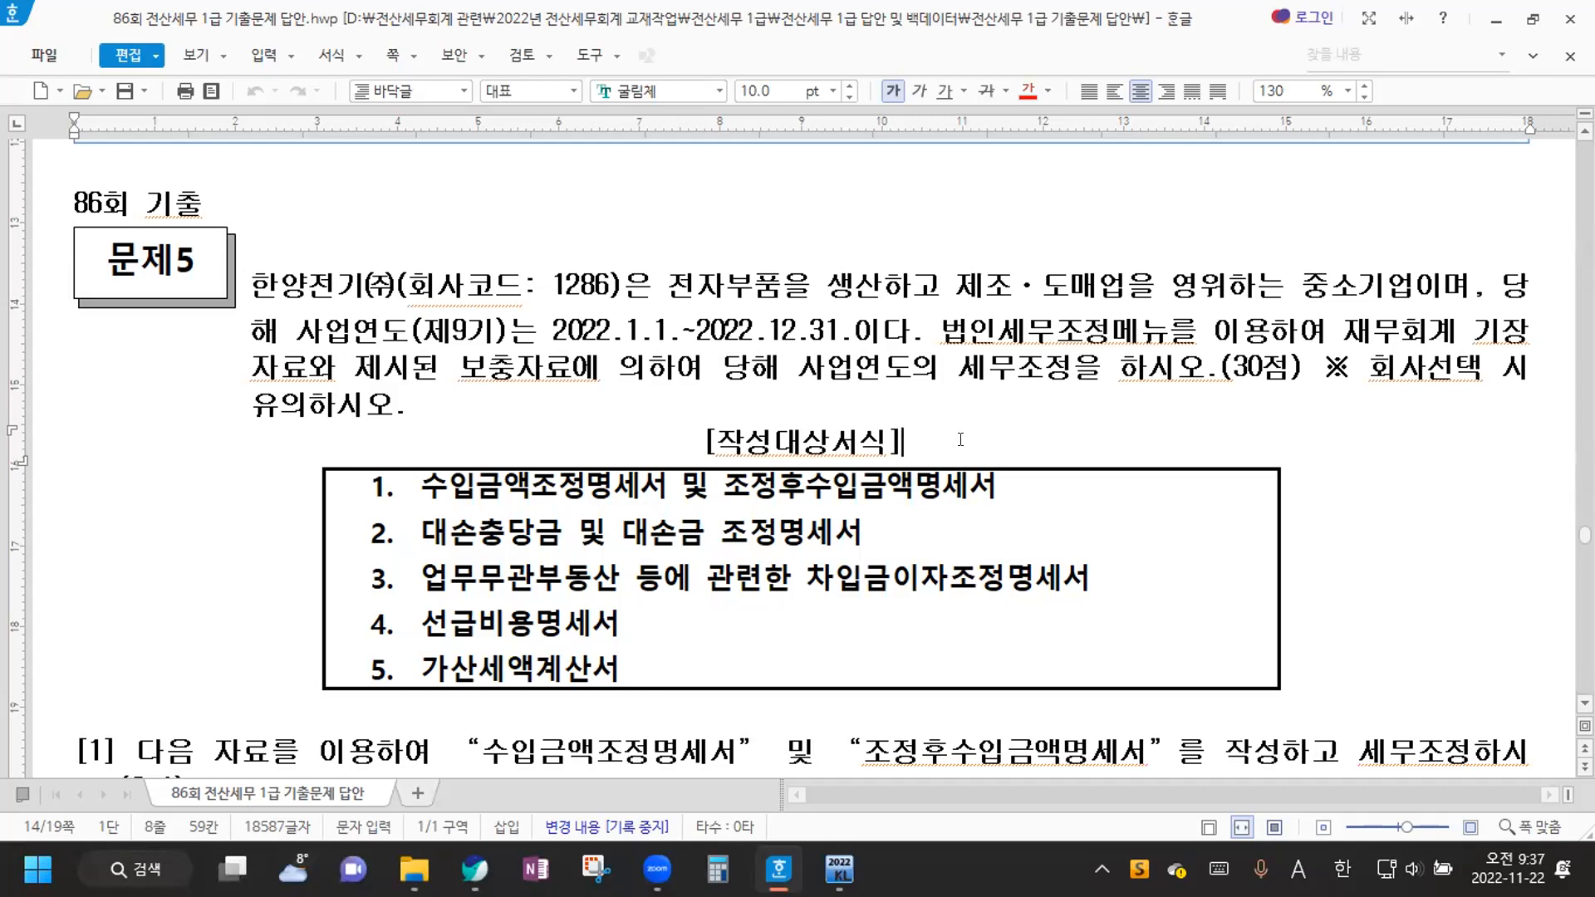
# Append the note "->기업회계상 수입금액" to the item 1 heading "손익계산서상 수입금액" of question [1]
pyautogui.scroll(-5, 402, 406)
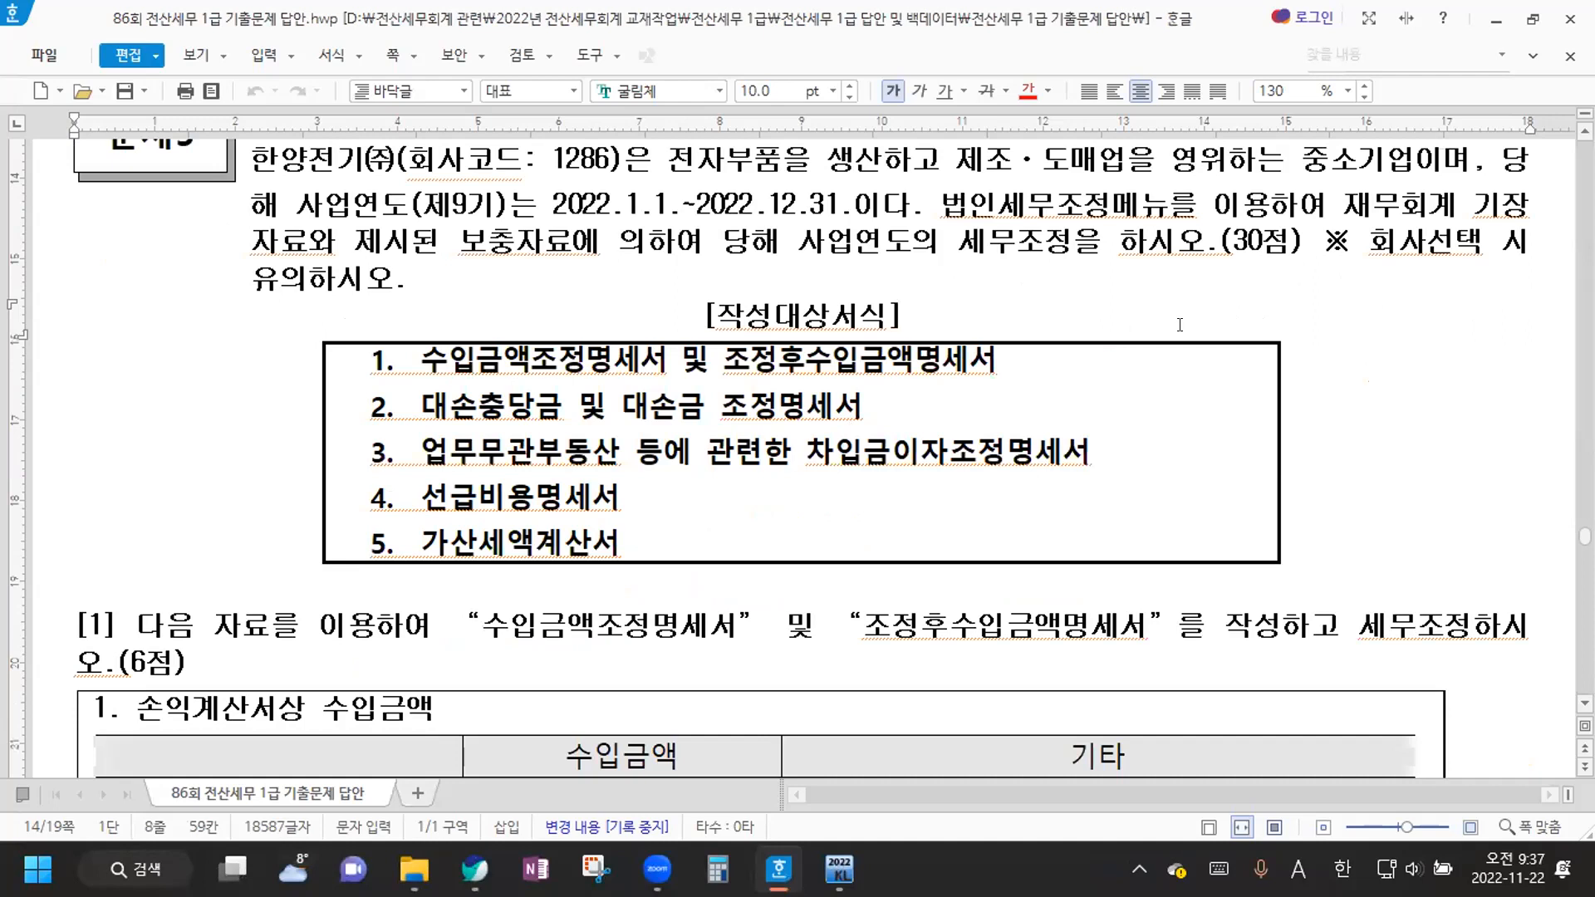
pyautogui.scroll(-1, 1226, 186)
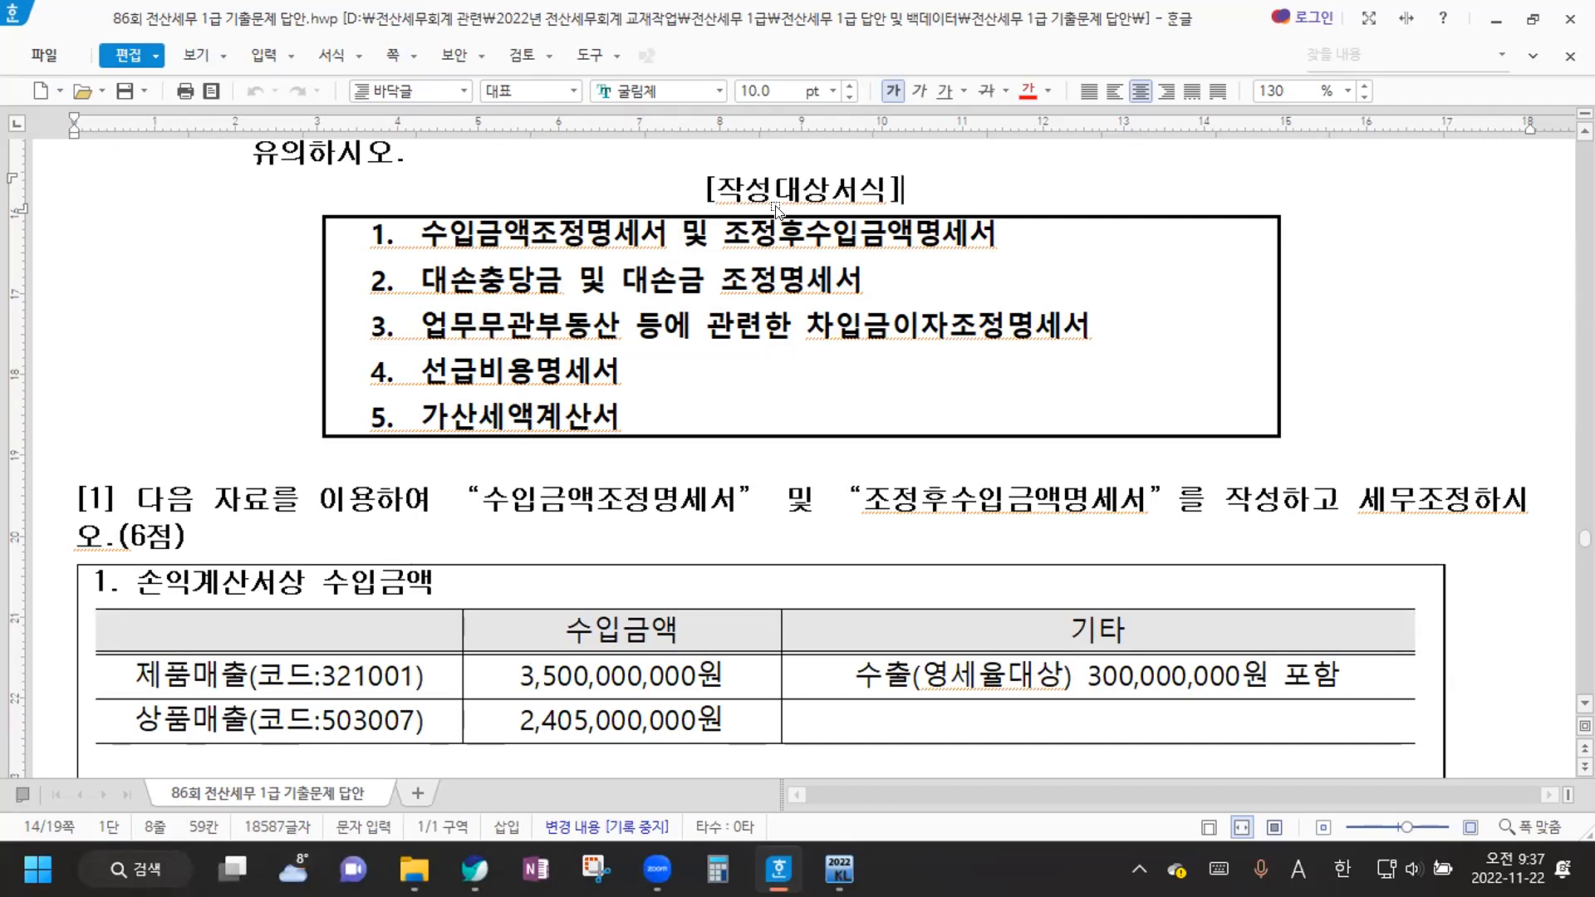
pyautogui.scroll(-3, 563, 271)
pyautogui.scroll(-3, 564, 271)
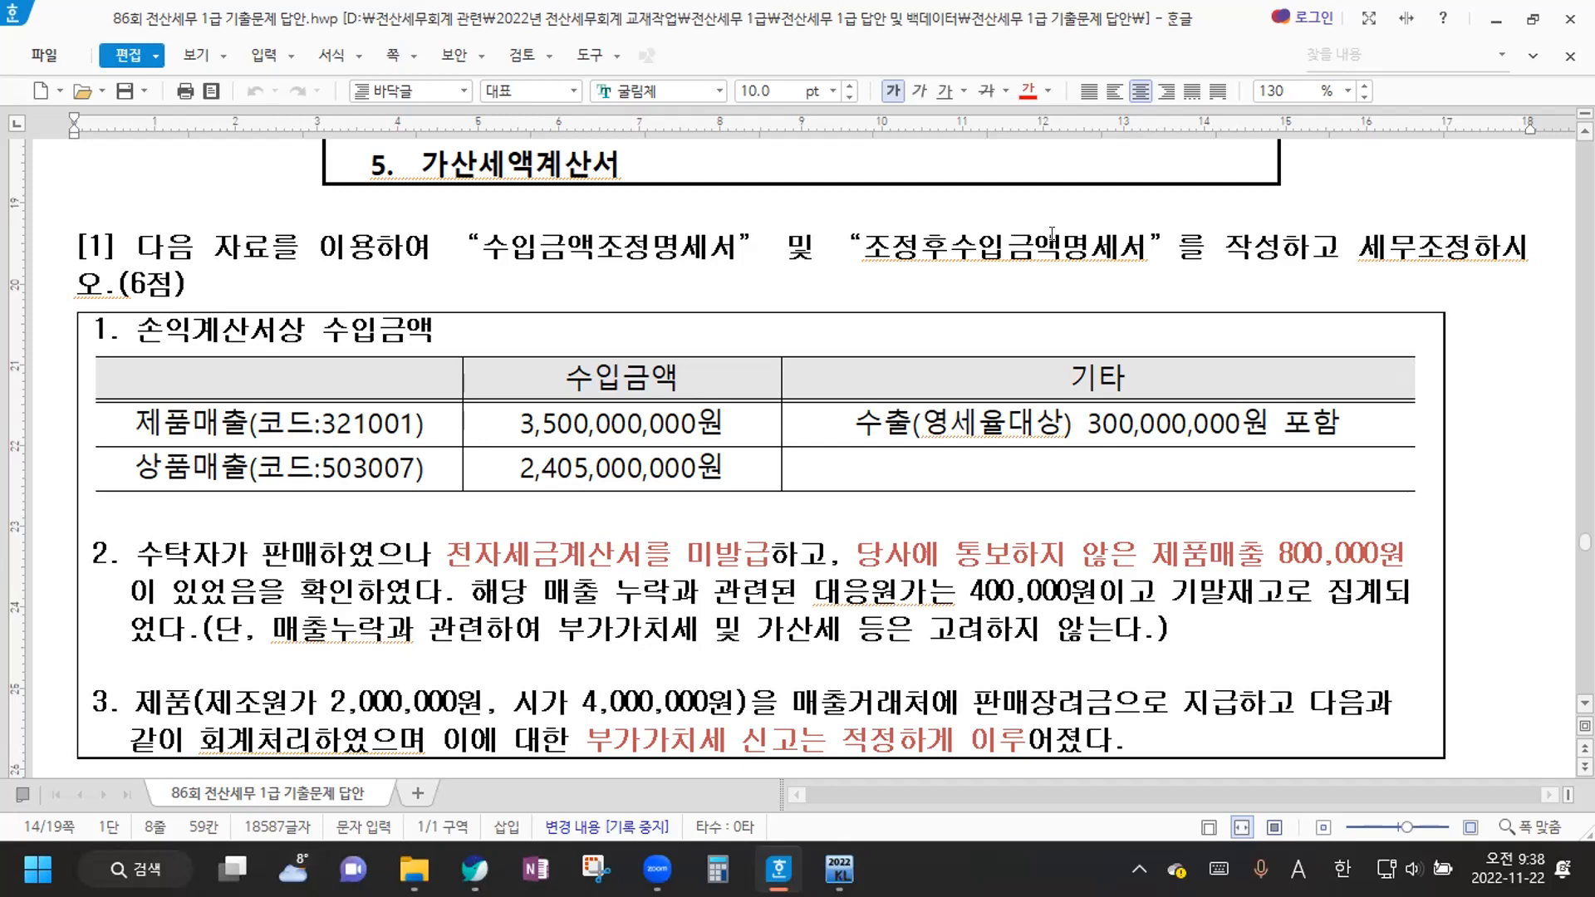
pyautogui.click(530, 332)
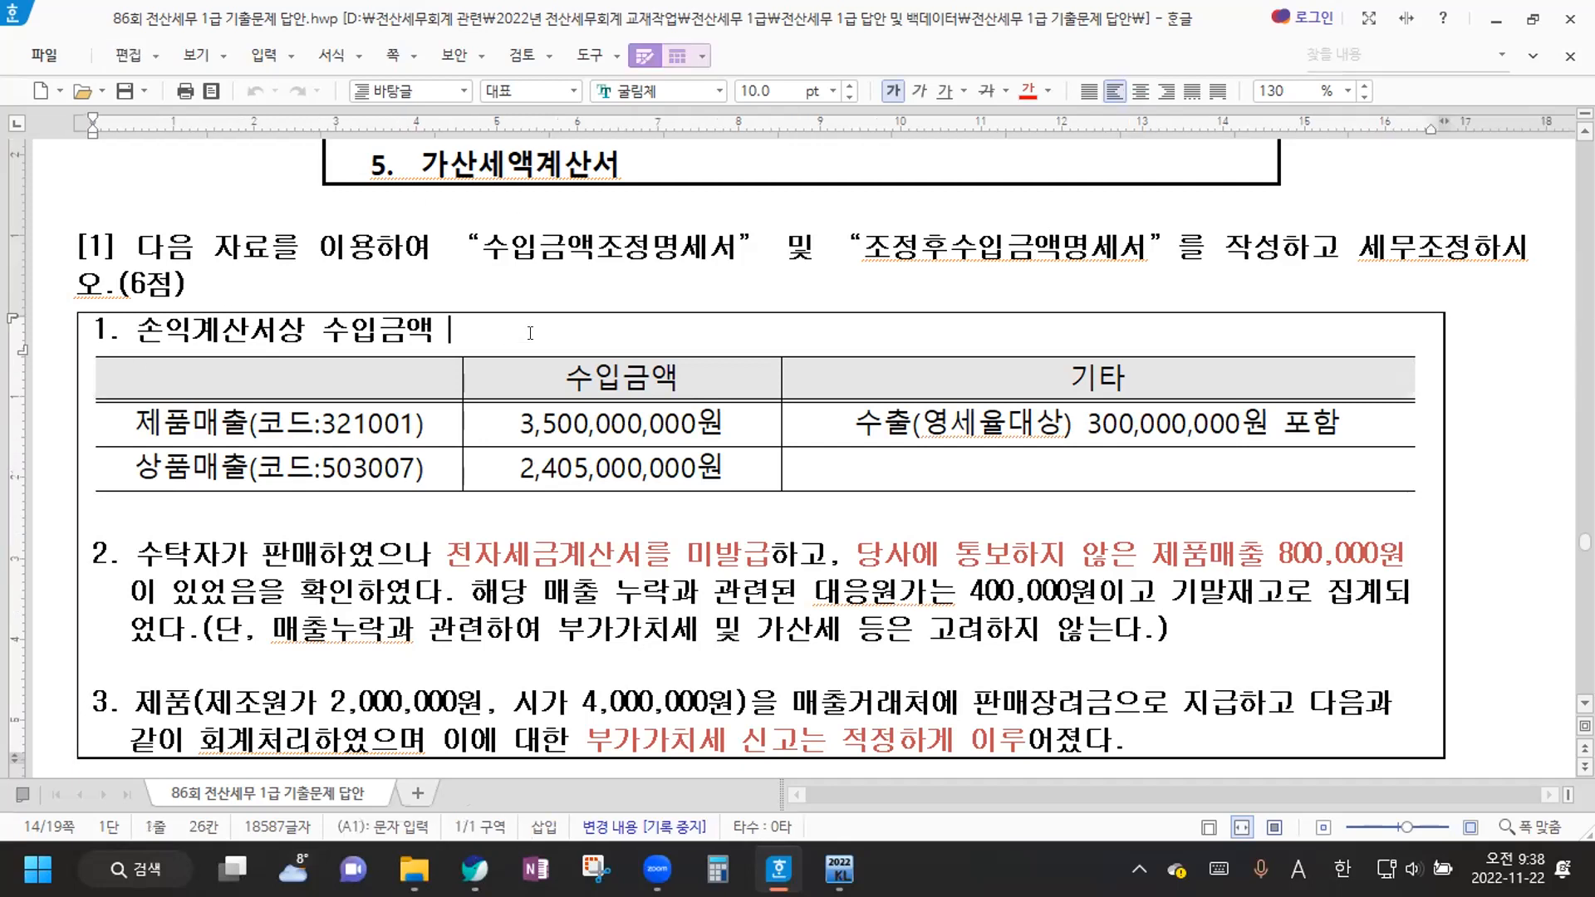
pyautogui.write('->기업회곗')
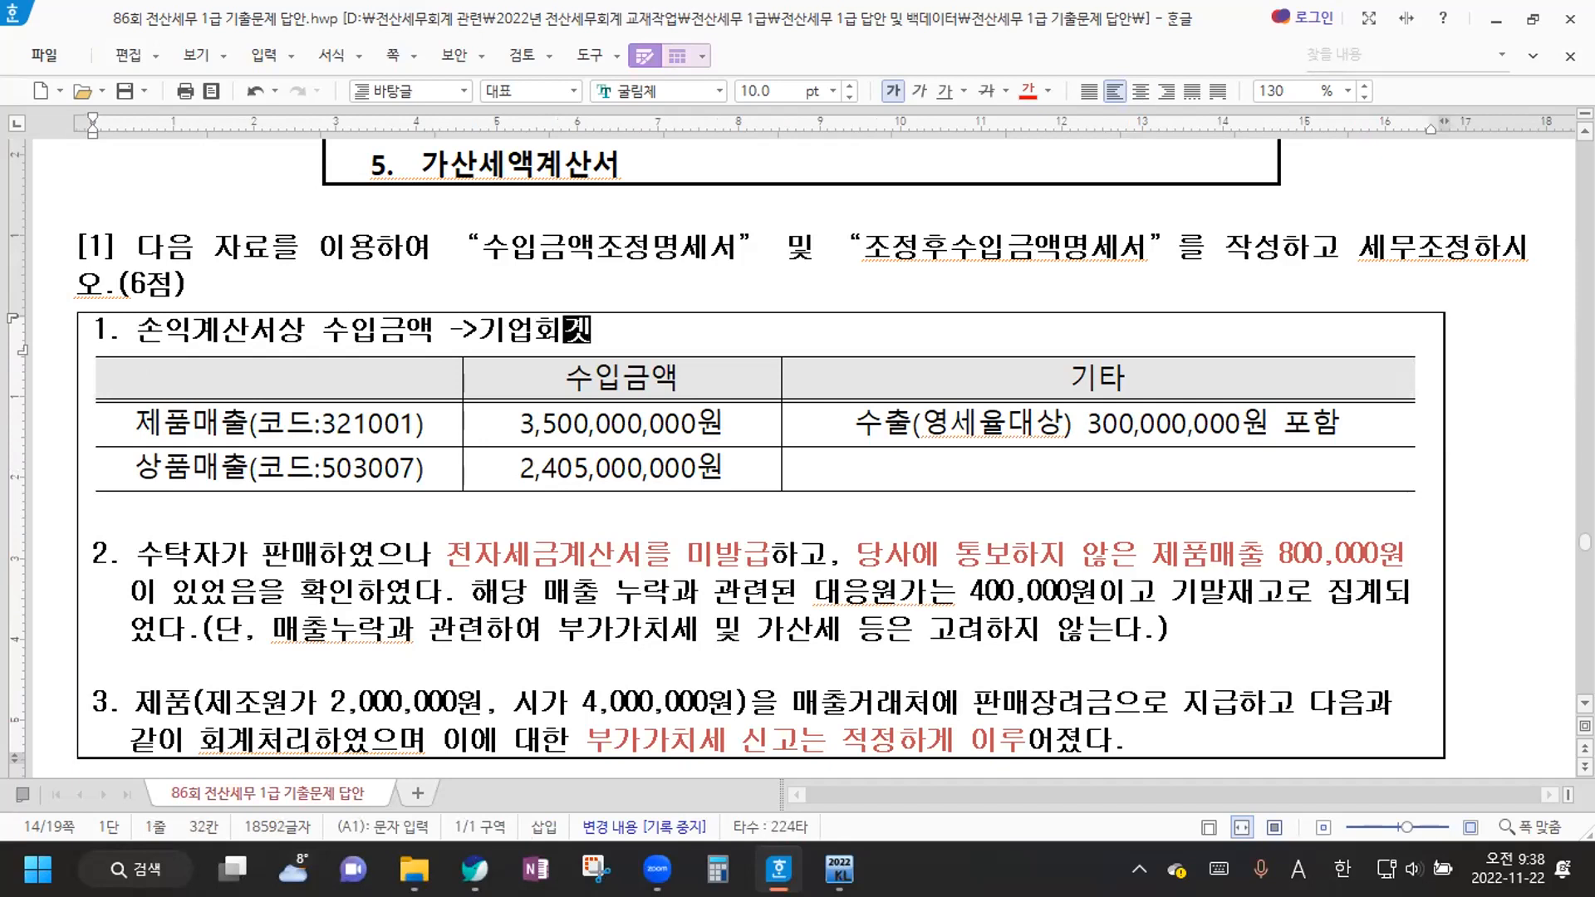
pyautogui.write('상 수입금액')
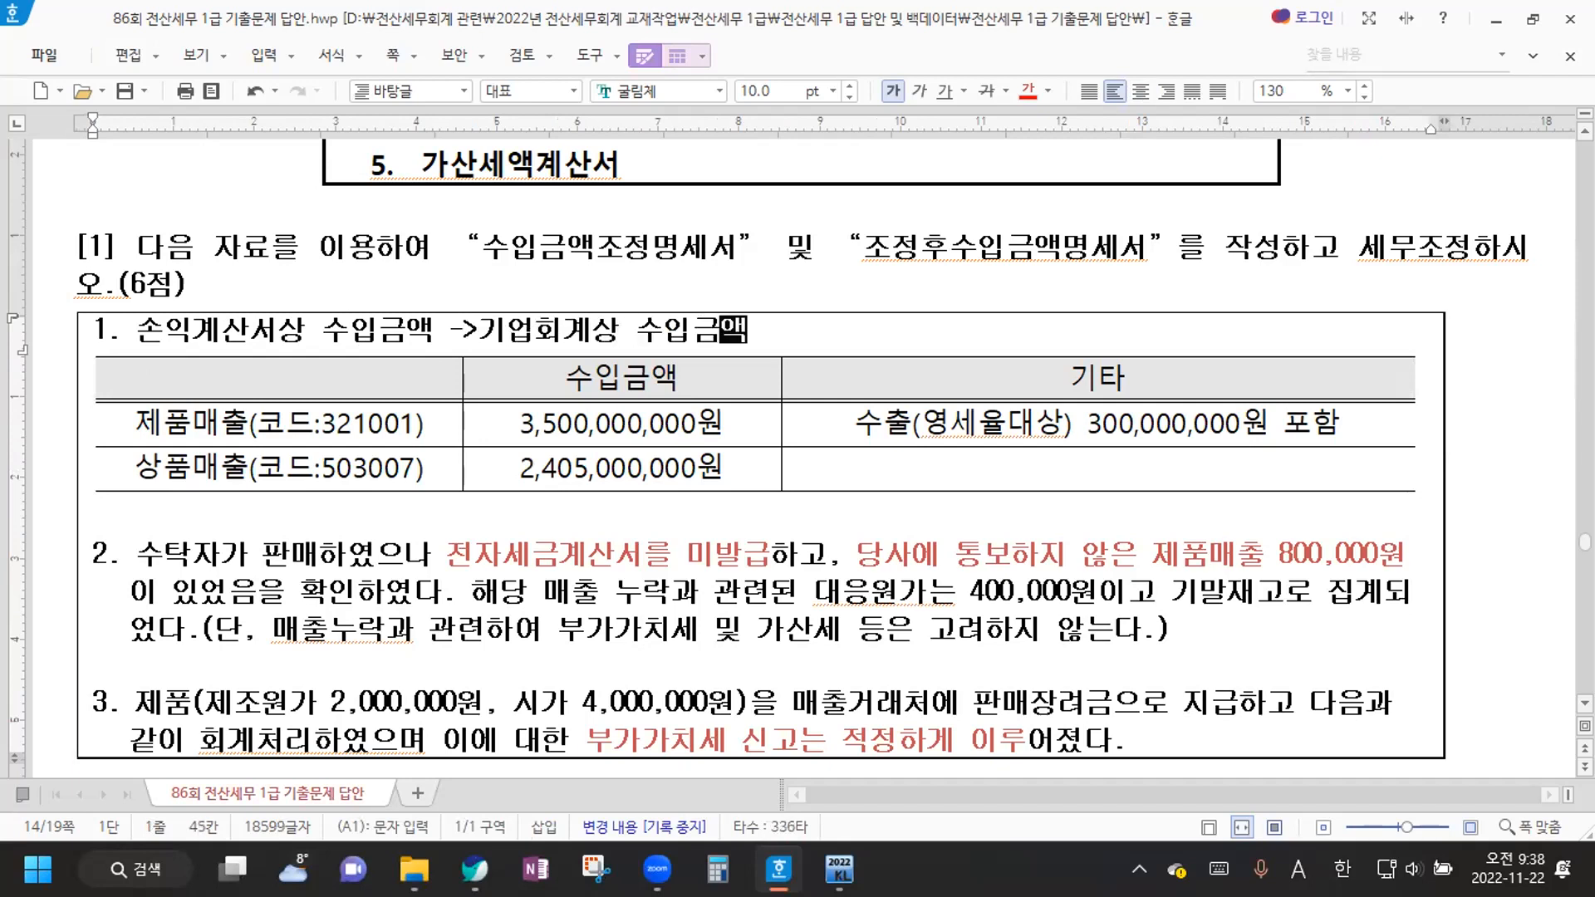
# Add the line "->제품매출누락분->익금산입(유보발생)" directly below the item 2 paragraph on the unreported consignment sale
pyautogui.scroll(-1, 797, 458)
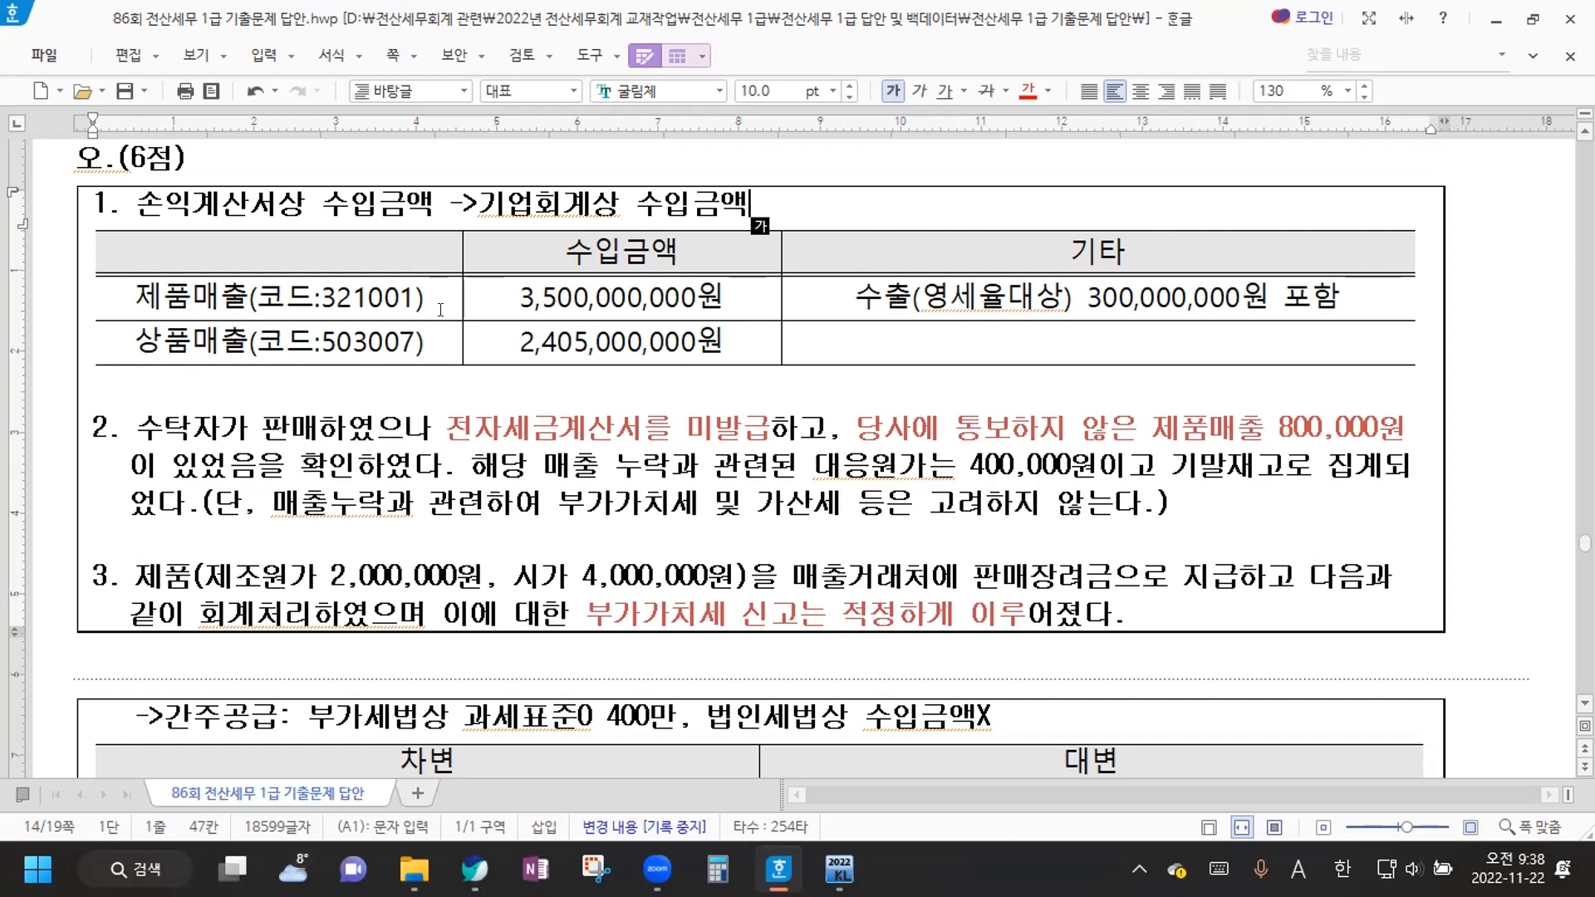
pyautogui.scroll(-3, 337, 356)
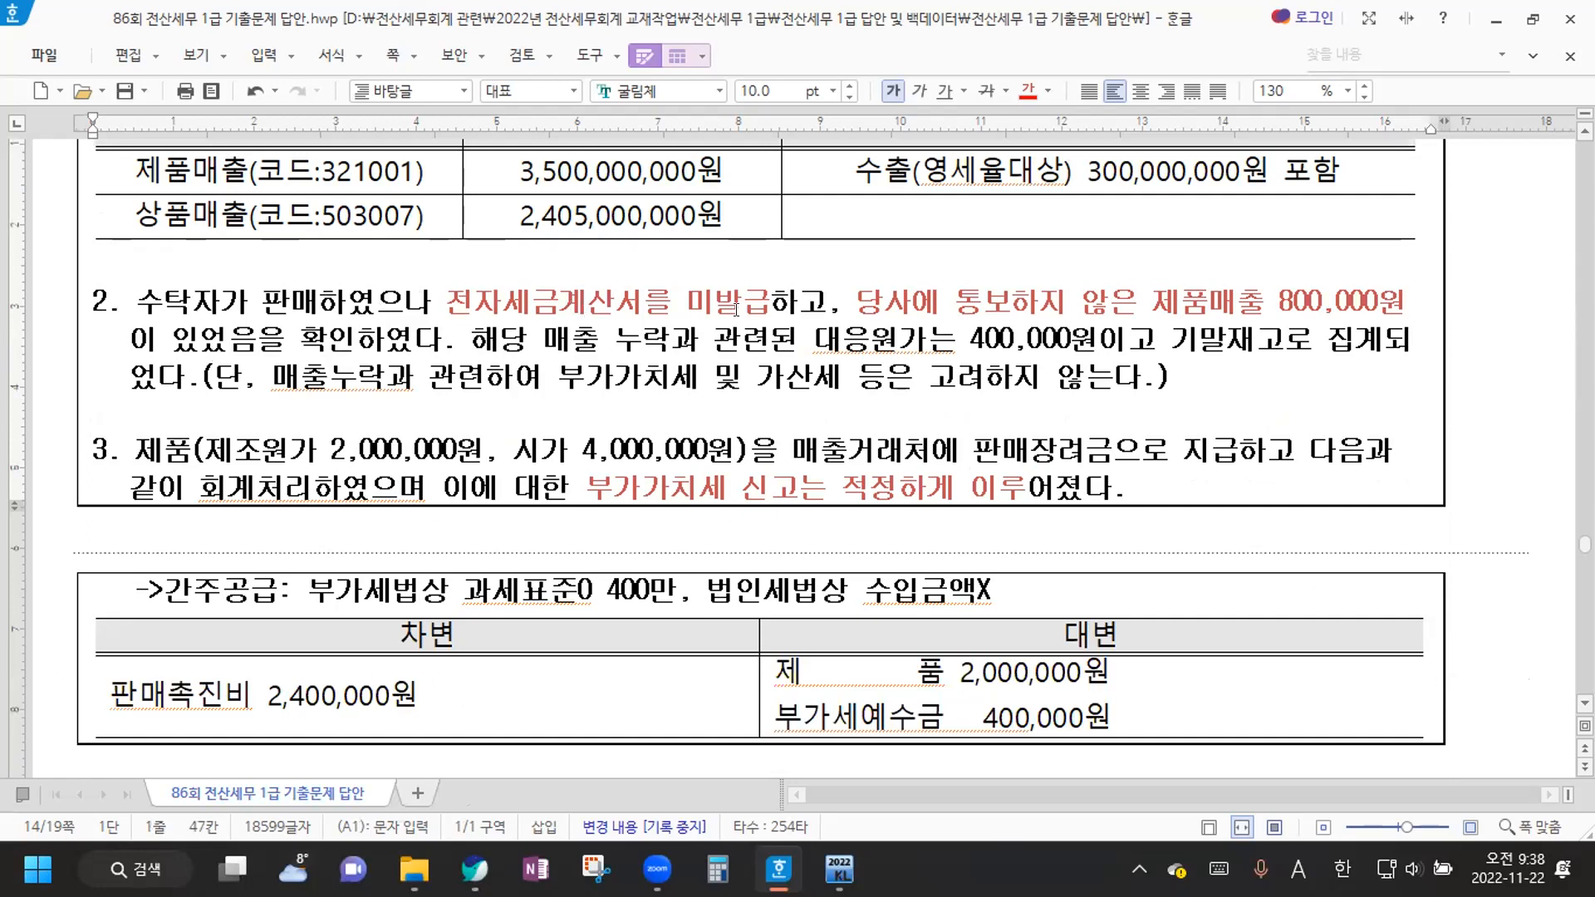
pyautogui.moveTo(447, 295); pyautogui.dragTo(770, 295)
pyautogui.click(771, 293)
pyautogui.scroll(-1, 1087, 329)
pyautogui.click(1180, 254)
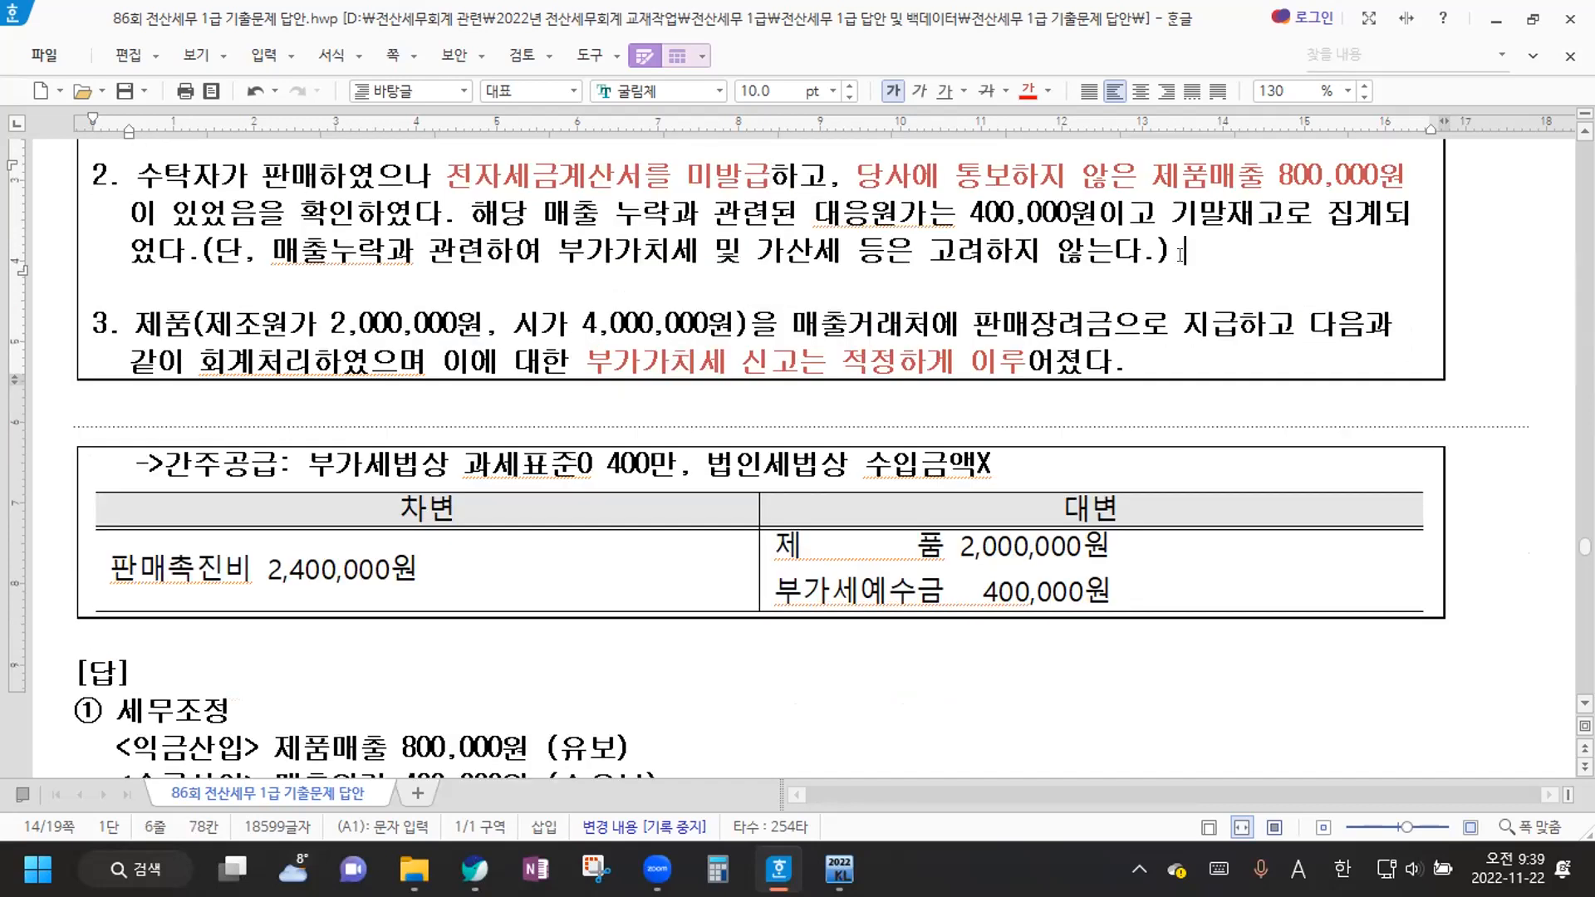
pyautogui.press('Return')
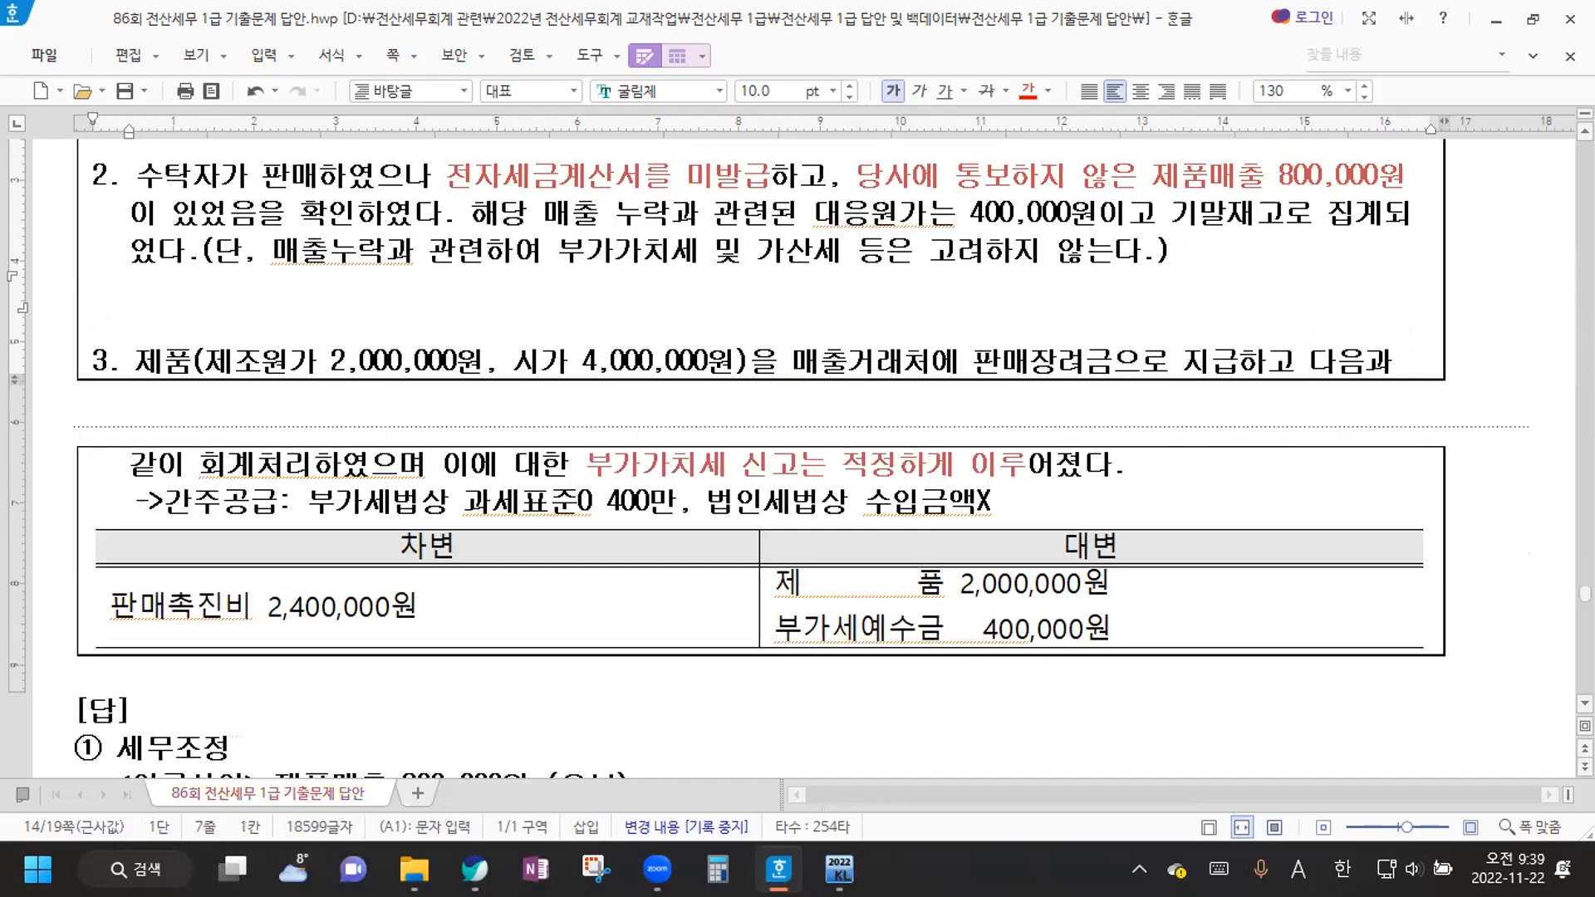
pyautogui.write('->제품매출누락')
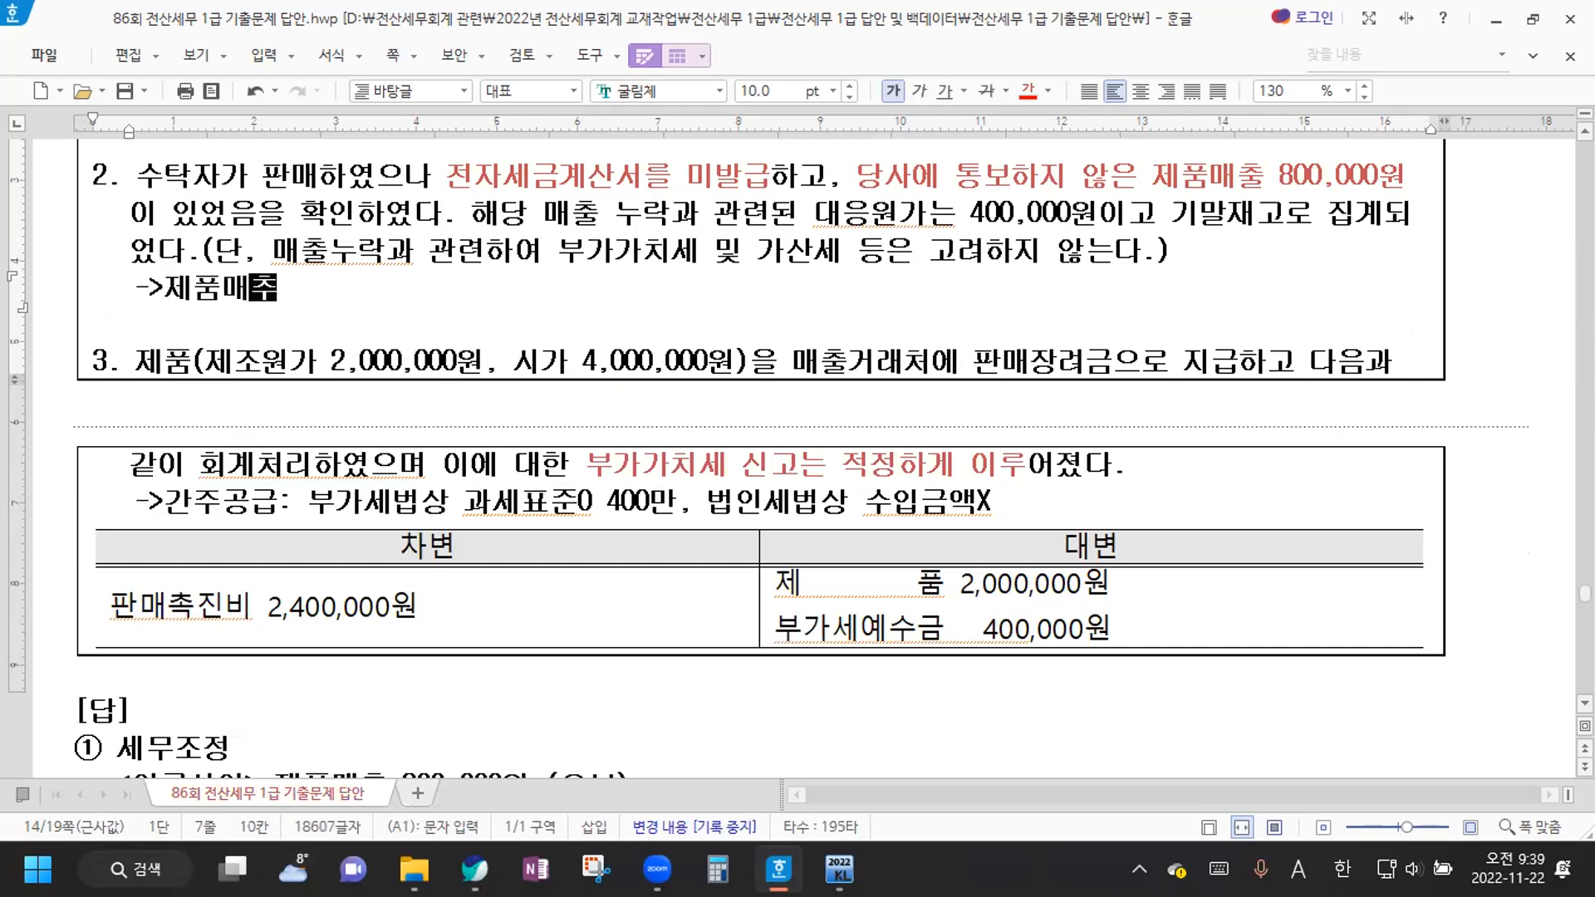
pyautogui.write('분')
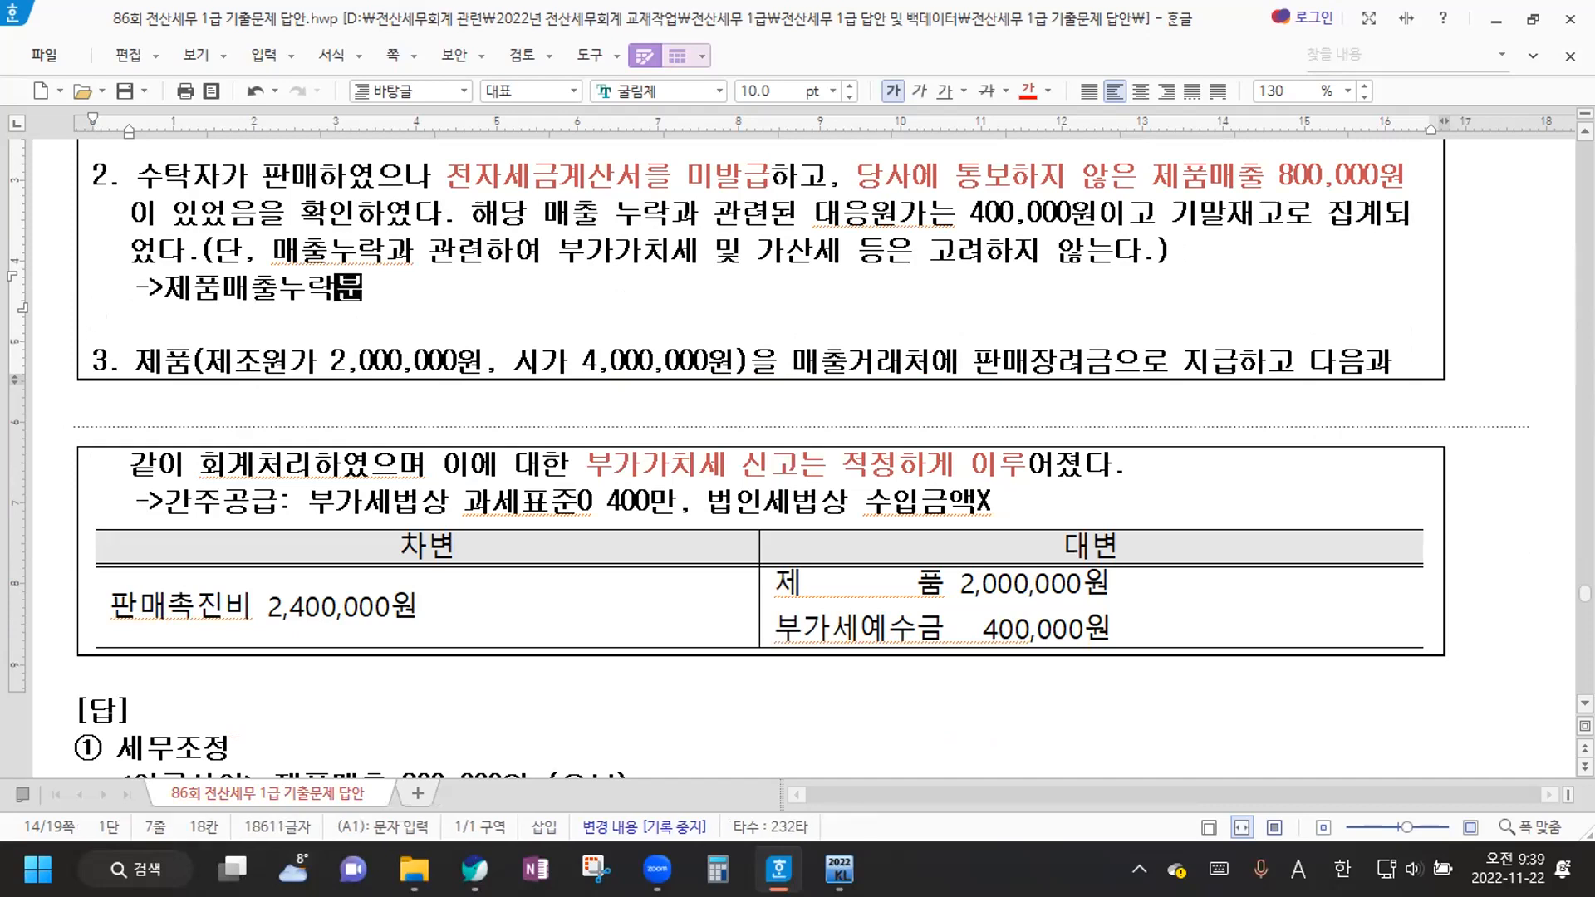
pyautogui.write('->익금산입')
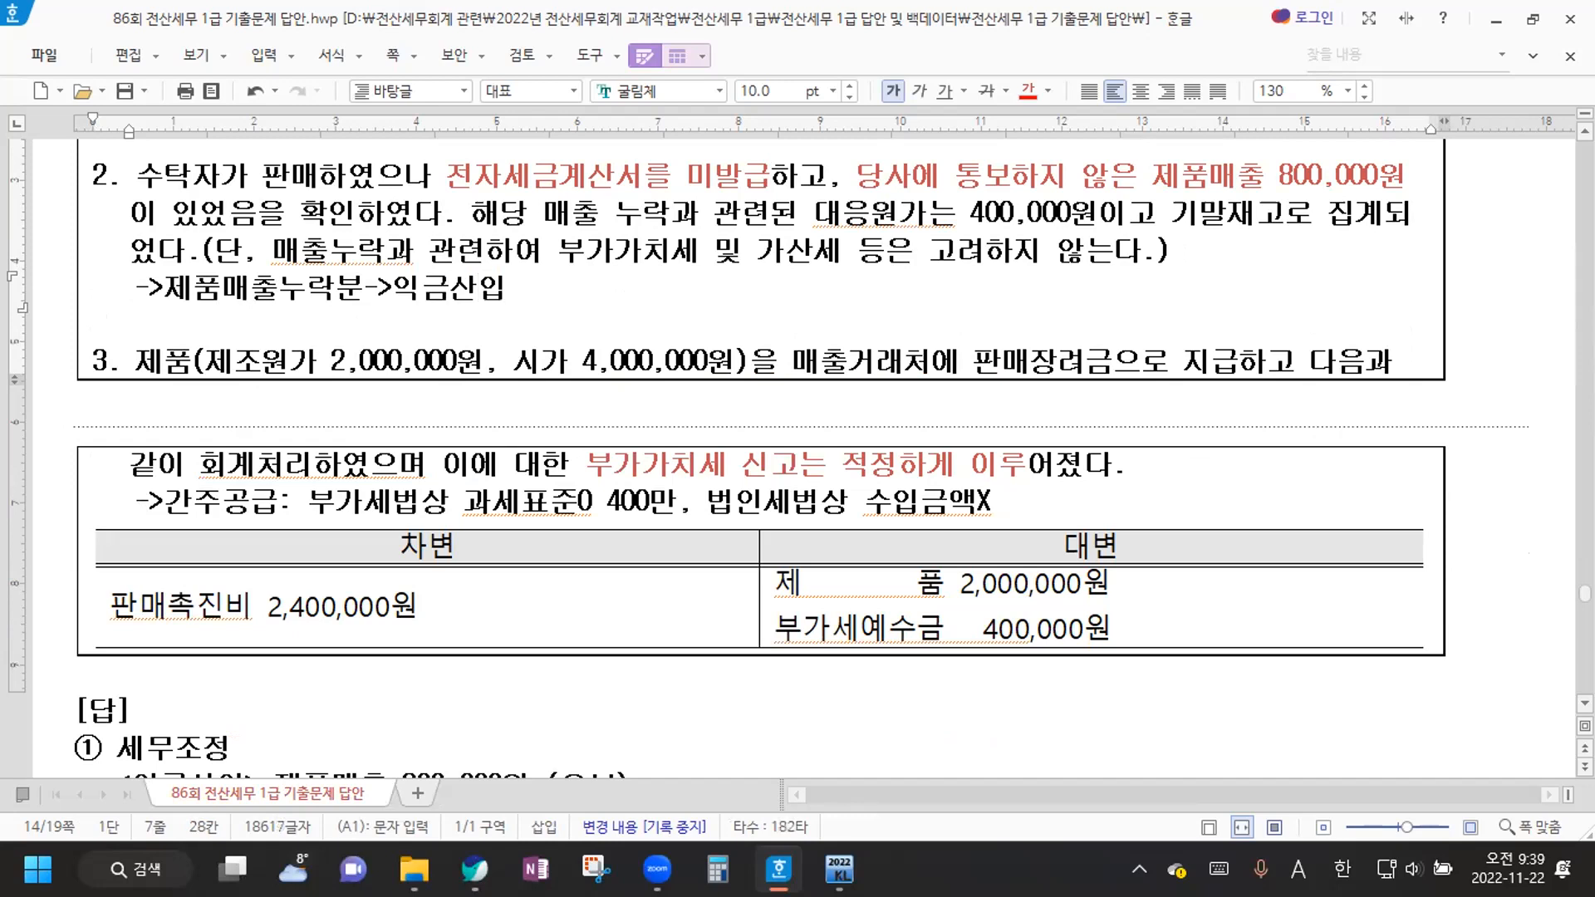
pyautogui.write('(')
pyautogui.write('유보발생')
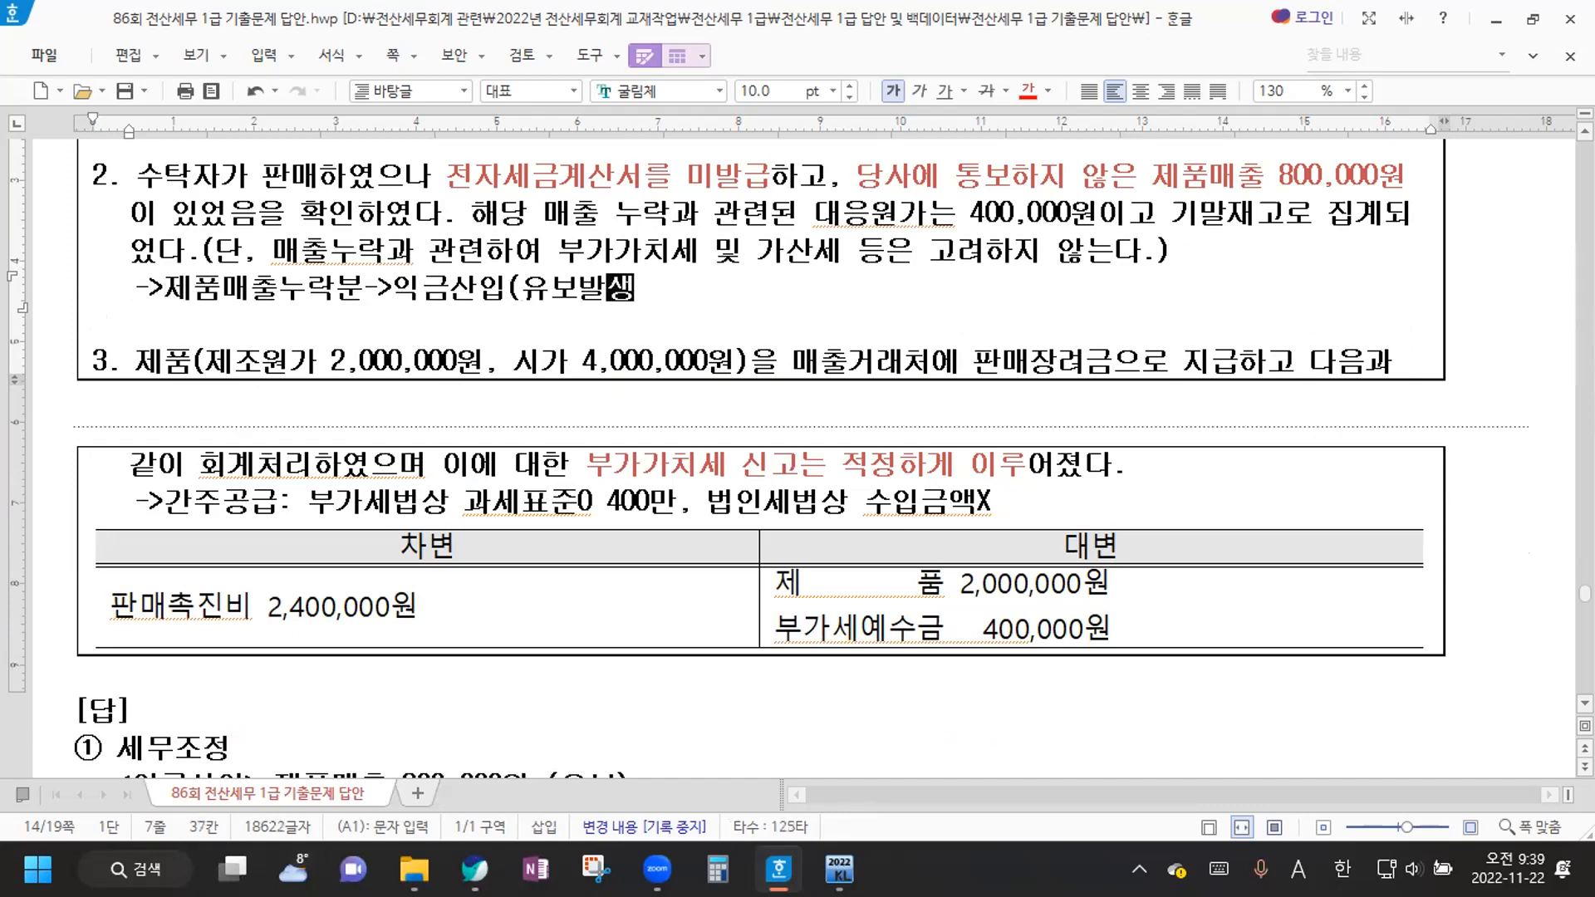
pyautogui.write(')')
# Add a second note line under item 2 reading "매출원가누락분->손금산입(유보발생)"
pyautogui.press('Return')
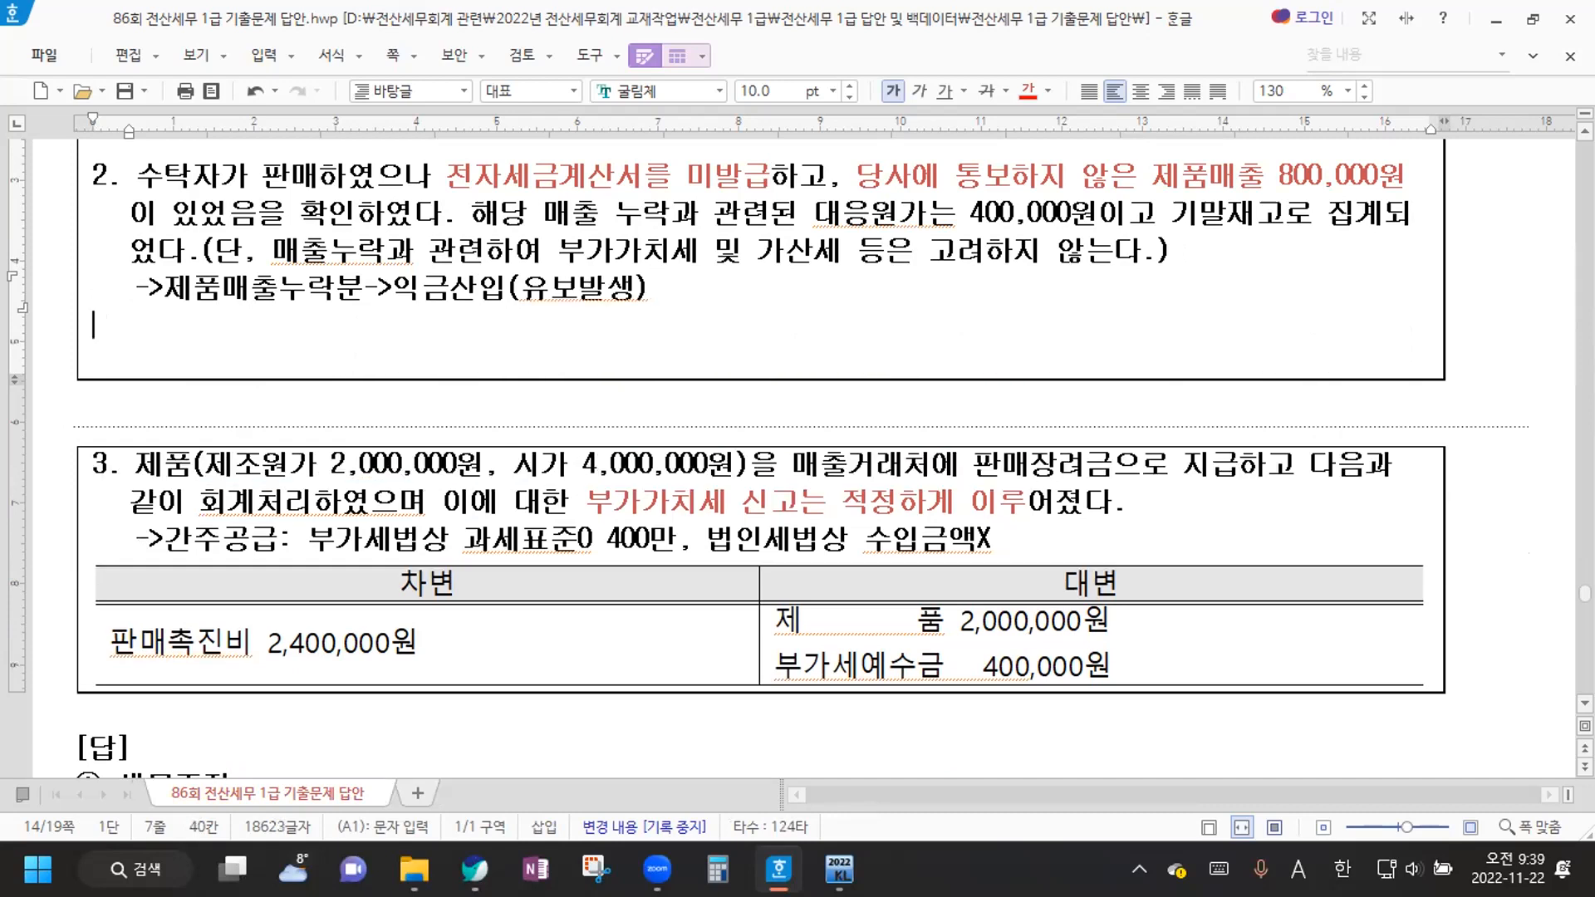
pyautogui.write('매출원가')
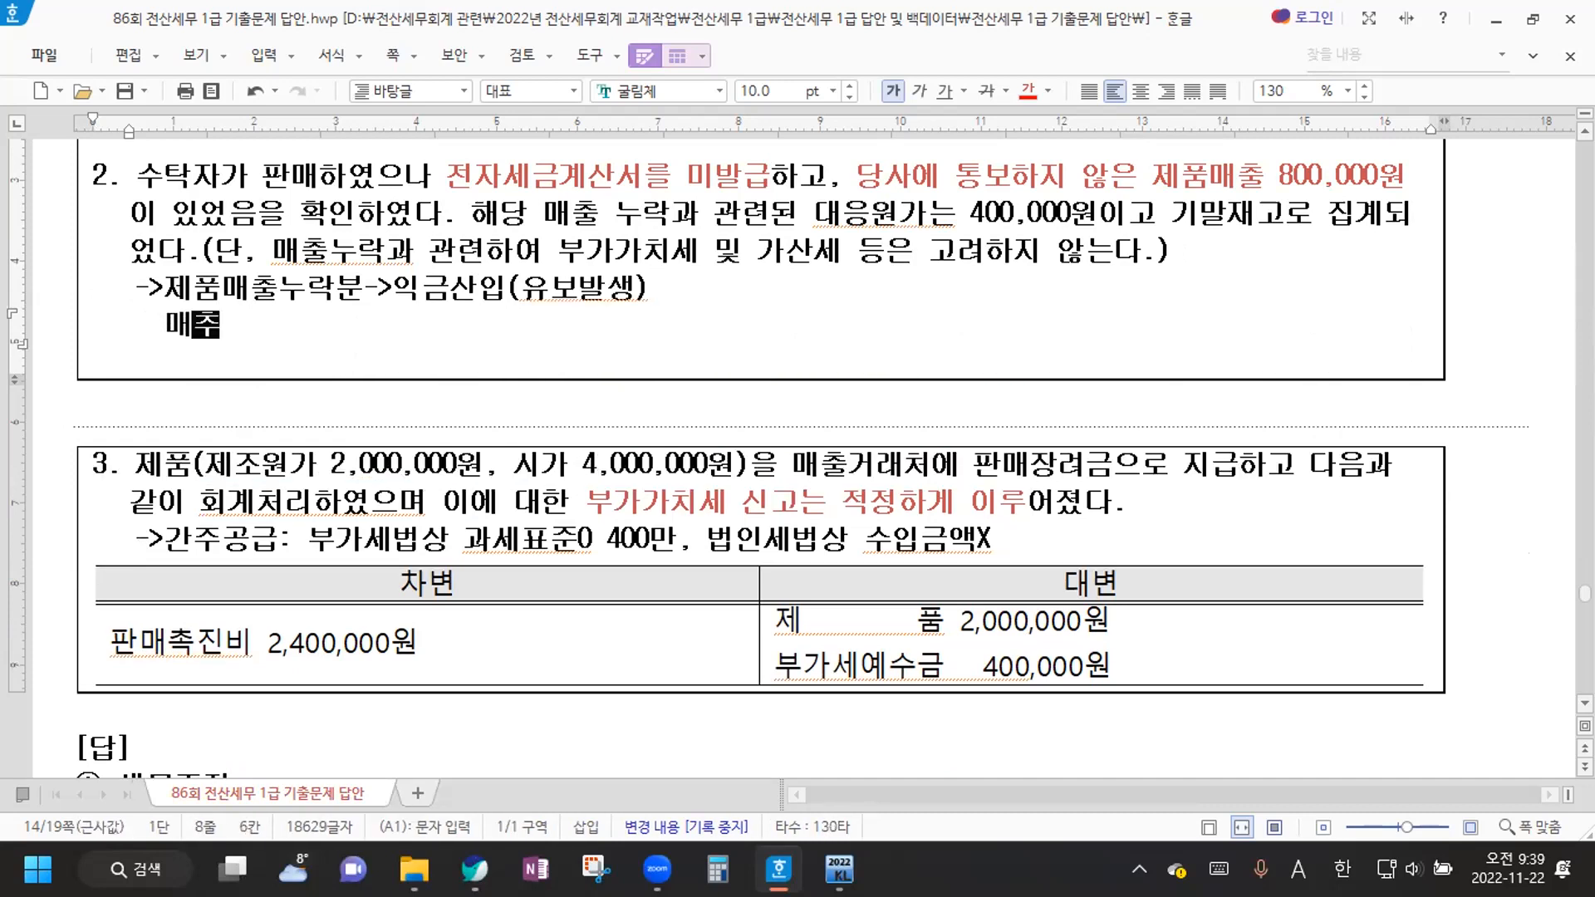
pyautogui.write('누락분')
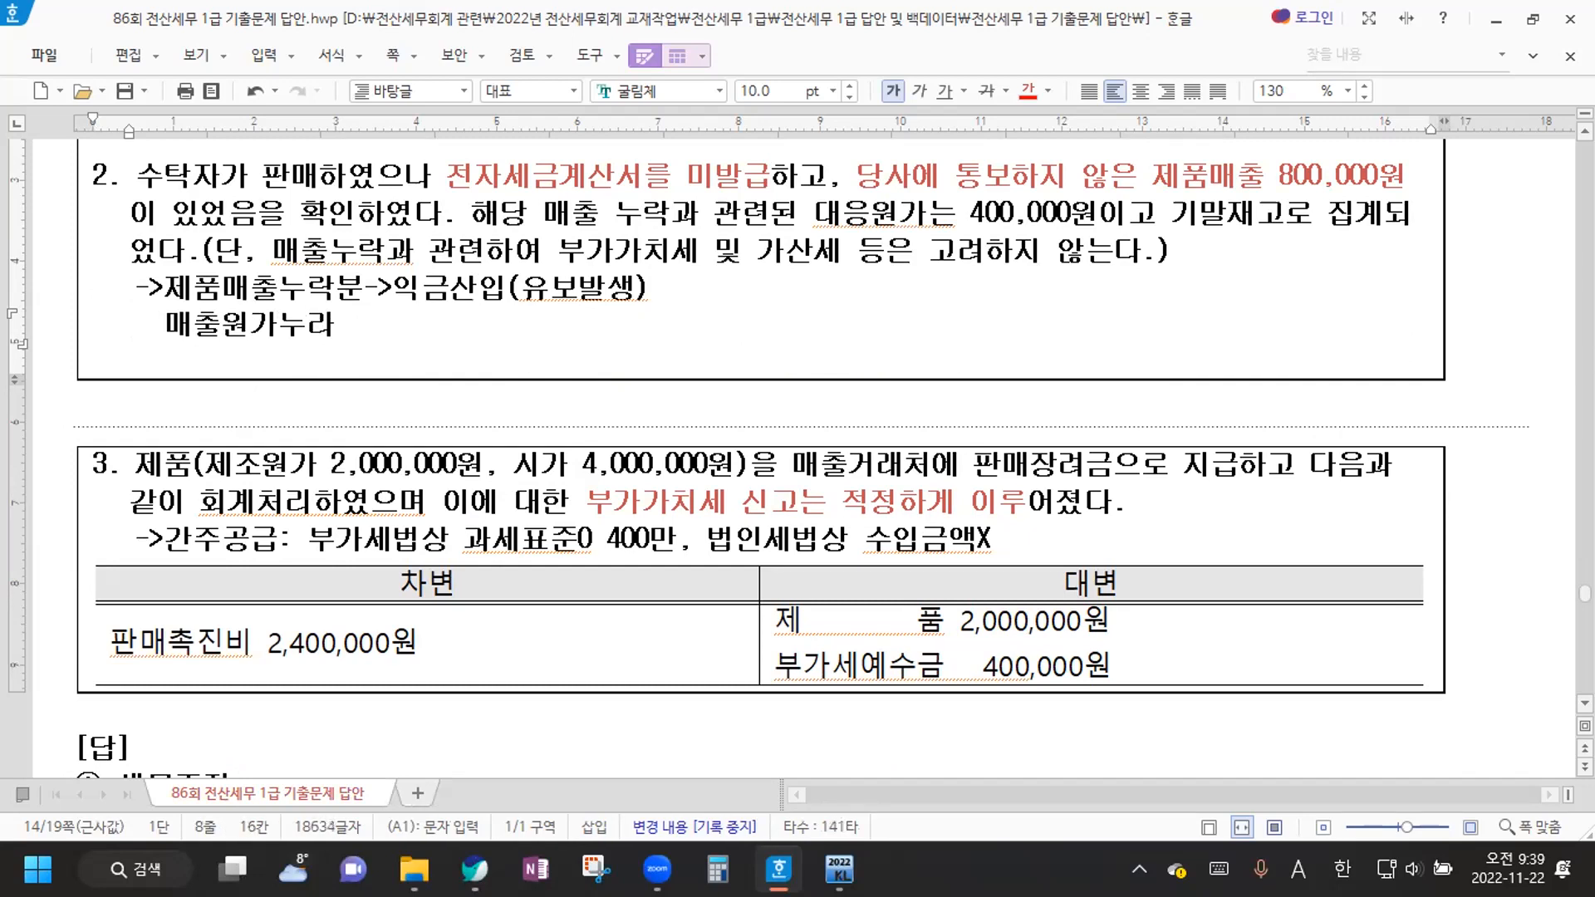
pyautogui.write('->')
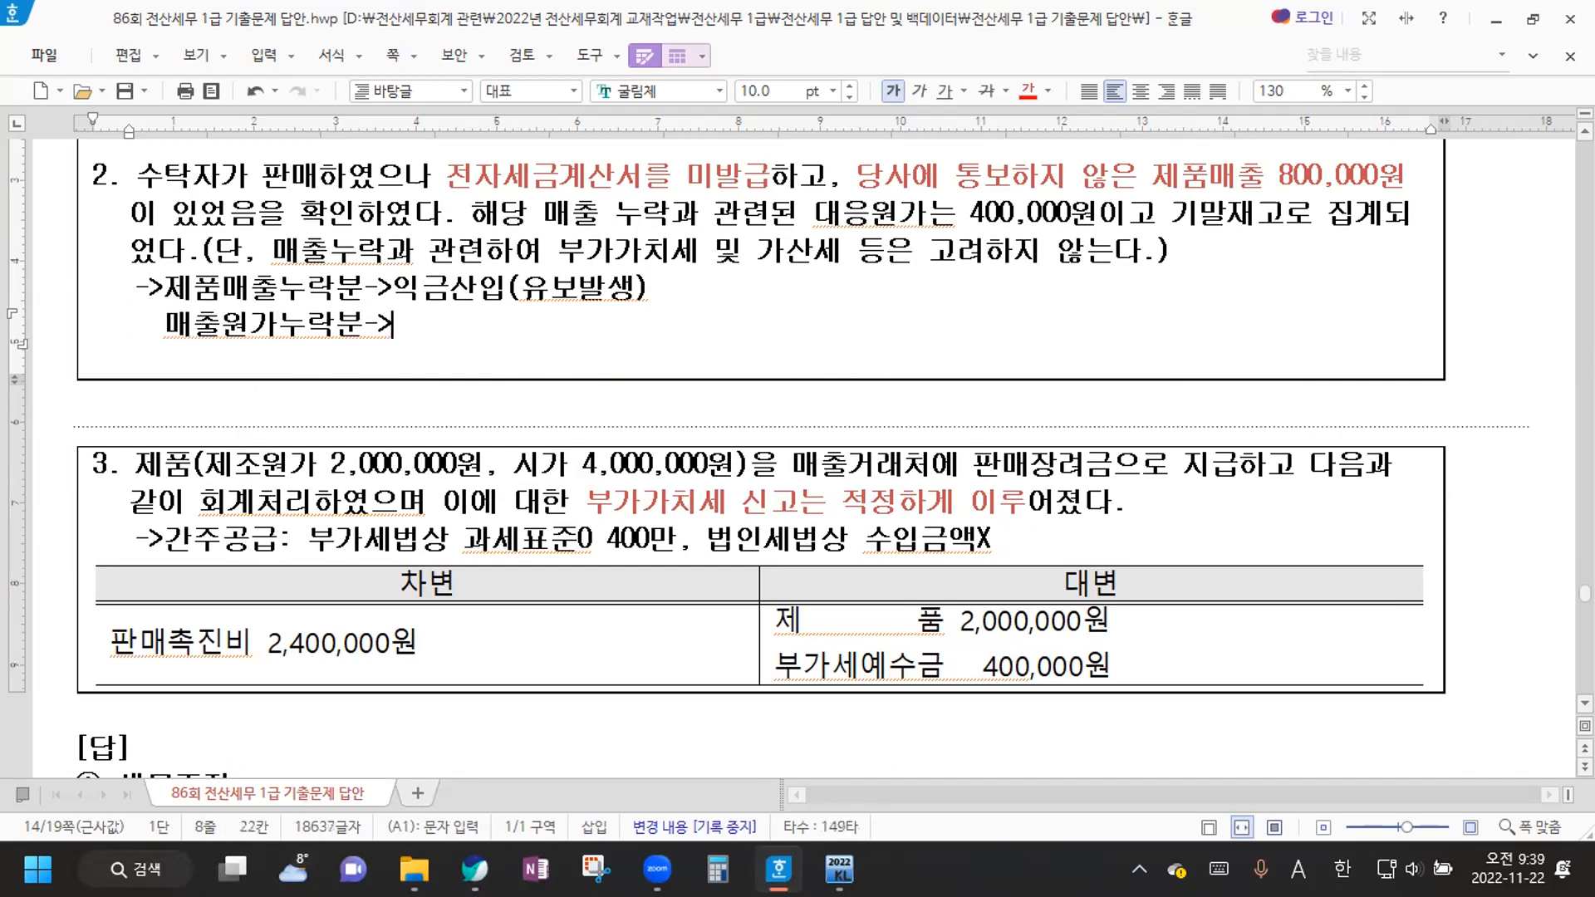
pyautogui.write('손금산입(유보발생)')
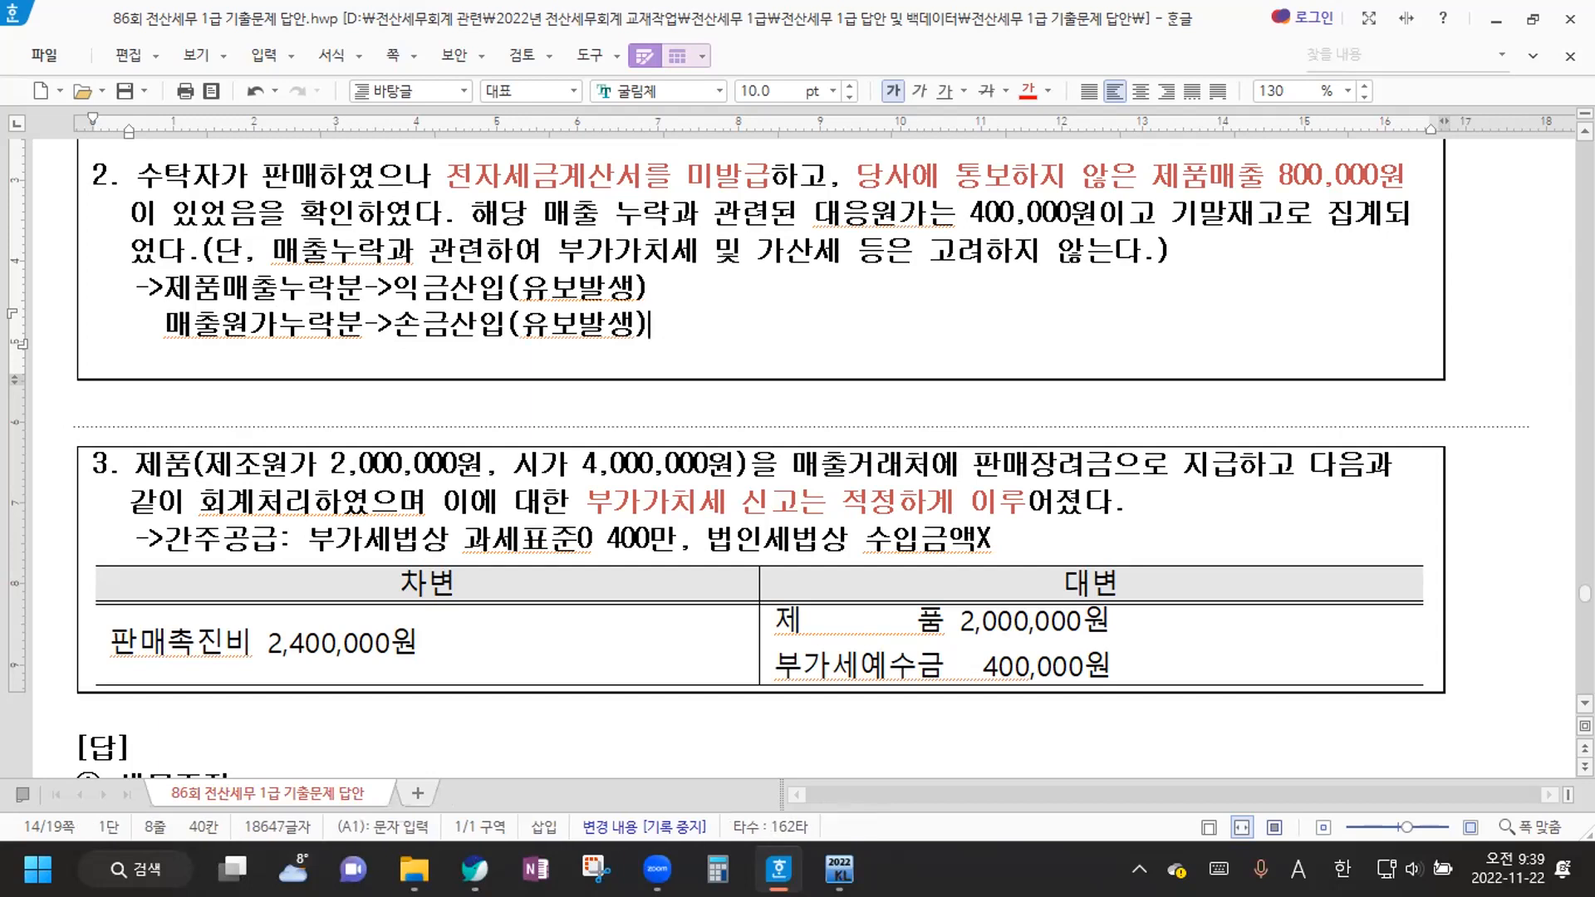
pyautogui.press('Hangul')
# Colour the item 2 phrases "매출누락과 관련하여 부가가치세 및 가산세 등은 고려하지 않는다." and "전자세금계산서를 미발급" red
pyautogui.moveTo(268, 244); pyautogui.dragTo(1156, 259)
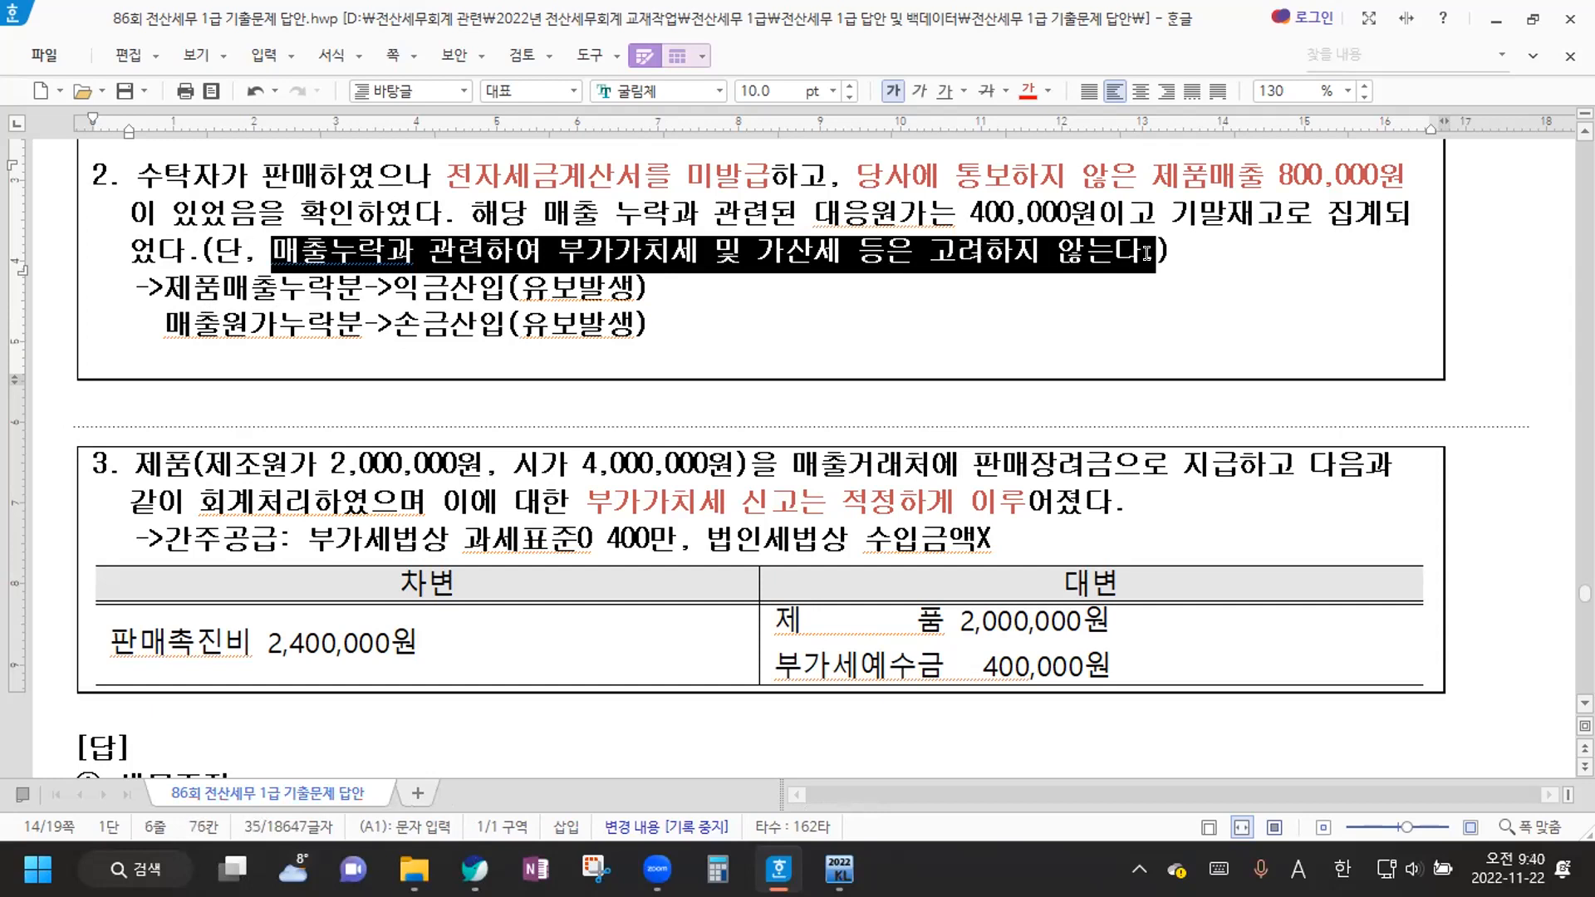
pyautogui.click(1028, 90)
pyautogui.press('Down')
pyautogui.press('Down')
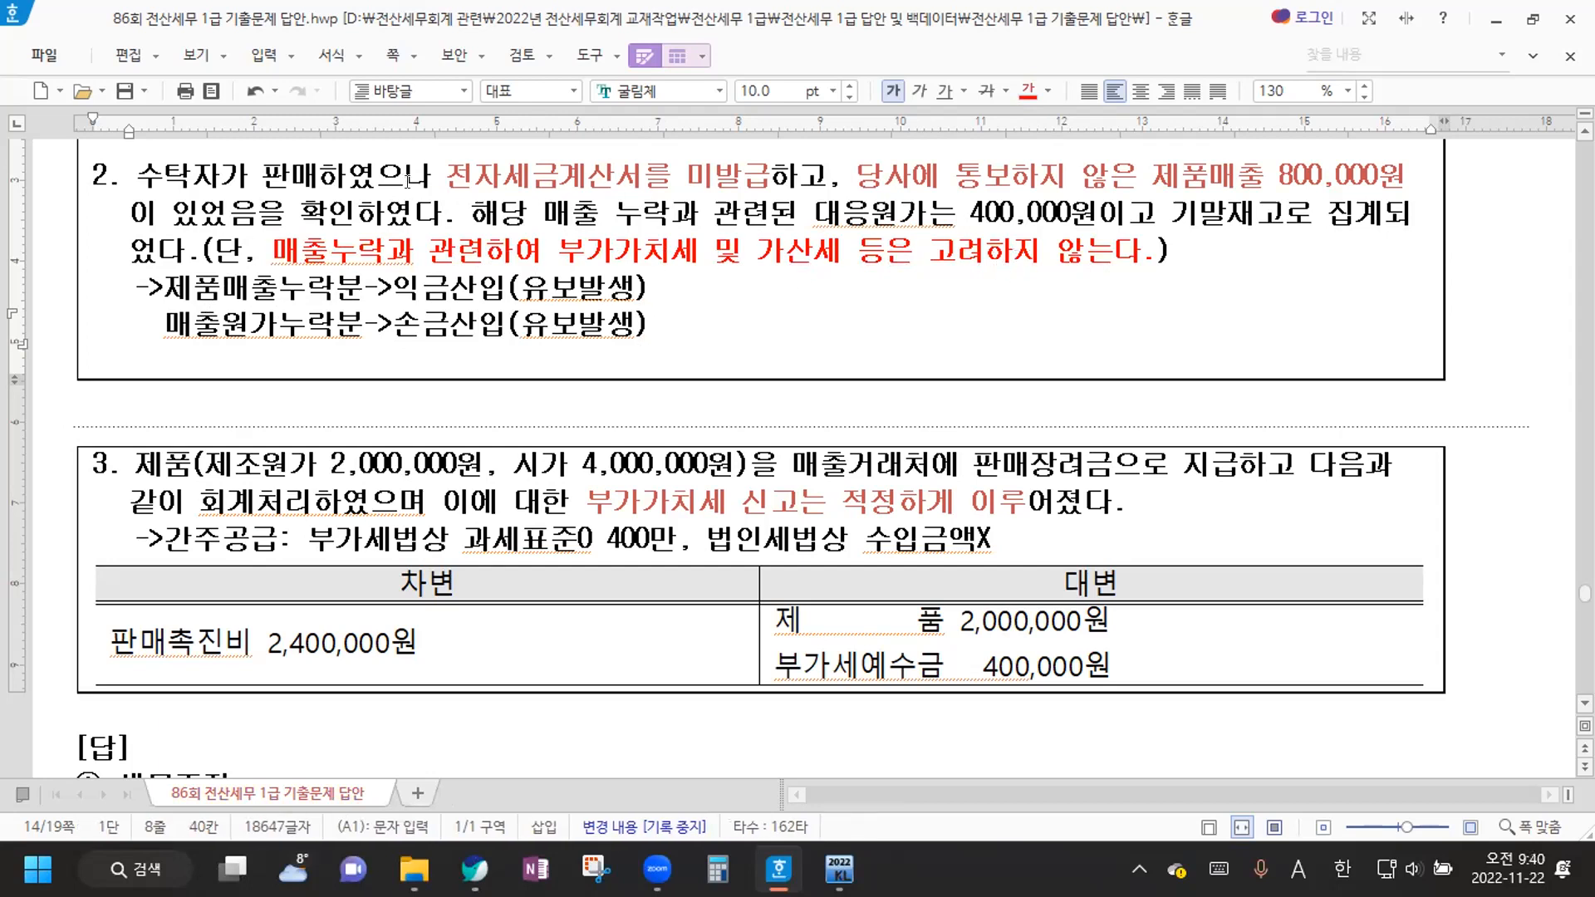
pyautogui.moveTo(447, 176); pyautogui.dragTo(766, 170)
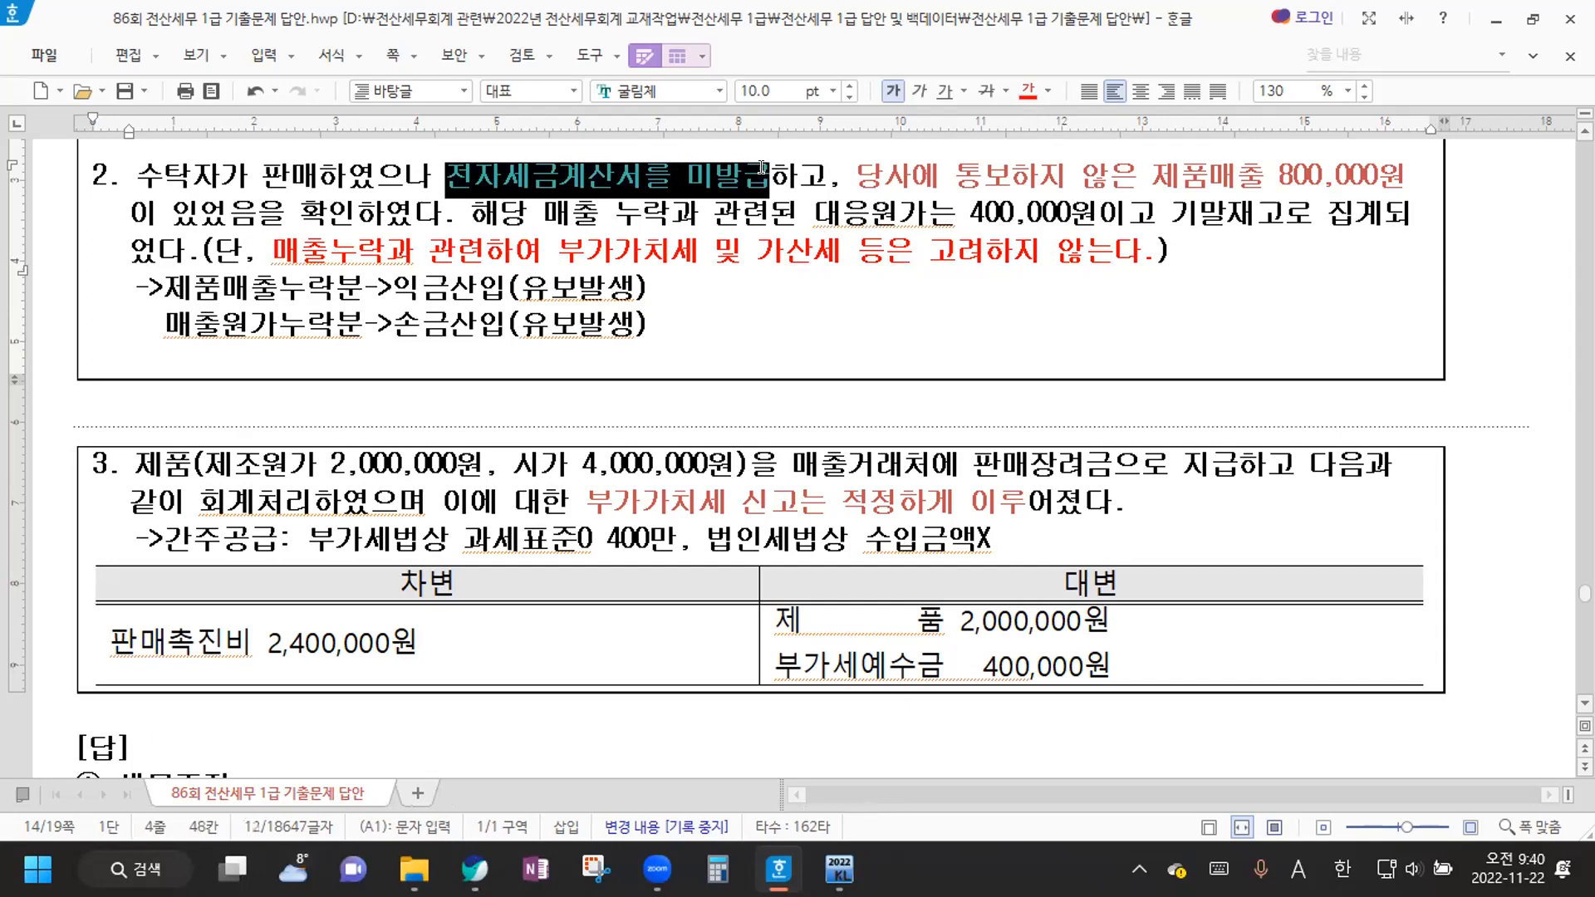
pyautogui.click(1029, 92)
pyautogui.click(775, 314)
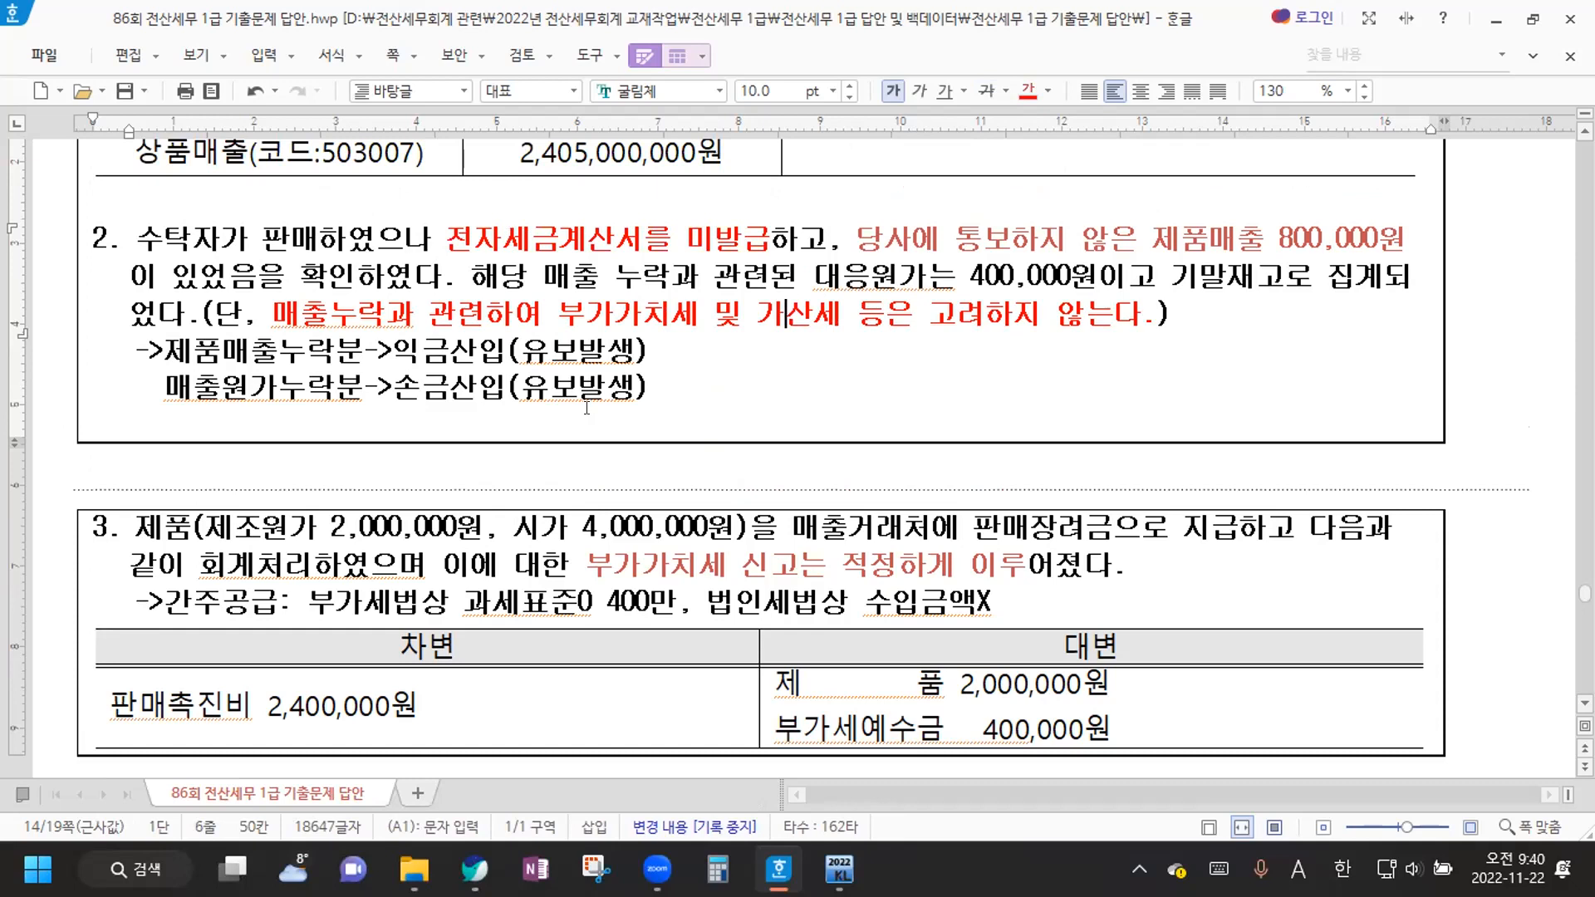
# Add a third note line under item 2 reading "->부가세과표 반영X, 법인세법상 수입금액 반영O"
pyautogui.click(676, 388)
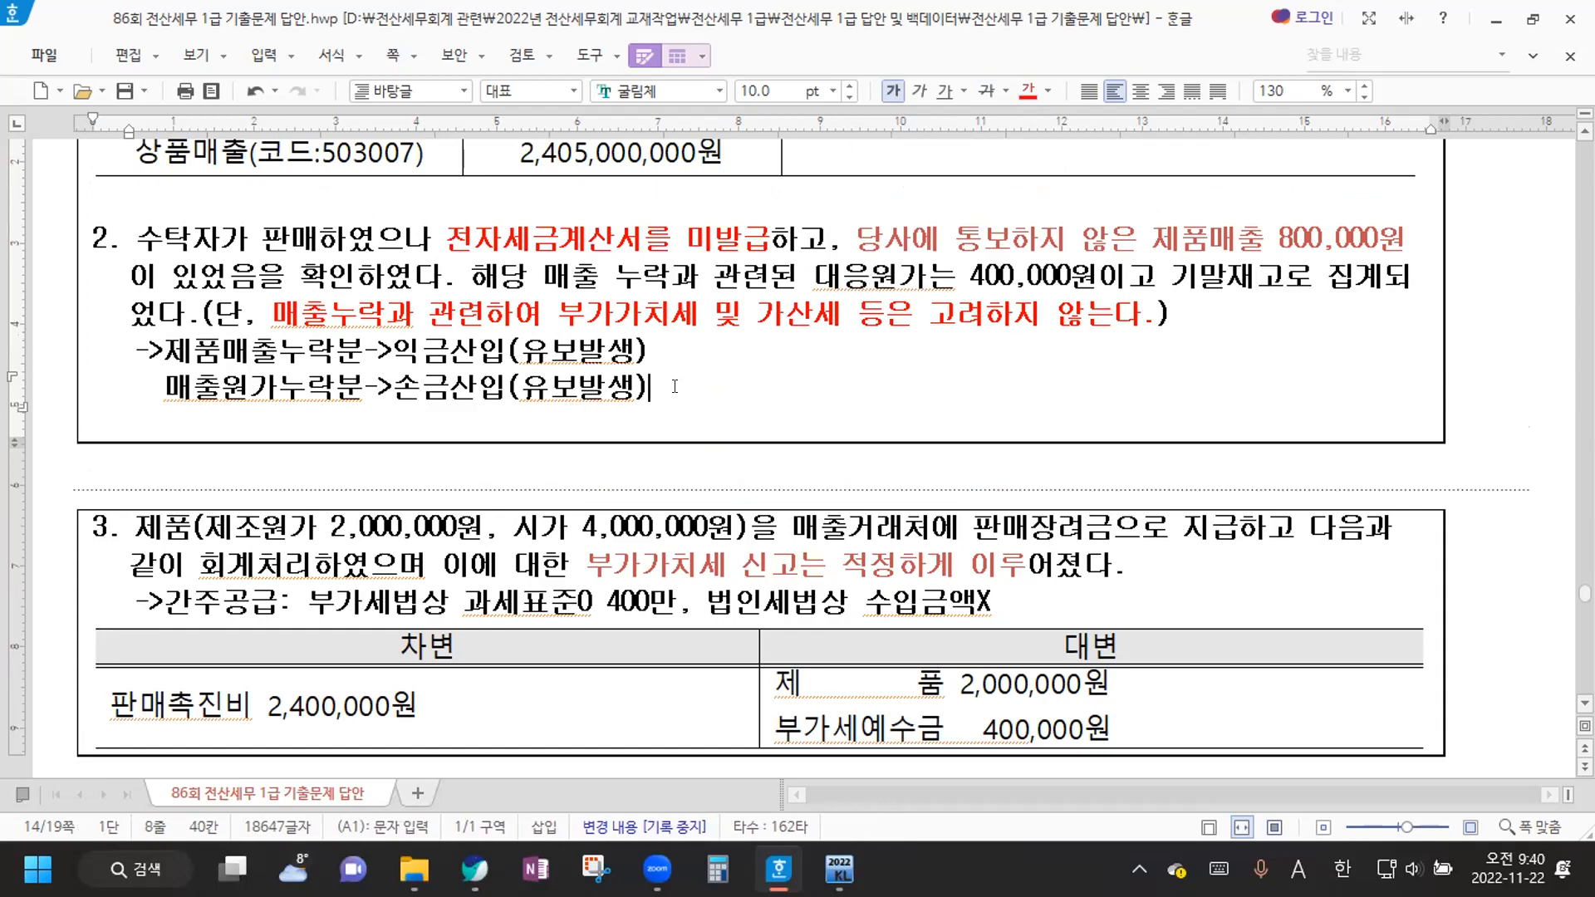
pyautogui.press('Return')
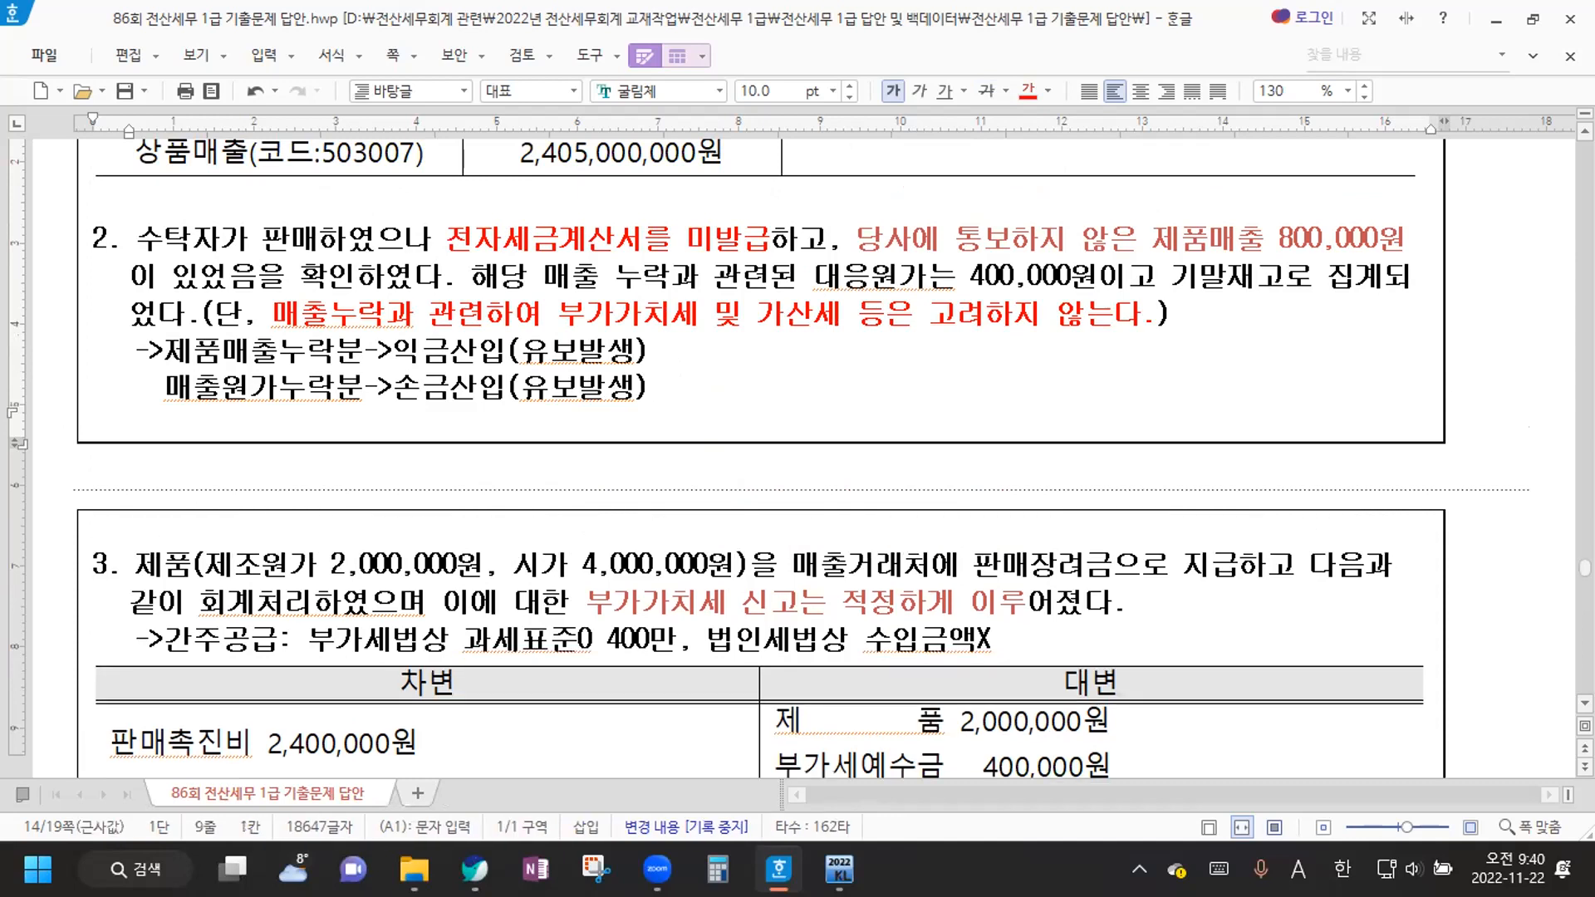
pyautogui.write('ㅓ')
pyautogui.write('>부가세')
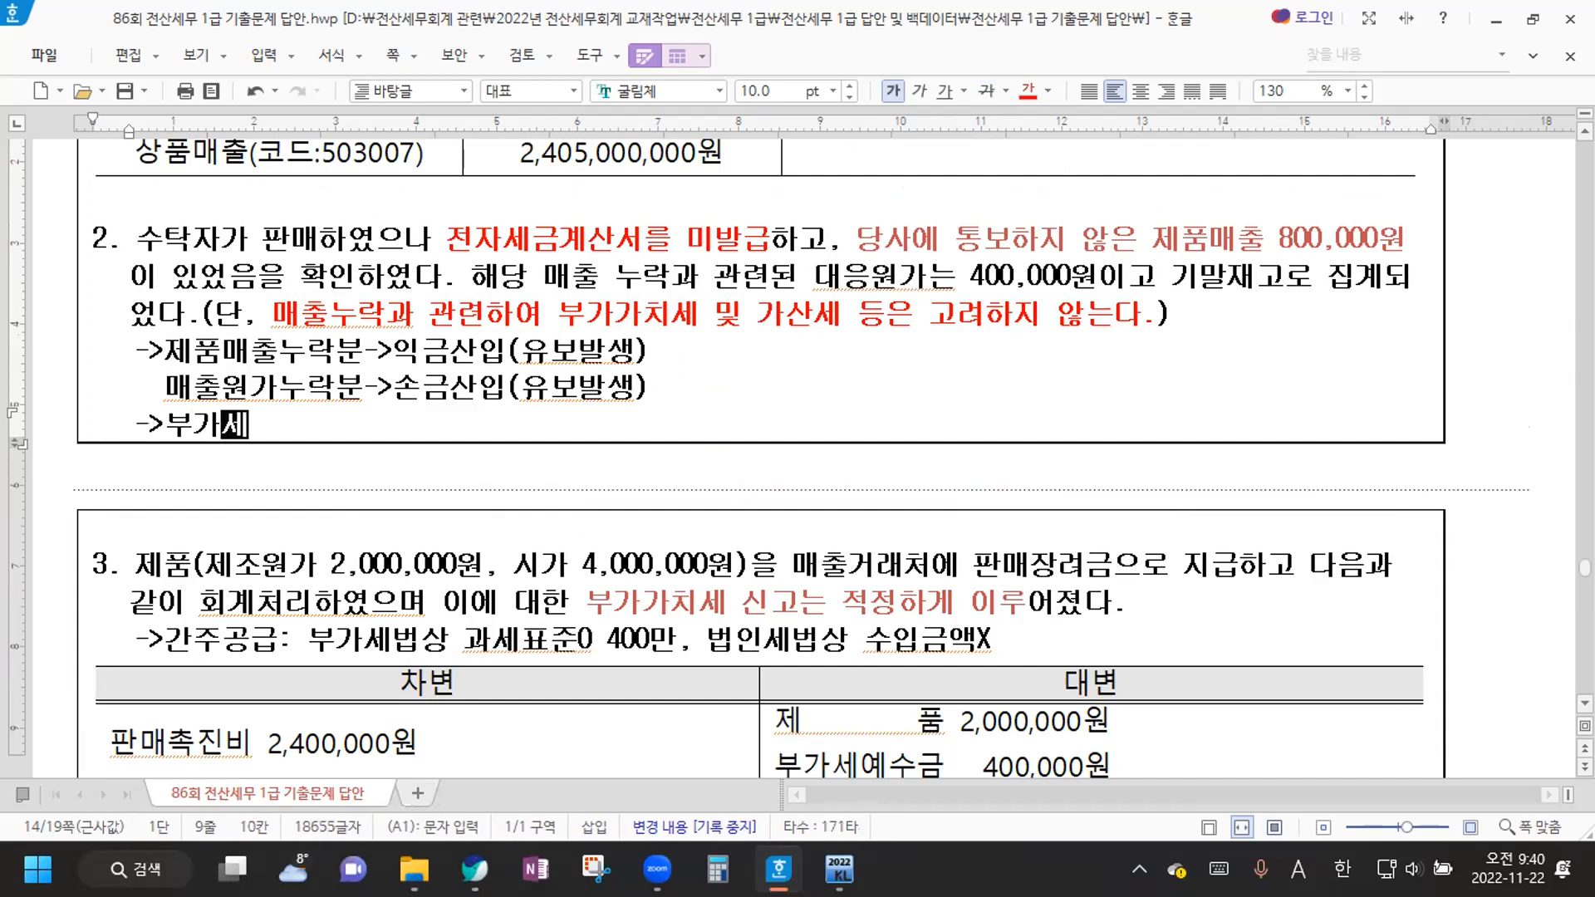
pyautogui.write('과표 반영')
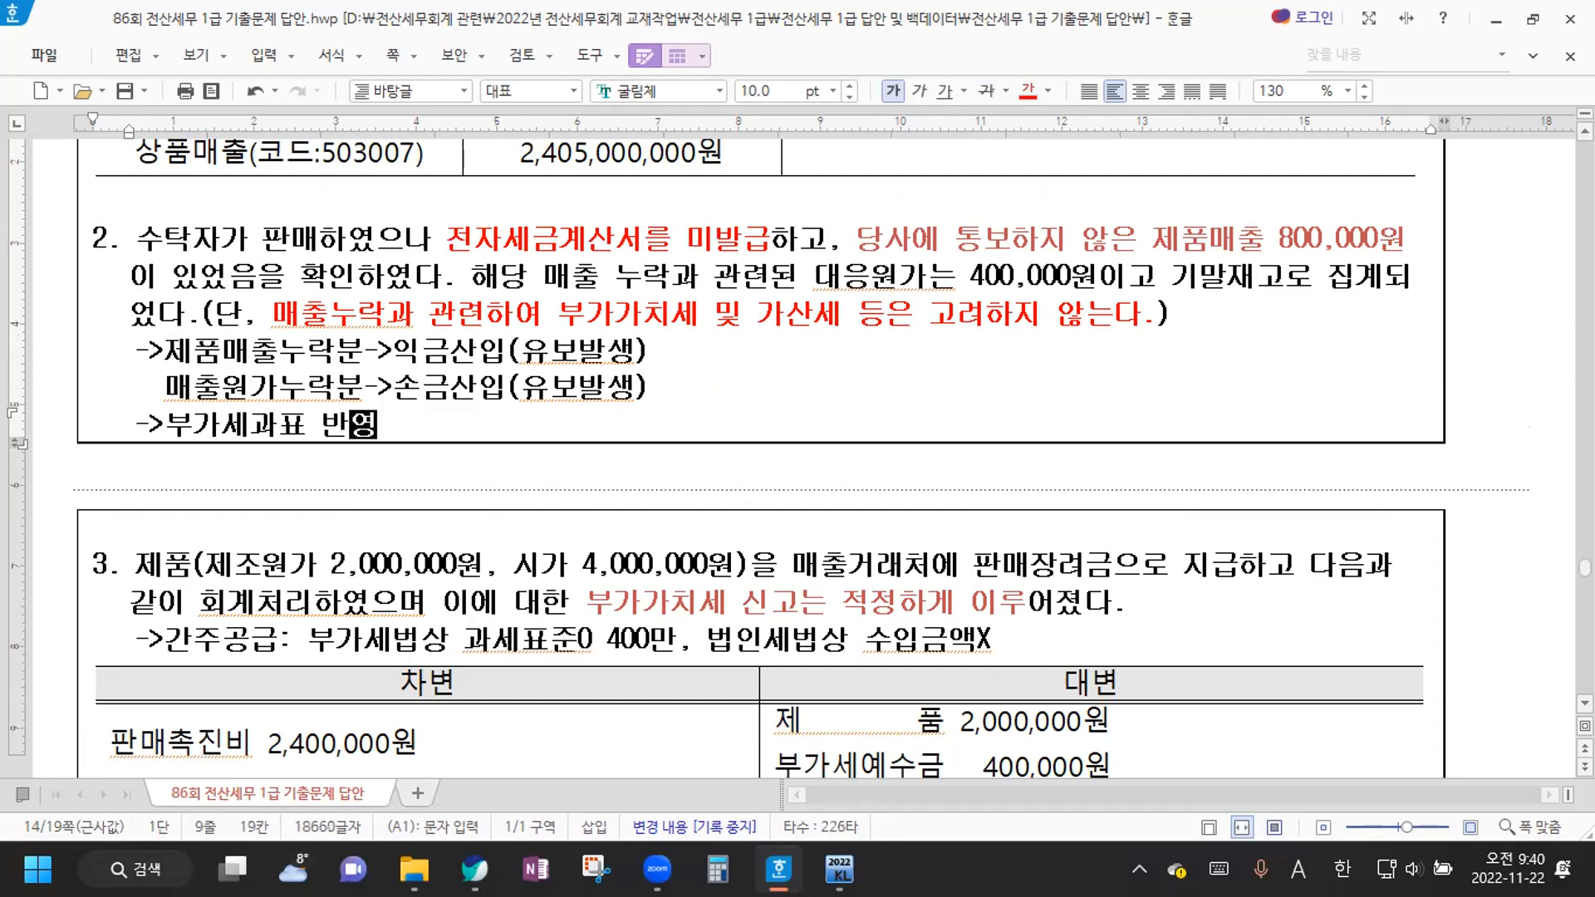
pyautogui.press('capslock')
pyautogui.write('X,')
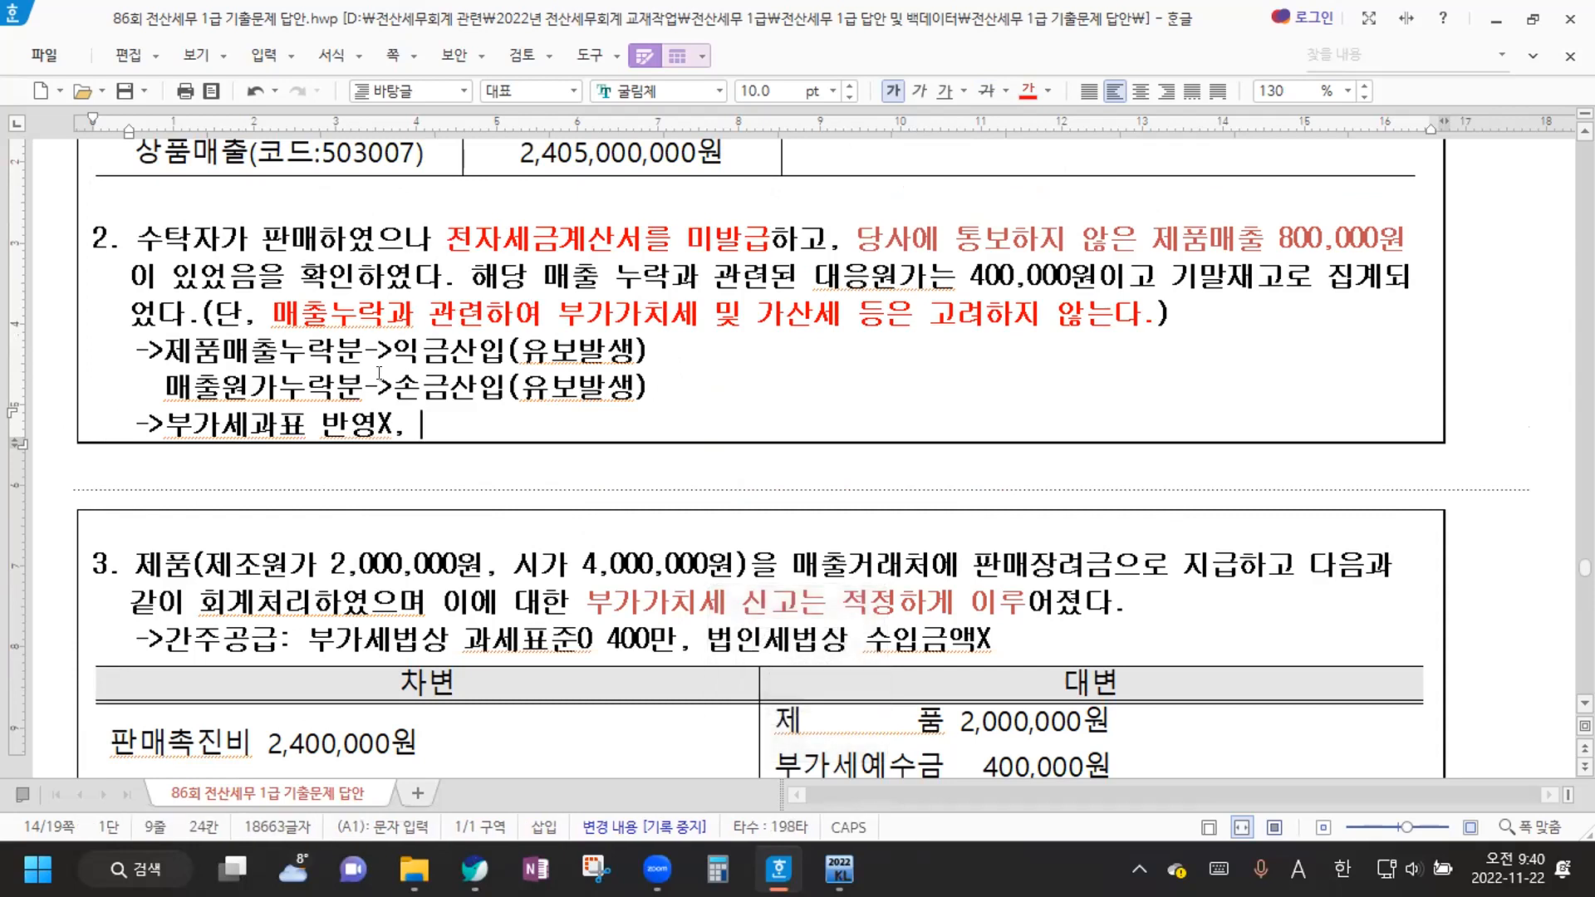
pyautogui.press('Hangul')
pyautogui.write('법ㅇ인세법상 수입금ㅇ액 반영0')
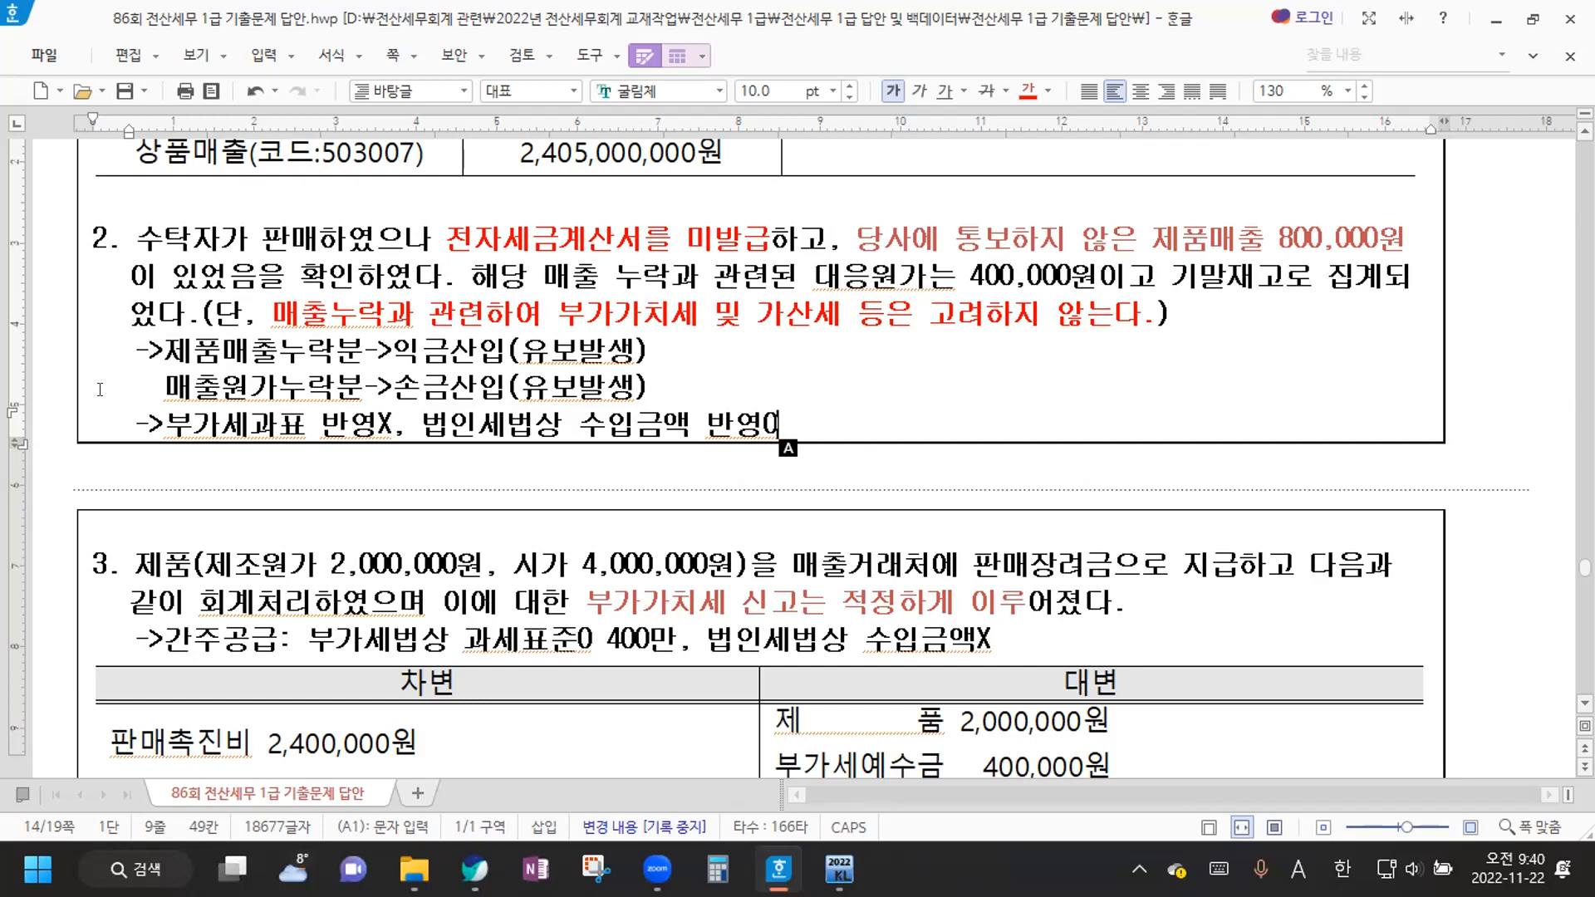
# Examine item 3 on products given as sales incentives, including its VAT filing phrase and the "간주공급" note
pyautogui.scroll(-3, 874, 260)
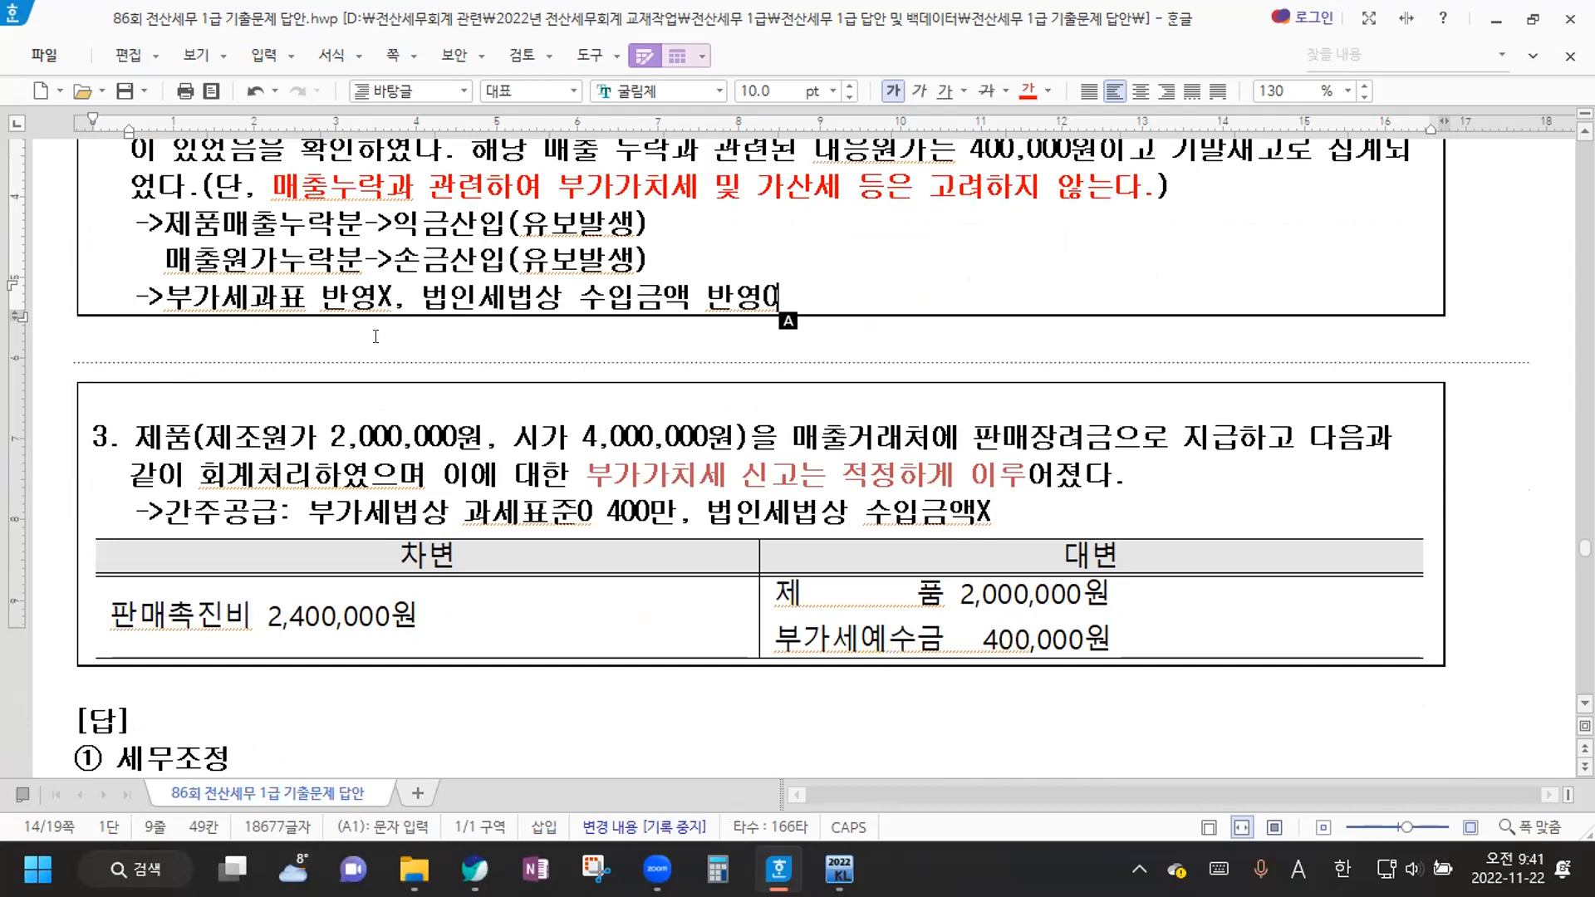
pyautogui.scroll(-2, 404, 368)
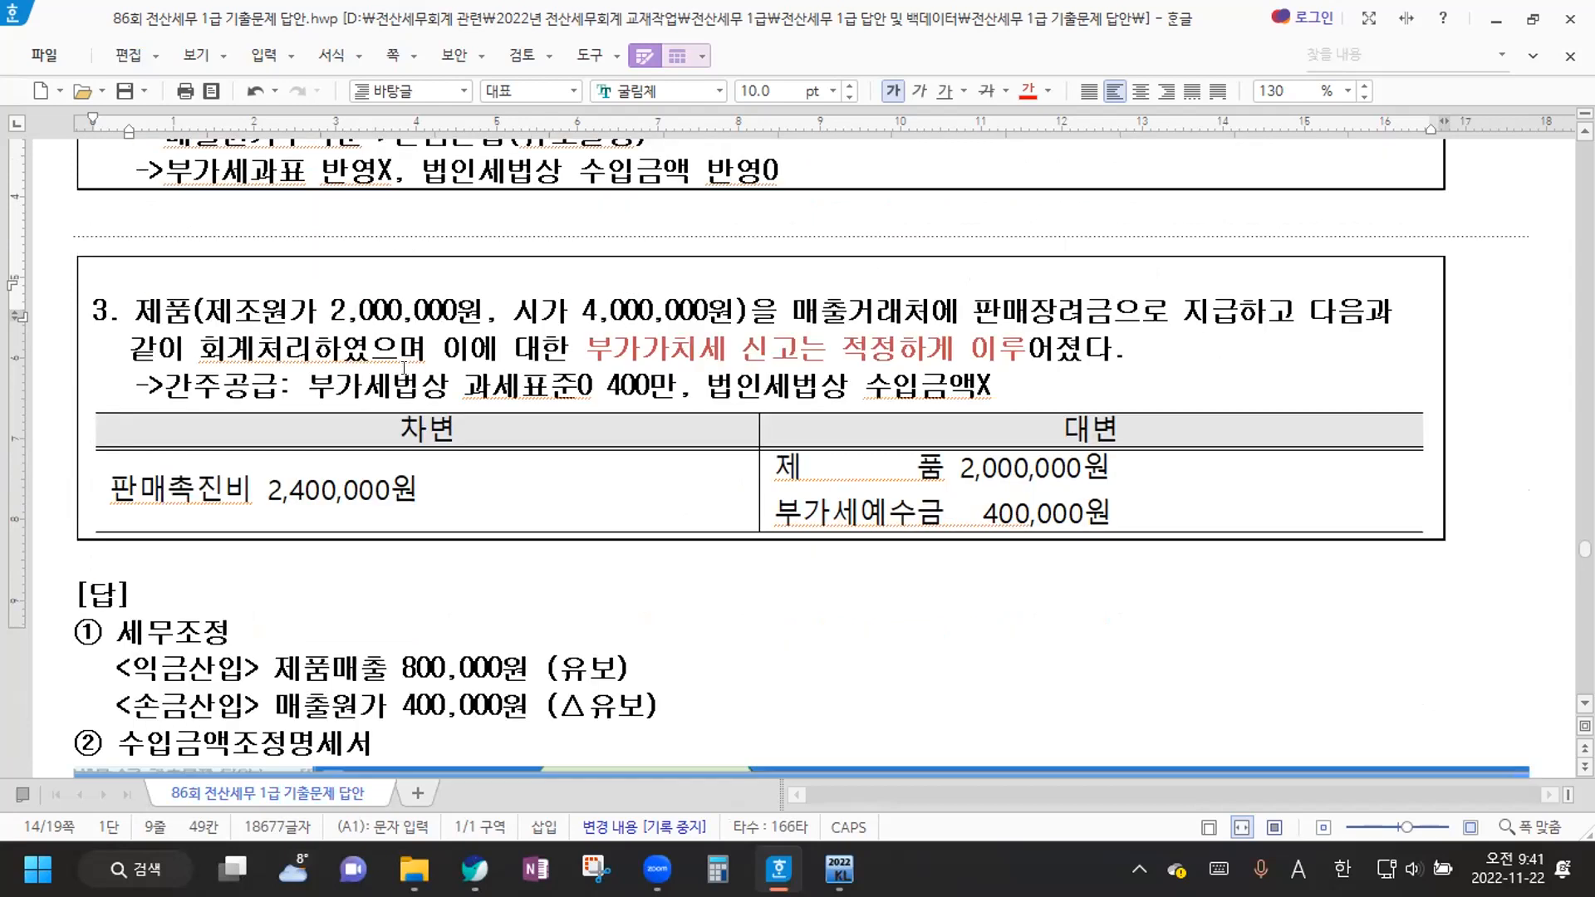
pyautogui.scroll(-2, 309, 324)
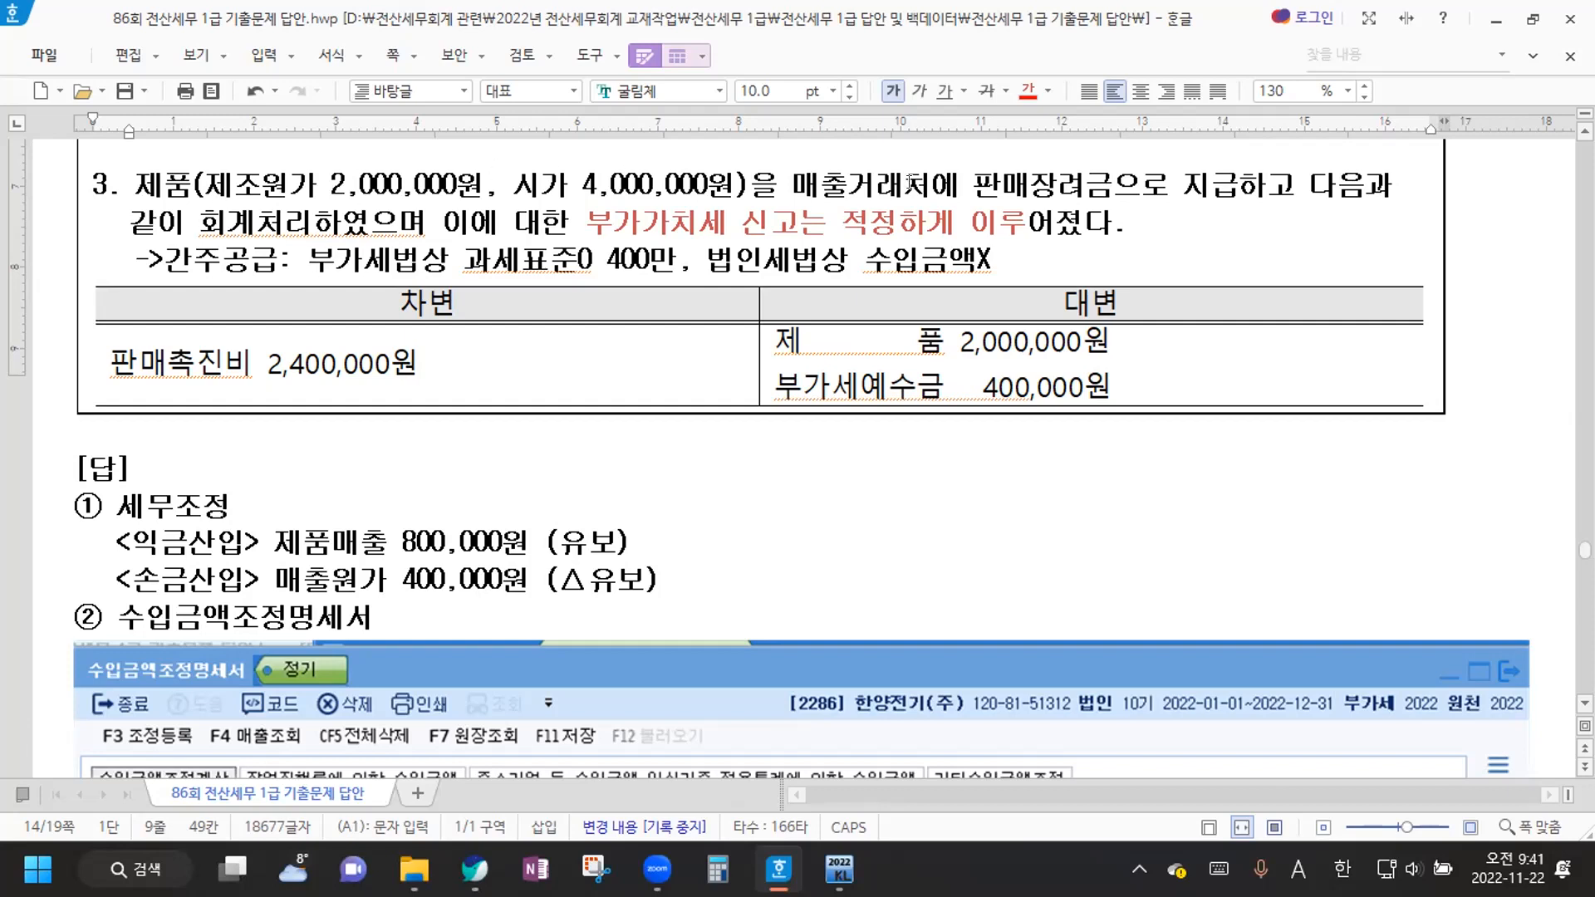
pyautogui.moveTo(588, 220); pyautogui.dragTo(1013, 235)
pyautogui.moveTo(334, 260); pyautogui.dragTo(657, 259)
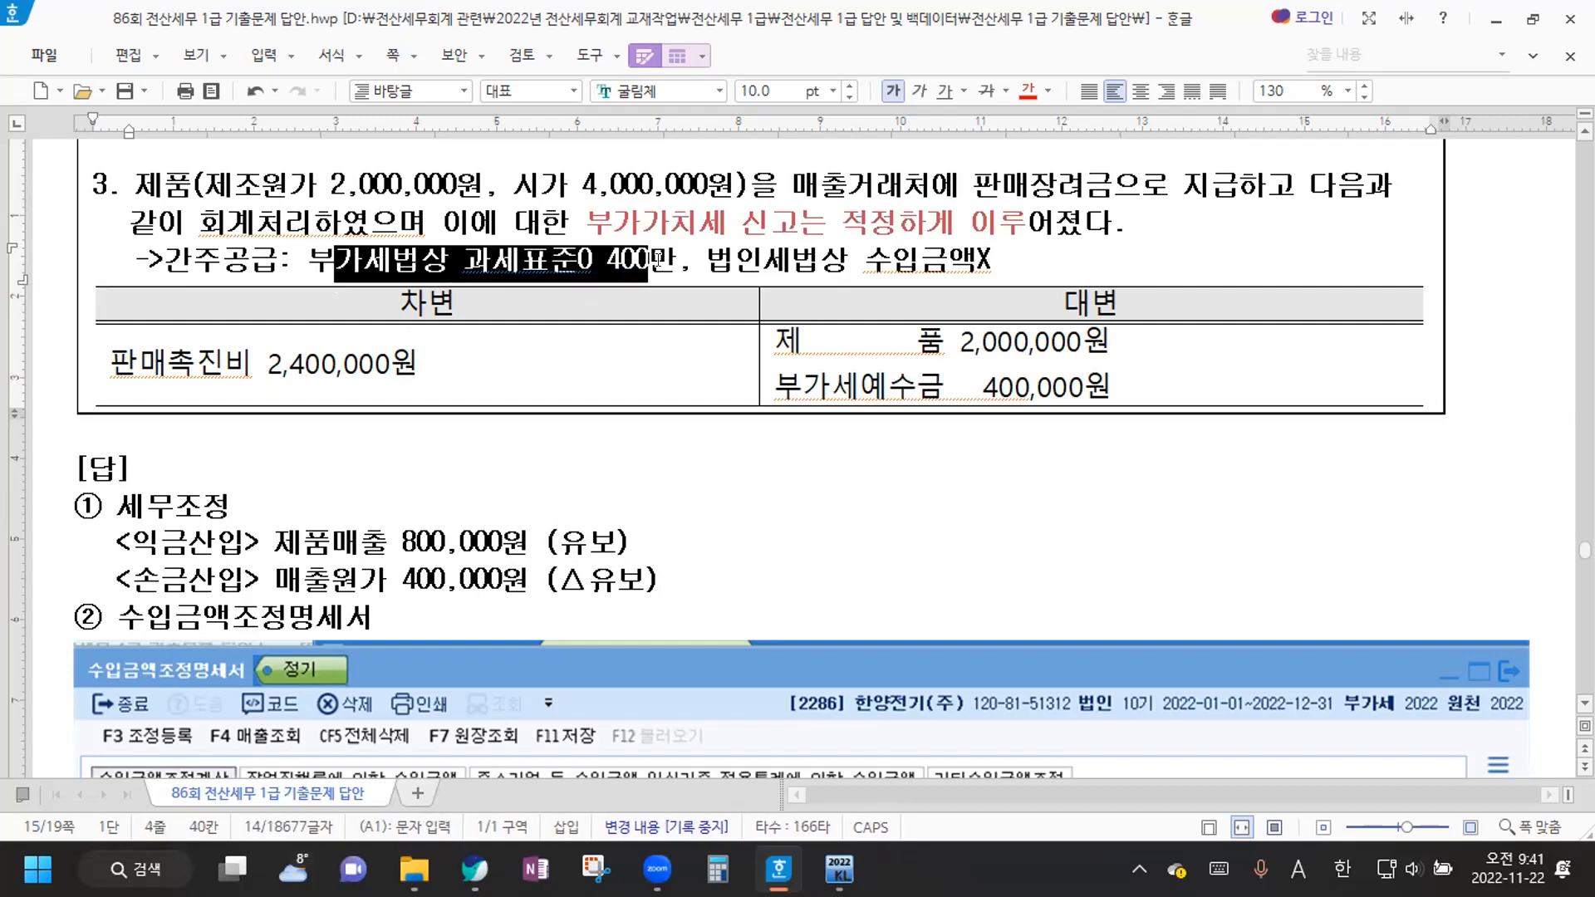
pyautogui.click(656, 260)
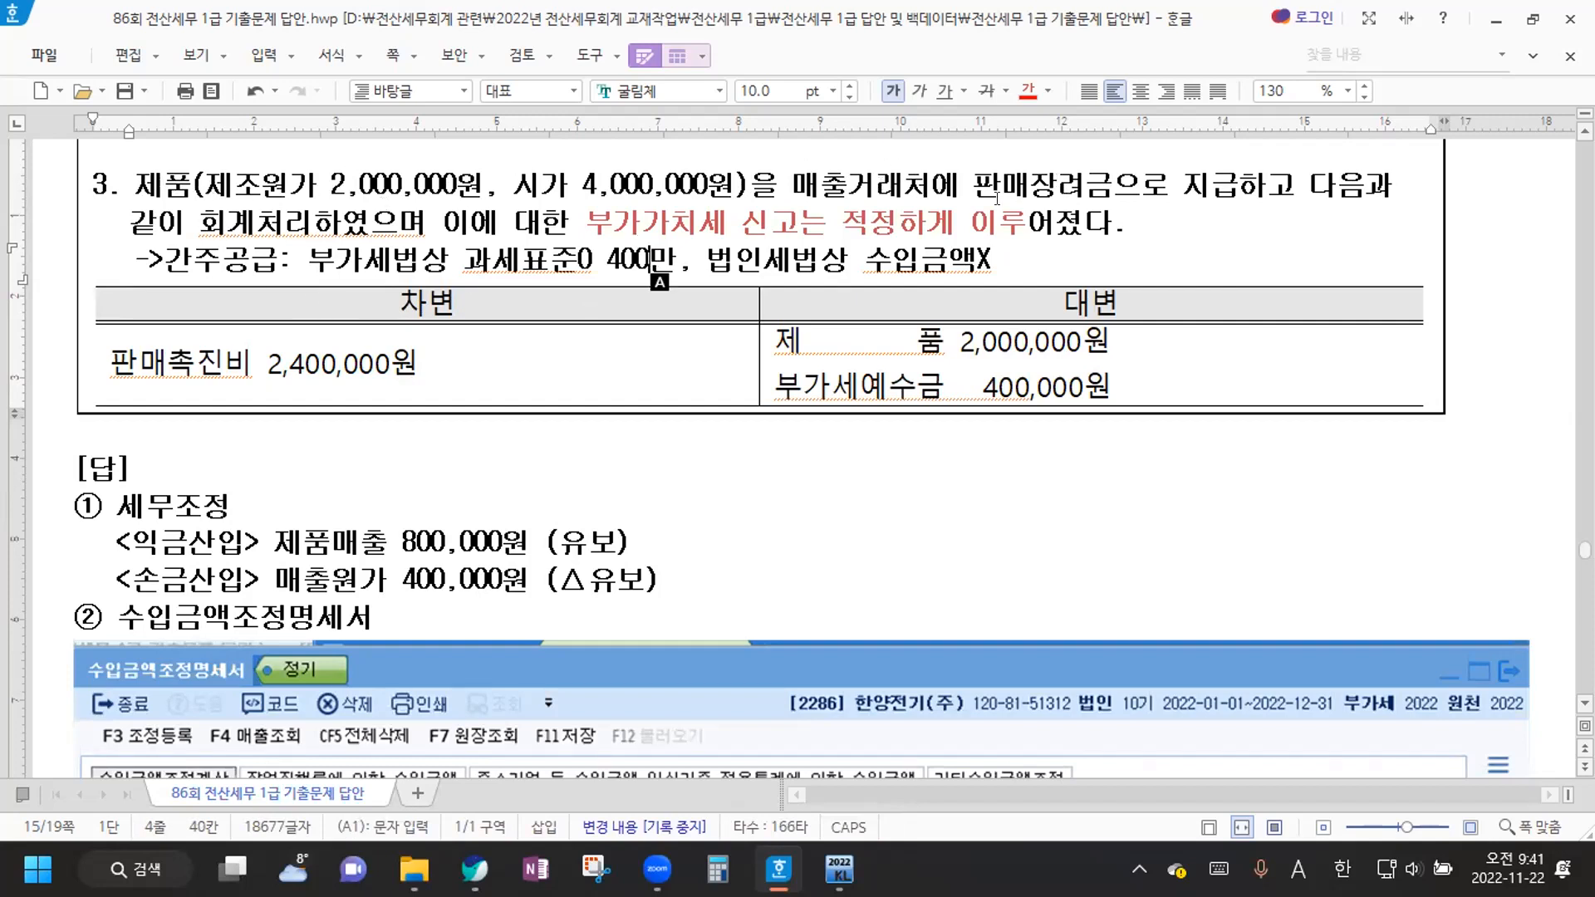
pyautogui.click(1110, 184)
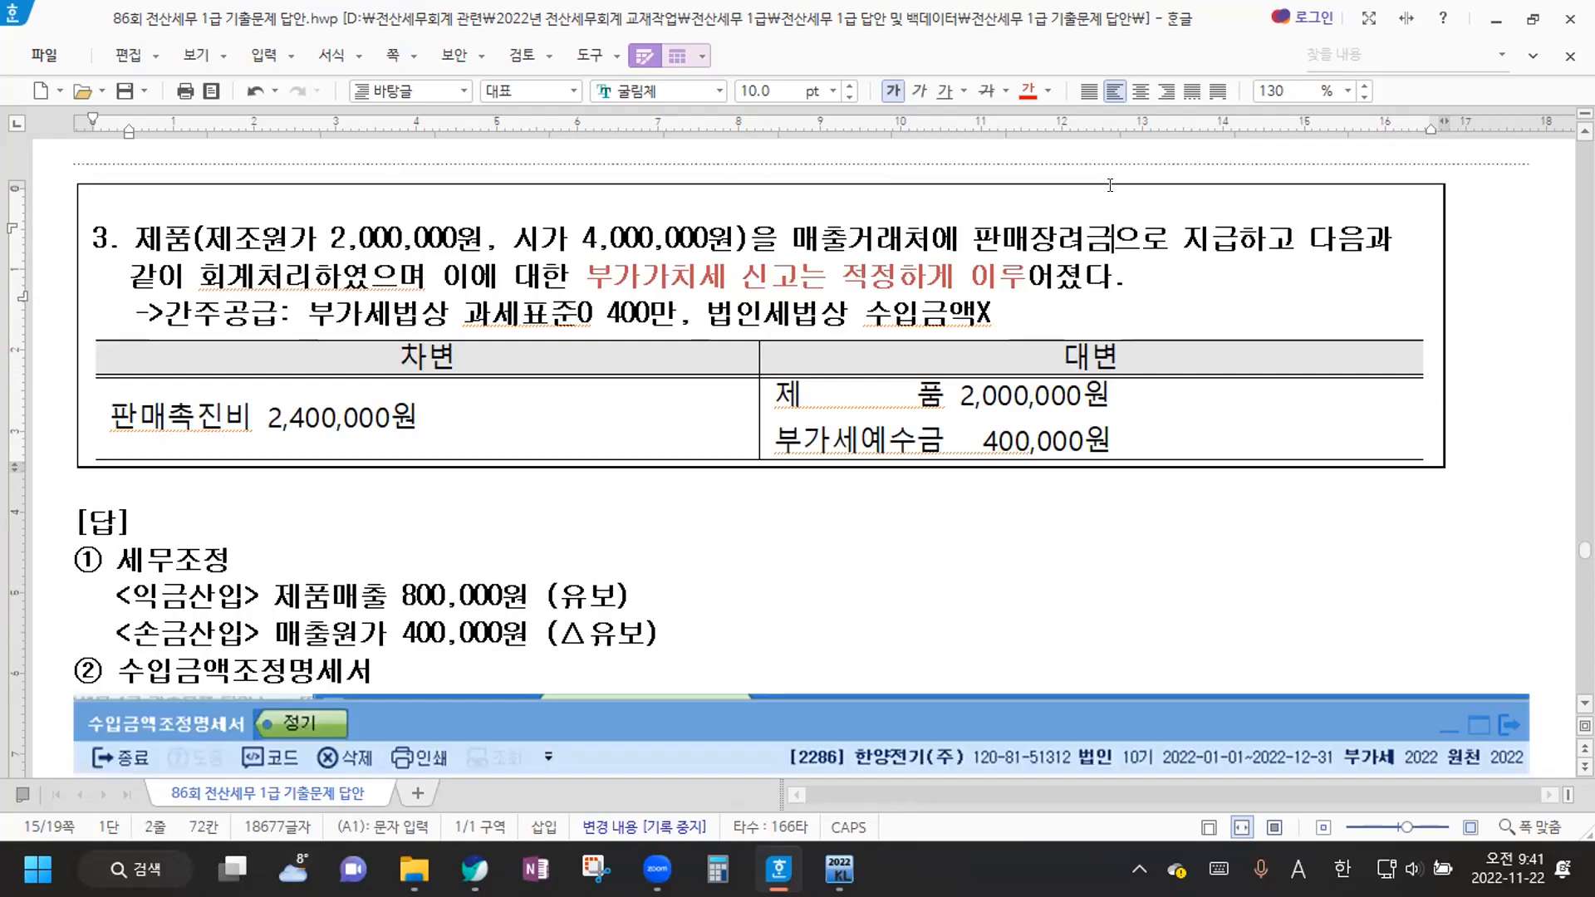
# Insert "(물품)" directly after "판매장려금" in the item 3 text
pyautogui.write('(AN')
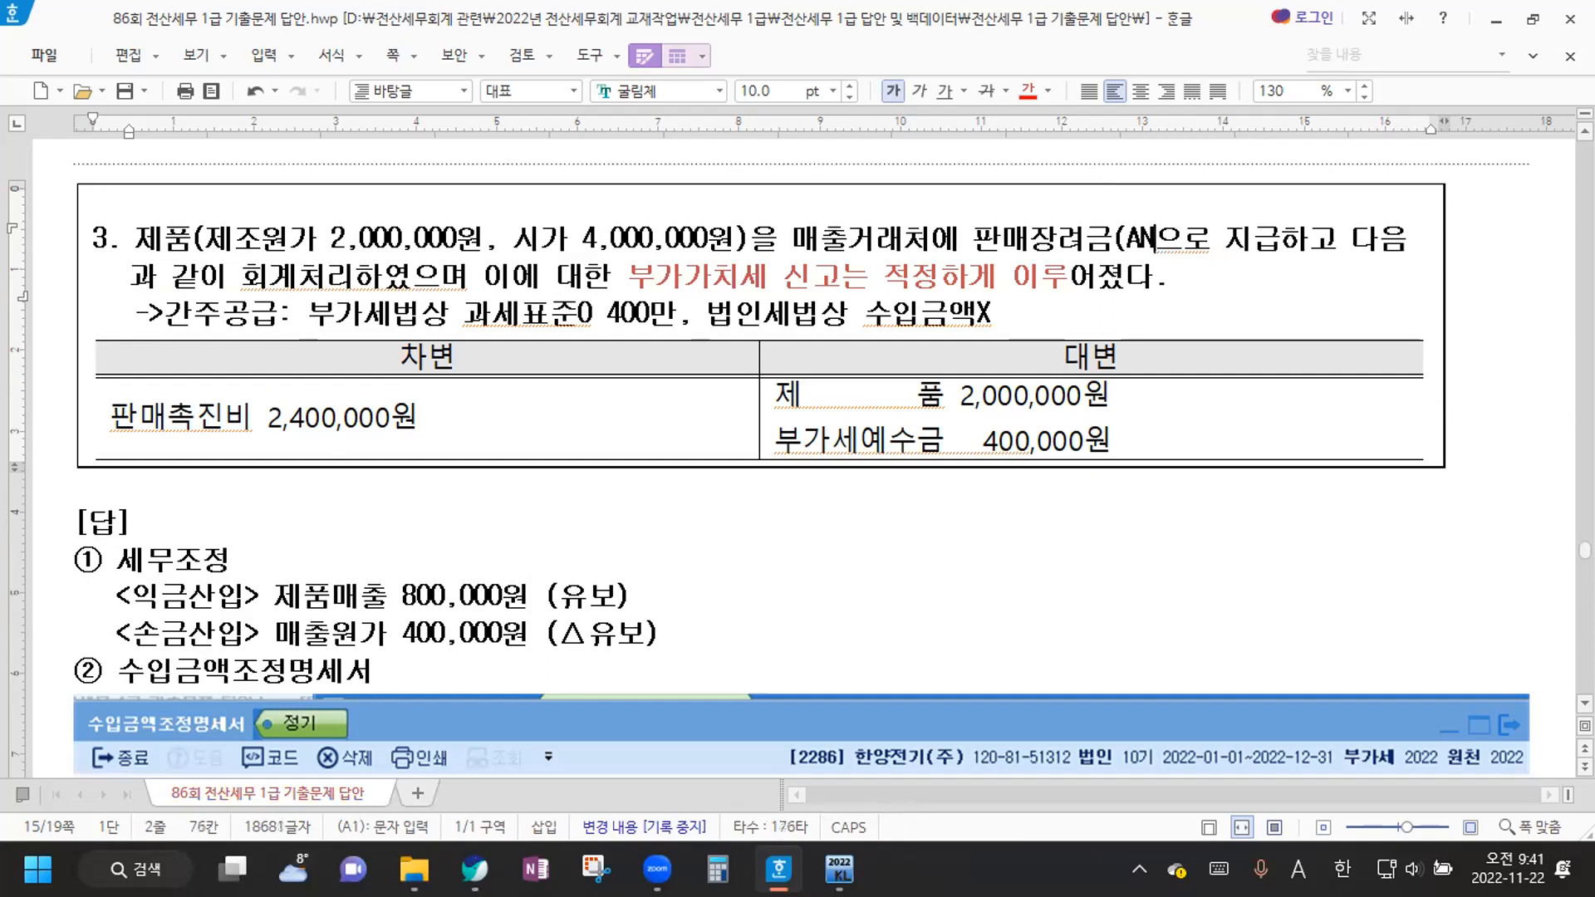
pyautogui.press('BackSpace')
pyautogui.press('BackSpace')
pyautogui.press('BackSpace')
pyautogui.write('물품)')
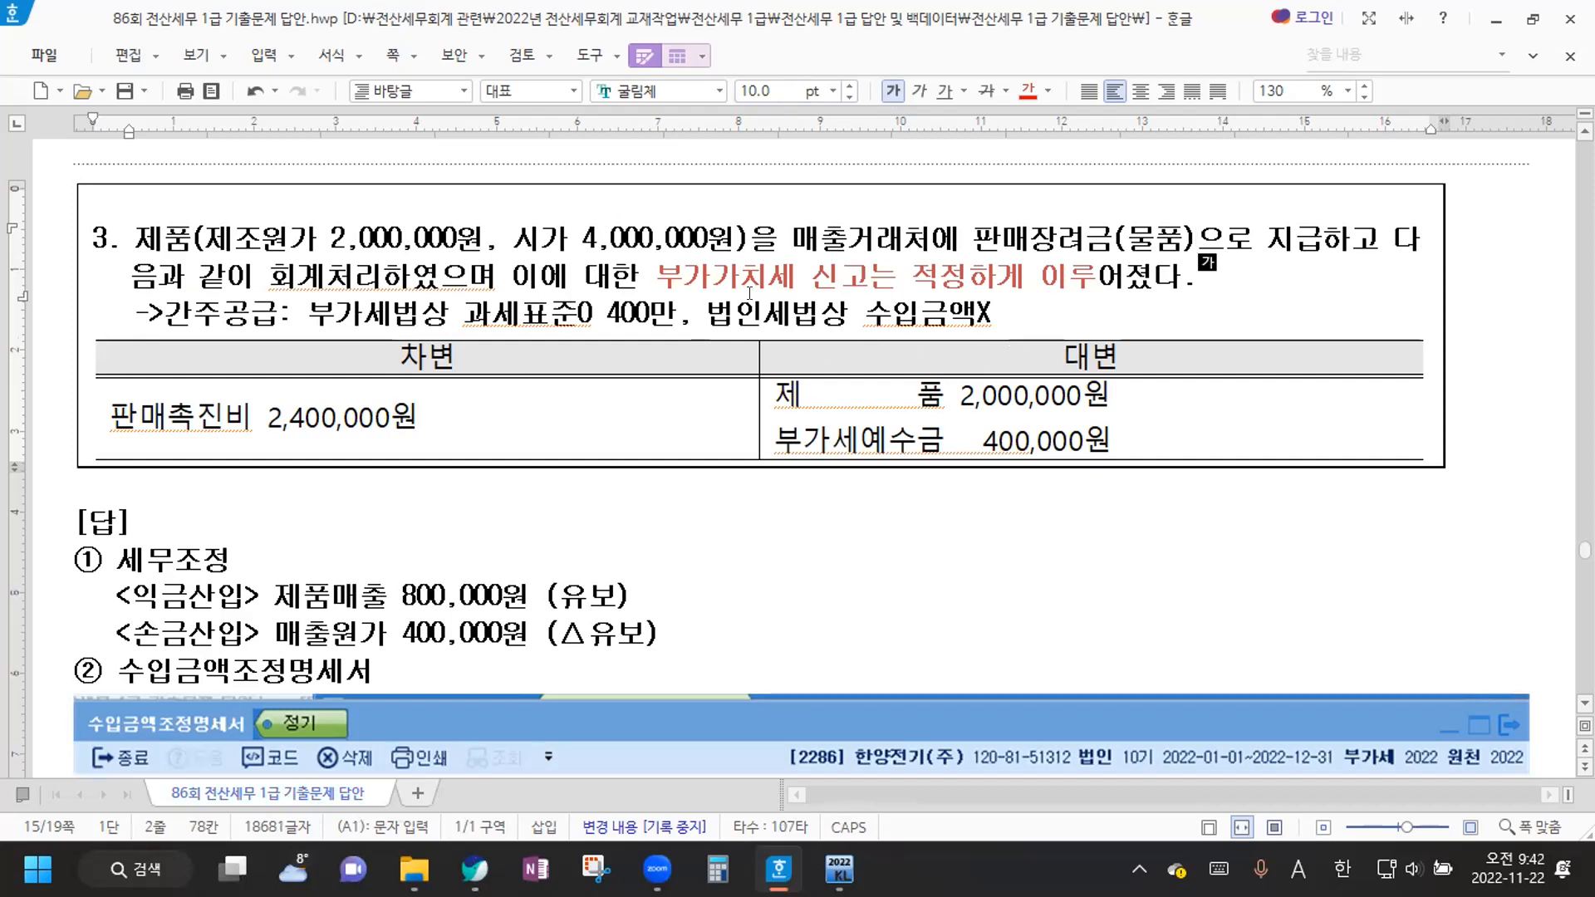
pyautogui.scroll(2, 733, 278)
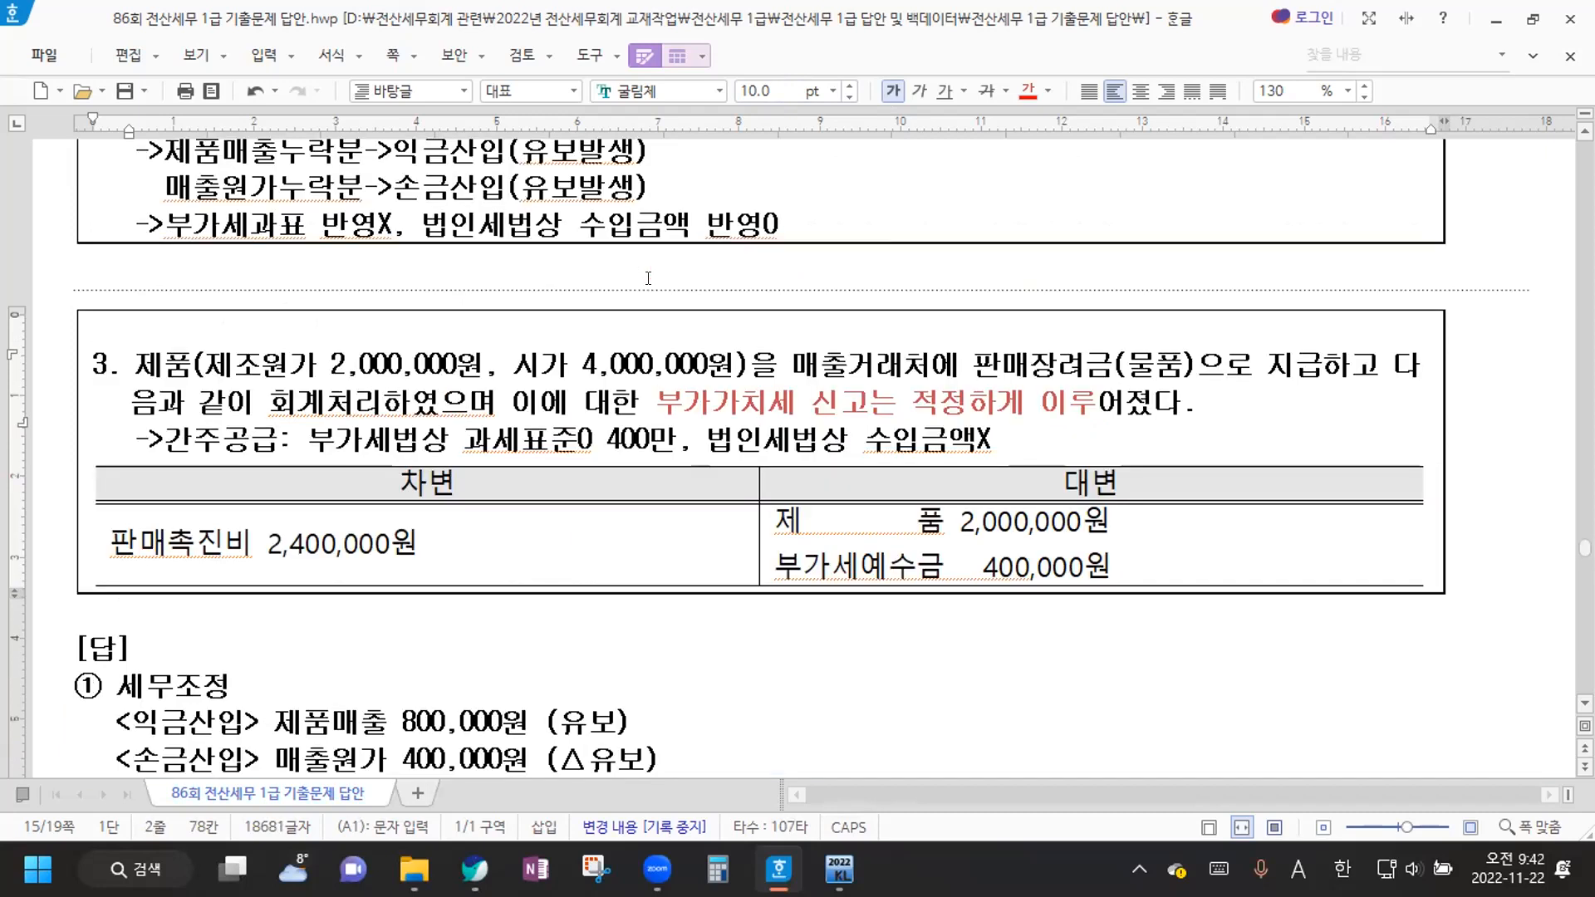
pyautogui.scroll(2, 1196, 365)
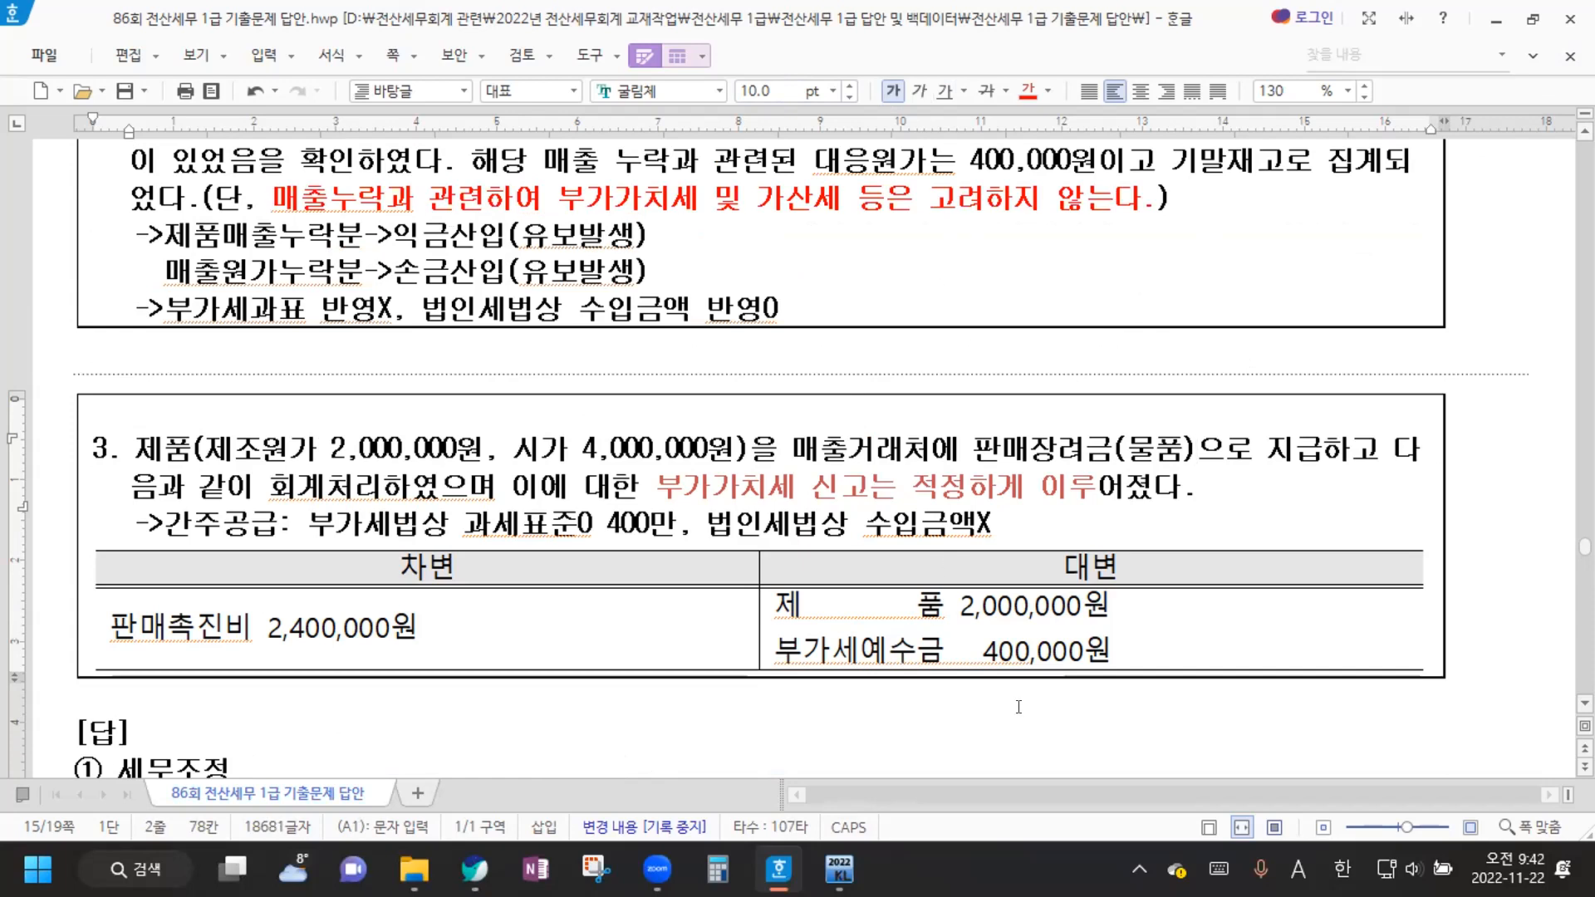
# Switch to KcLep and open the 수입금액조정명세서 form for corporate tax adjustment (법인조정)
pyautogui.hotkey('alt', 'Tab')
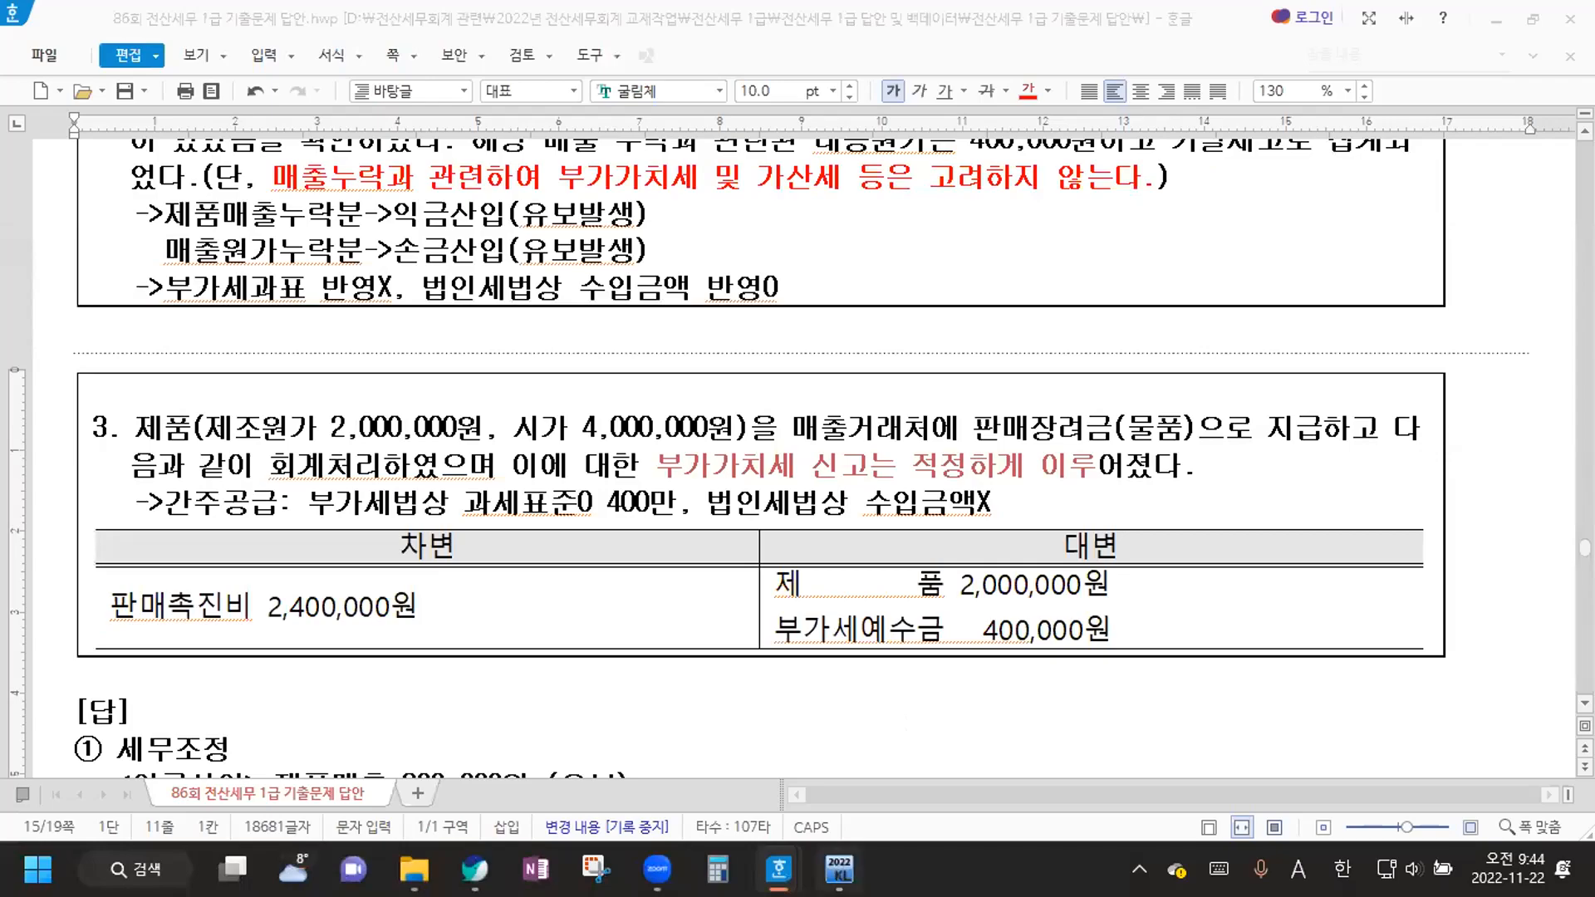
pyautogui.moveTo(839, 869)
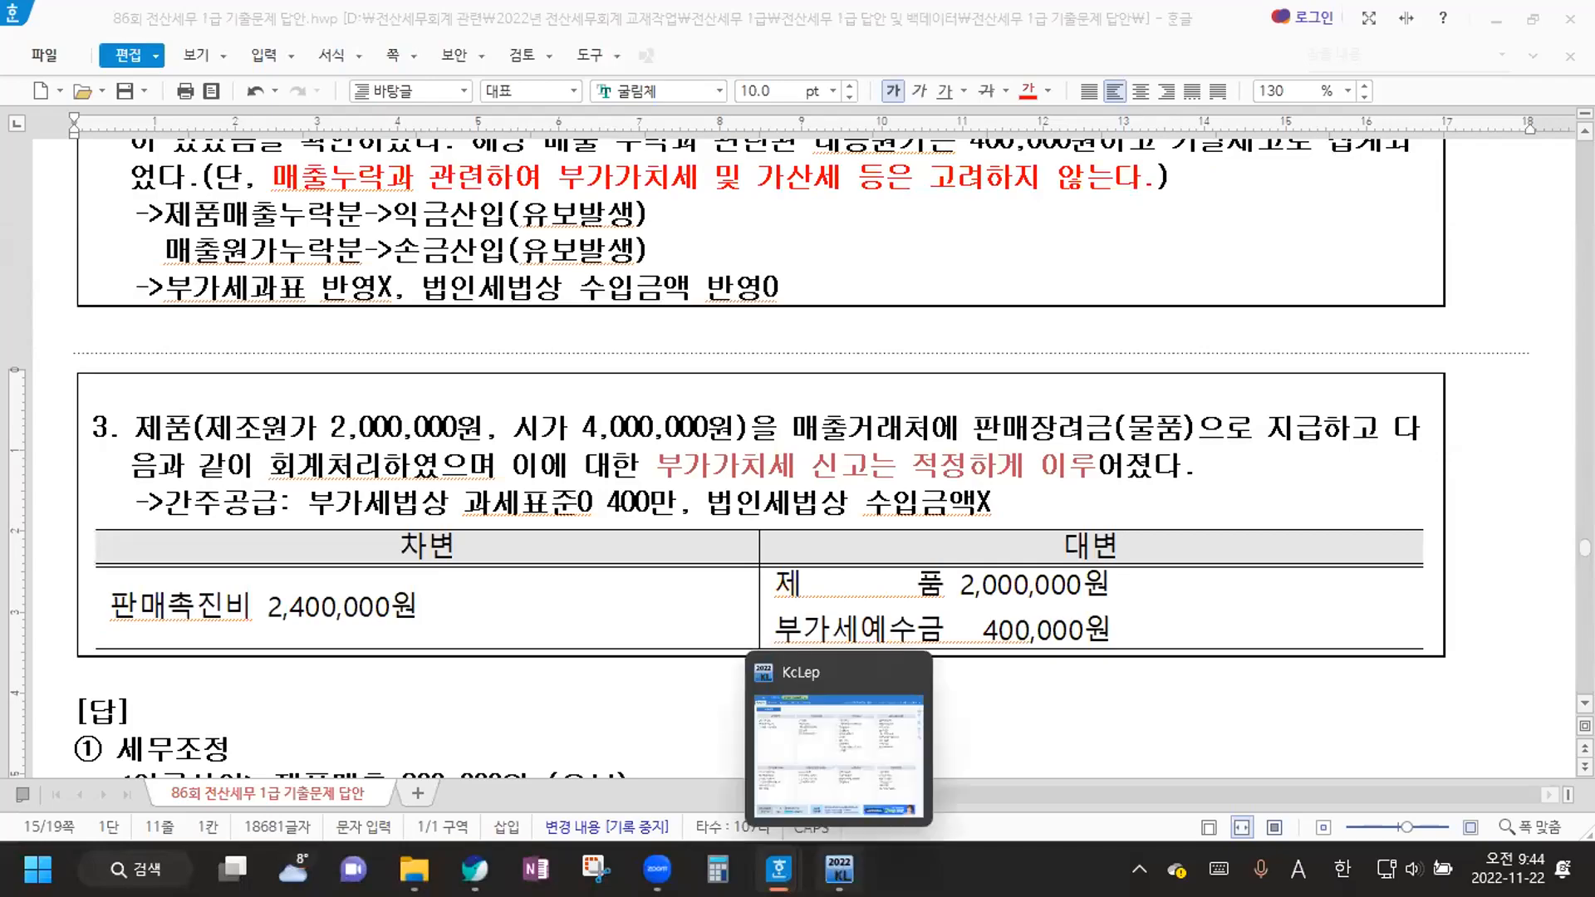
pyautogui.click(839, 751)
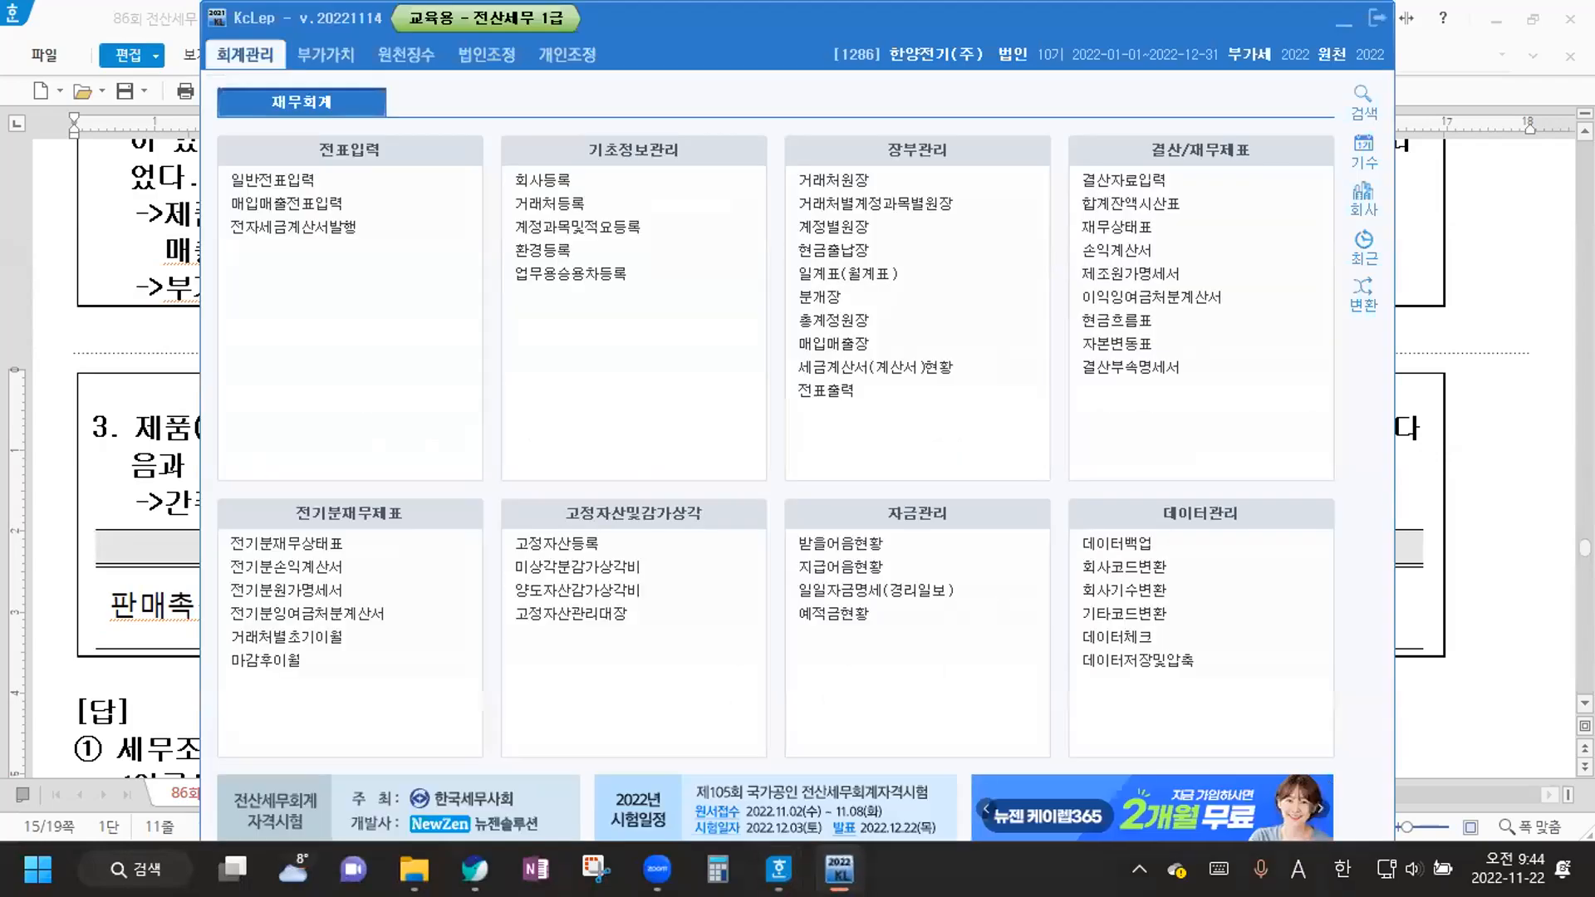
pyautogui.click(495, 48)
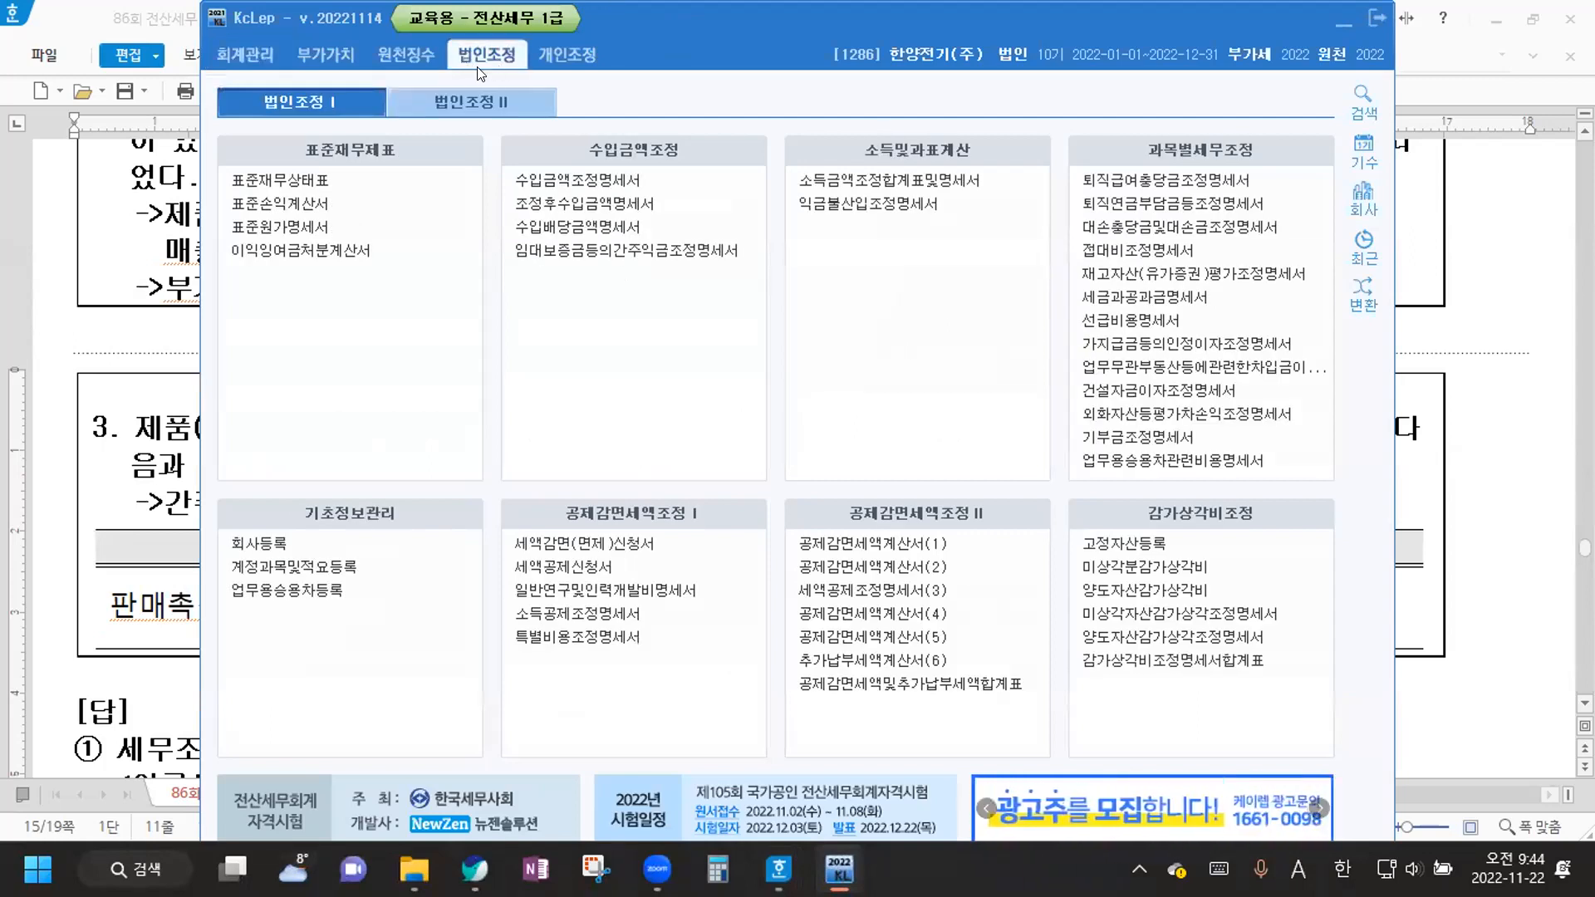
pyautogui.click(578, 176)
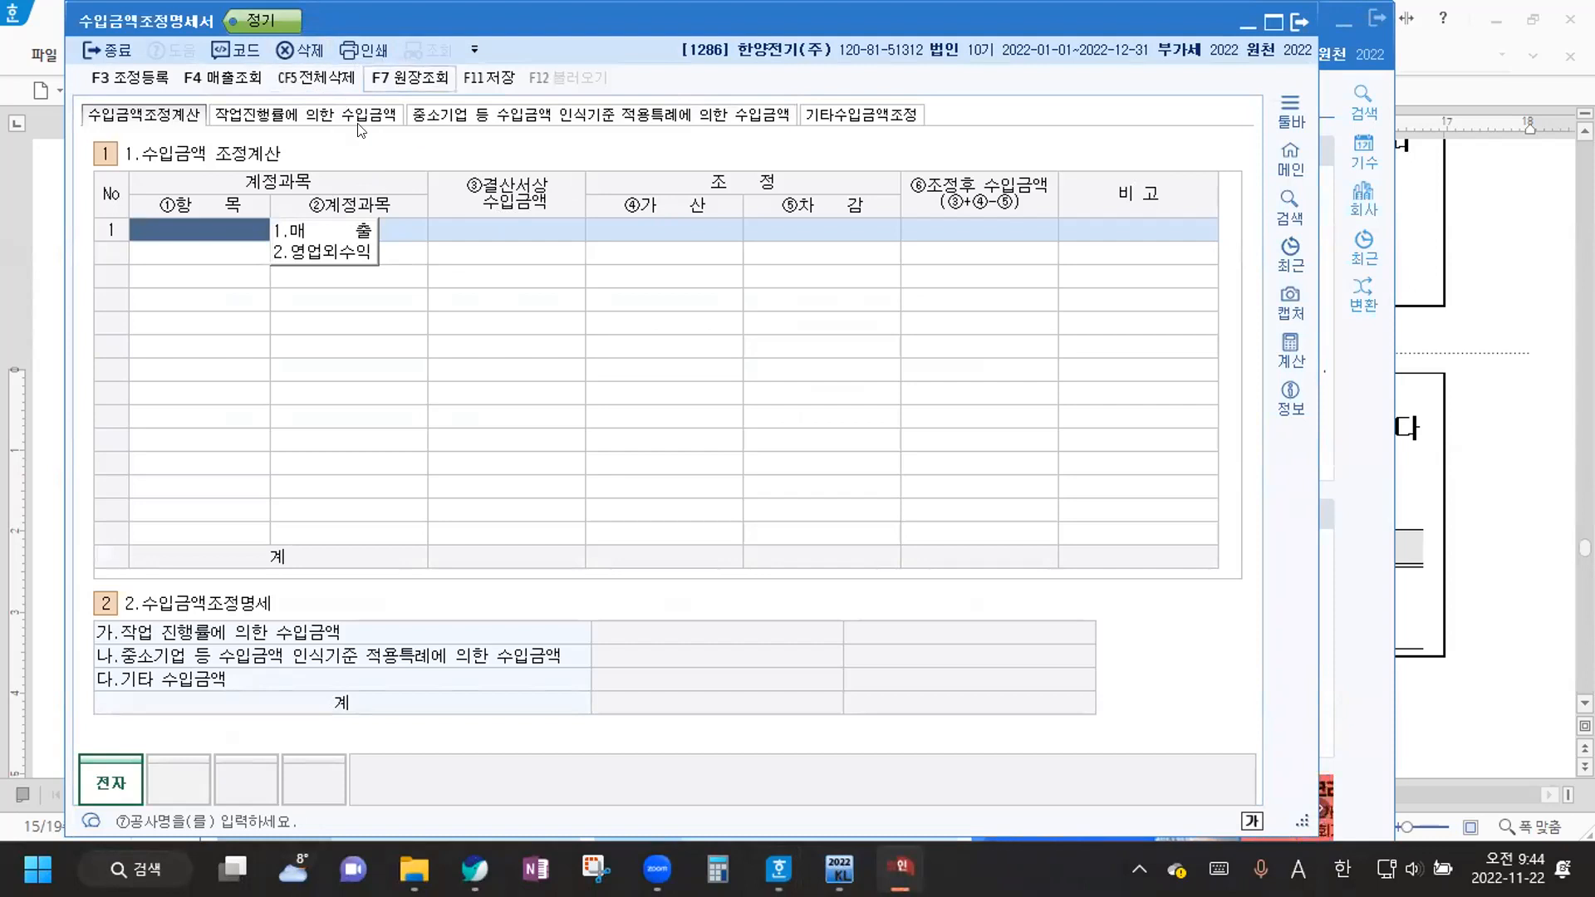
# Fill row 1 of the 수입금액 조정계산 table as 매출 with the 상품매출 account from the sales lookup
pyautogui.click(310, 230)
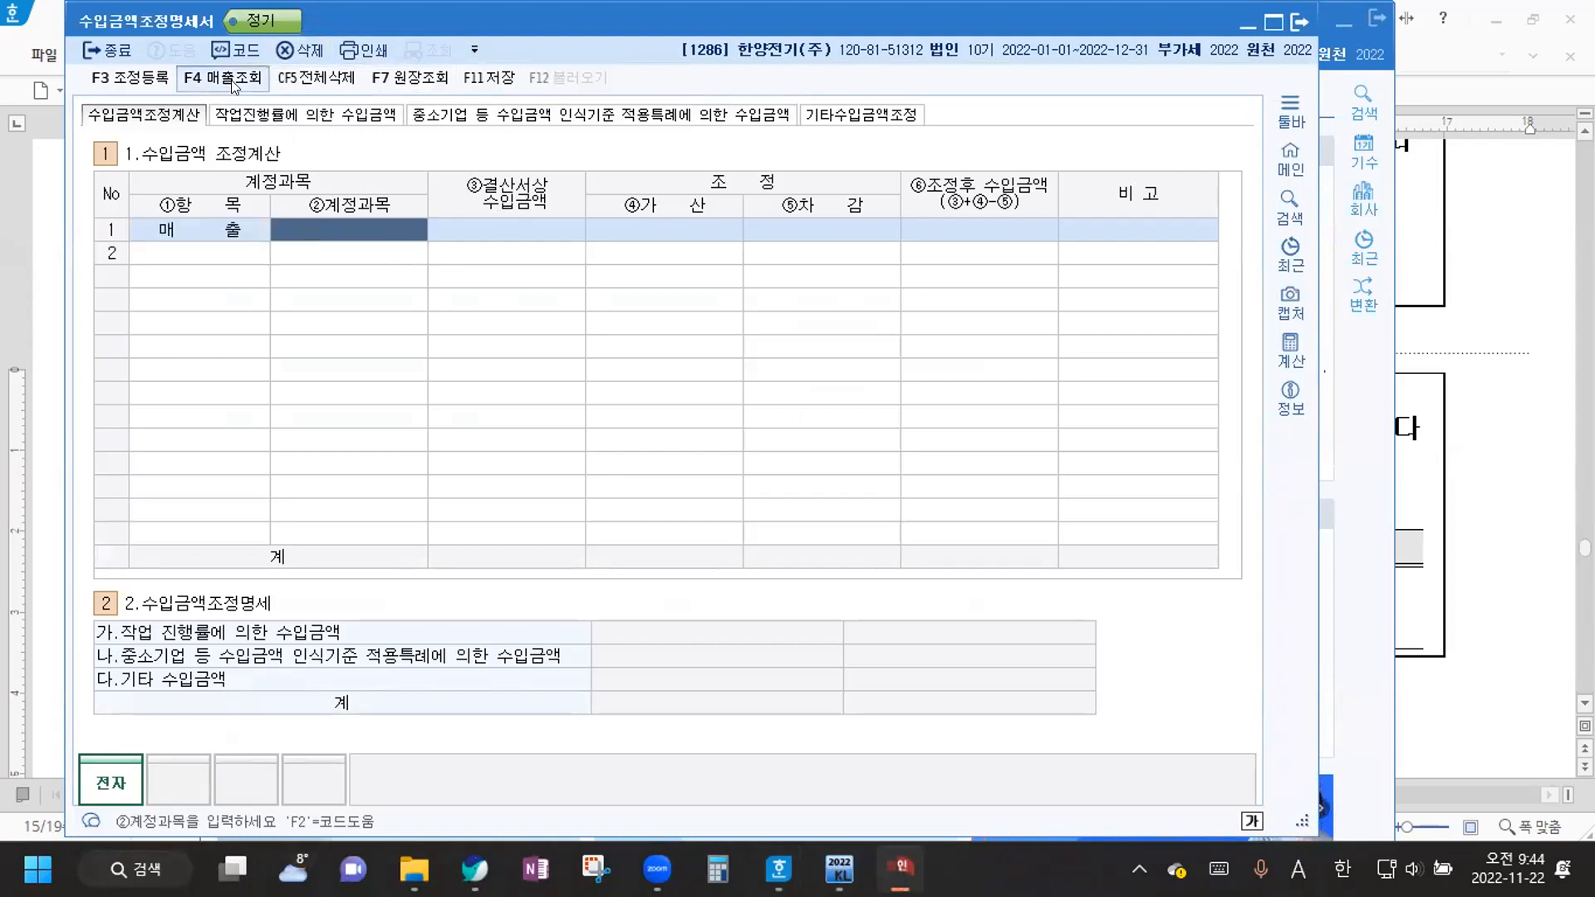
pyautogui.click(234, 81)
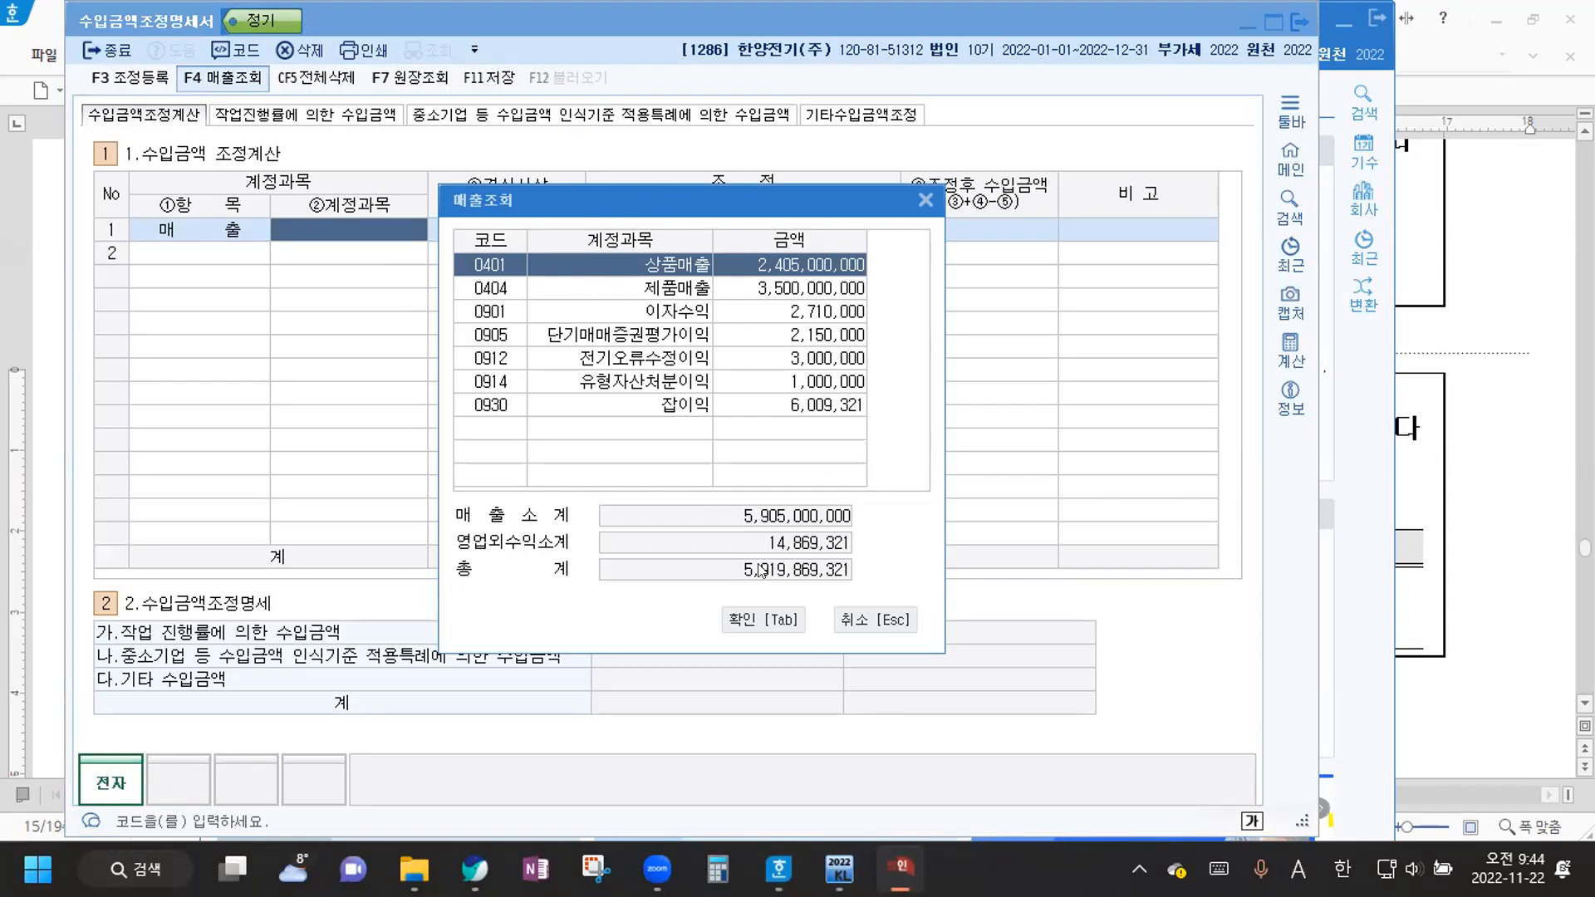
pyautogui.click(753, 622)
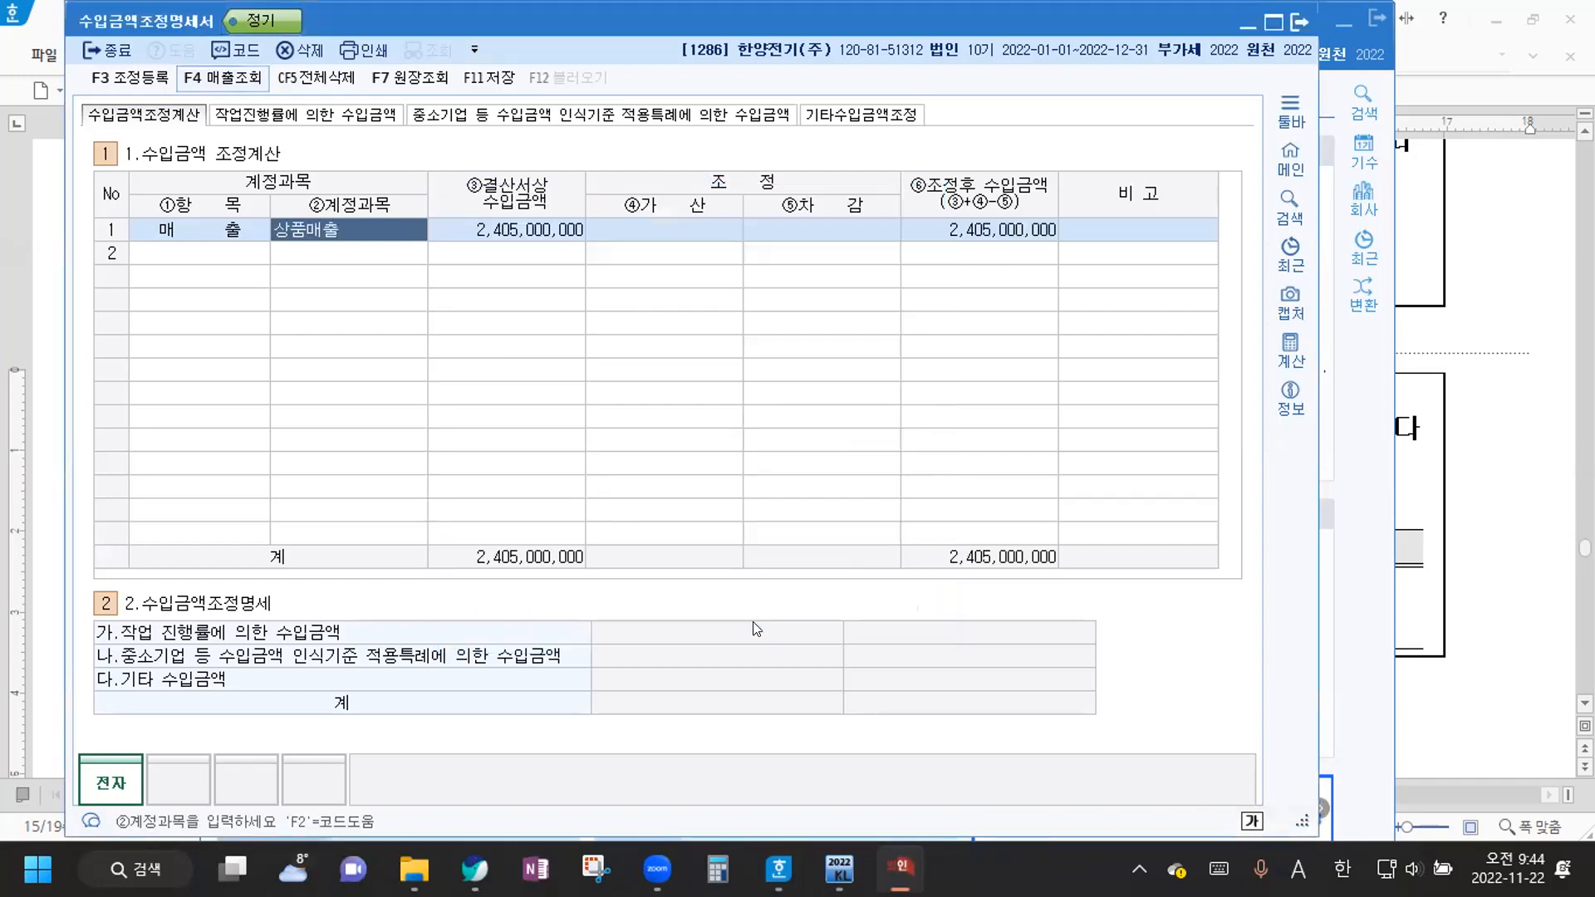
# Fill row 2 of the 수입금액 조정계산 table as 매출 with the 제품매출 account from the sales lookup
pyautogui.click(193, 251)
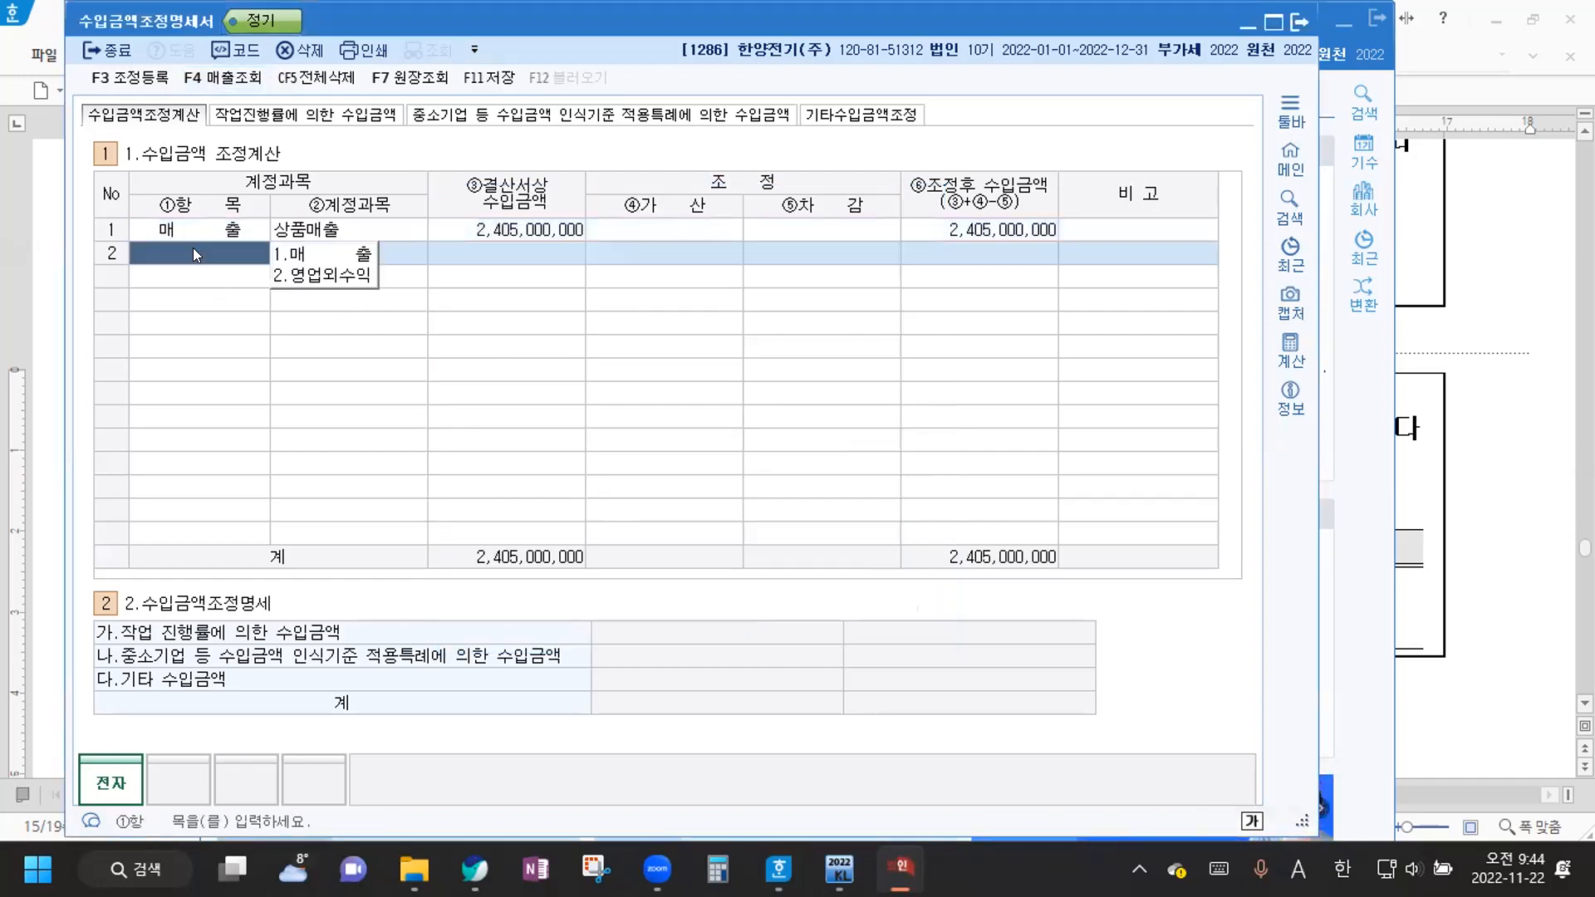
pyautogui.click(325, 254)
pyautogui.press('F4')
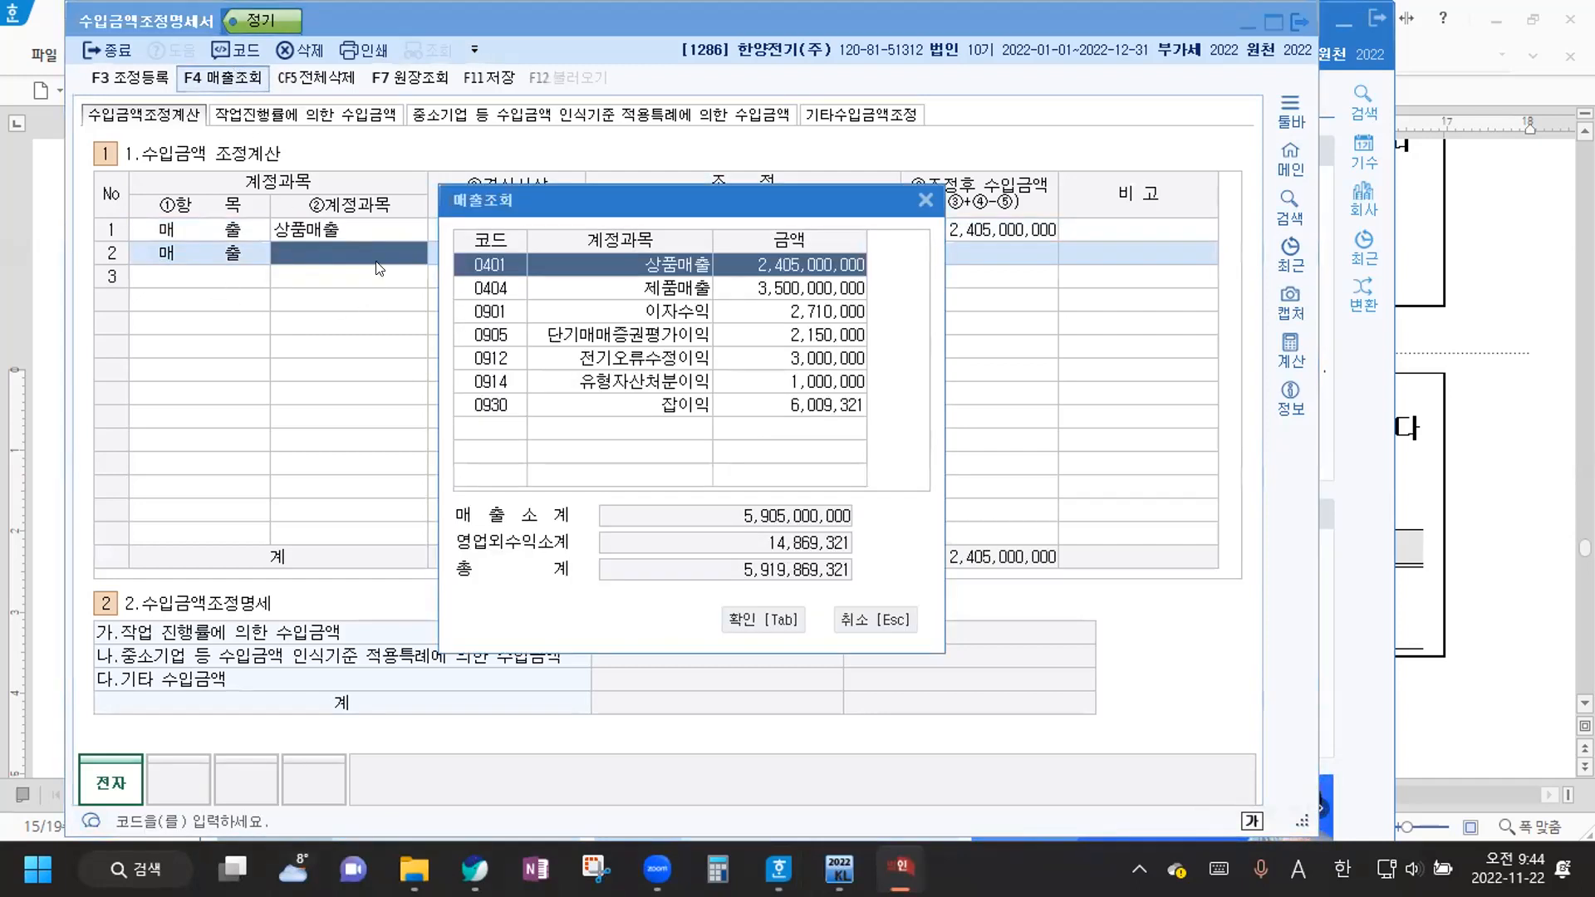
pyautogui.click(631, 288)
pyautogui.click(771, 621)
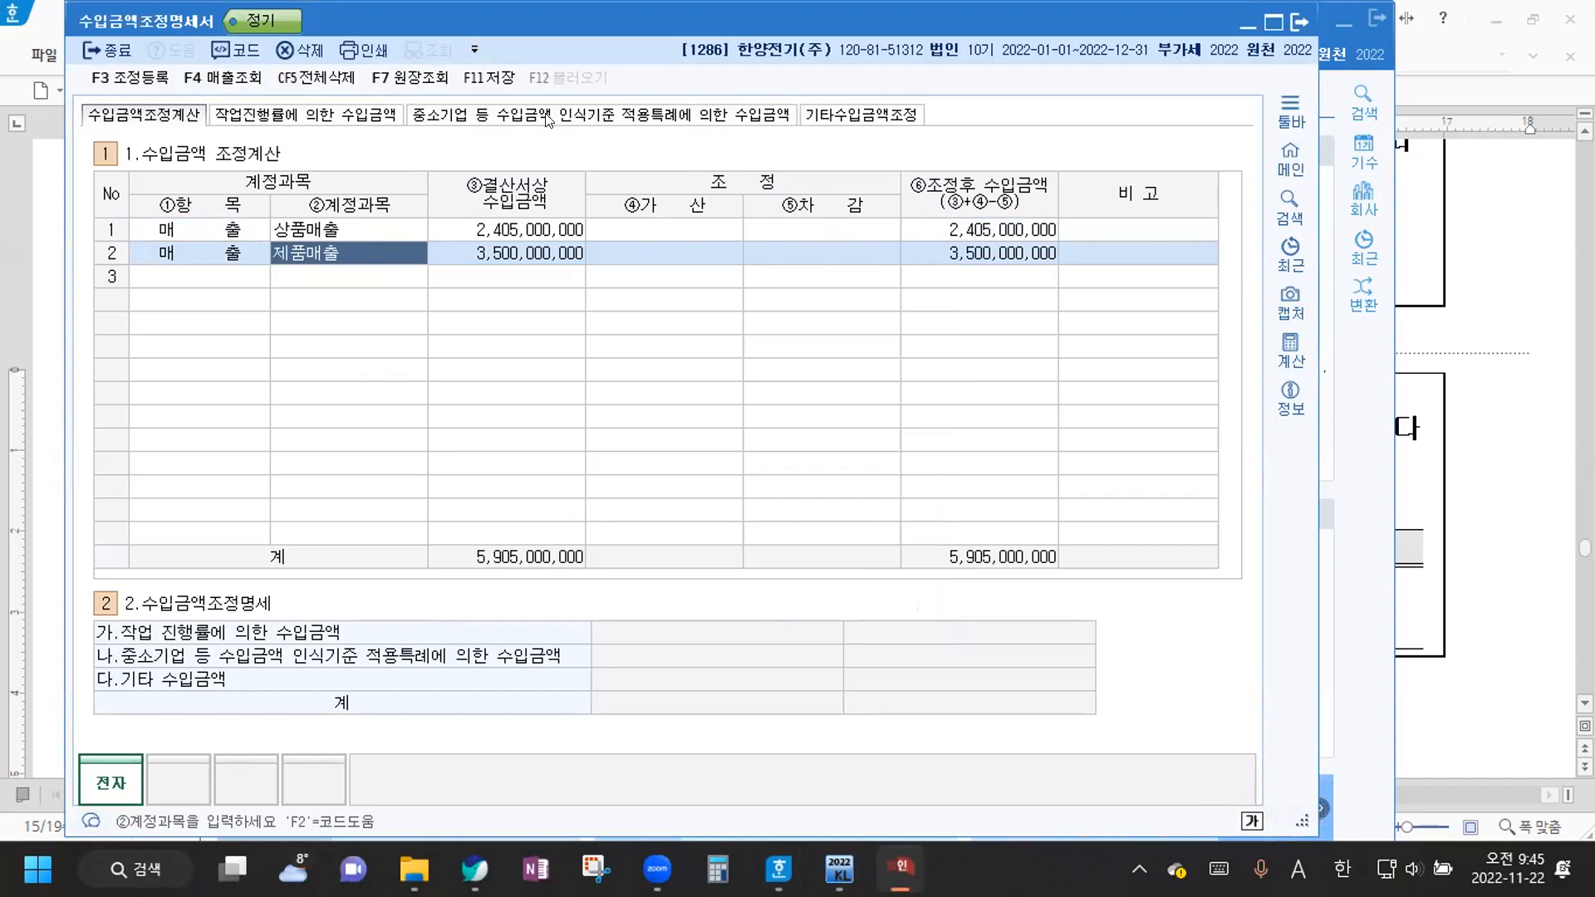
# Add a 제품매출 row to the 기타수입금액조정 table by looking up "제품", leaving 근거법령 blank
pyautogui.click(864, 118)
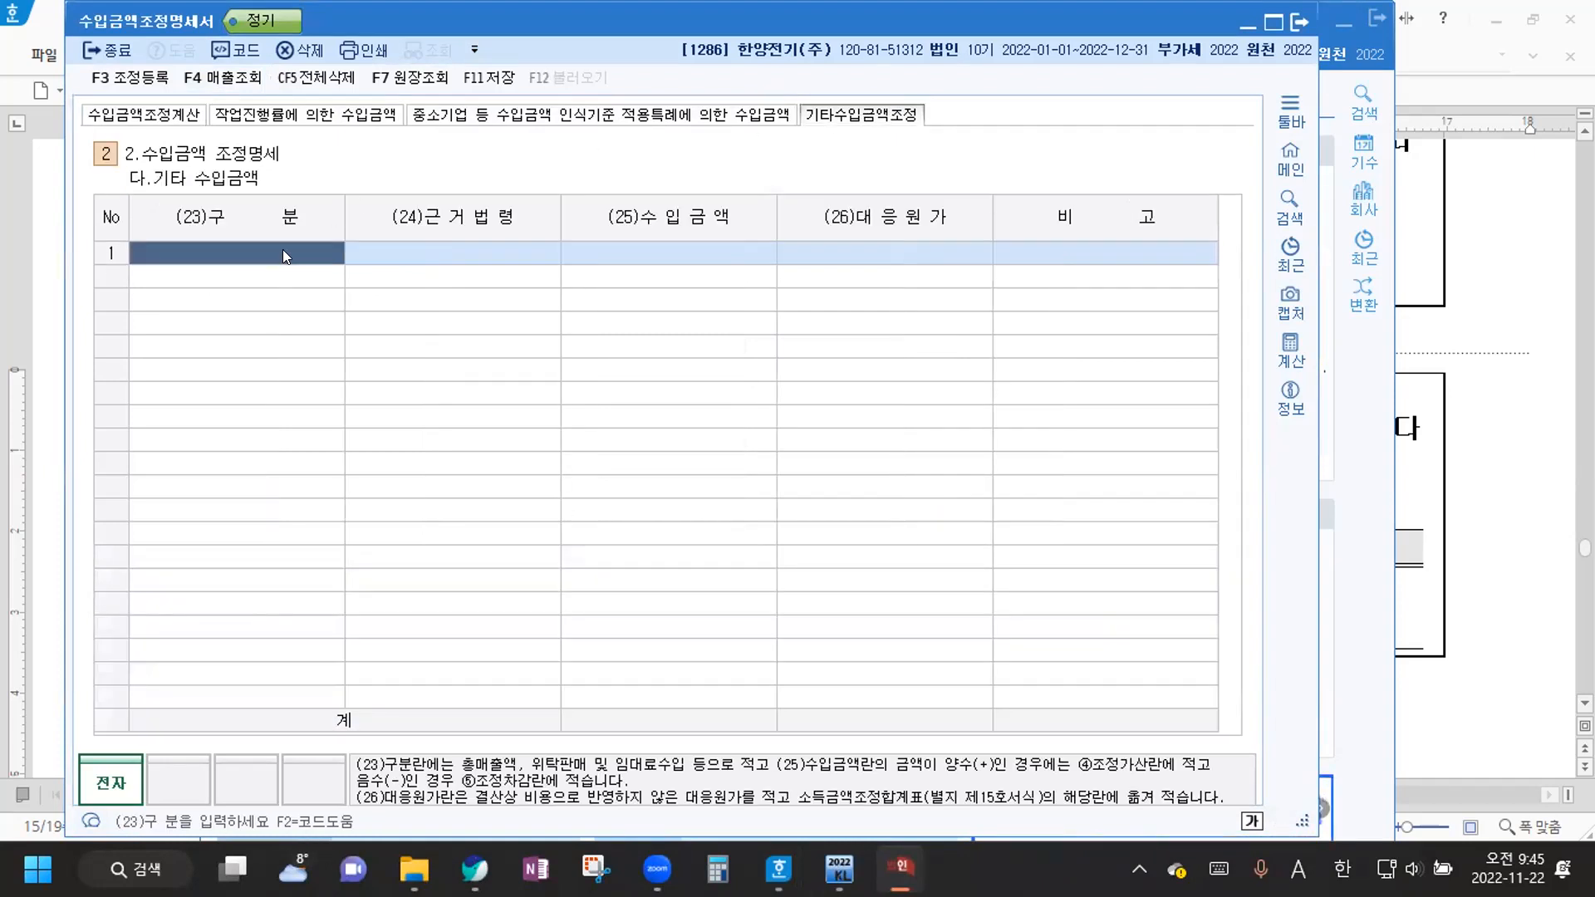
pyautogui.press('F2')
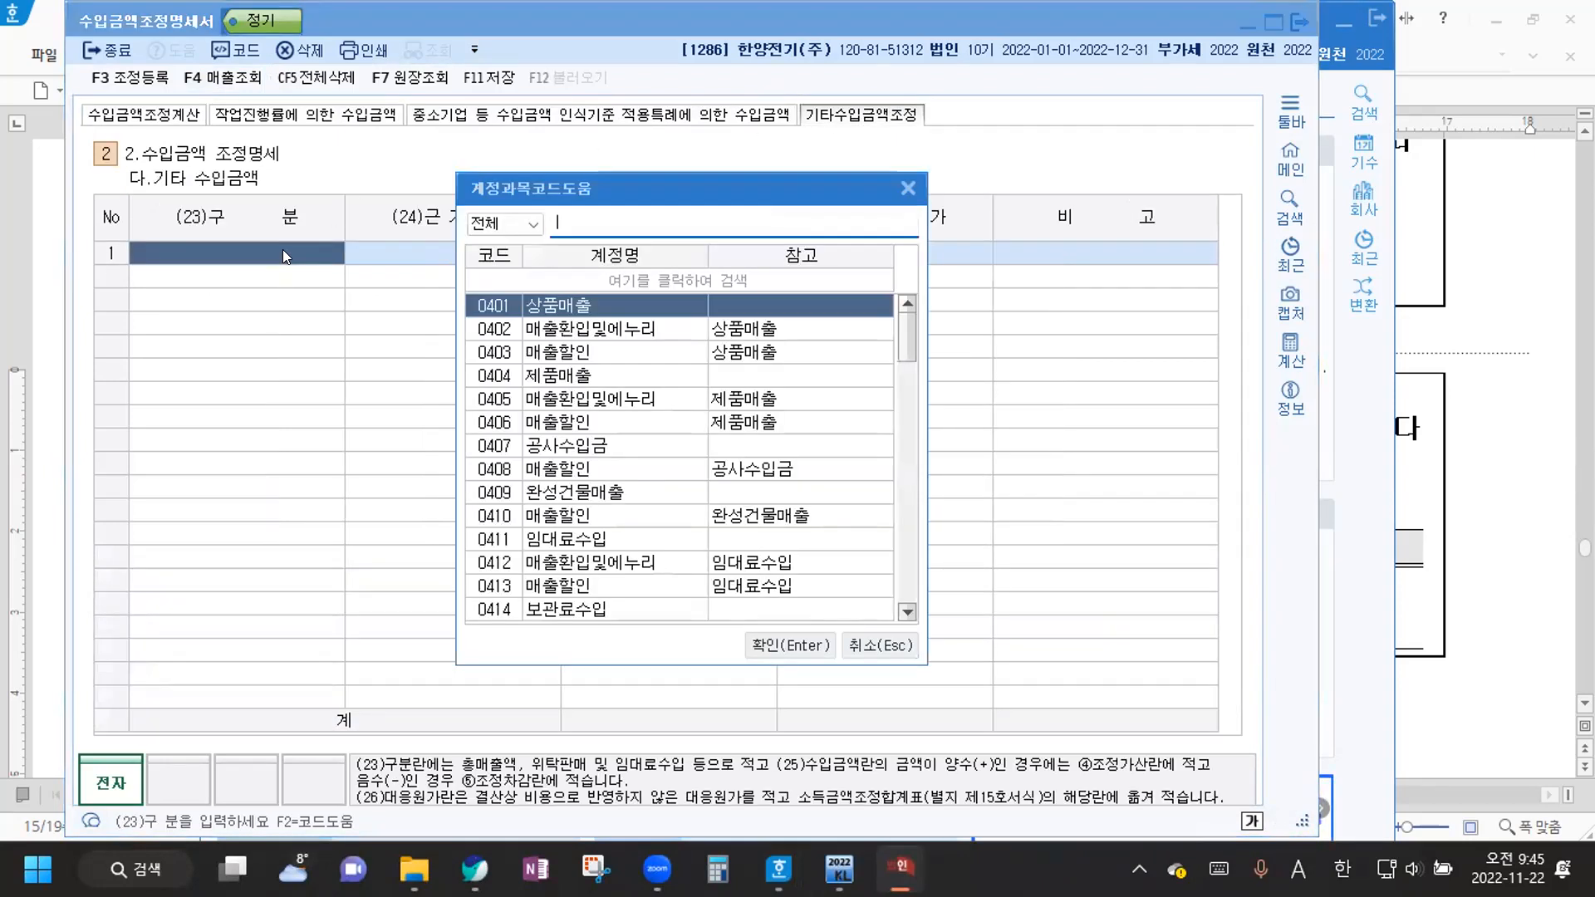
pyautogui.write('WPVN')
pyautogui.press('BackSpace')
pyautogui.press('BackSpace')
pyautogui.press('BackSpace')
pyautogui.press('BackSpace')
pyautogui.press('Hangul')
pyautogui.write('제품')
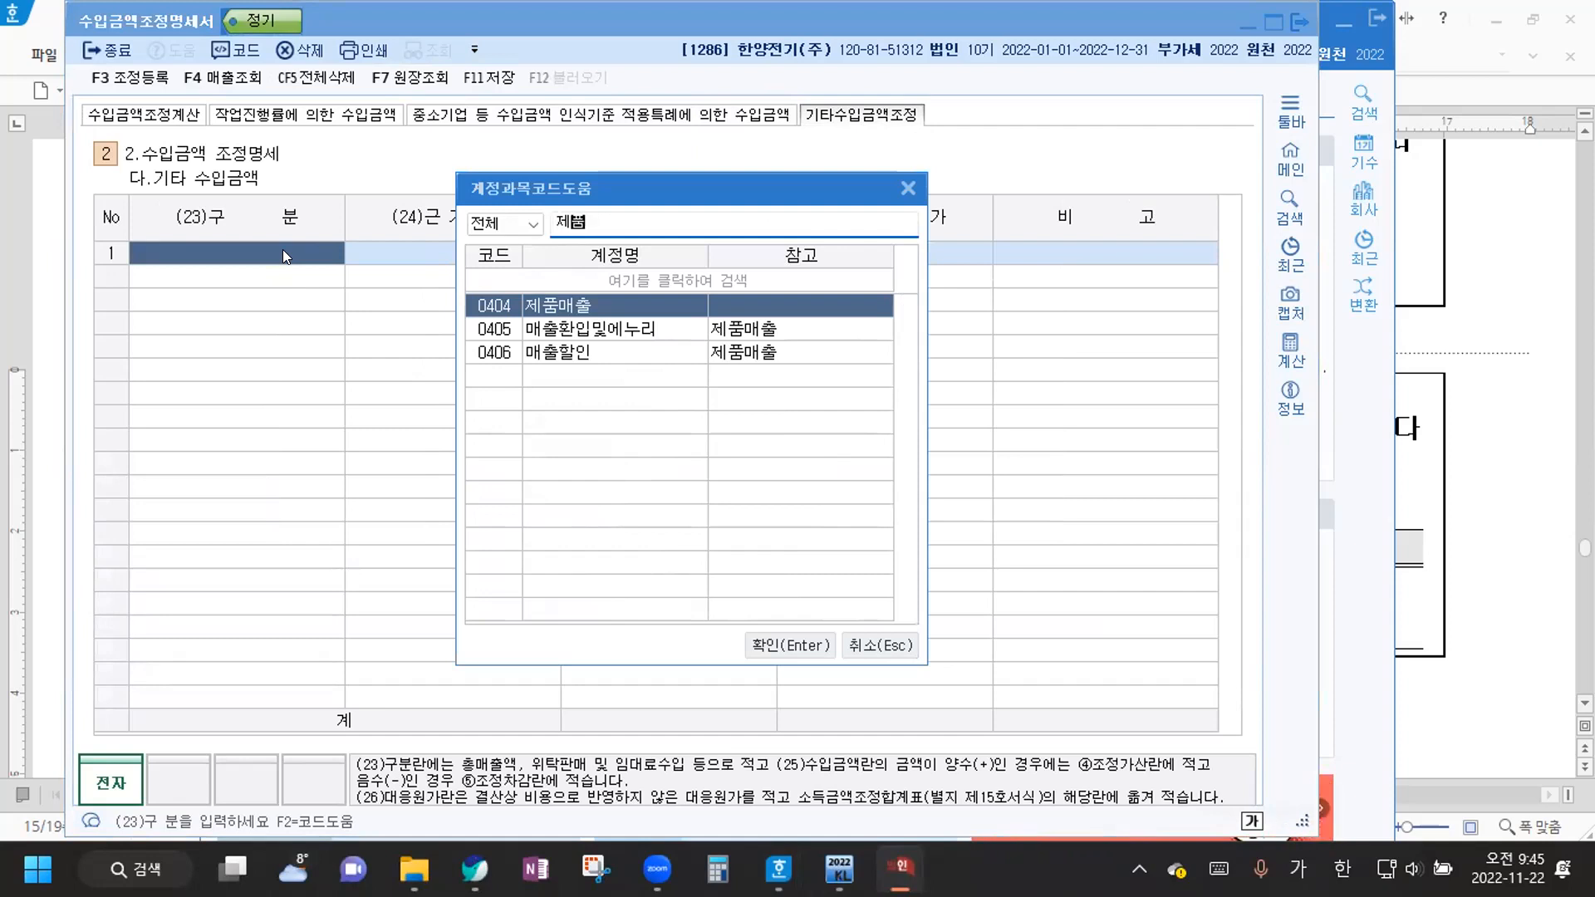
pyautogui.press('Return')
pyautogui.press('Return')
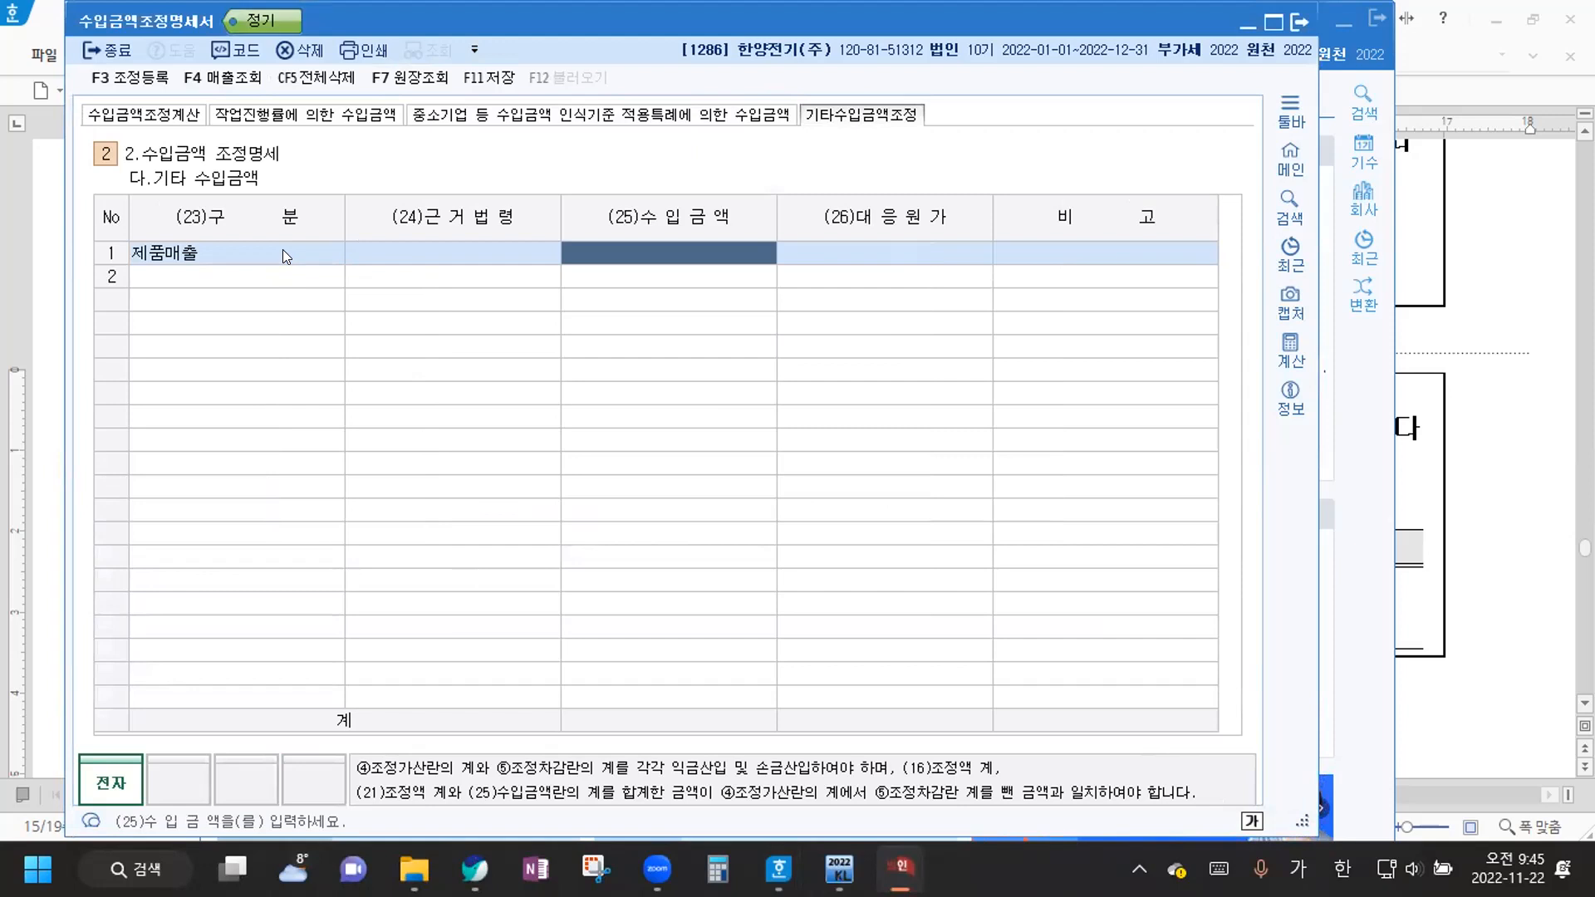
# Set the 제품매출 row's 수입금액 to 800,000 and 대응원가 to 400,000, and check the carry-over in 수입금액조정계산
pyautogui.write('8000000')
pyautogui.press('Return')
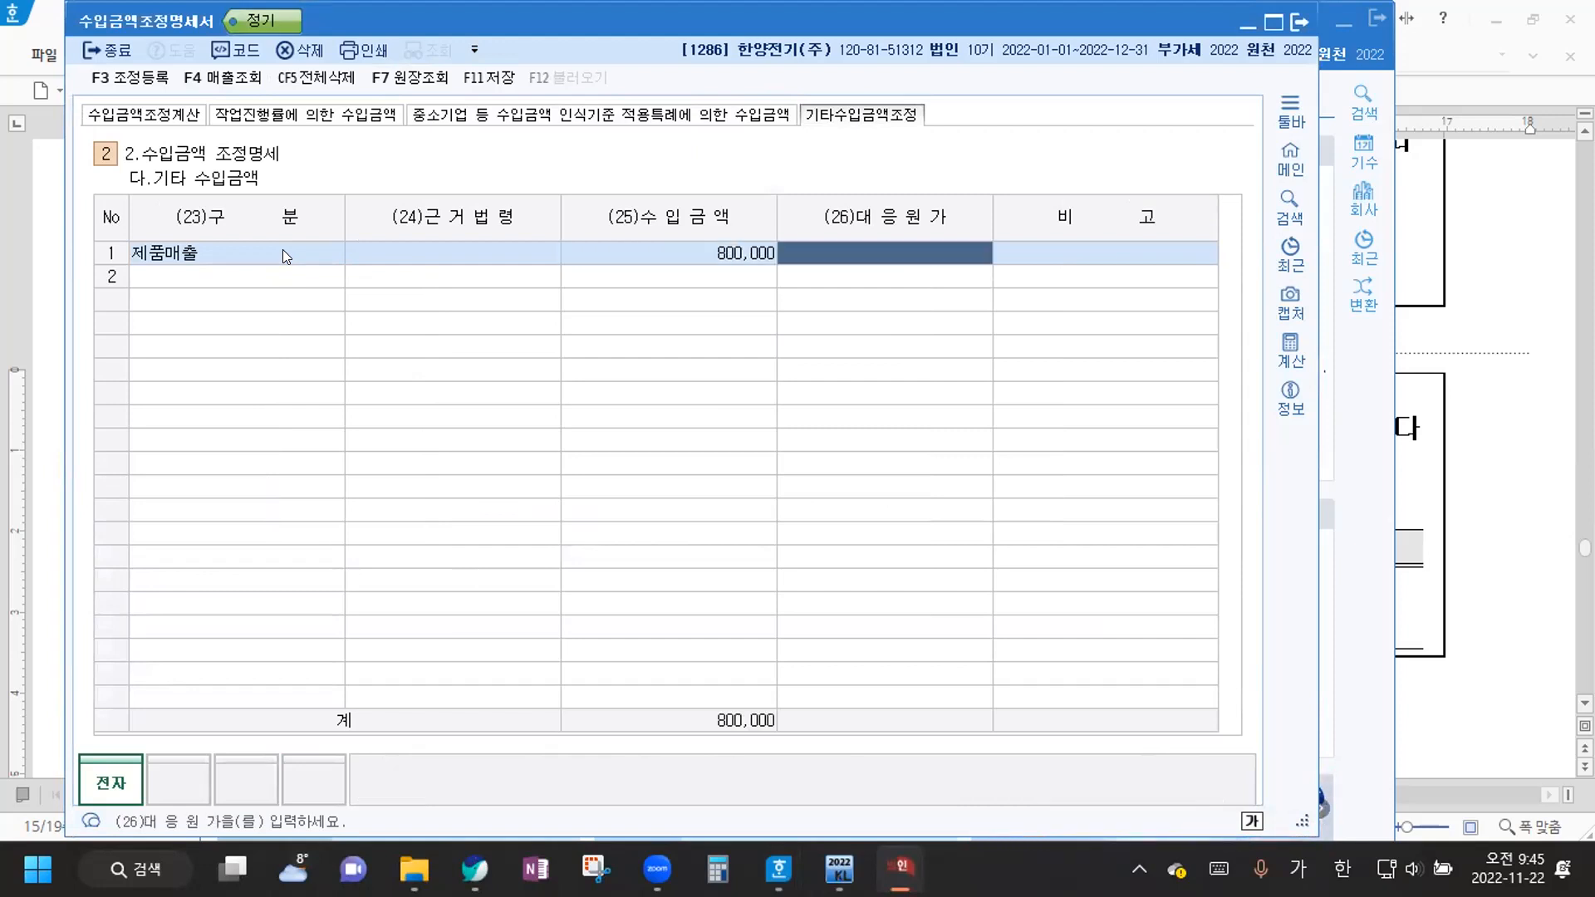
pyautogui.write('4000000')
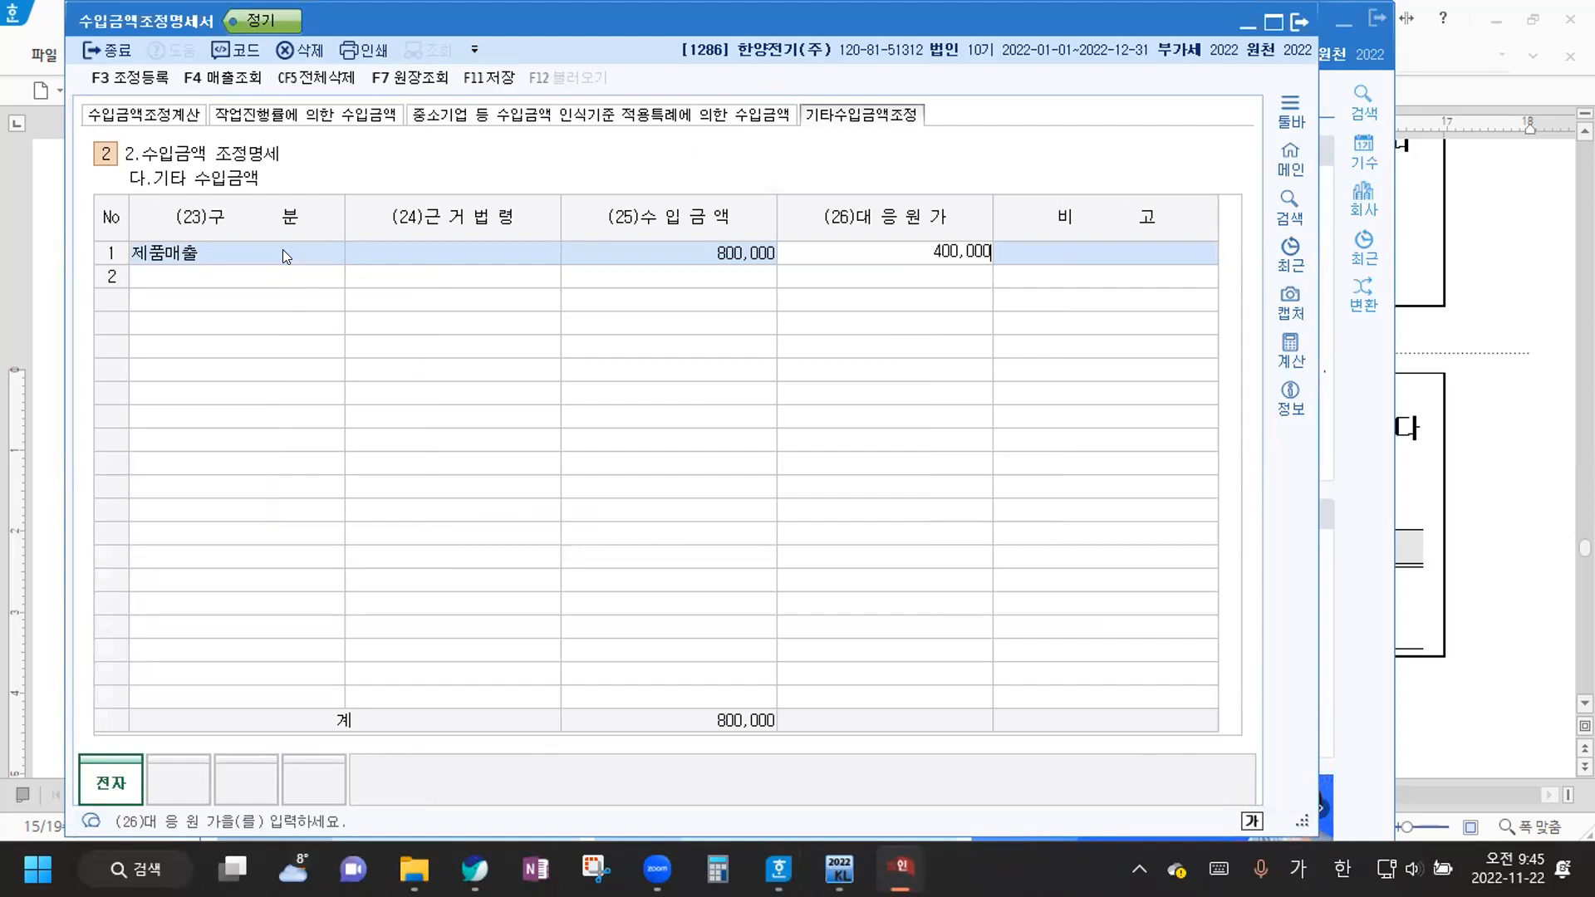
pyautogui.press('Return')
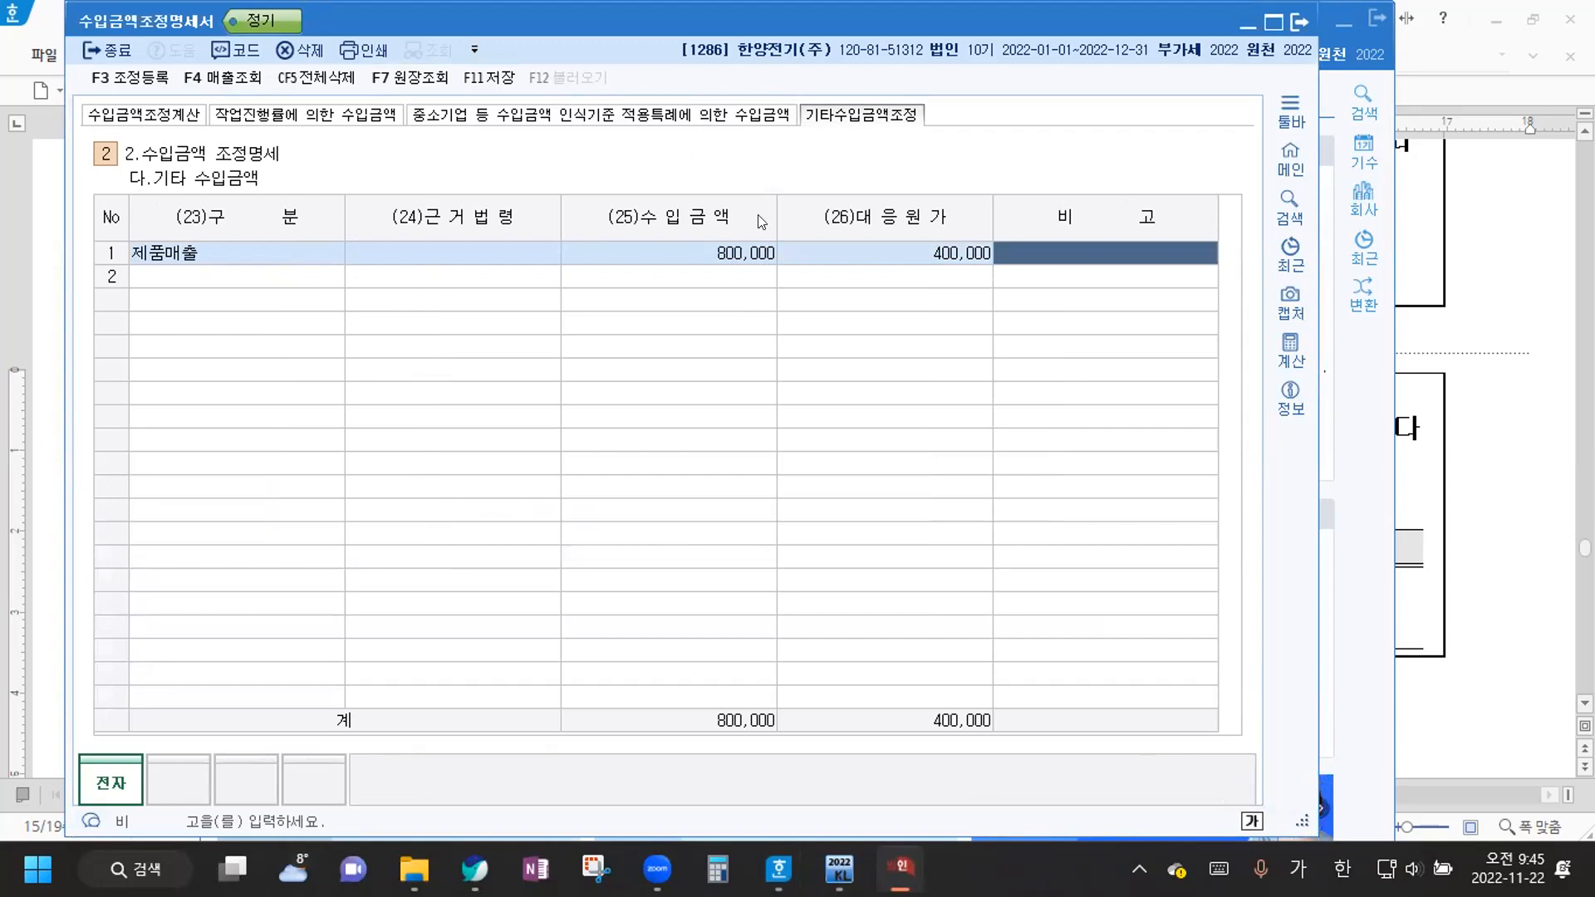
pyautogui.click(141, 116)
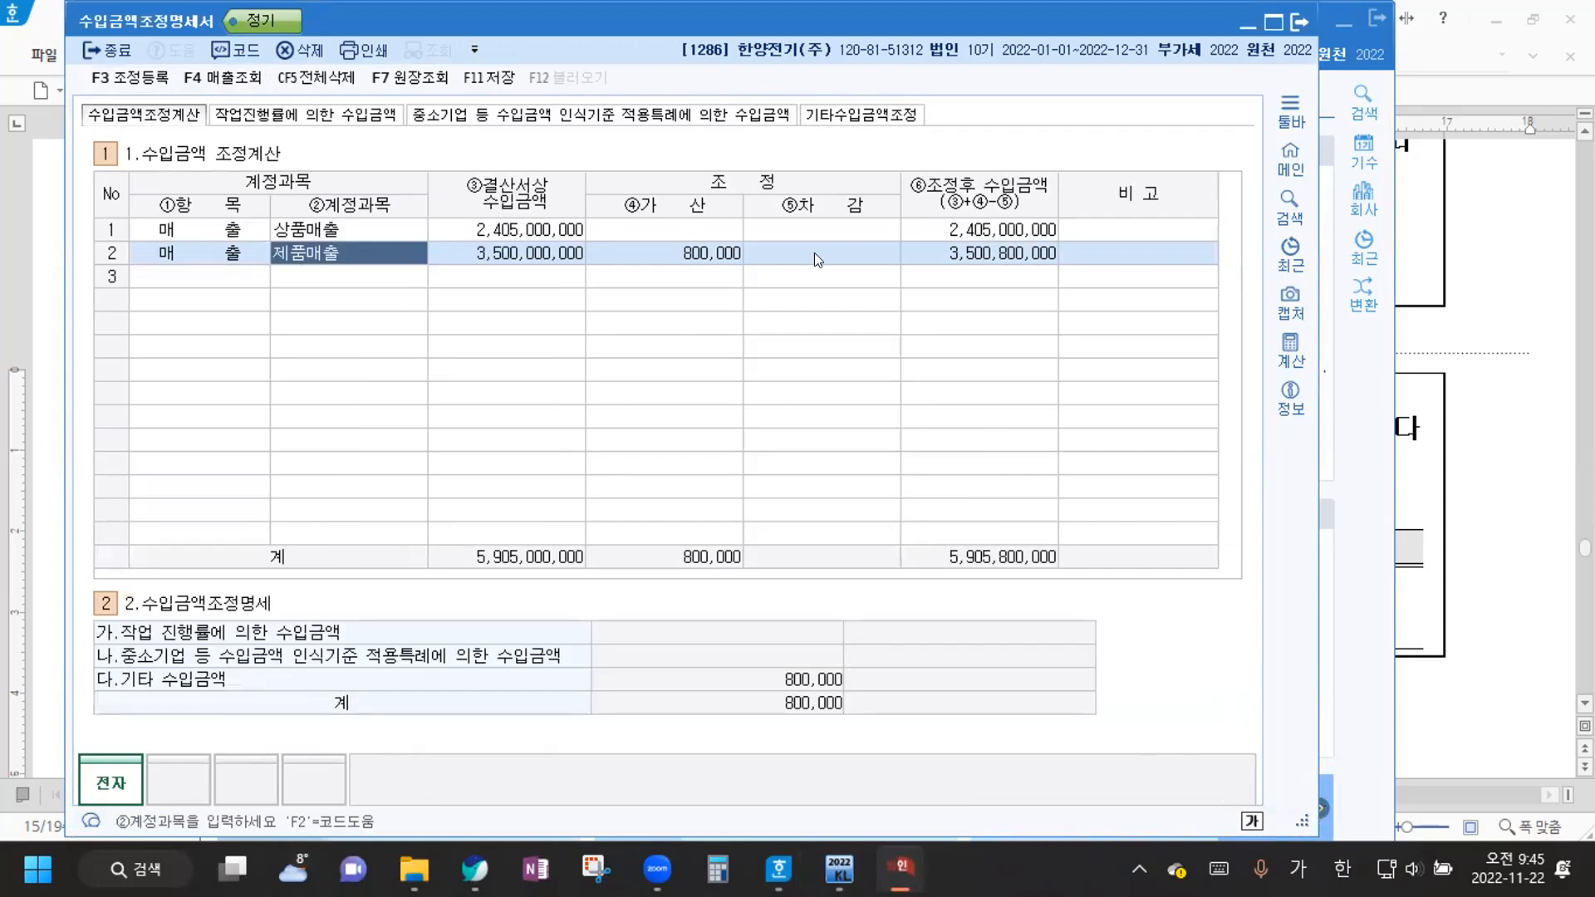
pyautogui.click(889, 117)
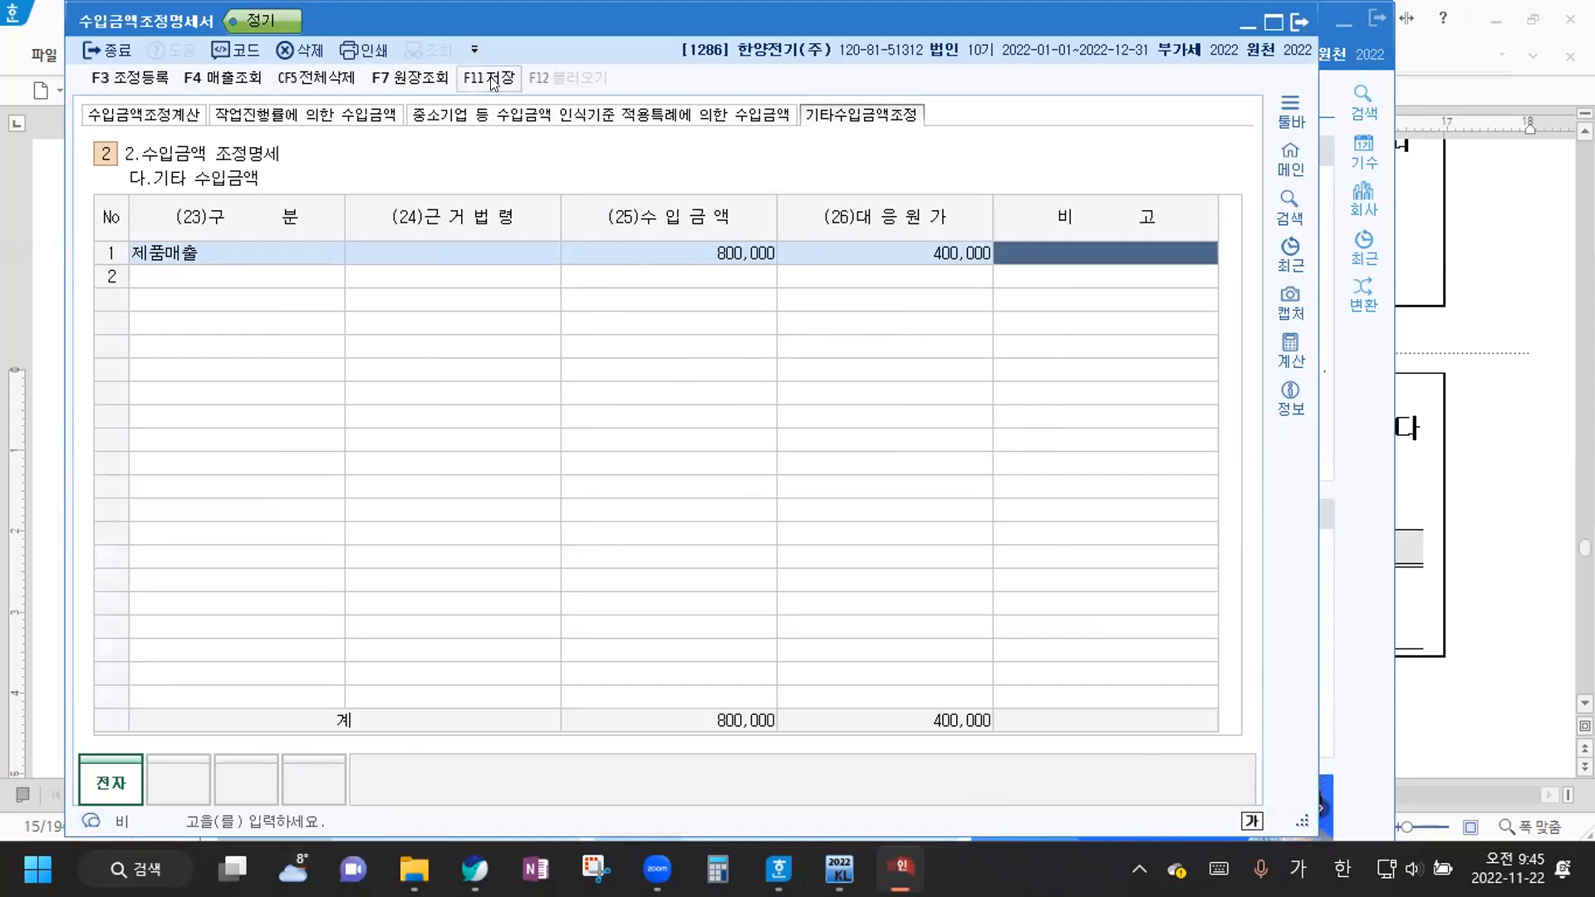
# Register 제품매출 of 800,000 as 유보발생 under 익금산입 및 손금불산입 in the 조정 등록 window
pyautogui.click(132, 80)
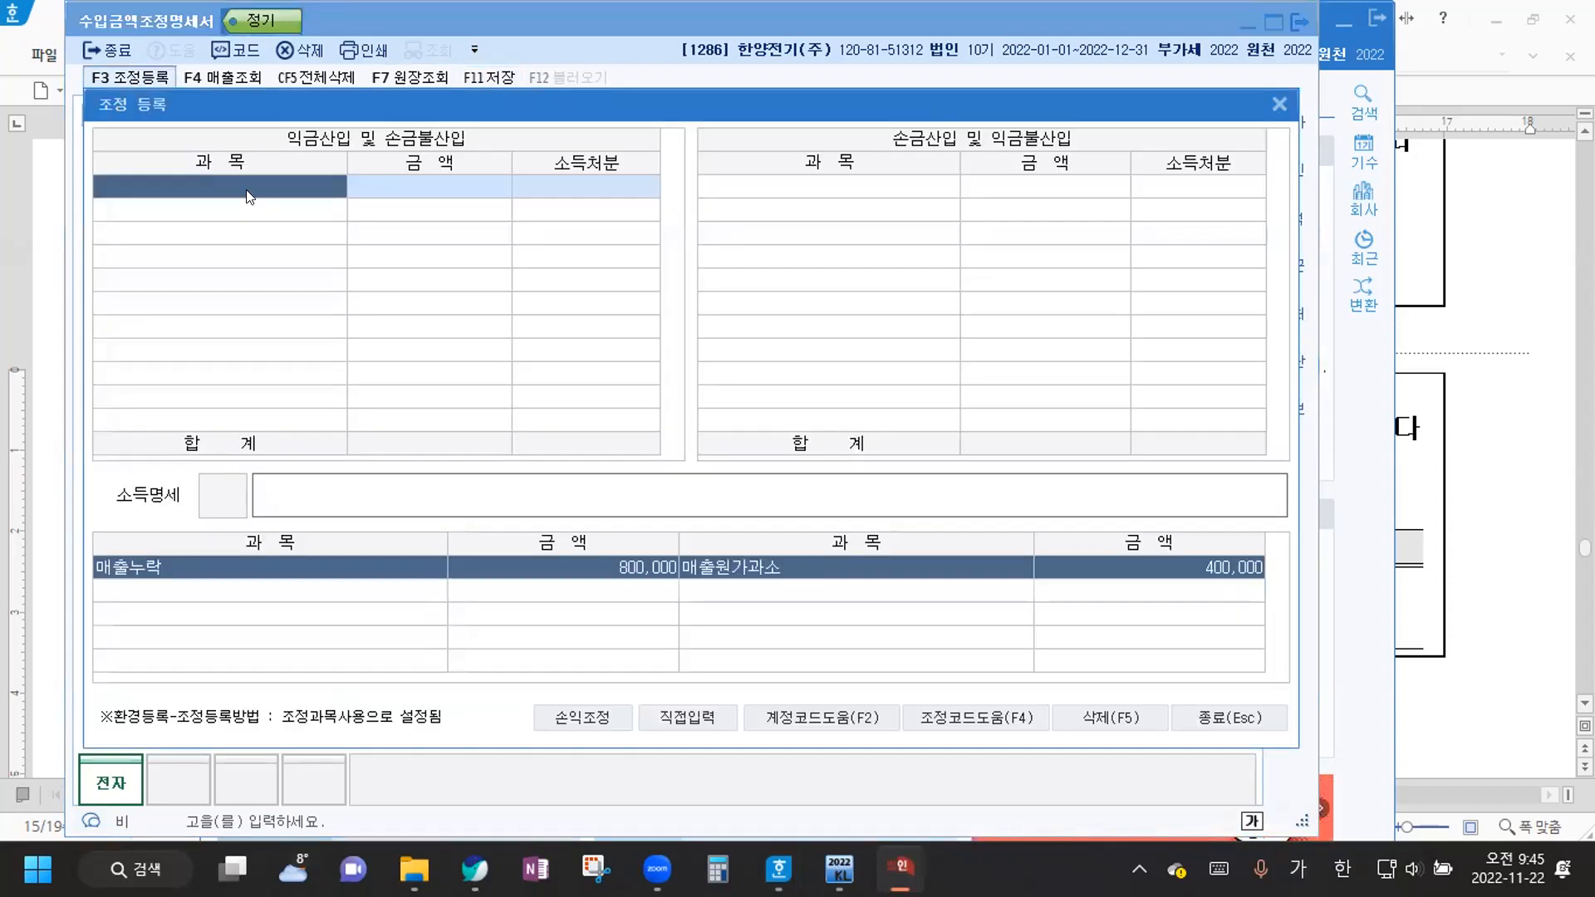
pyautogui.write('매출')
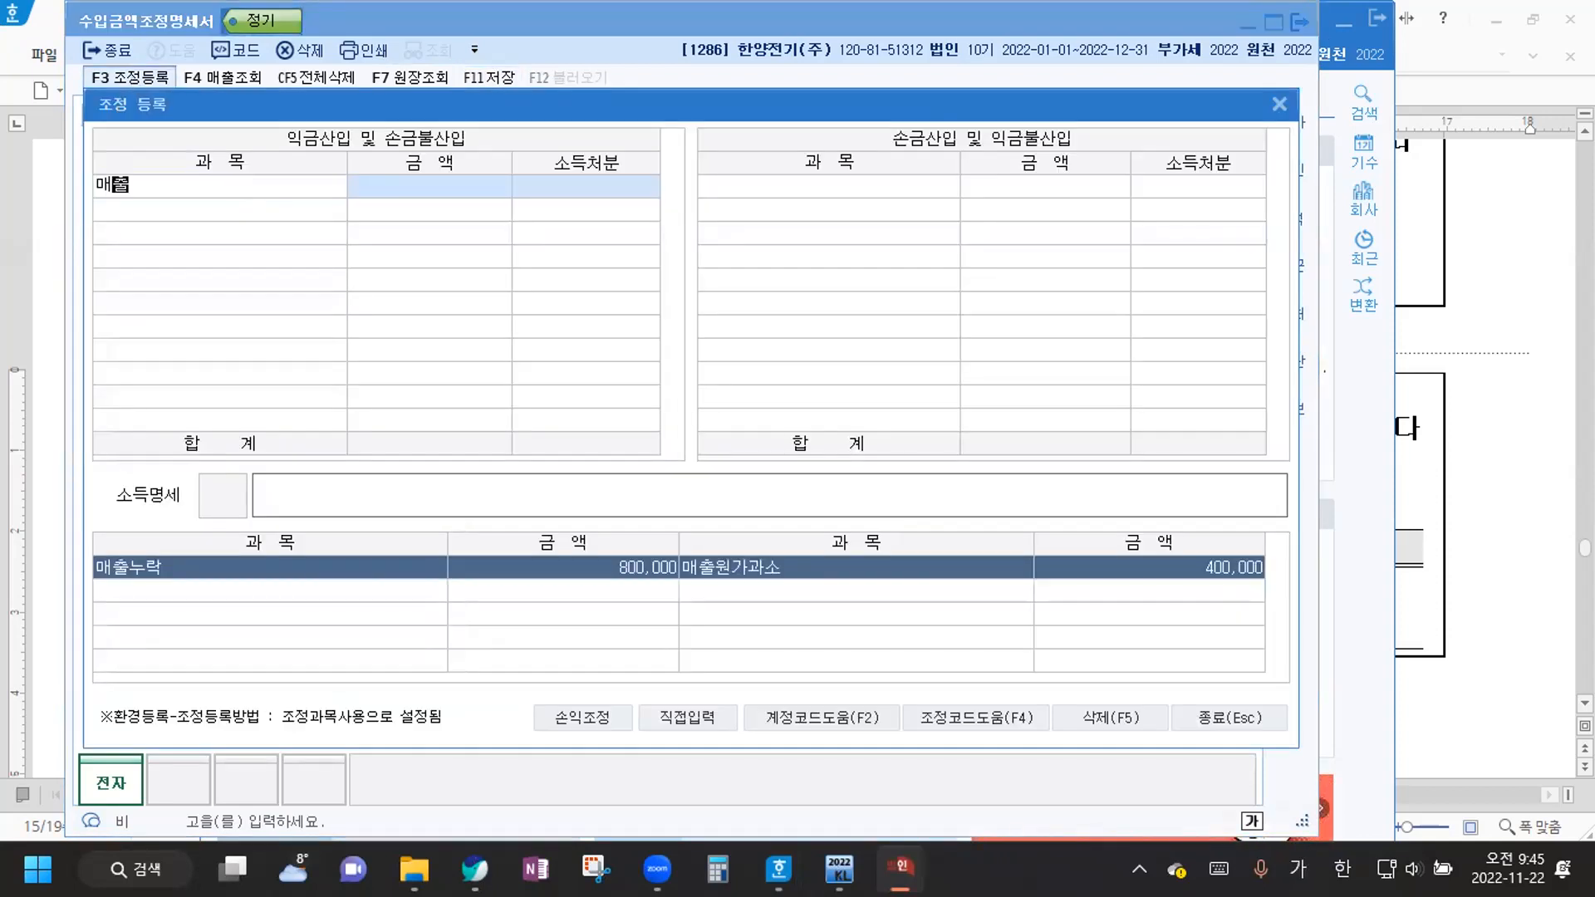
pyautogui.press('Return')
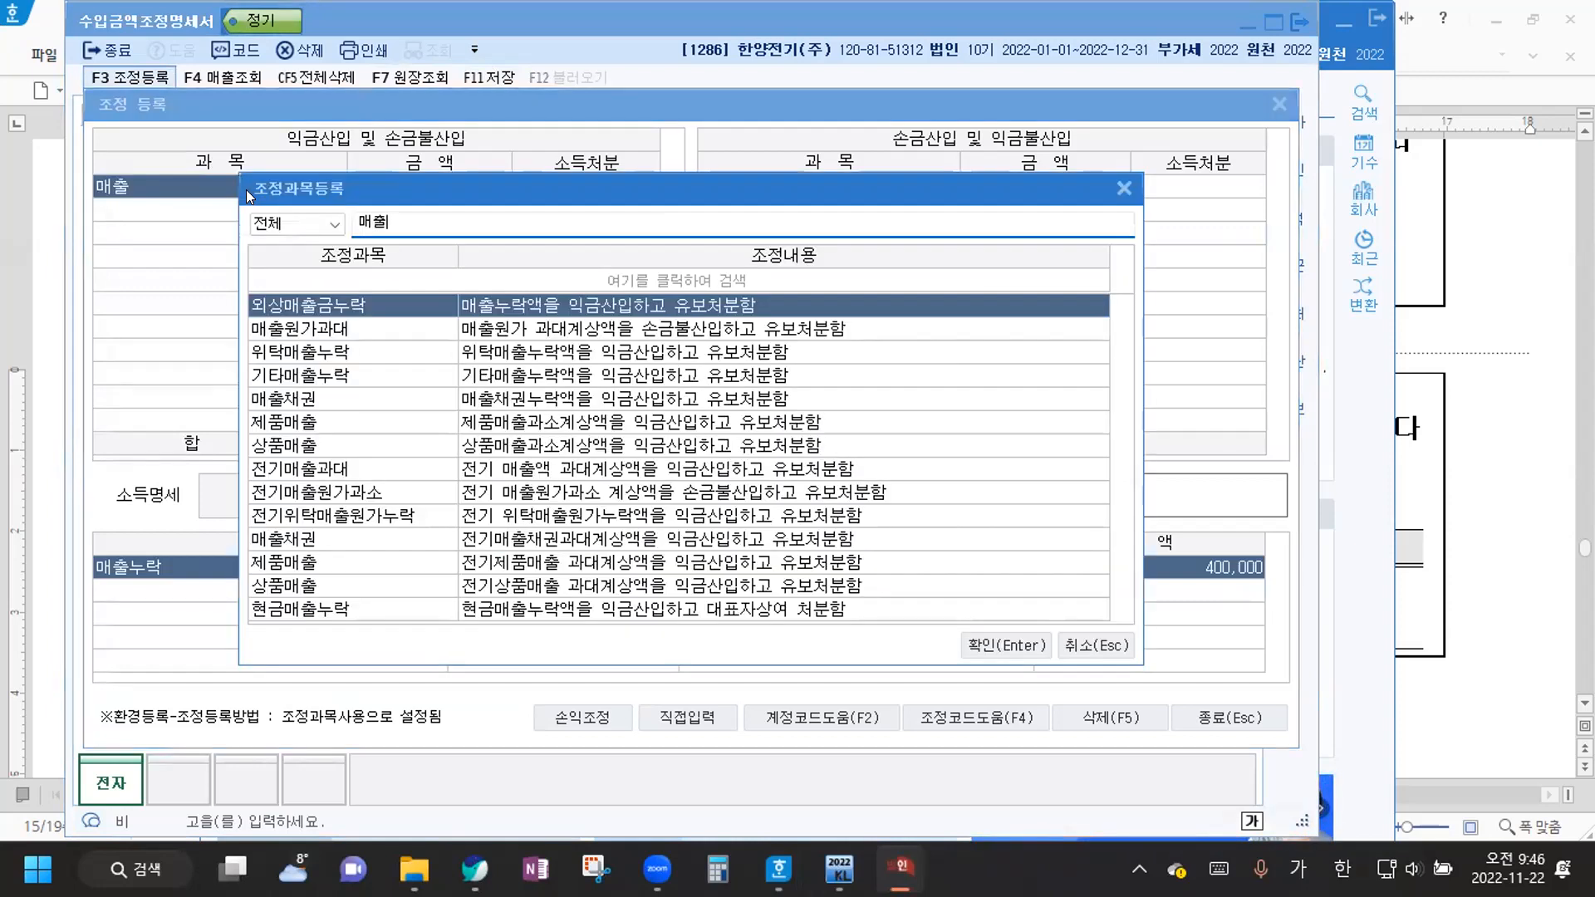
pyautogui.press('Down')
pyautogui.press('Down')
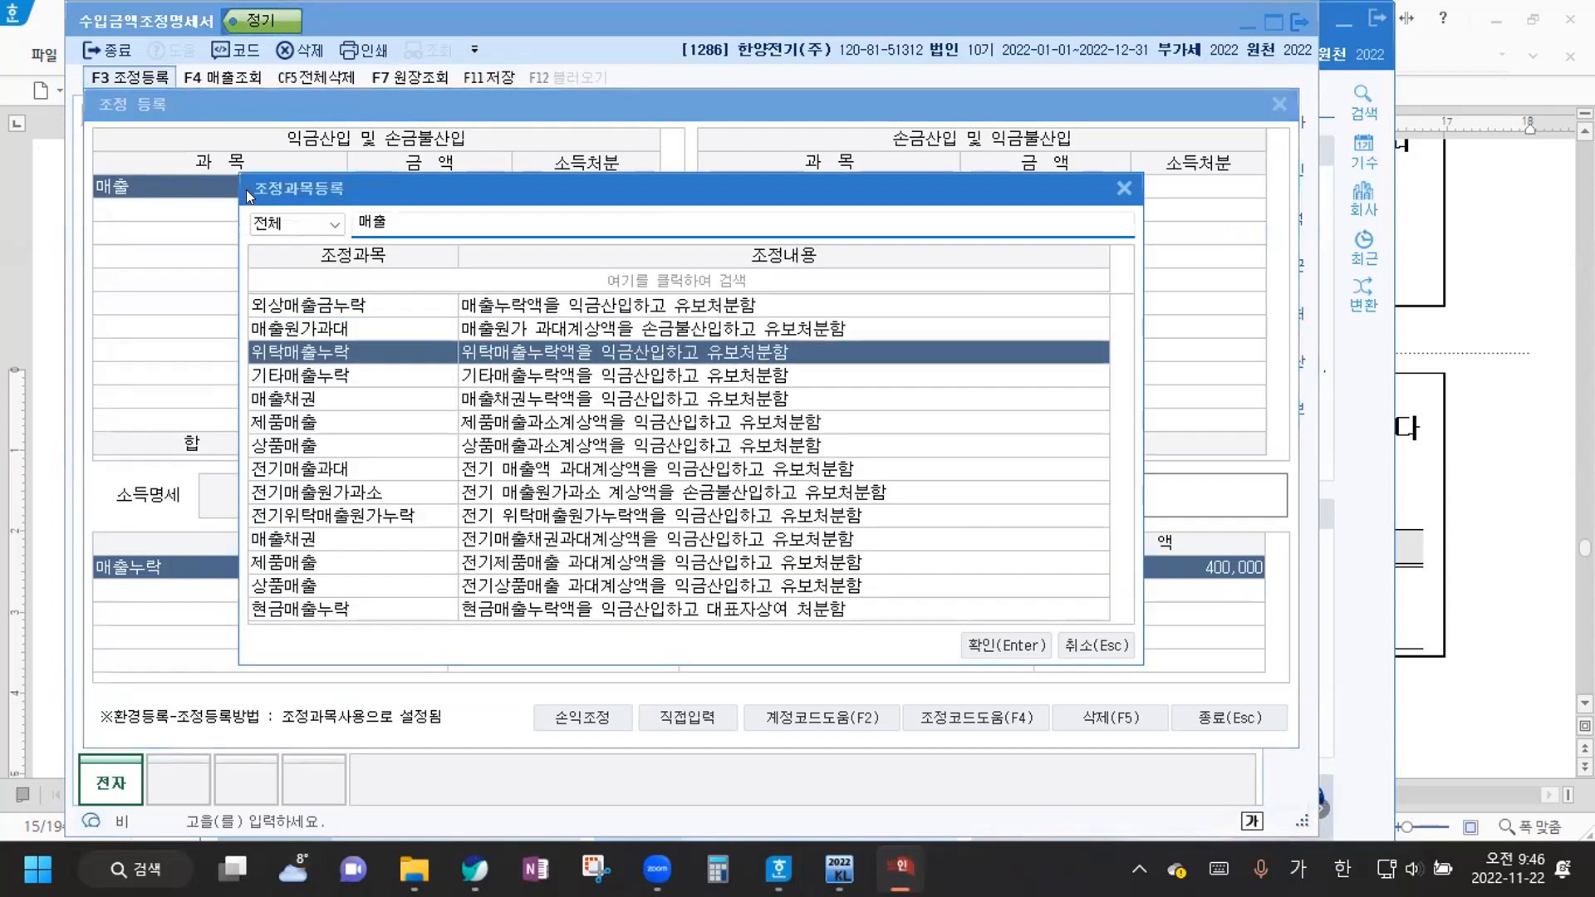
pyautogui.press('Down')
pyautogui.press('Down')
pyautogui.press('Down')
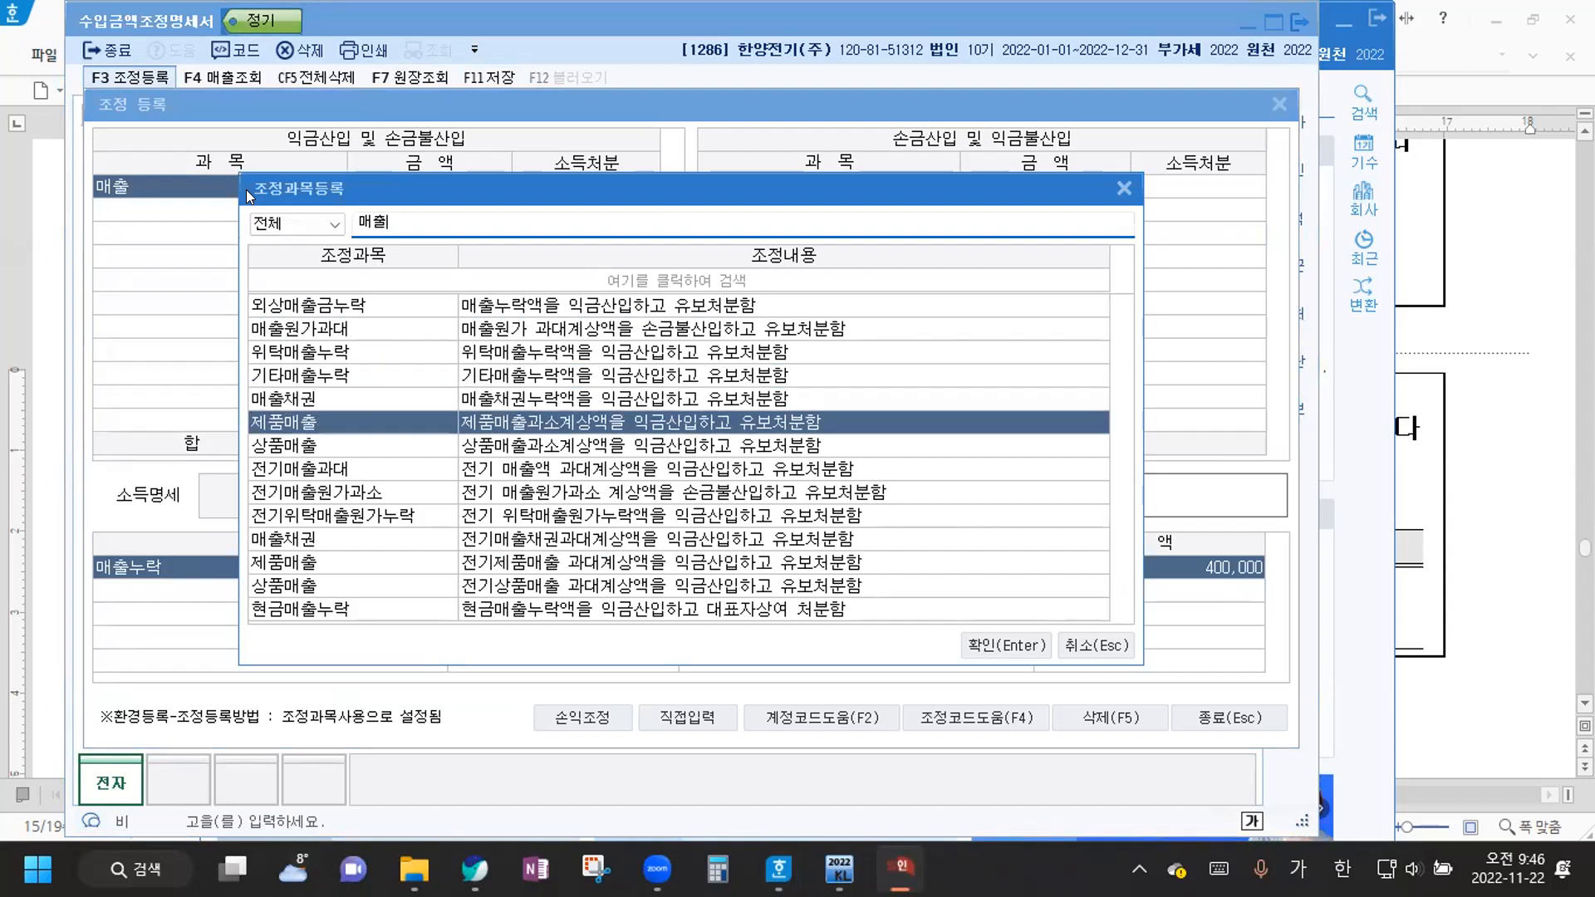
pyautogui.press('Return')
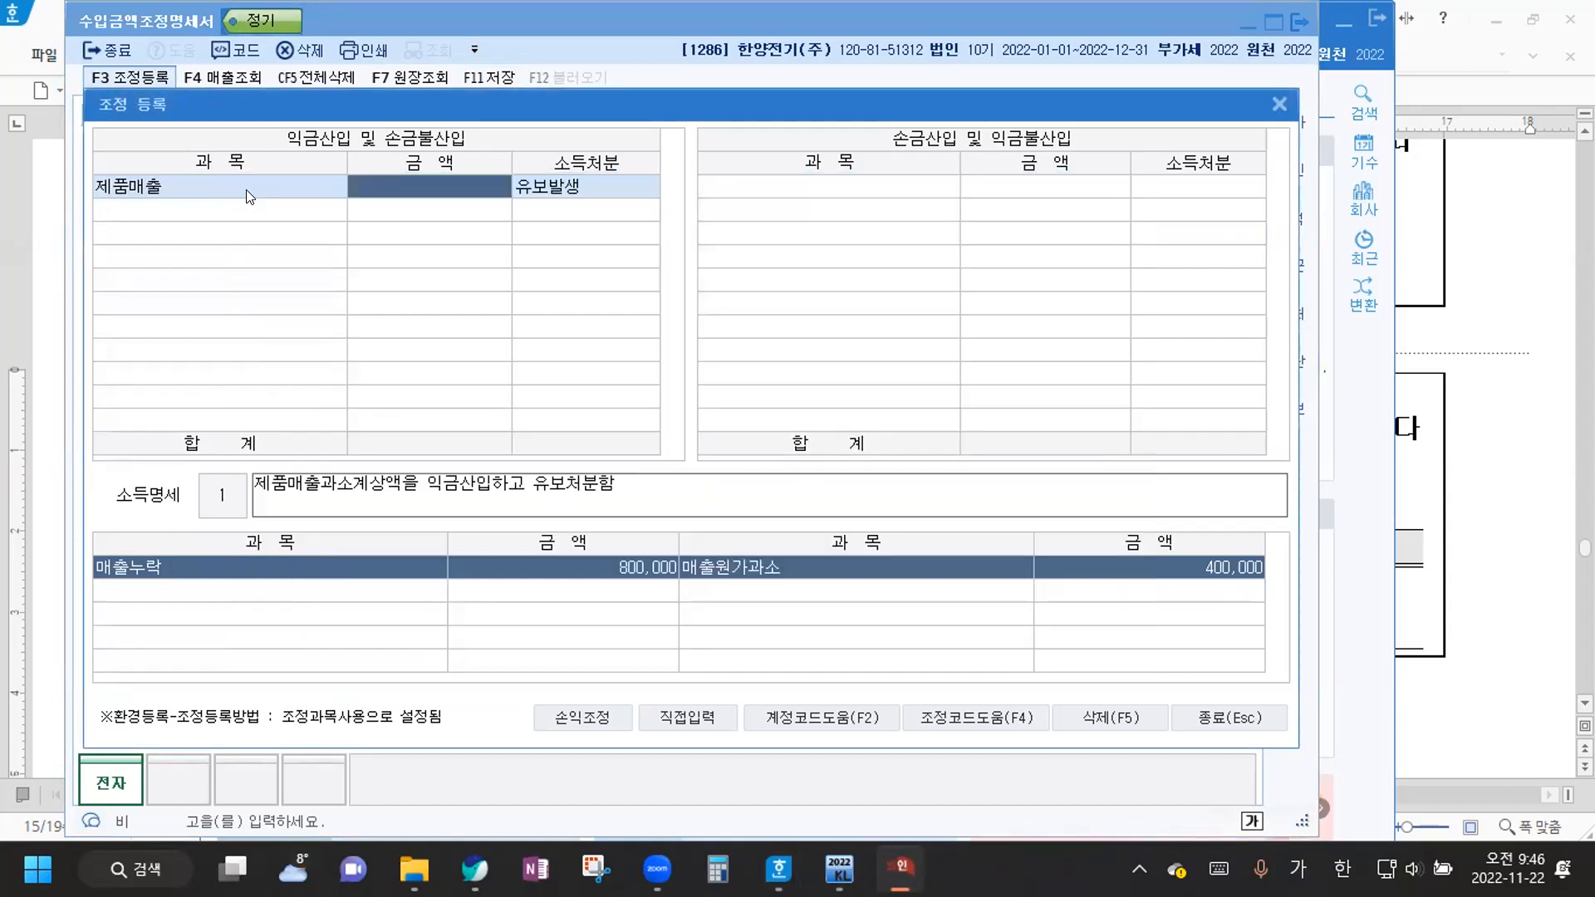
pyautogui.write('800000')
pyautogui.press('Return')
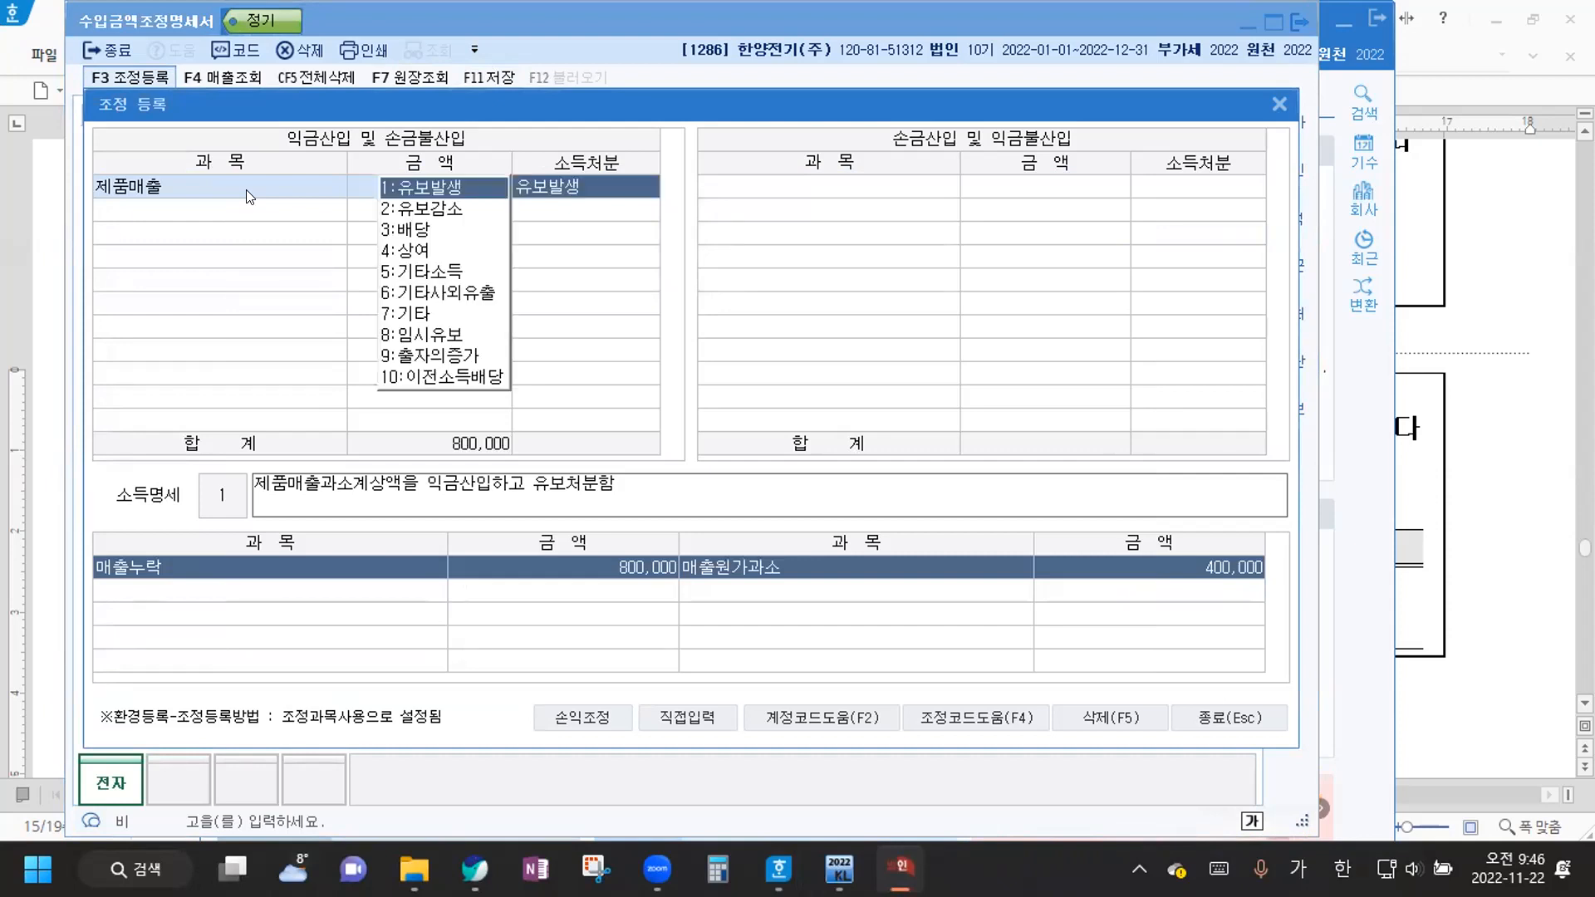
pyautogui.press('Return')
# Register 매출원가과소 of 400,000 as 유보발생 under 손금산입 및 익금불산입, looking up the item with "매출"
pyautogui.click(835, 195)
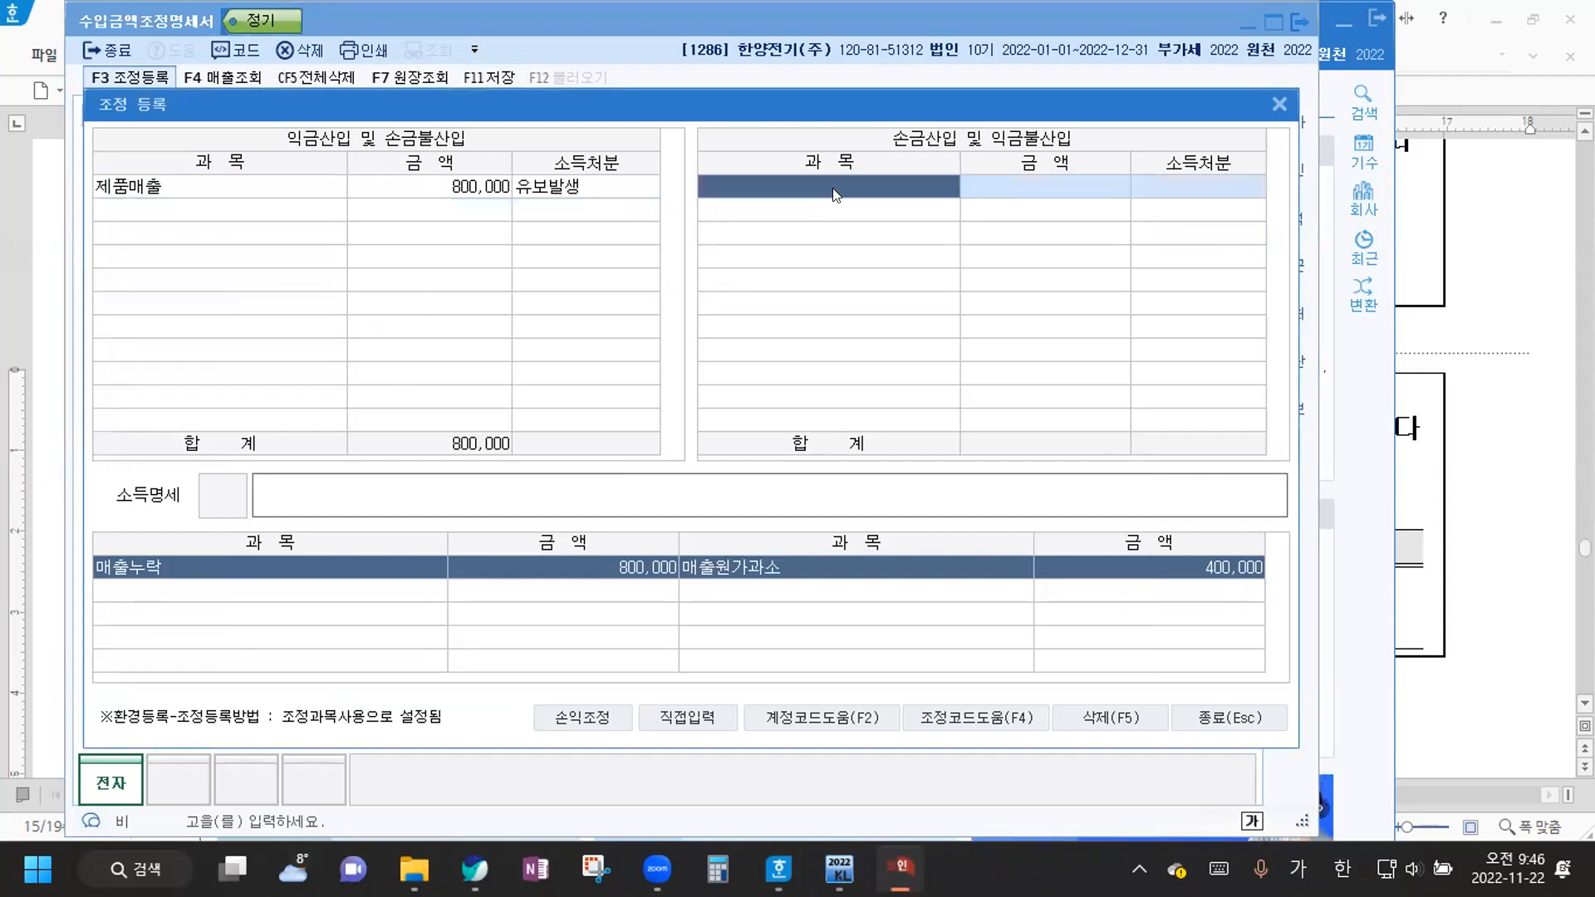
pyautogui.write('매출')
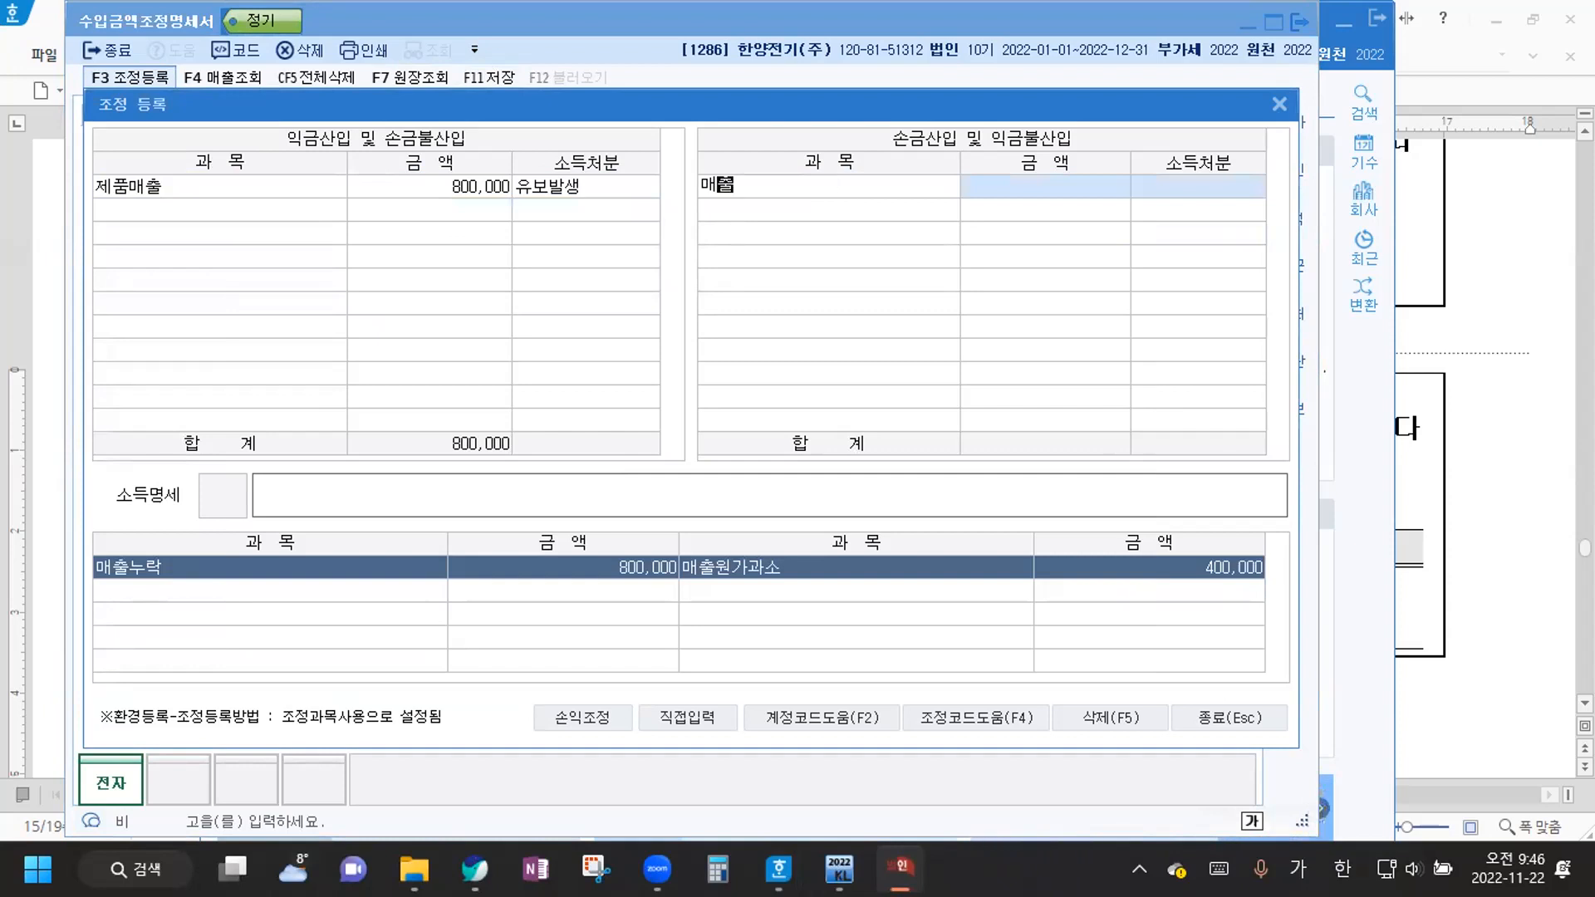
pyautogui.press('Return')
pyautogui.press('Down')
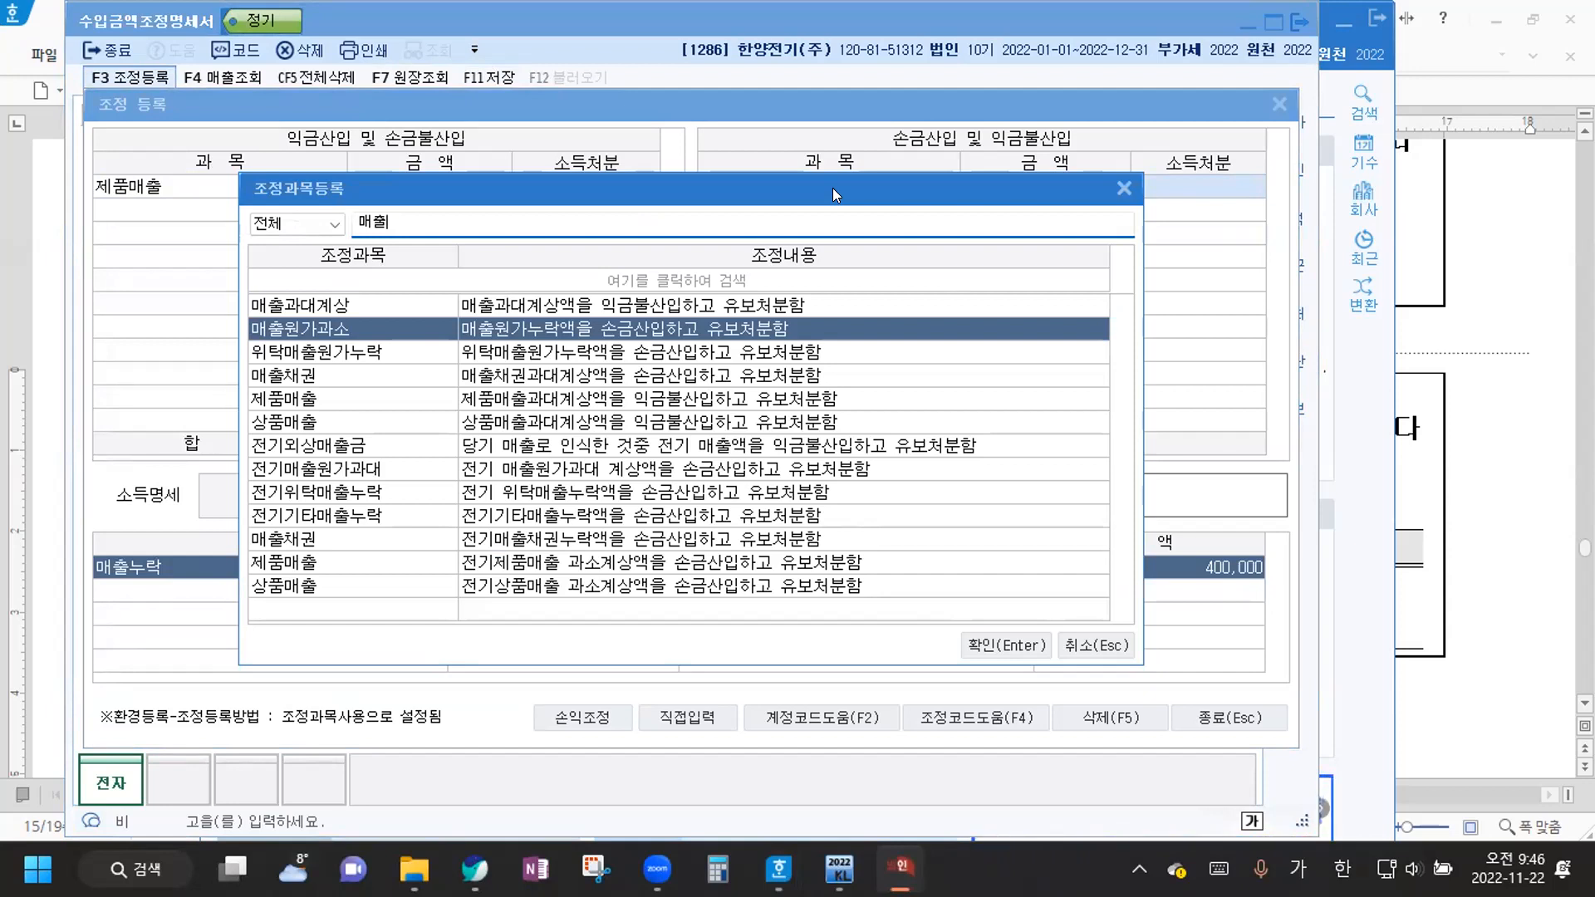
pyautogui.press('Return')
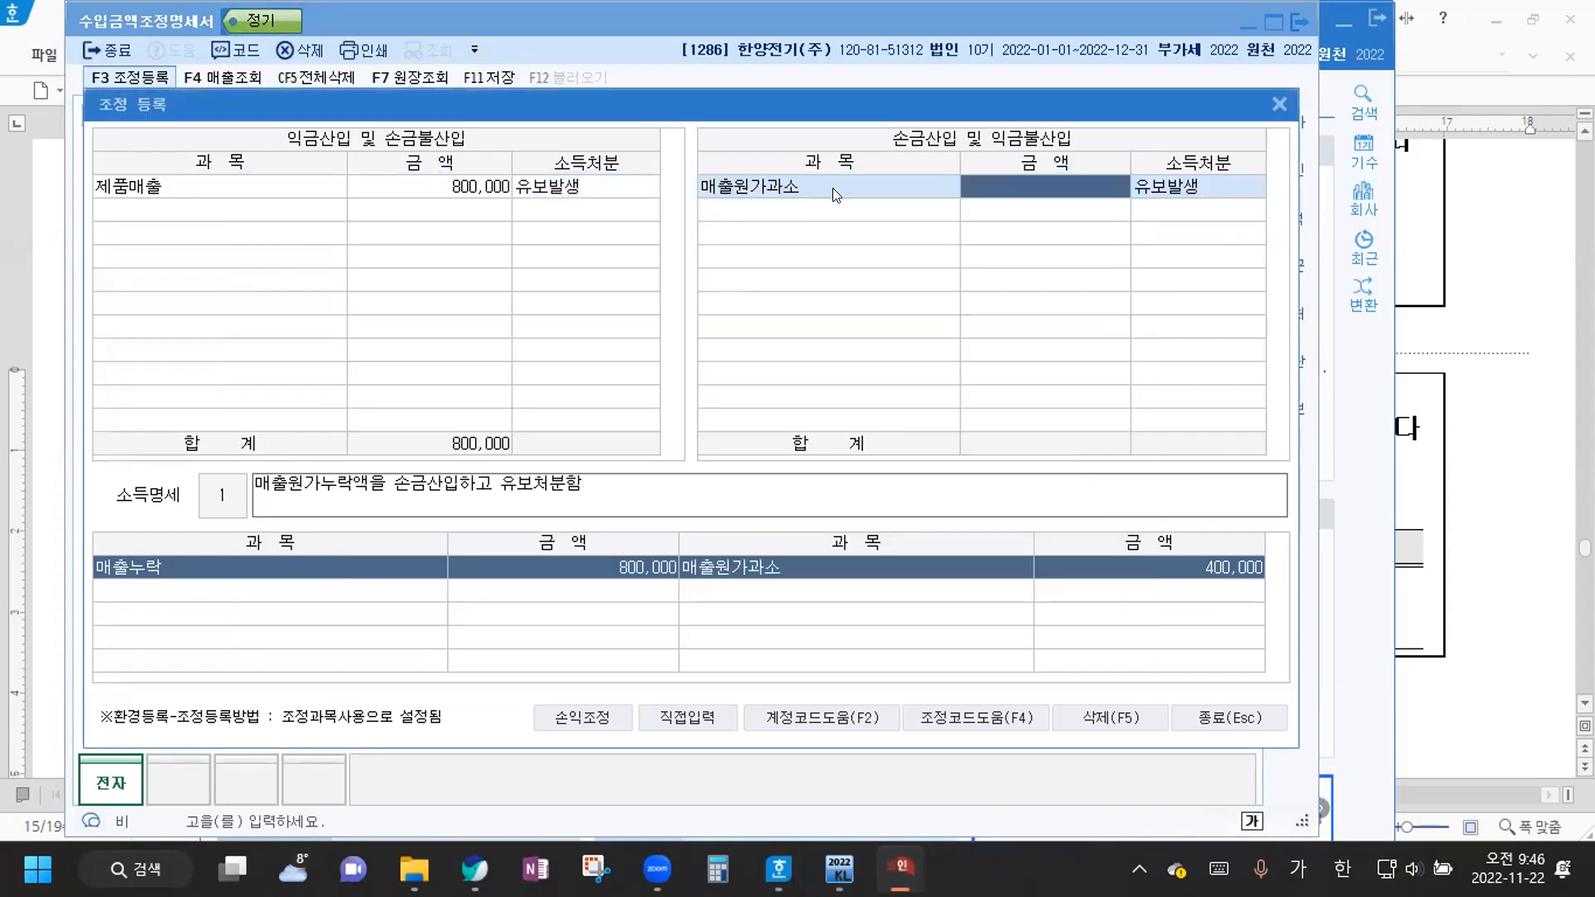
pyautogui.write('4000000')
pyautogui.press('Return')
pyautogui.press('Return')
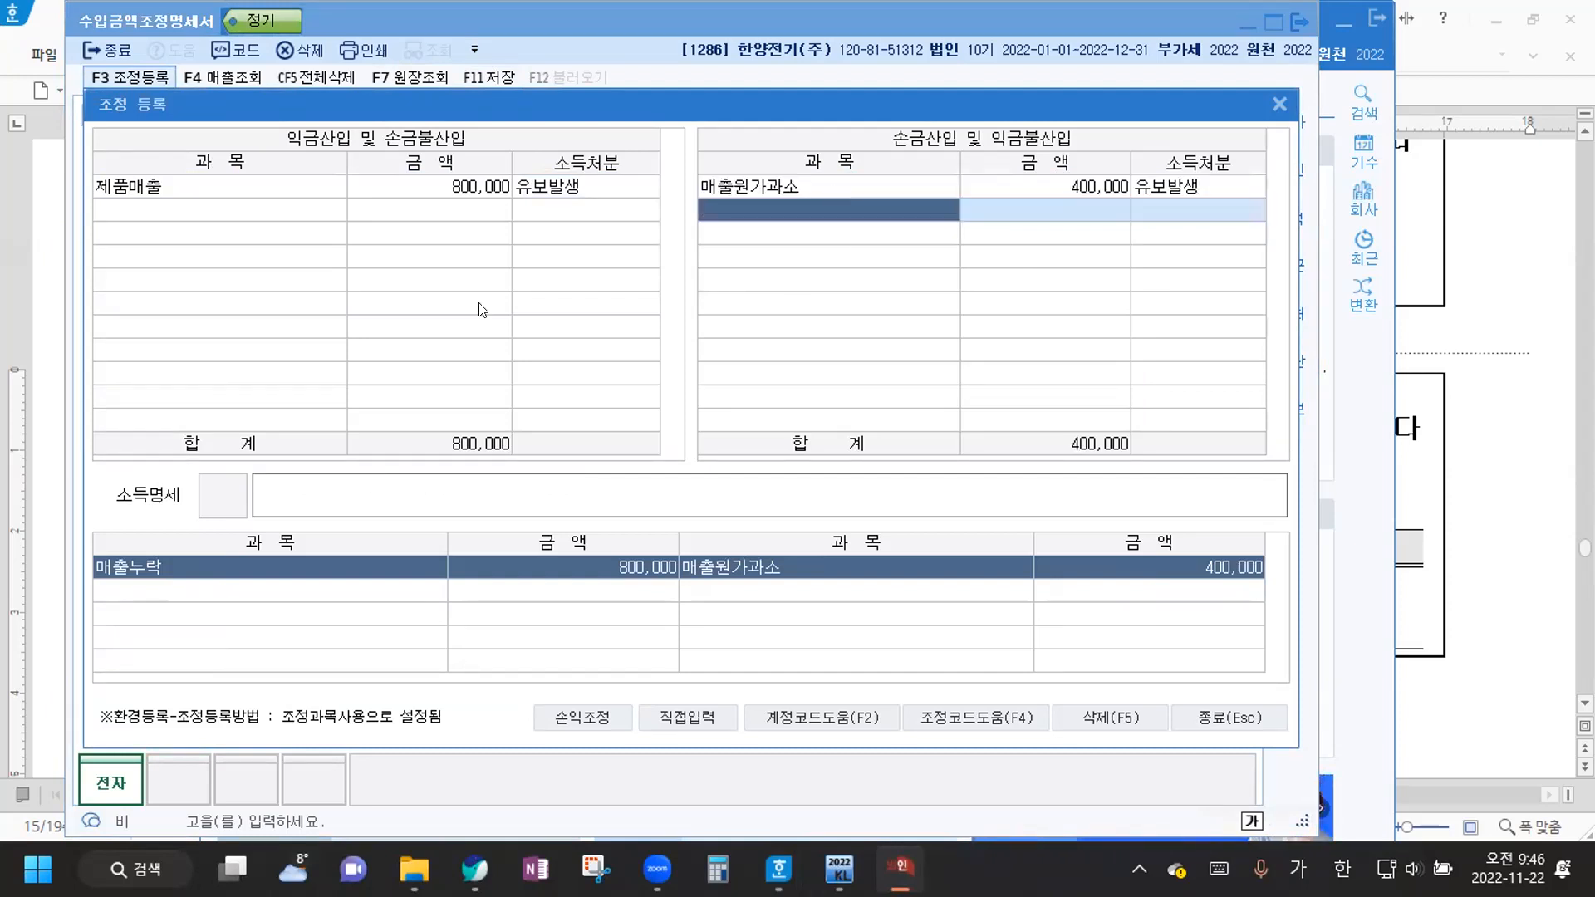
# Leave the 조정 등록 window, save the 수입금액조정명세서, and close it after checking the 수입금액조정계산 table
pyautogui.click(1223, 716)
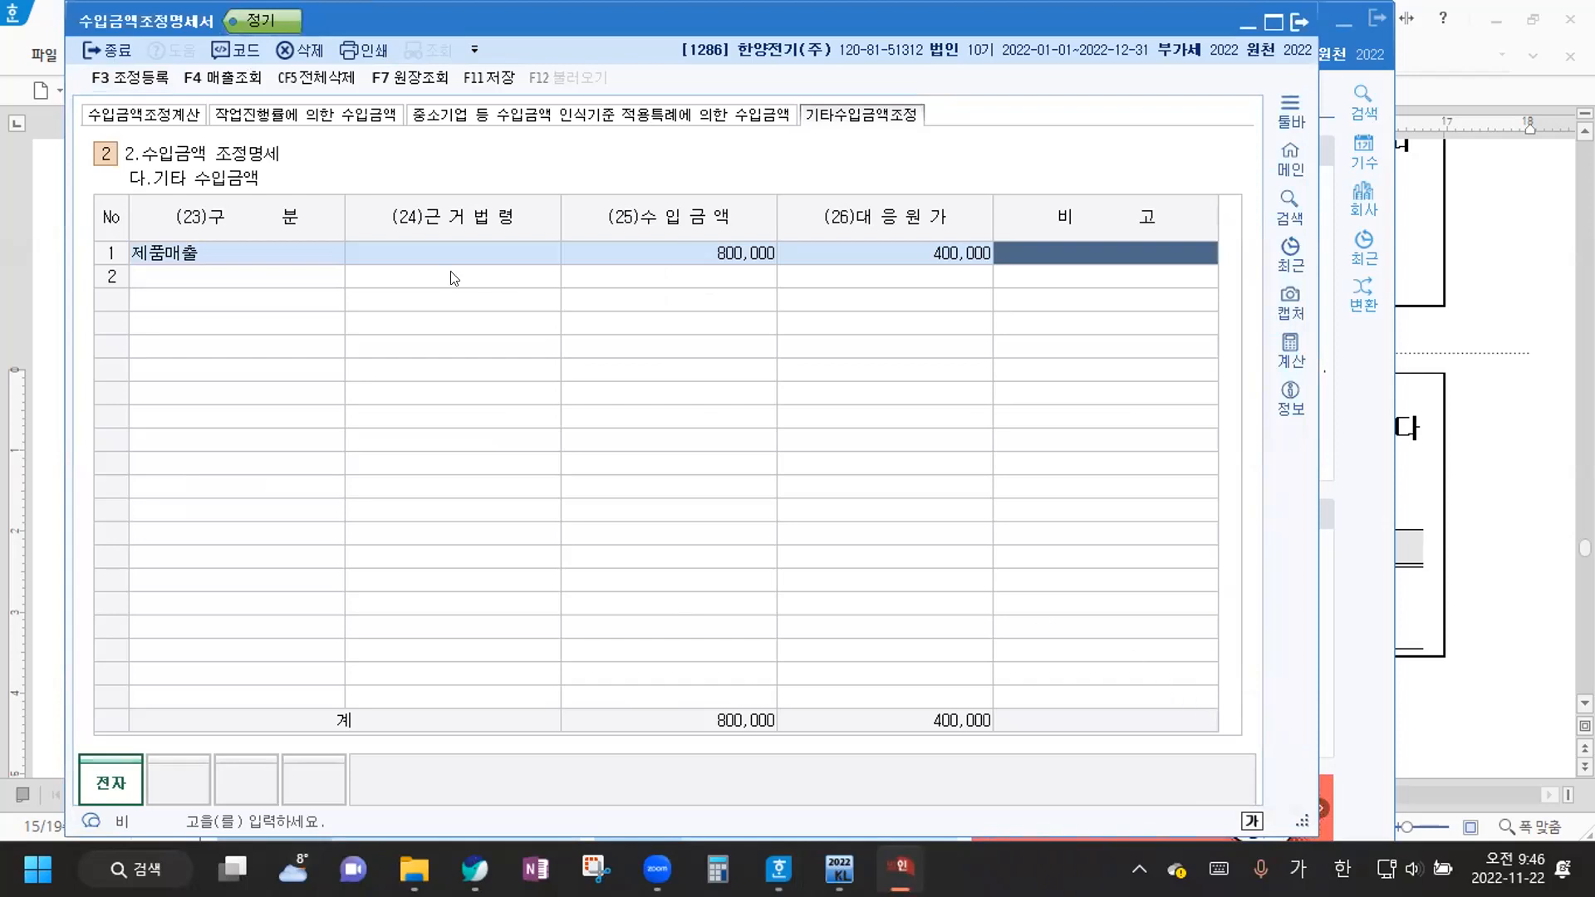
pyautogui.click(488, 75)
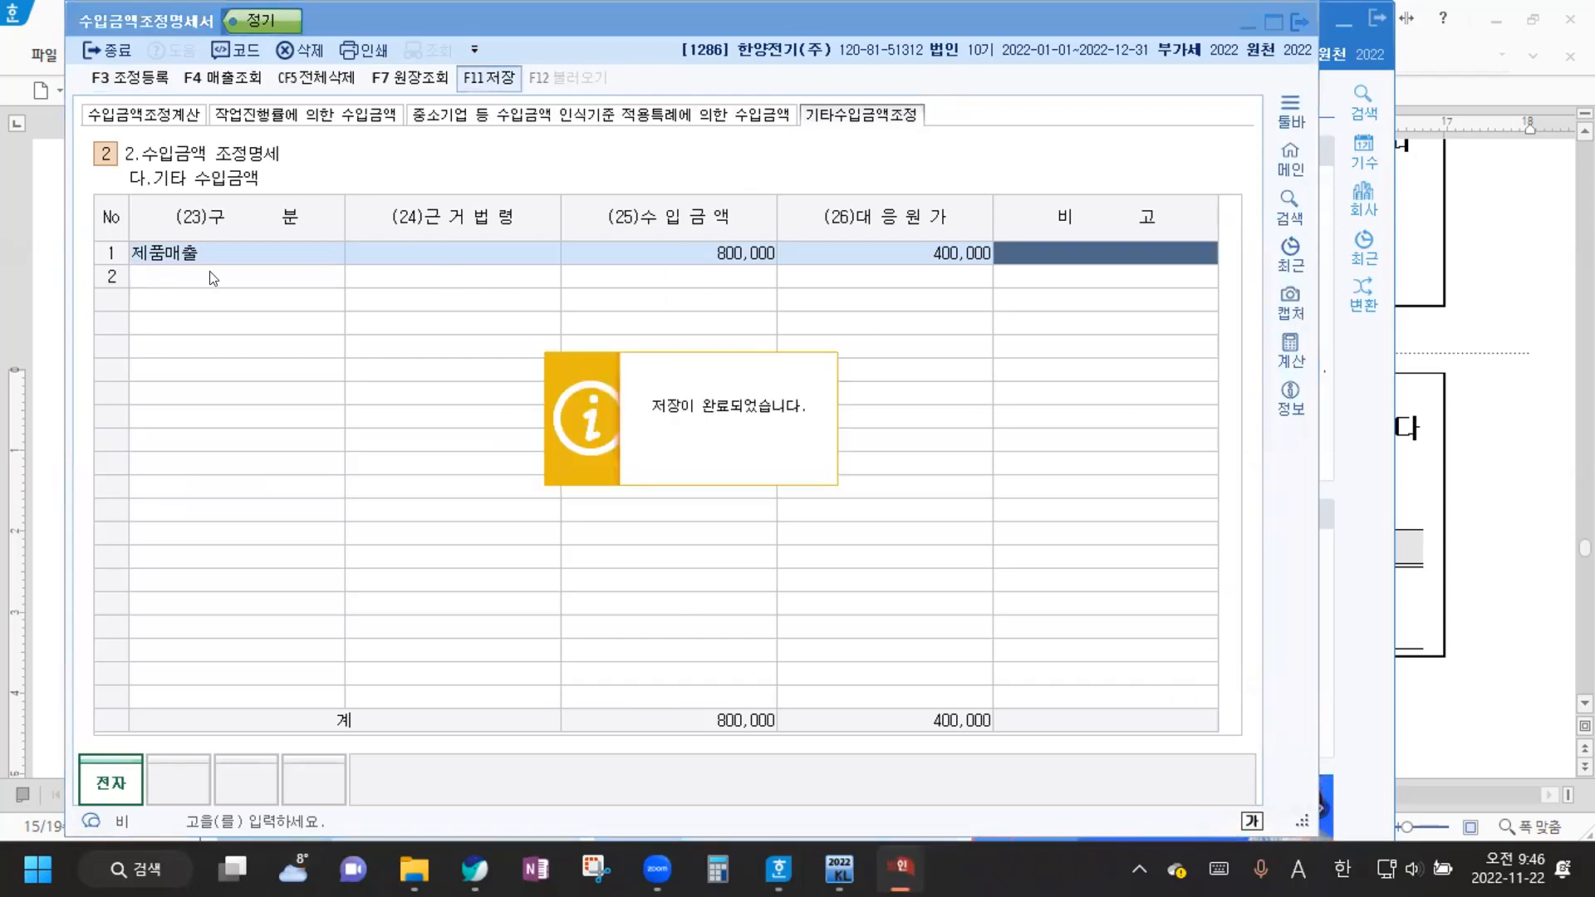
pyautogui.click(156, 117)
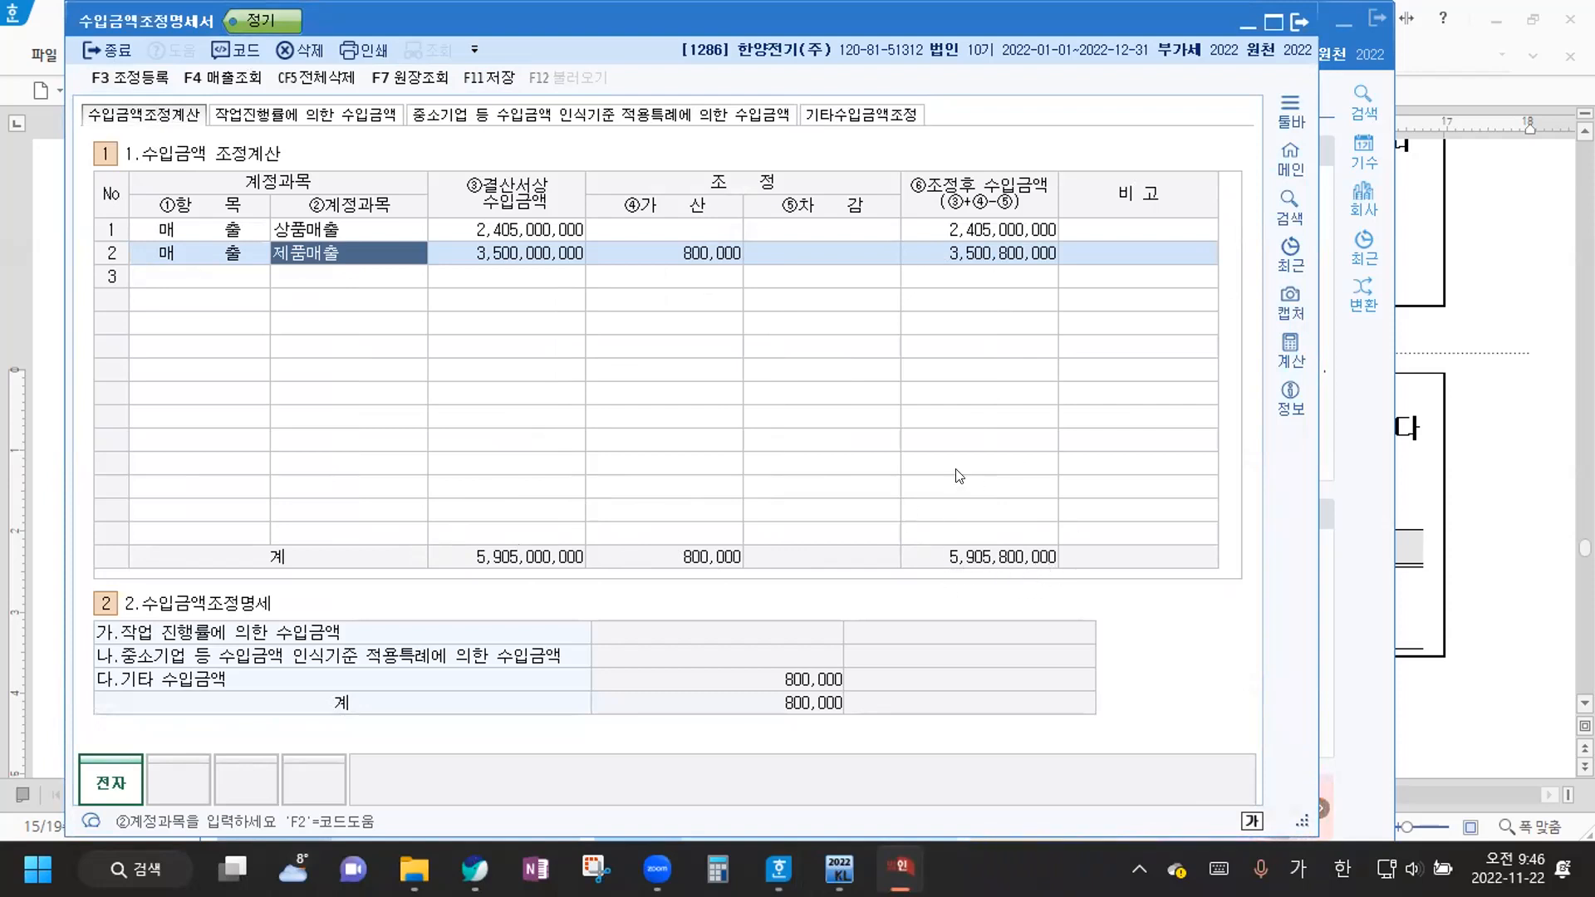
pyautogui.click(1294, 24)
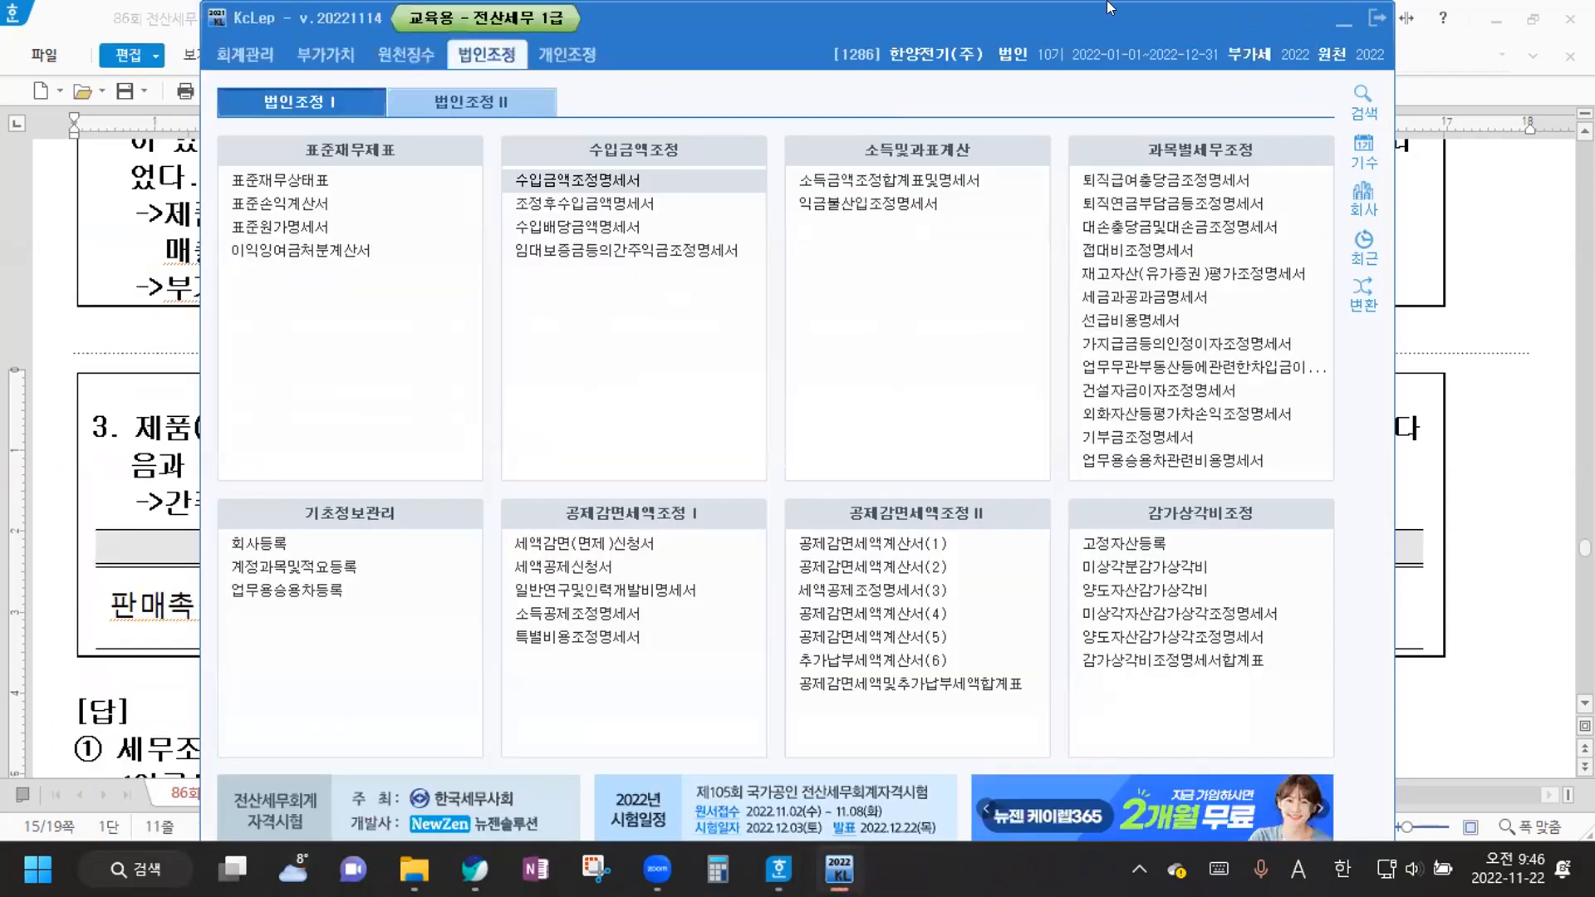
# Open 조정후수입금액명세서 and set the 기준(단순)경비율번호 of row 02 to 503007
pyautogui.click(578, 208)
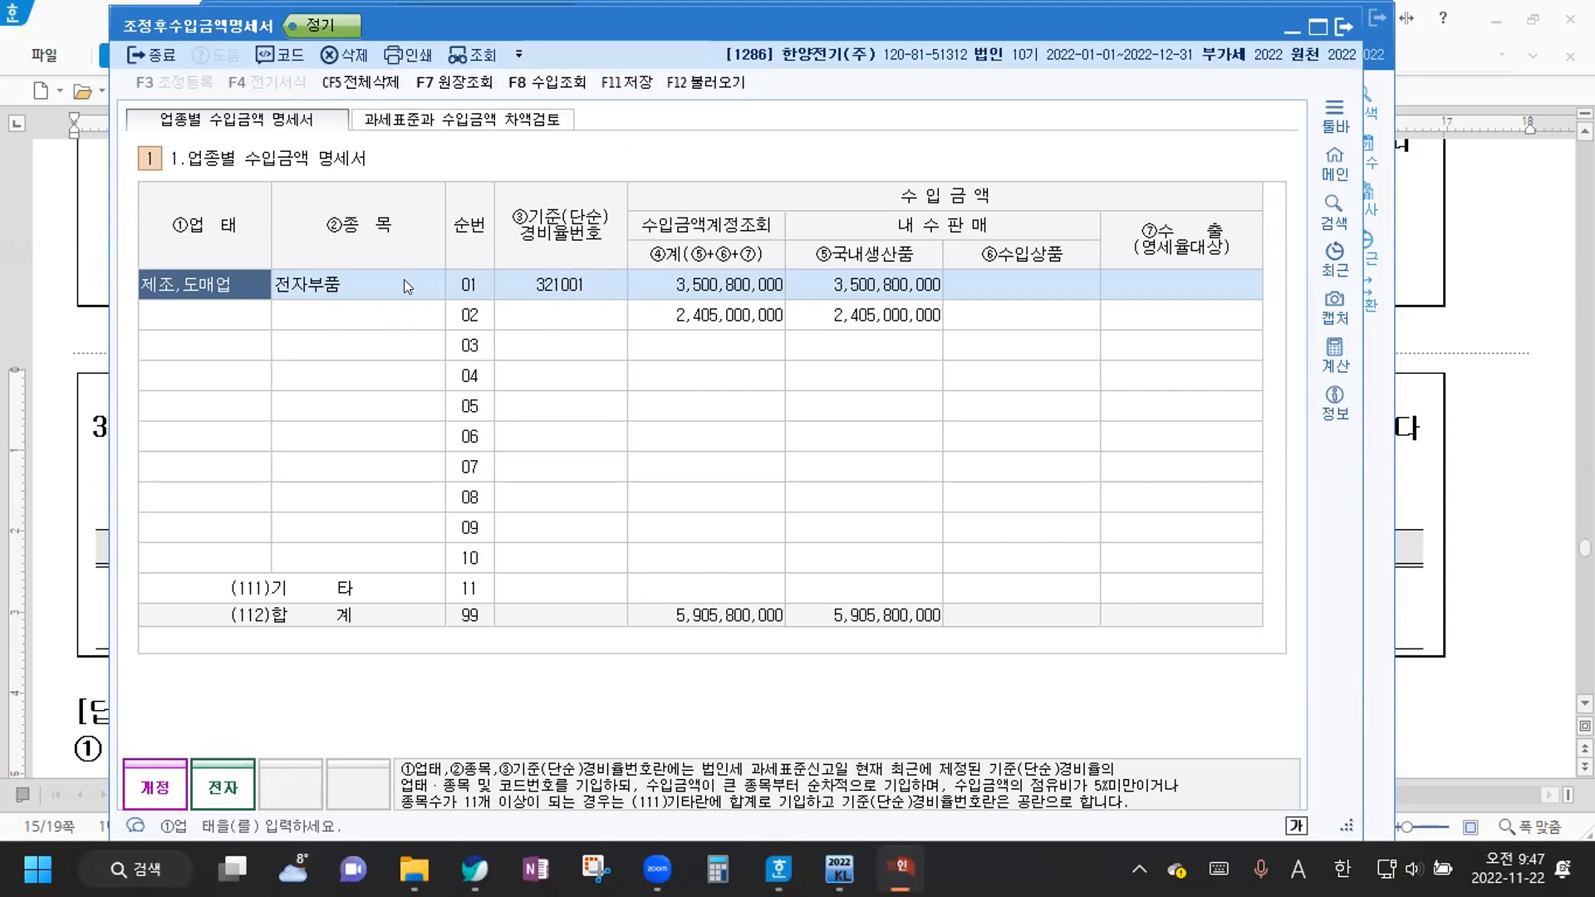
pyautogui.click(582, 314)
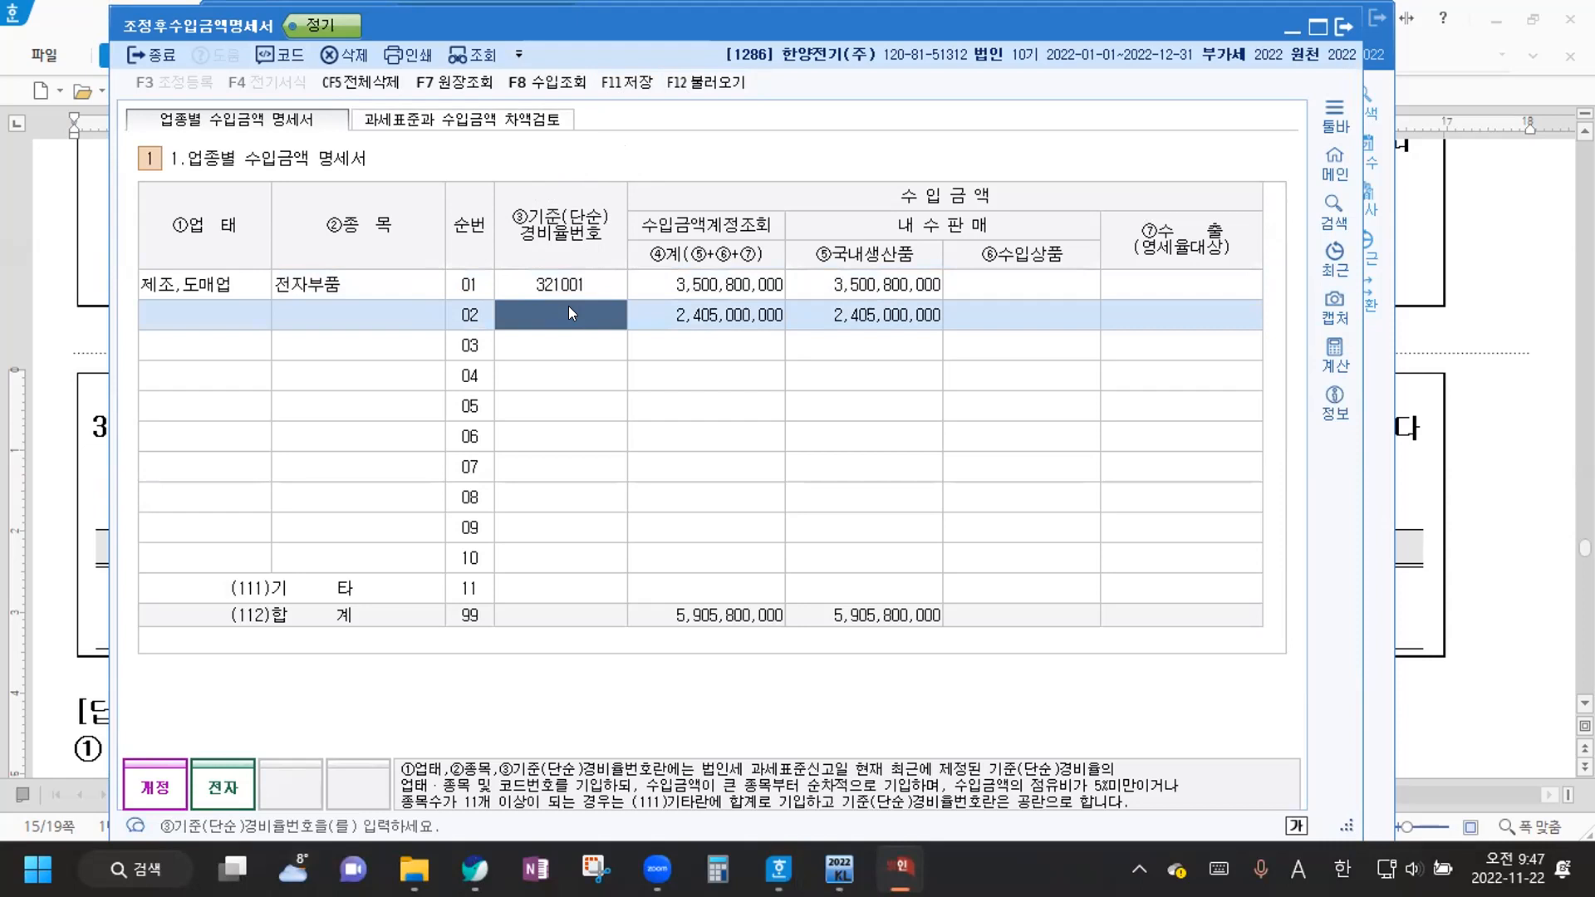
pyautogui.write('503007')
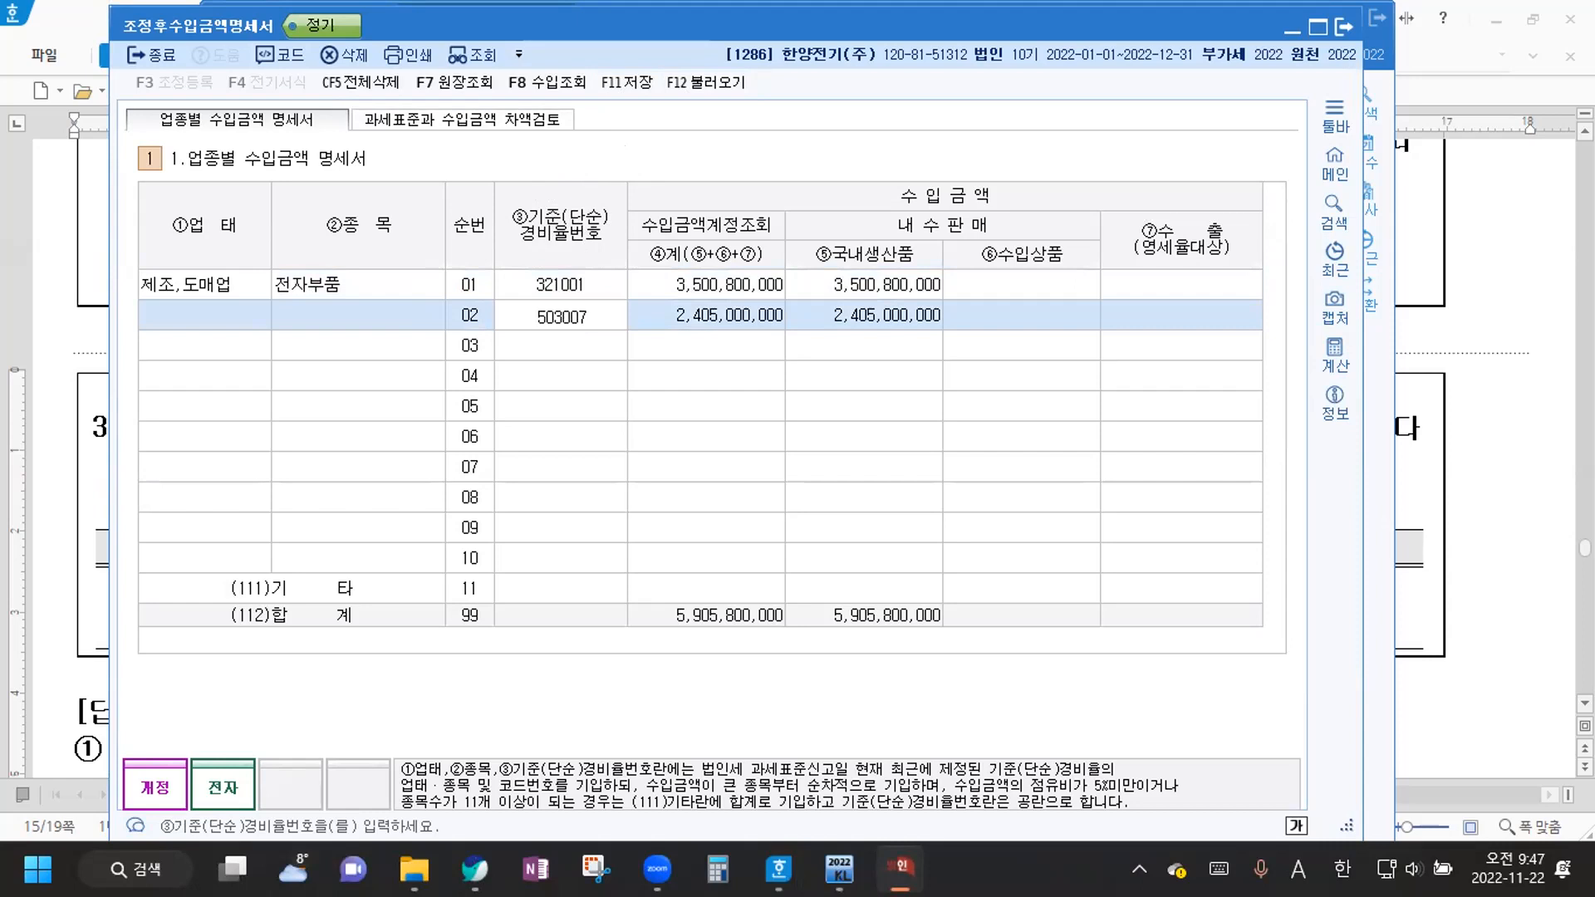
pyautogui.press('Return')
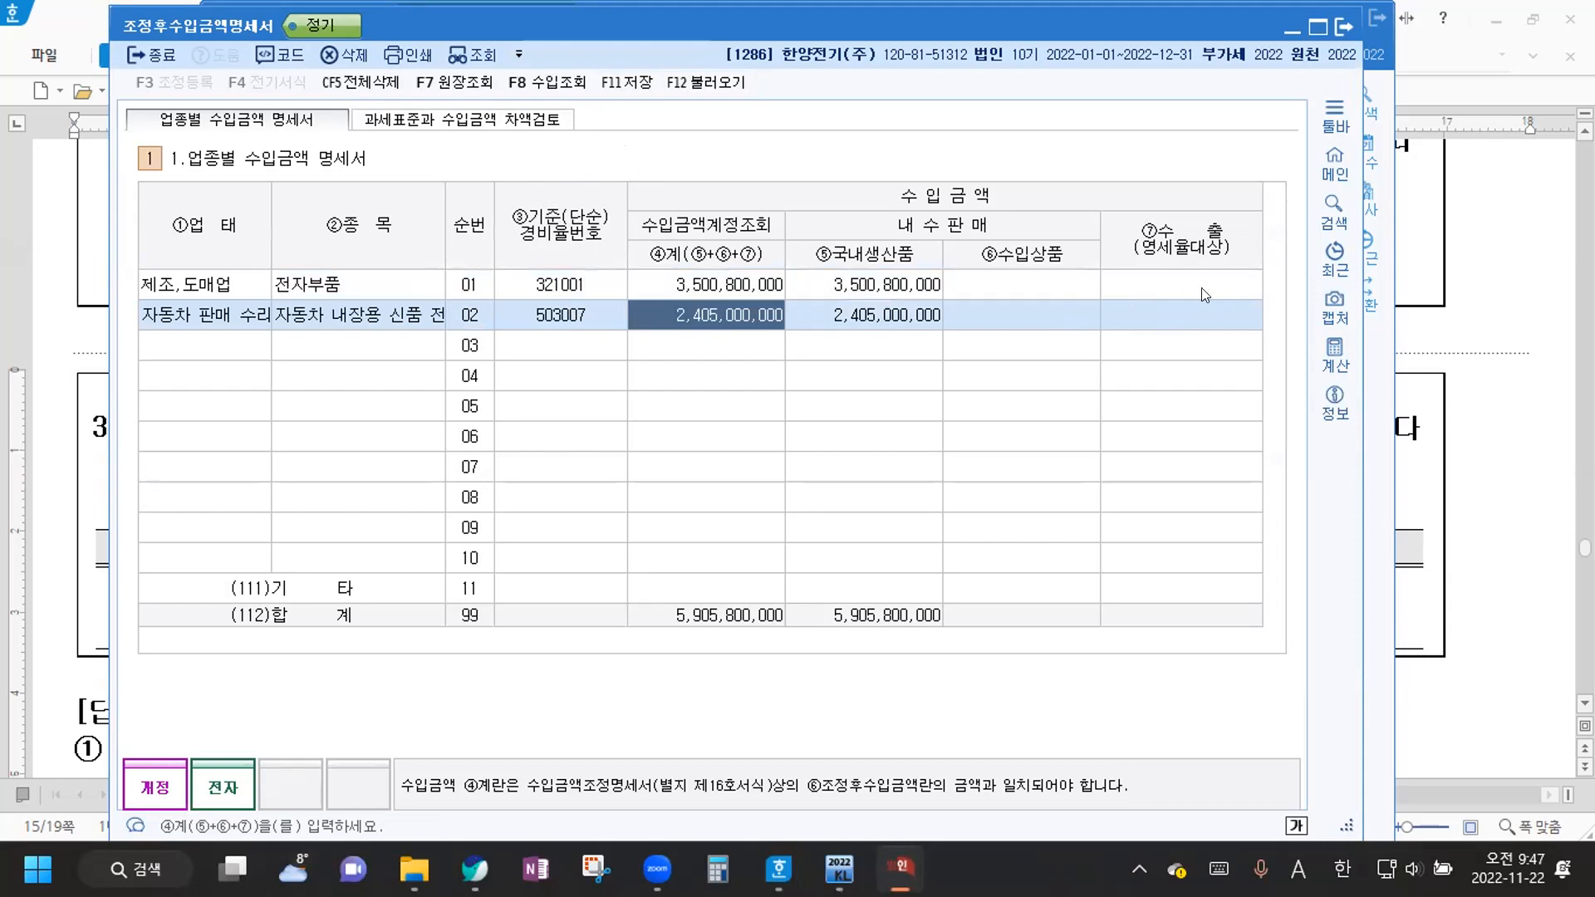
# Split row 01's revenue into 국내생산품 3,200,800,000, 수입상품 0 and 수출(영세율대상) 300,000,000
pyautogui.click(868, 283)
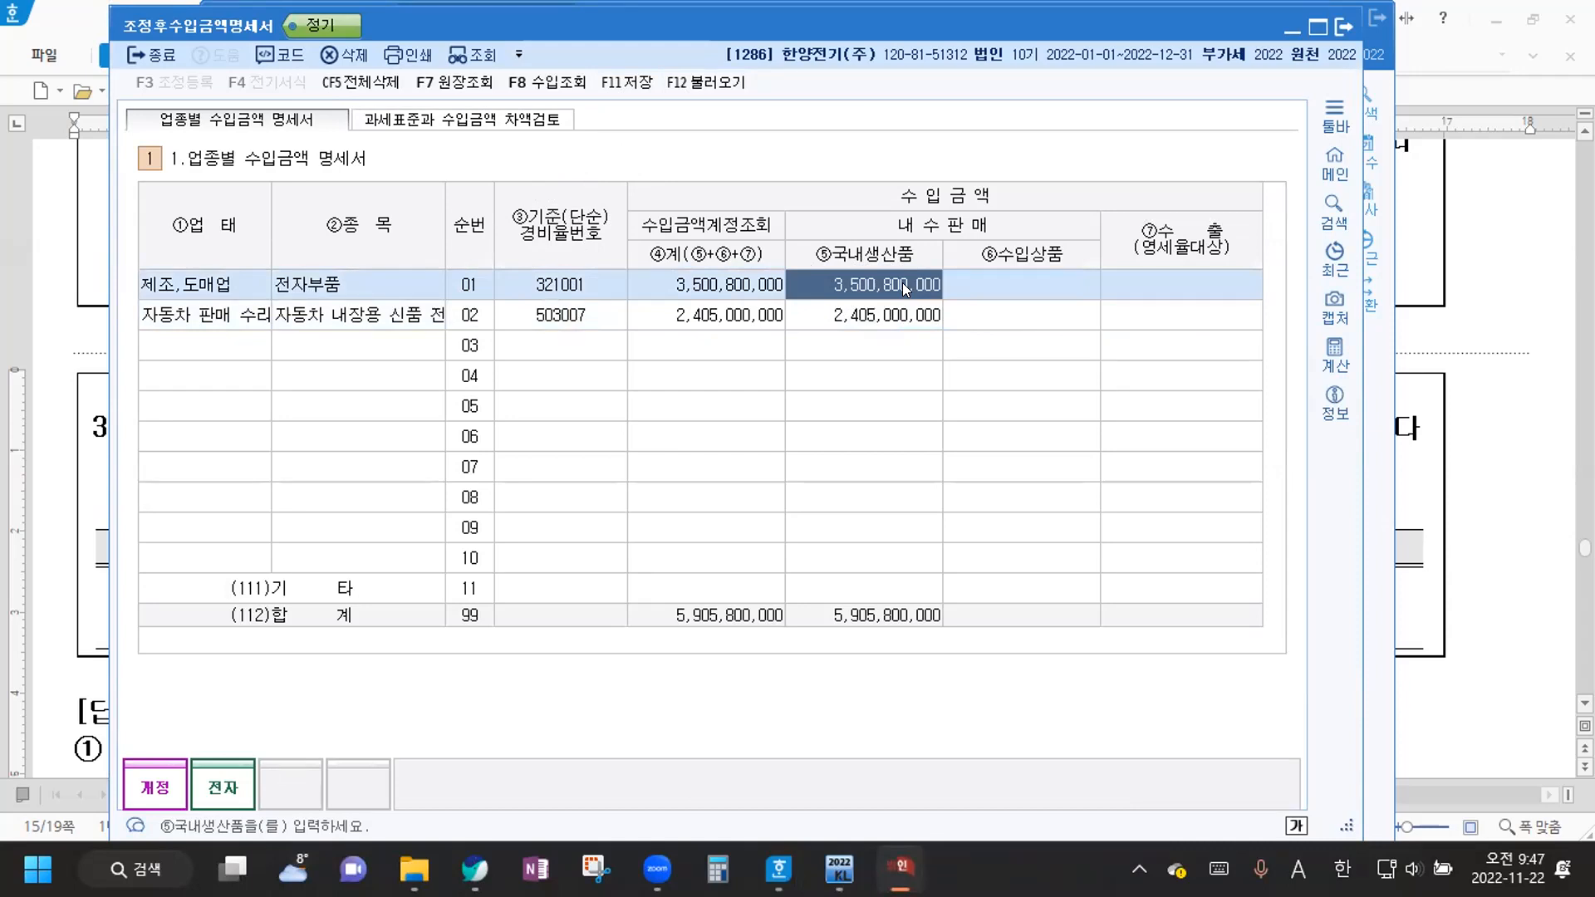
pyautogui.write('3,200,800,000')
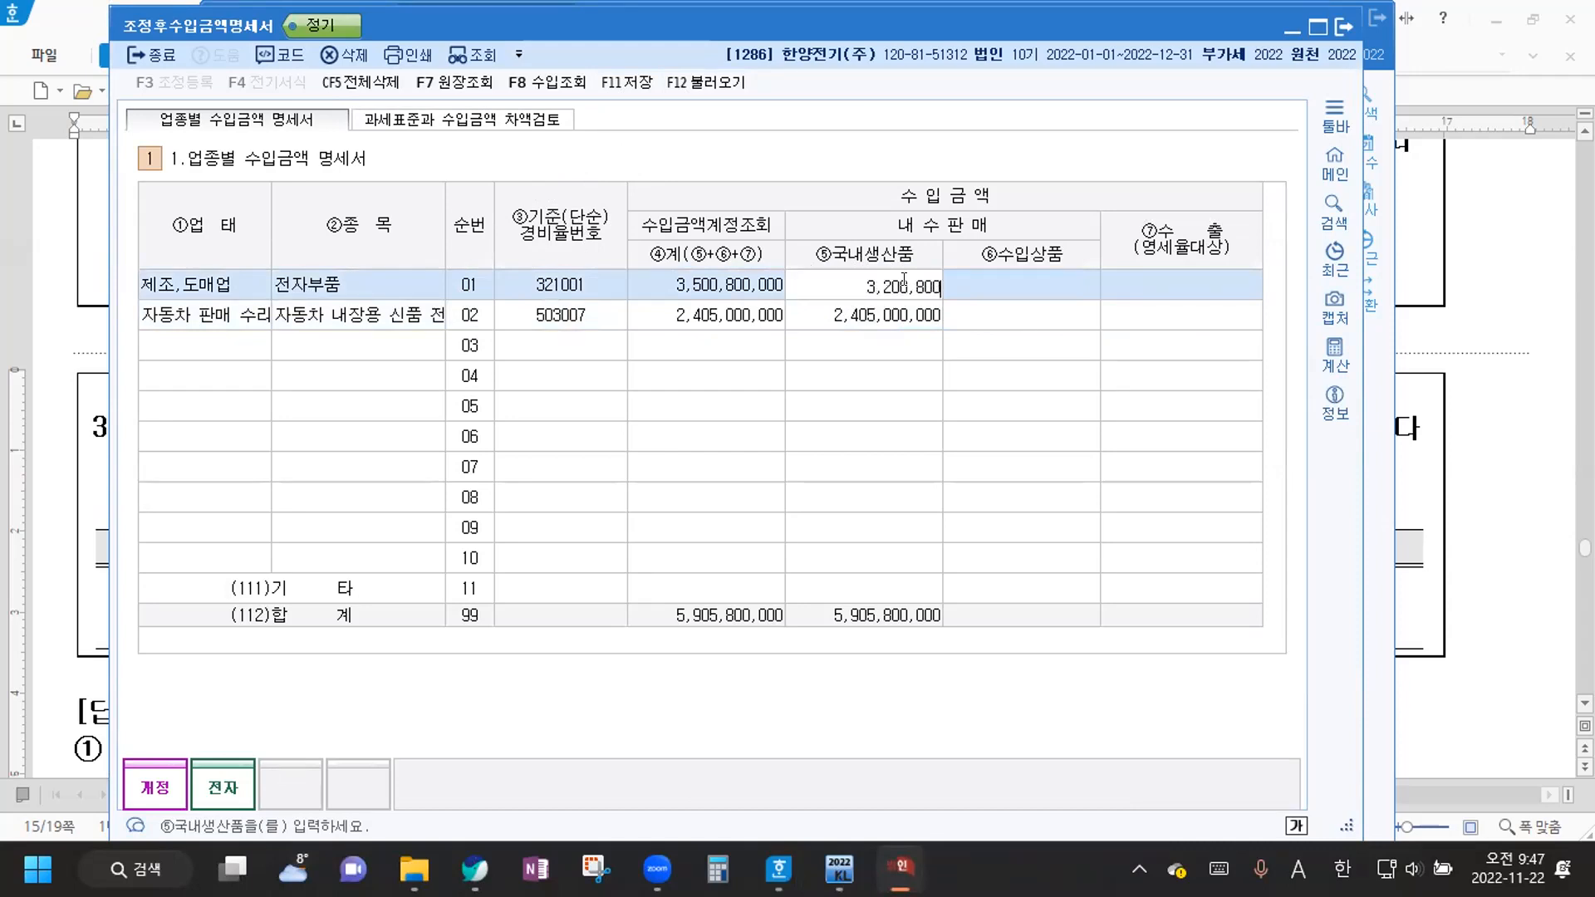
pyautogui.press('Return')
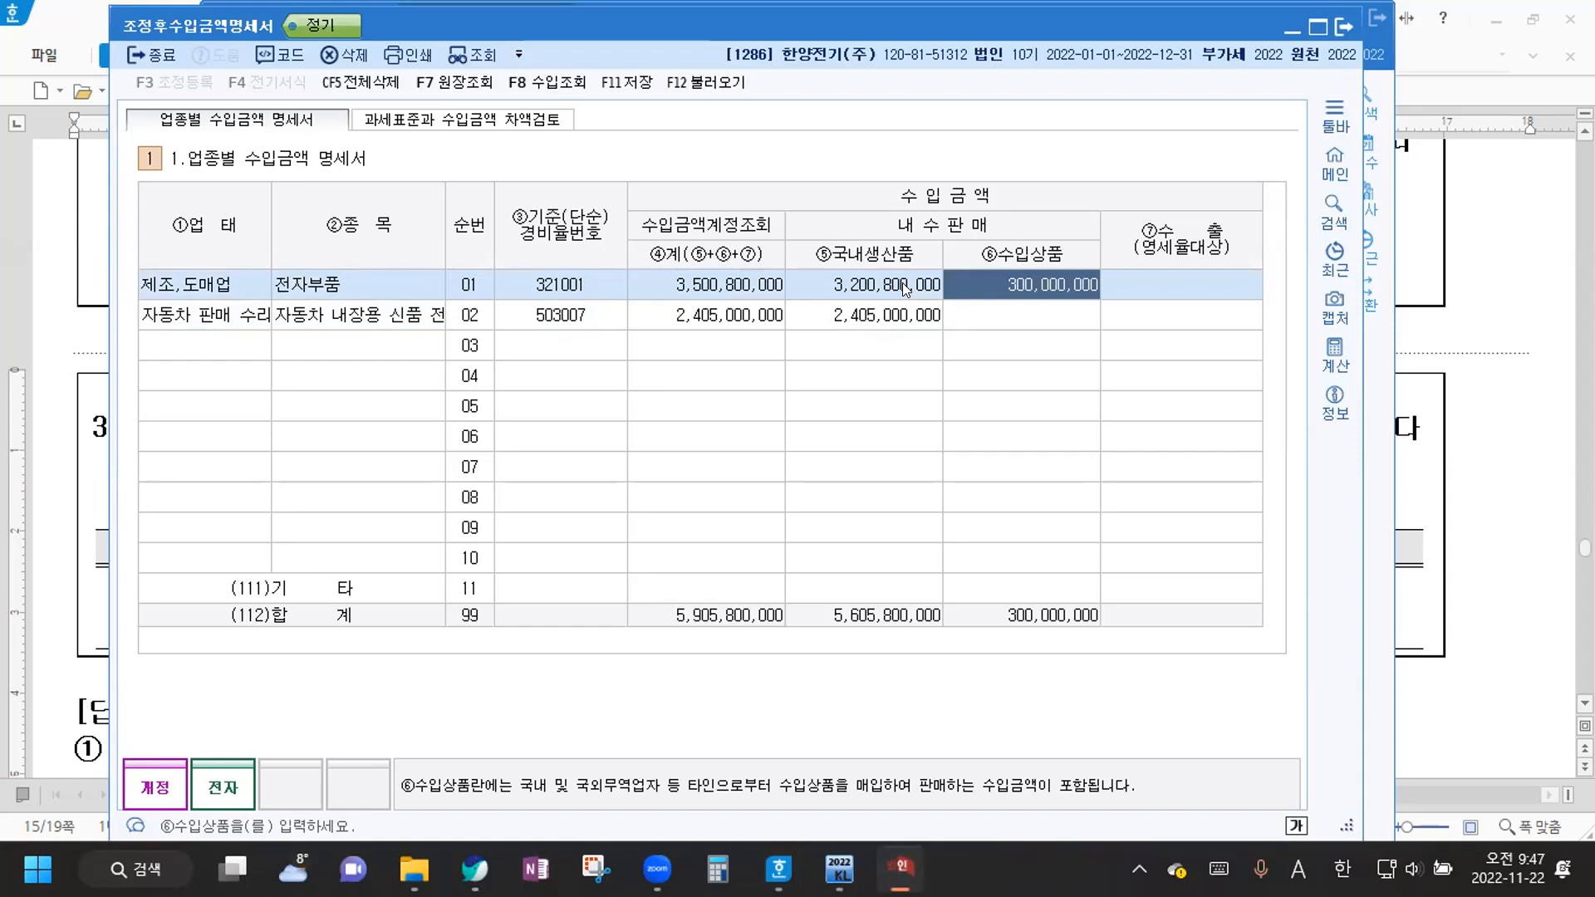
pyautogui.write('0')
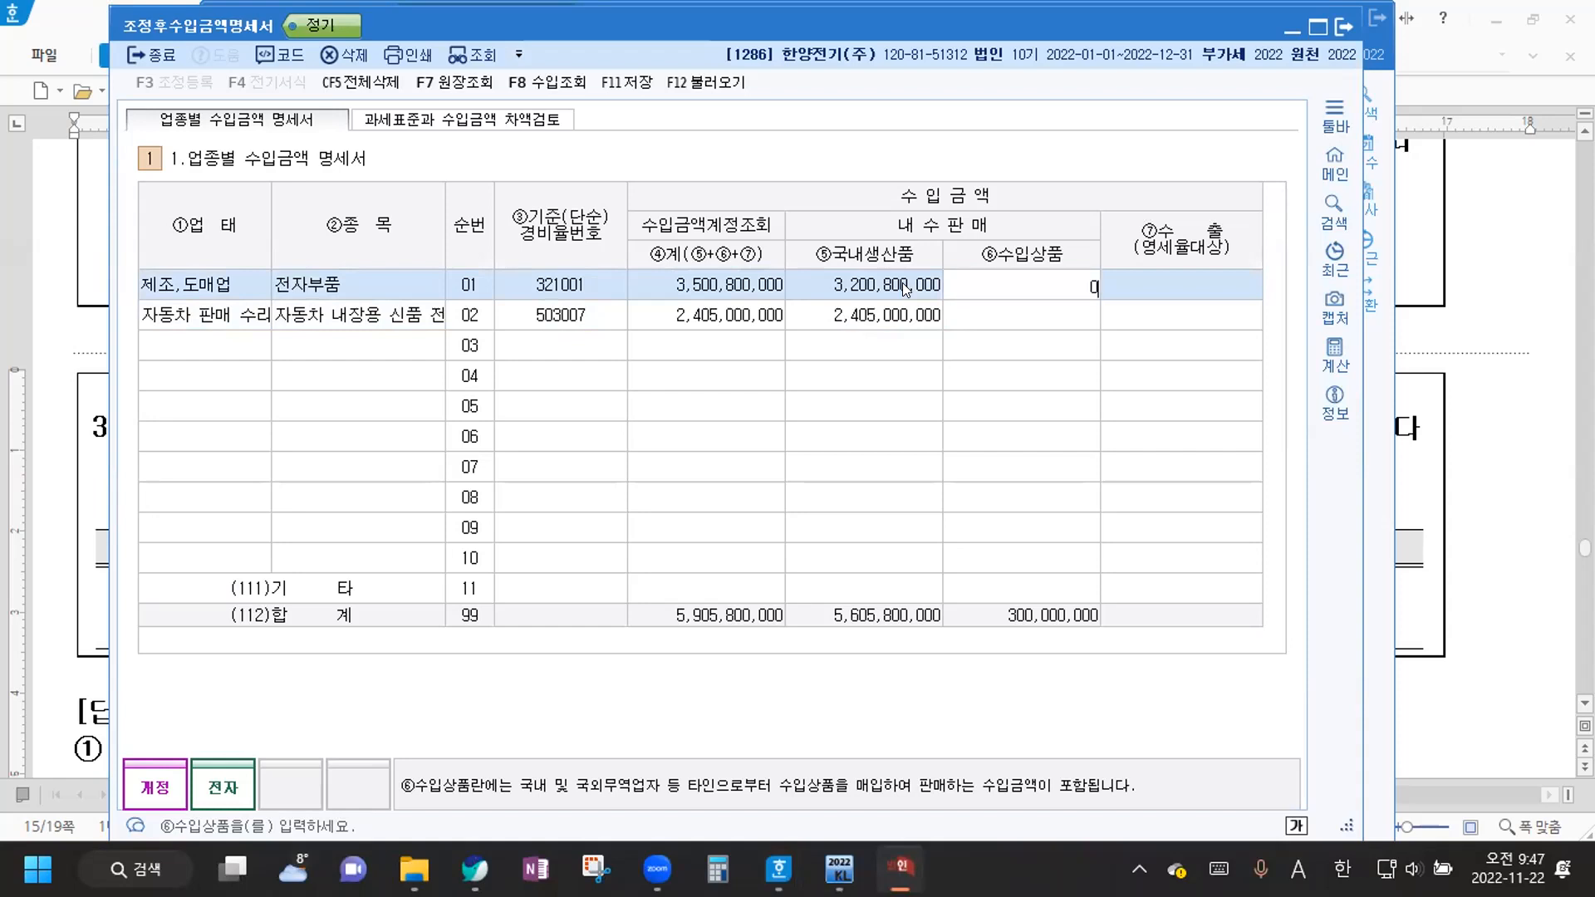
pyautogui.press('Return')
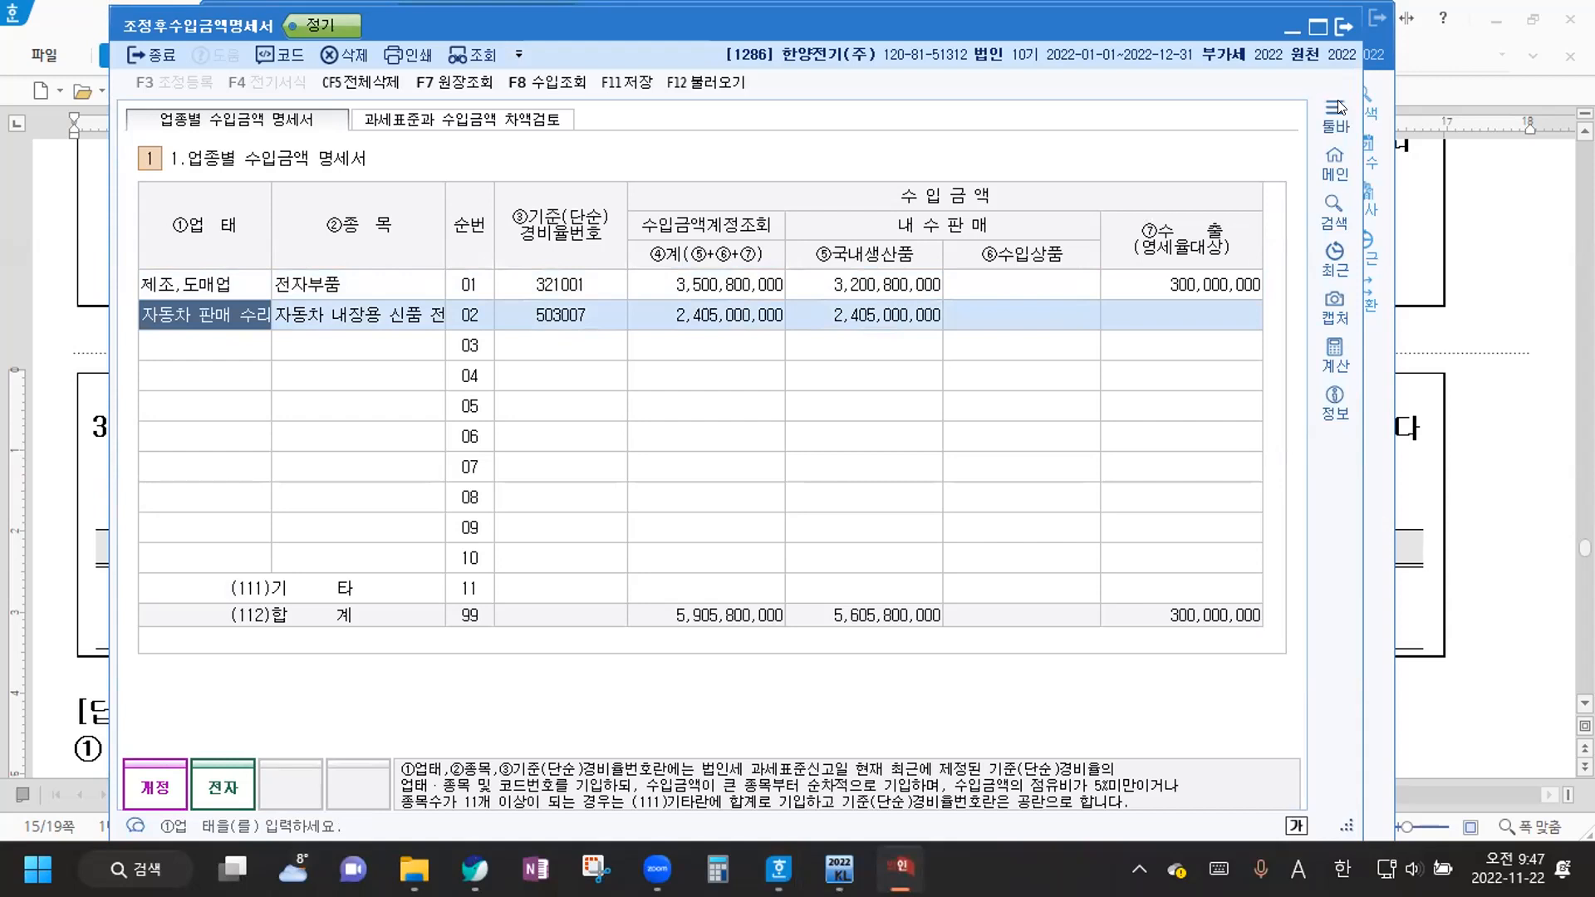
# In the 과세표준과 수입금액 차액검토 section, set the 매출누락 amount (code 32) to -800,000
pyautogui.click(458, 122)
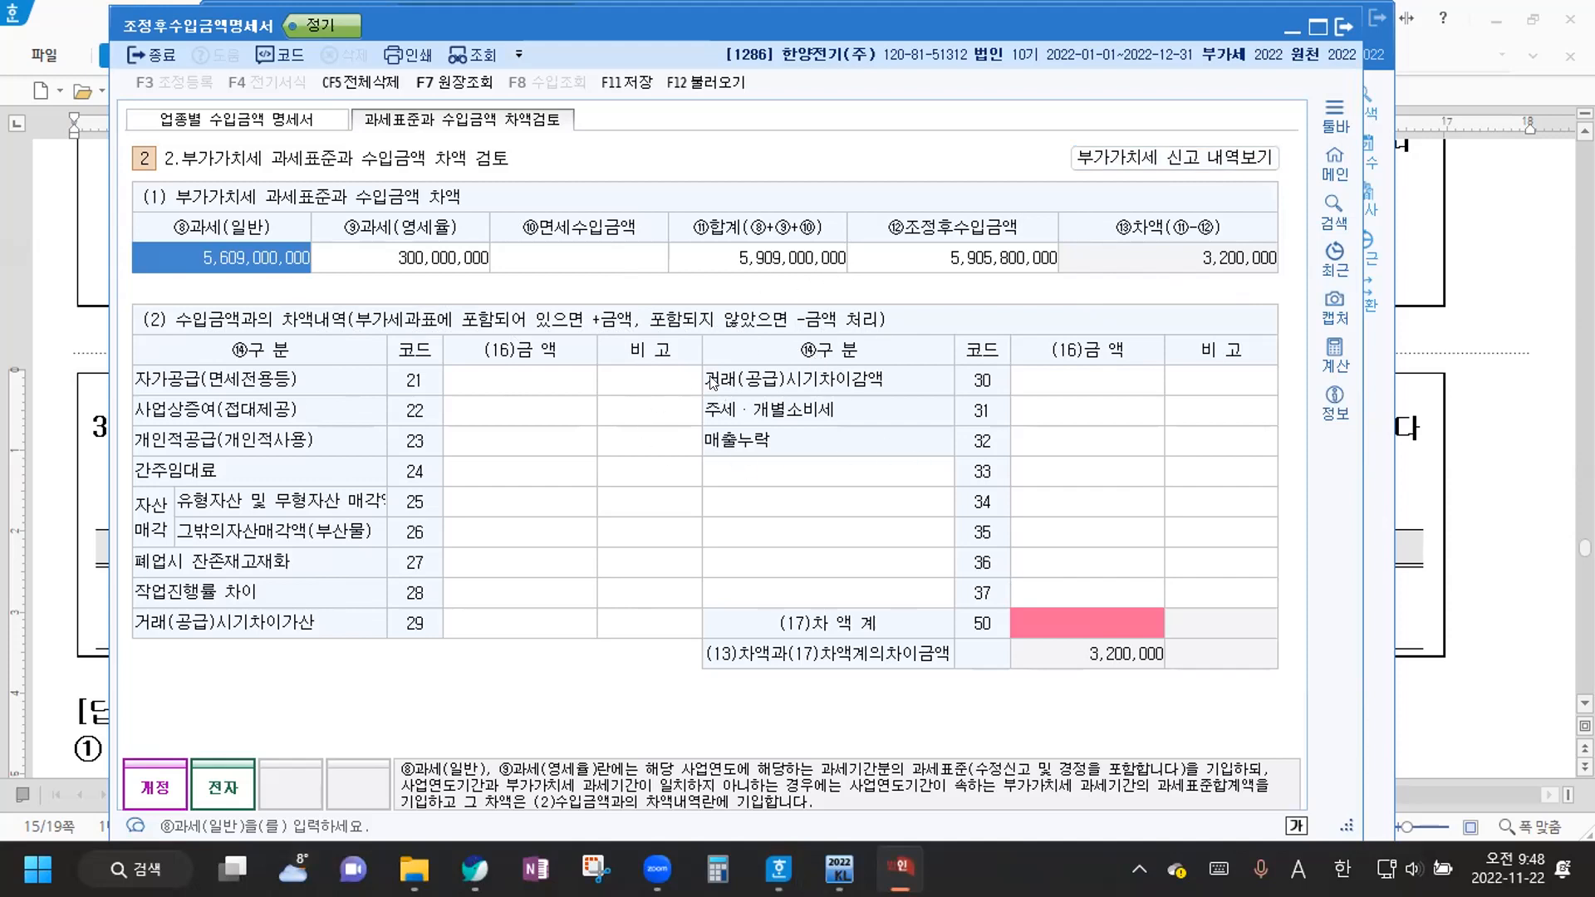
pyautogui.click(1067, 442)
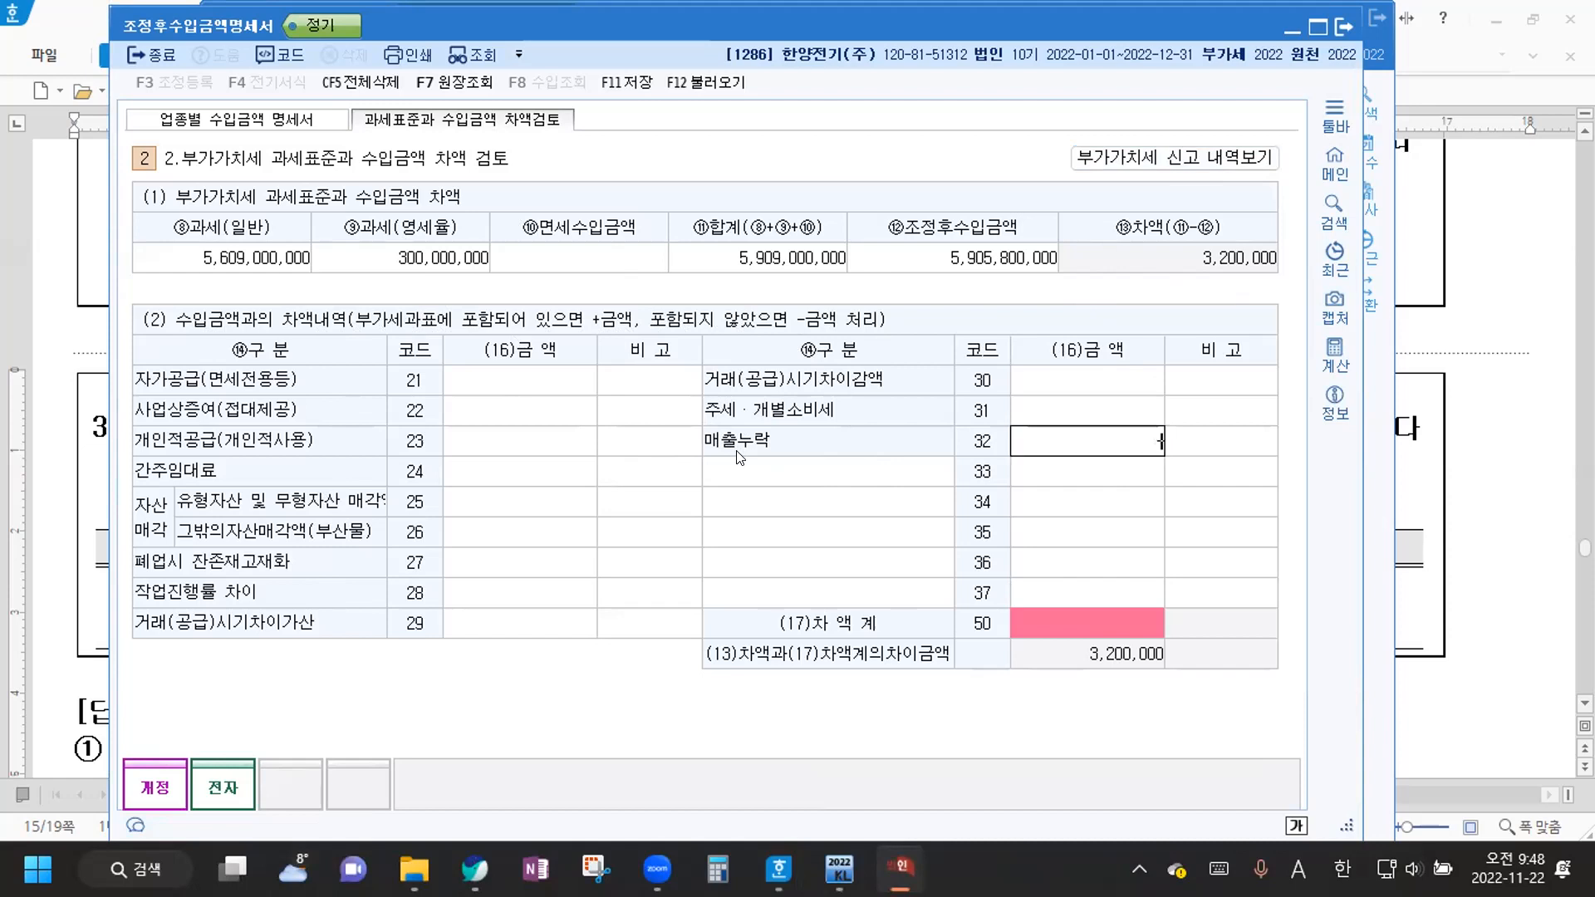
pyautogui.write('000000')
pyautogui.press('Return')
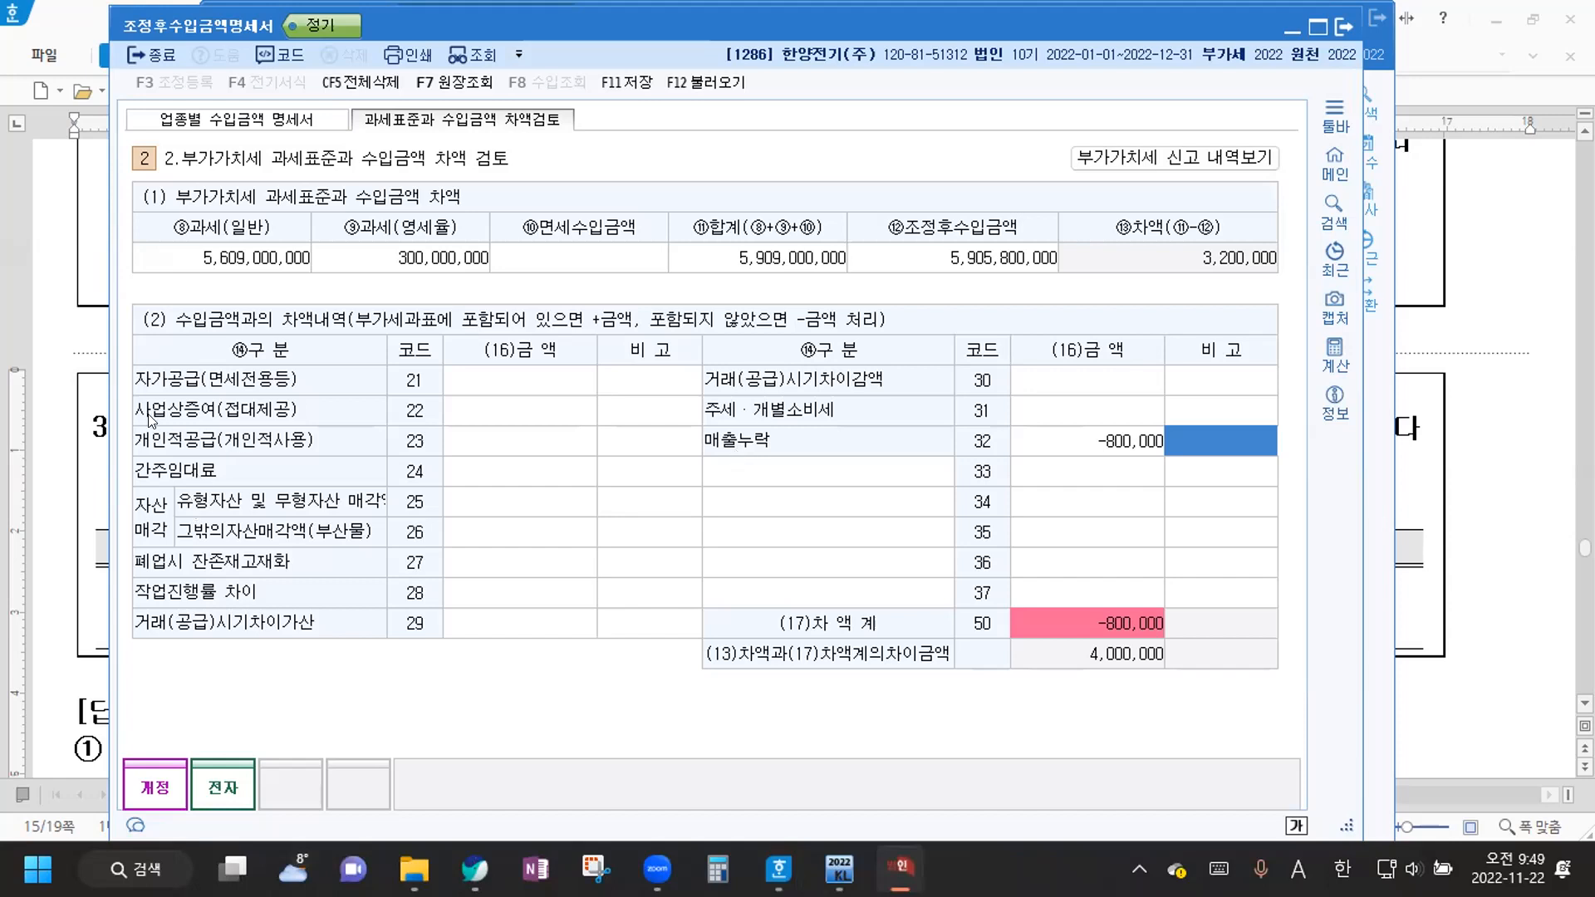
# Set the 사업상증여(접대제공) amount (code 22) to 4,000,000, then save and close the 조정후수입금액명세서
pyautogui.click(532, 409)
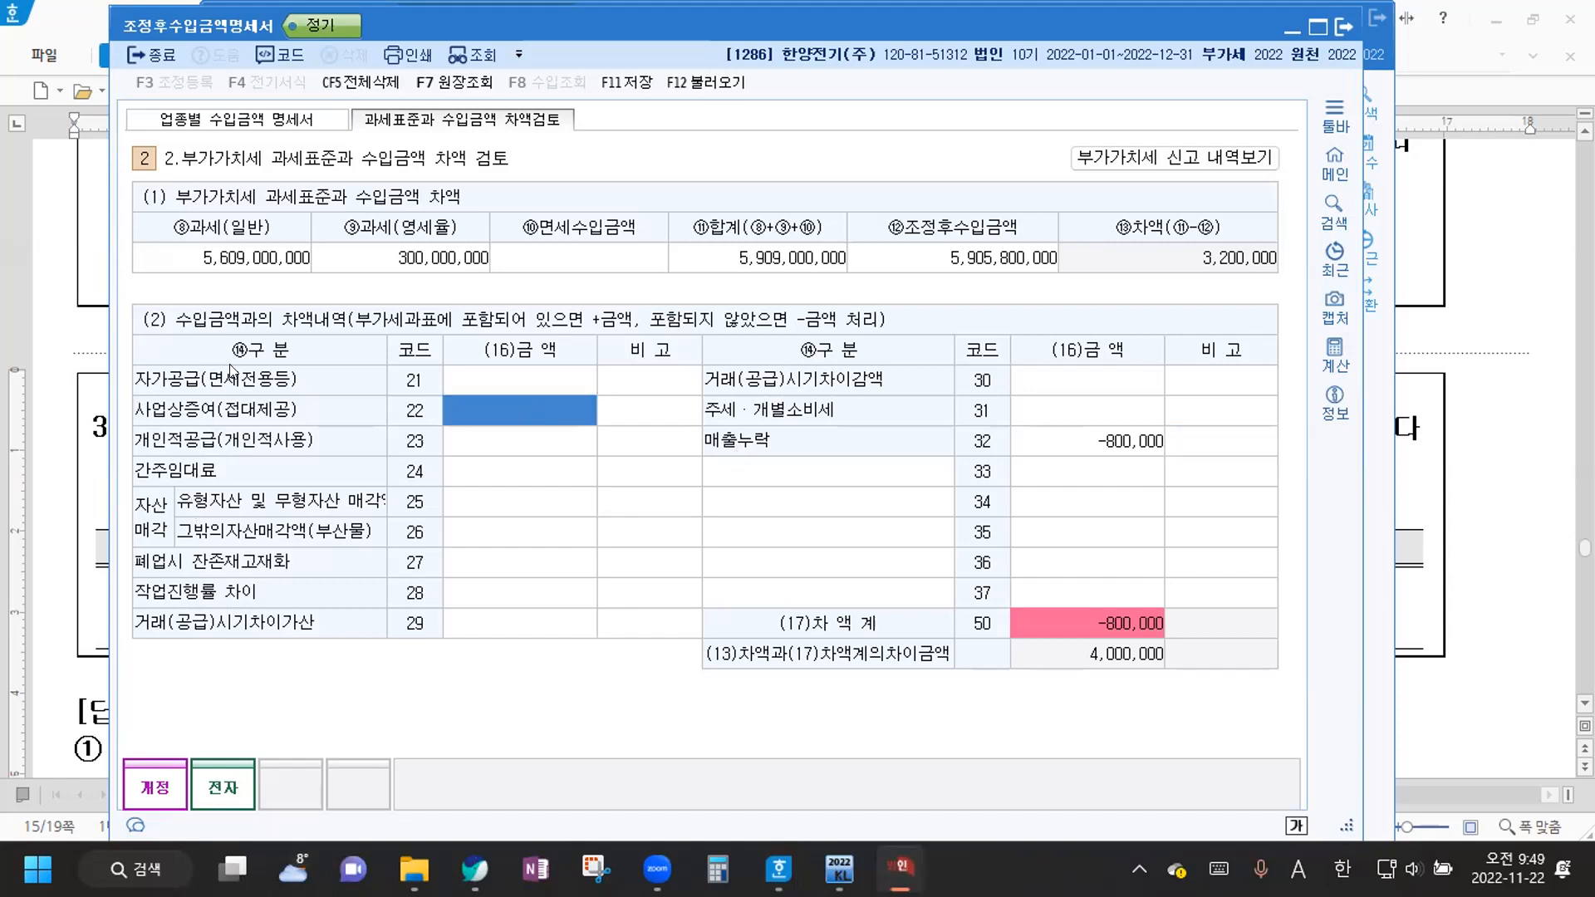
pyautogui.write('4000000')
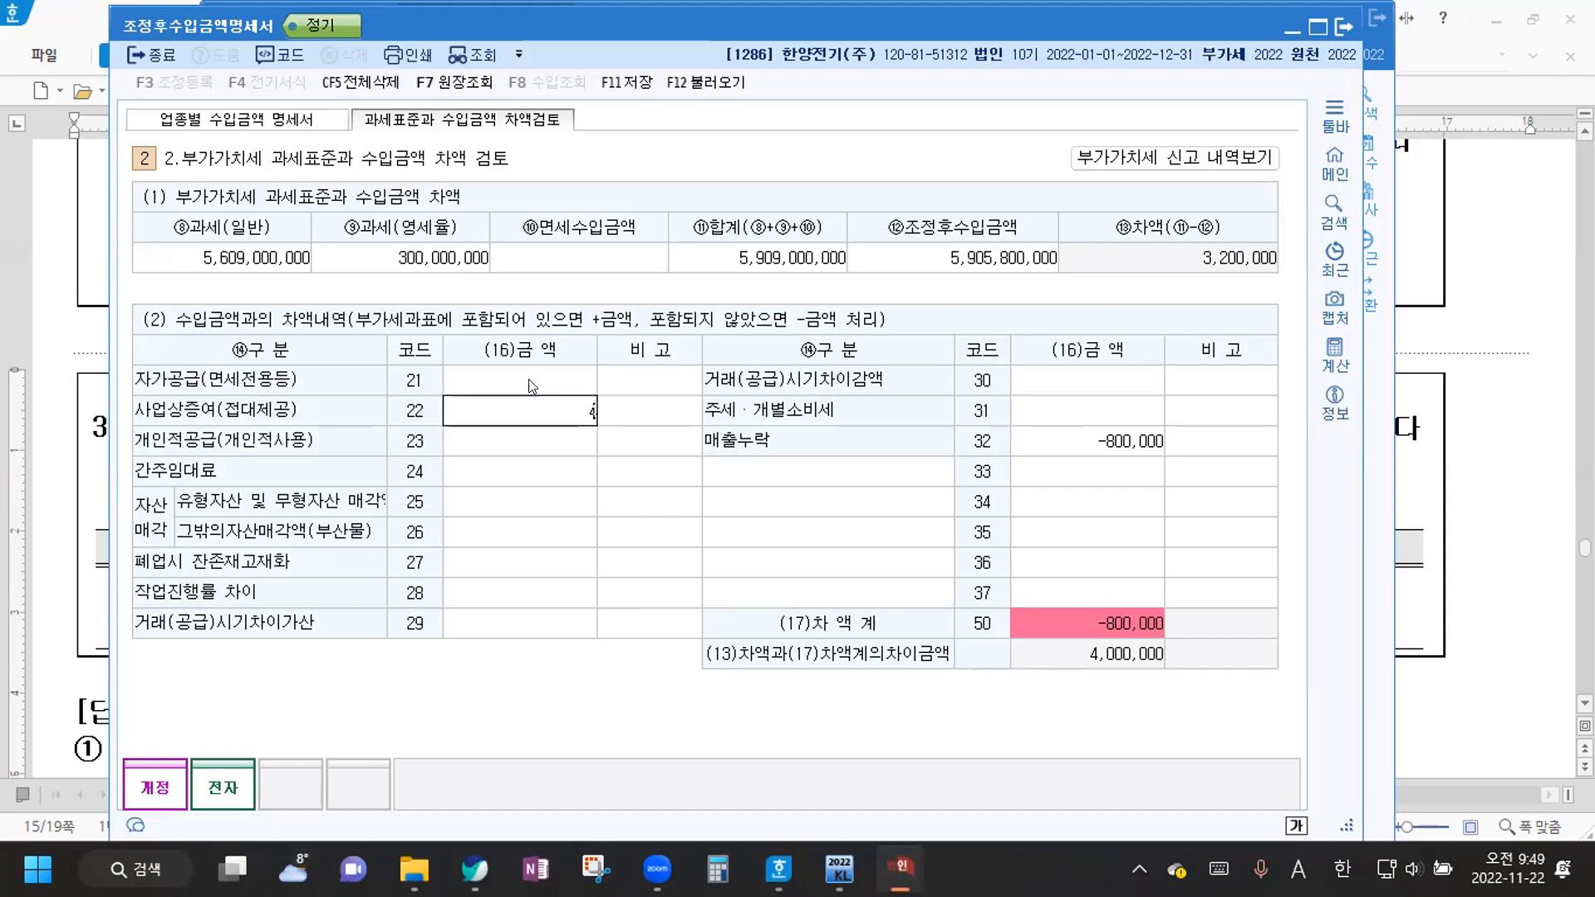
pyautogui.press('Return')
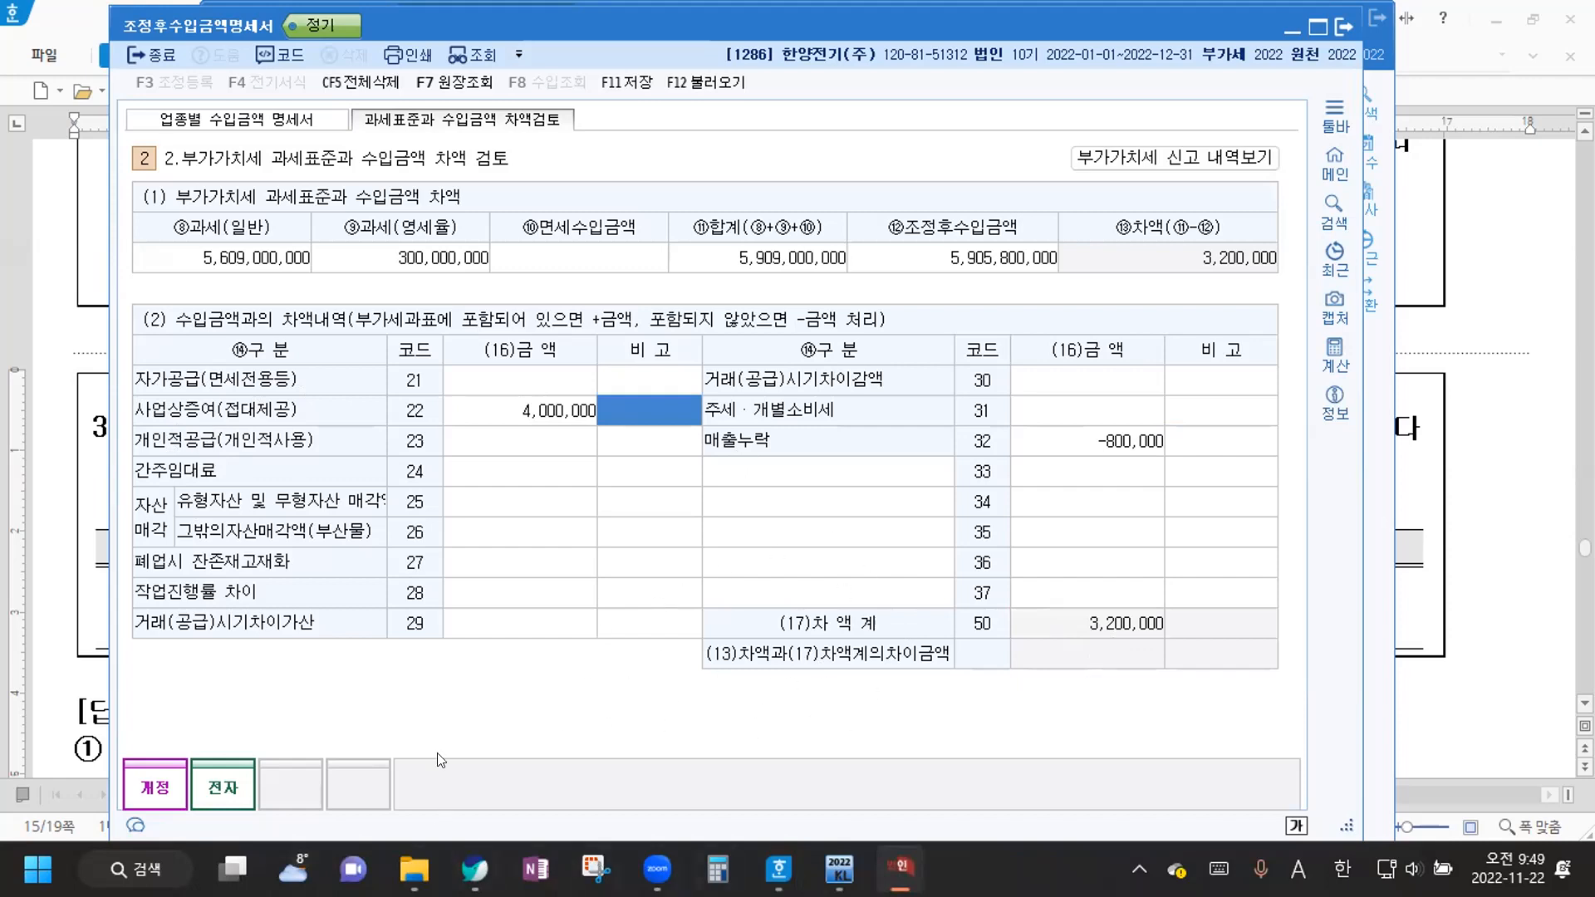
pyautogui.click(629, 83)
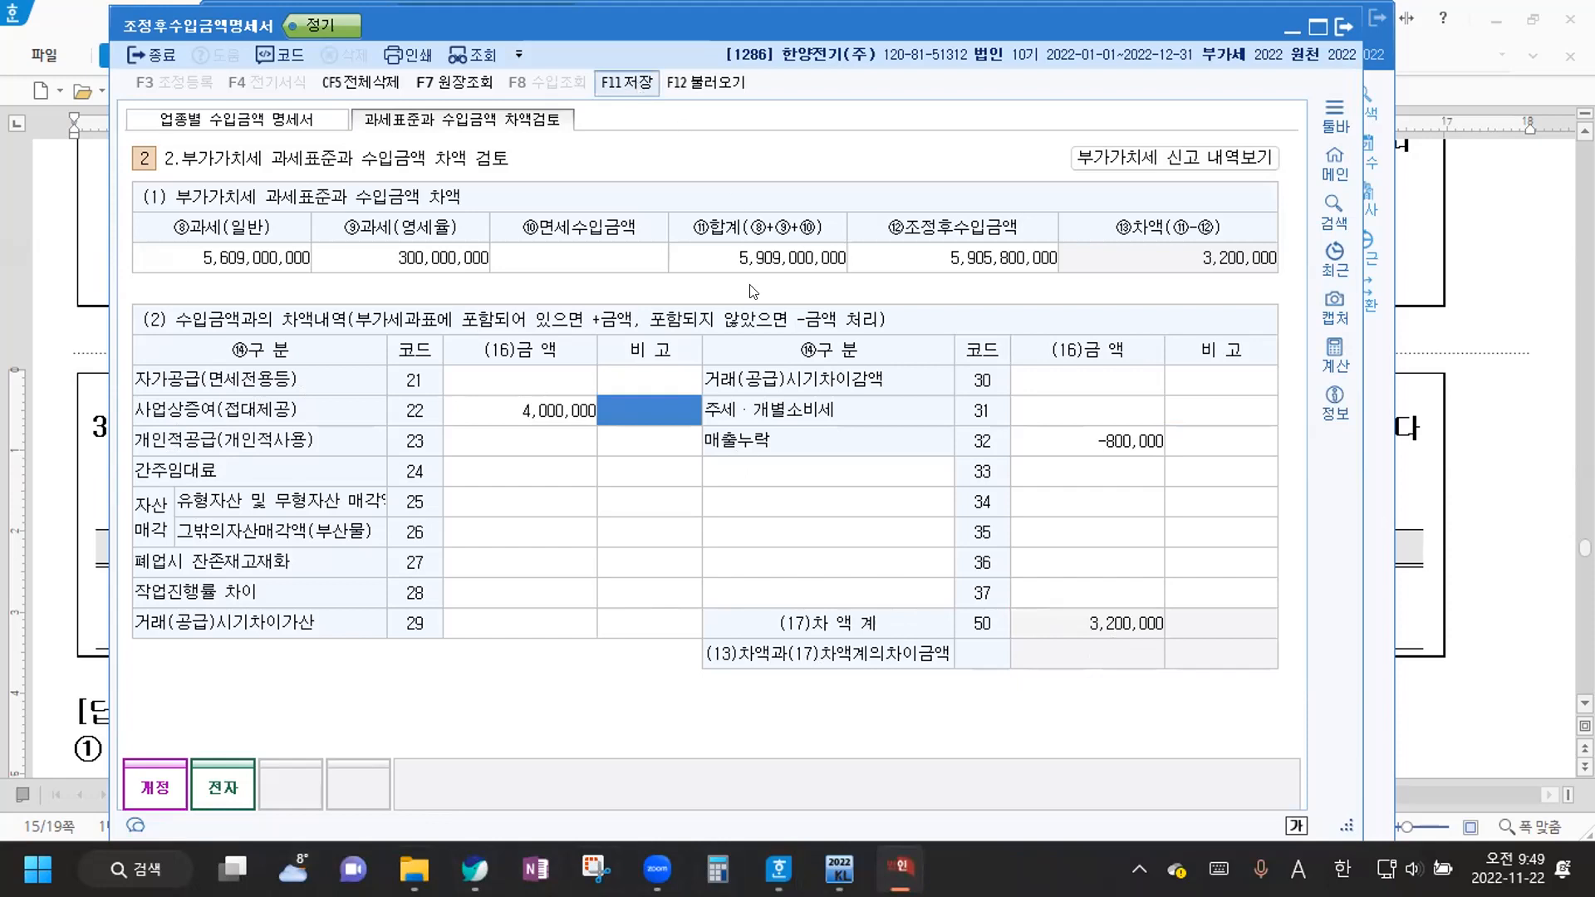
pyautogui.click(1339, 32)
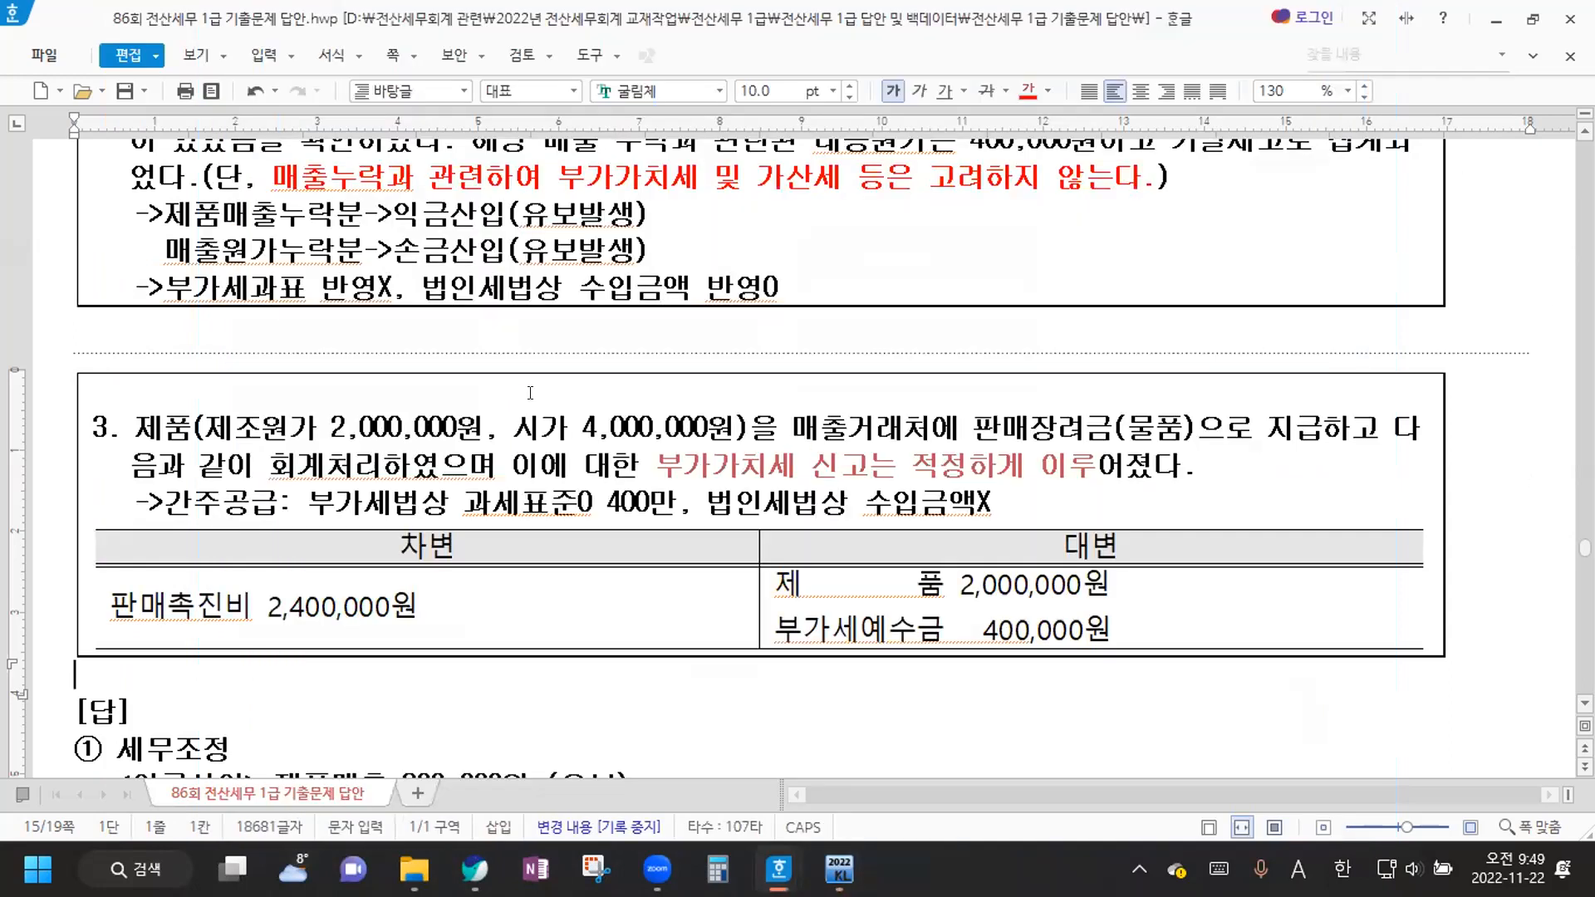
# In the Hangul answer document, review the 매출누락 condition in item 2 and the answer section down to question [2]
pyautogui.scroll(2, 531, 397)
pyautogui.scroll(-1, 544, 402)
pyautogui.moveTo(273, 303); pyautogui.dragTo(785, 303)
pyautogui.click(785, 304)
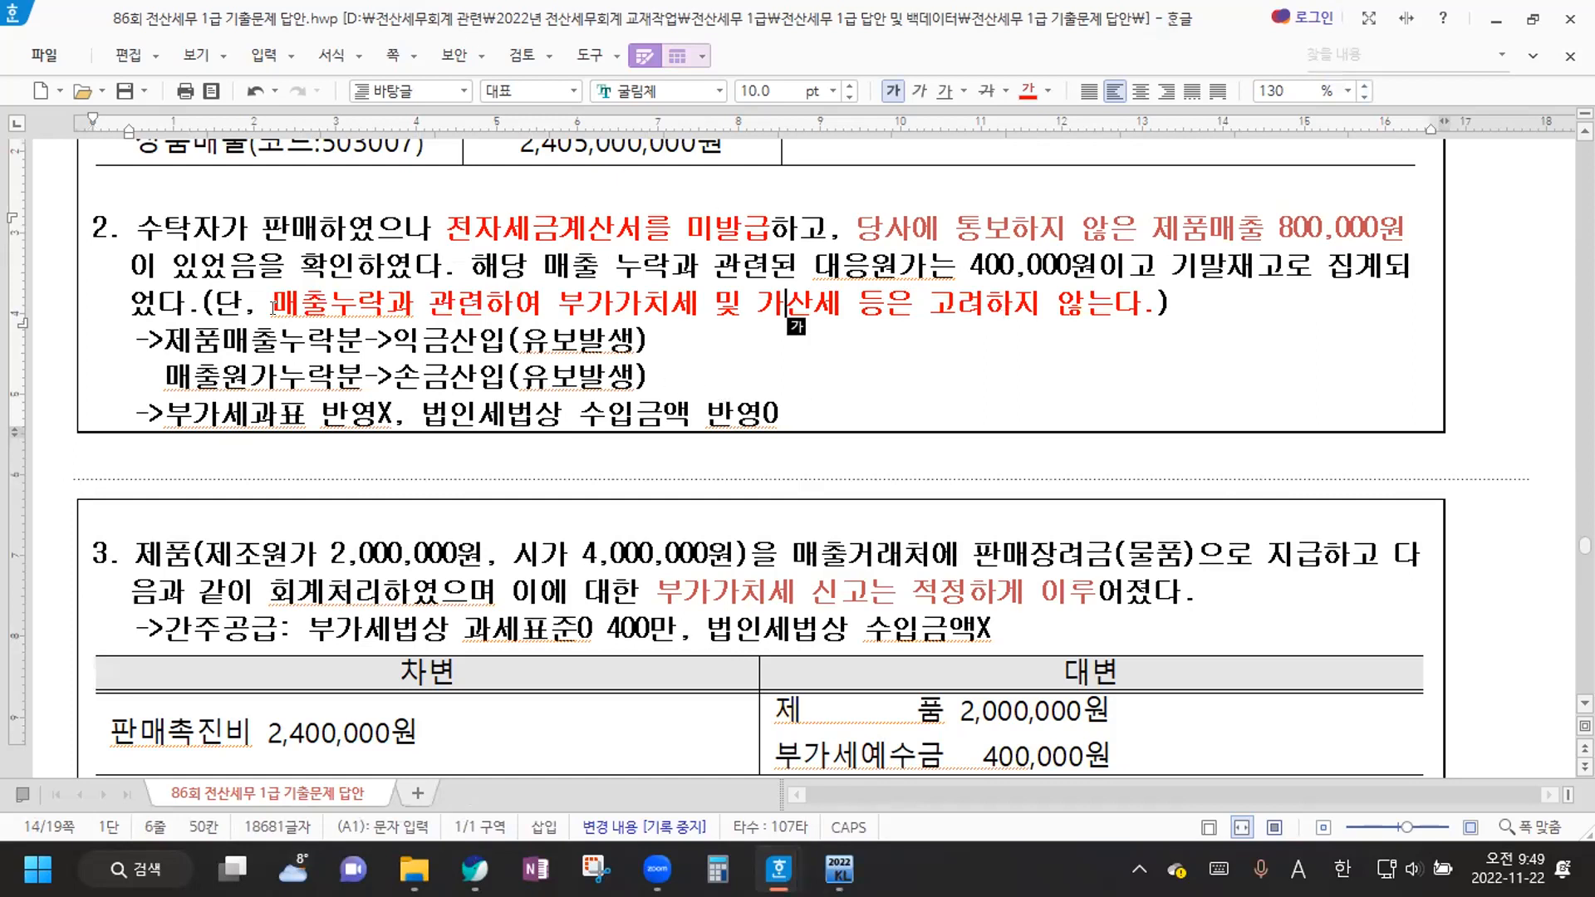
pyautogui.moveTo(246, 295); pyautogui.dragTo(1039, 309)
pyautogui.scroll(-8, 719, 330)
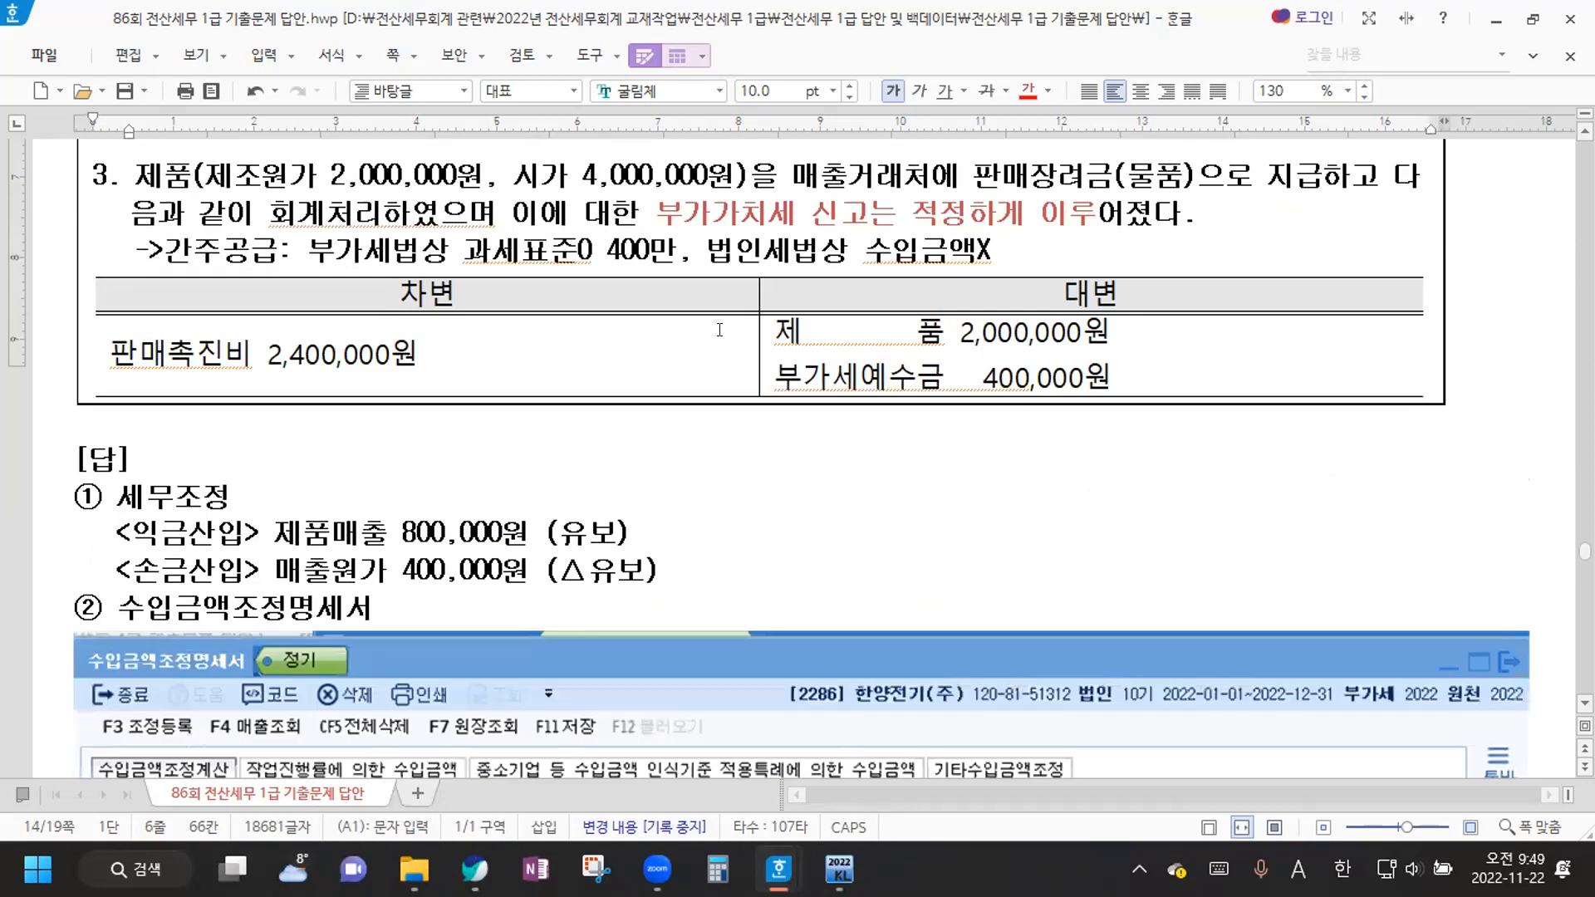
pyautogui.scroll(-6, 720, 330)
pyautogui.scroll(-8, 721, 332)
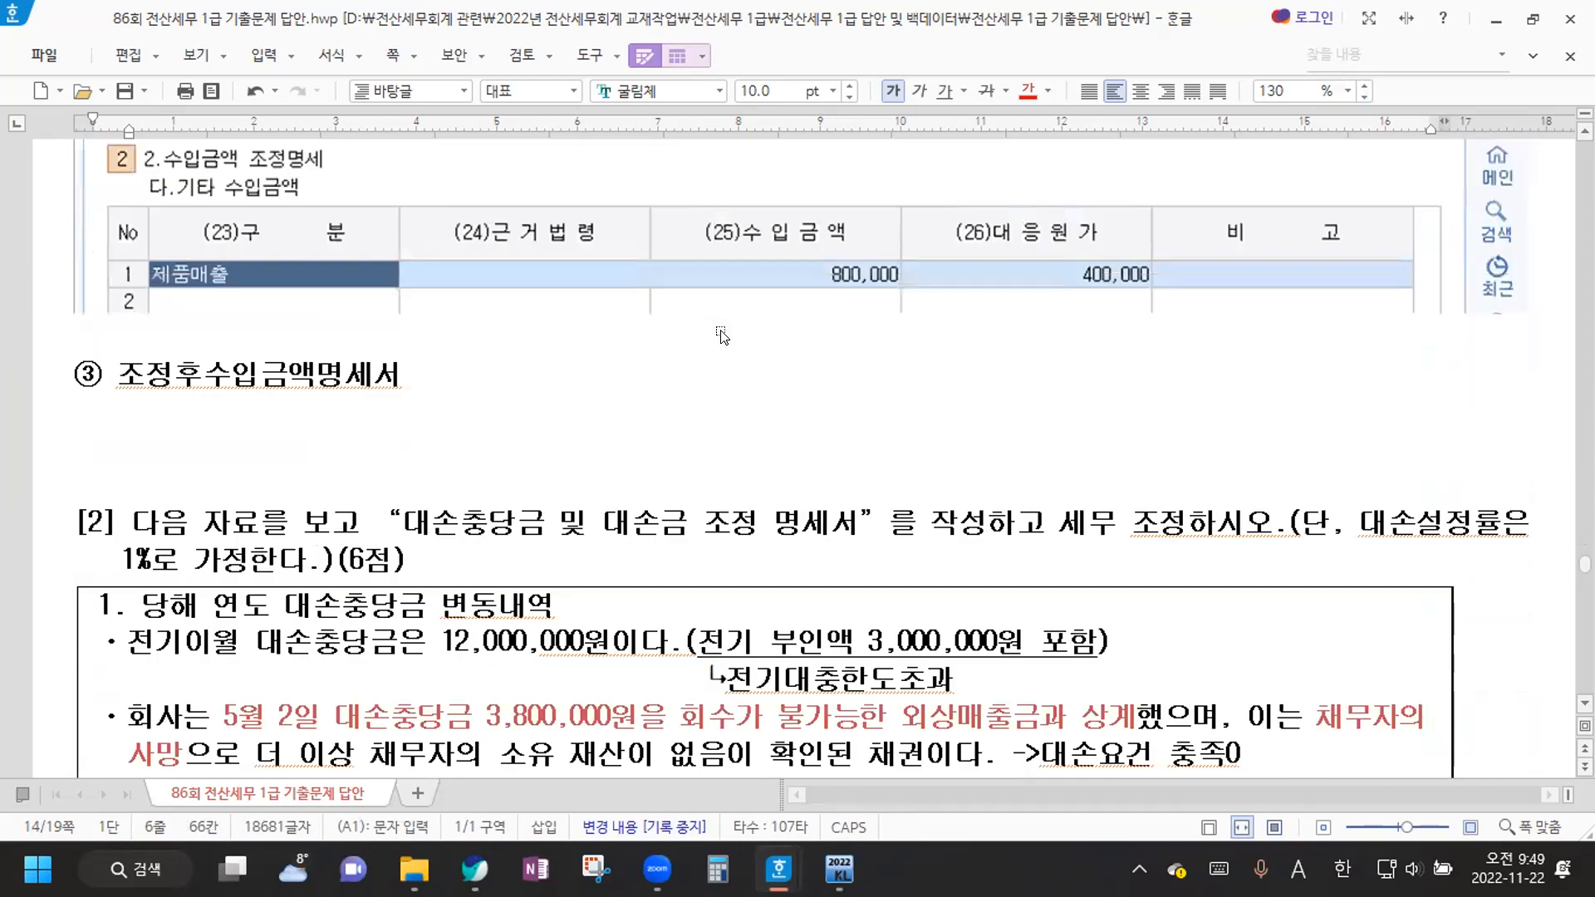
pyautogui.scroll(2, 420, 267)
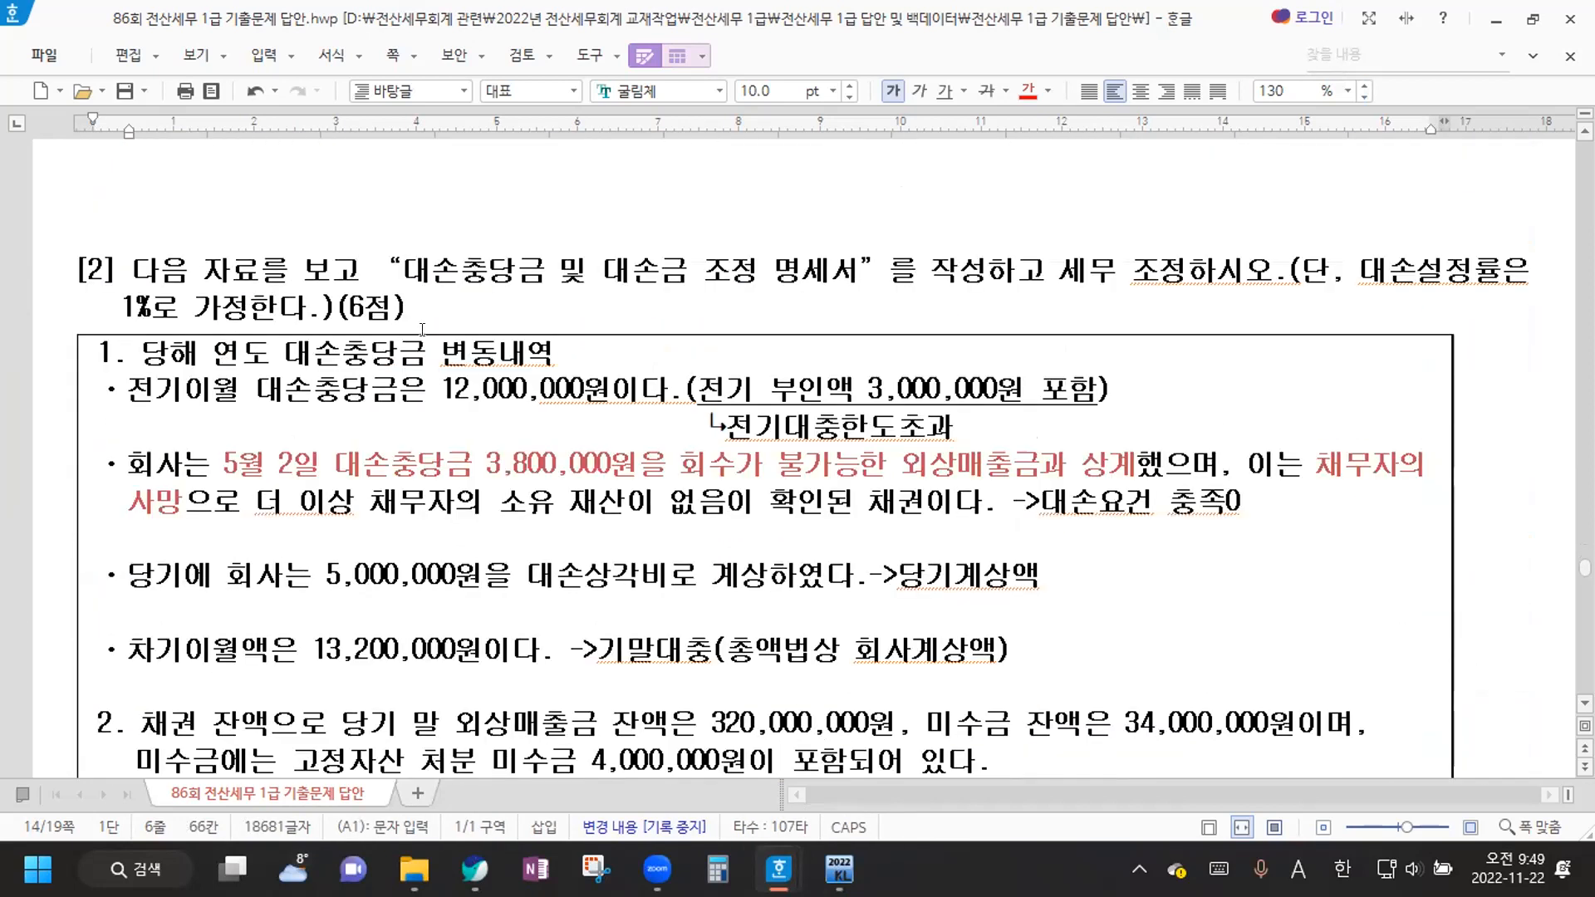
# Add a "-참고-" heading with an empty line after it beneath the text of question [2]
pyautogui.click(432, 316)
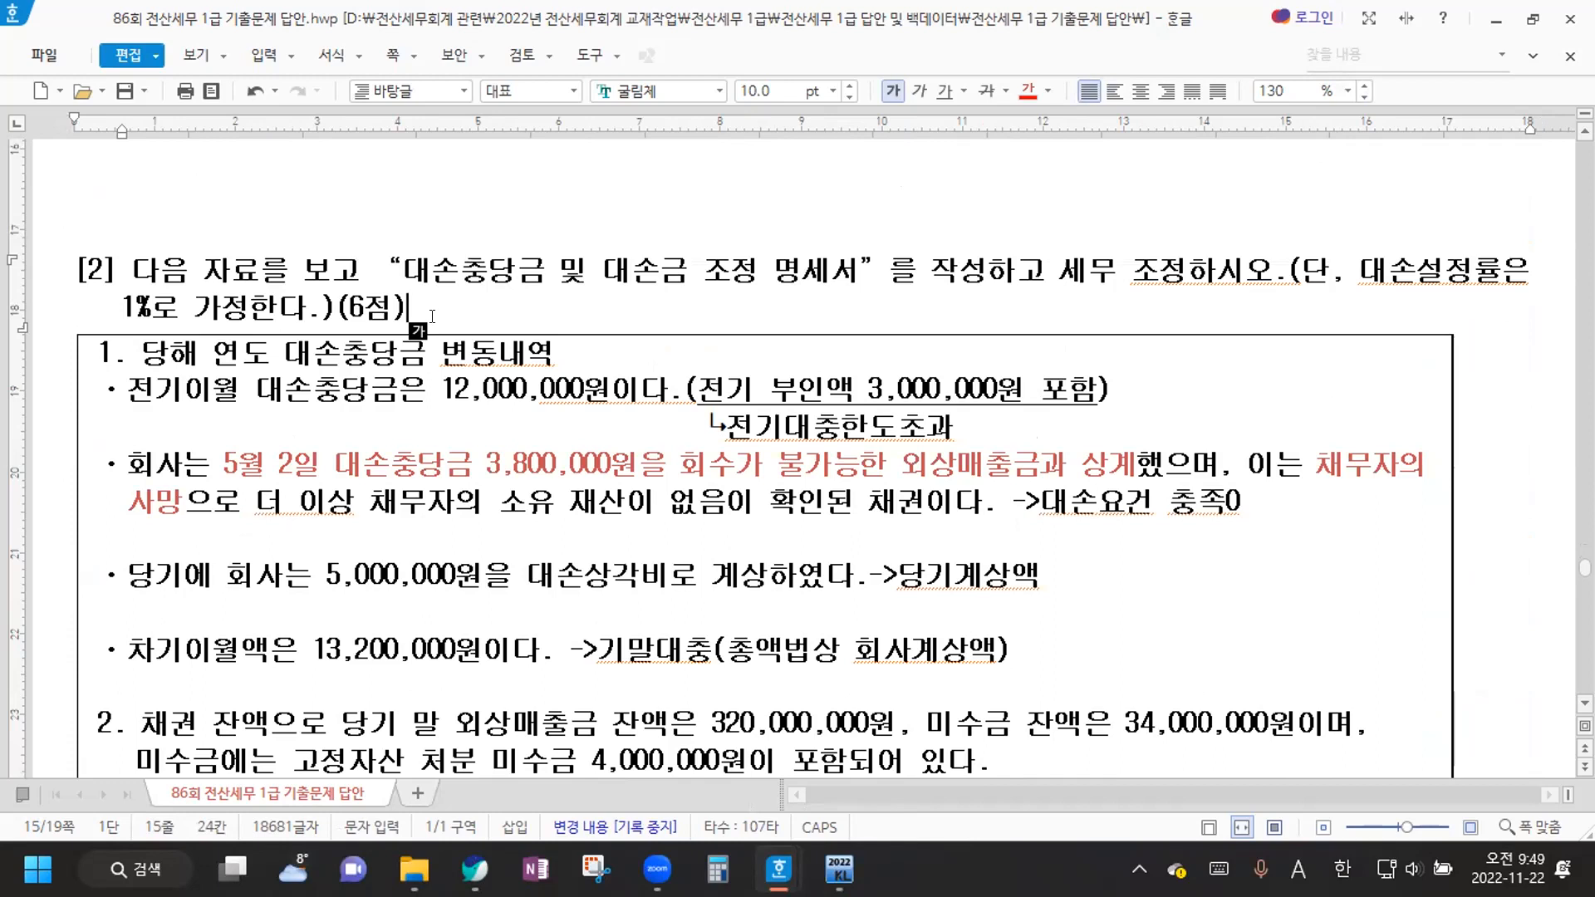
pyautogui.scroll(-3, 460, 309)
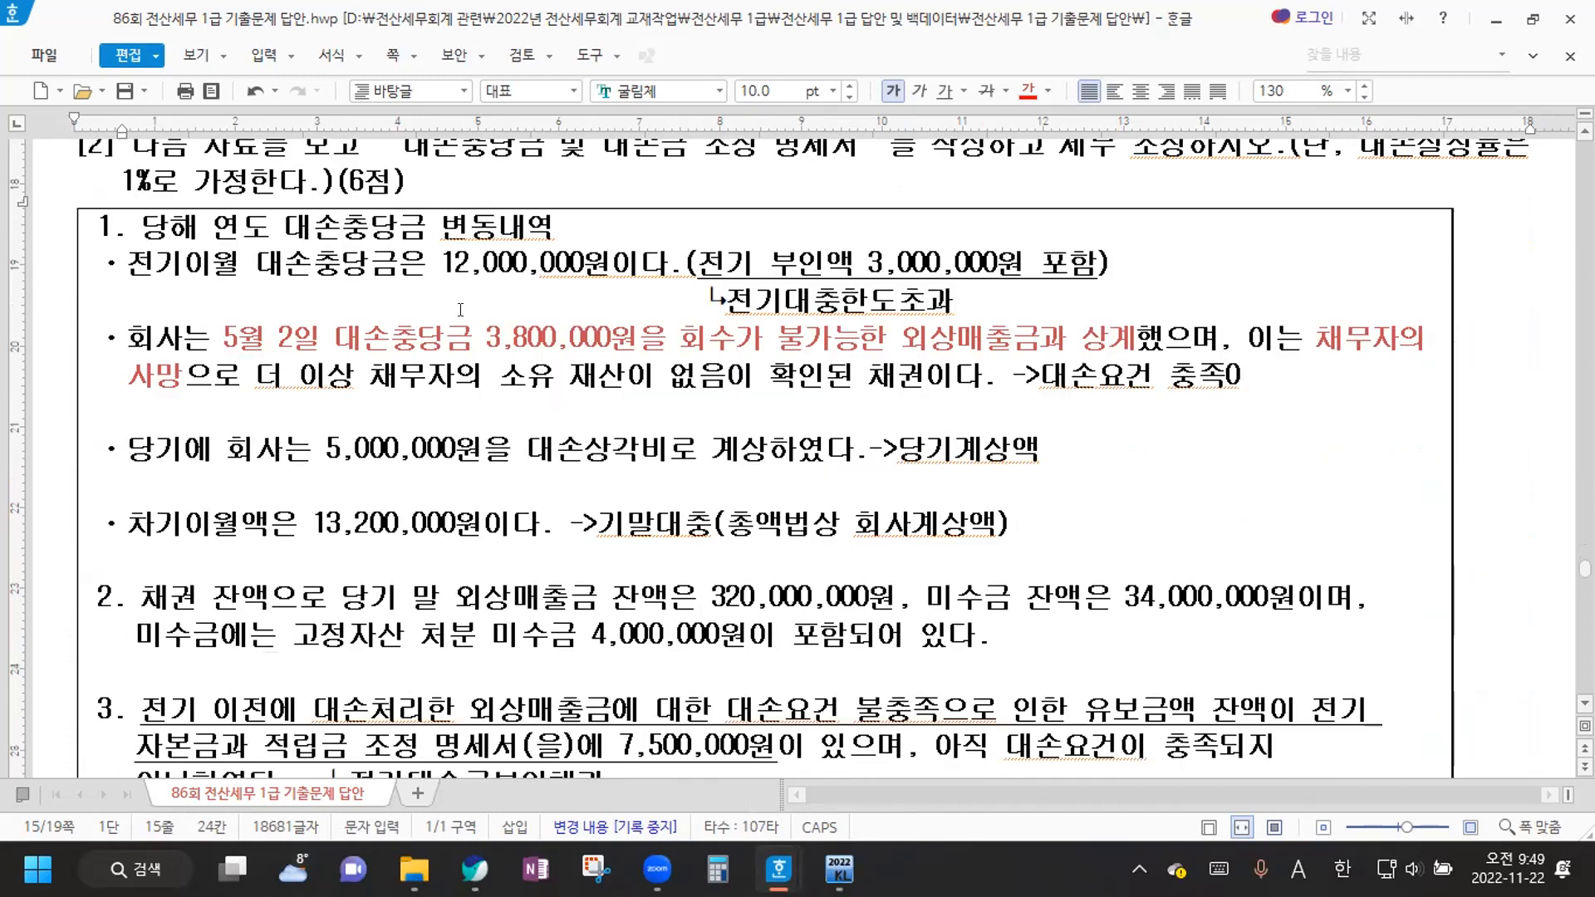
pyautogui.press('Return')
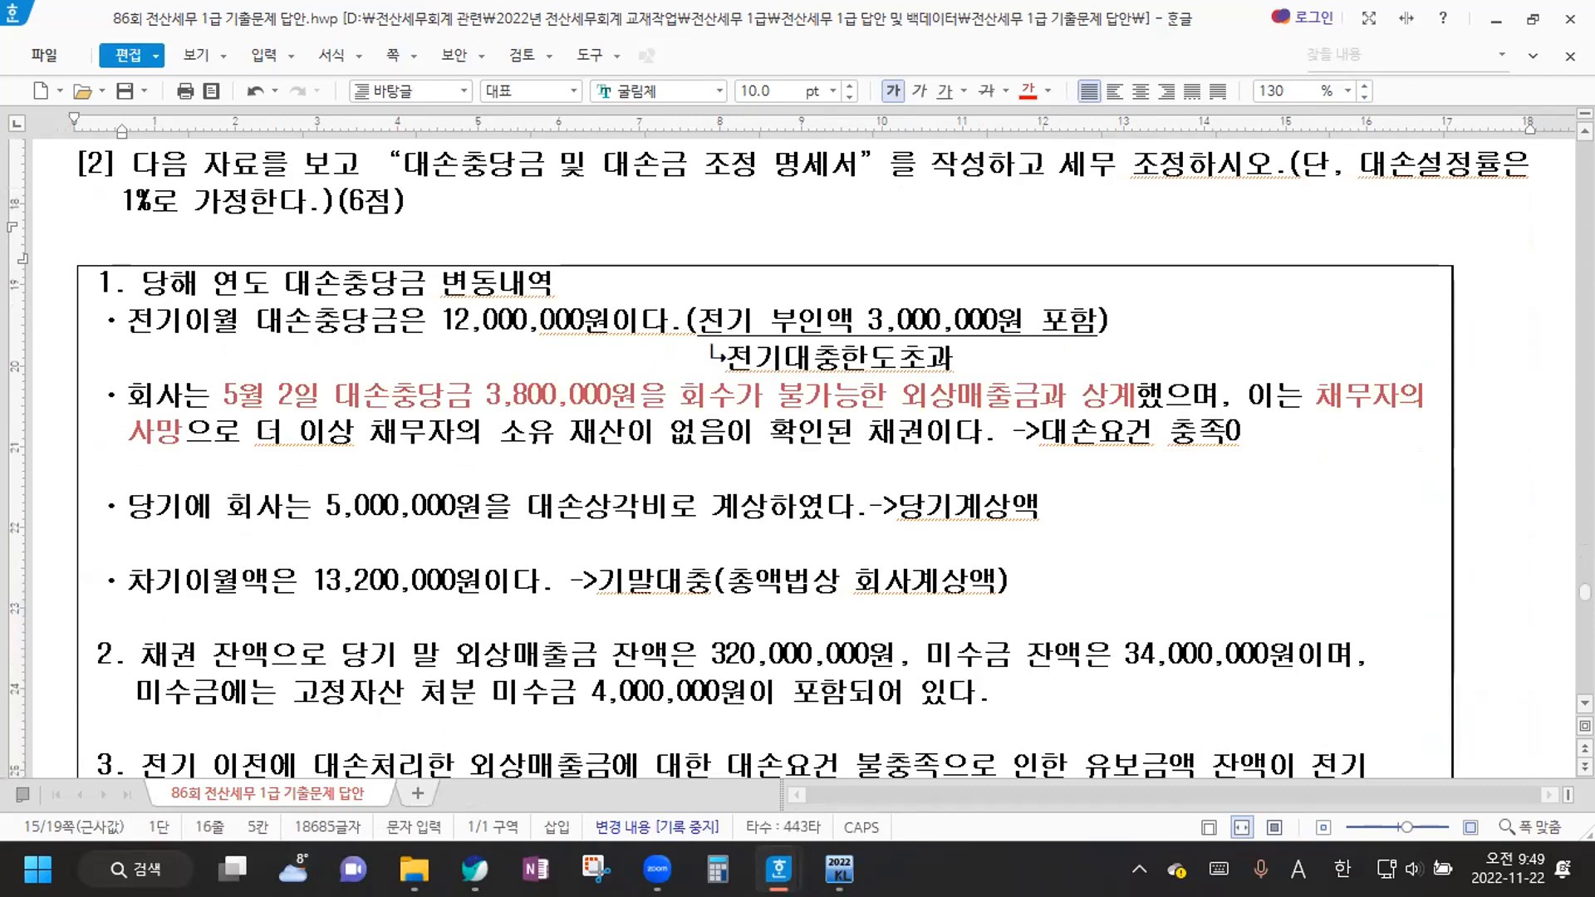
pyautogui.write('-참고')
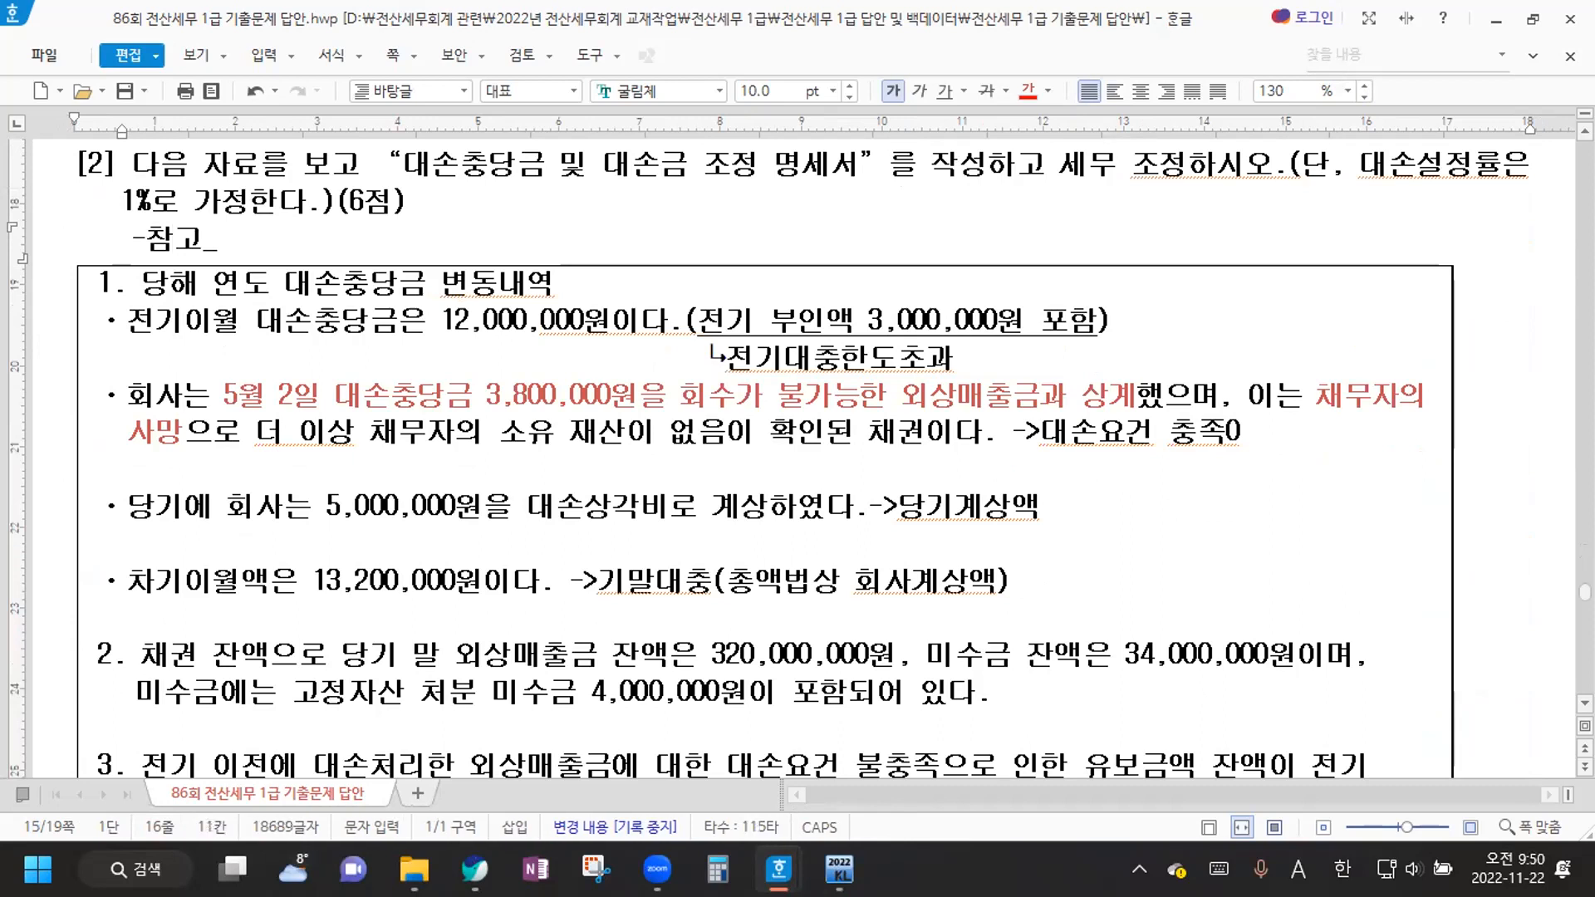
pyautogui.write(' -')
pyautogui.press('Return')
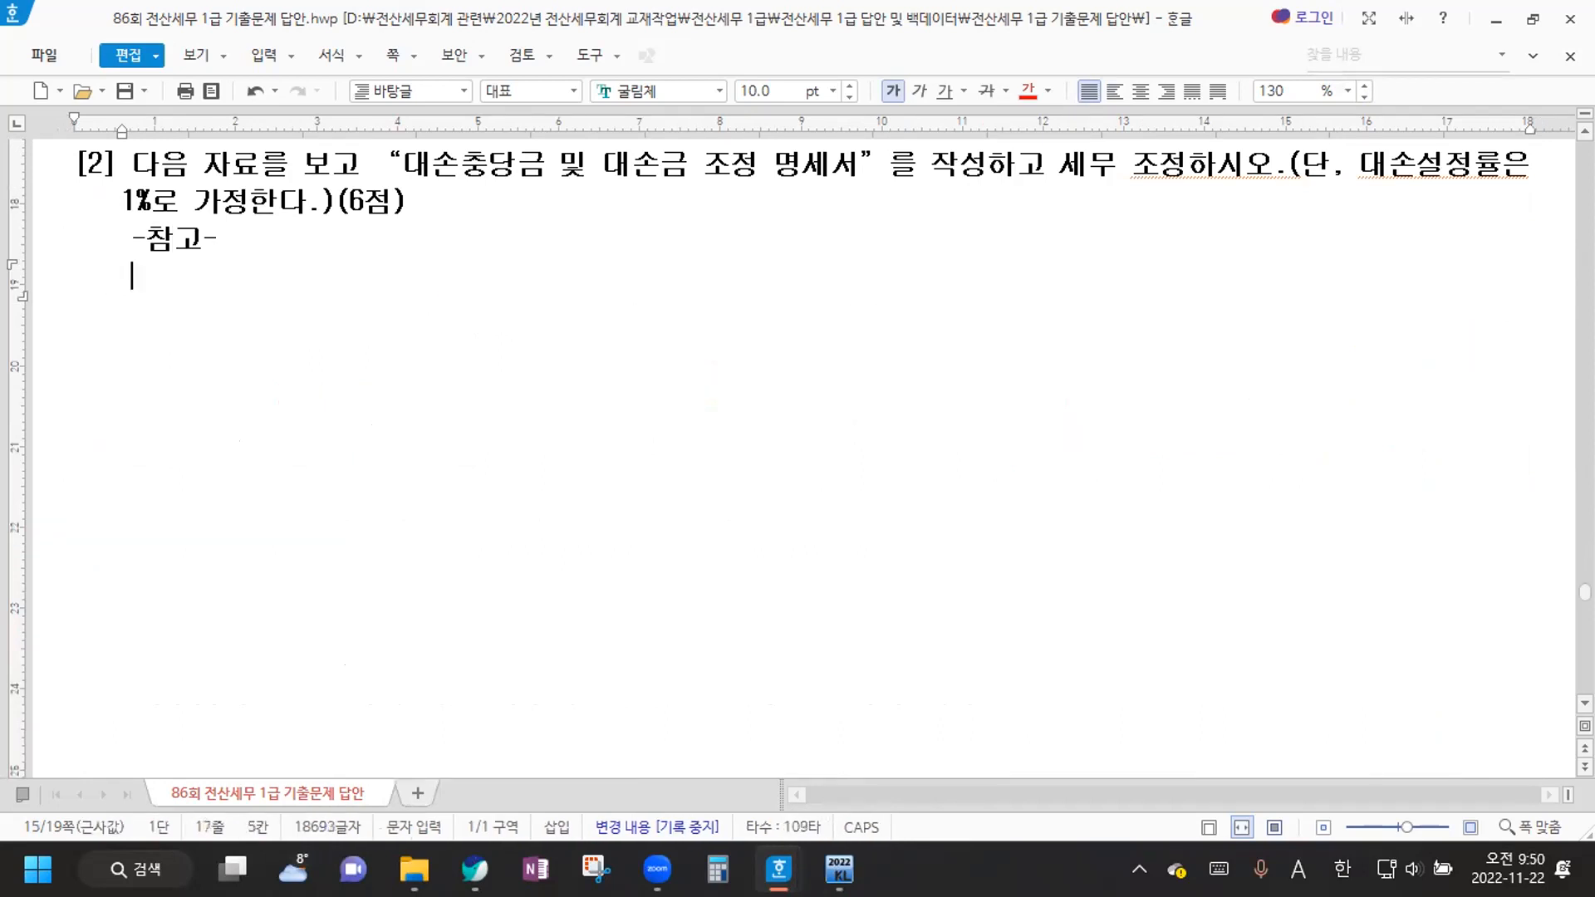
# Write the line "대손설정률" beneath the "-참고-" heading and start a new line below it
pyautogui.write('대손')
pyautogui.press('BackSpace')
pyautogui.press('BackSpace')
pyautogui.write('대손설정')
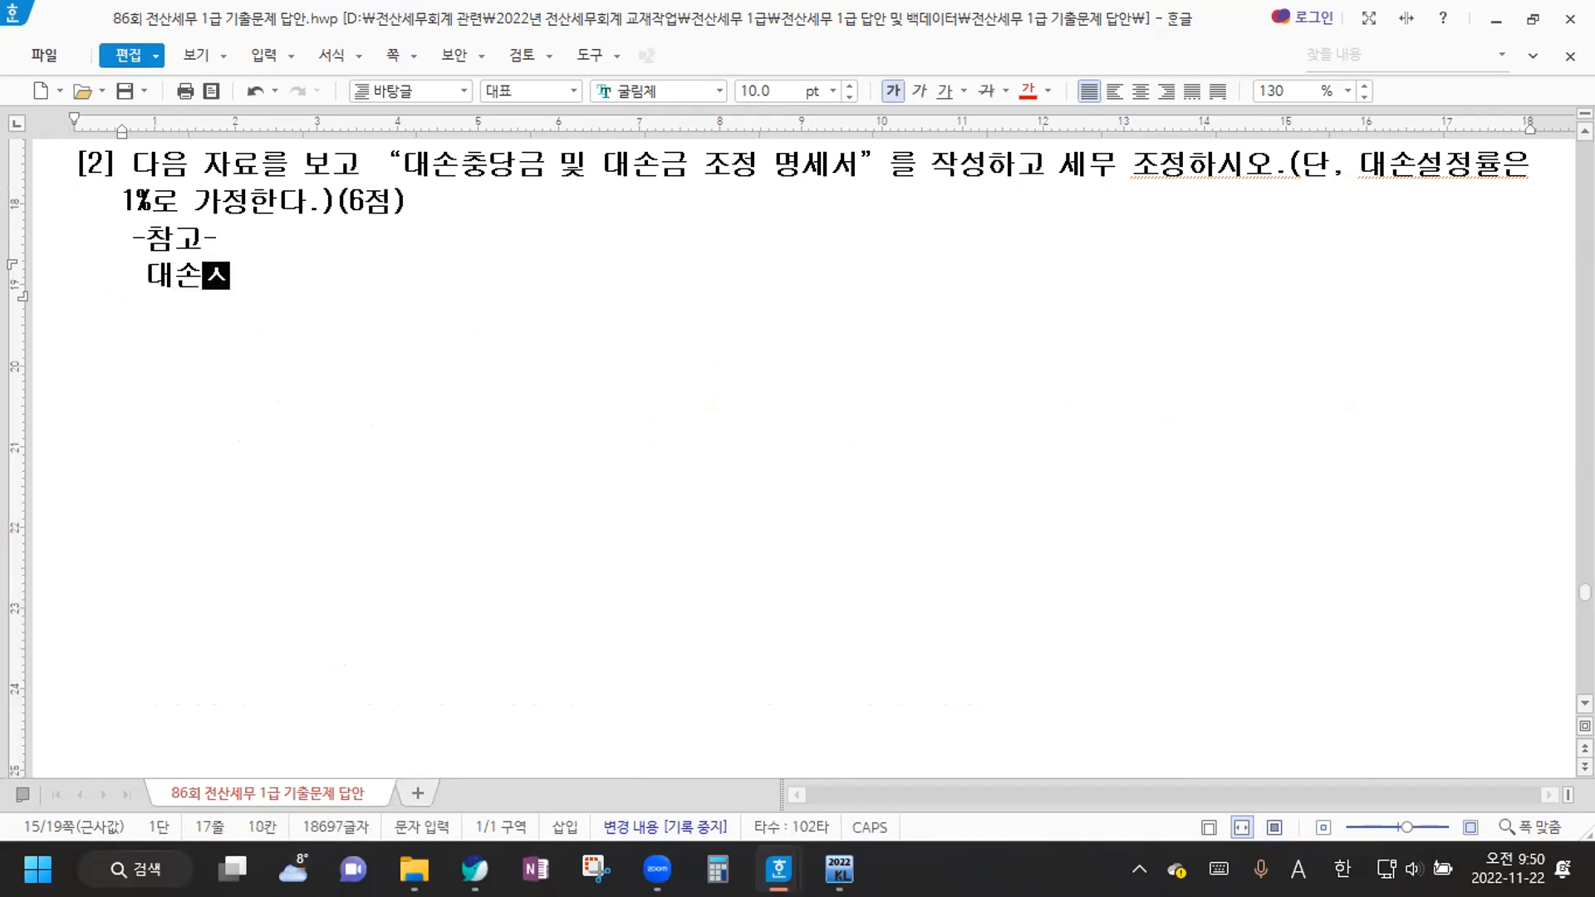
pyautogui.write('률')
pyautogui.press('Return')
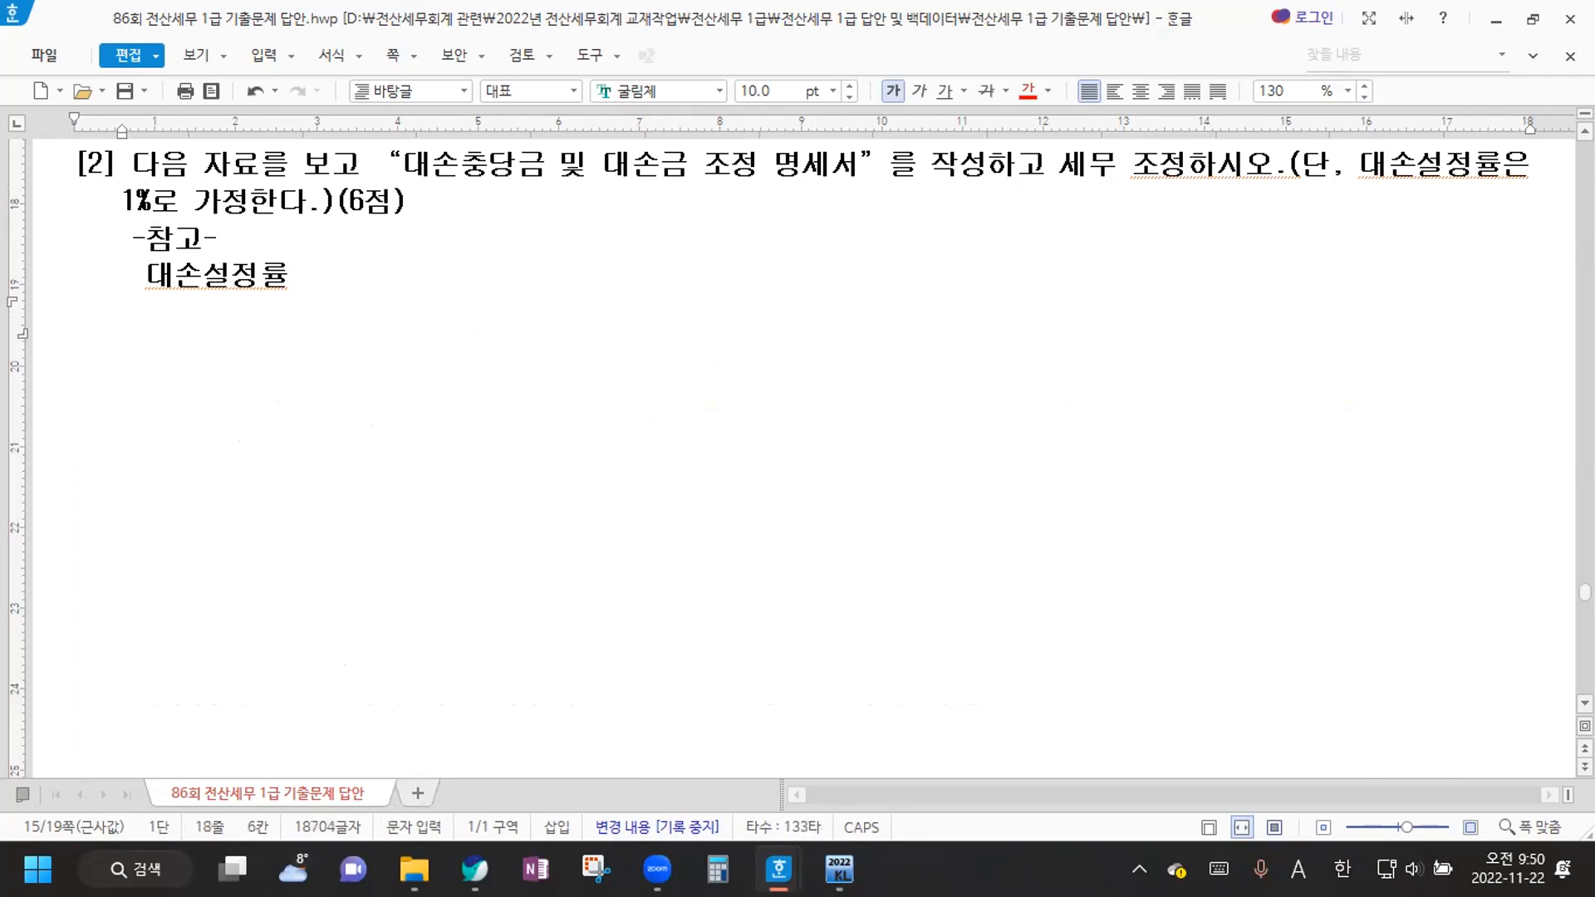
# Add the line "MAX 1)기본률 1%" under 대손설정률, followed by a new line
pyautogui.write('MAX')
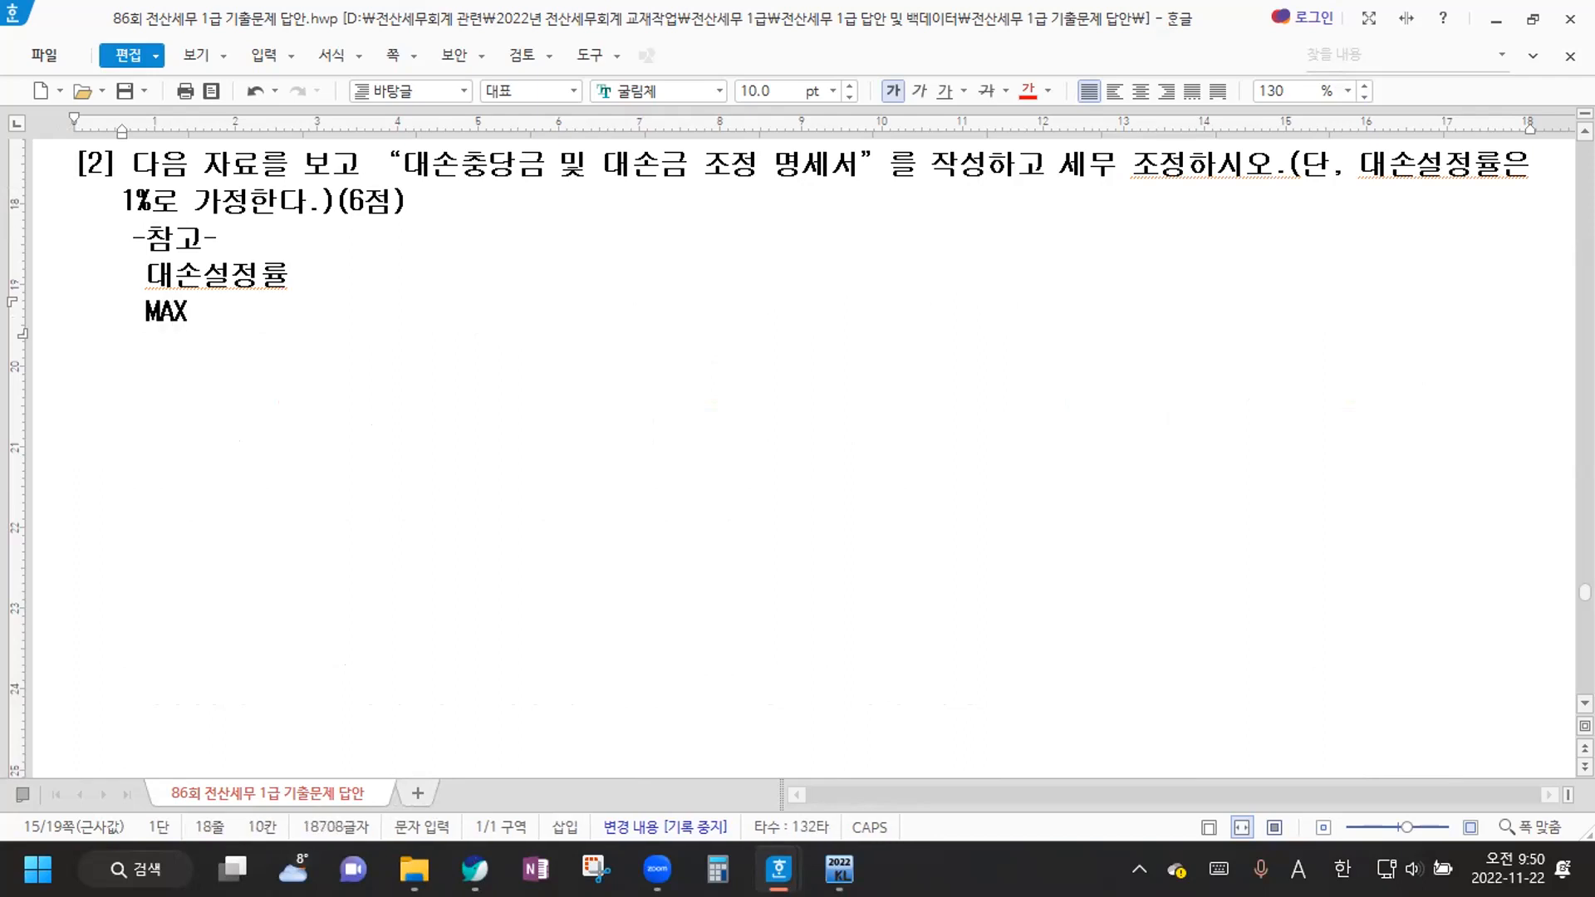
pyautogui.write(' 1)RL')
pyautogui.press('BackSpace')
pyautogui.press('BackSpace')
pyautogui.write('기본률 ')
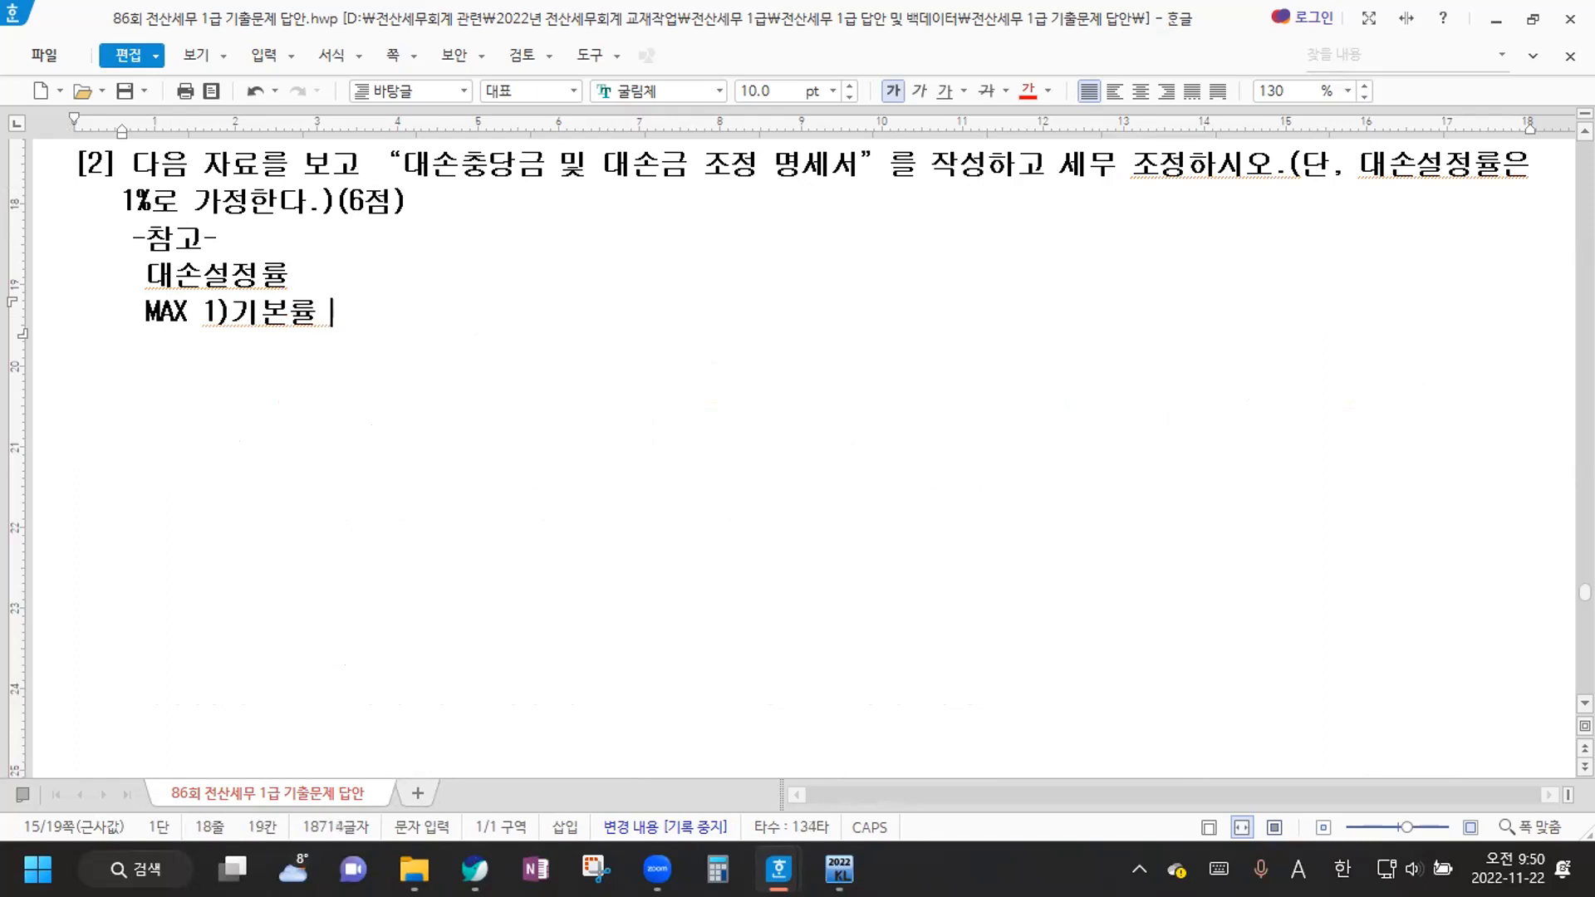
pyautogui.write('1%')
pyautogui.press('Return')
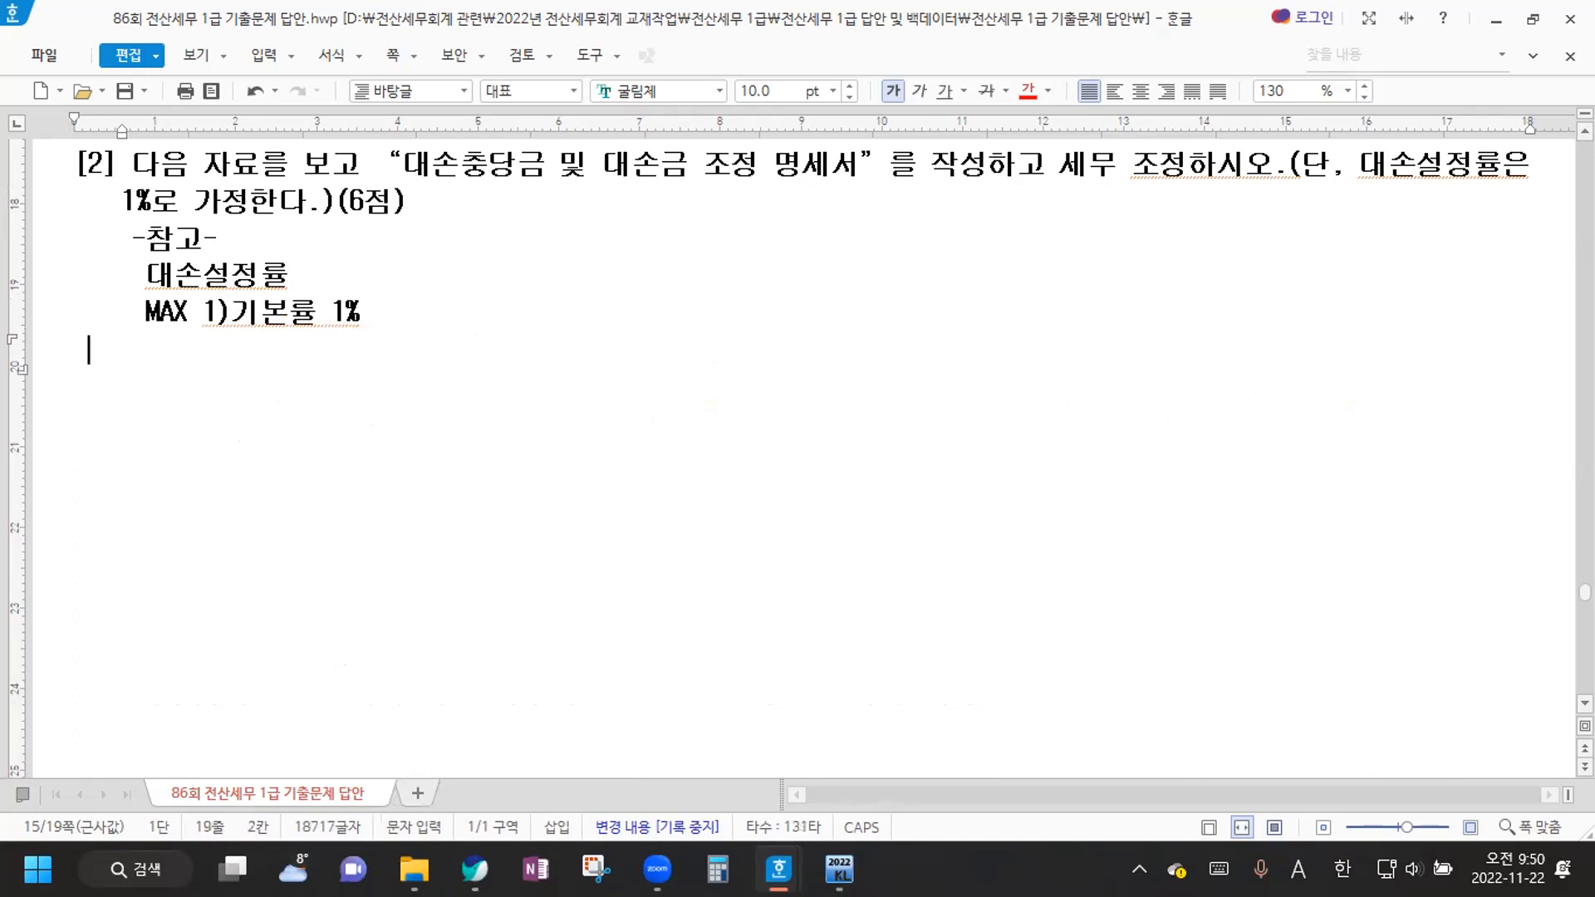
# Start the second MAX item, aligned under 1), with the text "2)대손실적률: 당기세법상대손금"
pyautogui.write('2')
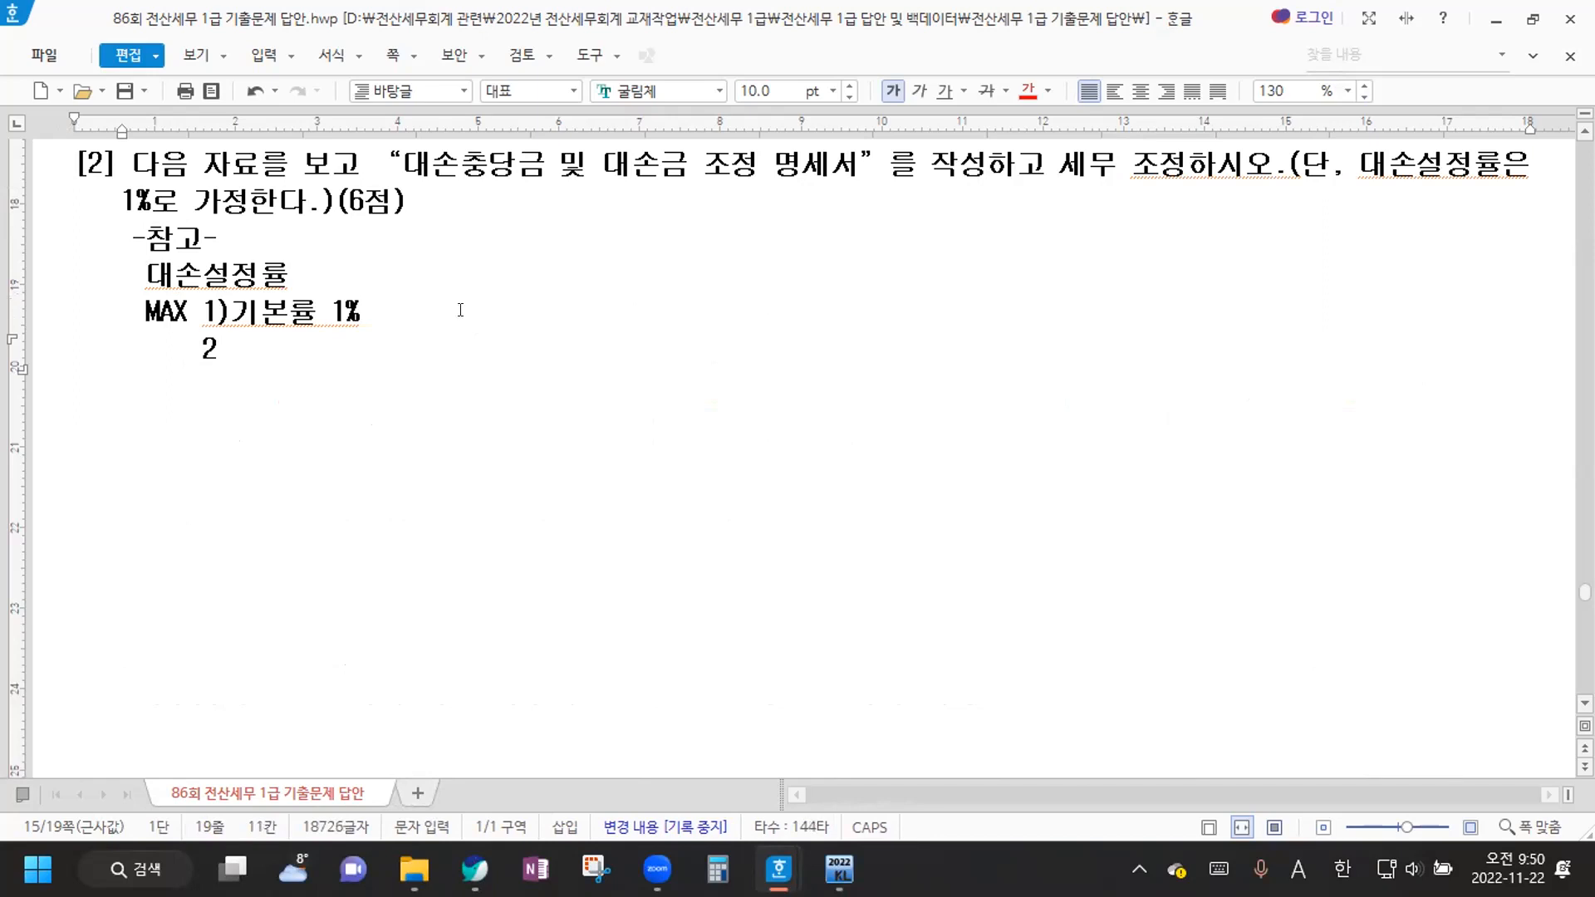
pyautogui.write(')대손실적')
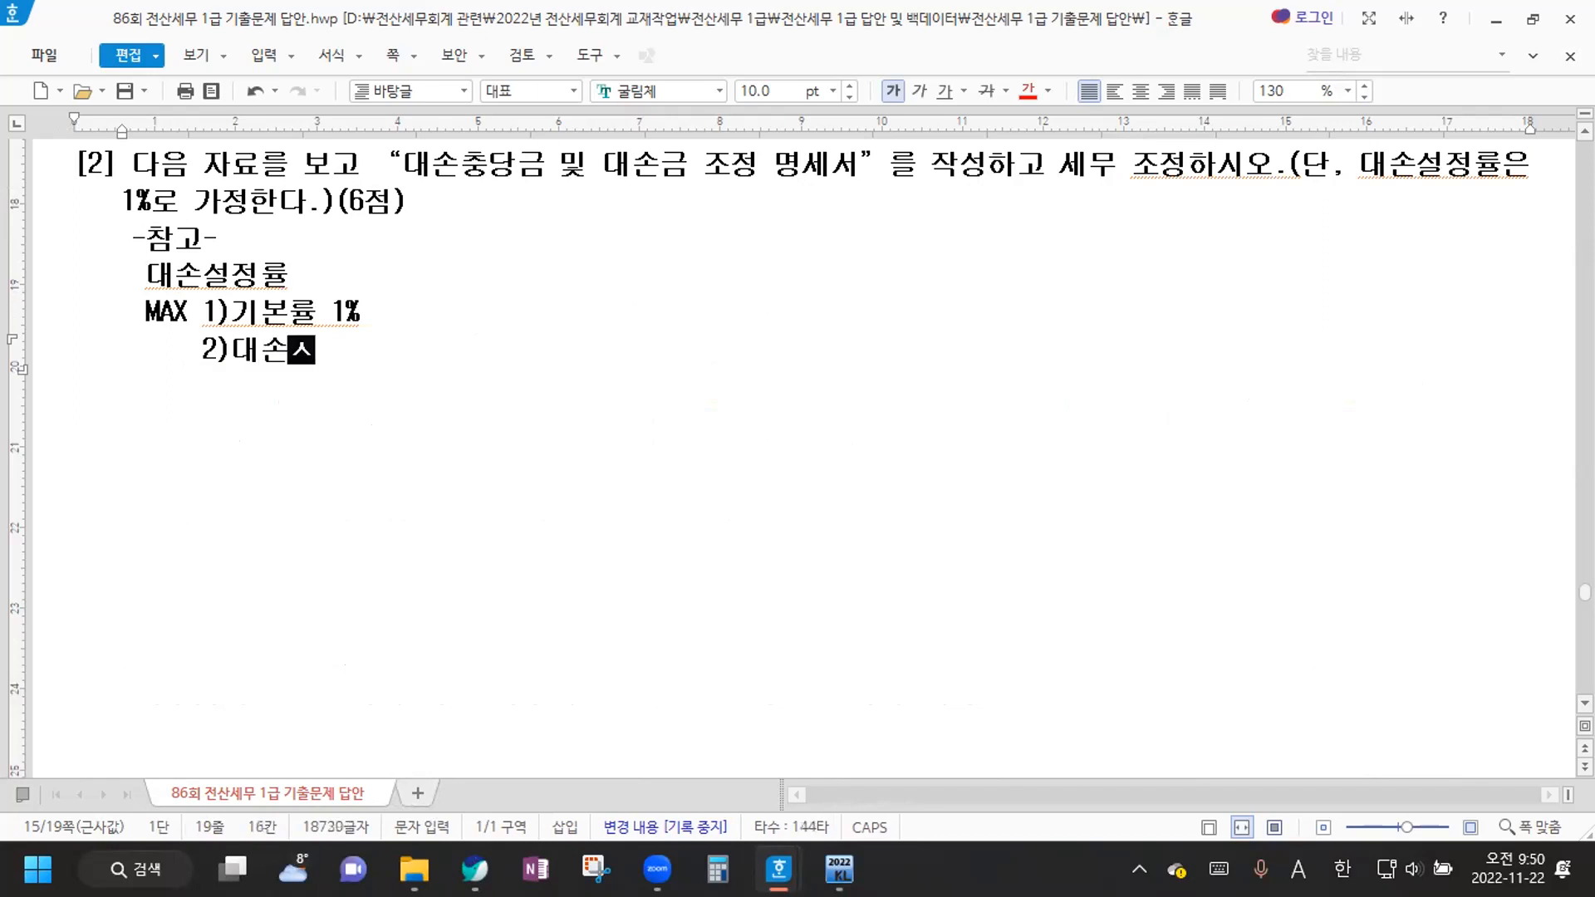
pyautogui.write('률: 당기')
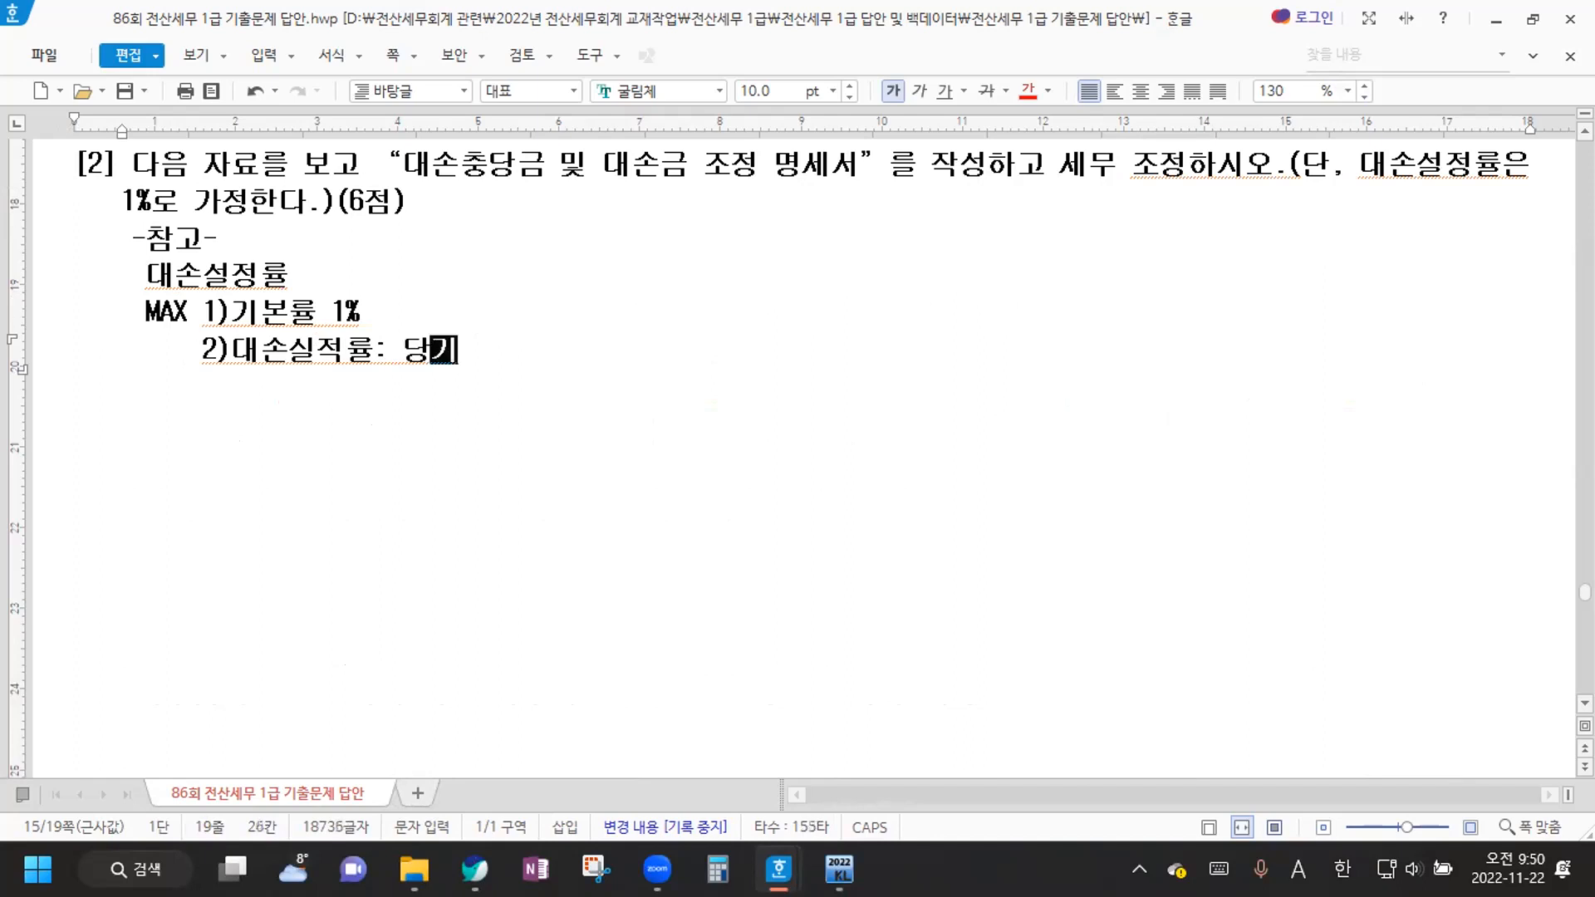
pyautogui.write('세ㅂ')
pyautogui.write('법상대손금')
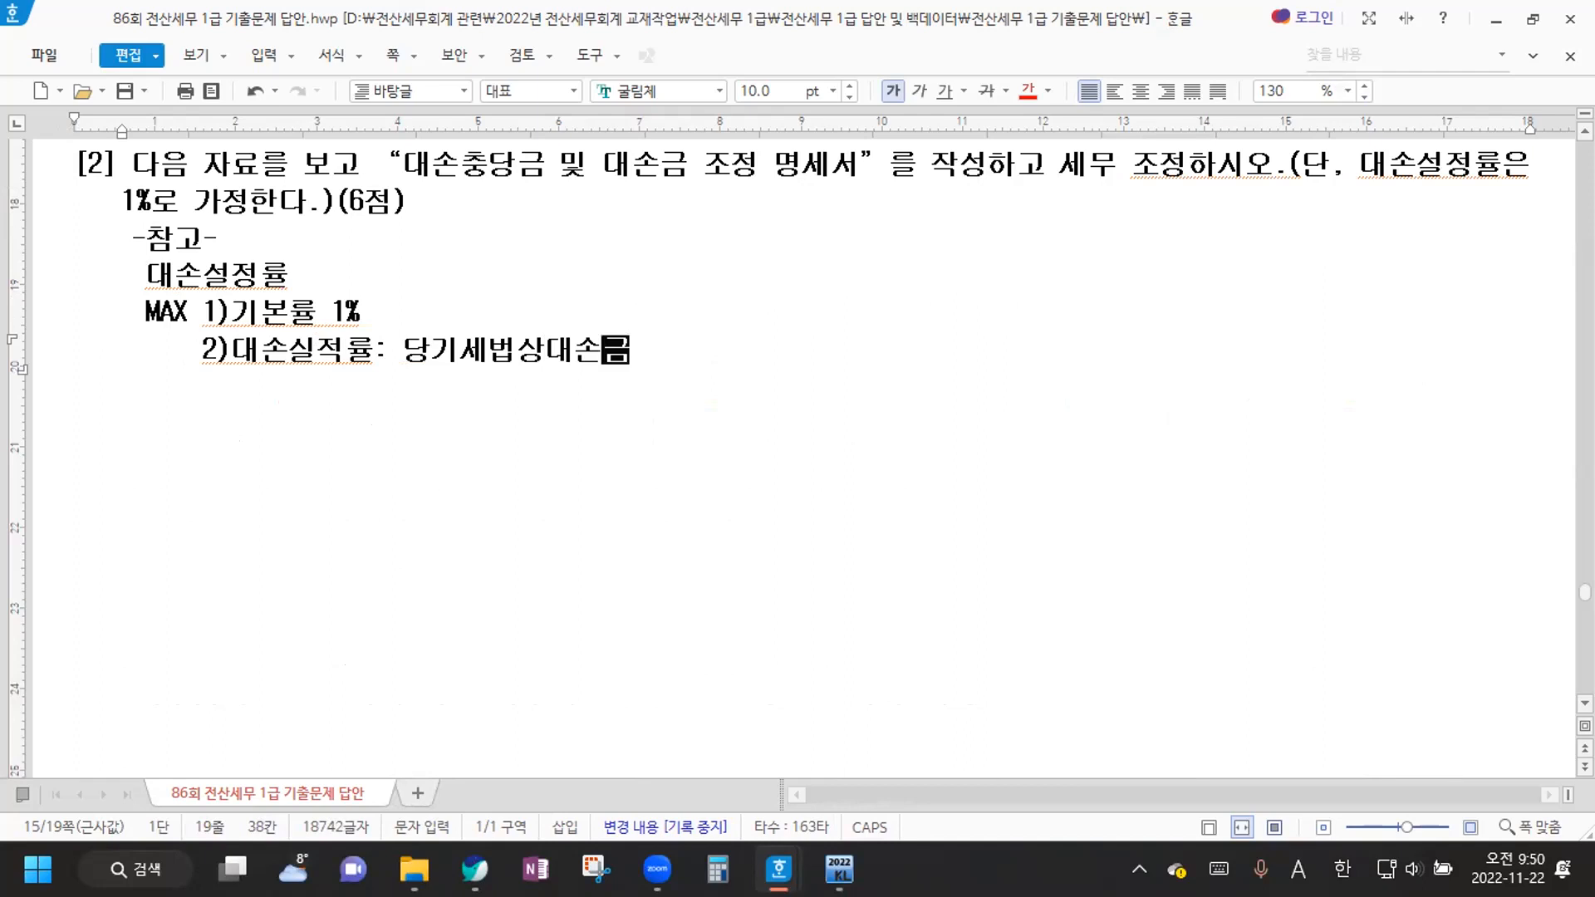
# Complete the 대손실적률 formula with "/전기세법상채권잔액", add a new line, and underline 전기세법상채권잔액
pyautogui.write('/ 전기')
pyautogui.press('BackSpace')
pyautogui.press('BackSpace')
pyautogui.press('BackSpace')
pyautogui.press('BackSpace')
pyautogui.write('전기세법사상채권잔액')
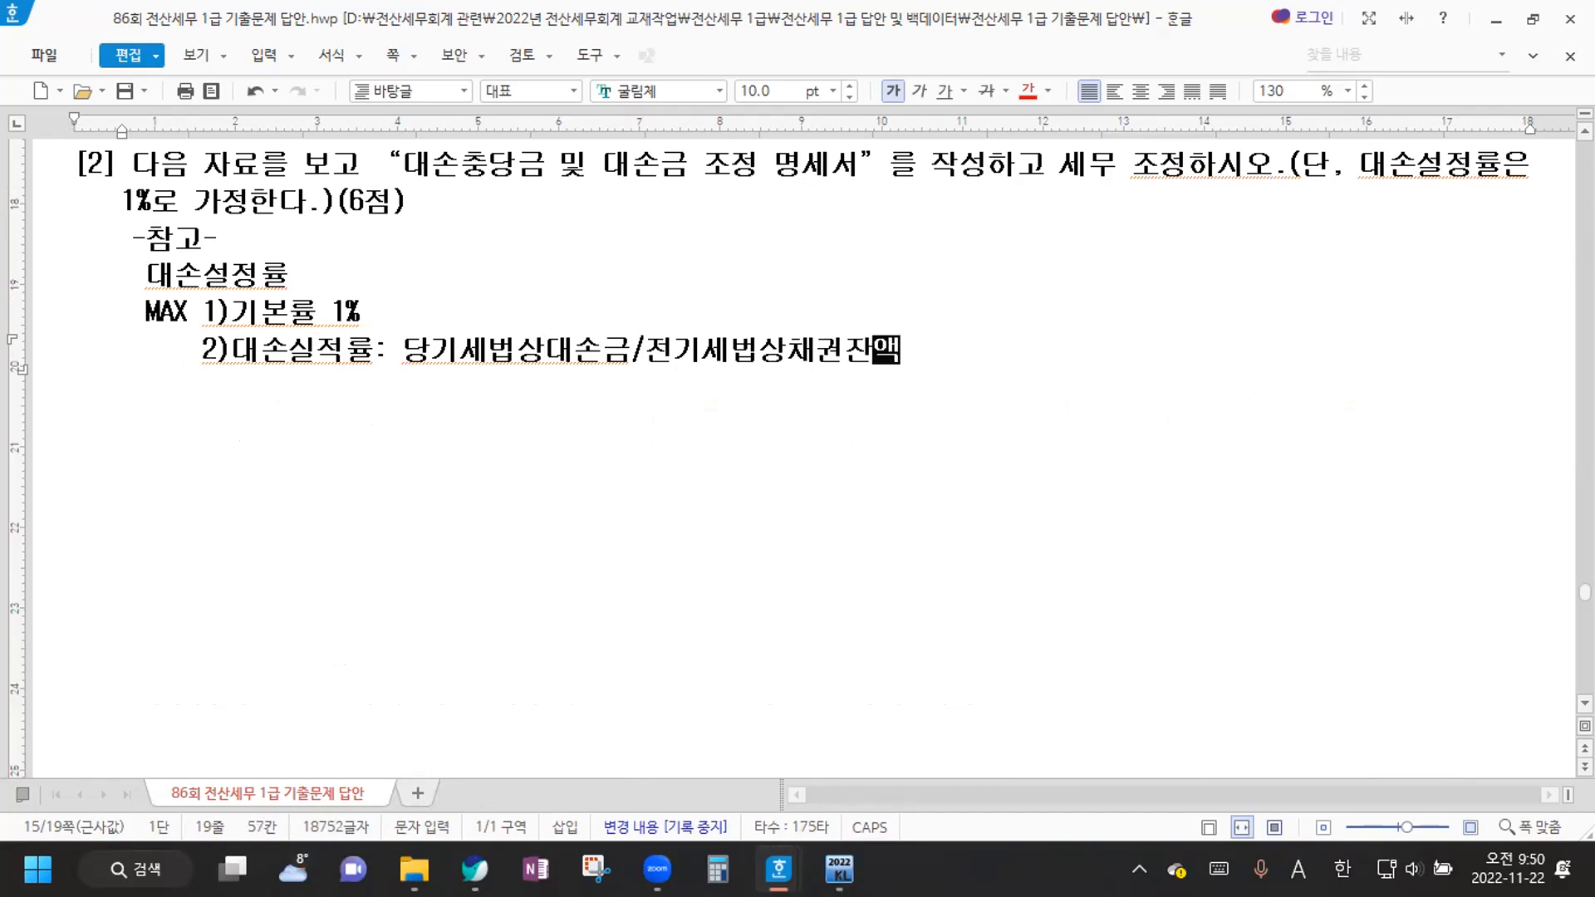
pyautogui.press('Return')
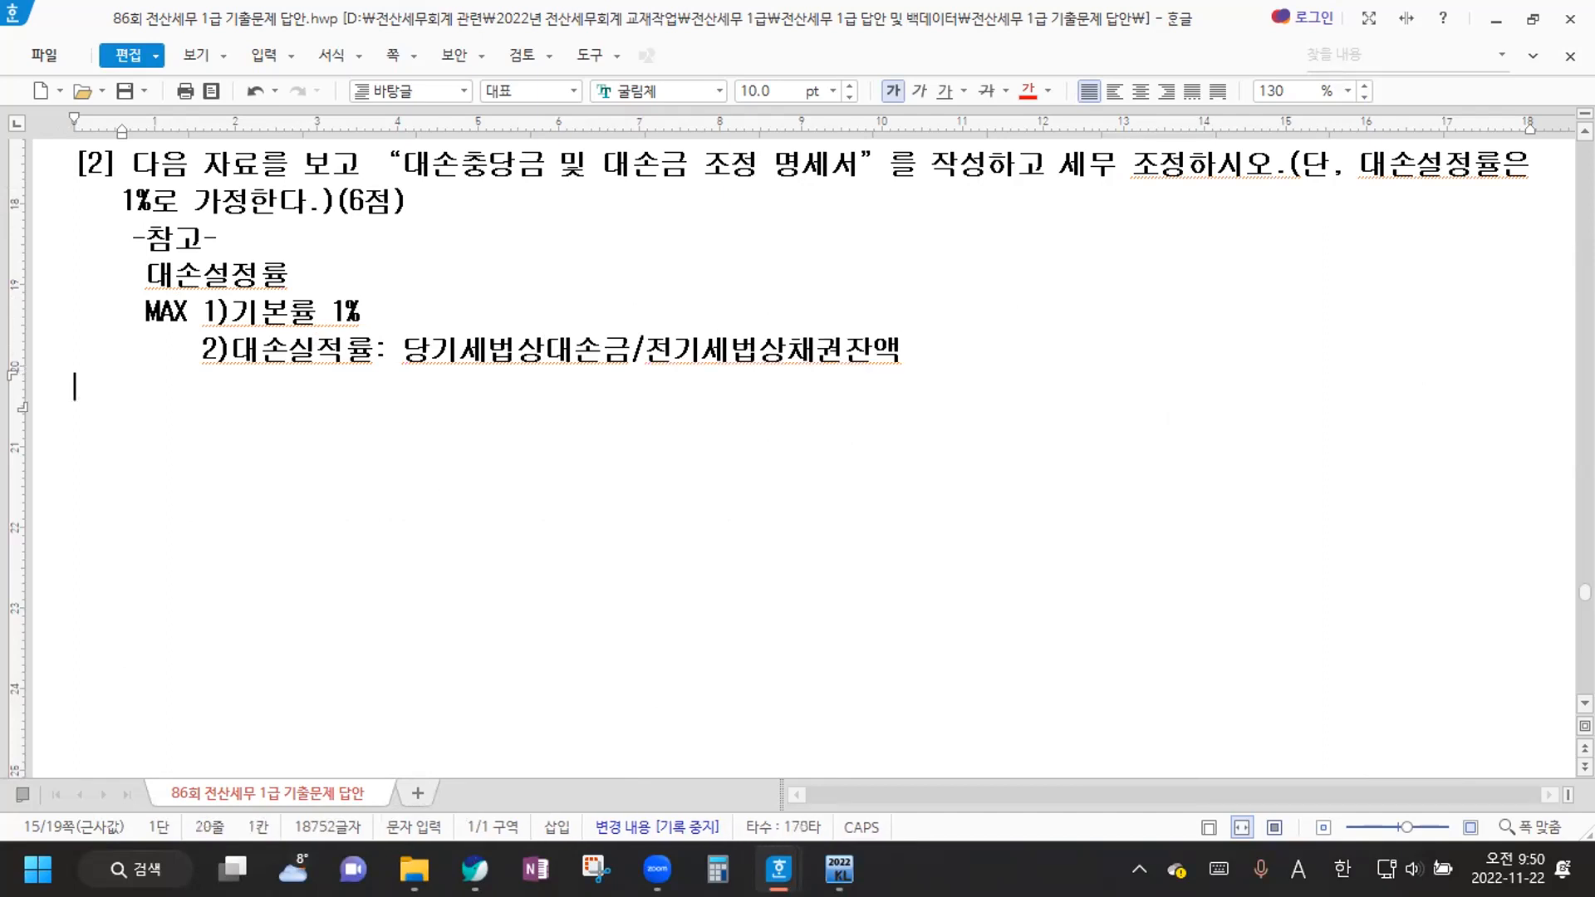
pyautogui.moveTo(646, 354); pyautogui.dragTo(958, 366)
pyautogui.click(938, 97)
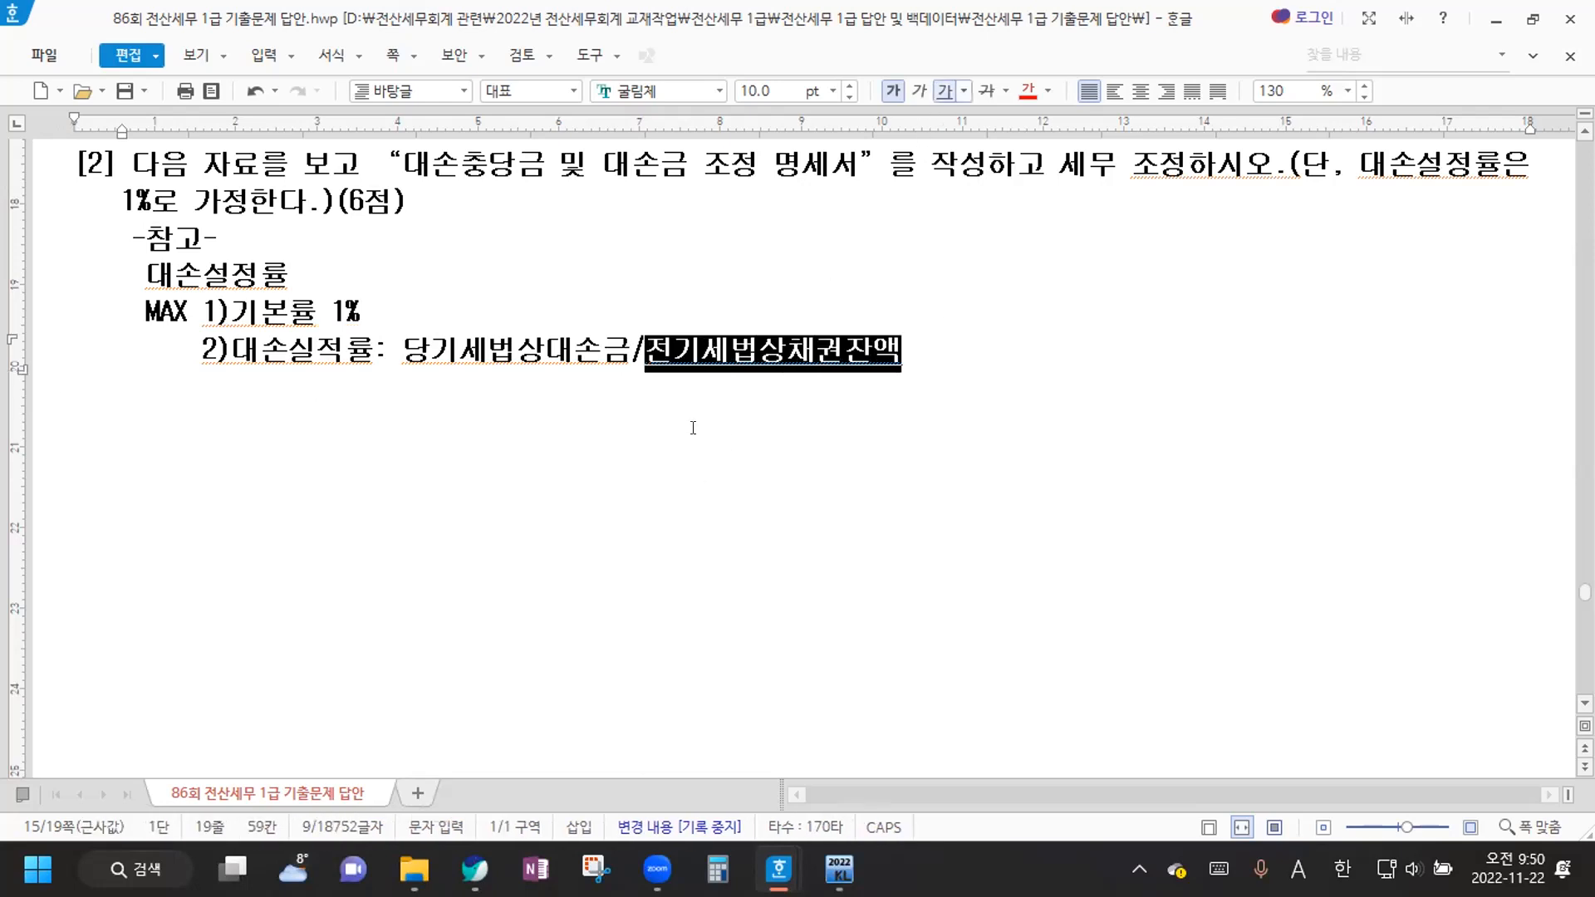
# Below the underlined term, insert the special character ↳ followed by "장부상채권잔액+대손금부인채권(전기, 당기)" and start a new line
pyautogui.press('Down')
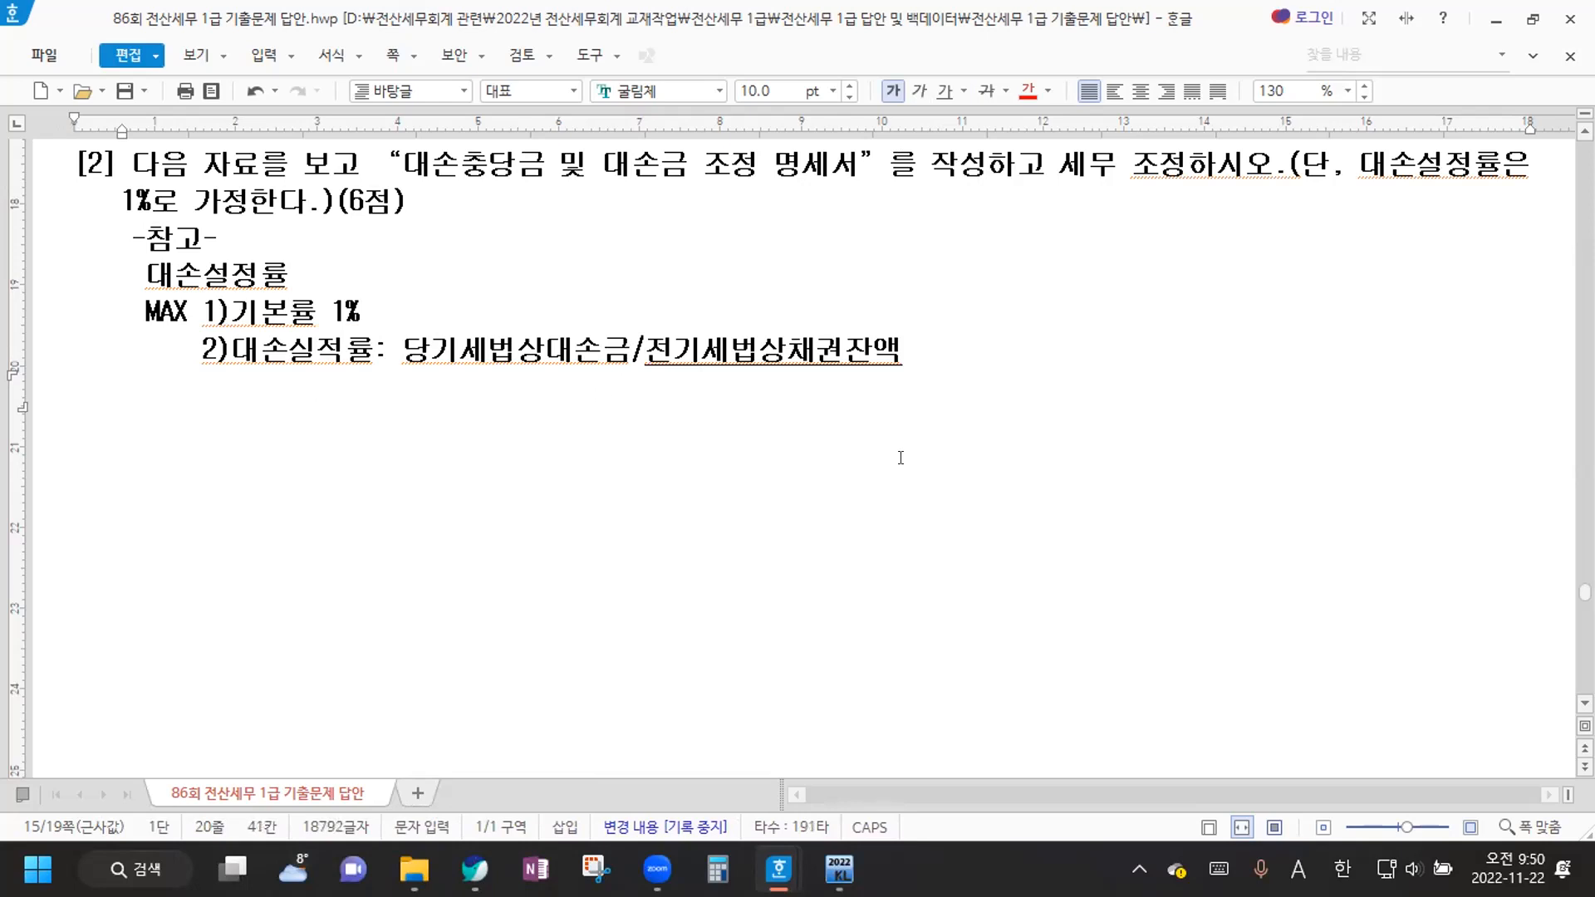
pyautogui.hotkey('ctrl', 'F10')
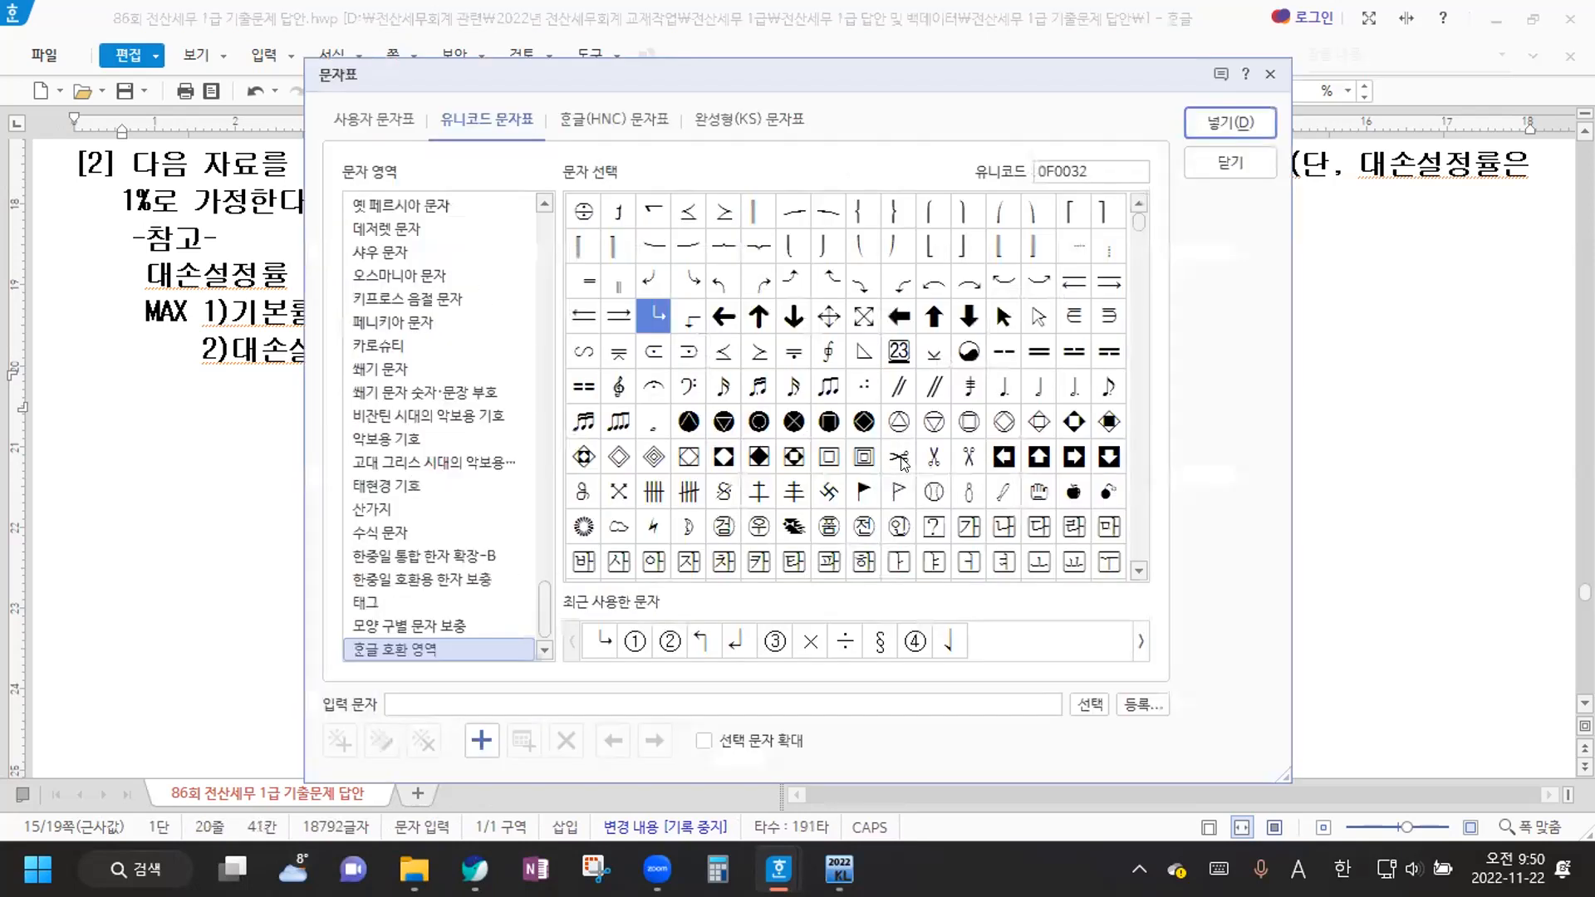
pyautogui.click(1235, 122)
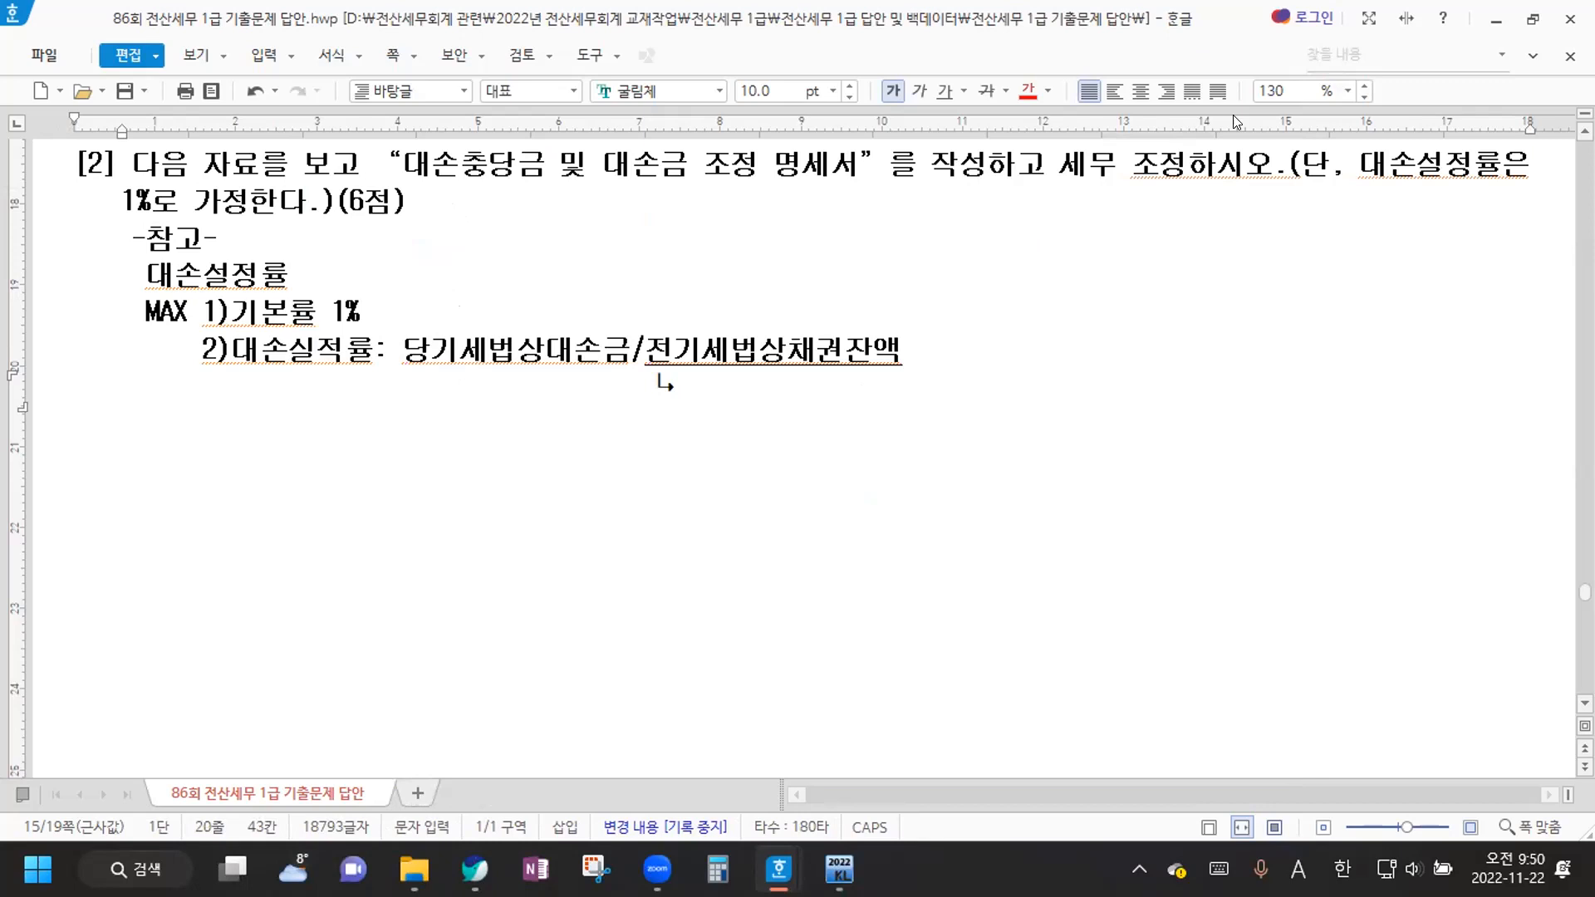
pyautogui.write('장부상')
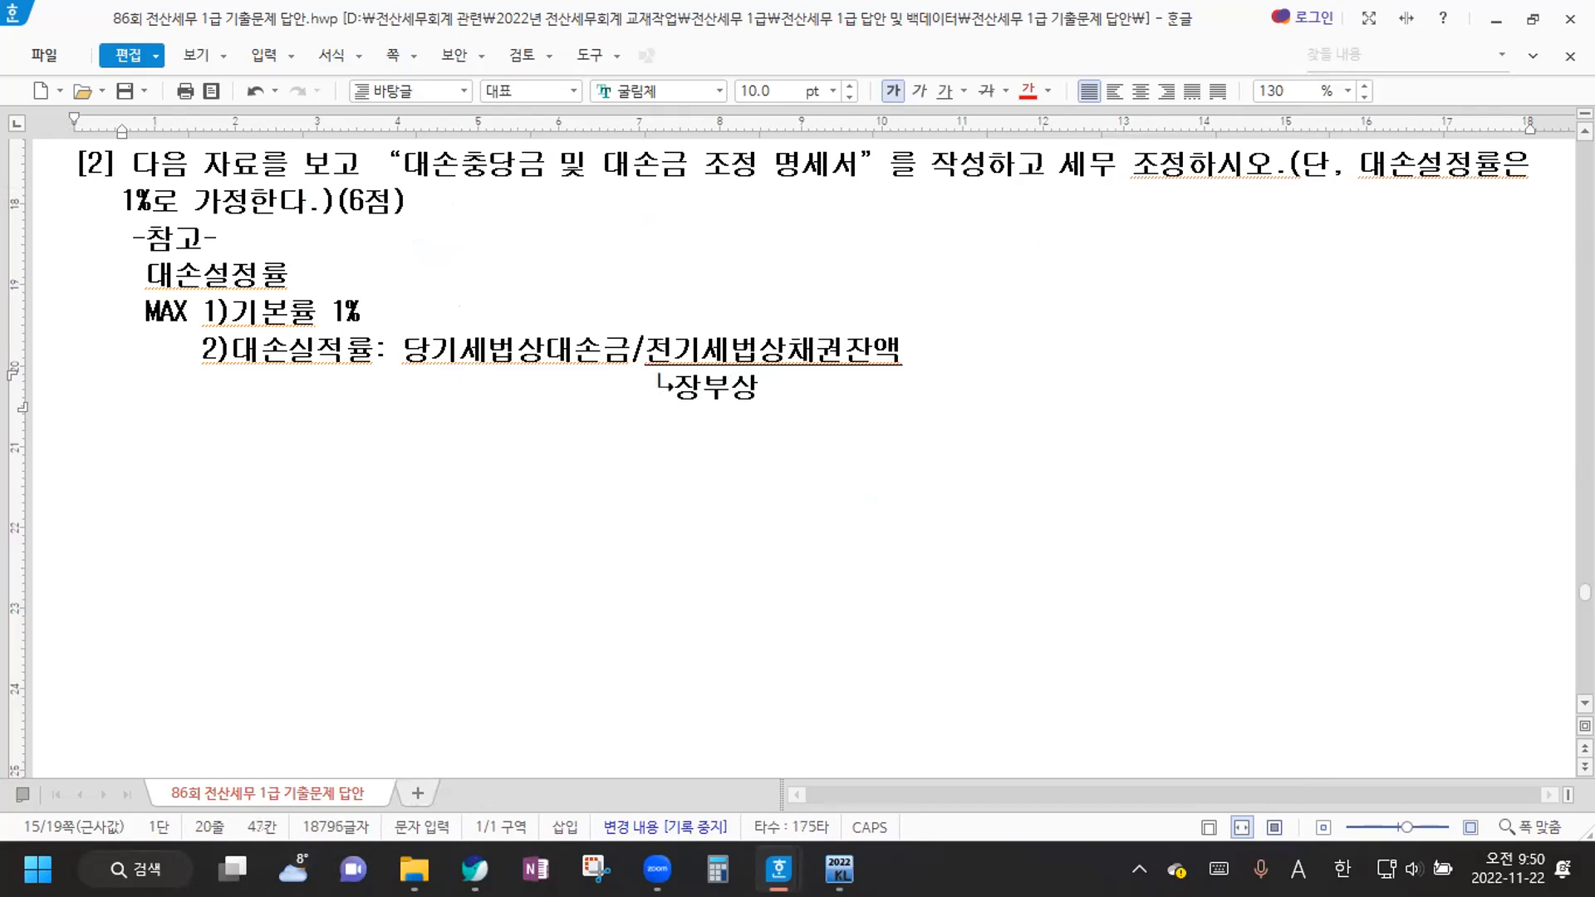
pyautogui.write('채권잔액')
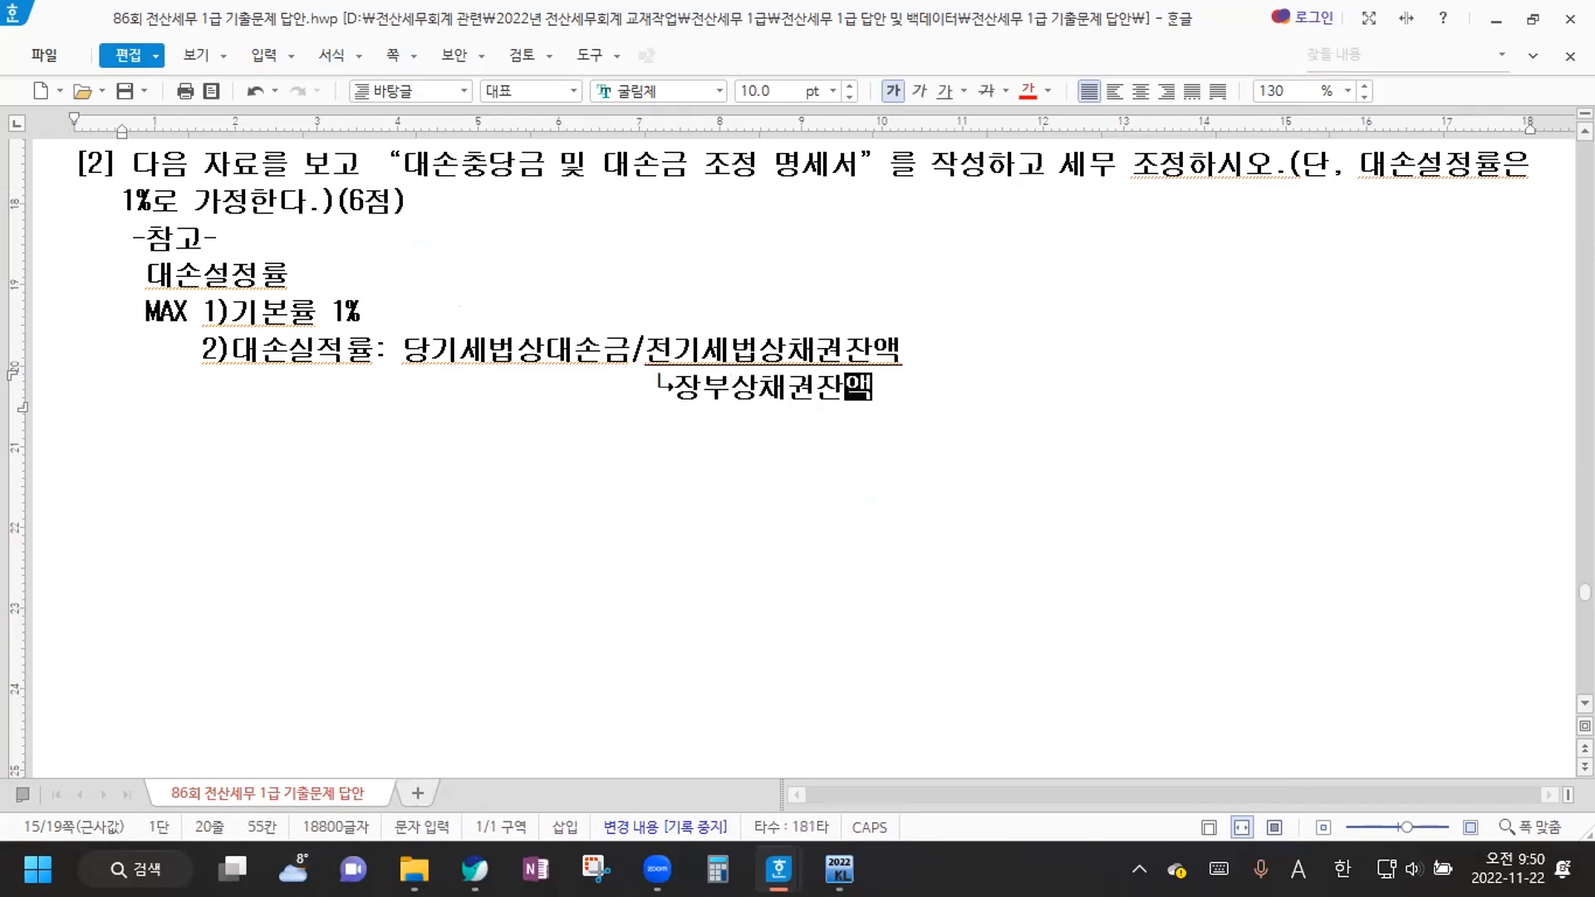
pyautogui.write('+대손금부')
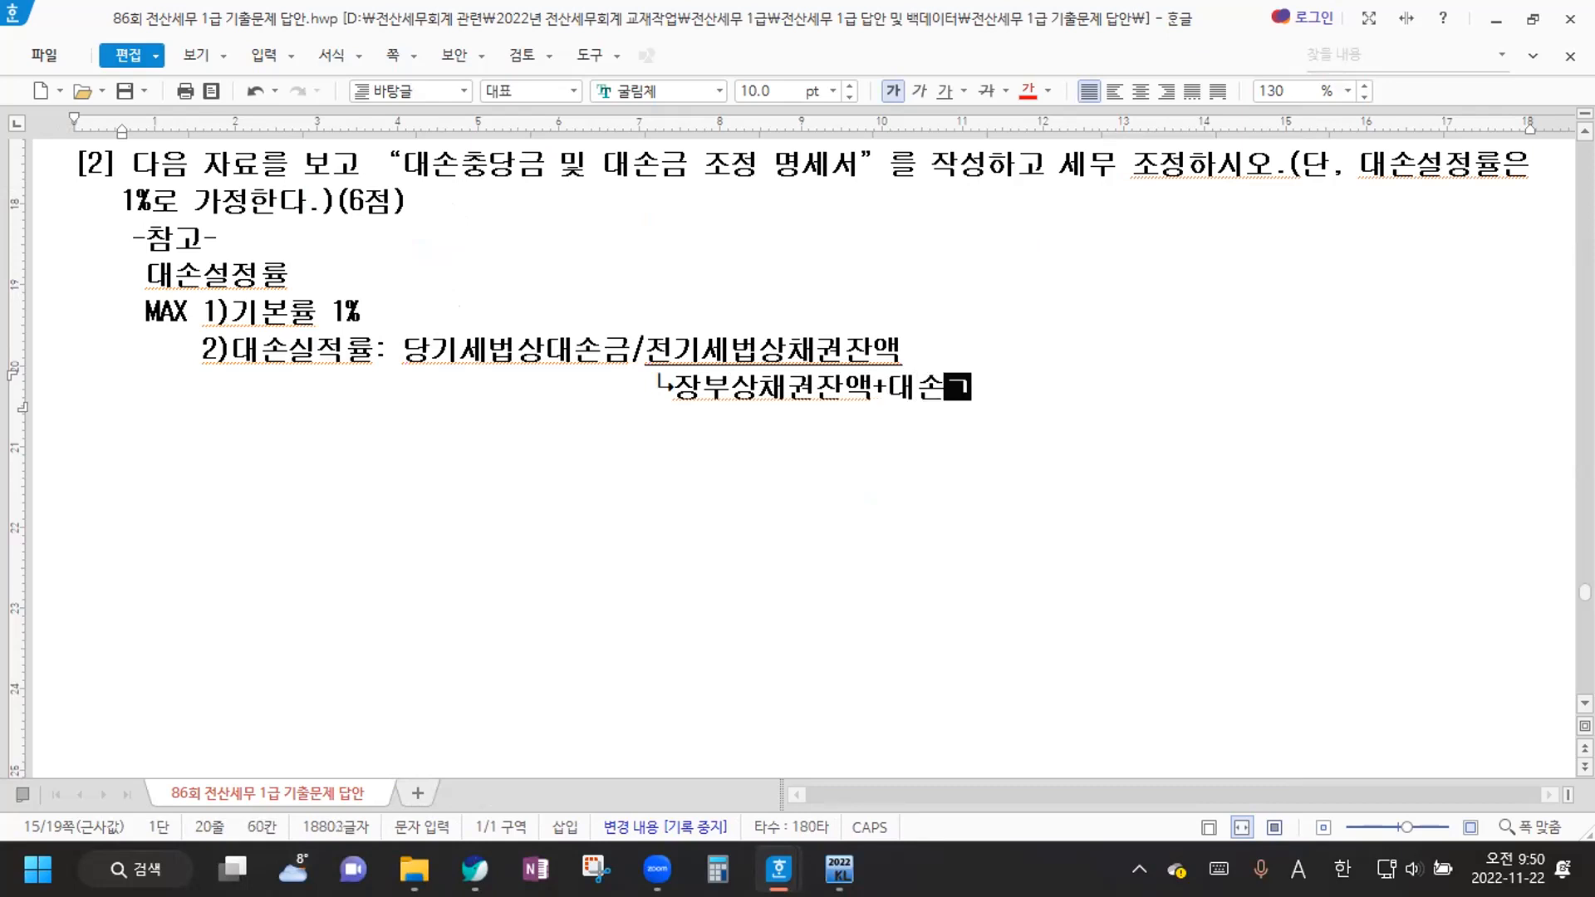
pyautogui.write('인채권')
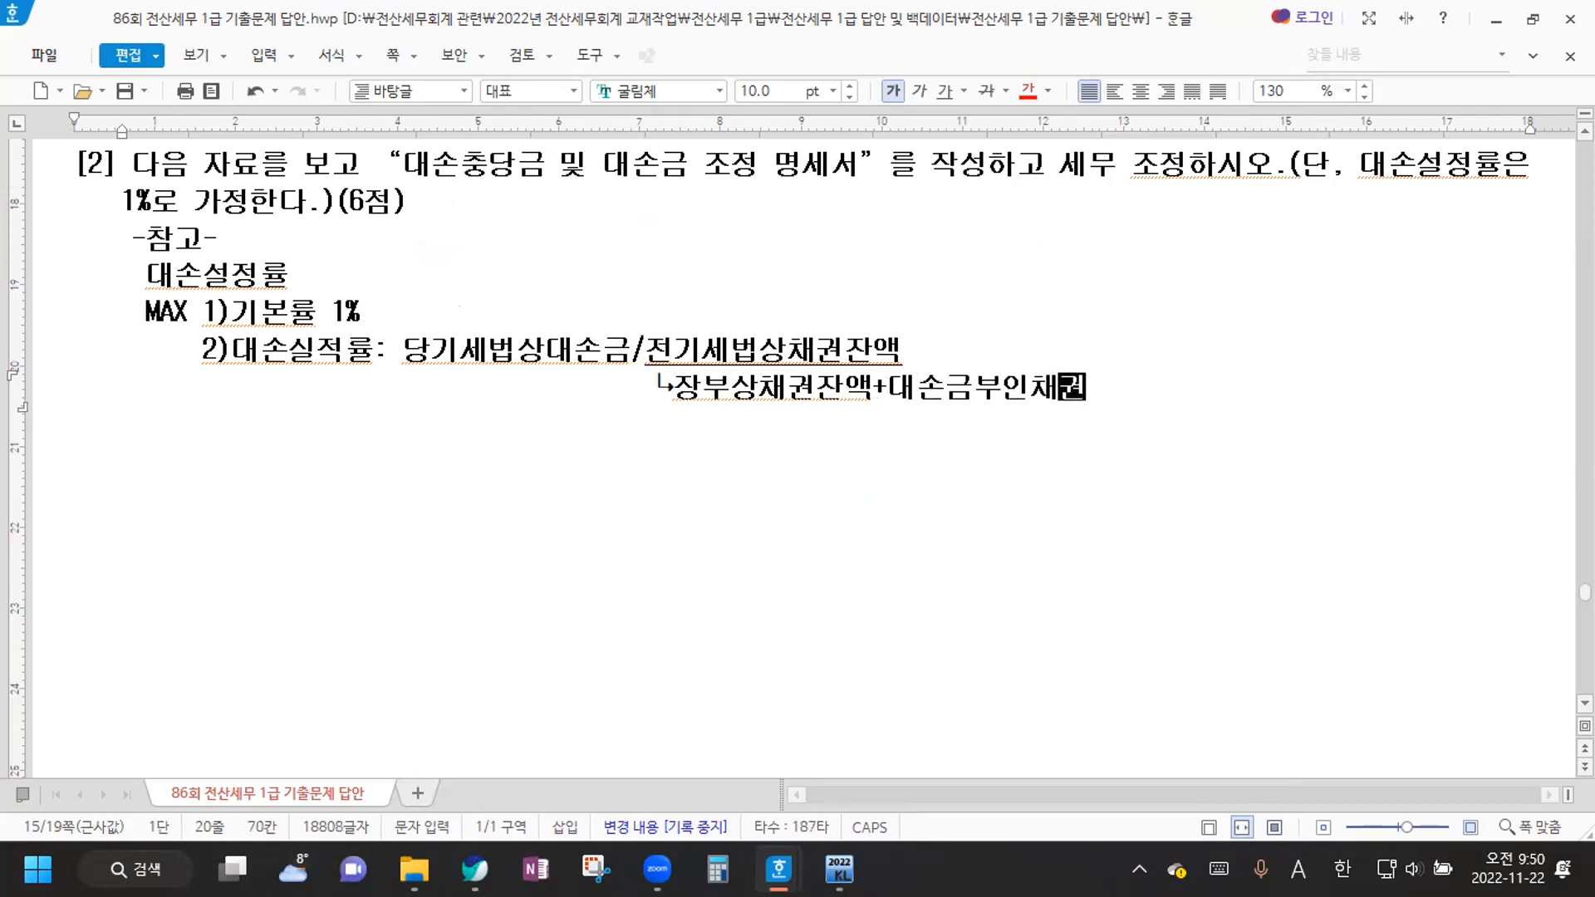
pyautogui.write('(전ㄱㅣ, 당기)')
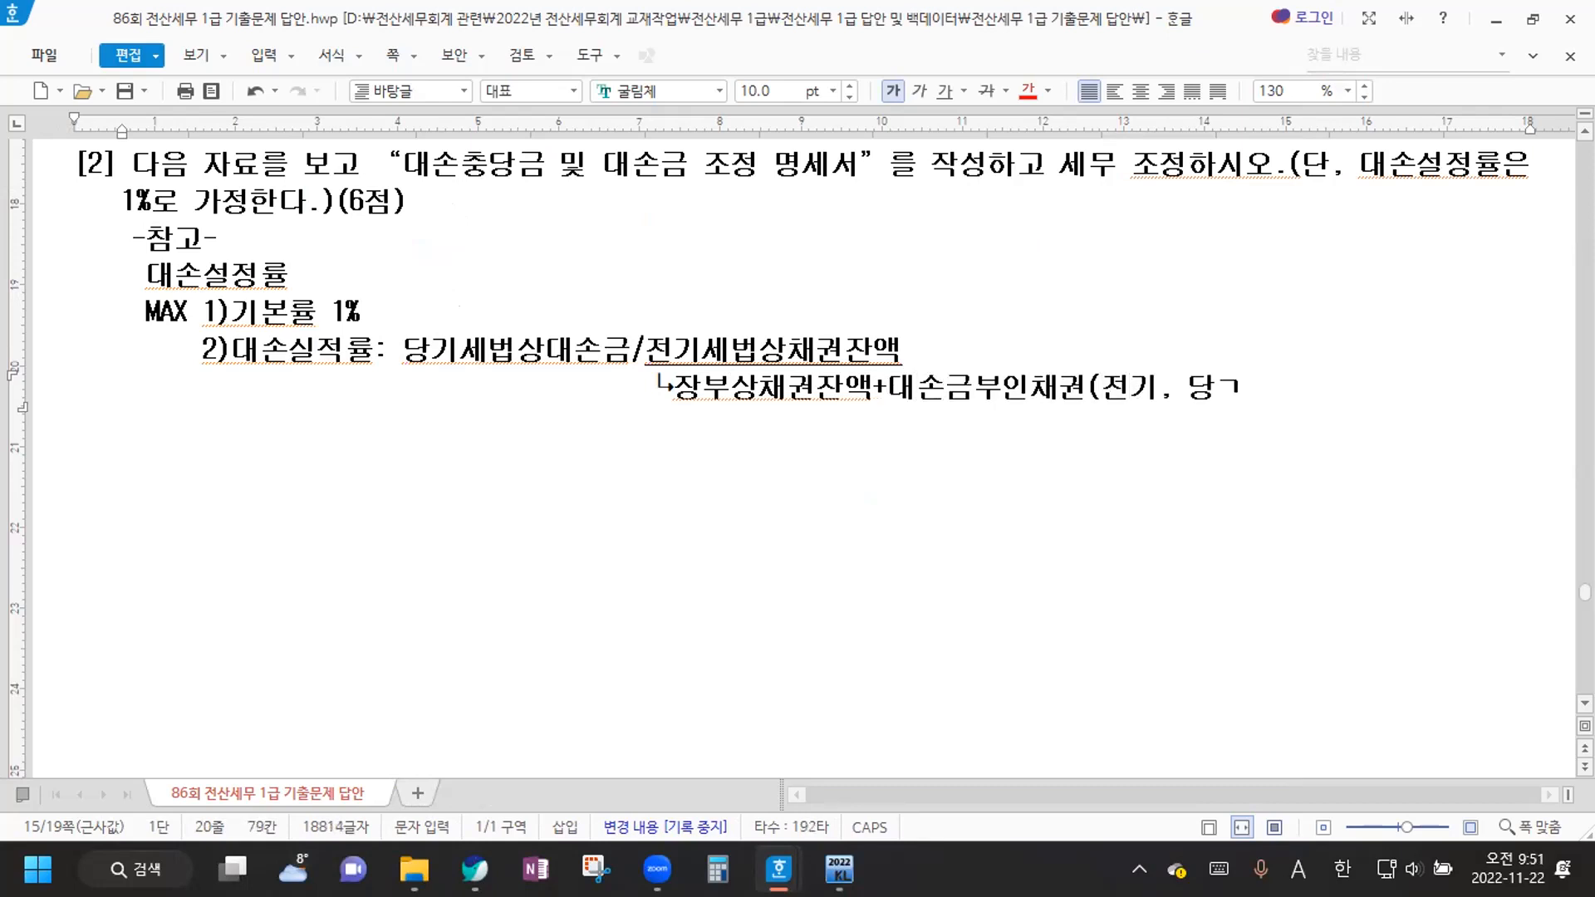
pyautogui.press('Return')
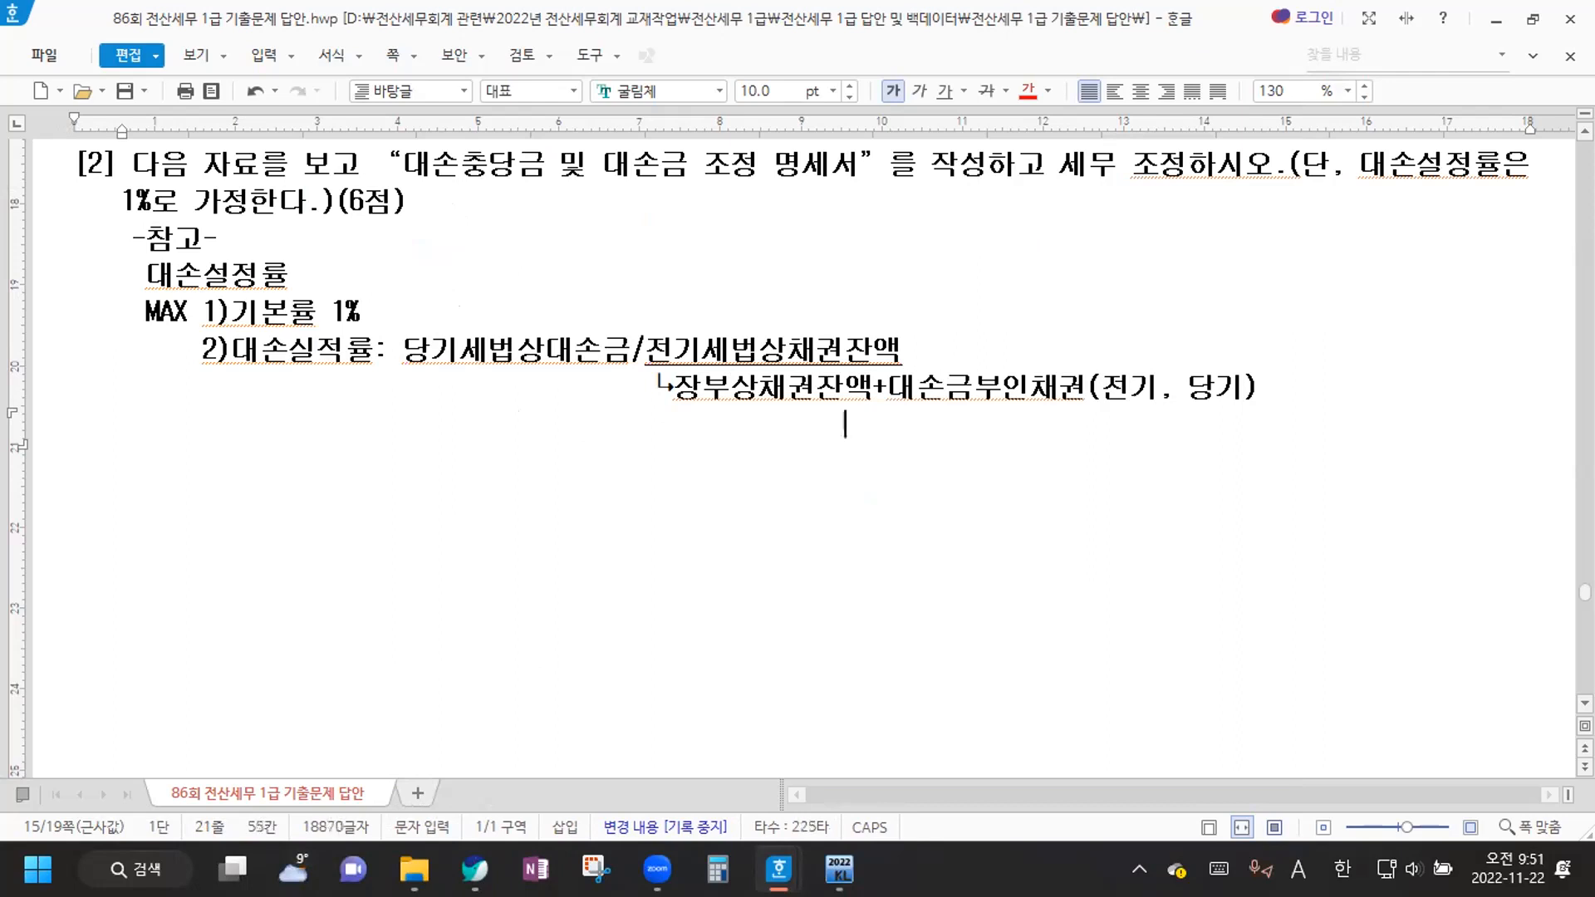
# Add "-대손금시인채권(전기, 당기)" aligned beneath the +대손금부인채권 term
pyautogui.write('-대손금')
pyautogui.write('시인채권')
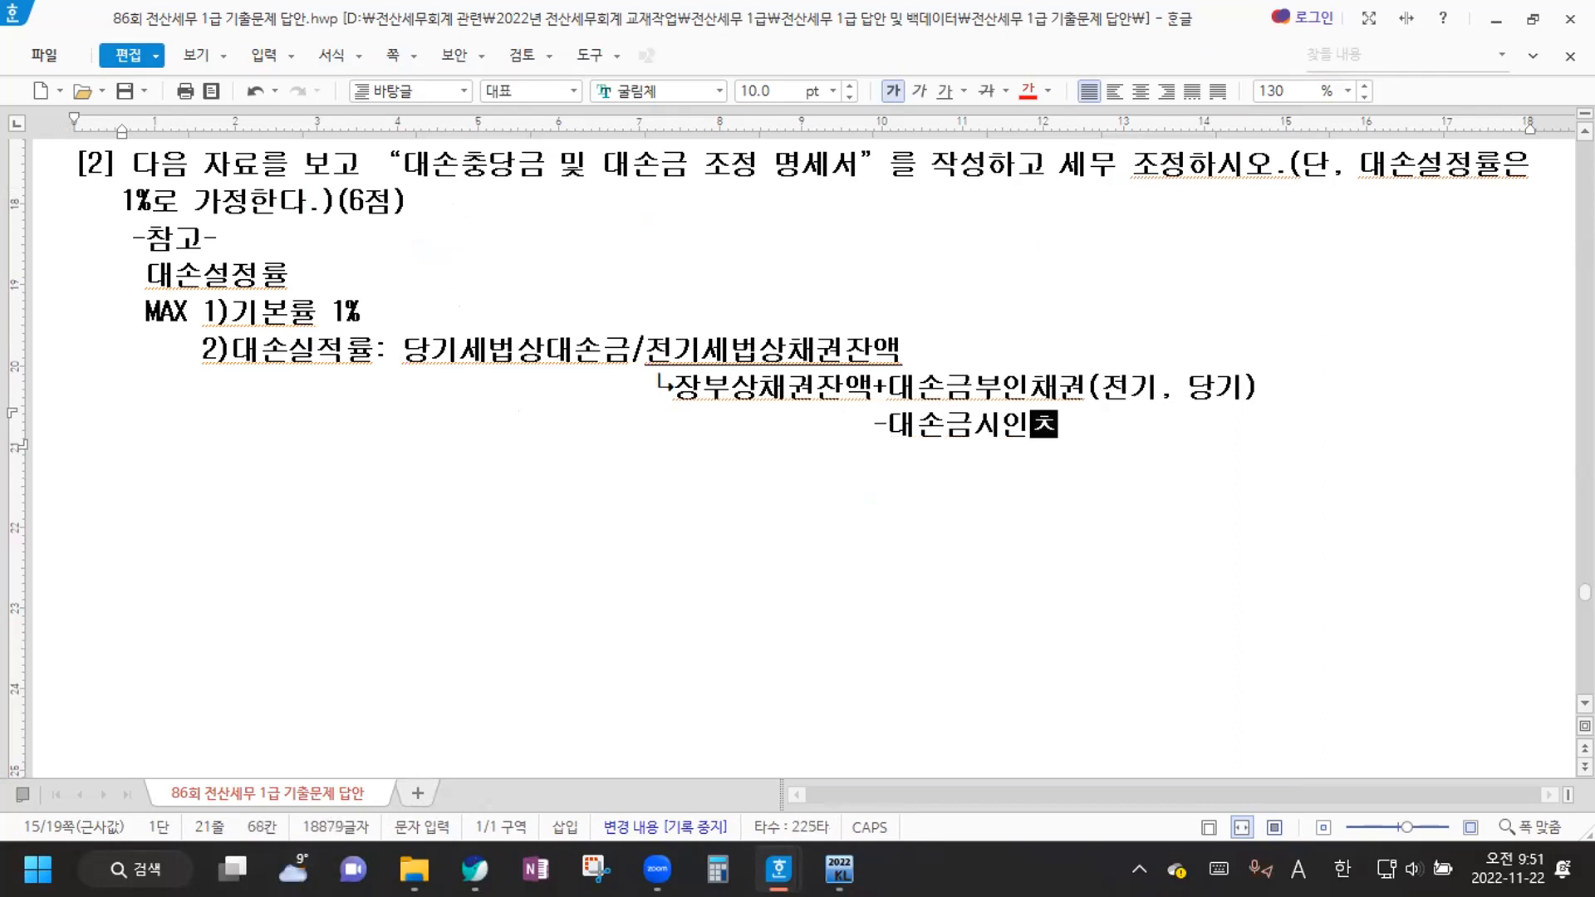
pyautogui.write('(')
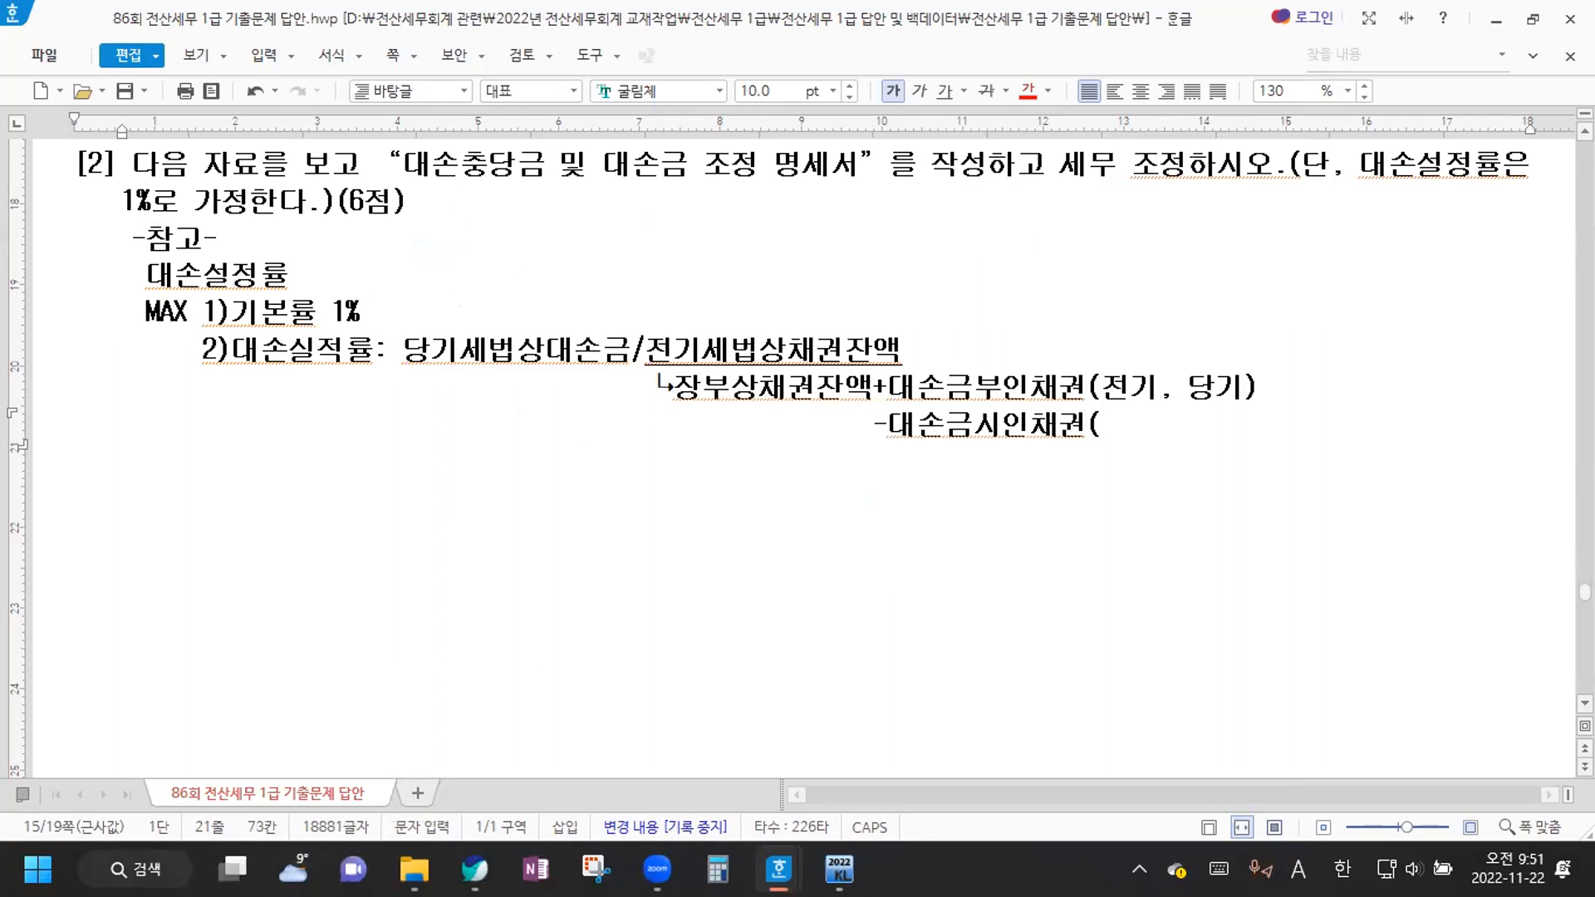
pyautogui.write('전기, 당기)')
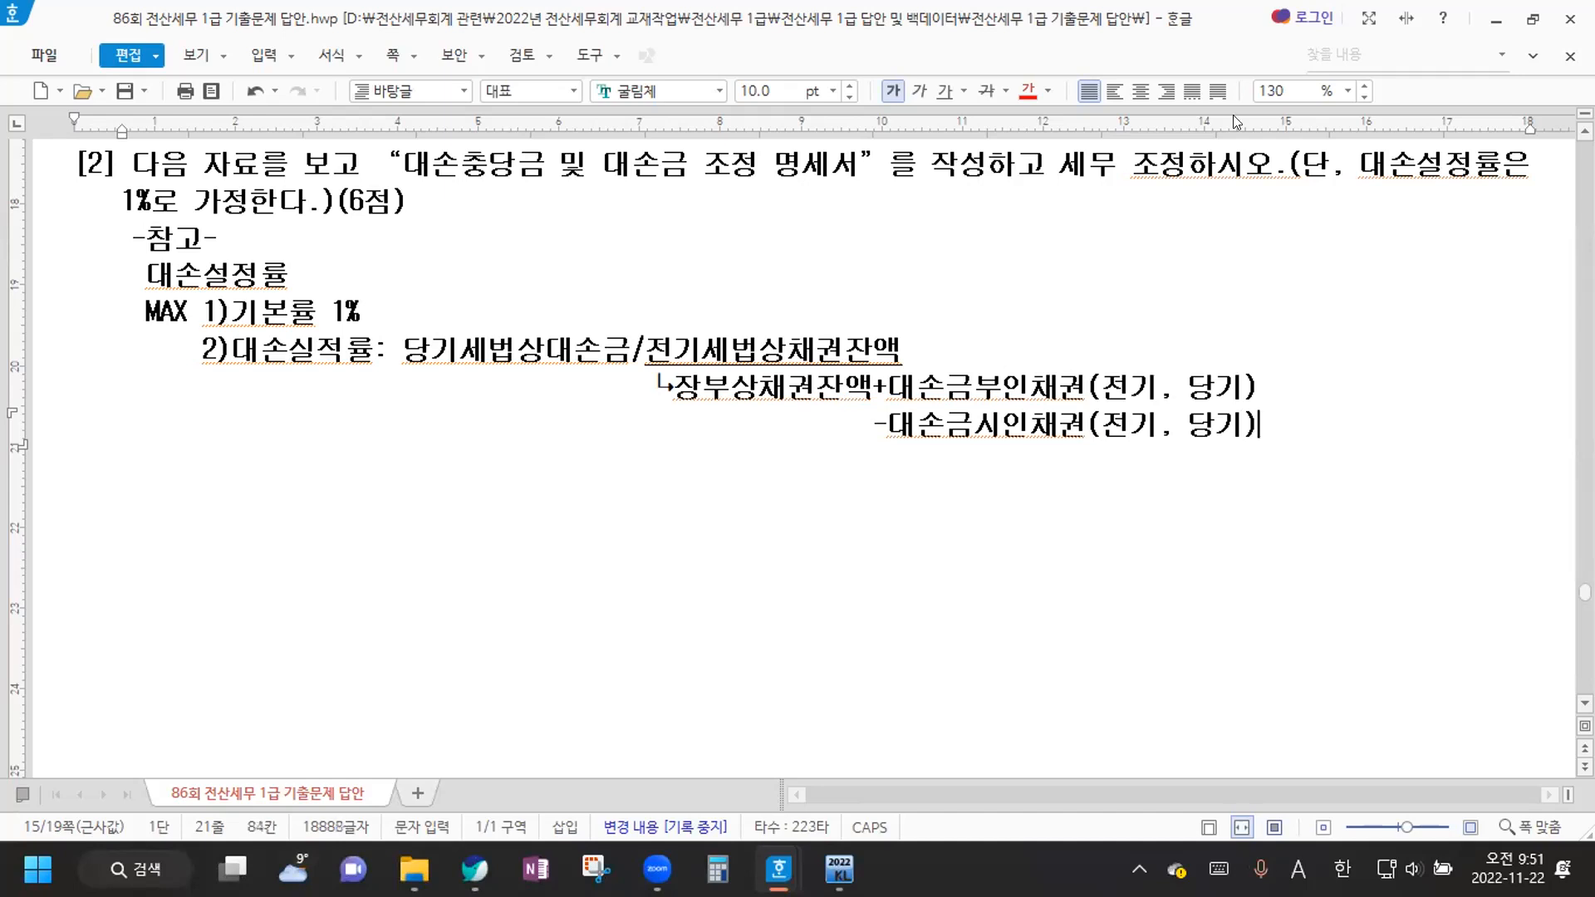
# Add another line, "-설정대상제외채권(특,채,대,할)", aligned beneath the 대손금시인채권 line
pyautogui.press('Return')
pyautogui.write('-')
pyautogui.write('설정대상채')
pyautogui.write('외')
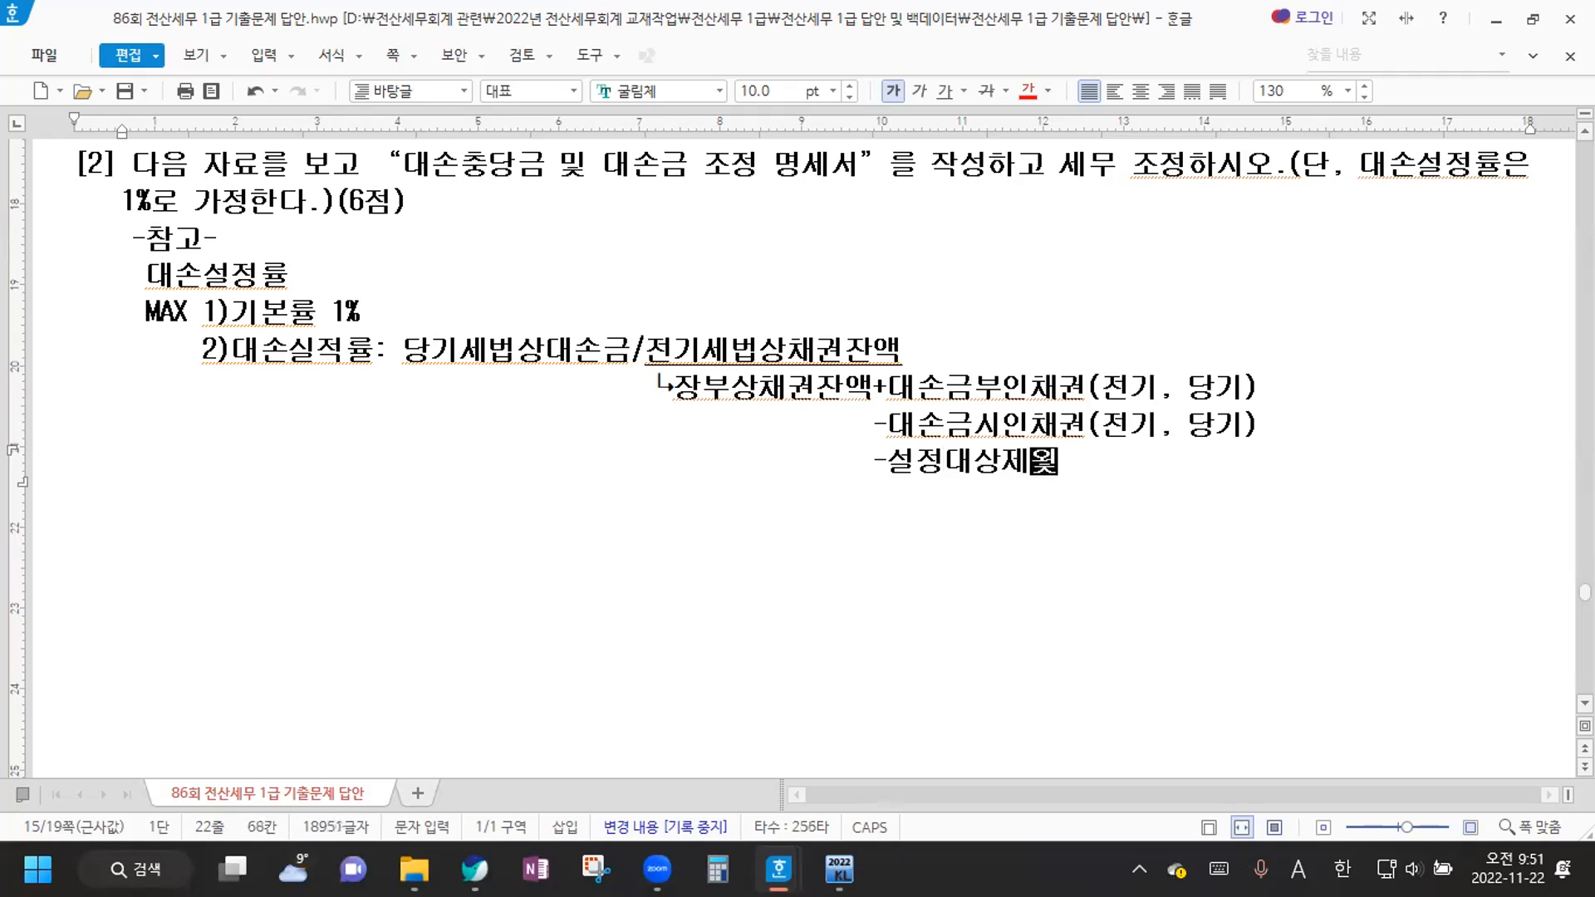
pyautogui.write('채권(특')
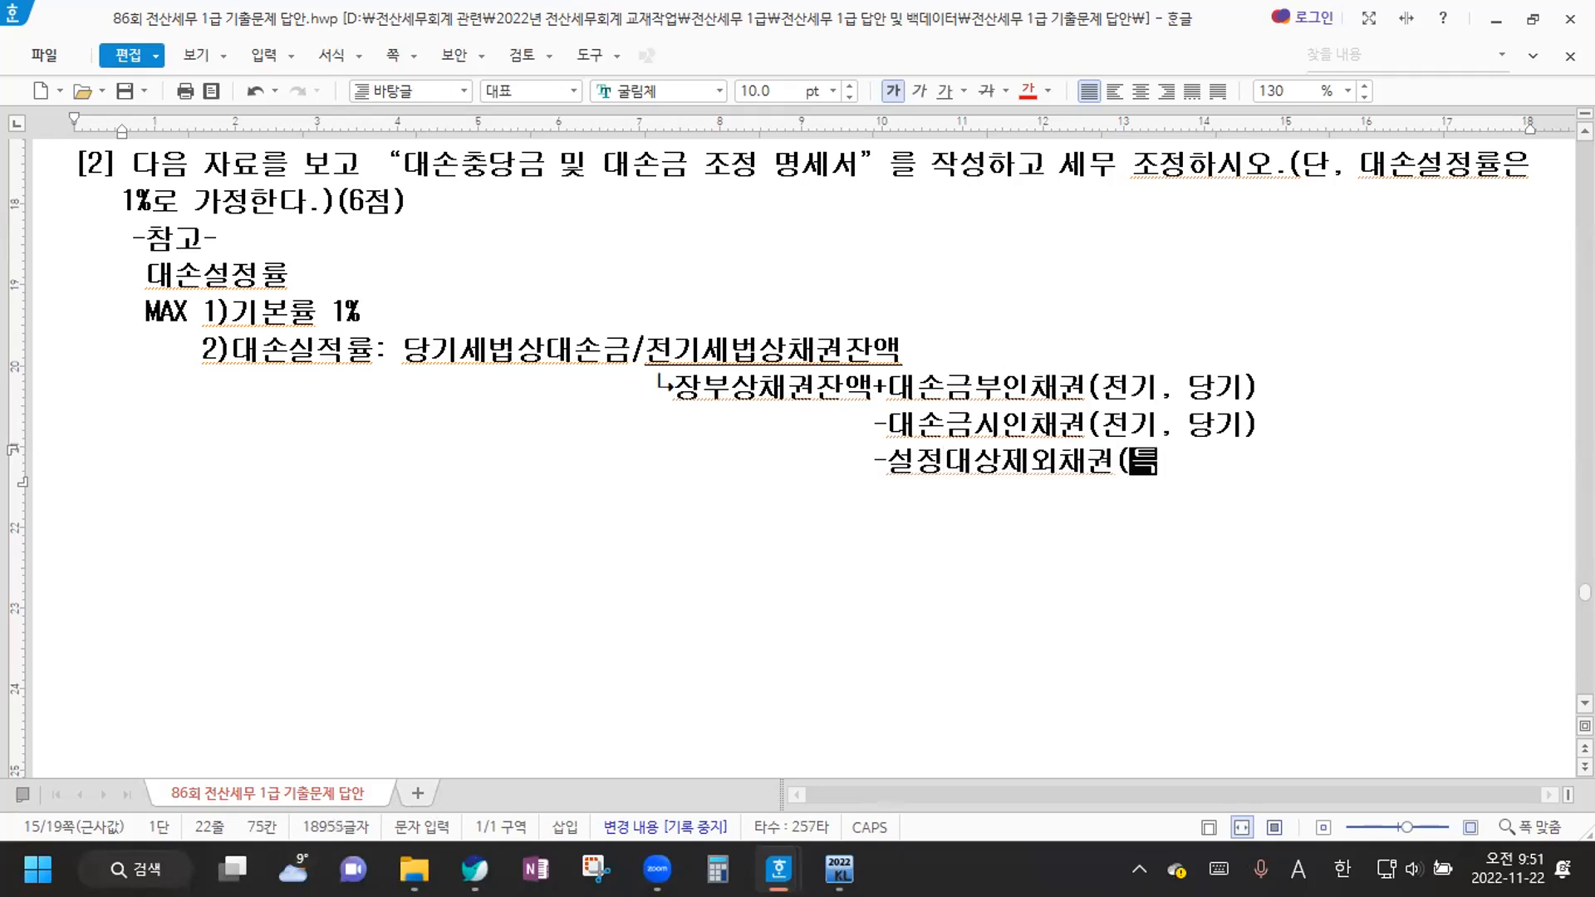
pyautogui.write(',채,')
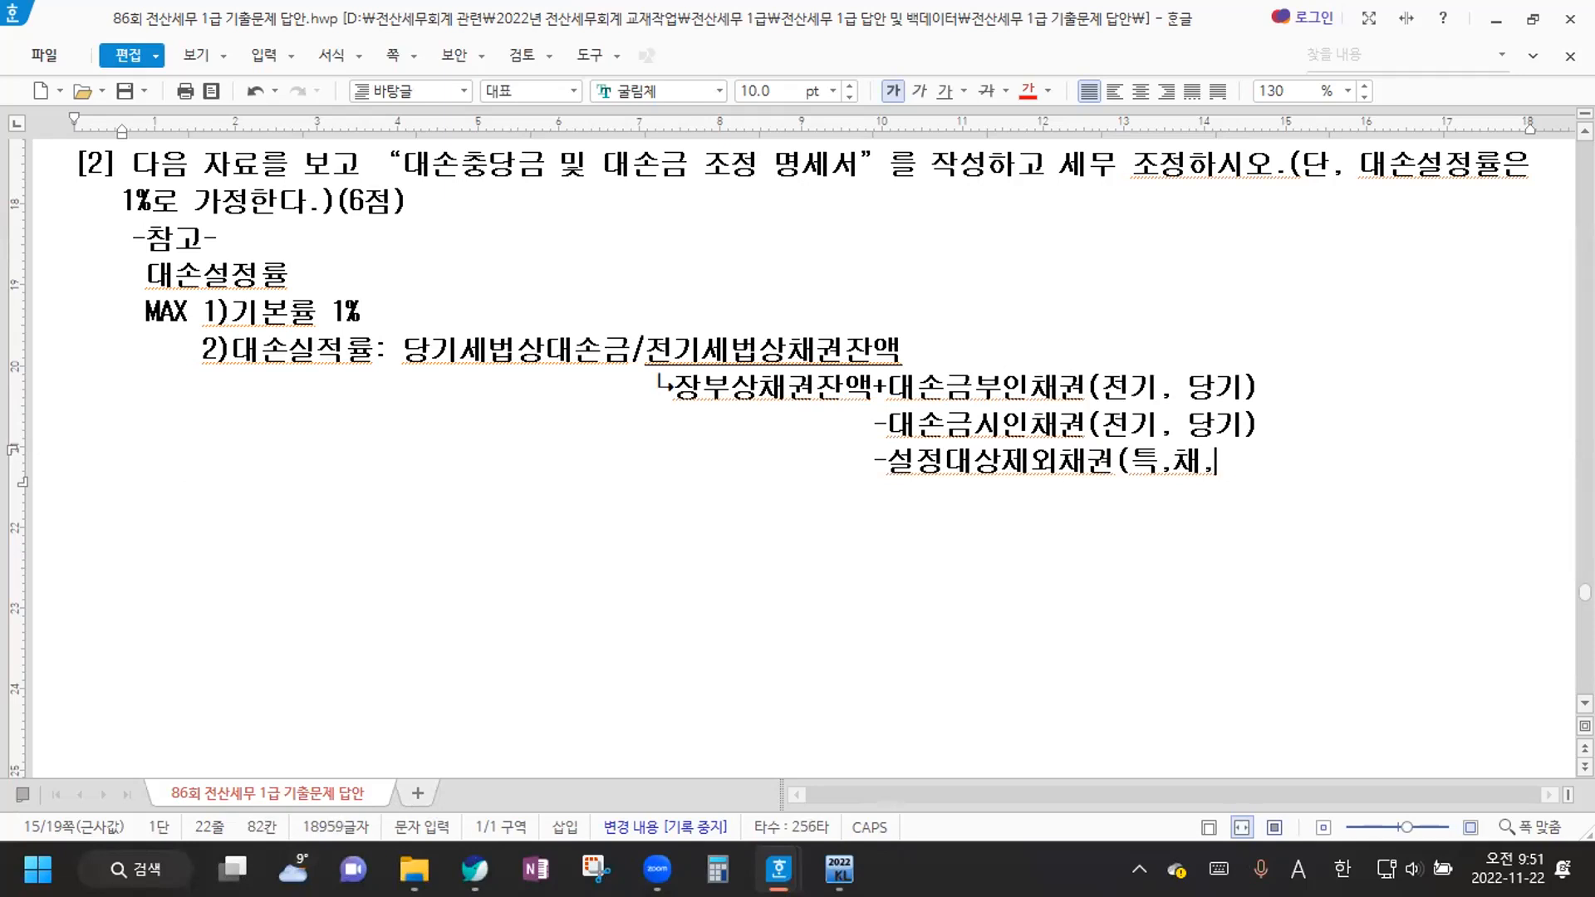
pyautogui.write('대,할)')
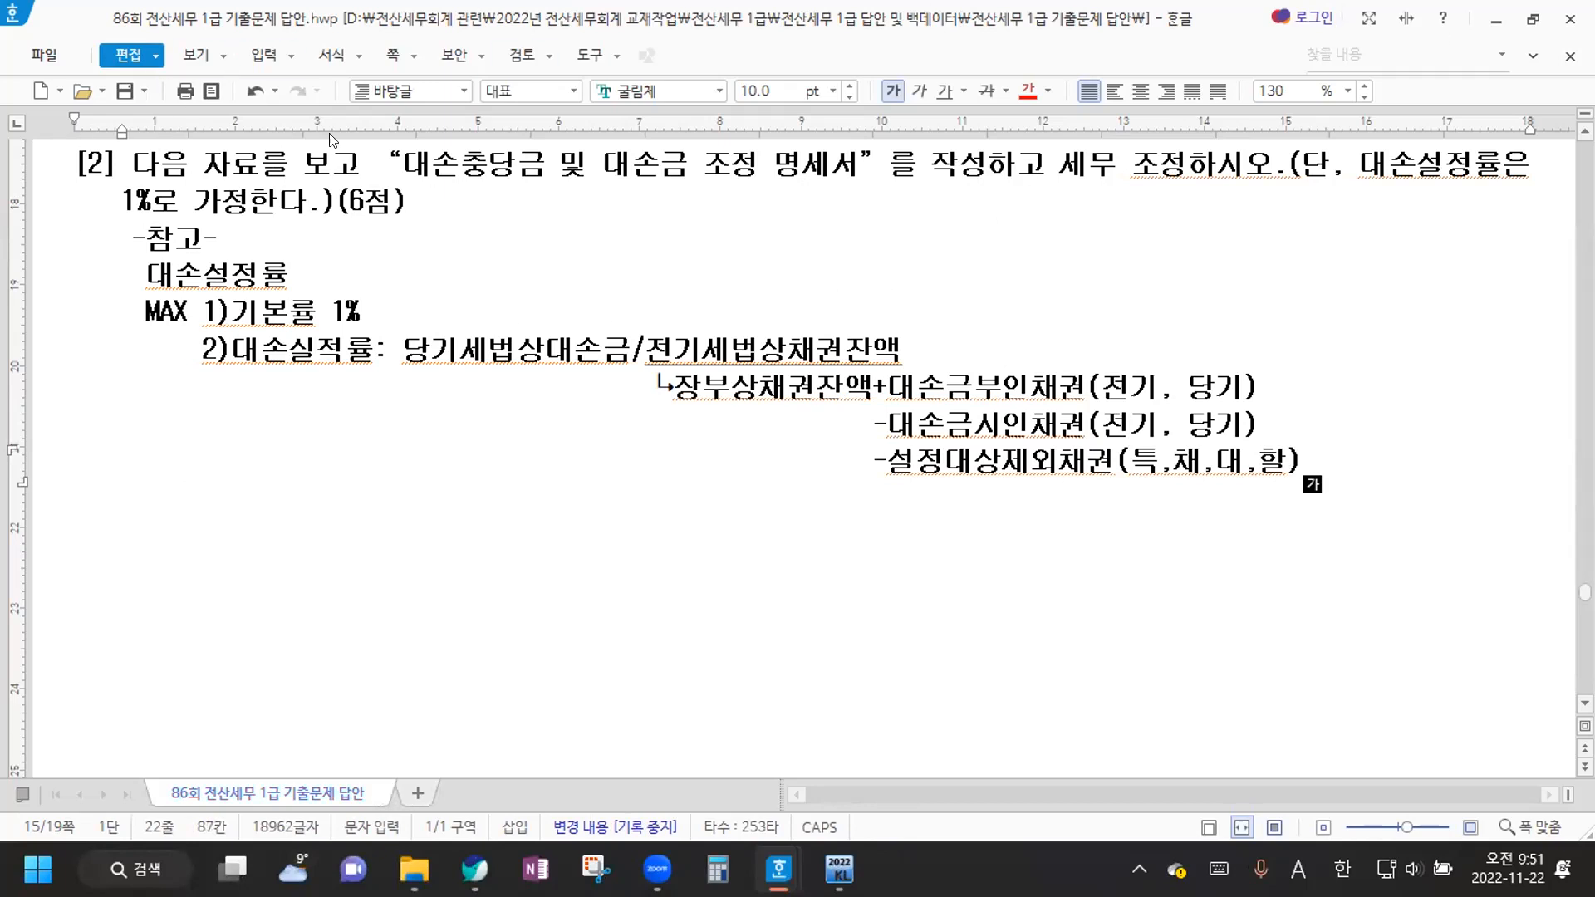
# Review question [2]'s data on the 대손충당금 changes, 채권 잔액 and prior-period 유보금액, down to the start of the answer section
pyautogui.scroll(-3, 304, 167)
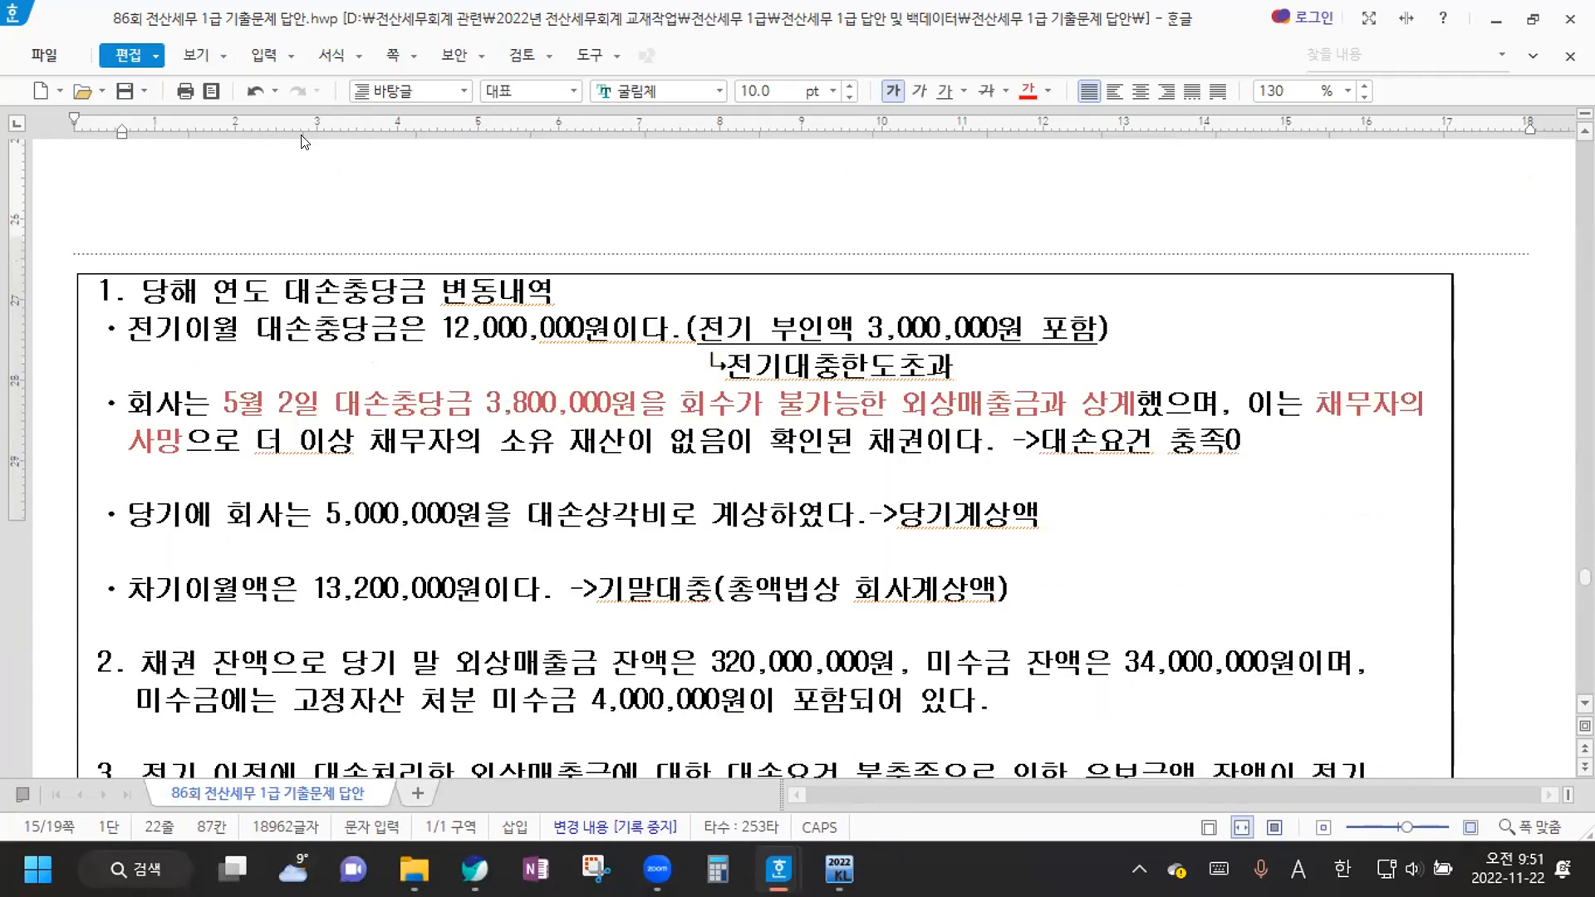
pyautogui.scroll(-2, 638, 349)
pyautogui.click(638, 348)
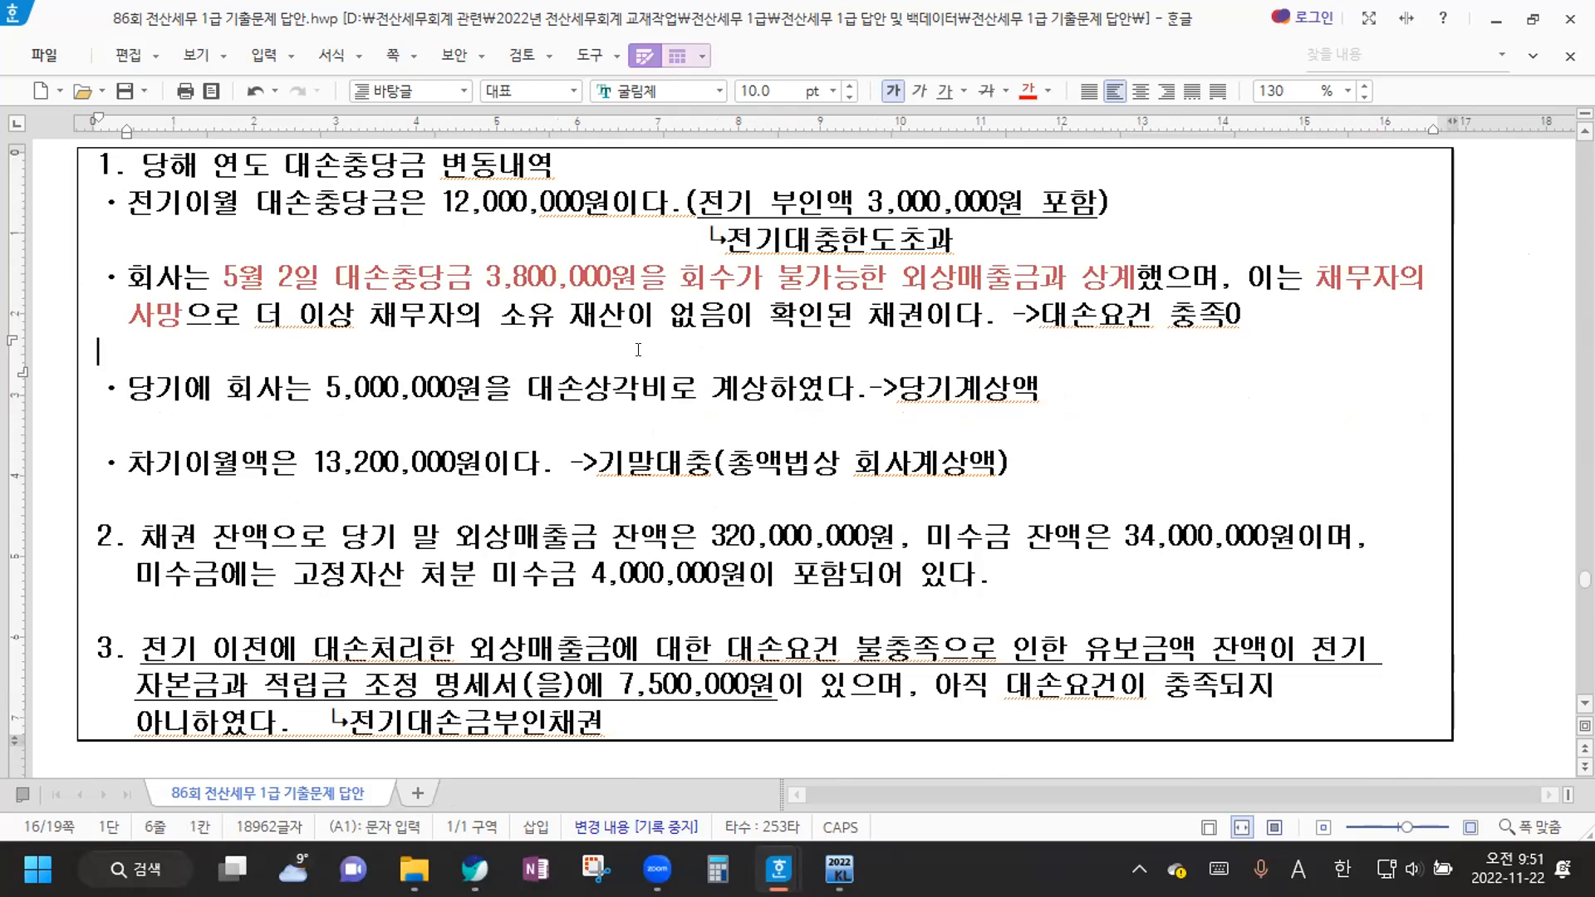
pyautogui.press('Hangul')
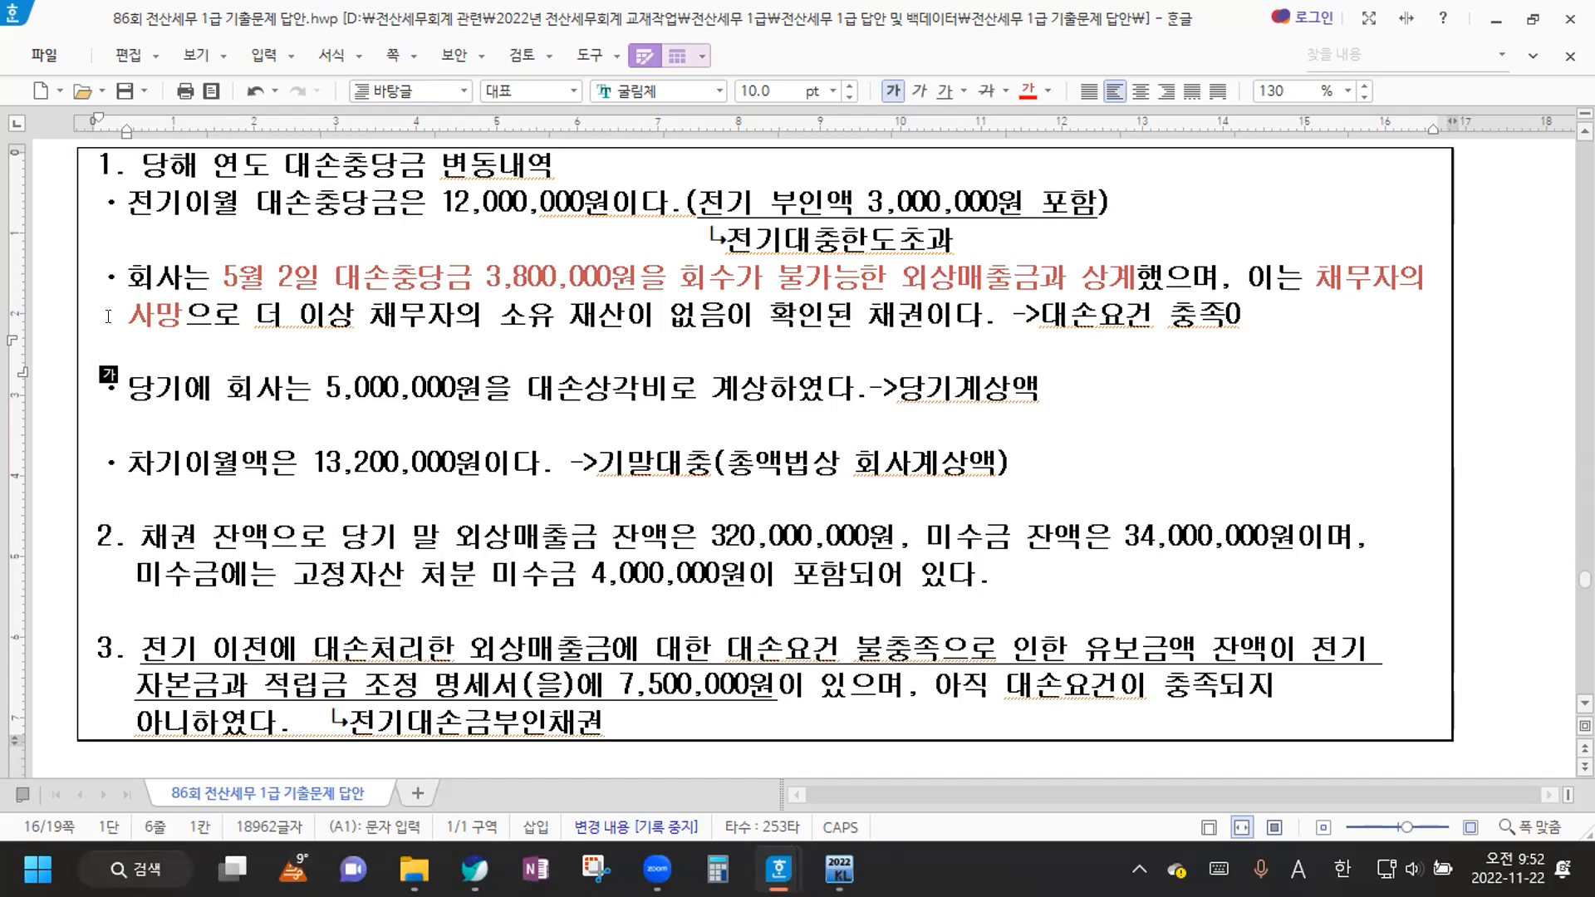
pyautogui.moveTo(127, 316); pyautogui.dragTo(159, 316)
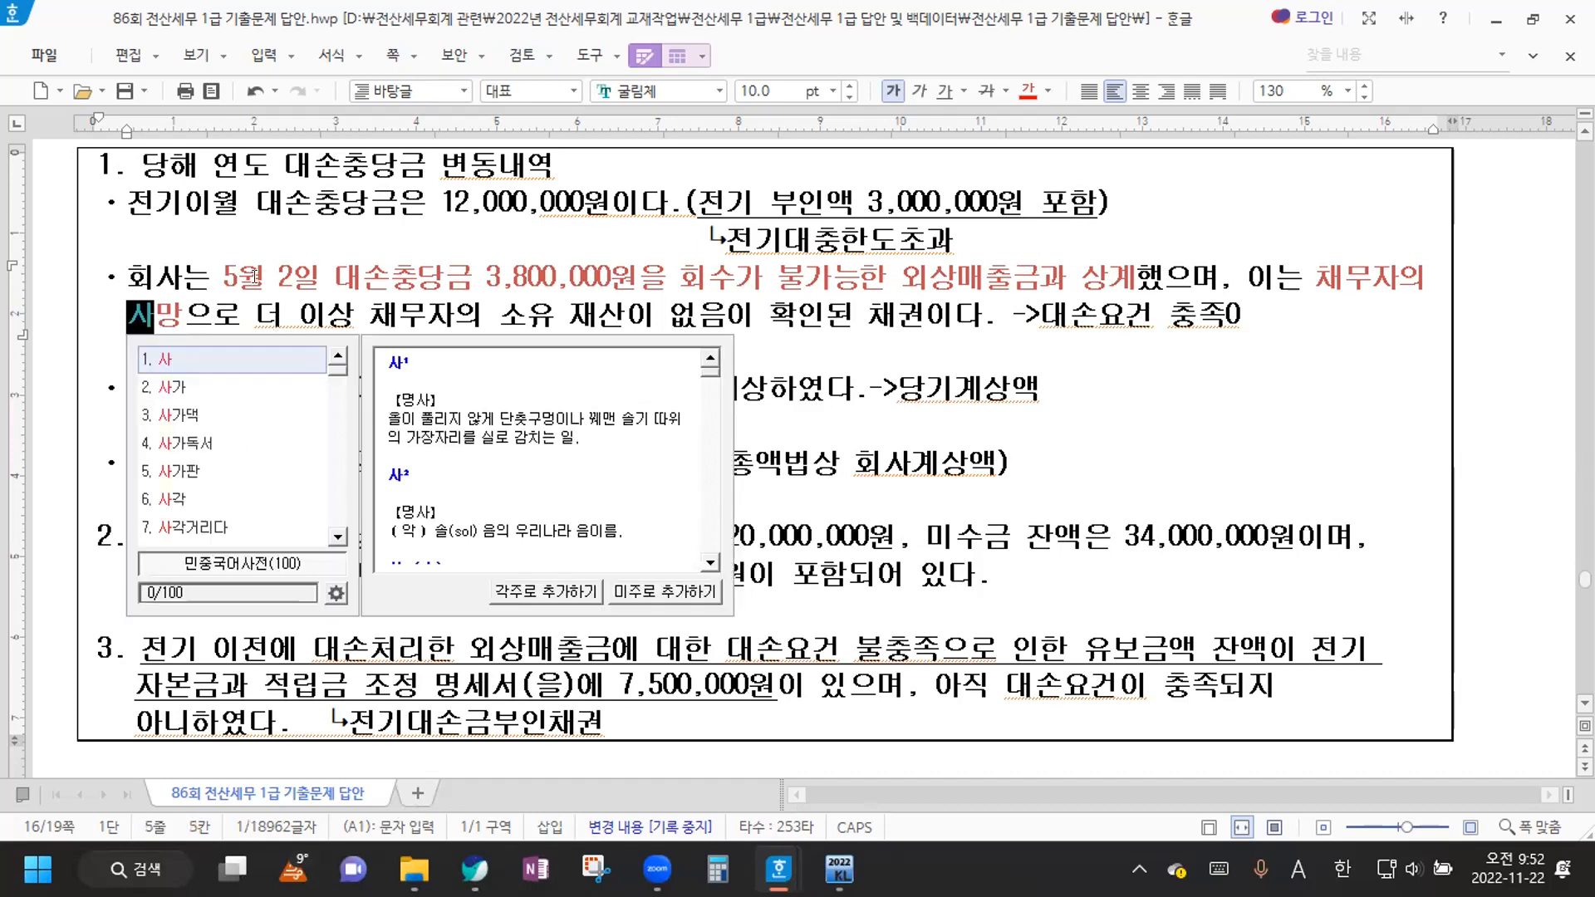
pyautogui.click(349, 301)
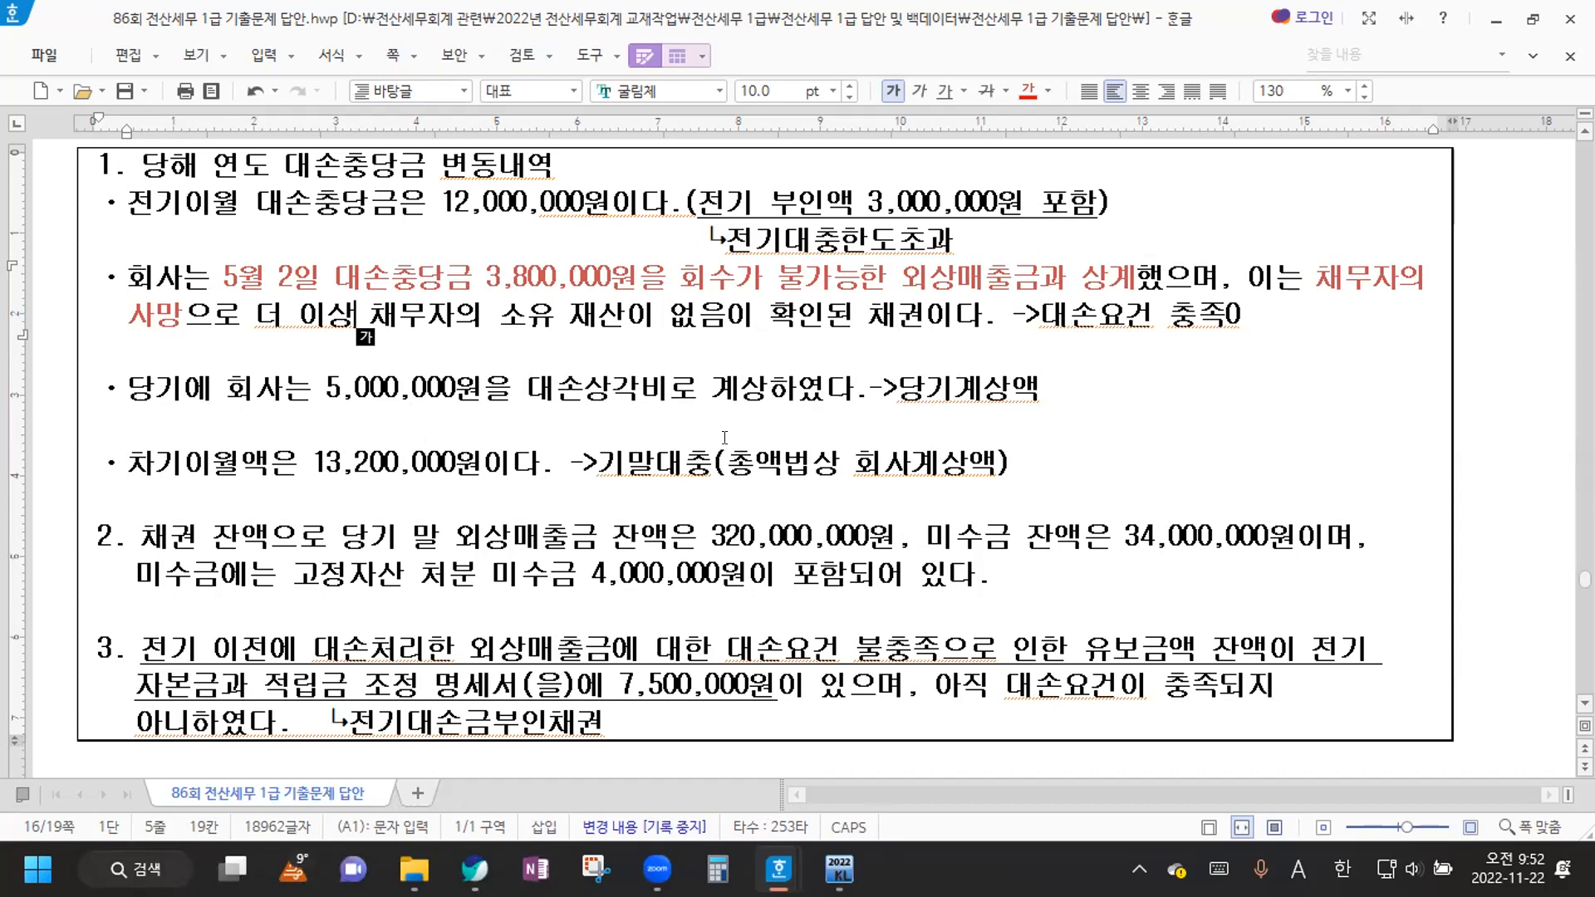
pyautogui.scroll(-2, 661, 448)
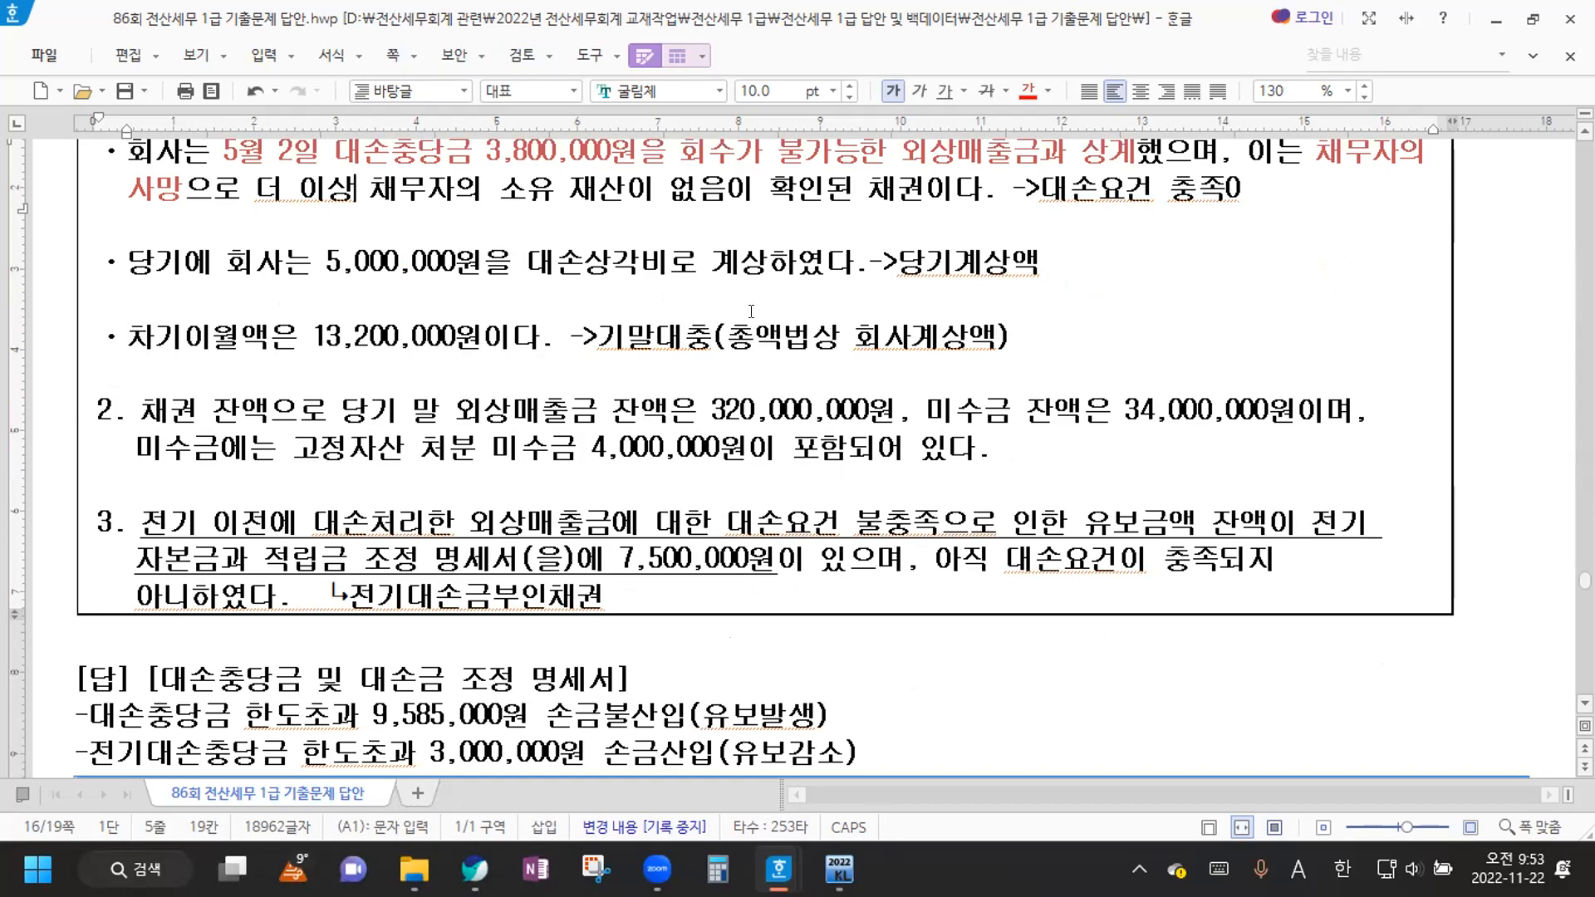
pyautogui.press('Hangul')
pyautogui.scroll(-2, 798, 365)
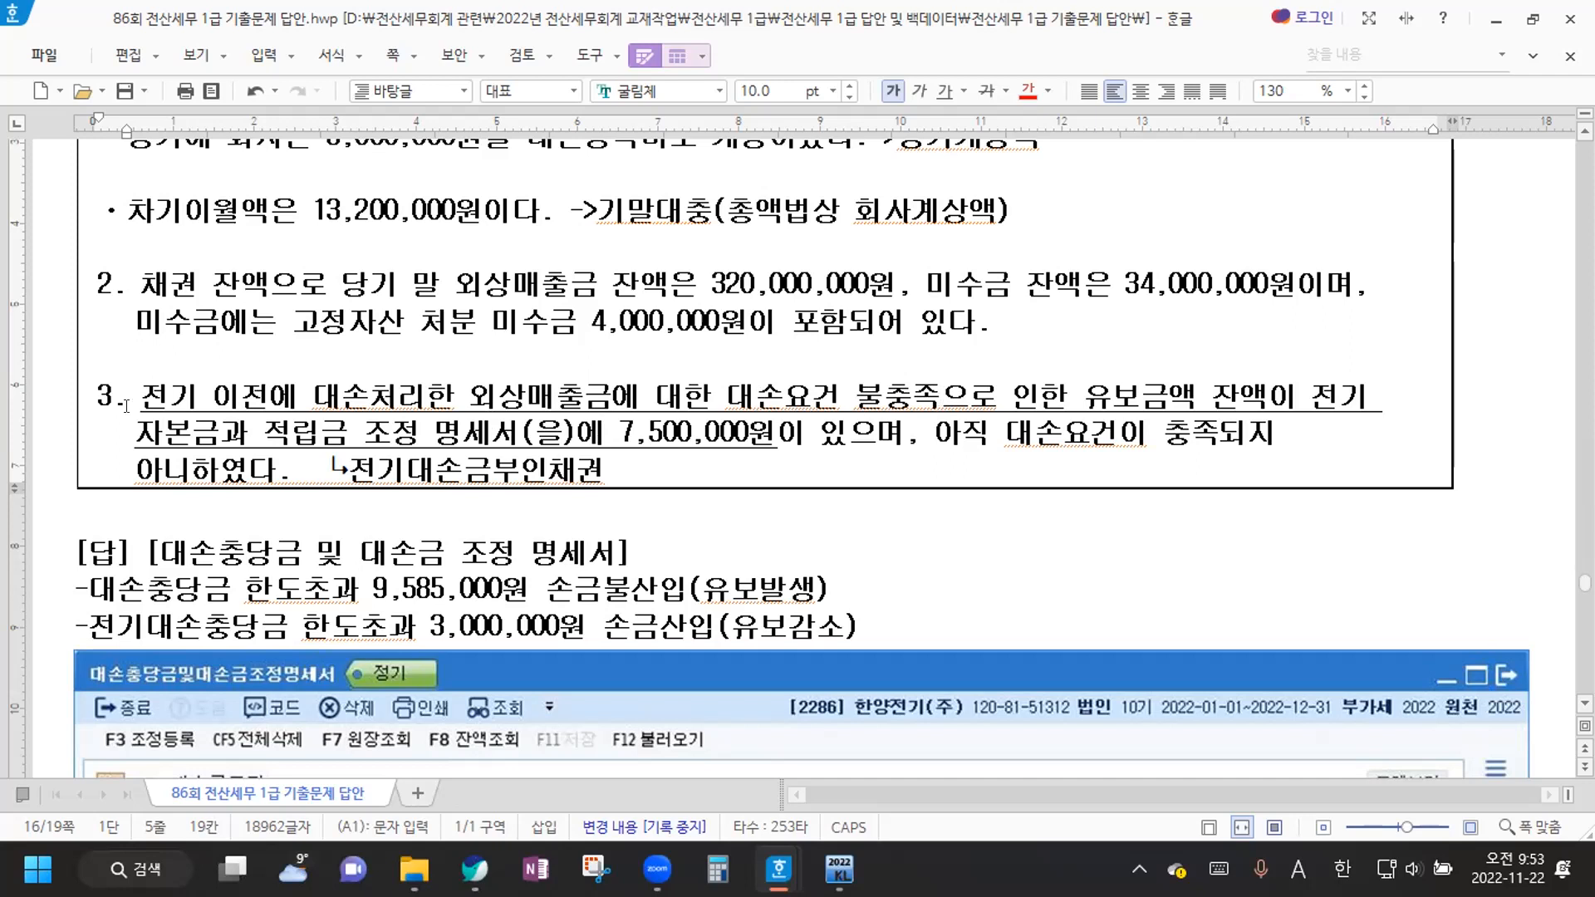
# Color "대손처리한 외상매출금에 대한 대손요건 불충족" and the amount "7,500,000원" in item 3 red
pyautogui.moveTo(313, 397); pyautogui.dragTo(940, 397)
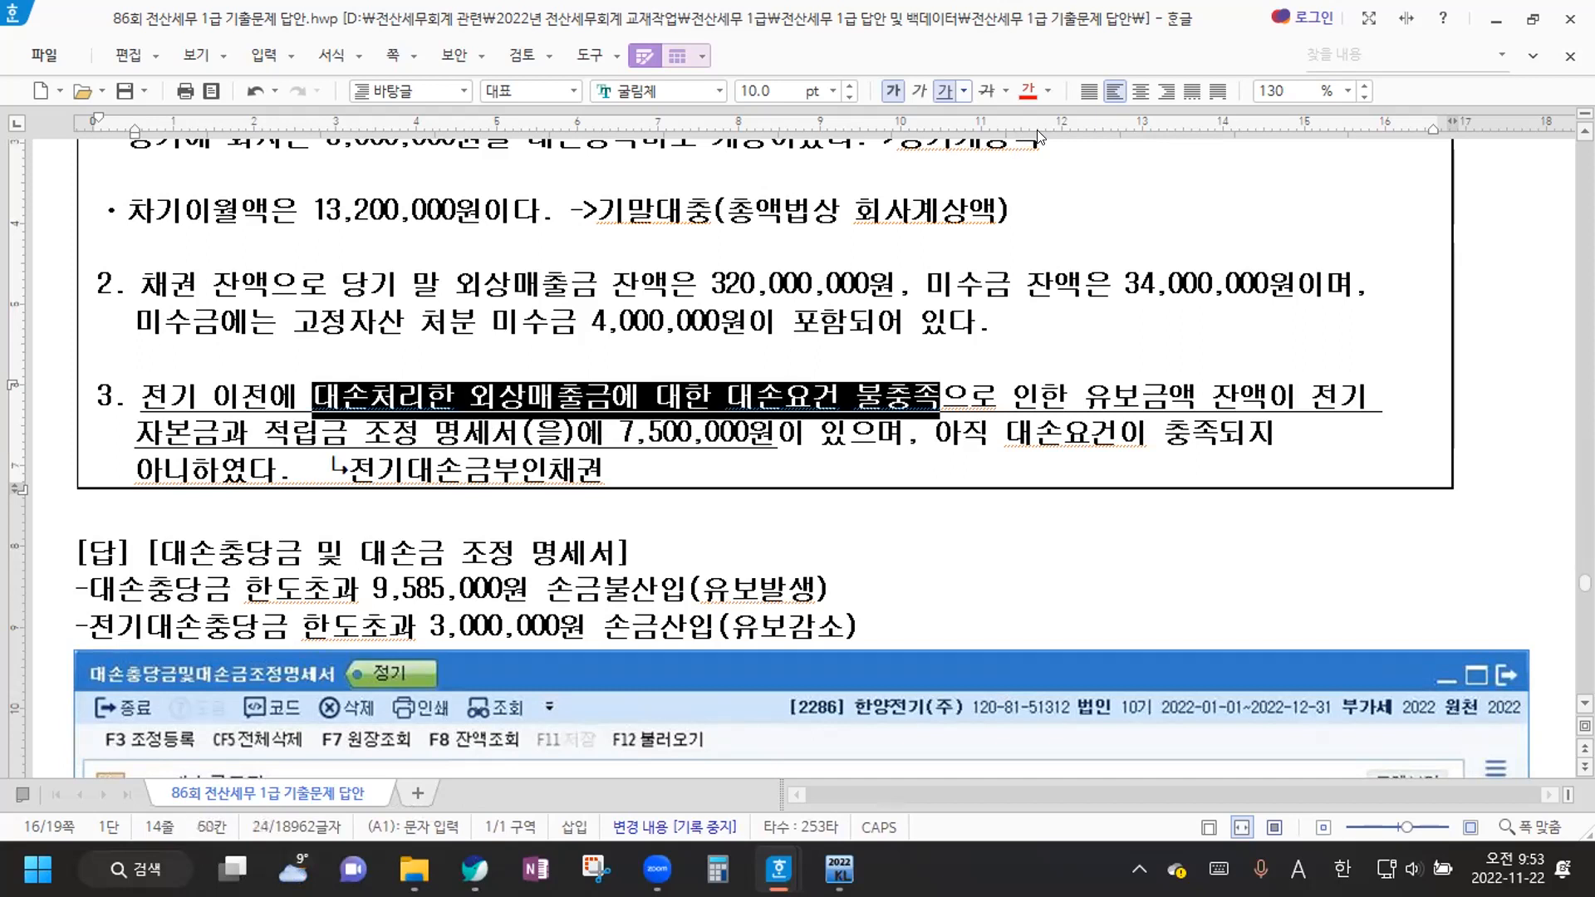
pyautogui.click(1028, 91)
pyautogui.click(808, 401)
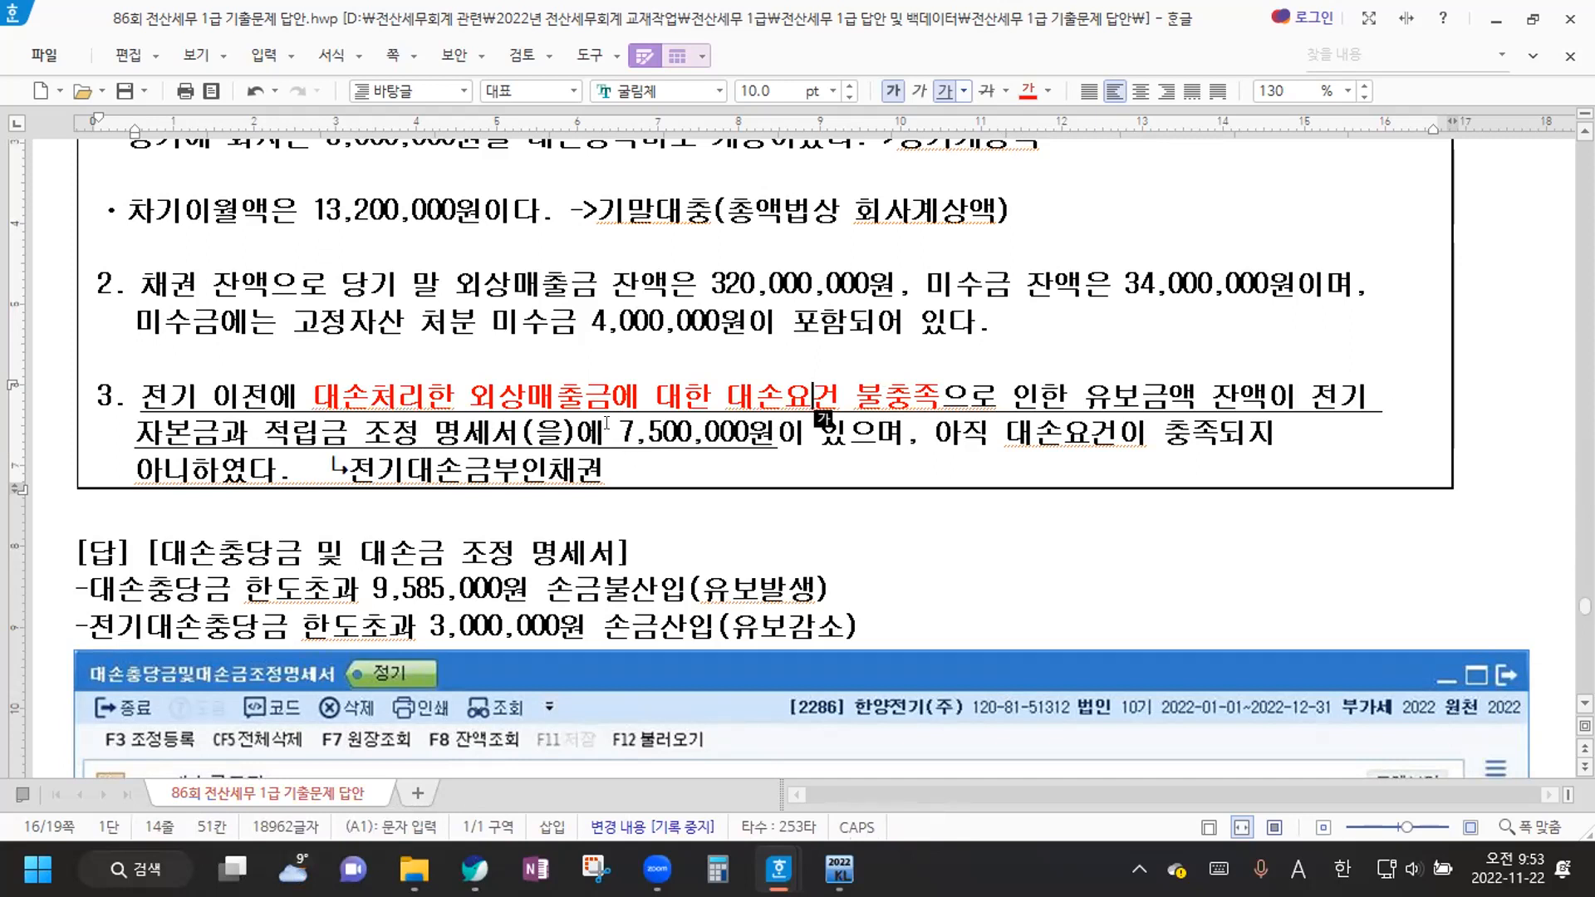
pyautogui.moveTo(619, 432); pyautogui.dragTo(774, 430)
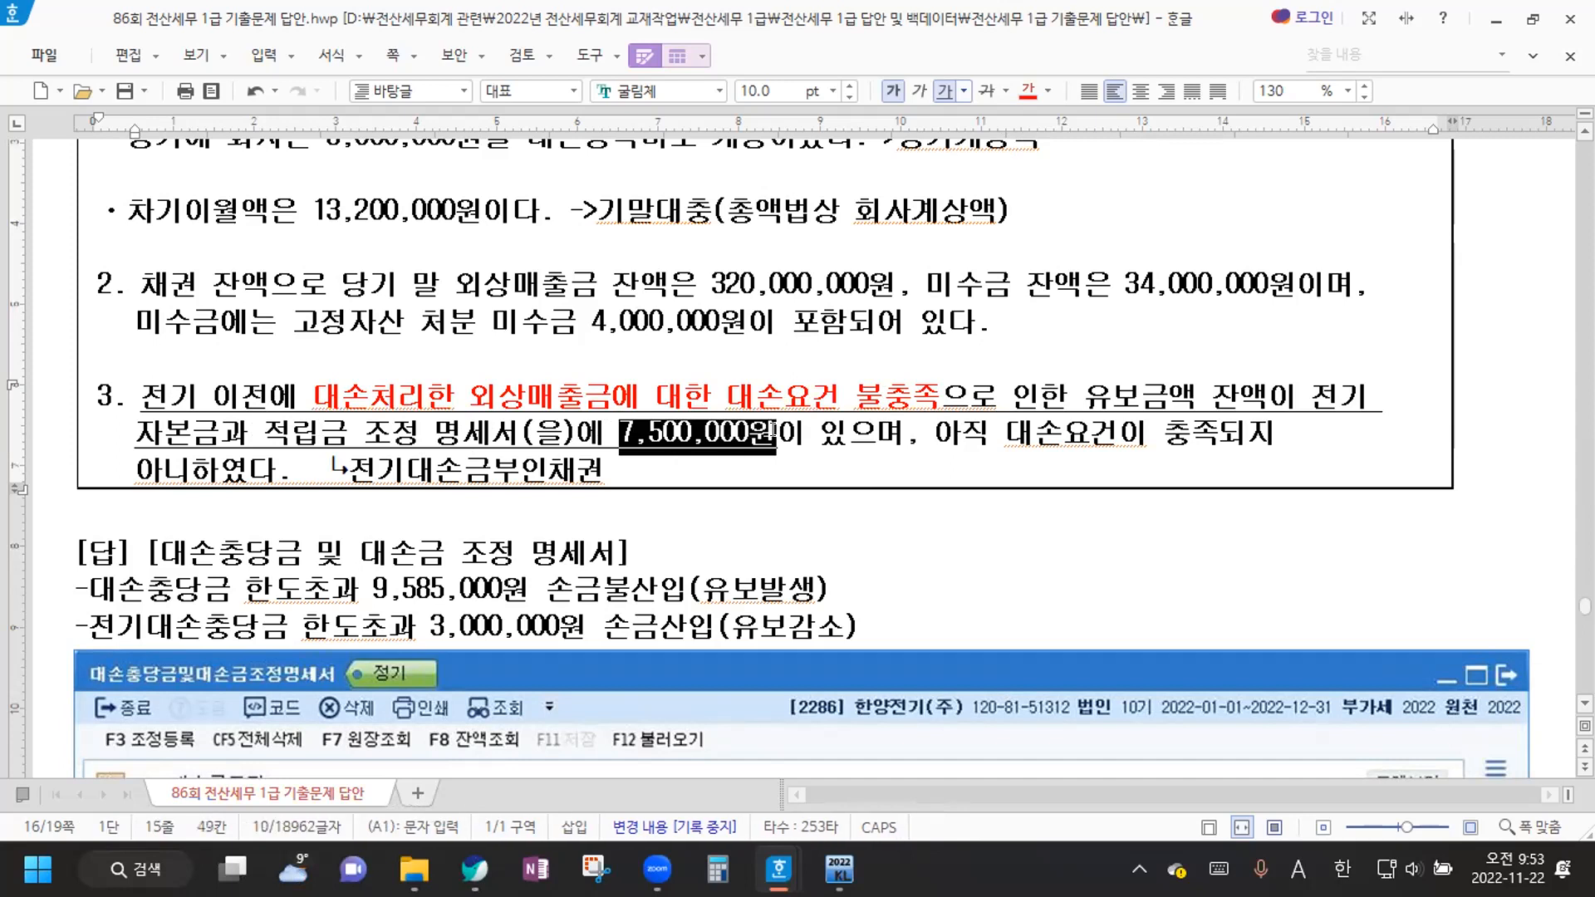
pyautogui.click(1028, 89)
pyautogui.click(875, 479)
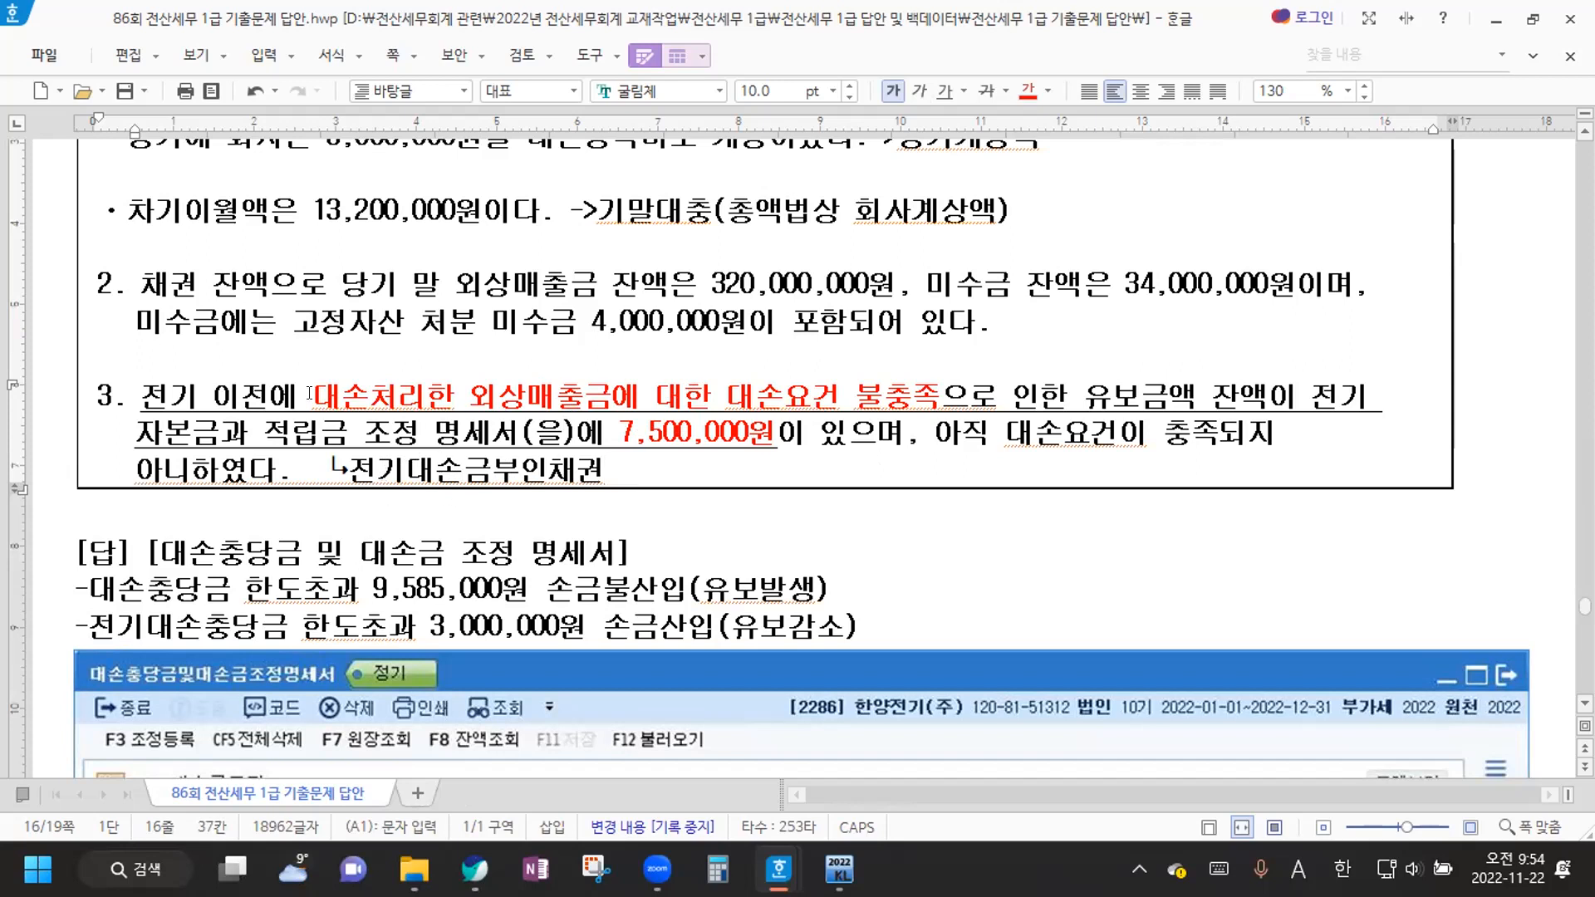
pyautogui.doubleClick(348, 407)
pyautogui.moveTo(683, 395); pyautogui.dragTo(949, 391)
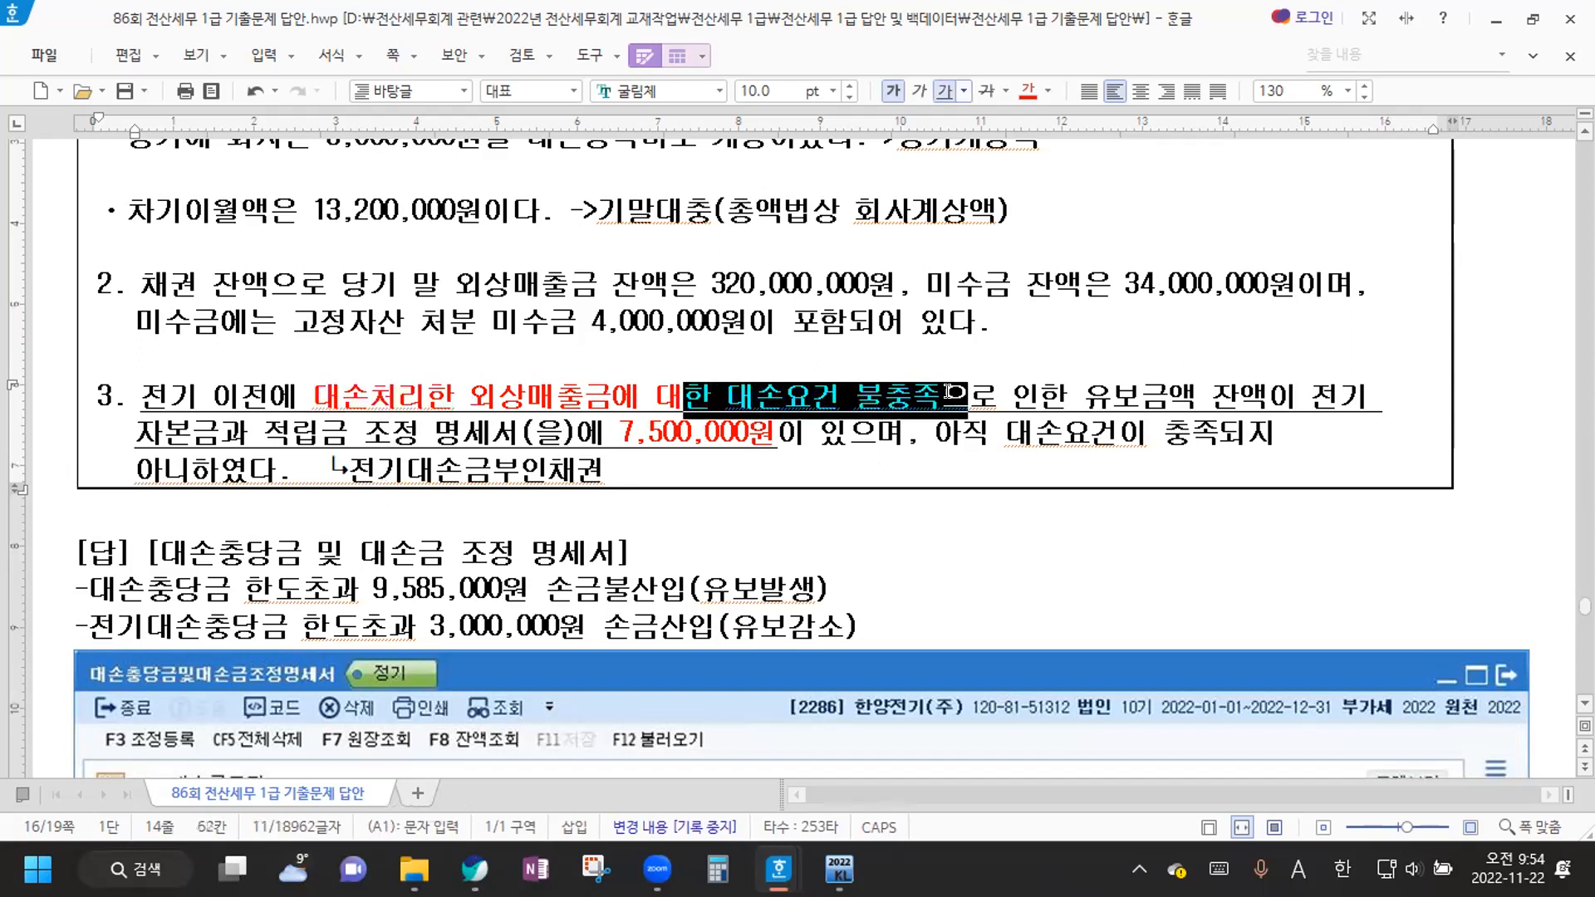
pyautogui.moveTo(401, 464); pyautogui.dragTo(646, 464)
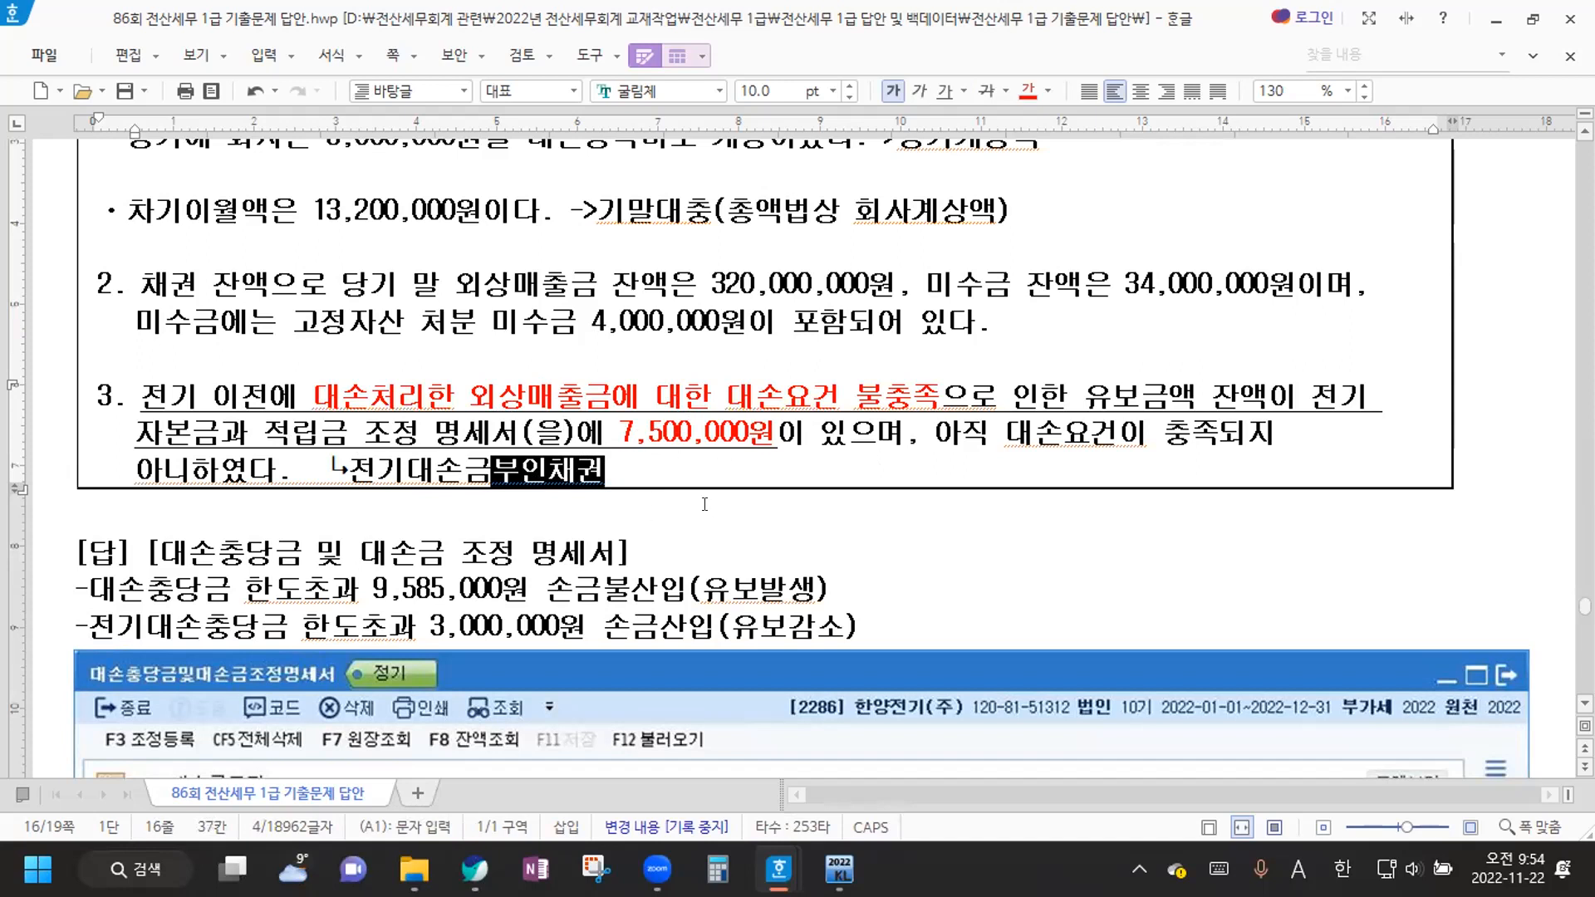
pyautogui.click(643, 463)
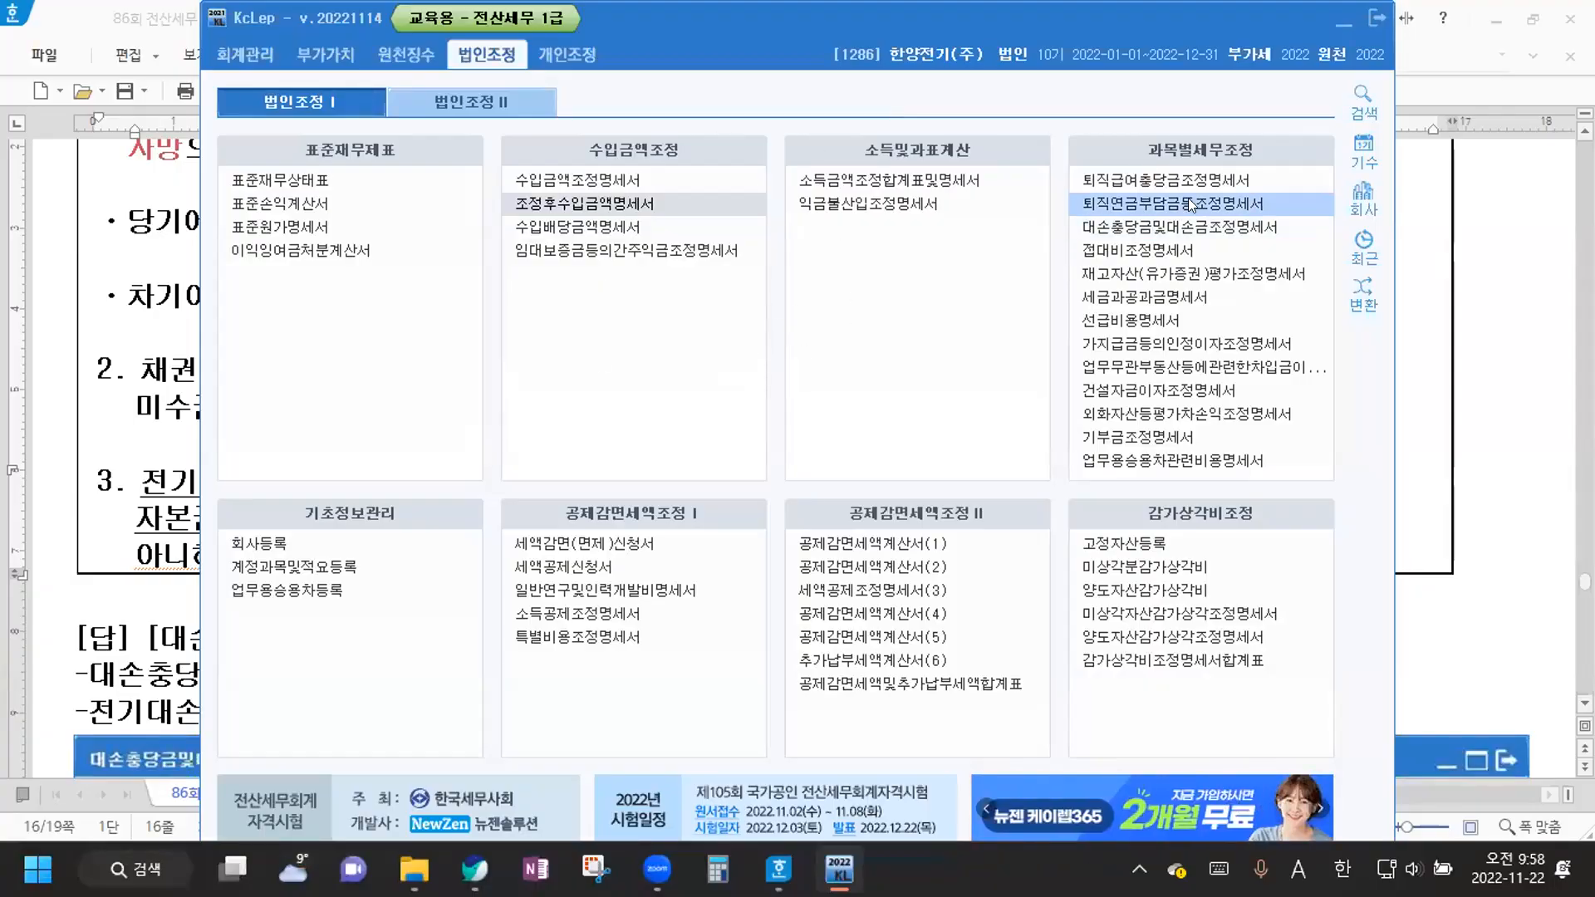
# Switch to KcLep, open the 대손충당금및대손금조정명세서 and date the first 대손금조정 row 05.02
pyautogui.click(1142, 226)
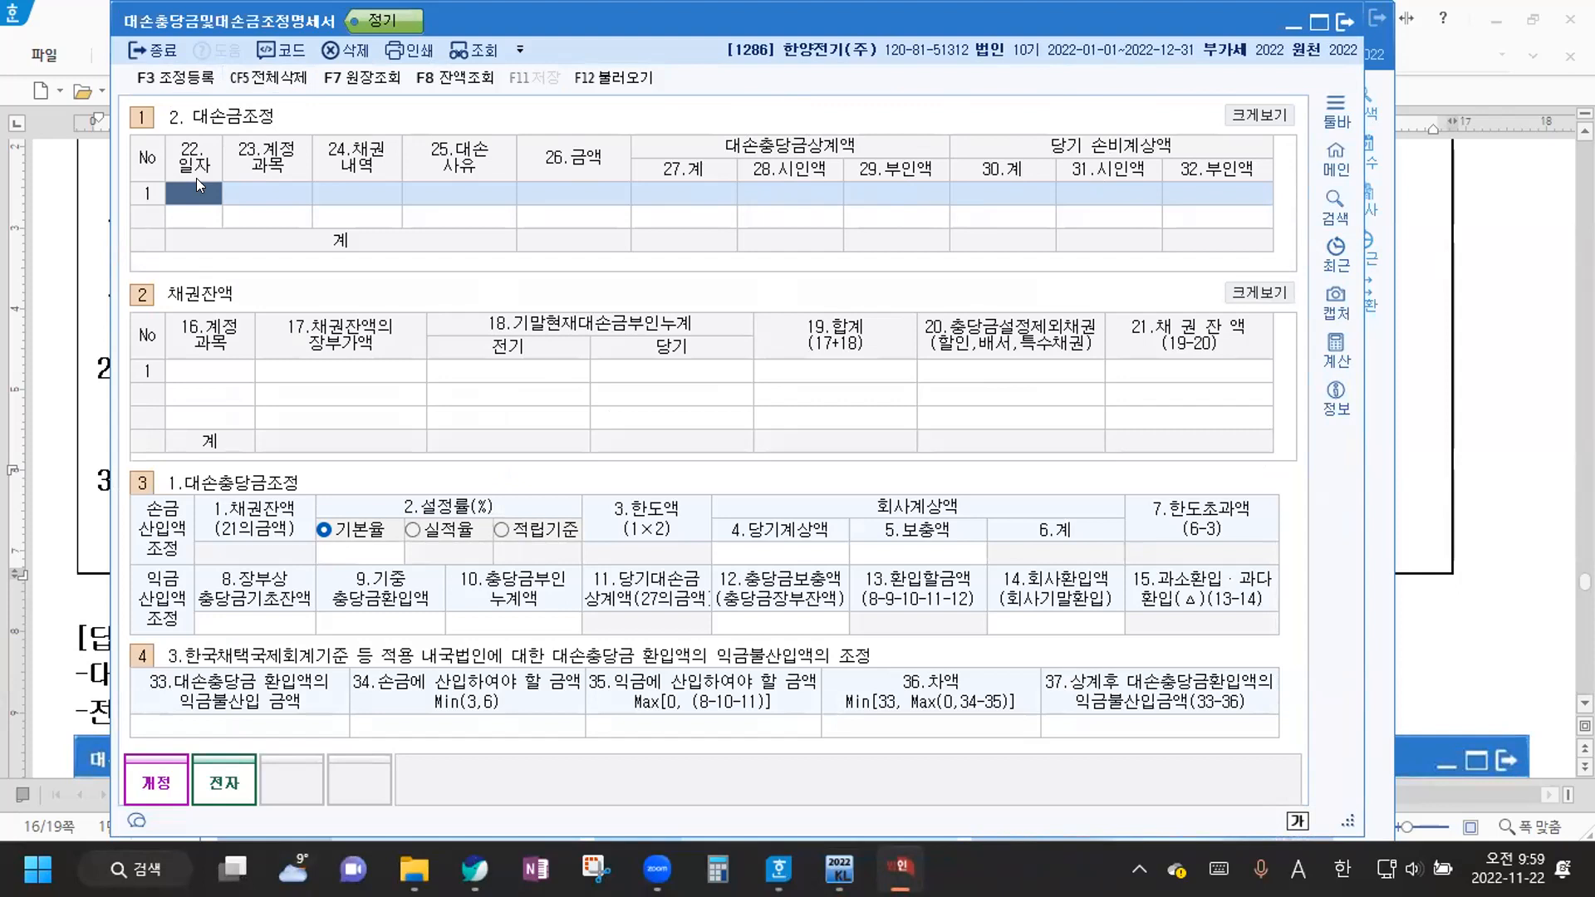
pyautogui.write('05.0')
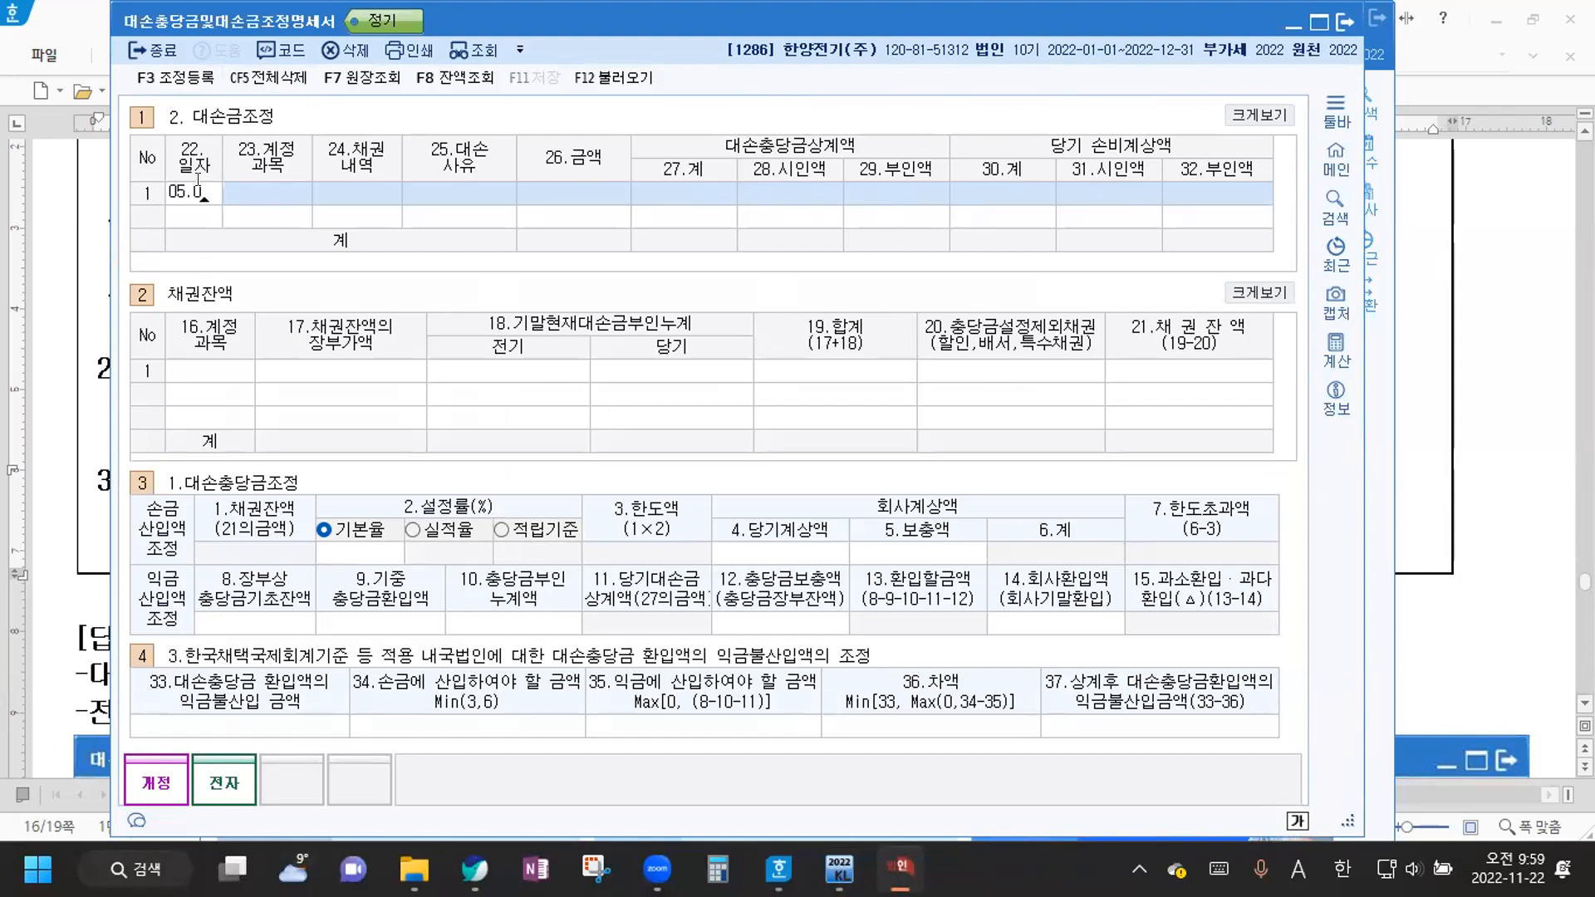
pyautogui.write('2')
pyautogui.press('Return')
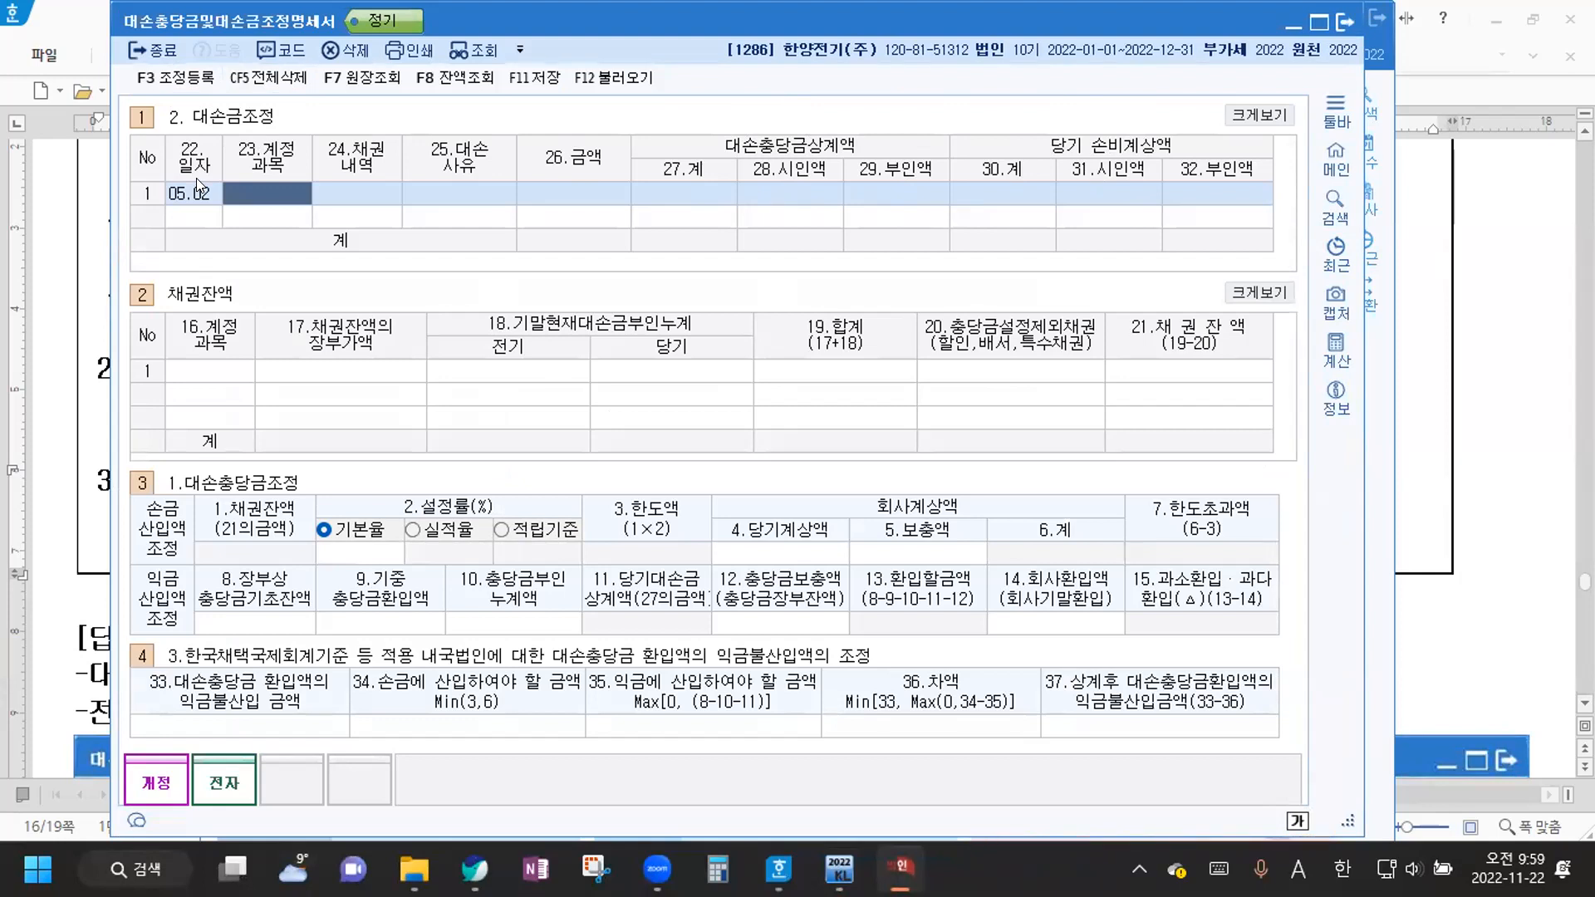
# Set the 계정과목 of the 05.02 대손금조정 row to 외상매출금
pyautogui.write('DHLTKD')
pyautogui.press('BackSpace')
pyautogui.press('BackSpace')
pyautogui.press('BackSpace')
pyautogui.press('BackSpace')
pyautogui.press('BackSpace')
pyautogui.press('BackSpace')
pyautogui.press('Hangul')
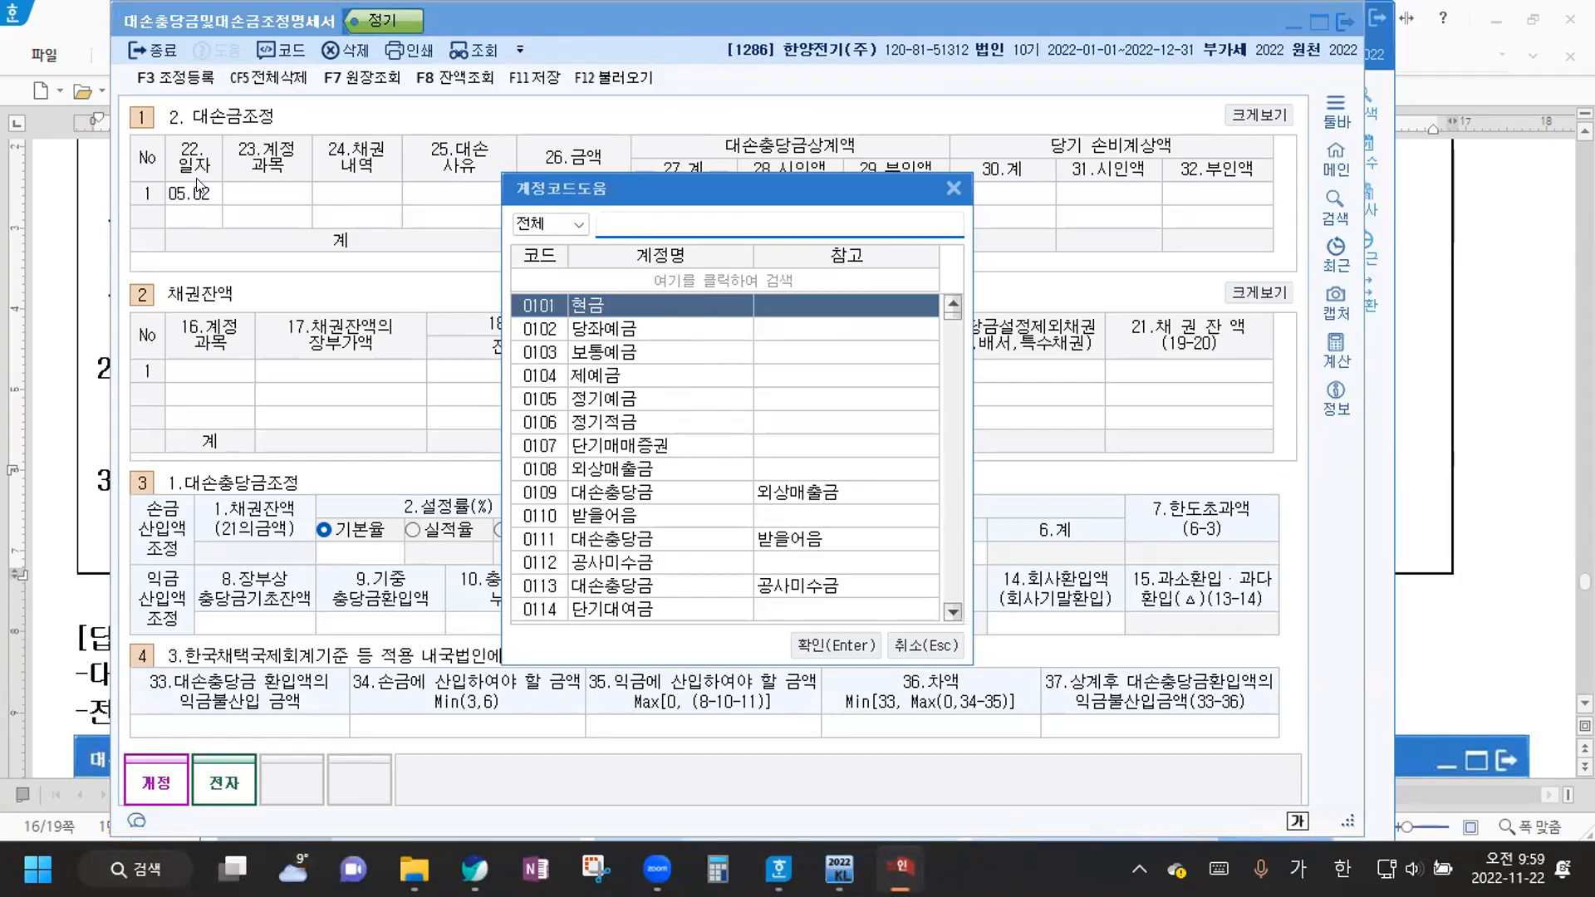
pyautogui.write('외상')
pyautogui.press('Return')
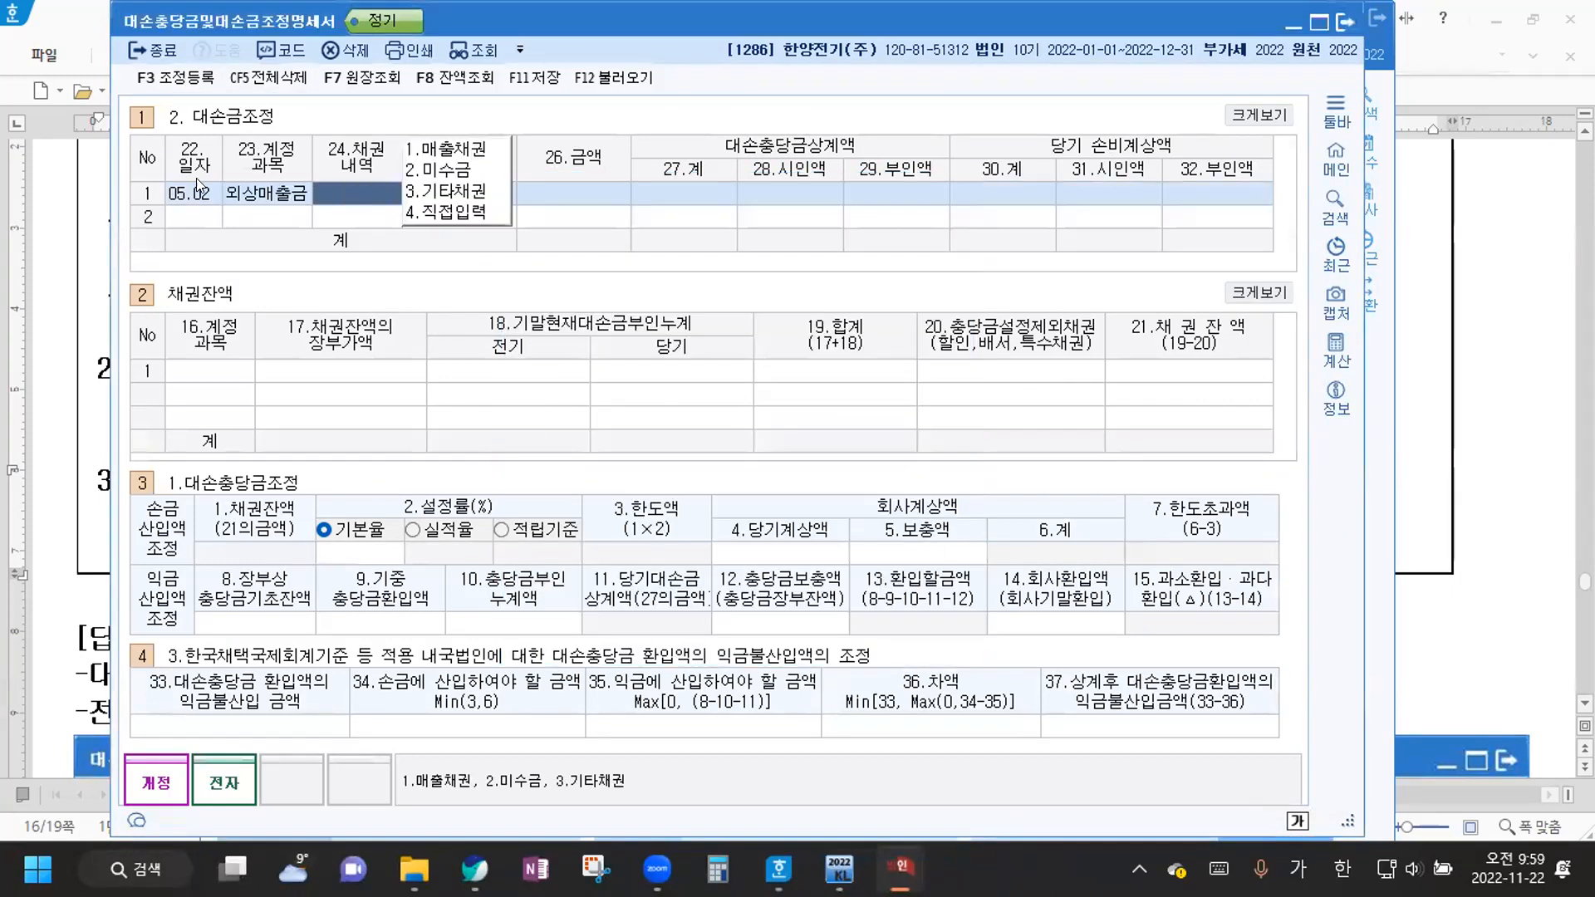
# Set the row's 채권내역 to 1.매출채권 and its 대손사유 to 3.사망,실종
pyautogui.write('1')
pyautogui.press('Return')
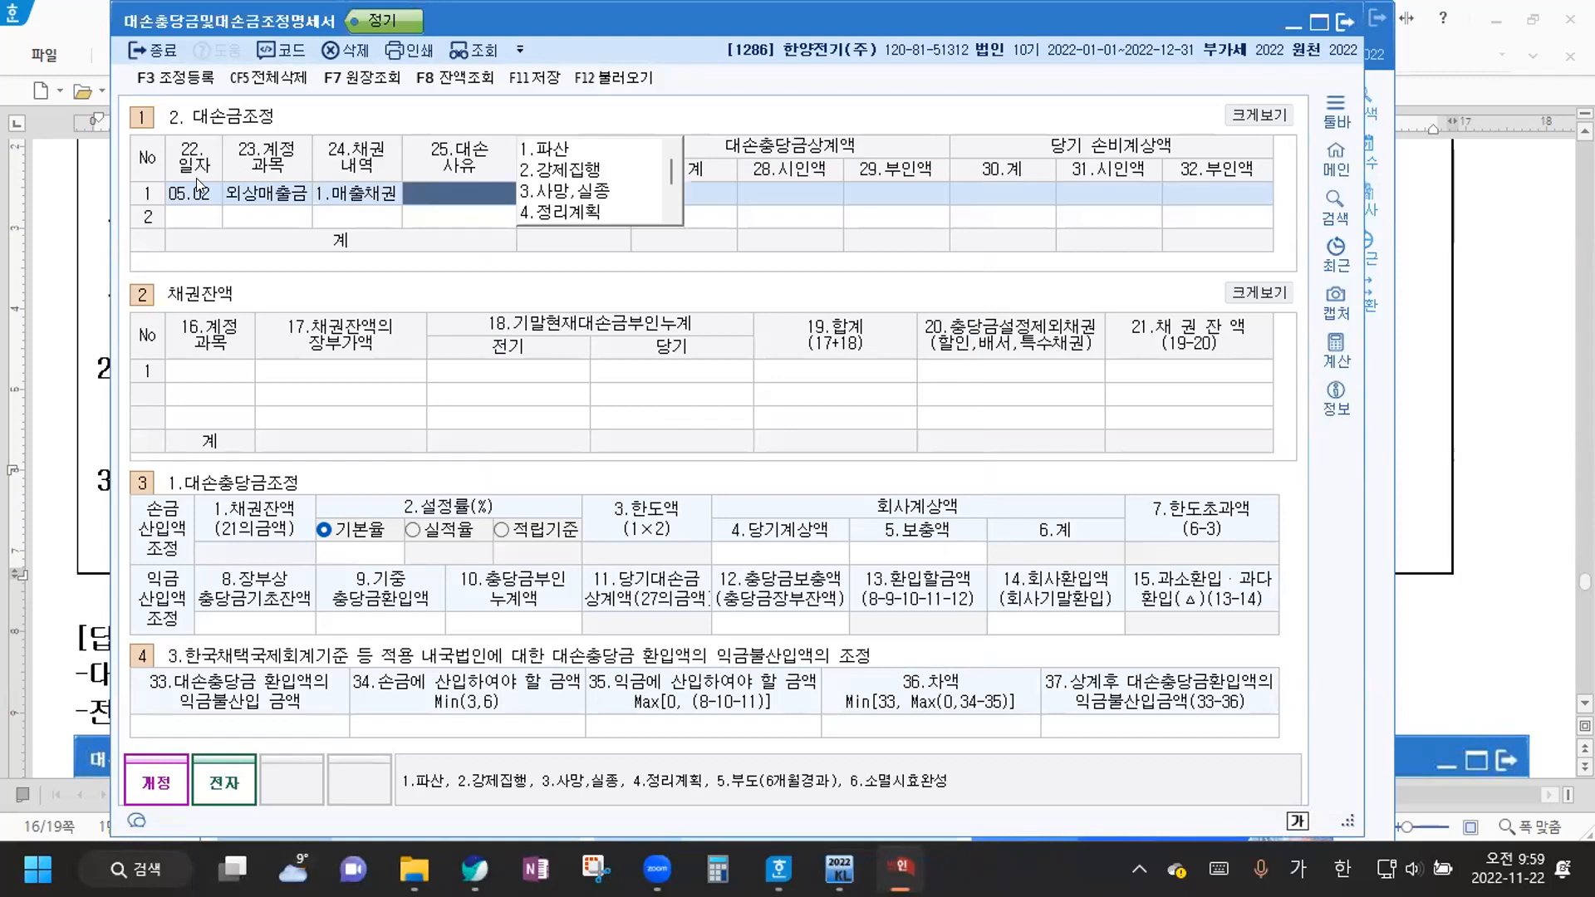
pyautogui.write('3')
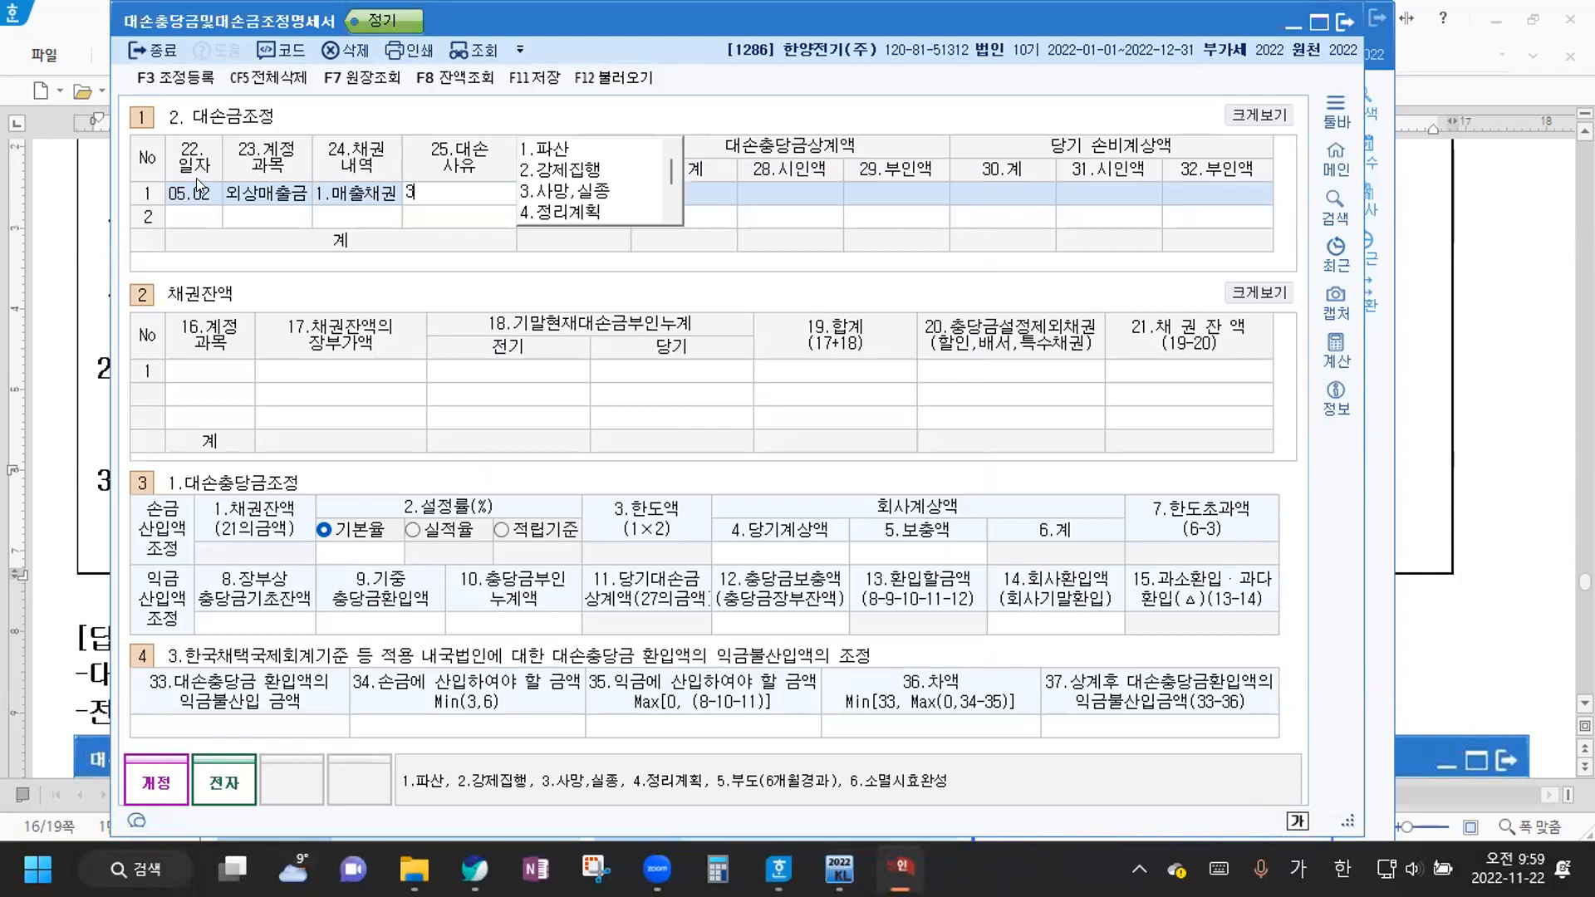
pyautogui.press('Return')
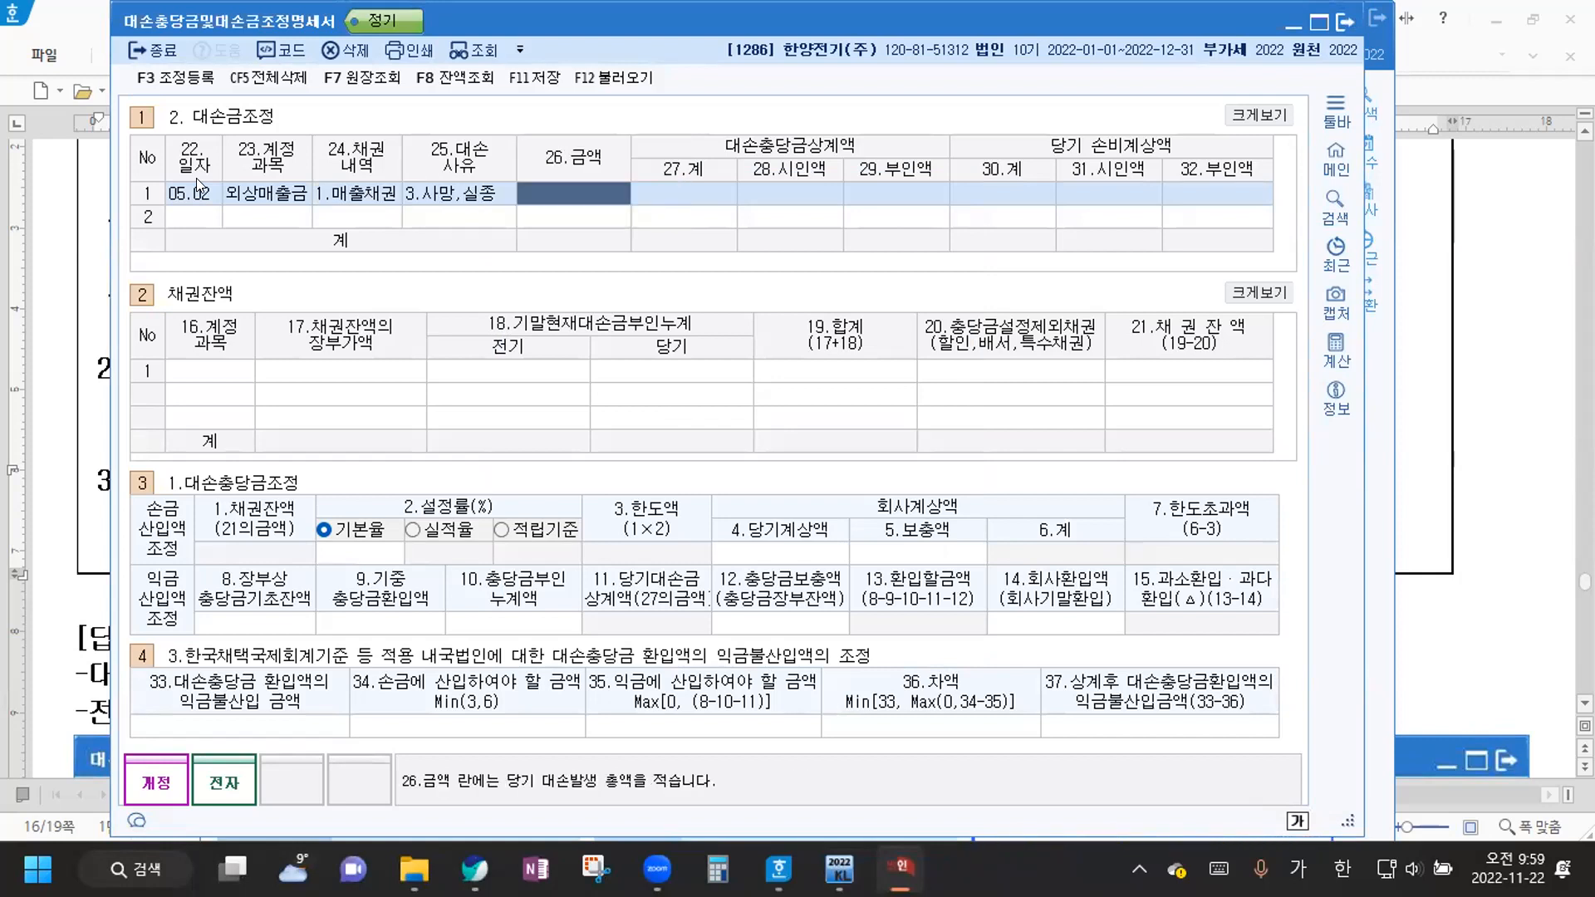
# Enter 3,800,000 as the row's 금액 and as the 시인액 under 대손충당금상계액
pyautogui.write('3,800')
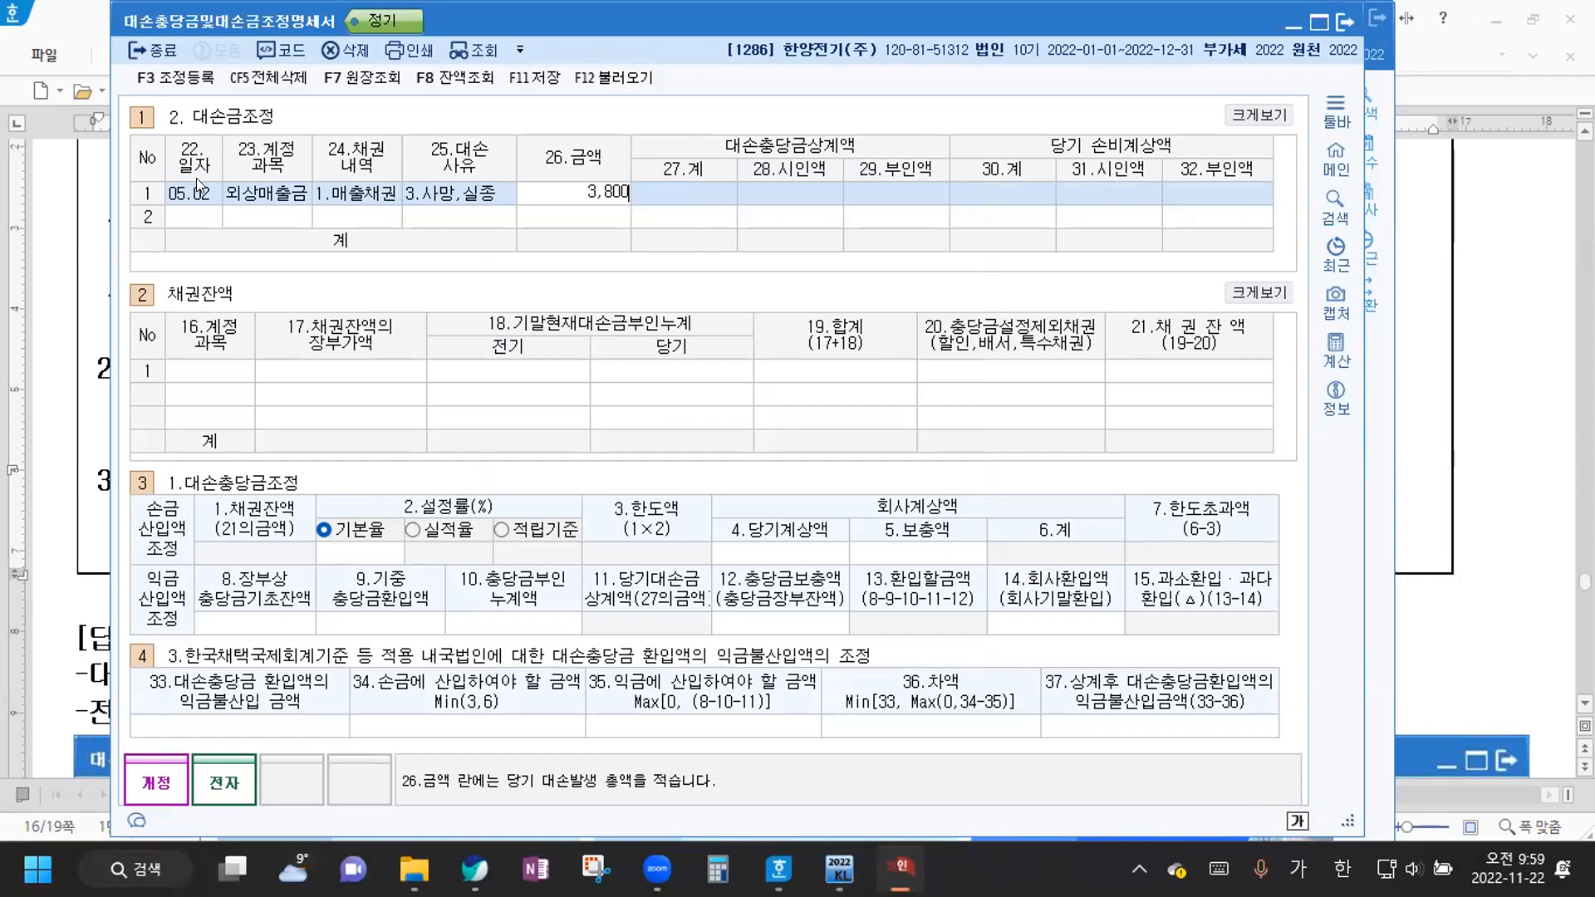
pyautogui.write(',000')
pyautogui.press('Return')
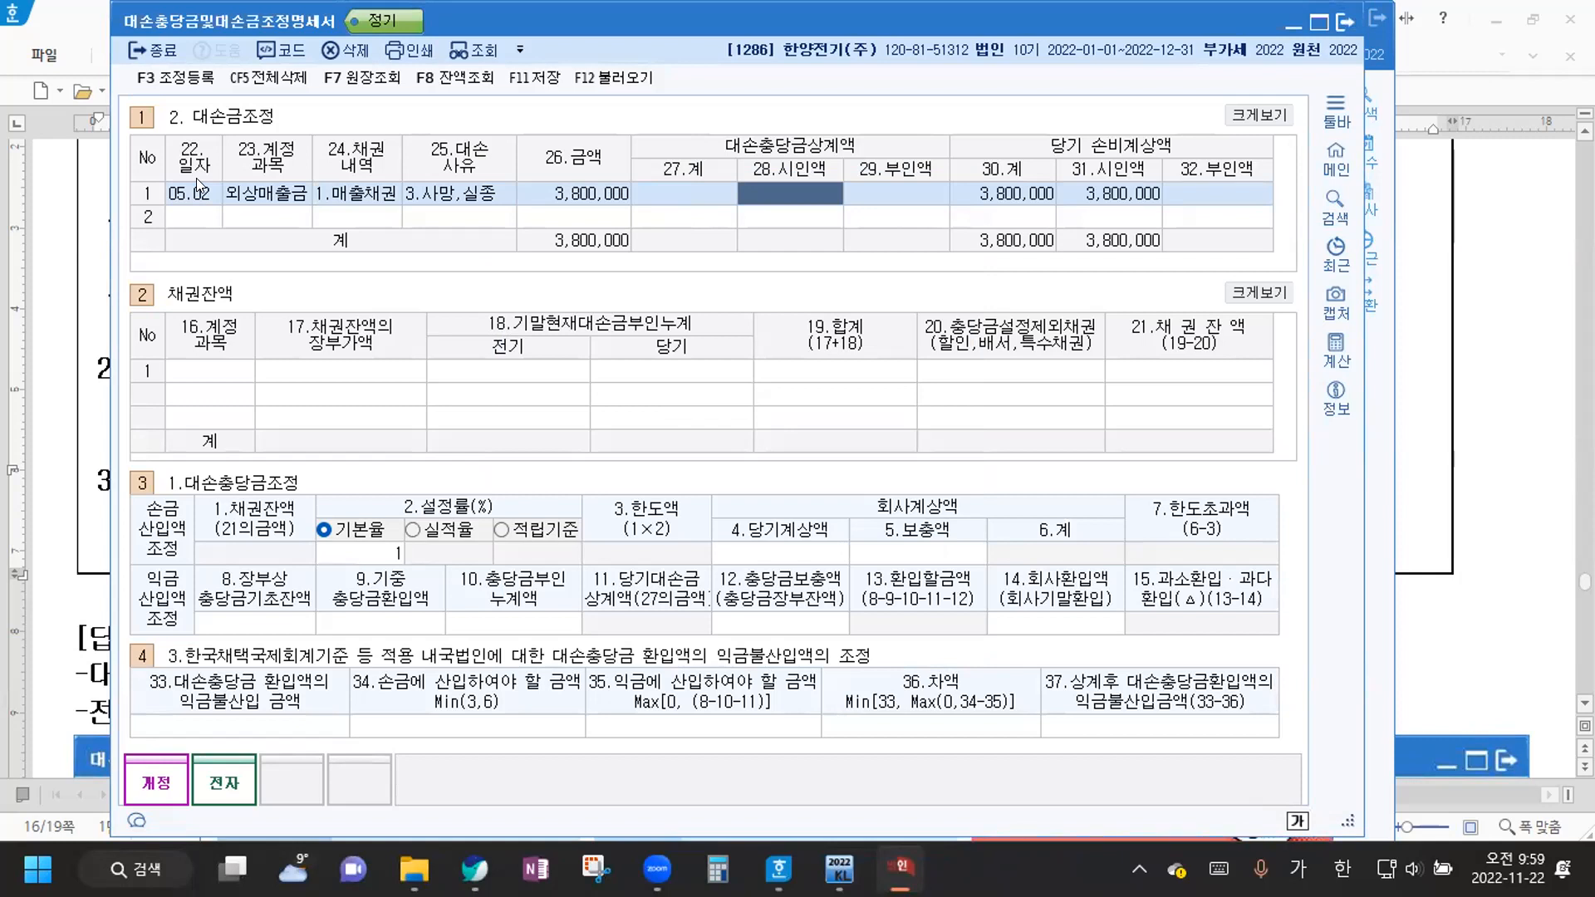
pyautogui.write('3800000')
pyautogui.press('Return')
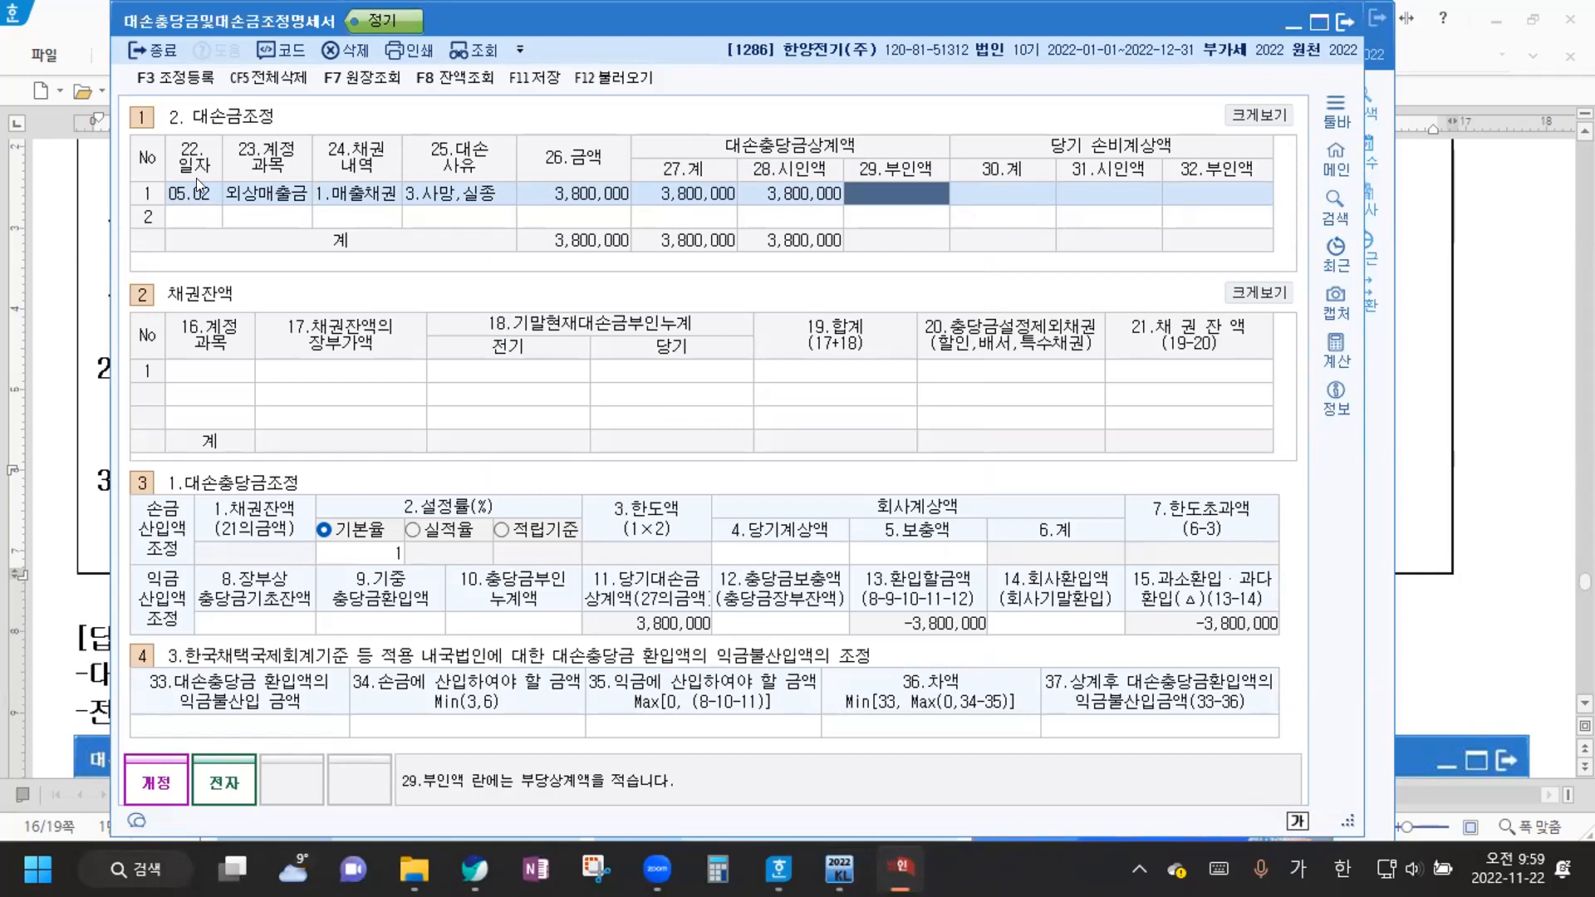
# In 채권잔액, add 외상매출금 as the first row with a book value of 320,000,000
pyautogui.click(209, 371)
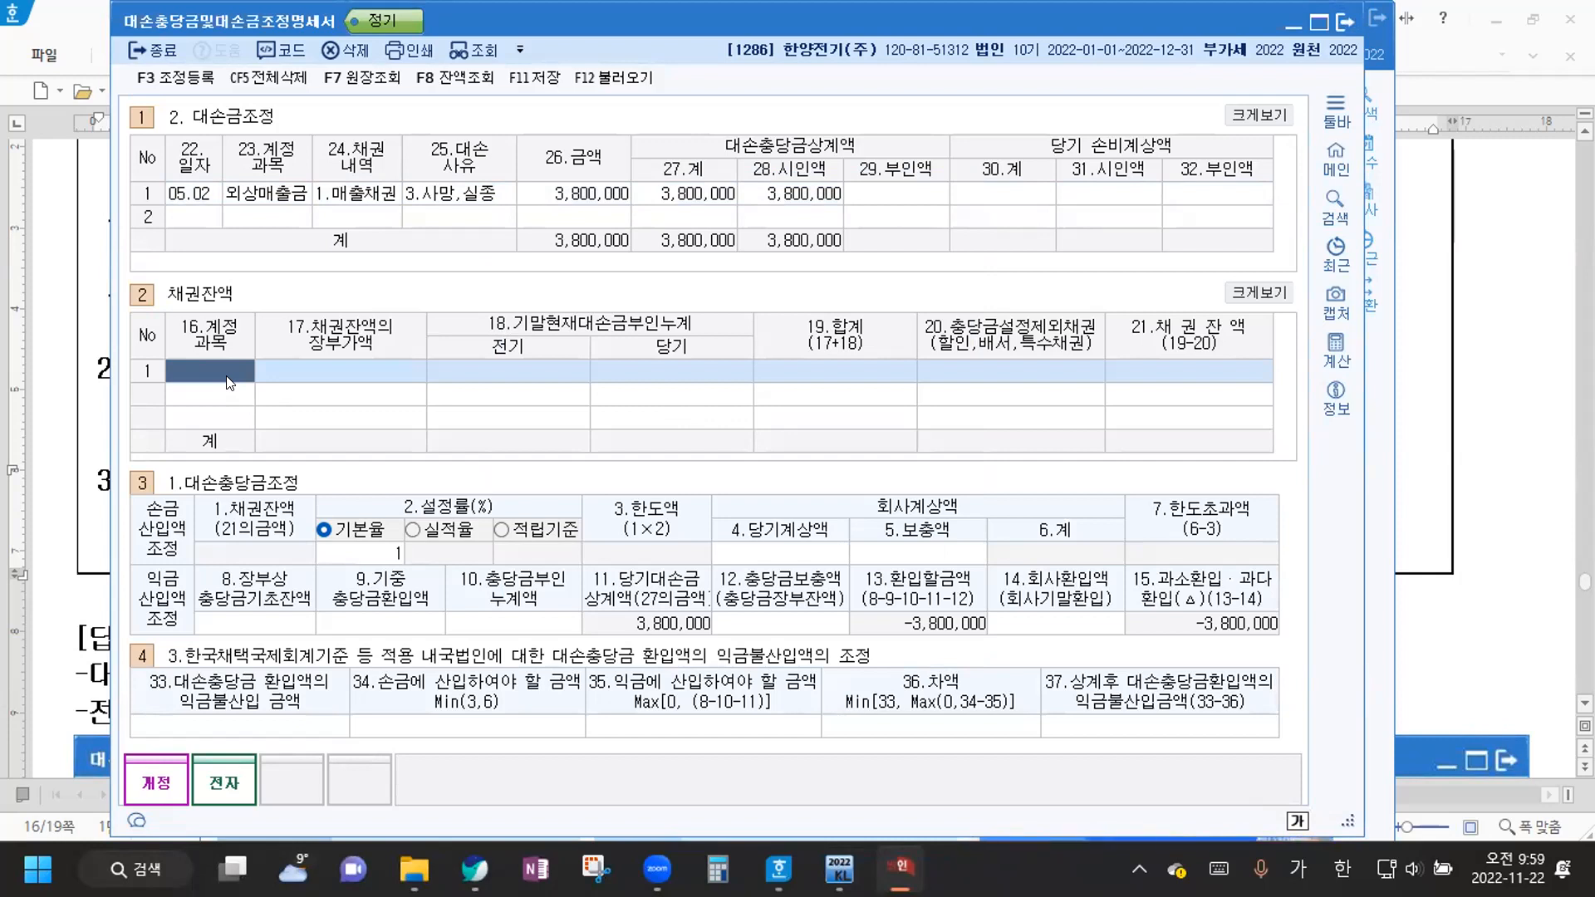
pyautogui.press('F2')
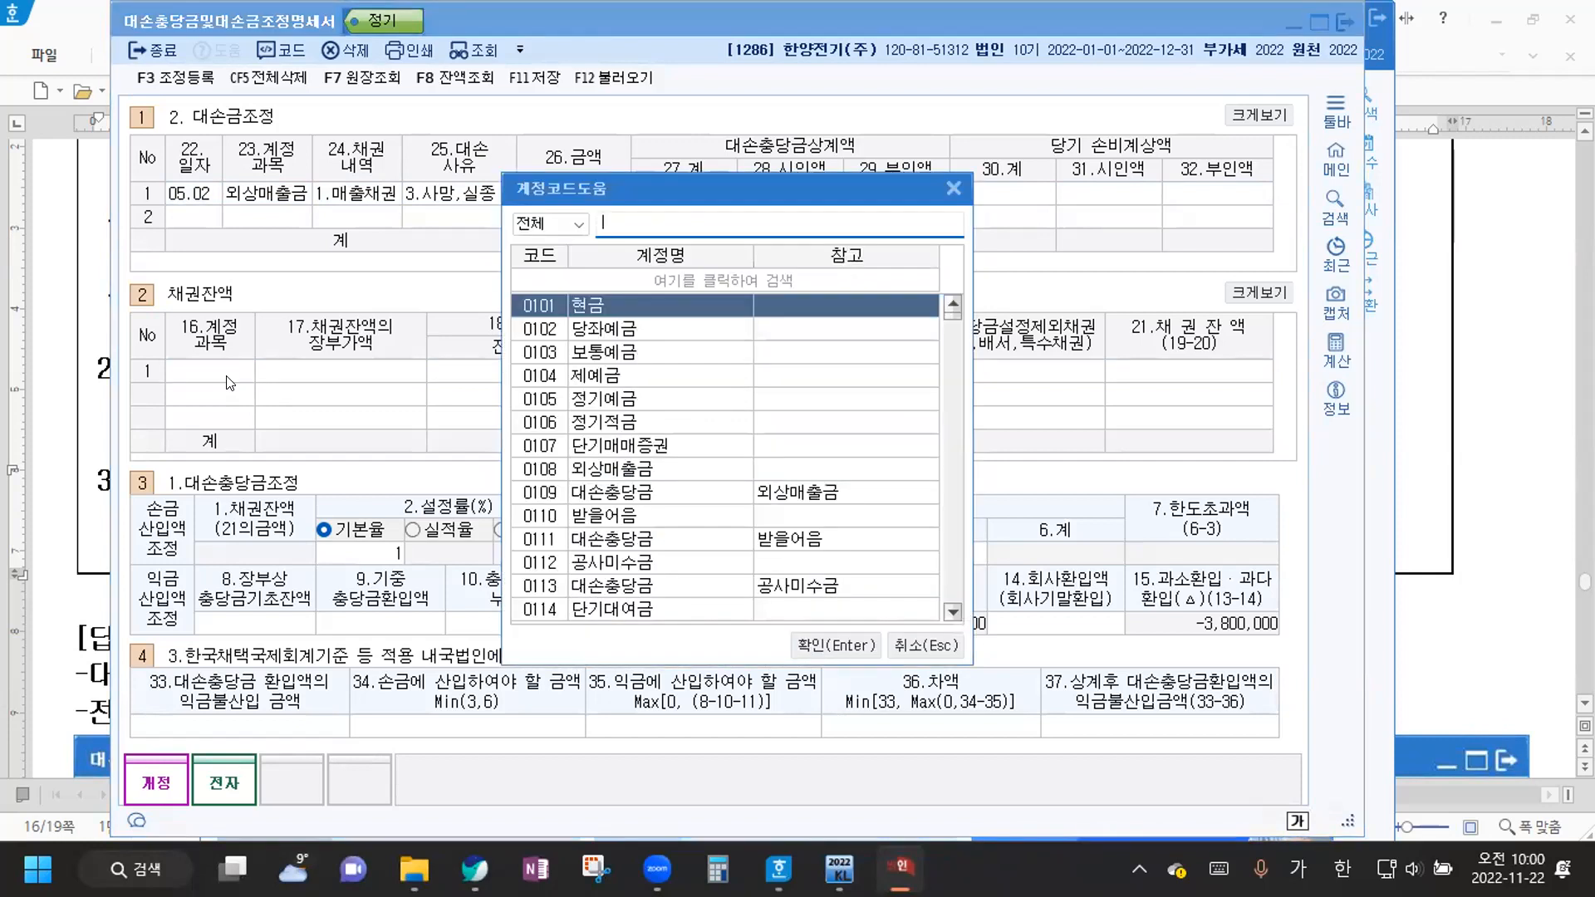
pyautogui.write('외상')
pyautogui.press('Return')
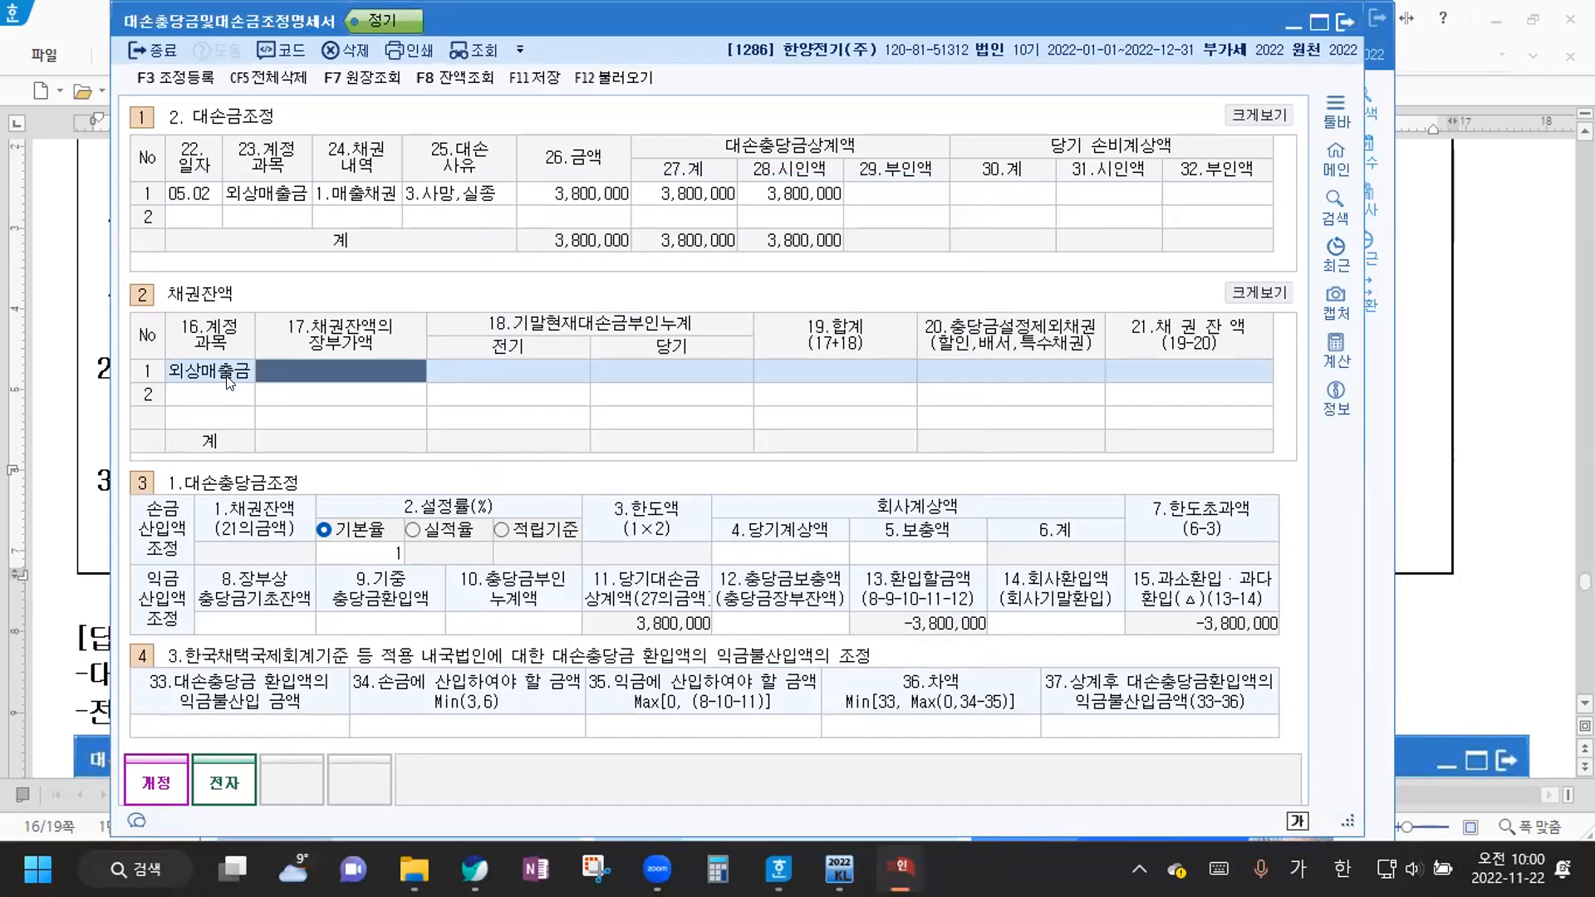
pyautogui.write('320000000')
pyautogui.press('Return')
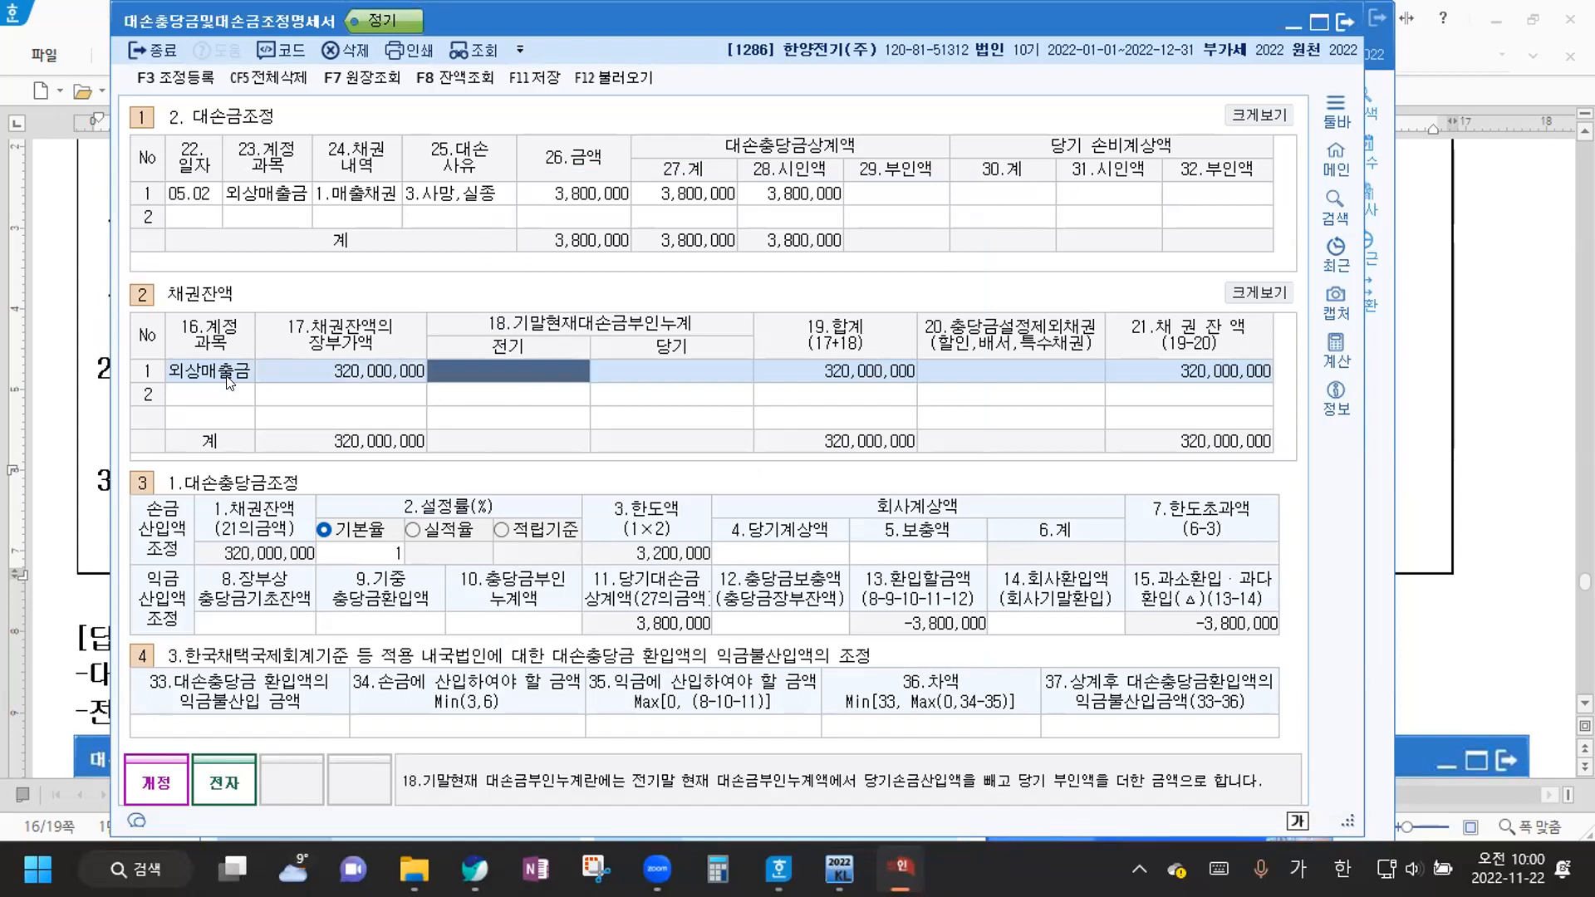
# Add 미수금 as the second 채권잔액 row with a book value of 34,000,000
pyautogui.click(206, 397)
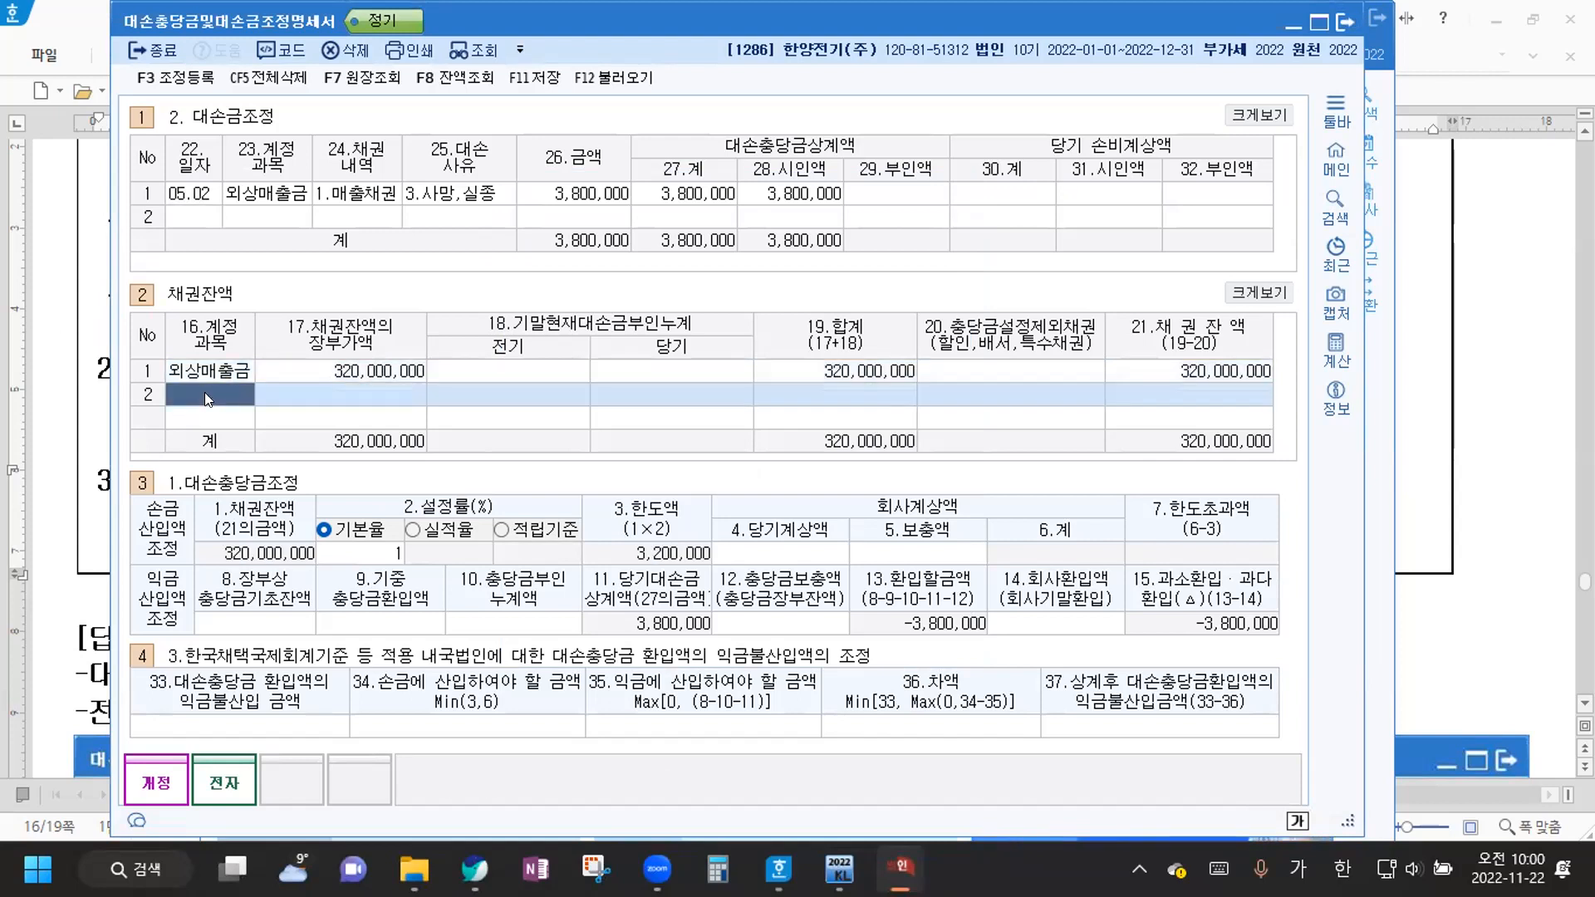
pyautogui.write('미수')
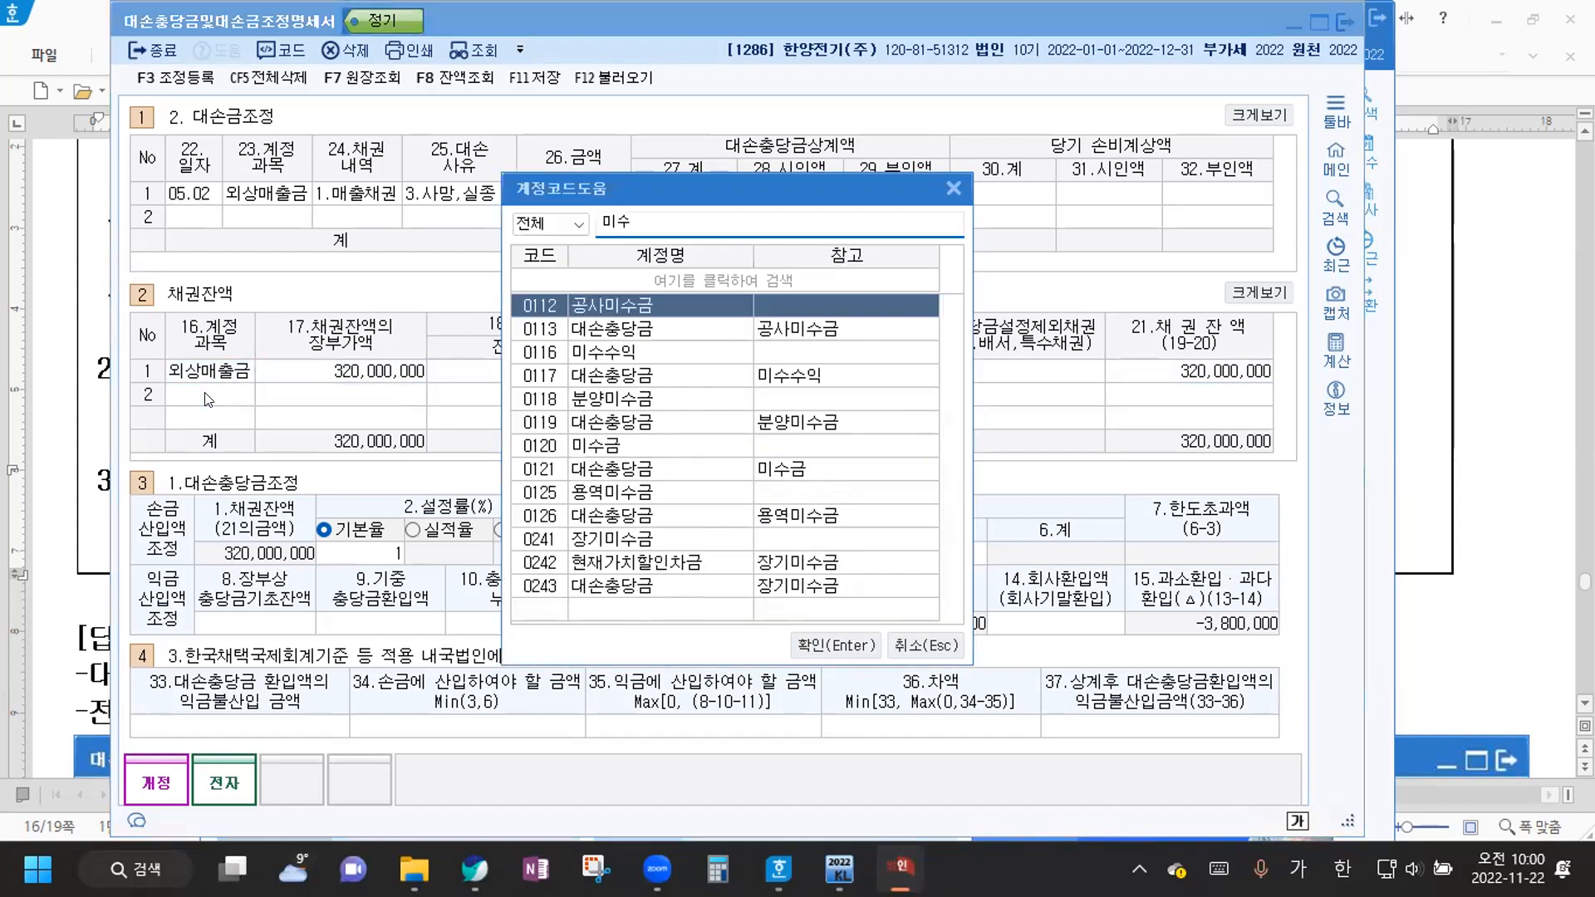
pyautogui.press('Down')
pyautogui.press('Down')
pyautogui.press('Down')
pyautogui.press('Return')
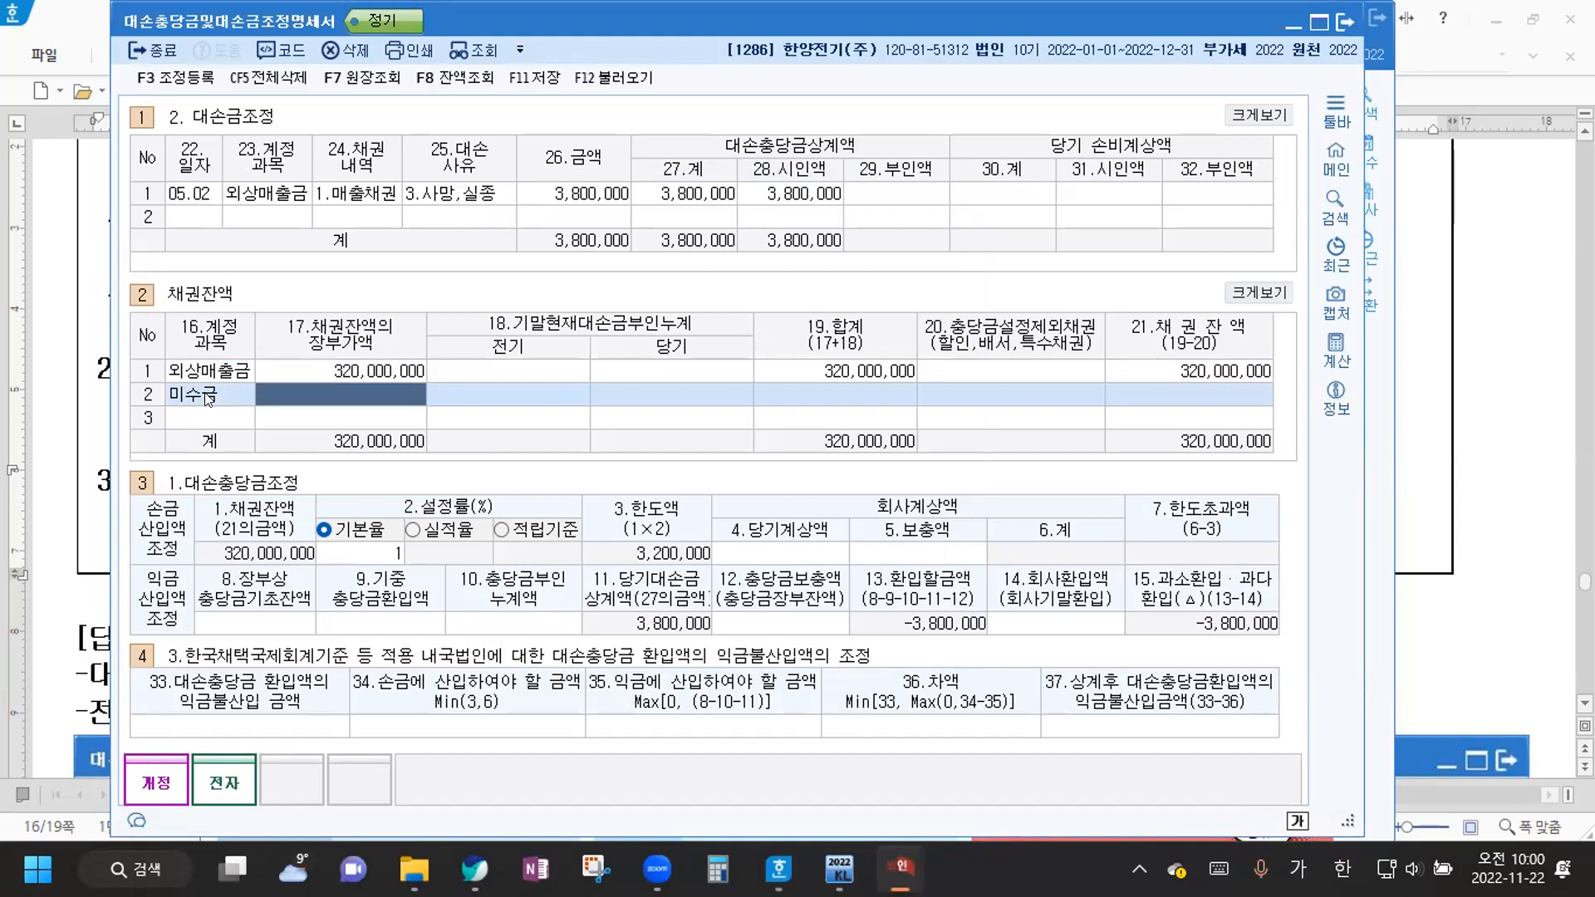
pyautogui.write('34,000,000')
pyautogui.press('Return')
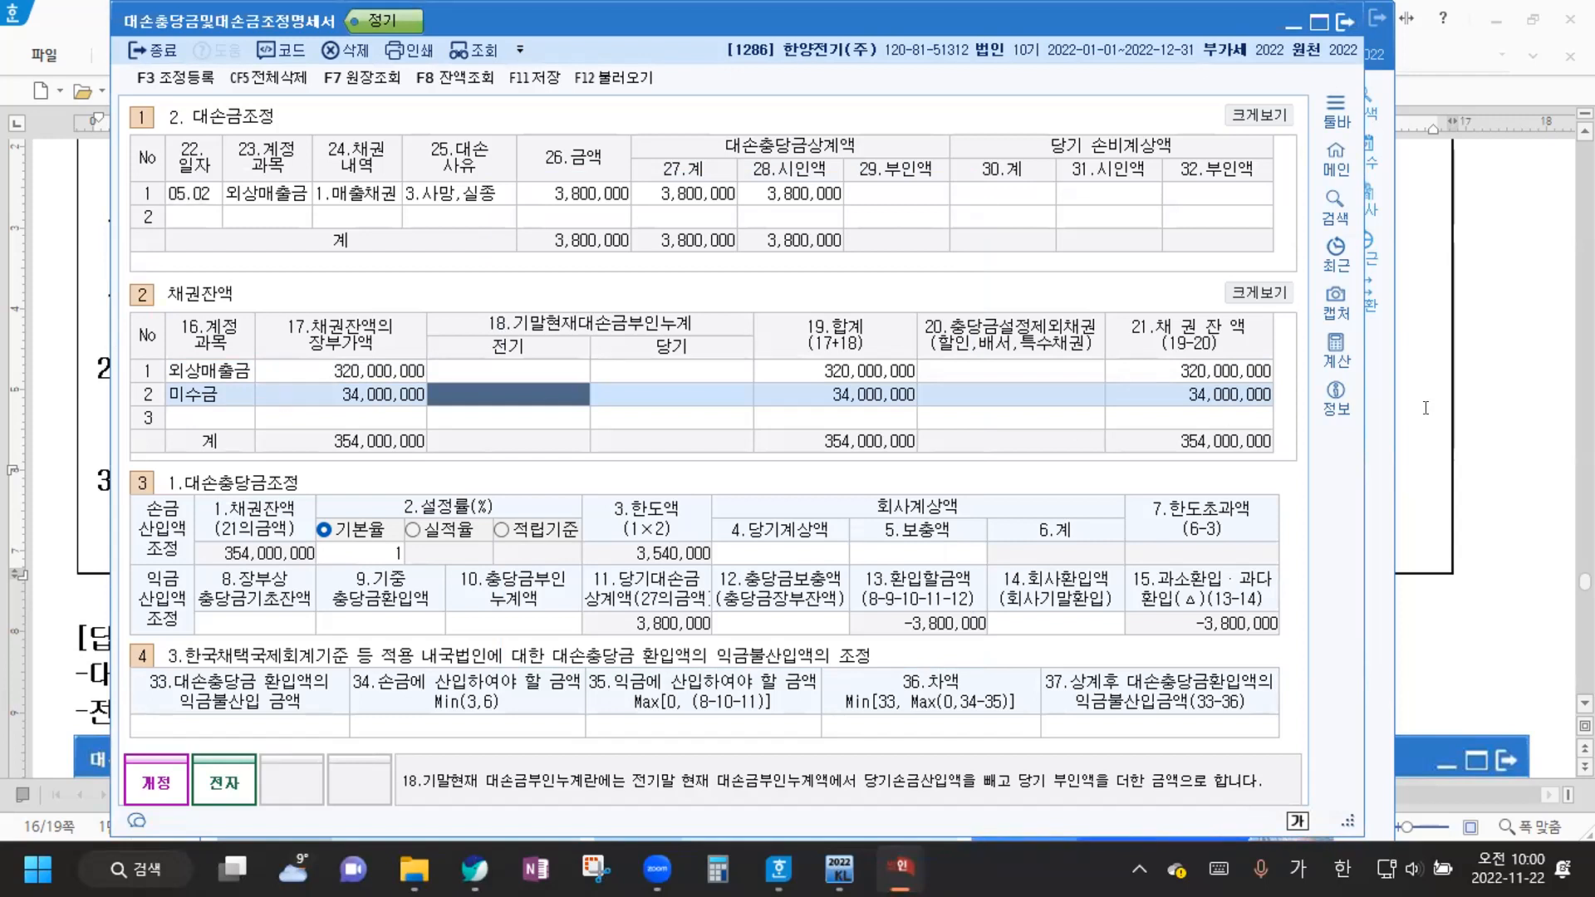
# Check item 3 in the Hangul question file, and enter 7,500,000 as the 전기 기말현재대손금부인누계 for 외상매출금
pyautogui.click(92, 522)
pyautogui.scroll(-3, 324, 476)
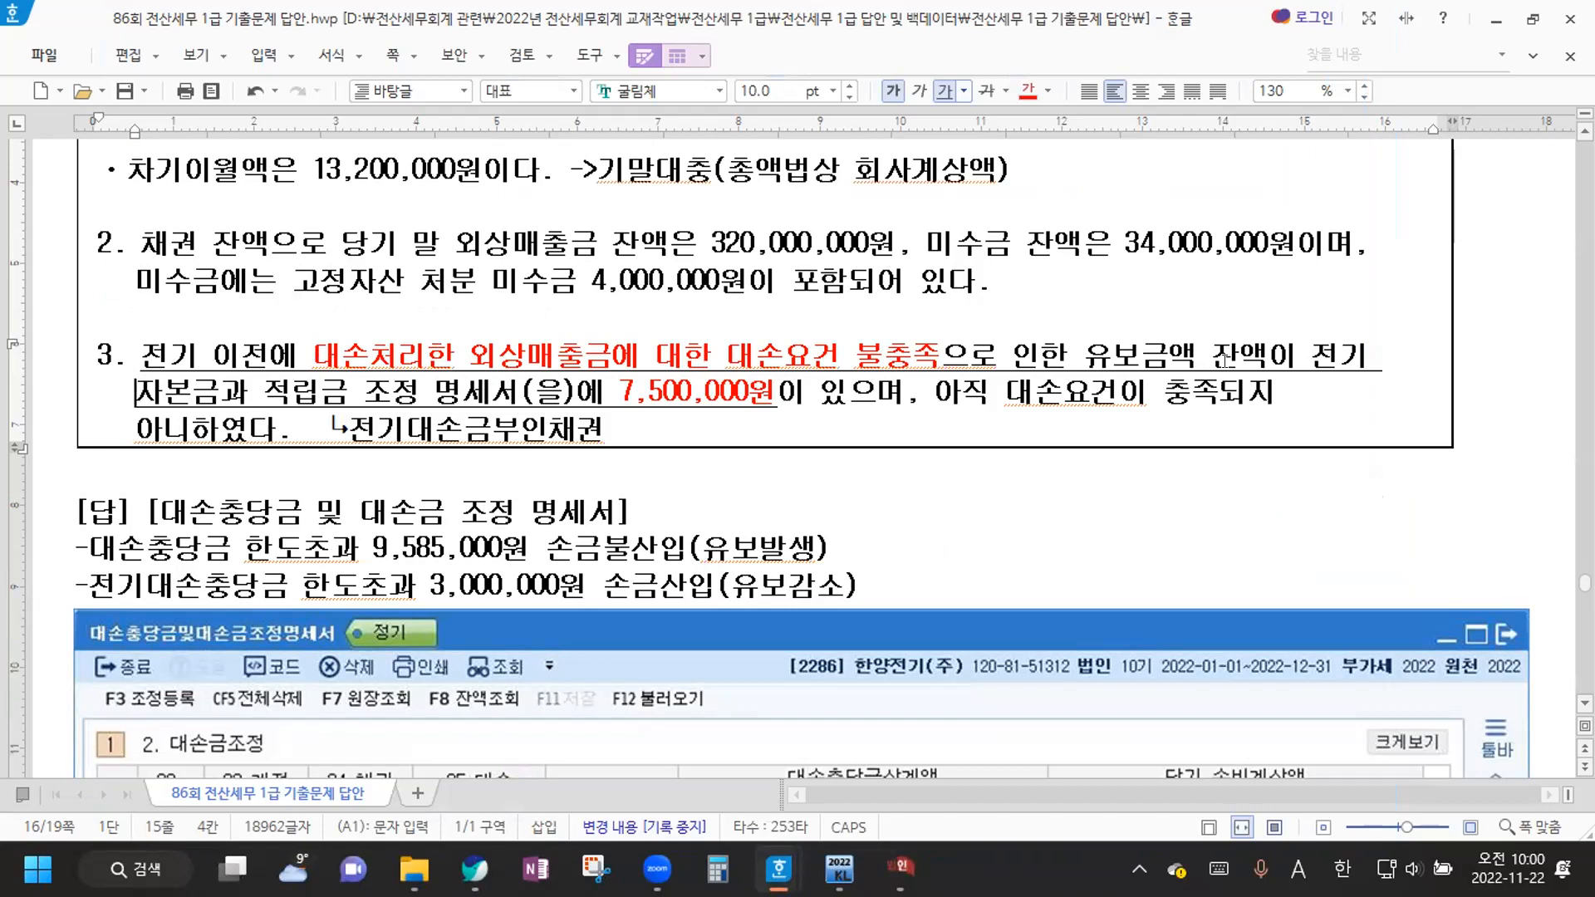
pyautogui.click(138, 392)
pyautogui.hotkey('alt', 'Tab')
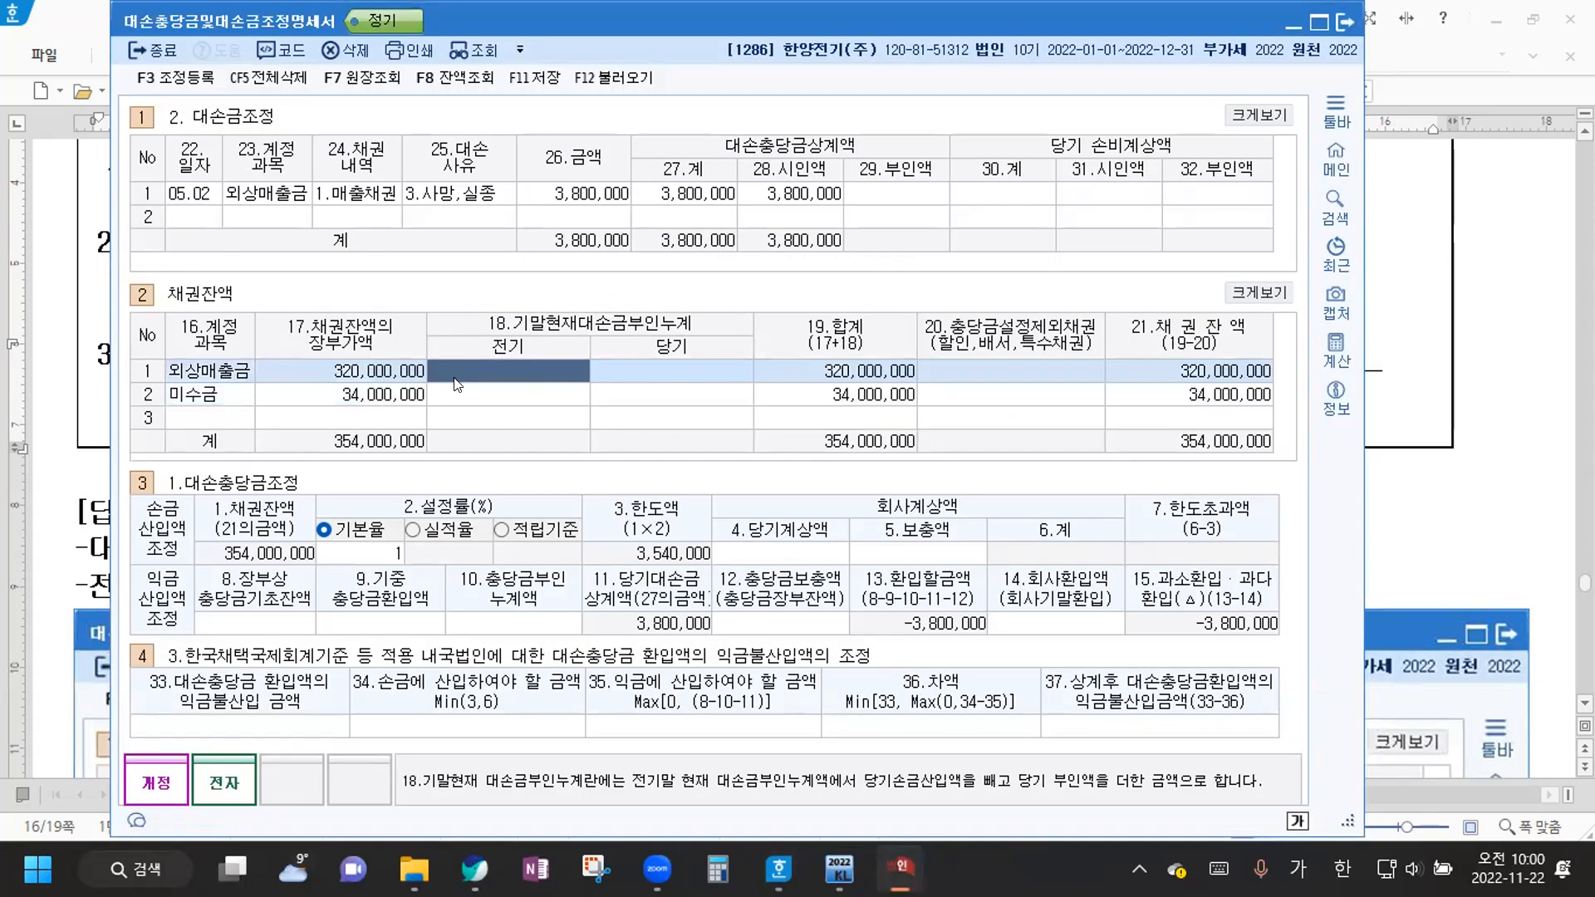
pyautogui.write('7,500')
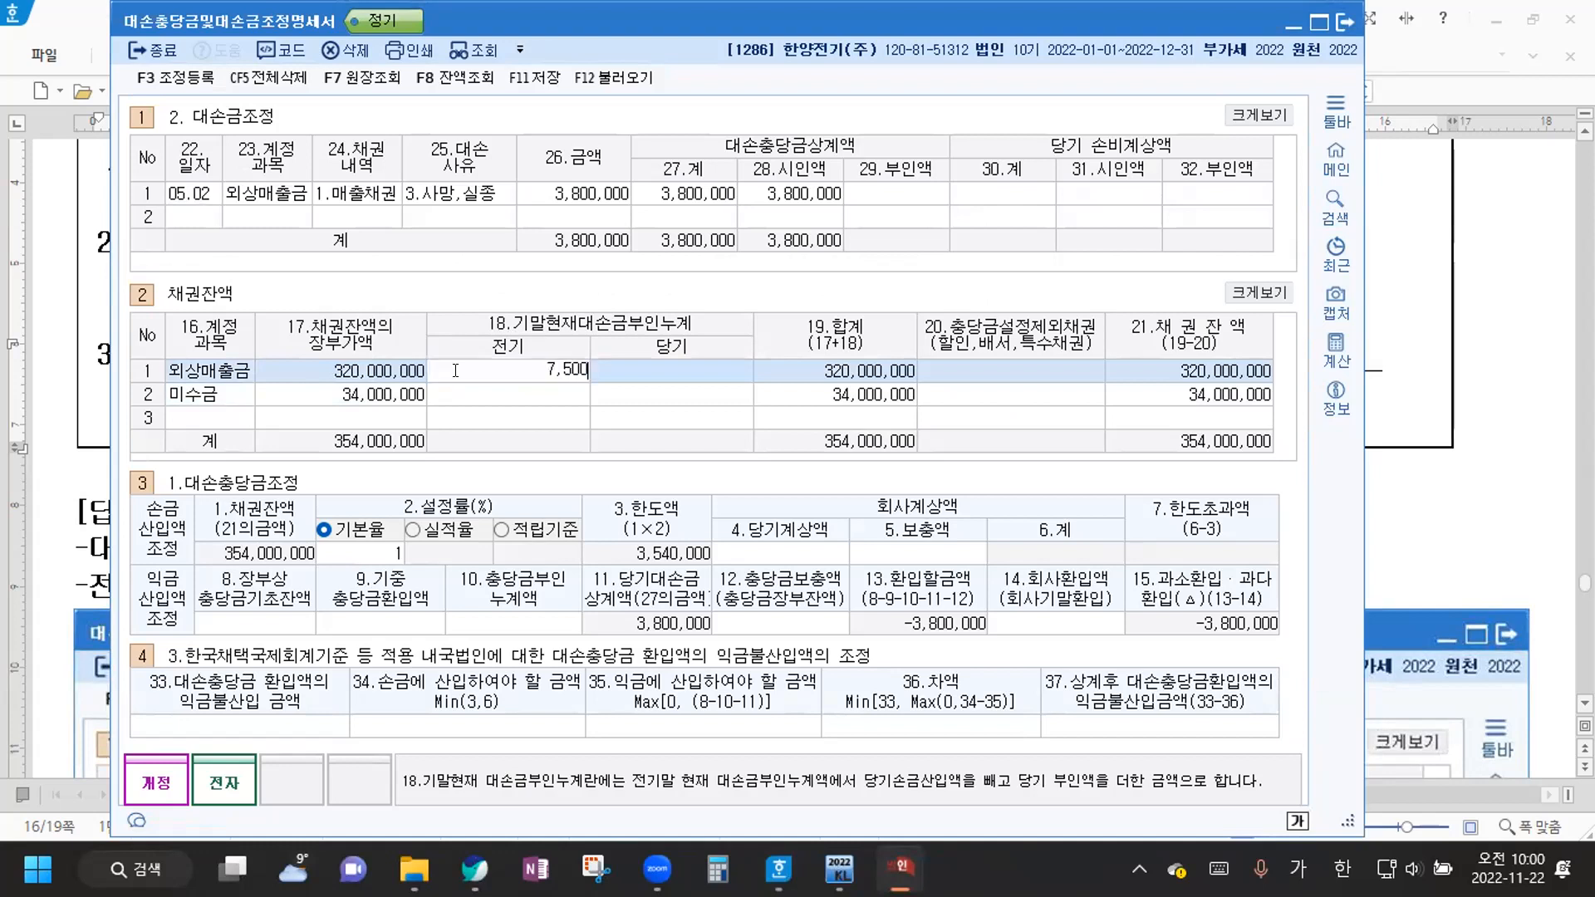
pyautogui.write(',000')
pyautogui.press('Return')
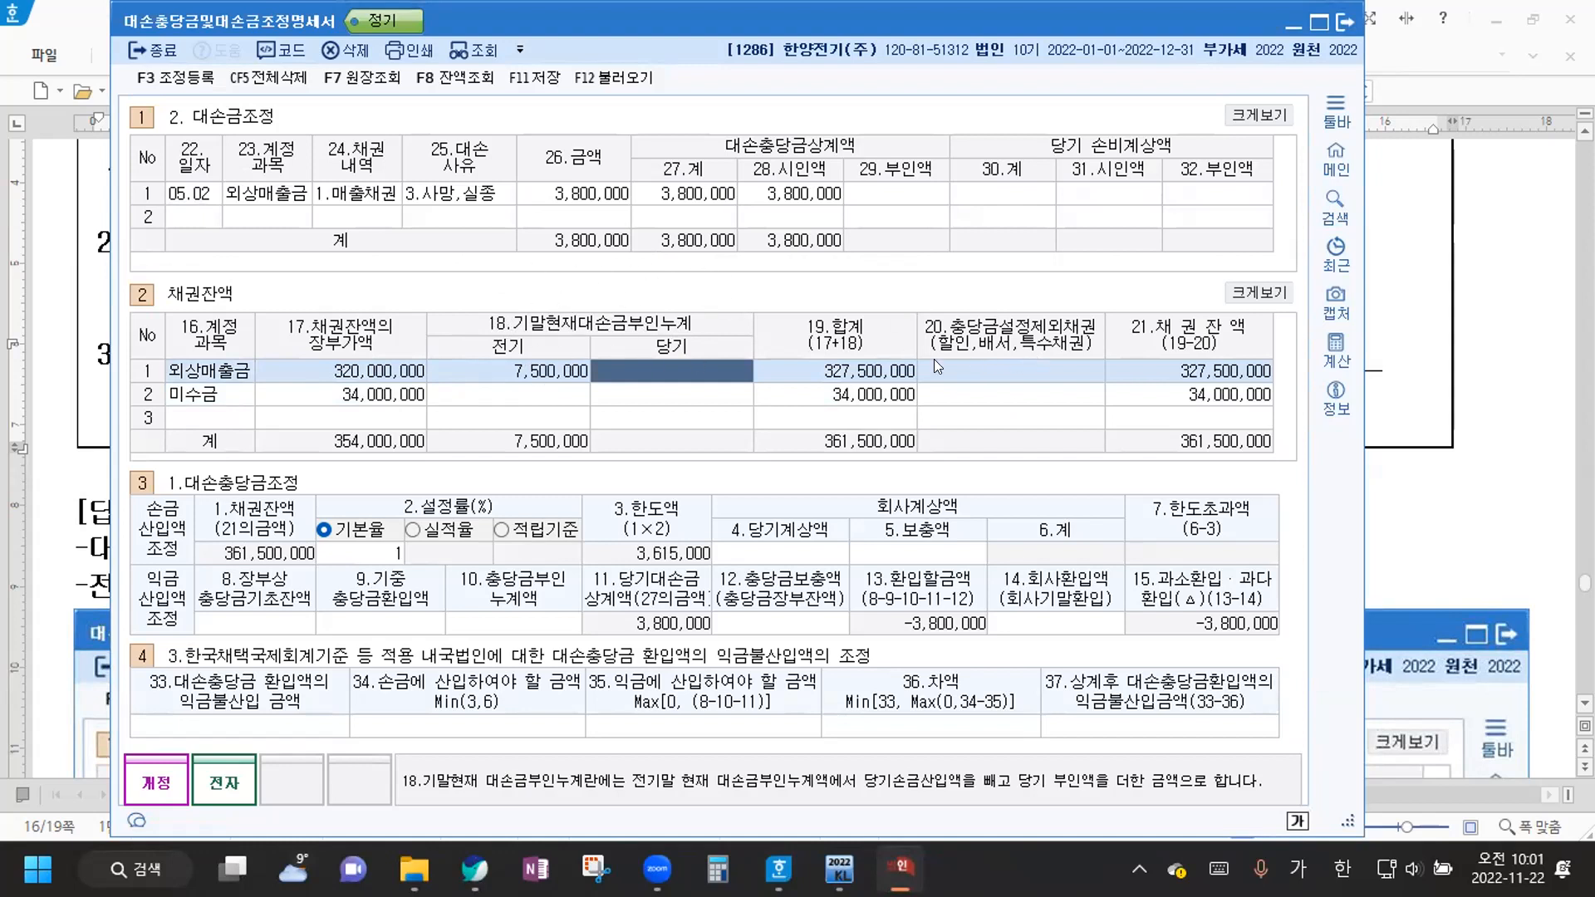
pyautogui.click(1000, 380)
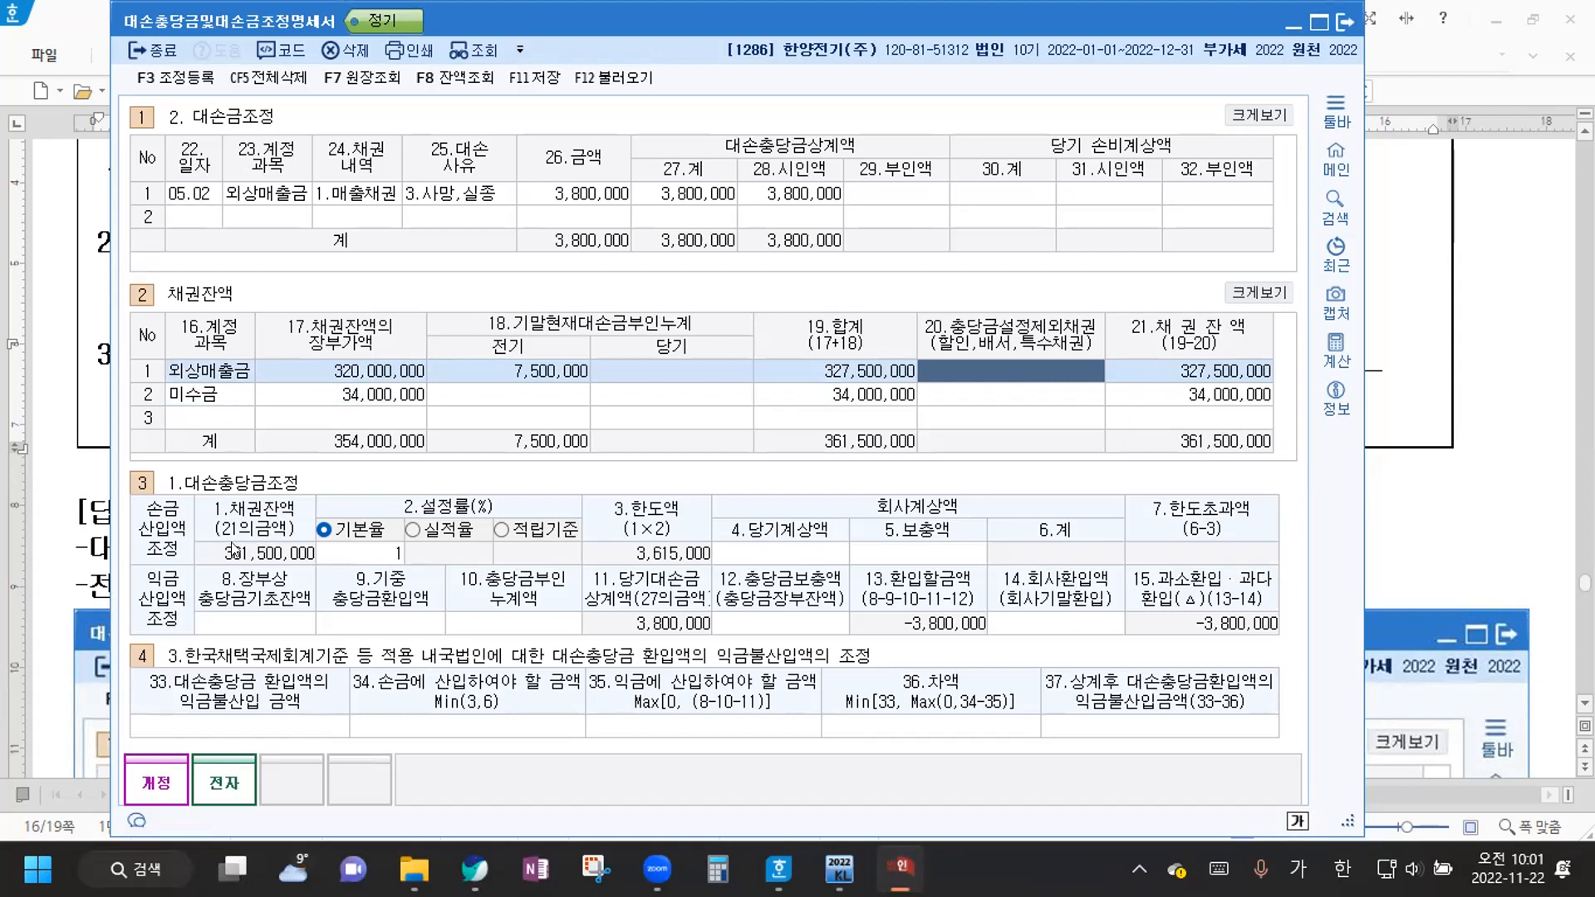
pyautogui.click(418, 532)
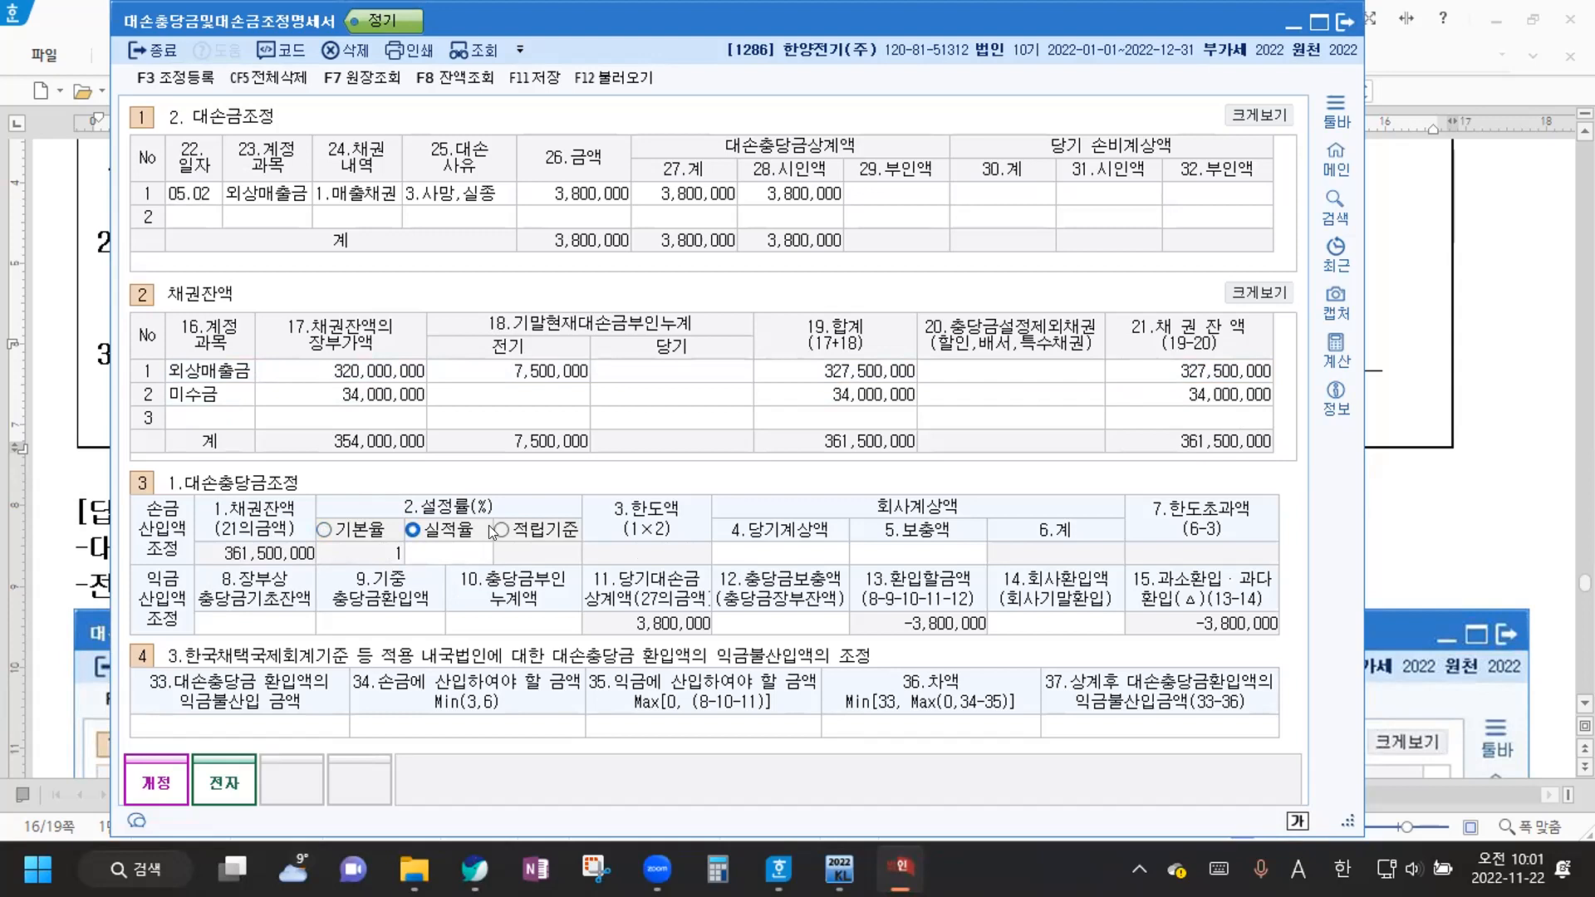
pyautogui.click(323, 531)
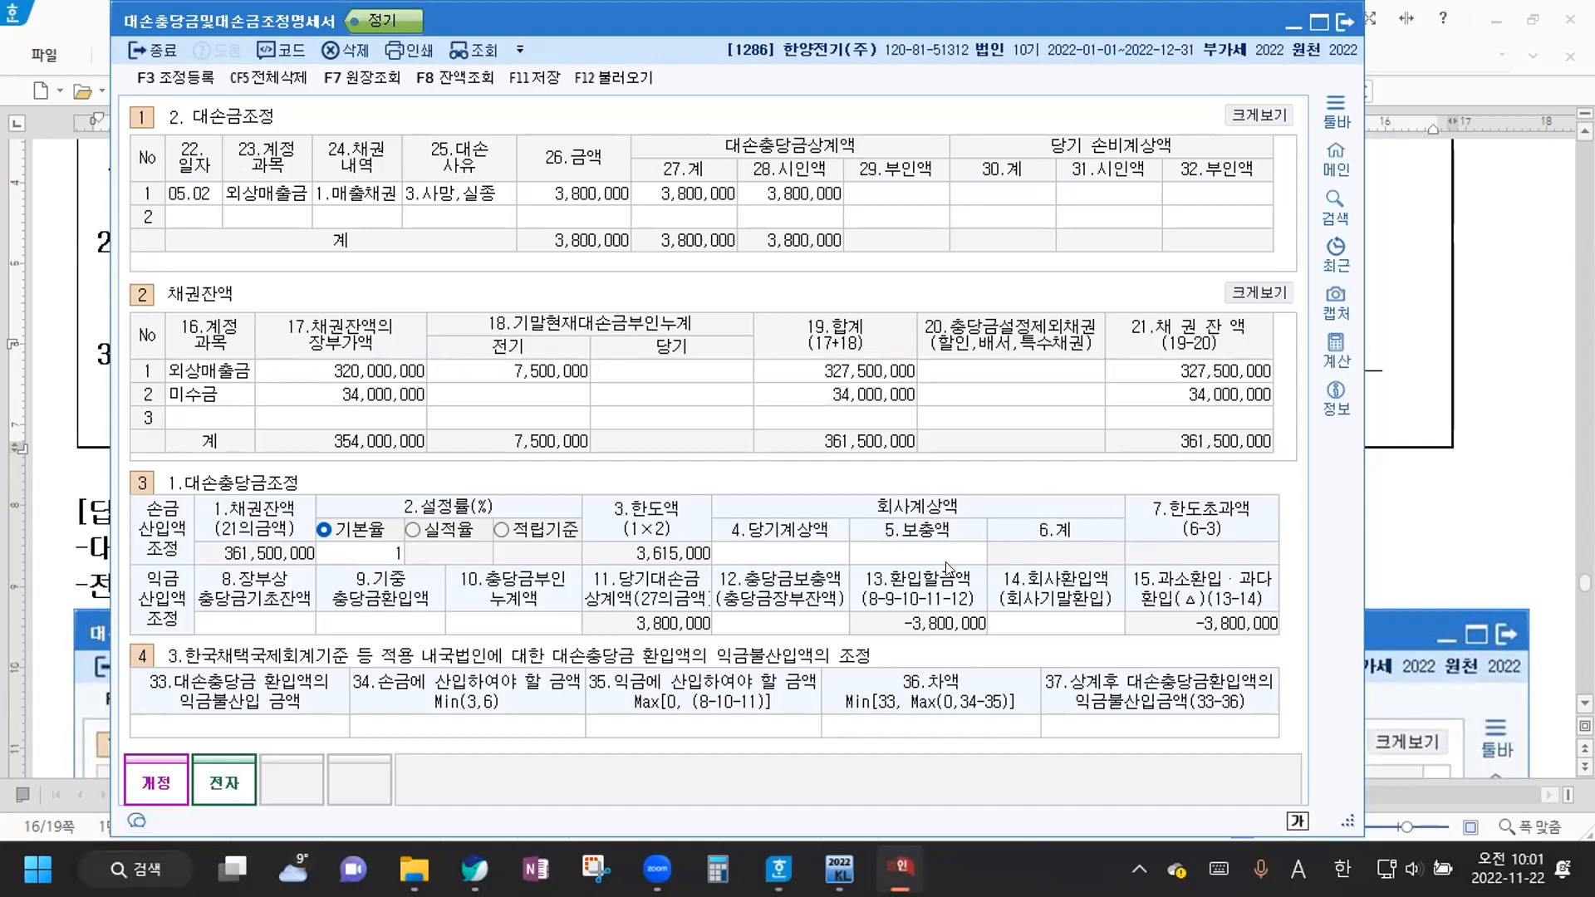
# In 손금산입액조정, enter 5,000,000 as the 당기계상액 and 8,200,000 as the 보충액
pyautogui.click(789, 548)
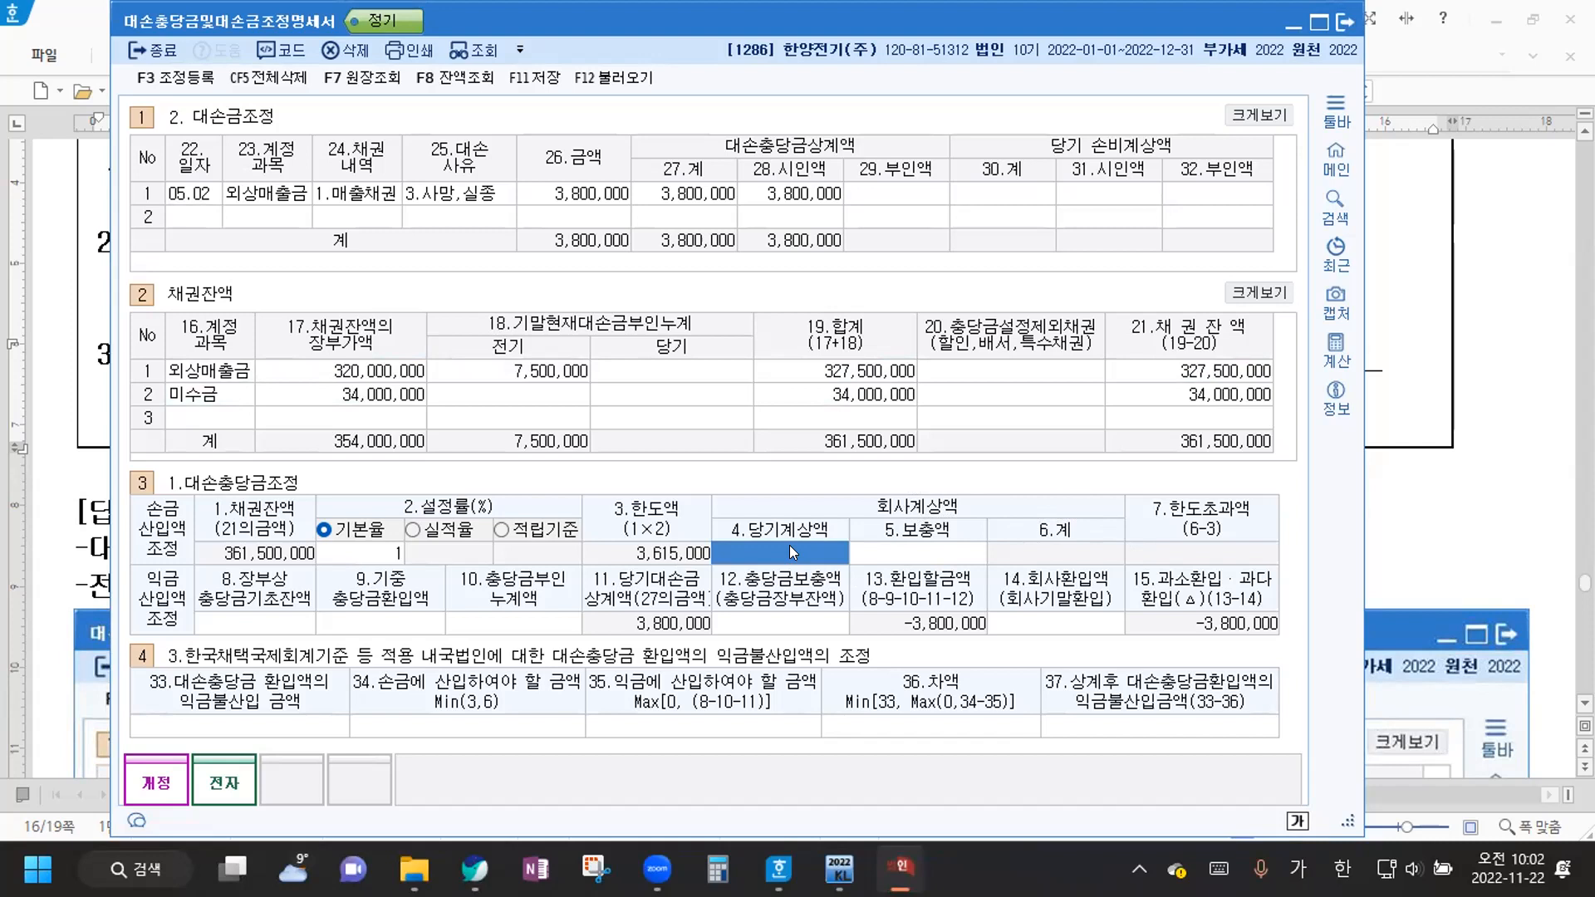
pyautogui.write('5800000')
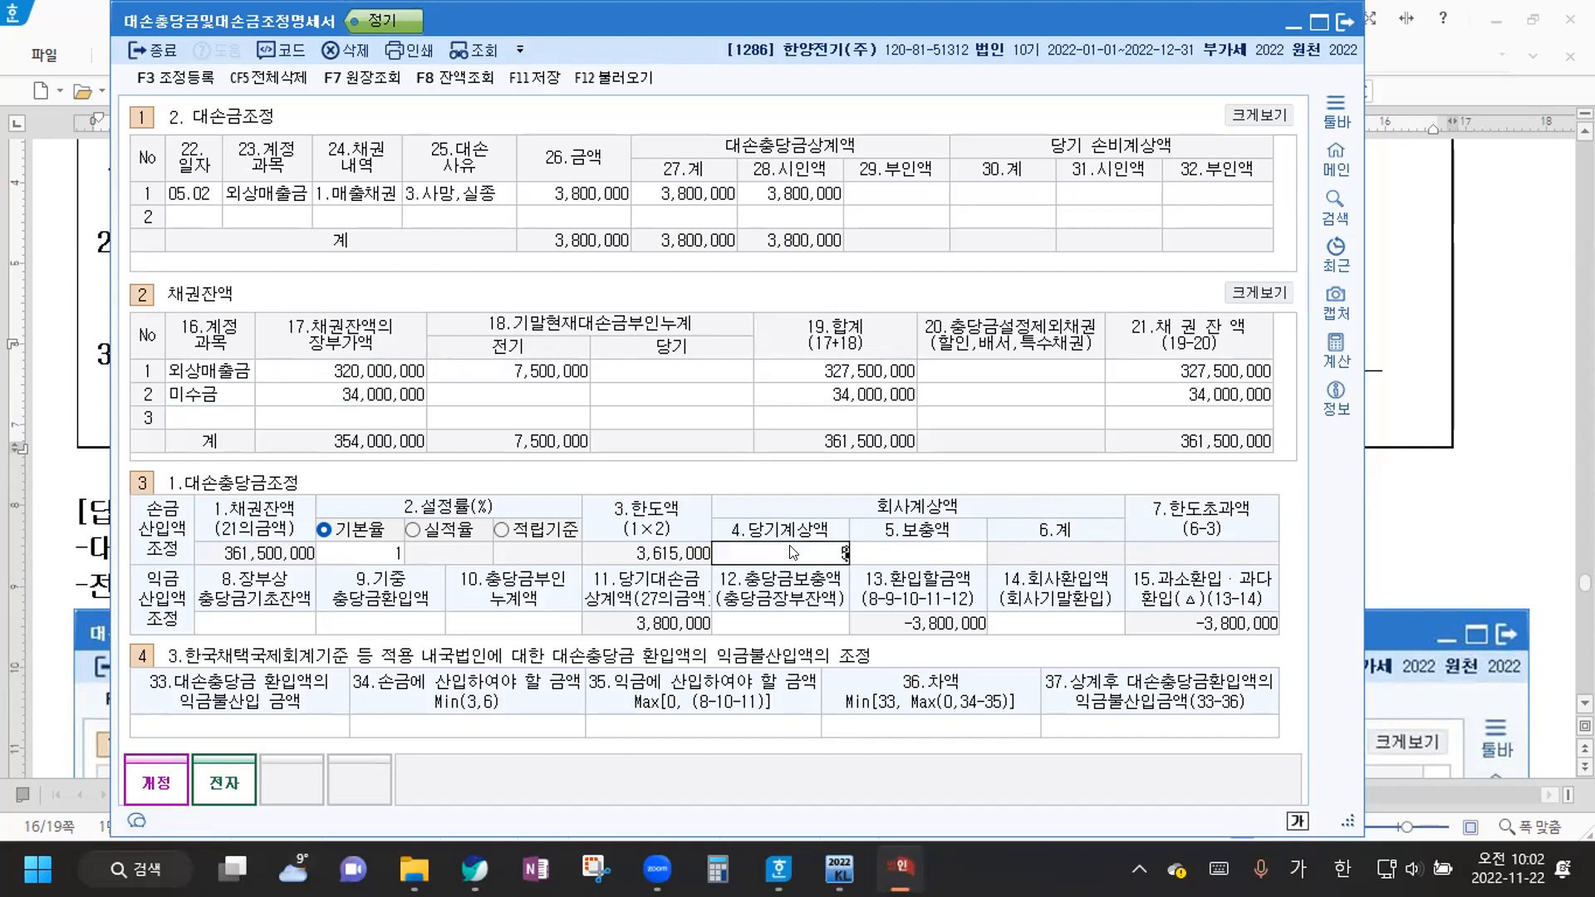
pyautogui.press('Return')
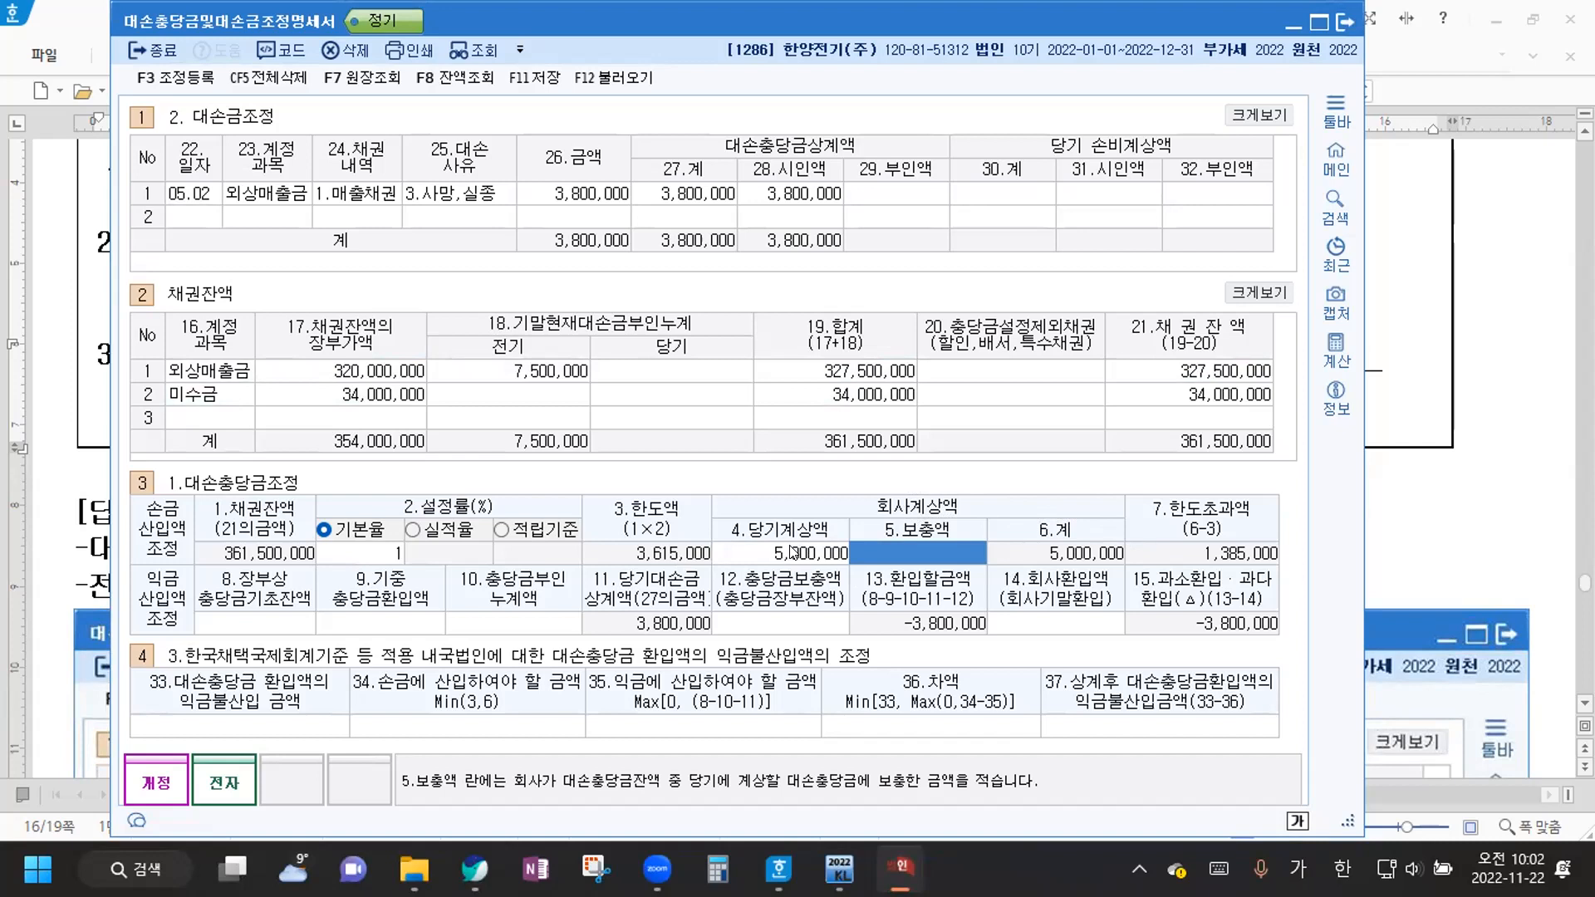
pyautogui.write('8200000')
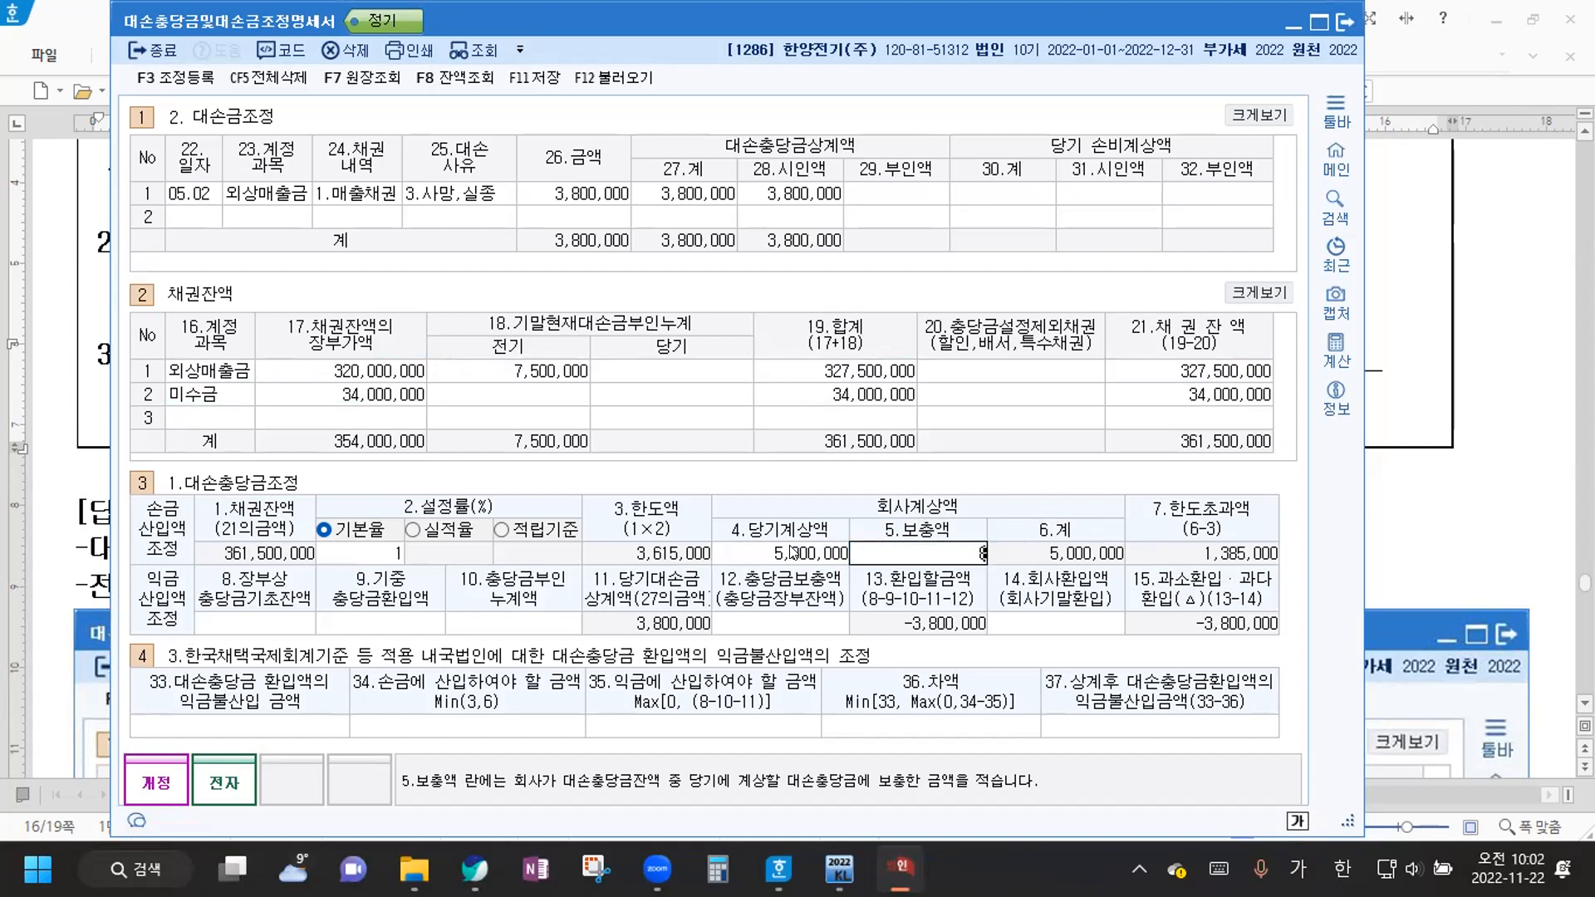
pyautogui.press('Return')
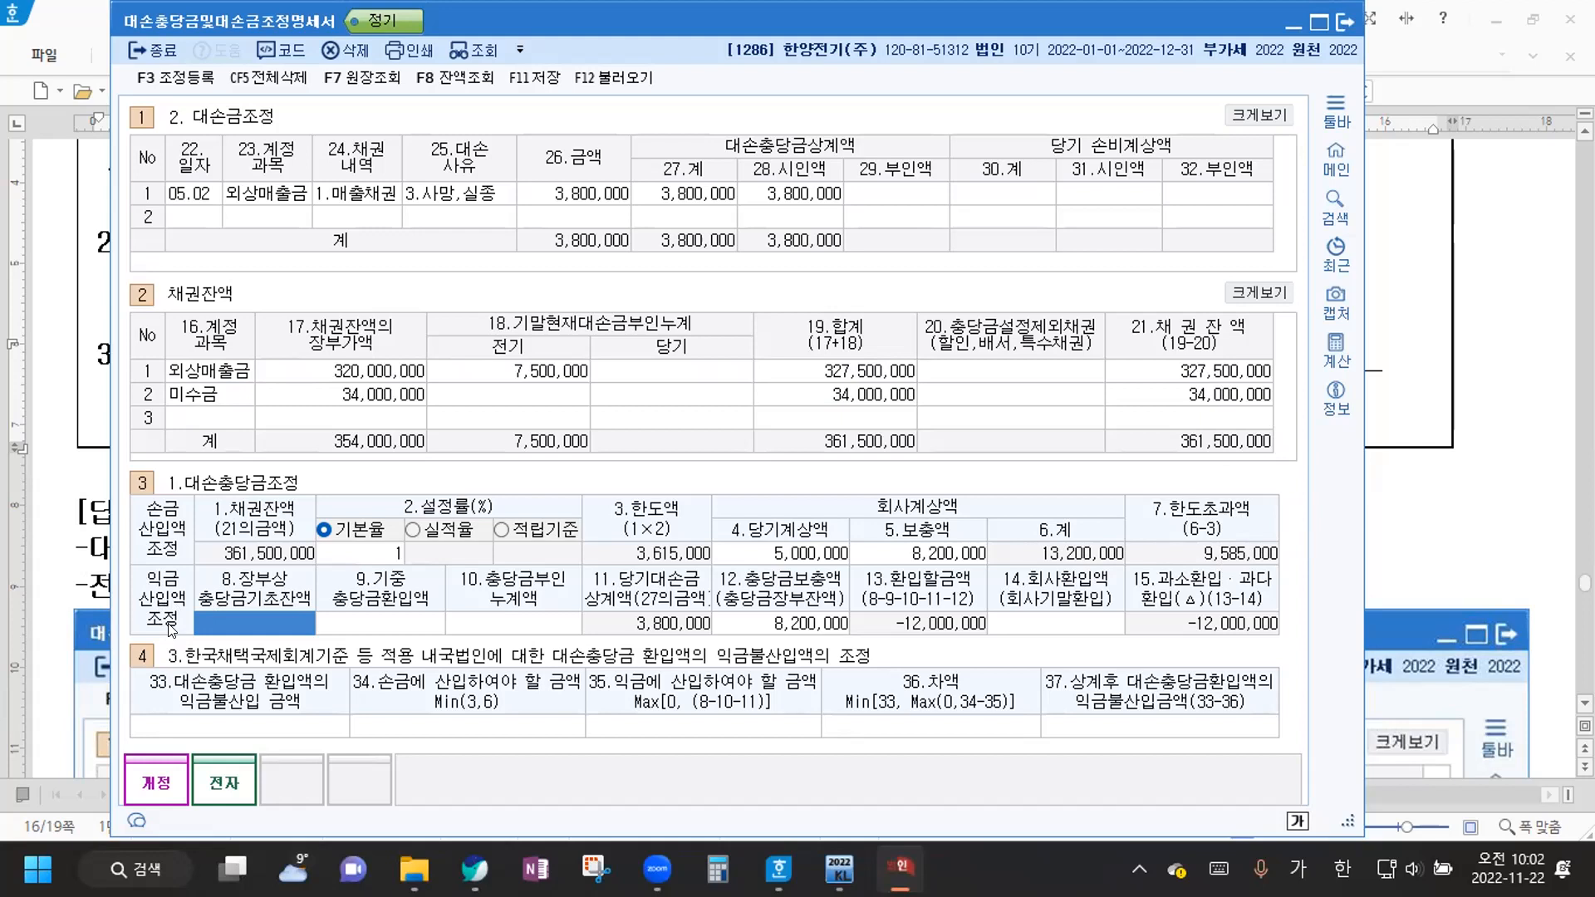
# In 익금산입액조정, enter 12,000,000 as the 장부상 충당금기초잔액 and 3,000,000 as the 충당금부인누계액, and save the form
pyautogui.write('12000000')
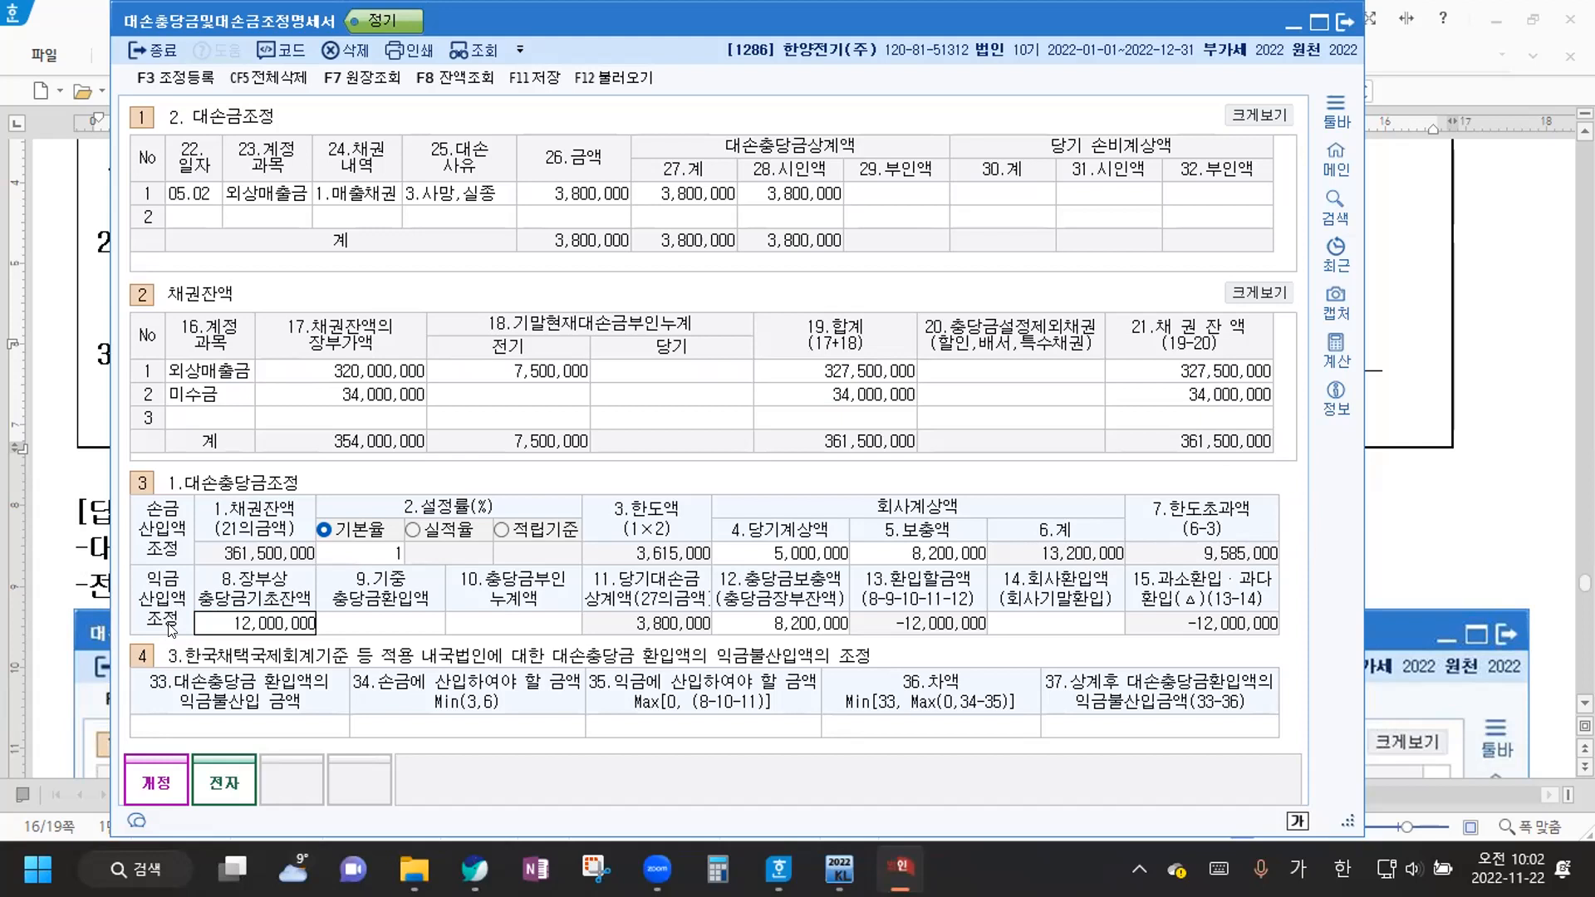
pyautogui.press('Return')
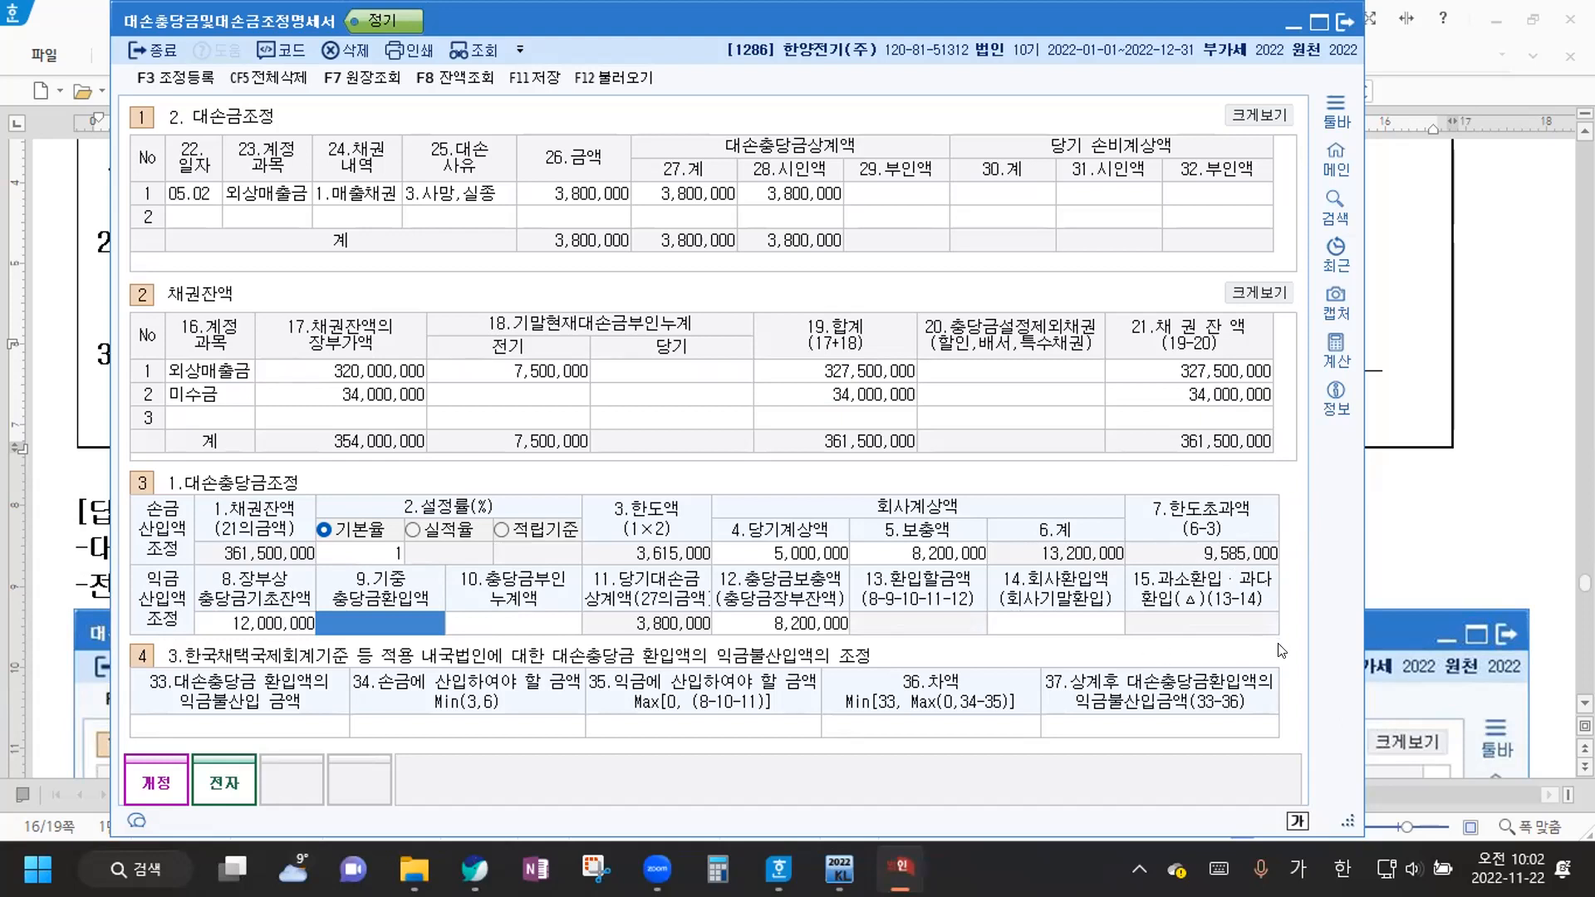
pyautogui.click(492, 625)
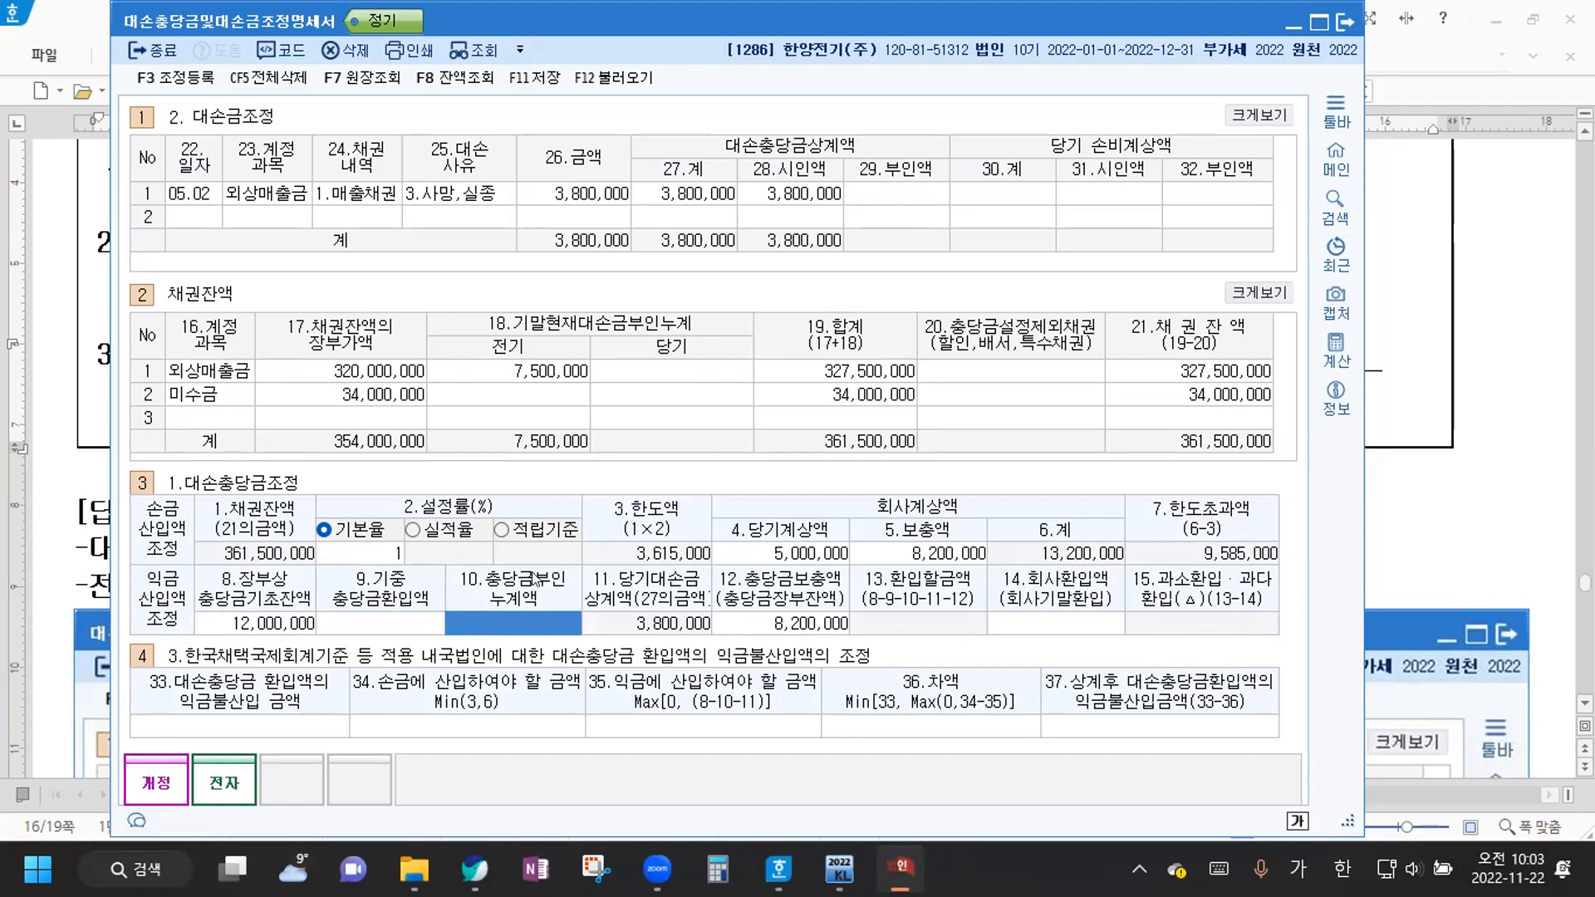
pyautogui.write('3000000')
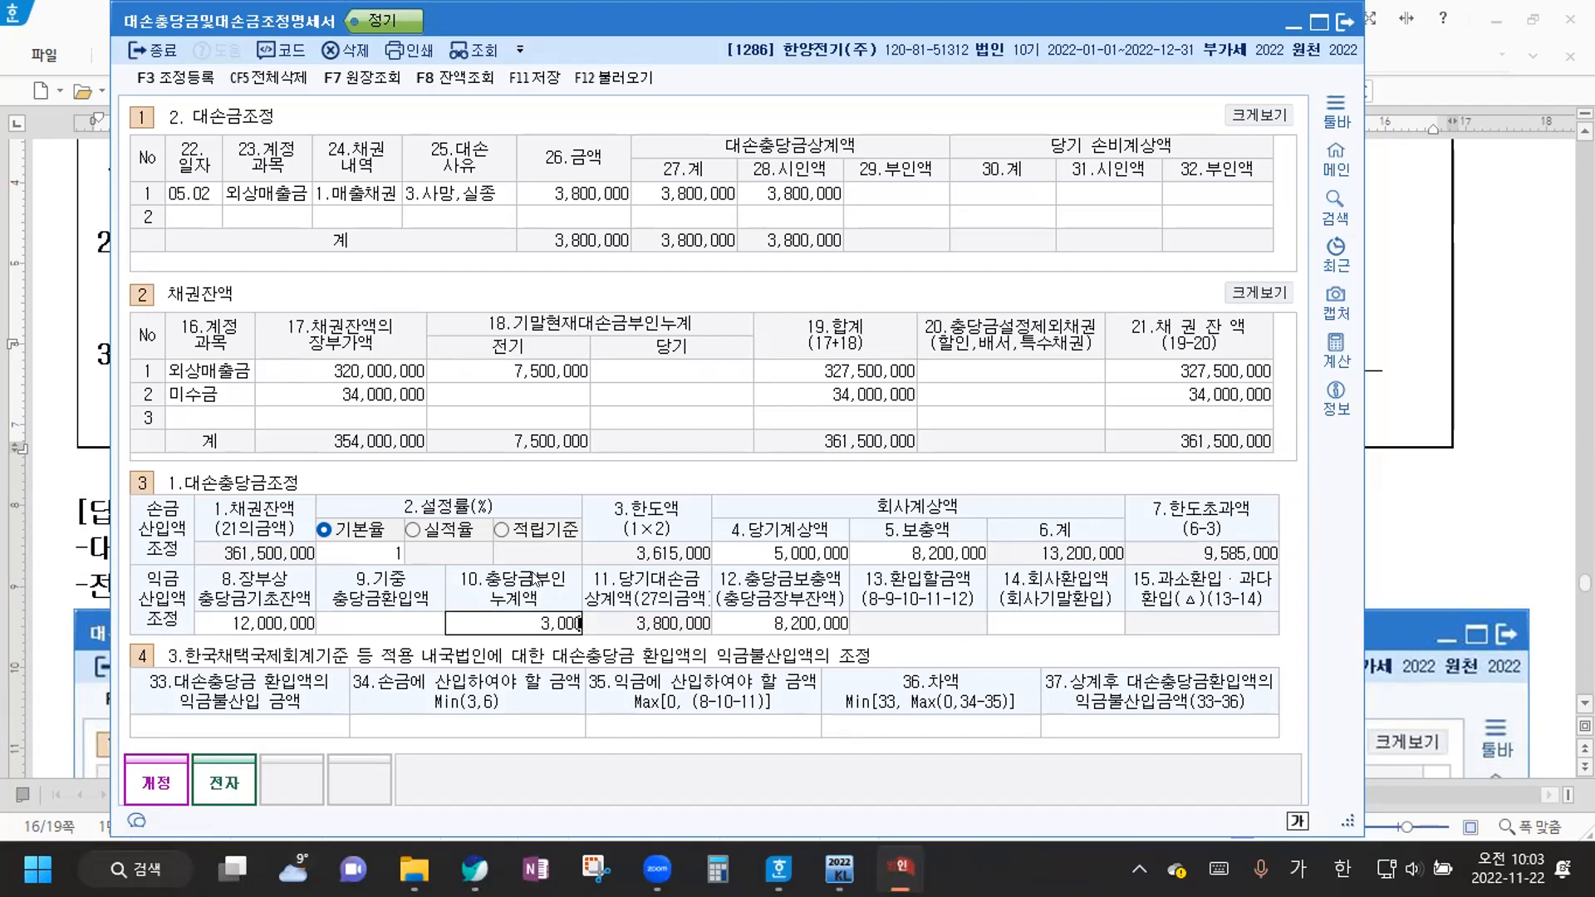
pyautogui.press('Return')
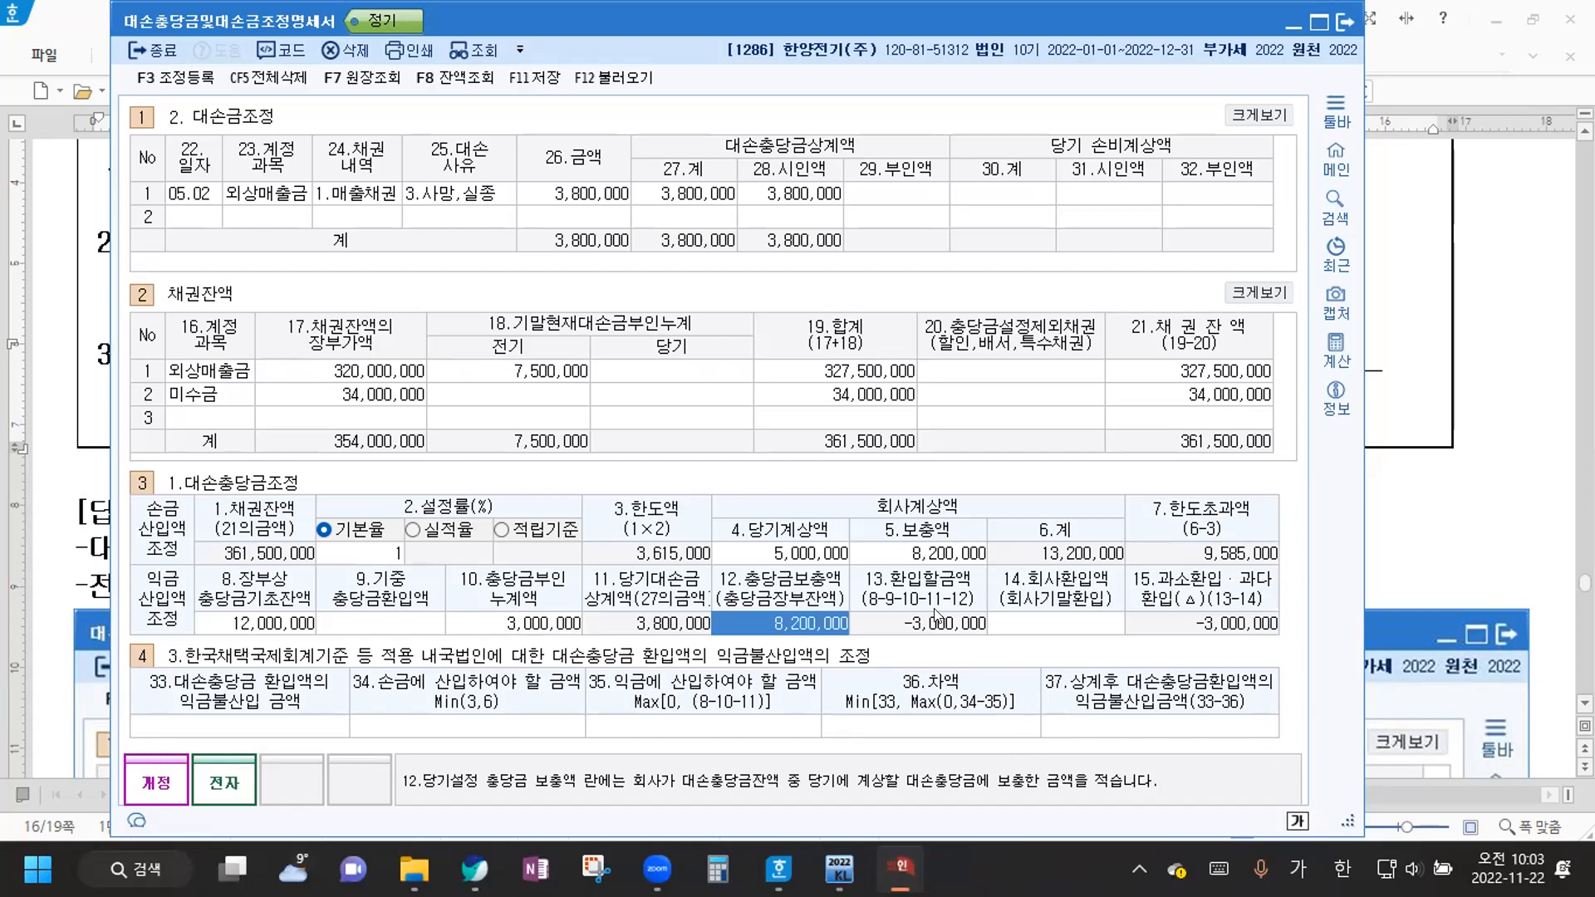
pyautogui.click(540, 76)
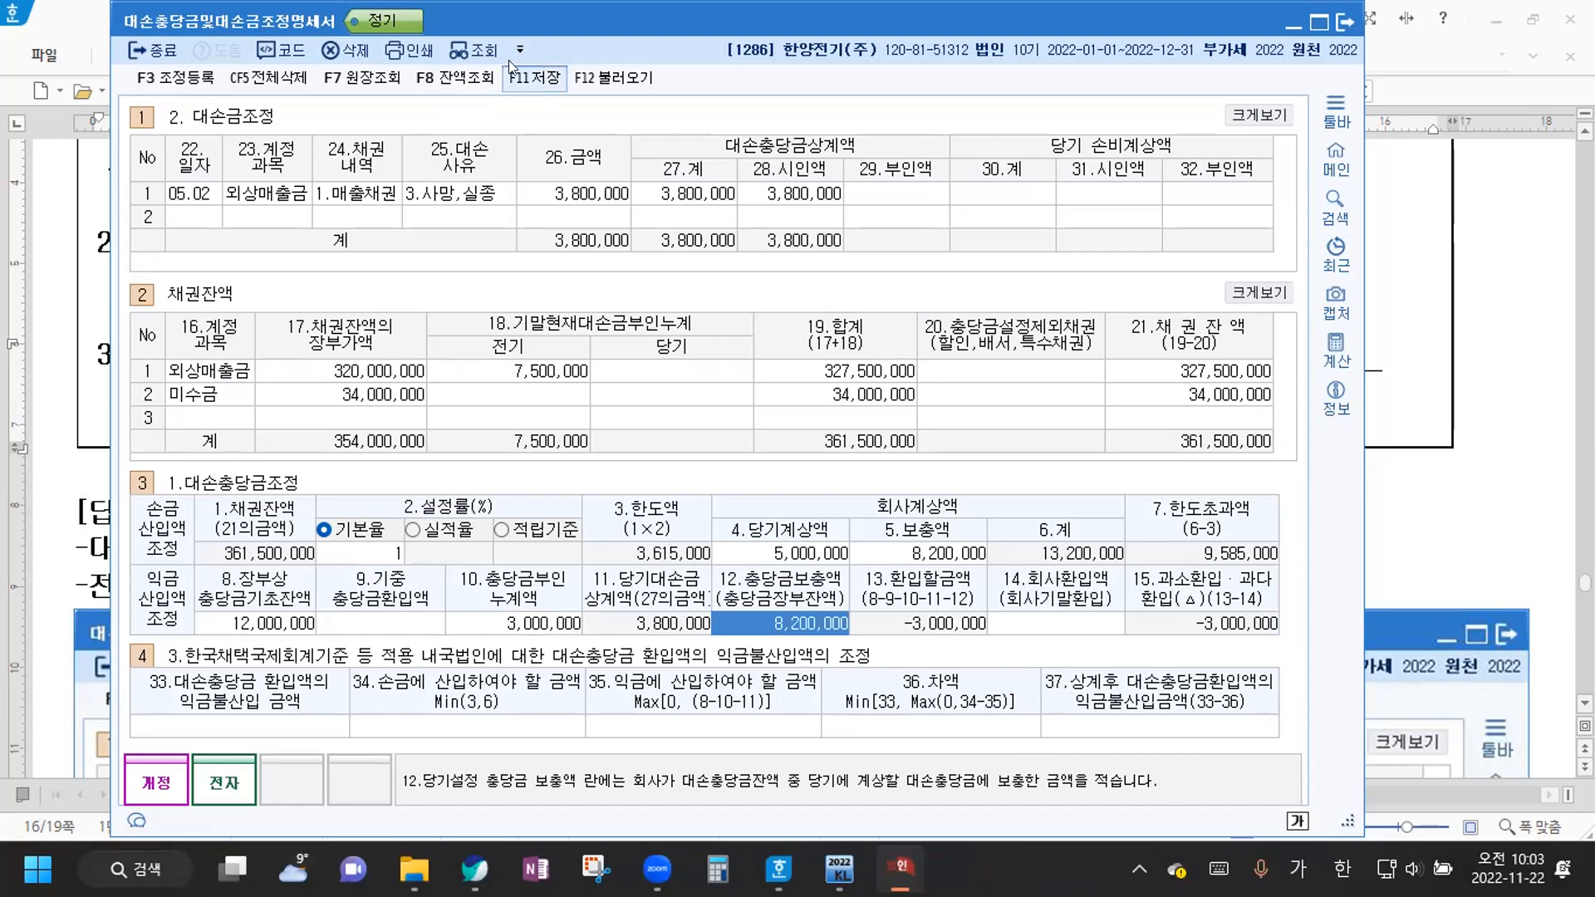
# In 조정 등록, add 대손충당금한도초과 for 9,585,000 as 유보발생 under 익금산입 및 손금불산입
pyautogui.click(176, 77)
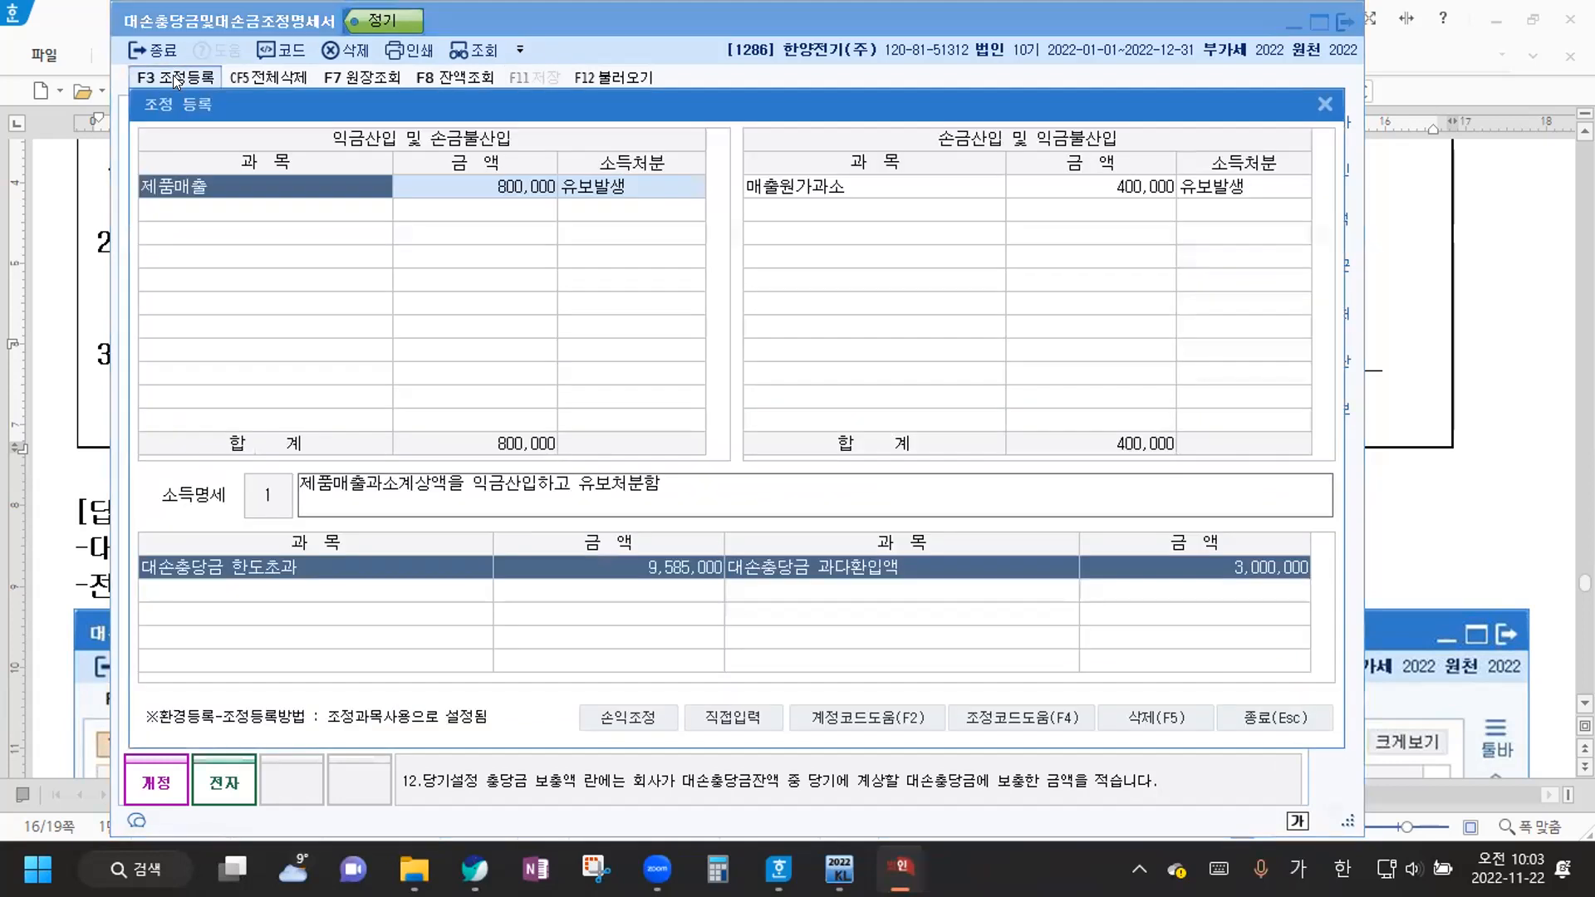
pyautogui.click(251, 200)
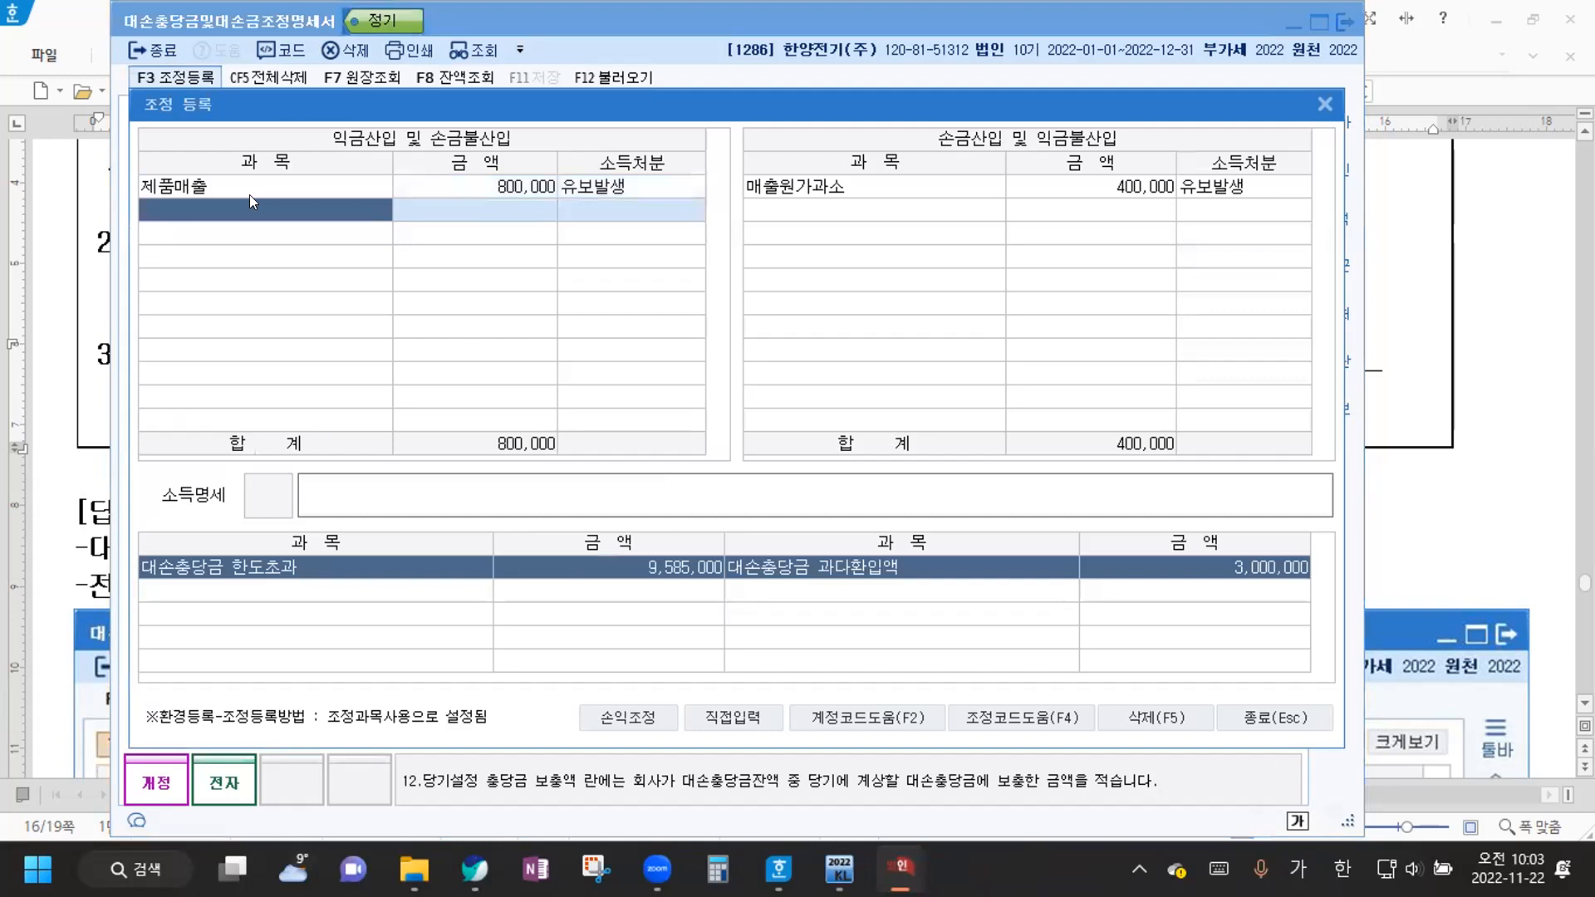
pyautogui.write('대손')
pyautogui.press('Return')
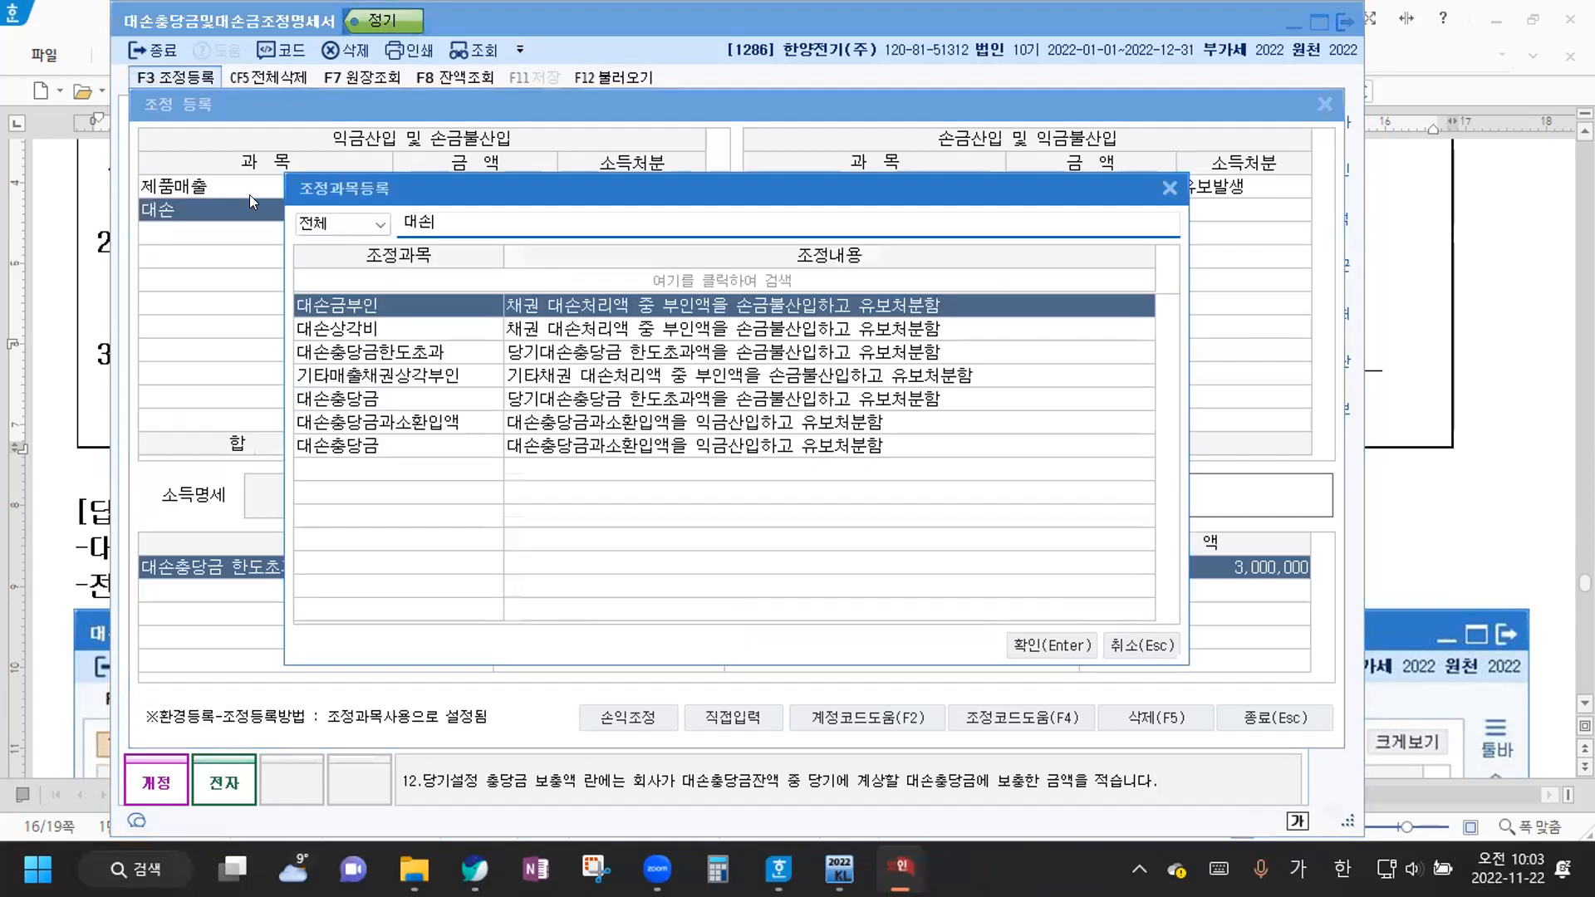
pyautogui.press('Down')
pyautogui.press('Down')
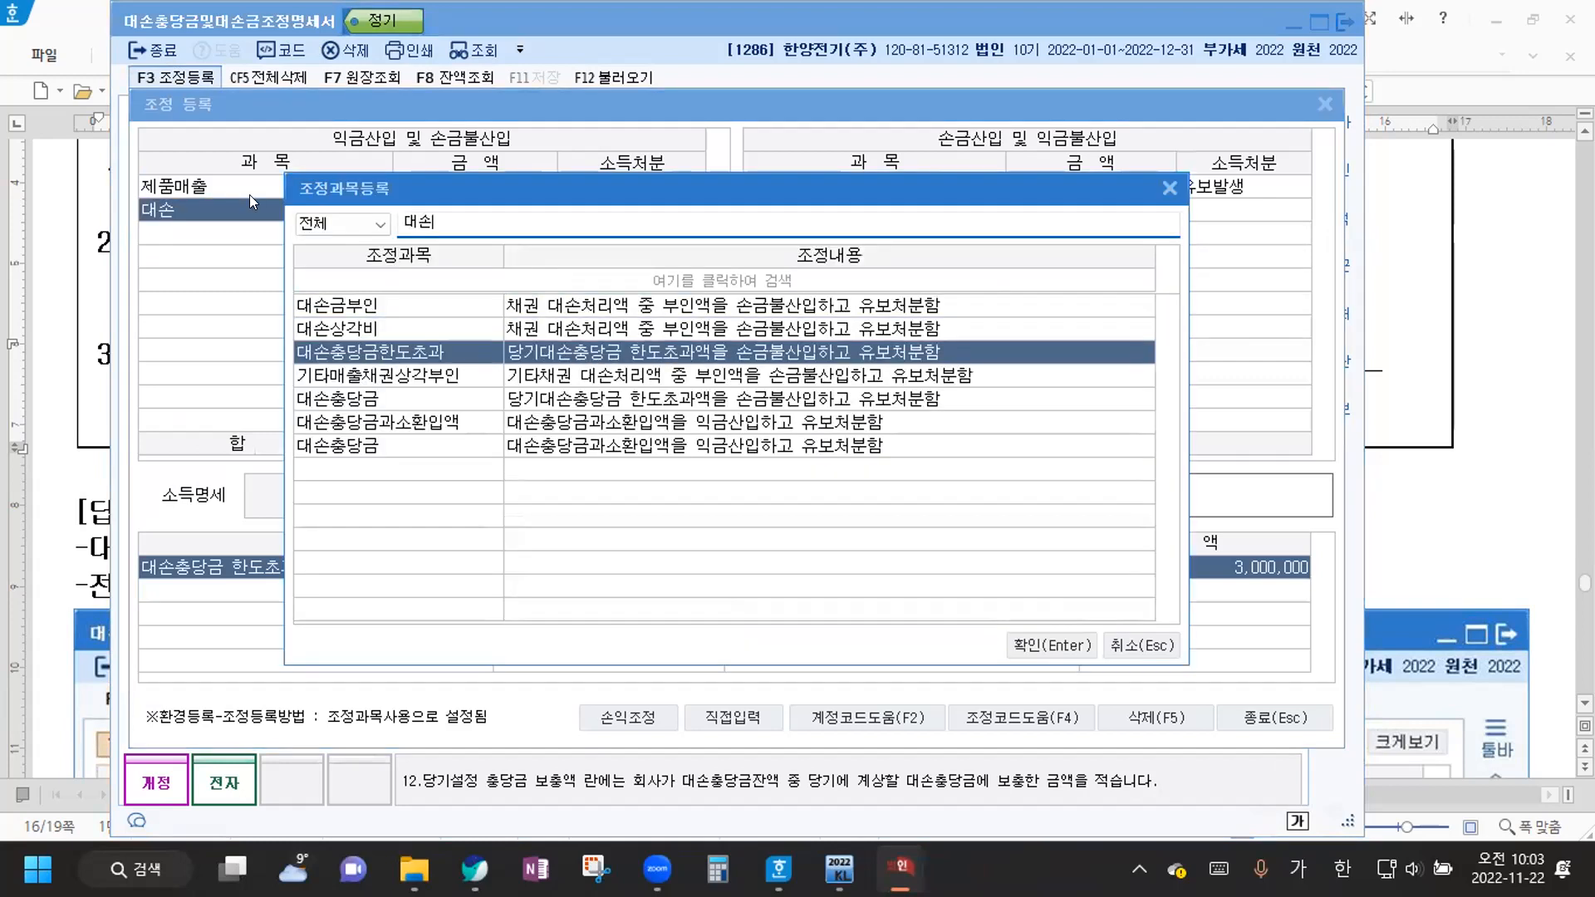
pyautogui.press('Return')
pyautogui.write('9585000')
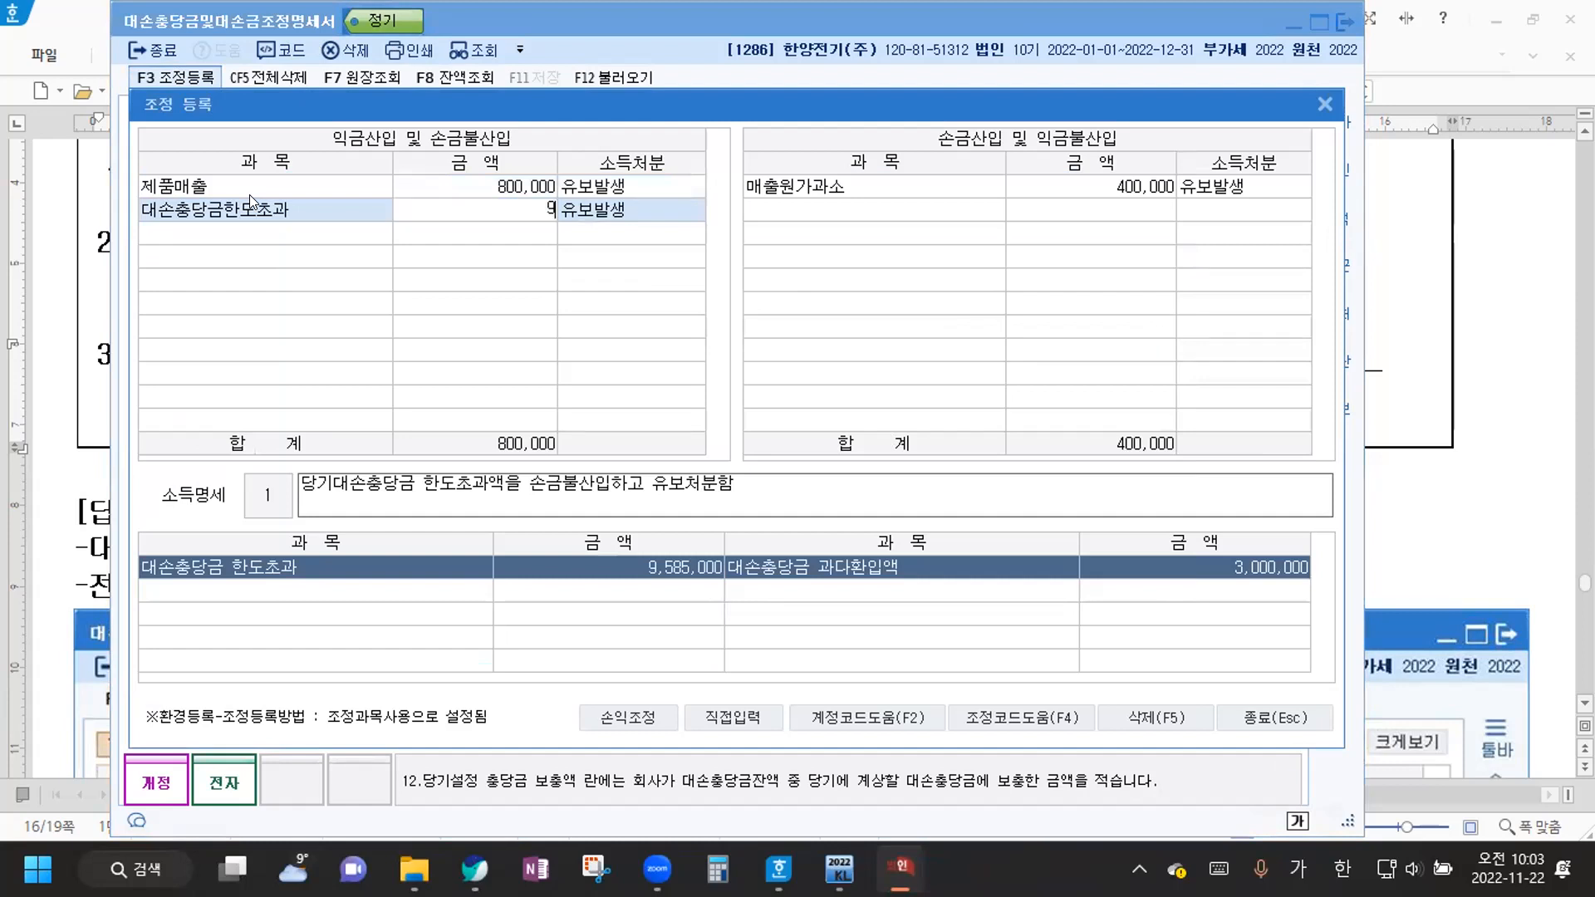
pyautogui.press('Return')
pyautogui.press('Return')
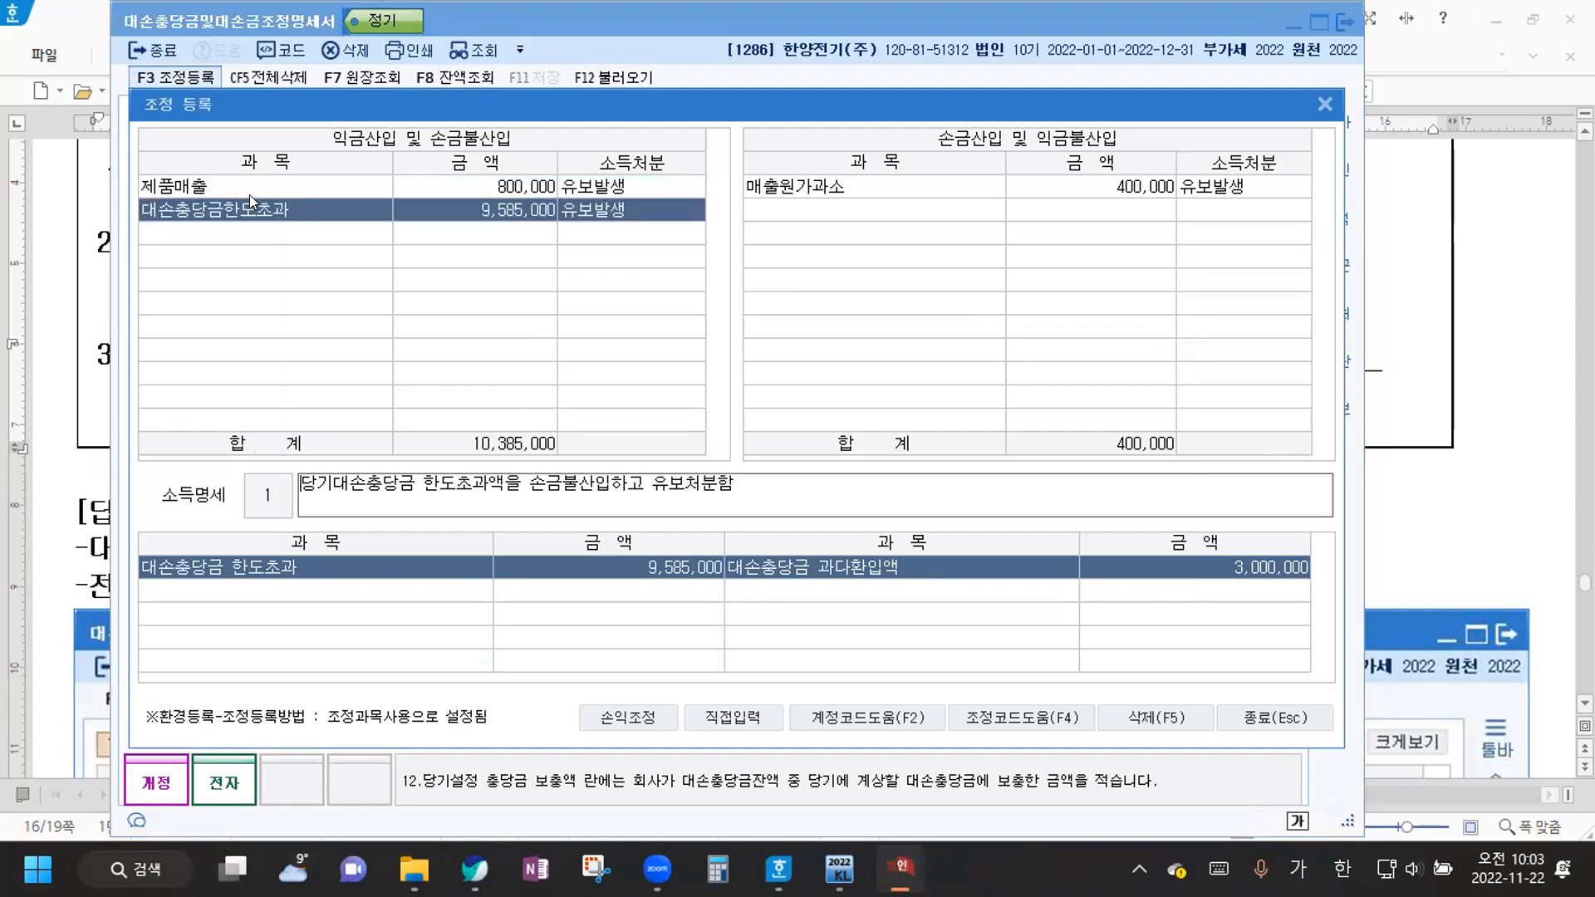
pyautogui.press('Return')
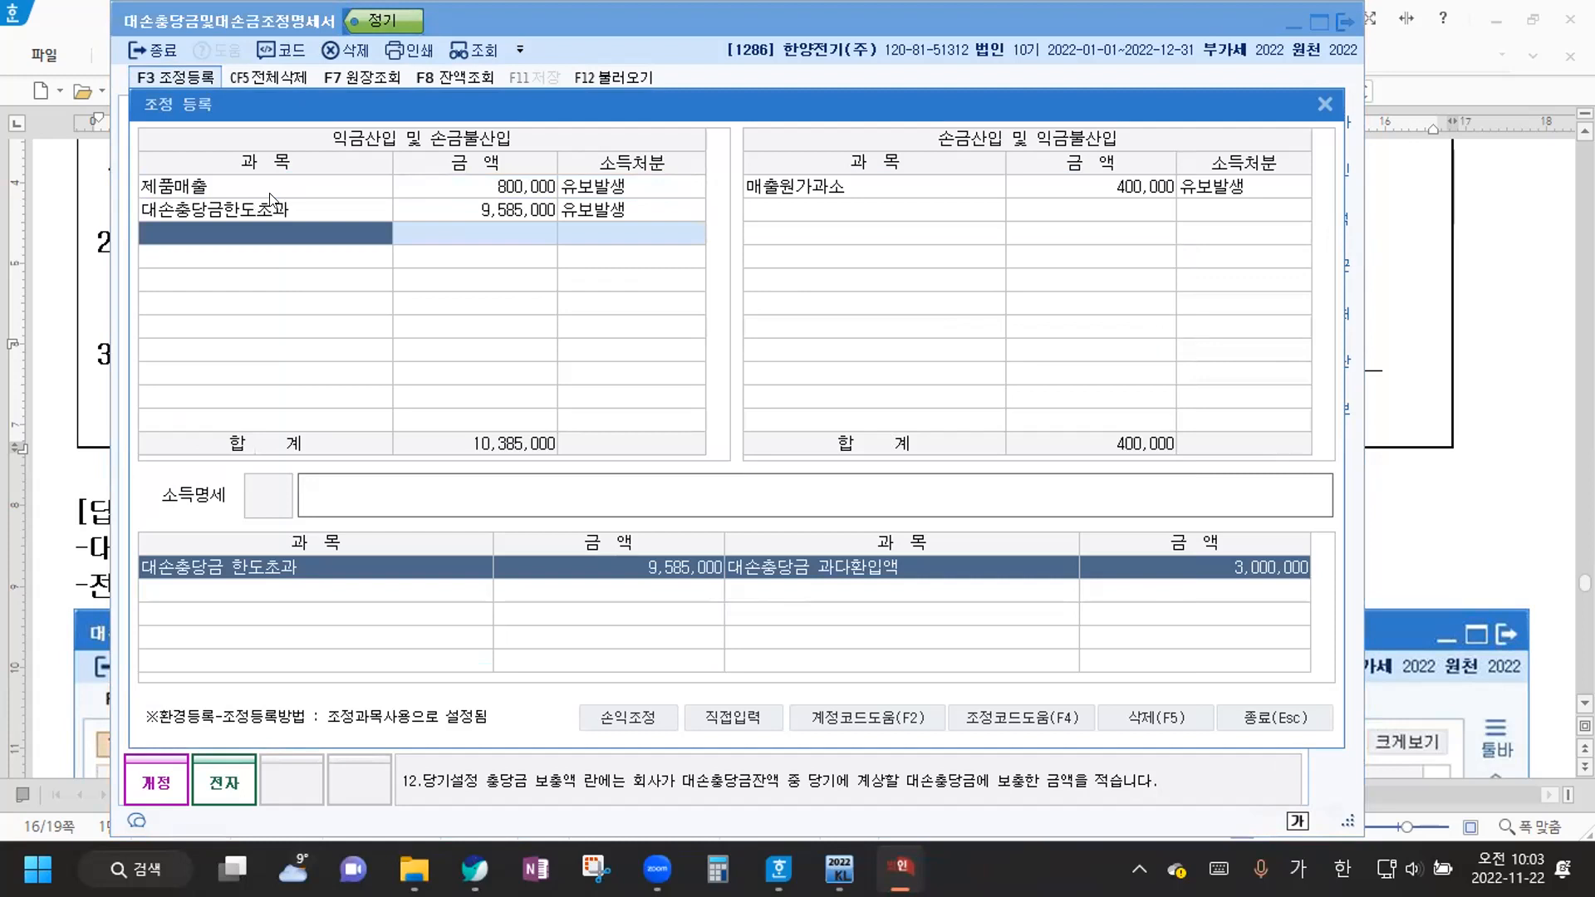
# Add 전기대손충당금한도초과 for 3,000,000 as 유보감소 under 손금산입 및 익금불산입, and close 조정 등록
pyautogui.click(756, 209)
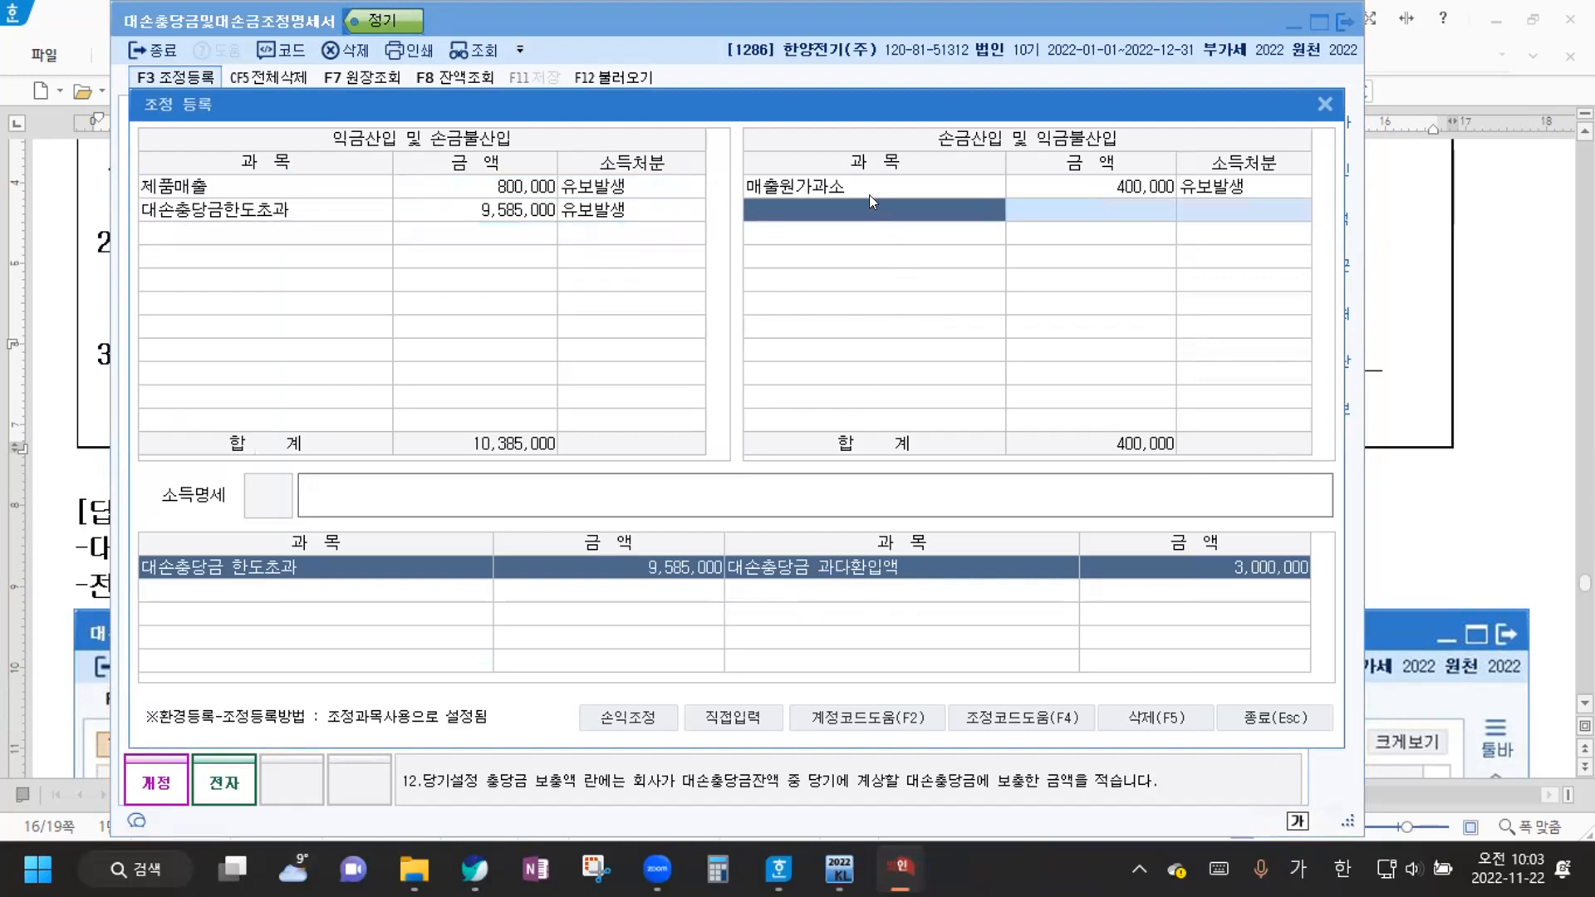
pyautogui.write('전기')
pyautogui.press('Return')
pyautogui.press('Down')
pyautogui.press('Return')
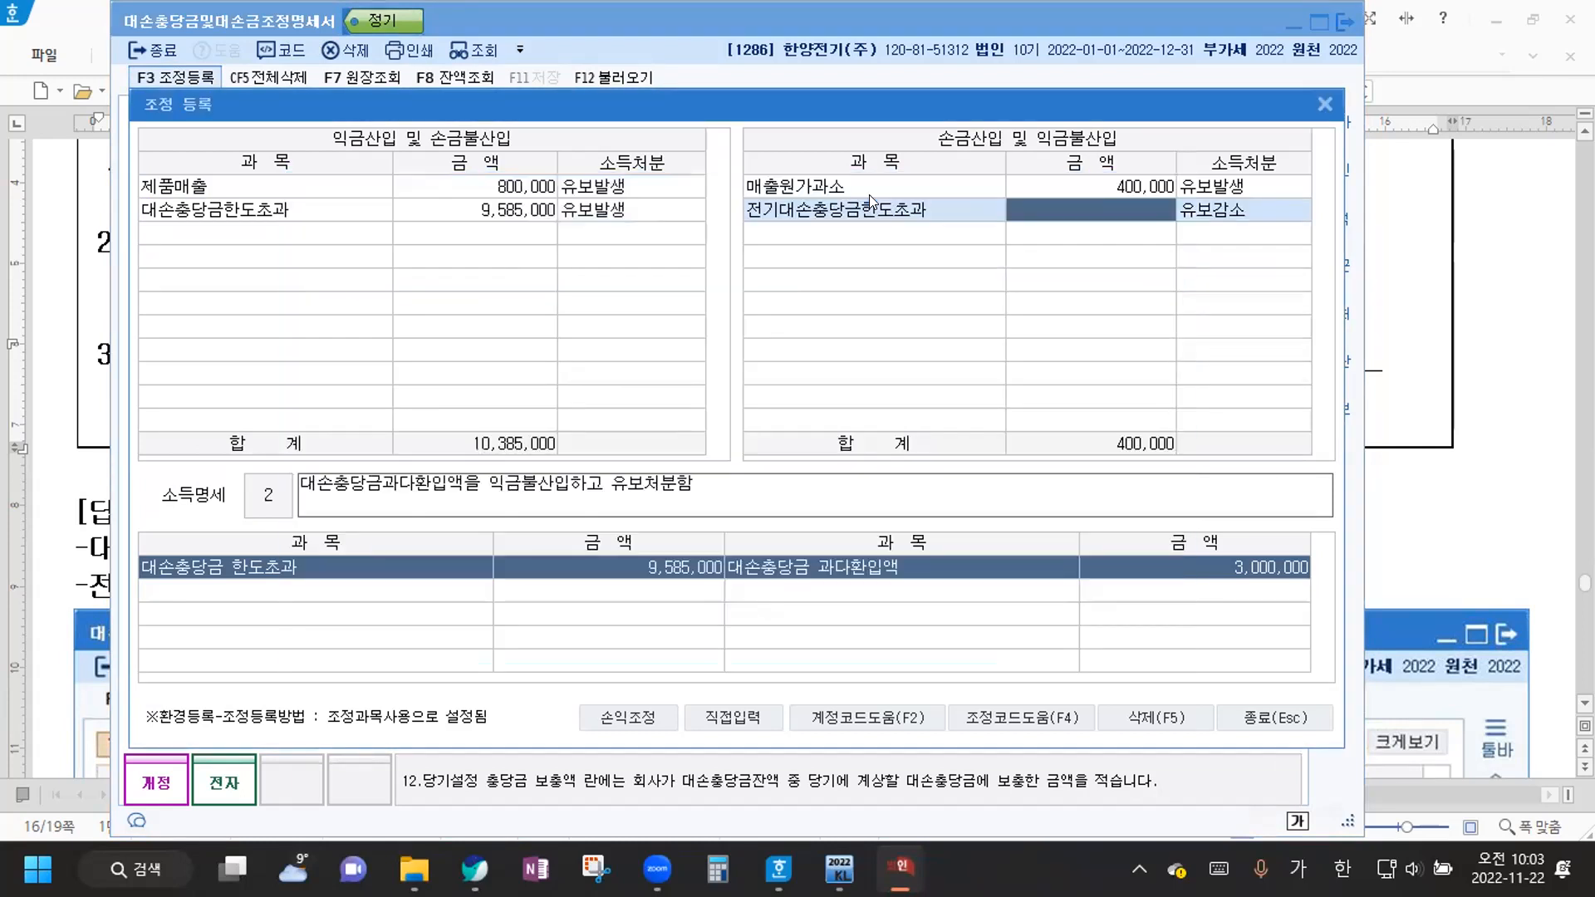
pyautogui.write('3000000')
pyautogui.press('Return')
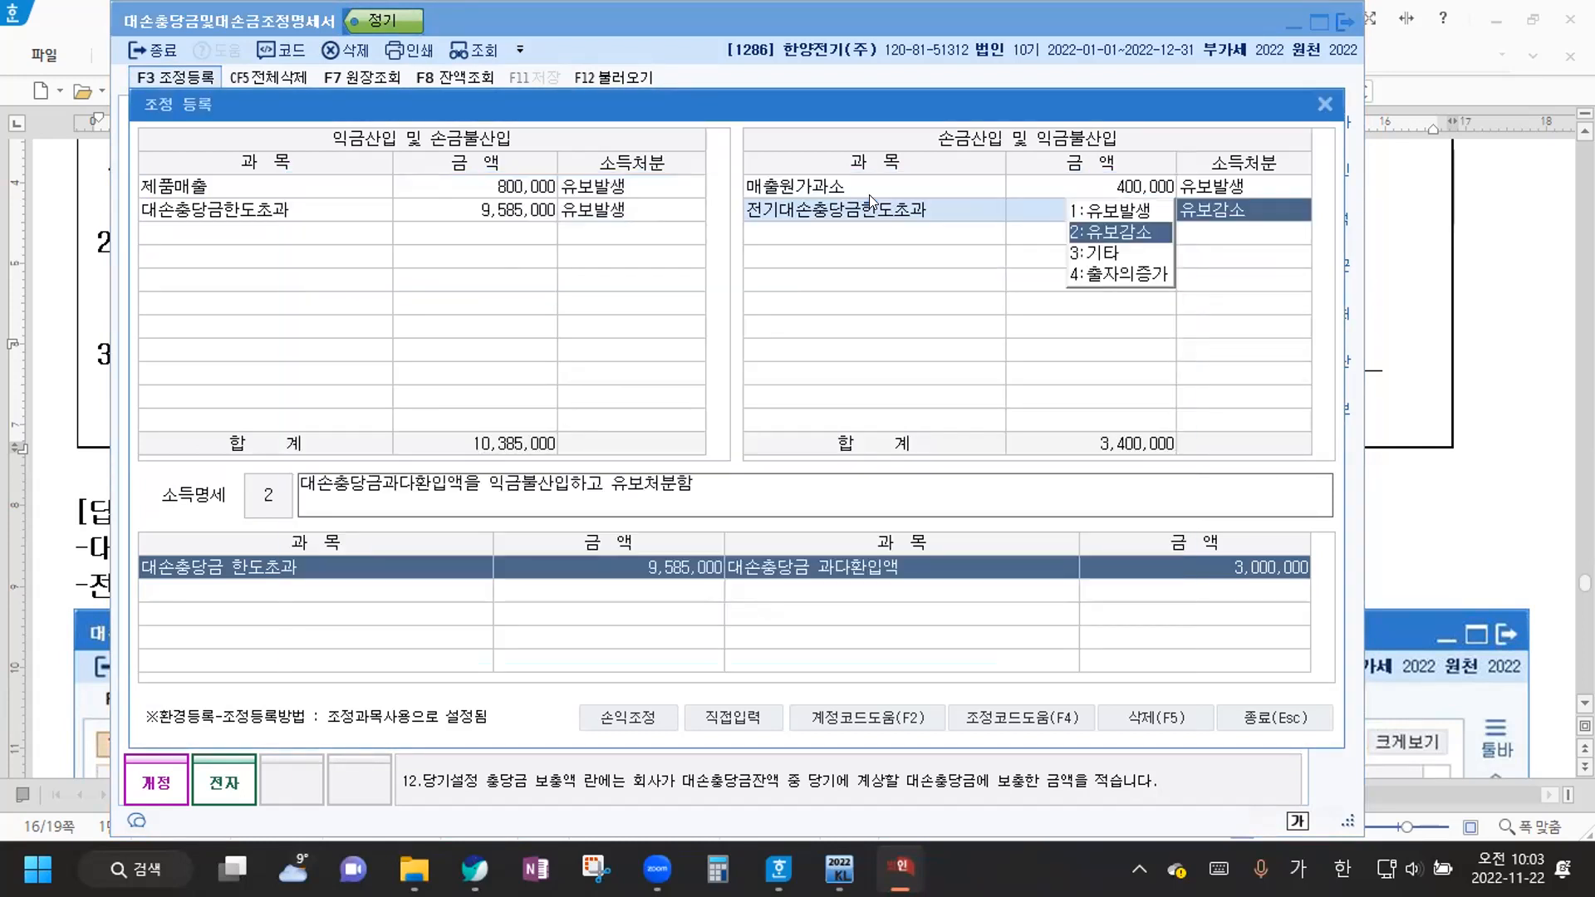
pyautogui.press('Return')
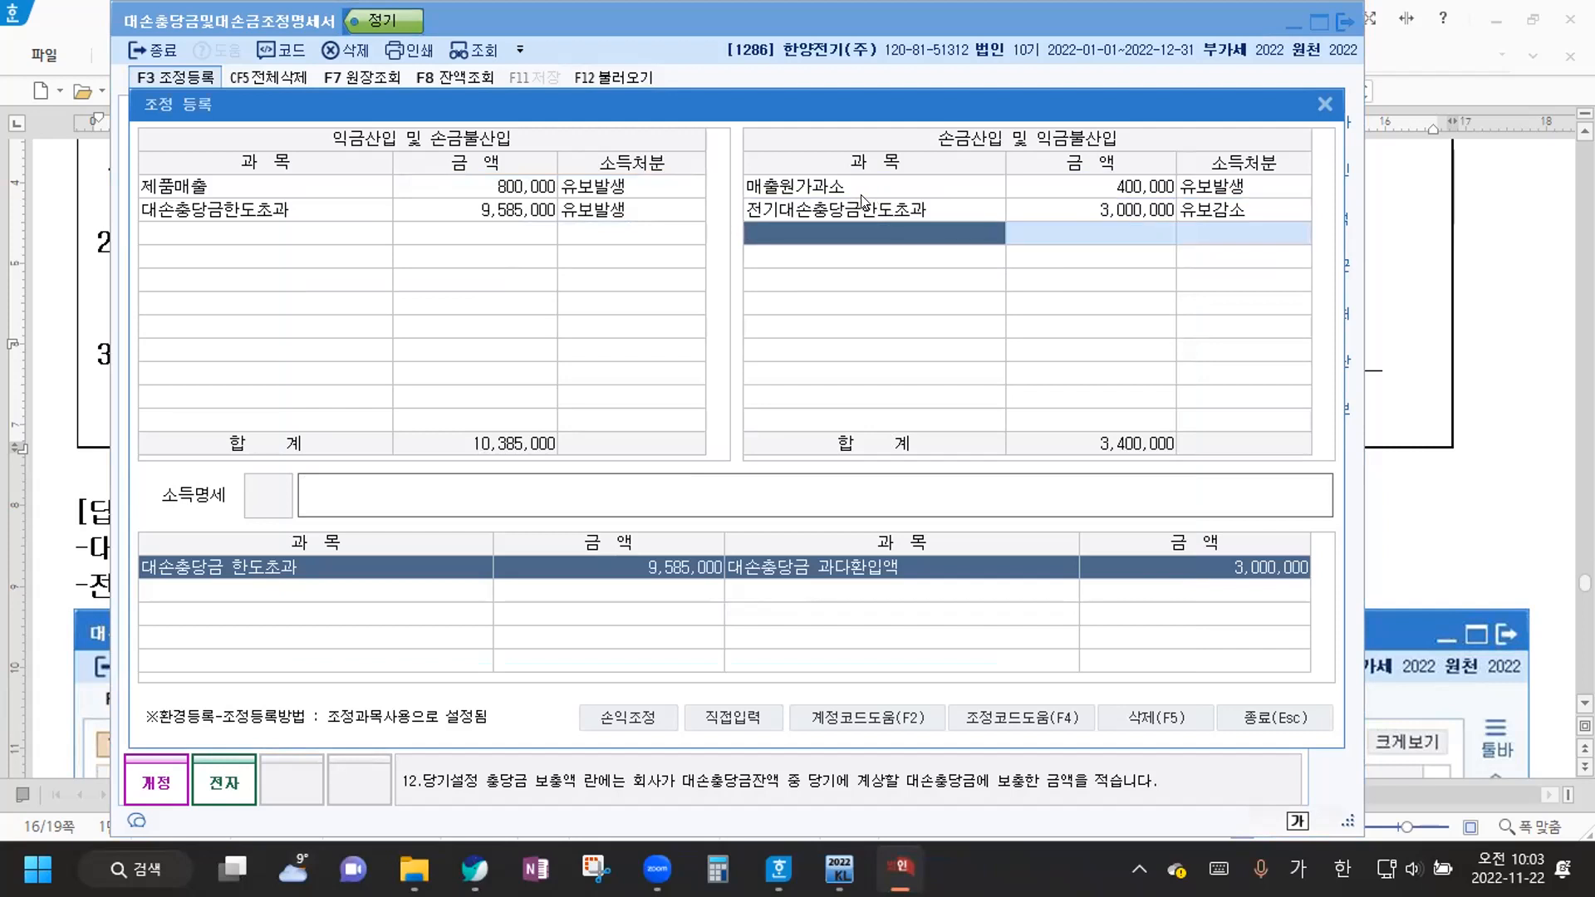
pyautogui.click(309, 208)
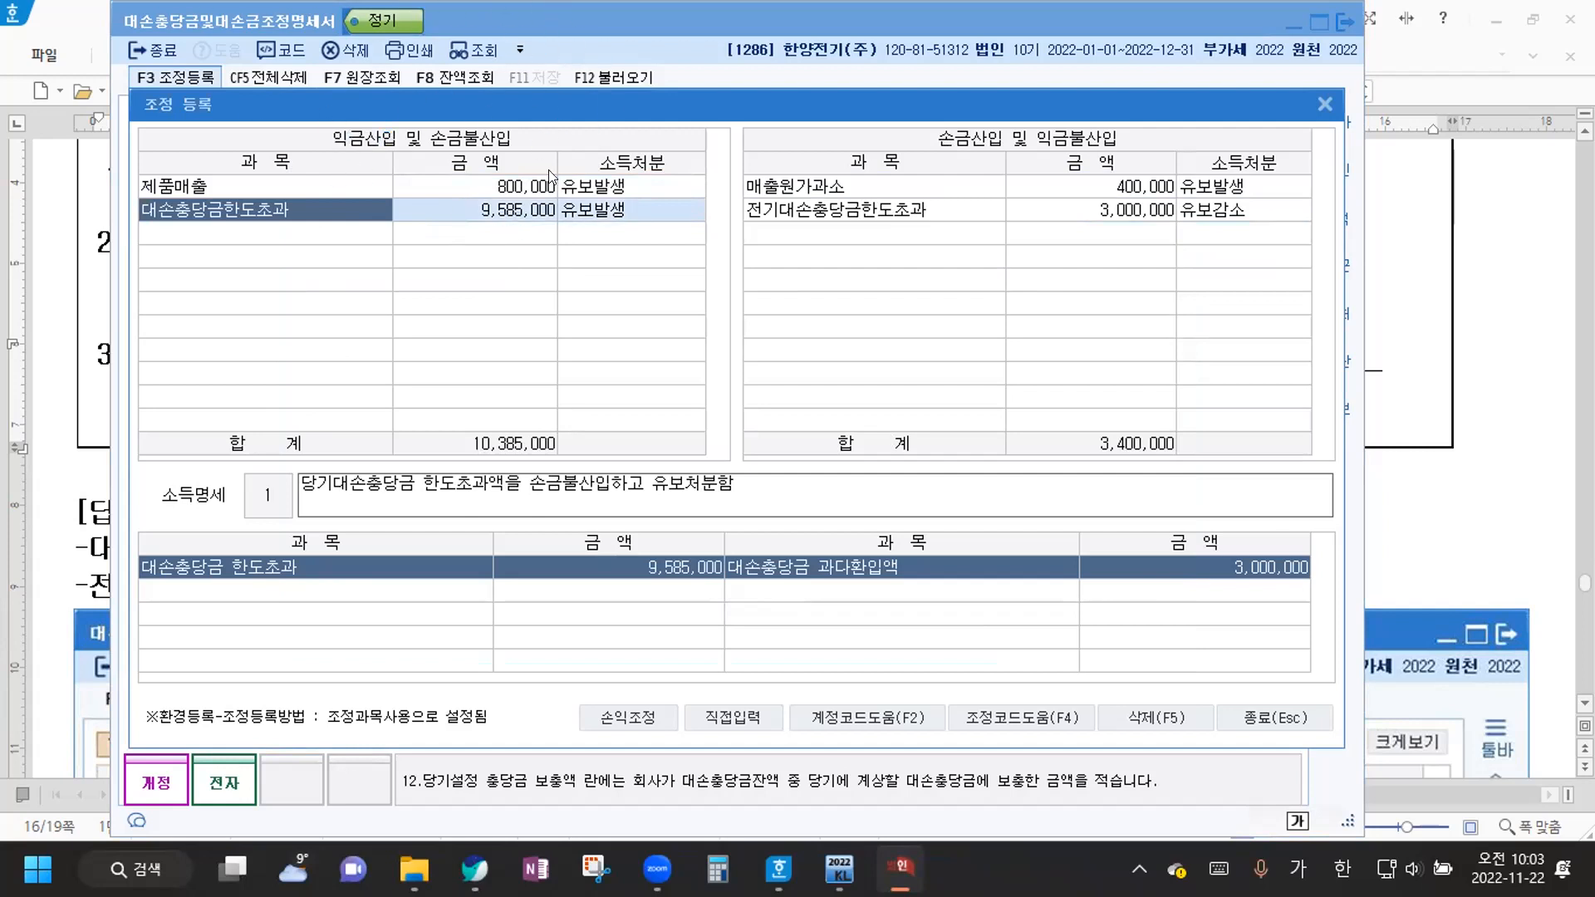
pyautogui.click(1275, 718)
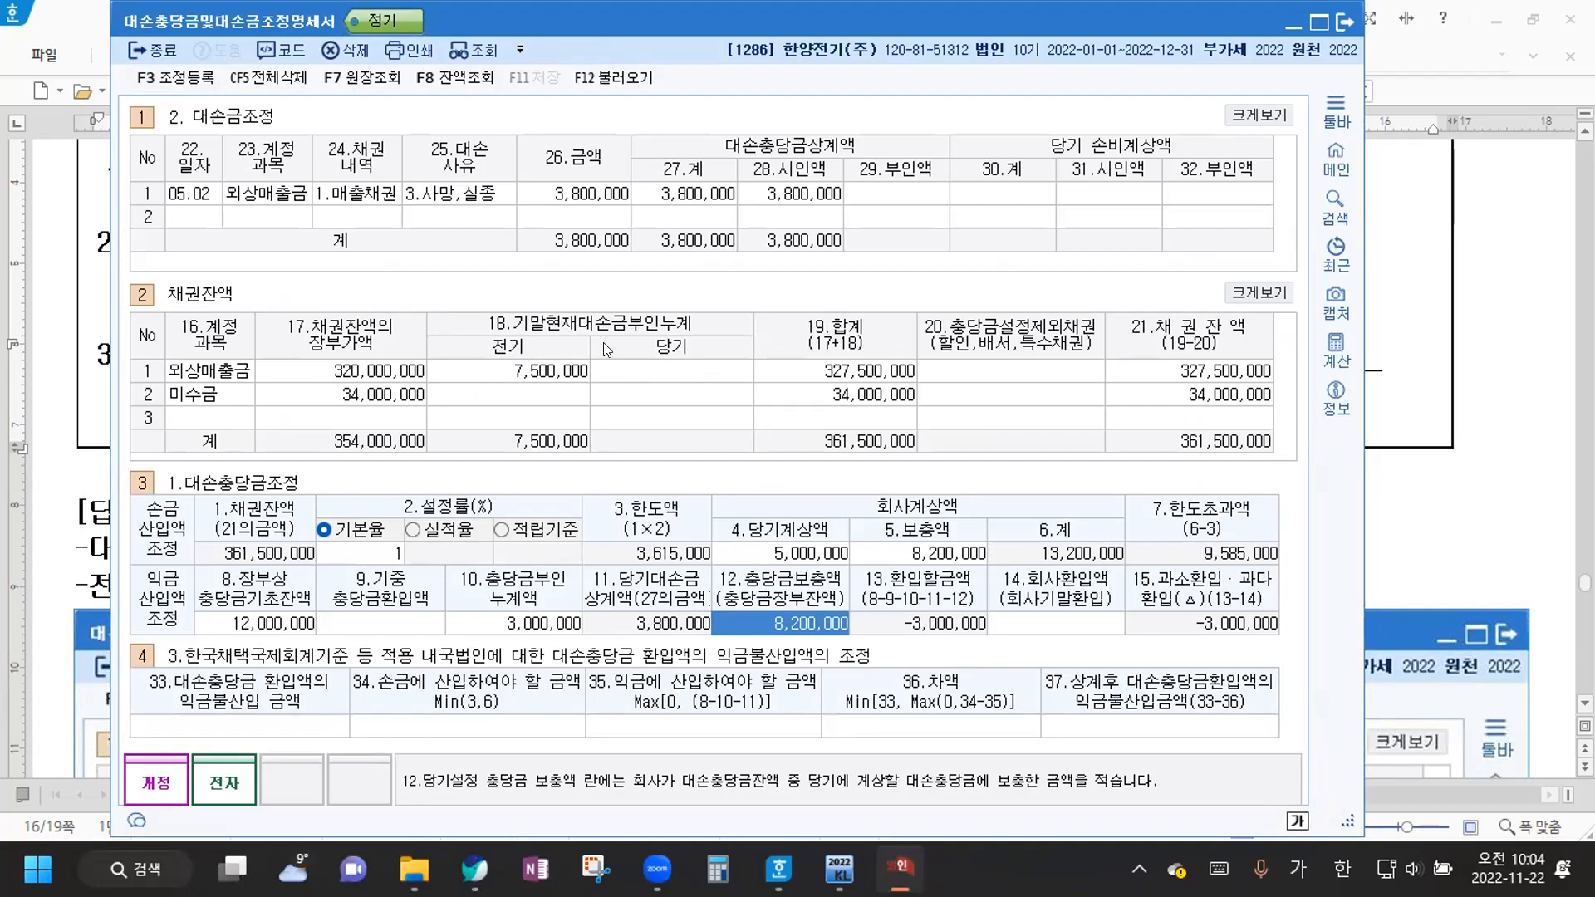
# Try -7,500,000 as the 당기 기말현재대손금부인누계 for 외상매출금, and reset it to 0
pyautogui.click(679, 364)
pyautogui.write('-7,500,000')
pyautogui.press('Return')
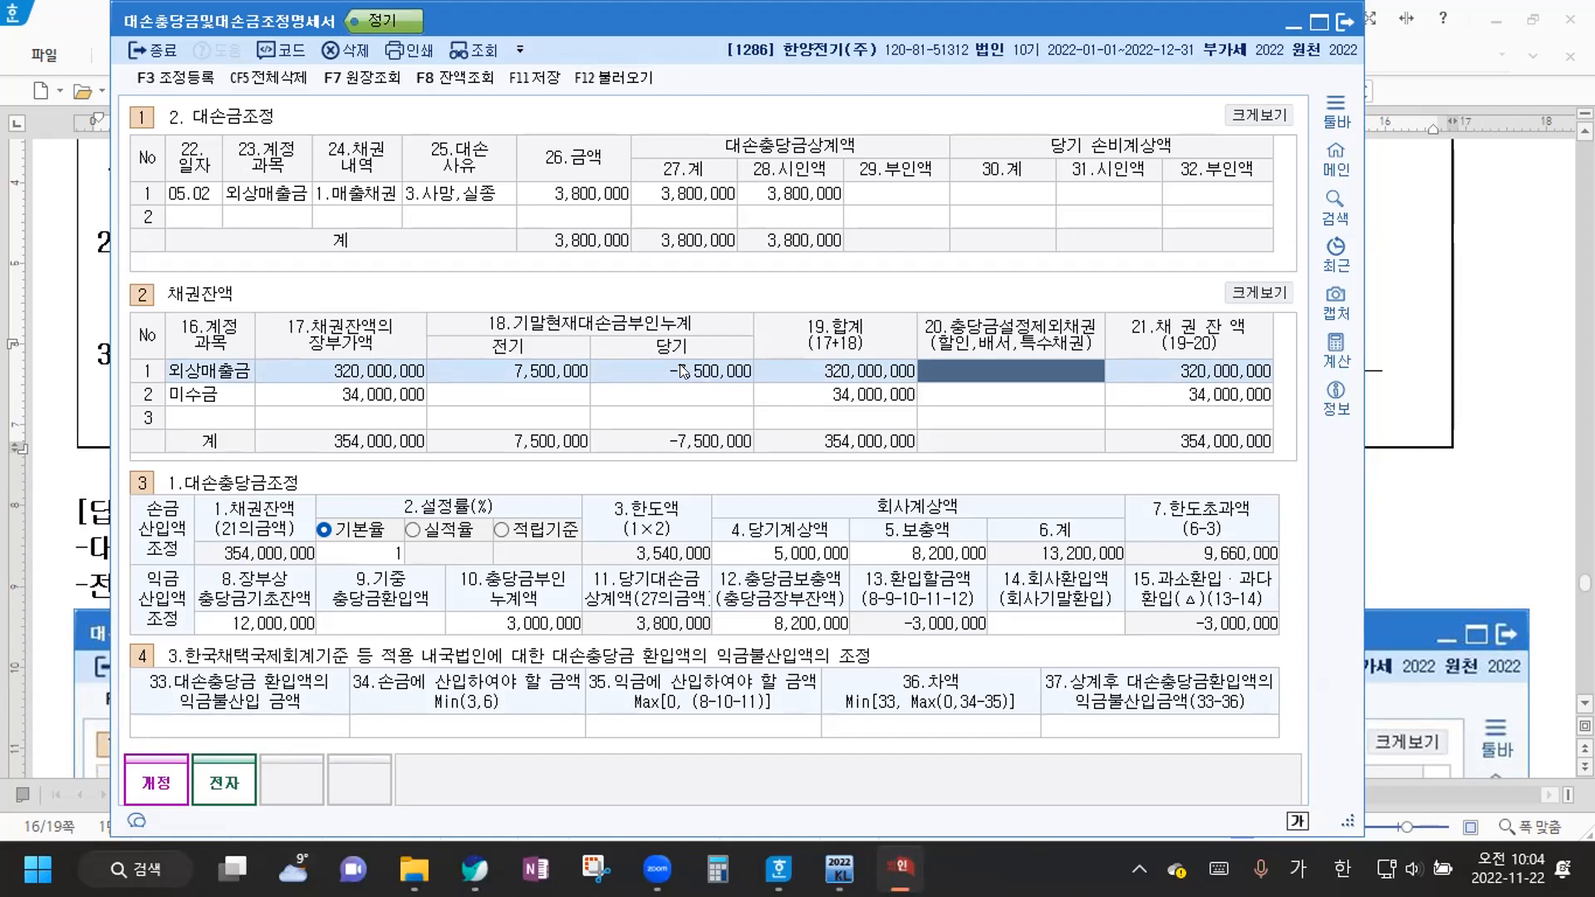
pyautogui.click(679, 371)
pyautogui.write('0')
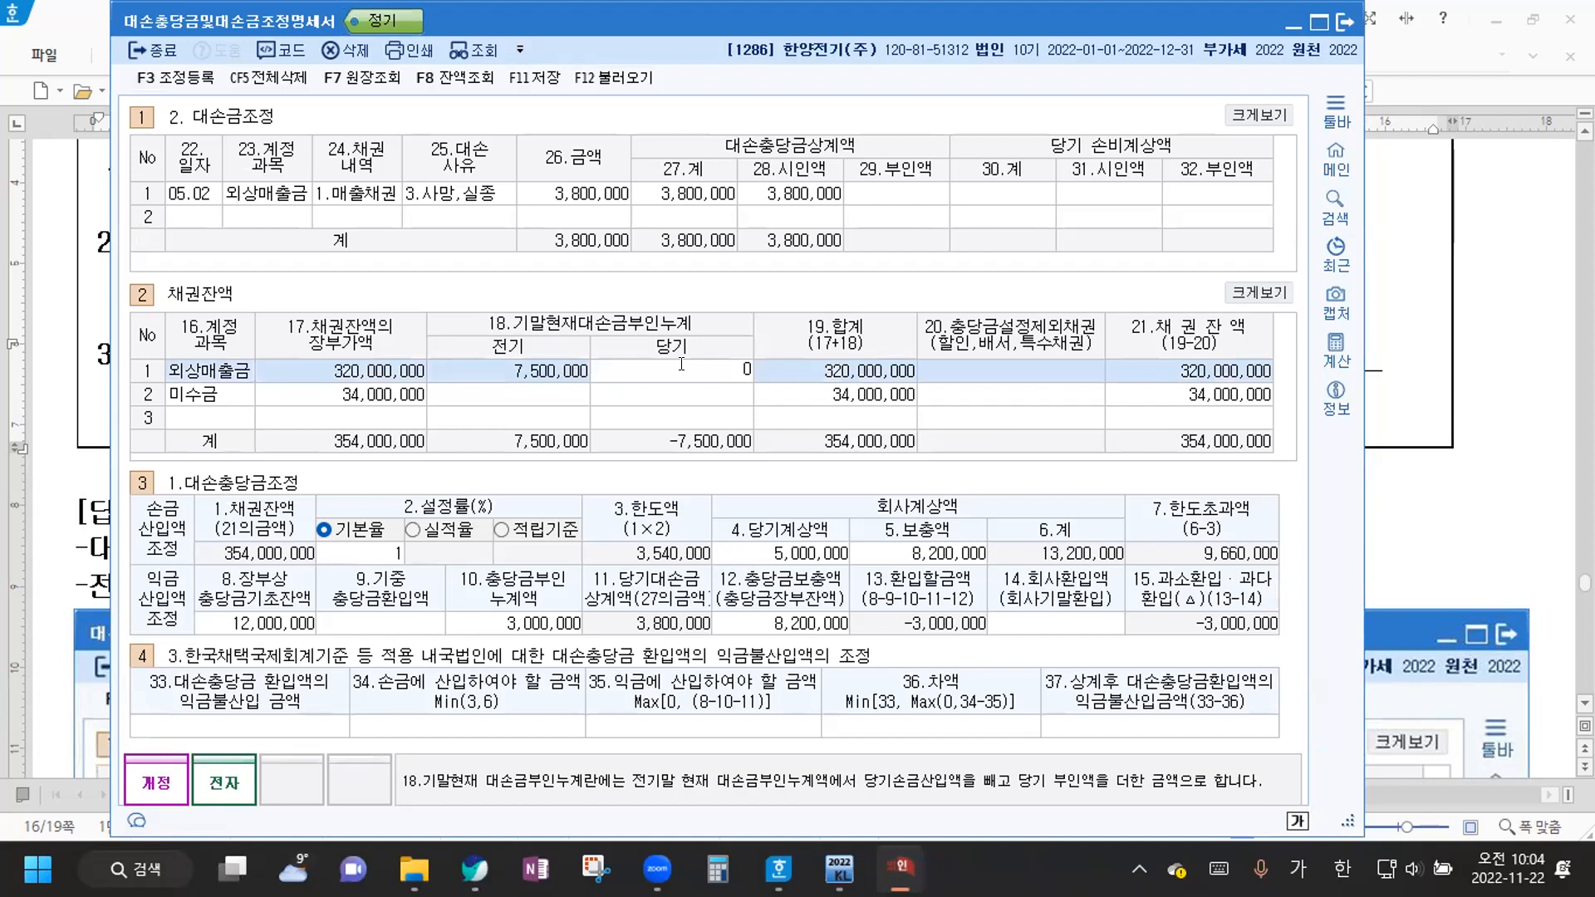
pyautogui.press('Return')
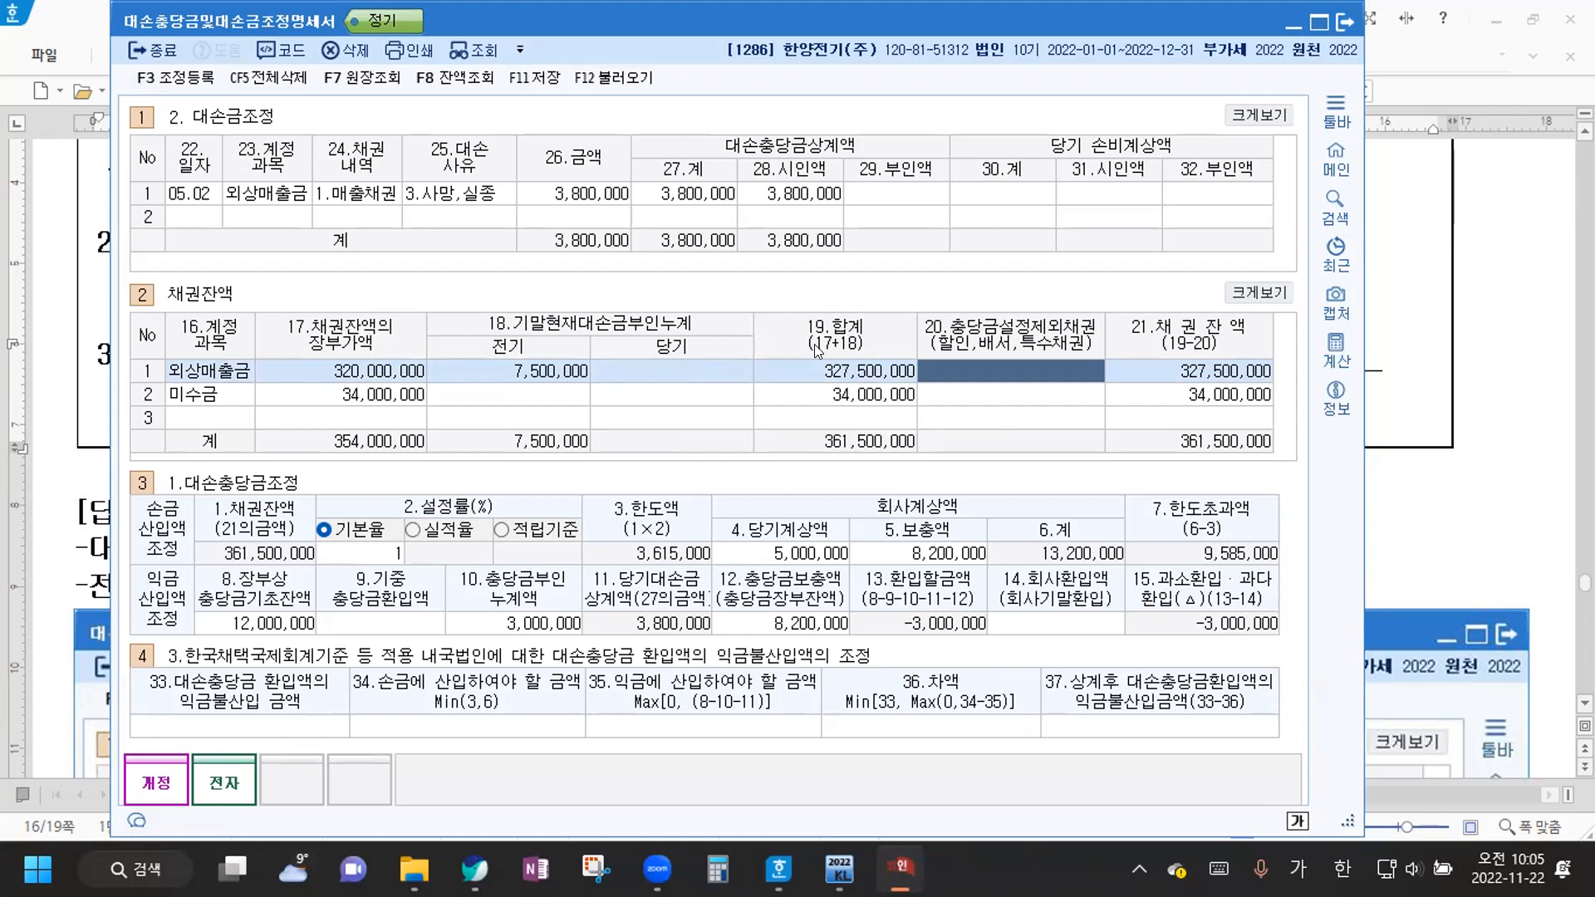
# Save the 대손충당금및대손금조정명세서 and close it
pyautogui.click(540, 80)
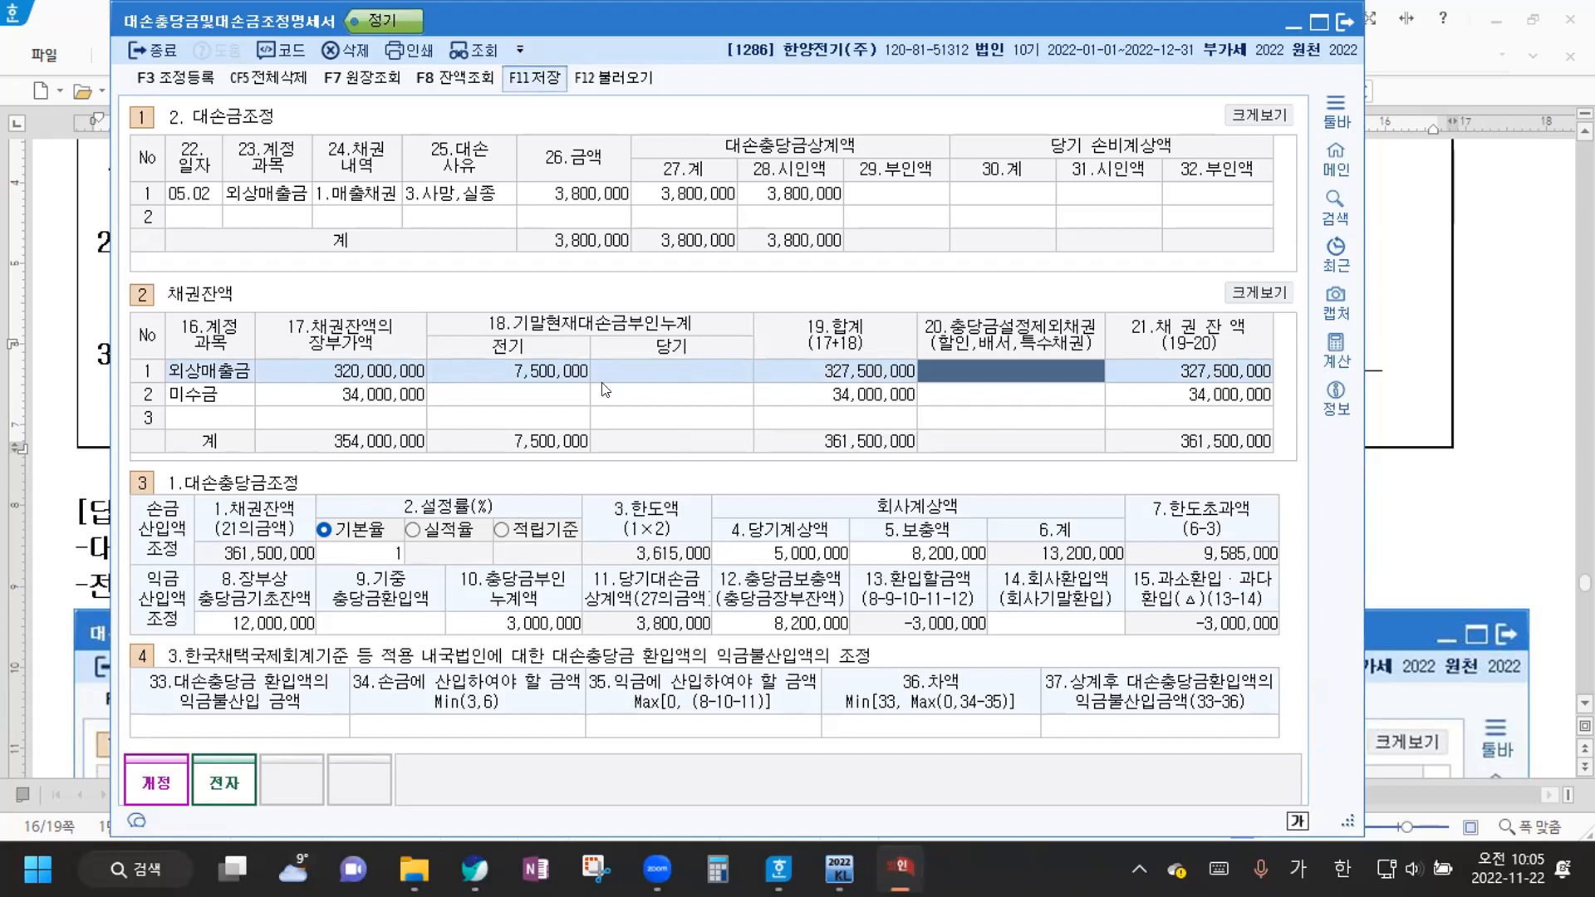
pyautogui.click(1348, 25)
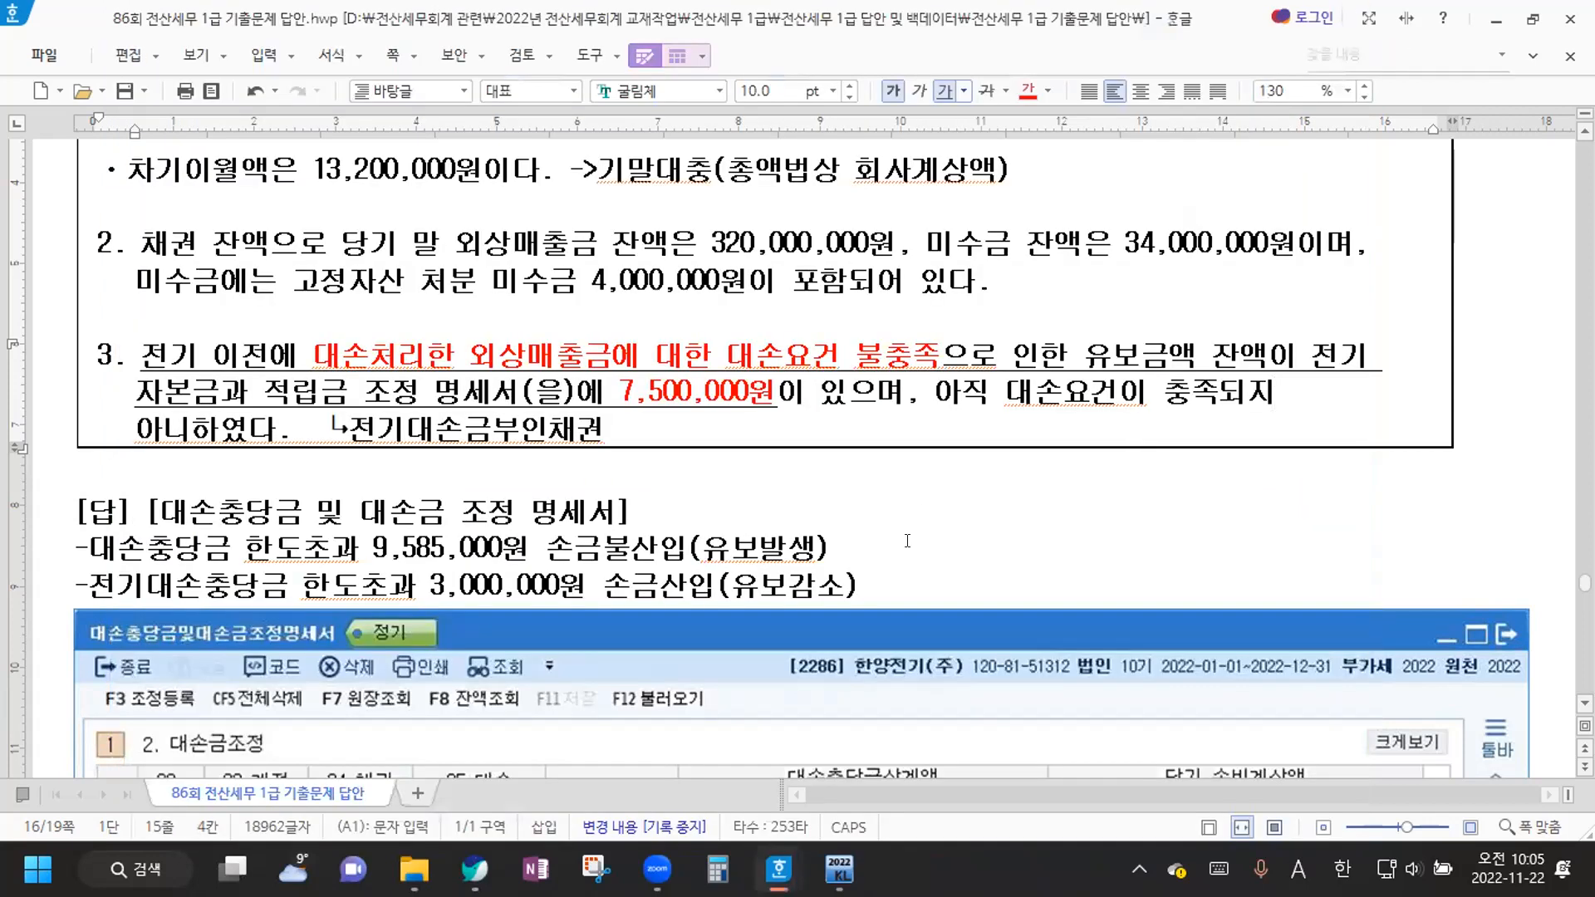
# In the Hangul question file, insert a page break before question [3]
pyautogui.scroll(-15, 907, 540)
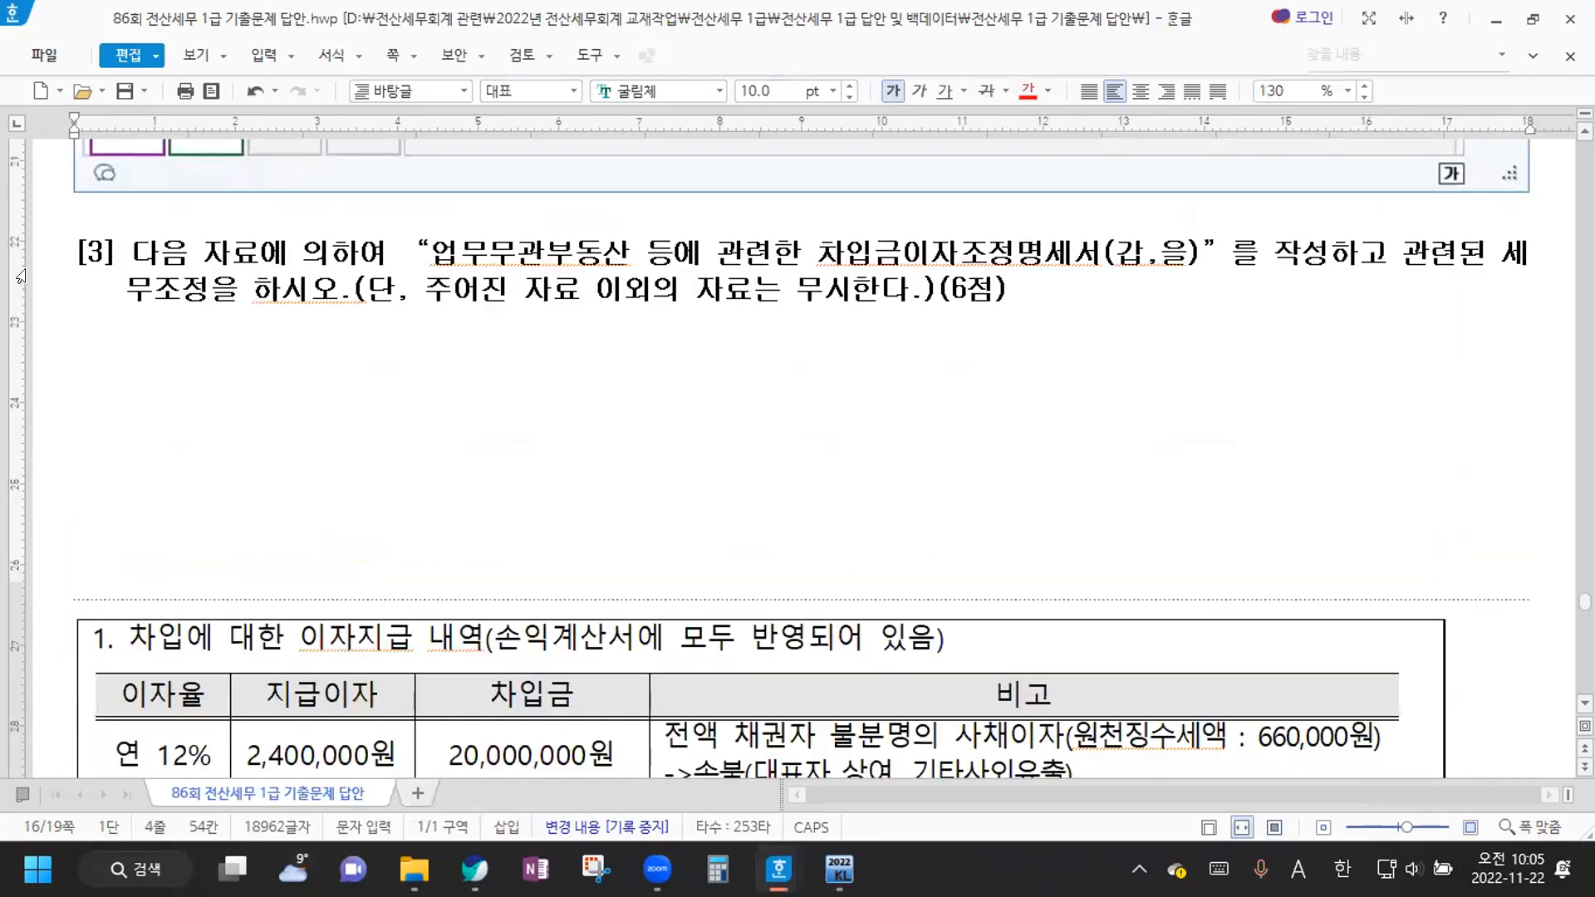
pyautogui.click(60, 253)
pyautogui.hotkey('ctrl', 'Return')
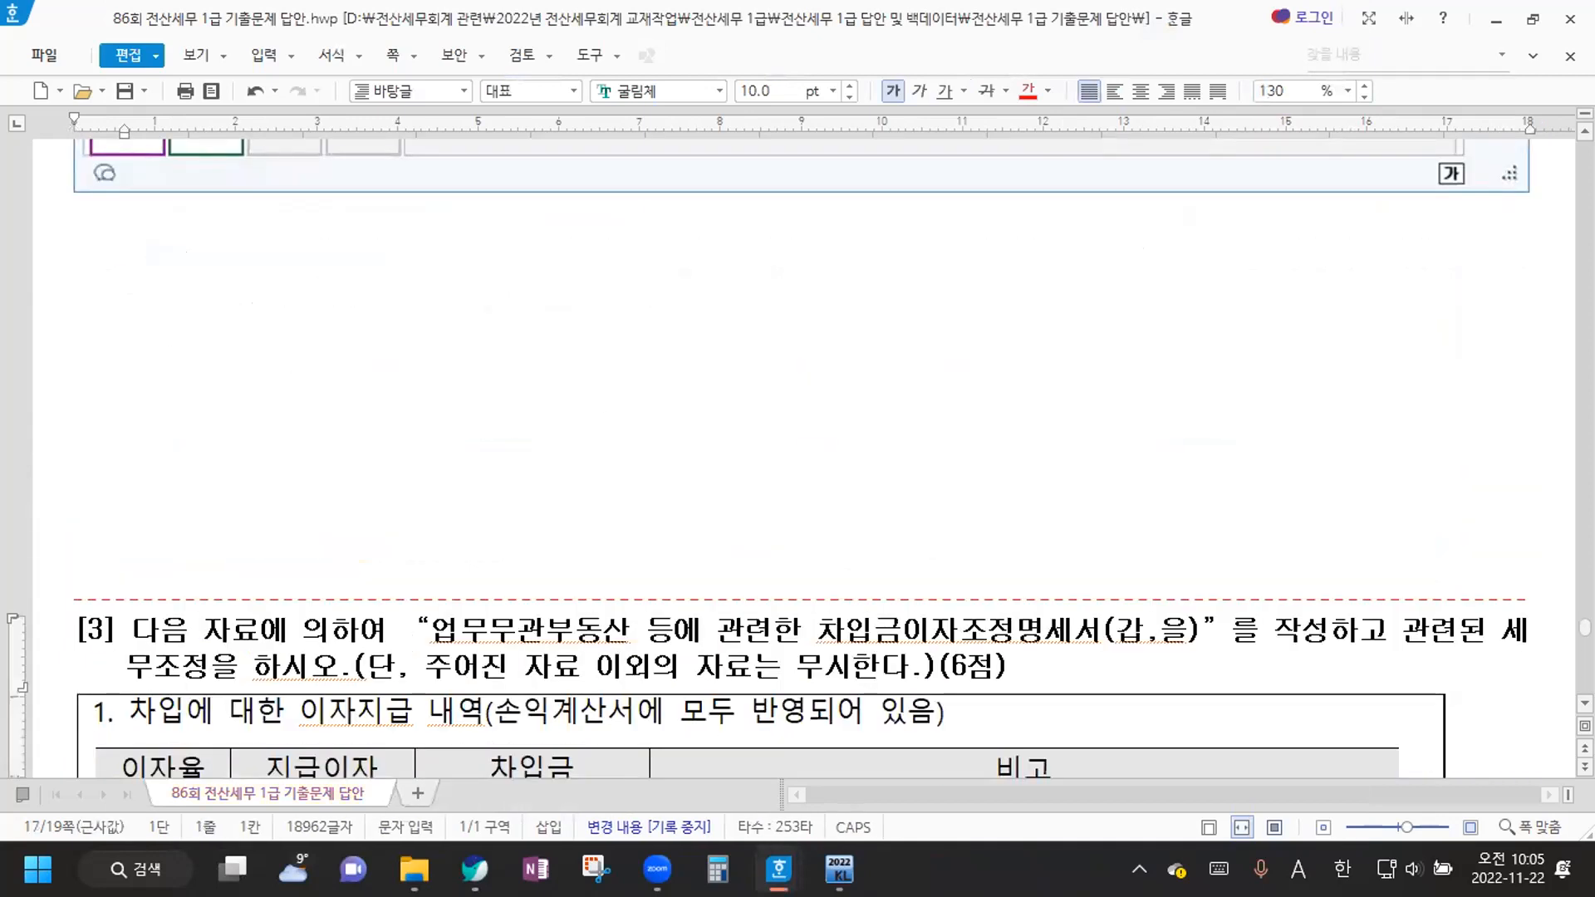
# Add a blank line between question [3]'s text and the box with its data
pyautogui.scroll(5, 195, 251)
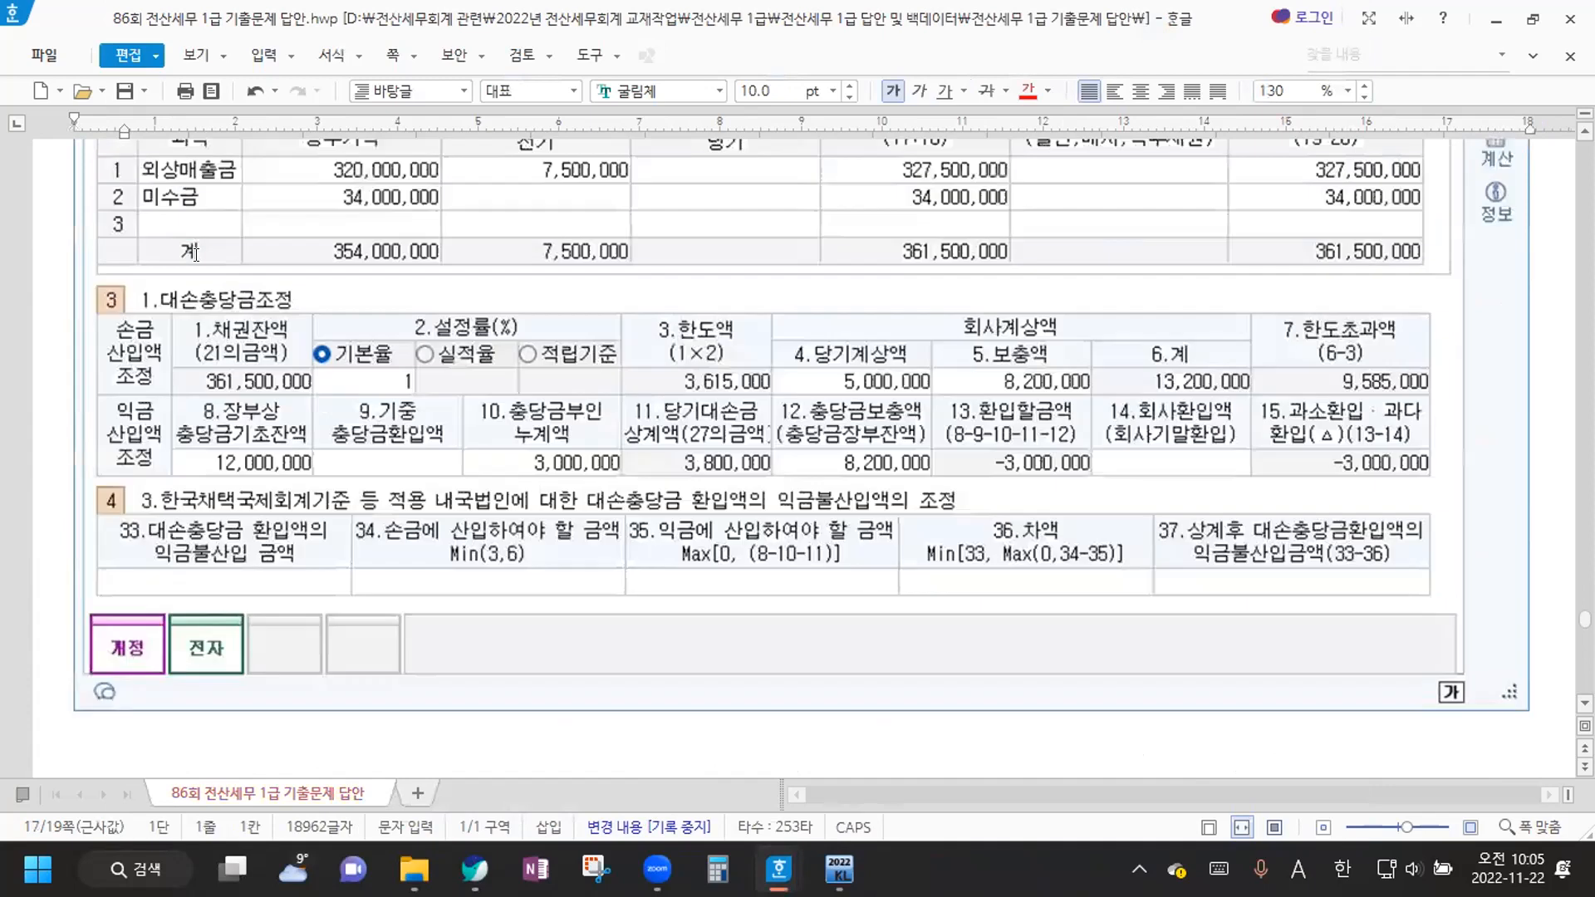
pyautogui.scroll(10, 196, 252)
pyautogui.scroll(-4, 193, 254)
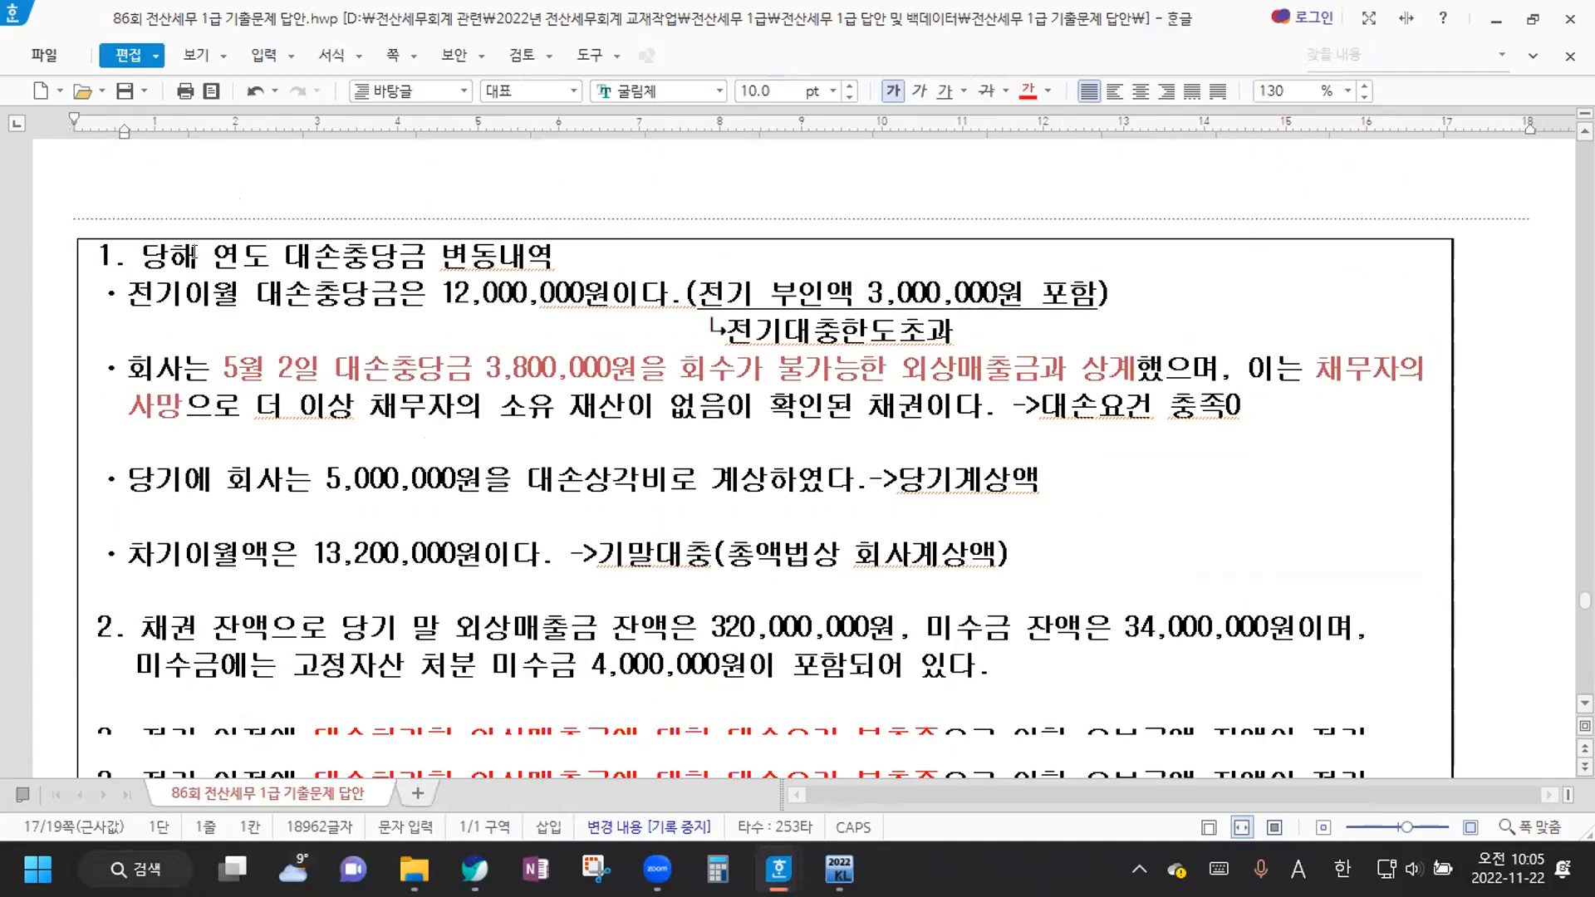
pyautogui.scroll(-6, 193, 253)
pyautogui.scroll(-6, 192, 272)
pyautogui.click(179, 274)
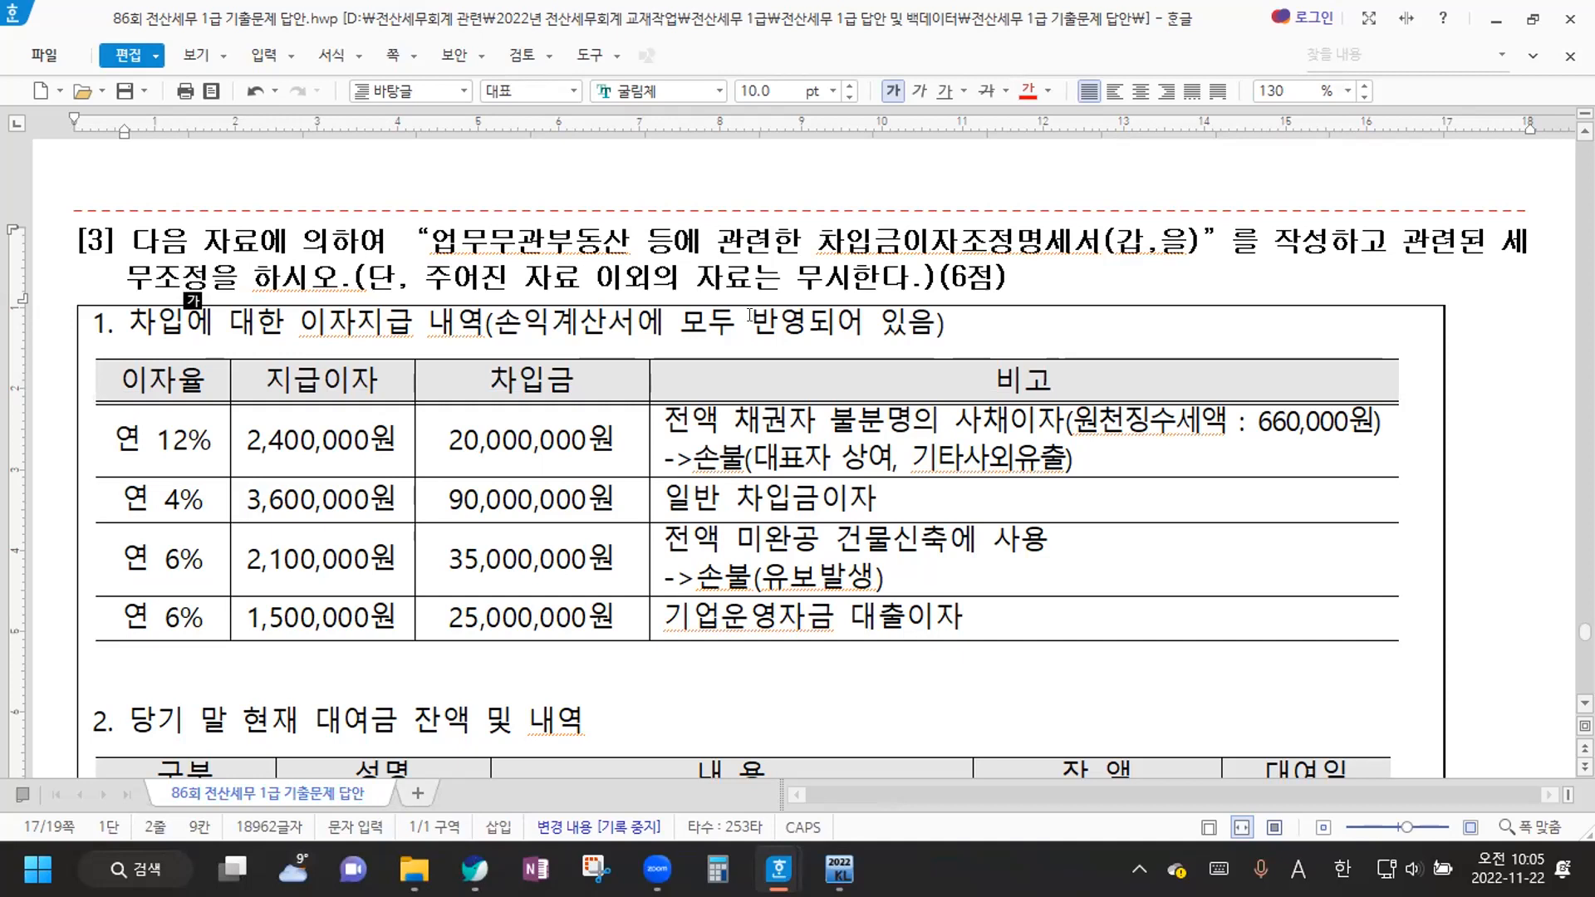
pyautogui.click(1036, 273)
pyautogui.press('Return')
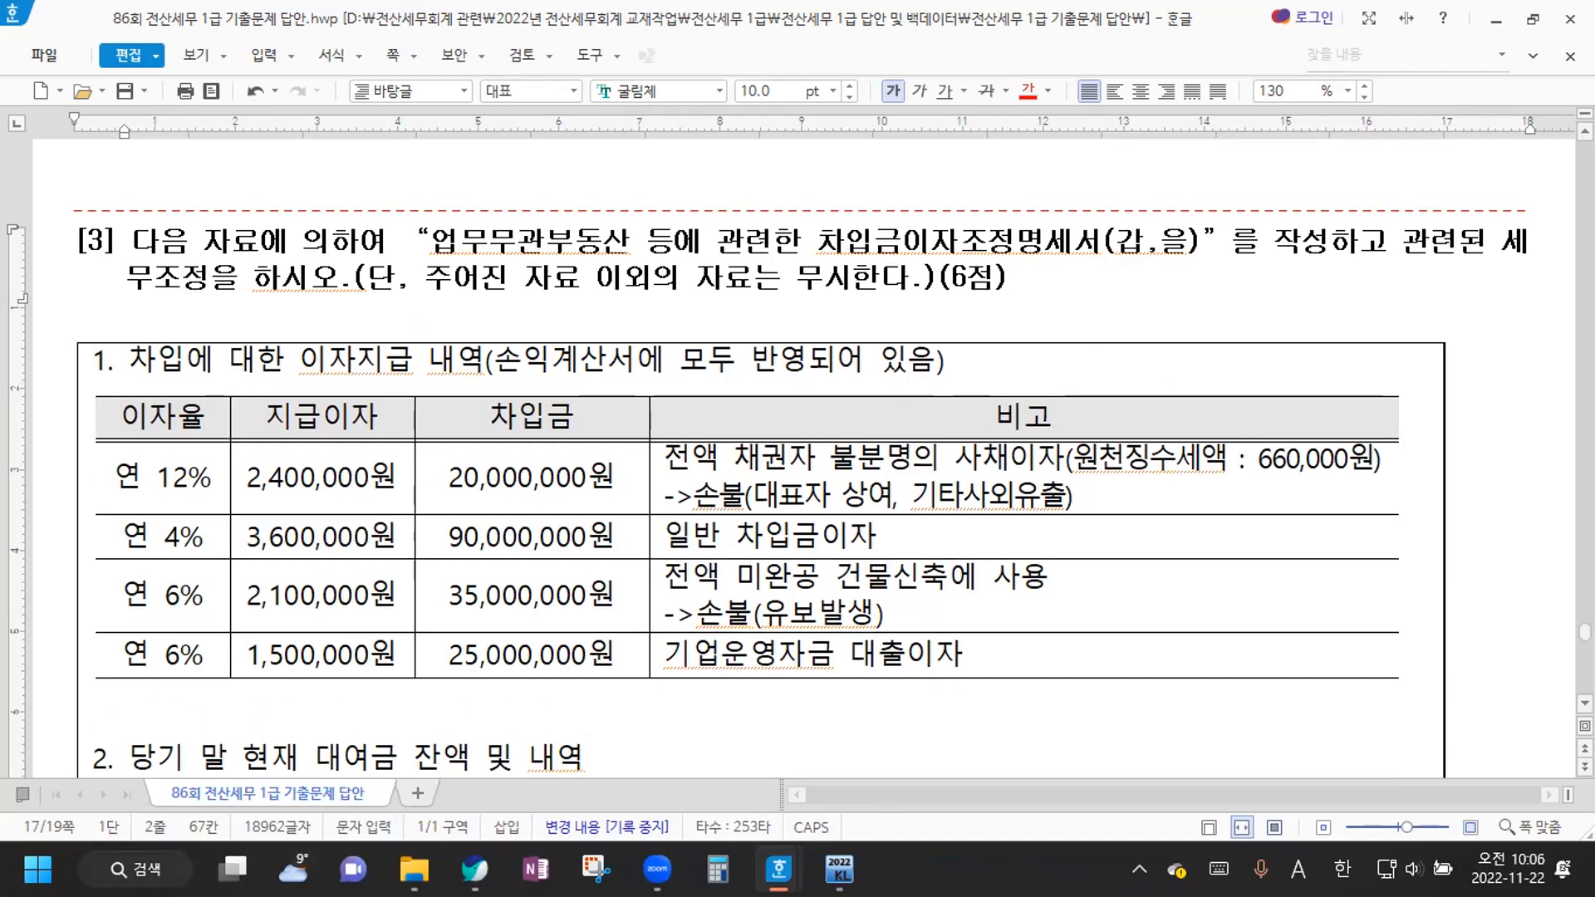
# Write "->업무무관자산등 지급이자 손금불산입 순서: 채, 비, 건, 업" on the blank line below question [3]'s text
pyautogui.write('->지급')
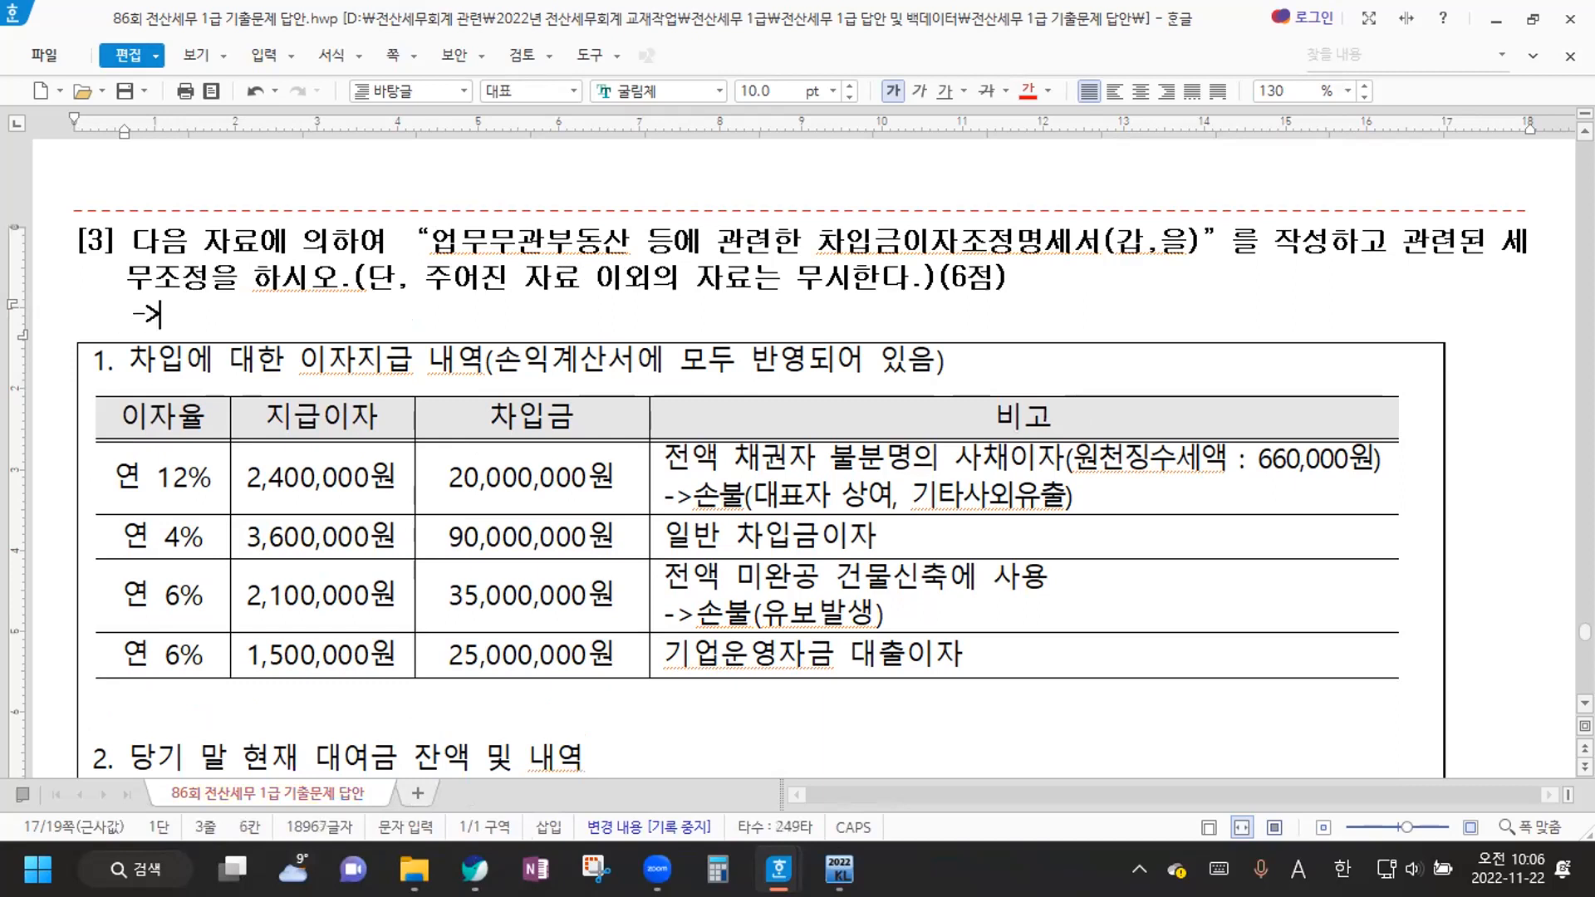
pyautogui.press('BackSpace')
pyautogui.press('BackSpace')
pyautogui.write('업무무관')
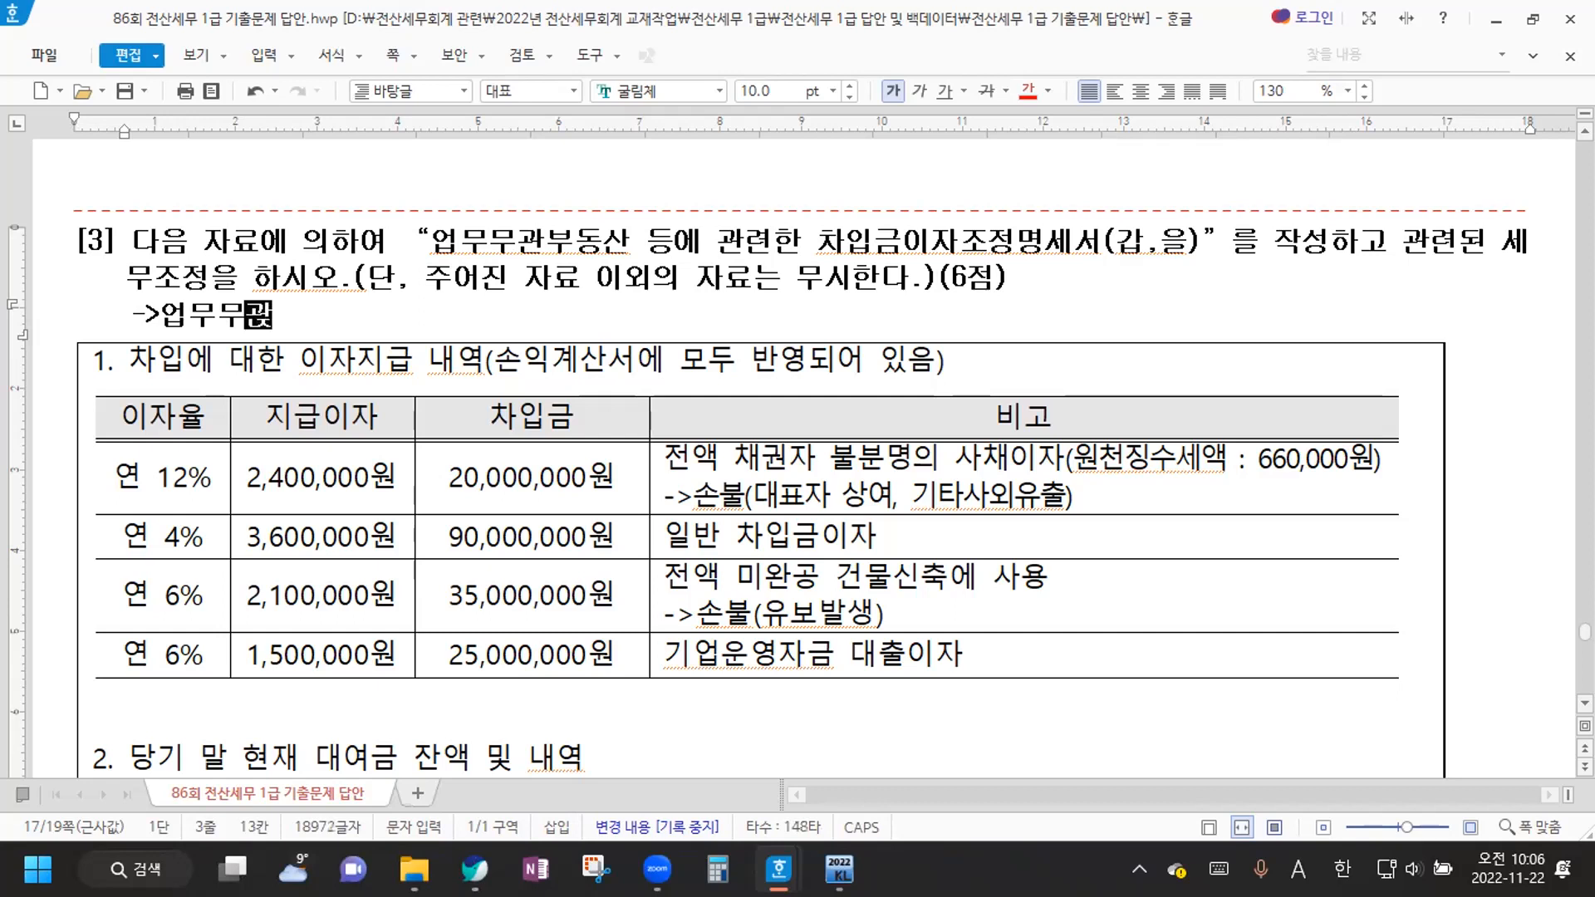
pyautogui.write('자산등 지급이')
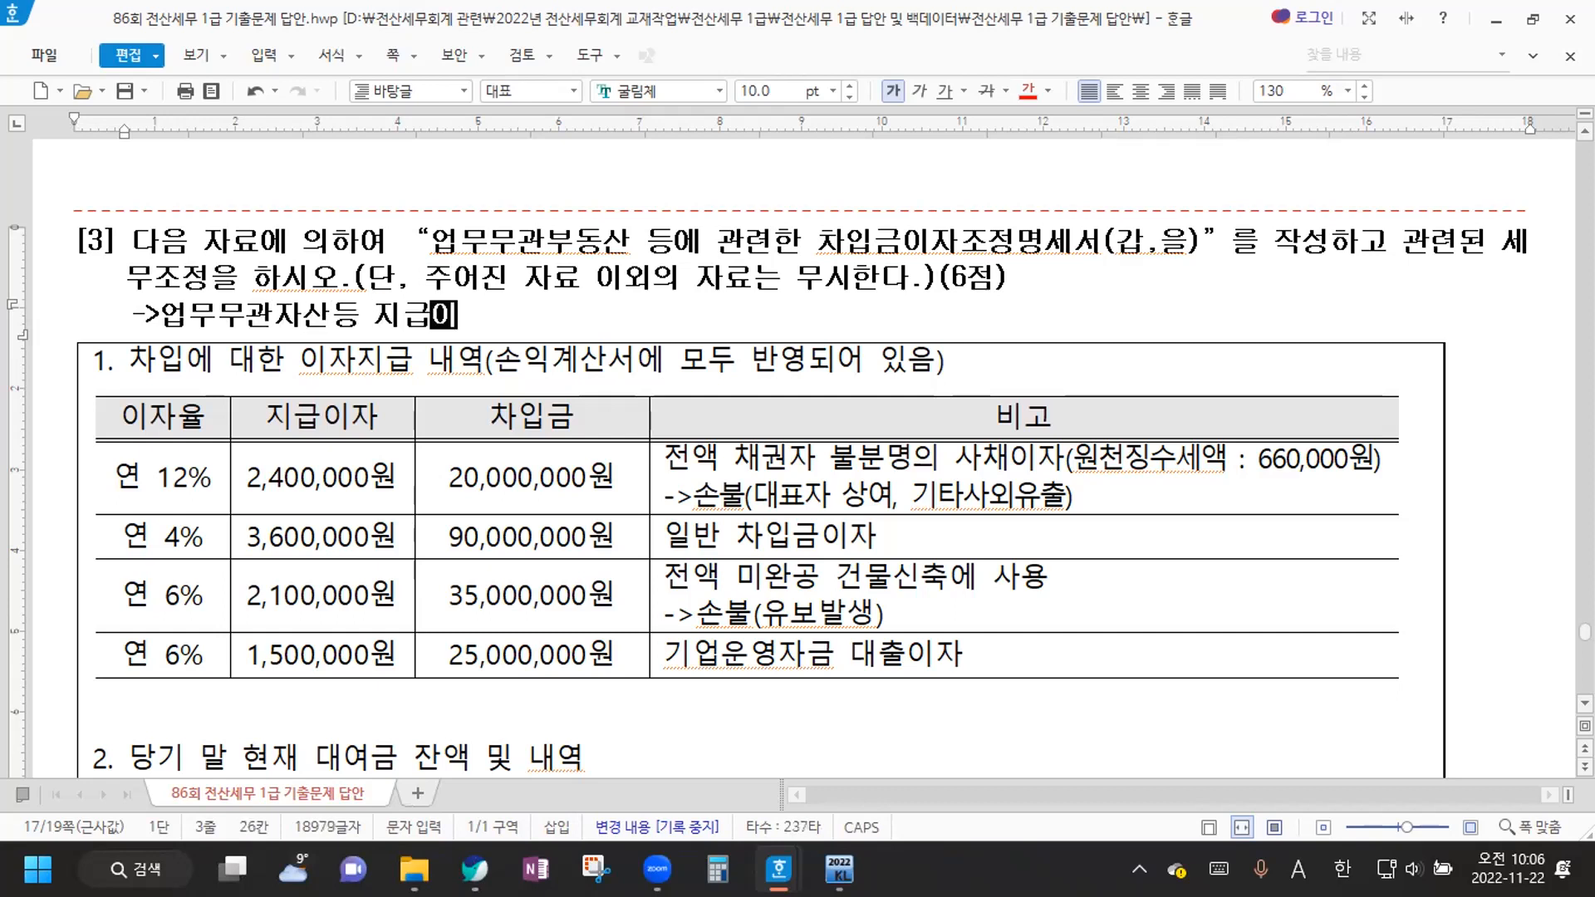
pyautogui.write('자 손금불산입')
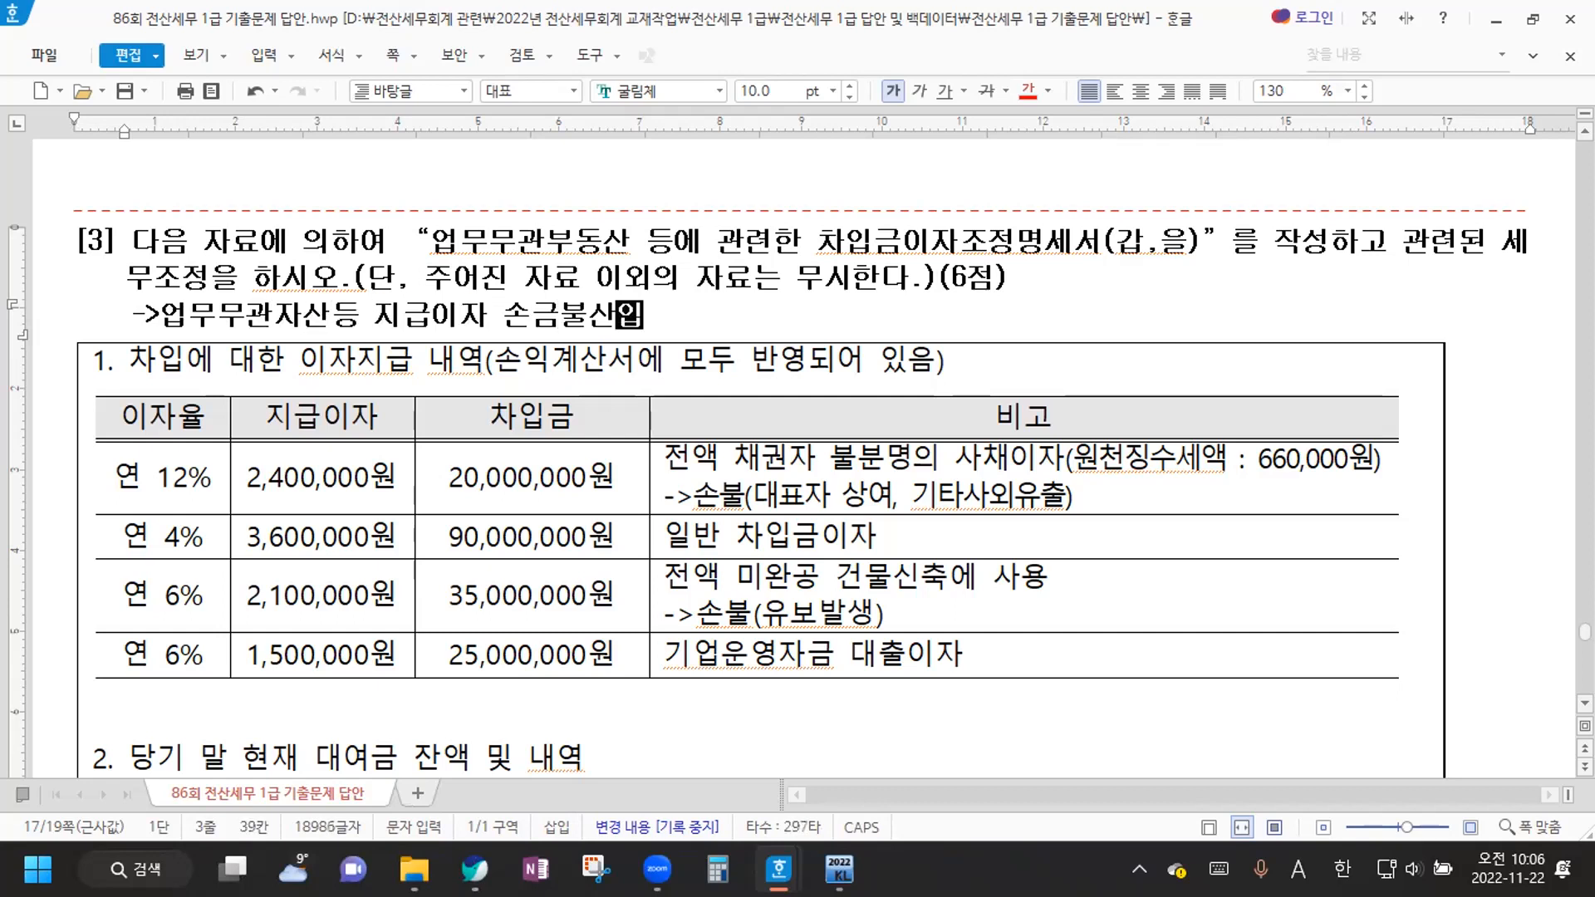
pyautogui.write(' 순서')
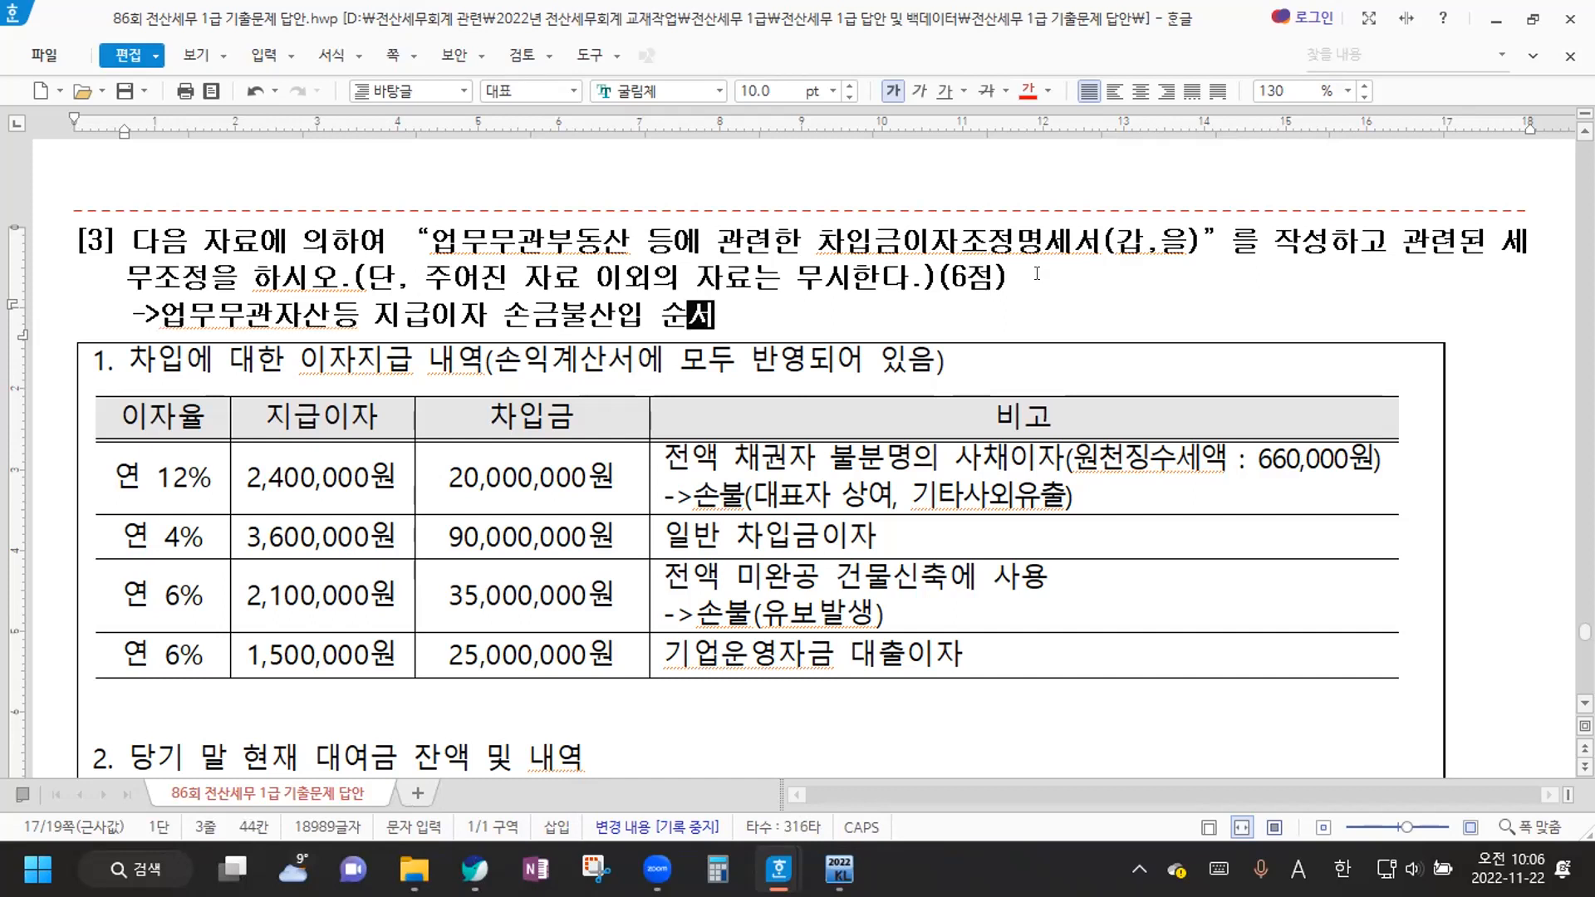
pyautogui.write(' : ')
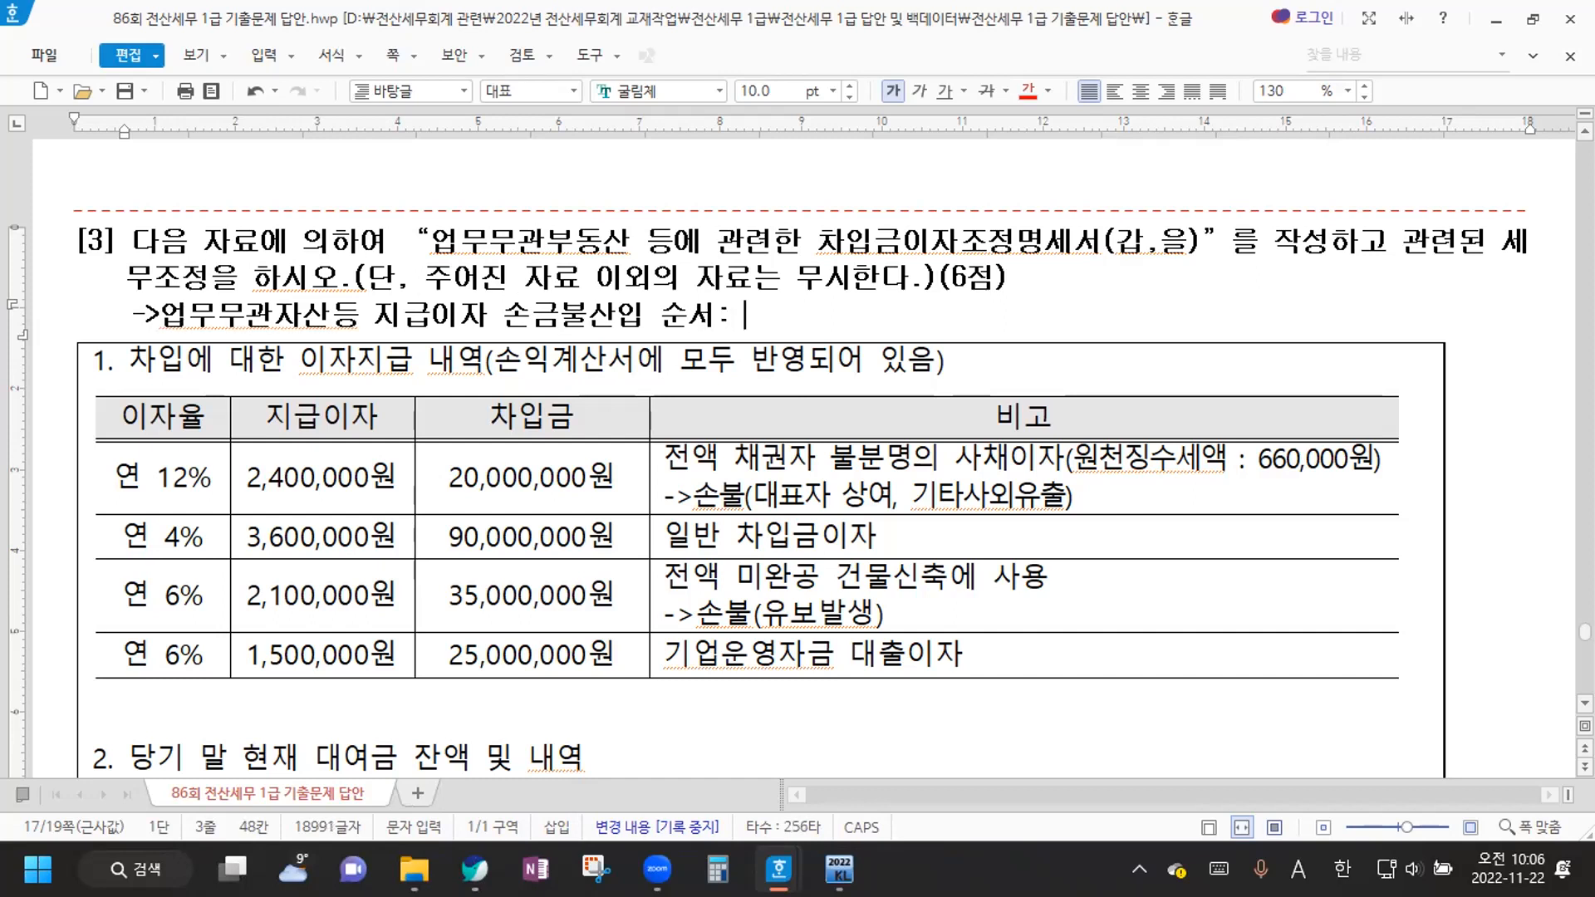
pyautogui.write('채, ㅂ비, 건, 업')
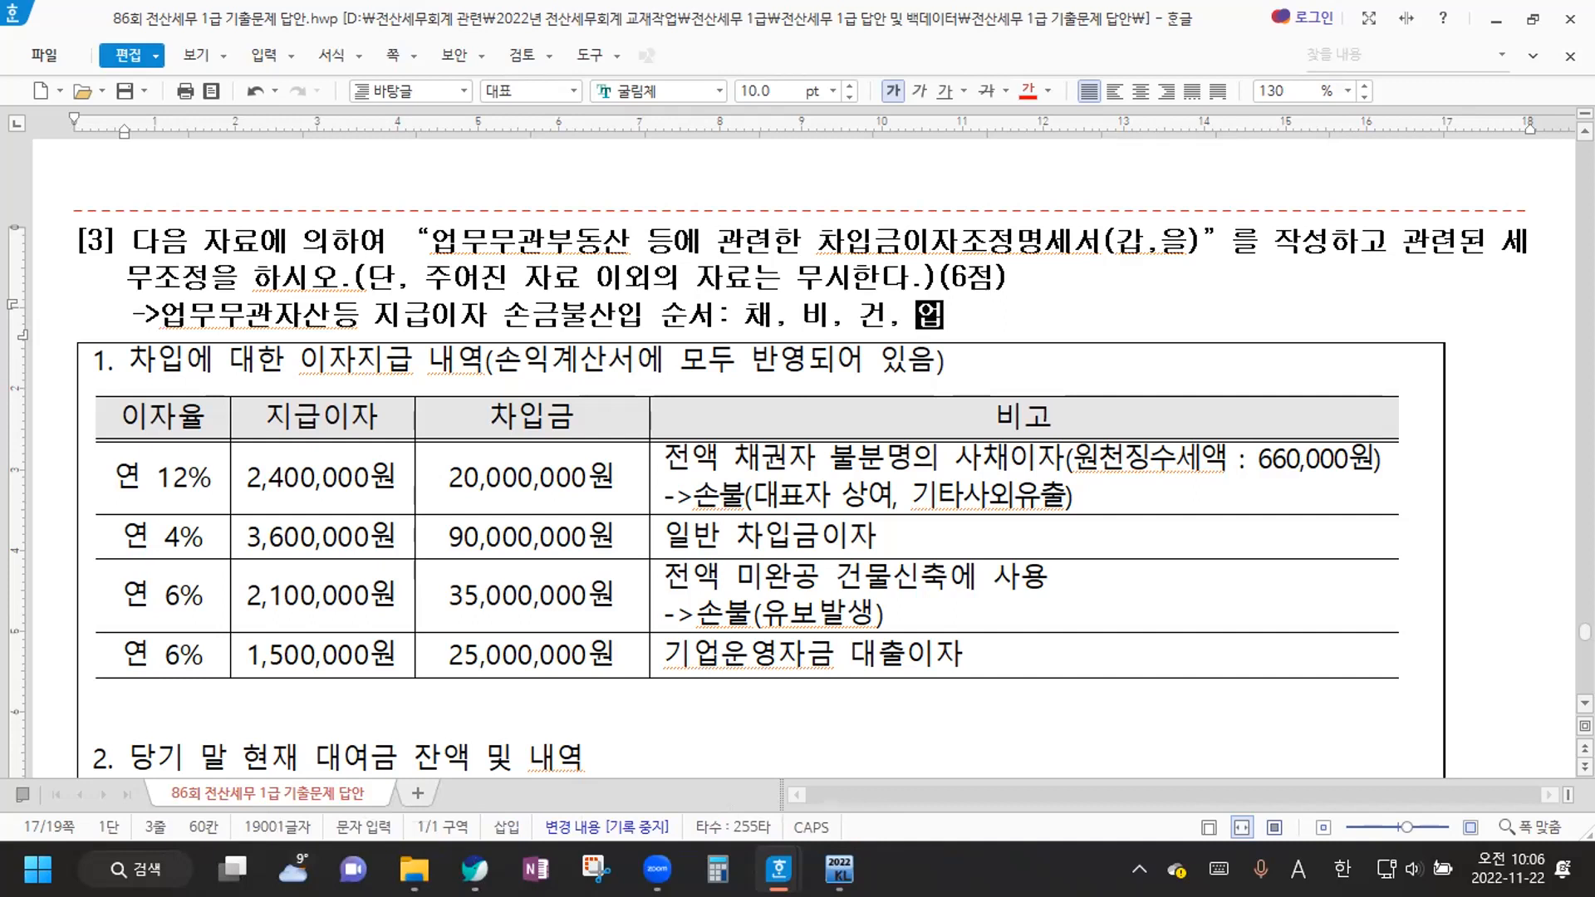
# Expand "채" in the order note to "채권자불분명사채이자"
pyautogui.press('Right')
pyautogui.press('Left')
pyautogui.press('Left')
pyautogui.press('Left')
pyautogui.press('Left')
pyautogui.press('Left')
pyautogui.press('Left')
pyautogui.press('Left')
pyautogui.press('Left')
pyautogui.write('권')
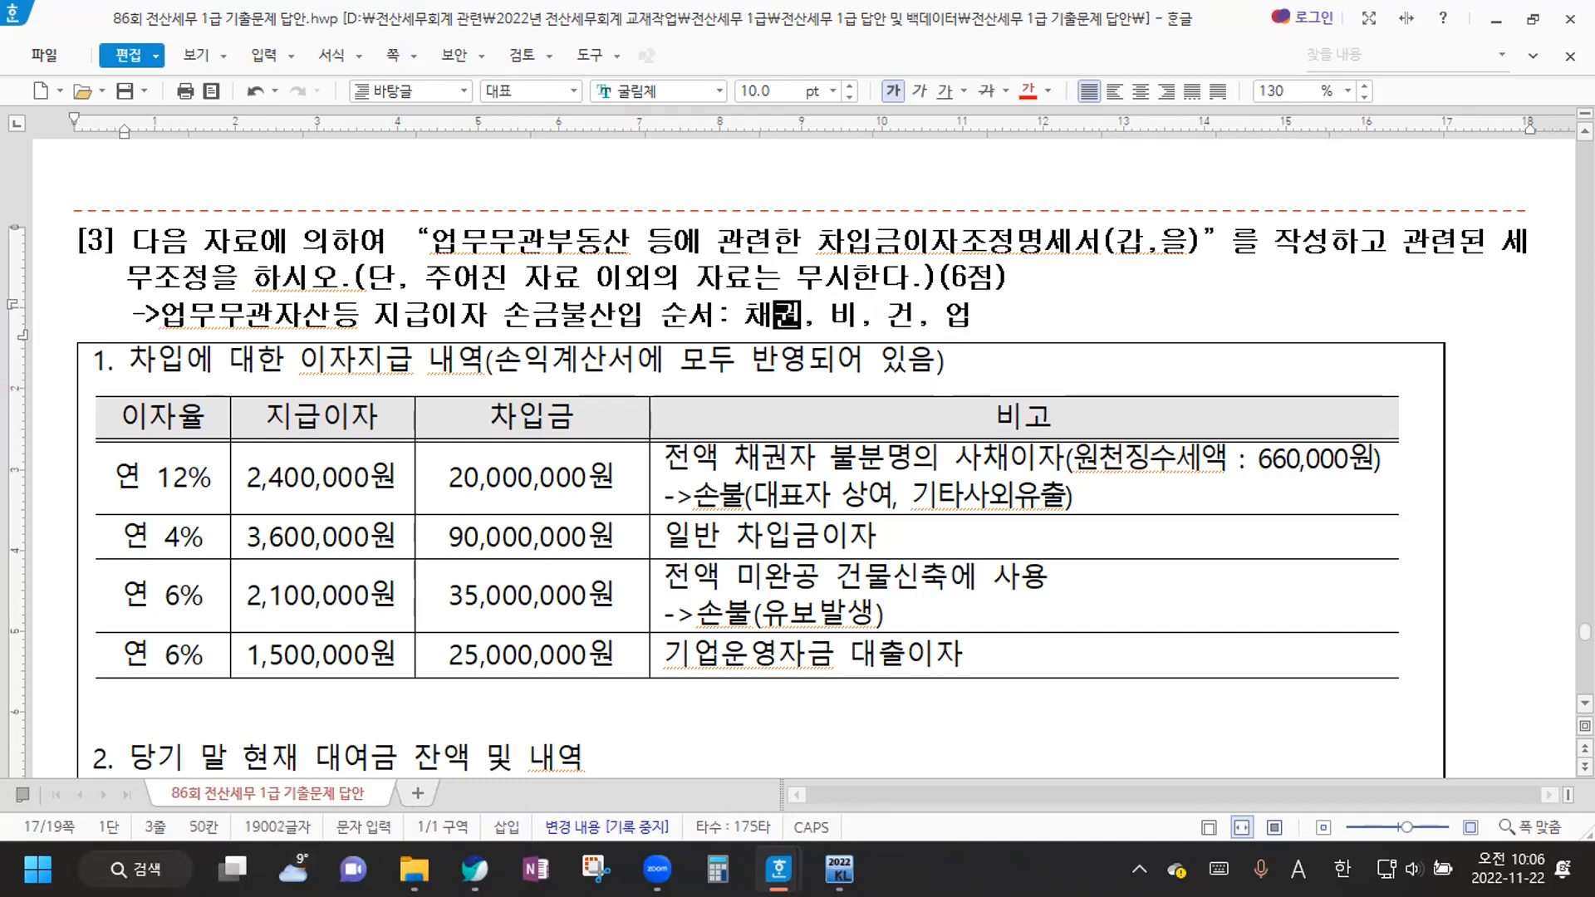
pyautogui.write('자불분명')
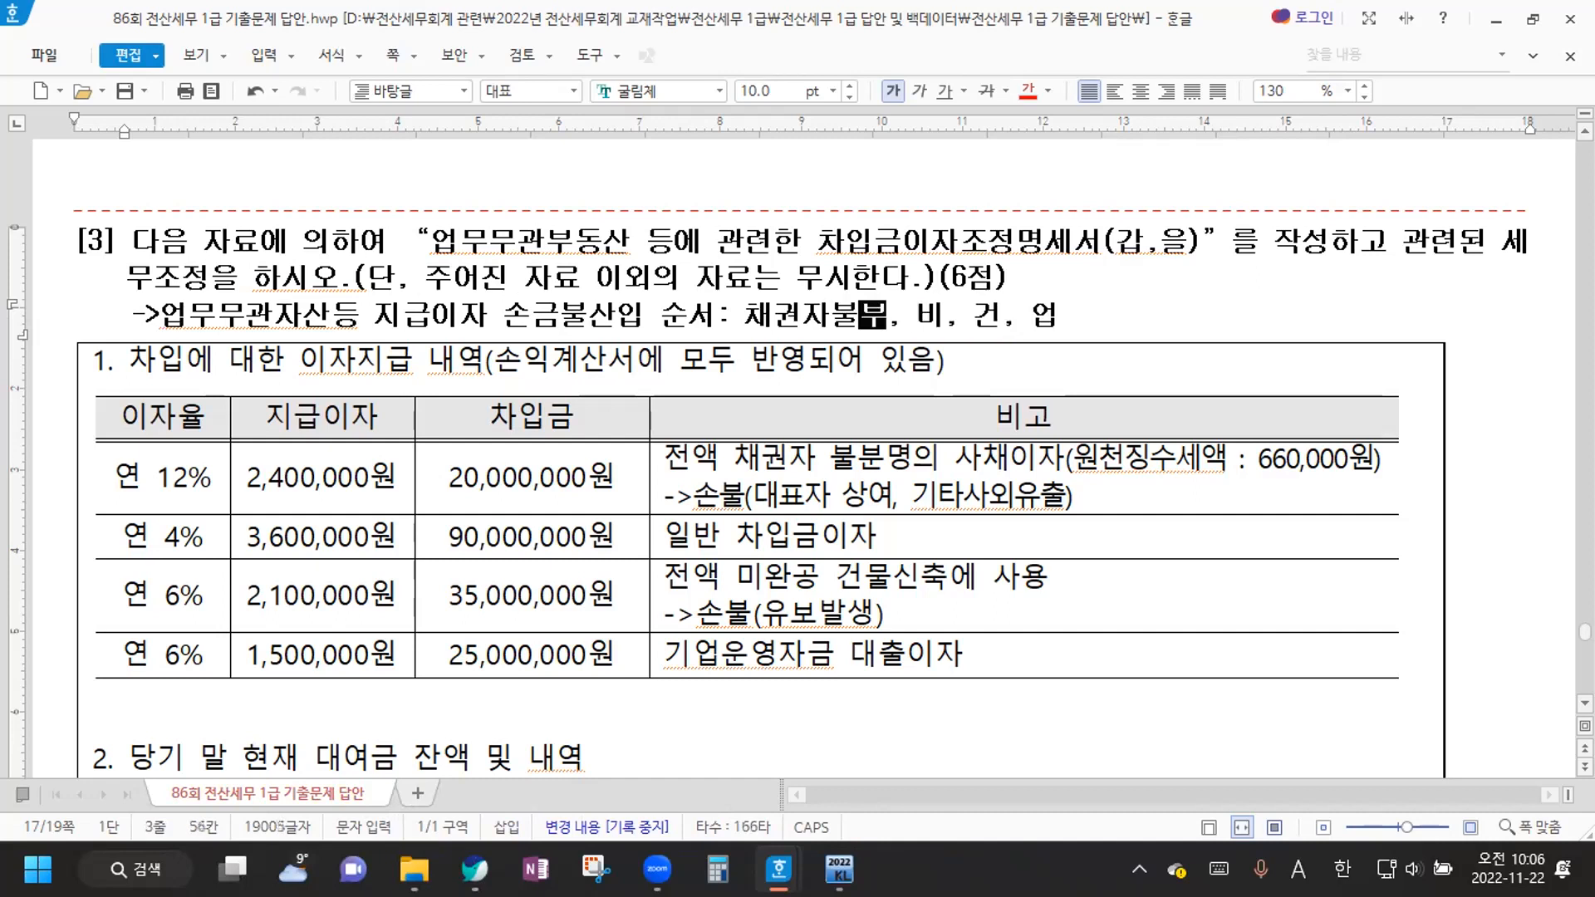
pyautogui.write('사채이자')
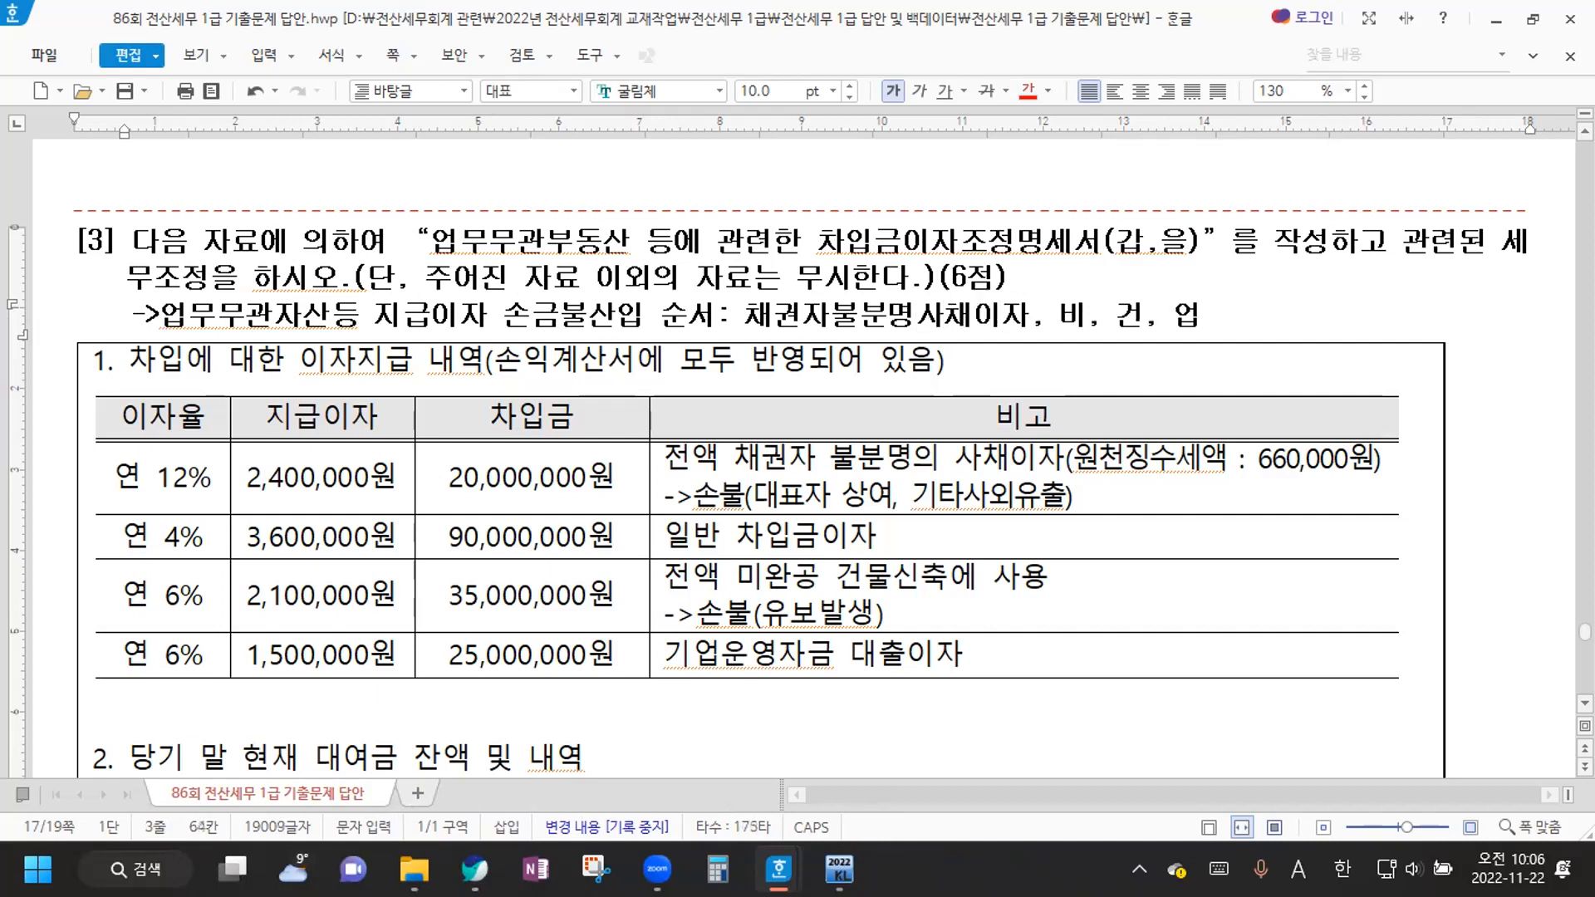
# Expand "비" in the order note to "비실명채권.증권이자"
pyautogui.press('Right')
pyautogui.press('Right')
pyautogui.press('Right')
pyautogui.write('실명채권')
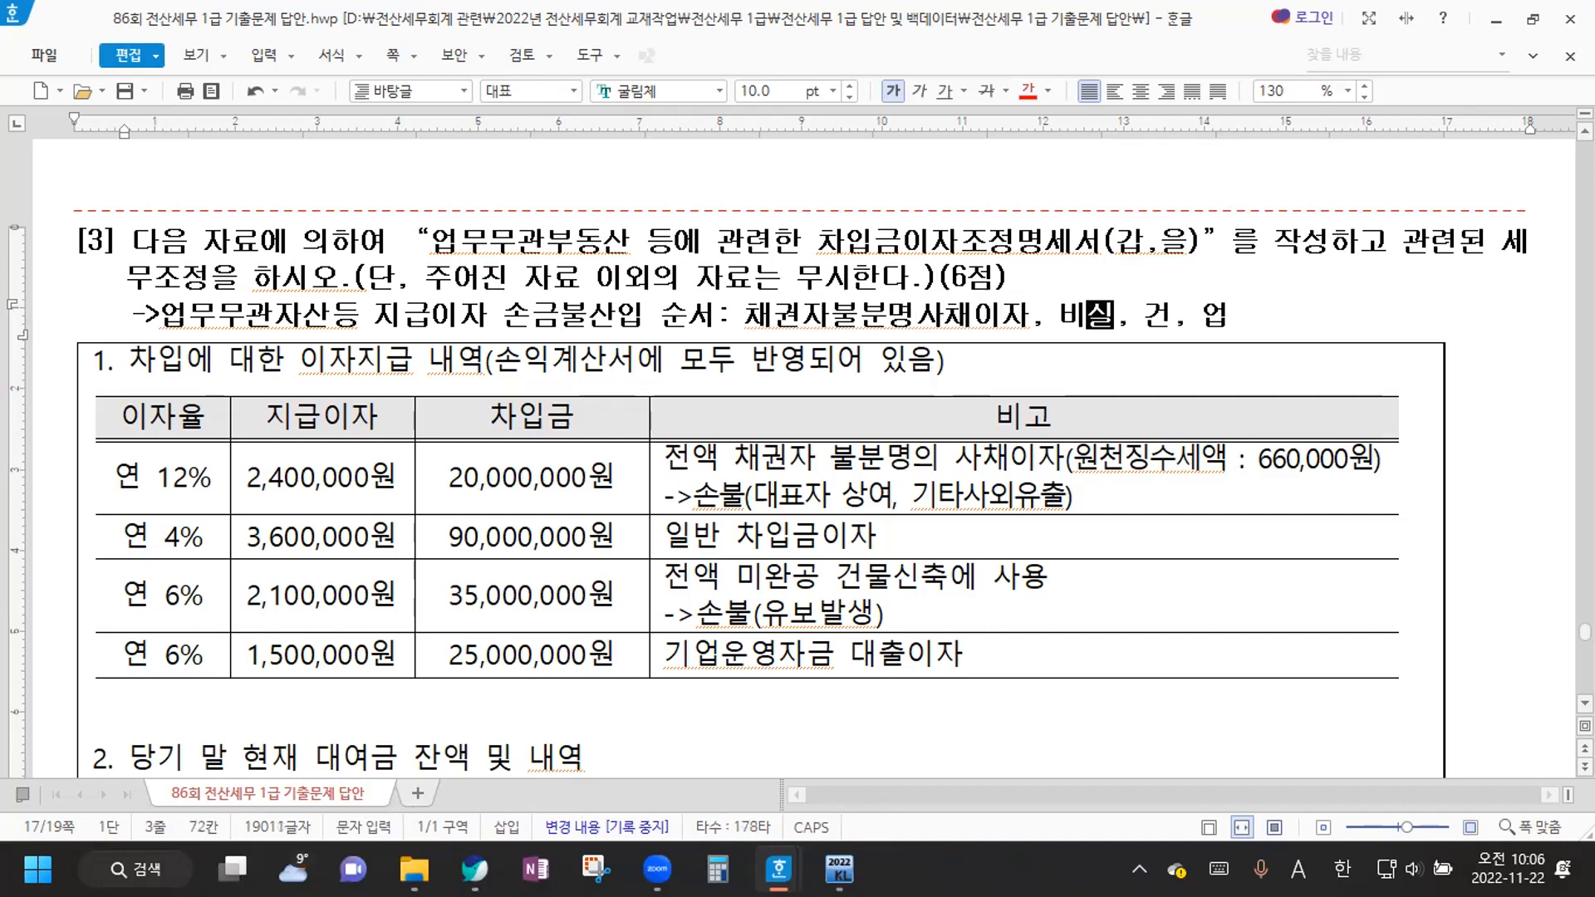
pyautogui.write('.증권이자')
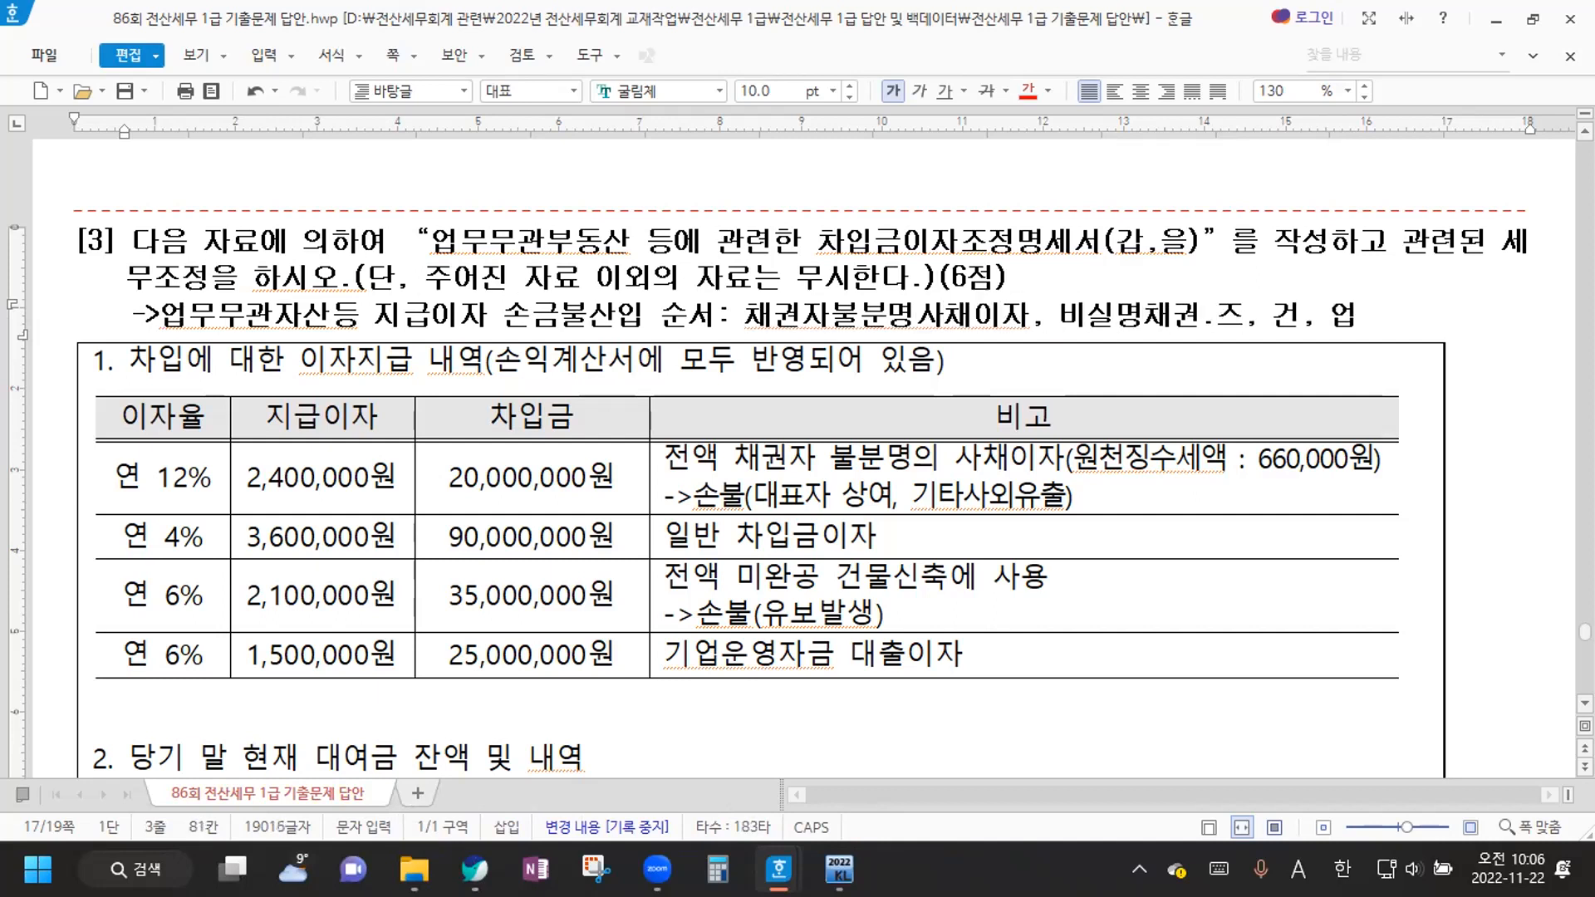
# Insert "(수령자불분명)" directly after "비실명" in the order note
pyautogui.press('Left')
pyautogui.press('Left')
pyautogui.press('Left')
pyautogui.press('Left')
pyautogui.press('Left')
pyautogui.press('Left')
pyautogui.press('Left')
pyautogui.press('Left')
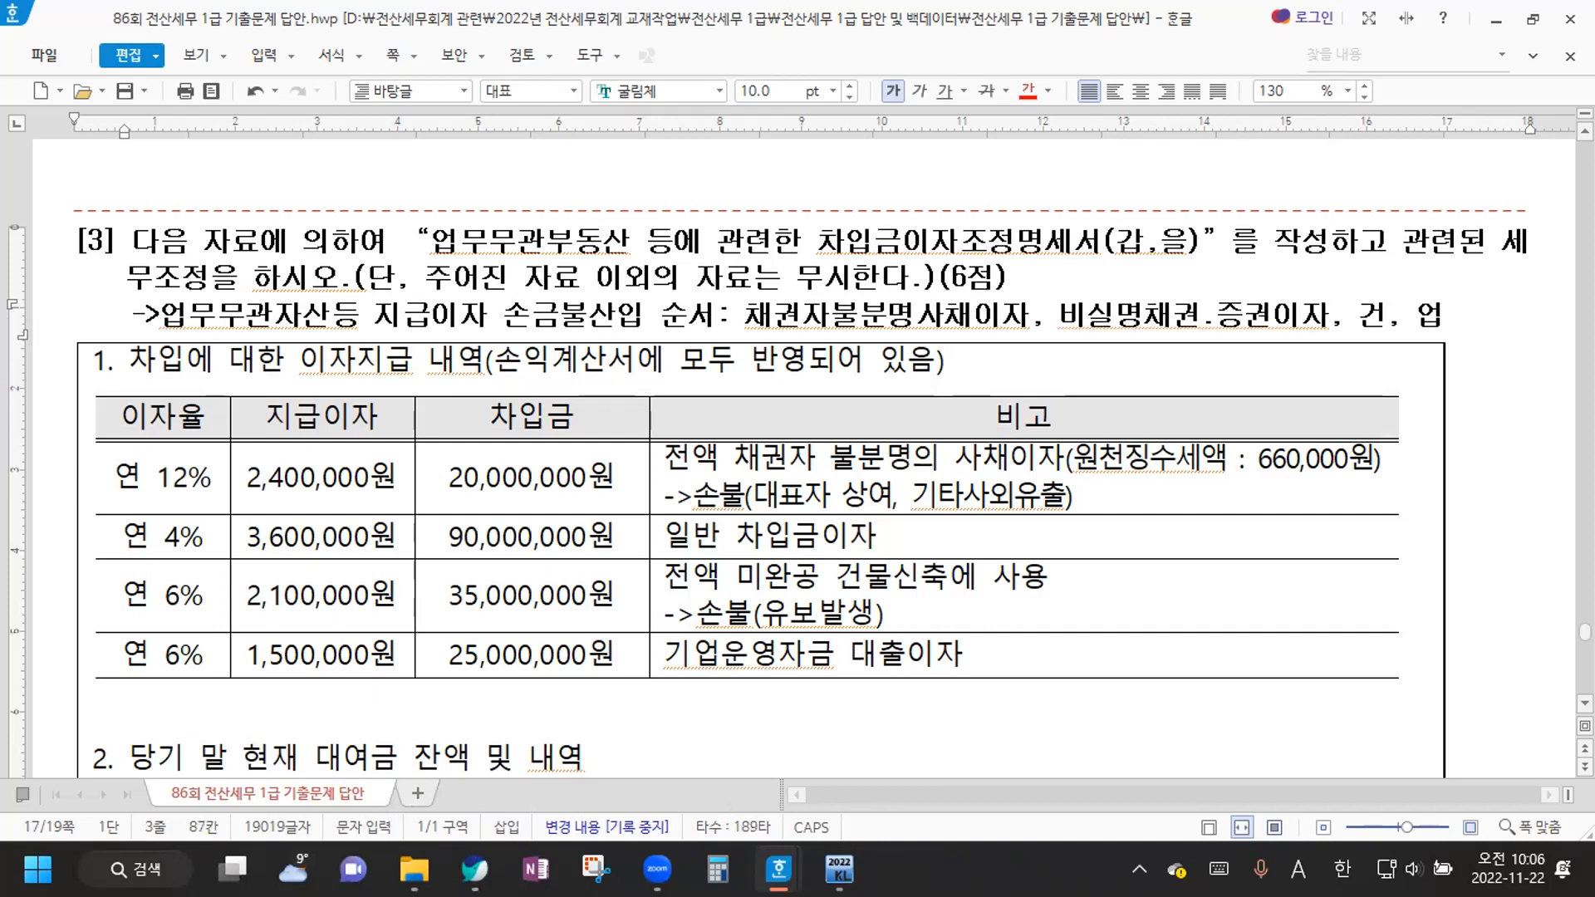
pyautogui.press('Right')
pyautogui.write('(수령지')
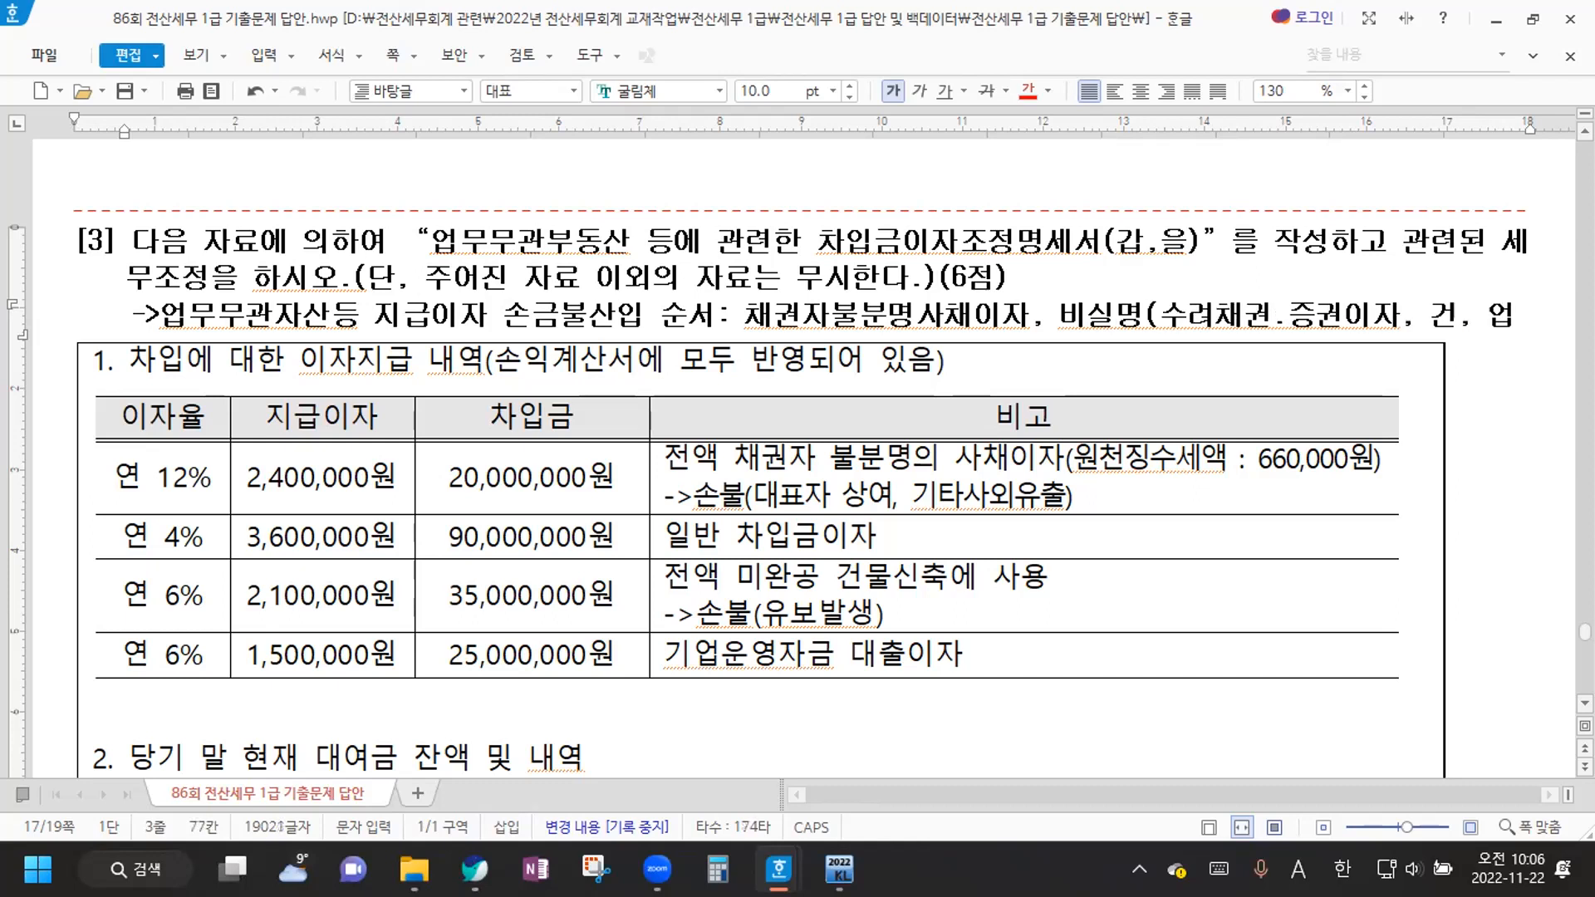
pyautogui.press('BackSpace')
pyautogui.write('자불분명')
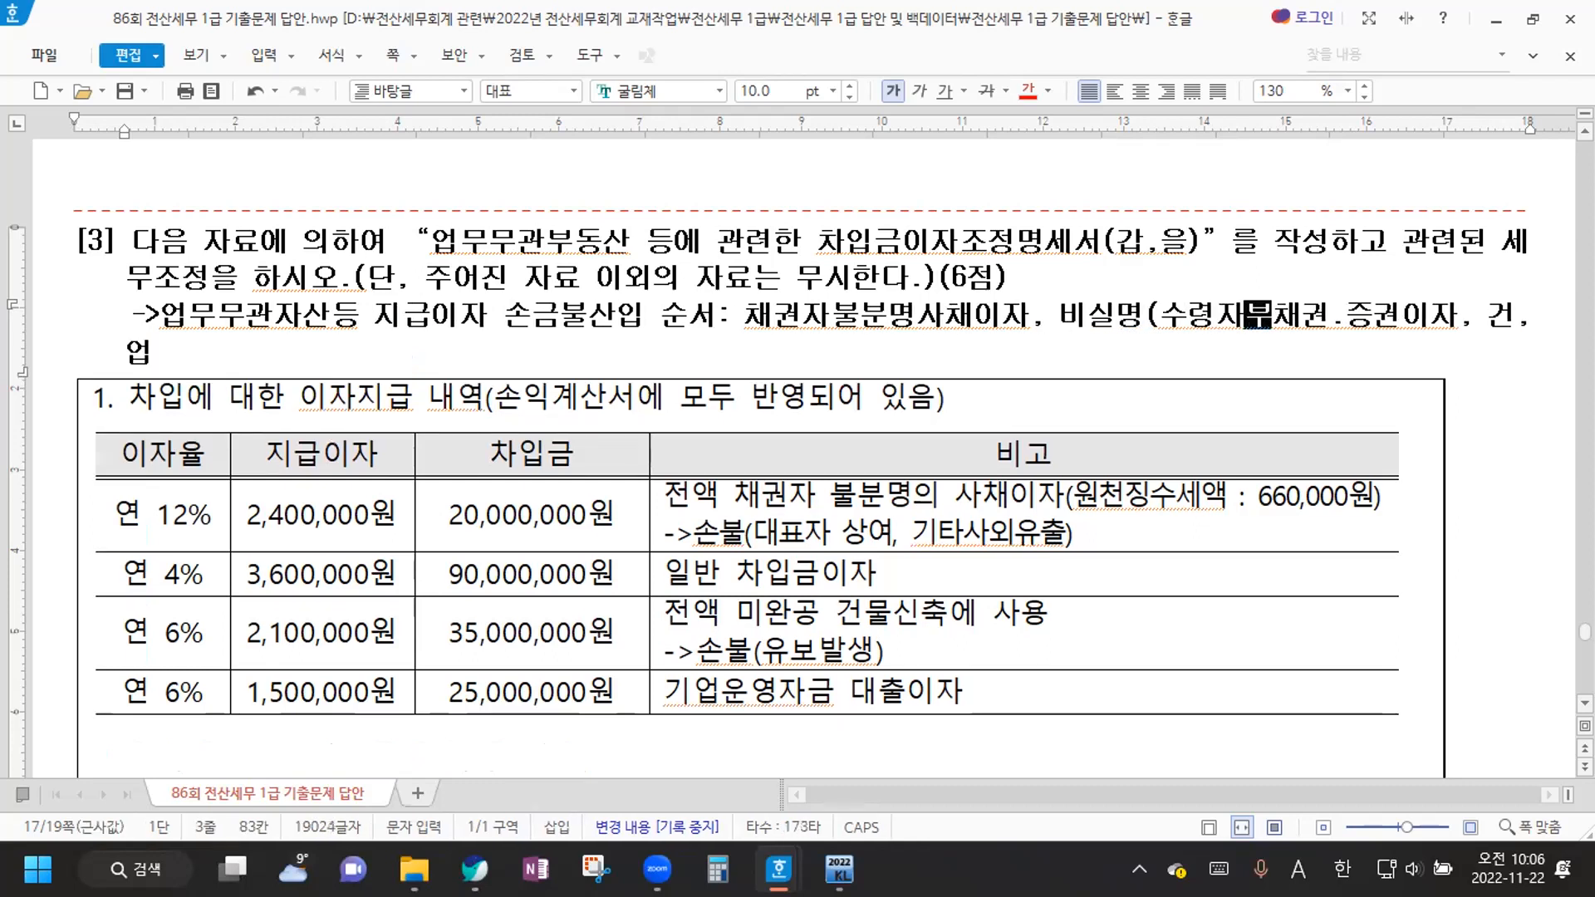
pyautogui.write(')')
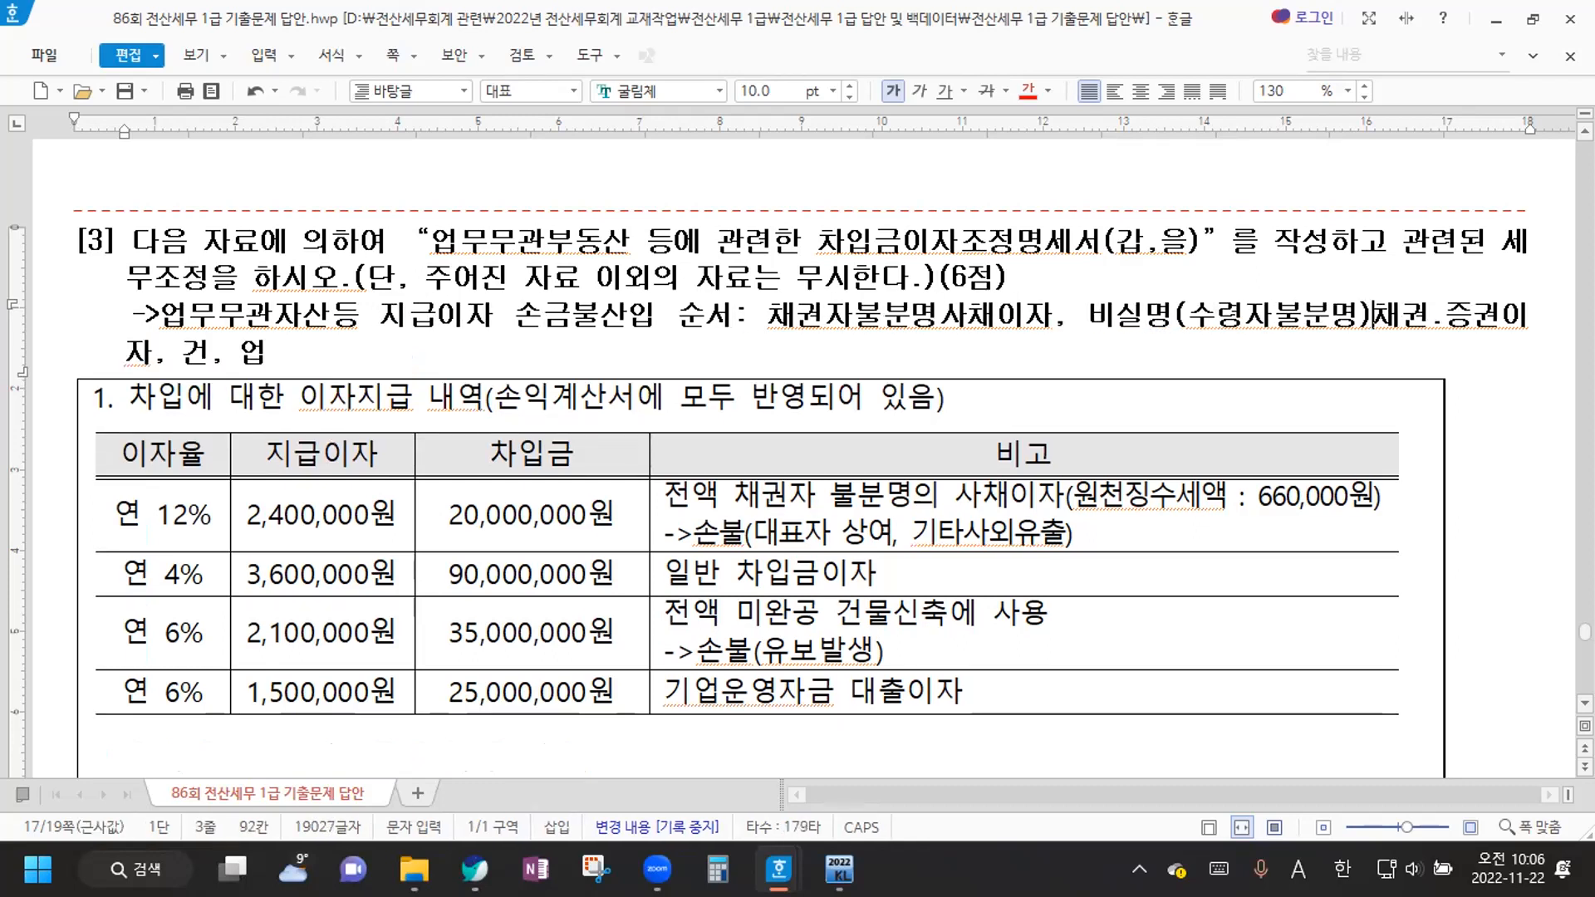
# Complete the last two items of the order note as "건설자금이자" and "업무무관자산등 차입금이자"
pyautogui.click(202, 353)
pyautogui.write('설자금이자')
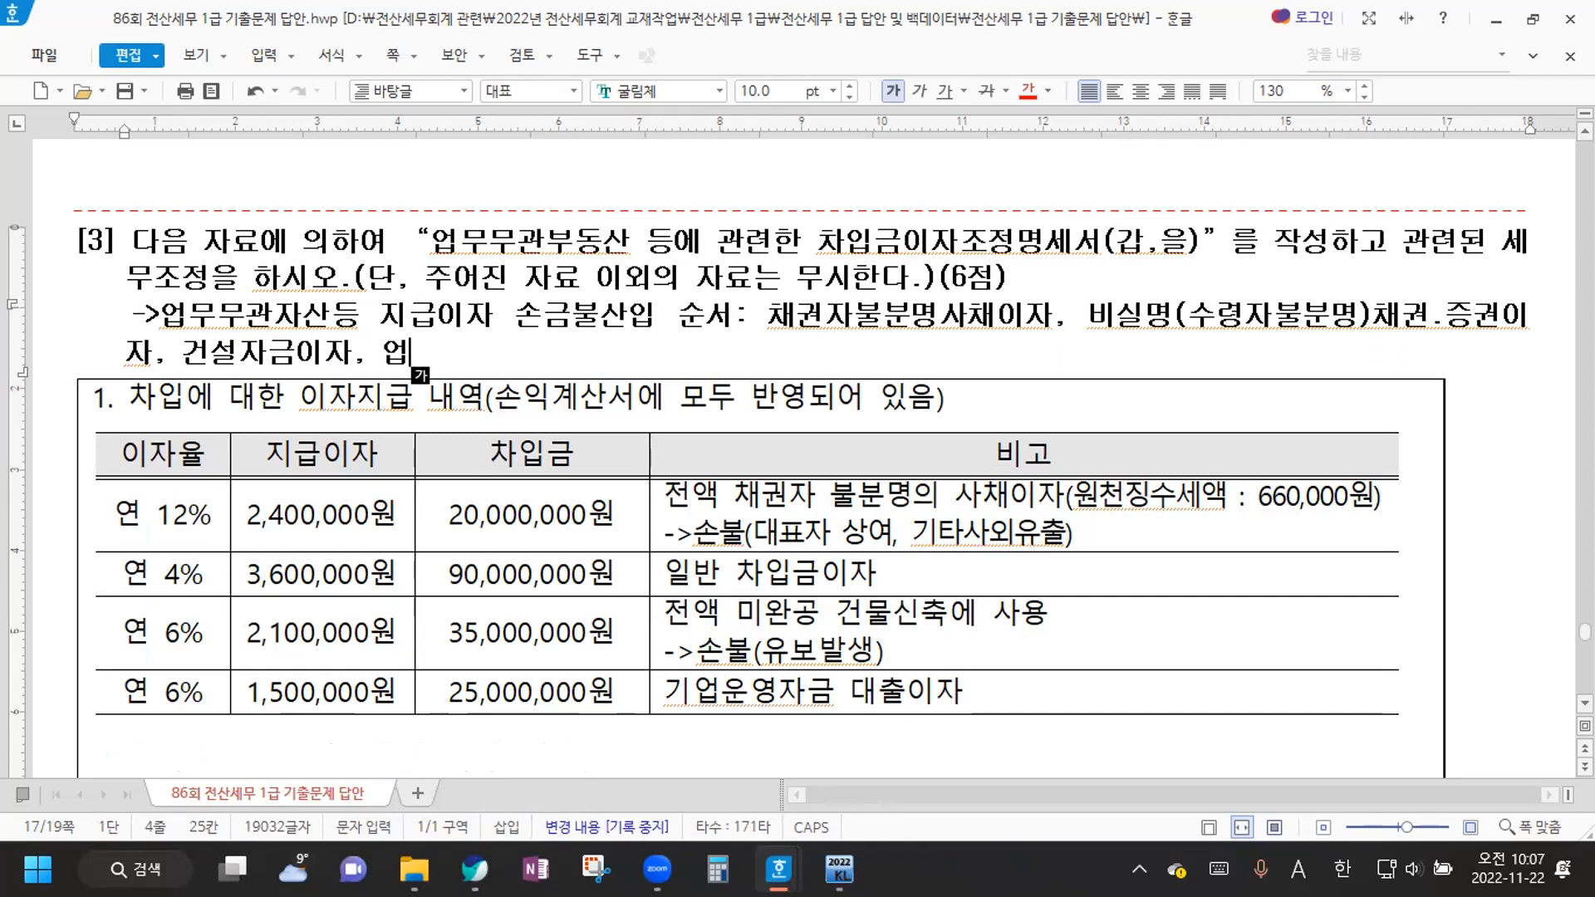
pyautogui.write('무무관자사ㄴ등 차입금이자')
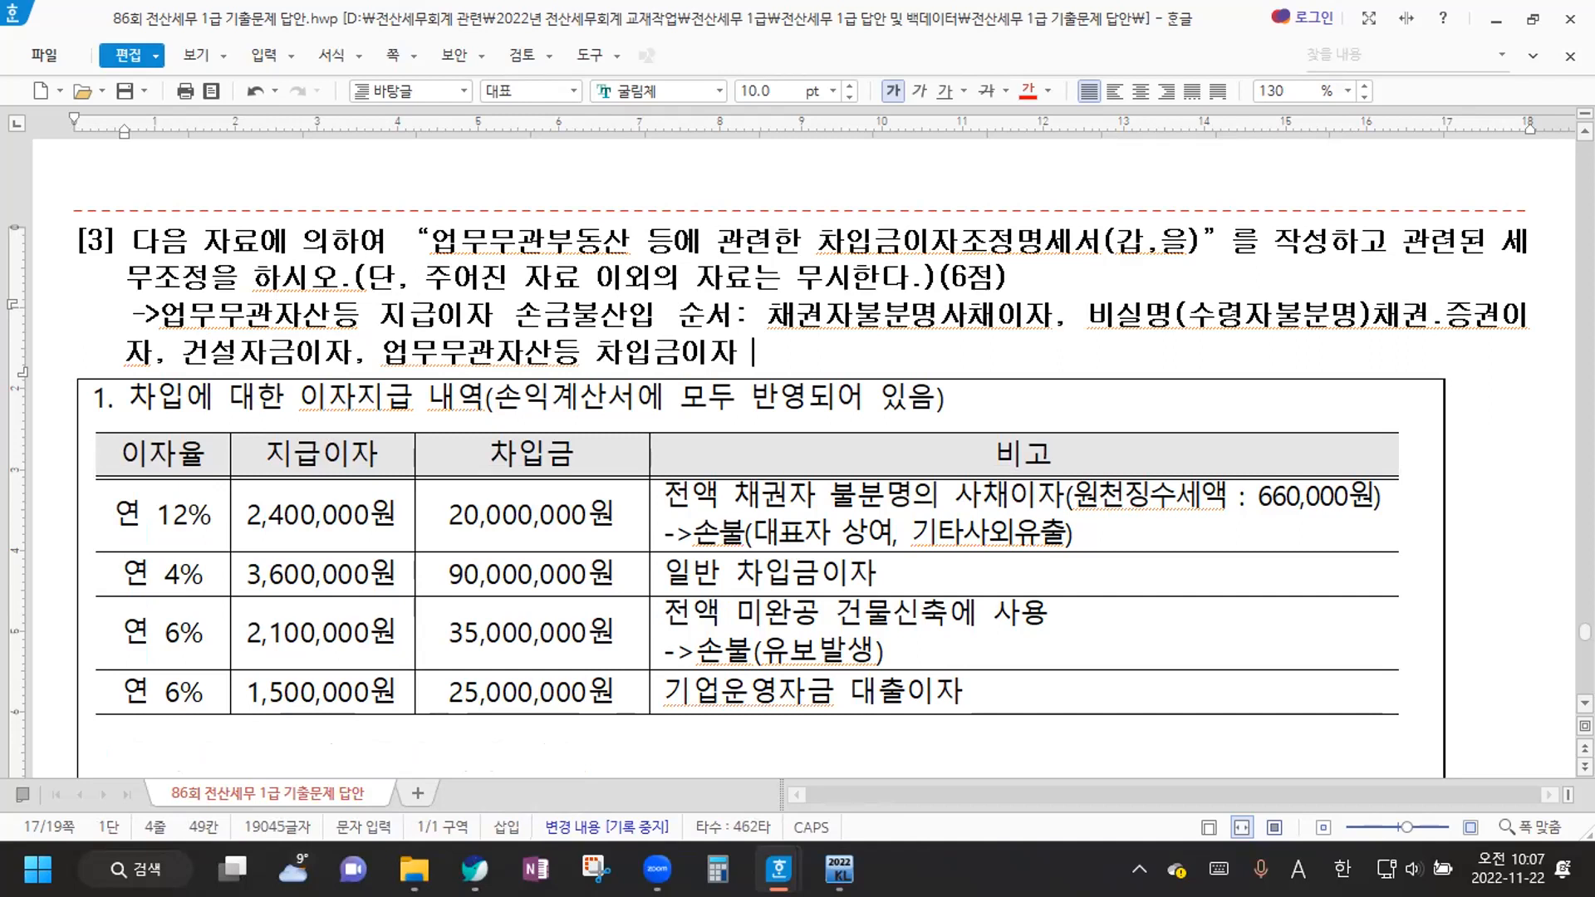
pyautogui.press('BackSpace')
# Colour the first syllables 채, 비, 건 and 업 of the four items in the order note red
pyautogui.moveTo(773, 315); pyautogui.dragTo(787, 316)
pyautogui.click(1028, 91)
pyautogui.moveTo(1089, 316); pyautogui.dragTo(1110, 316)
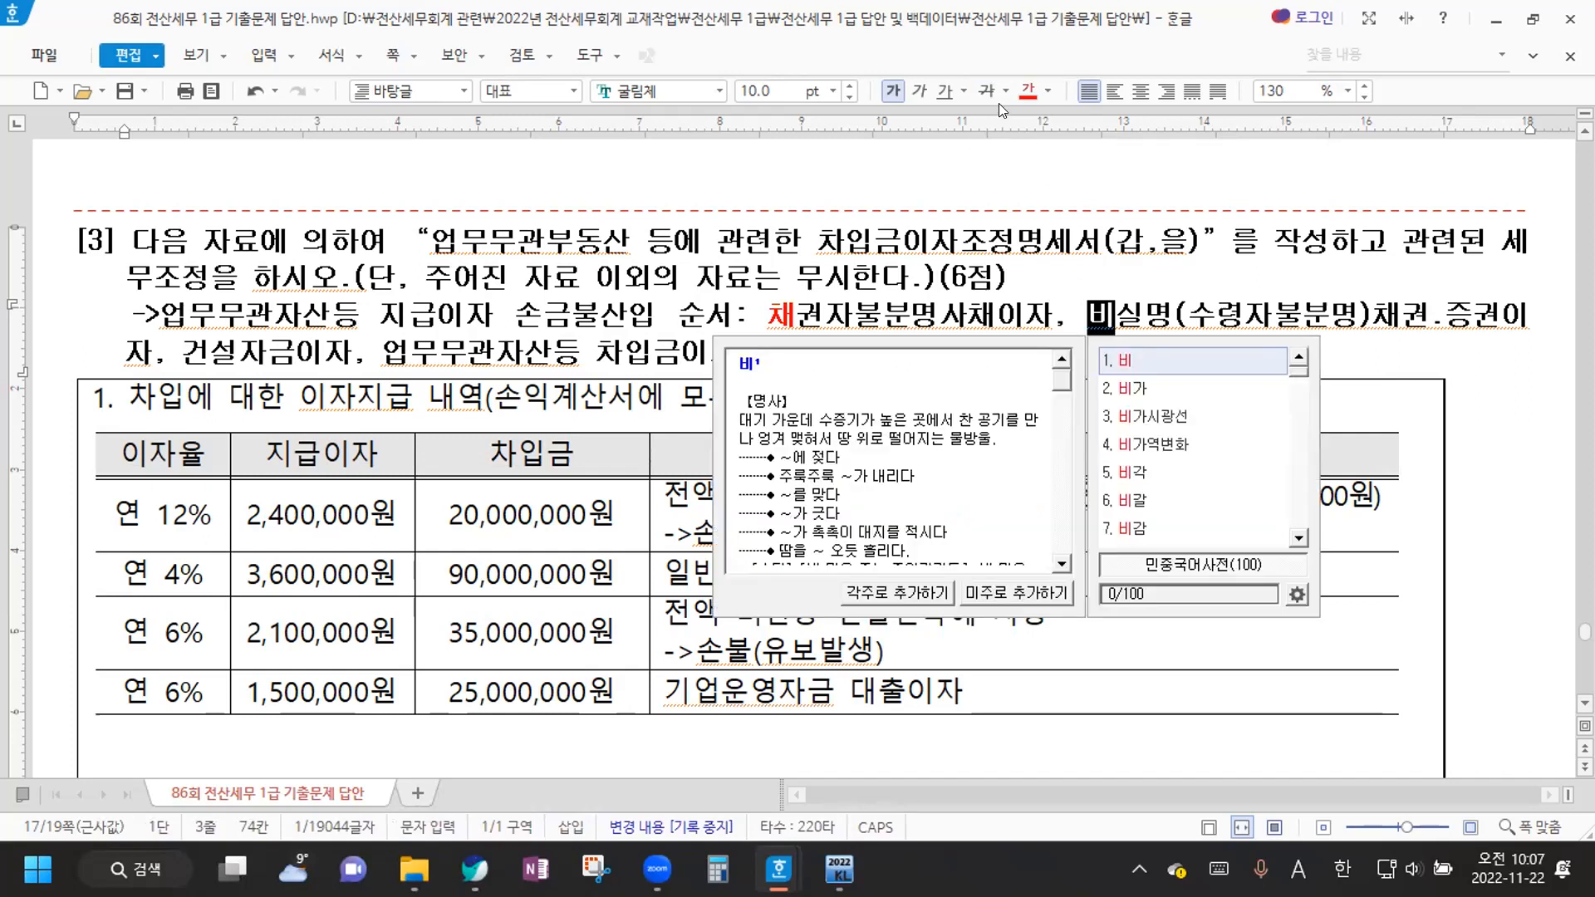
pyautogui.click(1020, 92)
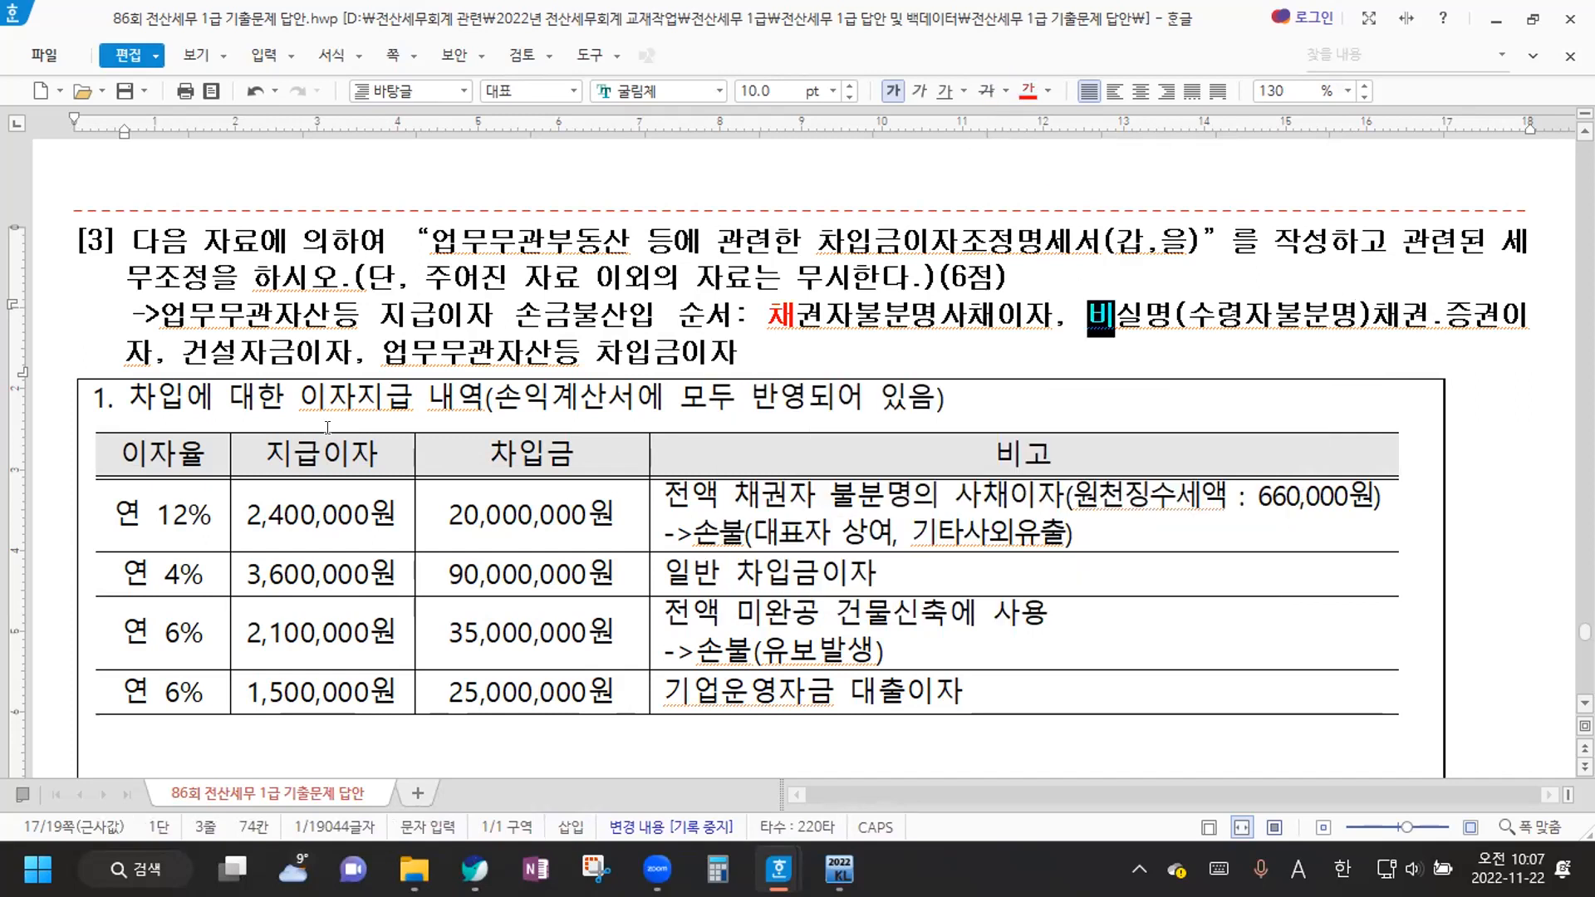
pyautogui.moveTo(183, 353); pyautogui.dragTo(208, 353)
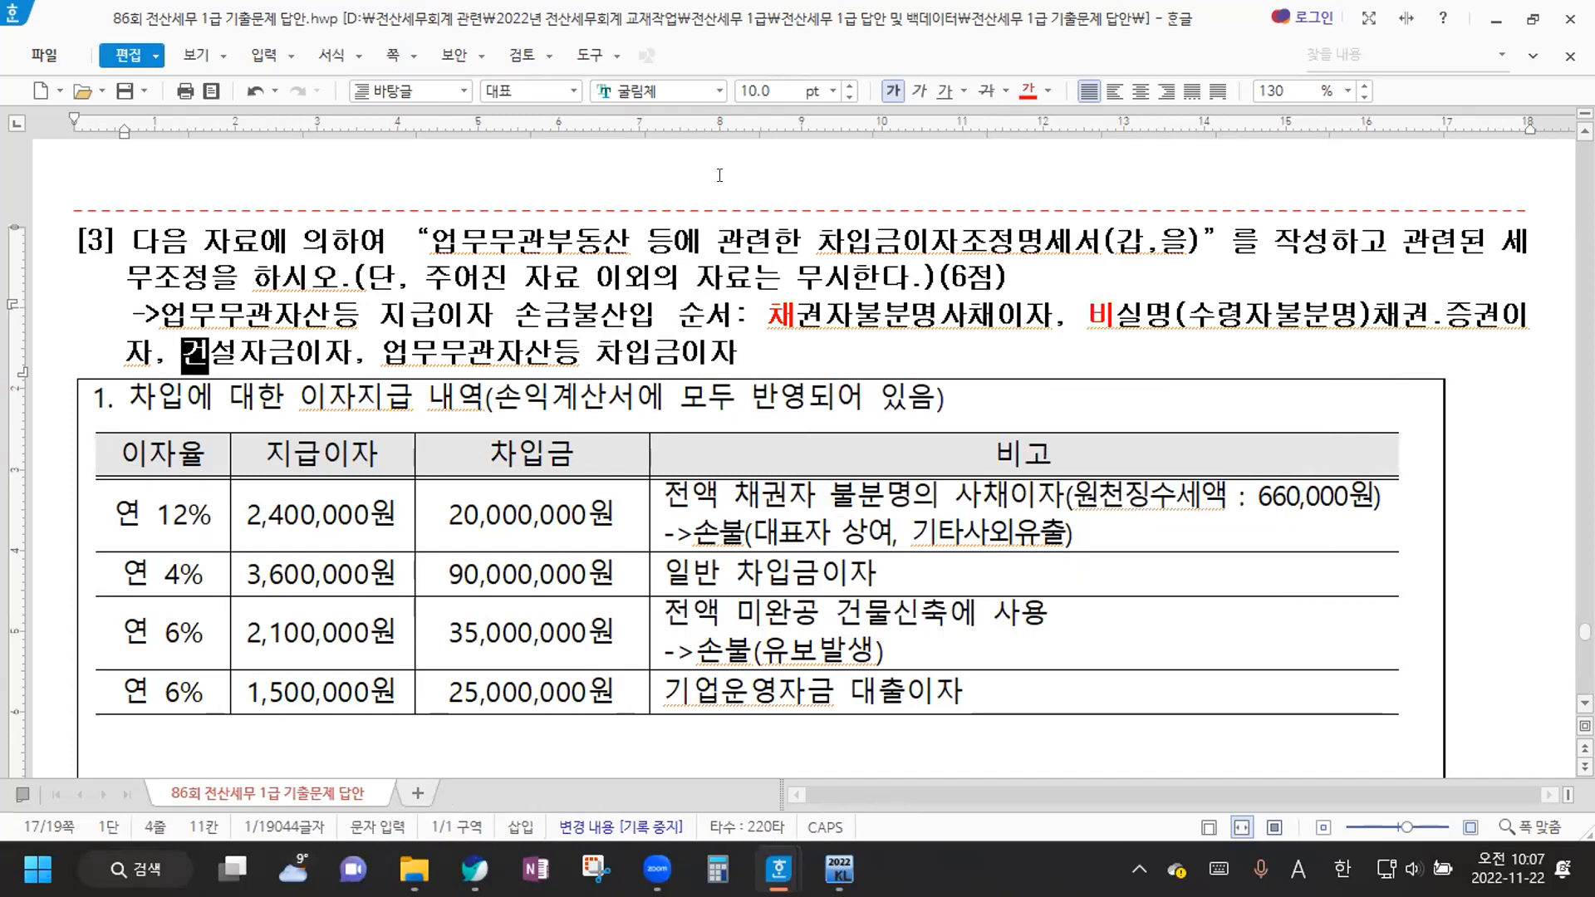
pyautogui.click(1027, 92)
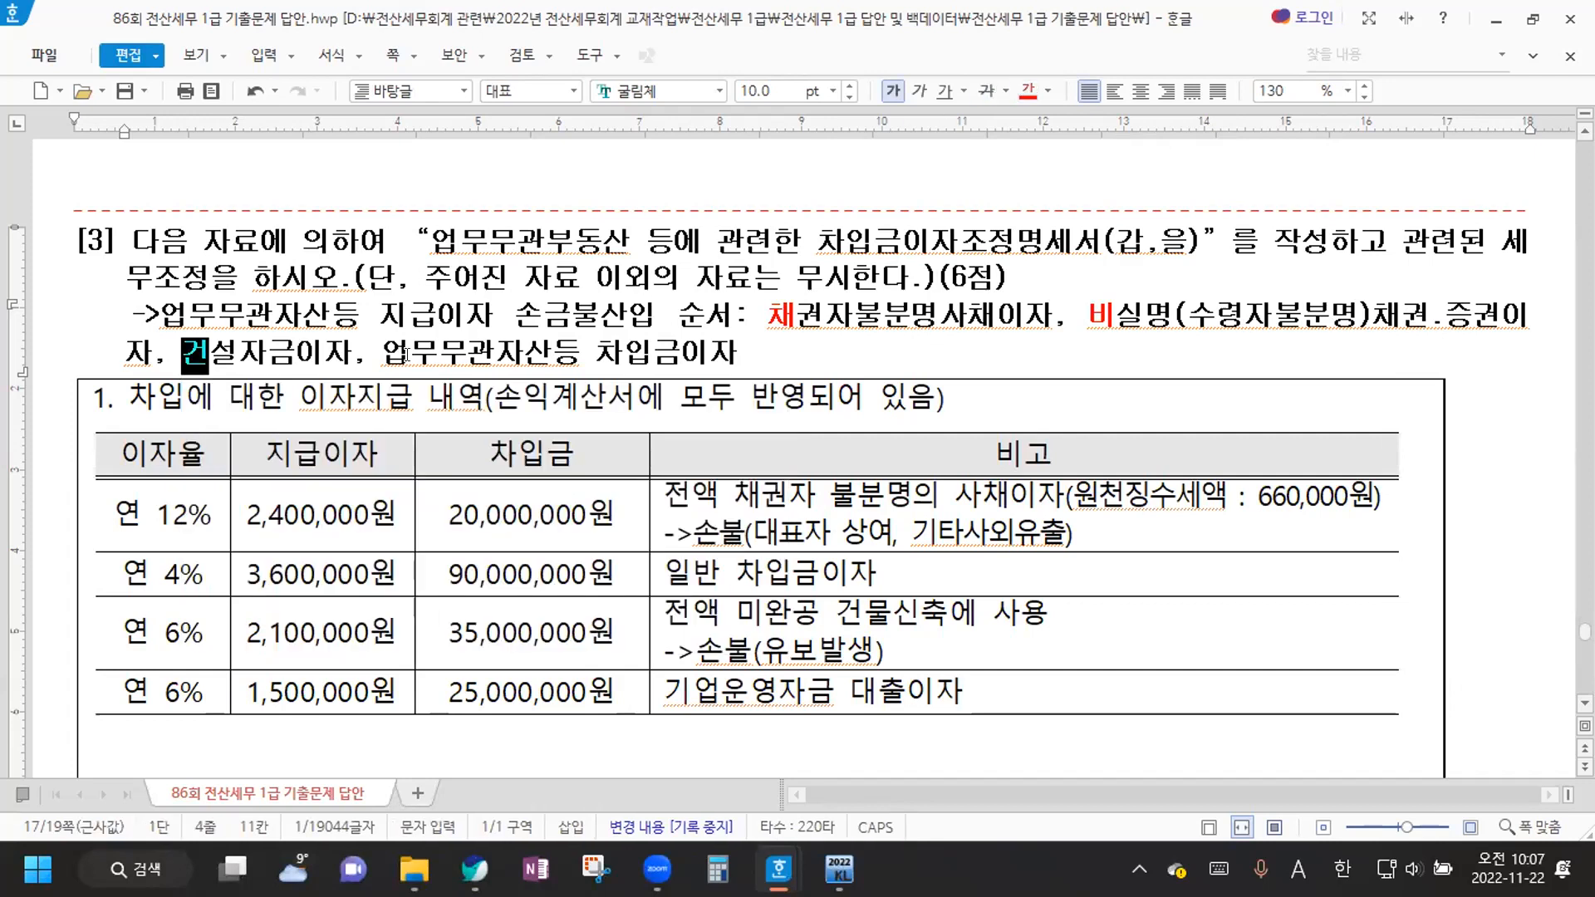
pyautogui.moveTo(378, 349); pyautogui.dragTo(409, 352)
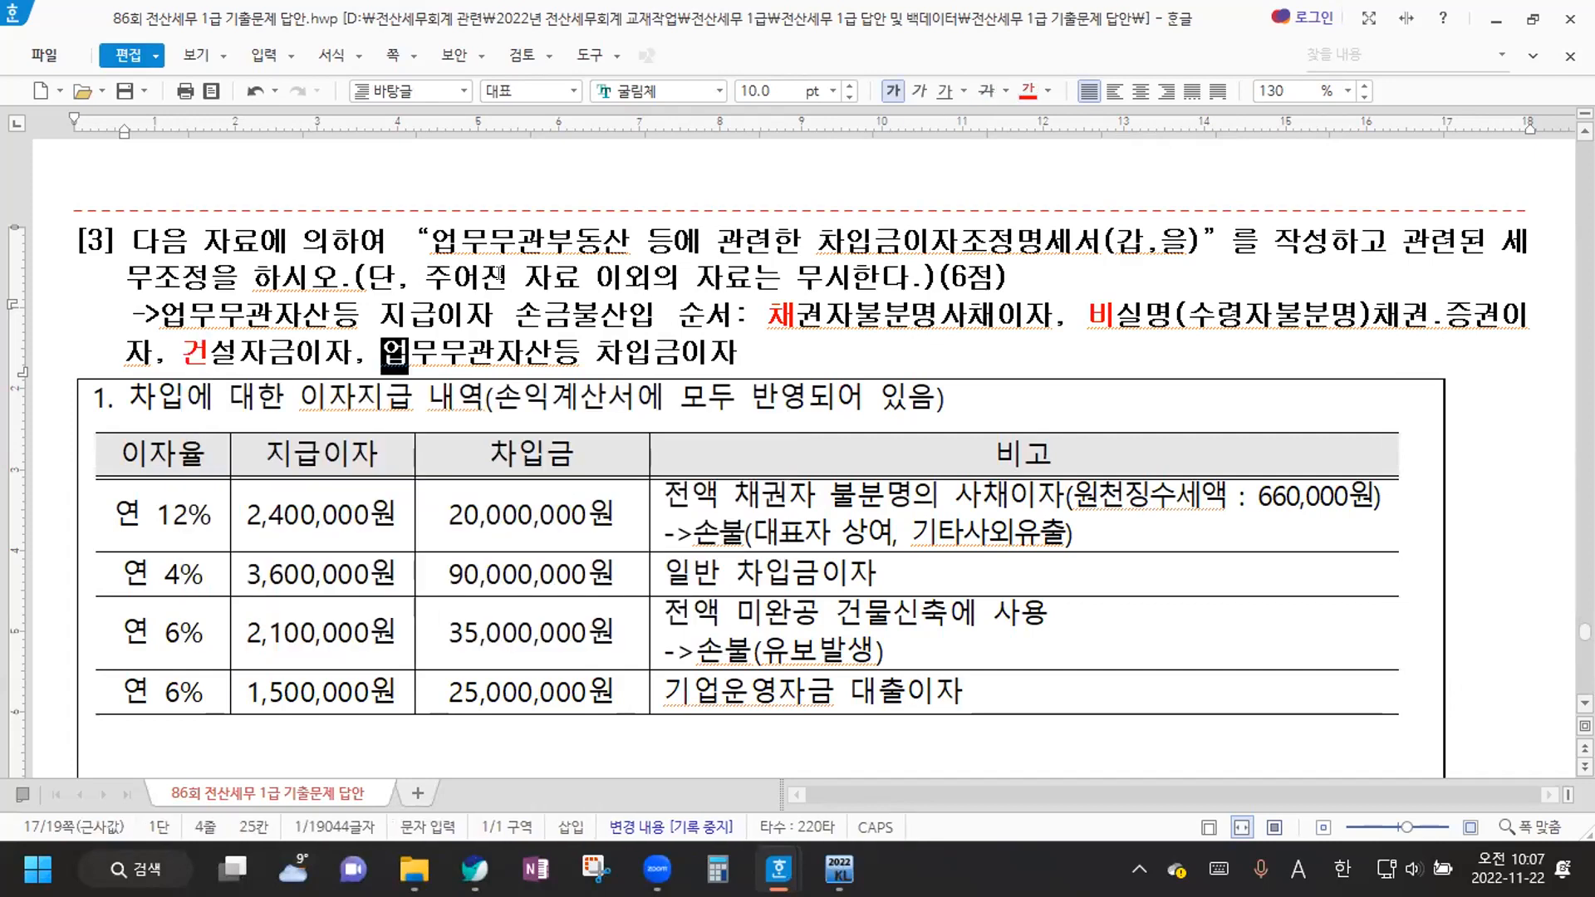
pyautogui.click(1028, 91)
pyautogui.click(756, 354)
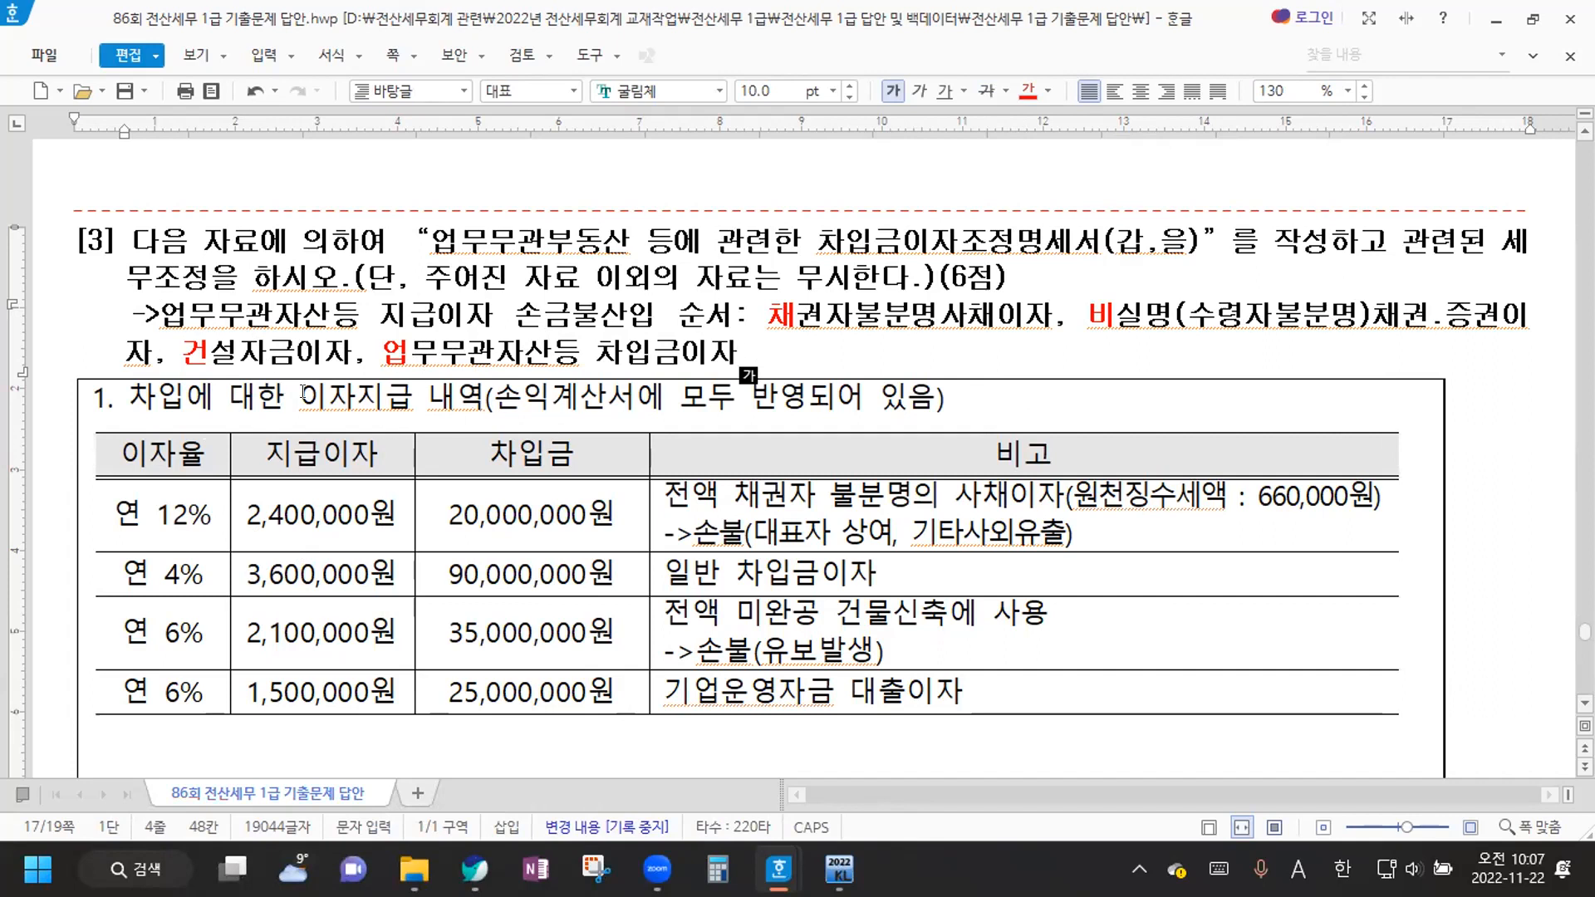
# Colour "이자지급" and "손익계산서에 모두 반영되어 있음" red in the heading of data item 1
pyautogui.moveTo(301, 393); pyautogui.dragTo(407, 394)
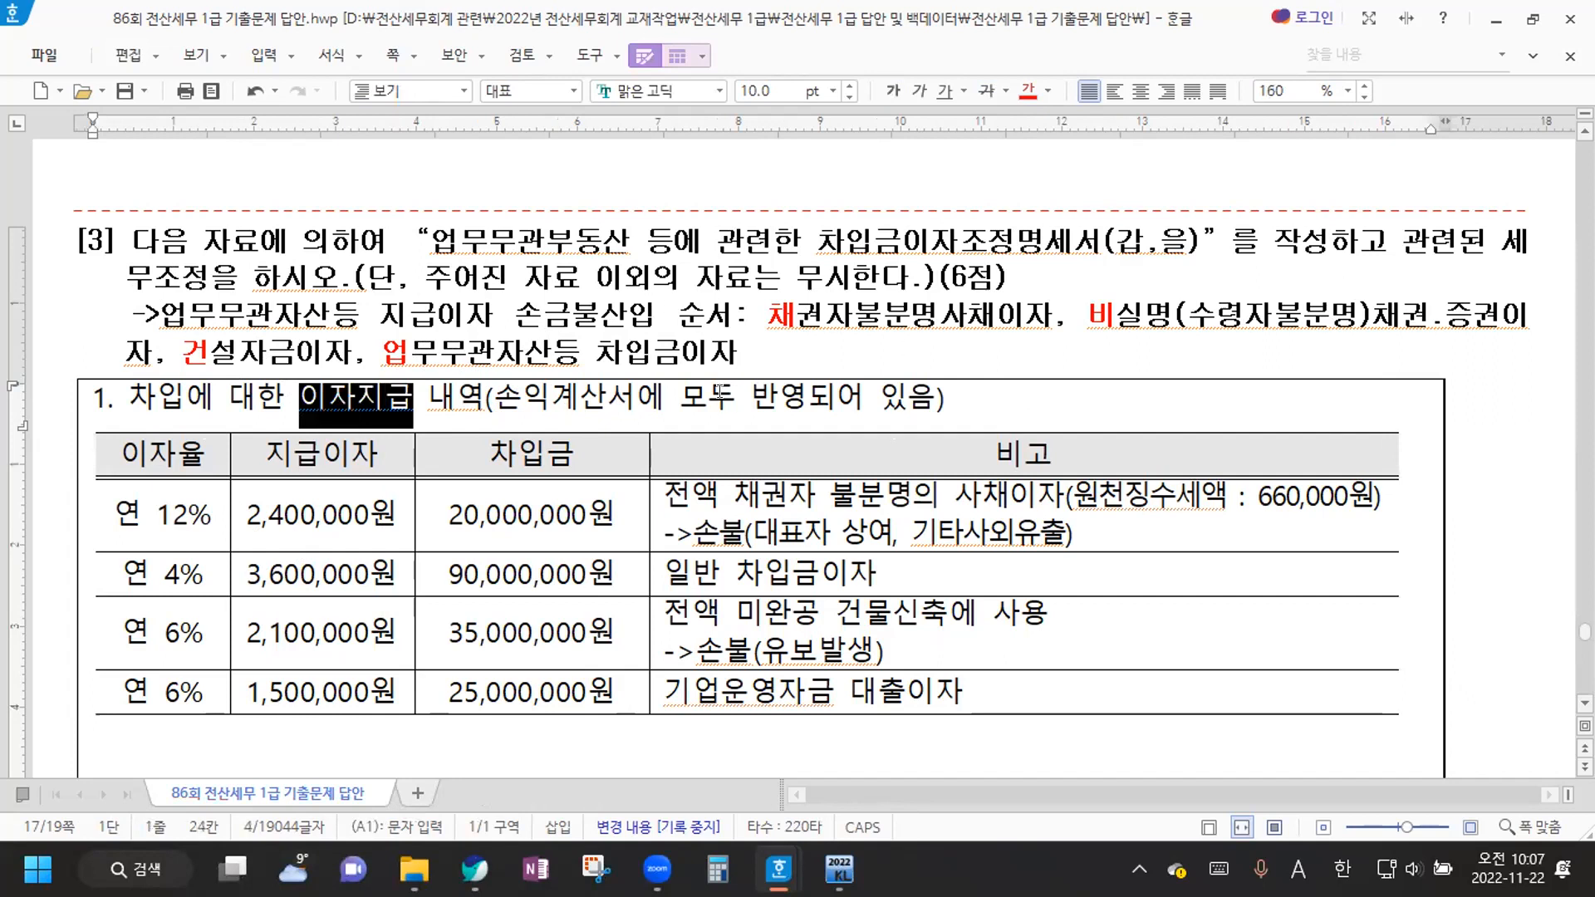
pyautogui.click(1028, 92)
pyautogui.moveTo(506, 400); pyautogui.dragTo(909, 398)
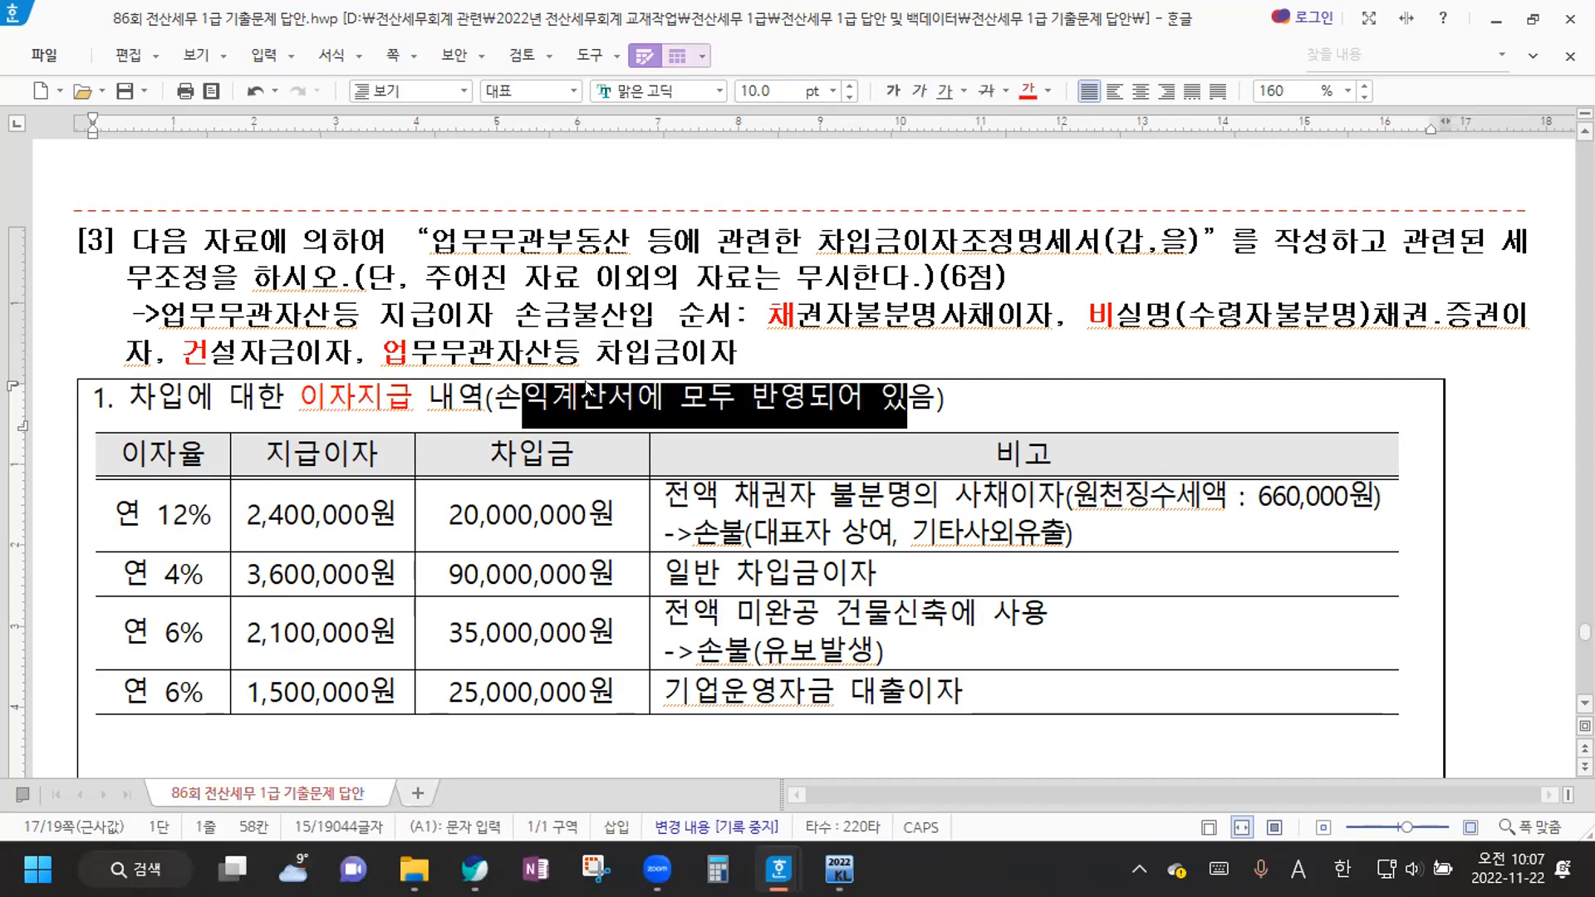
pyautogui.click(490, 387)
pyautogui.moveTo(492, 389); pyautogui.dragTo(922, 389)
pyautogui.click(1031, 91)
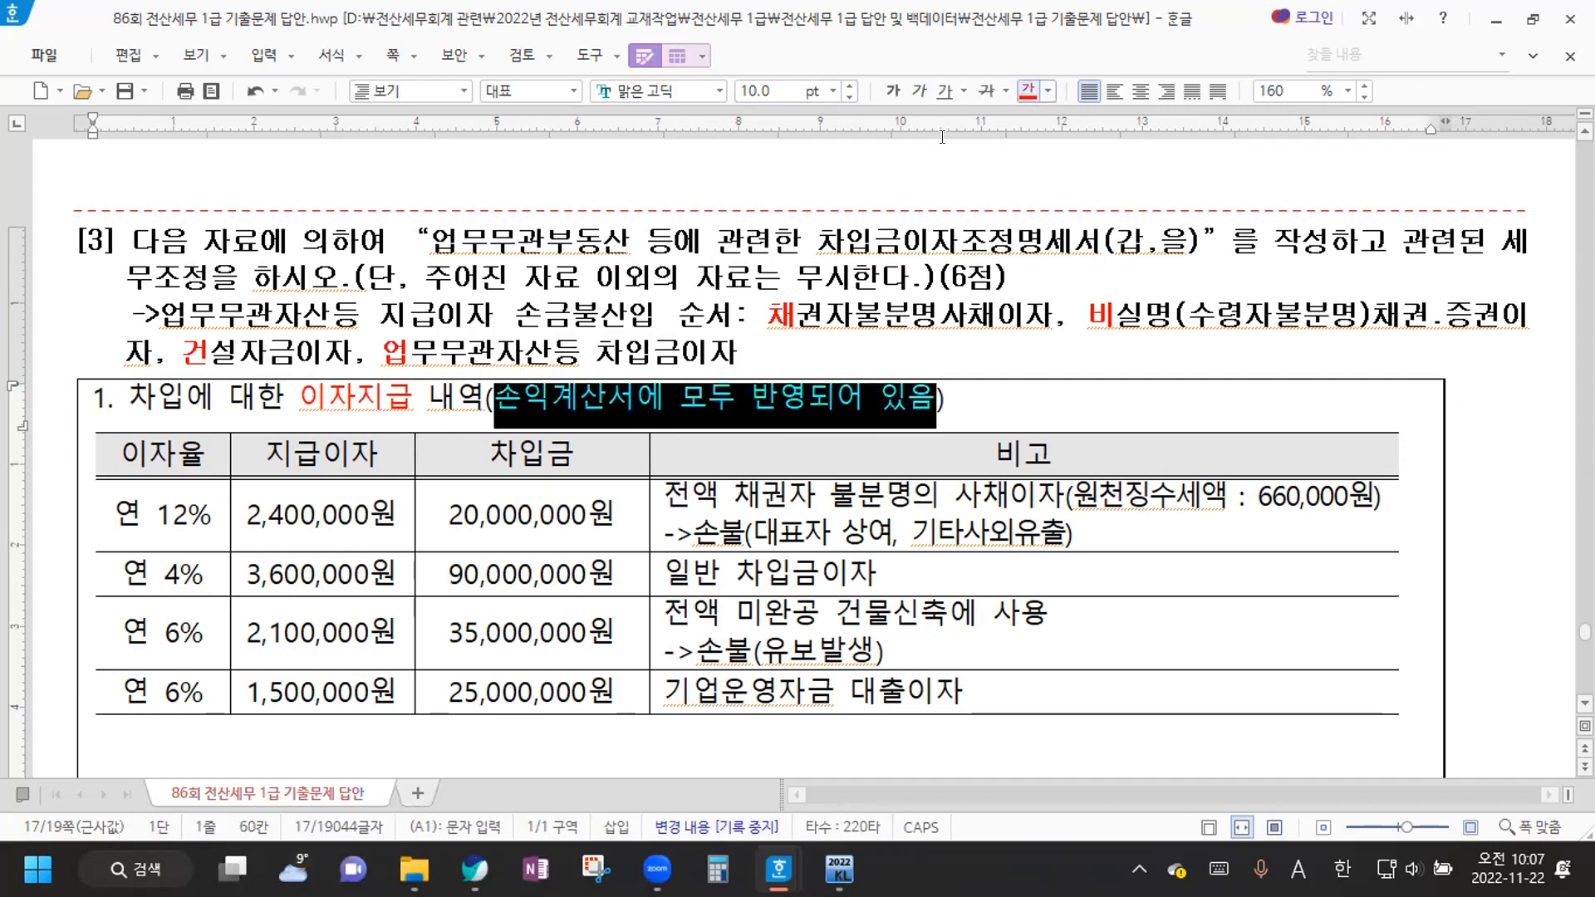
pyautogui.click(463, 445)
# Examine the interest table's remarks for the two 6% borrowings, 건물신축 and 기업운영자금 대출이자
pyautogui.scroll(-3, 239, 521)
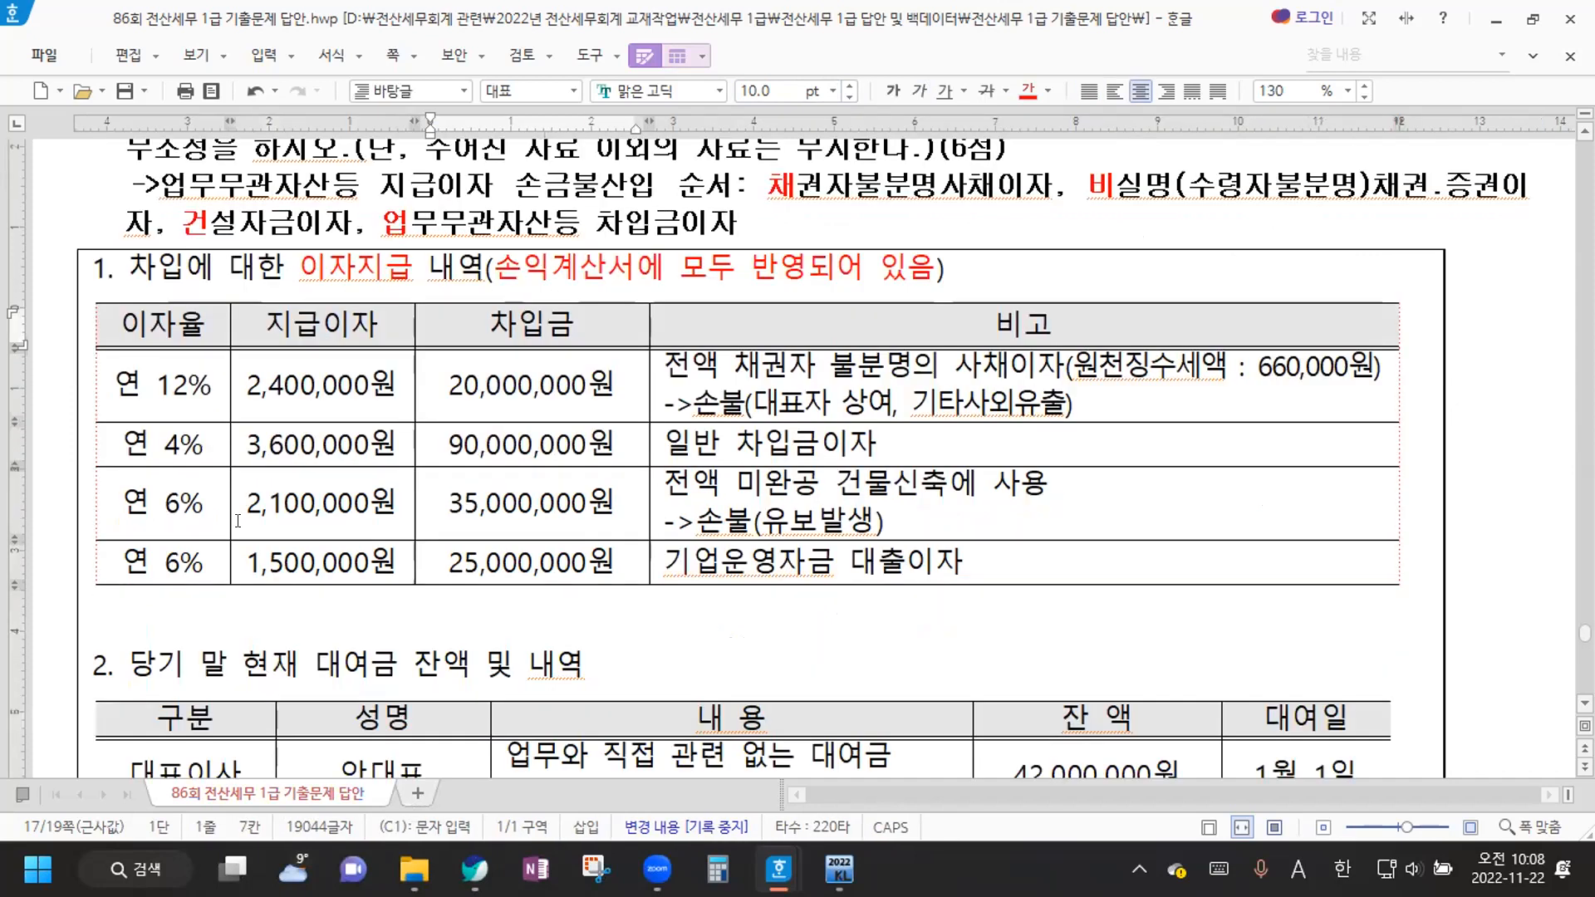
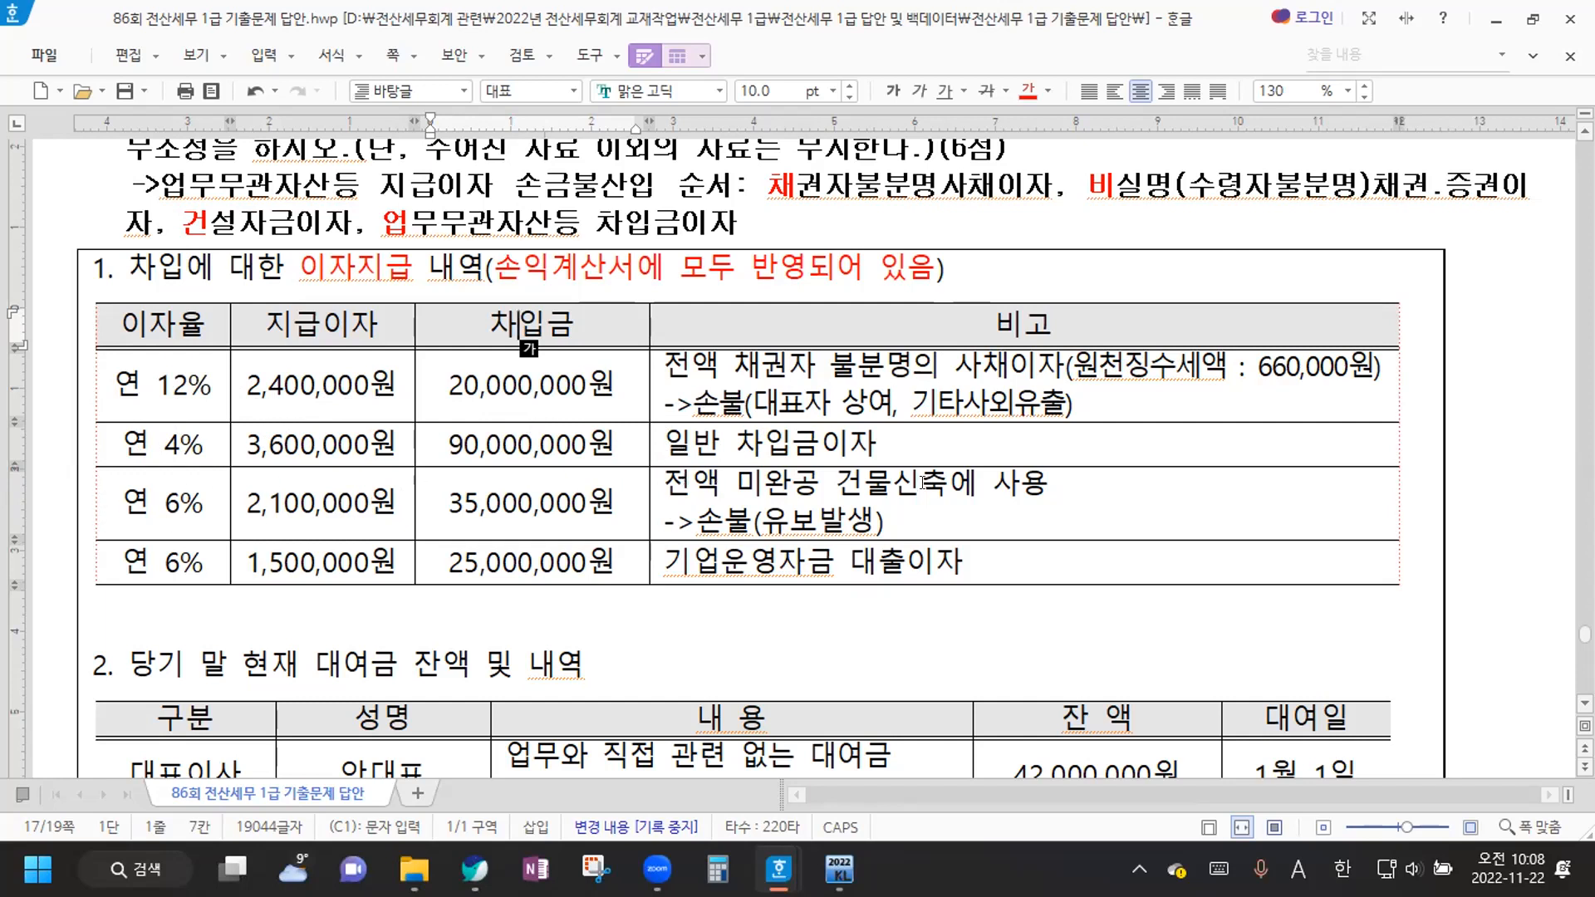
pyautogui.moveTo(660, 479); pyautogui.dragTo(1052, 476)
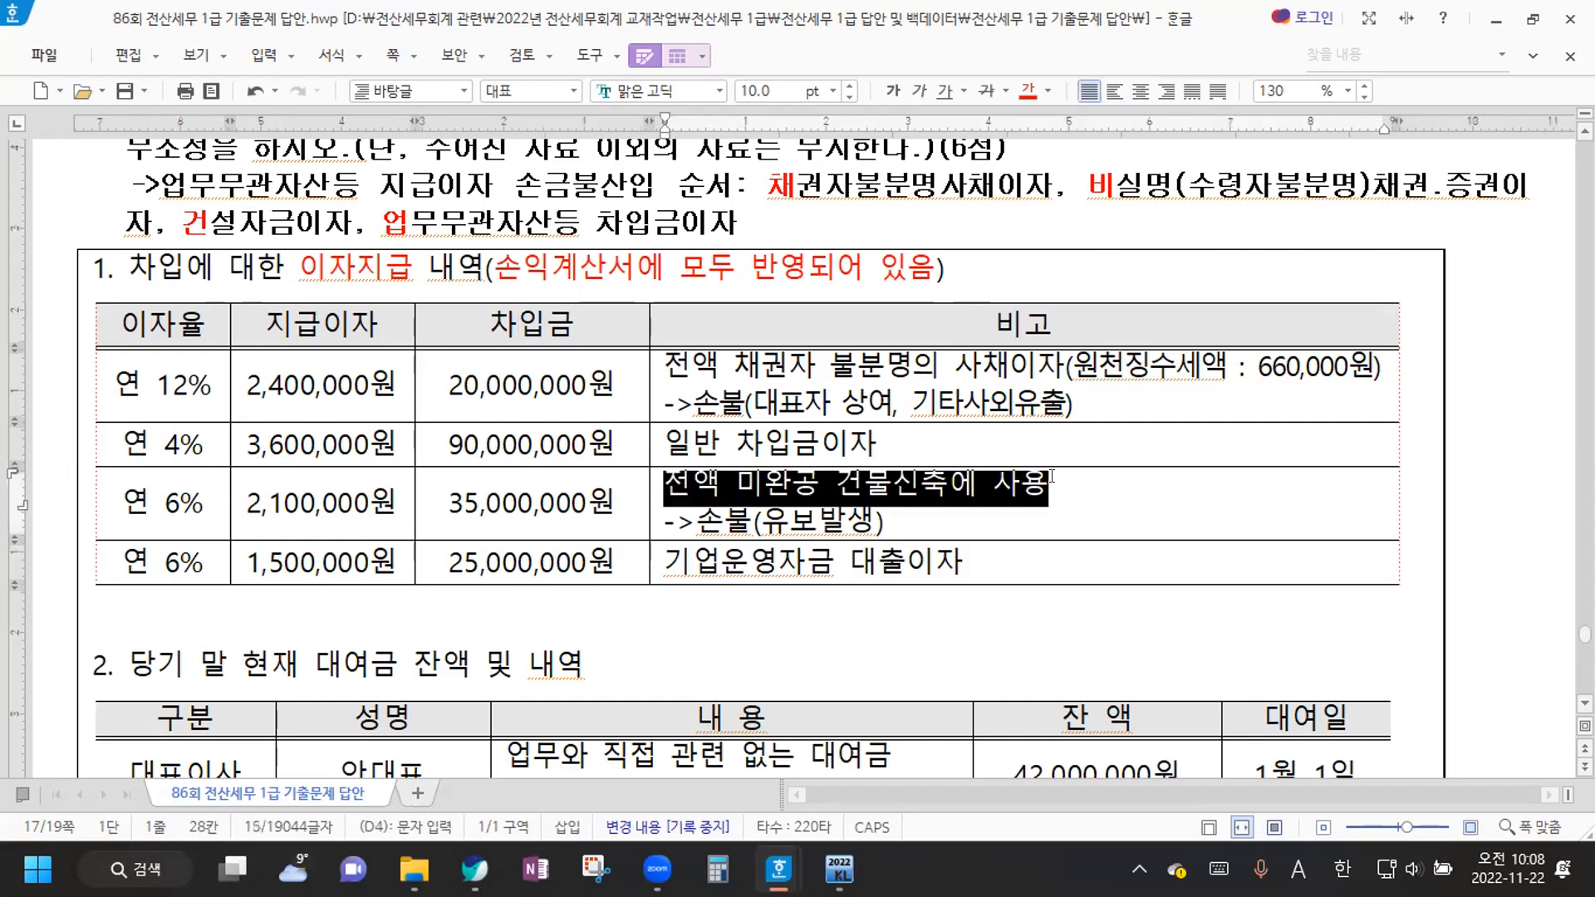
pyautogui.click(1056, 476)
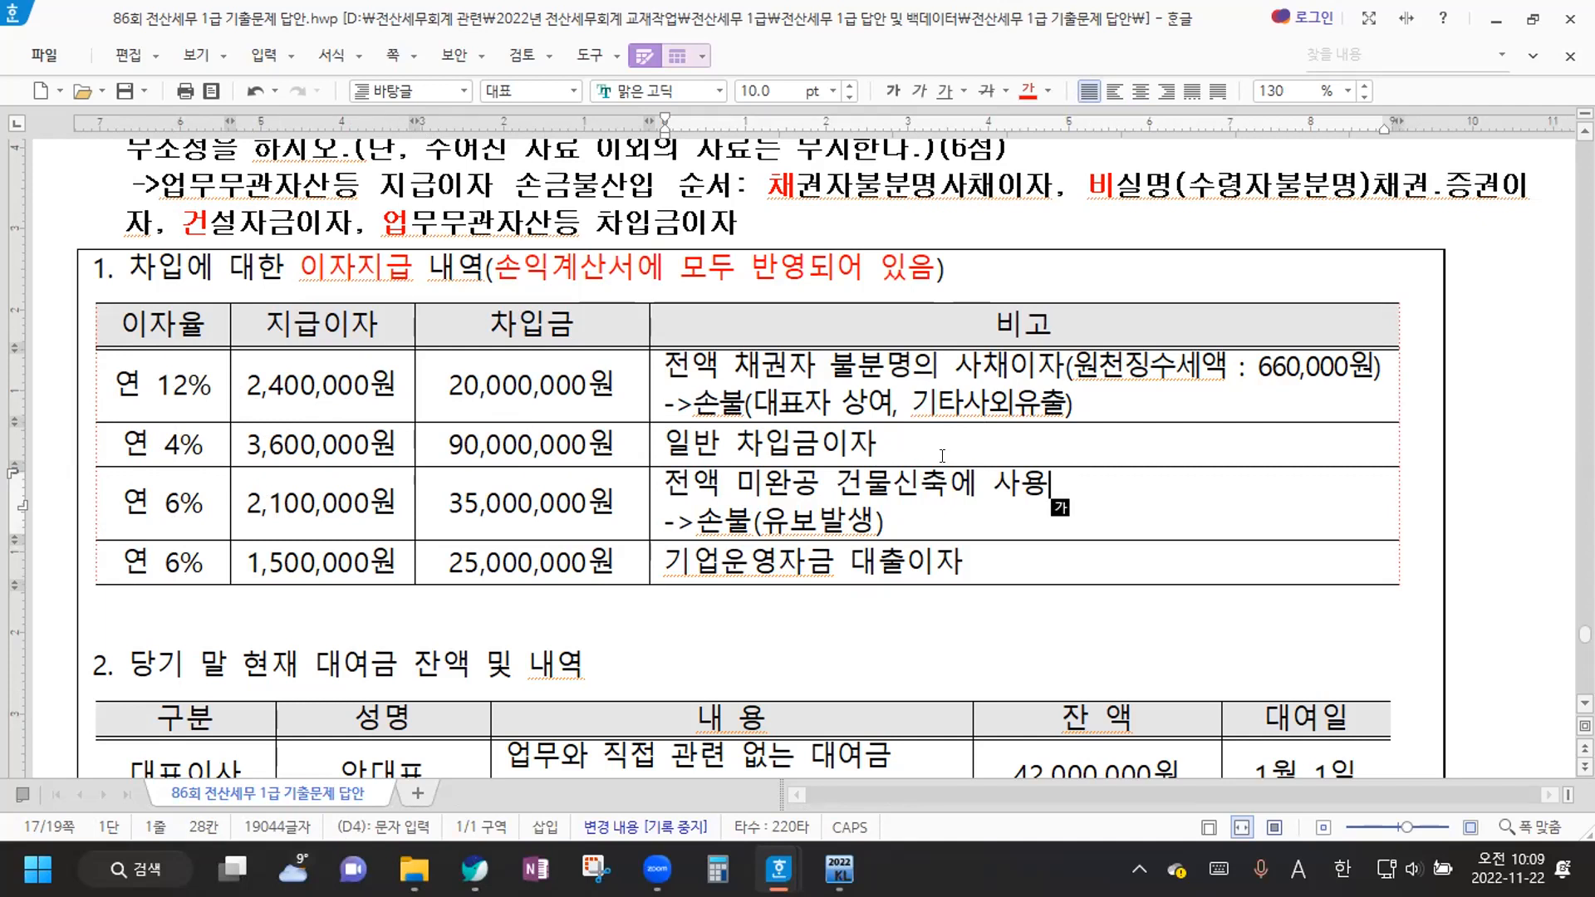
pyautogui.scroll(-3, 942, 456)
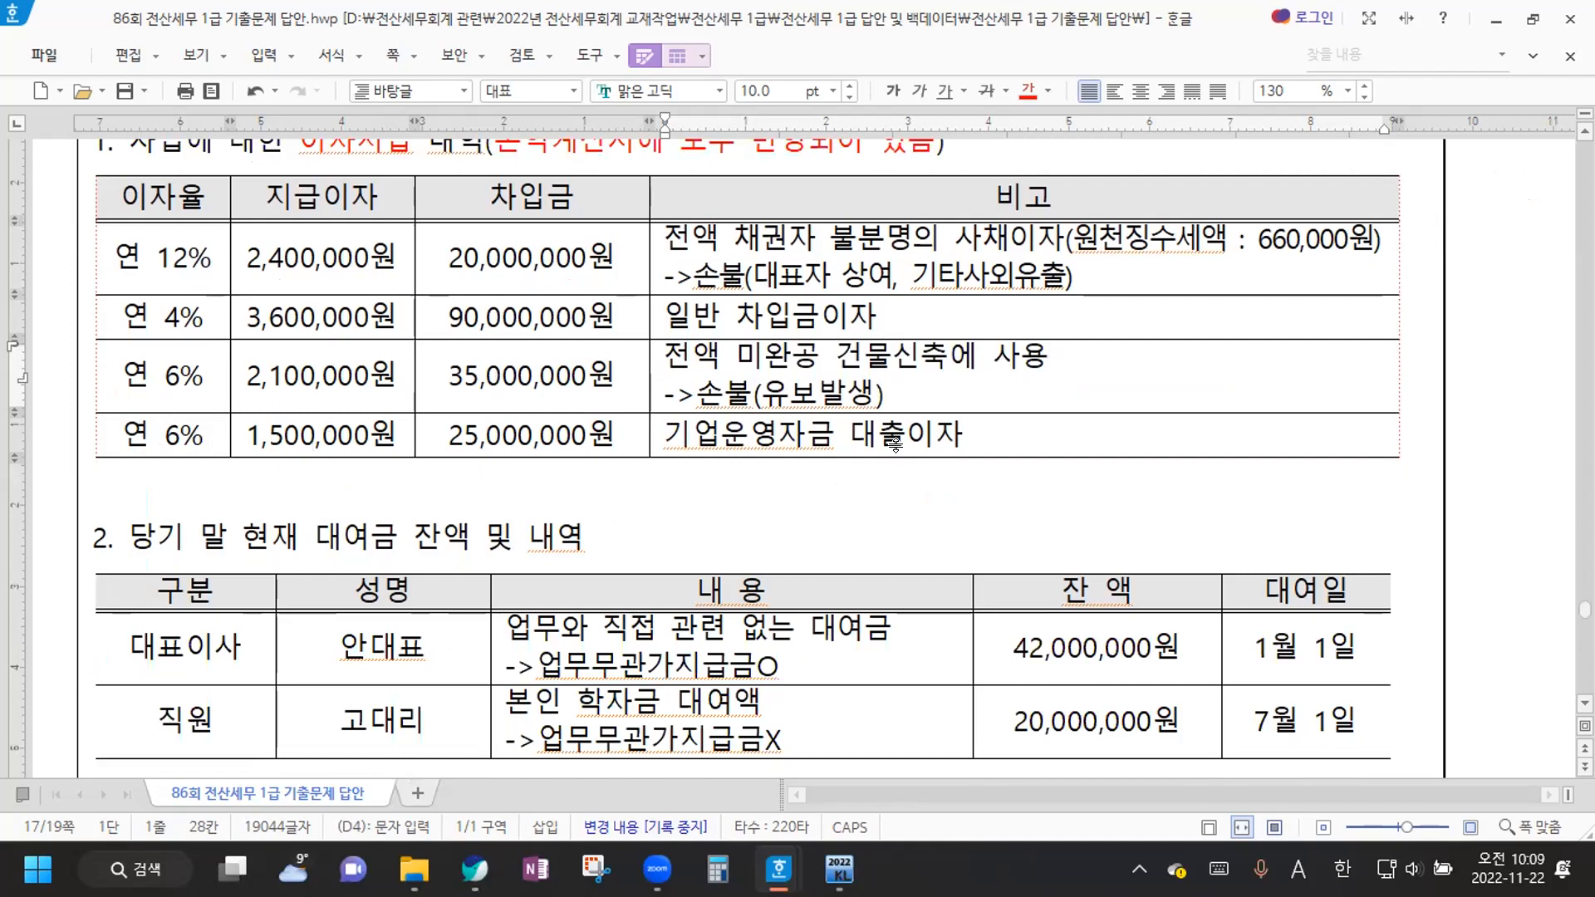
pyautogui.press('Hangul')
pyautogui.moveTo(662, 433); pyautogui.dragTo(1014, 423)
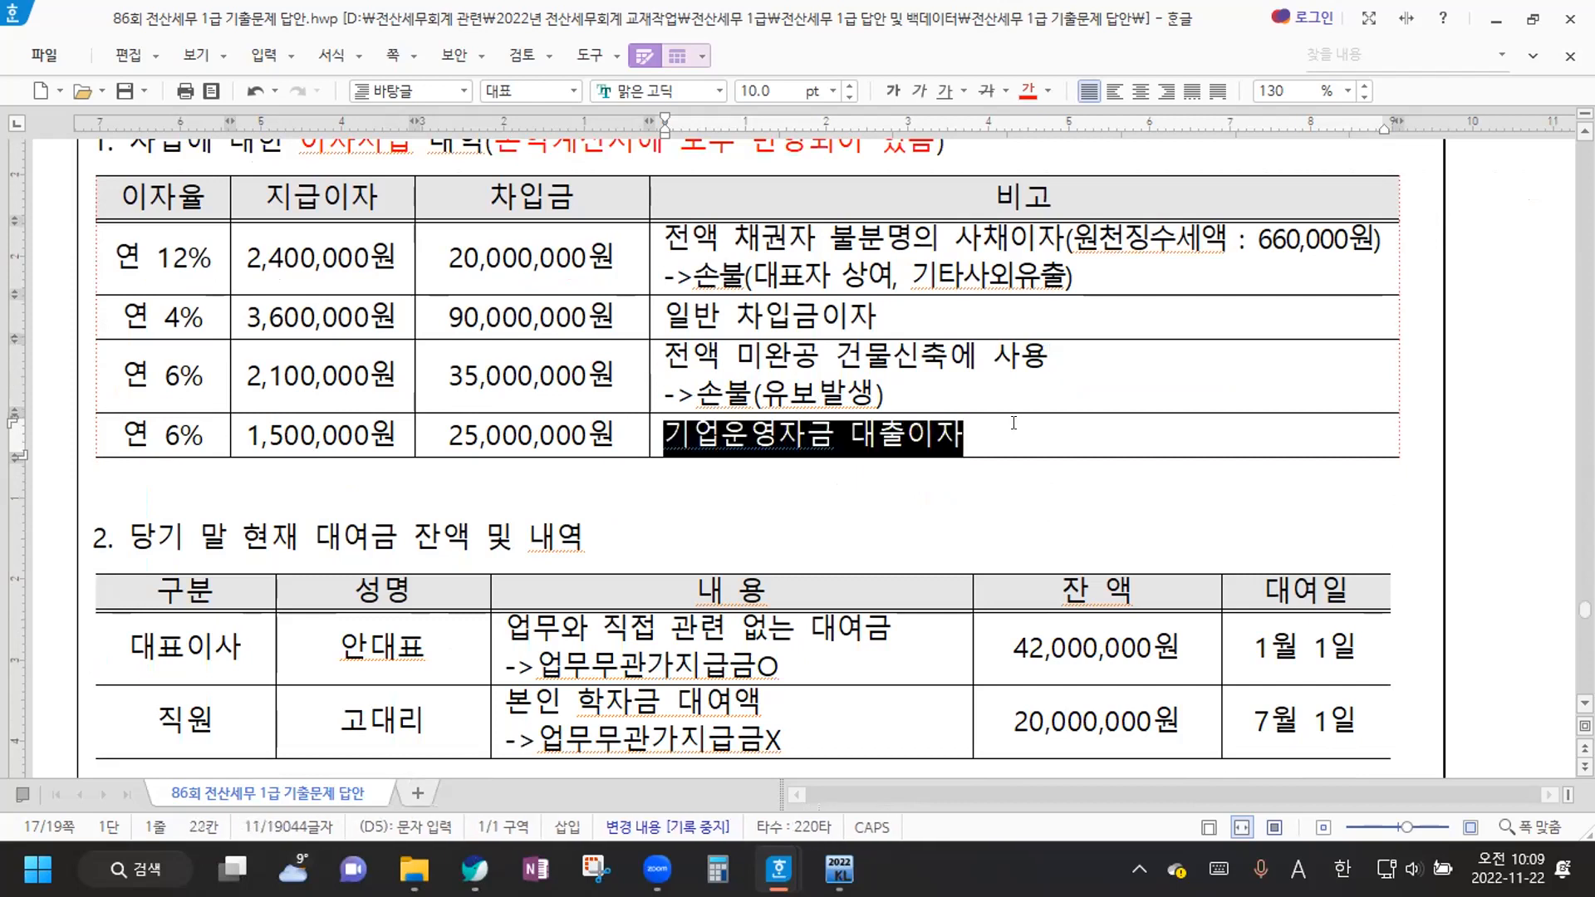
pyautogui.click(994, 436)
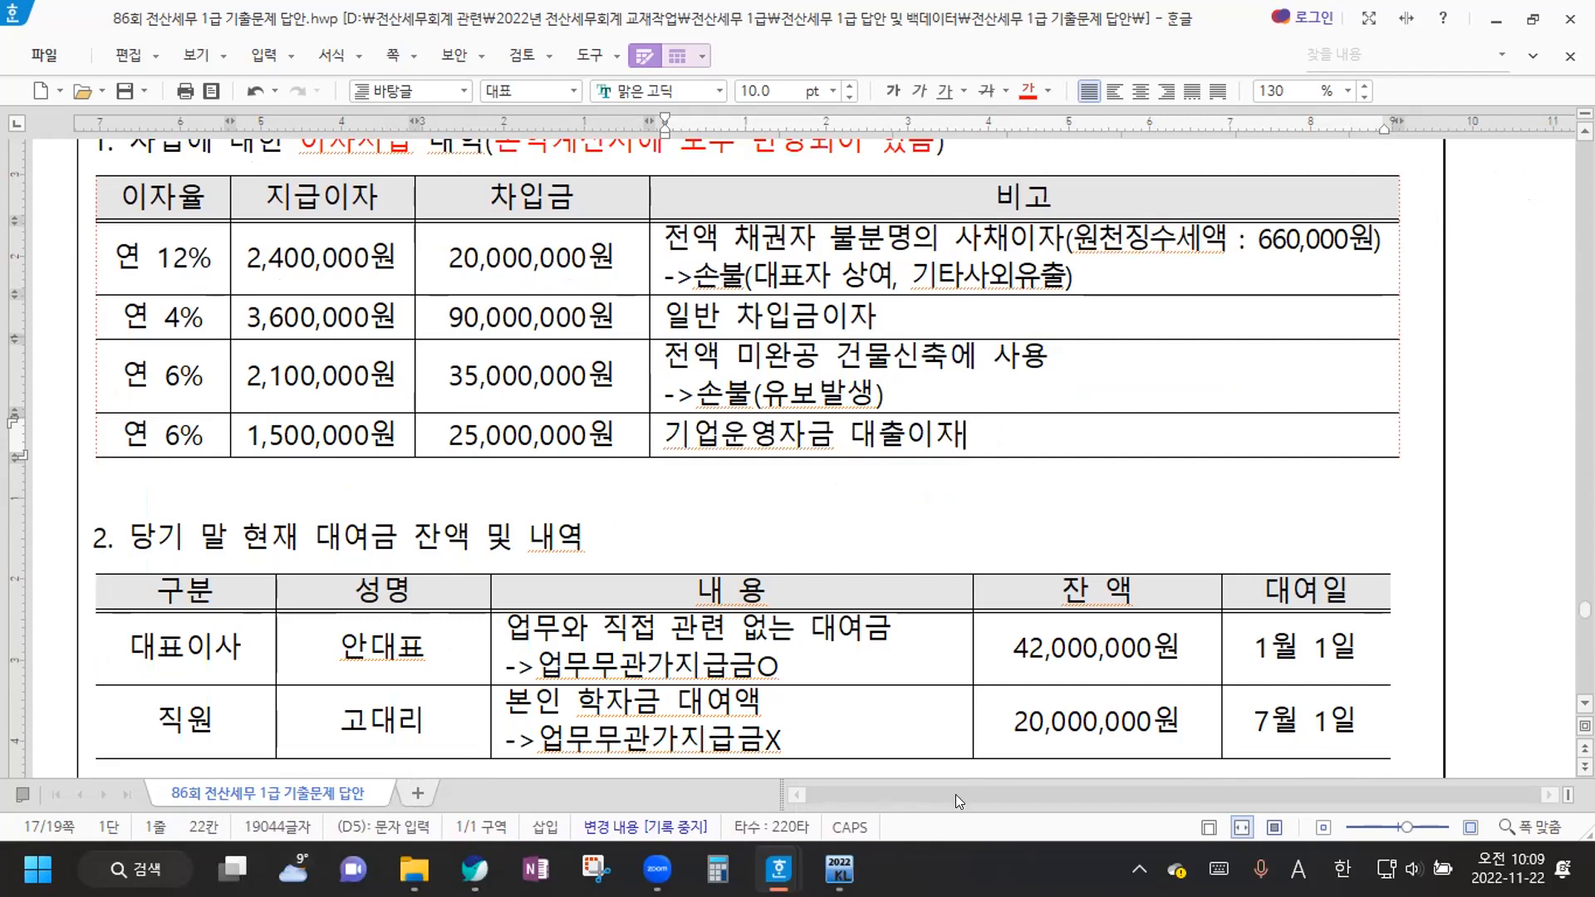
pyautogui.press('BackSpace')
pyautogui.write('자')
pyautogui.press('Down')
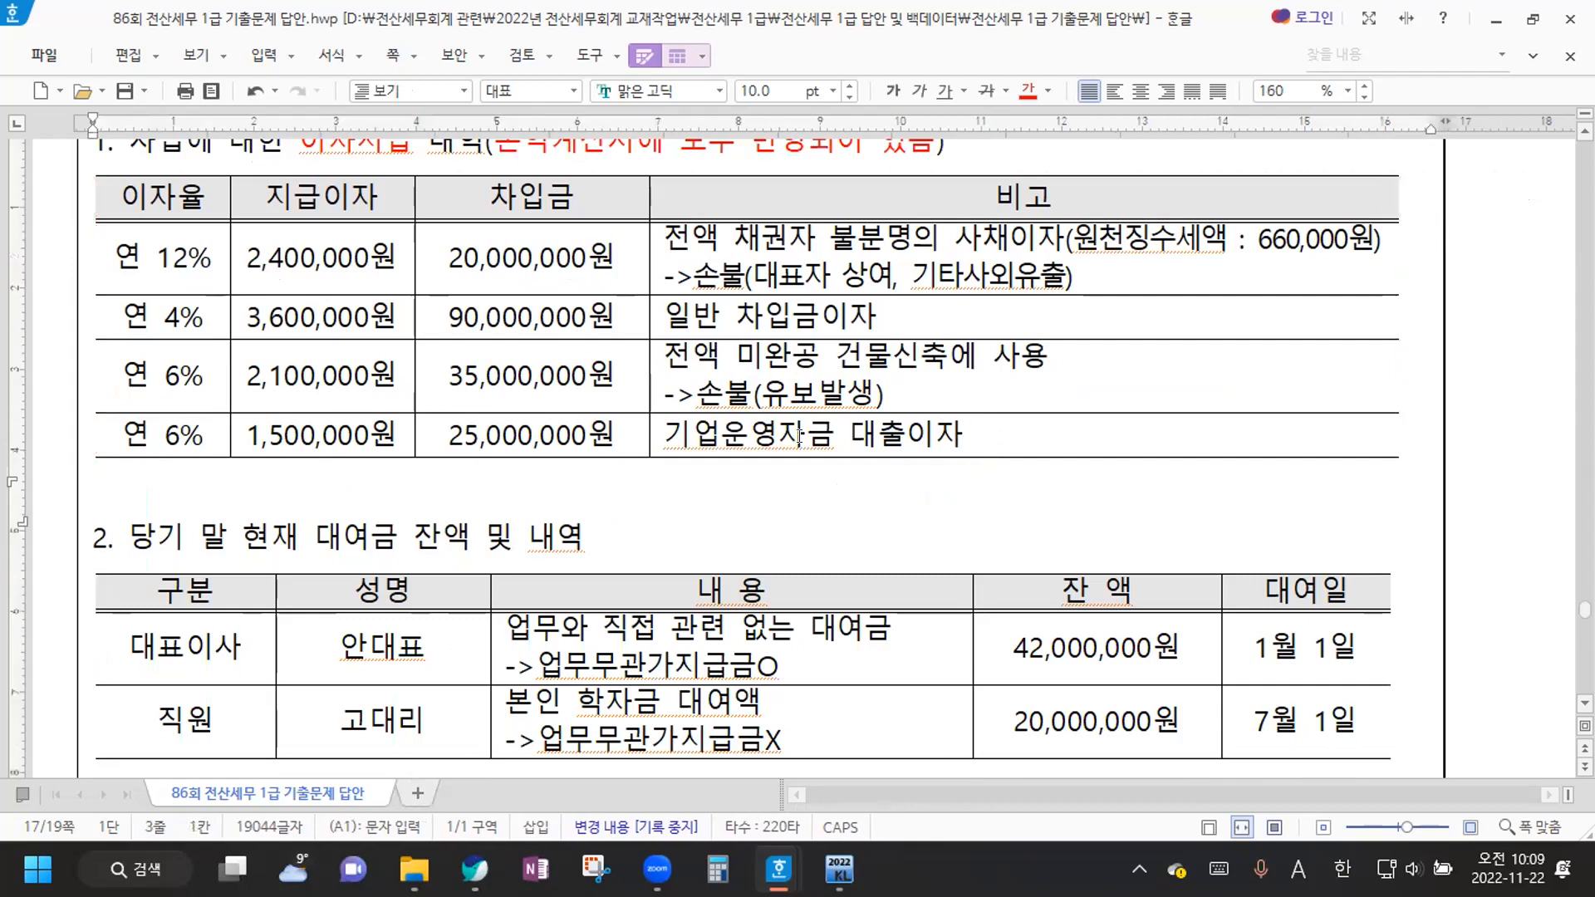
# Examine question [3]'s loan table in data item 2 and the conditions listed under item 3 기타
pyautogui.scroll(-1, 798, 441)
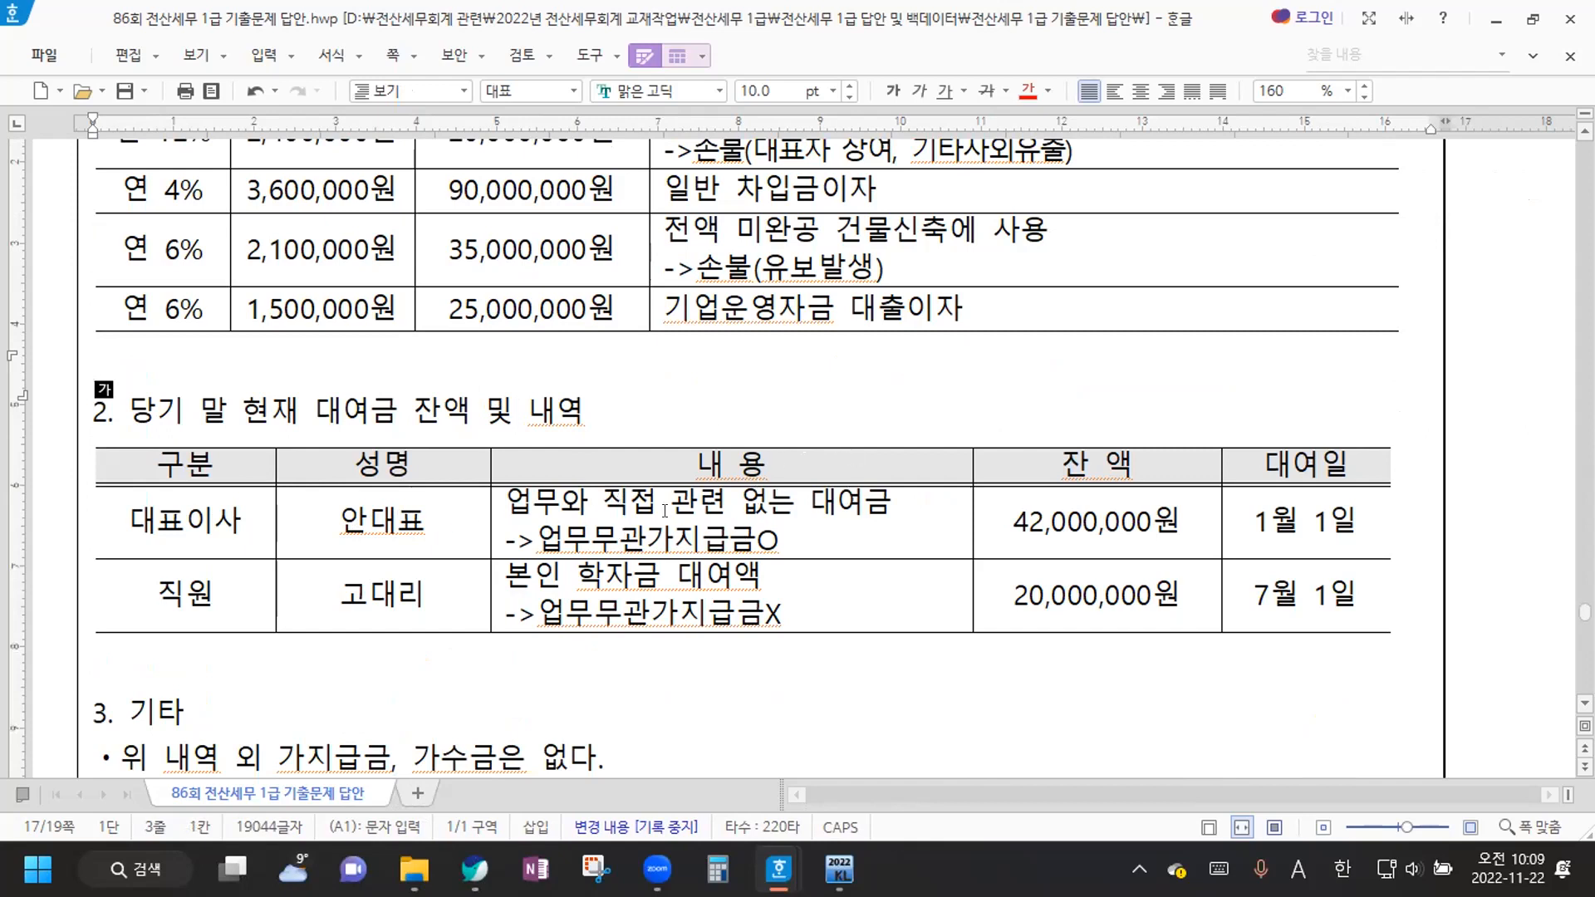
pyautogui.scroll(-3, 196, 518)
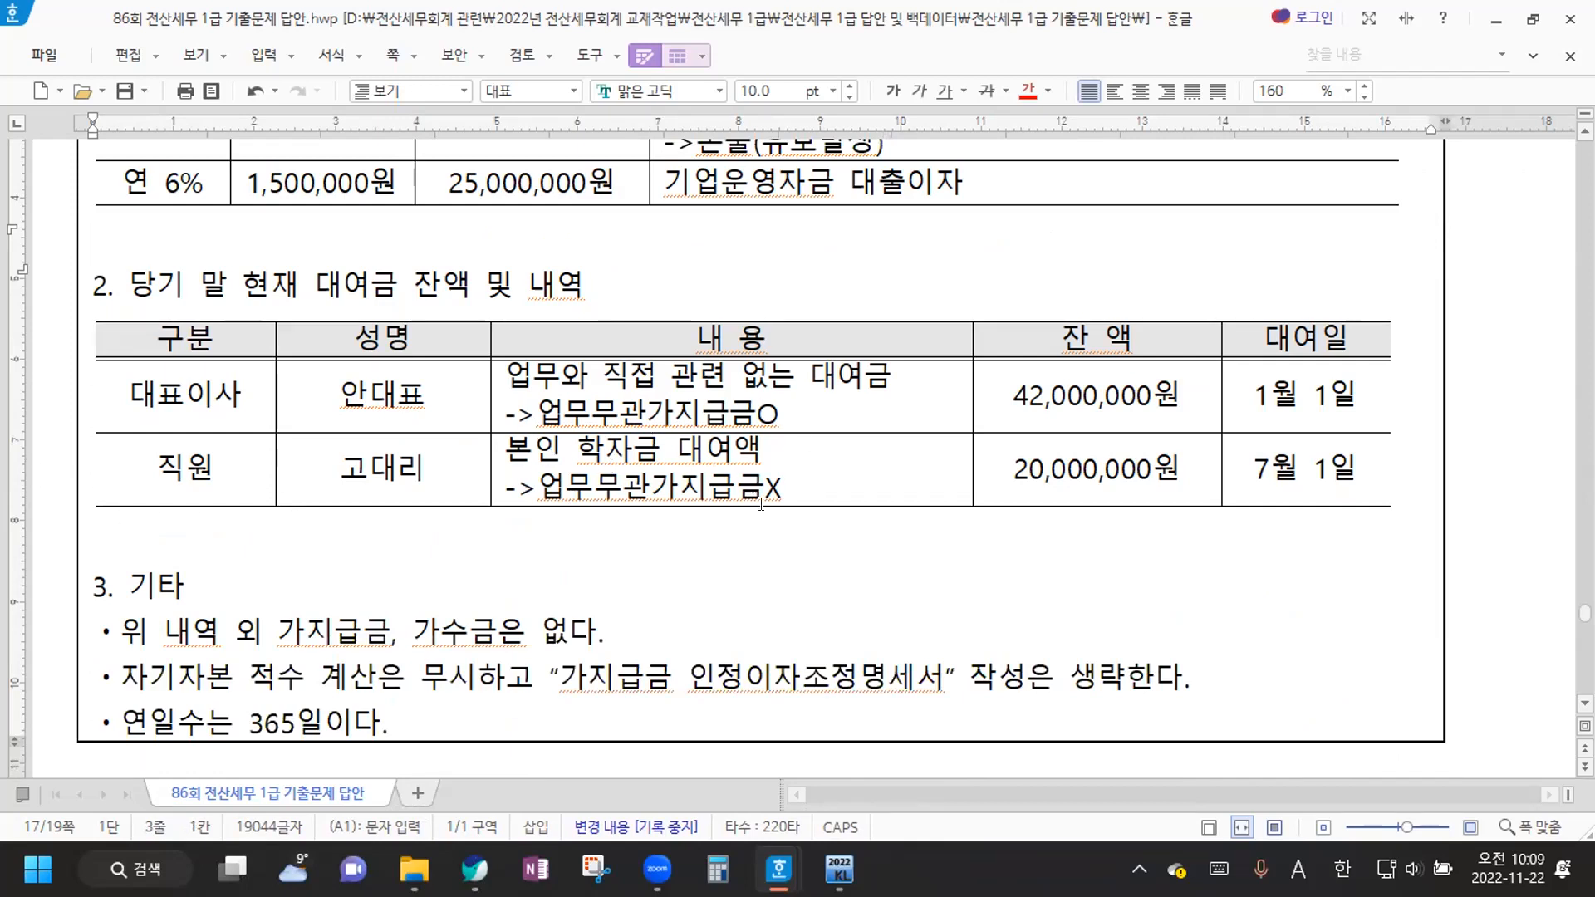
pyautogui.moveTo(173, 381); pyautogui.dragTo(846, 392)
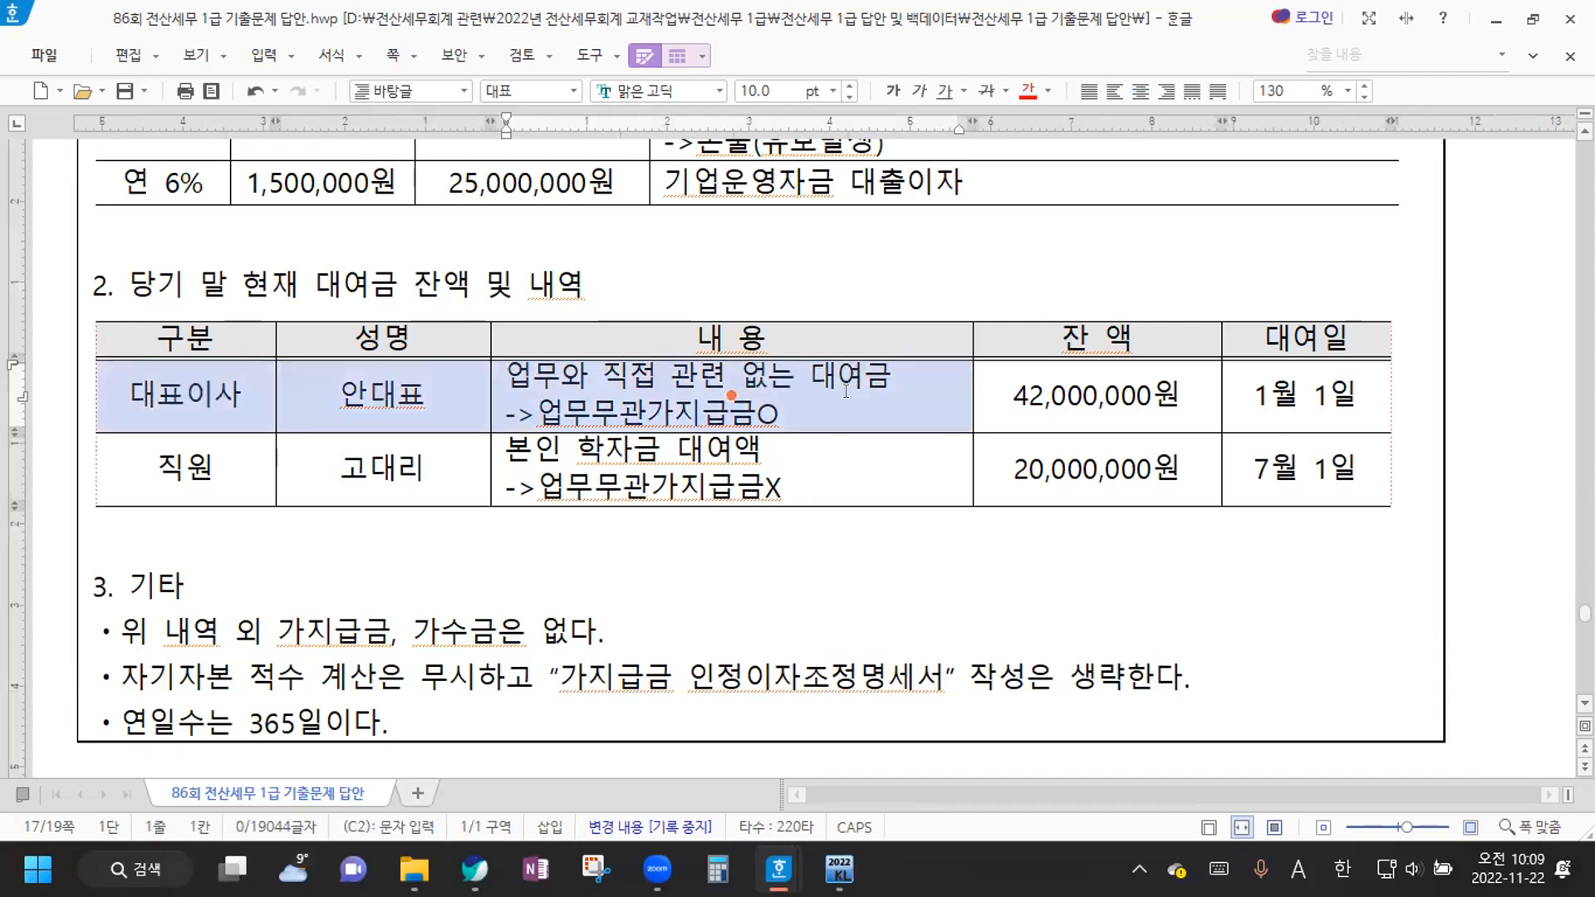
pyautogui.press('Escape')
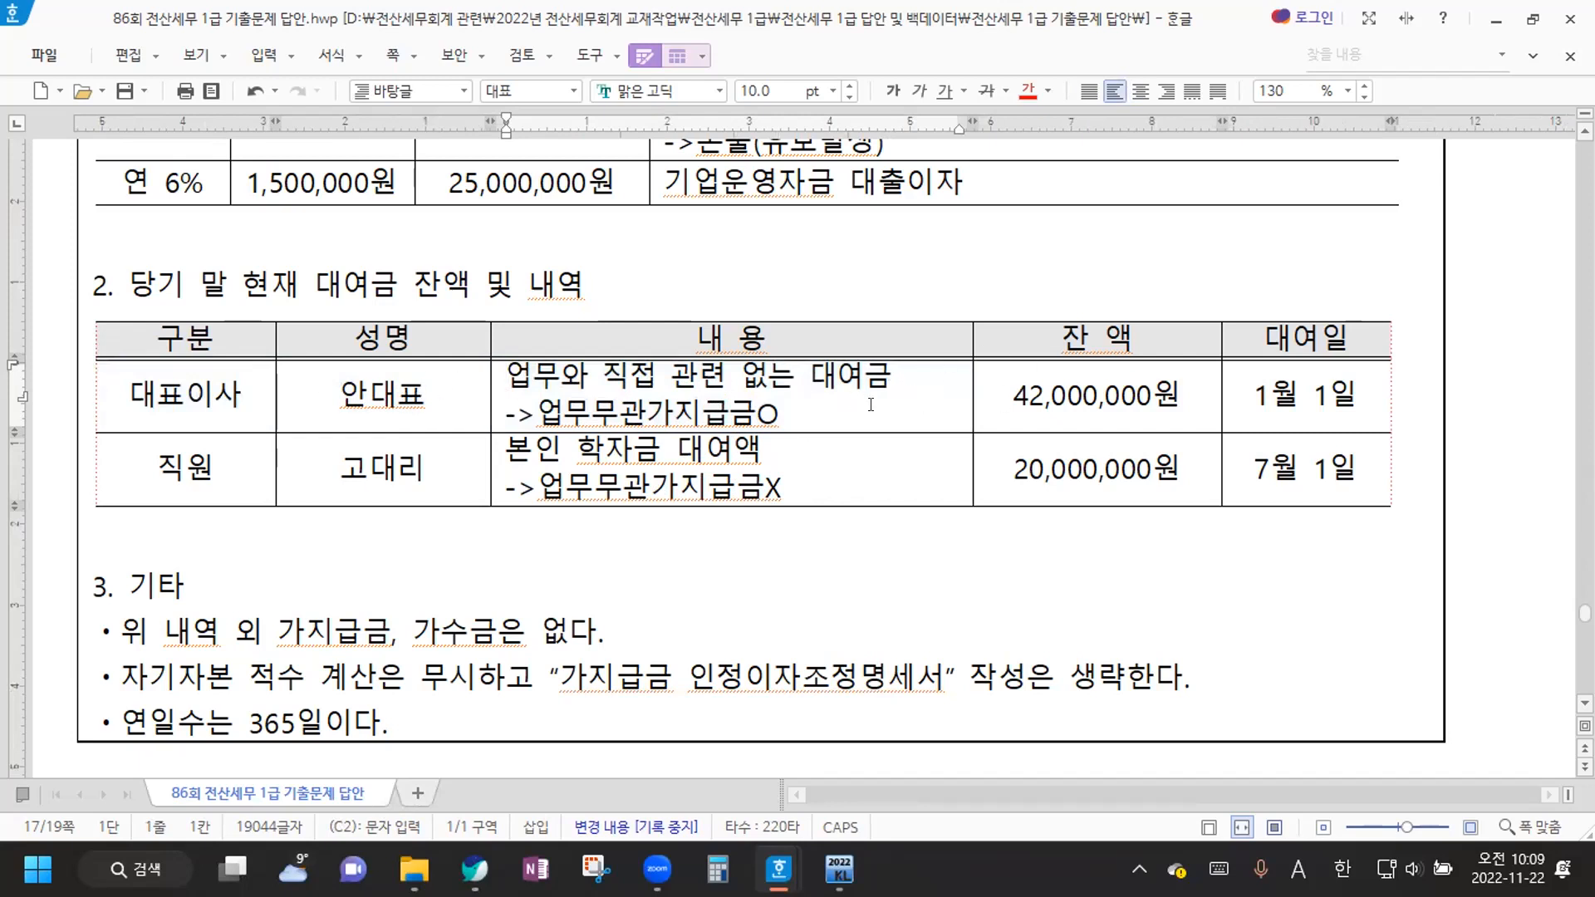
pyautogui.scroll(-3, 871, 405)
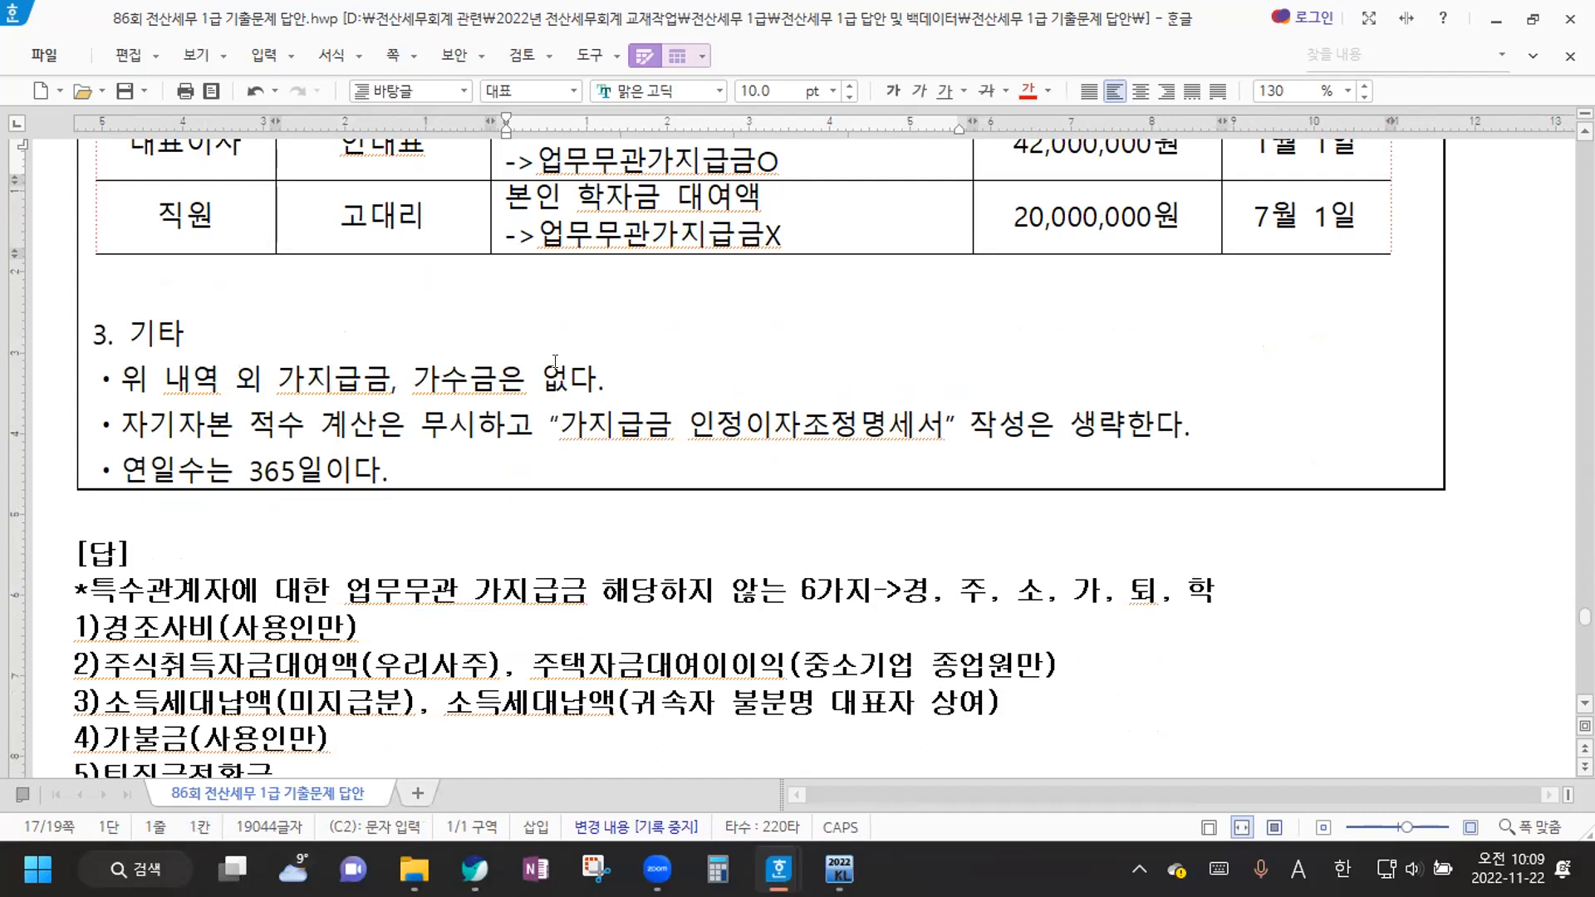
pyautogui.click(535, 424)
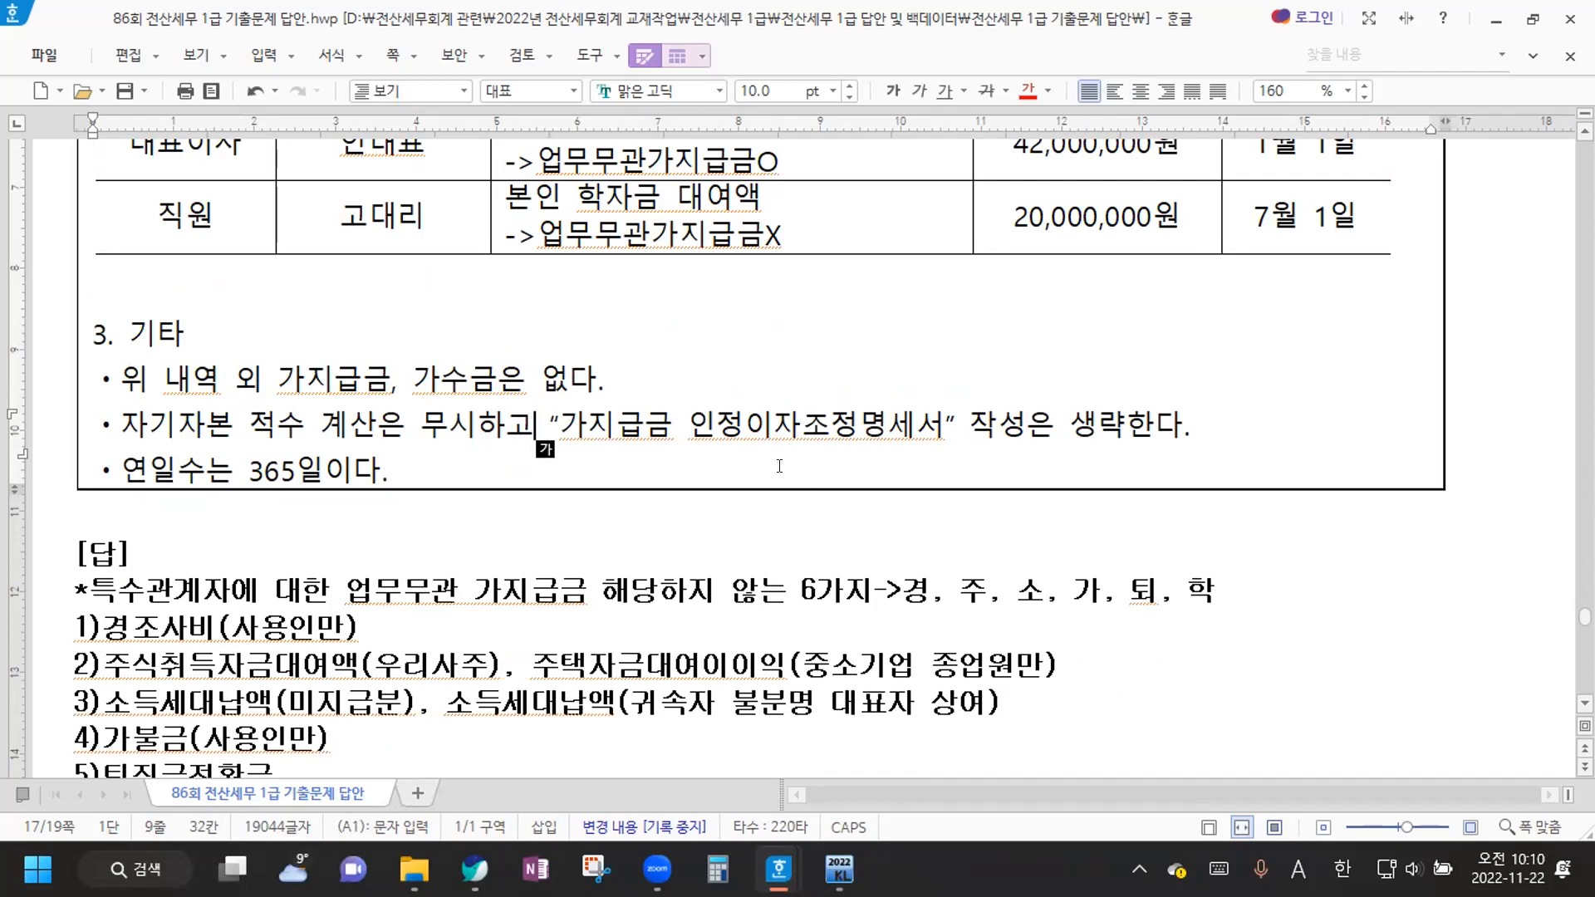
pyautogui.click(1023, 428)
# Correct the typo "주택자금대여이이익" to "주택자금대여이익" in item 2) of the answer's 업무무관 가지급금 exception list
pyautogui.scroll(-3, 398, 316)
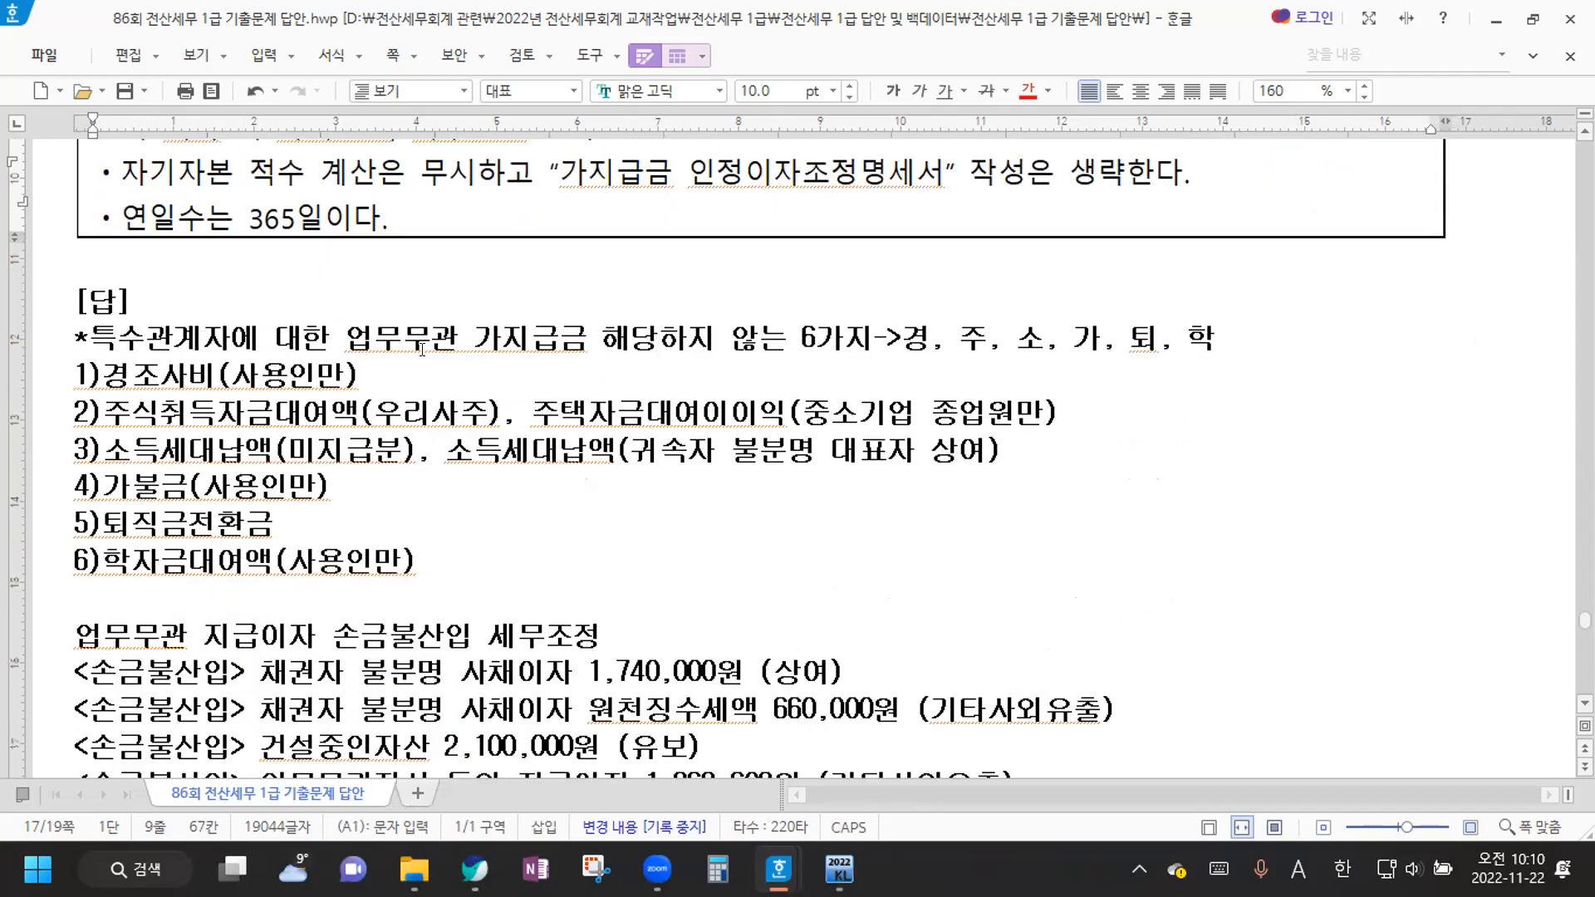
pyautogui.scroll(-2, 422, 349)
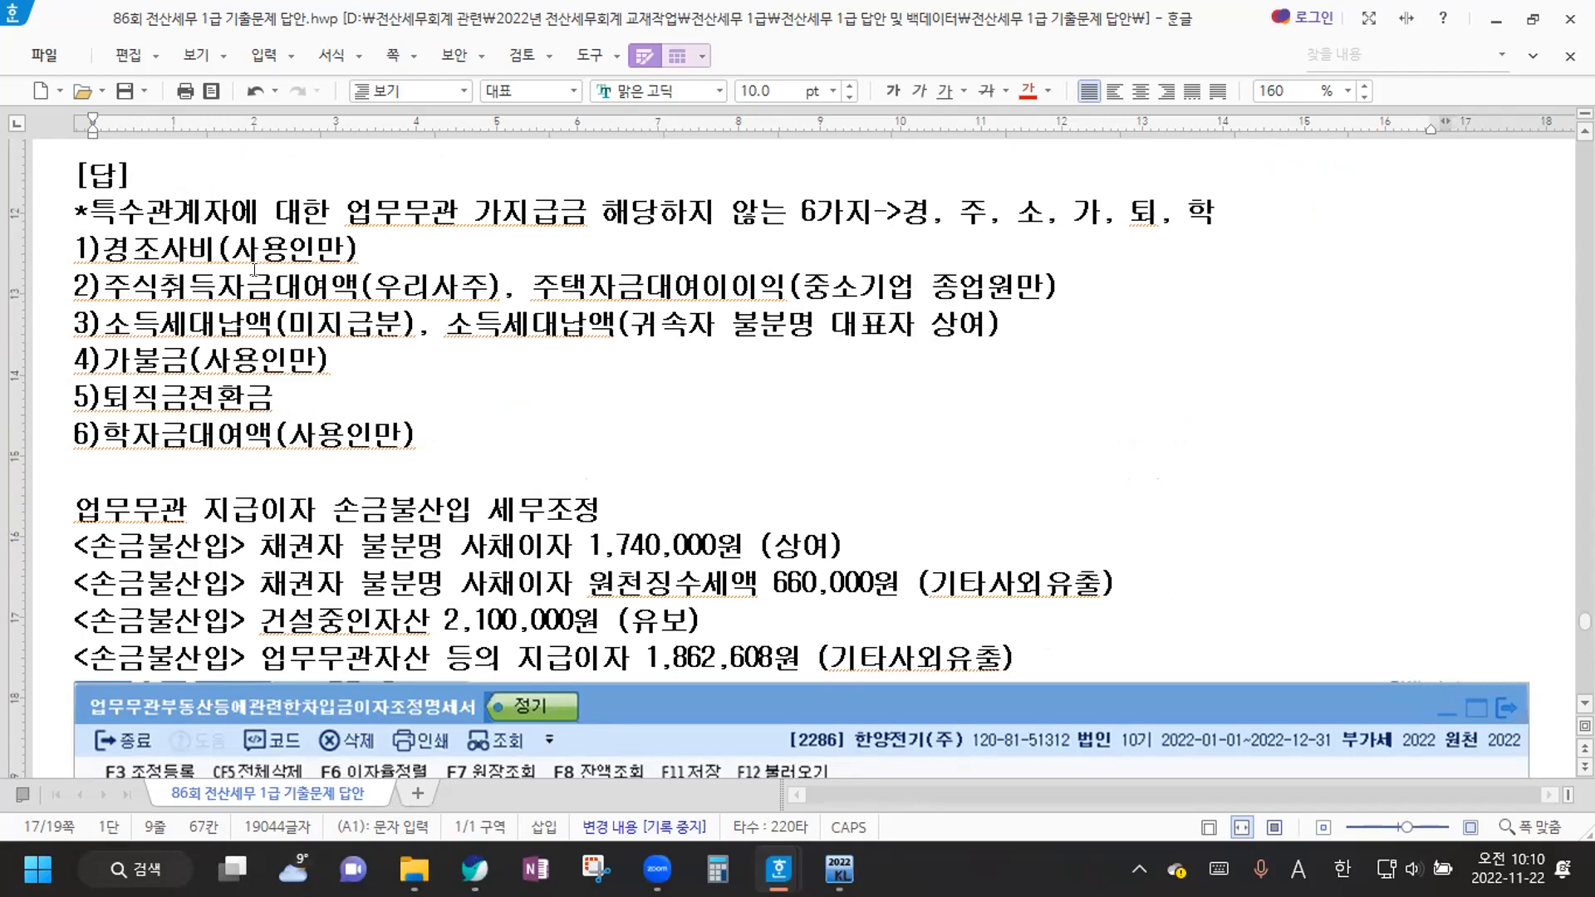
pyautogui.click(158, 250)
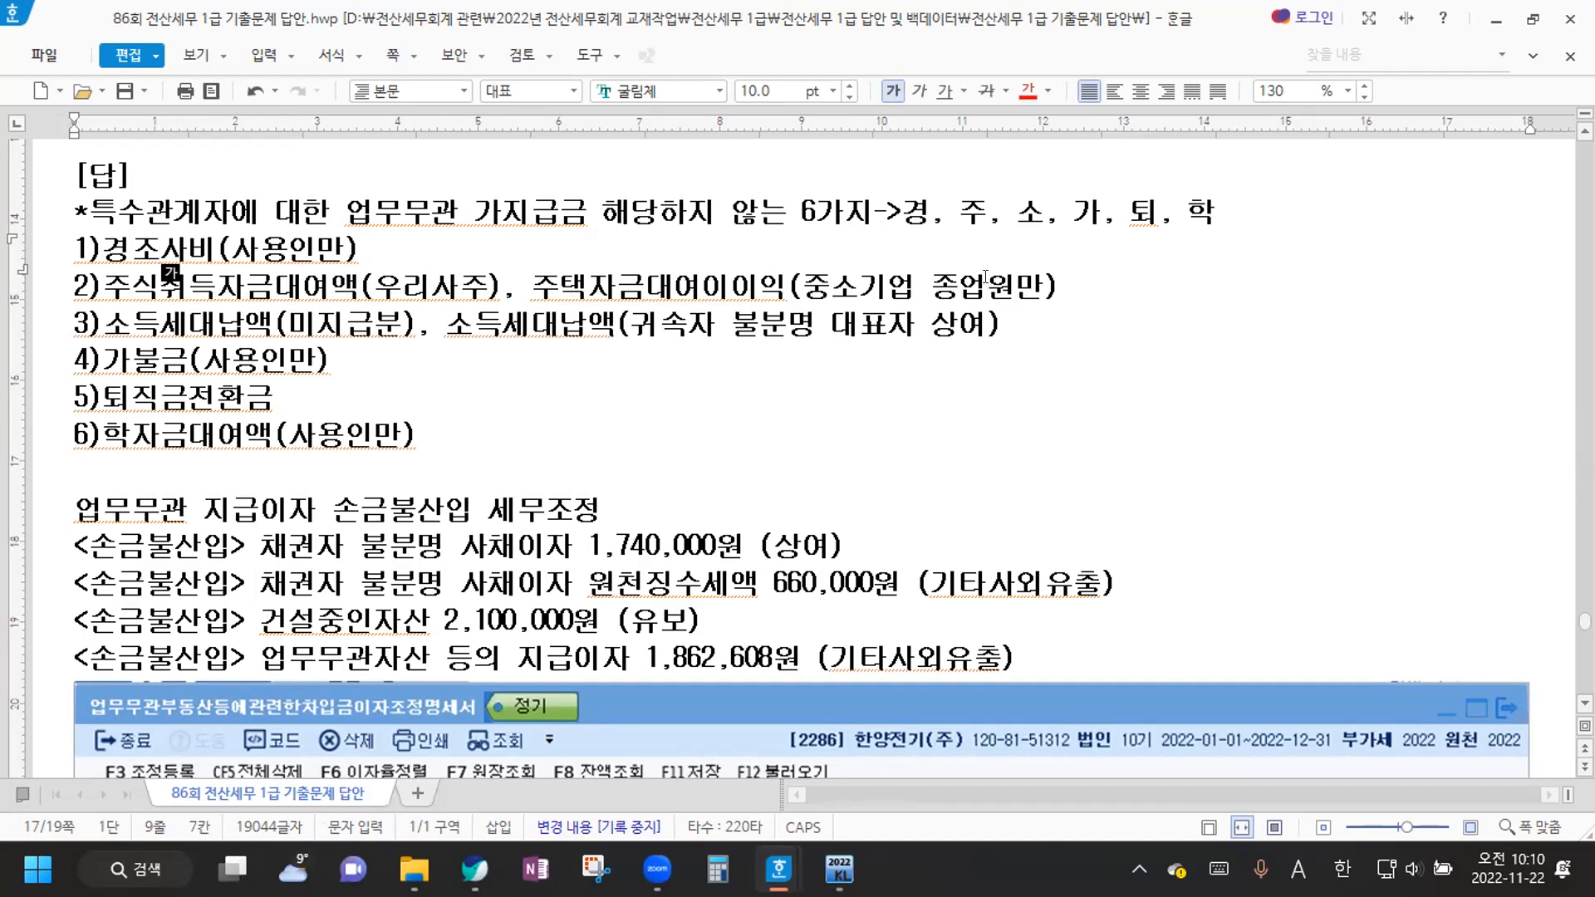
pyautogui.click(703, 283)
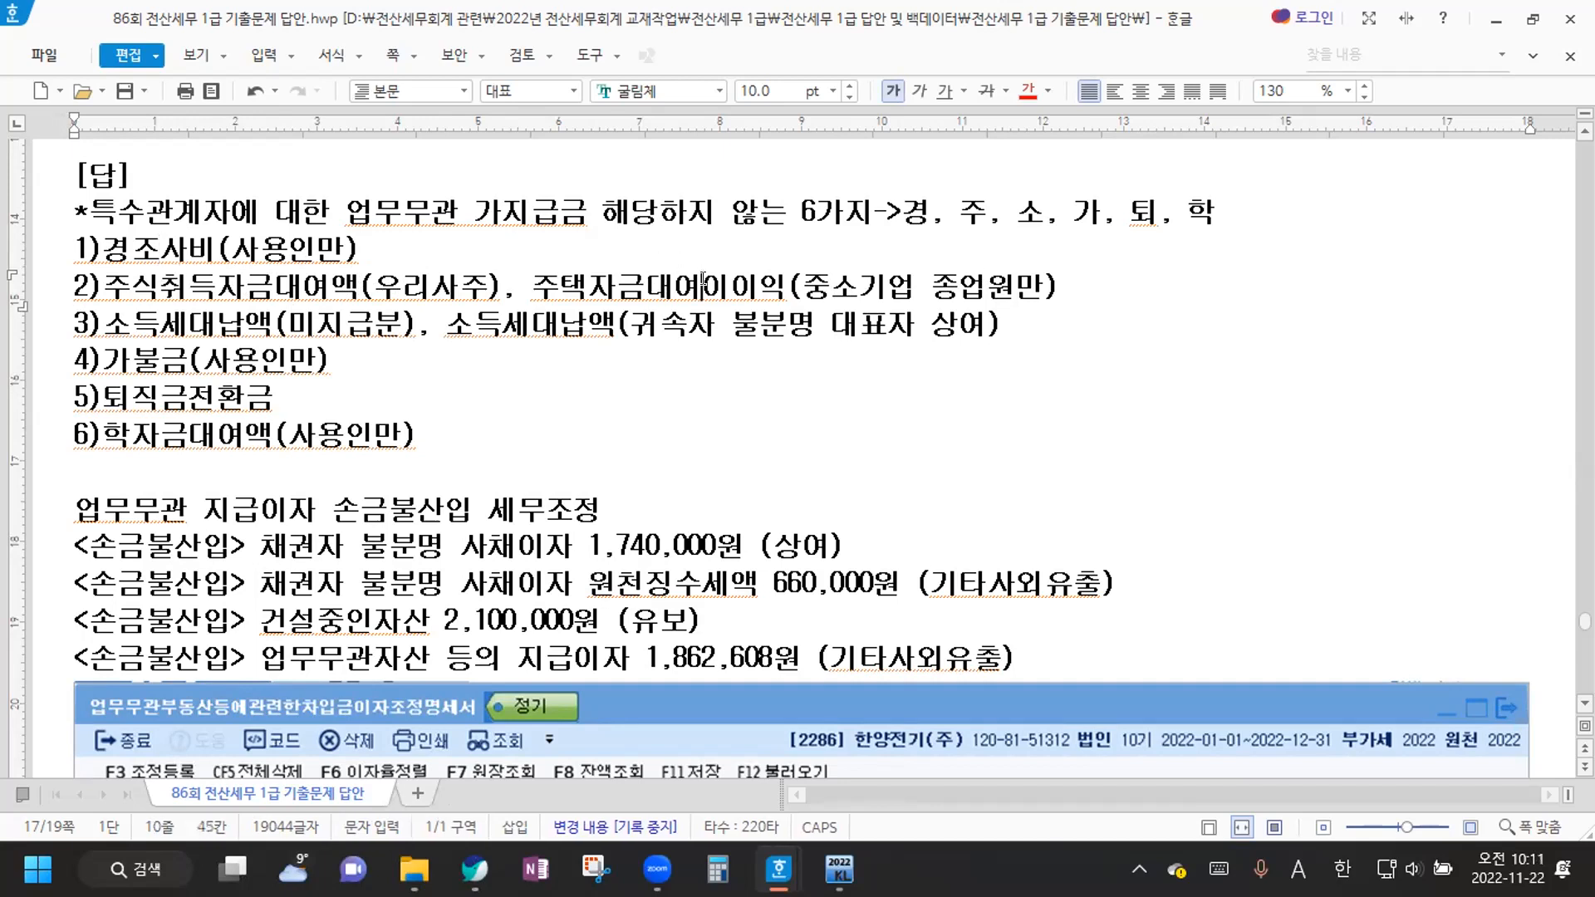
pyautogui.press('Delete')
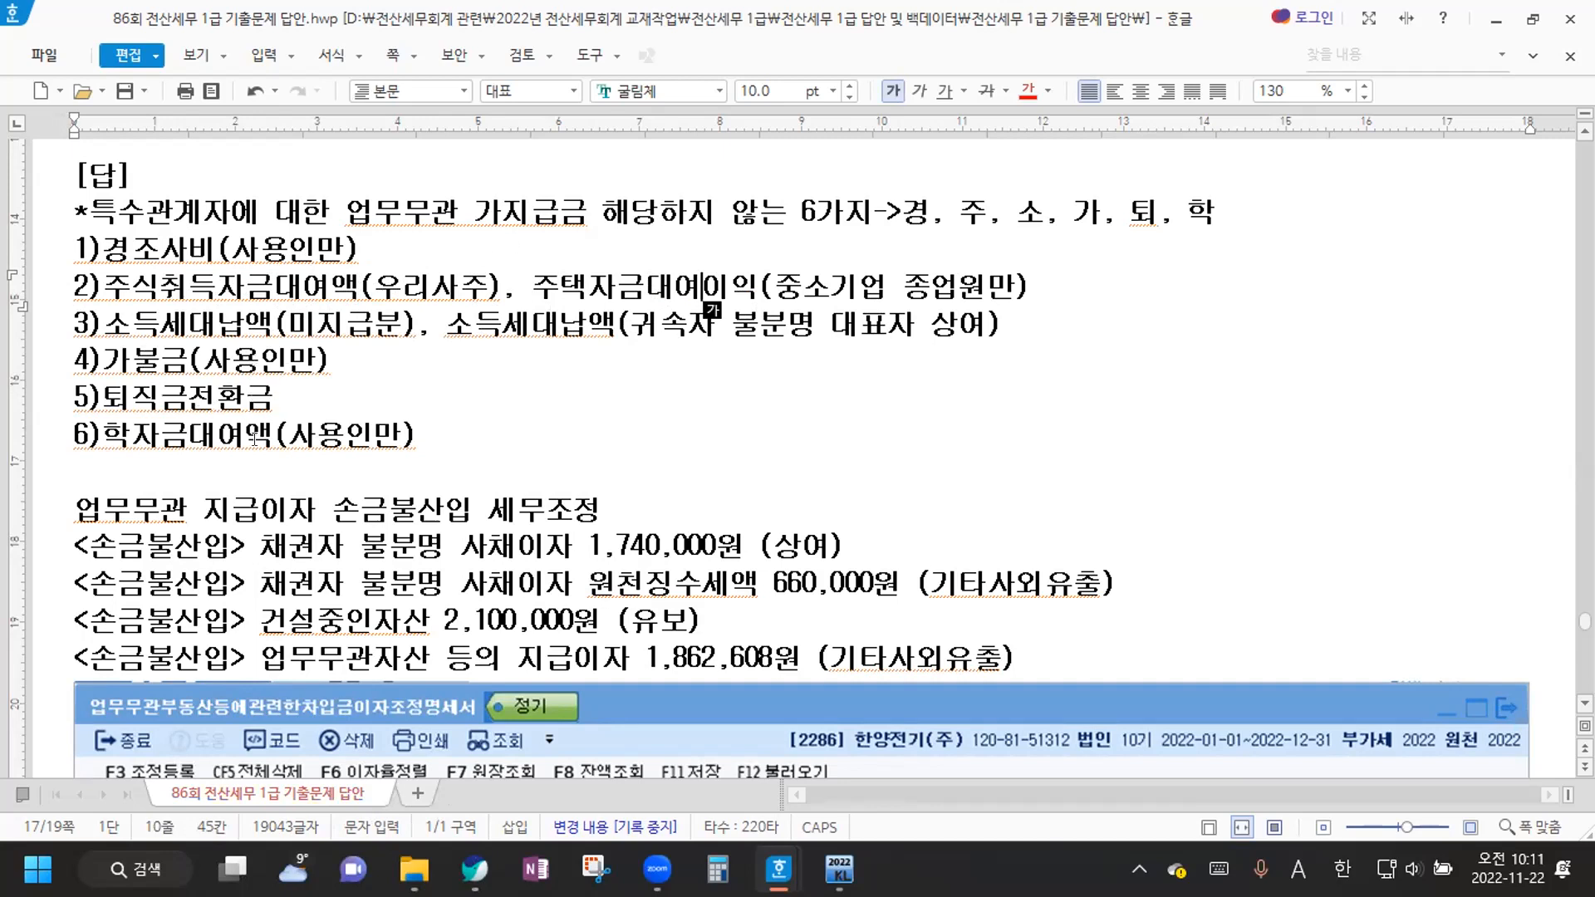
# Review the six 업무무관 가지급금 exceptions in the answer, focusing on 경조사비, 가불금 and 학자금대여액
pyautogui.moveTo(69, 238); pyautogui.dragTo(418, 433)
pyautogui.hotkey('ctrl', 'c')
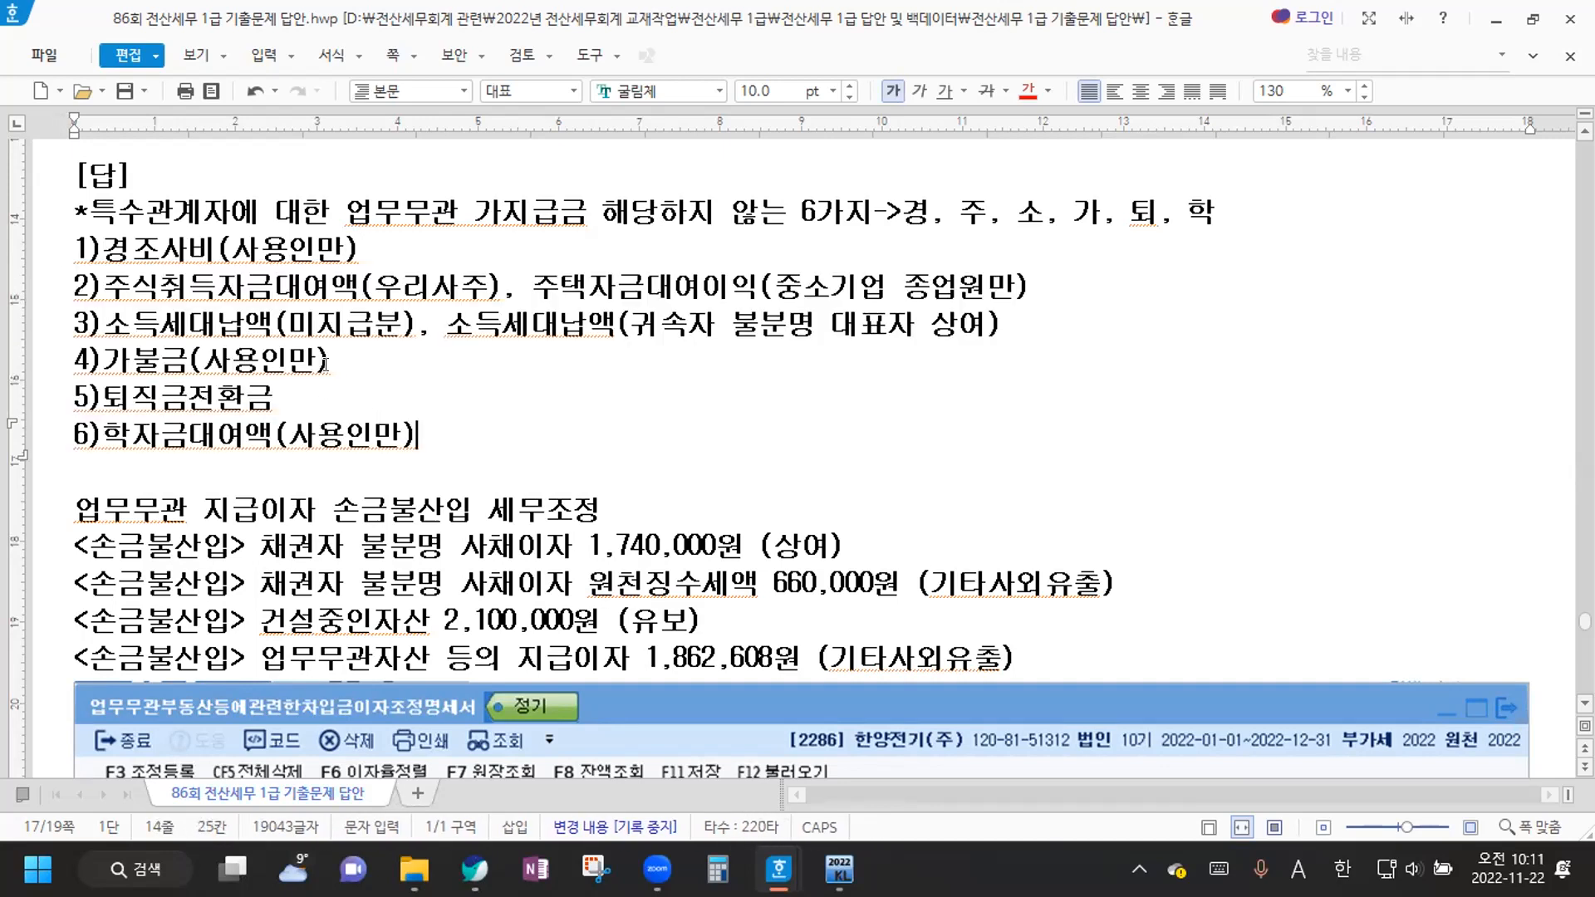
pyautogui.moveTo(84, 252); pyautogui.dragTo(314, 252)
pyautogui.click(109, 363)
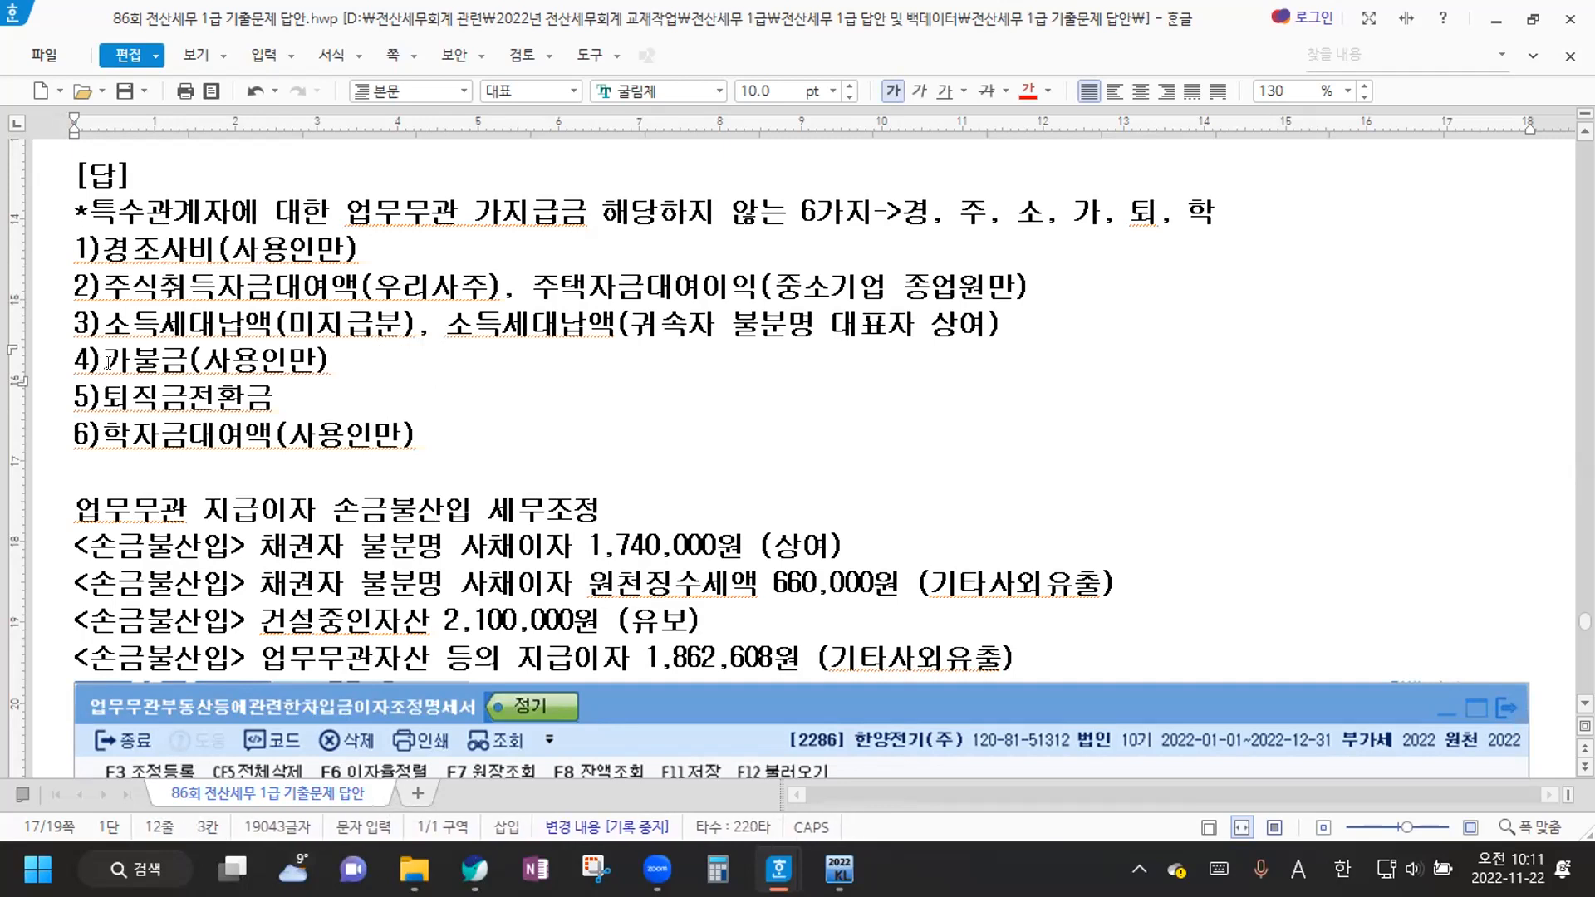
pyautogui.moveTo(109, 363); pyautogui.dragTo(332, 366)
pyautogui.moveTo(101, 434); pyautogui.dragTo(460, 426)
pyautogui.click(460, 426)
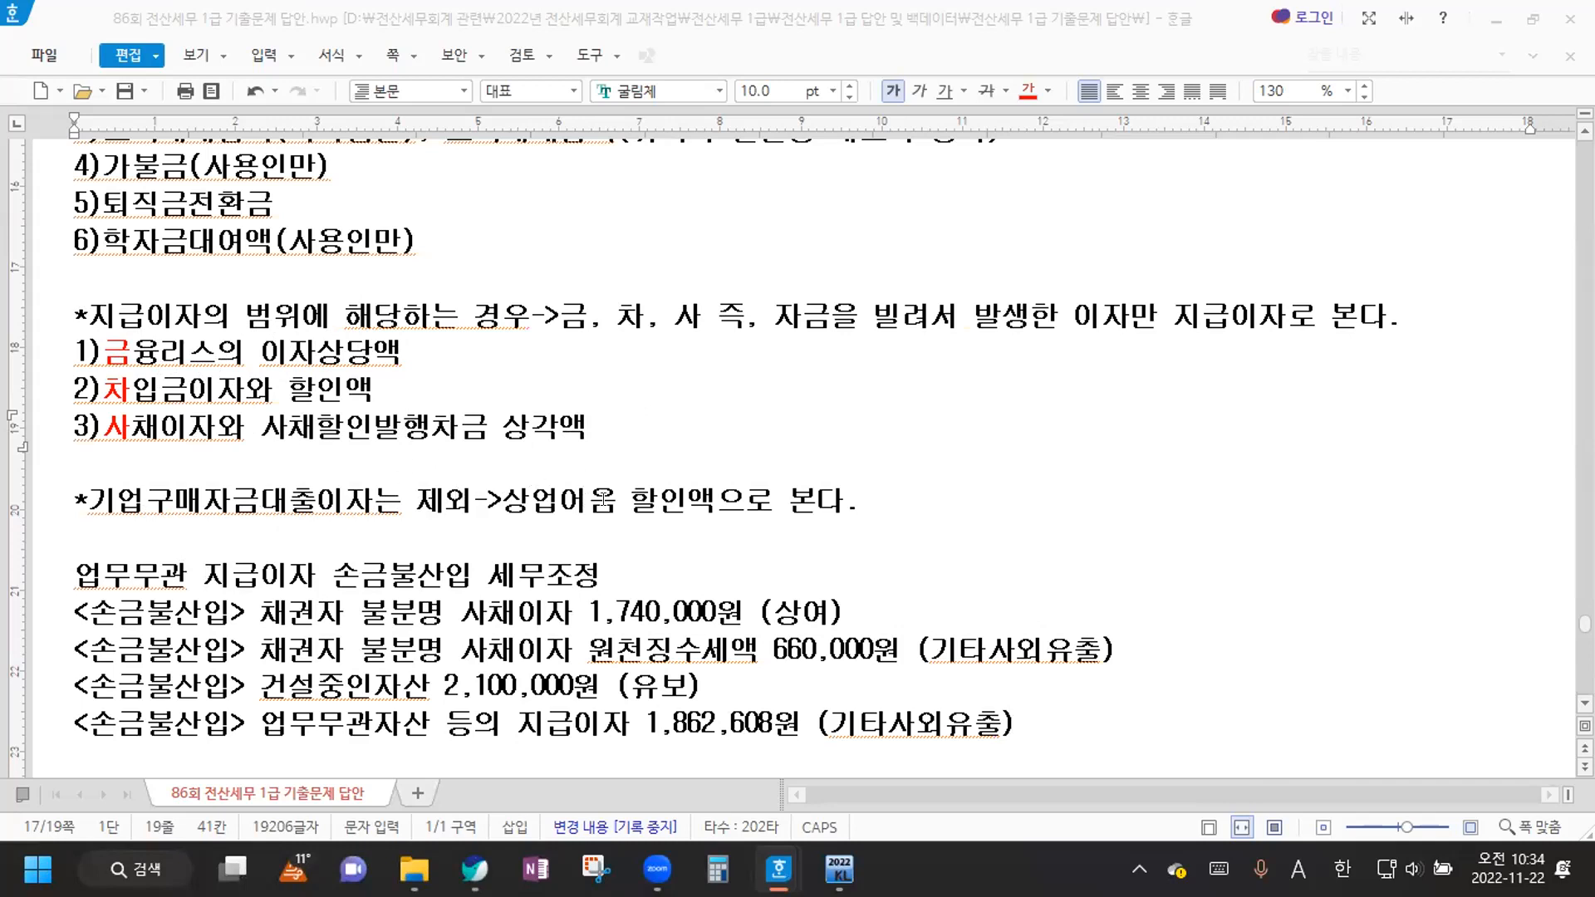
# Review question [3]'s interest table, switch to KcLep and open the 업무무관부동산등에관련한차입금이자조정명세서 form
pyautogui.scroll(6, 618, 463)
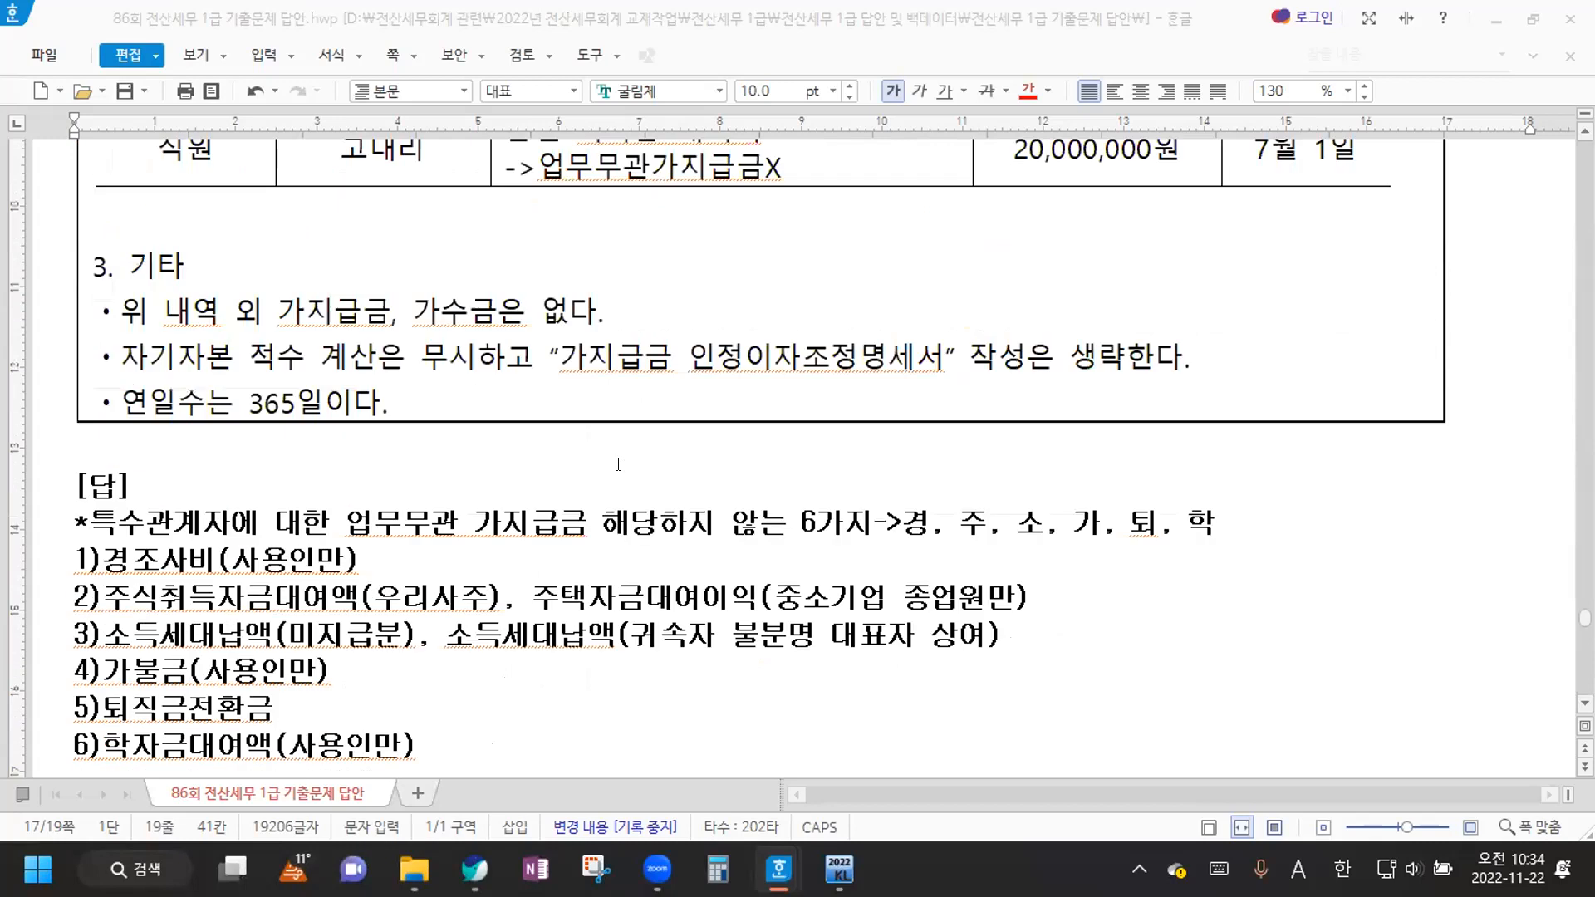
pyautogui.scroll(11, 618, 464)
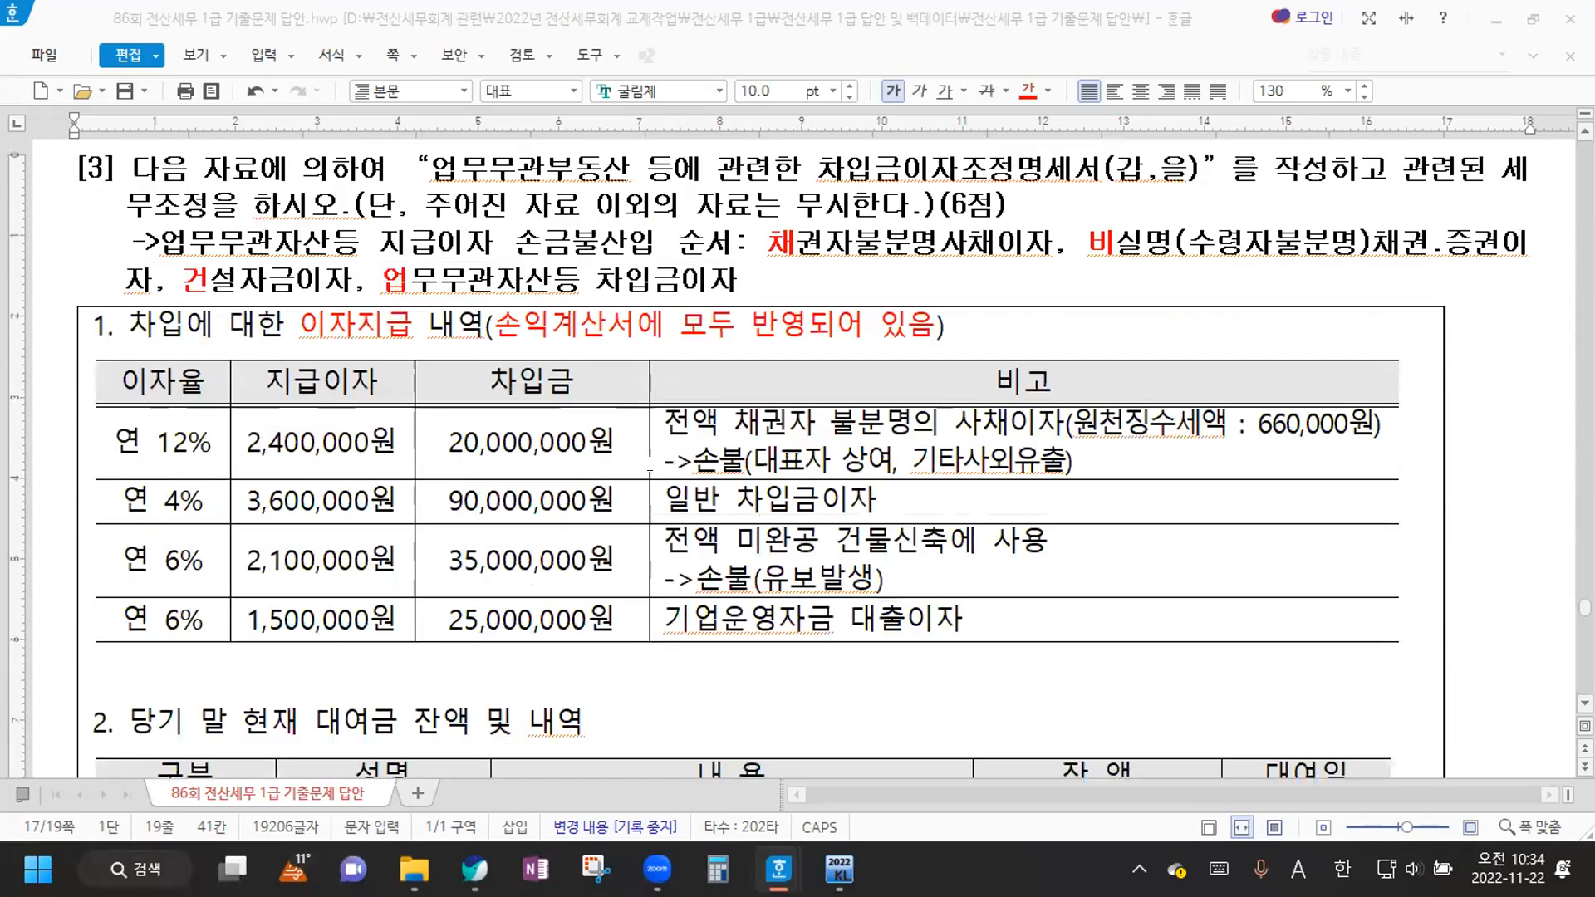
pyautogui.scroll(-2, 649, 464)
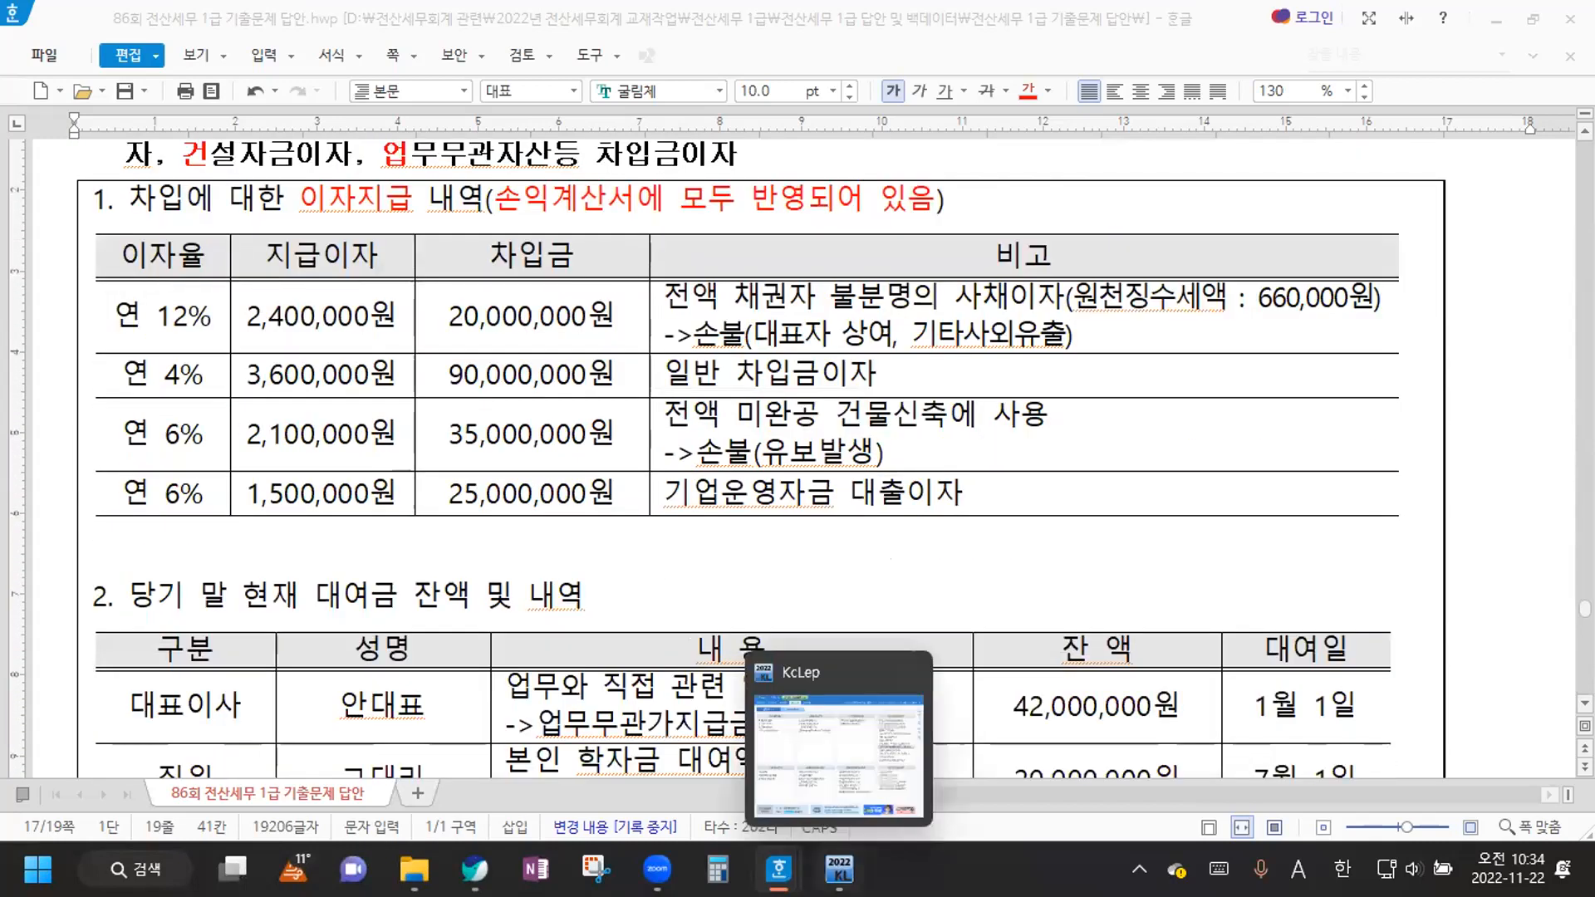
pyautogui.click(839, 869)
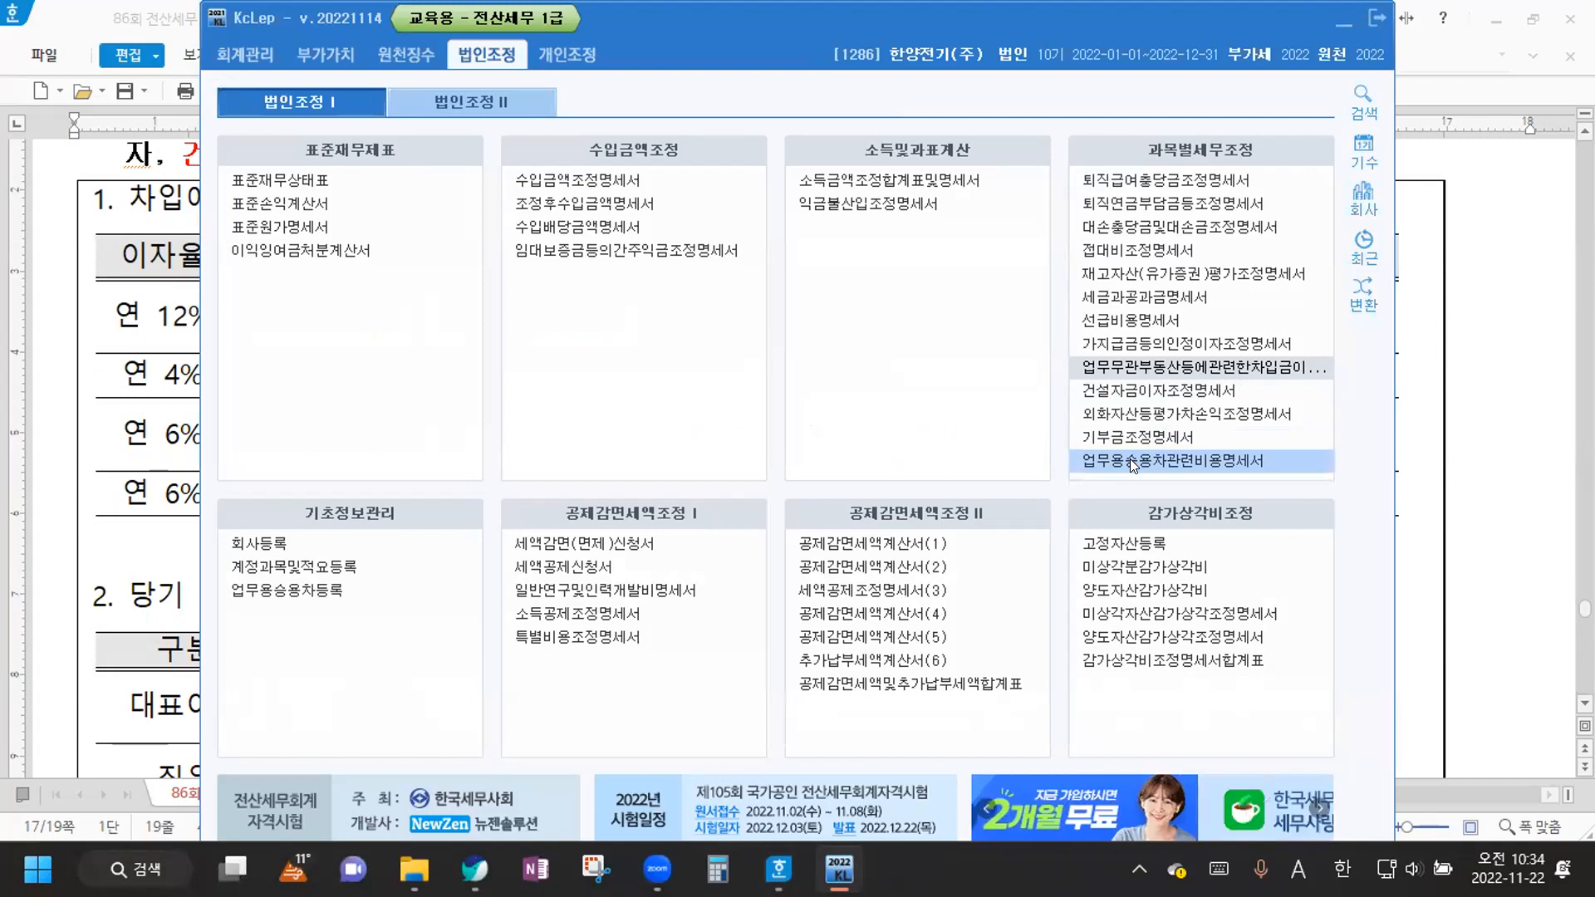
pyautogui.click(1145, 367)
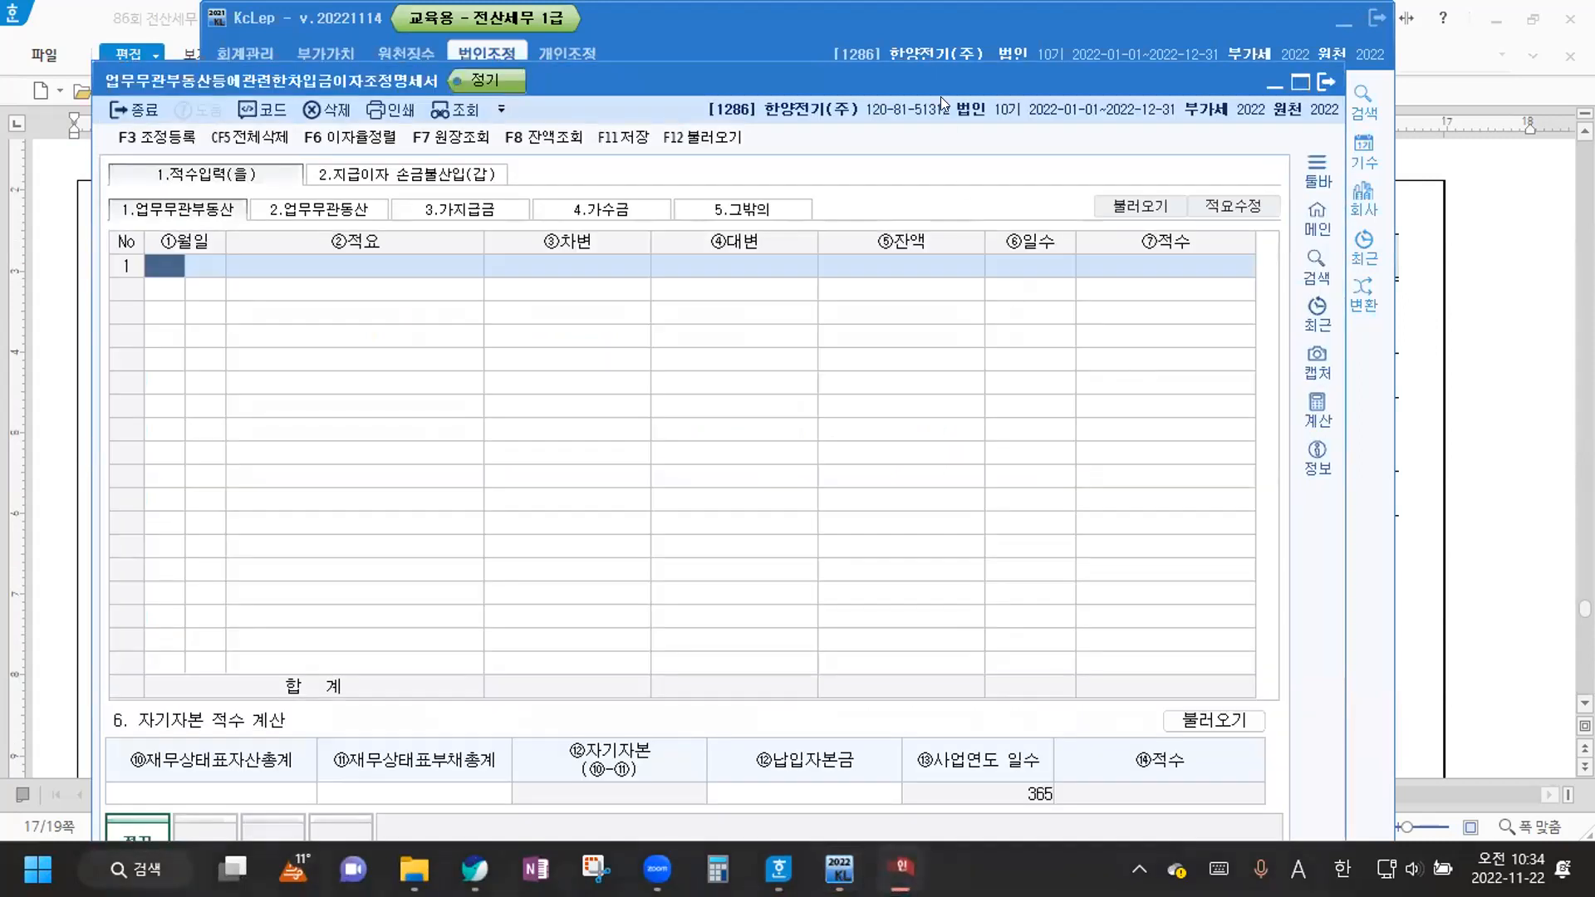
pyautogui.moveTo(888, 67); pyautogui.dragTo(881, 7)
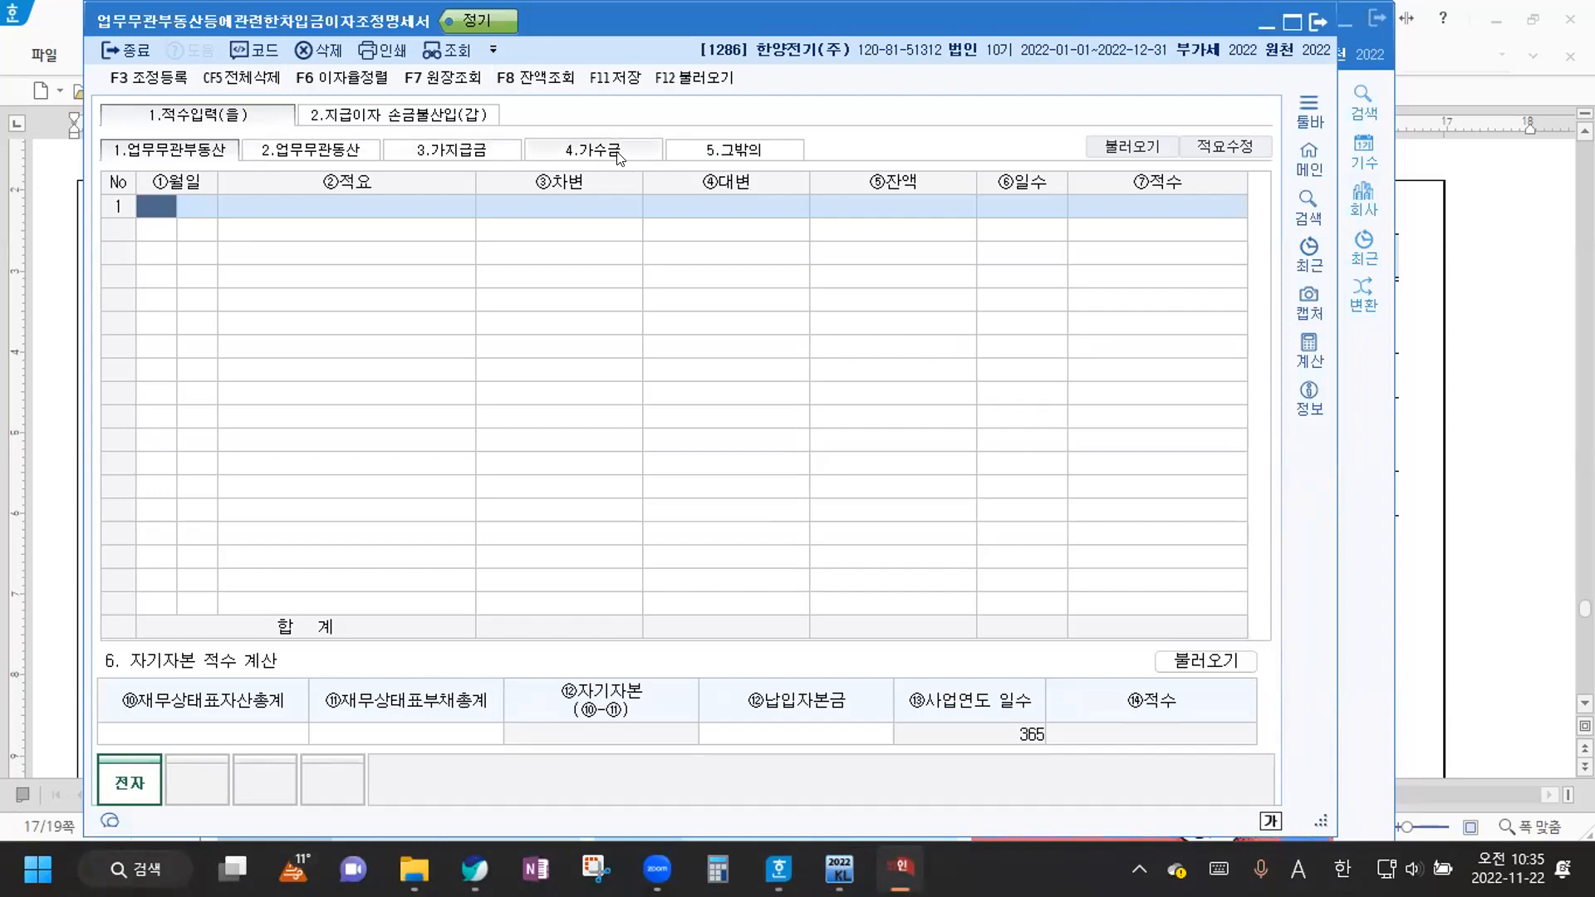
# Start the first 가지급금 entry in 적수입력(을) with the date 1월 1일
pyautogui.click(455, 154)
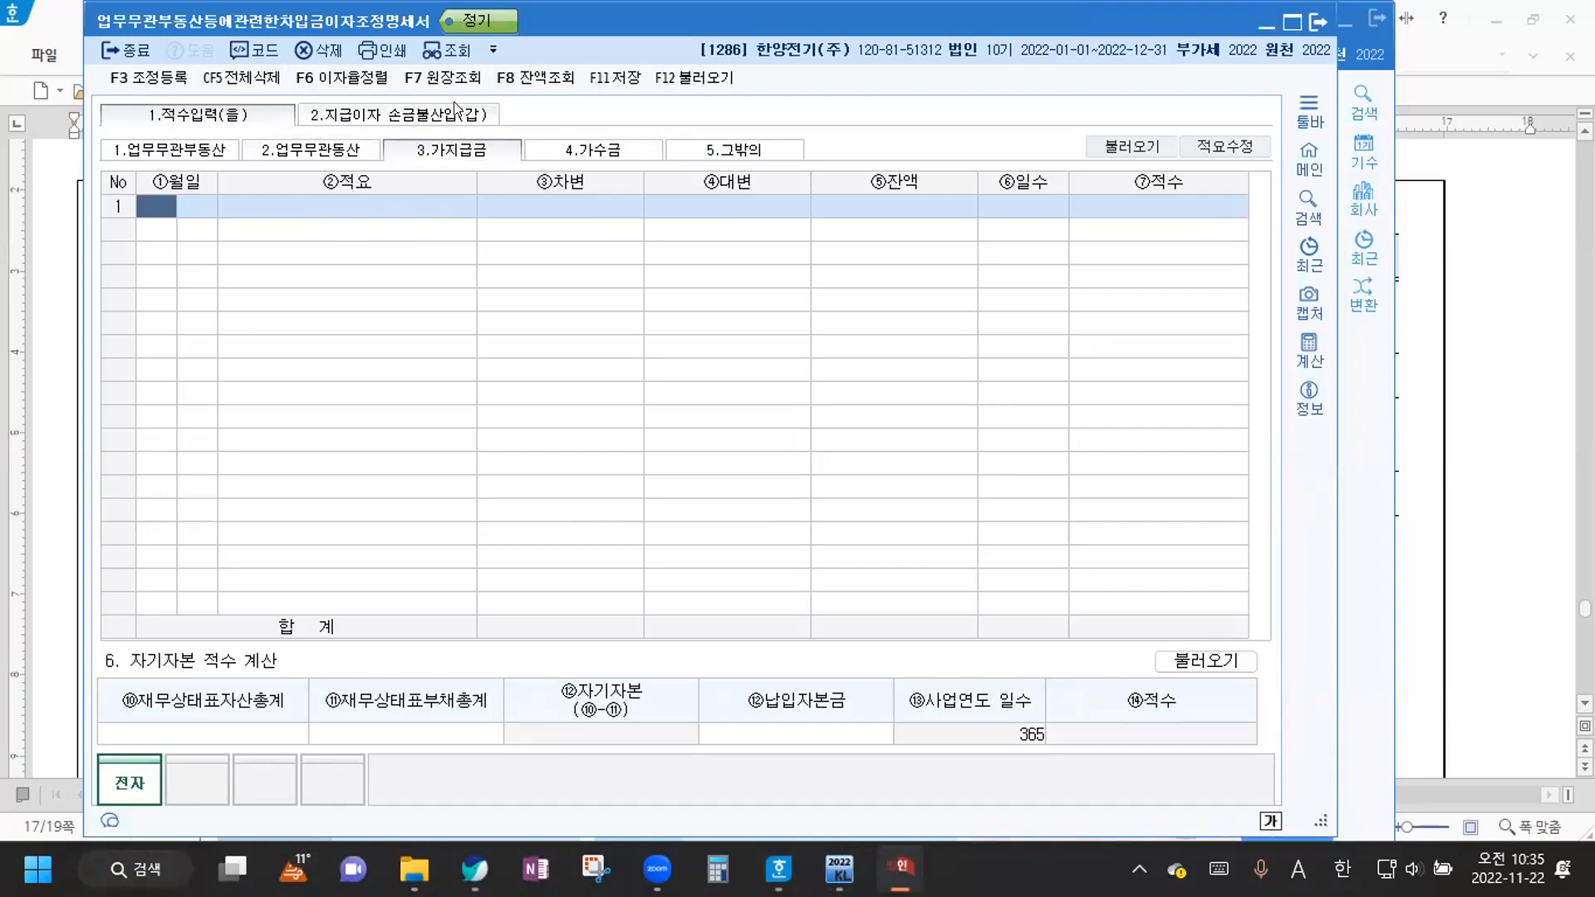
pyautogui.write('1')
pyautogui.press('Return')
pyautogui.write('1')
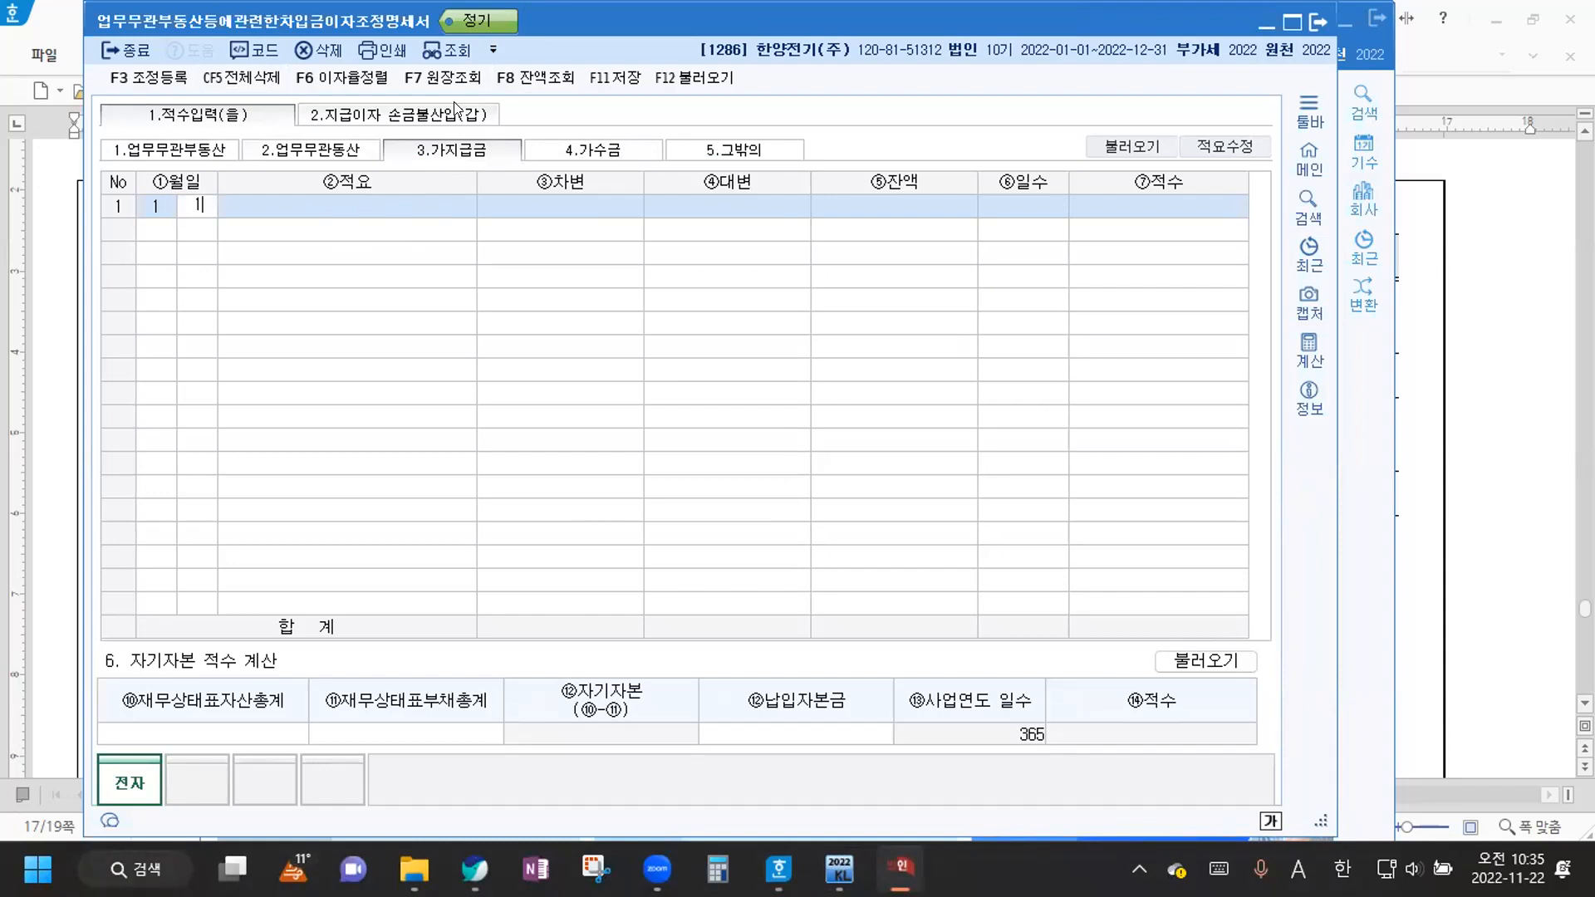
pyautogui.press('Return')
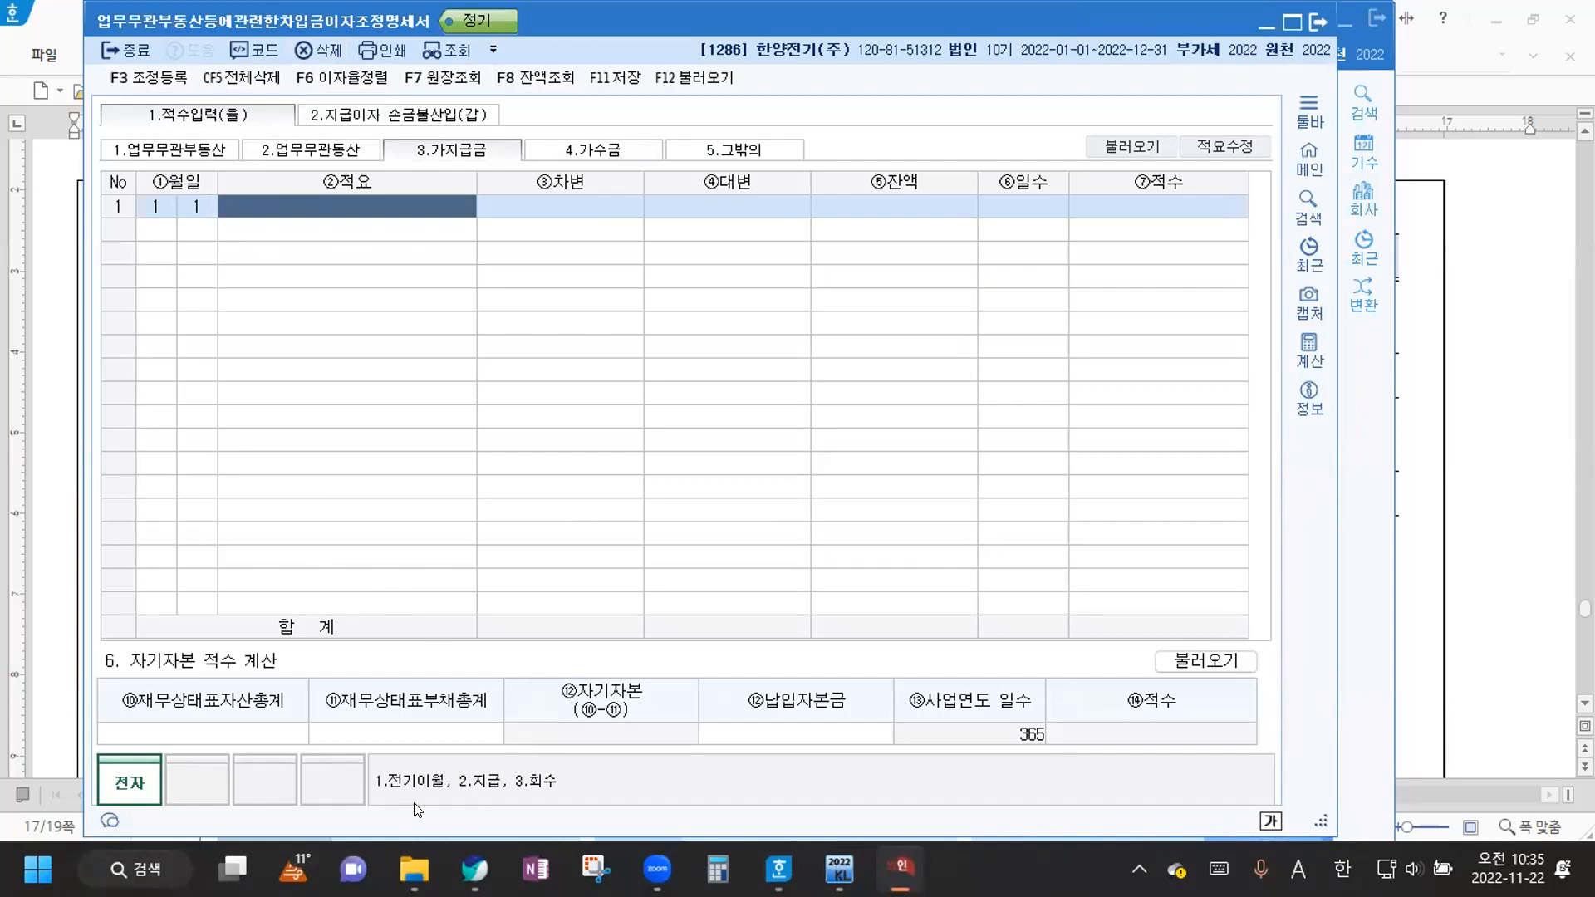
# Shorten the form window and complete the 1월 1일 가지급금 entry with 적요 지급 and 차변 42,000,000
pyautogui.moveTo(472, 844)
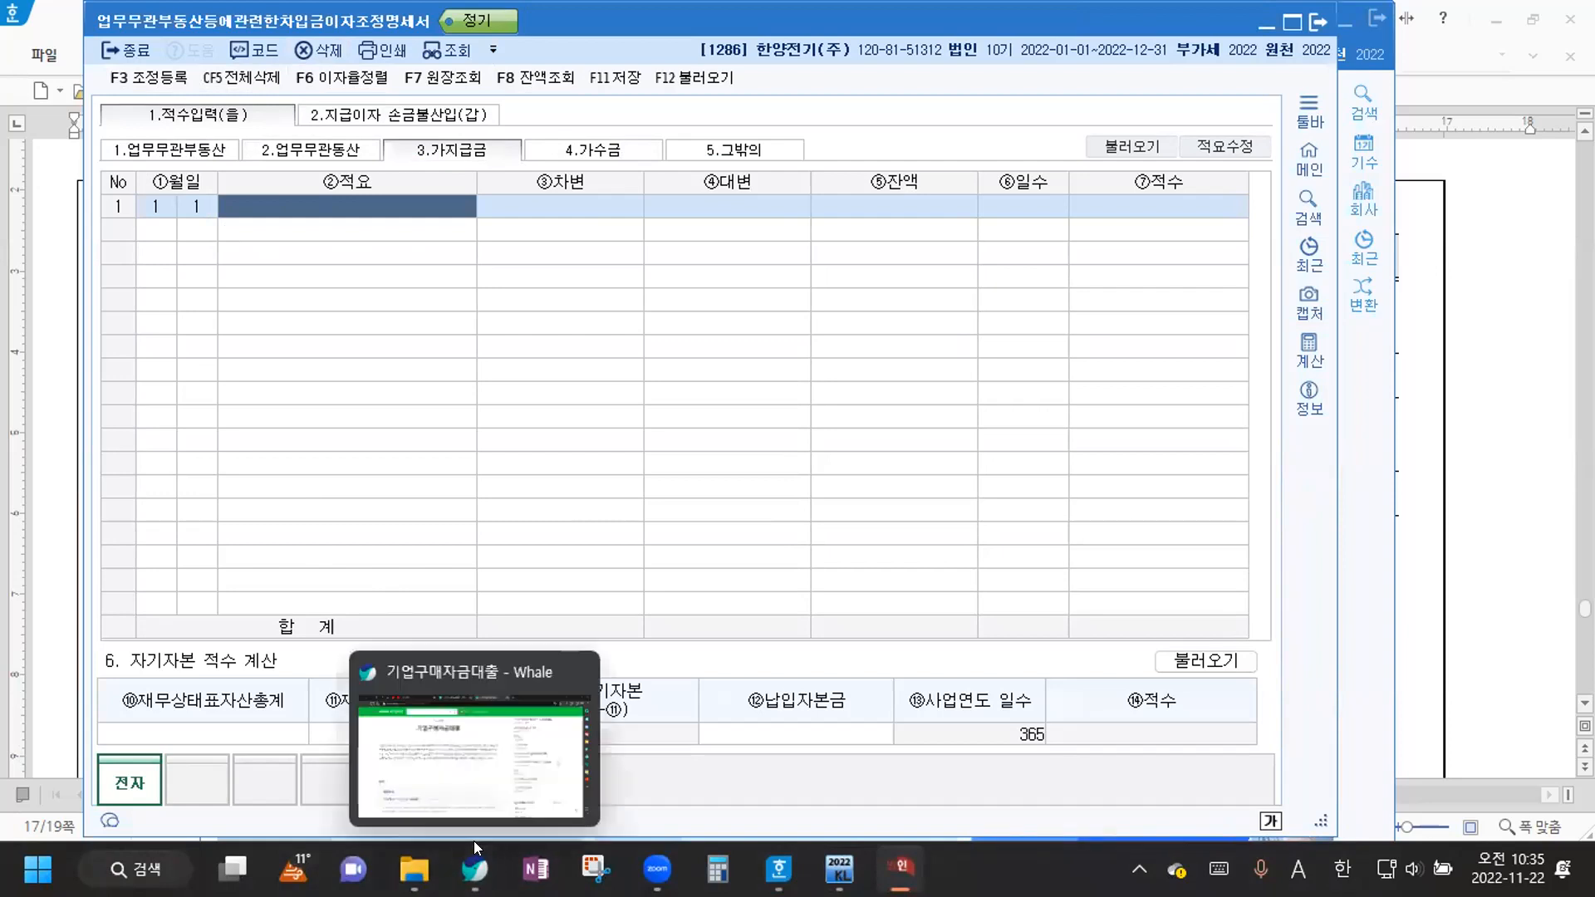
pyautogui.click(474, 841)
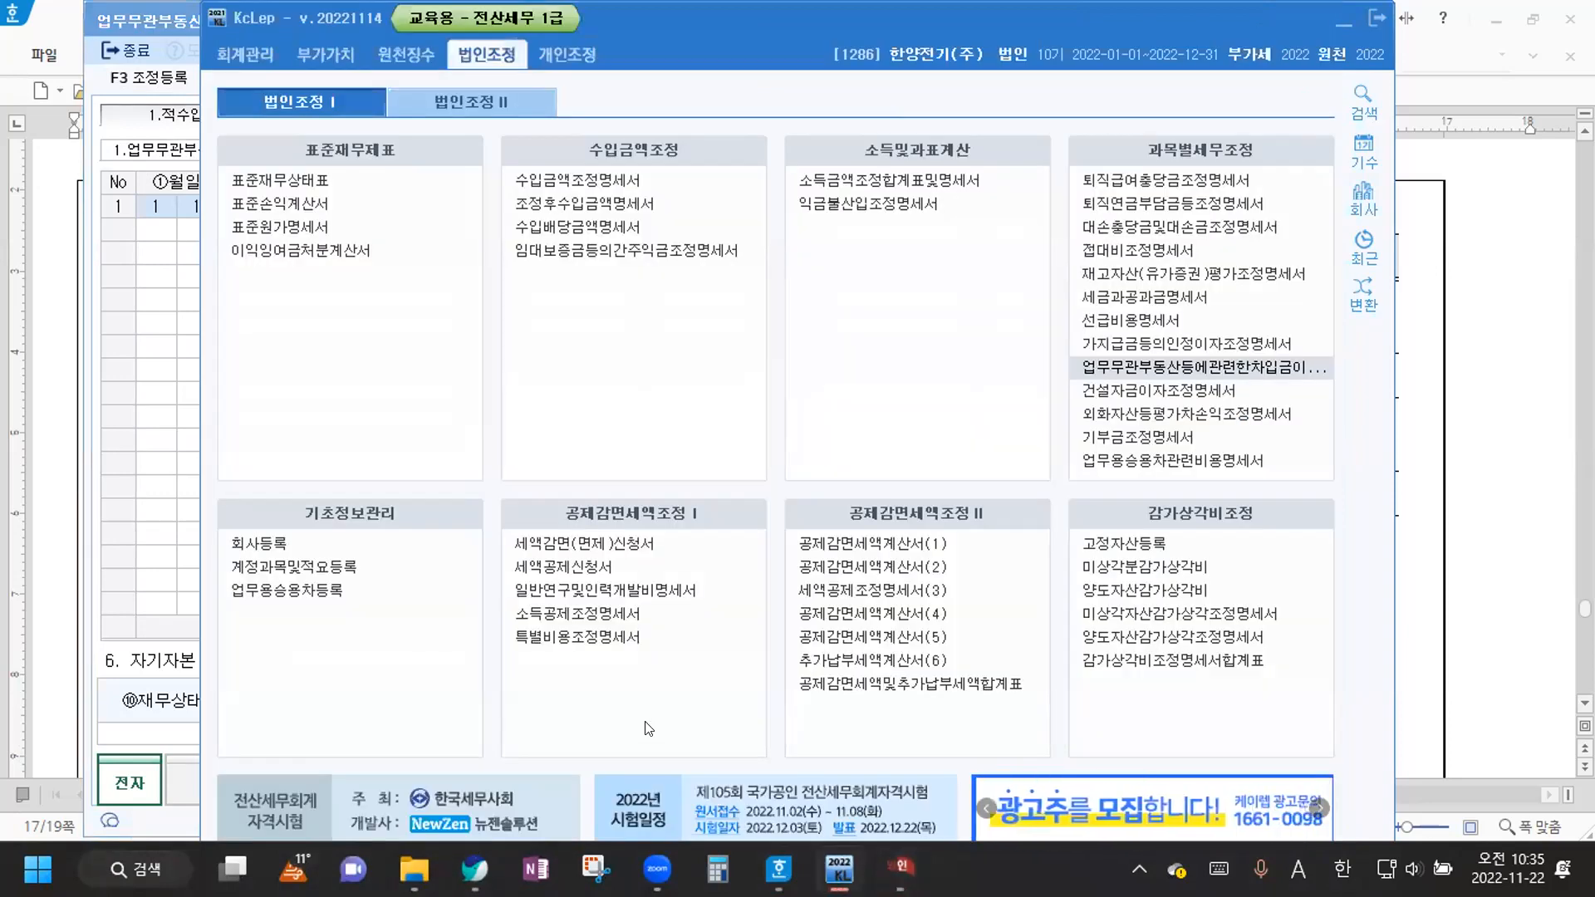
pyautogui.click(159, 702)
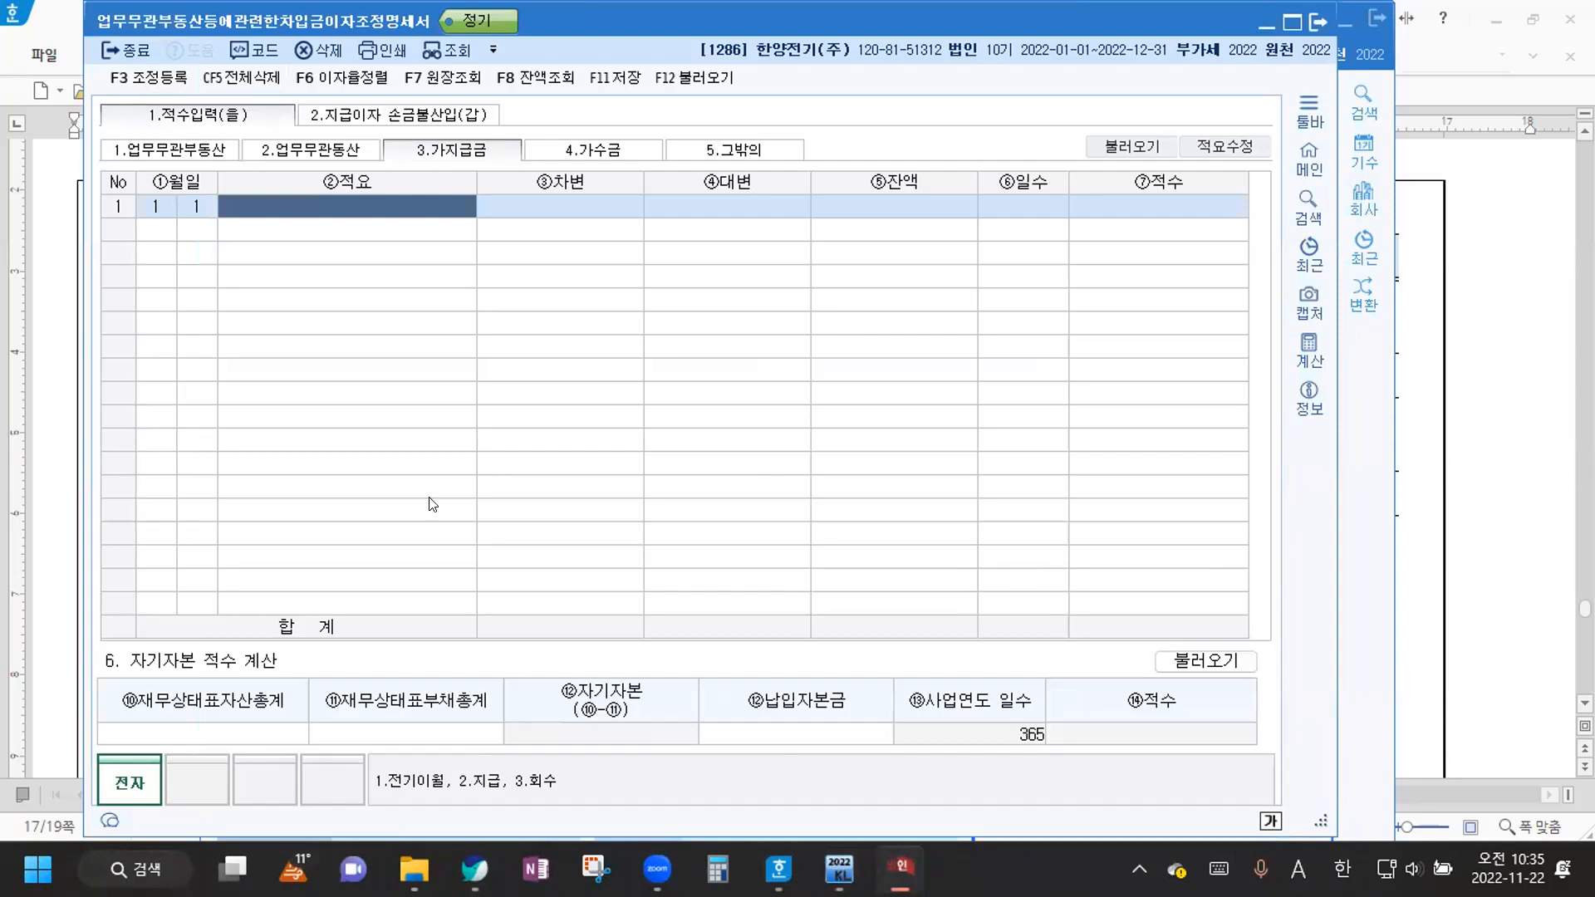
pyautogui.moveTo(401, 823); pyautogui.dragTo(400, 699)
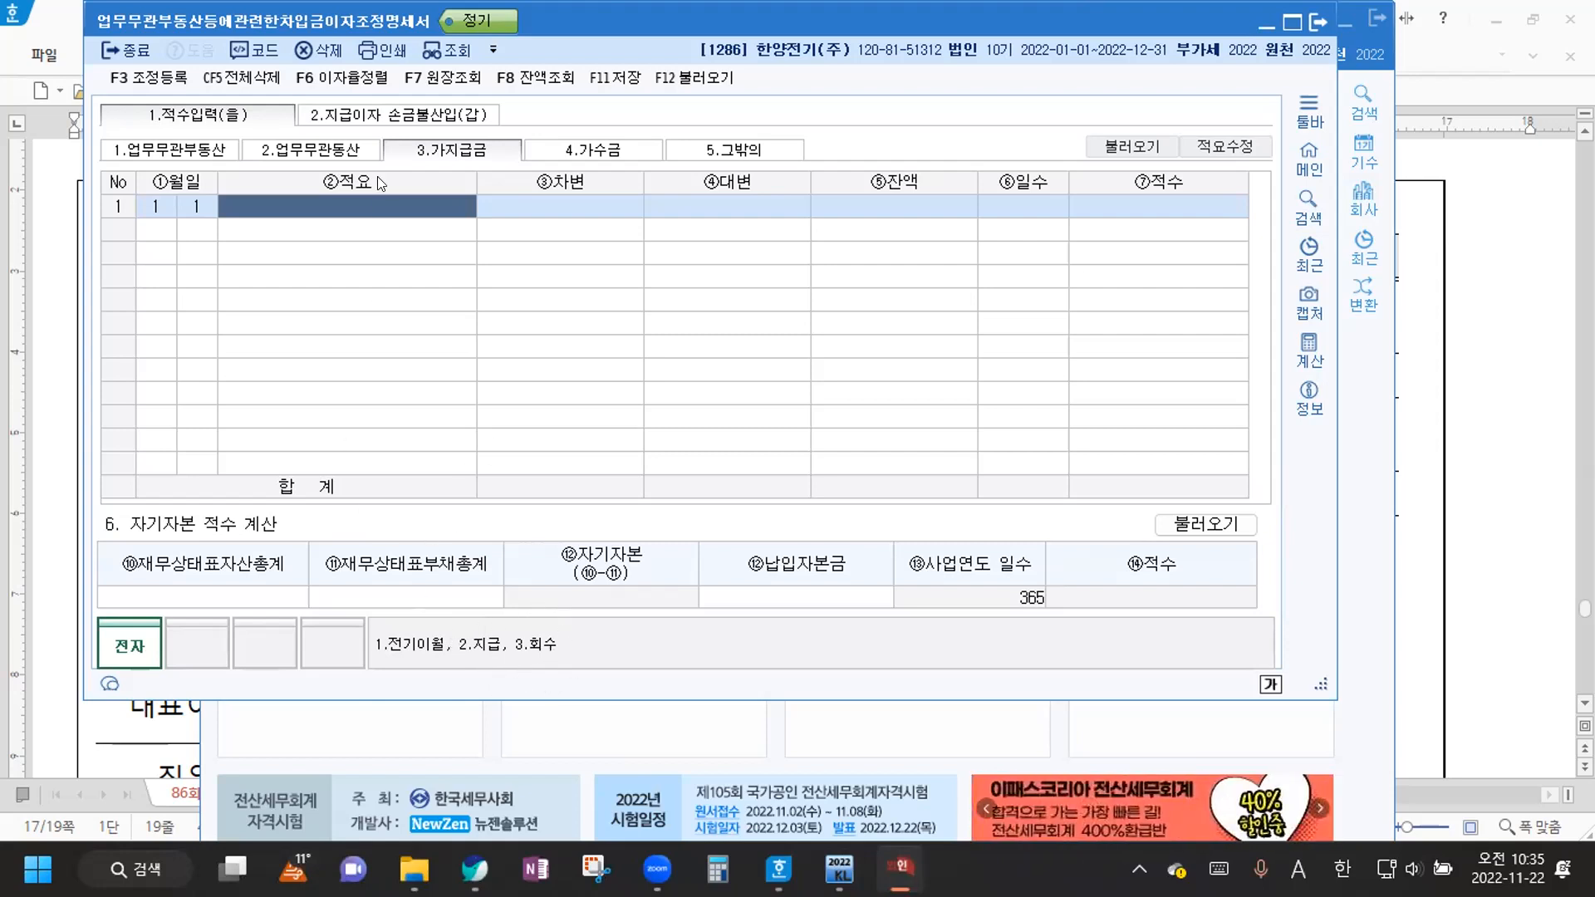
pyautogui.write('2')
pyautogui.press('Return')
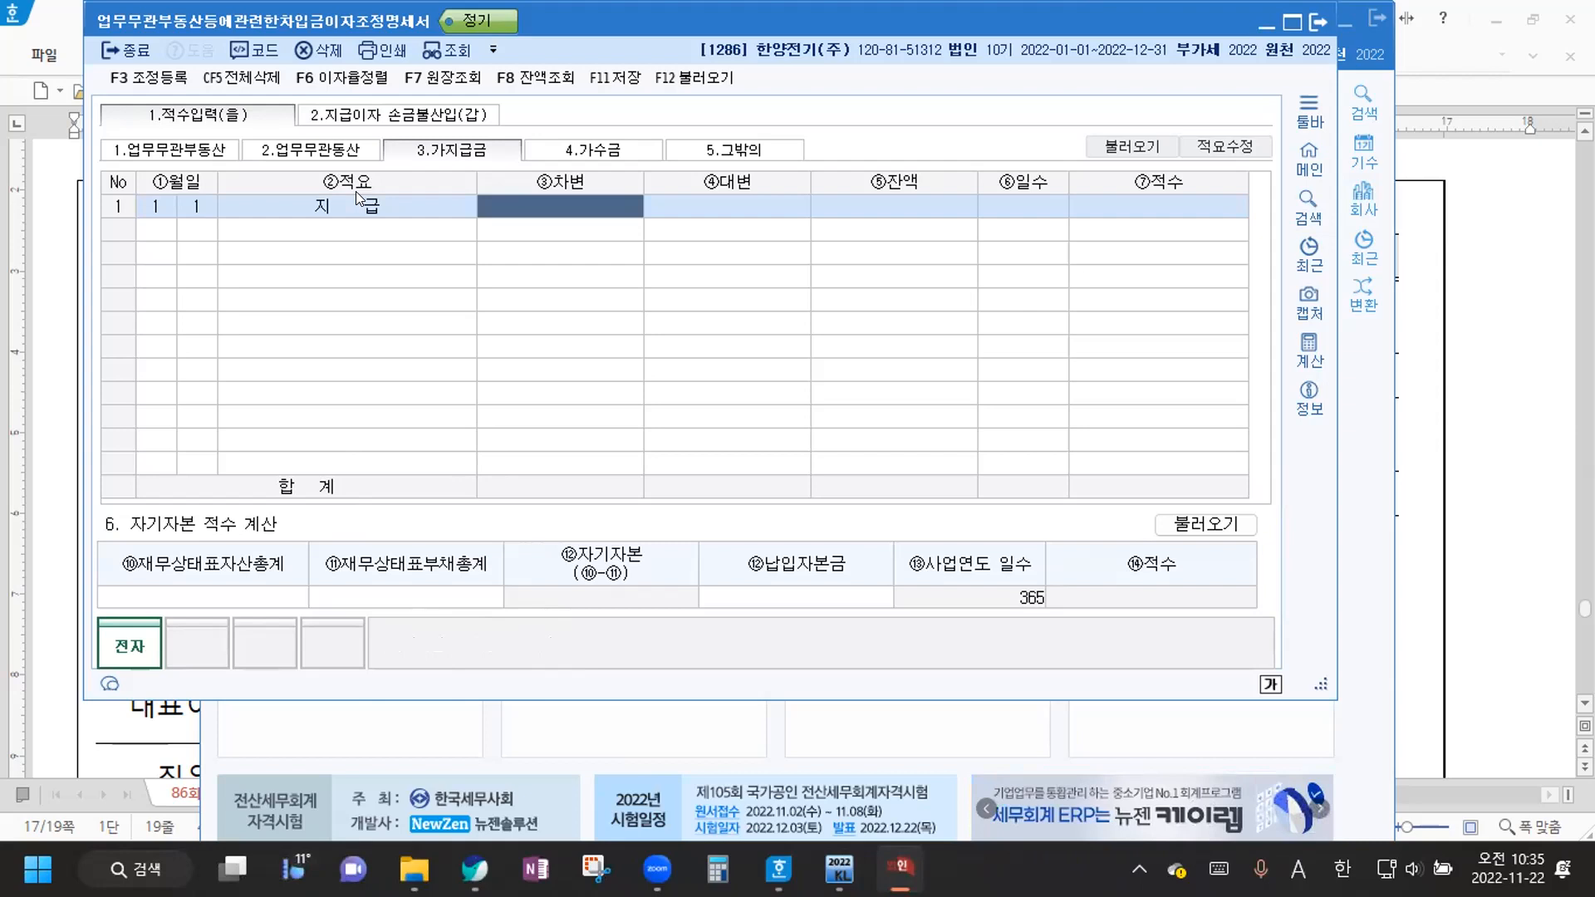
pyautogui.write('42000000')
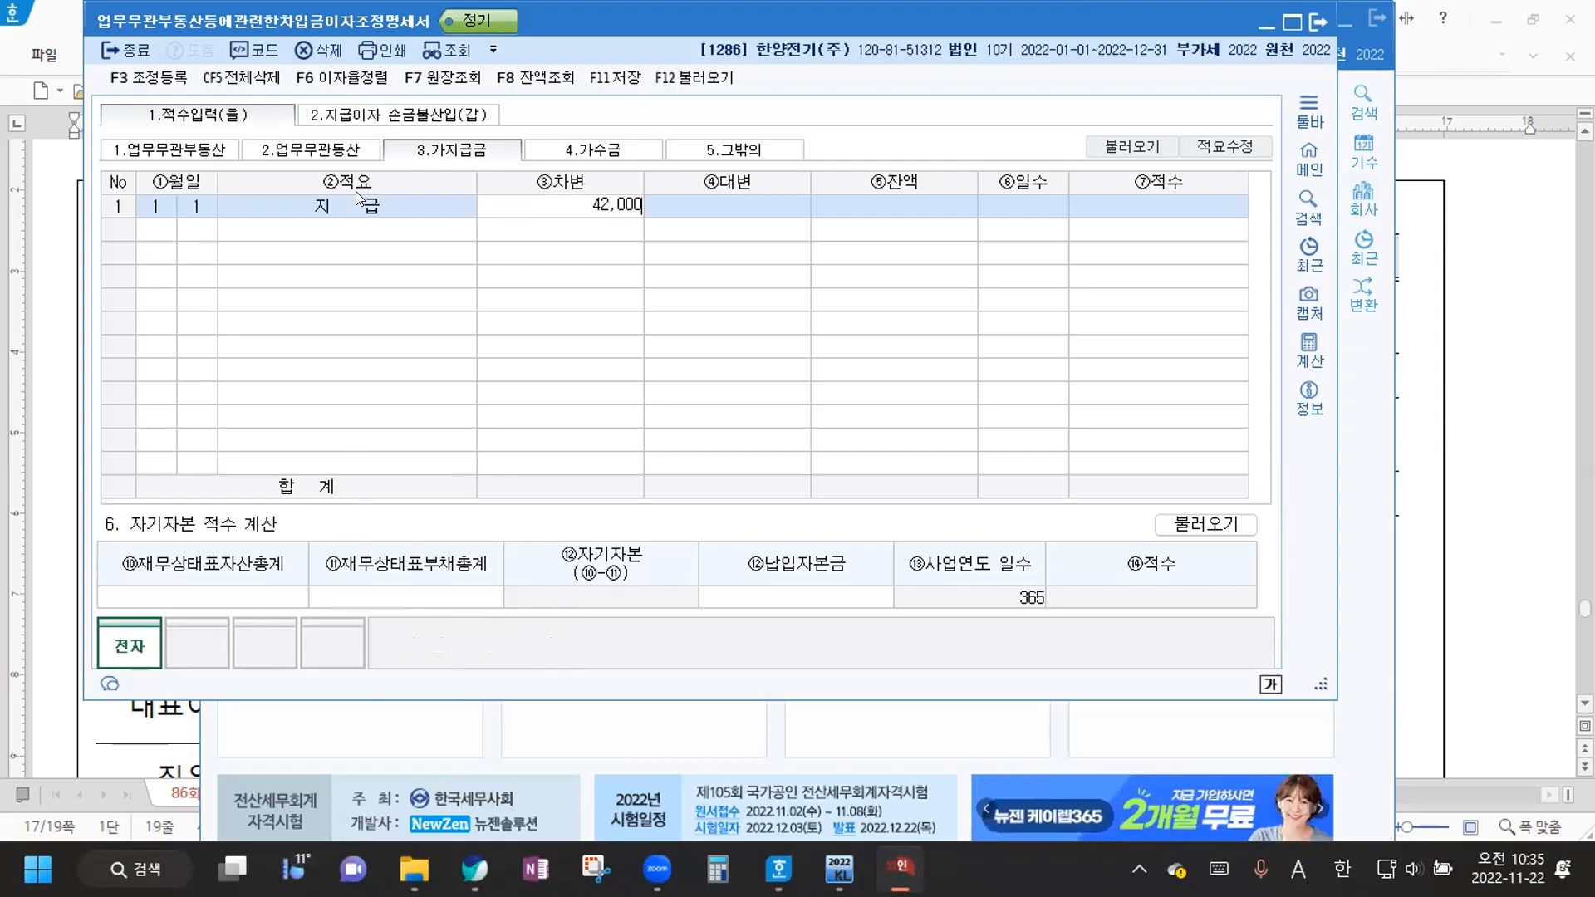
pyautogui.press('Return')
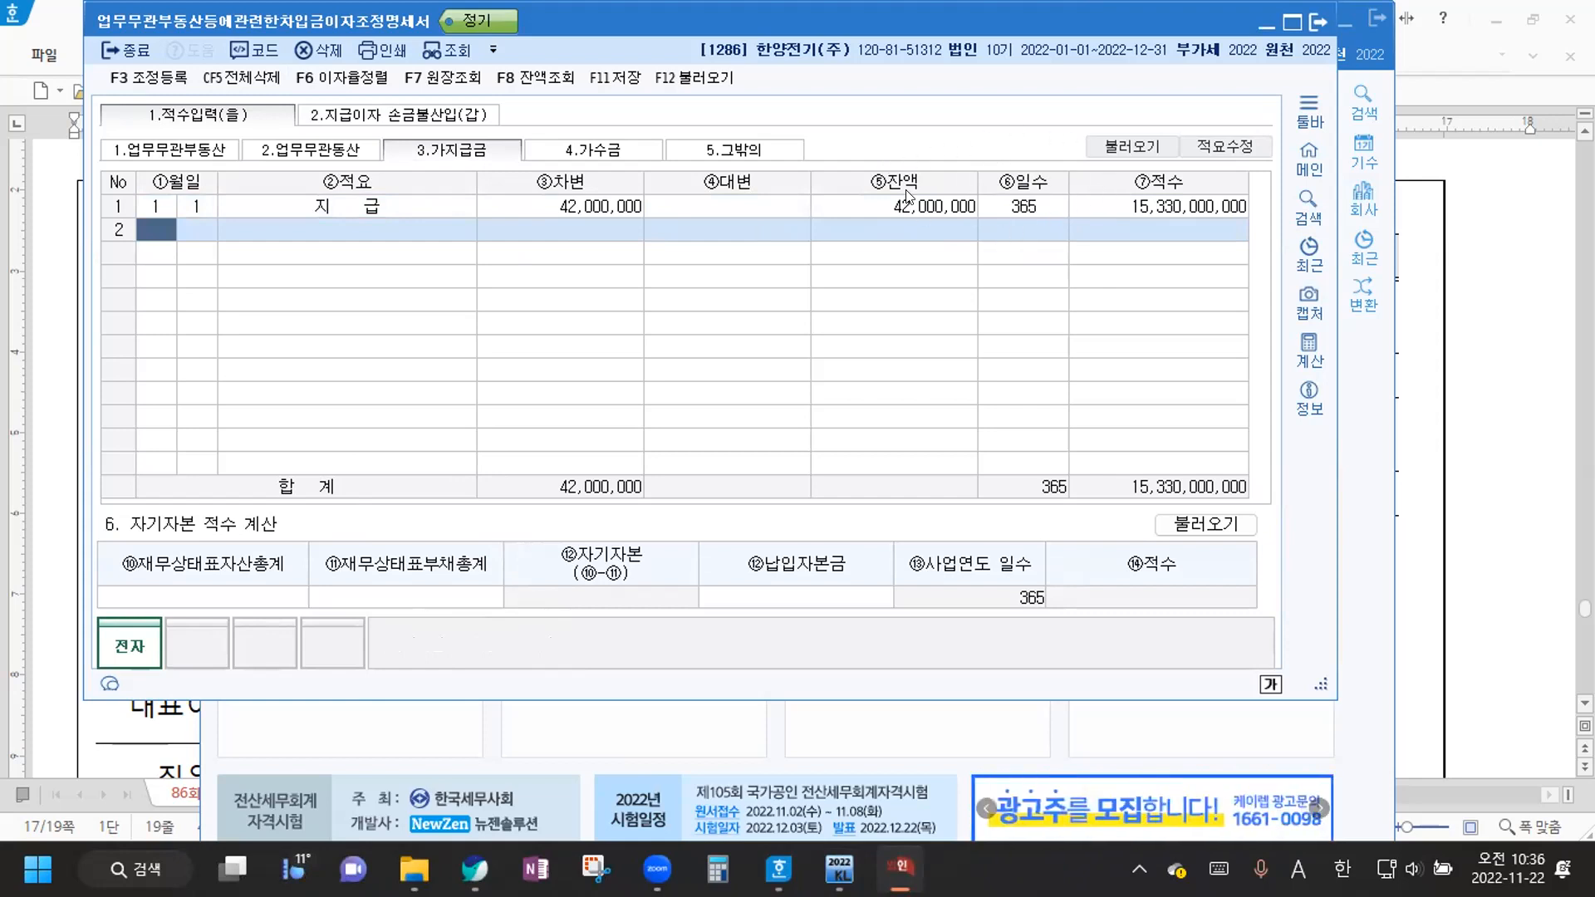
# In 지급이자 손금불산입(갑), enter the first borrowing with 이자율 12% and 지급이자 2,400,000
pyautogui.click(416, 116)
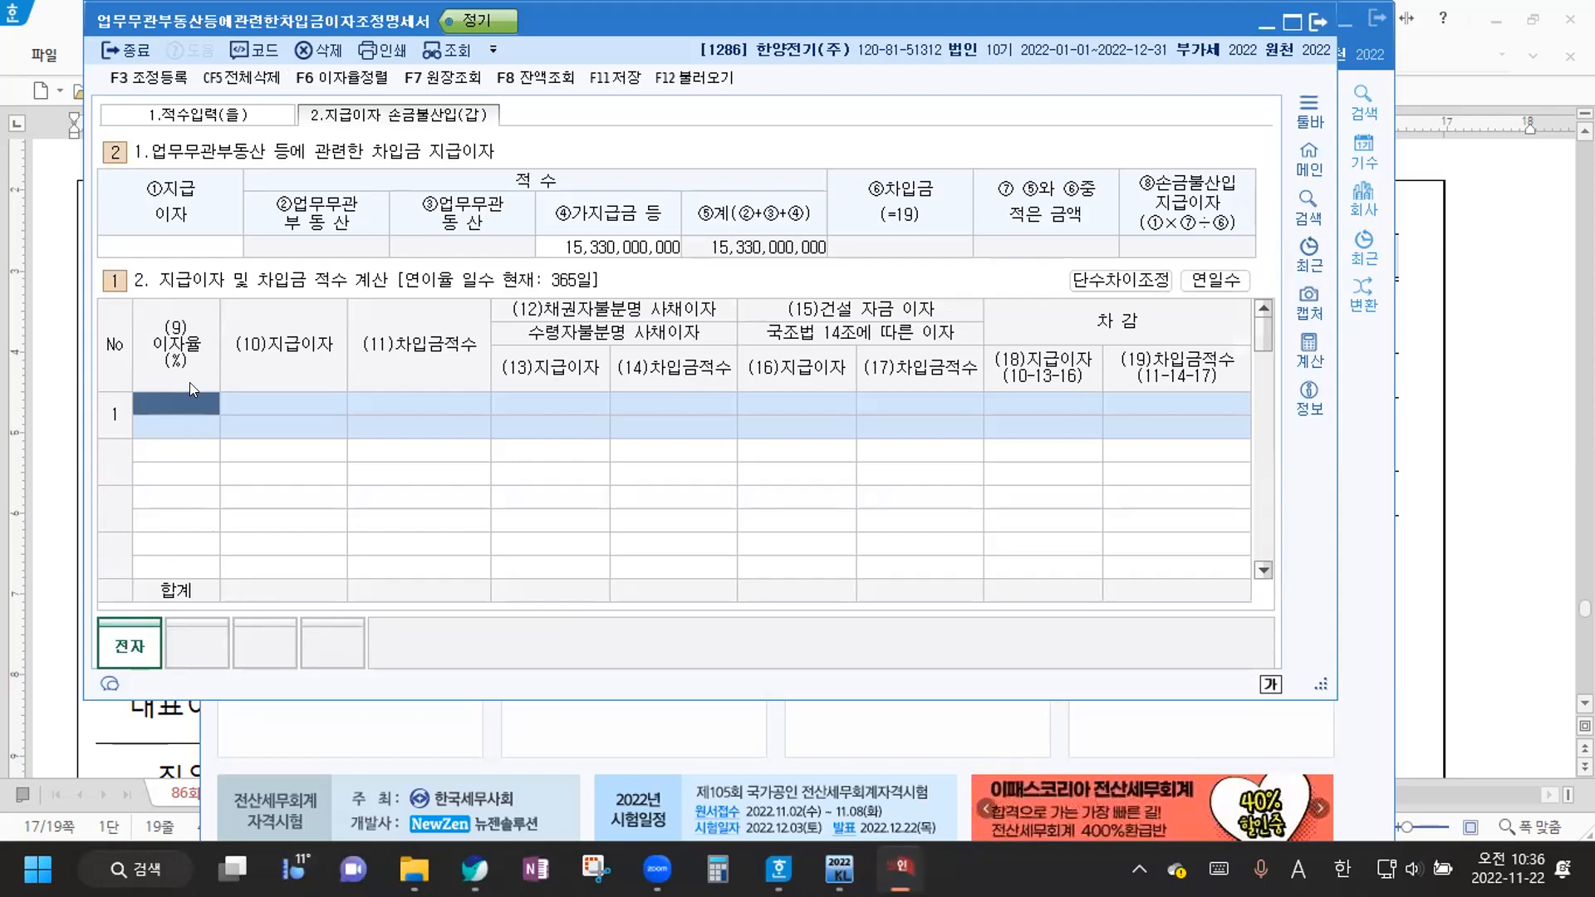
pyautogui.write('12')
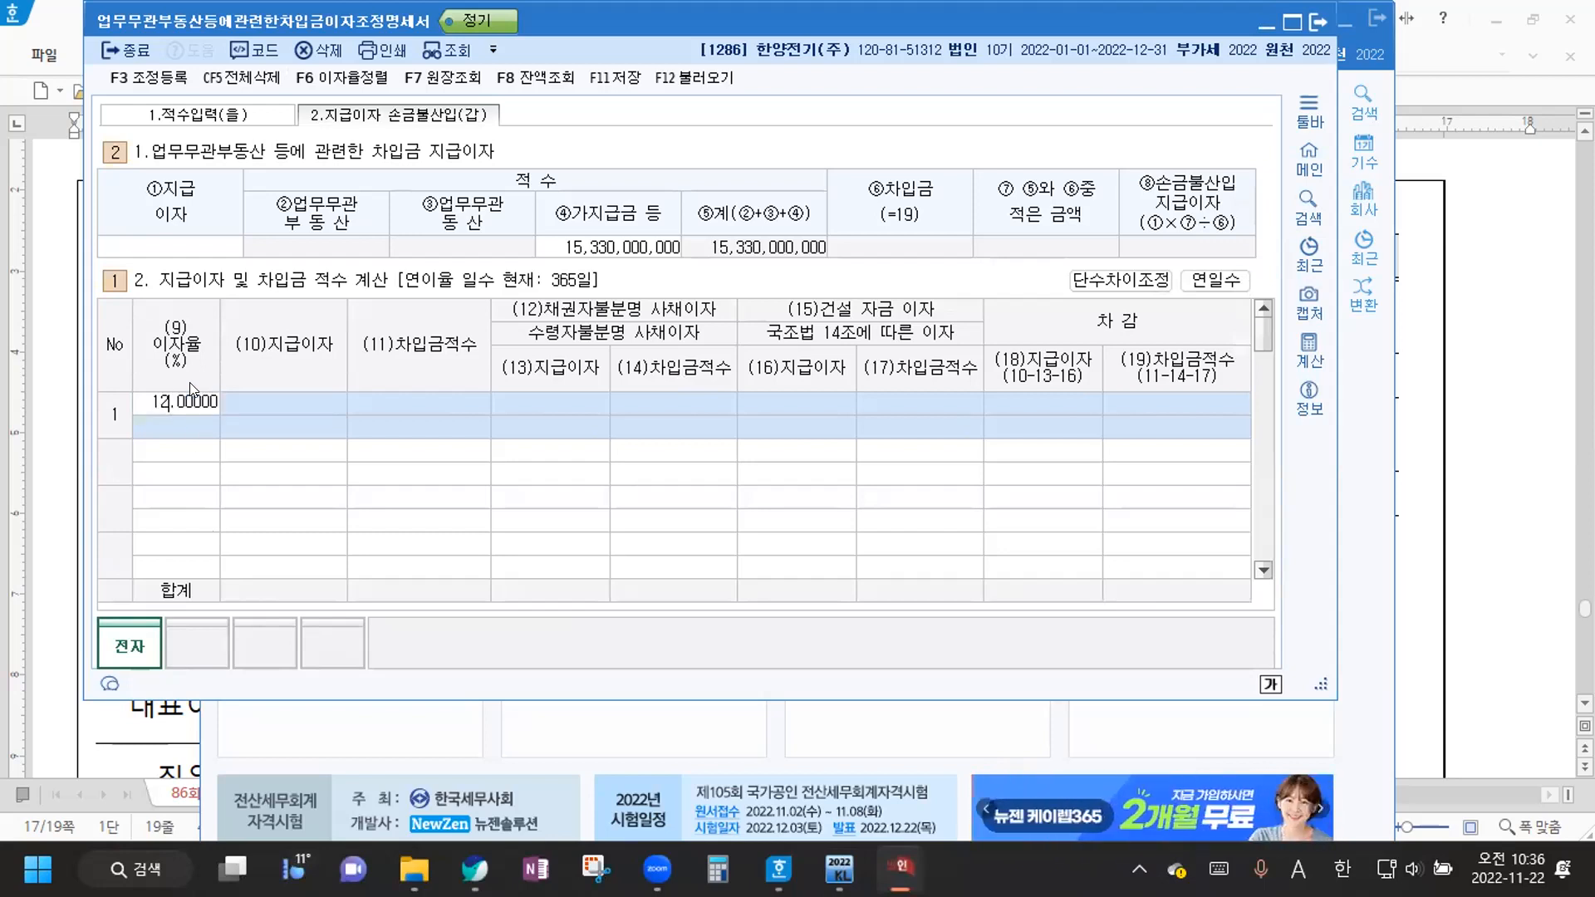
pyautogui.press('Return')
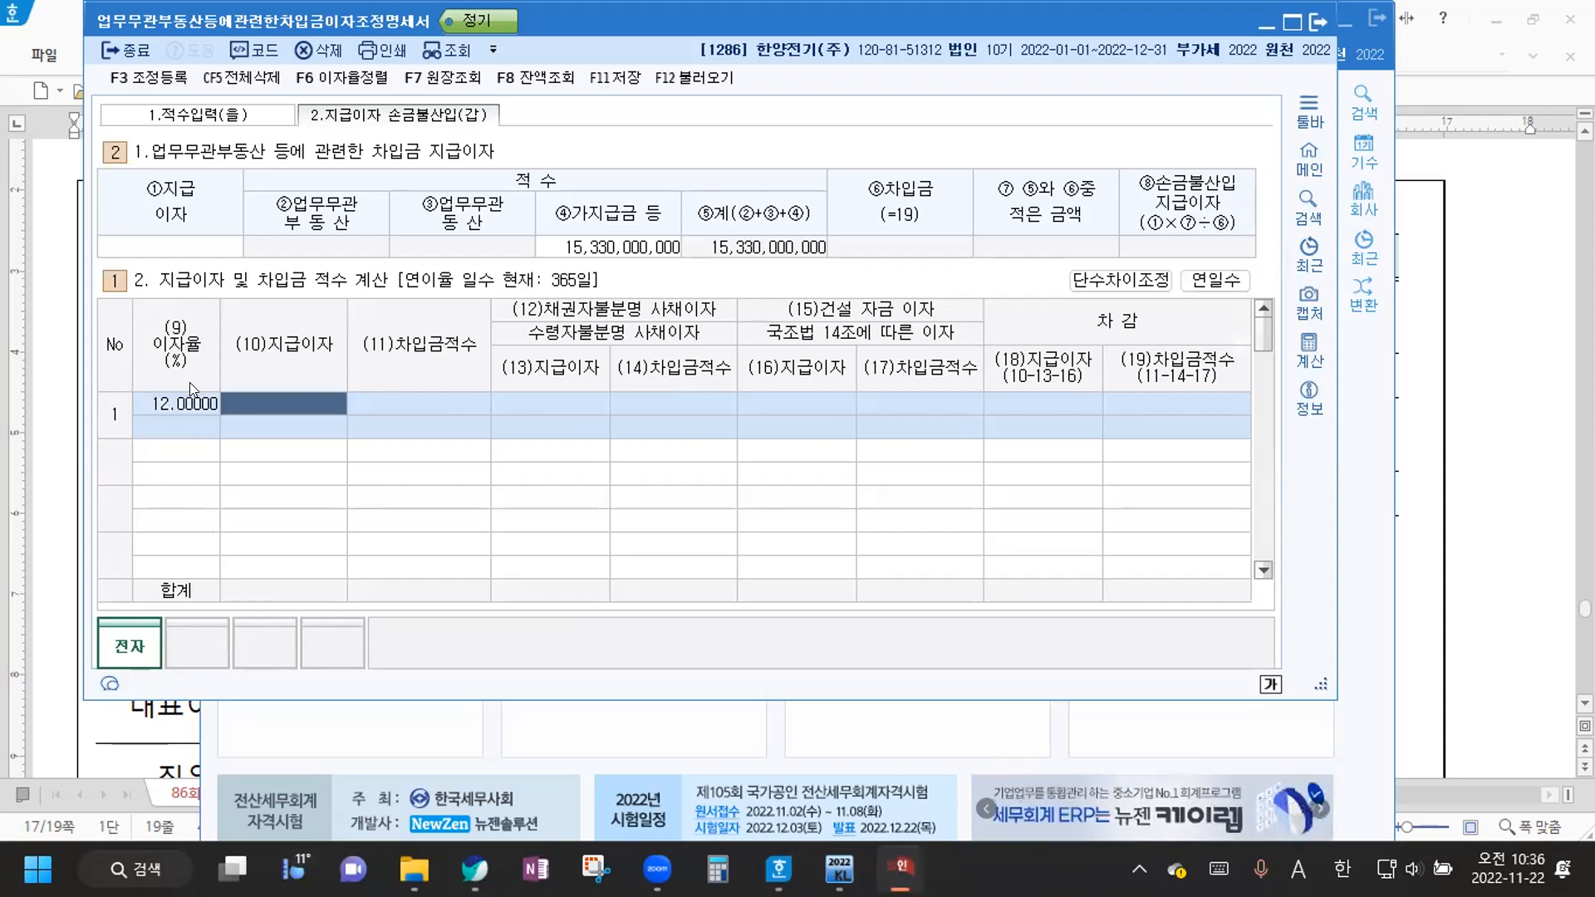
pyautogui.write('2400000')
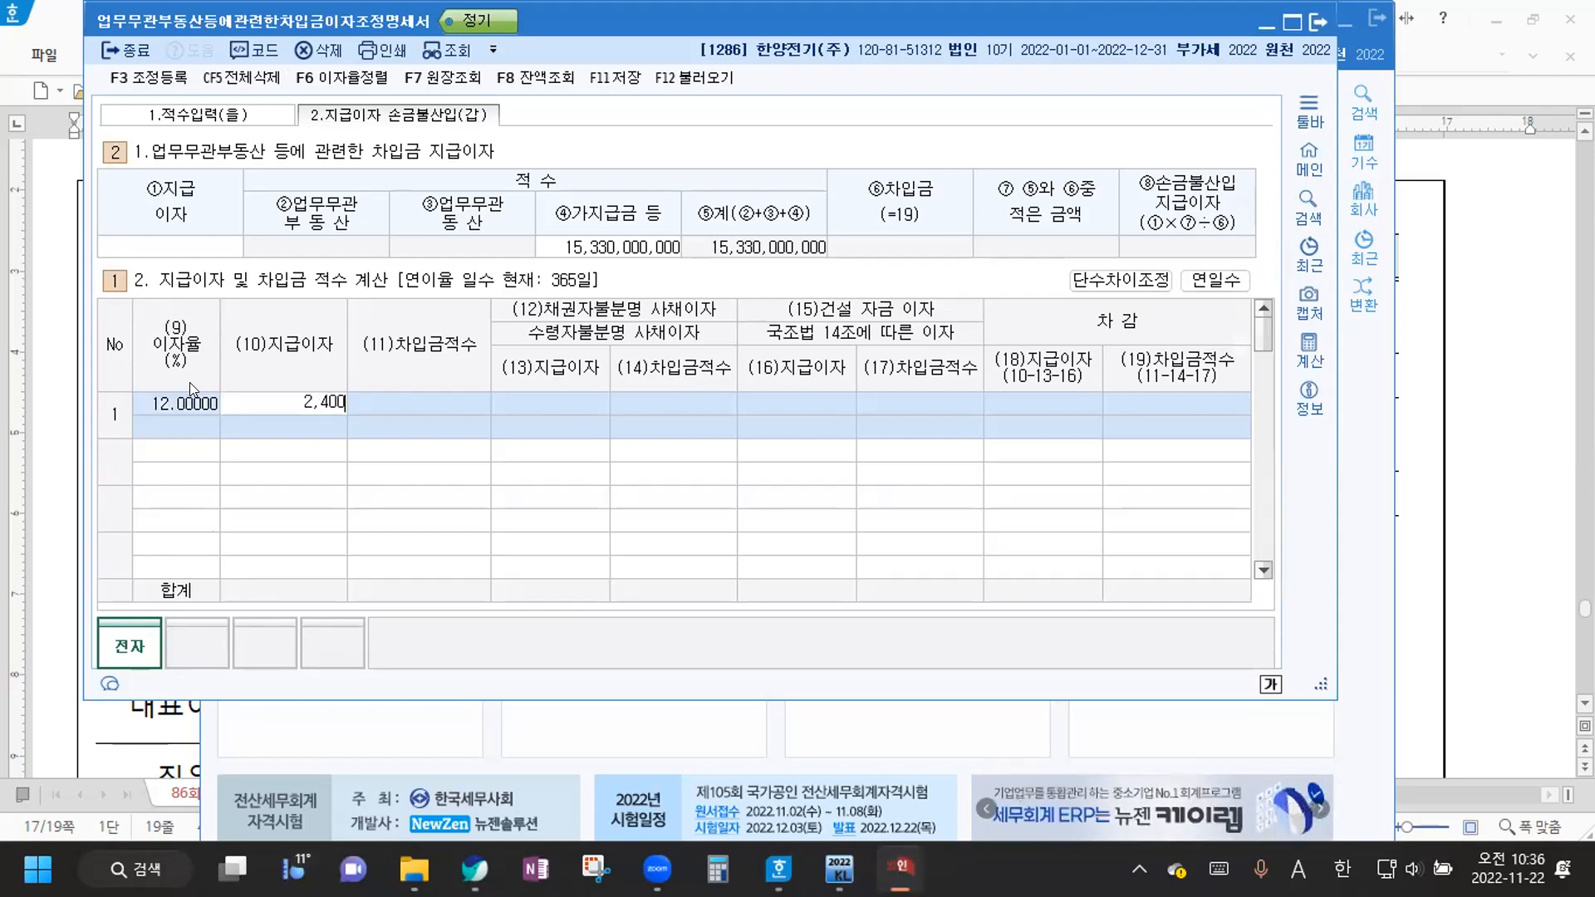
pyautogui.press('Return')
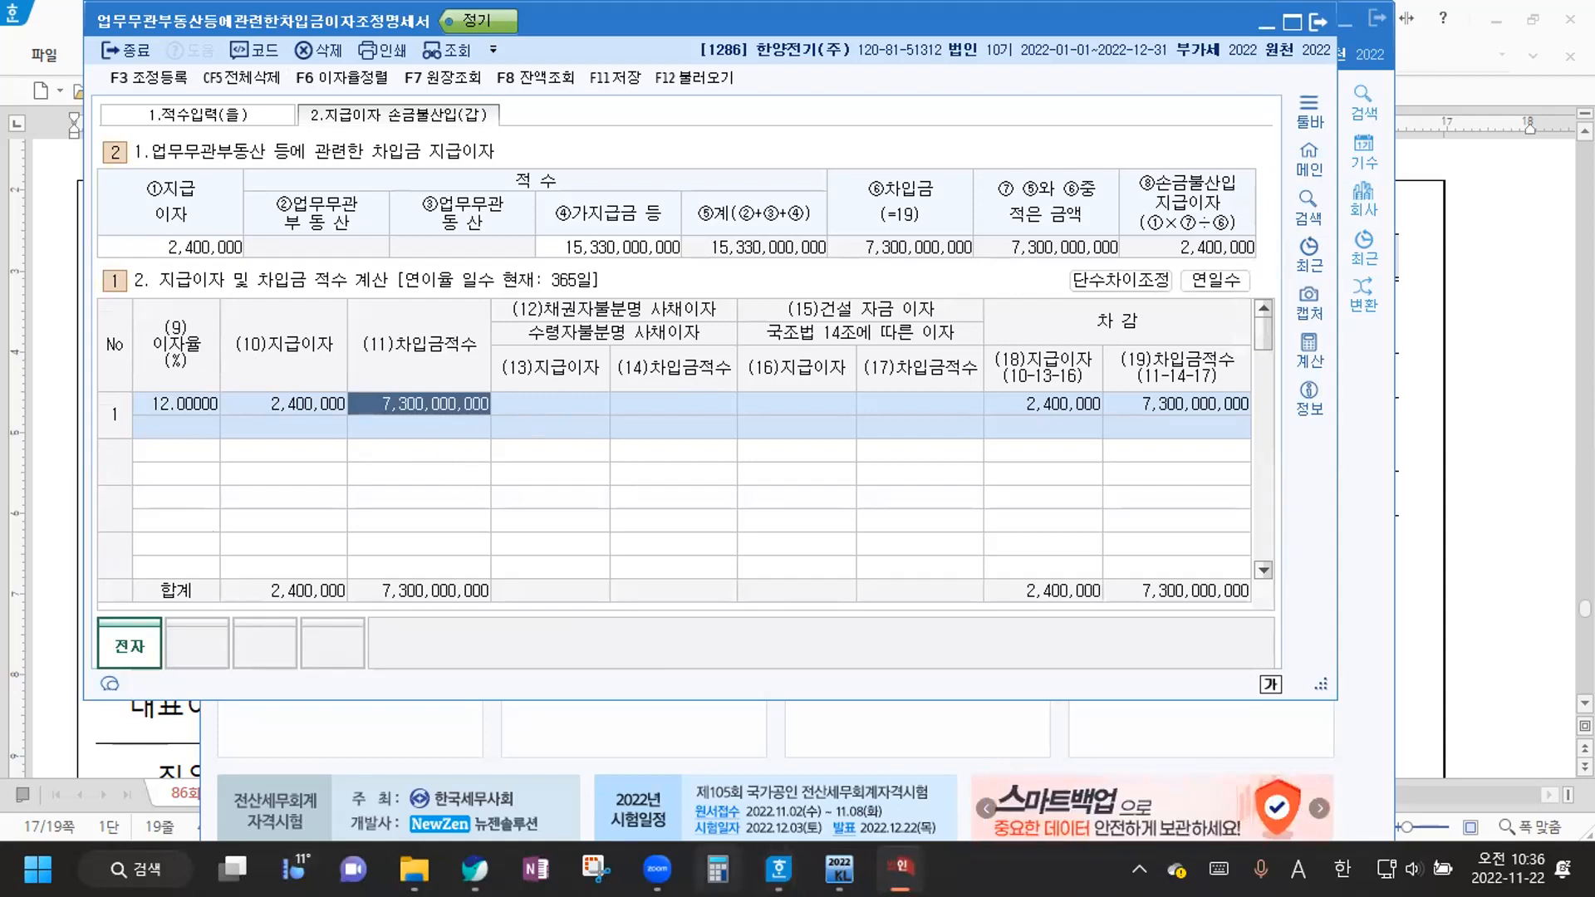
# Check the first borrowing's 차입금적수 in the calculator by dividing 2,400,000 by 0.12 and multiplying by 365
pyautogui.click(717, 869)
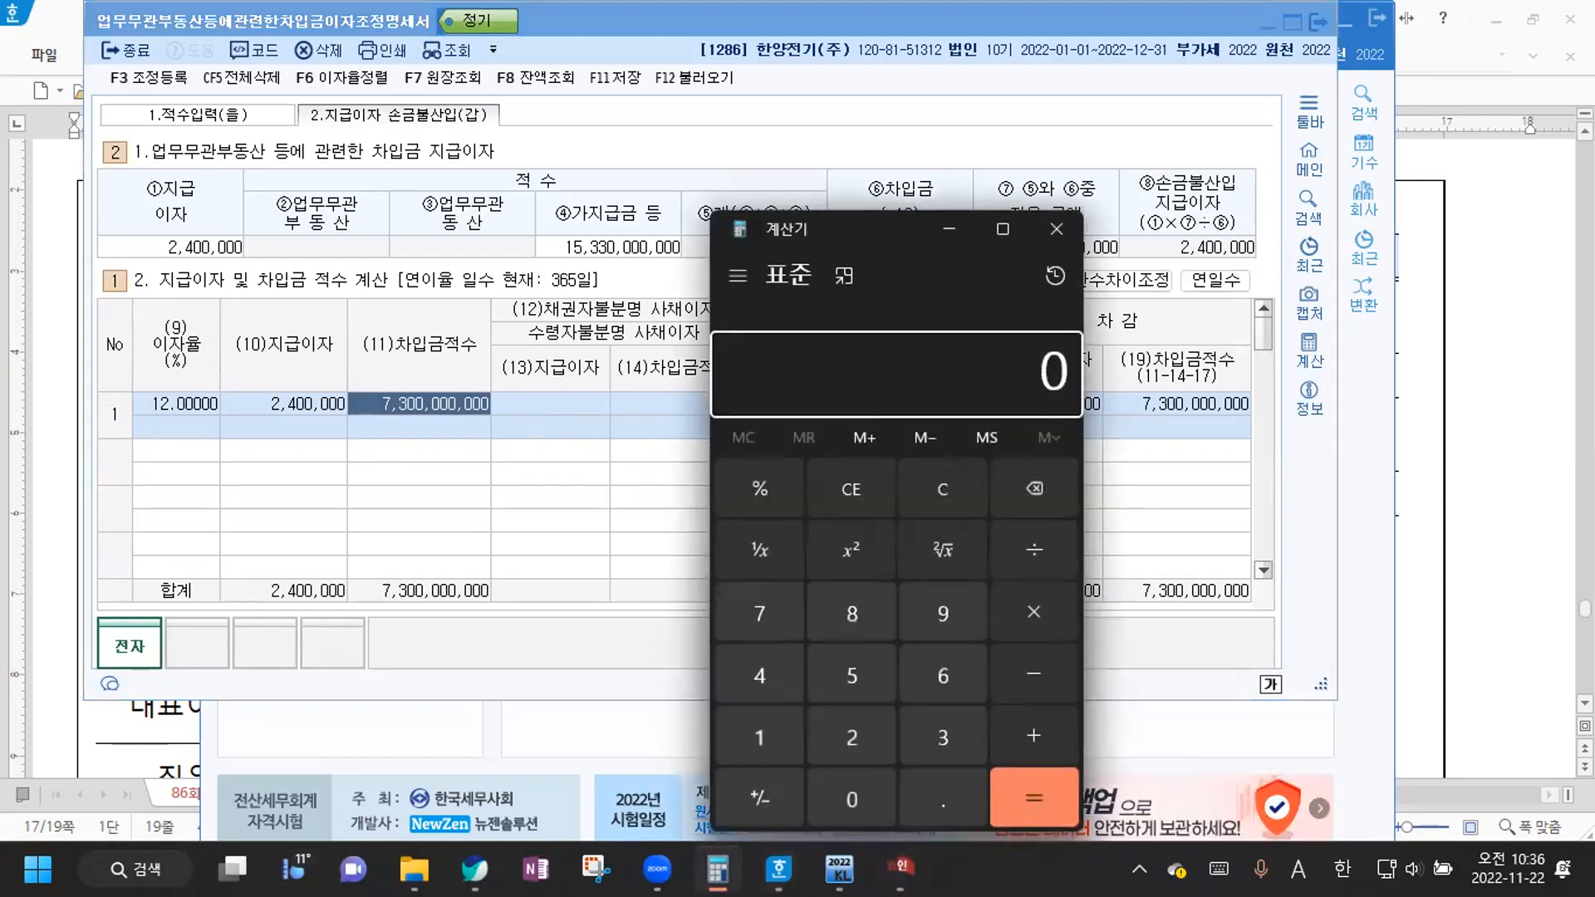
pyautogui.write('240000')
pyautogui.write('0')
pyautogui.write('/0.12')
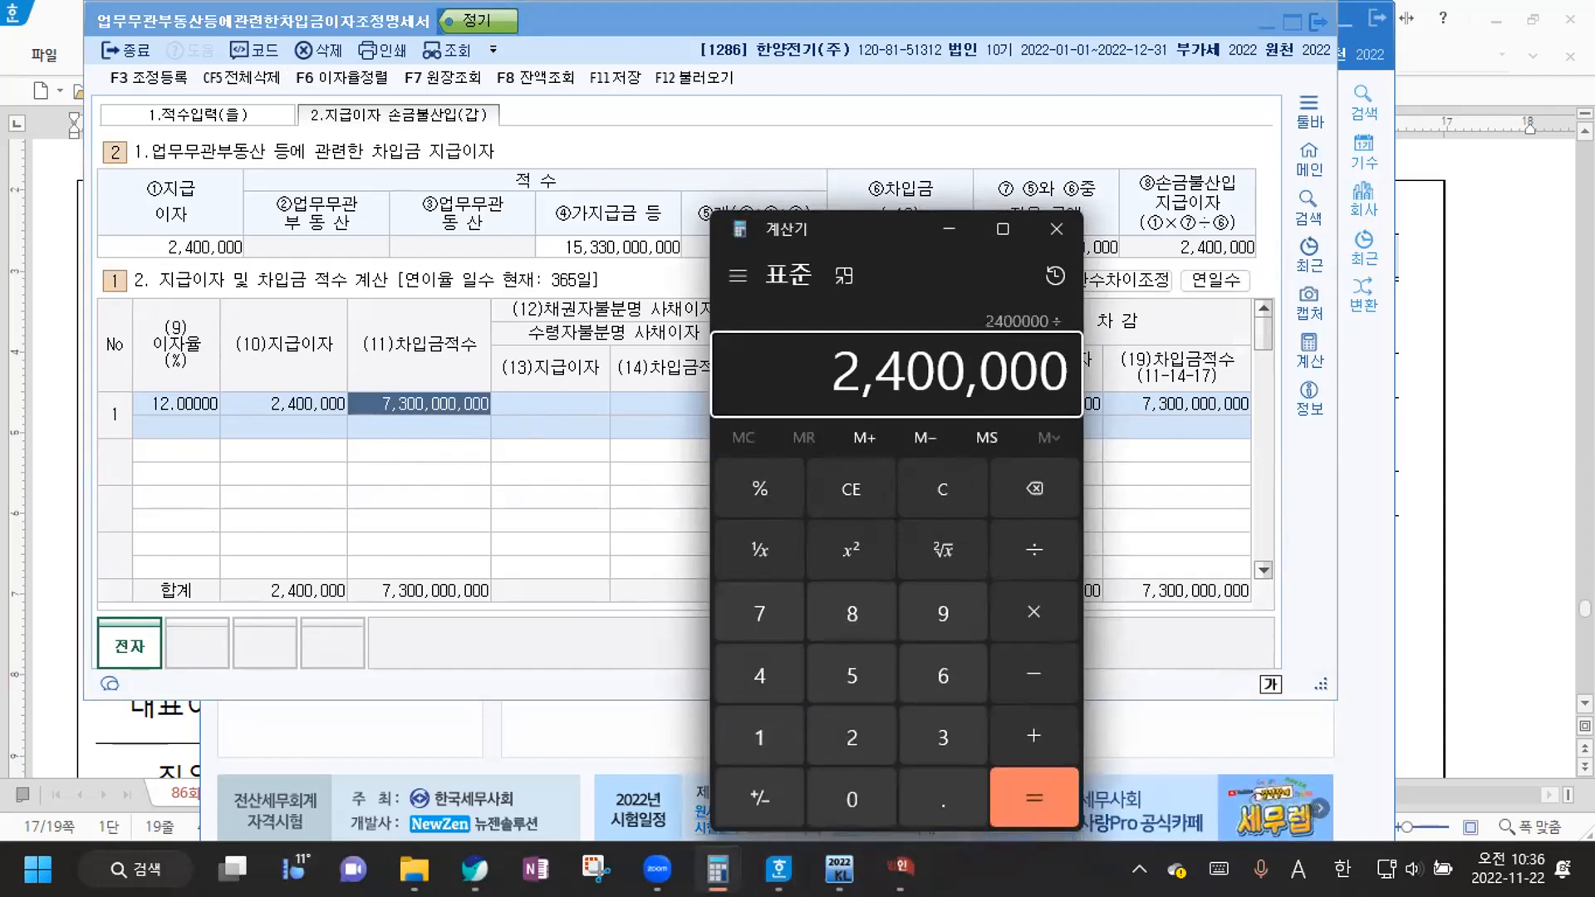
pyautogui.press('Return')
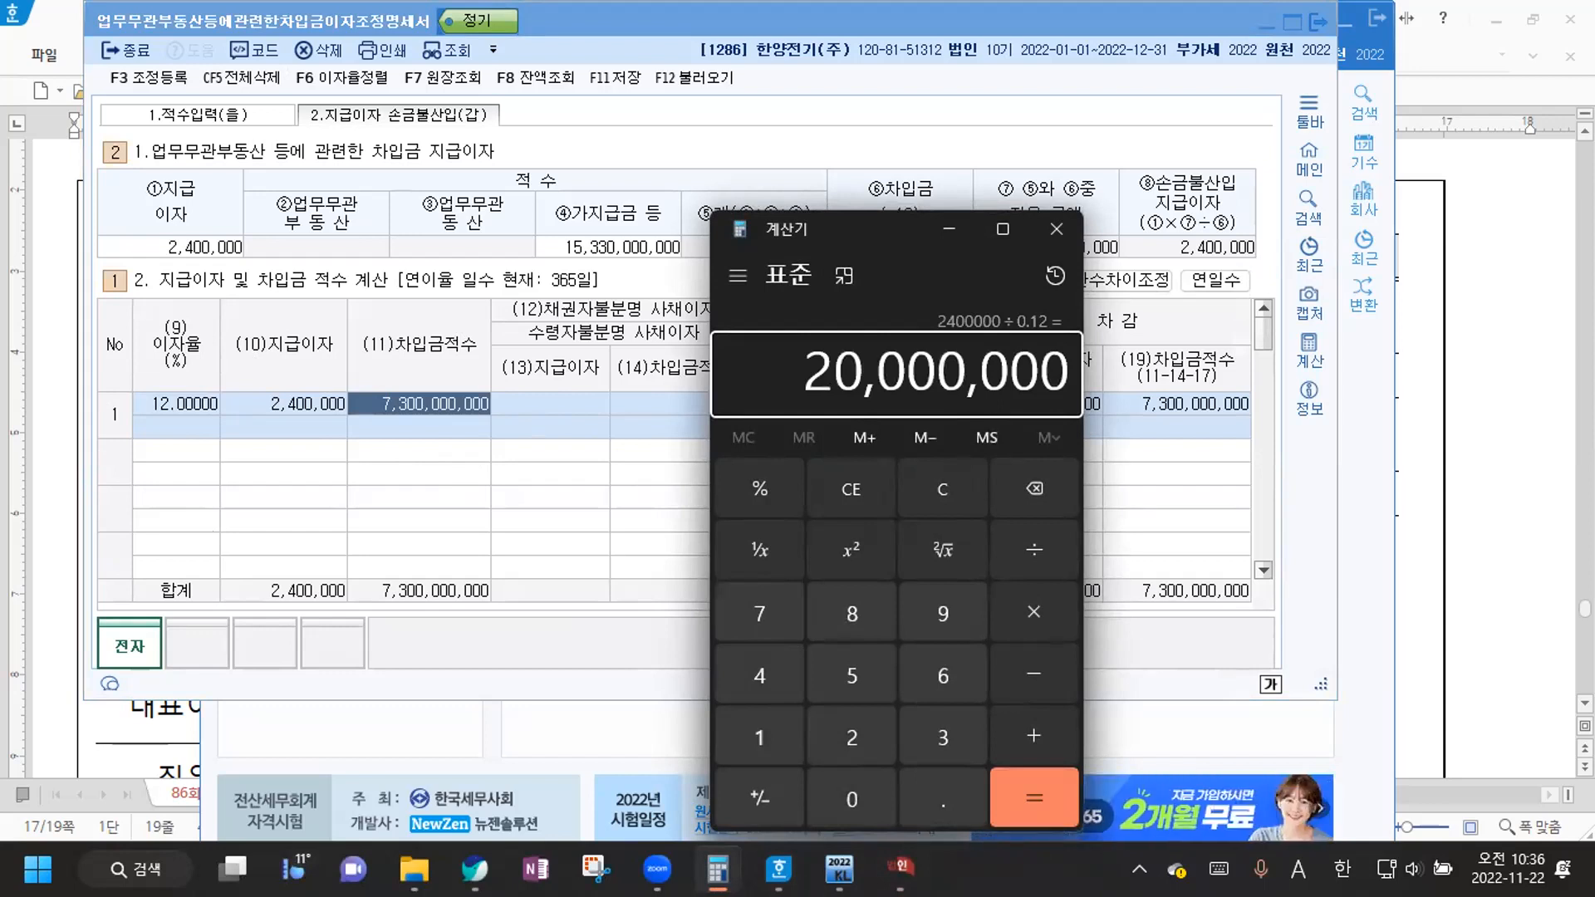
pyautogui.write('*3')
pyautogui.write('65')
pyautogui.press('Return')
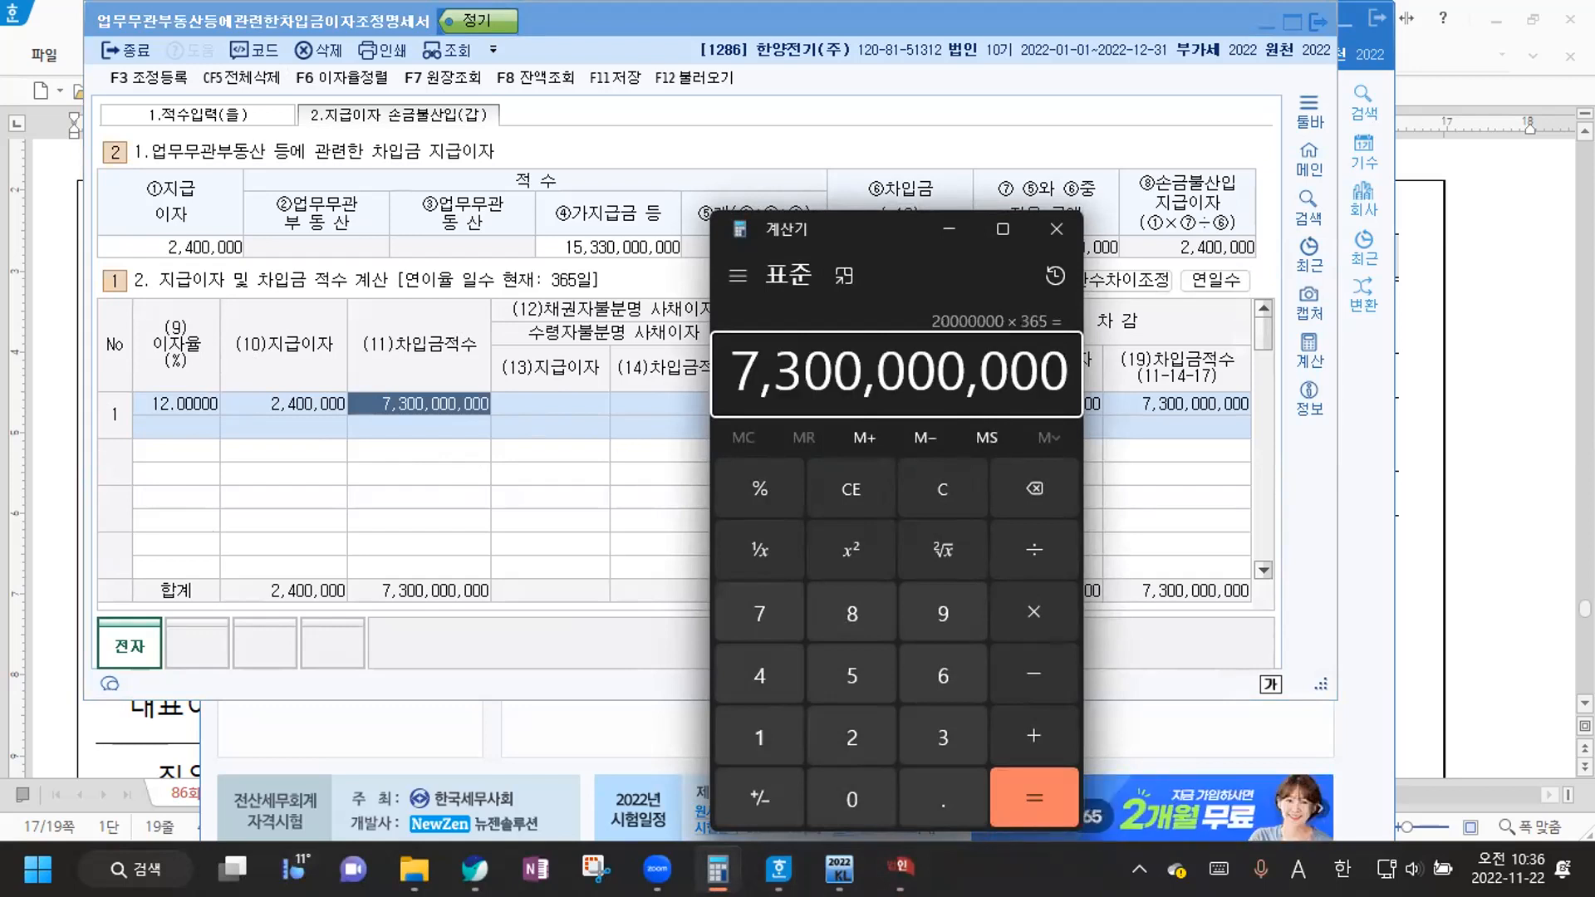
pyautogui.click(955, 224)
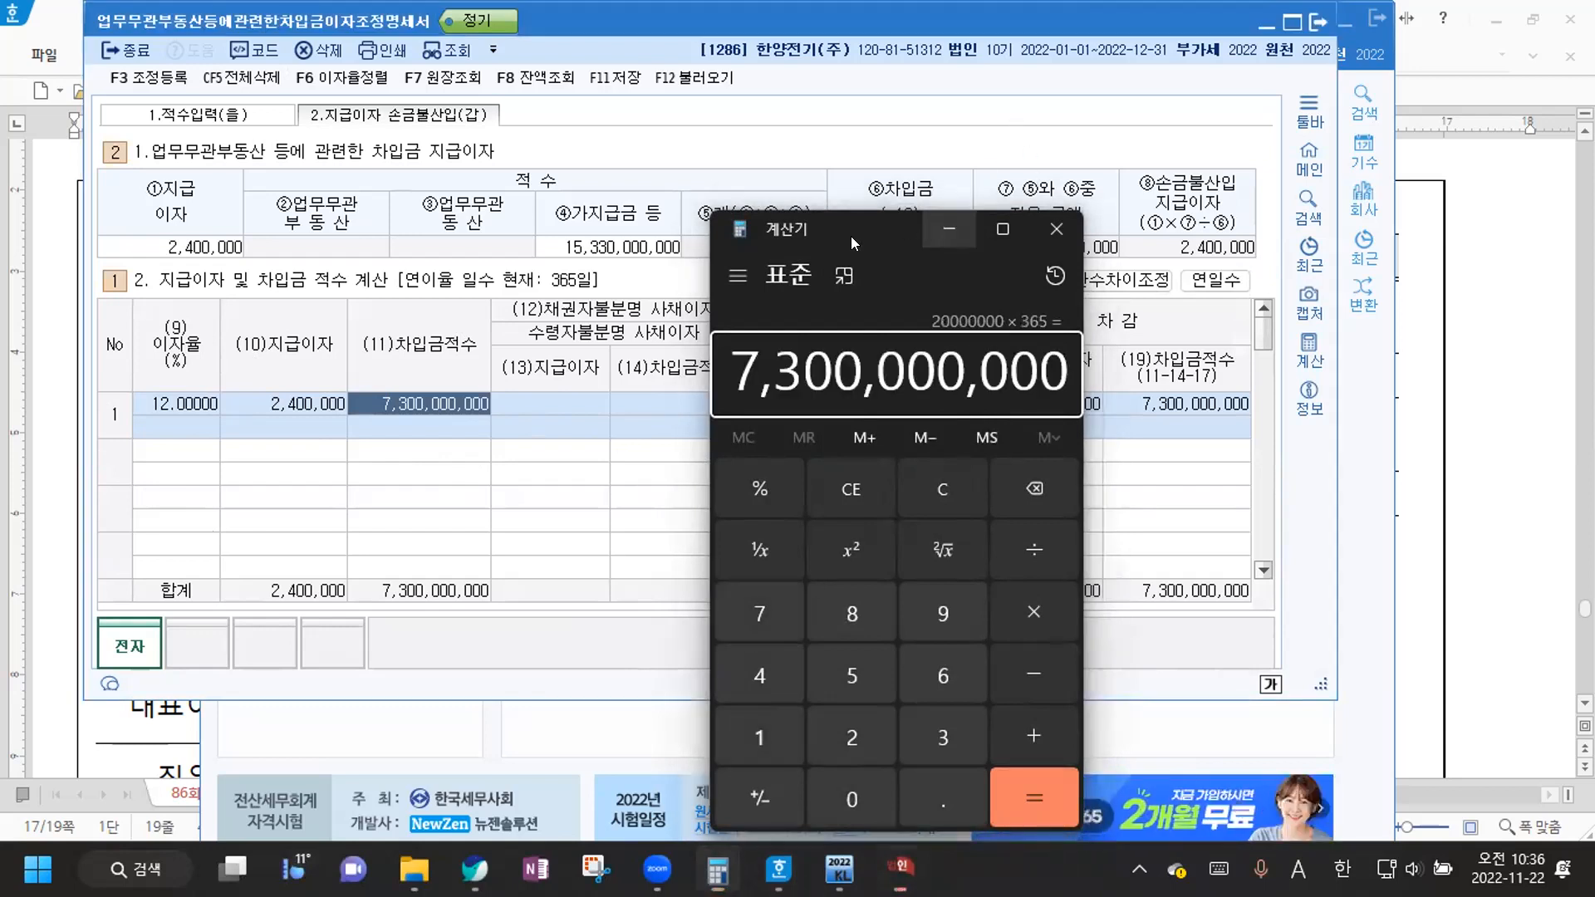
# Enter 2,400,000 as the first borrowing's (13)지급이자 under 채권자불분명 사채이자
pyautogui.click(569, 405)
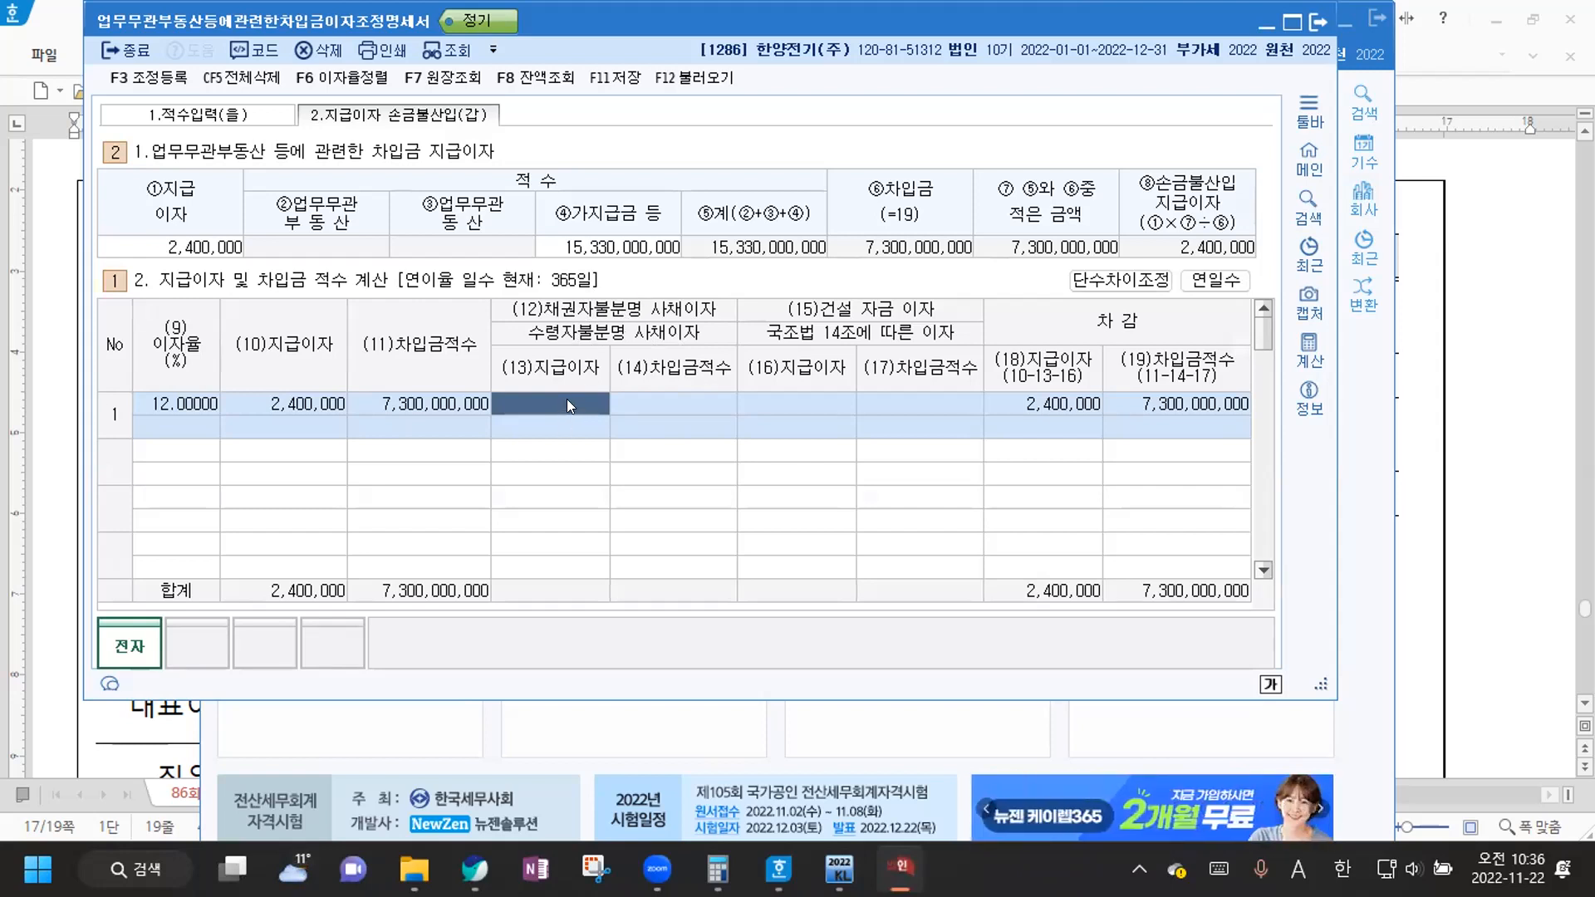
pyautogui.press('Down')
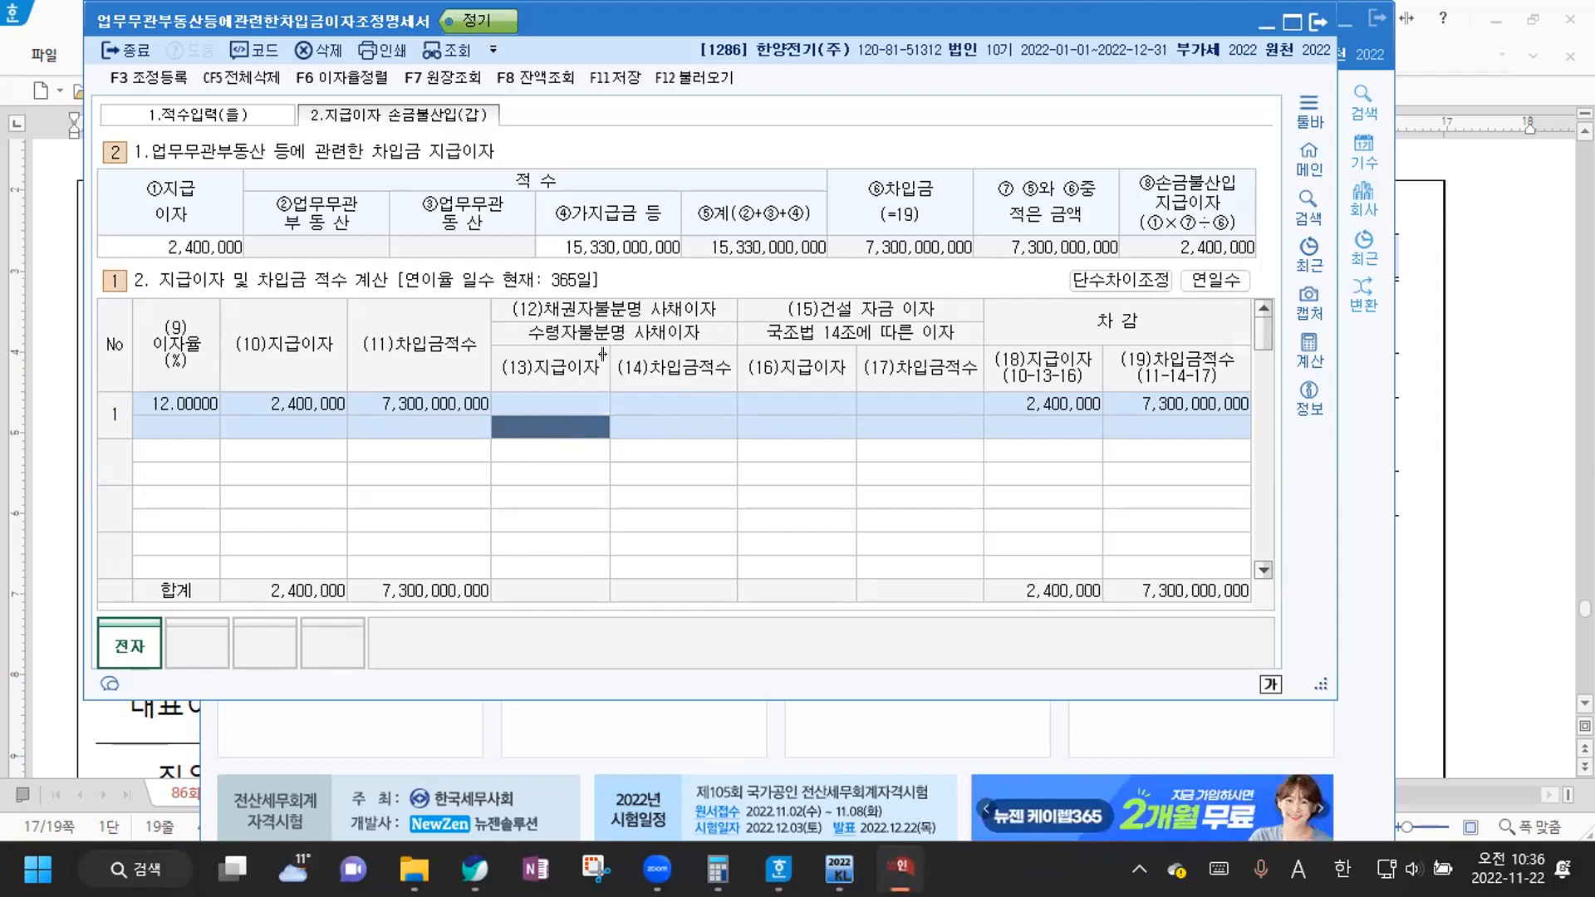
pyautogui.press('Return')
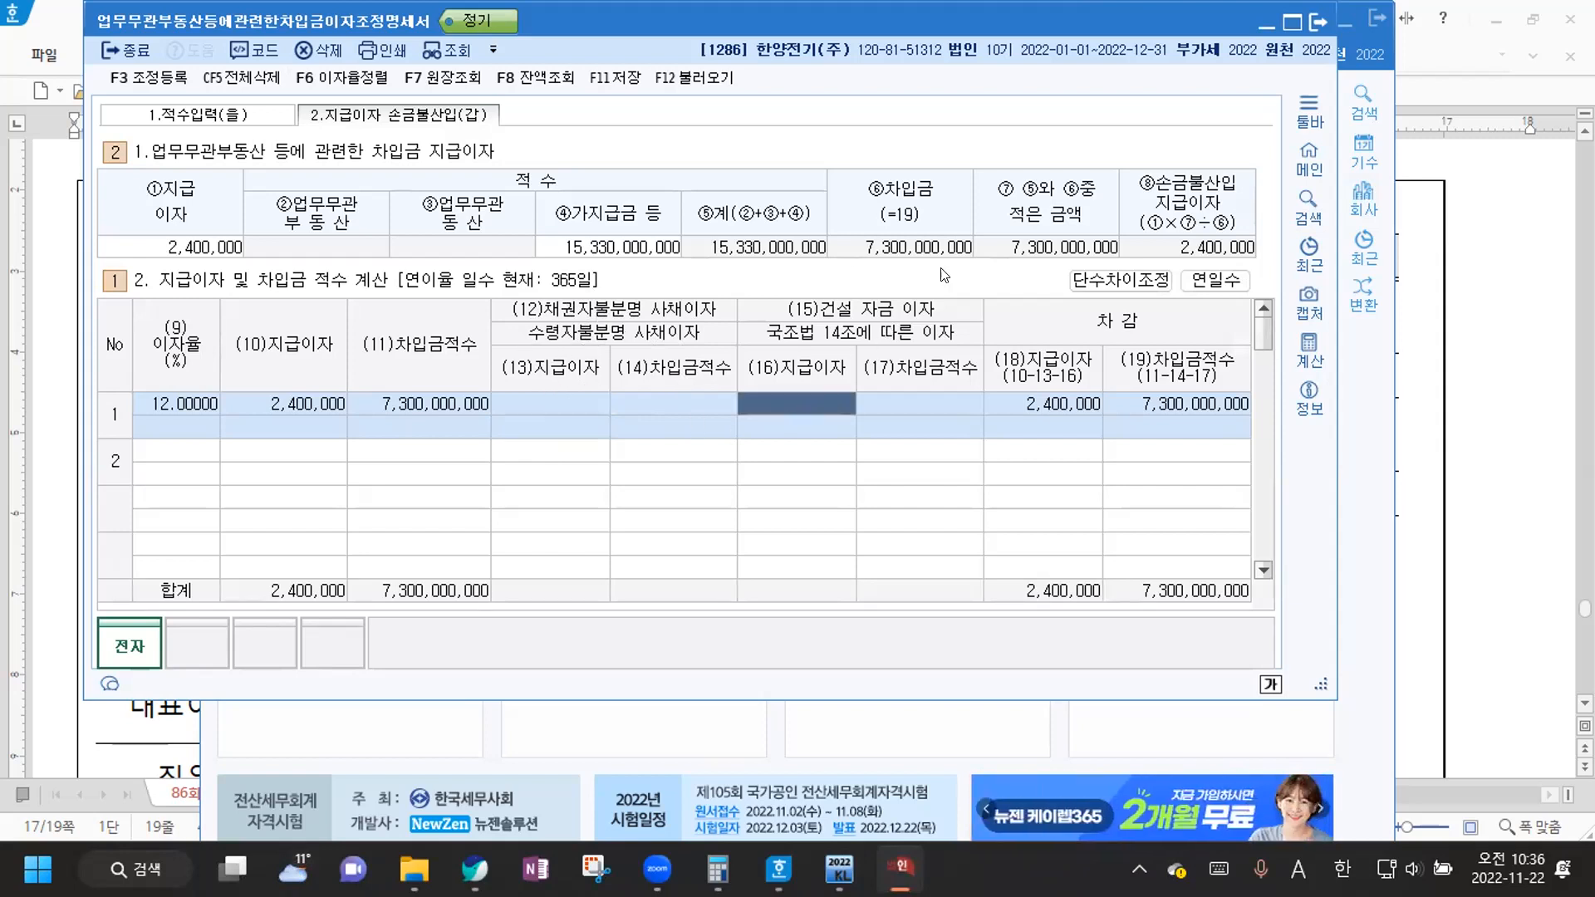
pyautogui.press('Down')
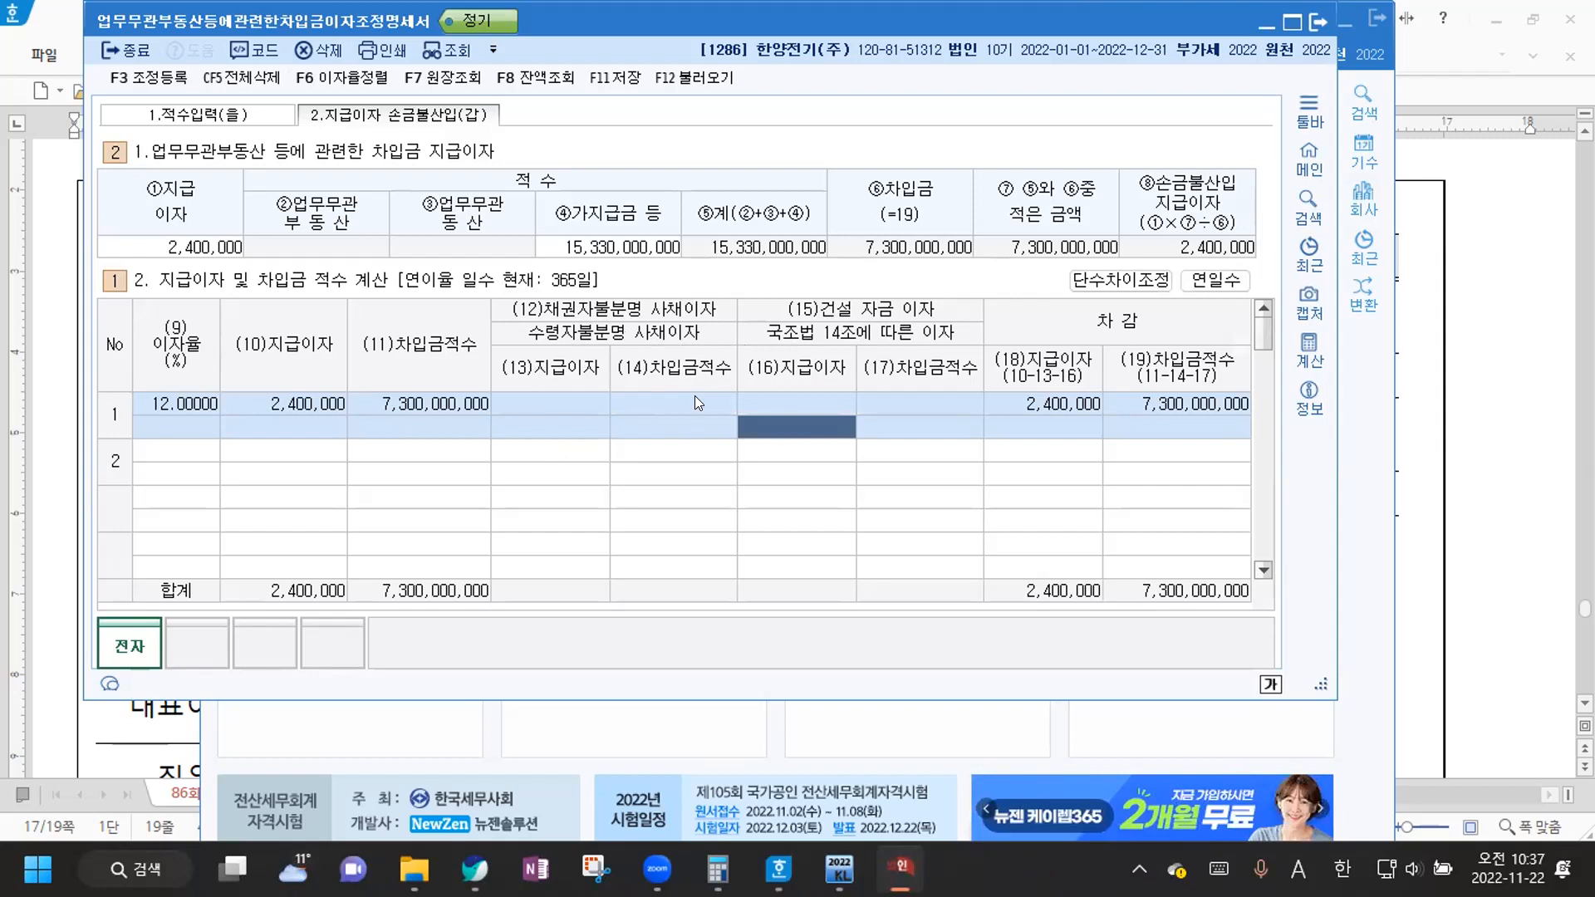
pyautogui.click(565, 395)
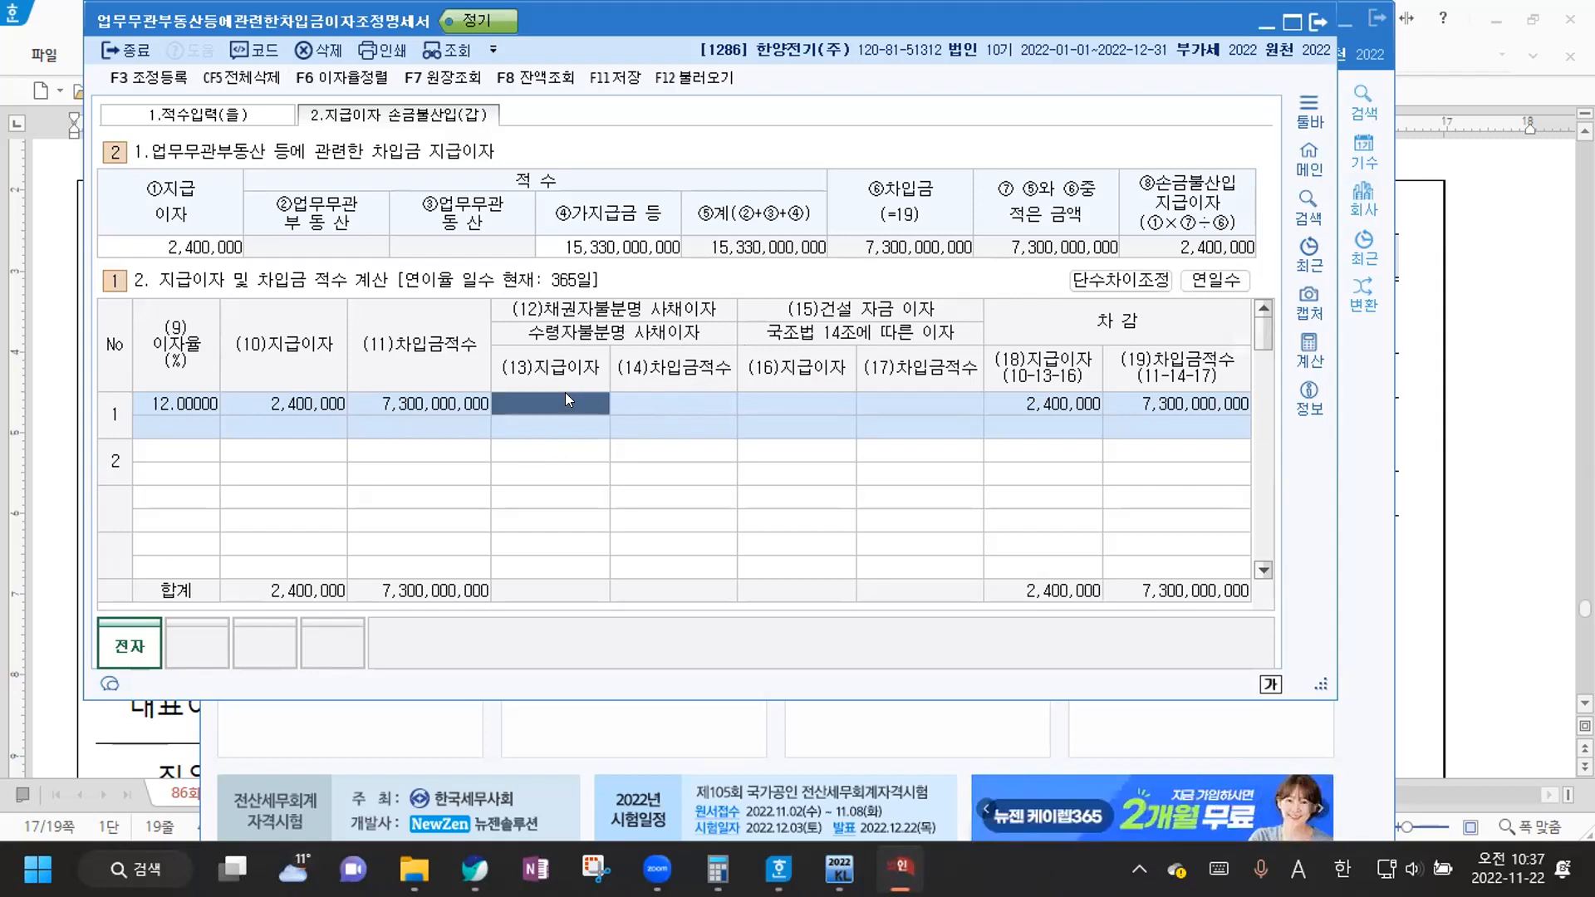
pyautogui.write('2400000')
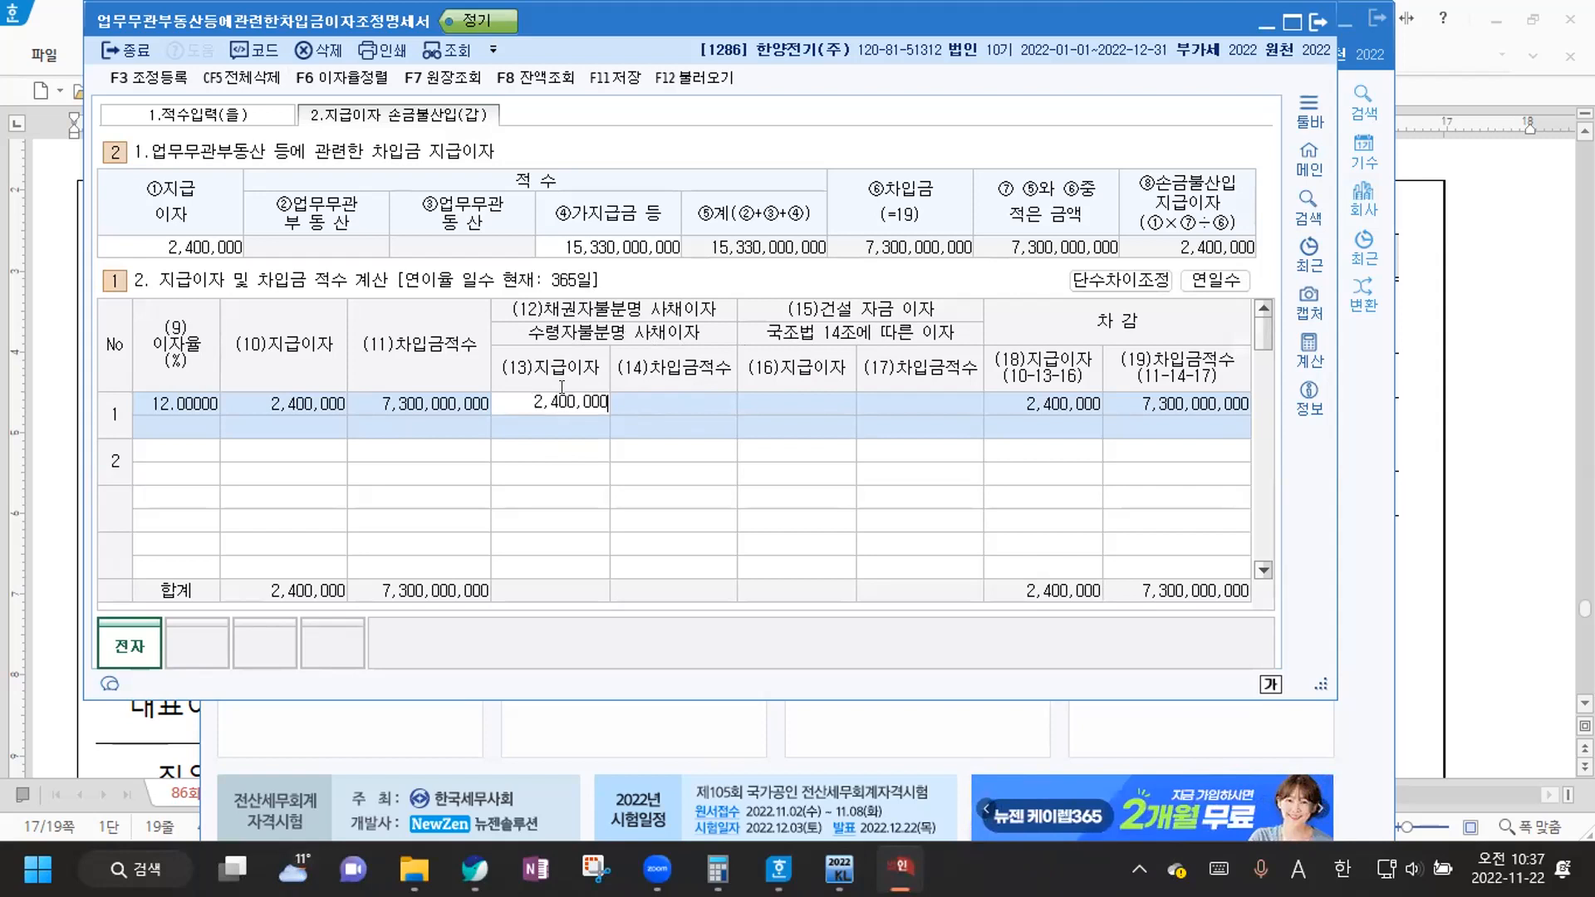
pyautogui.press('Return')
pyautogui.press('Return')
pyautogui.press('Return')
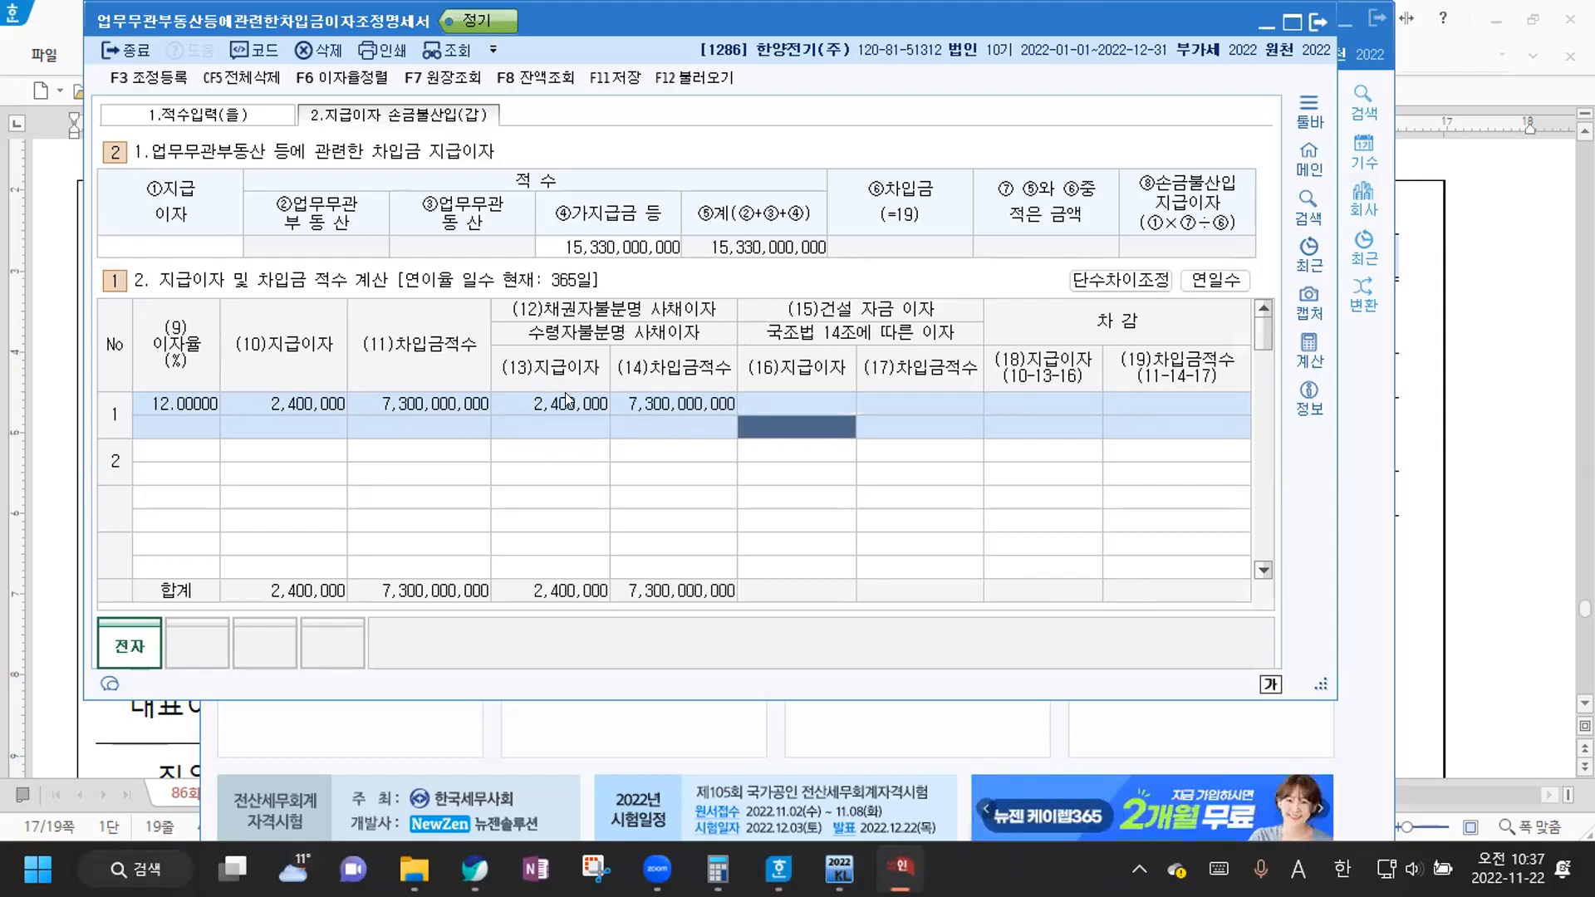
pyautogui.press('Return')
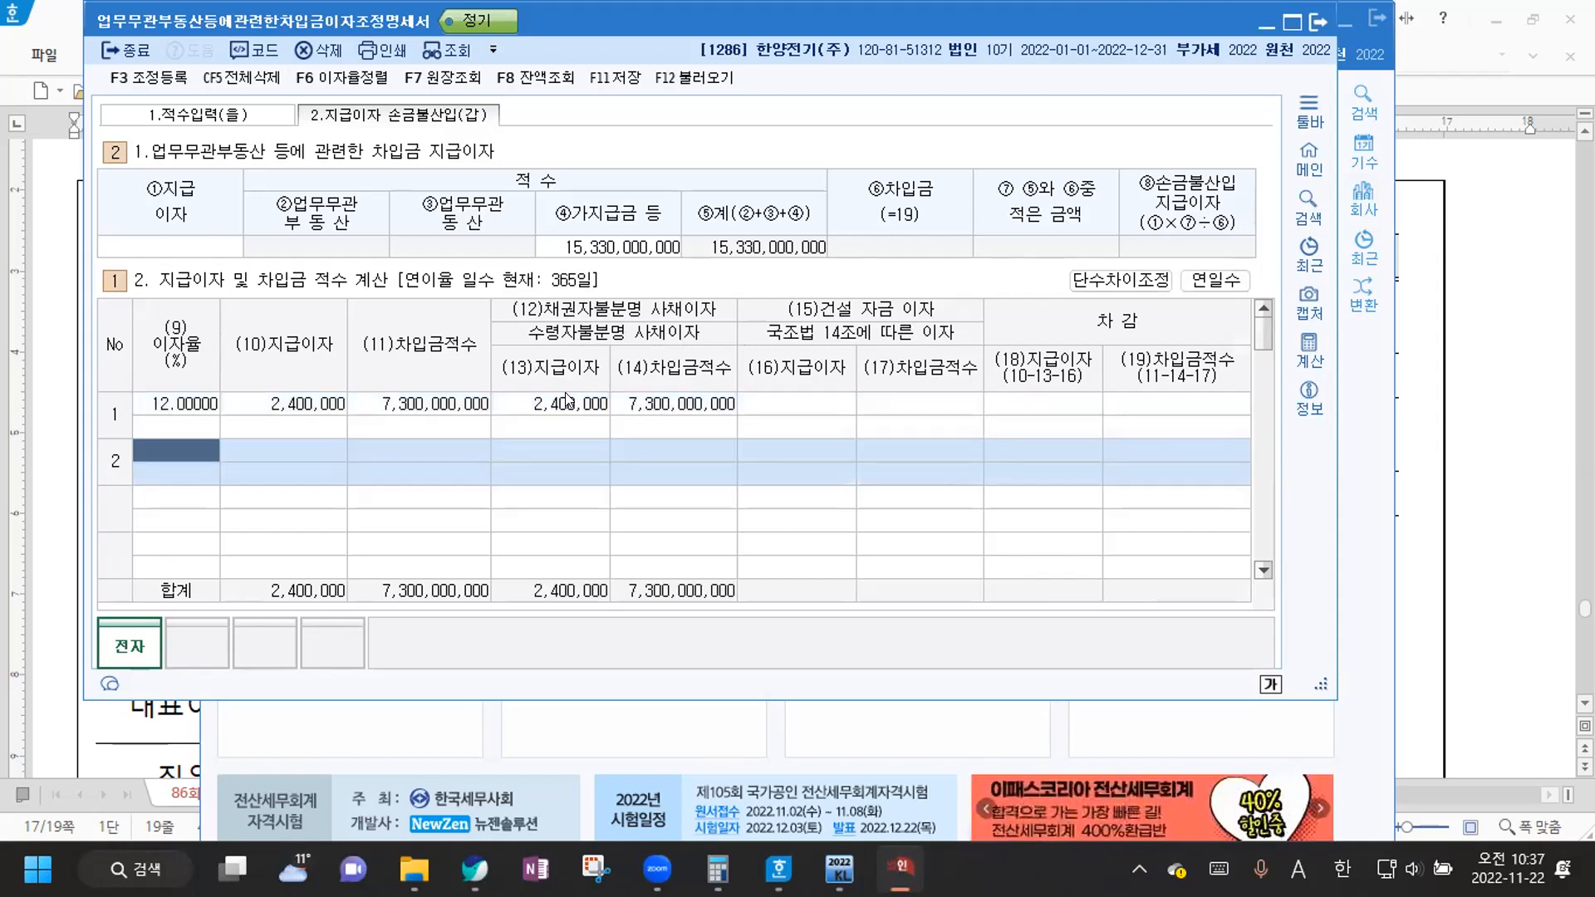
# Add the second borrowing with 이자율 4% and 지급이자 3,600,000, leaving its exclusion columns blank
pyautogui.write('4')
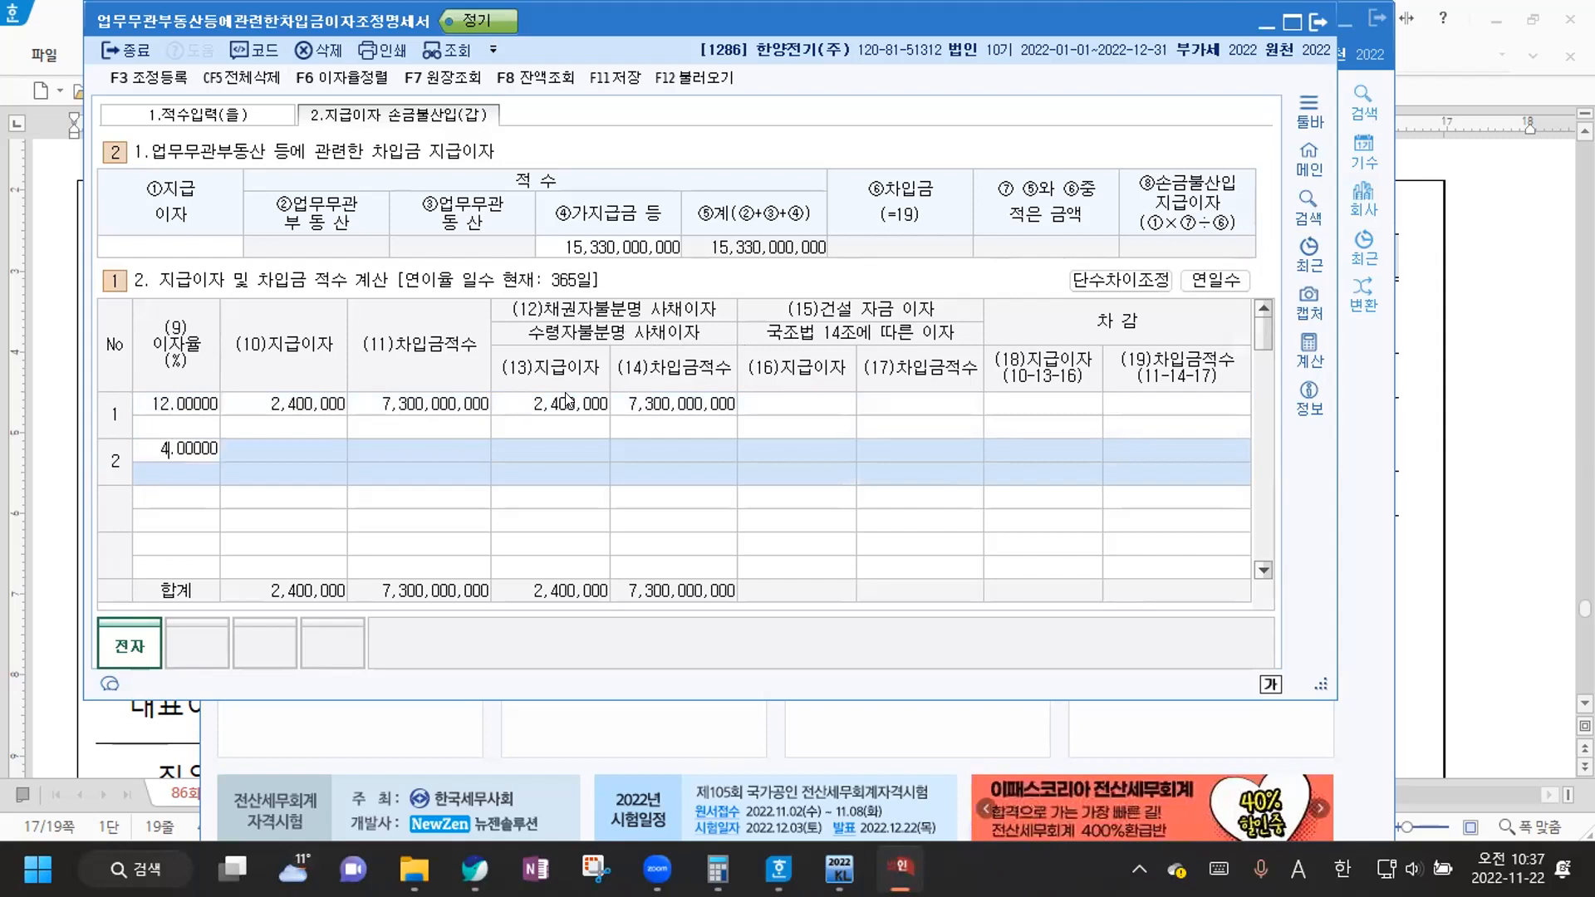
pyautogui.press('Return')
pyautogui.write('3,600,000')
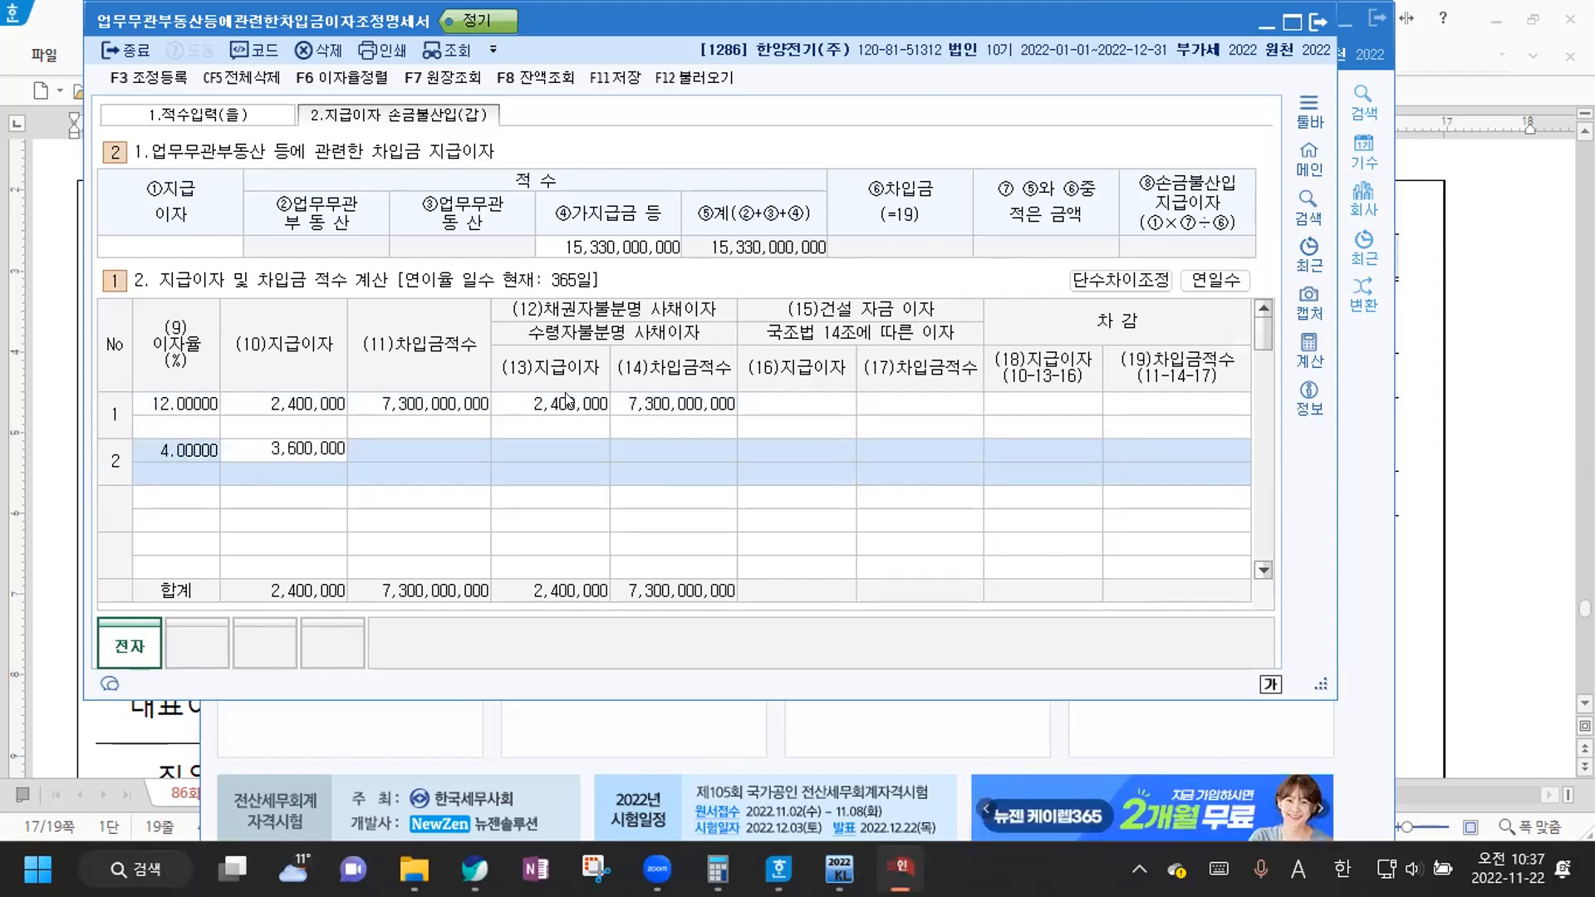
pyautogui.press('Return')
pyautogui.press('Return')
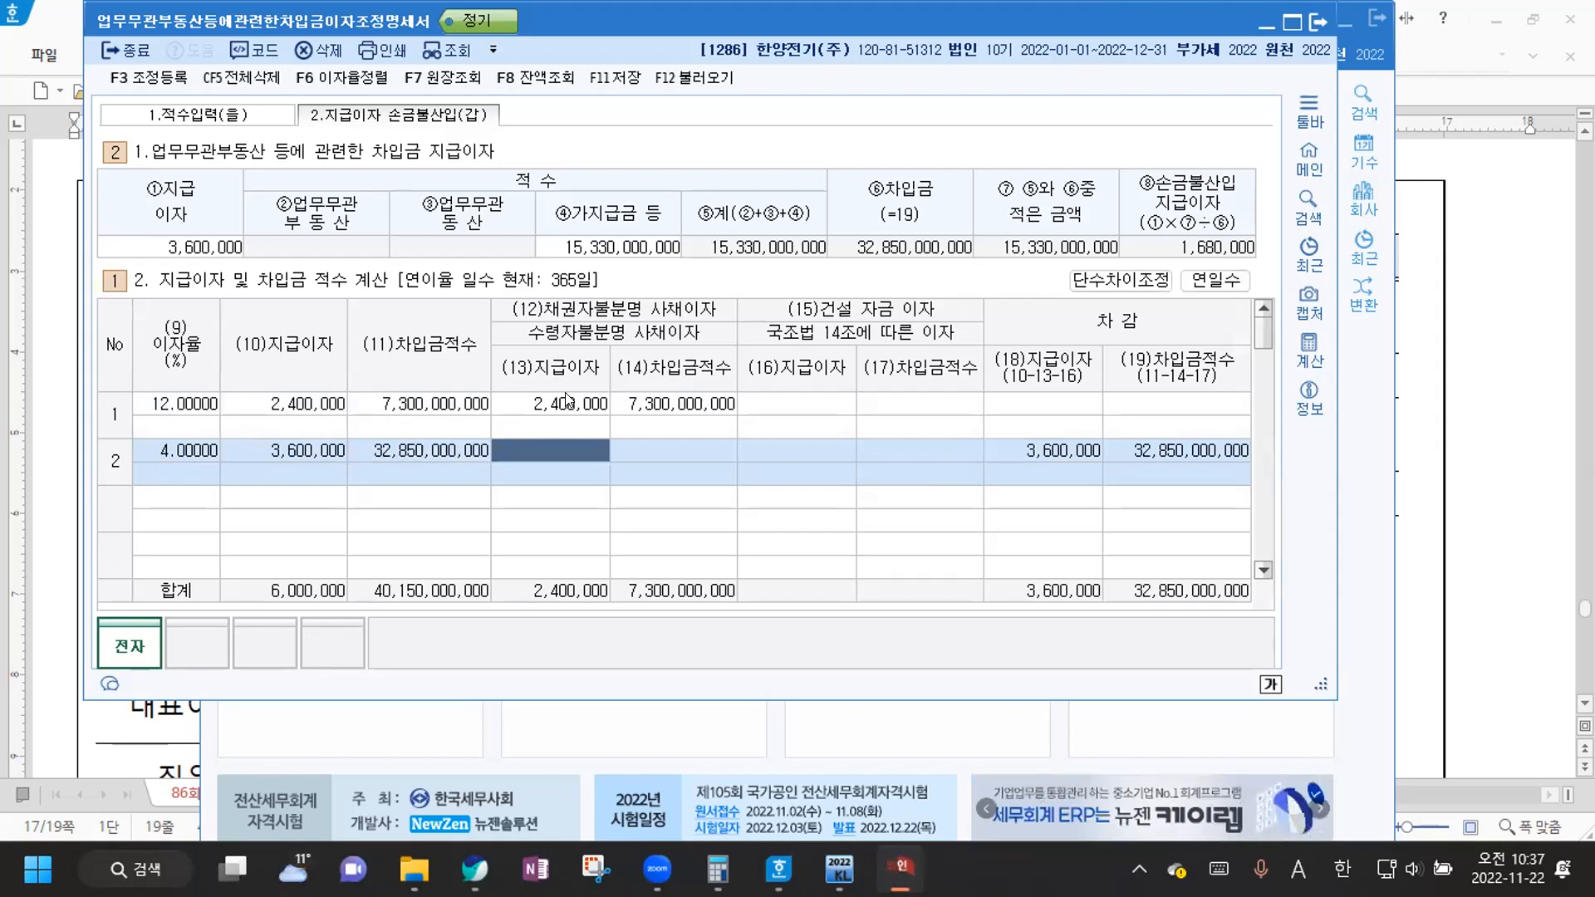
pyautogui.press('Return')
pyautogui.press('Return')
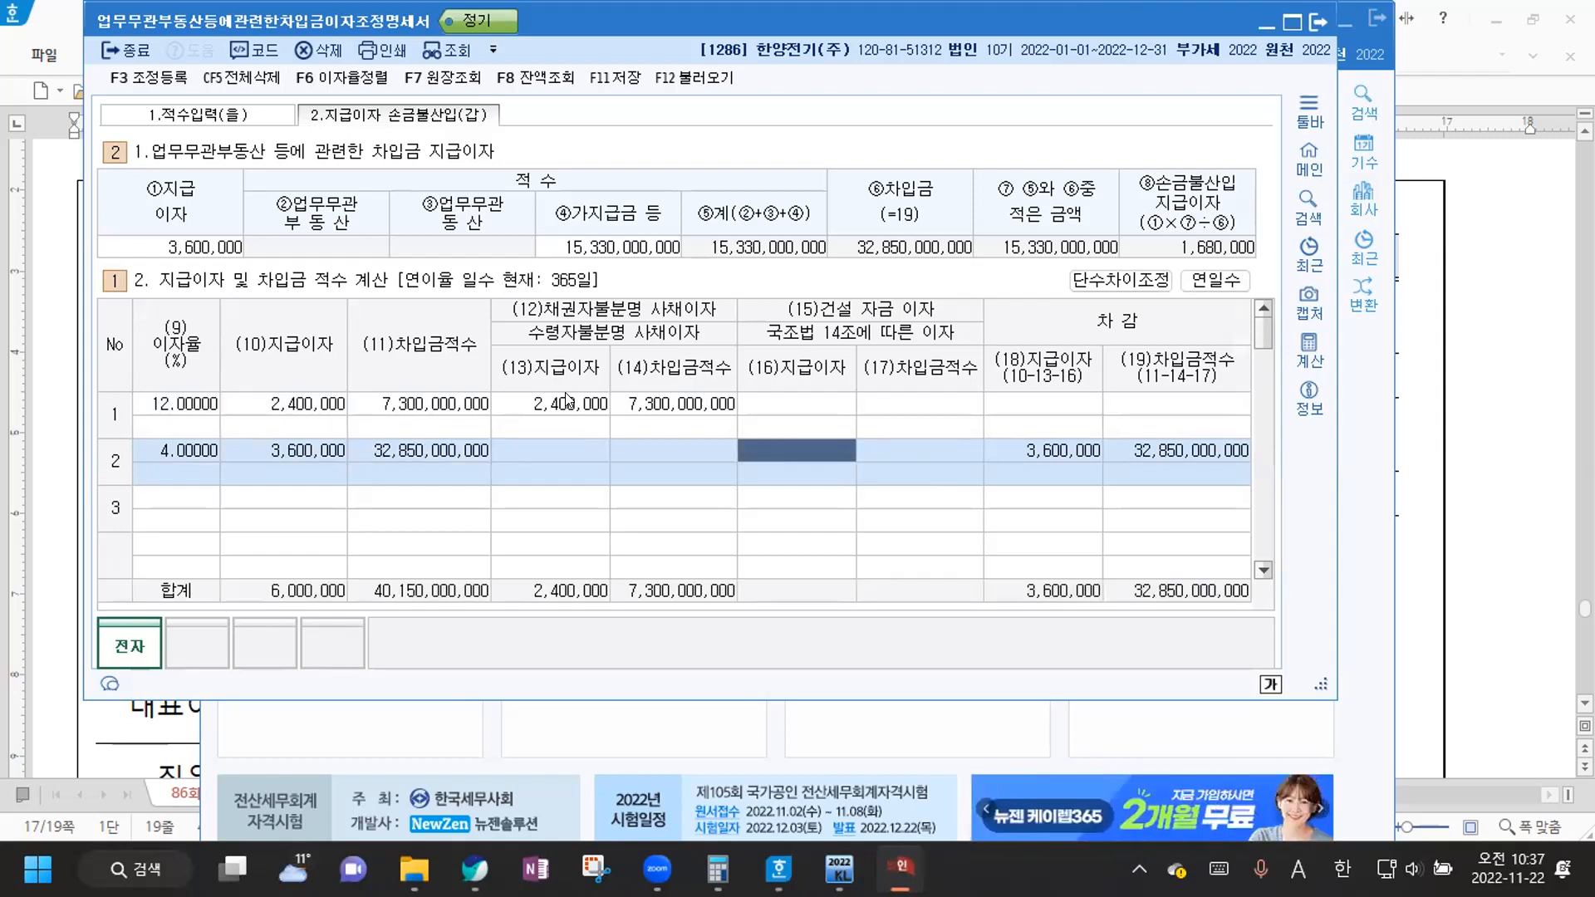
pyautogui.press('Return')
pyautogui.press('Return')
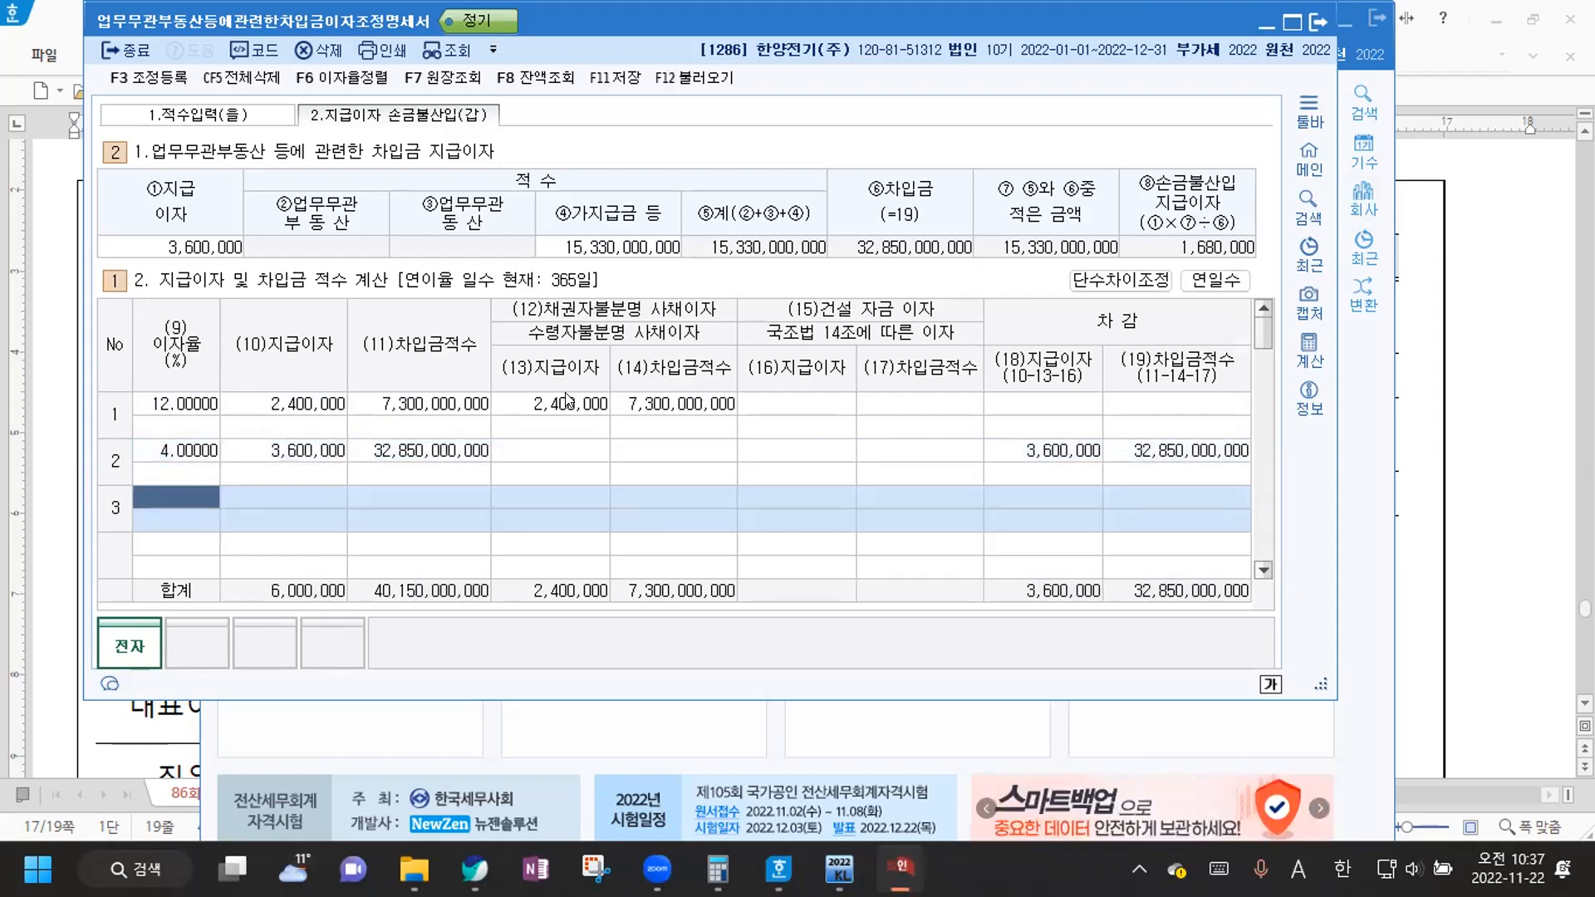
# Add the third borrowing with 이자율 6% and 지급이자 2,100,000, and enter 2,100,000 as its (16)지급이자 under 건설 자금 이자
pyautogui.write('6')
pyautogui.press('Return')
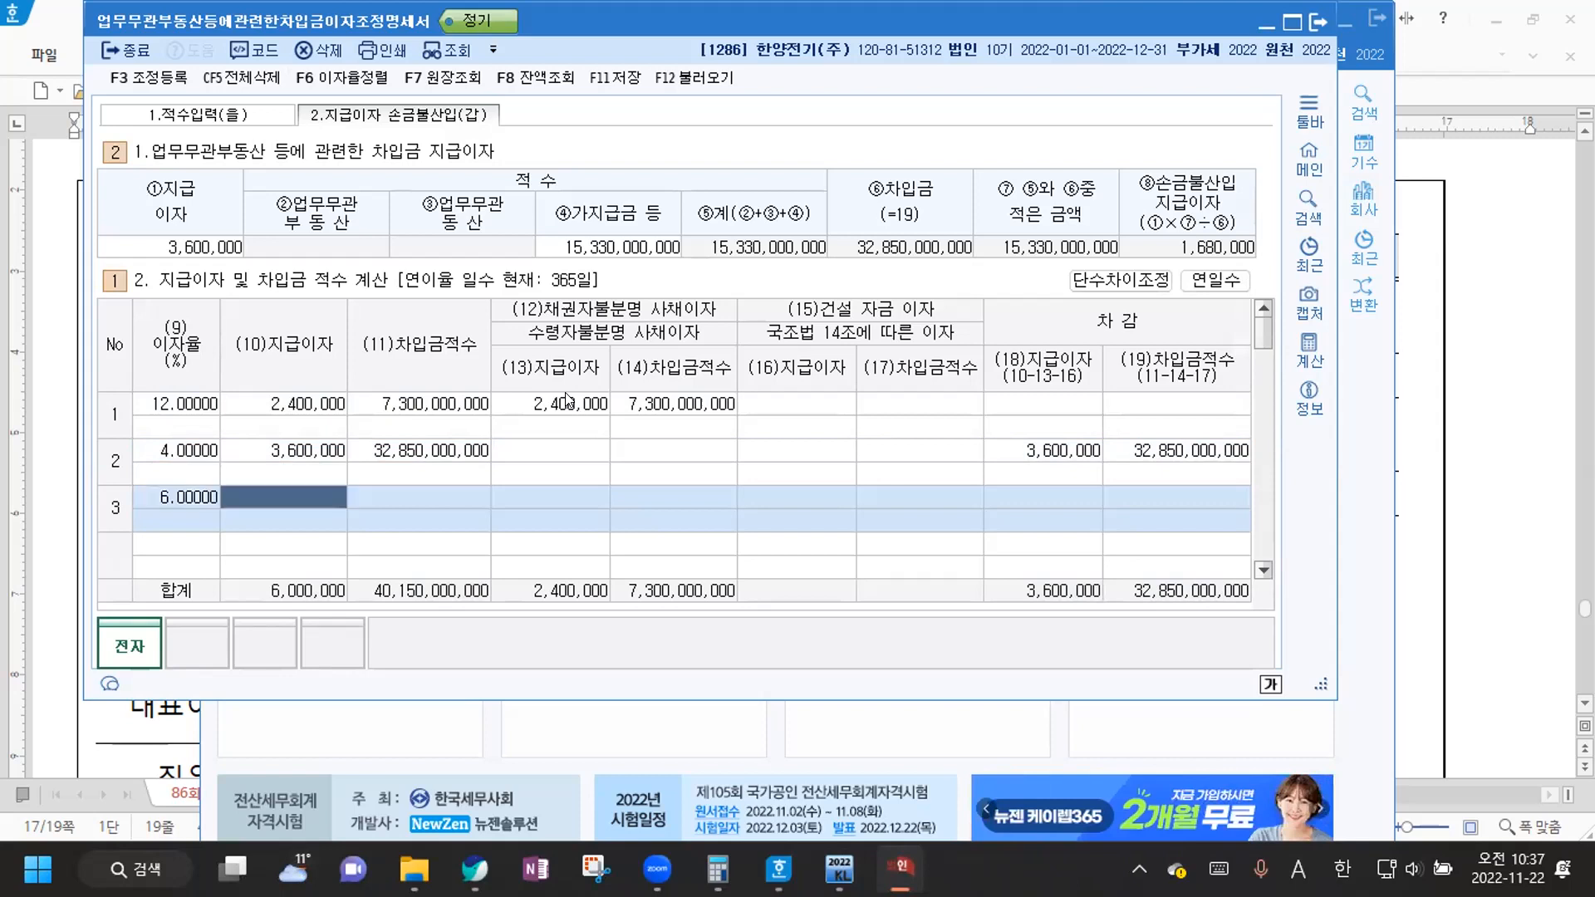
pyautogui.write('2100000')
pyautogui.press('Return')
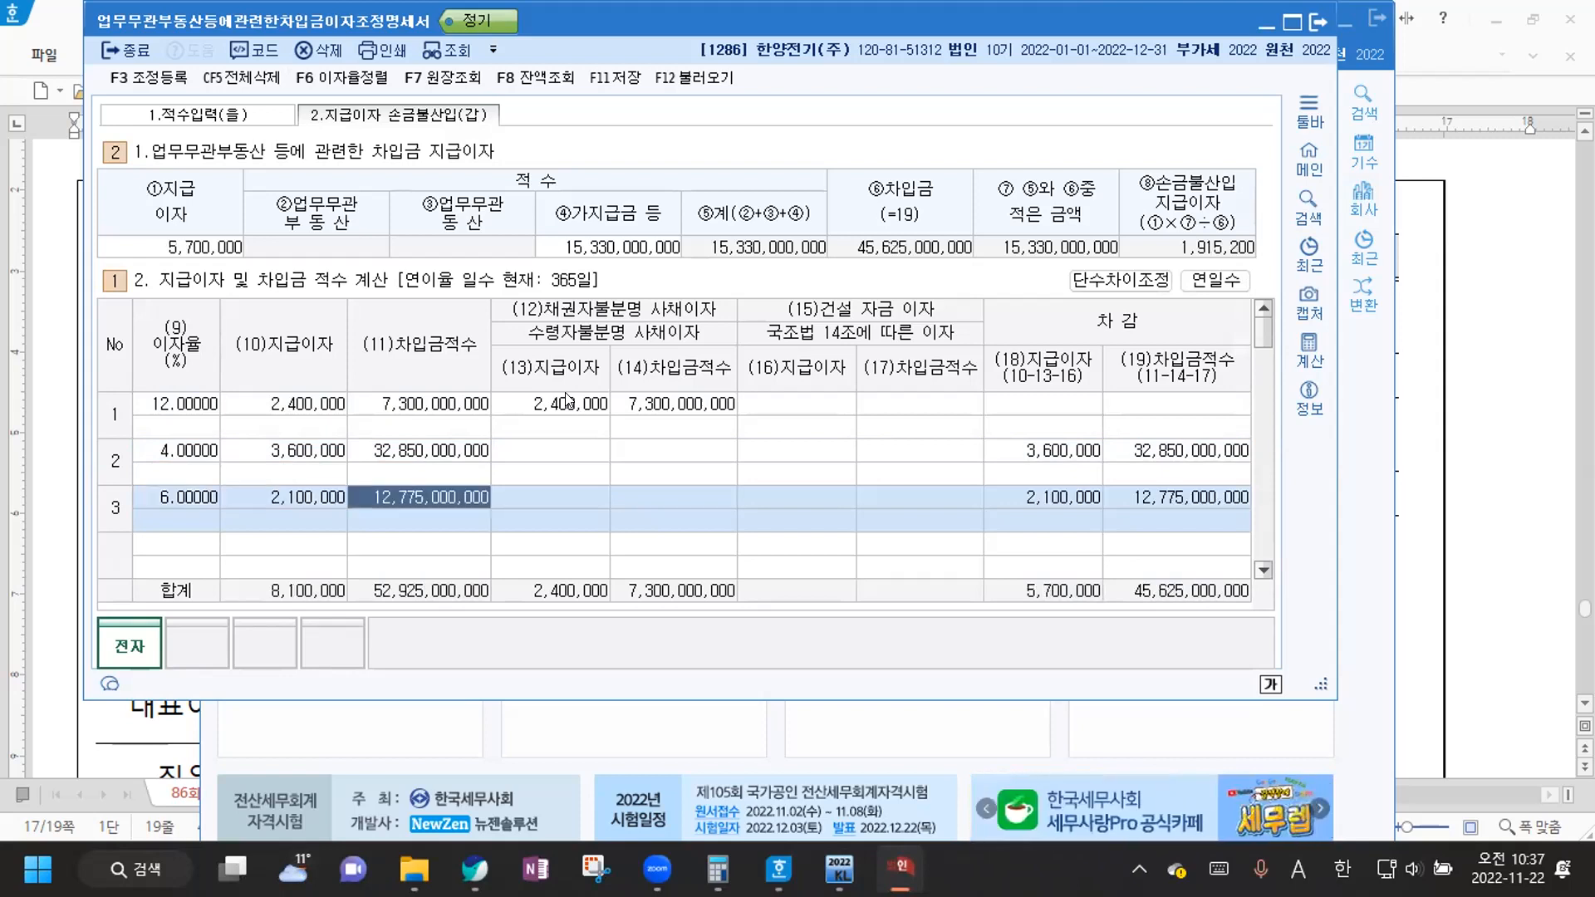
pyautogui.press('Return')
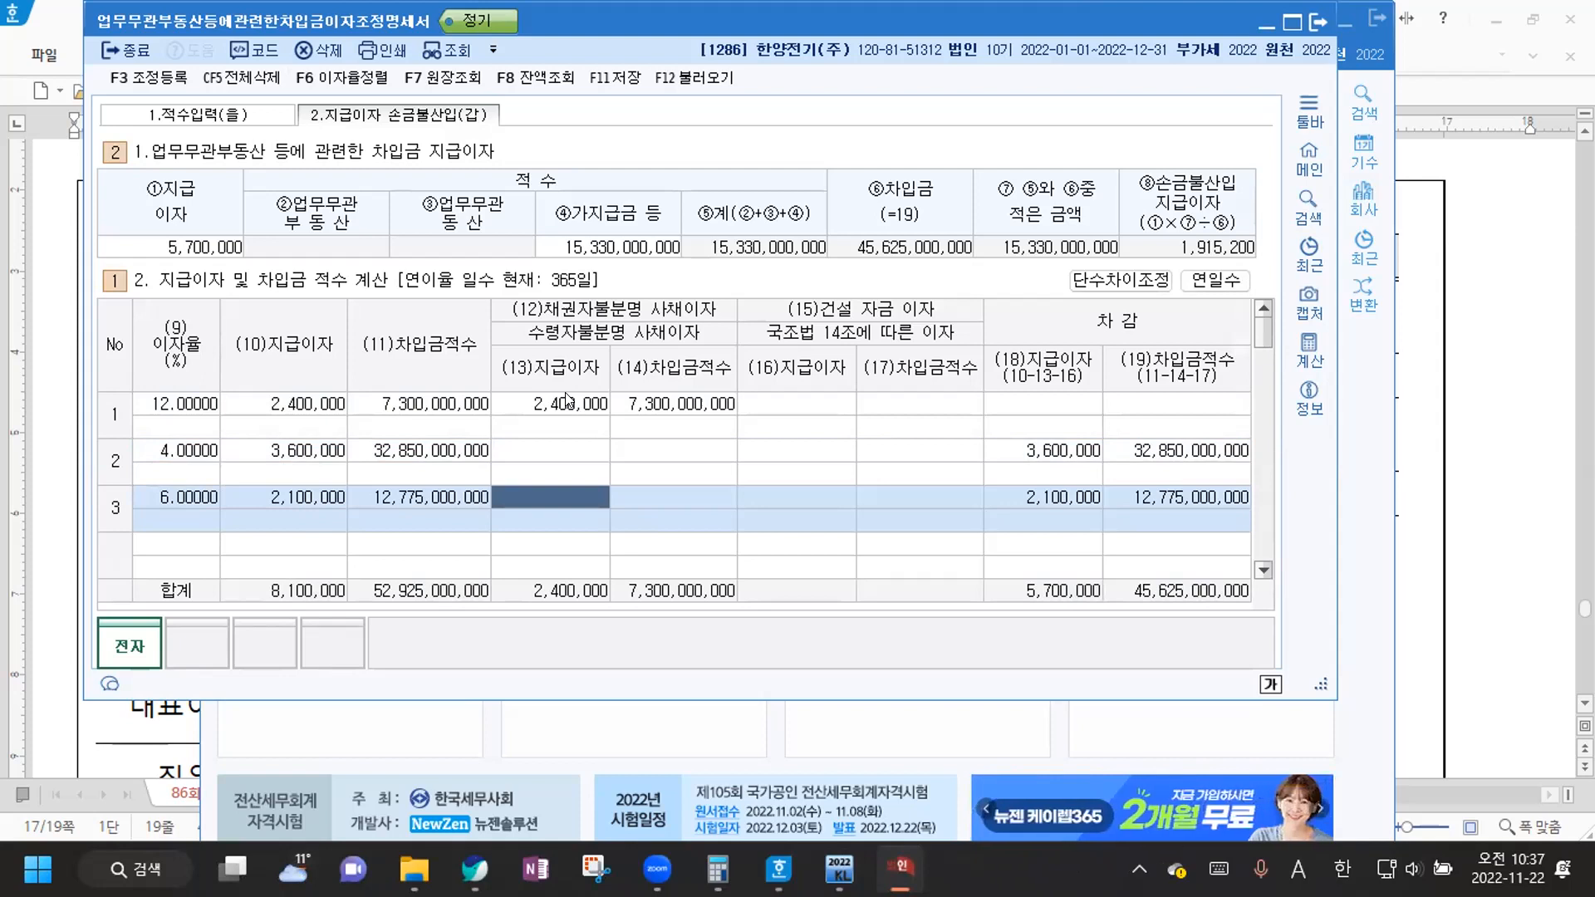
pyautogui.press('Return')
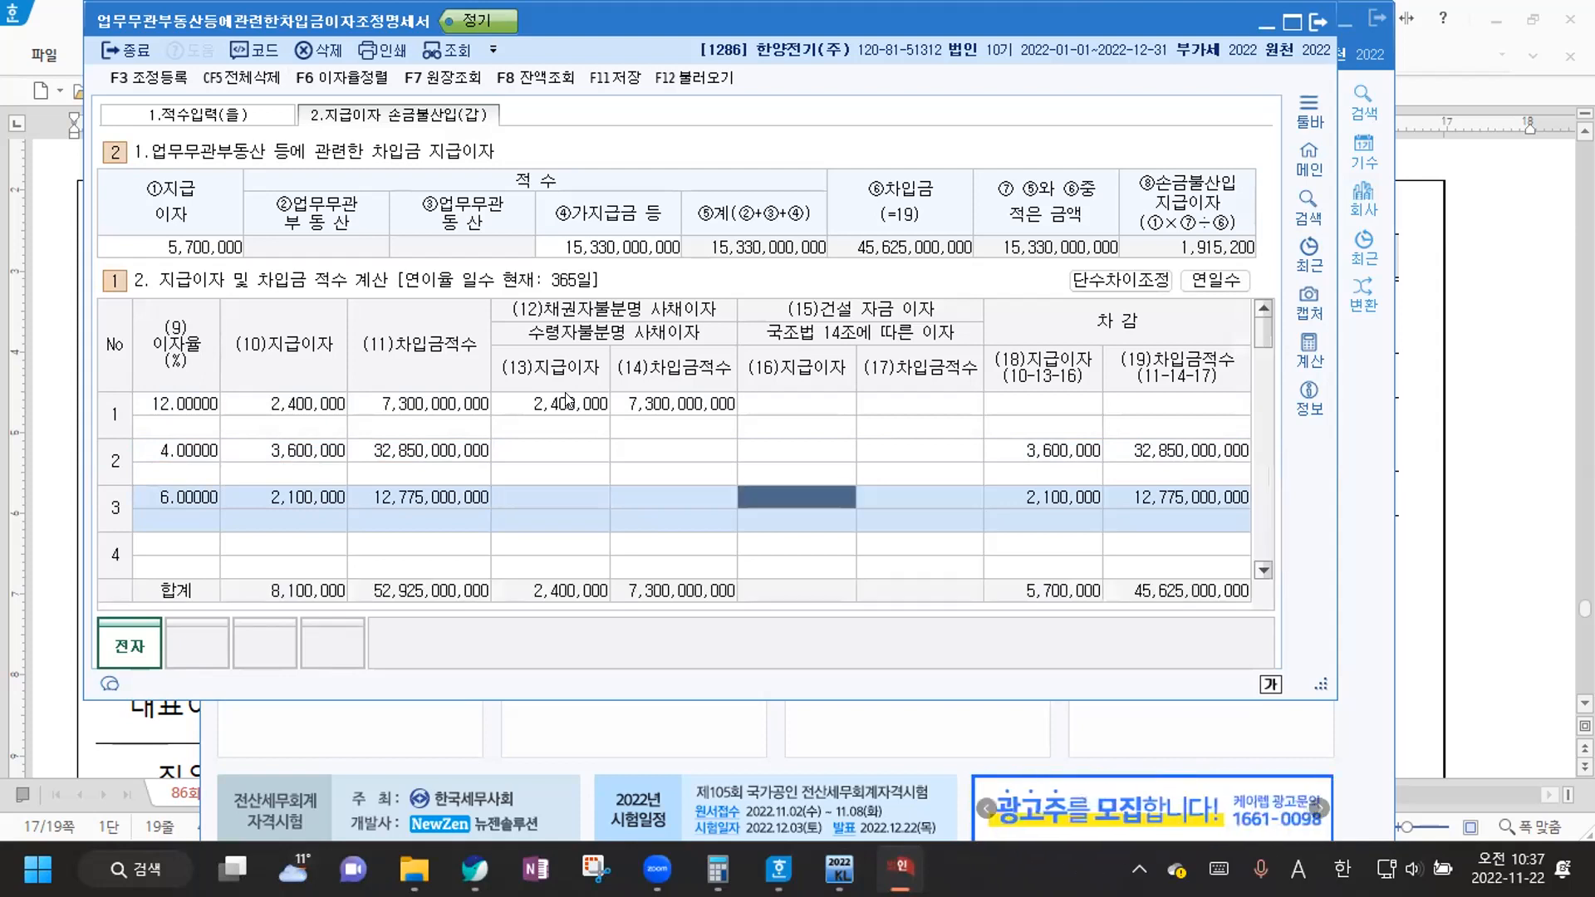
pyautogui.write('2100000')
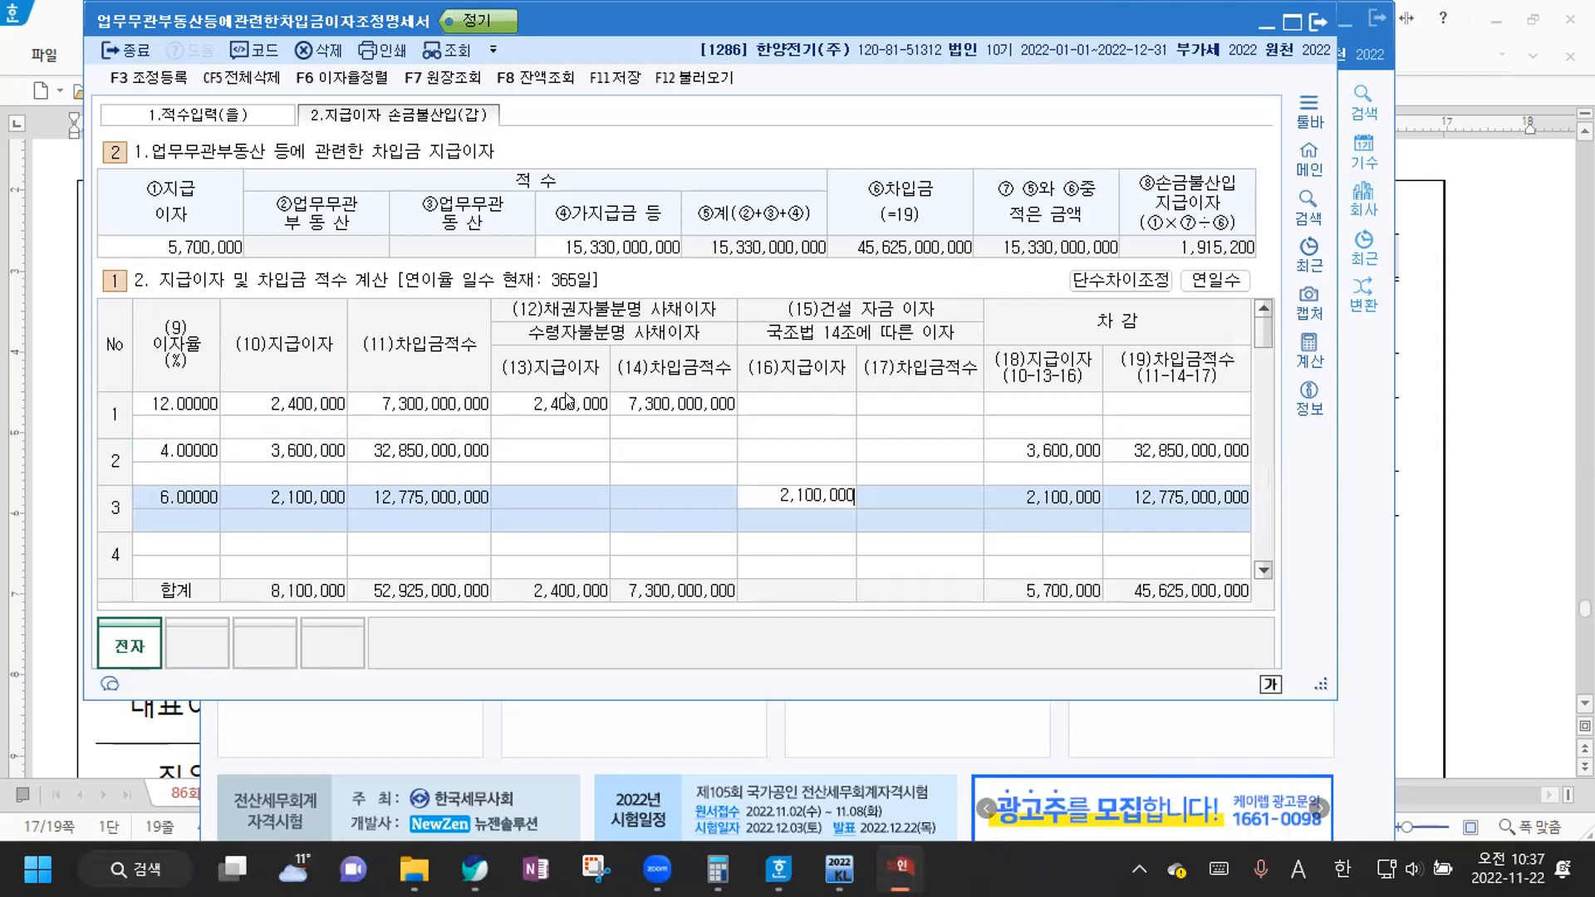
pyautogui.press('Return')
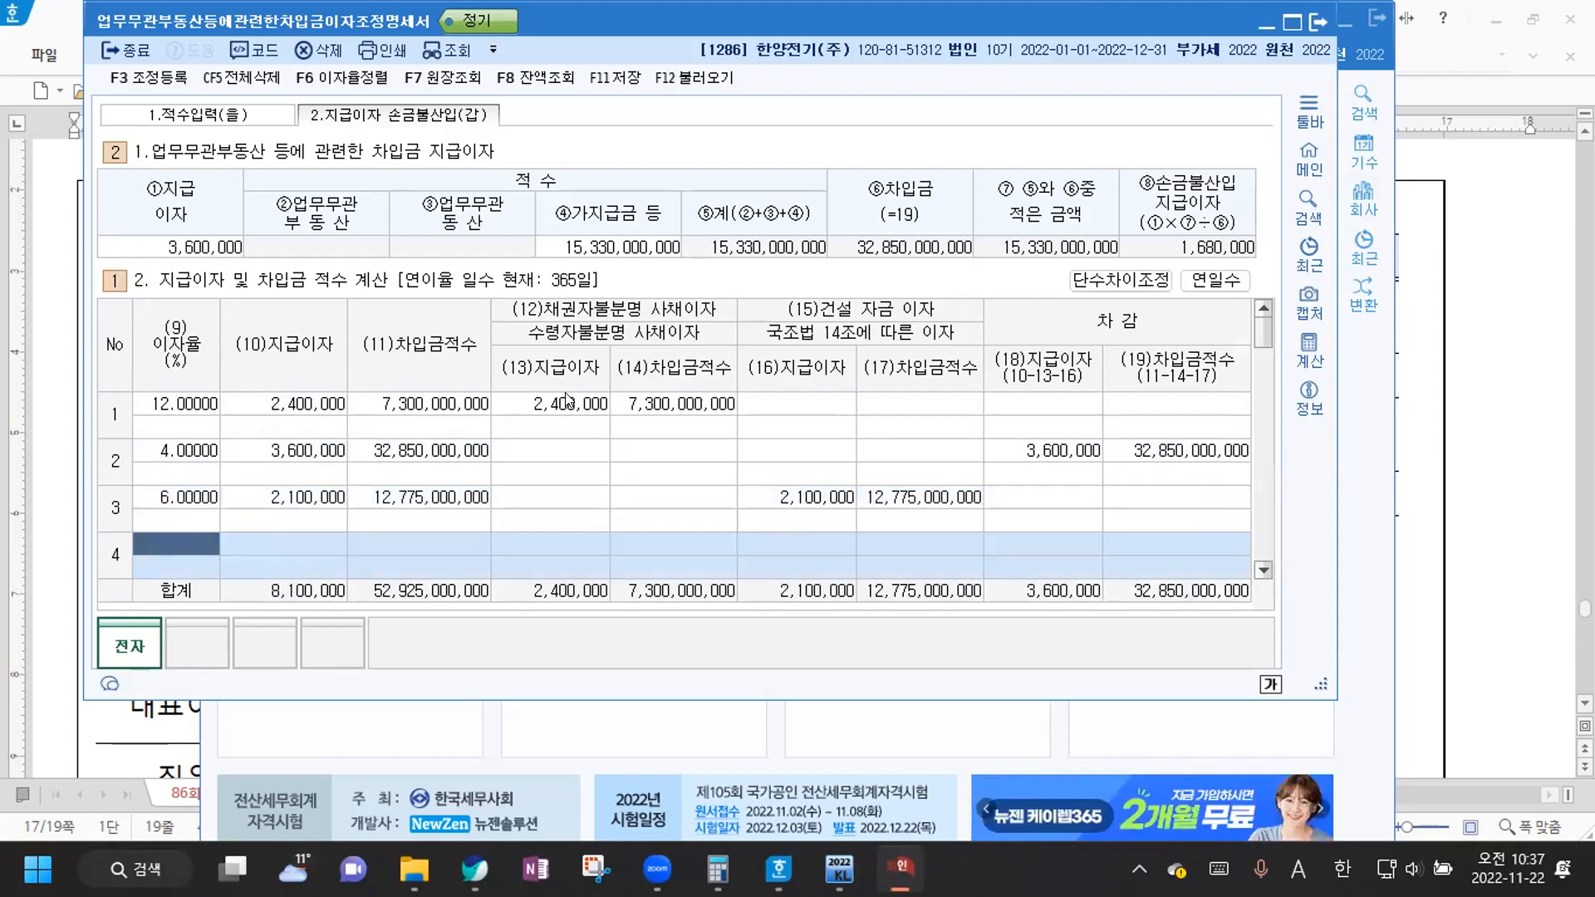
# Add the fourth borrowing with 이자율 6% and 지급이자 1,500,000, and save the form
pyautogui.write('6')
pyautogui.press('Return')
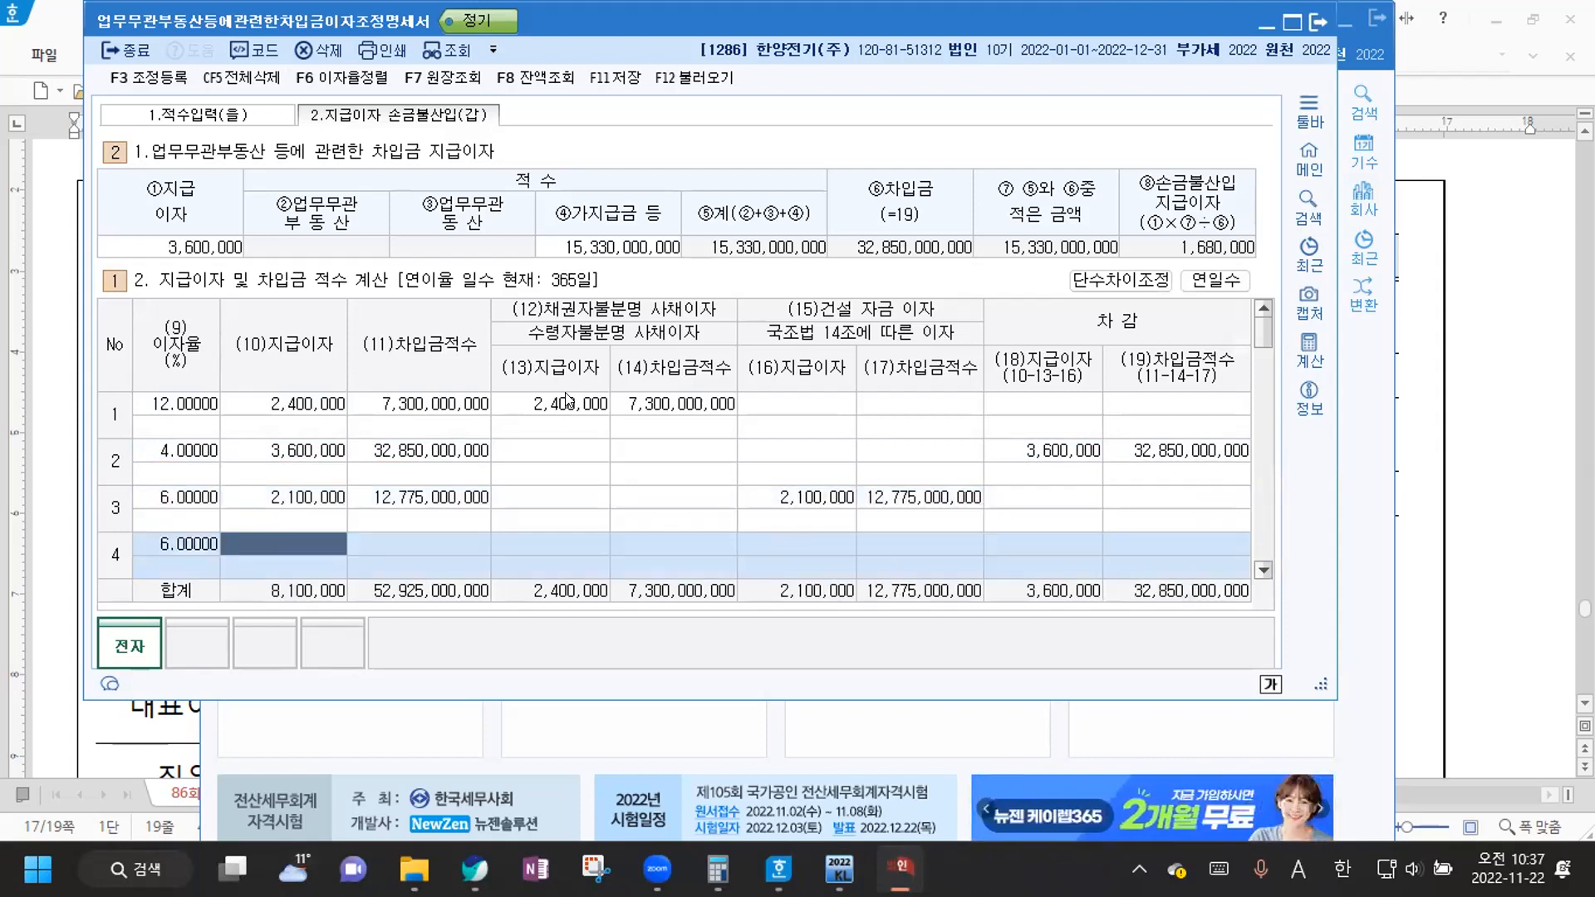
pyautogui.write('1500000')
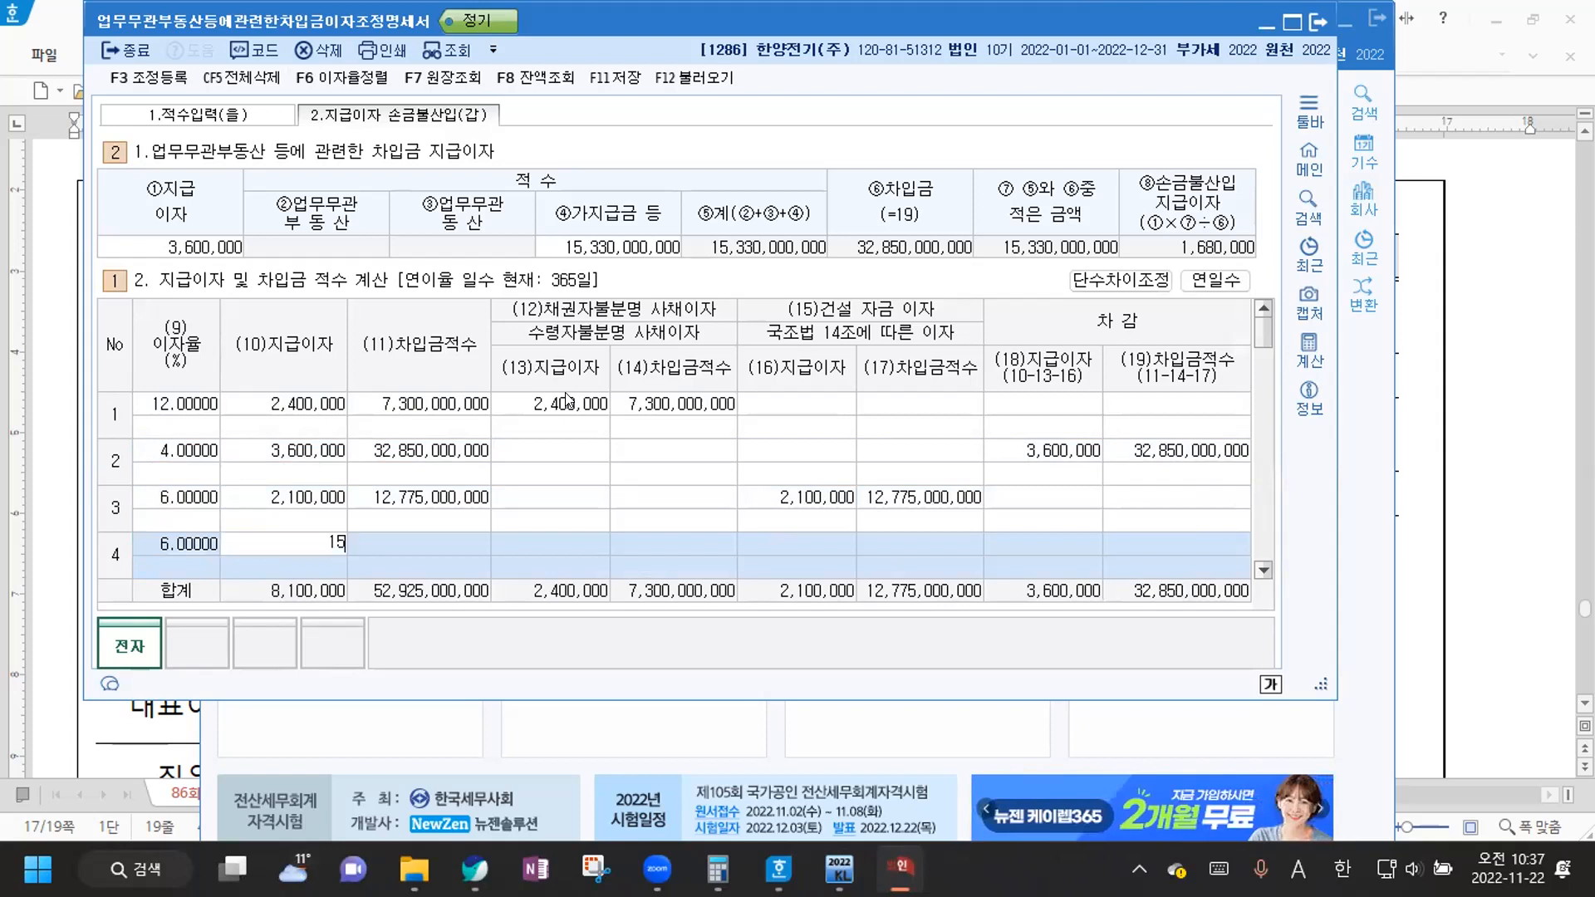
pyautogui.press('Return')
pyautogui.press('Return')
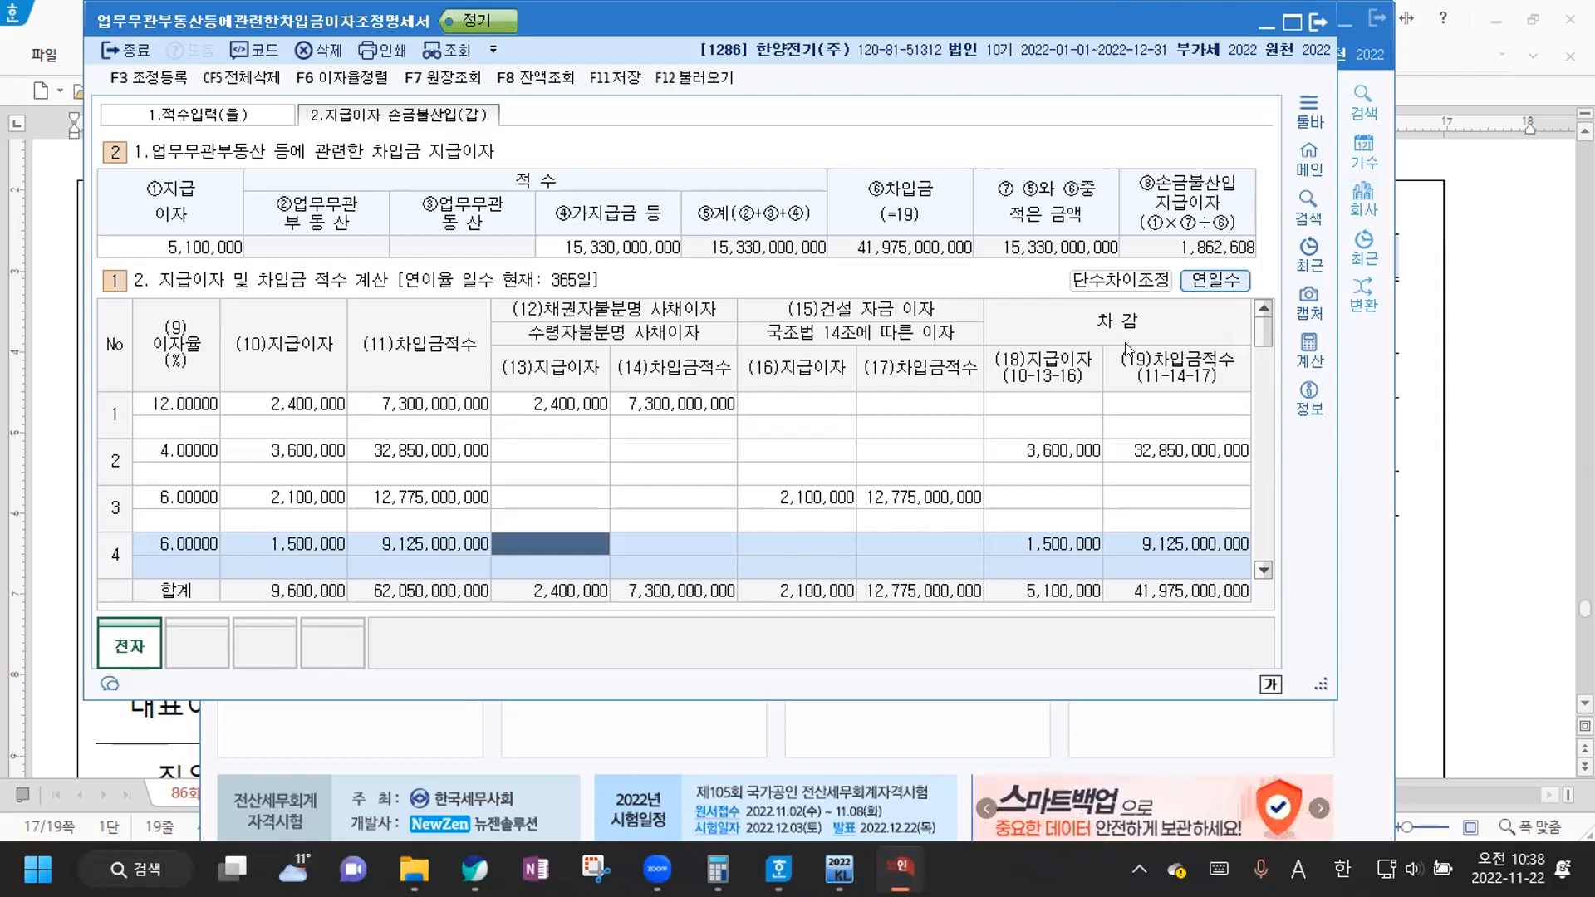
pyautogui.click(623, 83)
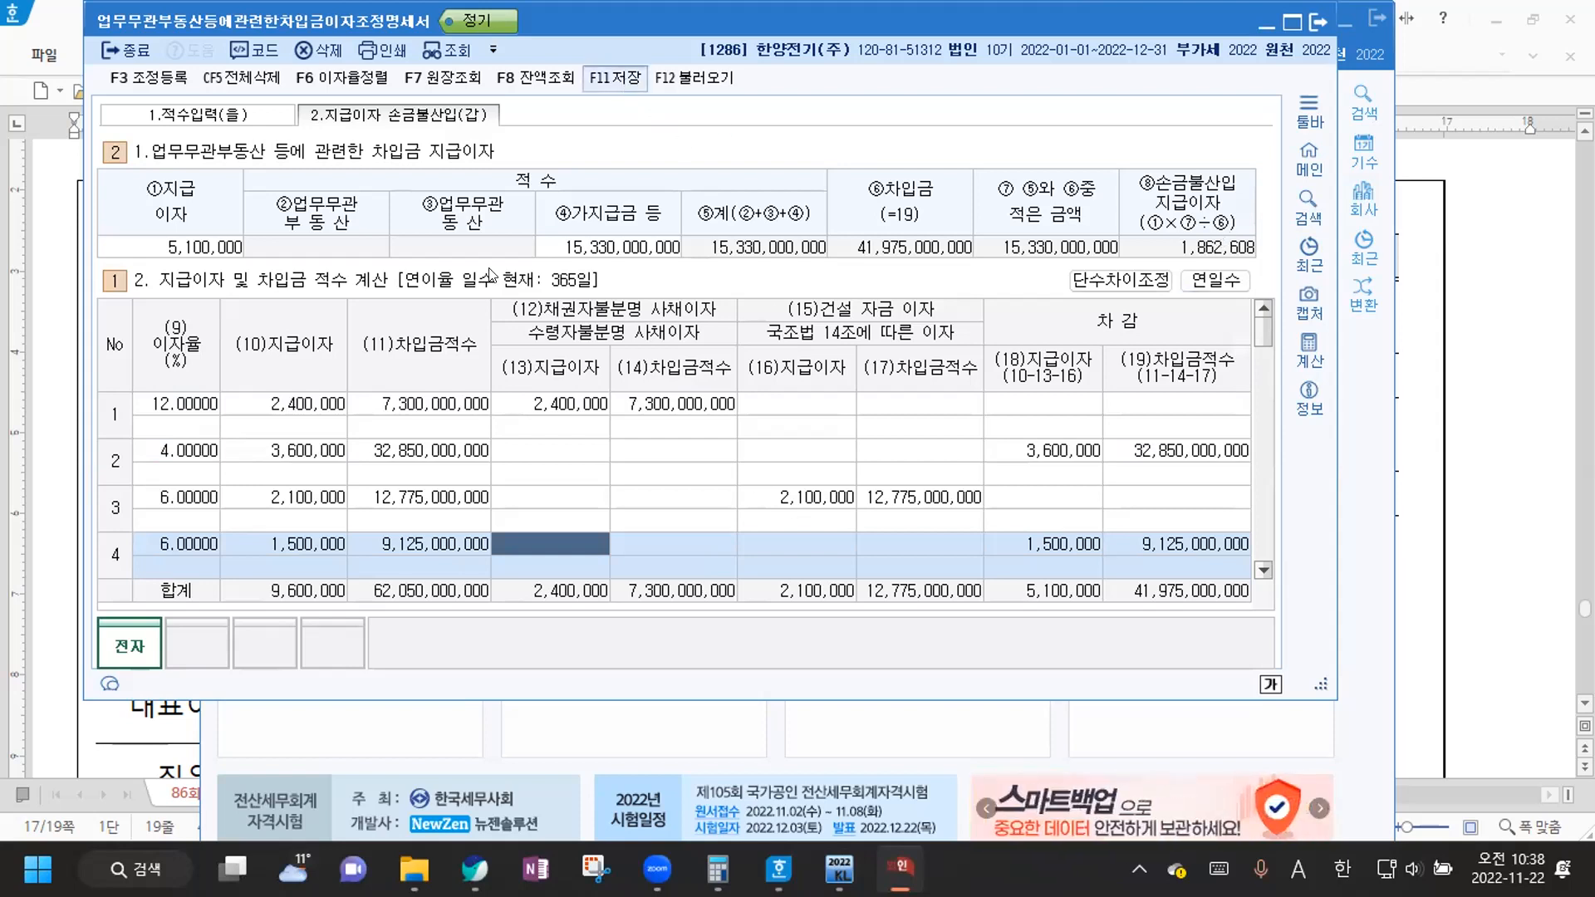
# Open 조정 등록 and add 업무무관자산지급이자 as a new 익금산입 및 손금불산입 item by looking up 지급
pyautogui.click(149, 77)
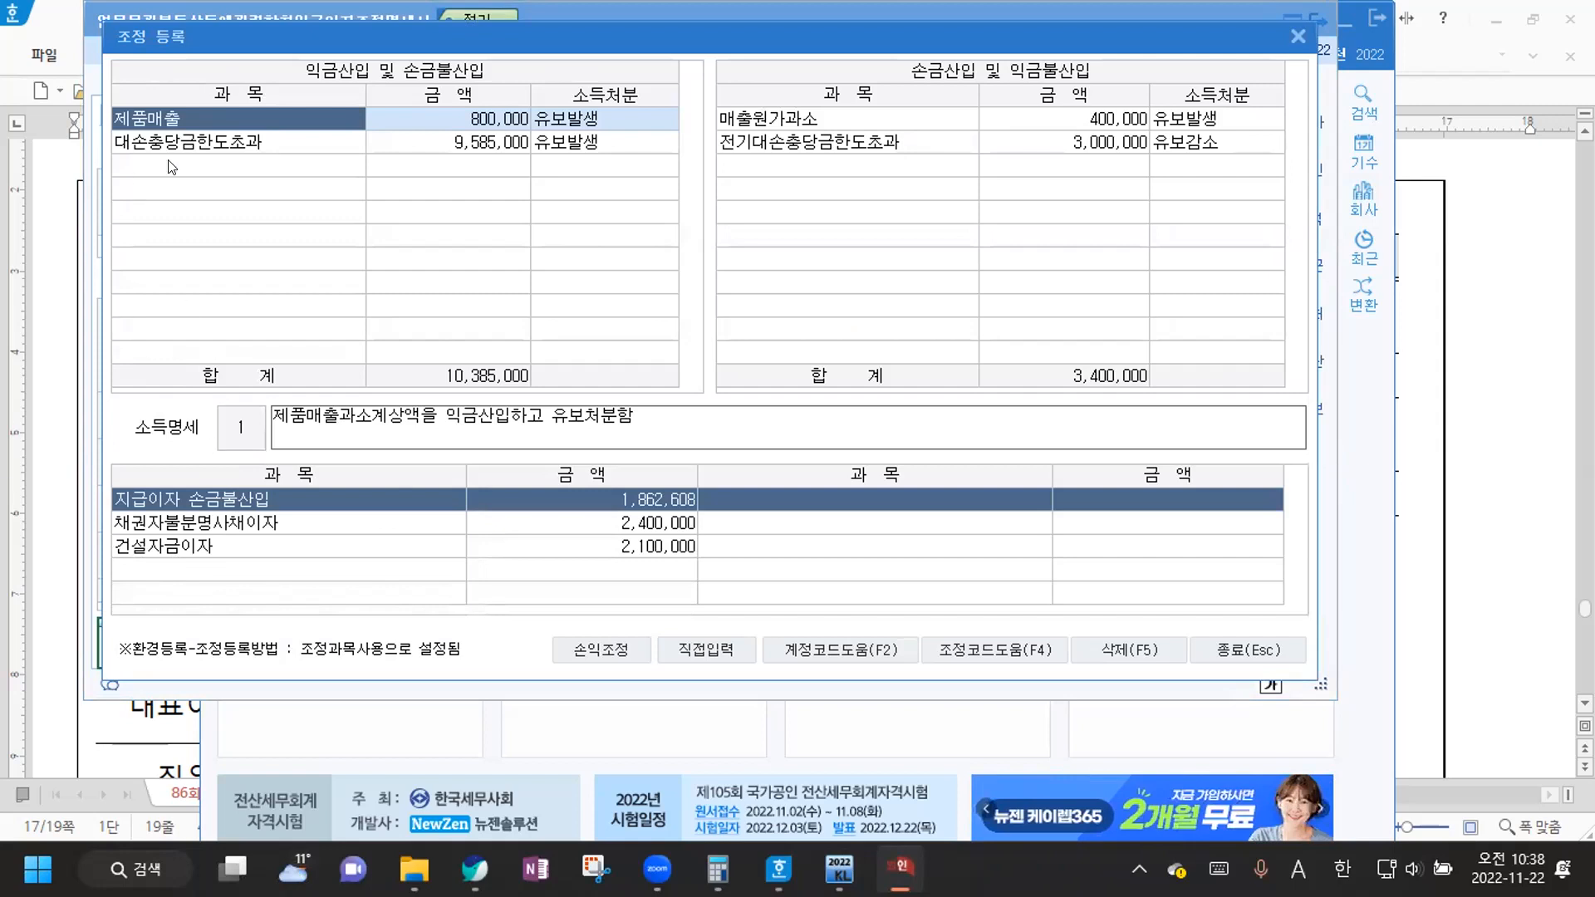
pyautogui.click(231, 164)
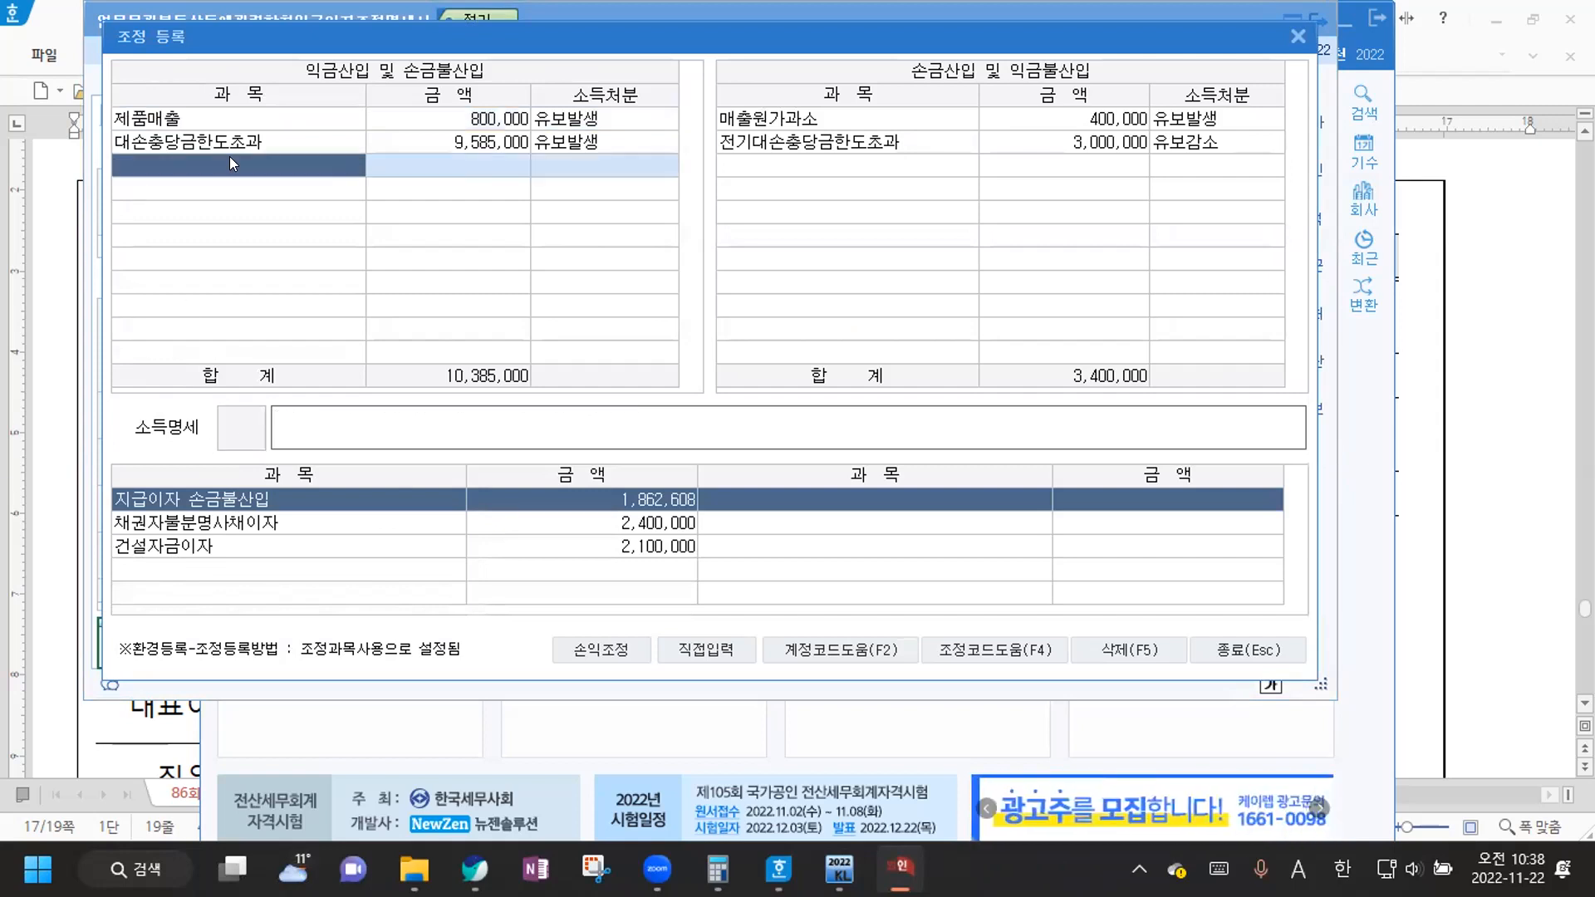
pyautogui.write('WLRMQ')
pyautogui.press('BackSpace')
pyautogui.press('BackSpace')
pyautogui.press('BackSpace')
pyautogui.press('BackSpace')
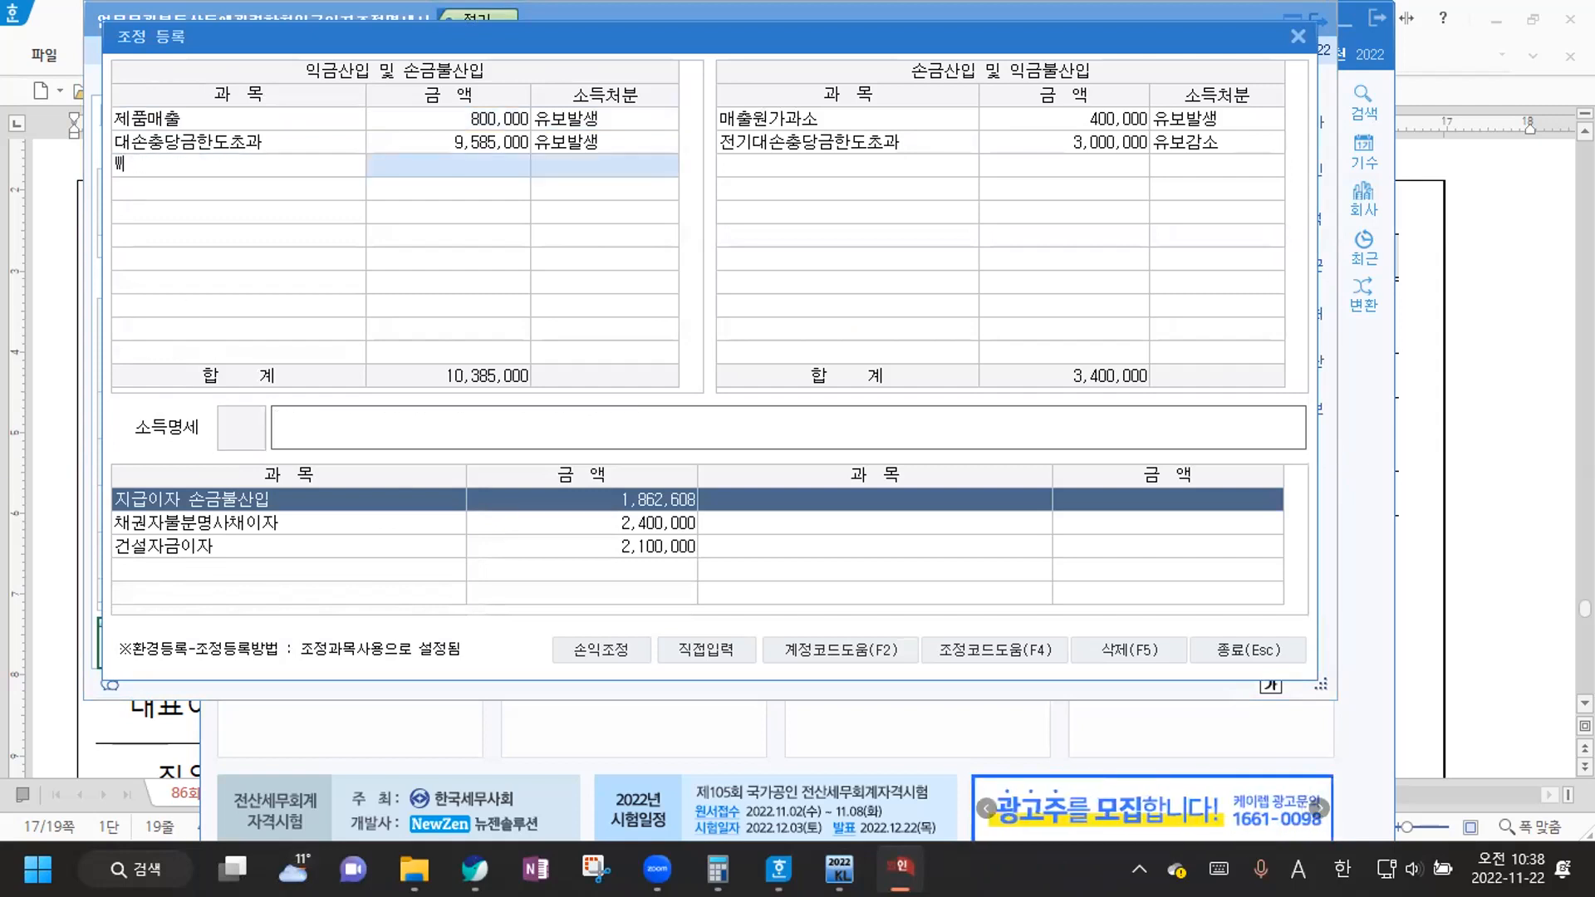
pyautogui.press('Hangul')
pyautogui.write('지급')
pyautogui.press('Return')
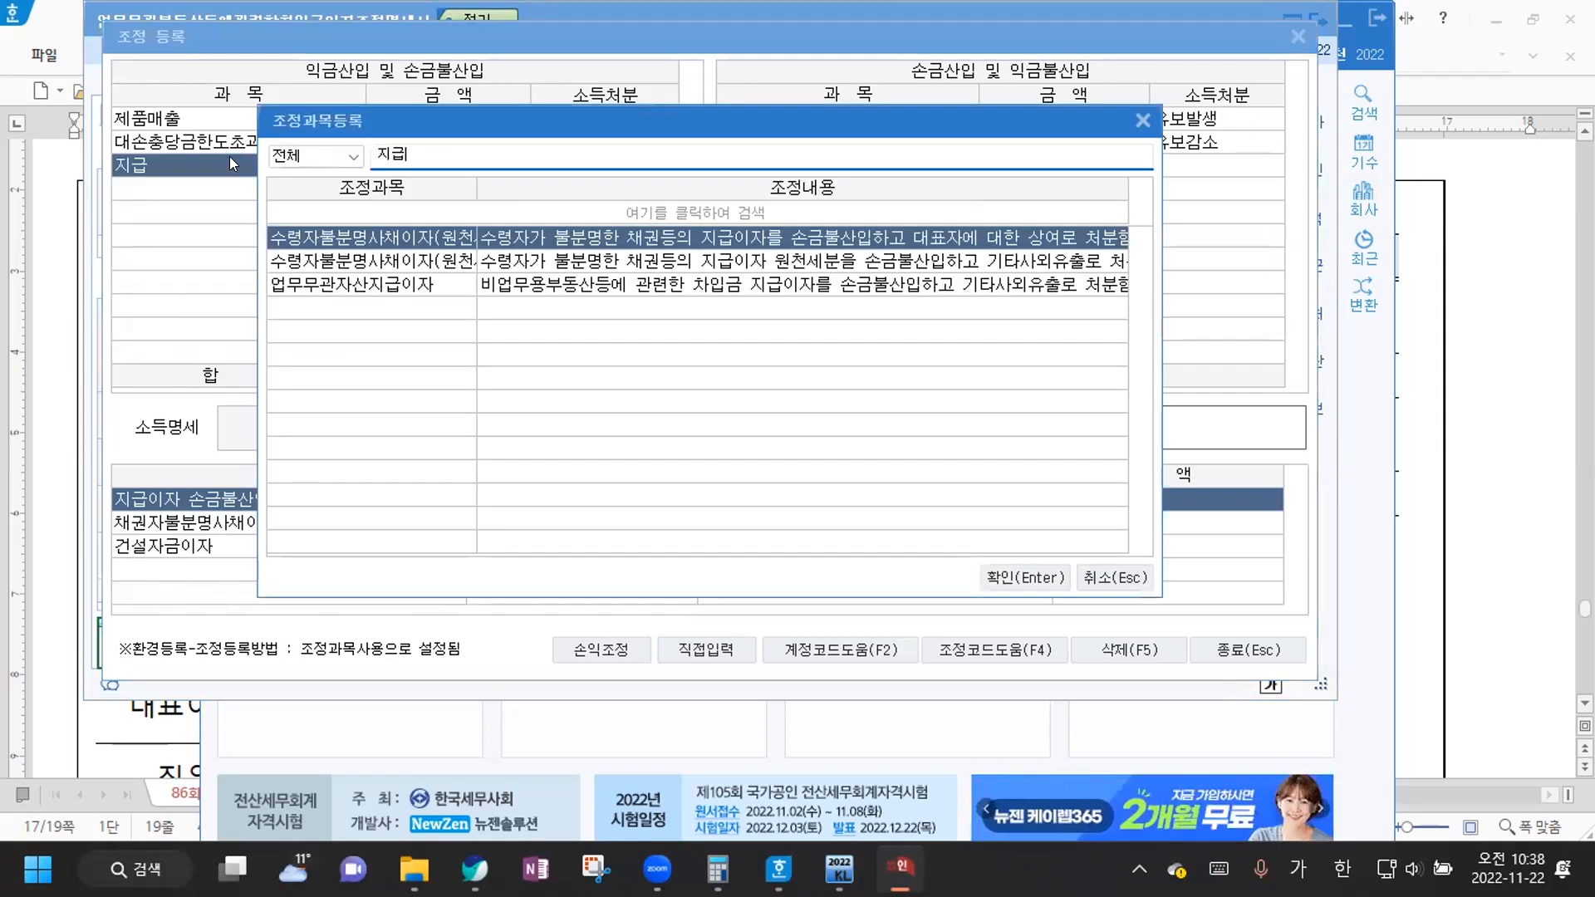
pyautogui.press('Down')
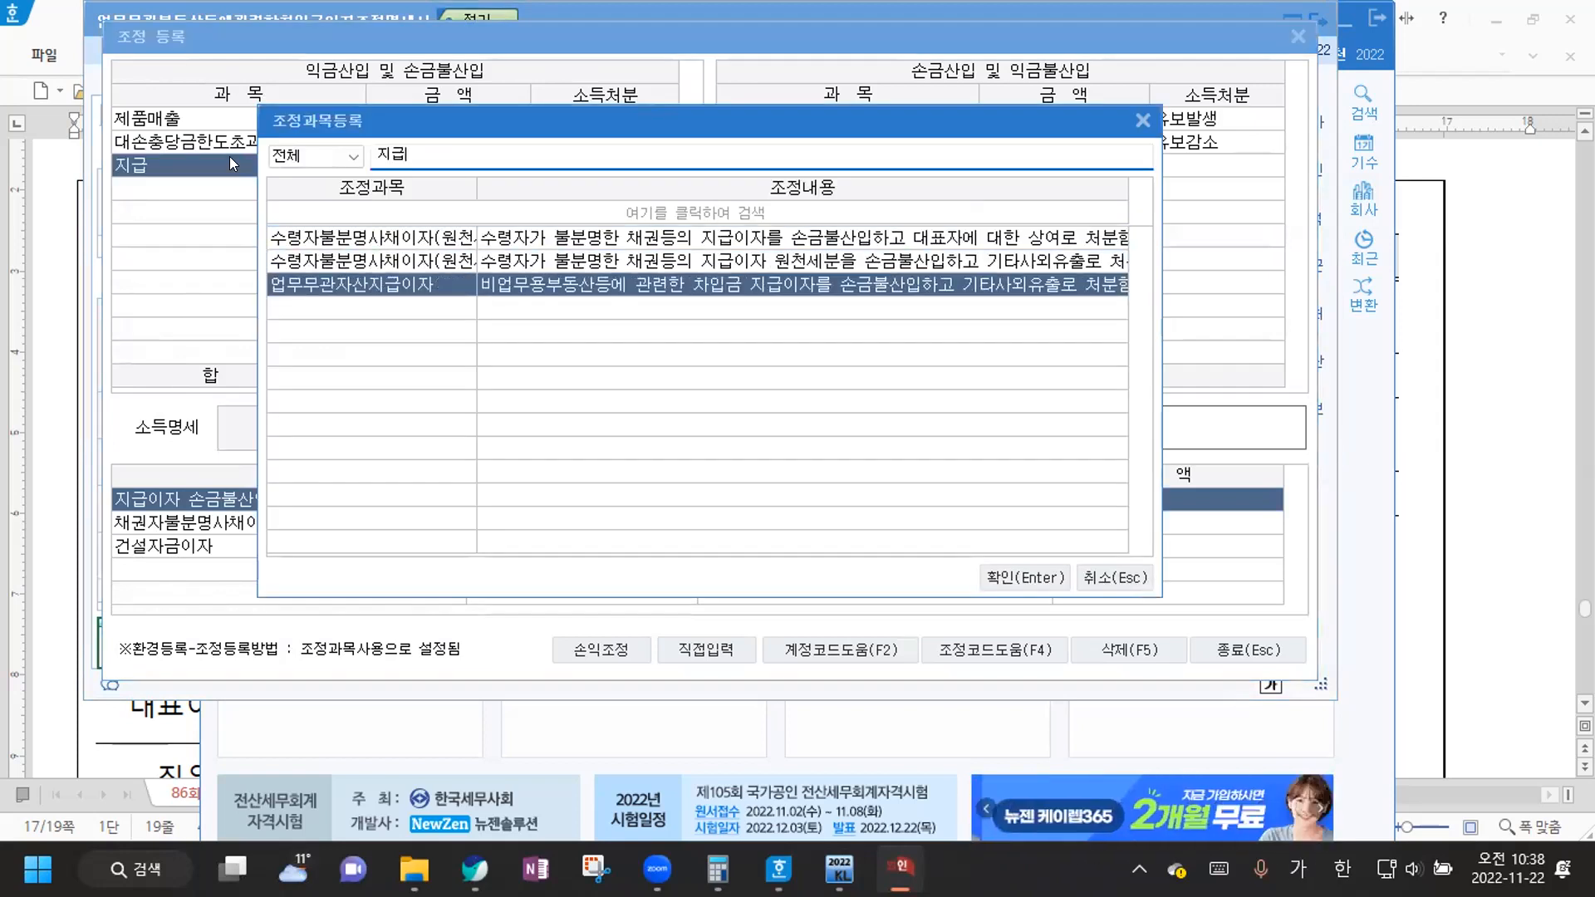
pyautogui.press('Return')
# Set the 업무무관자산지급이자 amount to 1,862,608 and accept 기타사외유출 as its 소득처분
pyautogui.write('1862608')
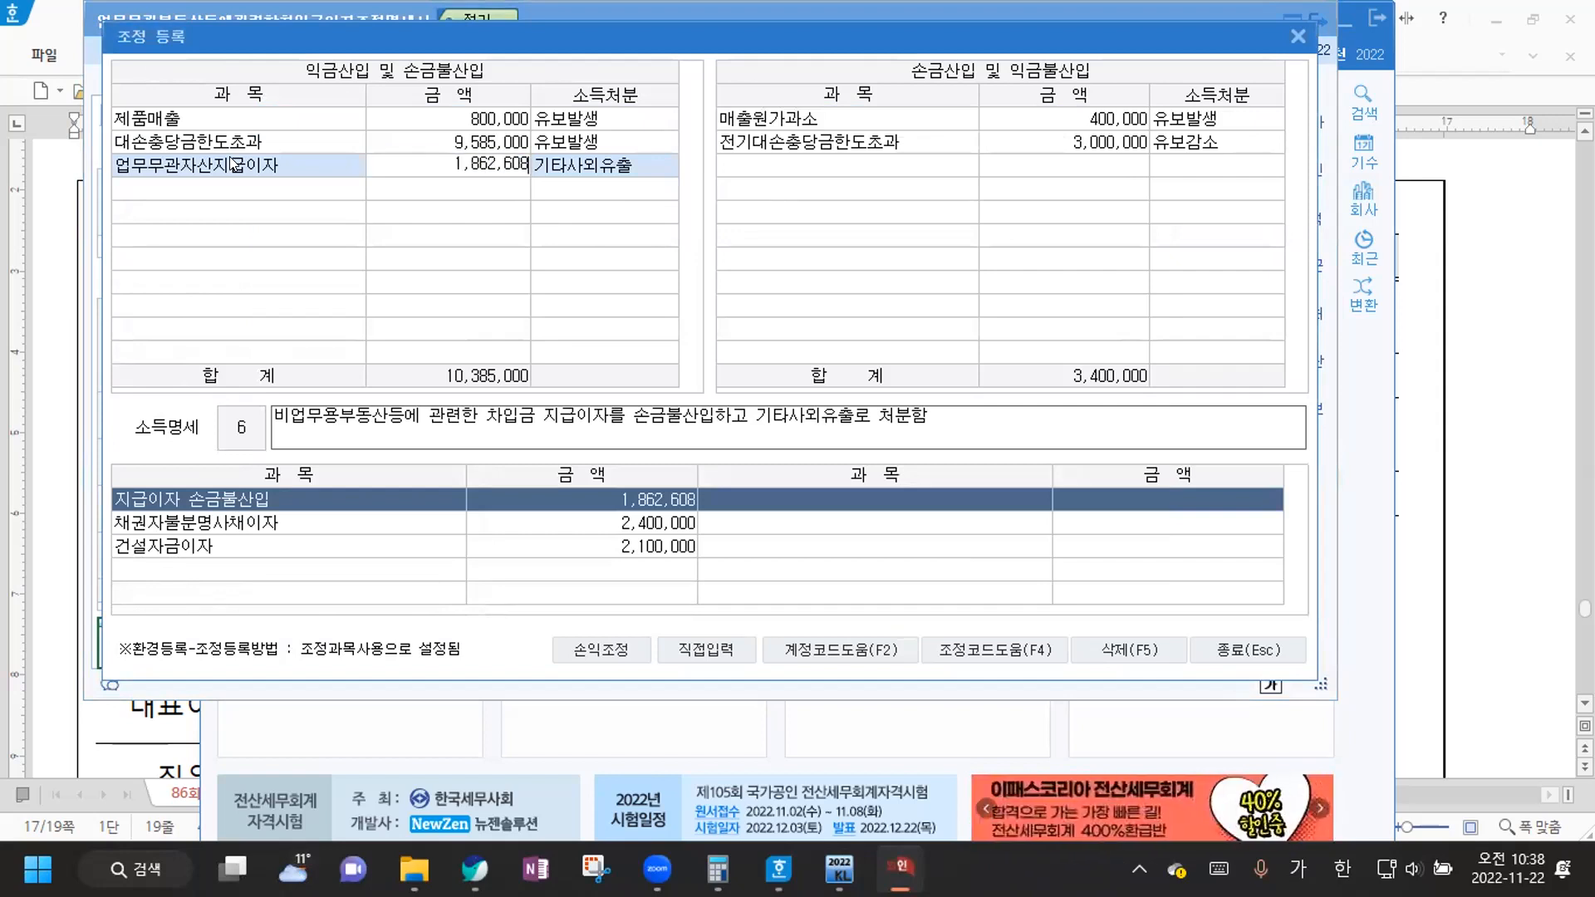
pyautogui.press('Return')
pyautogui.press('Return')
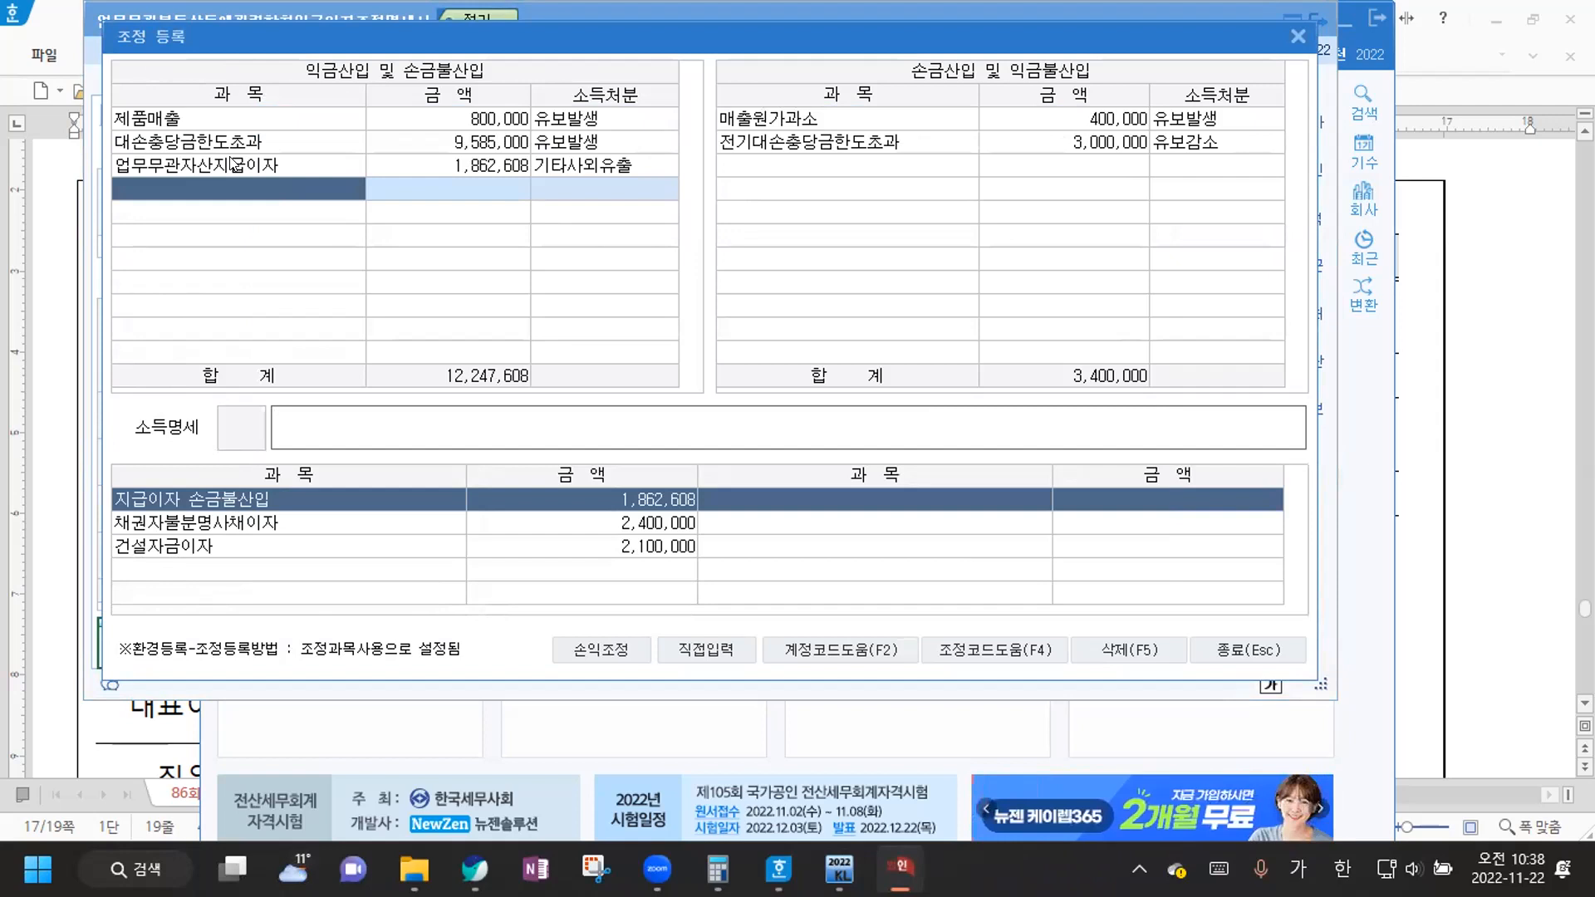
# Add 채권자불분명사채이자(원천세제외) as a new 익금산입 및 손금불산입 item by looking up 채권, widening the 조정과목 column to read the full names
pyautogui.write('채권')
pyautogui.press('Return')
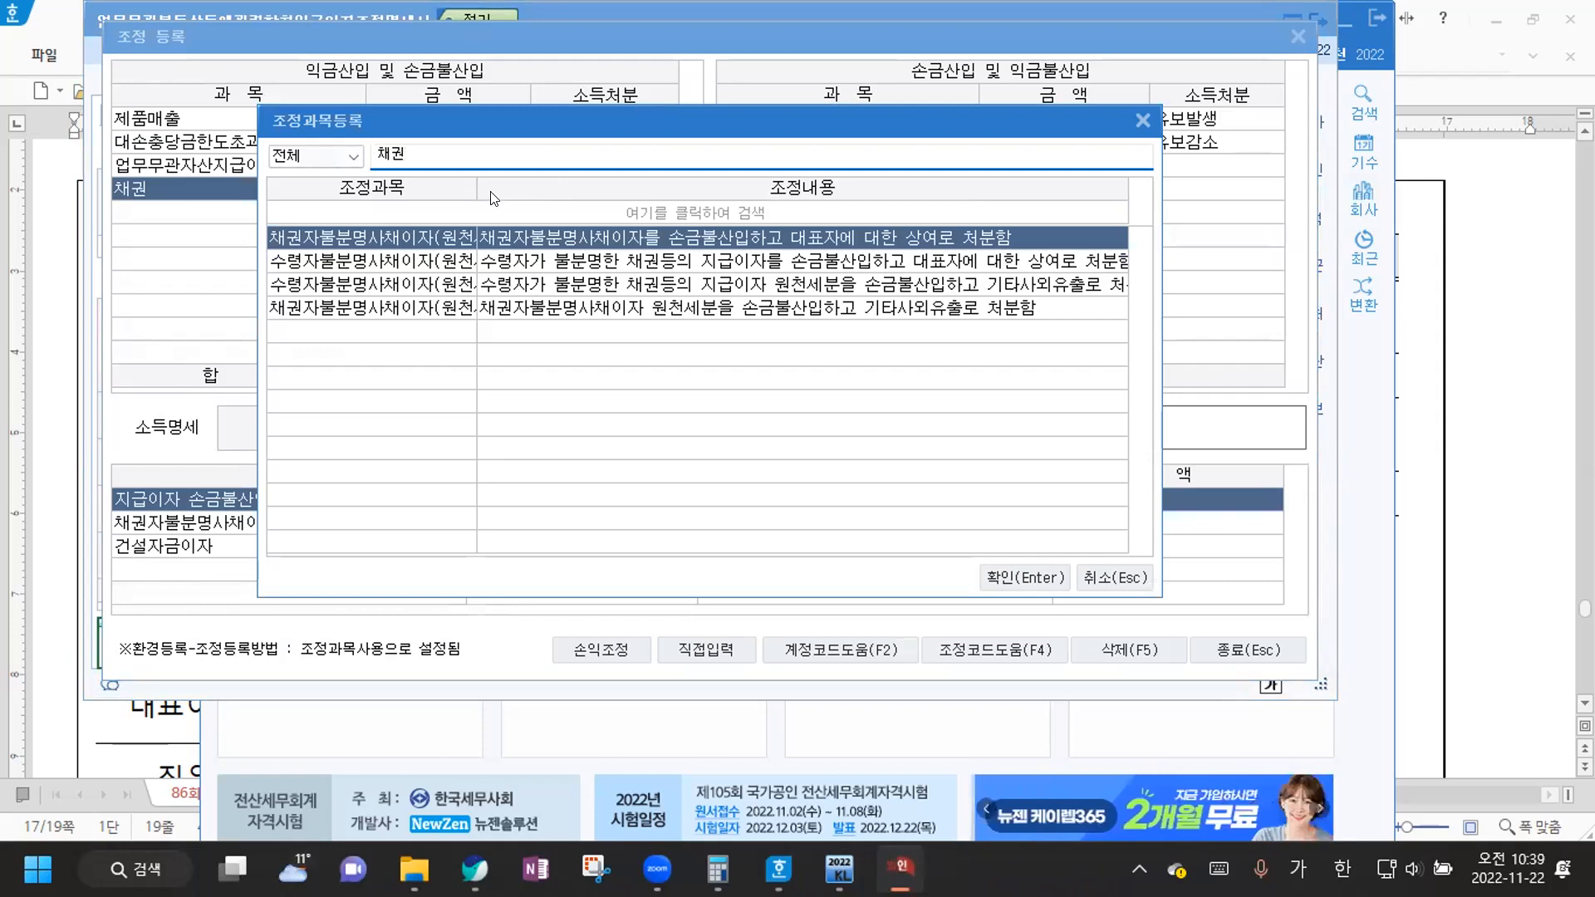
pyautogui.moveTo(470, 183); pyautogui.dragTo(692, 181)
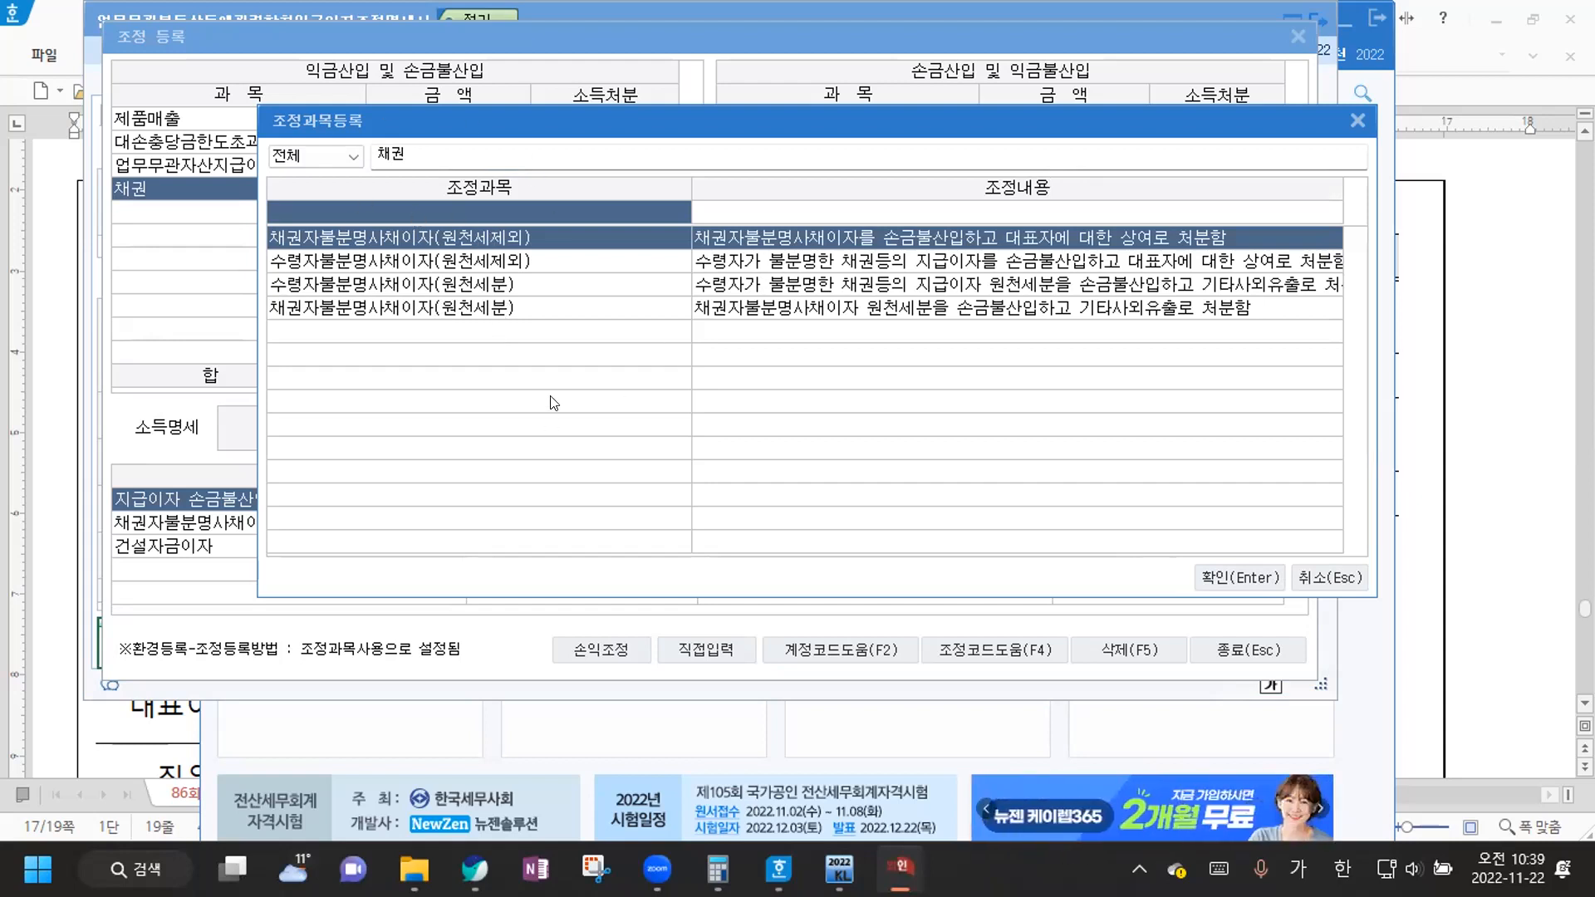
pyautogui.click(1237, 575)
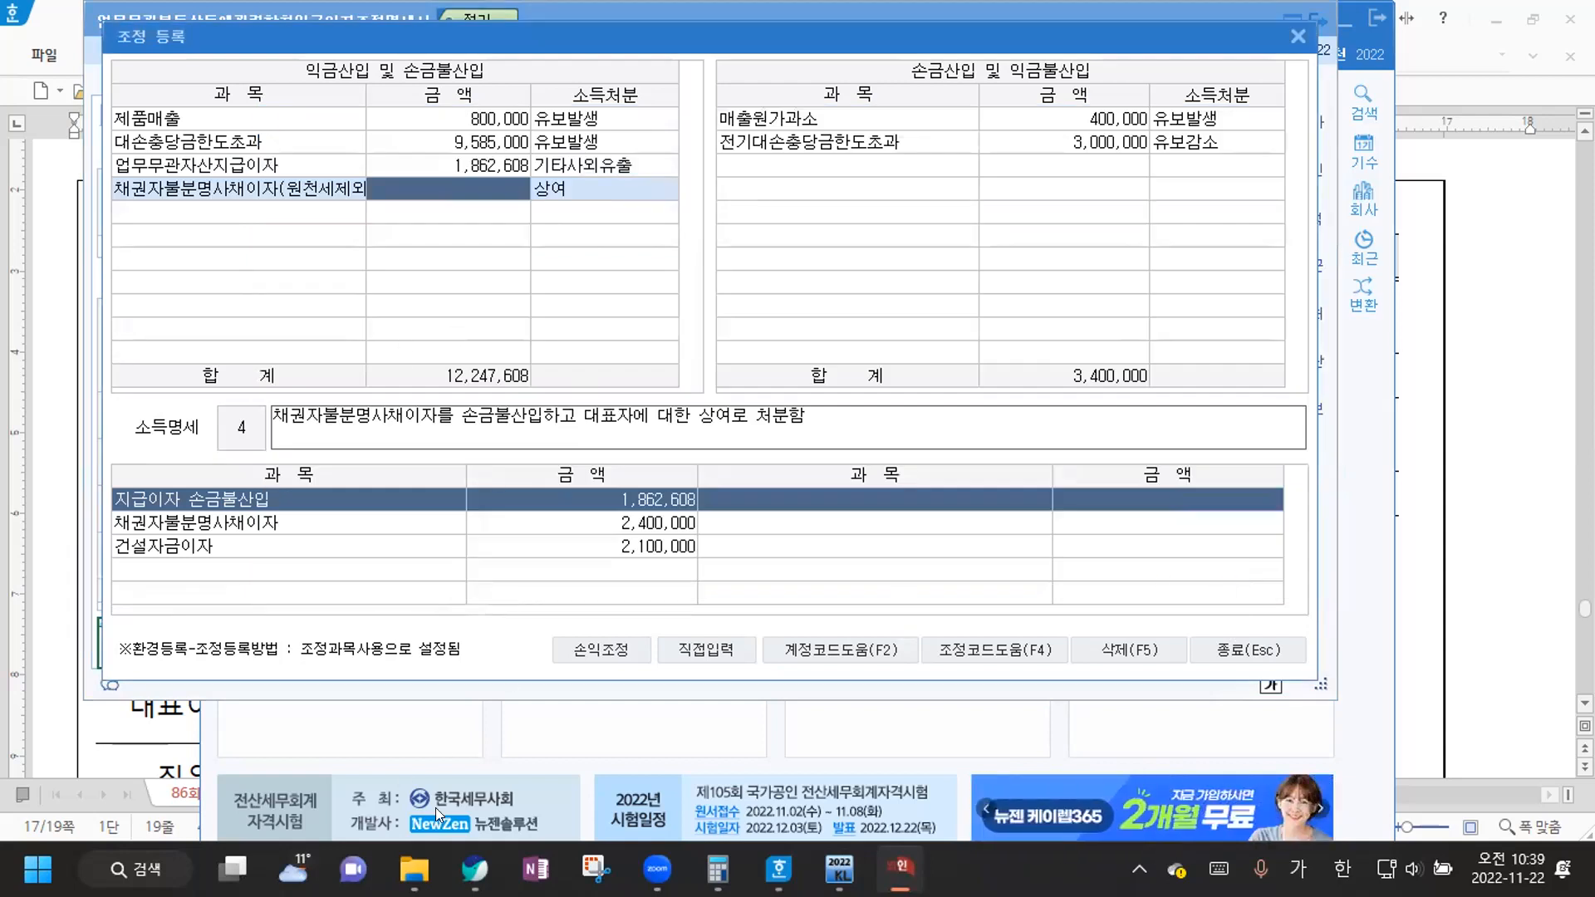
# Compute 240 - 66 in the calculator, set the 채권자불분명사채이자(원천세제외) amount to 1,740,000, and accept 상여 as its 소득처분
pyautogui.click(718, 870)
pyautogui.write('2')
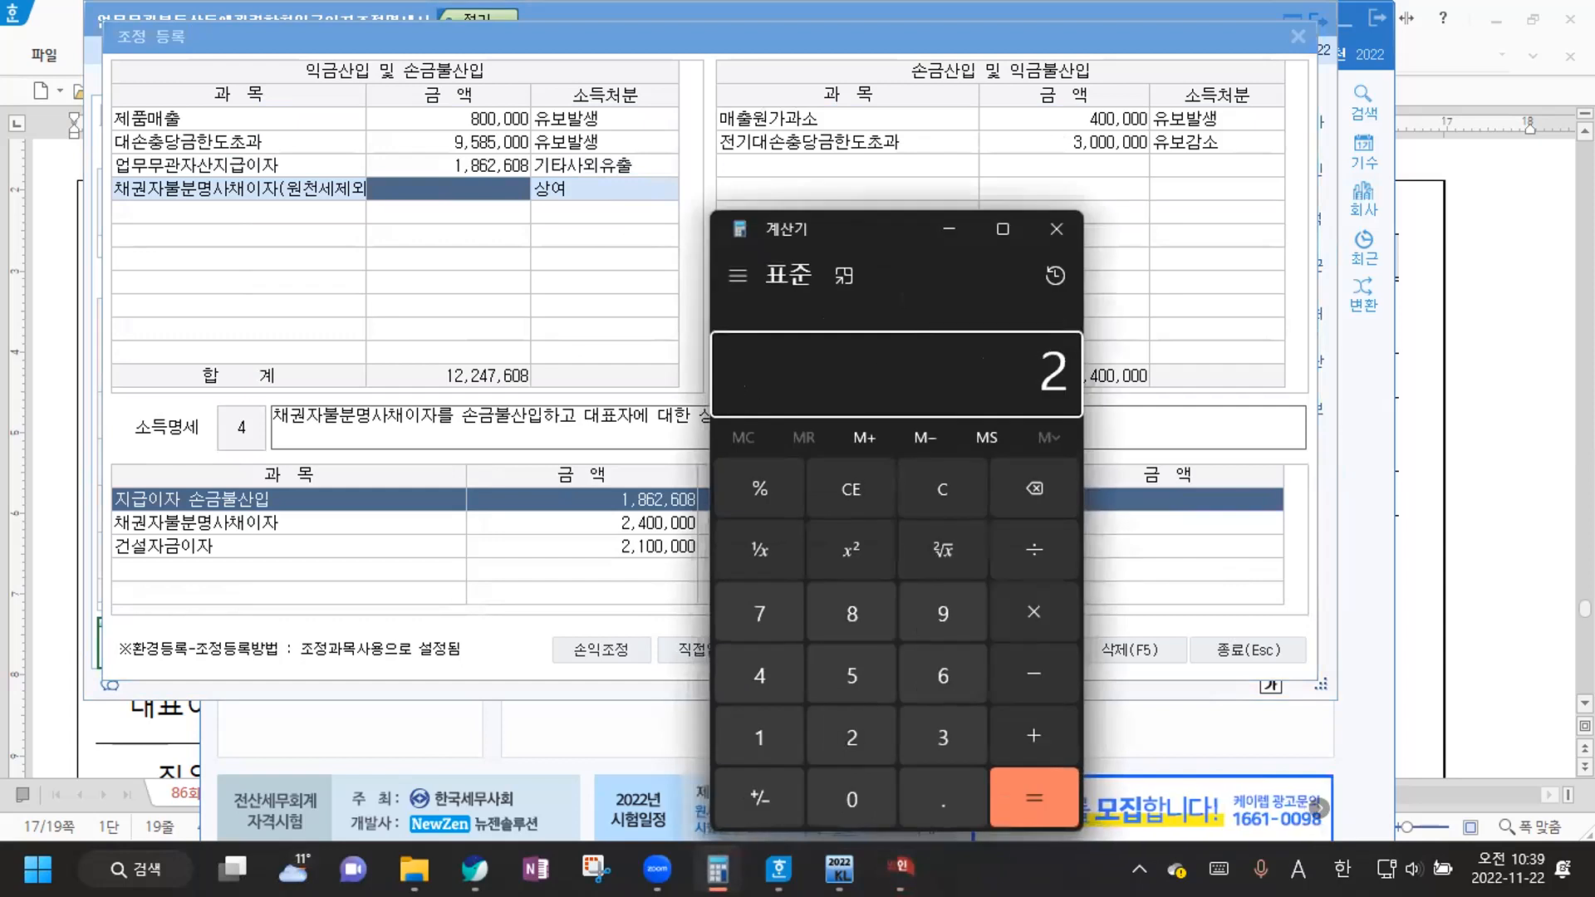
pyautogui.write('40 - 66')
pyautogui.press('Return')
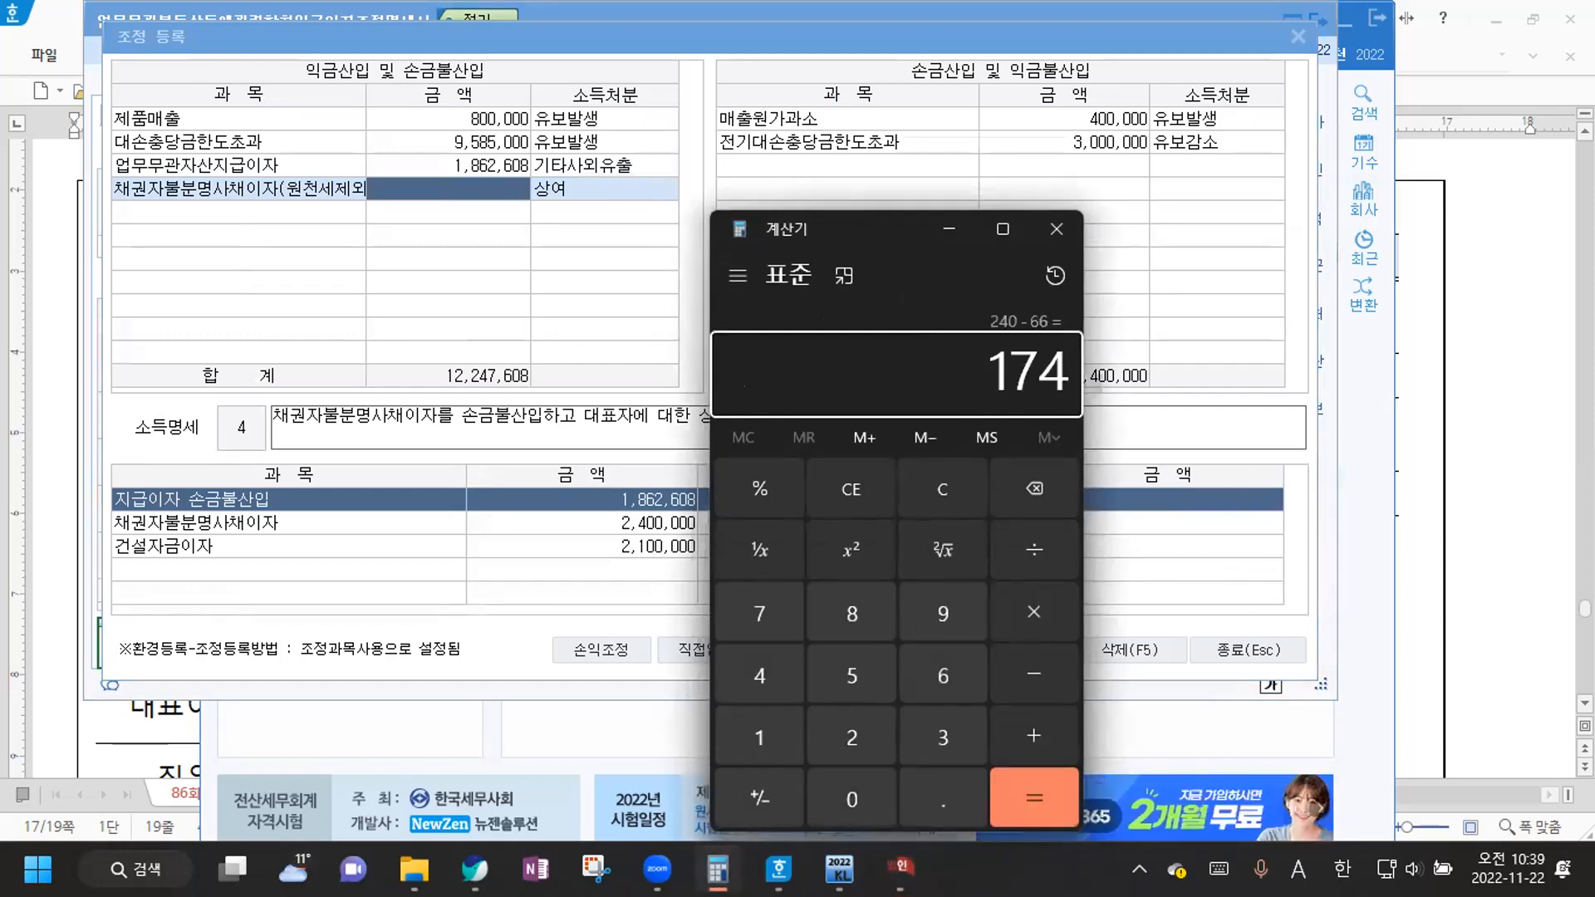
pyautogui.click(457, 193)
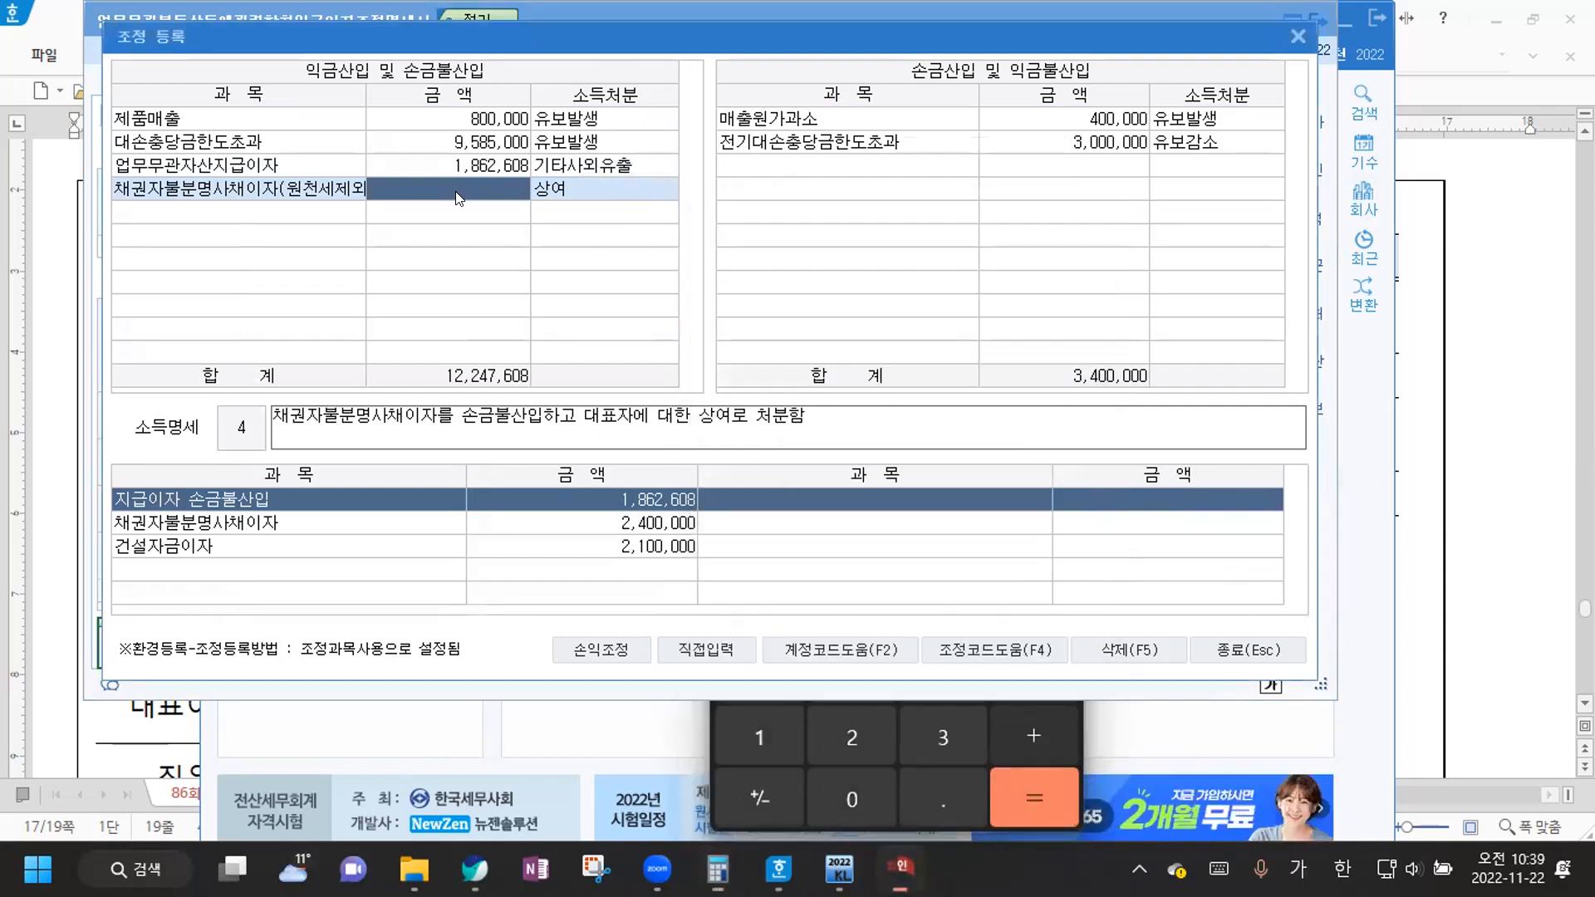
pyautogui.write('1740000')
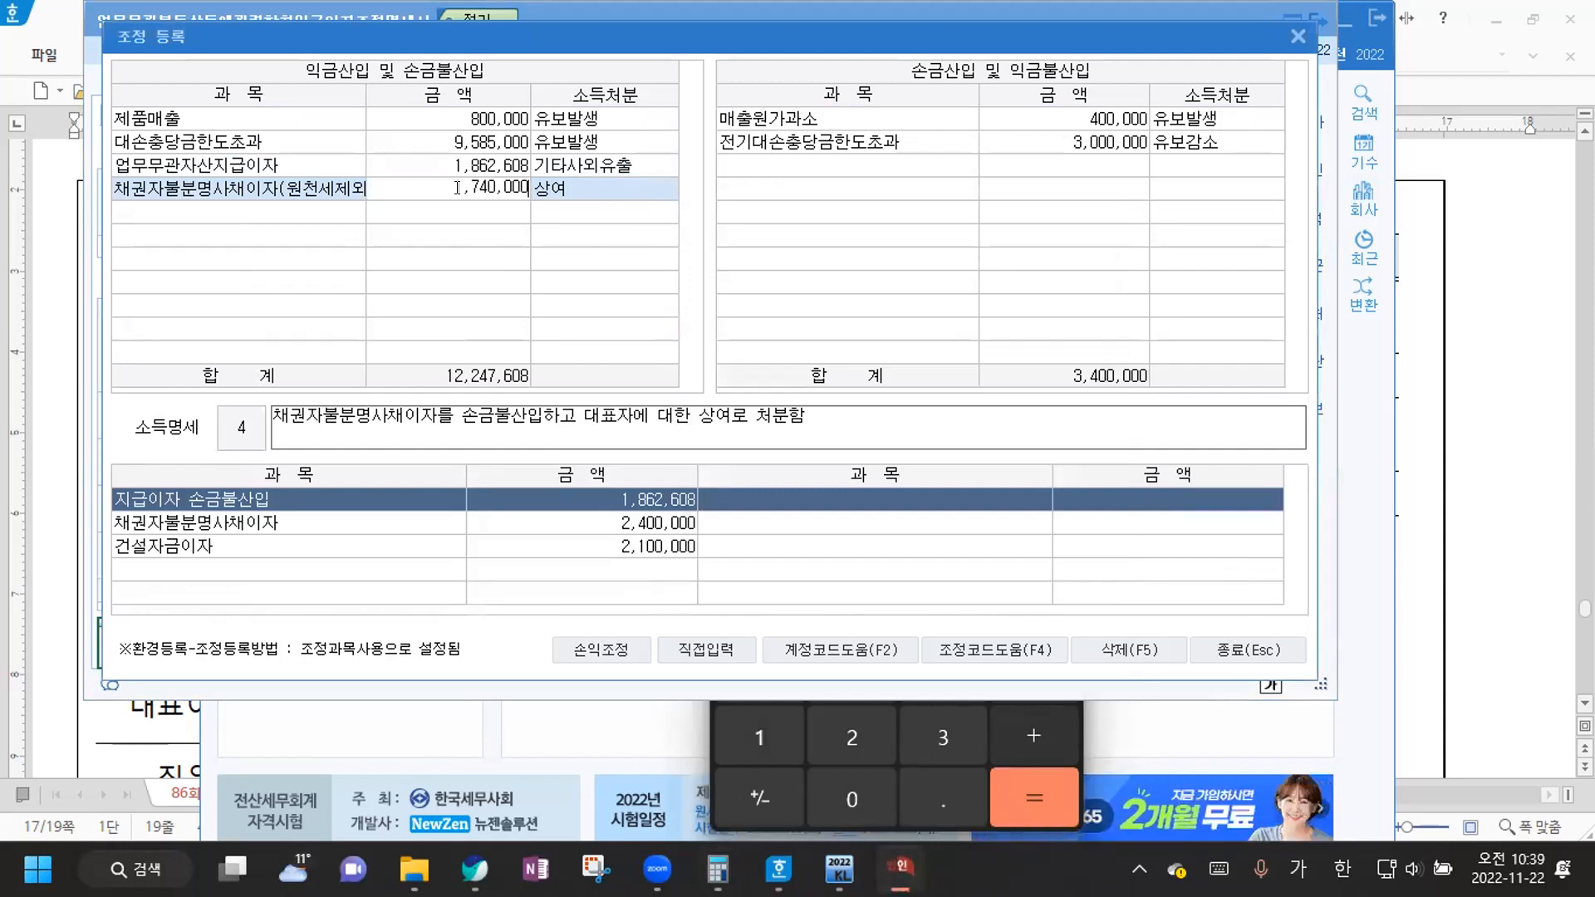
pyautogui.press('Return')
pyautogui.press('Return')
pyautogui.press('Return')
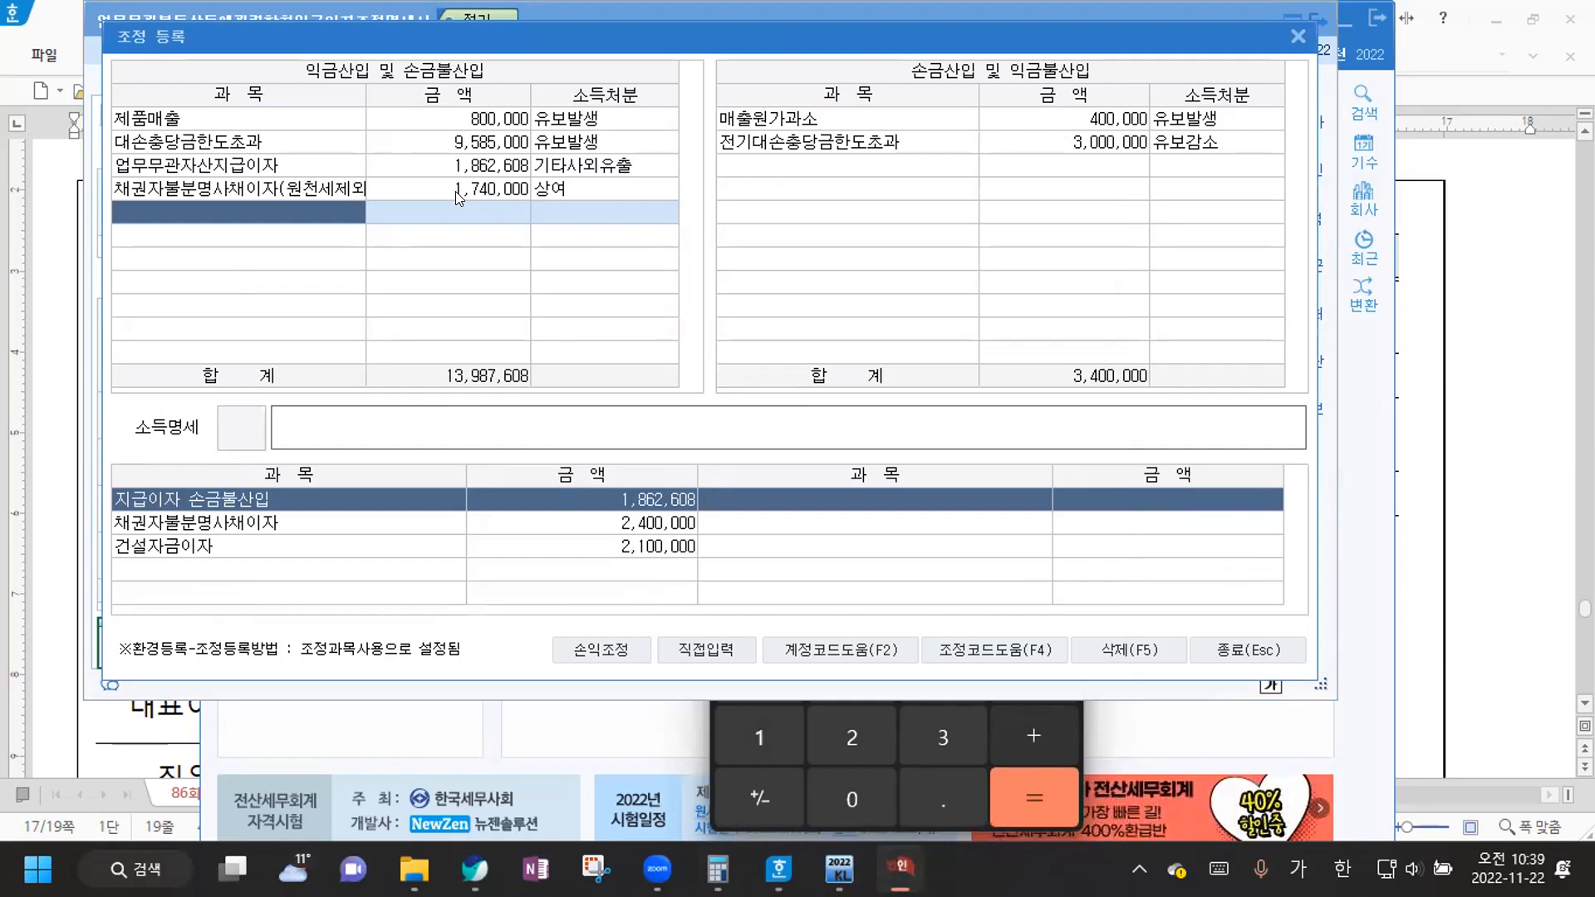
# Start another 익금산입 및 손금불산입 item with a 과목 beginning with 채
pyautogui.write('채')
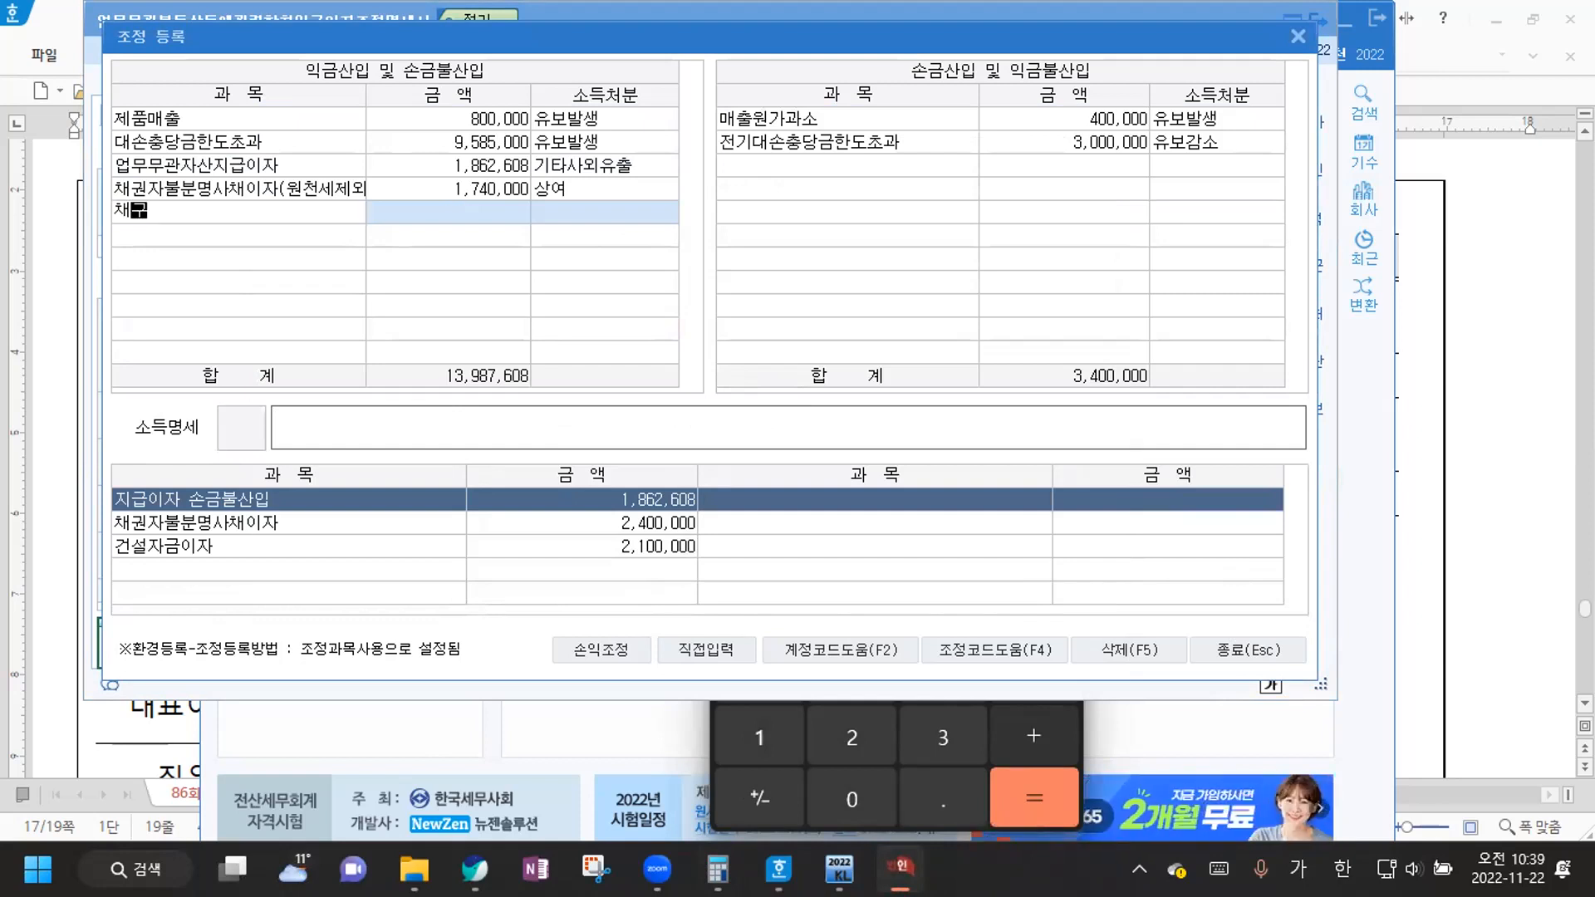
# Add the 채권자불분명사채이자(원천세분) adjustment under 익금산입 및 손금불산입 with amount 660,000 and disposition 기타사외유출
pyautogui.press('Return')
pyautogui.press('Down')
pyautogui.press('Down')
pyautogui.press('Down')
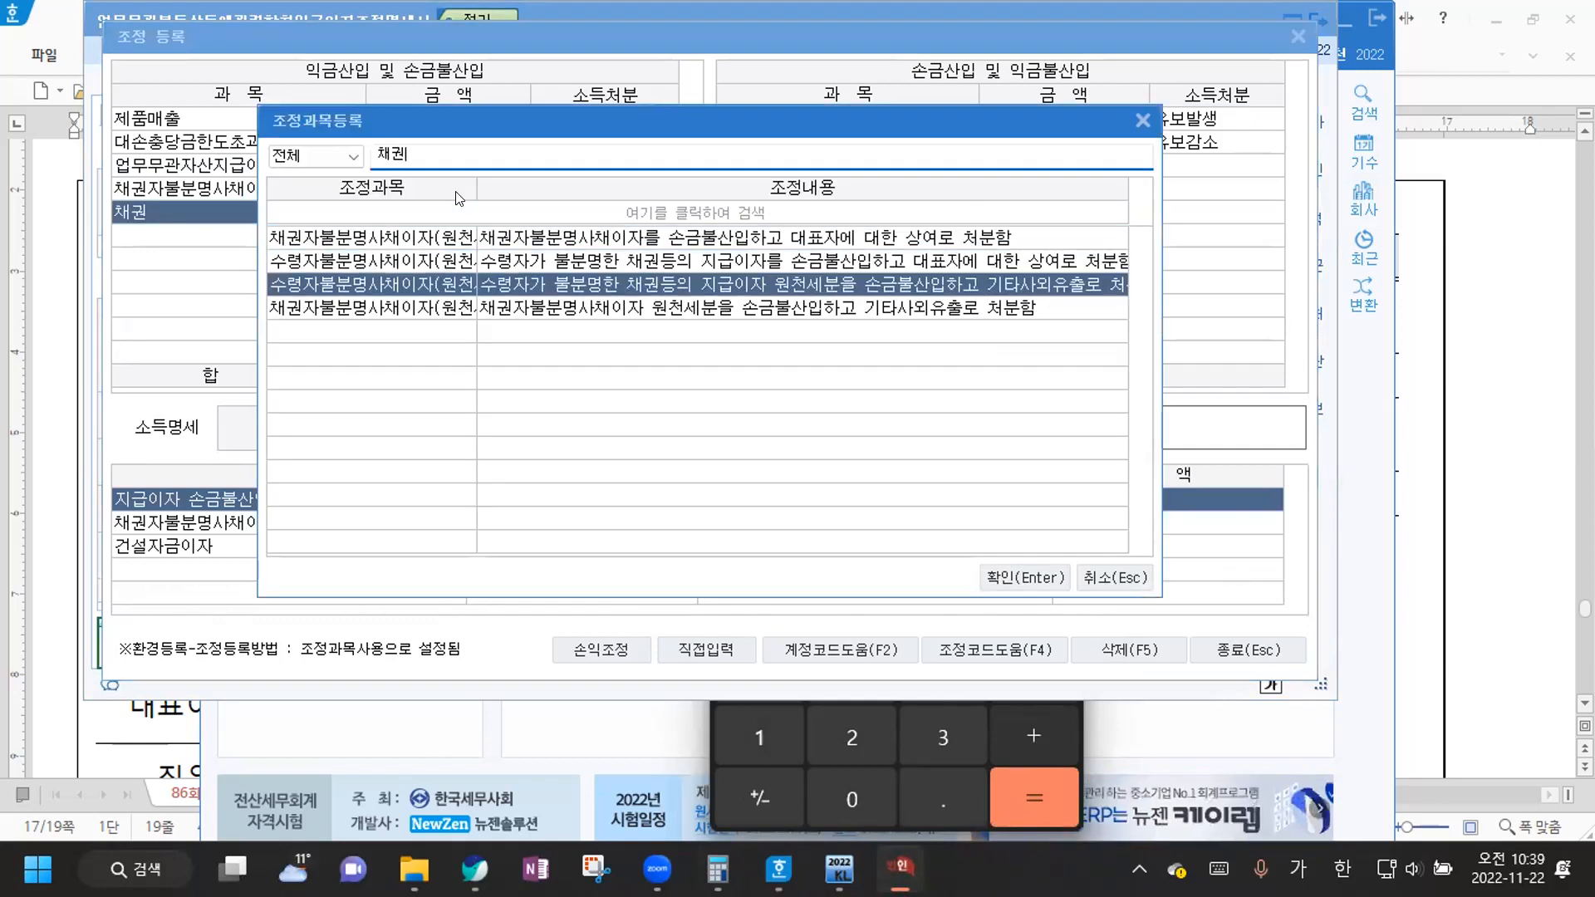
pyautogui.press('Return')
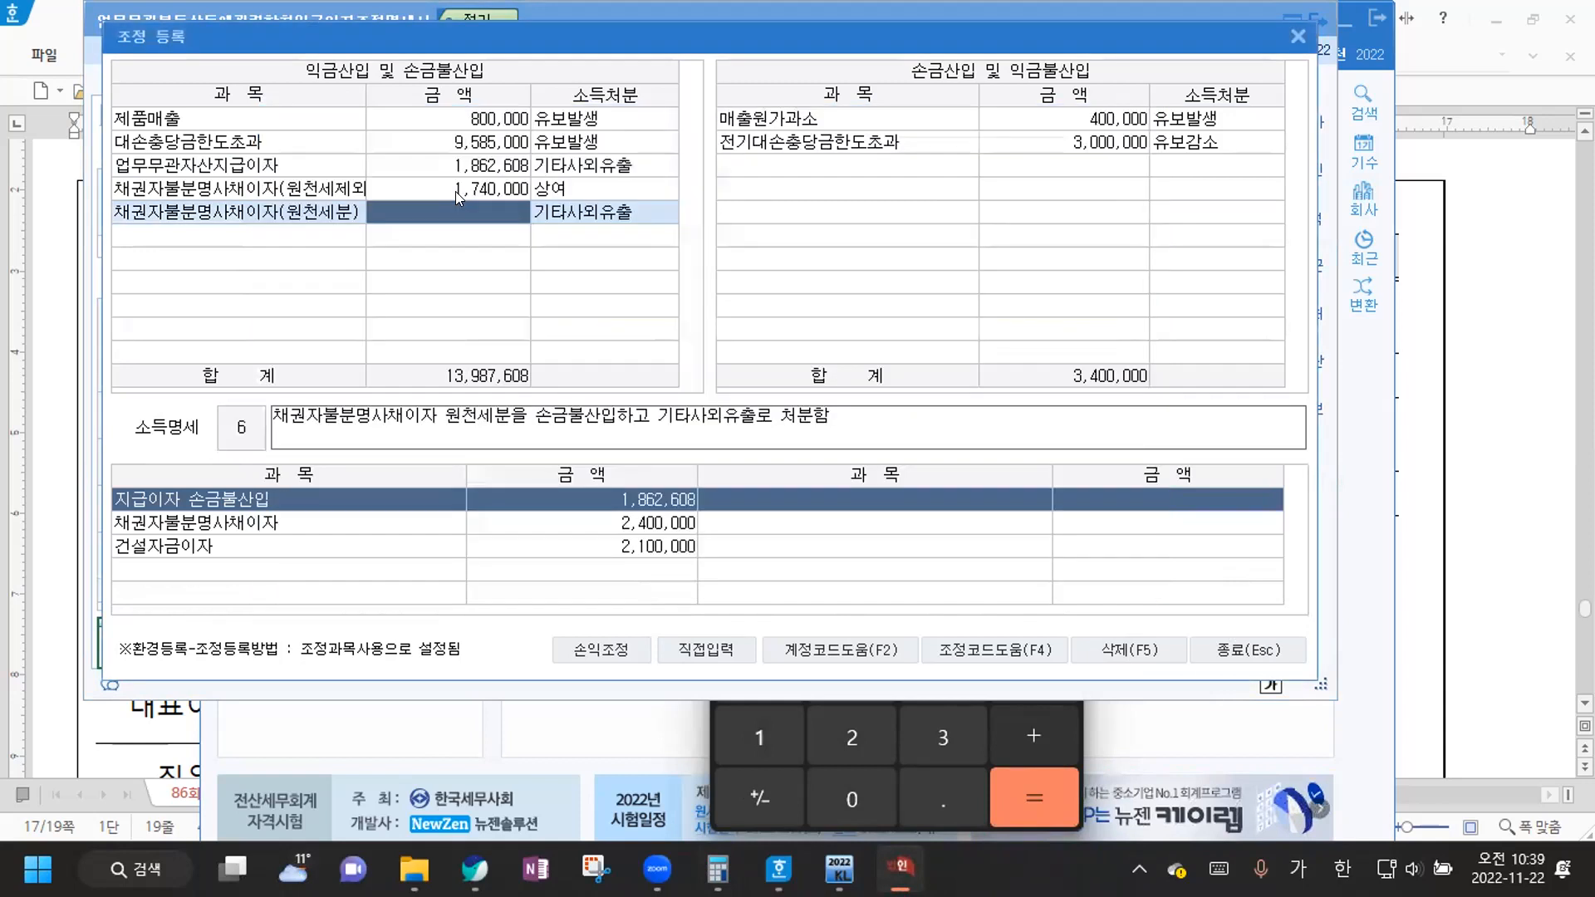
pyautogui.write('6600000')
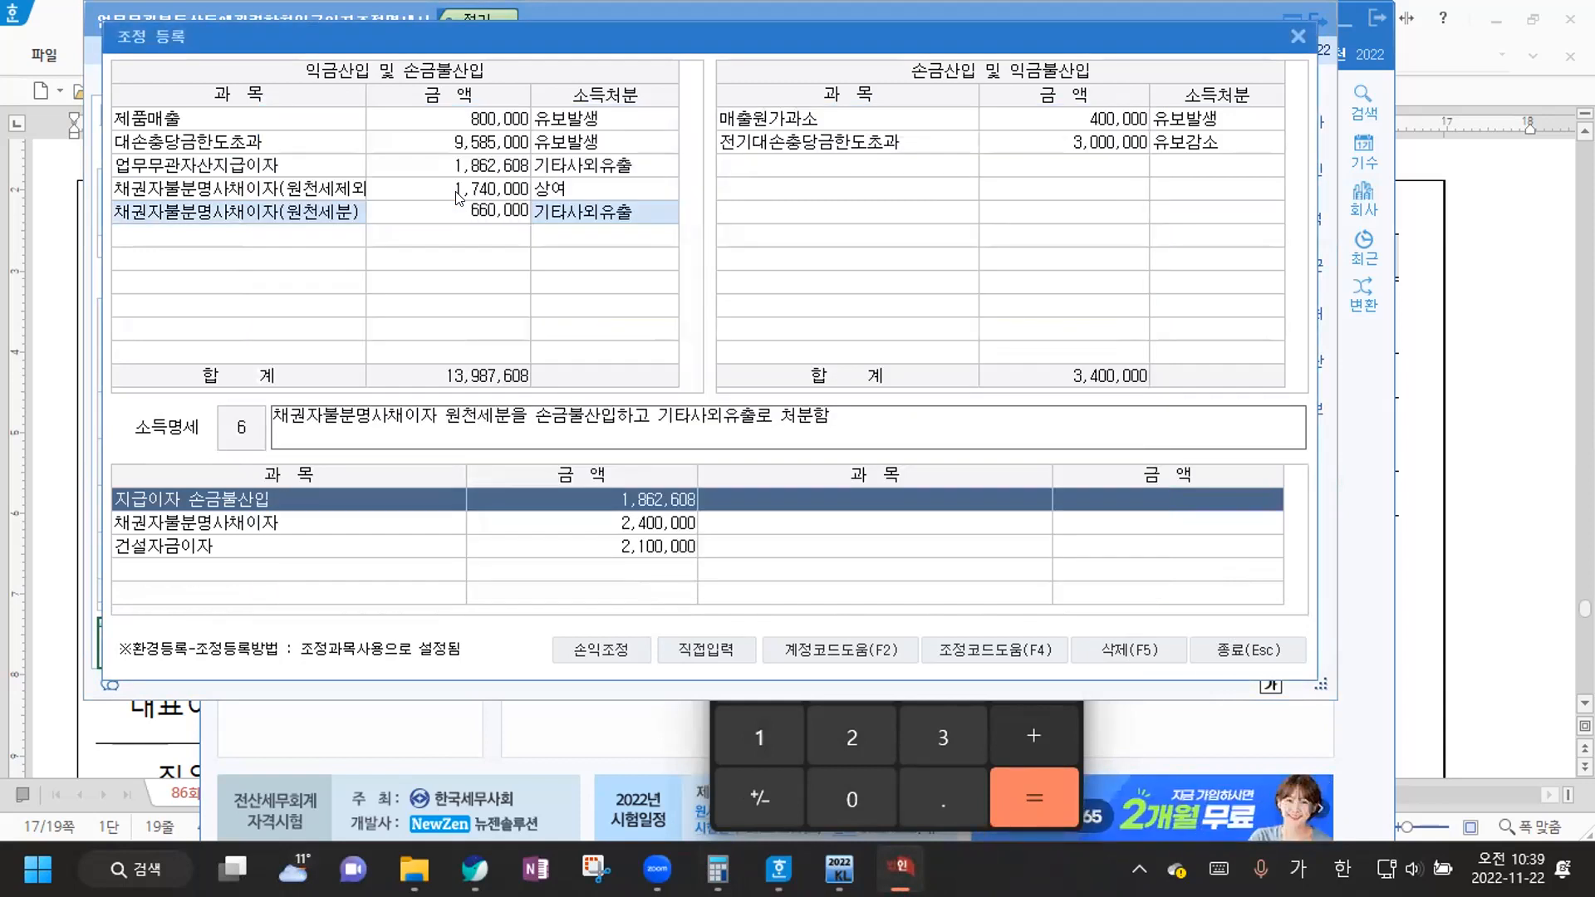
pyautogui.press('Return')
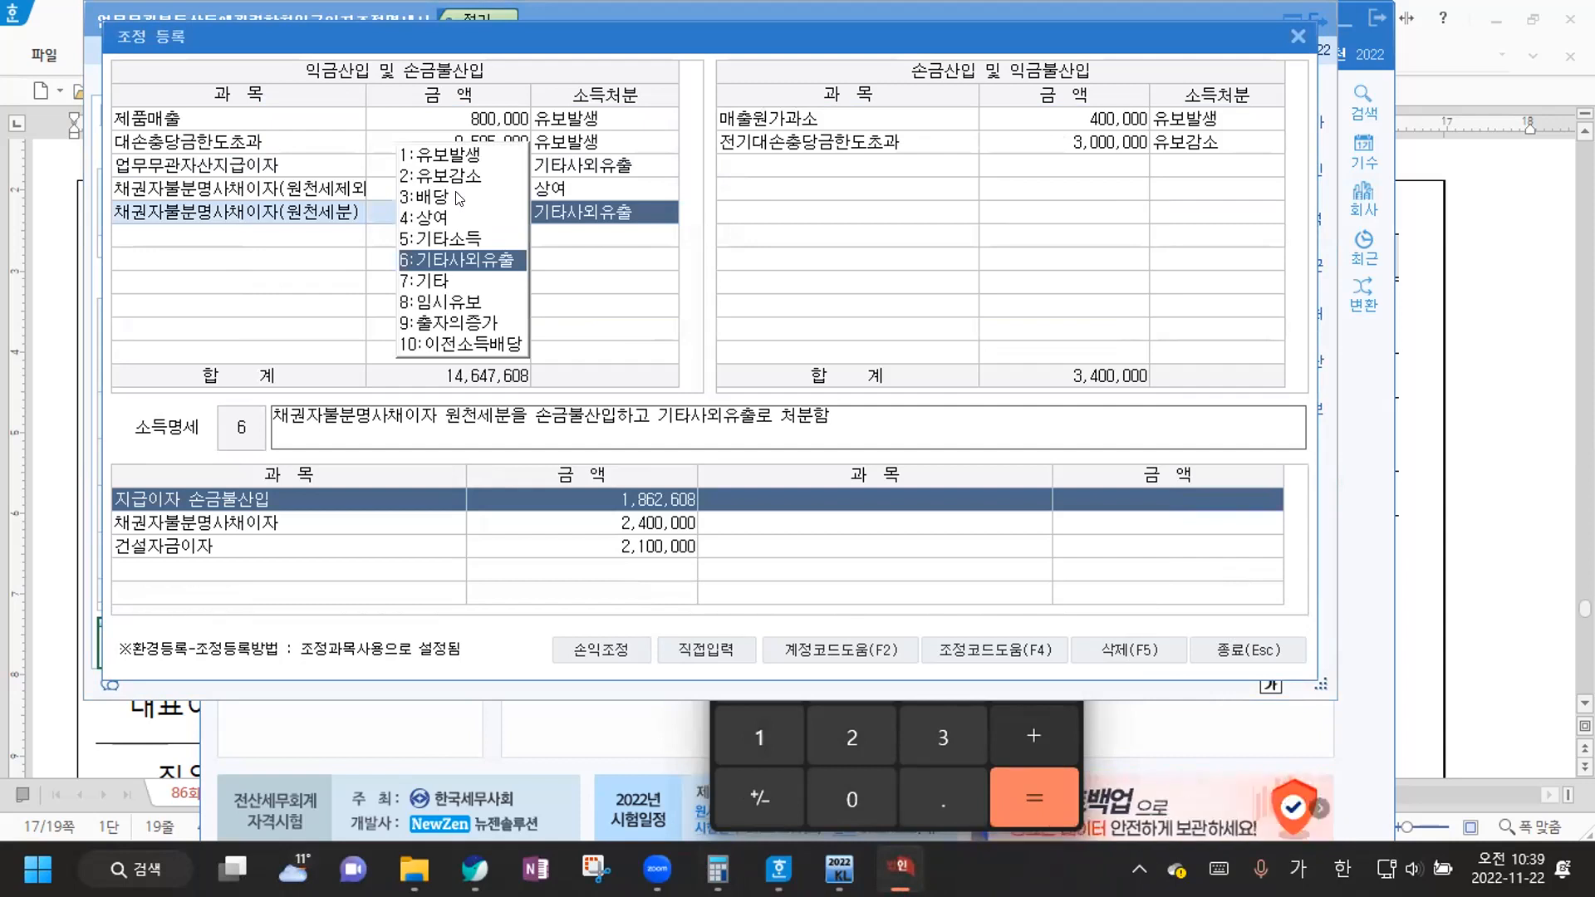
pyautogui.press('Return')
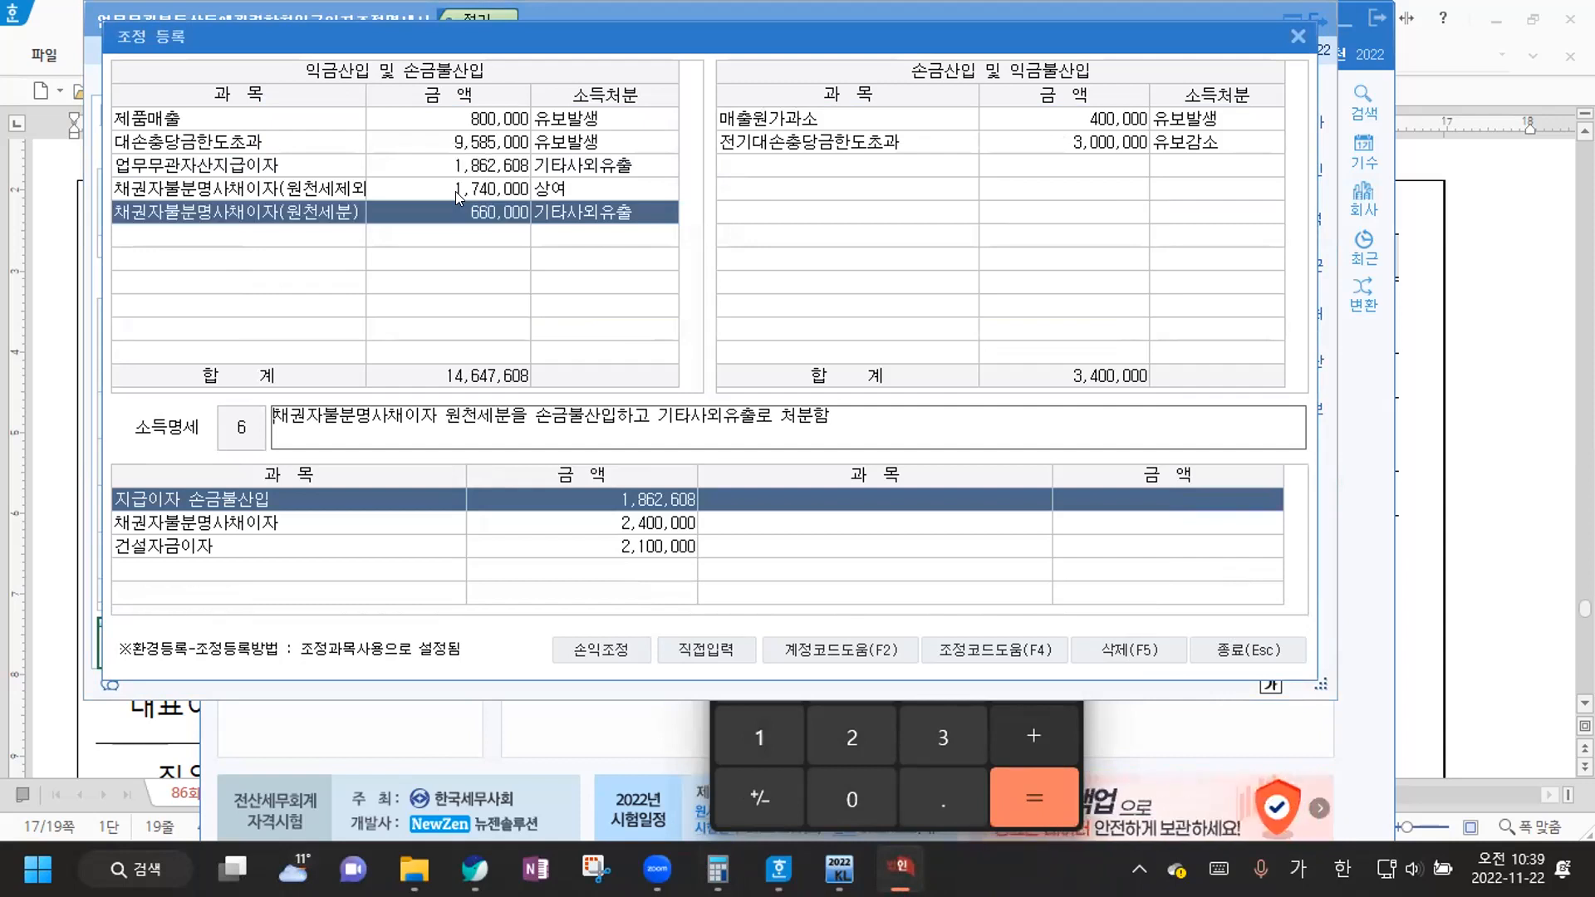
pyautogui.press('Return')
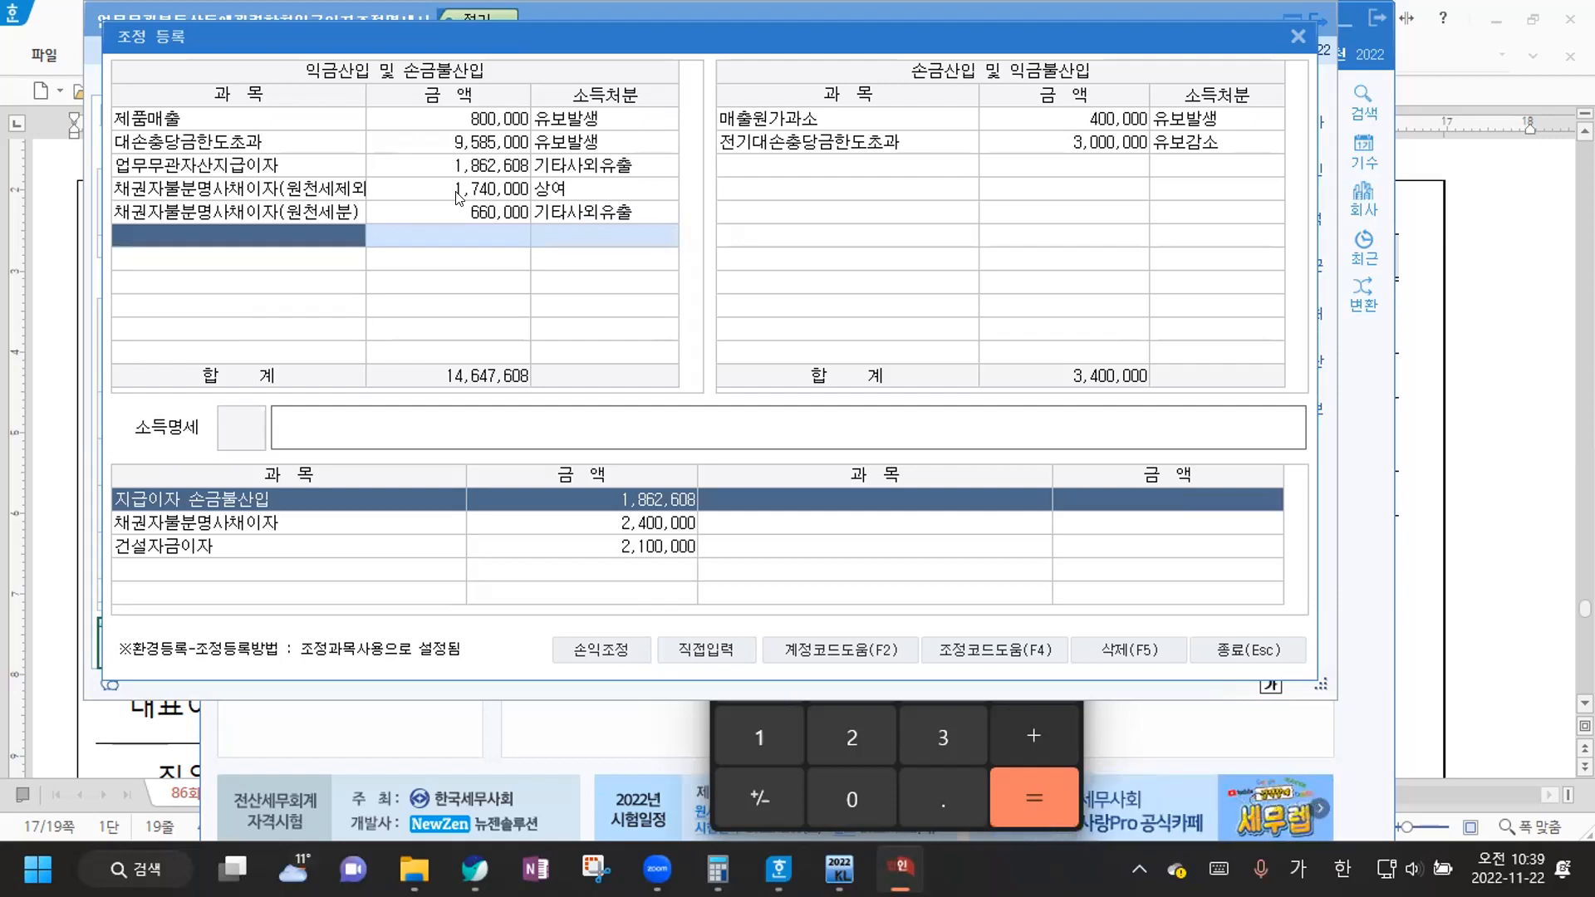
pyautogui.write('건')
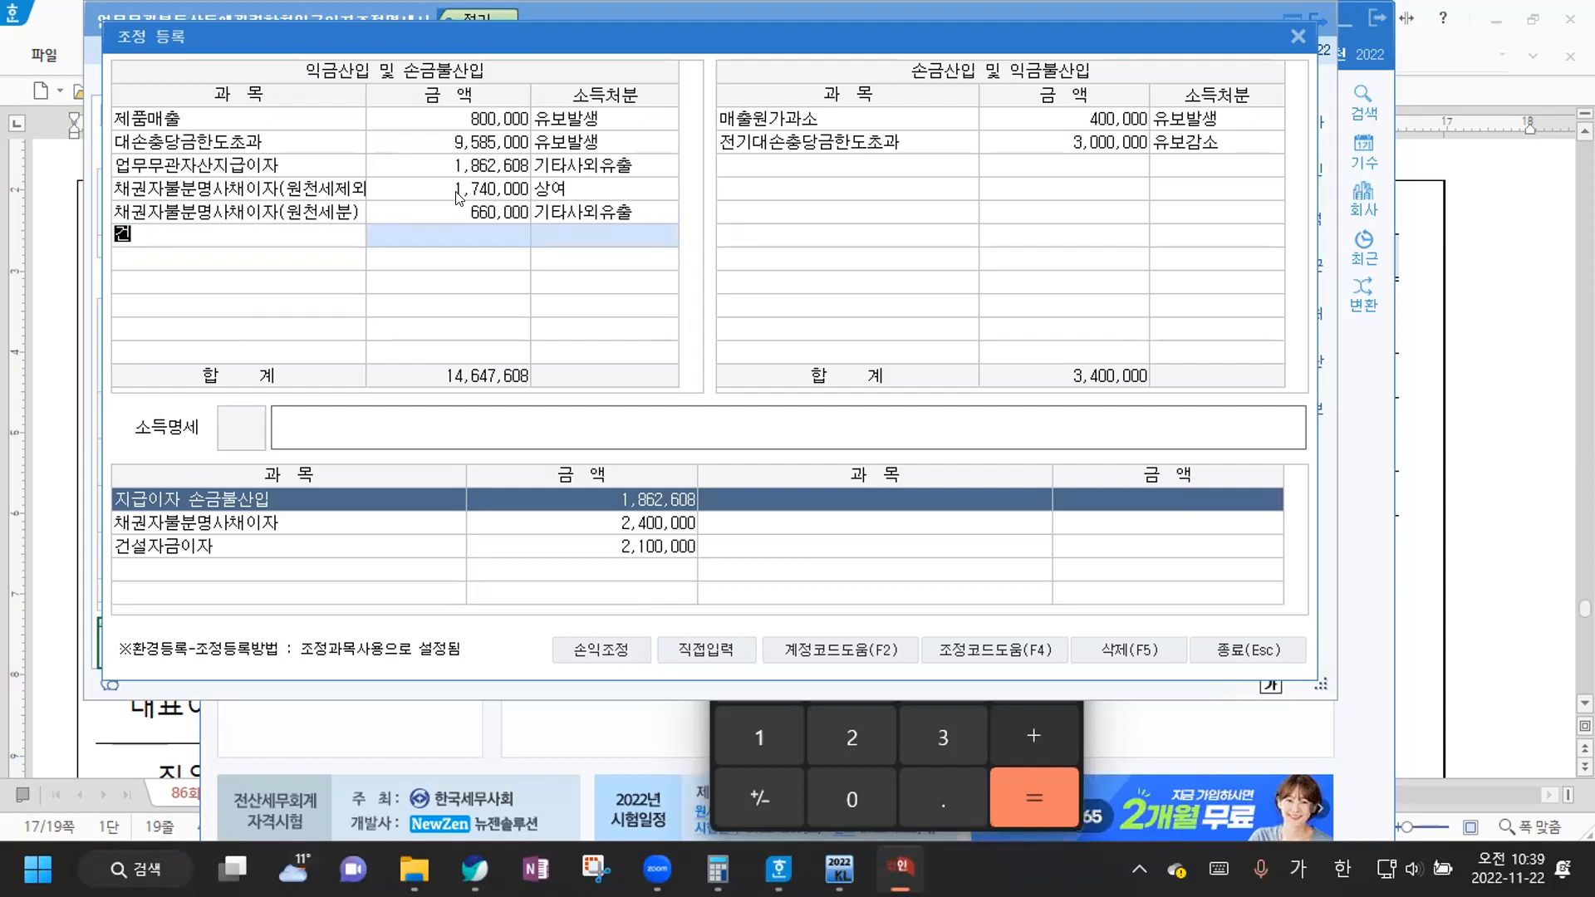
pyautogui.write('ㅅㅓㄹ')
pyautogui.press('Return')
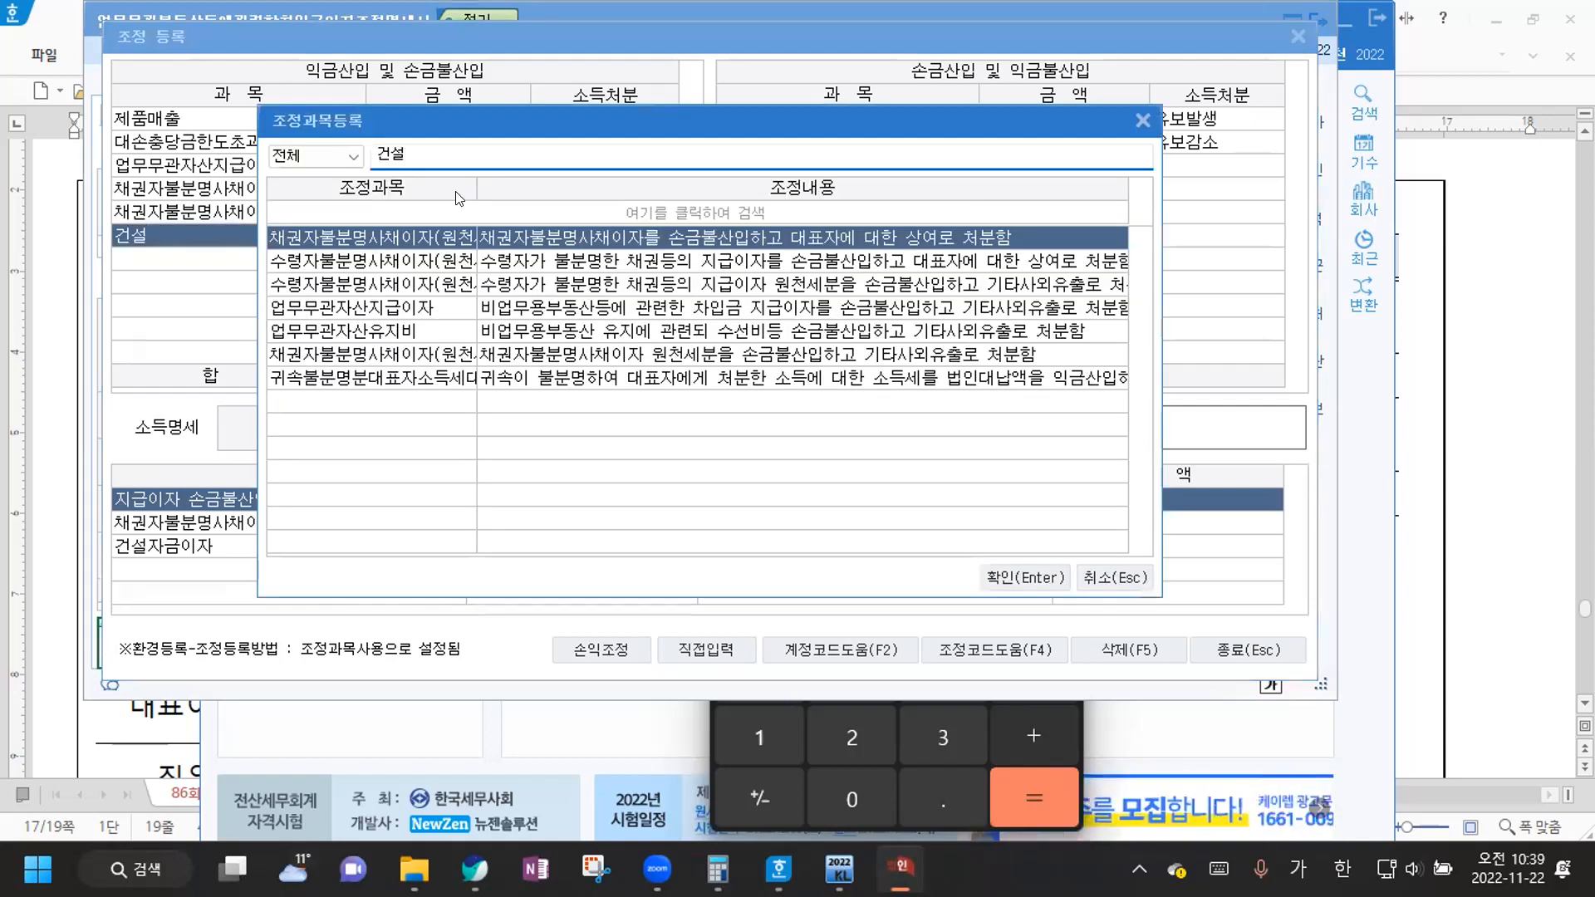
pyautogui.click(1110, 575)
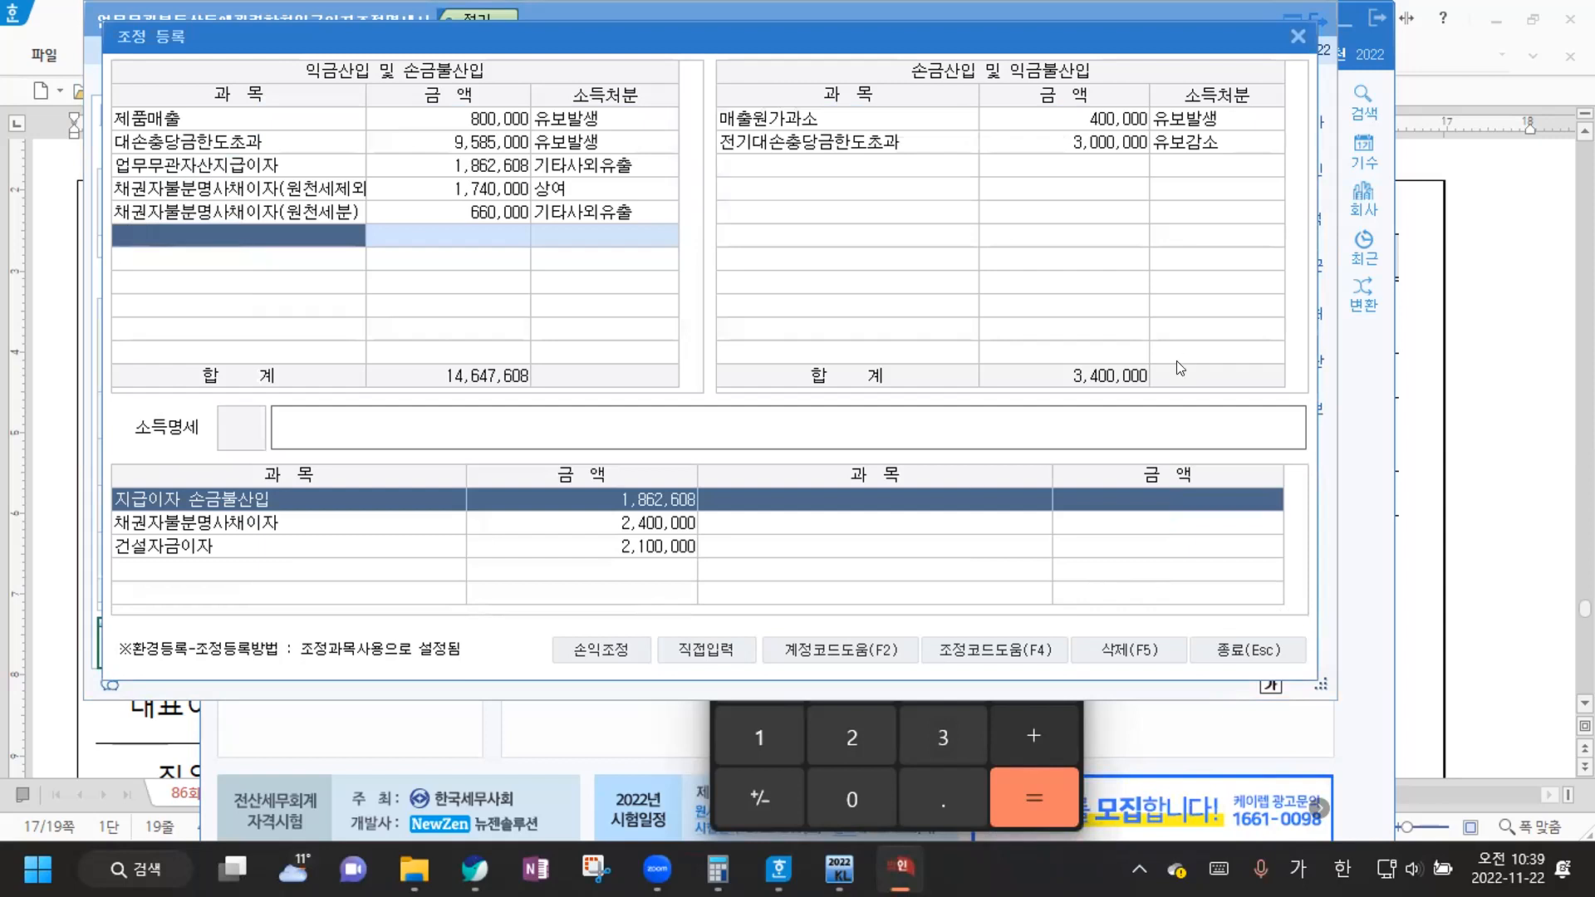
pyautogui.click(1364, 370)
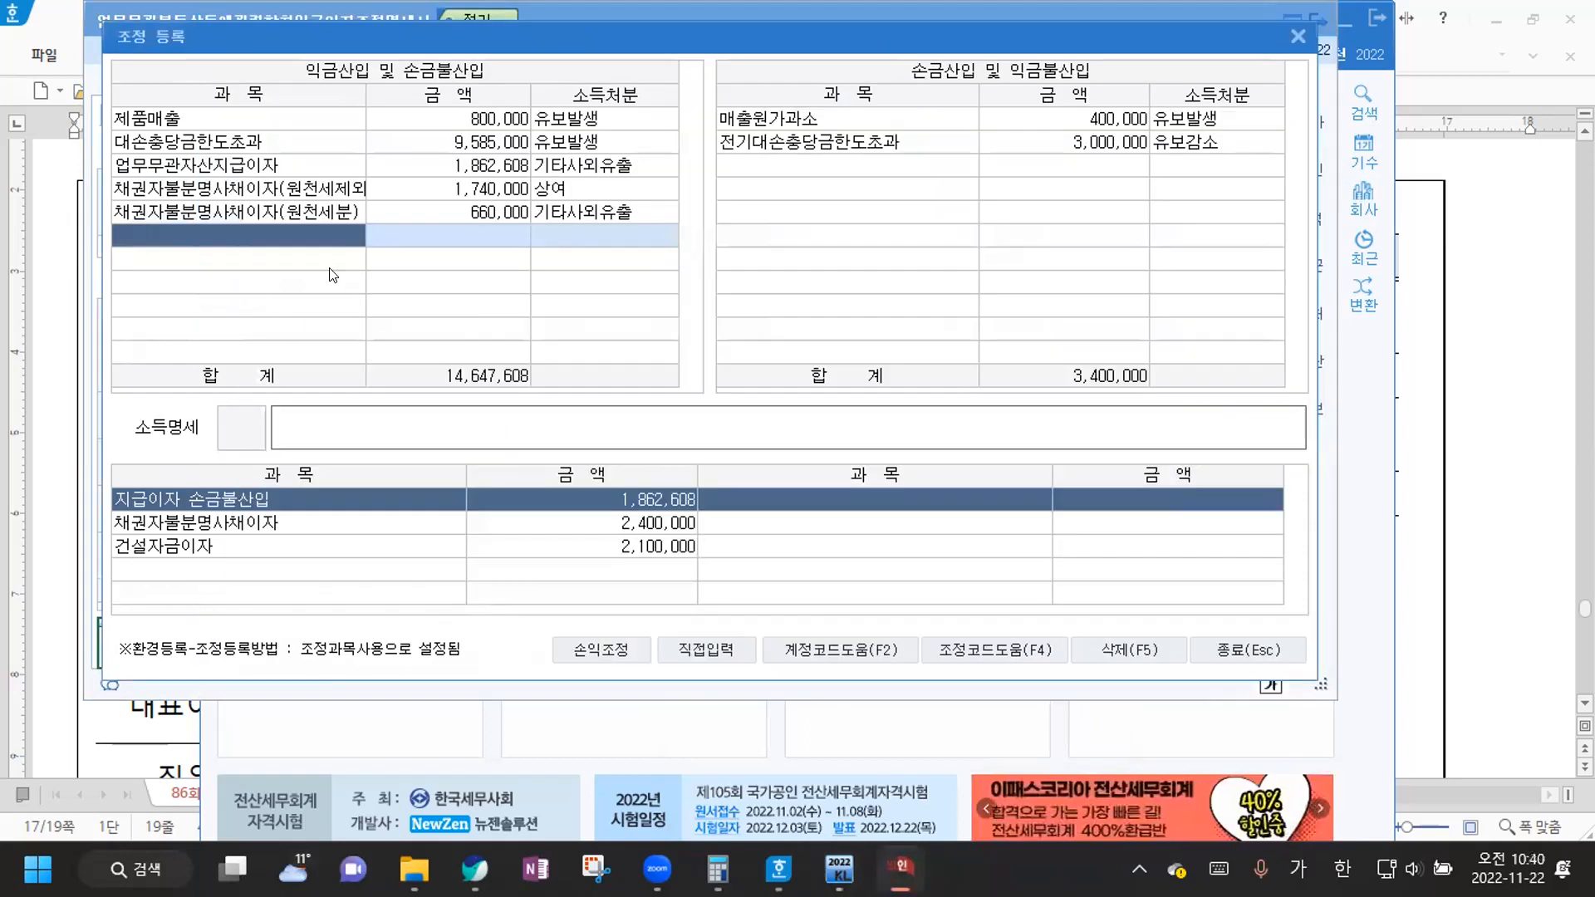
# Add a manually entered adjustment 건설자금이자 under 익금산입 및 손금불산입 with amount 2,100,000 and disposition 유보발생
pyautogui.click(695, 647)
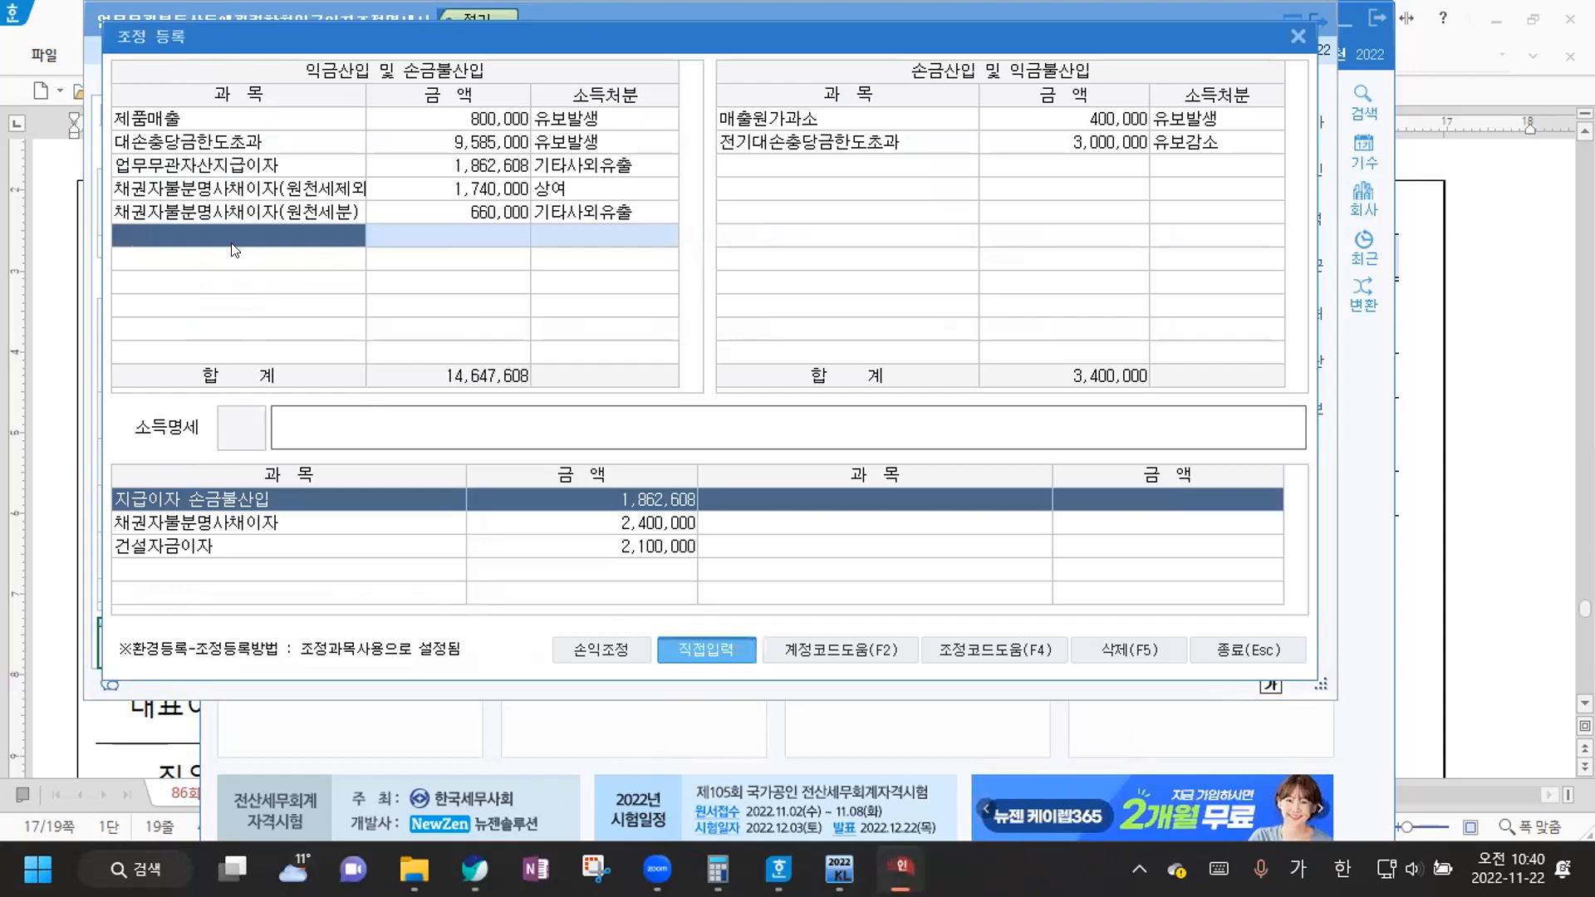
pyautogui.write('건설자금이자')
pyautogui.press('Return')
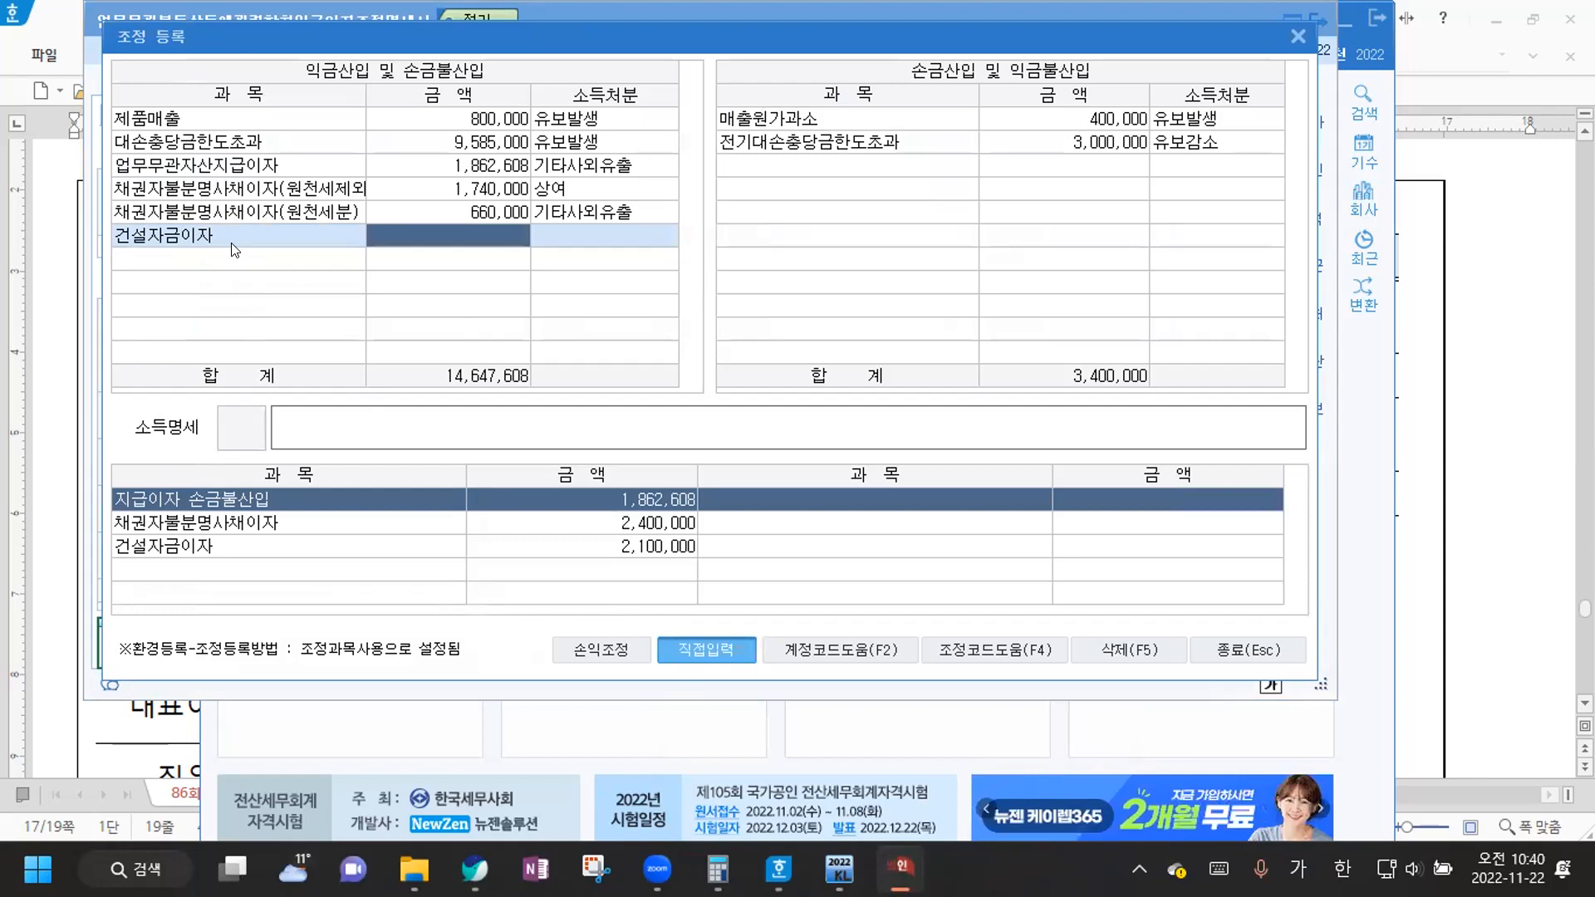
pyautogui.write('2100000')
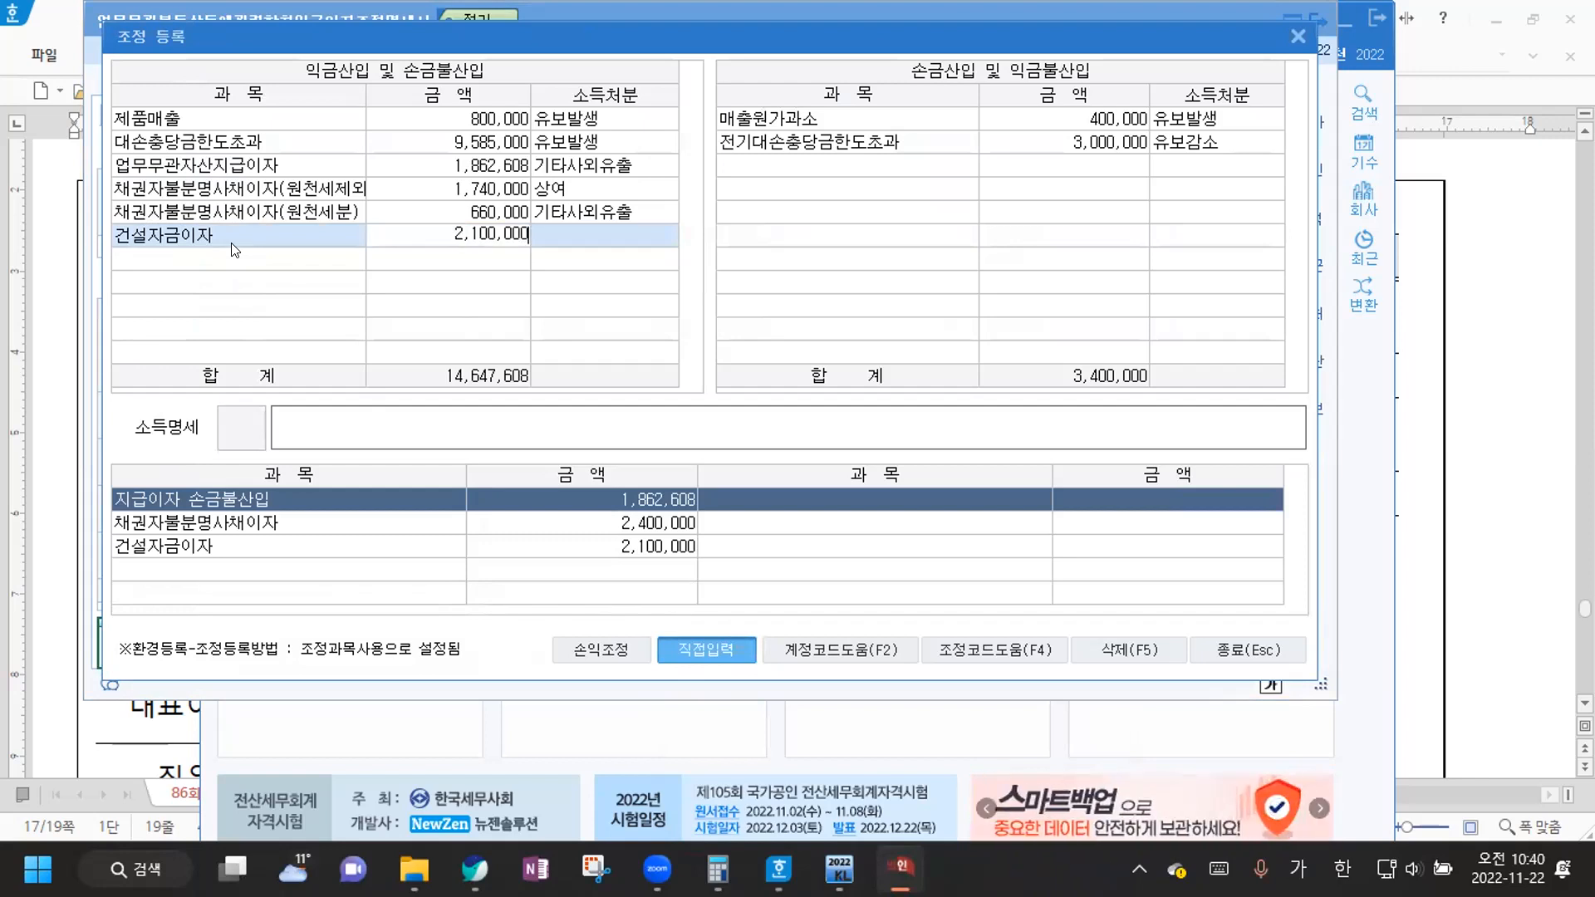
pyautogui.press('Return')
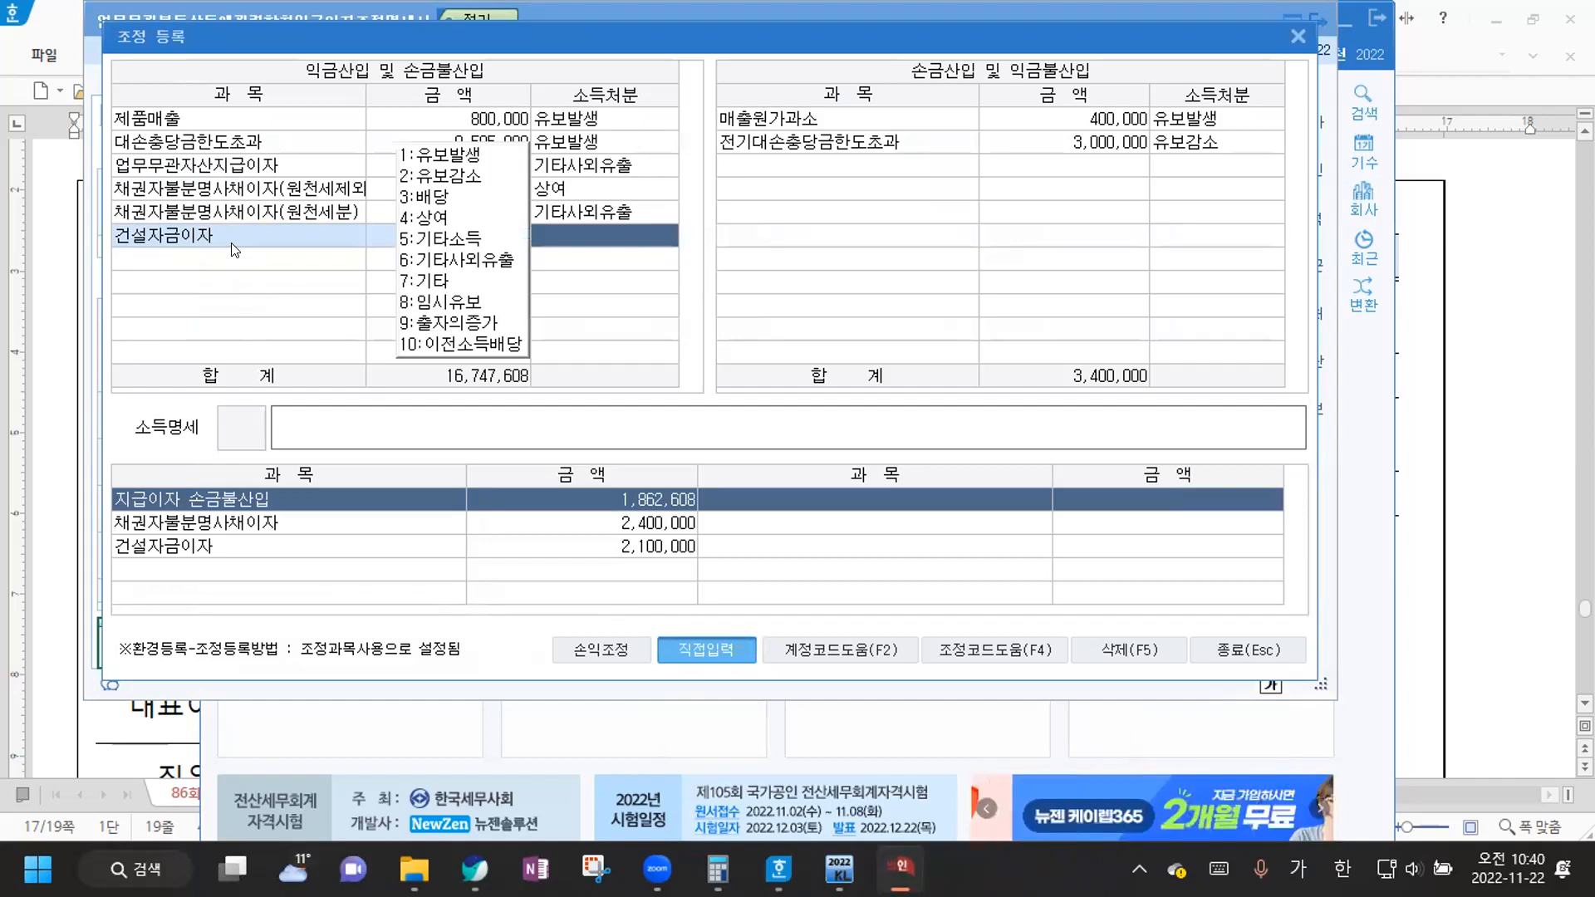
pyautogui.write('1')
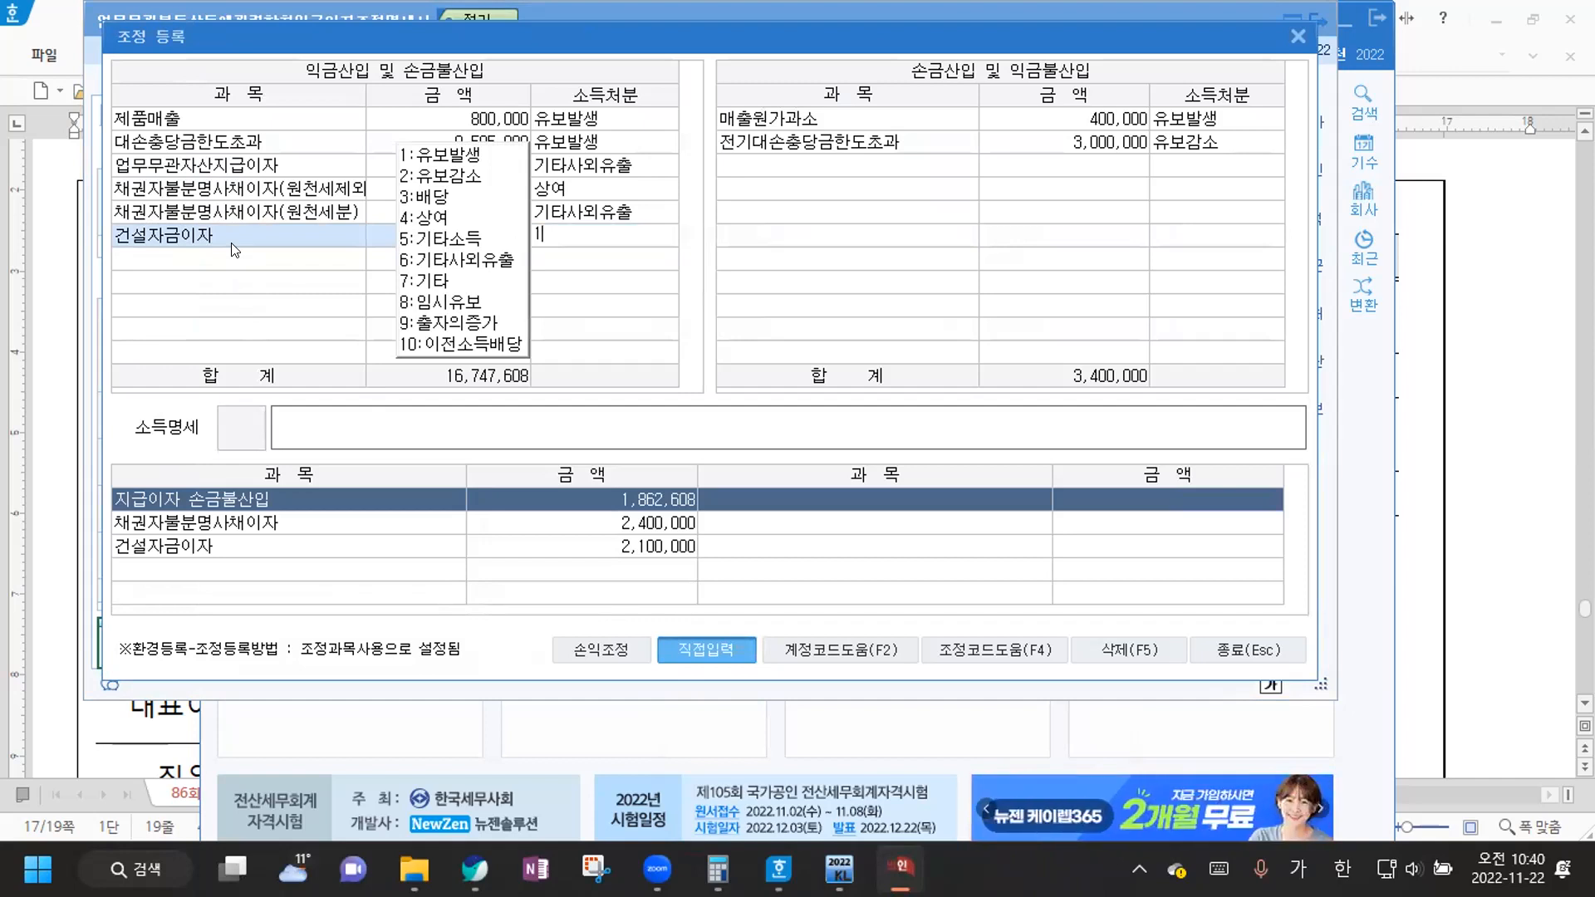
pyautogui.press('Return')
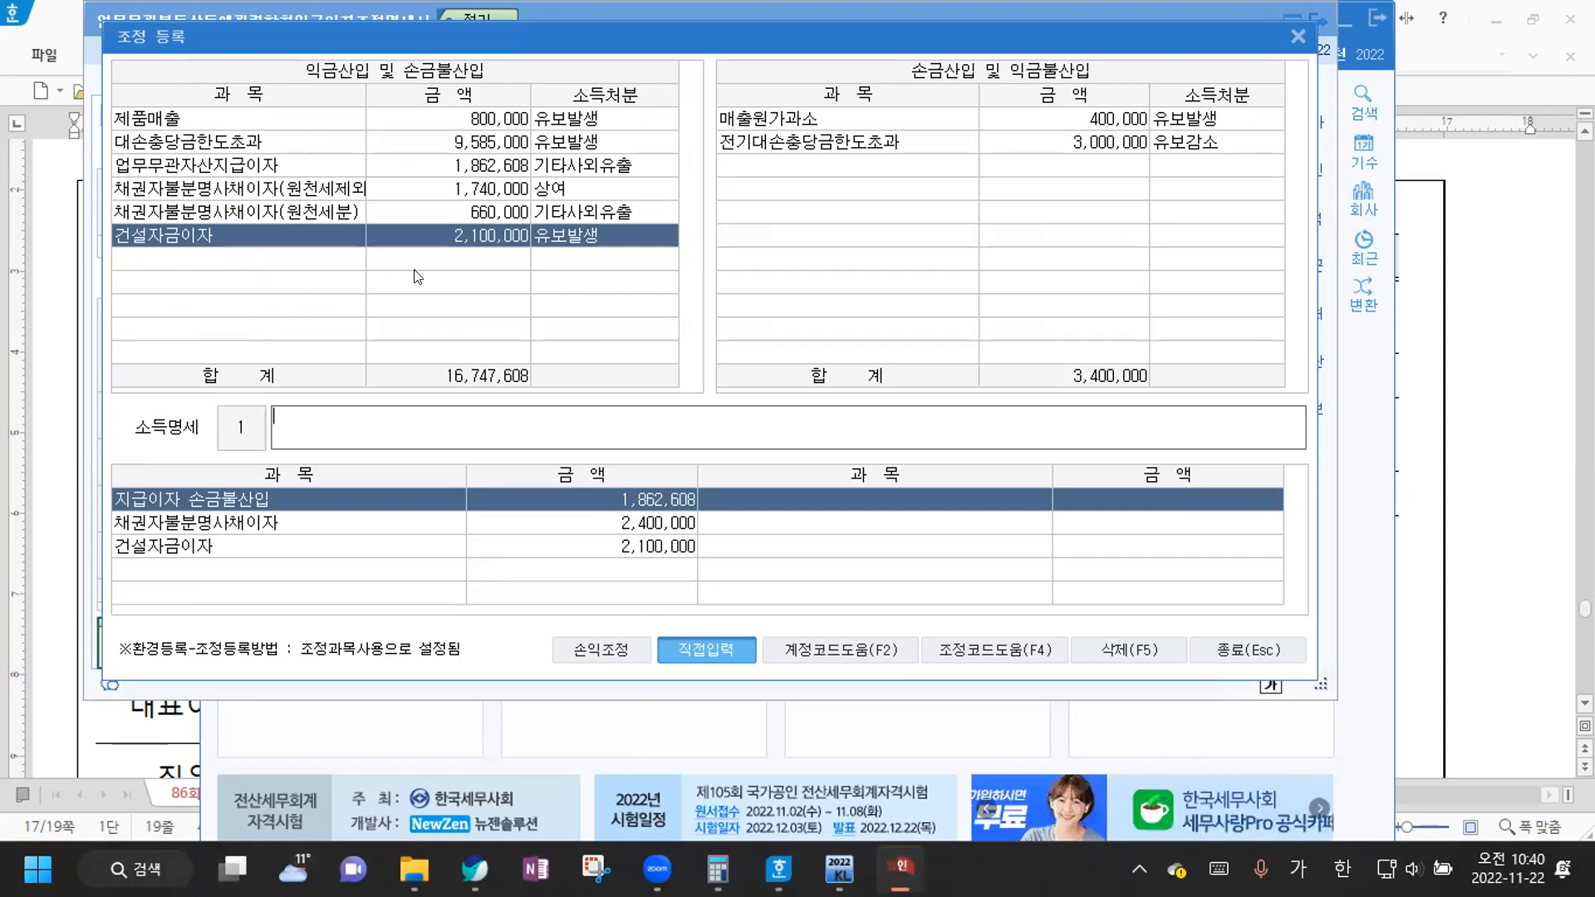
# Exit the adjustment registration, then save and close the 업무무관부동산등에관련한차입금이자조정명세서 form
pyautogui.click(1258, 655)
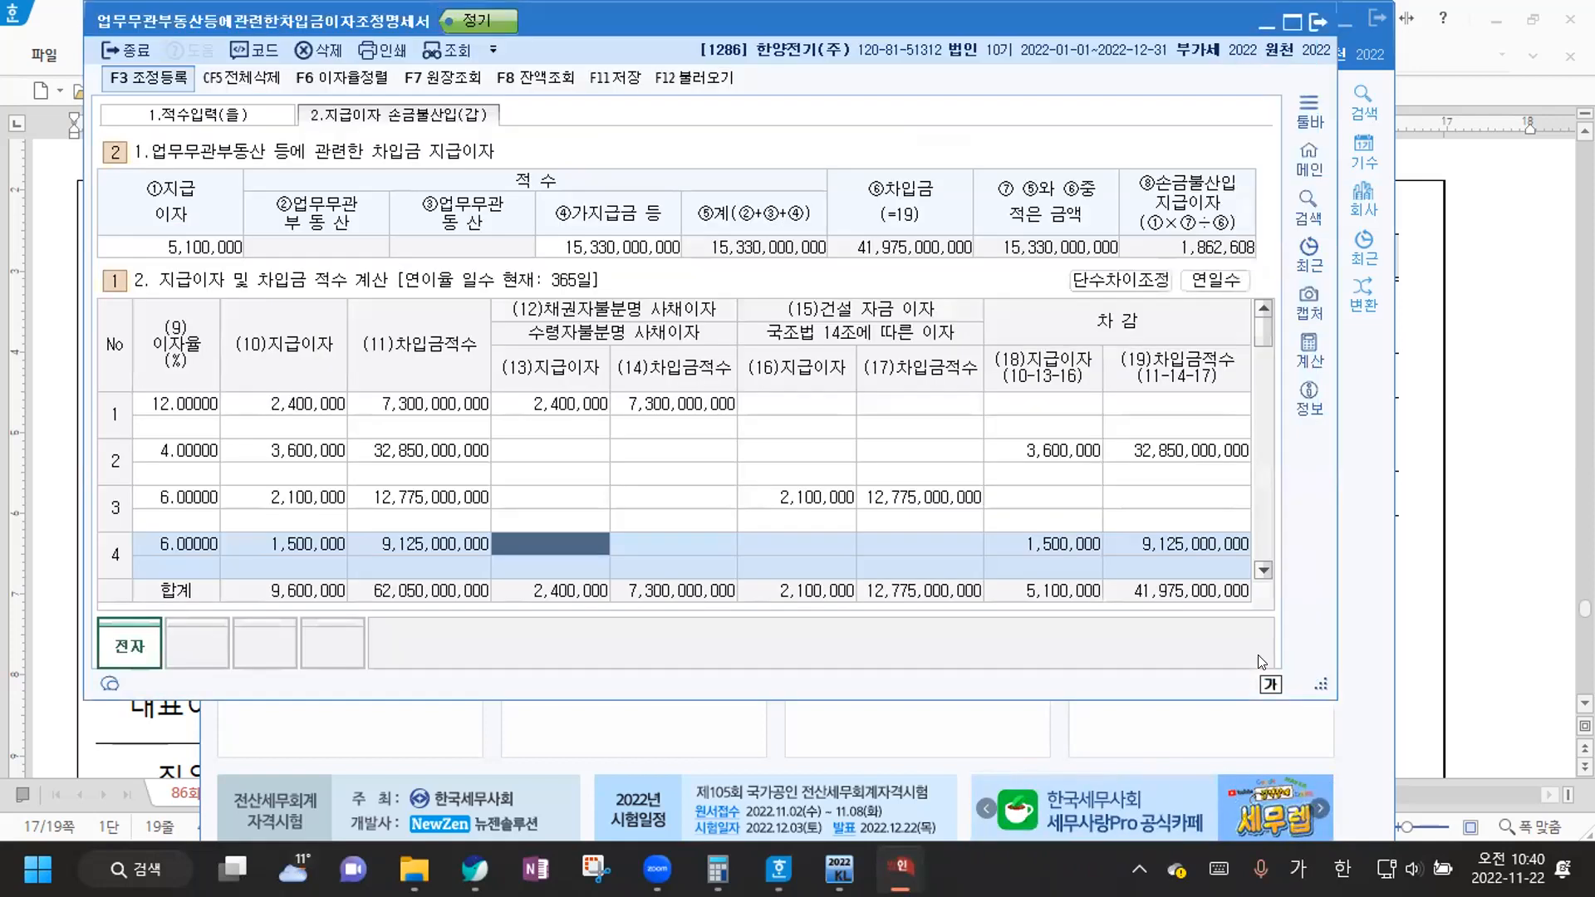
pyautogui.click(619, 78)
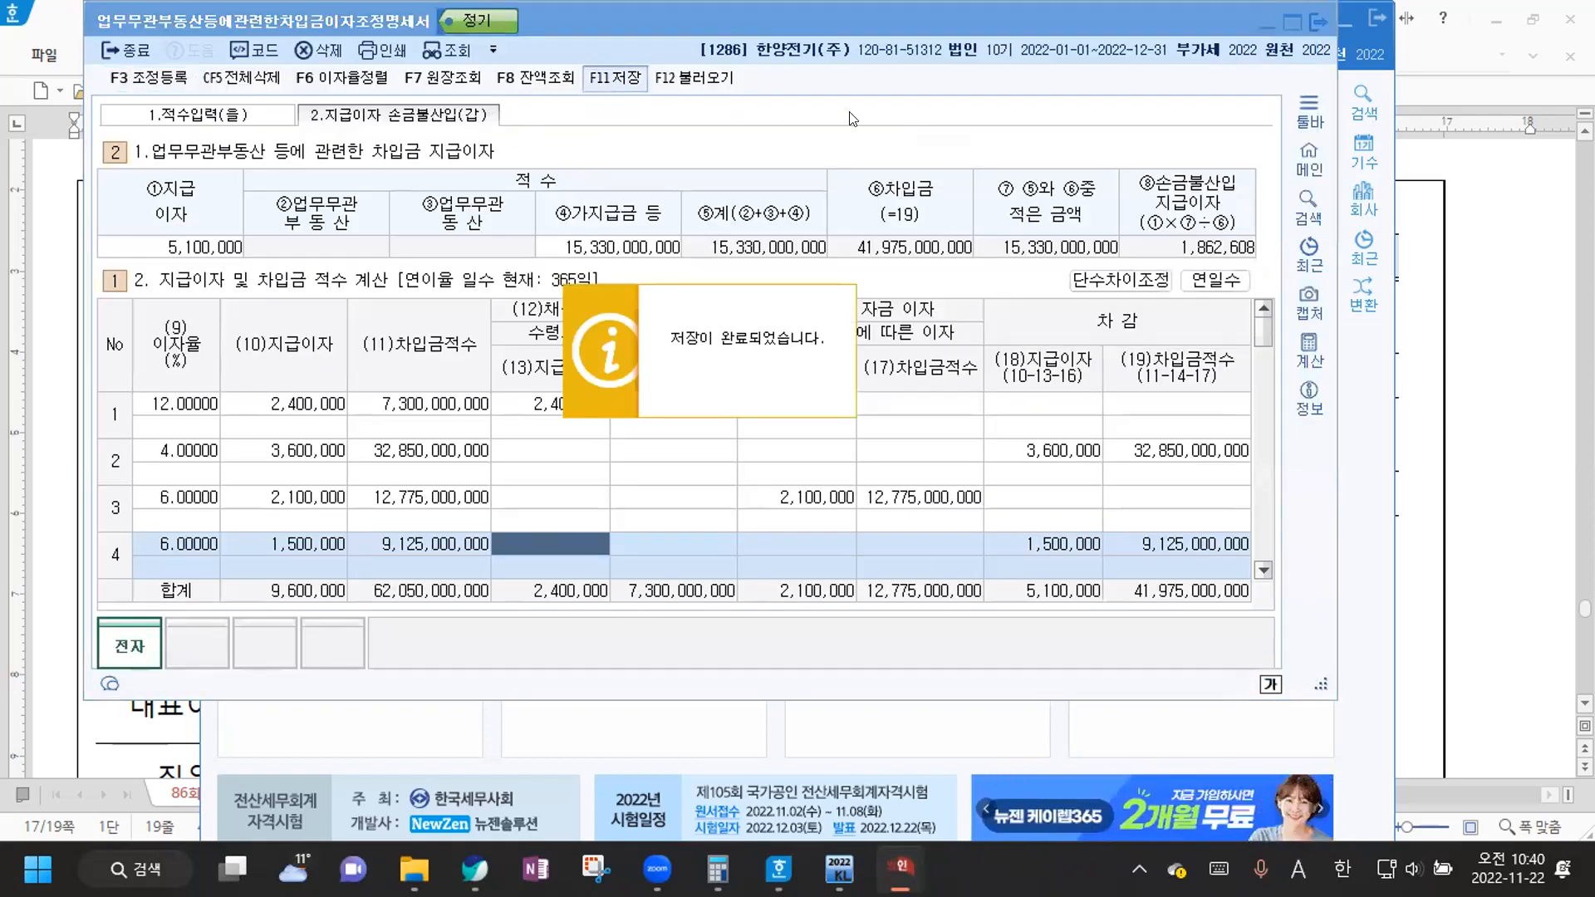
pyautogui.click(1318, 21)
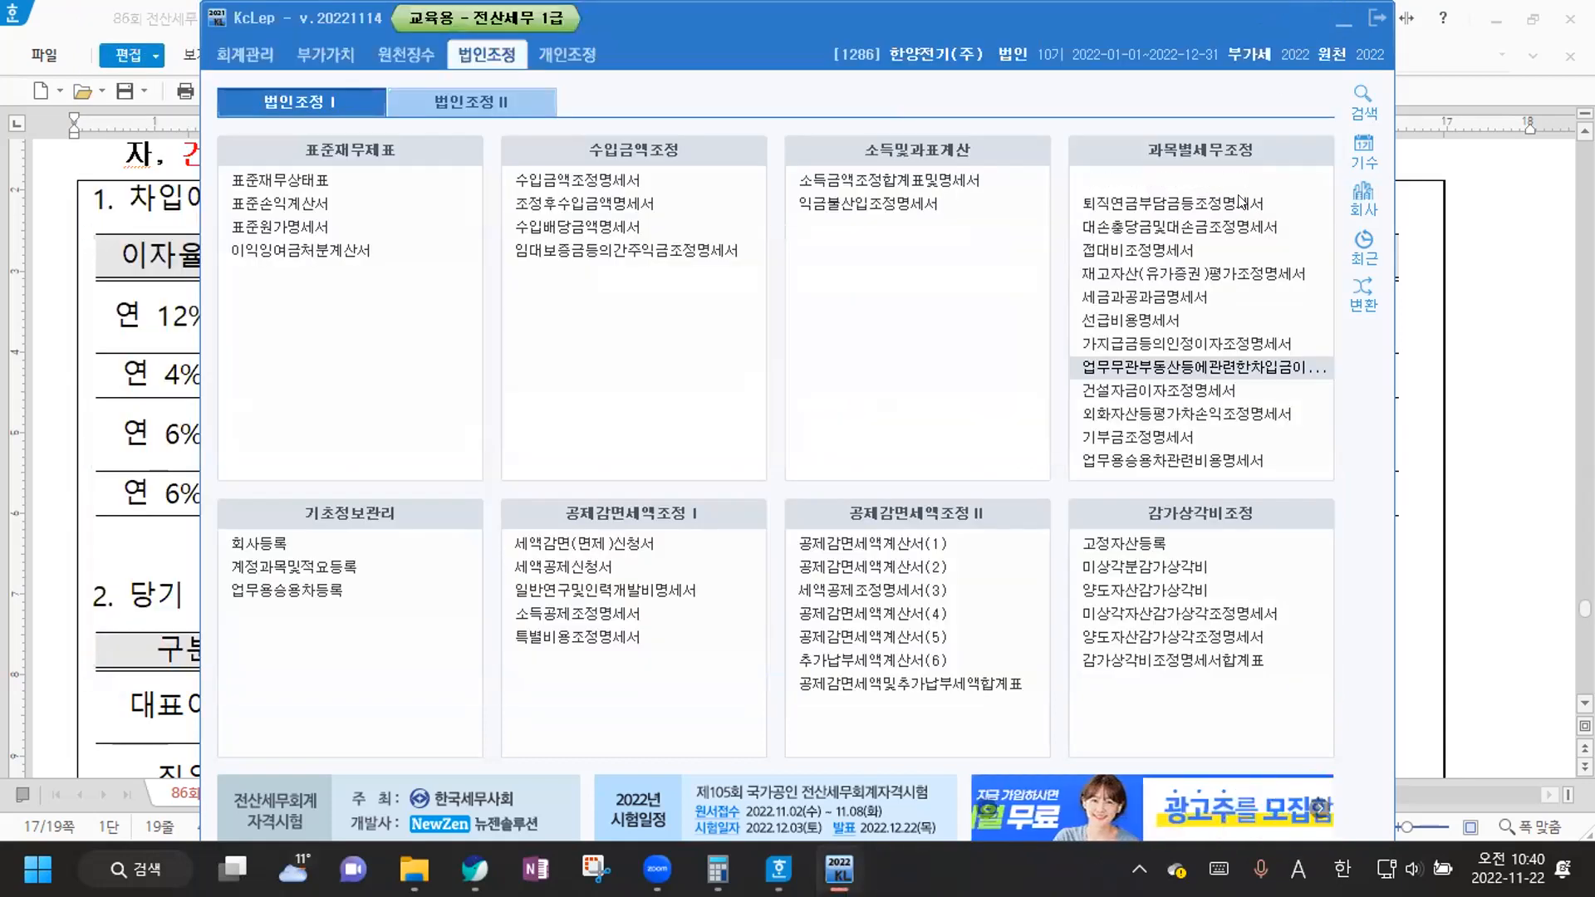
# Switch to the exam document in Hangul and color the phrase "세무조정은 보험건별" in question [4] red
pyautogui.click(1503, 373)
pyautogui.scroll(-15, 357, 351)
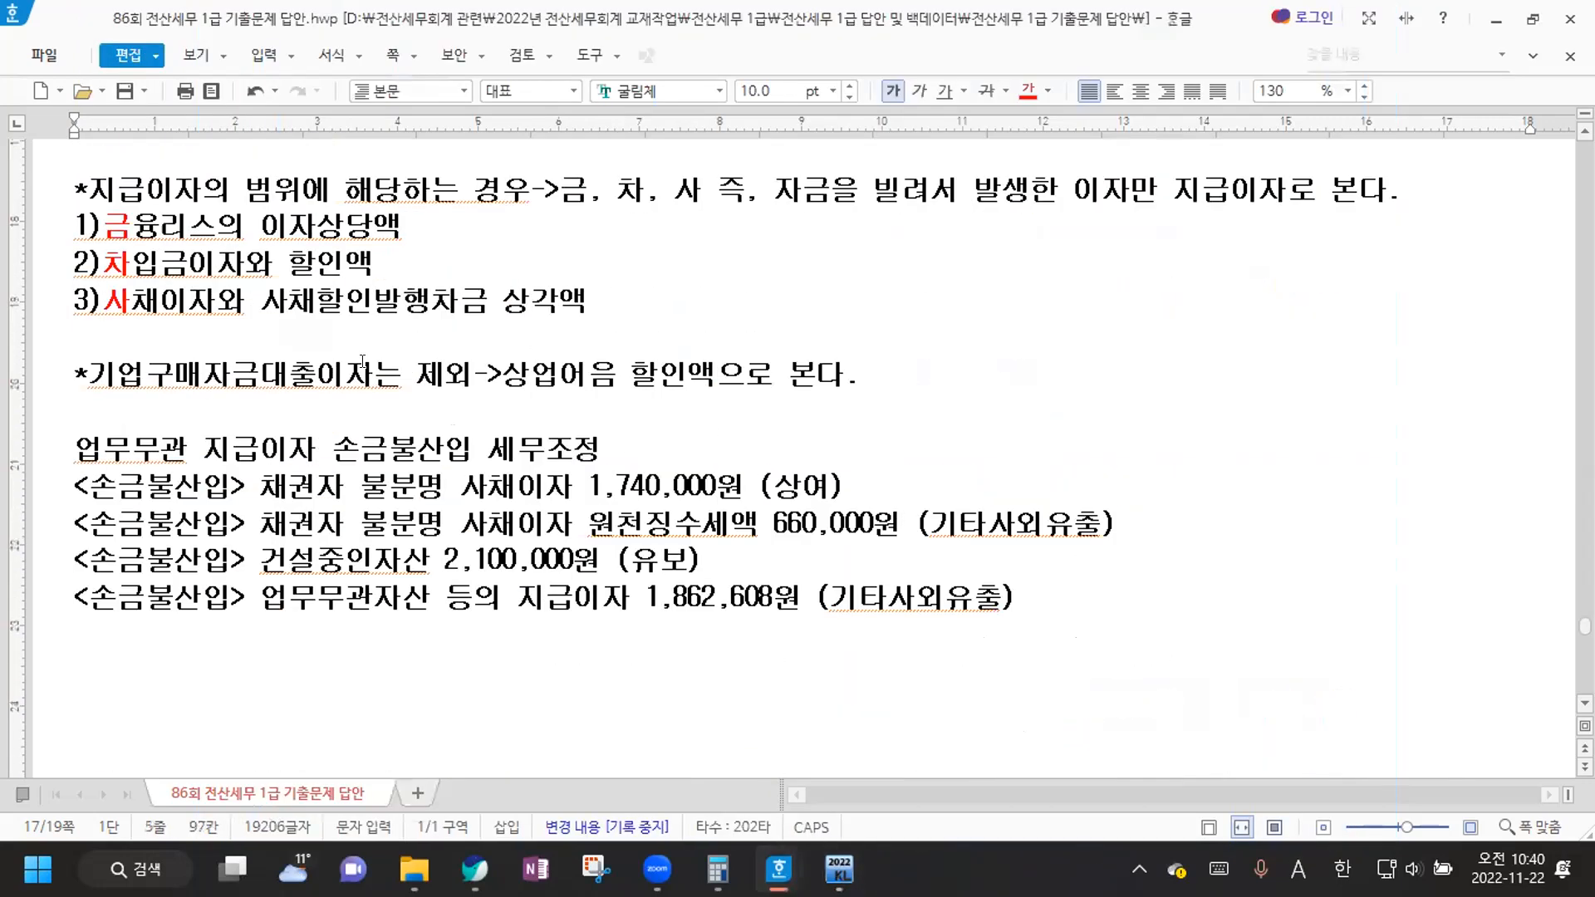
pyautogui.scroll(-15, 357, 350)
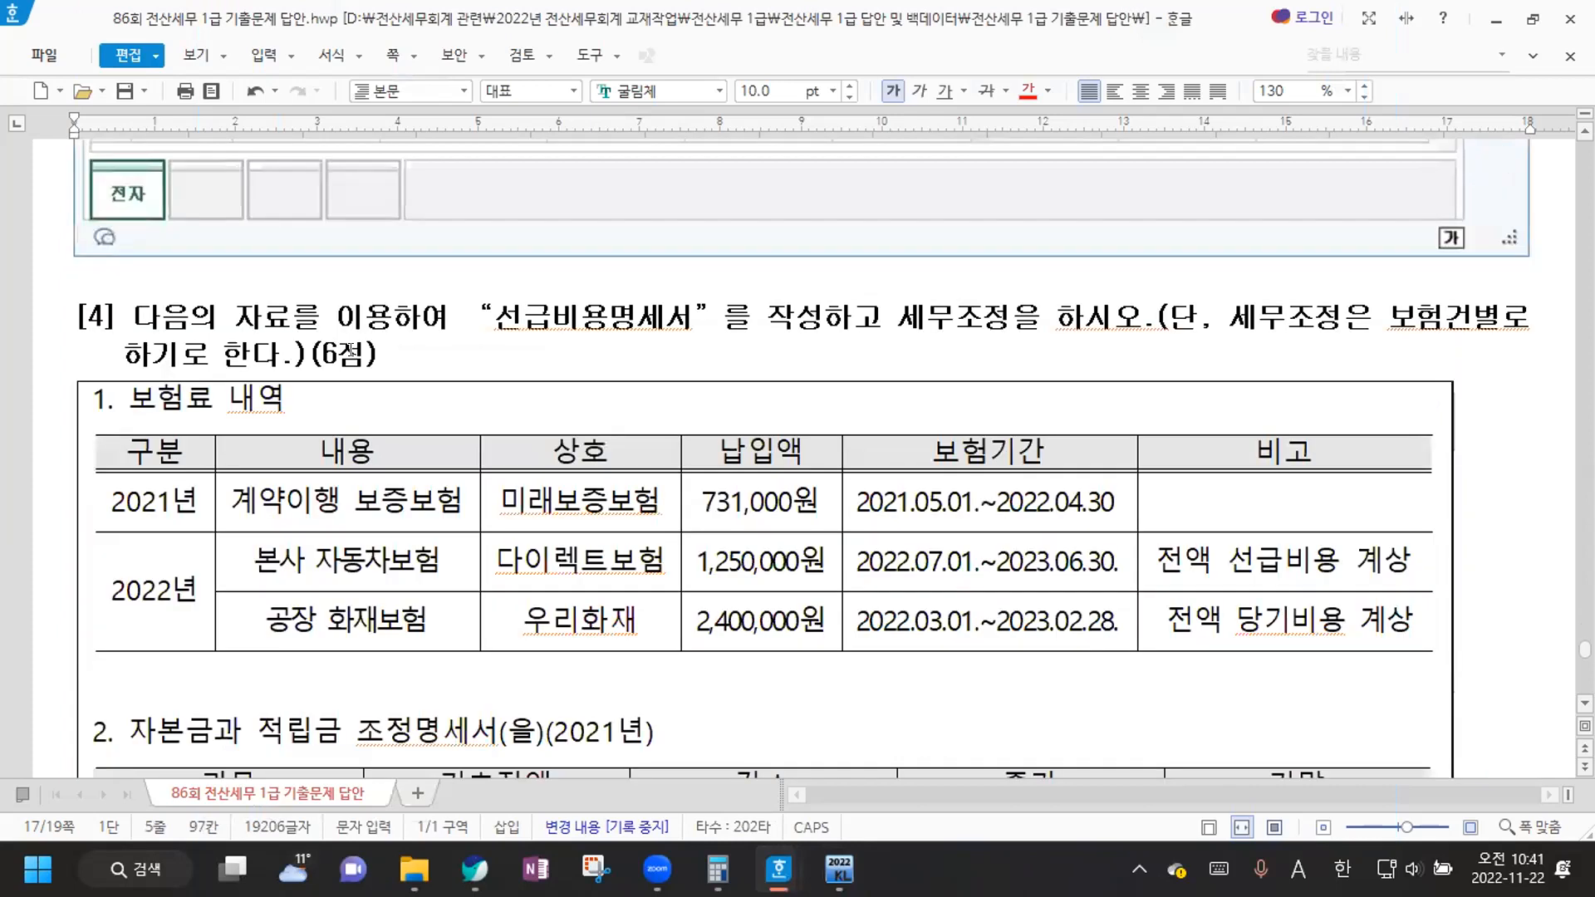
pyautogui.click(376, 222)
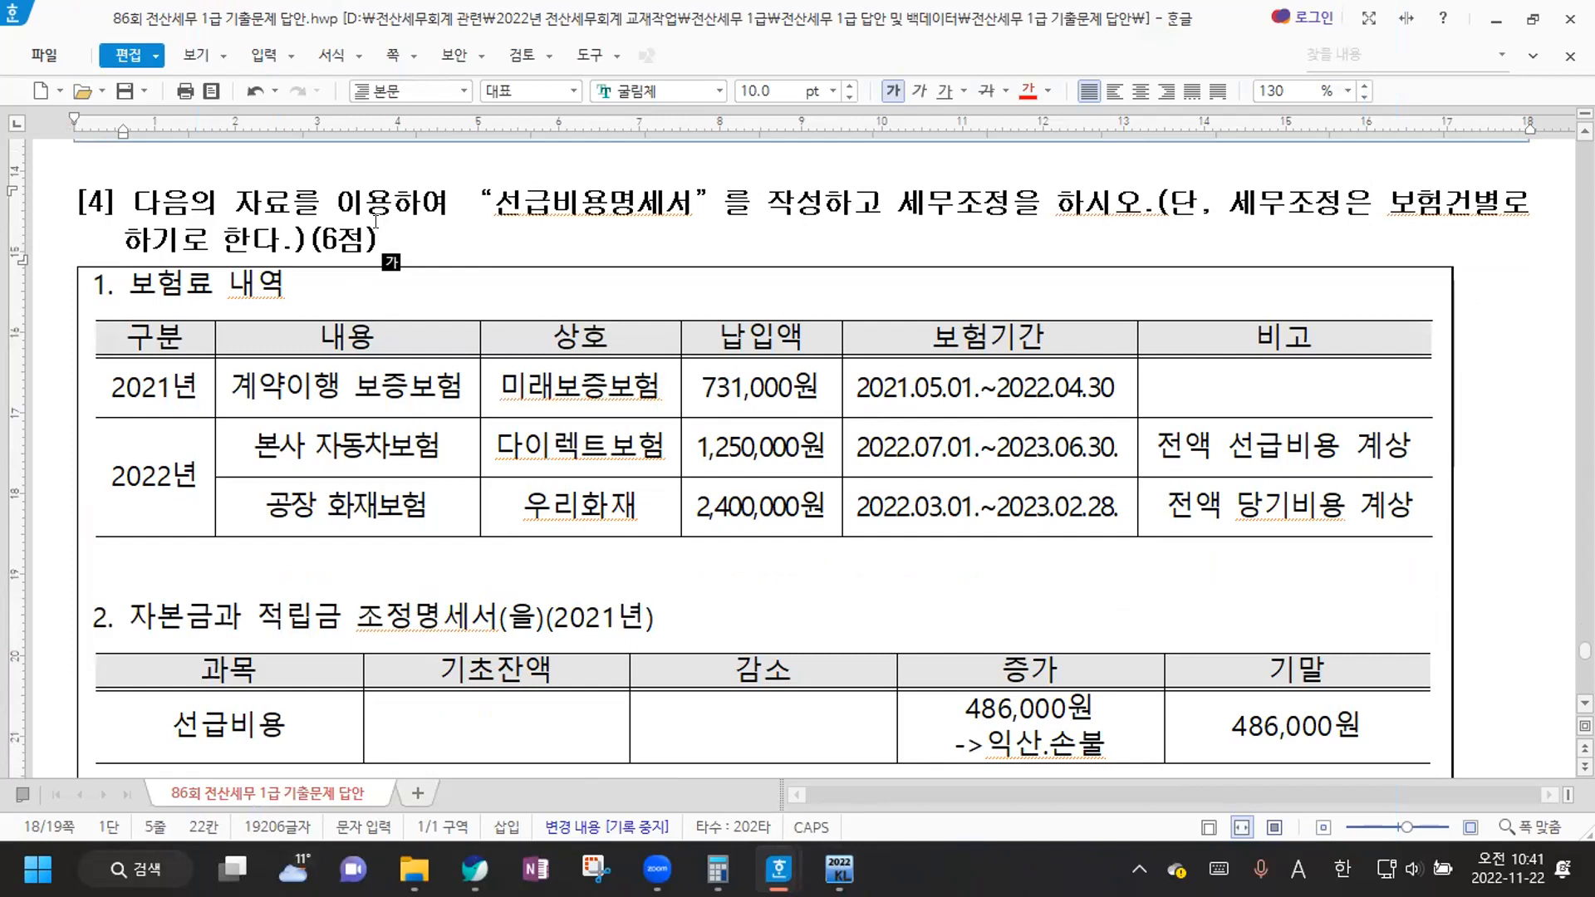
pyautogui.moveTo(1228, 203); pyautogui.dragTo(1500, 206)
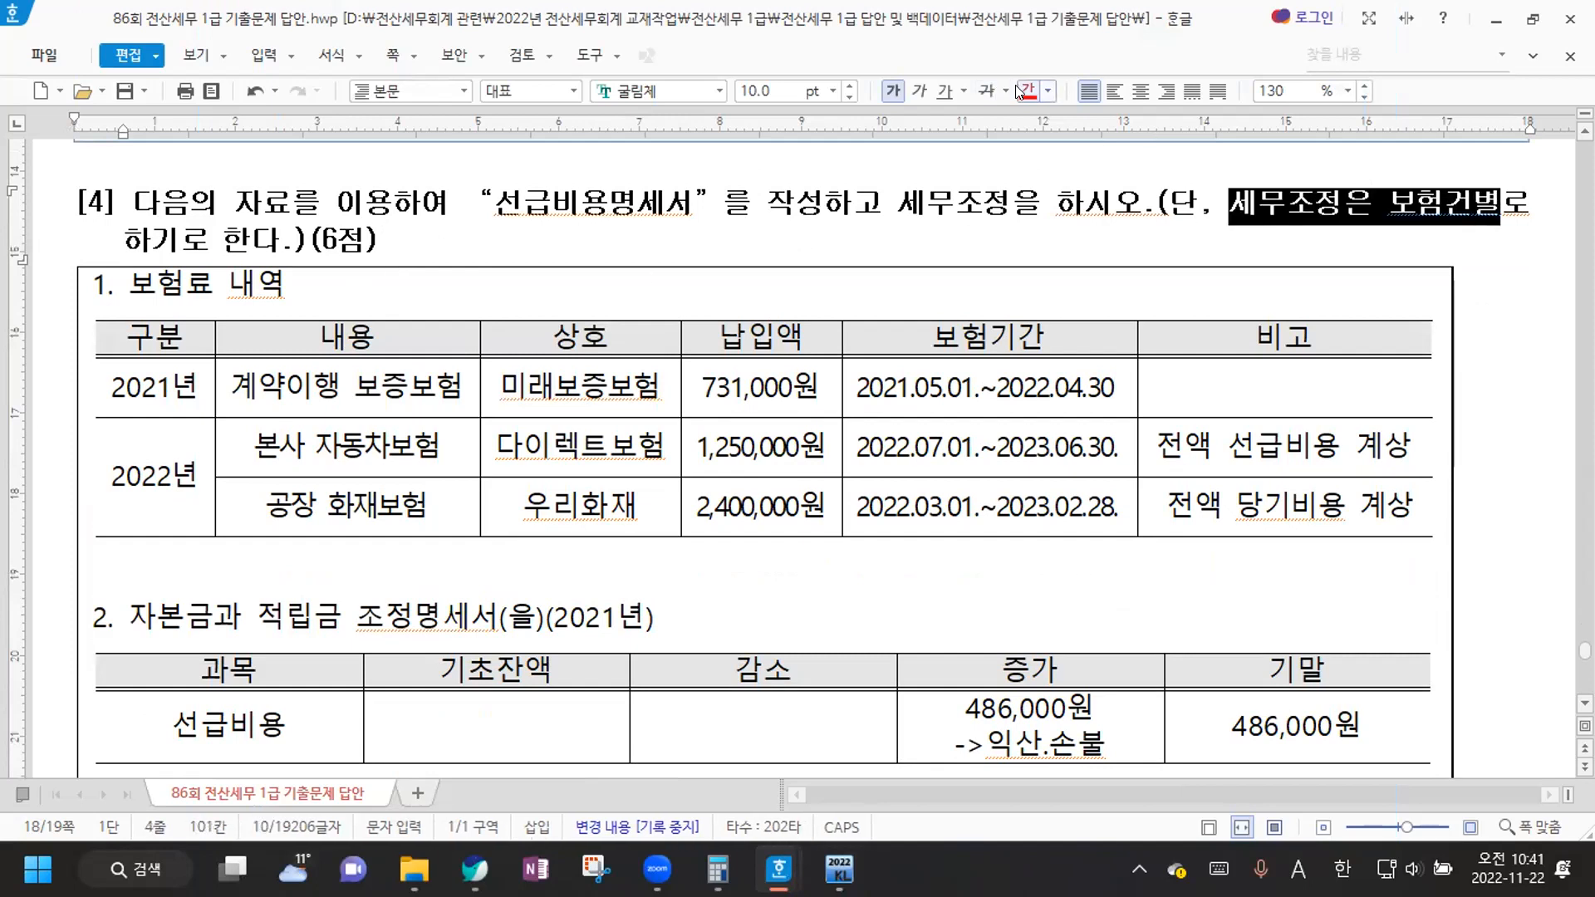
# Insert "또는 차기이후 연도" after "다음연도" in the 자동조정적 오류 note of question [4]'s answer
pyautogui.scroll(1, 364, 297)
pyautogui.scroll(-10, 364, 297)
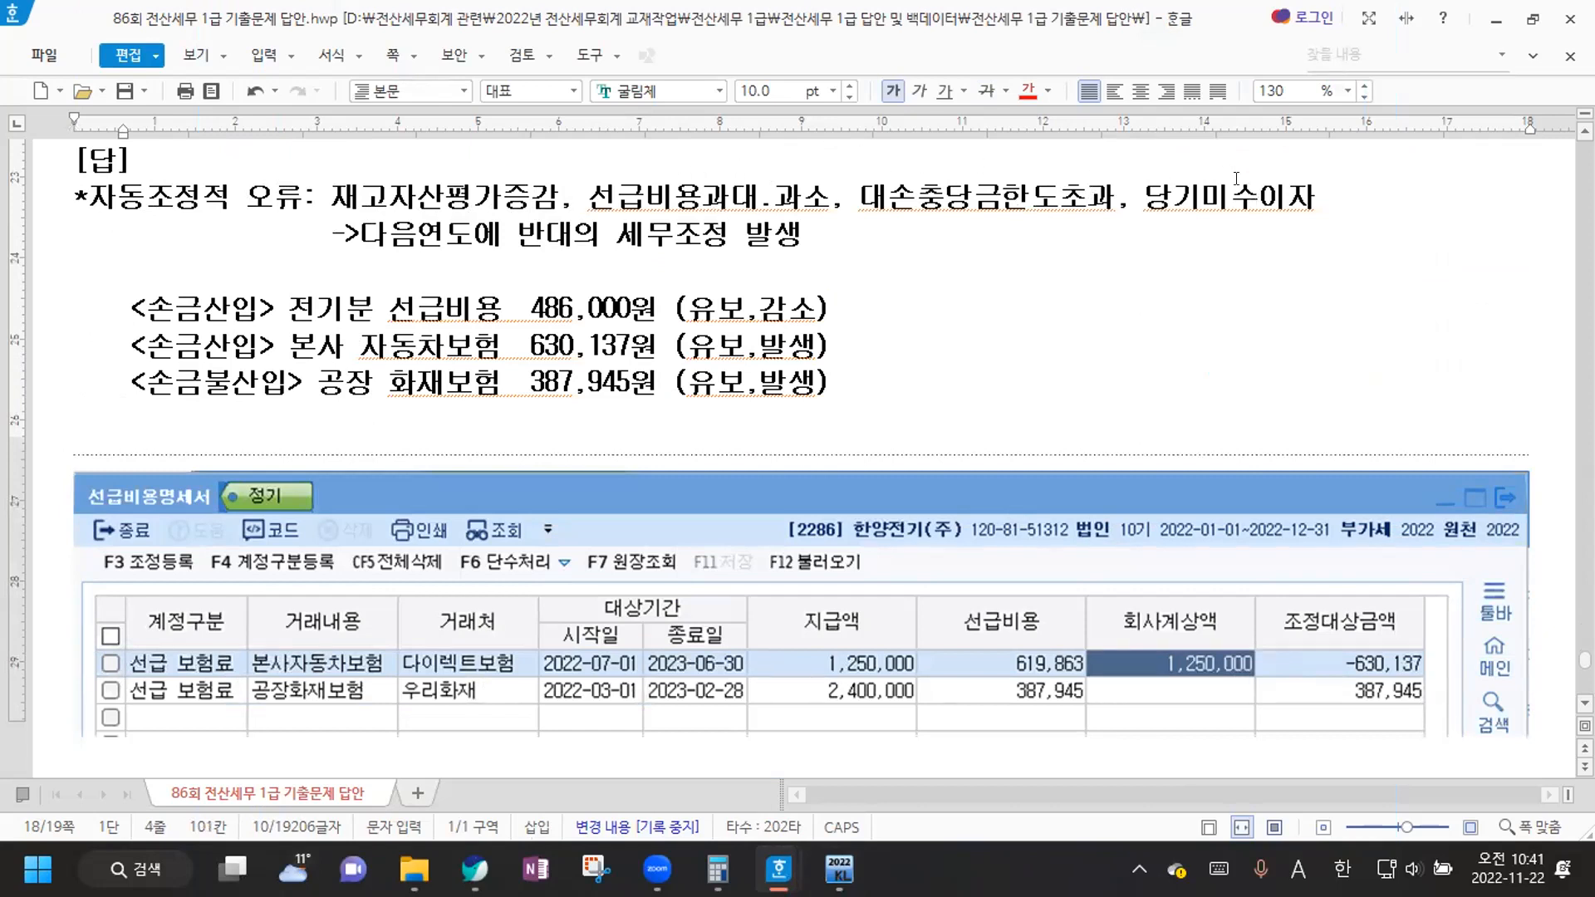
pyautogui.click(475, 235)
pyautogui.write('또는 ')
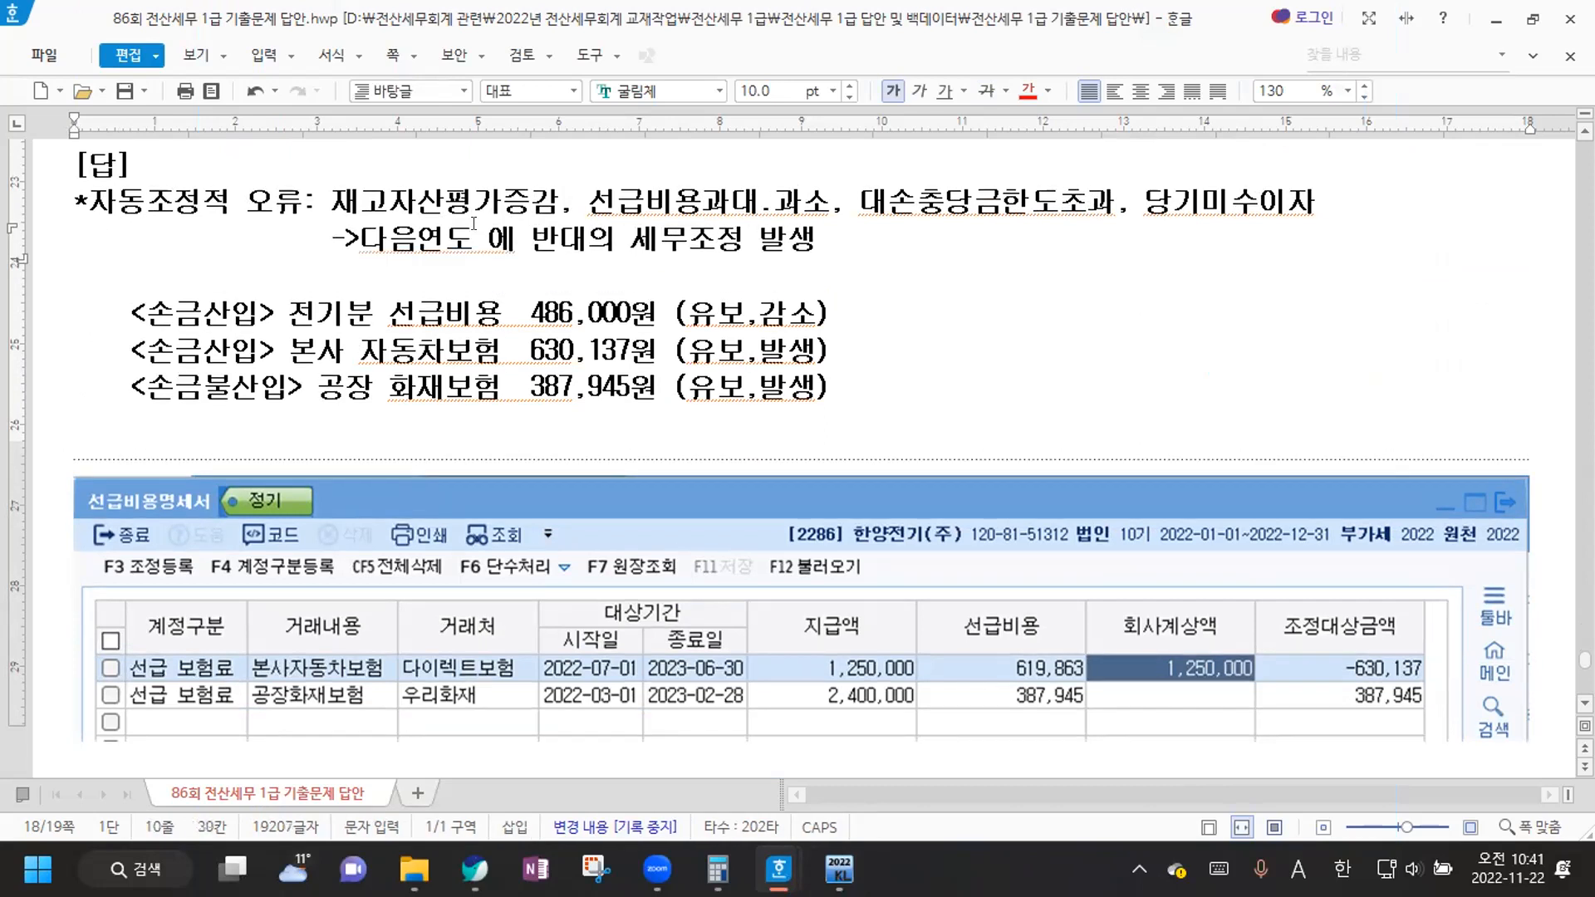
pyautogui.write('차기 이ㅎ')
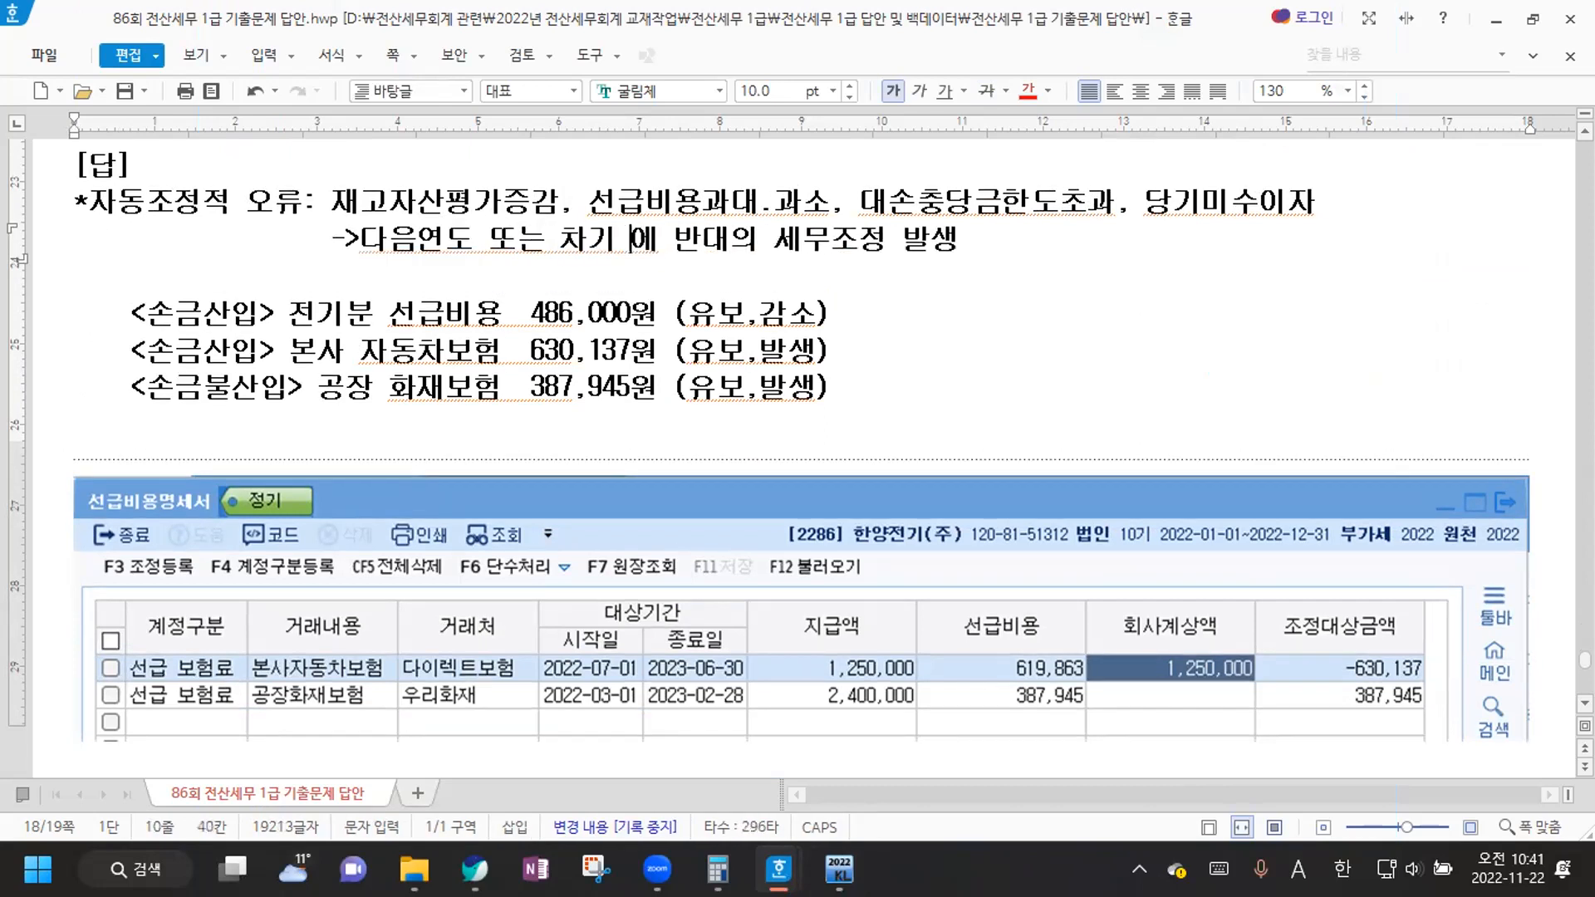
pyautogui.press('BackSpace')
pyautogui.press('BackSpace')
pyautogui.press('BackSpace')
pyautogui.write('이후 연')
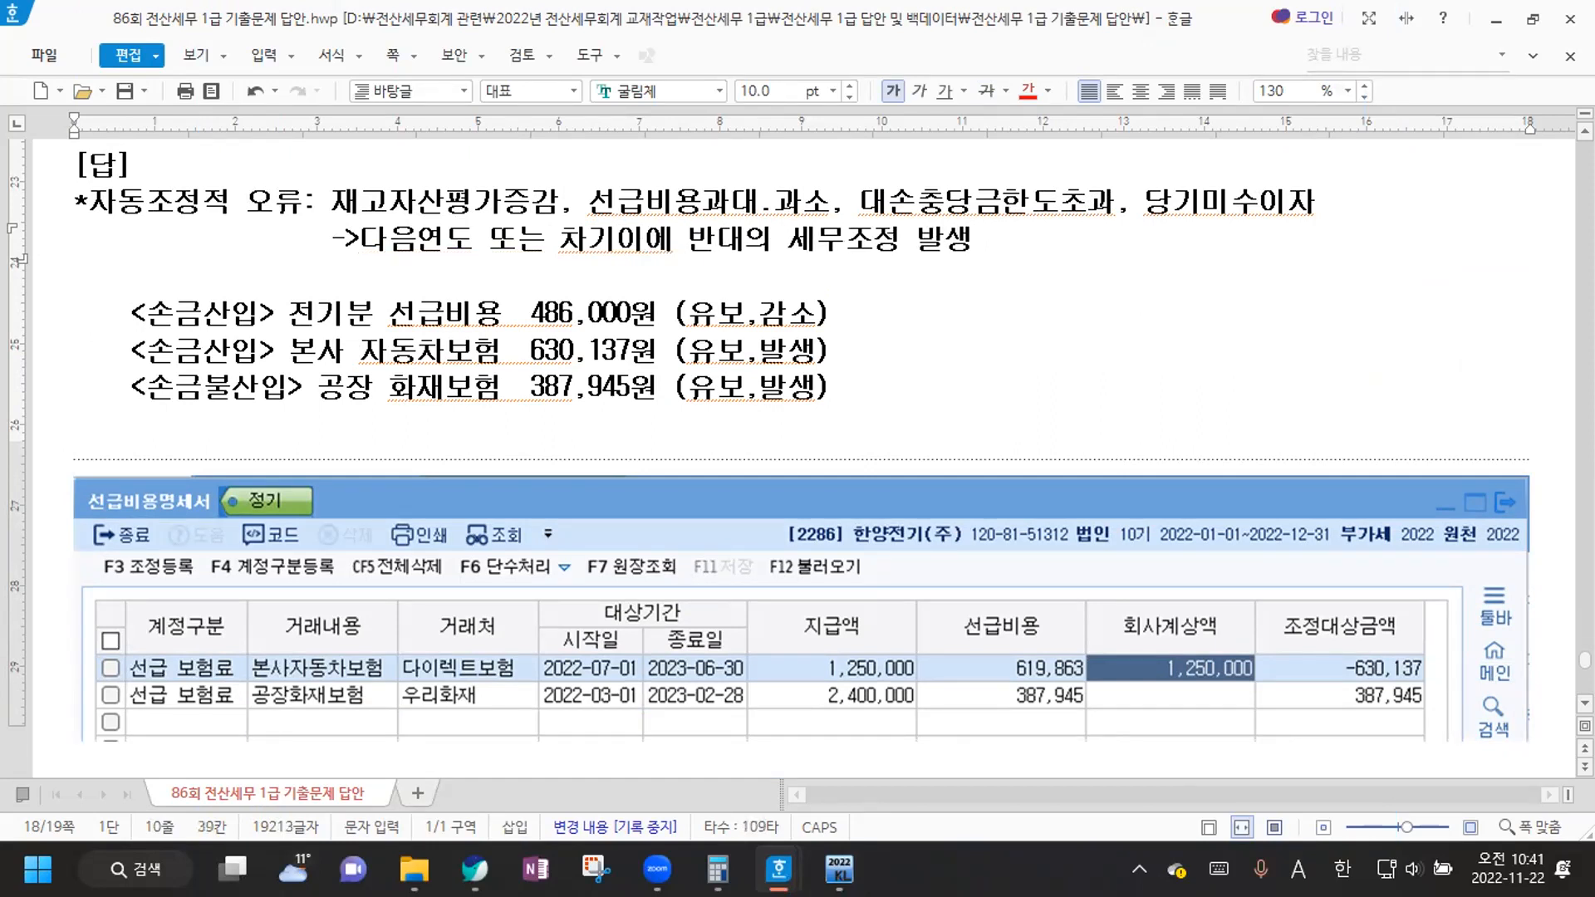
pyautogui.write('도')
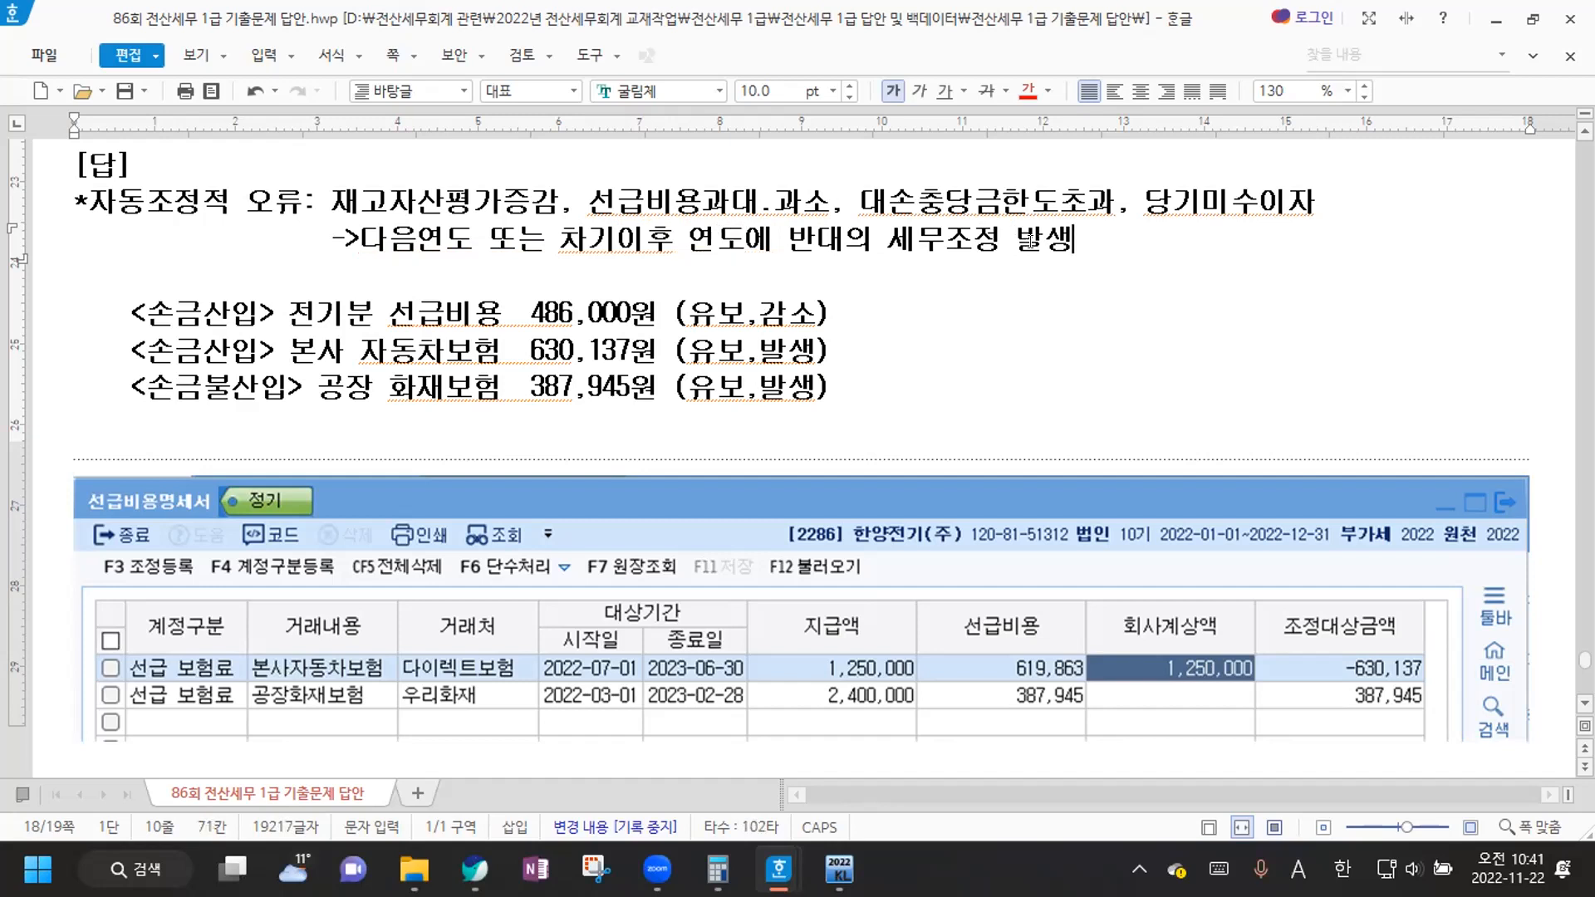
# Replace "발생" at the end of the 자동조정적 오류 note with "으로 제거" and separate "차기" and "이후" with a space
pyautogui.moveTo(1021, 236); pyautogui.dragTo(1066, 238)
pyautogui.press('BackSpace')
pyautogui.press('BackSpace')
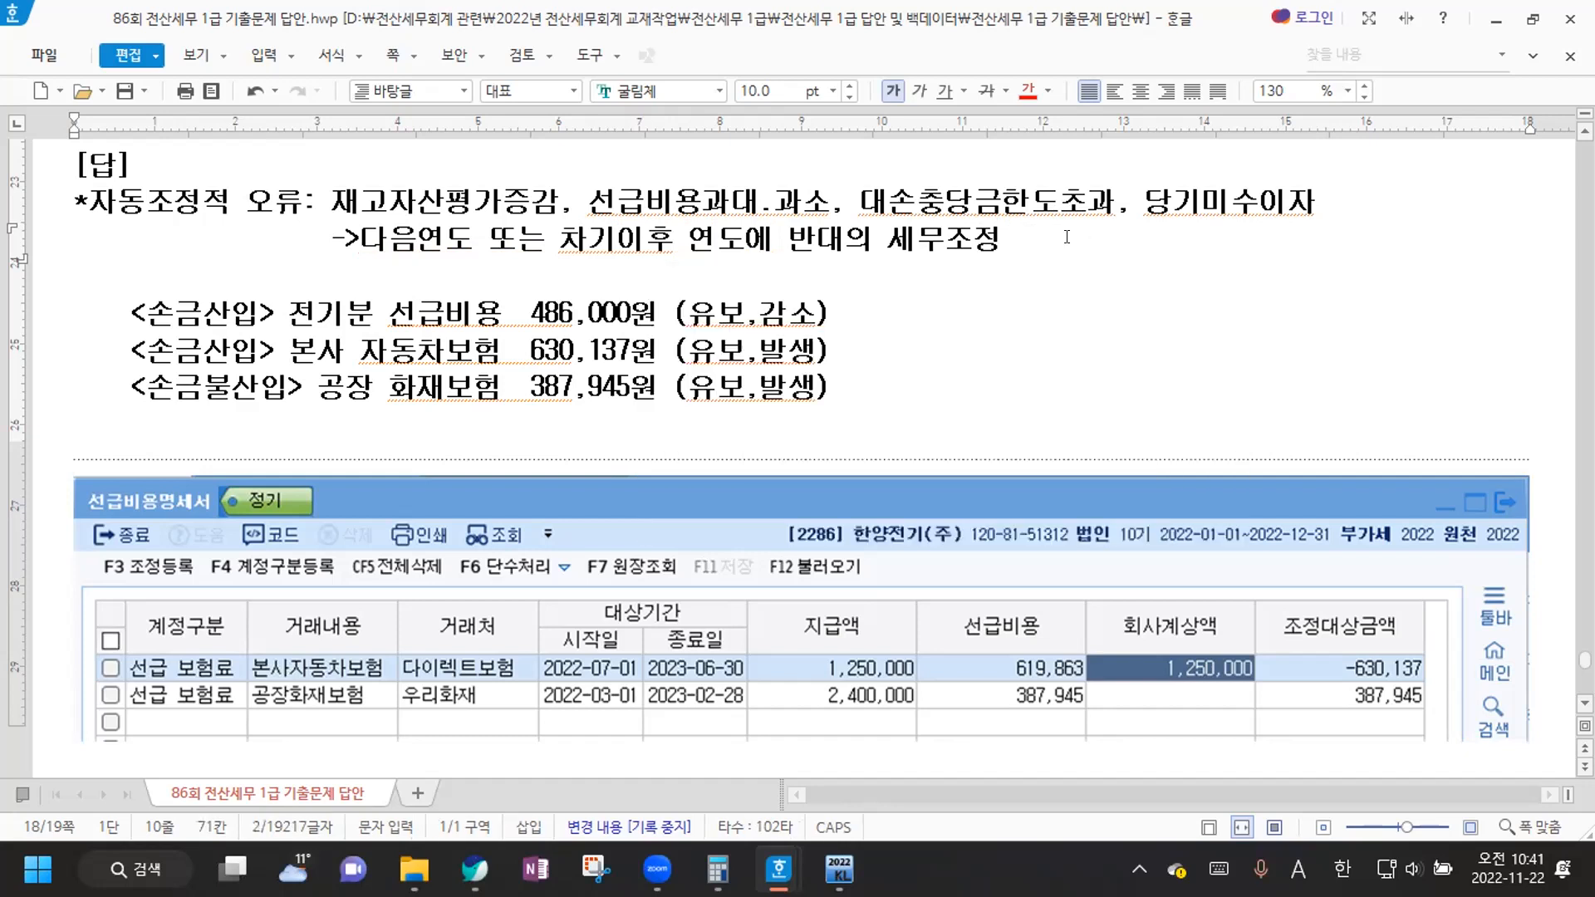
pyautogui.write('으로 제거')
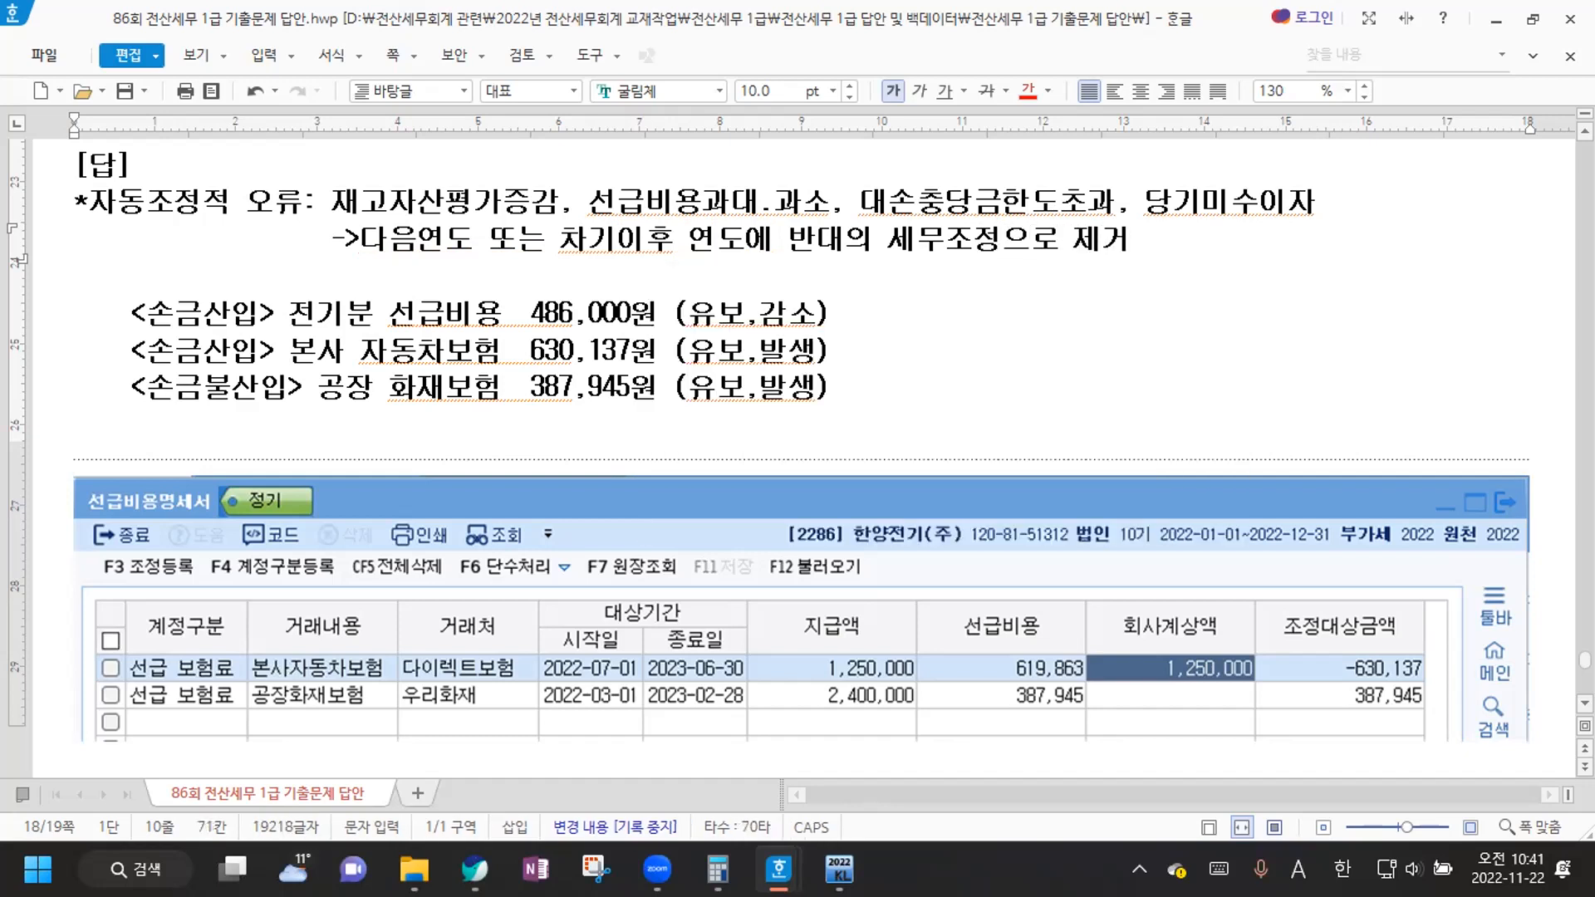
pyautogui.click(618, 240)
pyautogui.click(899, 314)
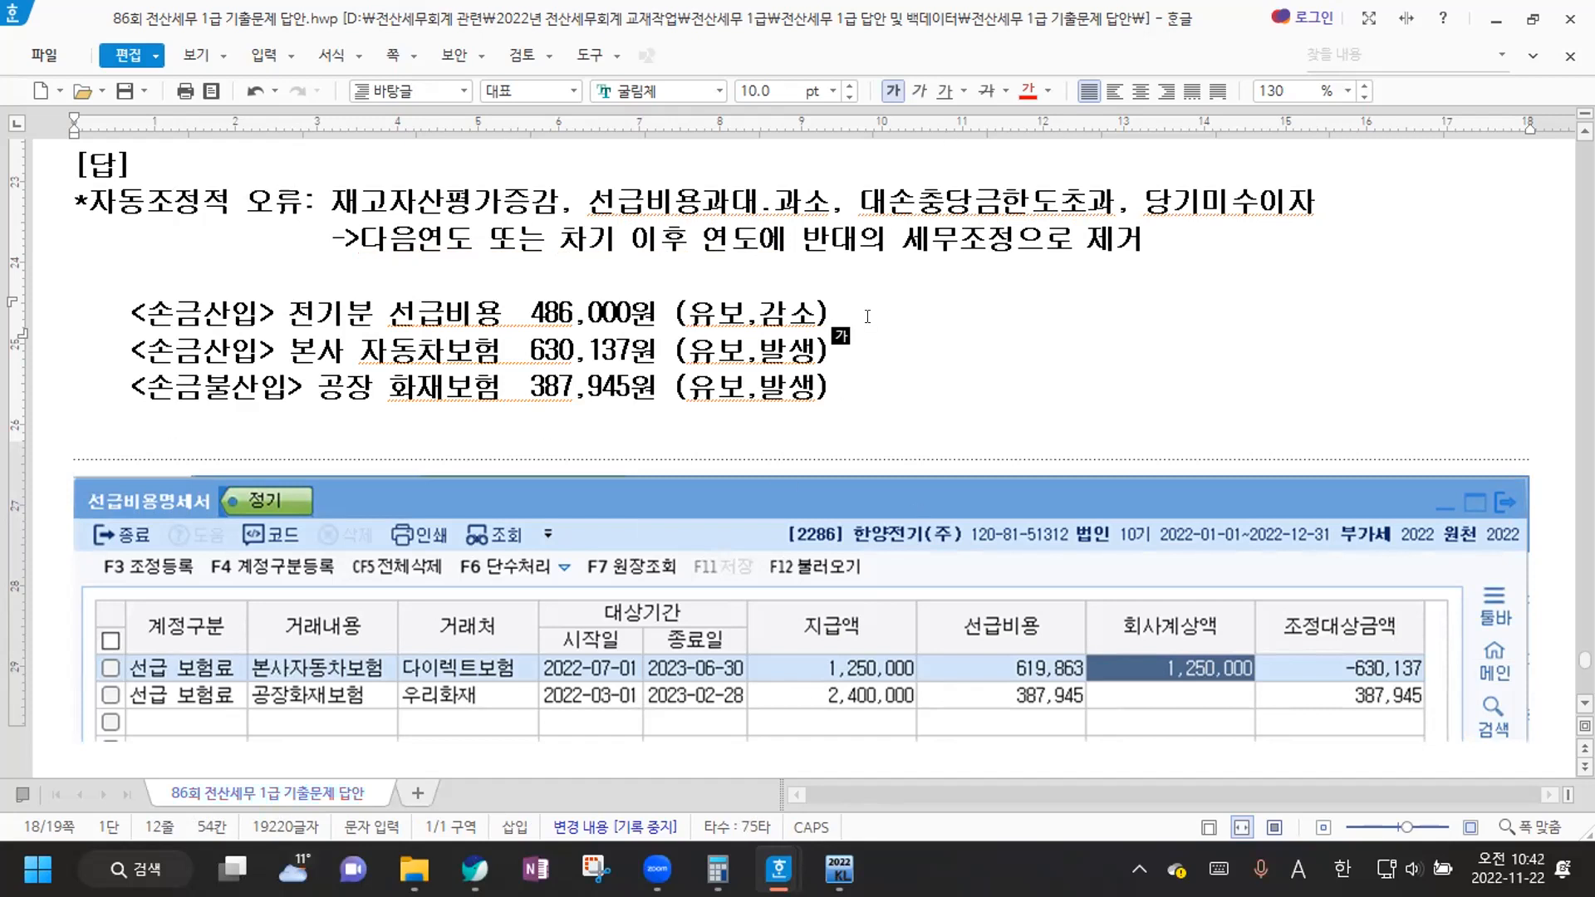
# Examine question [4]'s 보험료 내역 table, especially the 2021 계약이행 보증보험 row with its company and payment amount
pyautogui.scroll(6, 867, 316)
pyautogui.scroll(2, 918, 312)
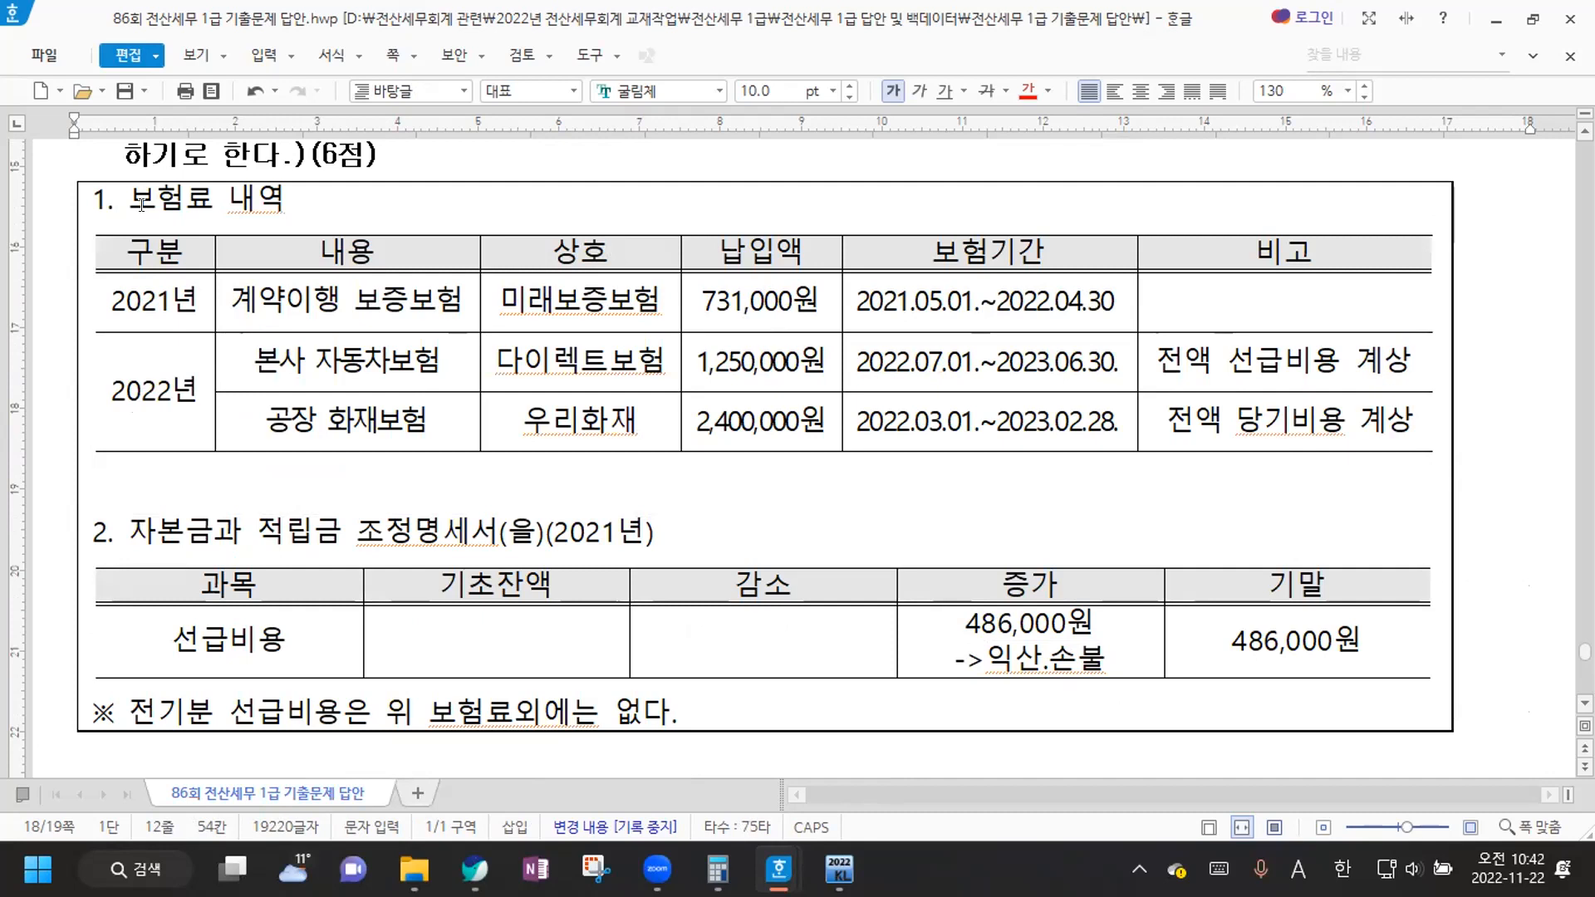
pyautogui.moveTo(130, 200); pyautogui.dragTo(339, 204)
pyautogui.scroll(1, 339, 204)
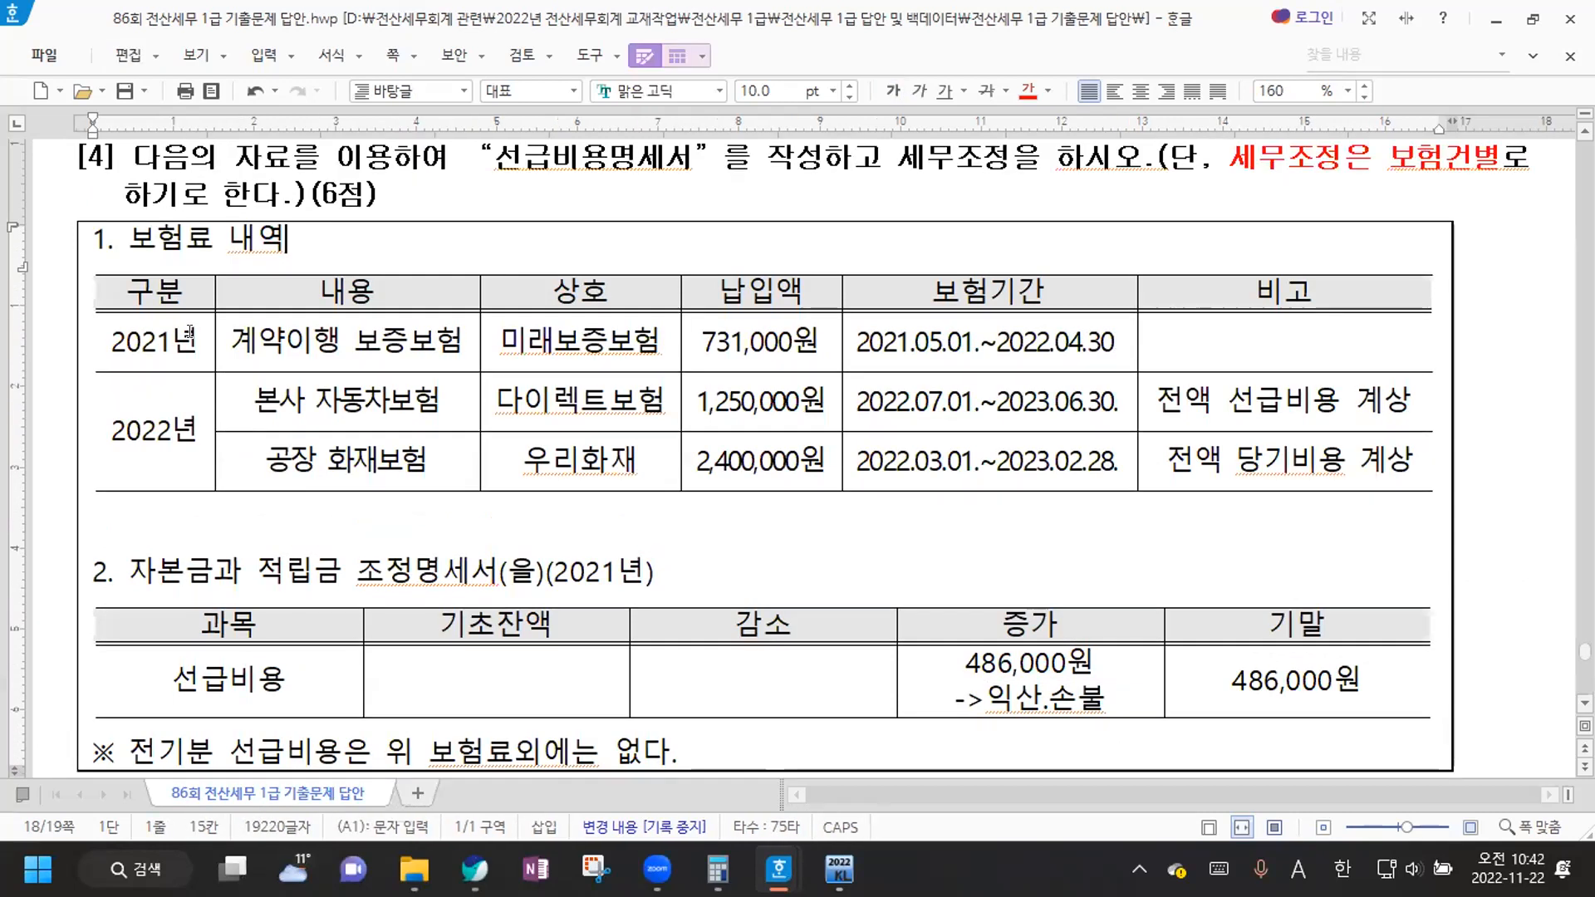
pyautogui.moveTo(106, 341); pyautogui.dragTo(192, 334)
pyautogui.moveTo(309, 333); pyautogui.dragTo(606, 336)
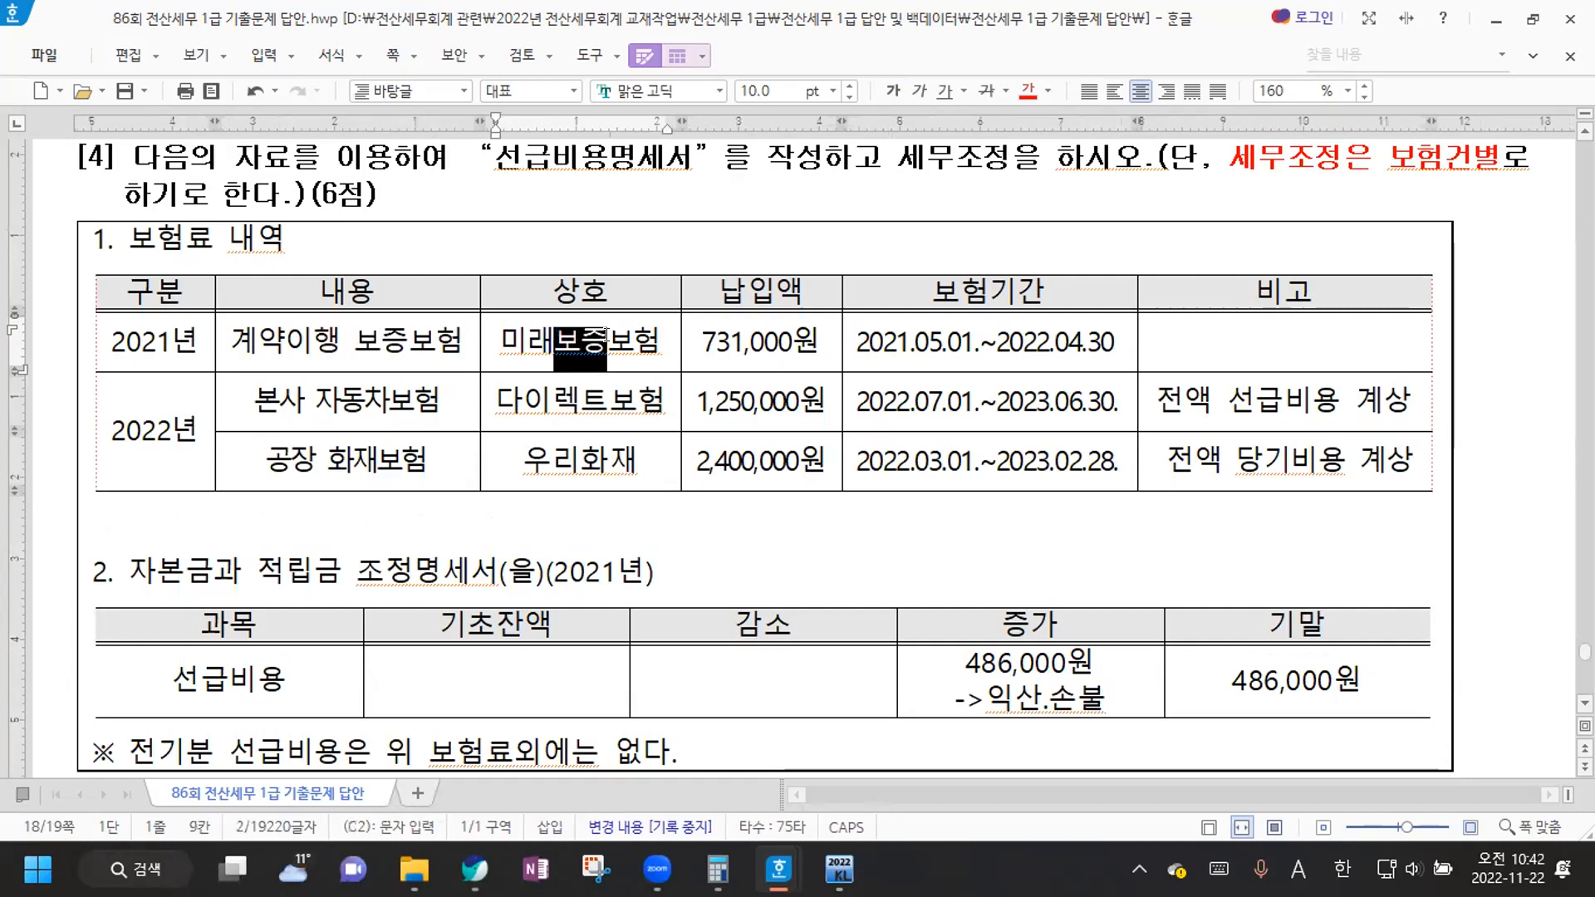
pyautogui.click(759, 320)
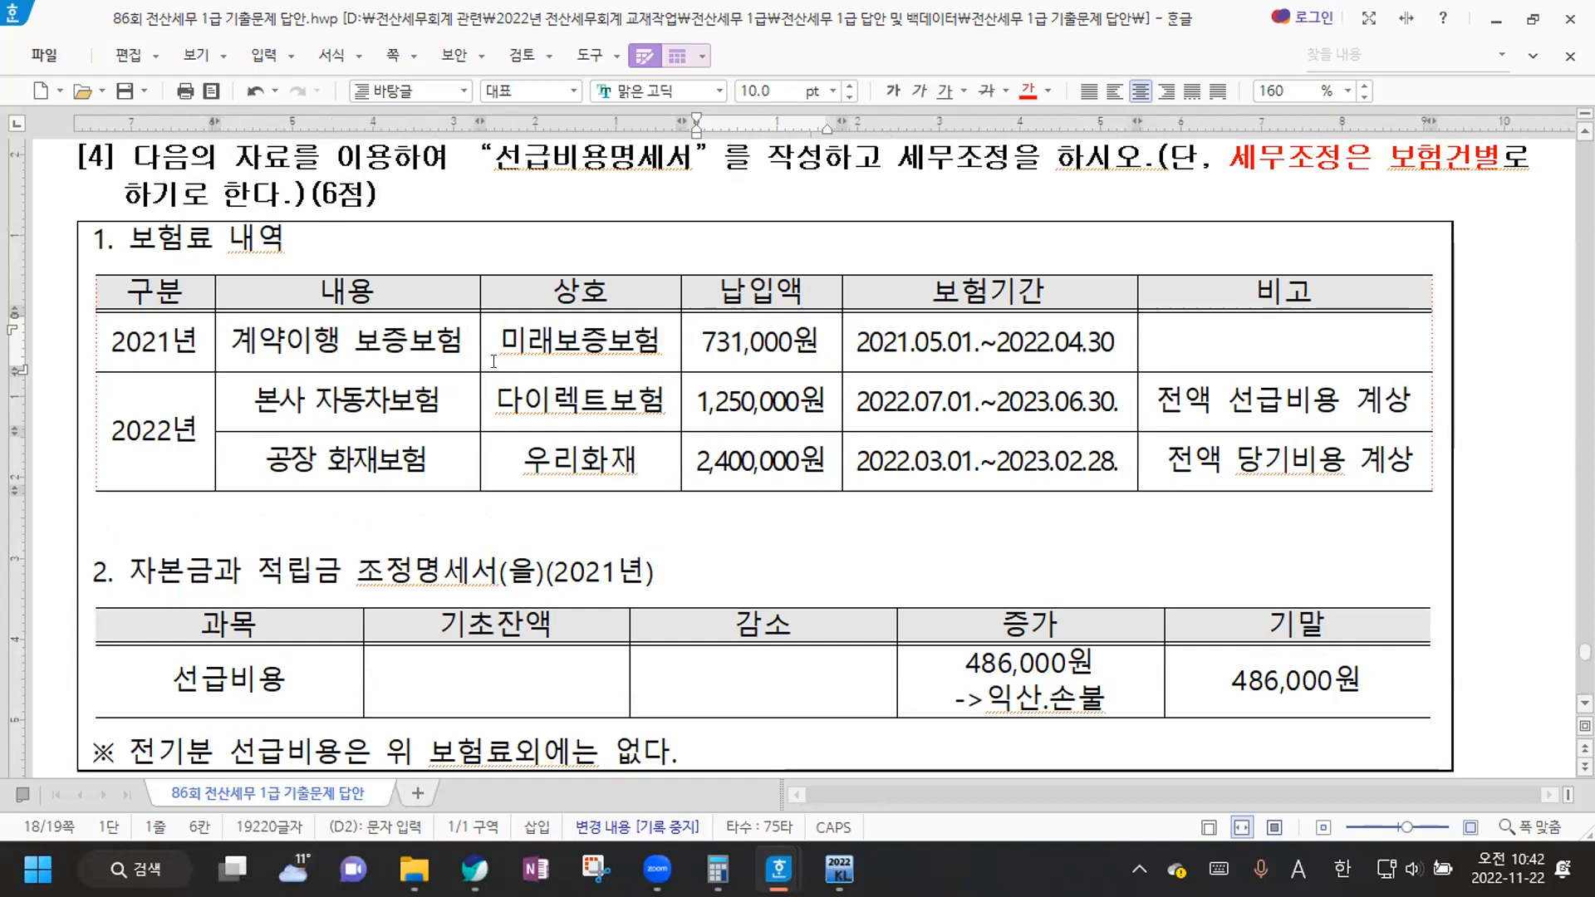
# Examine the 2021 선급비용 row in the 자본금과 적립금 조정명세서(을) table, including its increase amount and the 익산.손불 note
pyautogui.moveTo(173, 680); pyautogui.dragTo(253, 680)
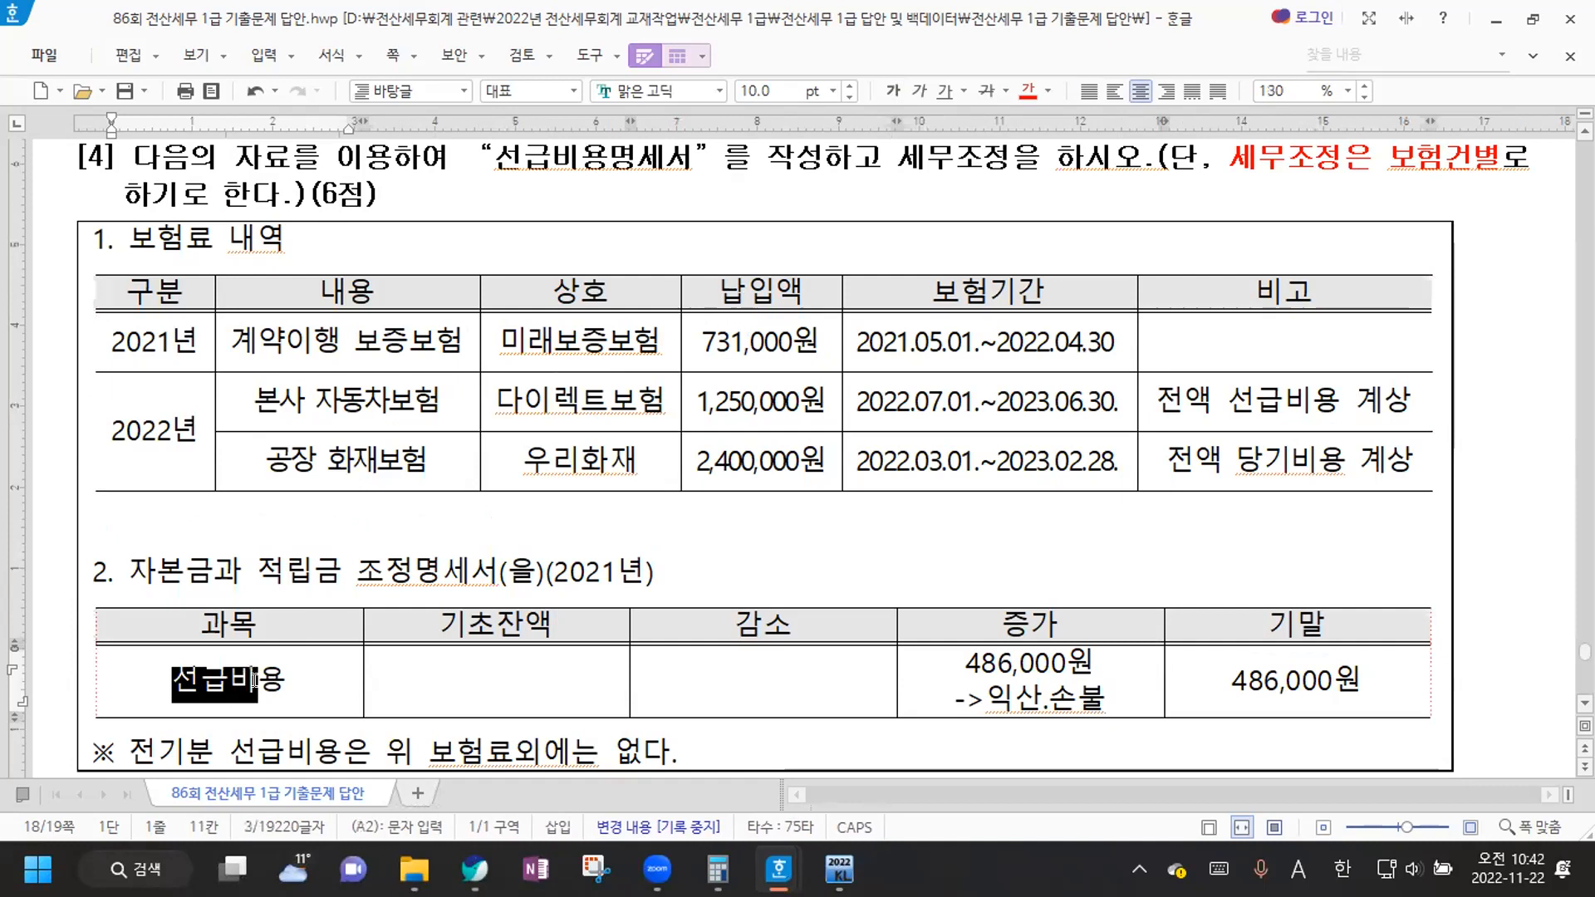
pyautogui.click(888, 334)
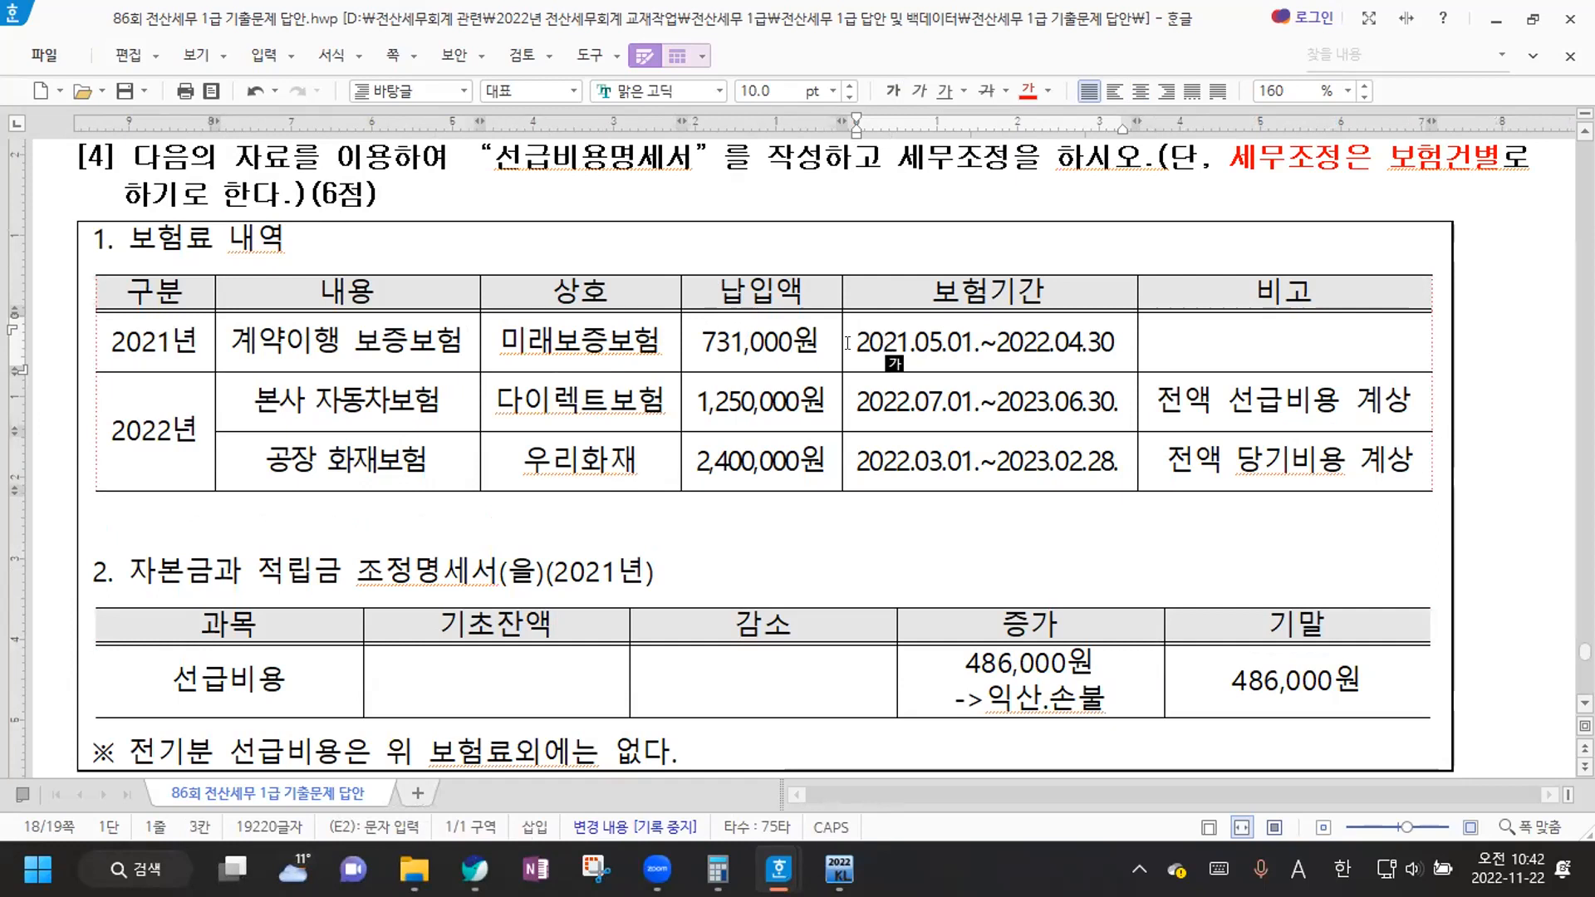
pyautogui.scroll(-3, 274, 654)
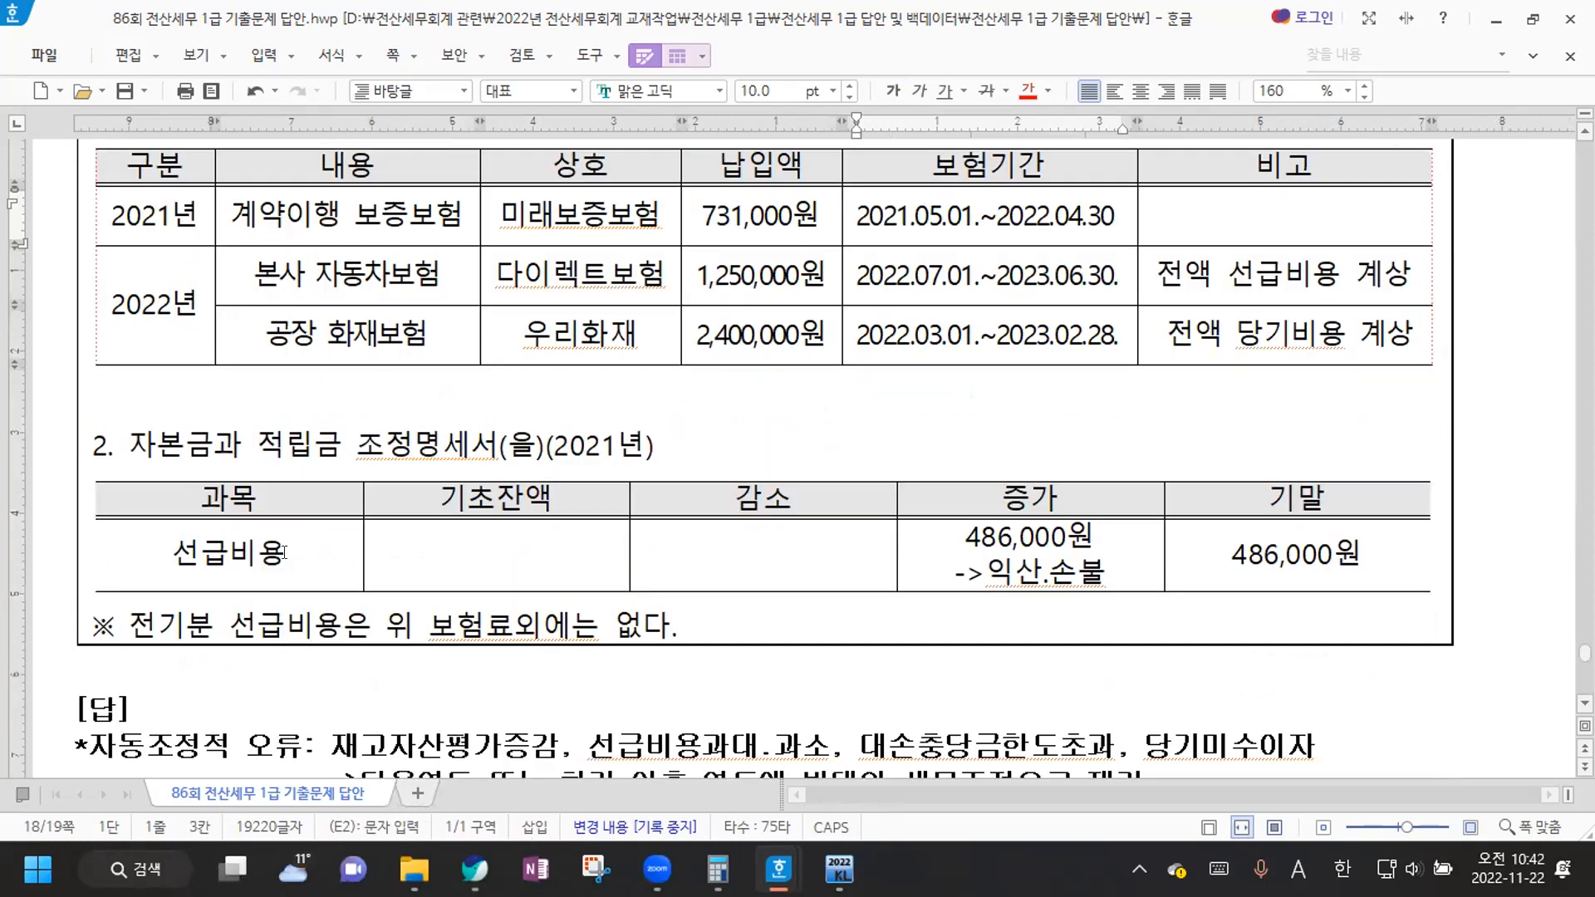
pyautogui.moveTo(961, 540); pyautogui.dragTo(1092, 545)
pyautogui.click(960, 539)
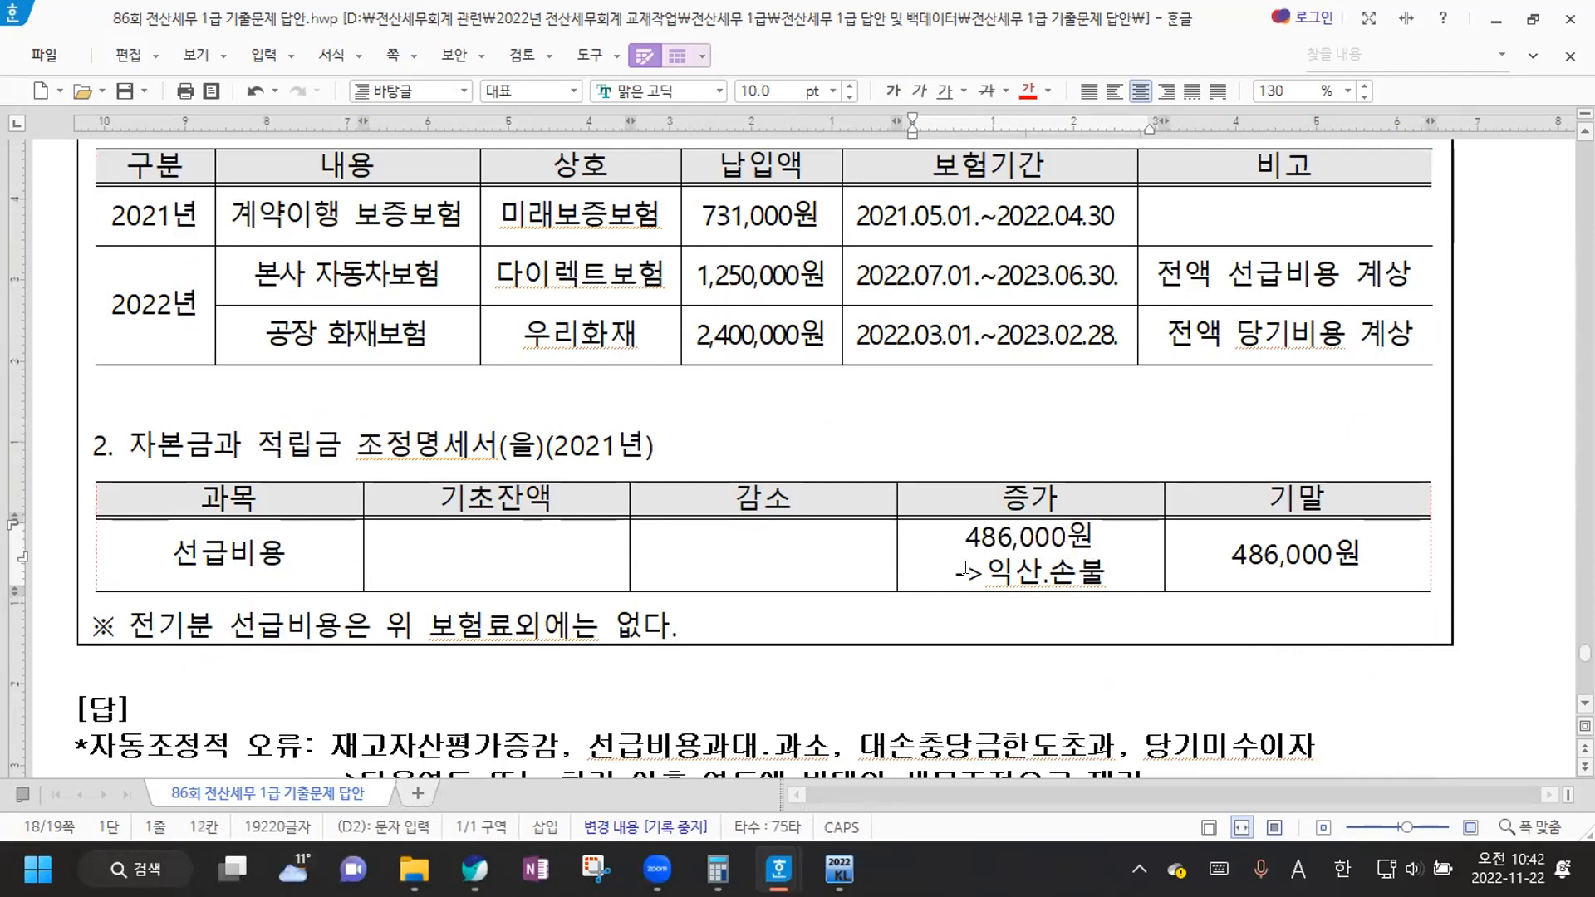
pyautogui.moveTo(966, 571); pyautogui.dragTo(978, 570)
pyautogui.click(1015, 570)
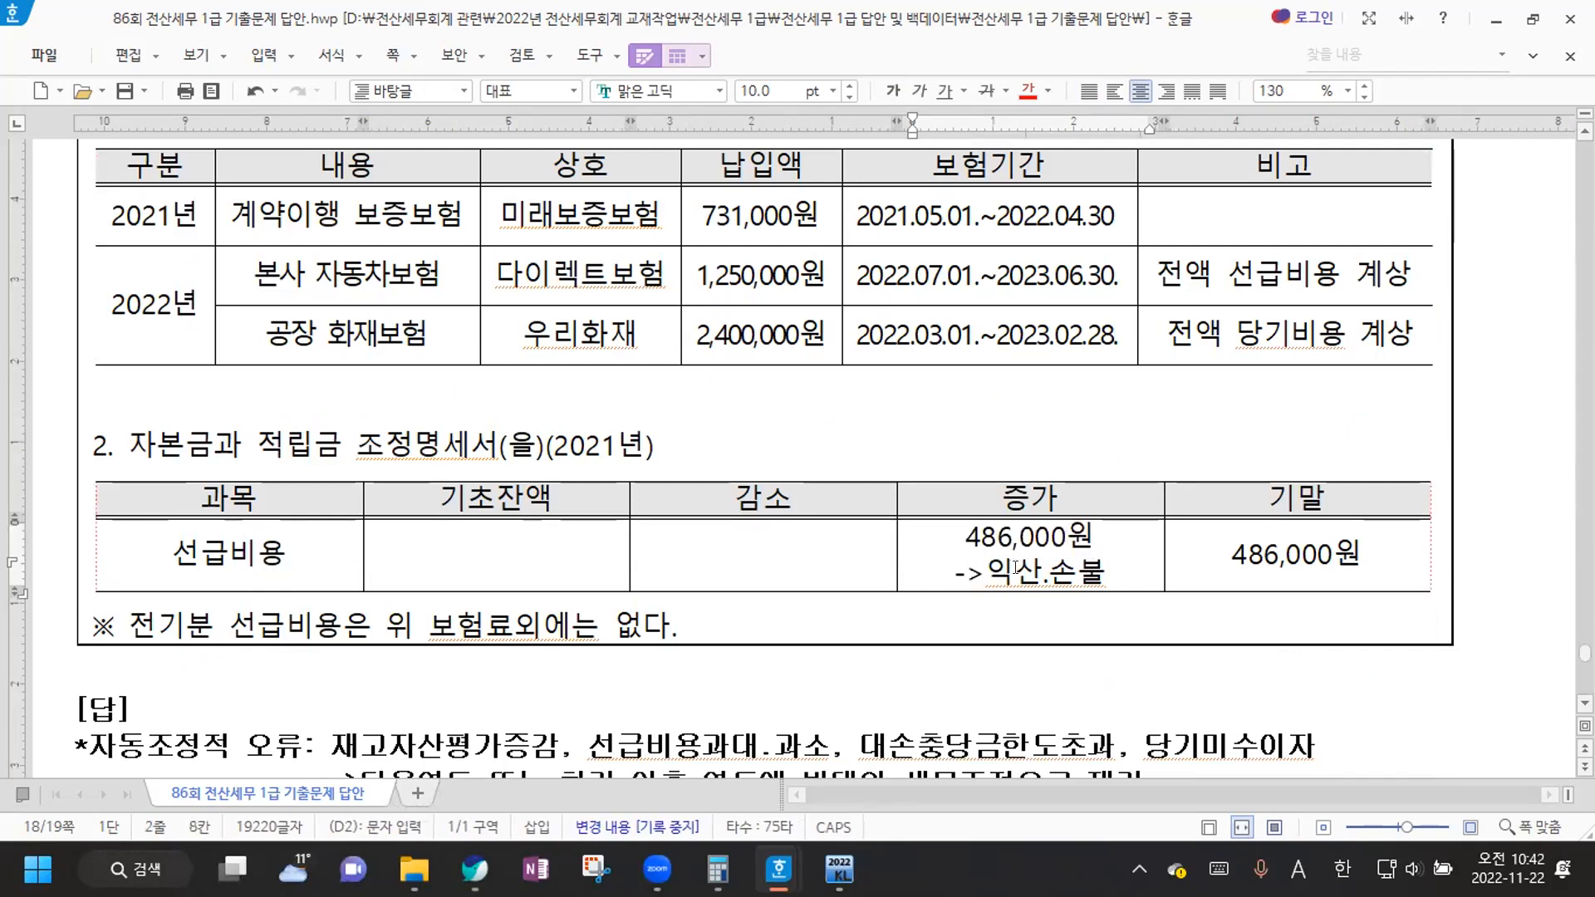
pyautogui.moveTo(302, 501); pyautogui.dragTo(228, 555)
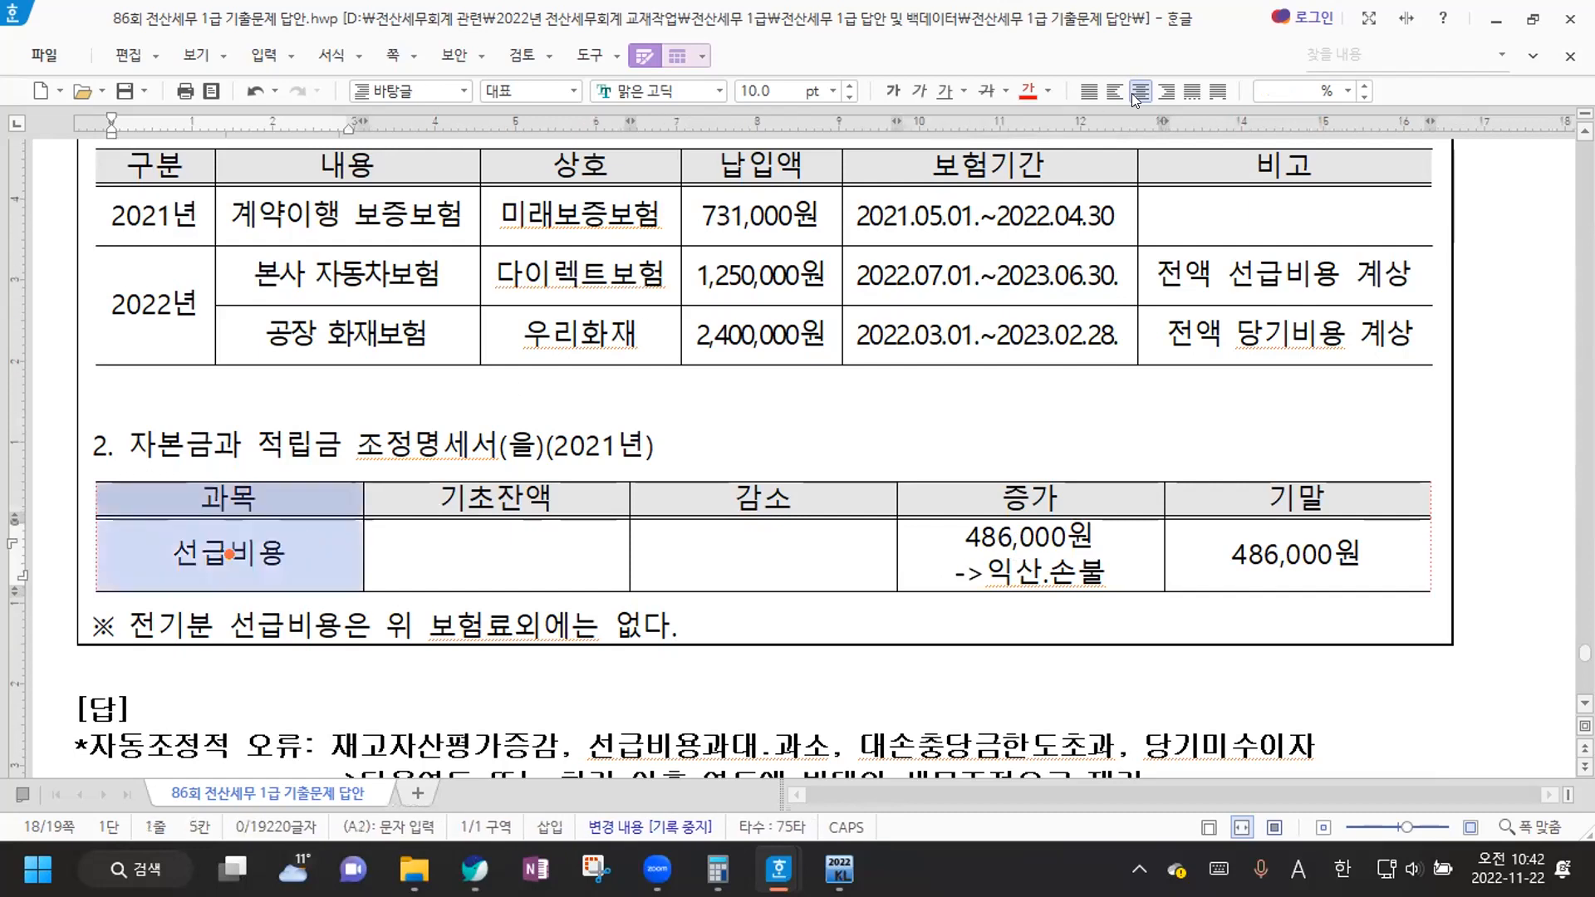
pyautogui.click(1349, 94)
pyautogui.click(1297, 132)
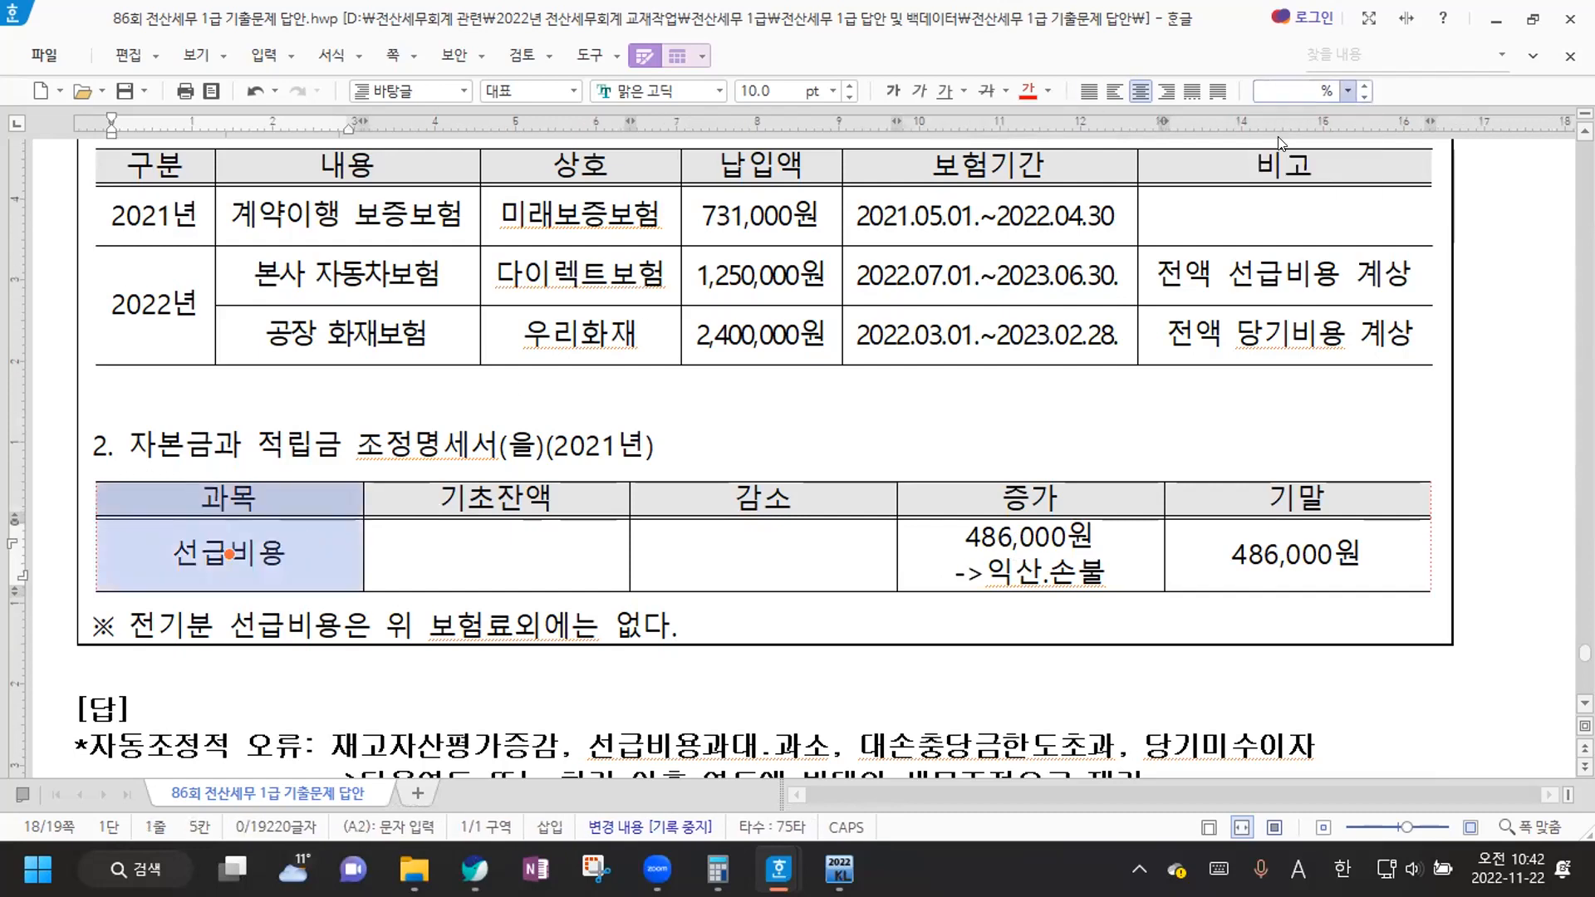
# Add the note "->선급비용과소" on a new line below 선급비용 in the 과목 column
pyautogui.click(305, 557)
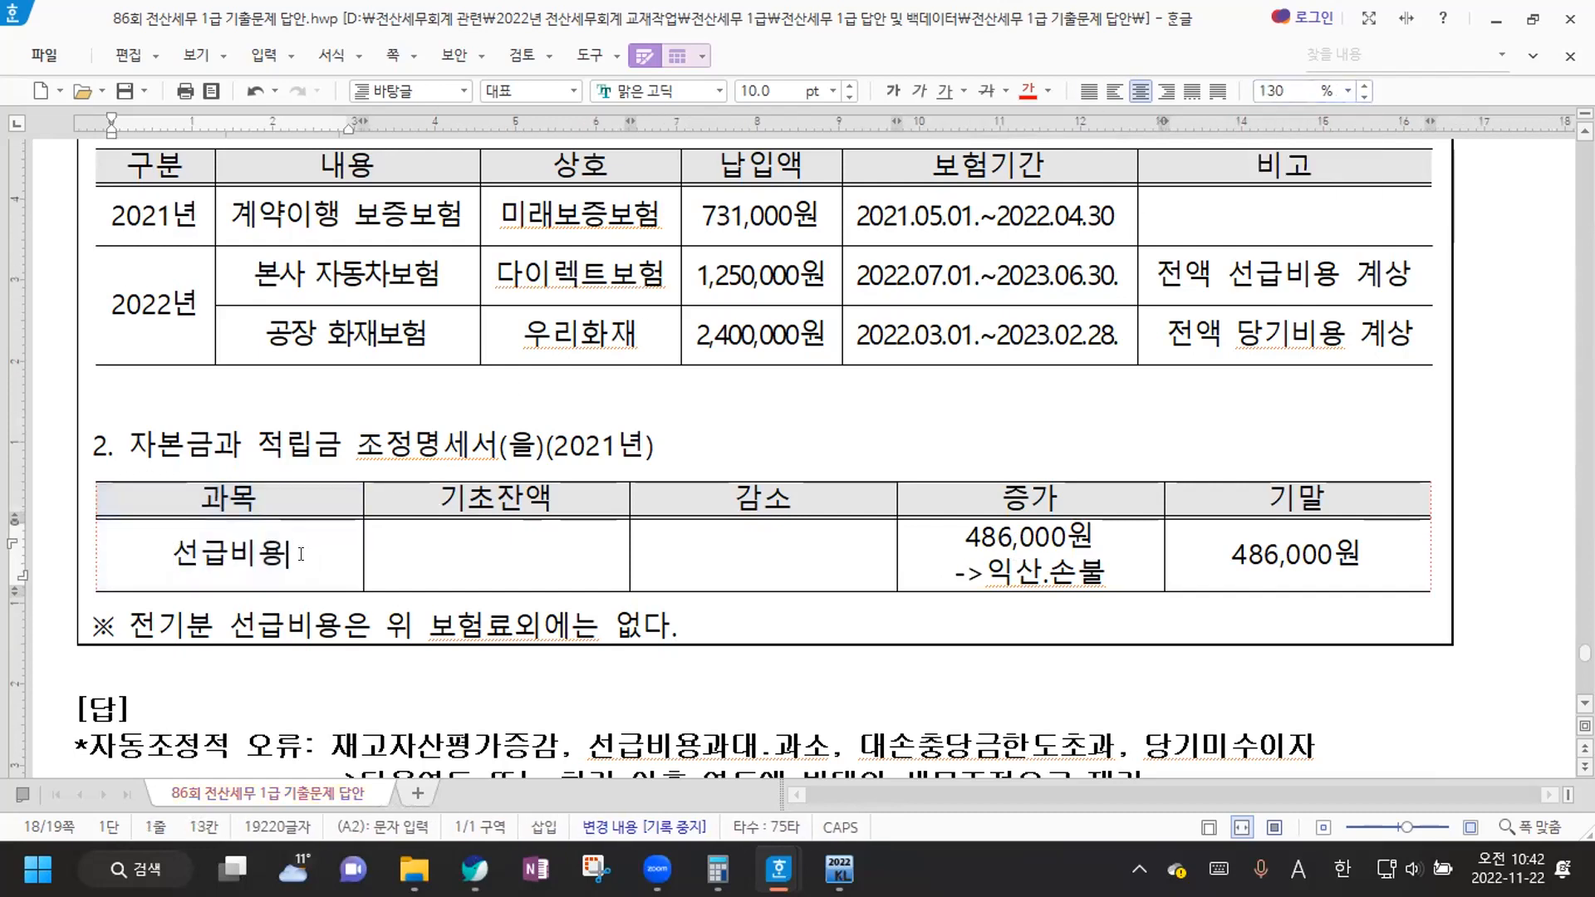
pyautogui.press('Return')
pyautogui.write('->')
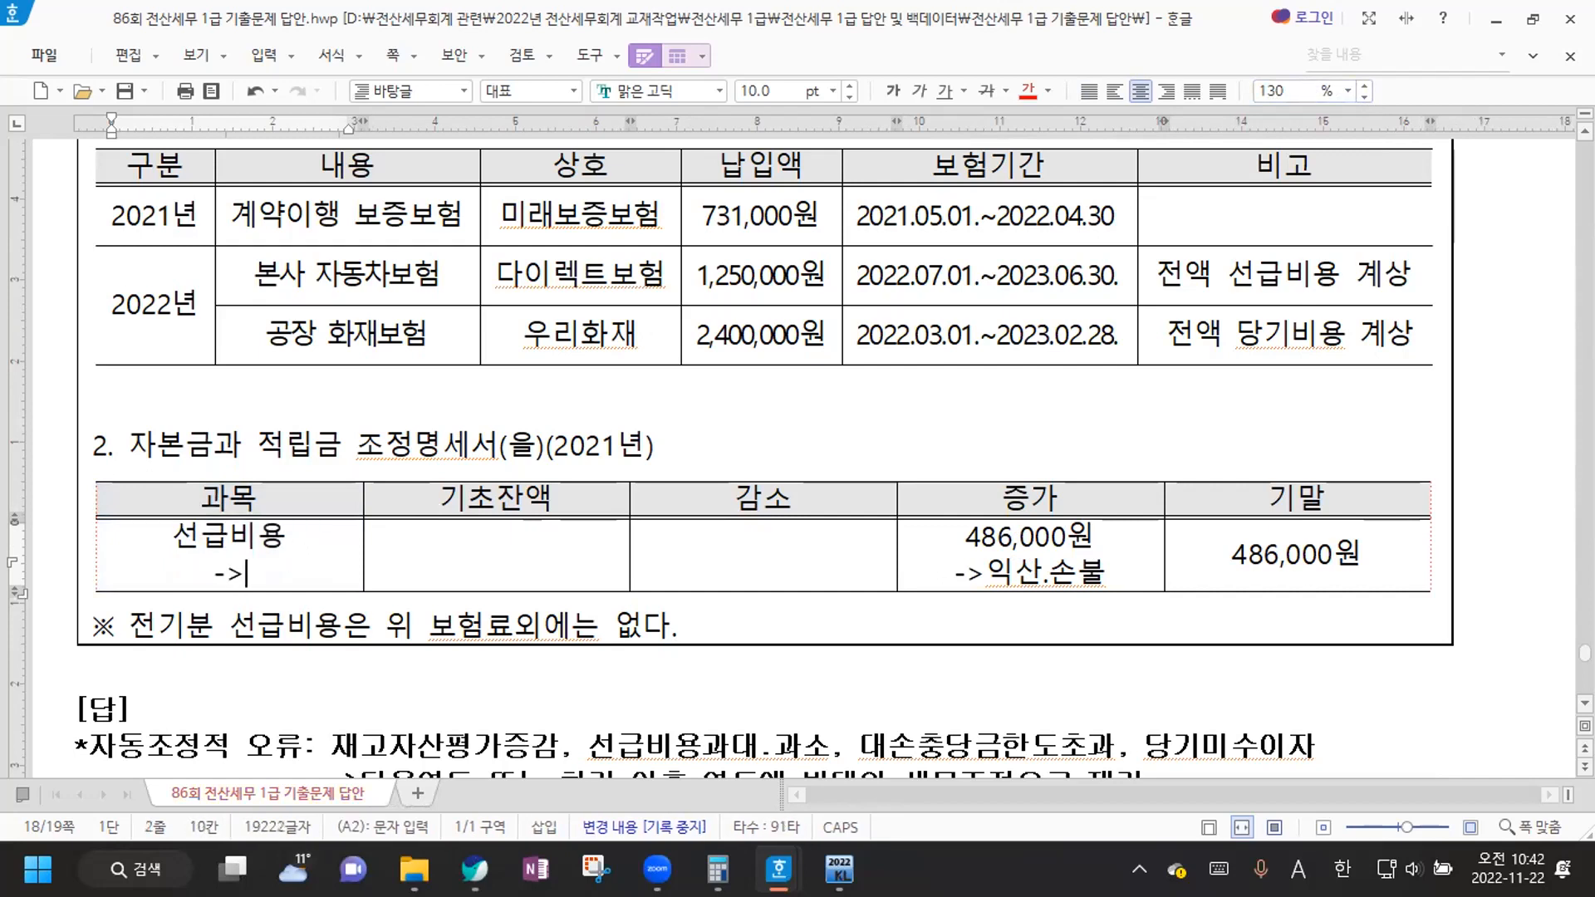
pyautogui.write('선급비용고')
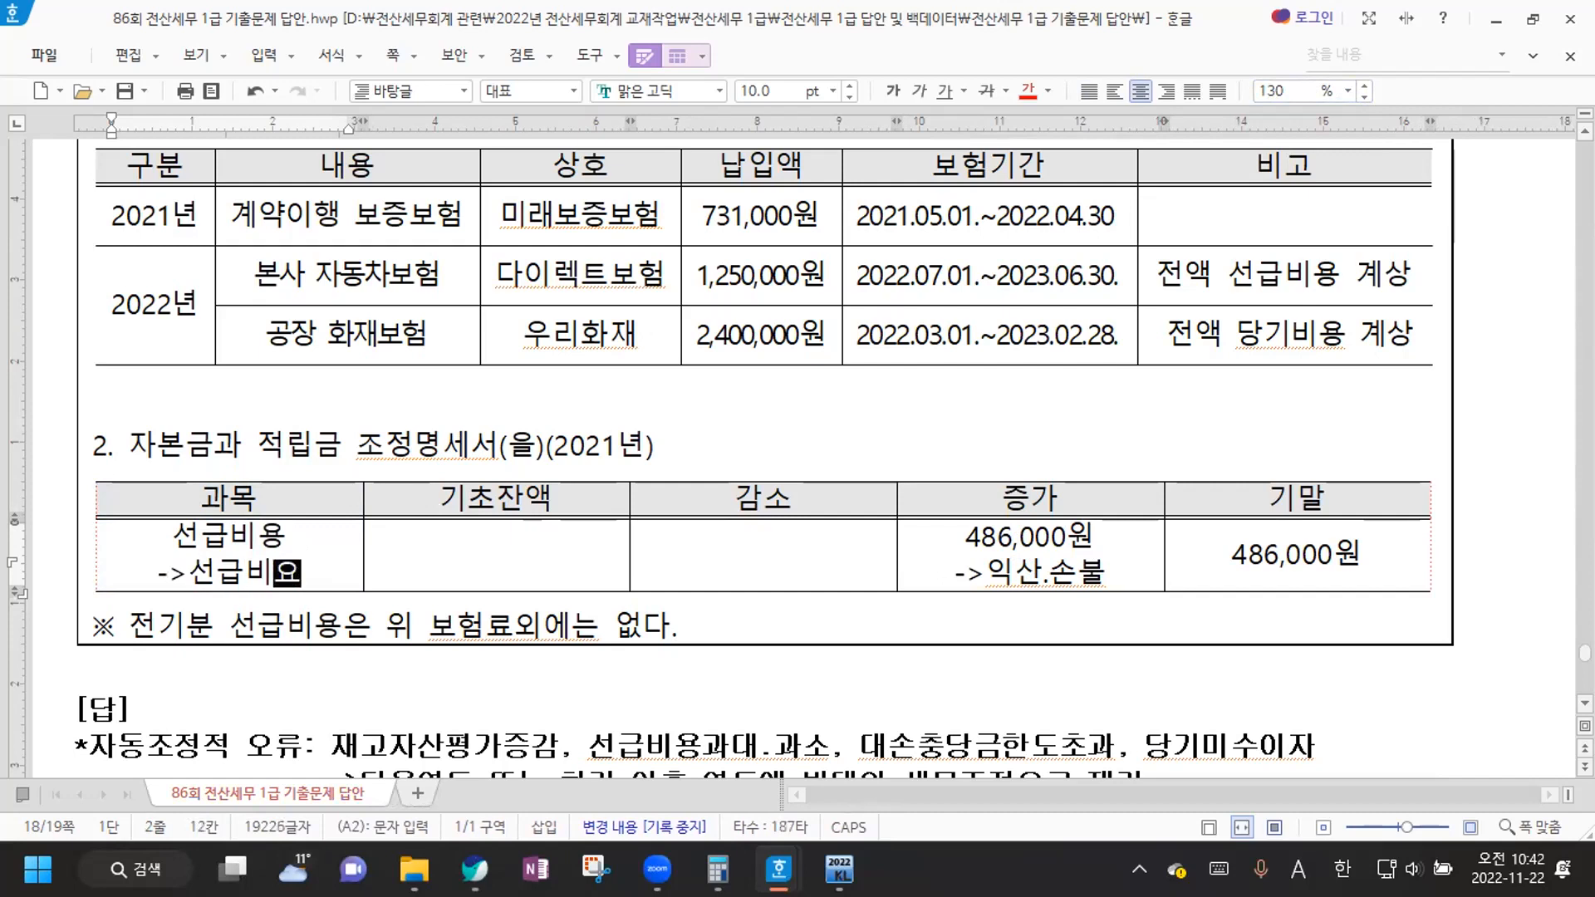
pyautogui.write('과소')
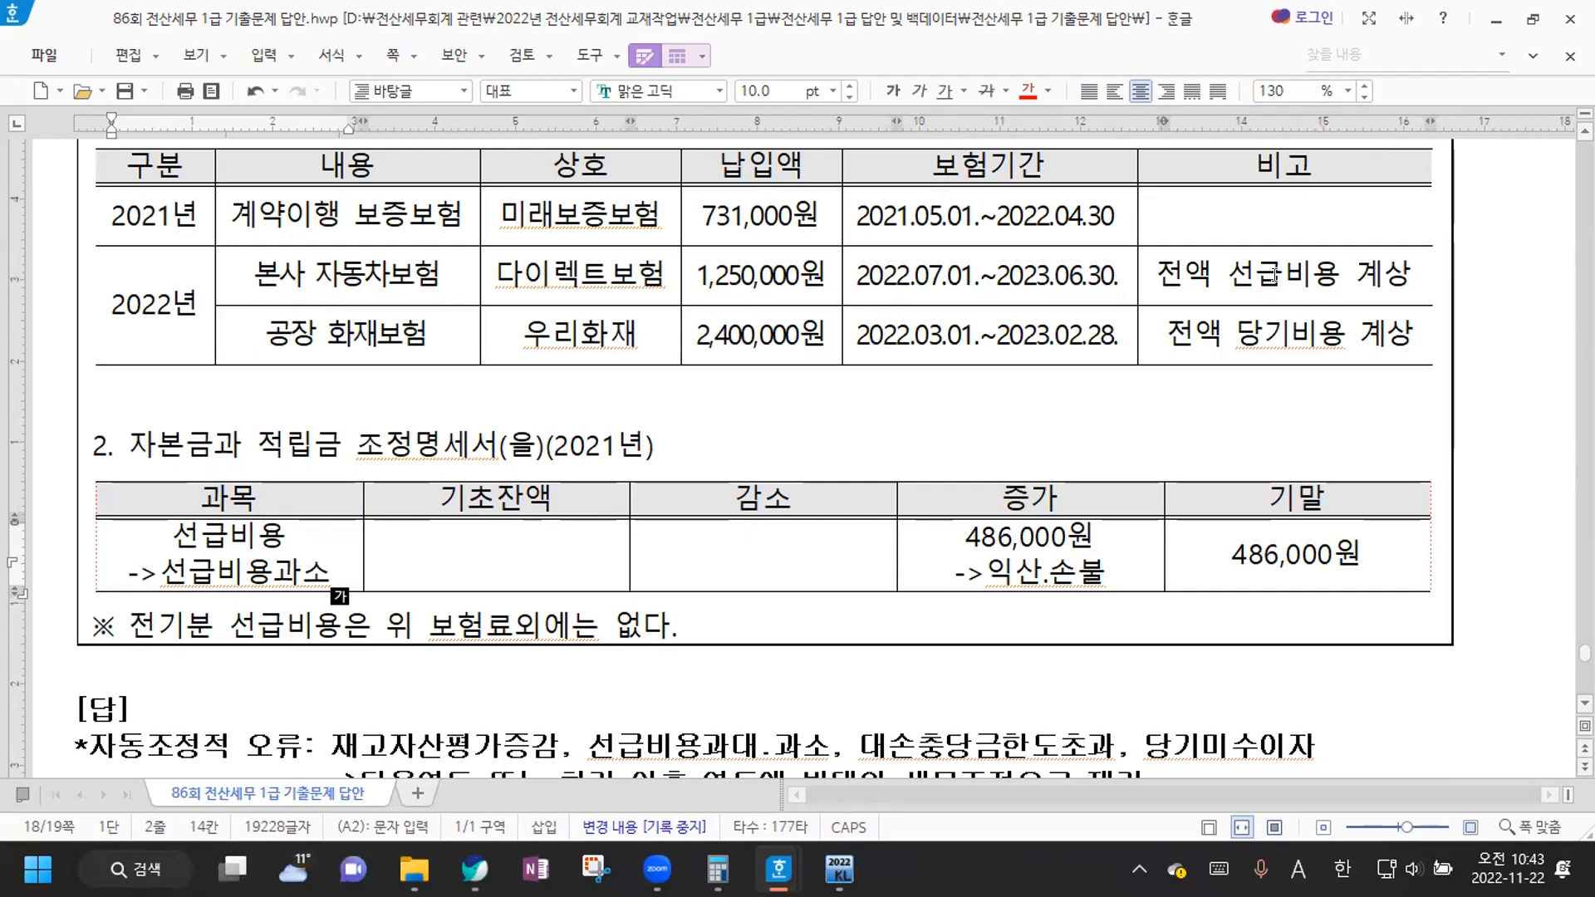
# Color "전액 선급비용" and "전액 당기비용" red in the 비고 column of the 2022 insurance rows
pyautogui.moveTo(274, 293); pyautogui.dragTo(449, 287)
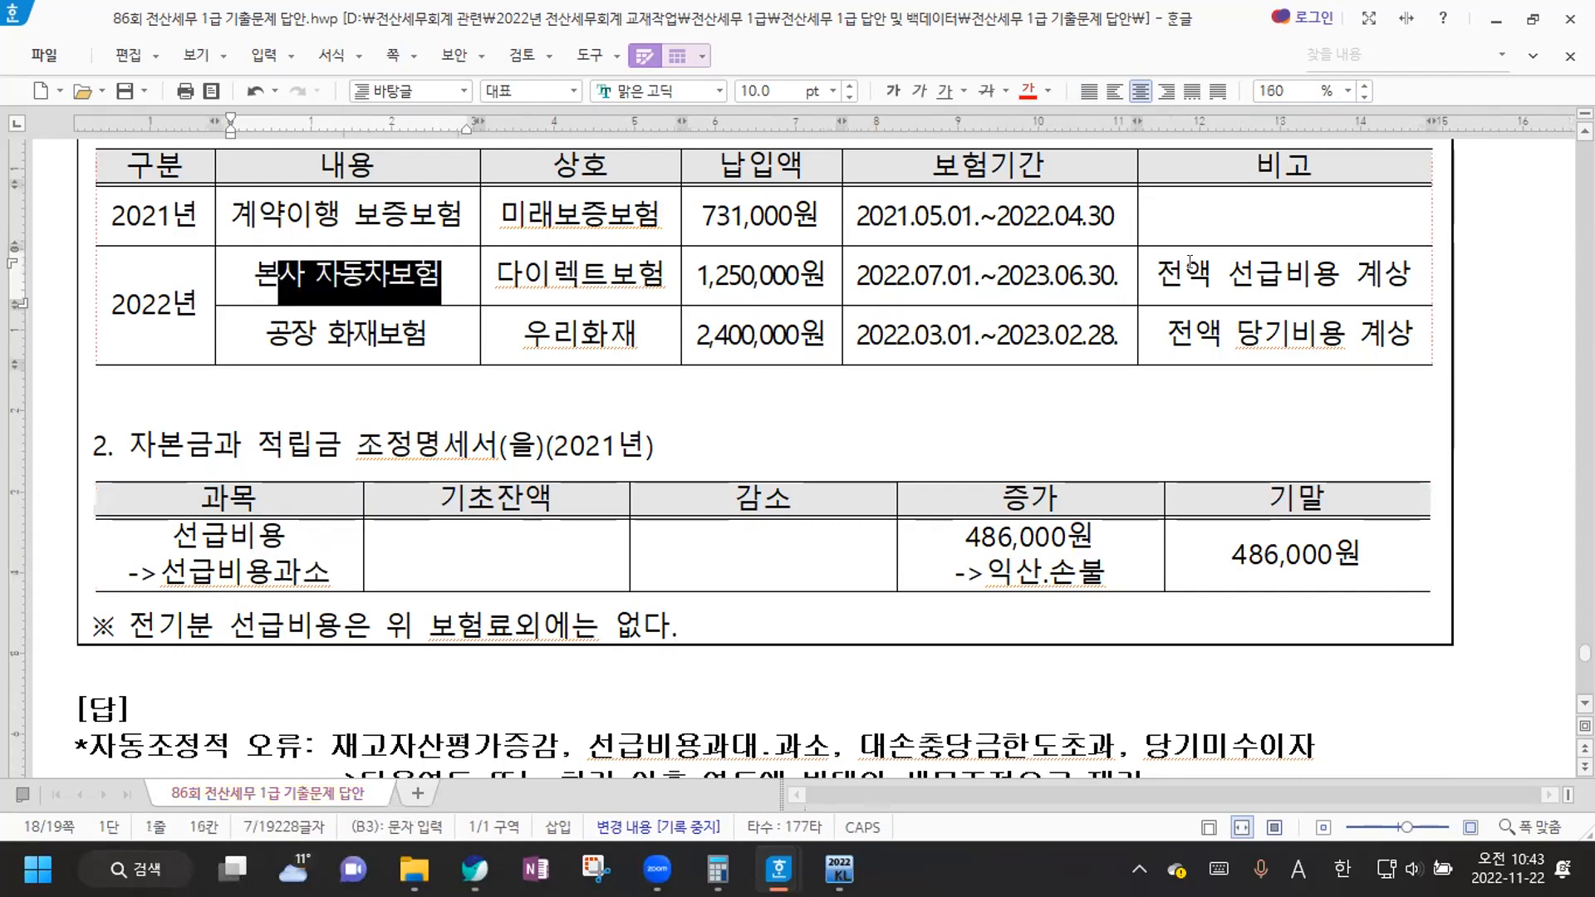
pyautogui.click(1340, 275)
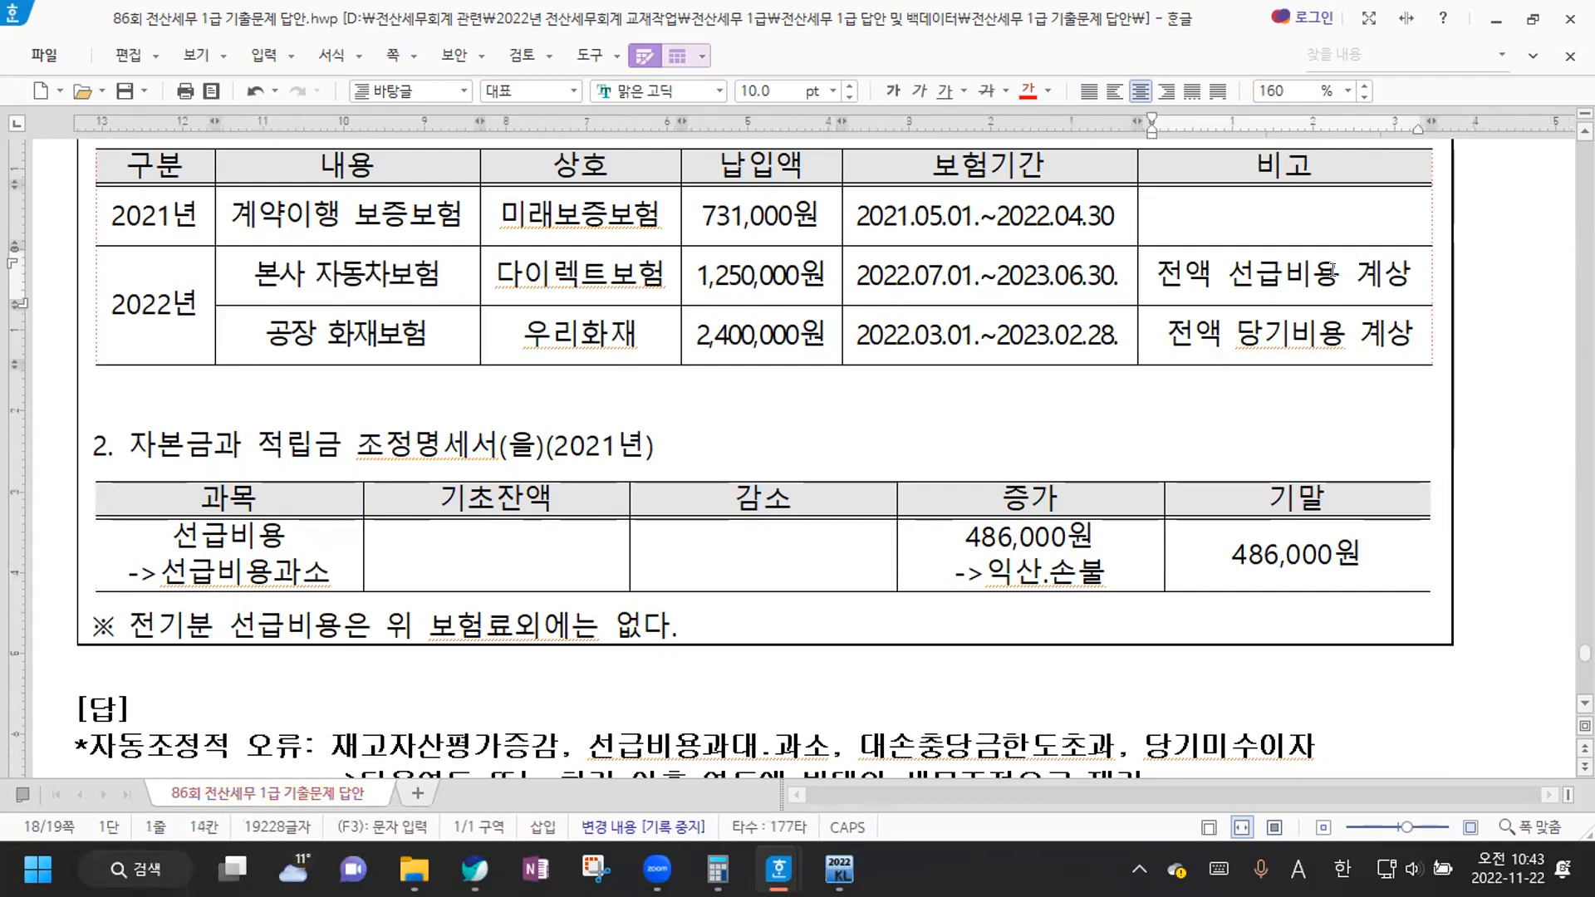
pyautogui.moveTo(1216, 273); pyautogui.dragTo(1357, 275)
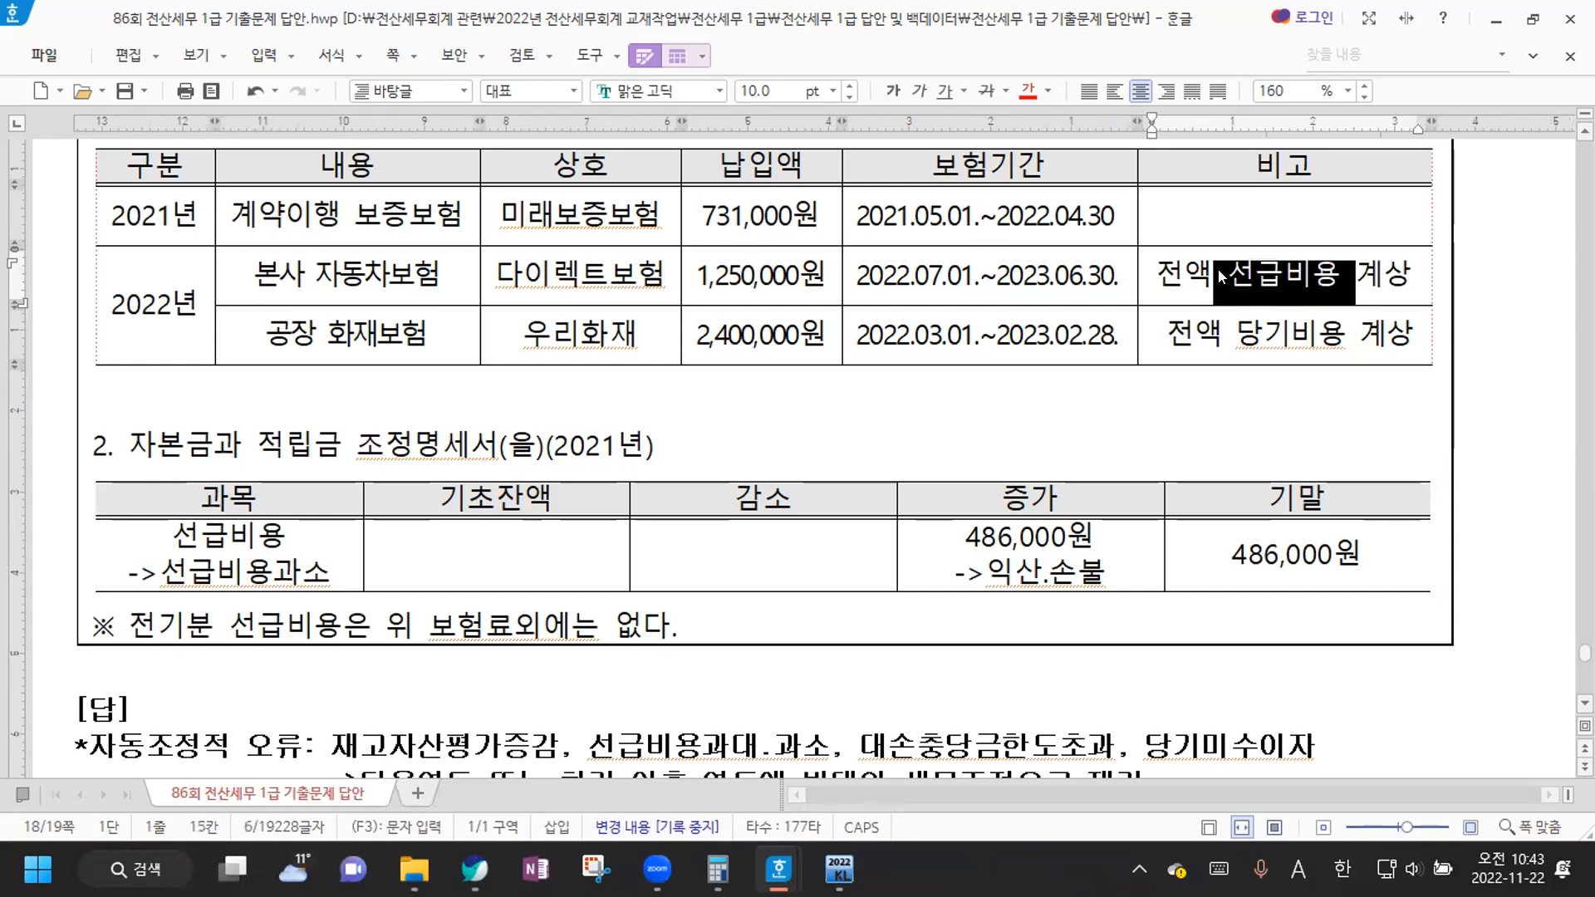
pyautogui.click(1163, 271)
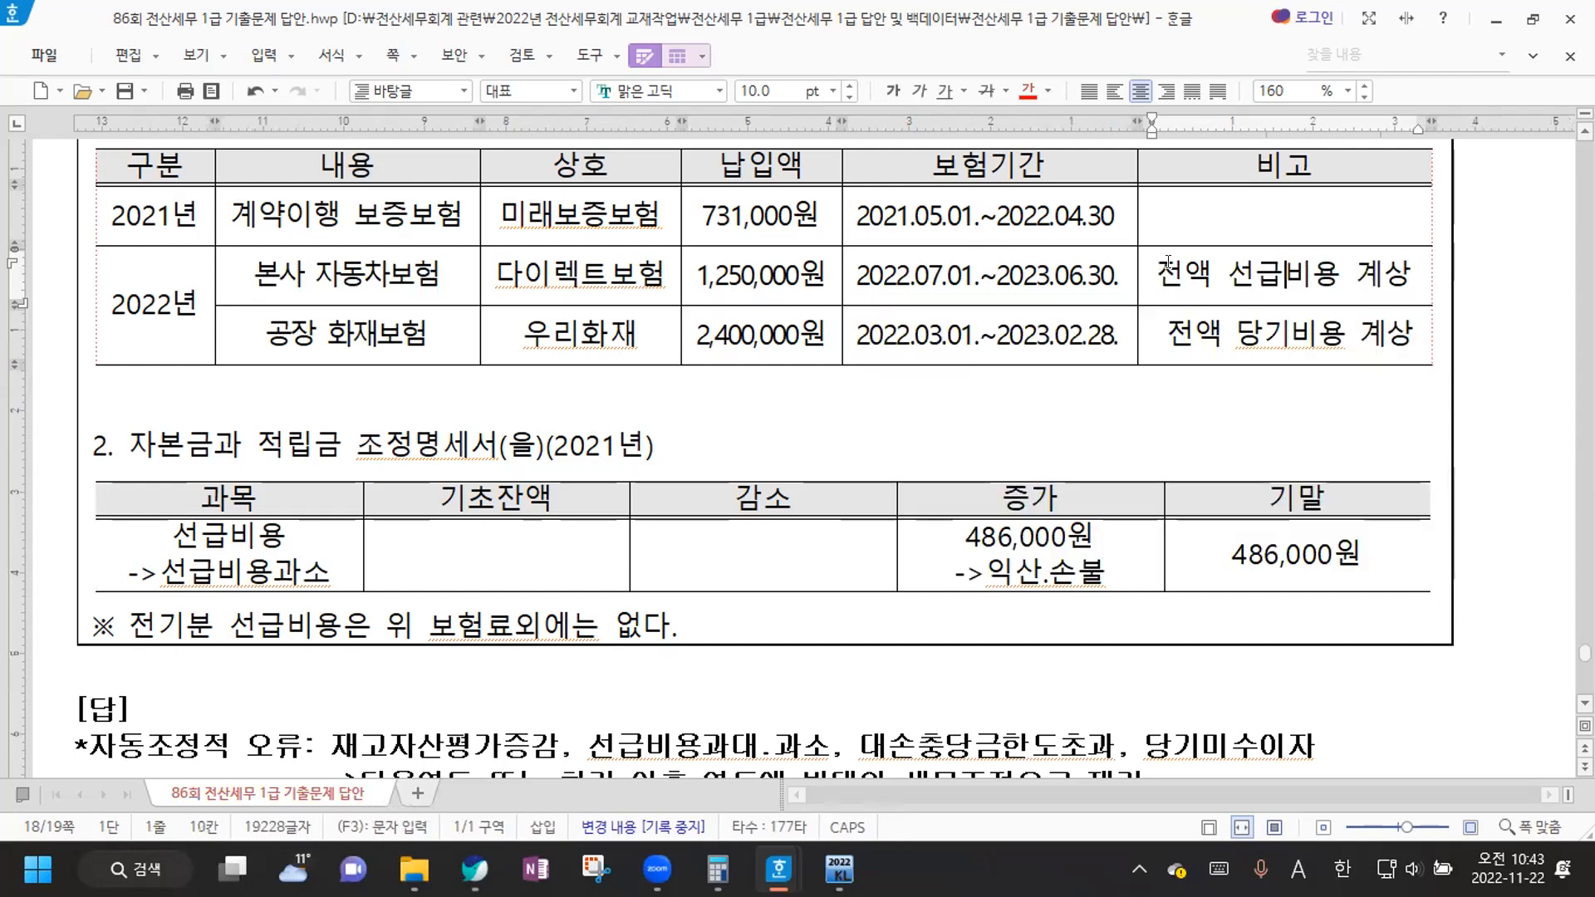
pyautogui.moveTo(1153, 271); pyautogui.dragTo(1340, 275)
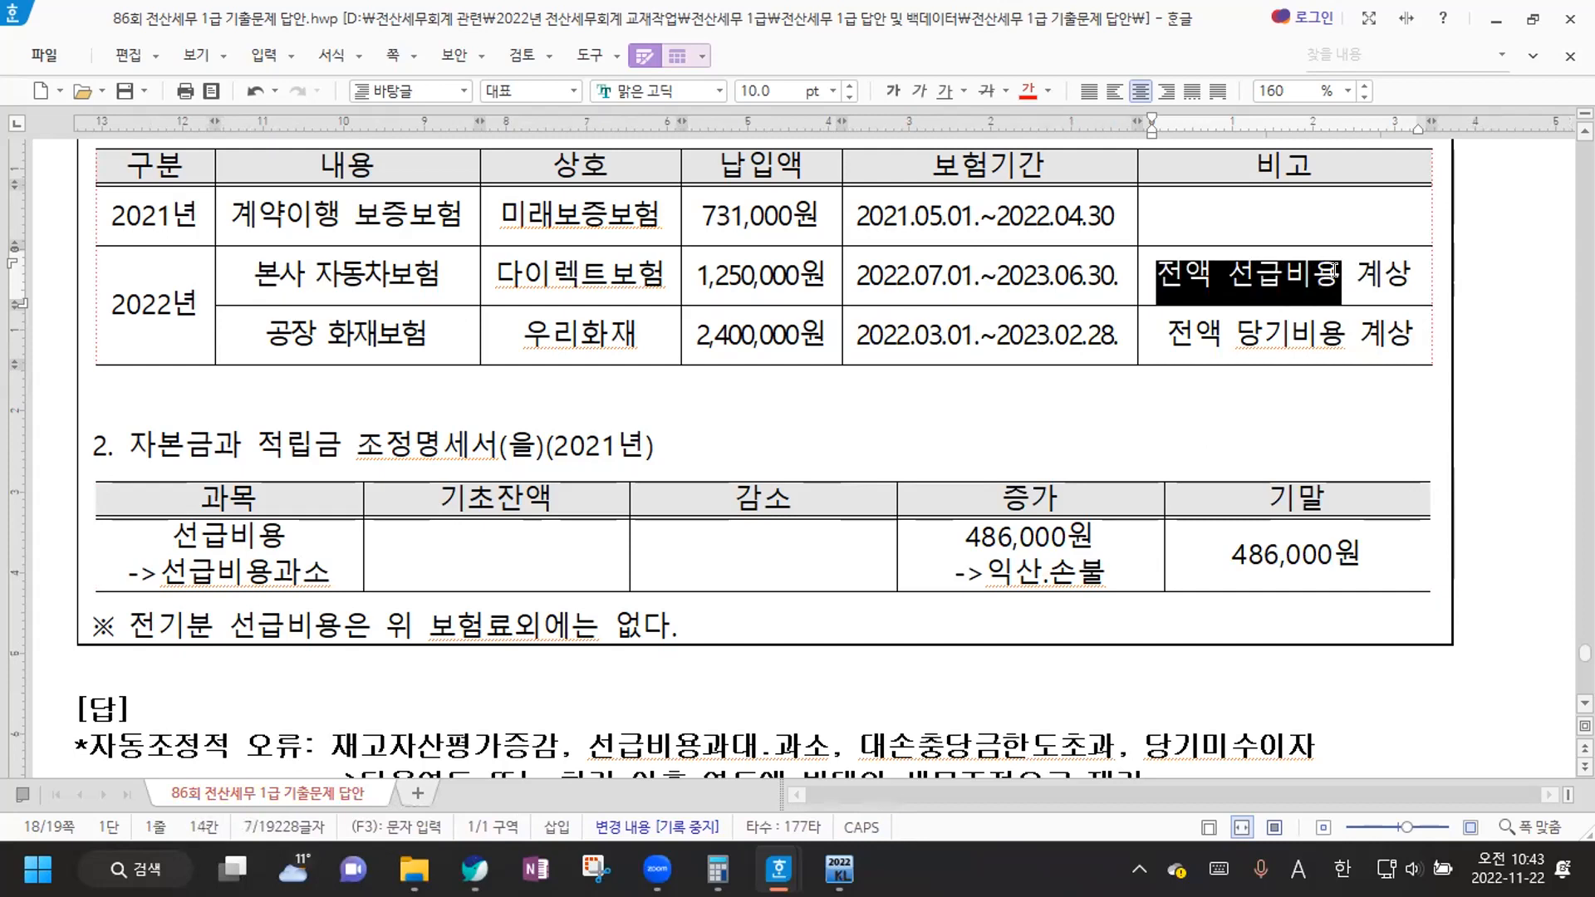
pyautogui.click(1028, 91)
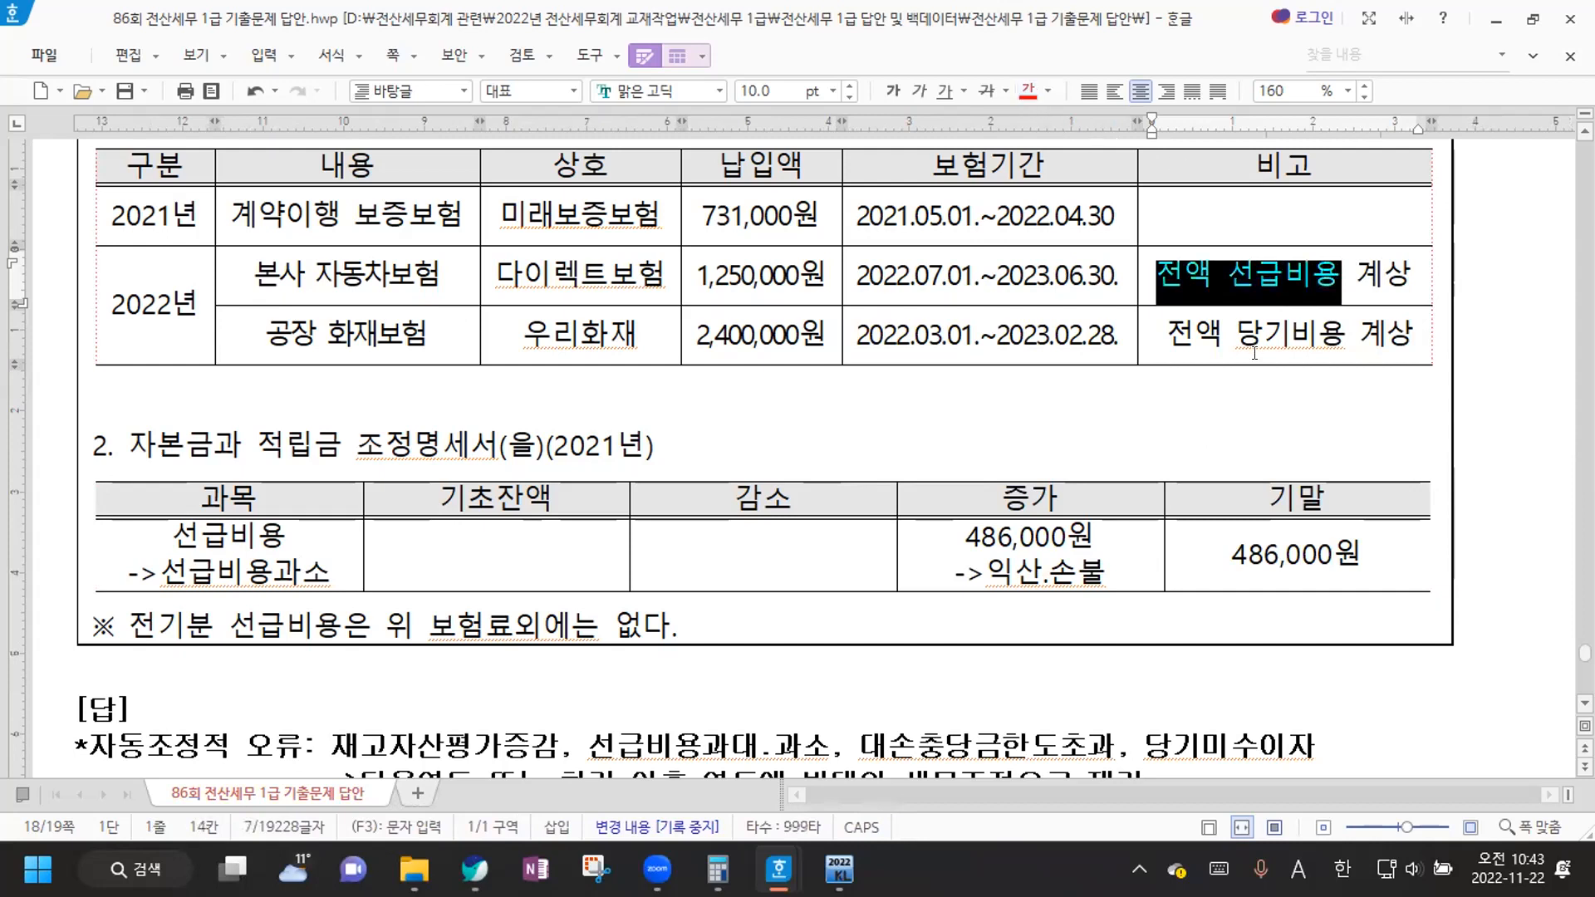
pyautogui.moveTo(1163, 334); pyautogui.dragTo(1344, 337)
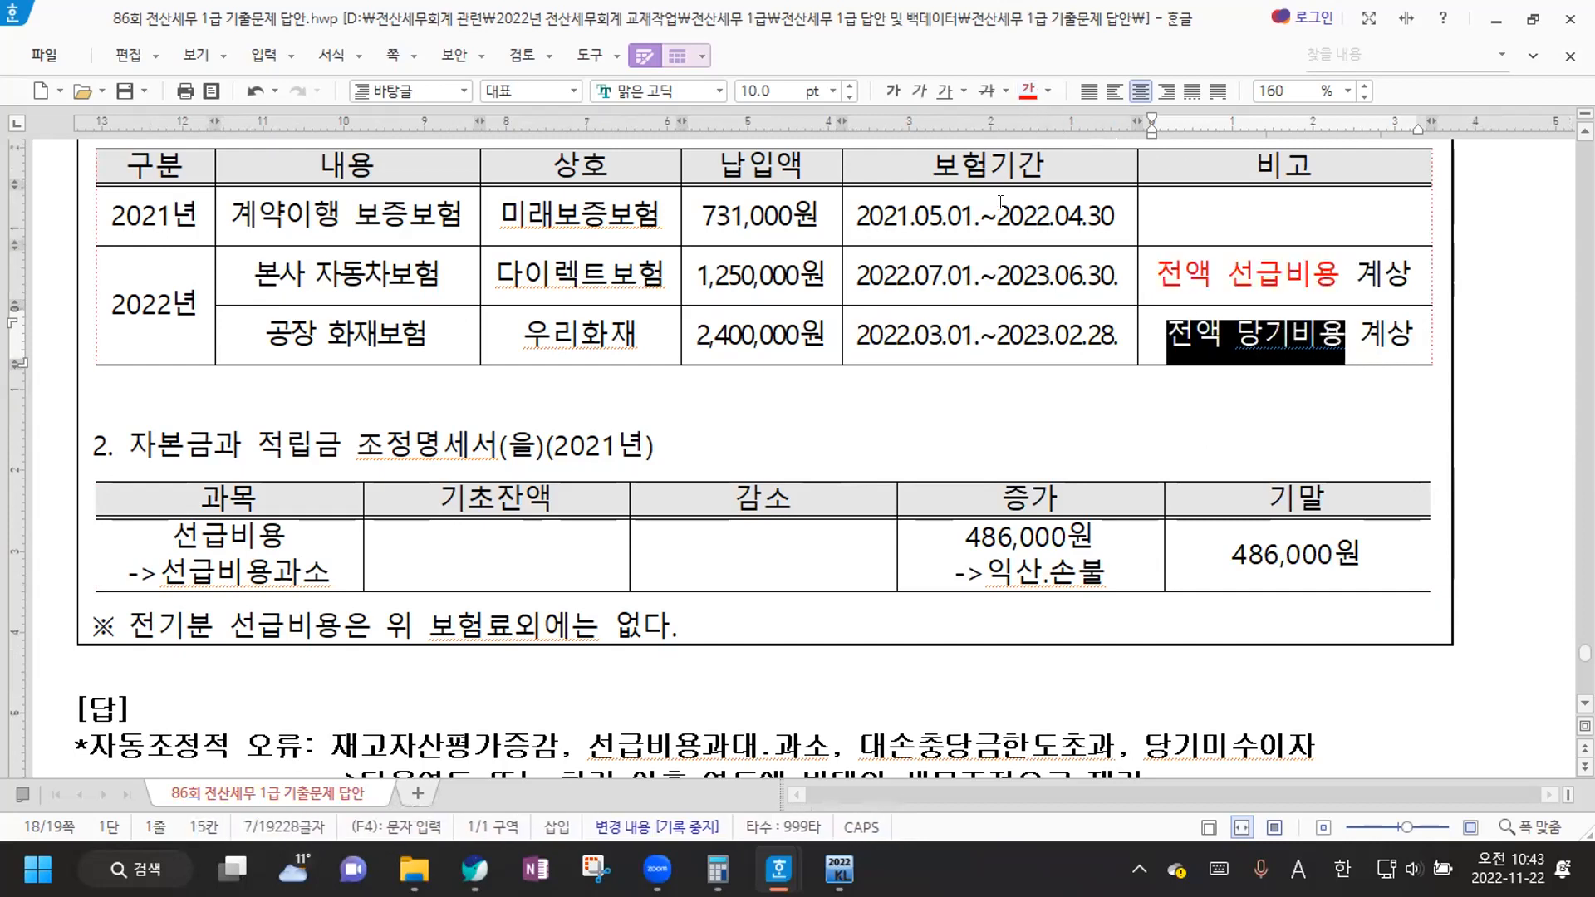
pyautogui.click(1025, 93)
pyautogui.click(681, 447)
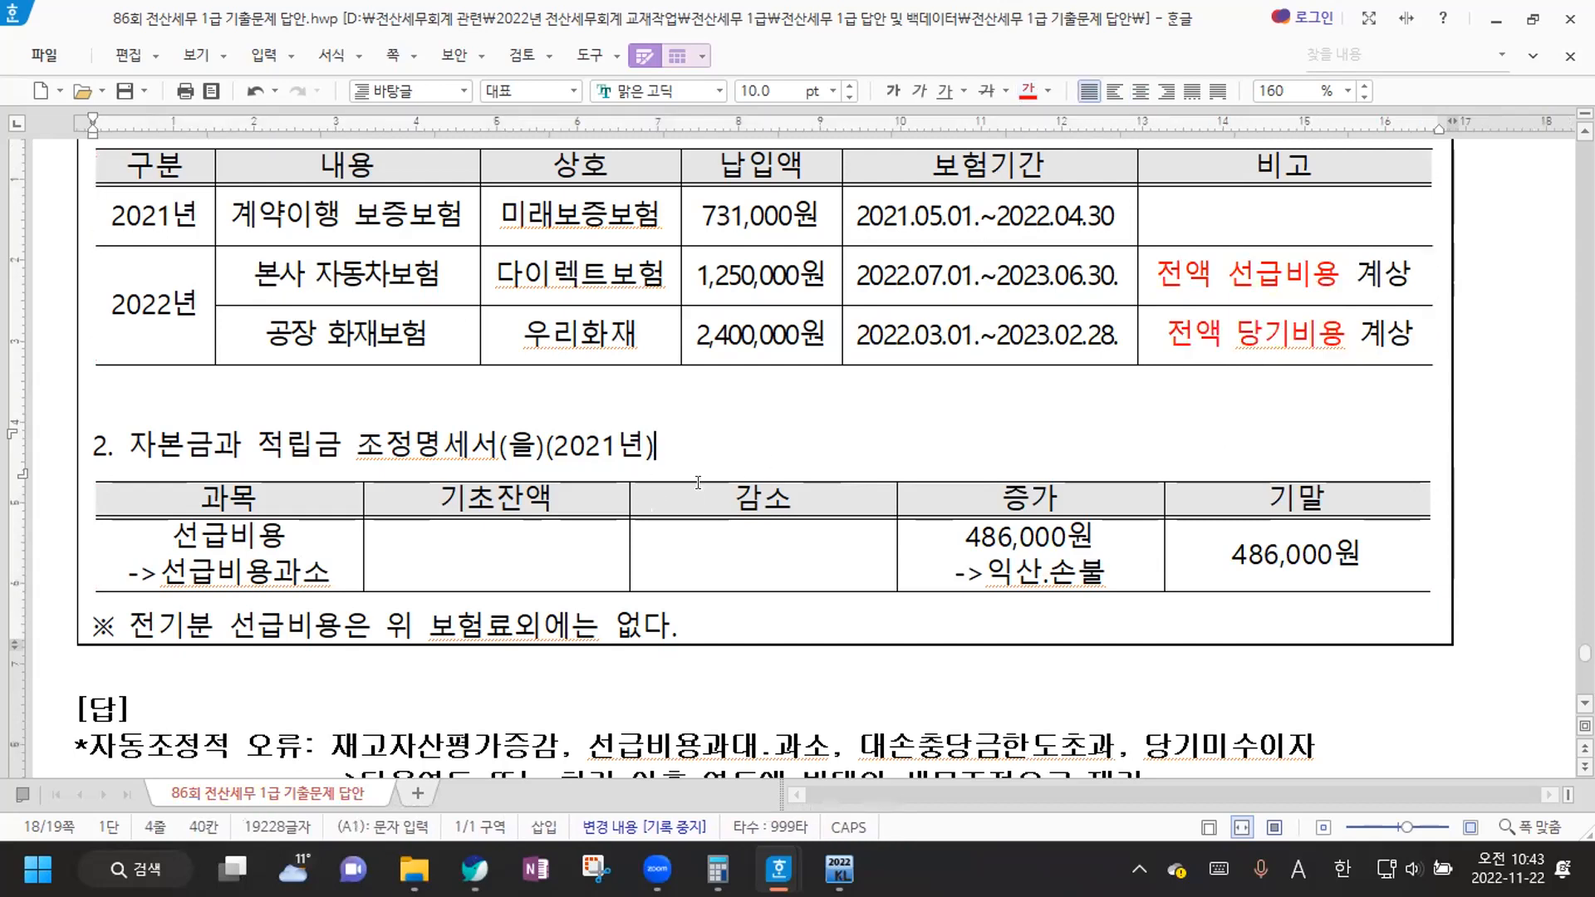
# Switch to KcLep, open the 선급비용명세서 form, and recheck the insurance table in the exam document
pyautogui.hotkey('alt', 'Tab')
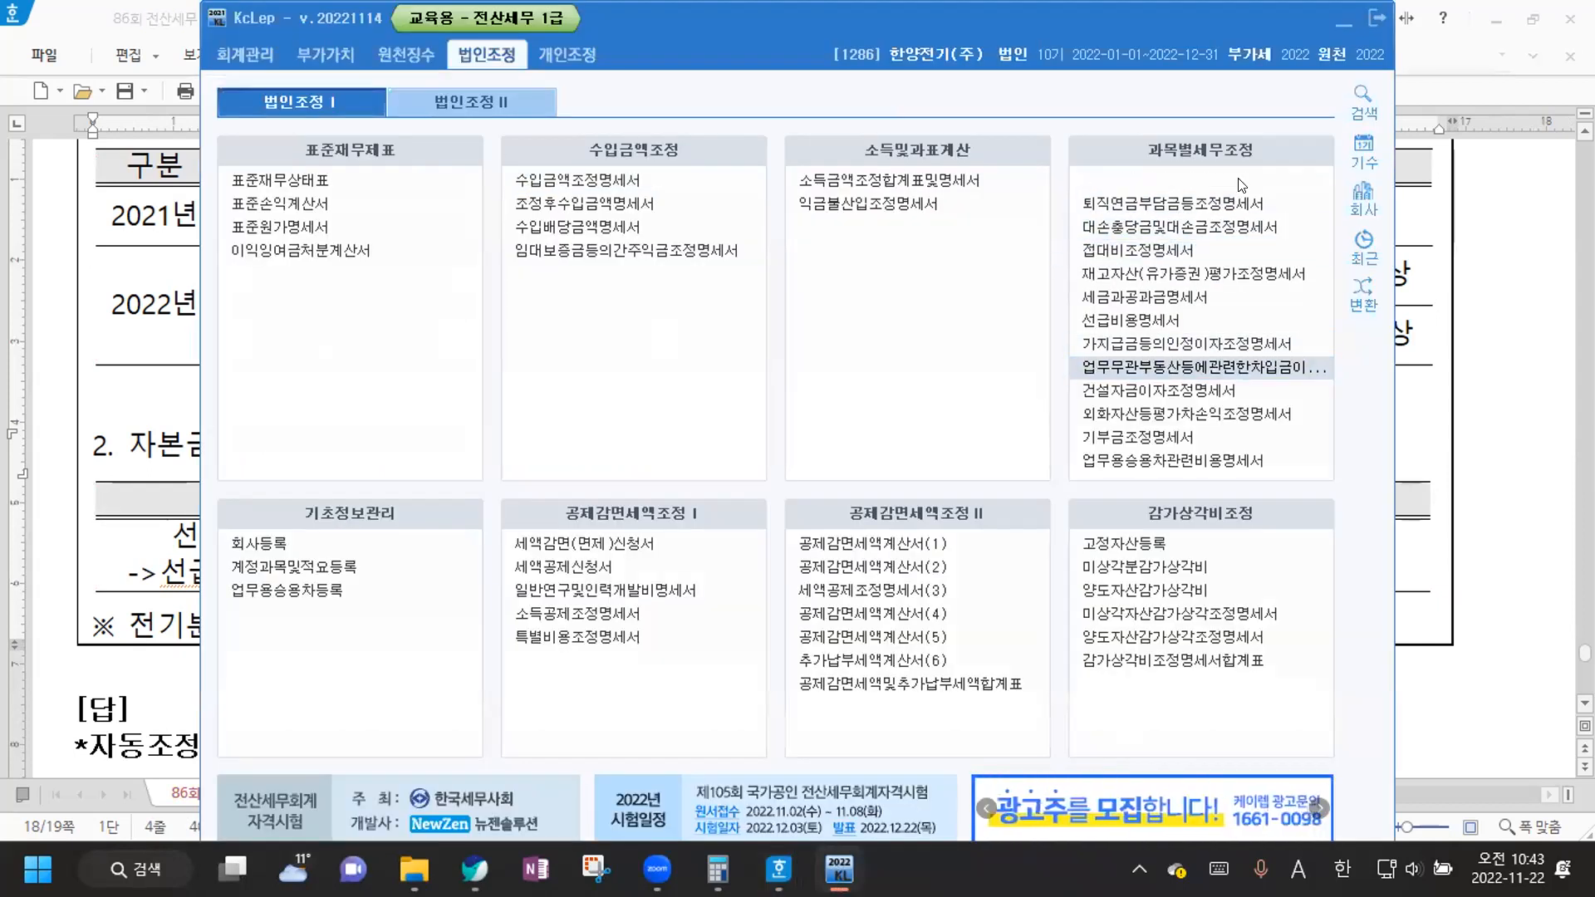
pyautogui.click(1149, 323)
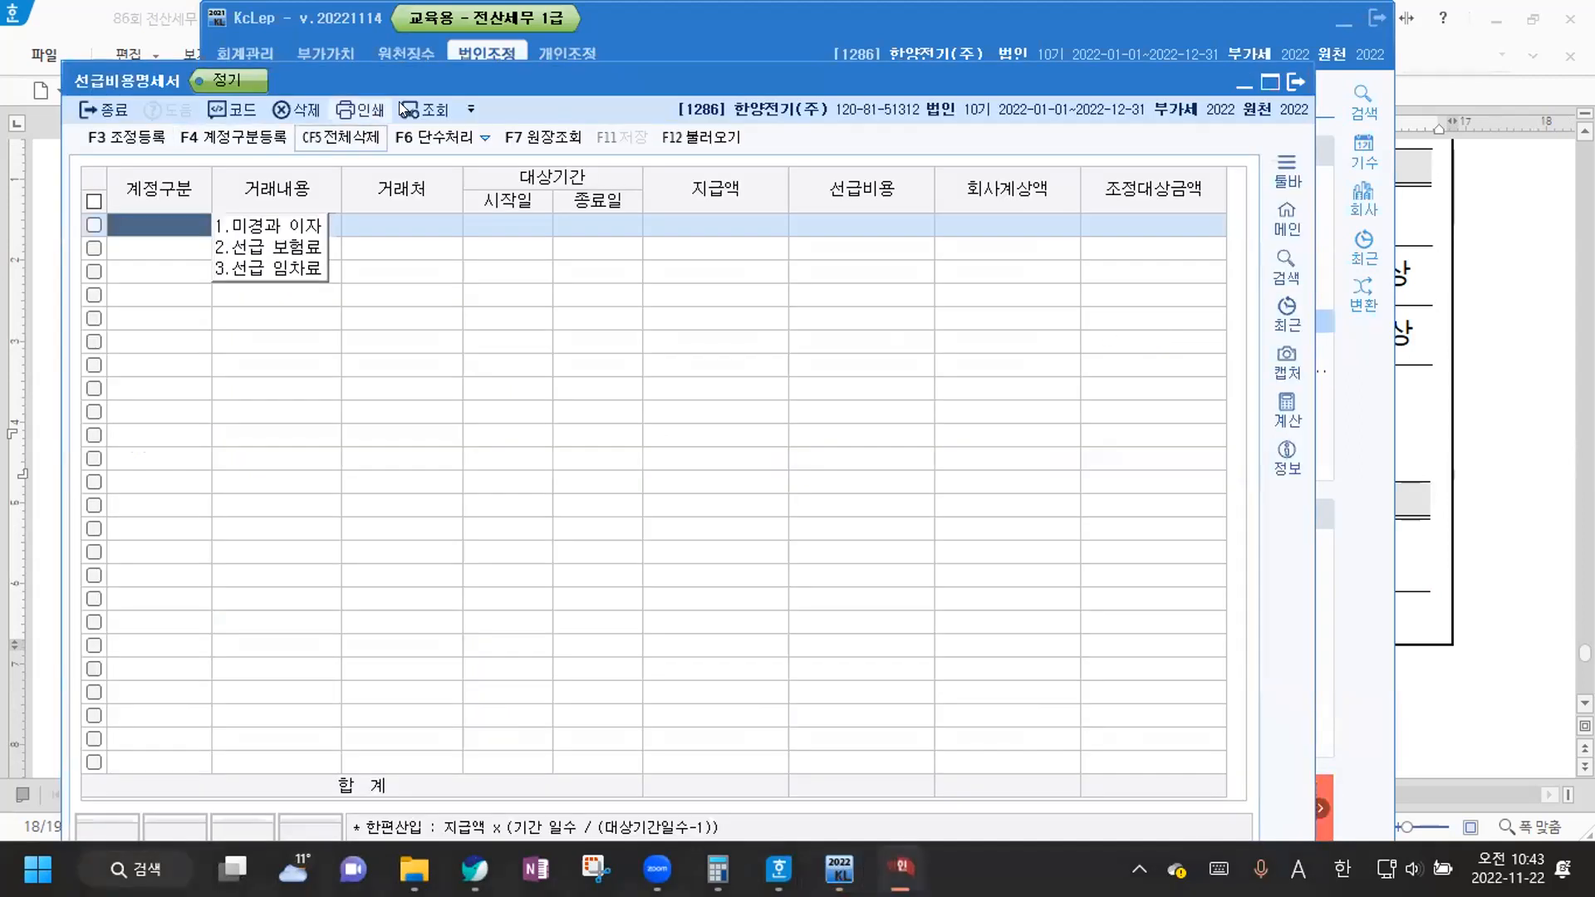
pyautogui.moveTo(469, 80); pyautogui.dragTo(499, 25)
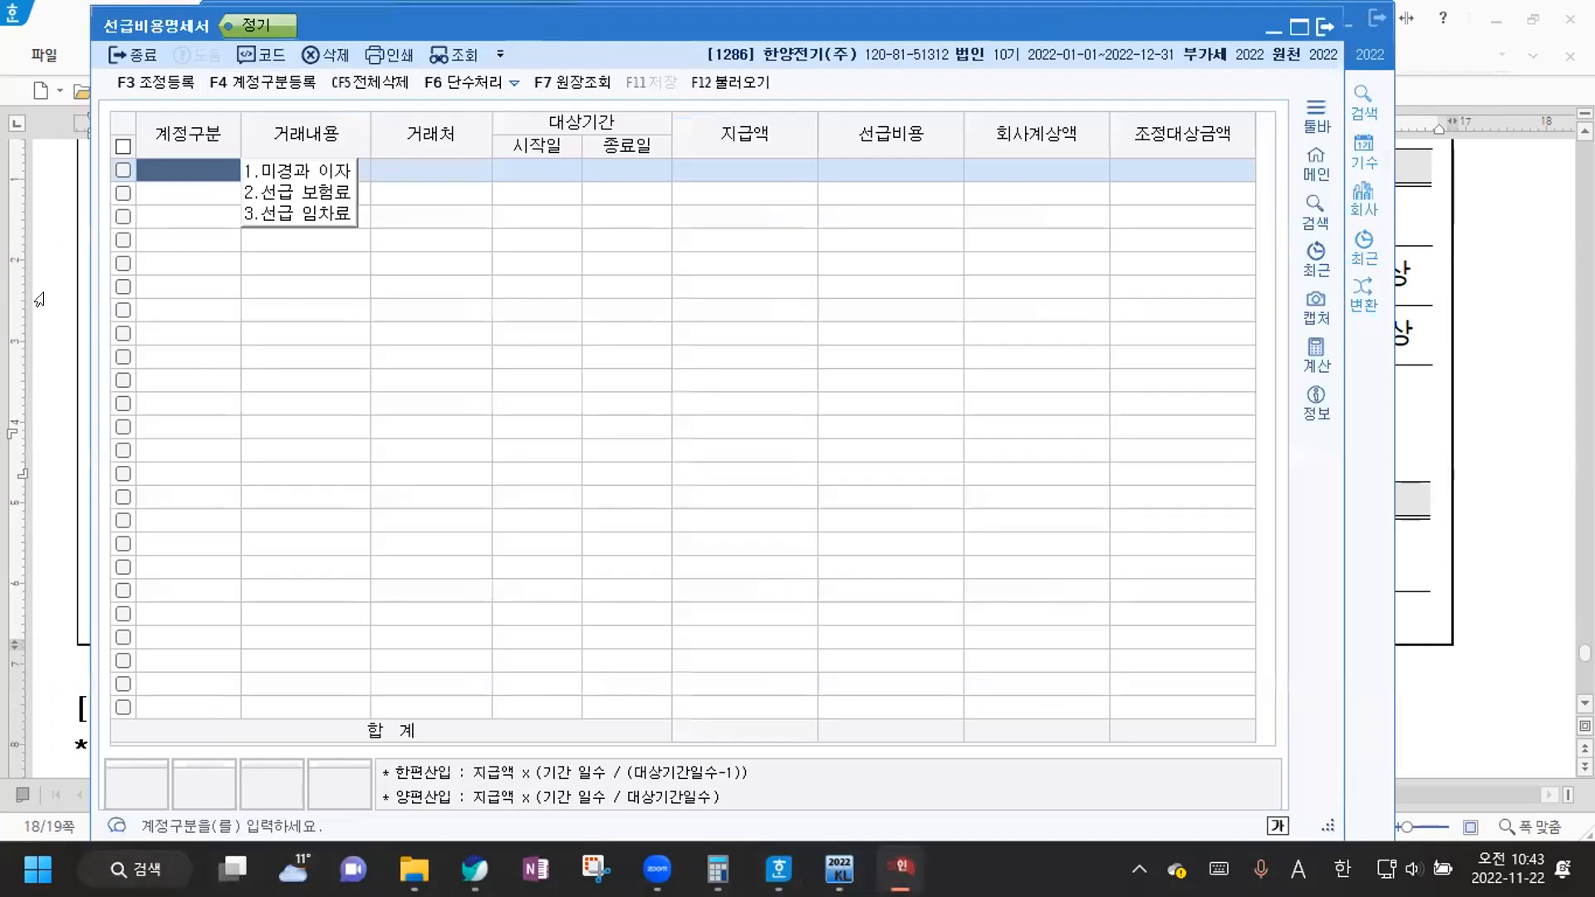
pyautogui.click(67, 334)
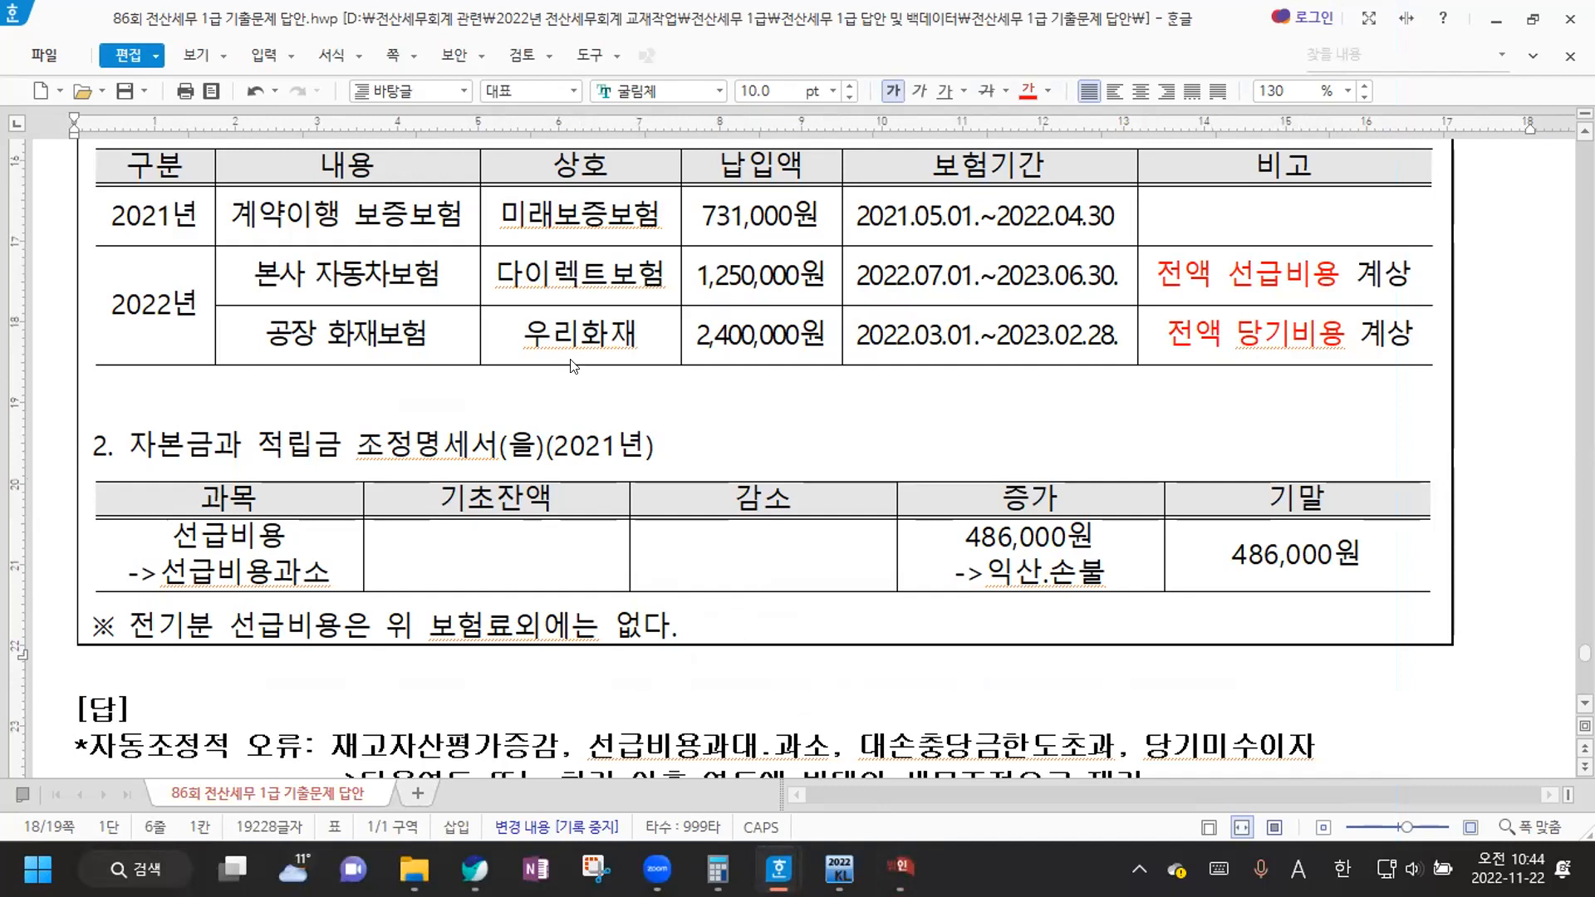
pyautogui.hotkey('alt', 'Tab')
# Add 전기선급비용(보험료)과소계상 as a new 손금산입 및 익금불산입 item in the form's 조정 등록
pyautogui.click(155, 83)
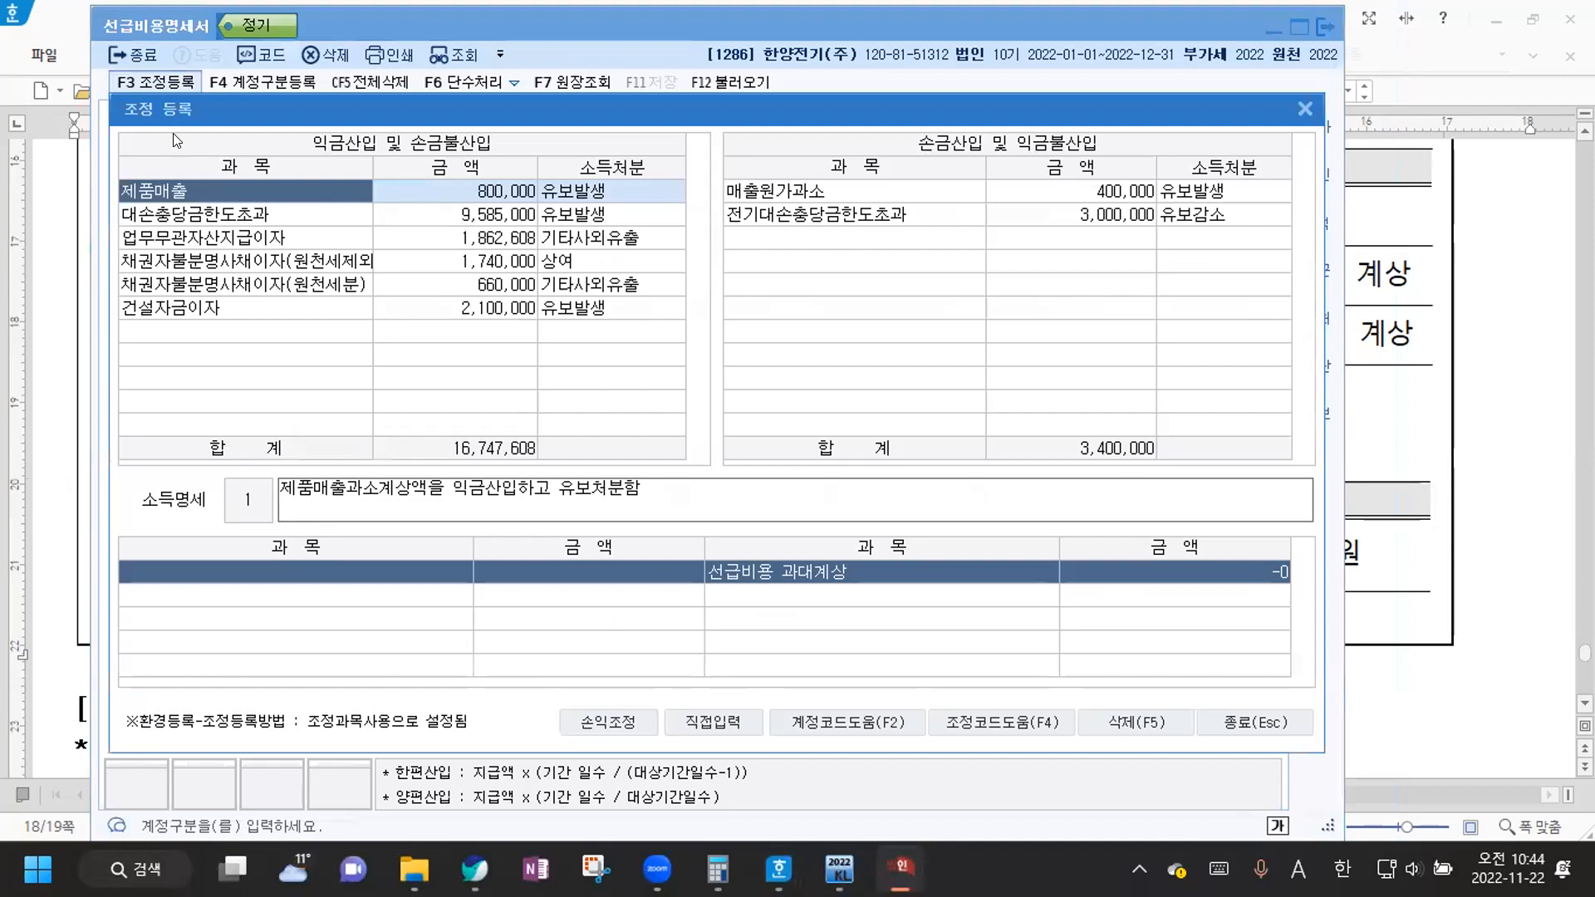
pyautogui.click(230, 339)
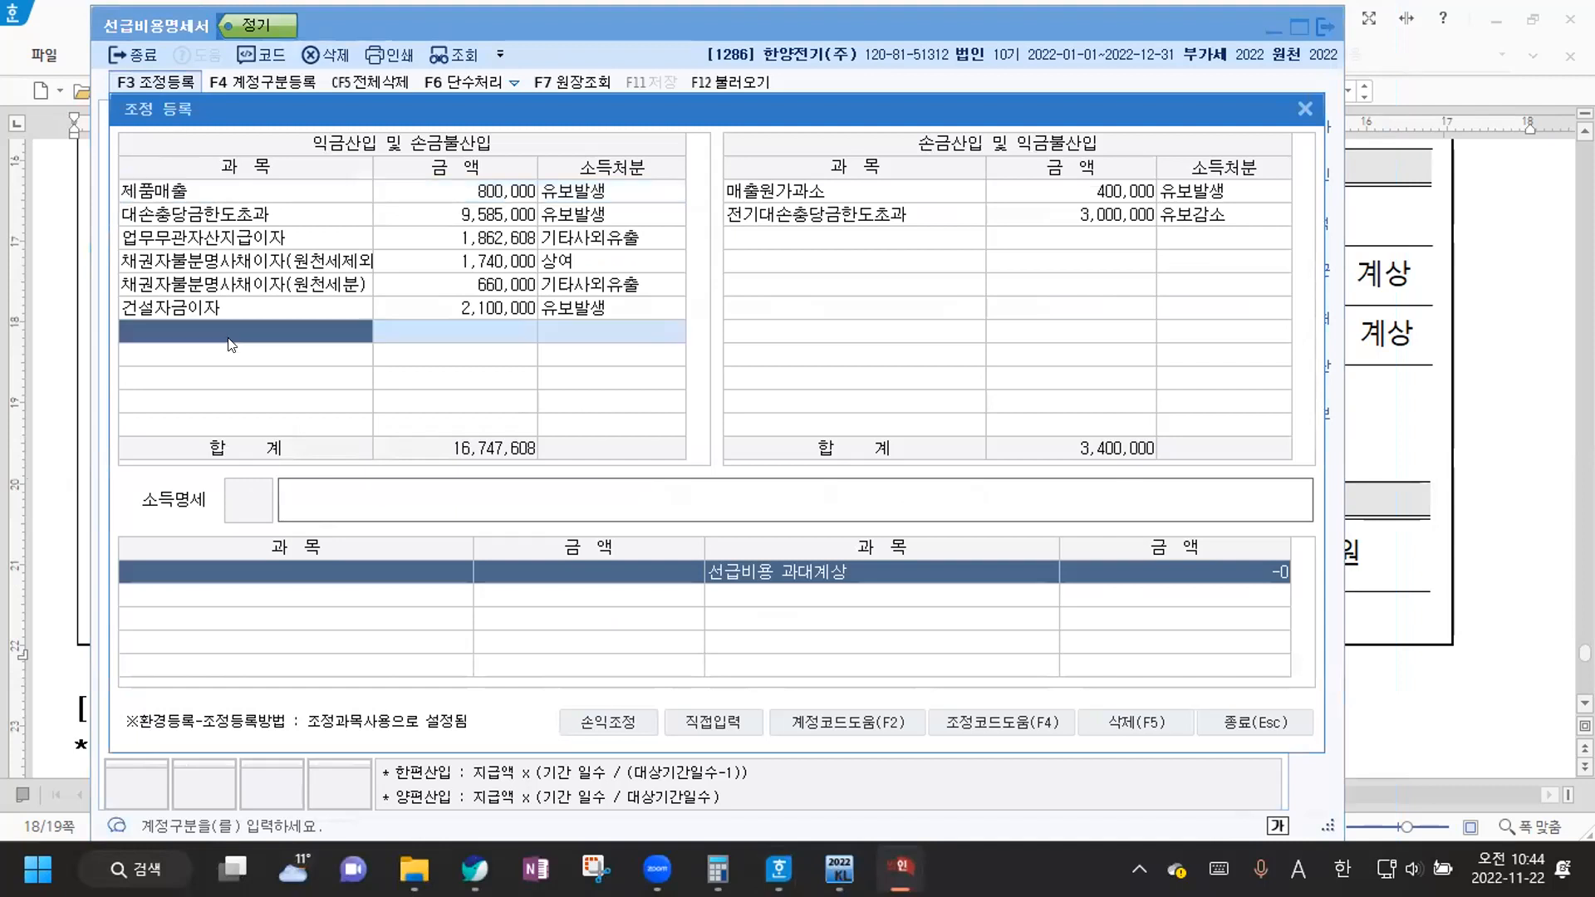
pyautogui.click(795, 241)
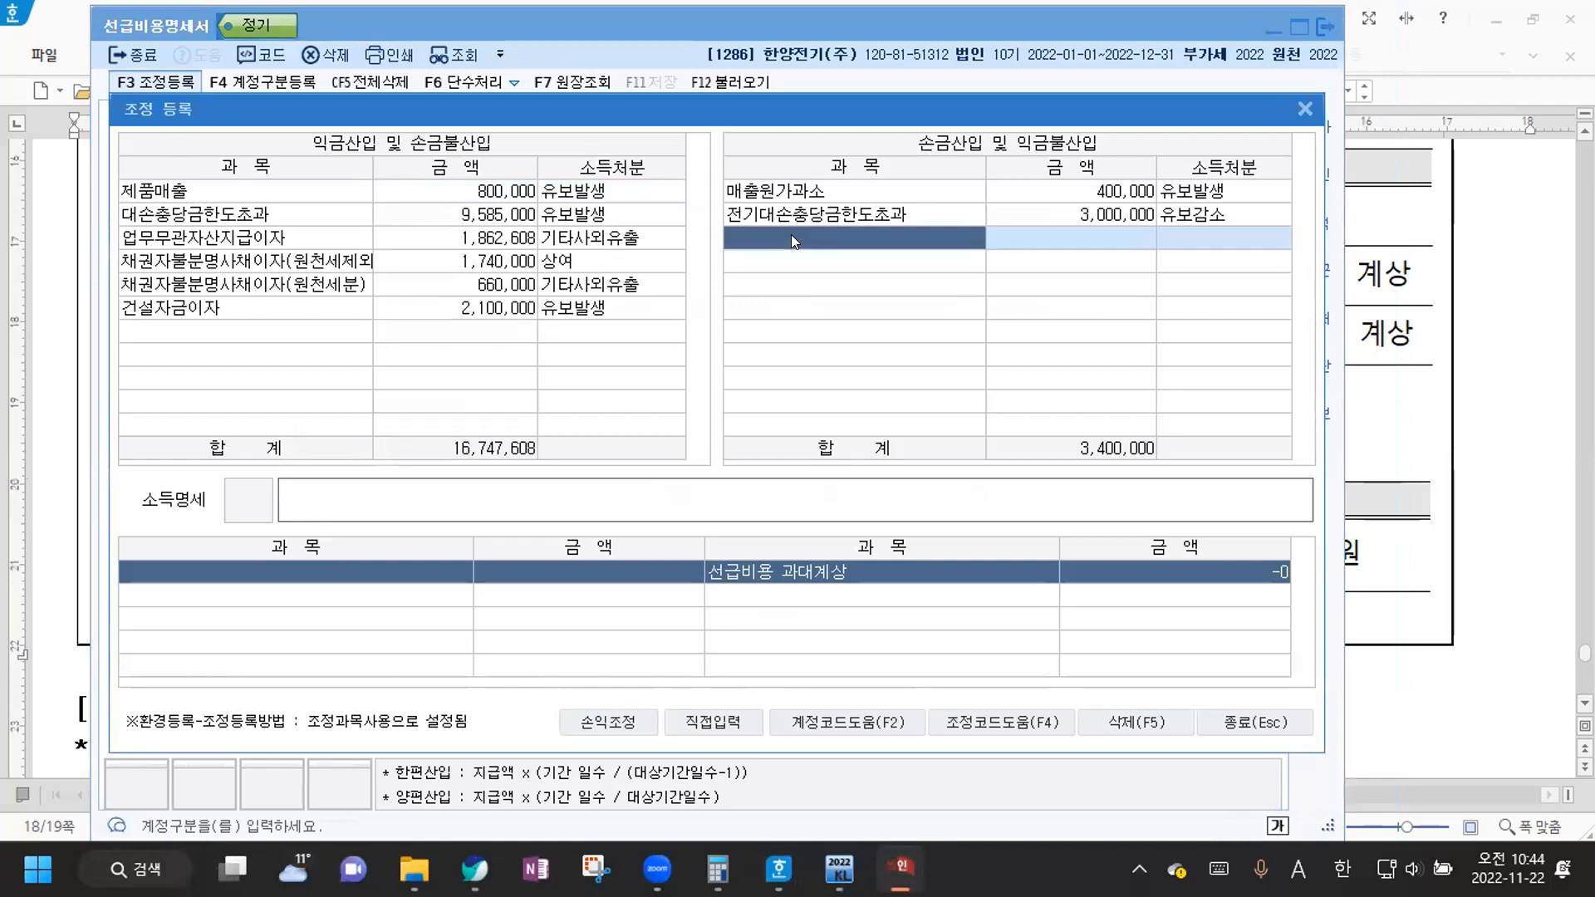
pyautogui.write('TJS')
pyautogui.press('BackSpace')
pyautogui.press('BackSpace')
pyautogui.press('BackSpace')
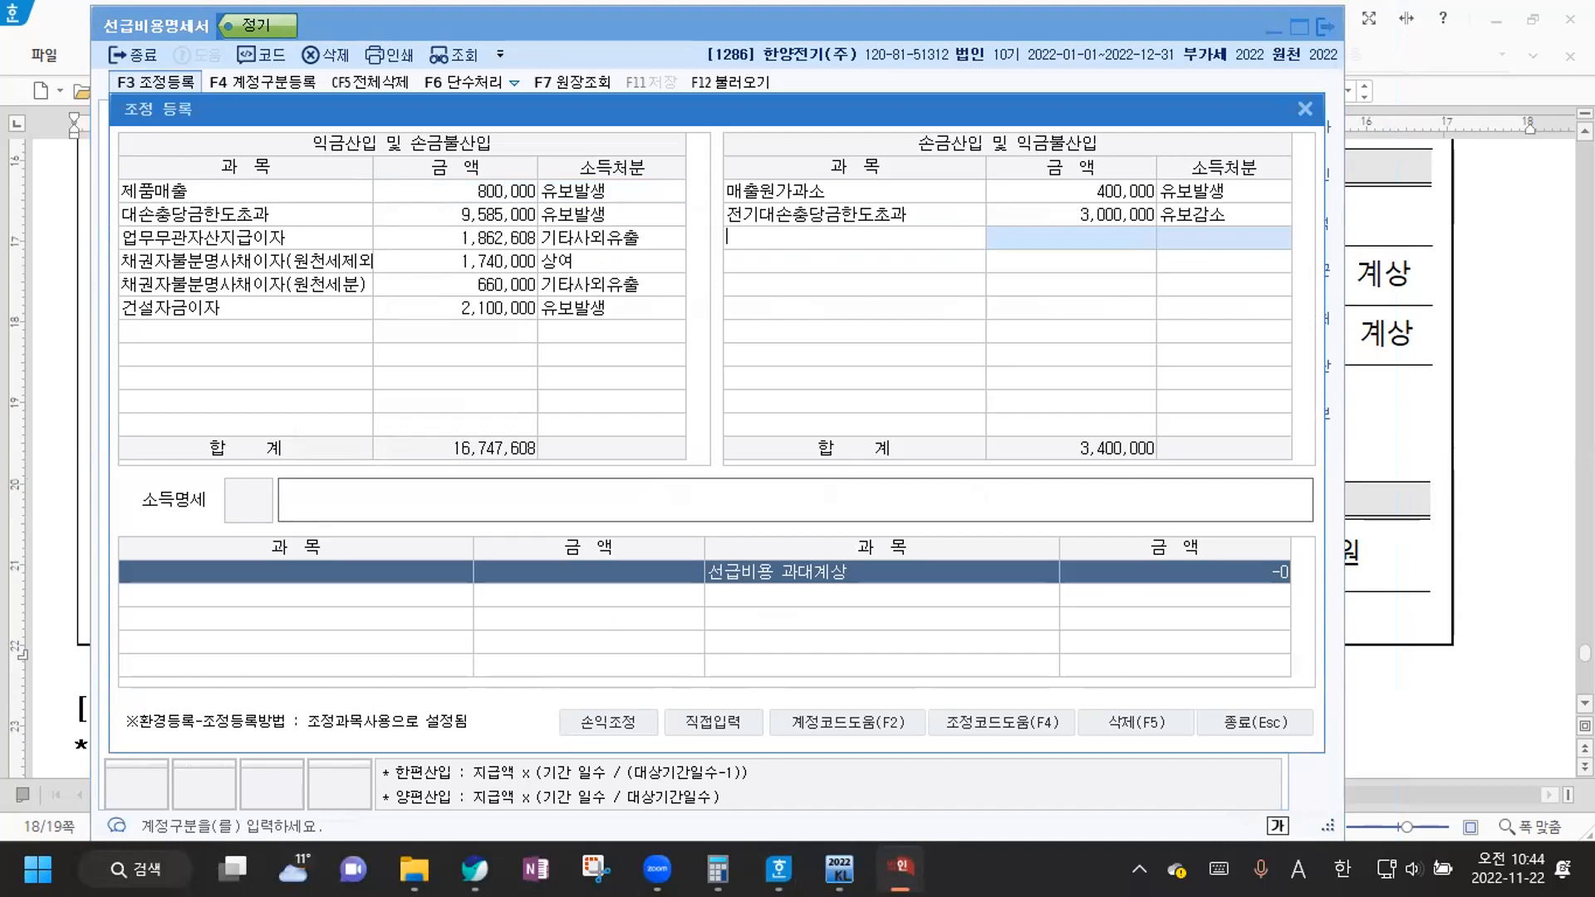
pyautogui.write('선급')
pyautogui.press('Return')
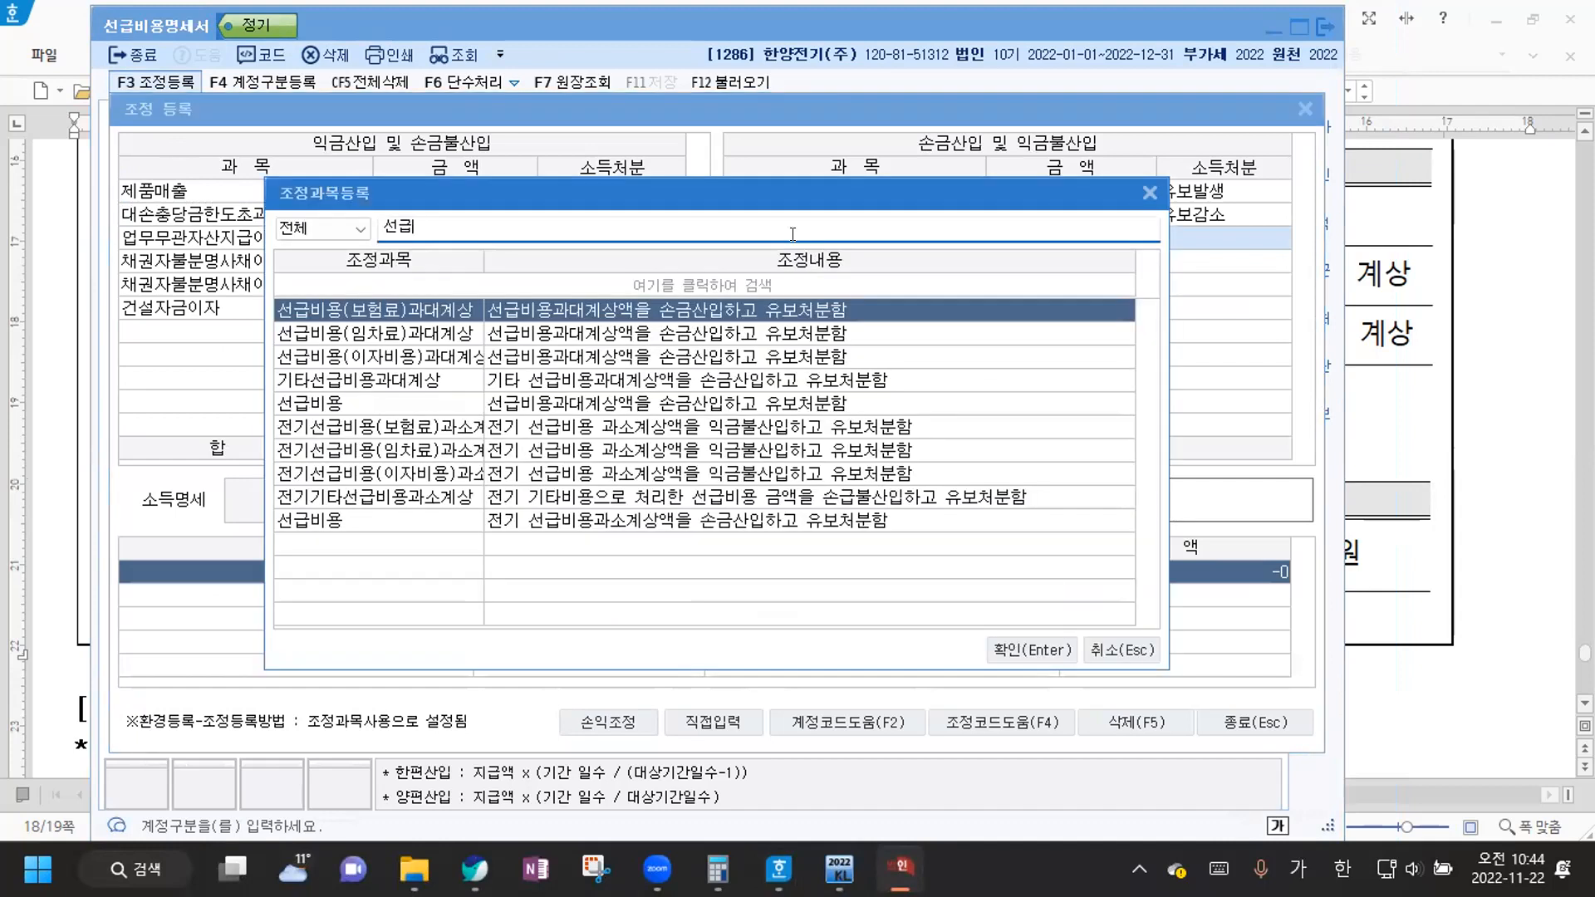
pyautogui.press('Down')
pyautogui.press('Down')
pyautogui.press('Down')
pyautogui.press('Down')
pyautogui.press('Down')
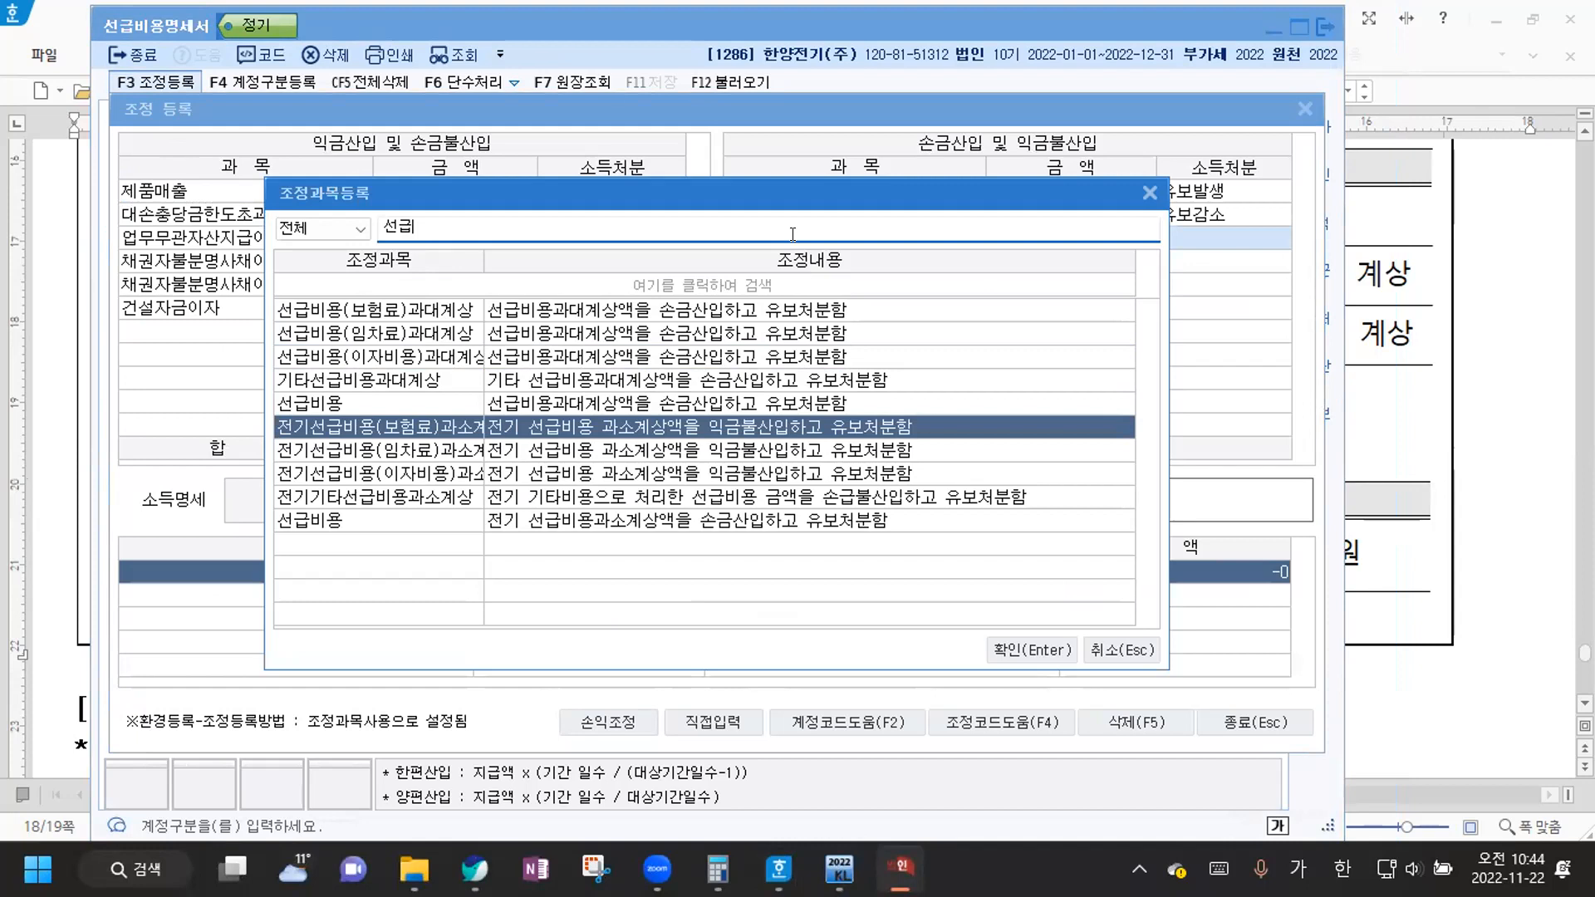
pyautogui.press('Return')
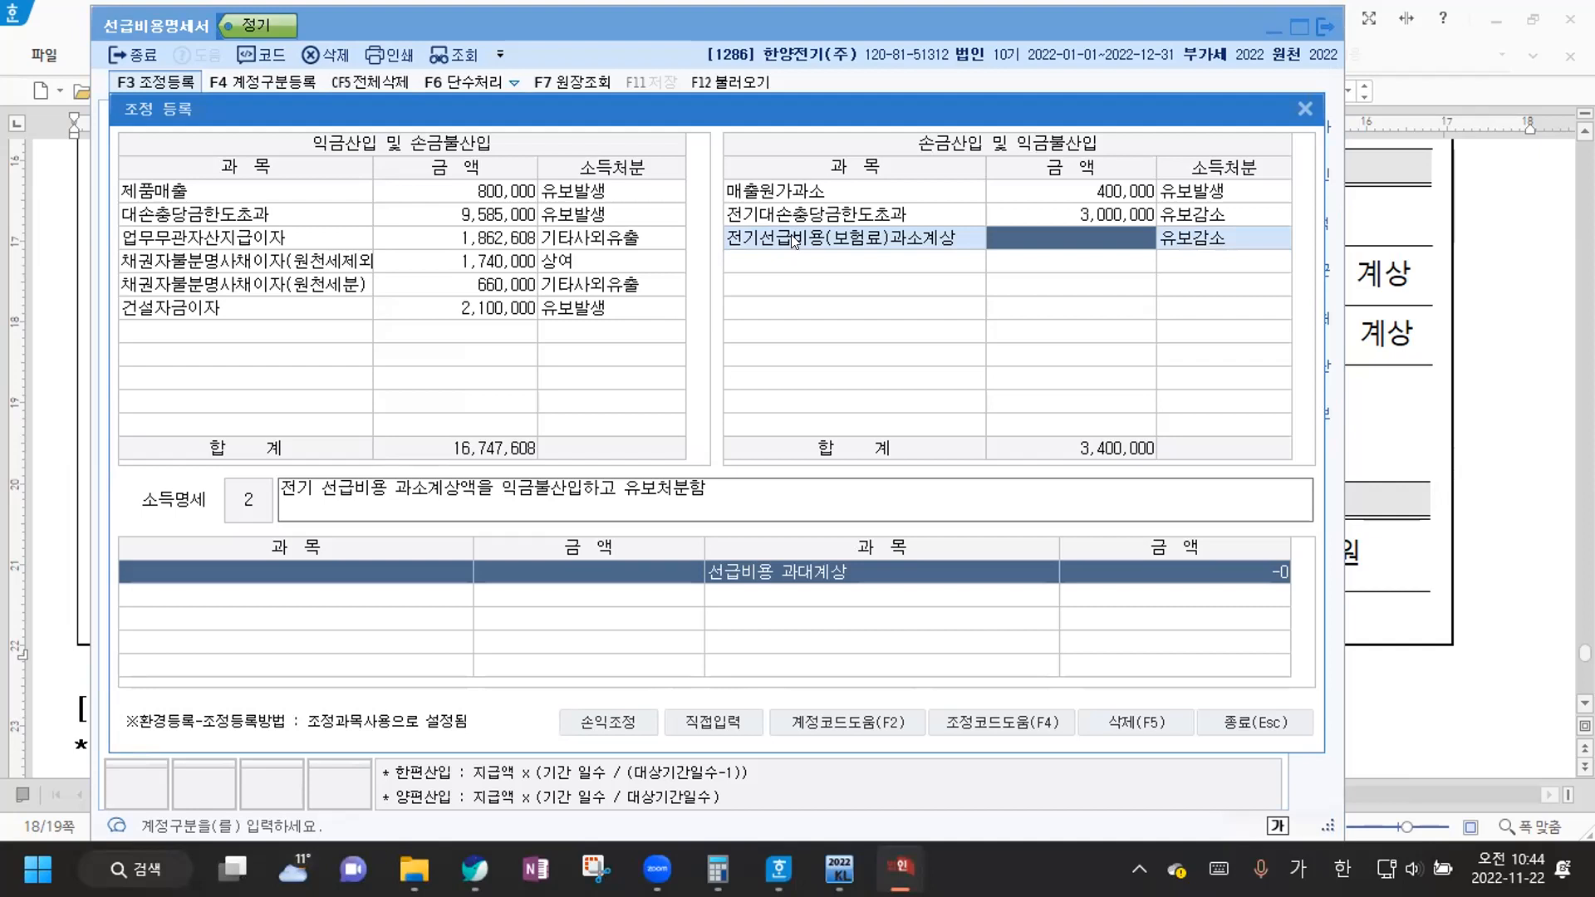
# Set the amount of the 전기선급비용(보험료)과소계상 adjustment to 486,000 and close 조정 등록
pyautogui.write('4860000')
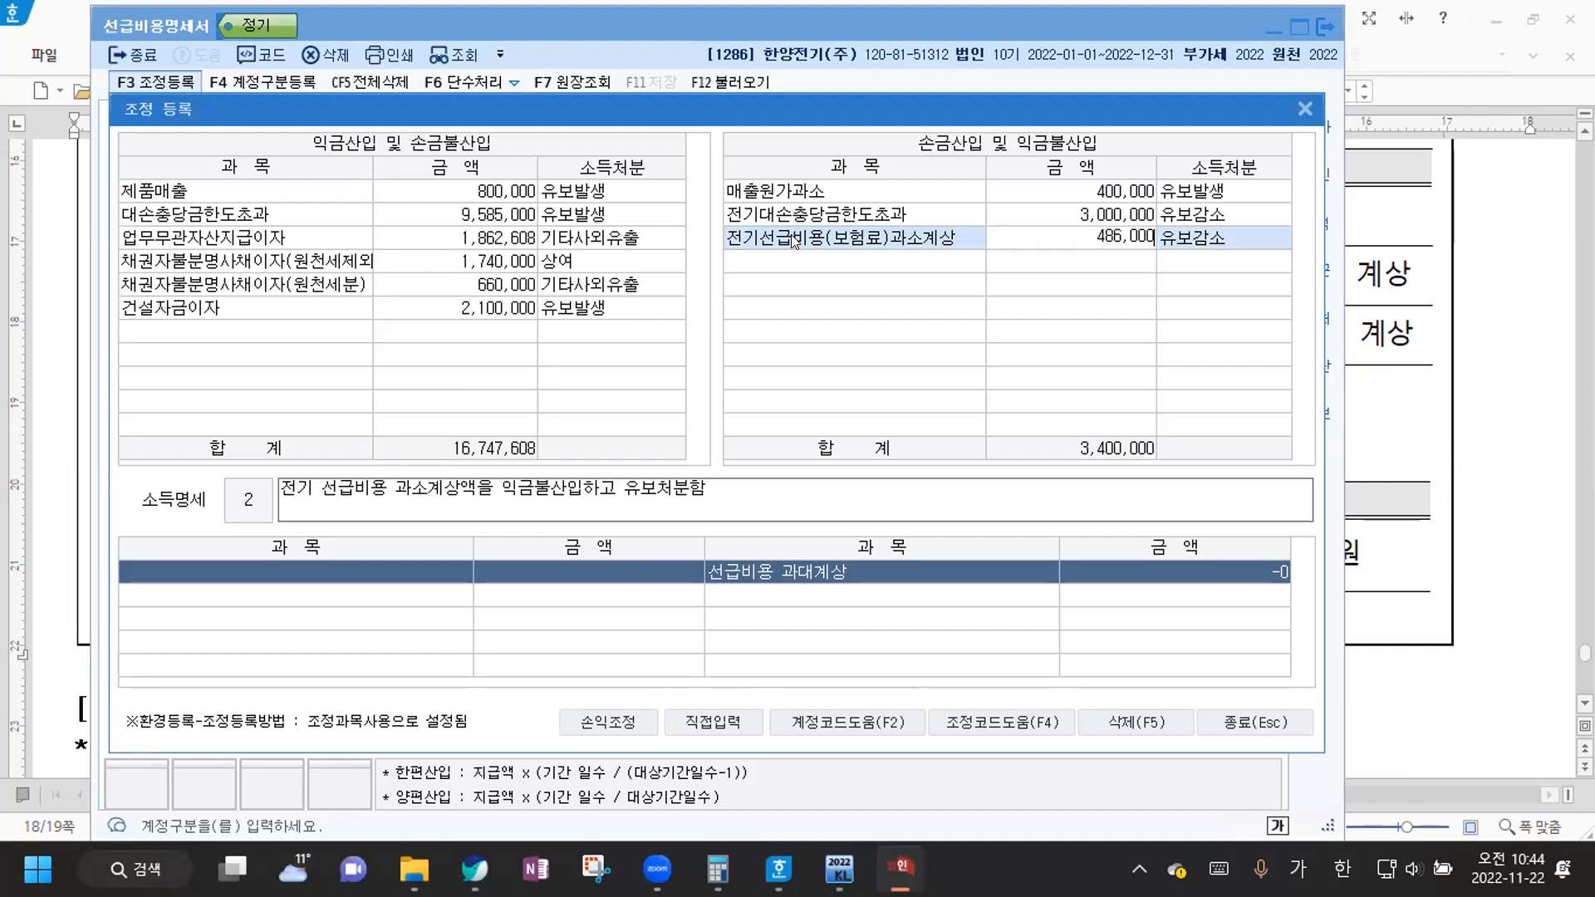
pyautogui.press('Return')
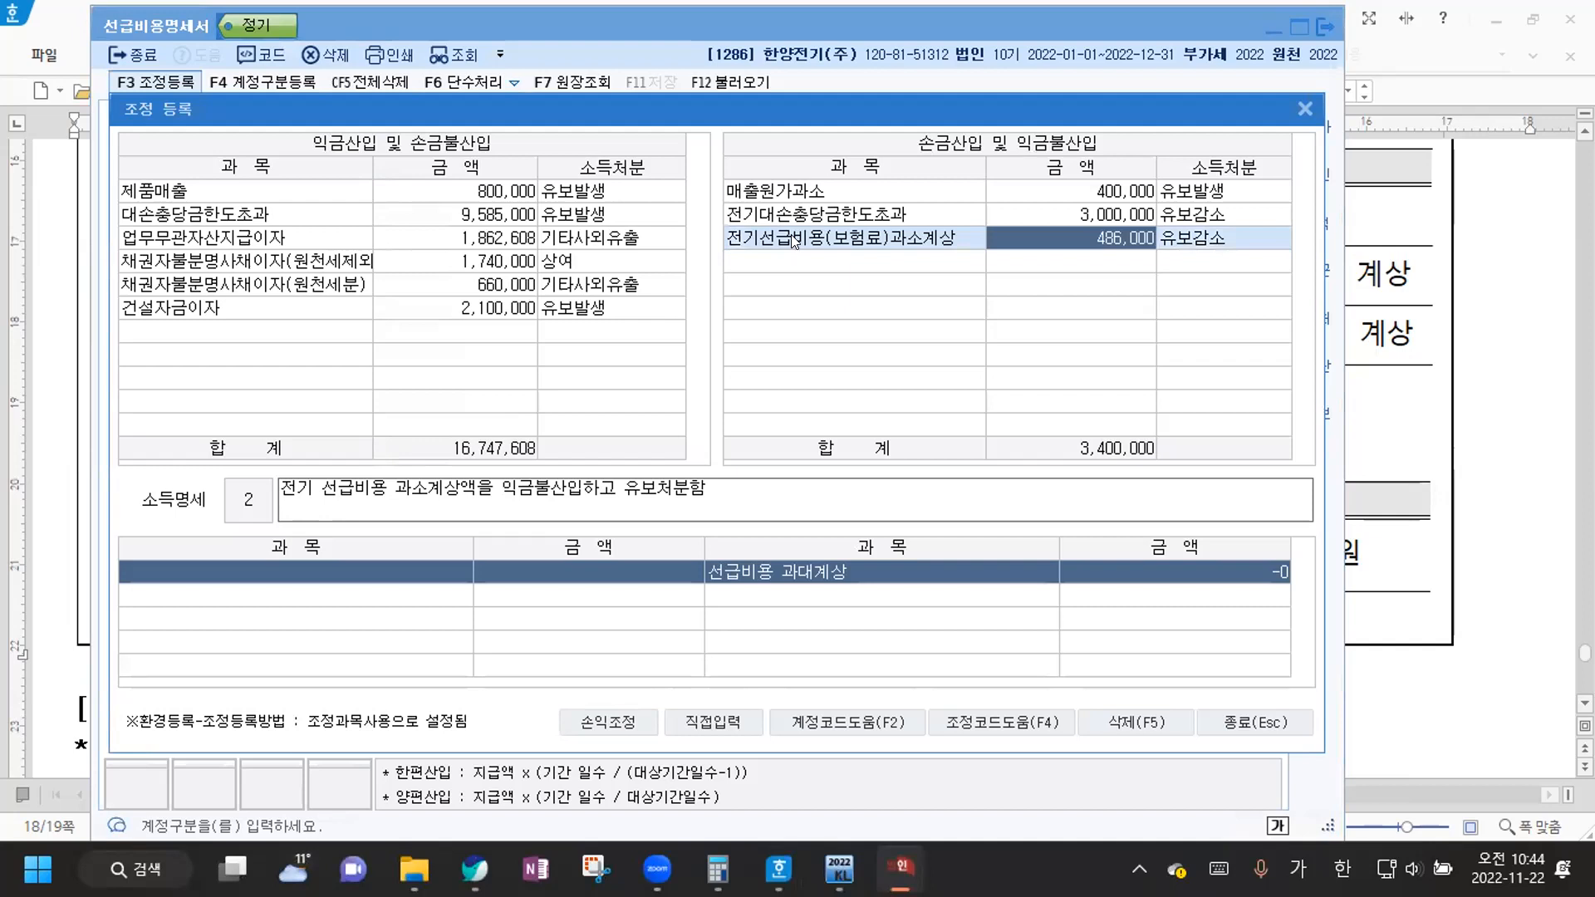
pyautogui.click(794, 240)
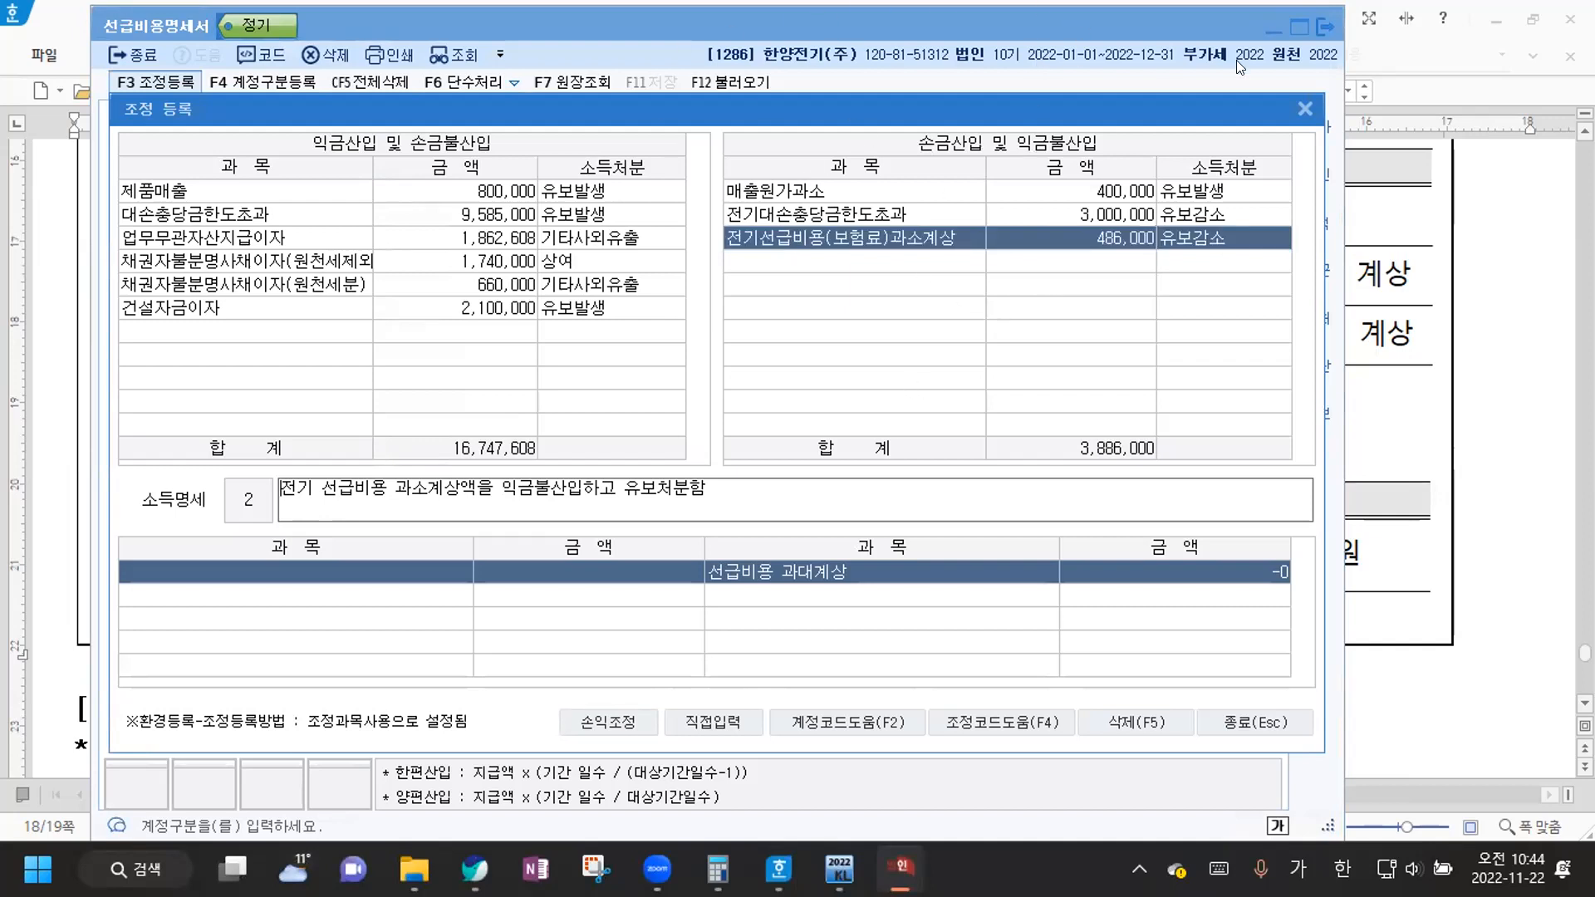
pyautogui.click(1306, 109)
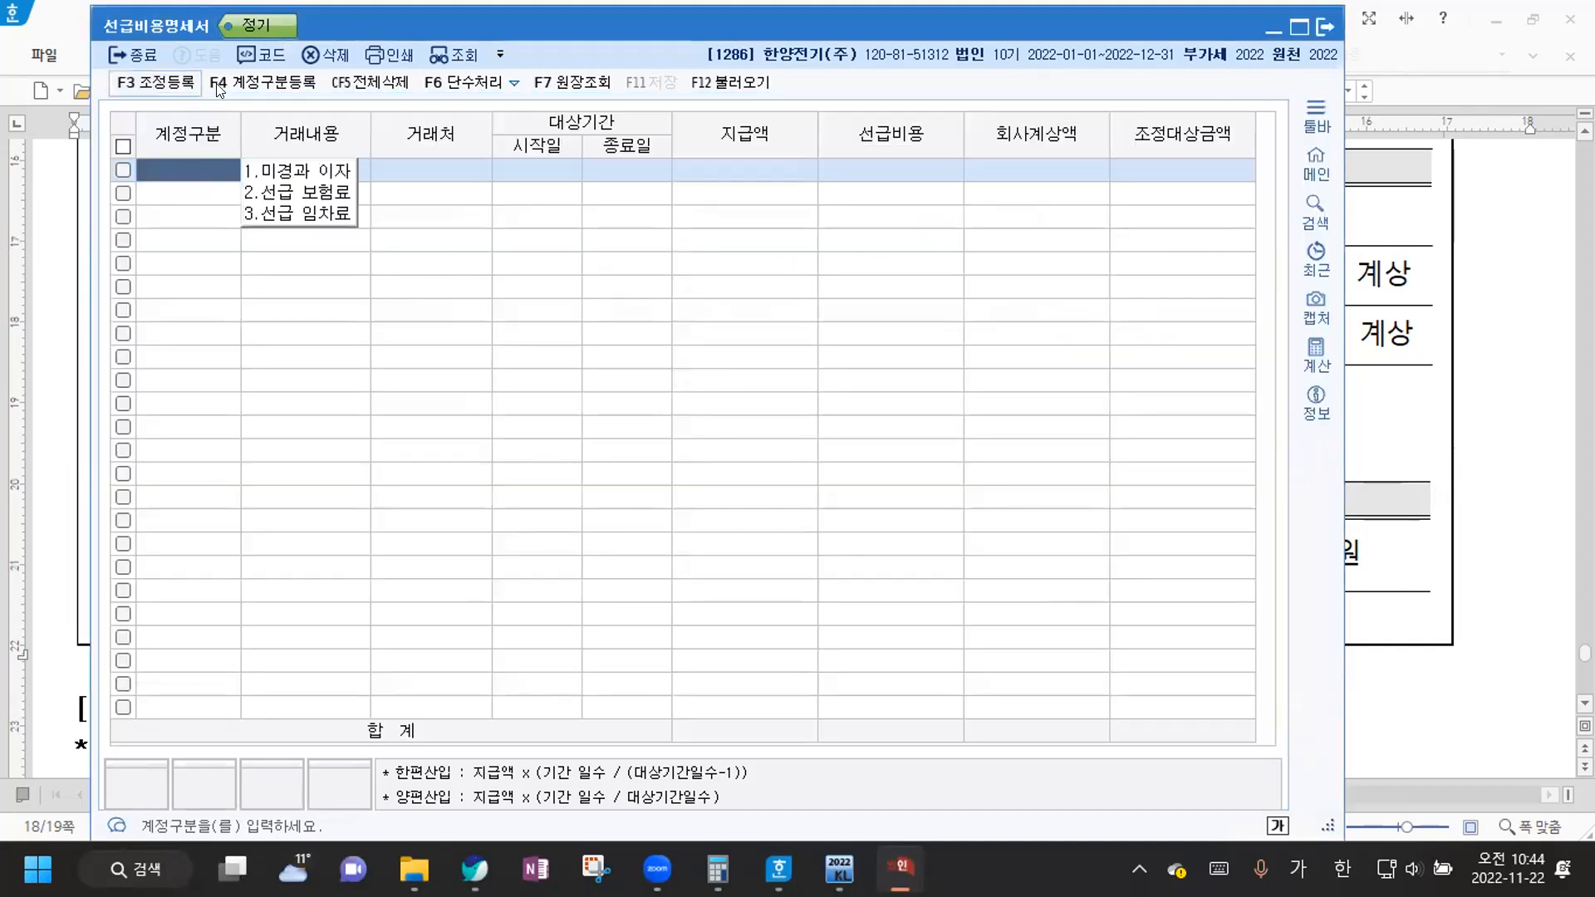
# Add a 선급 보험료 row to the 선급비용명세서 with 계약이행보증보험 as its 거래내용
pyautogui.click(321, 199)
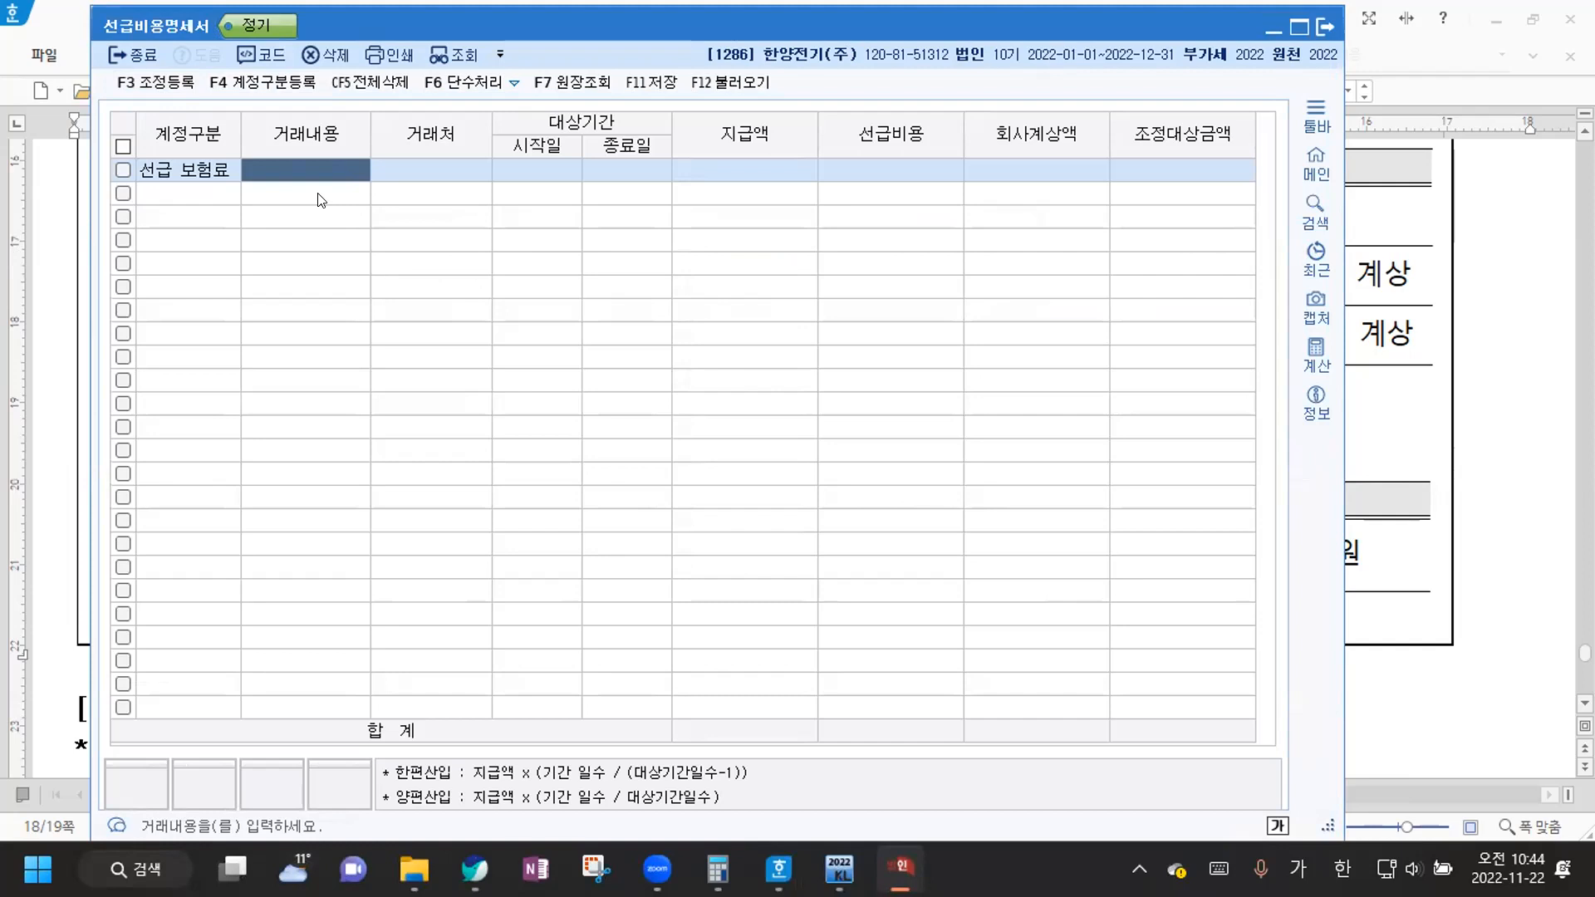
pyautogui.write('계약')
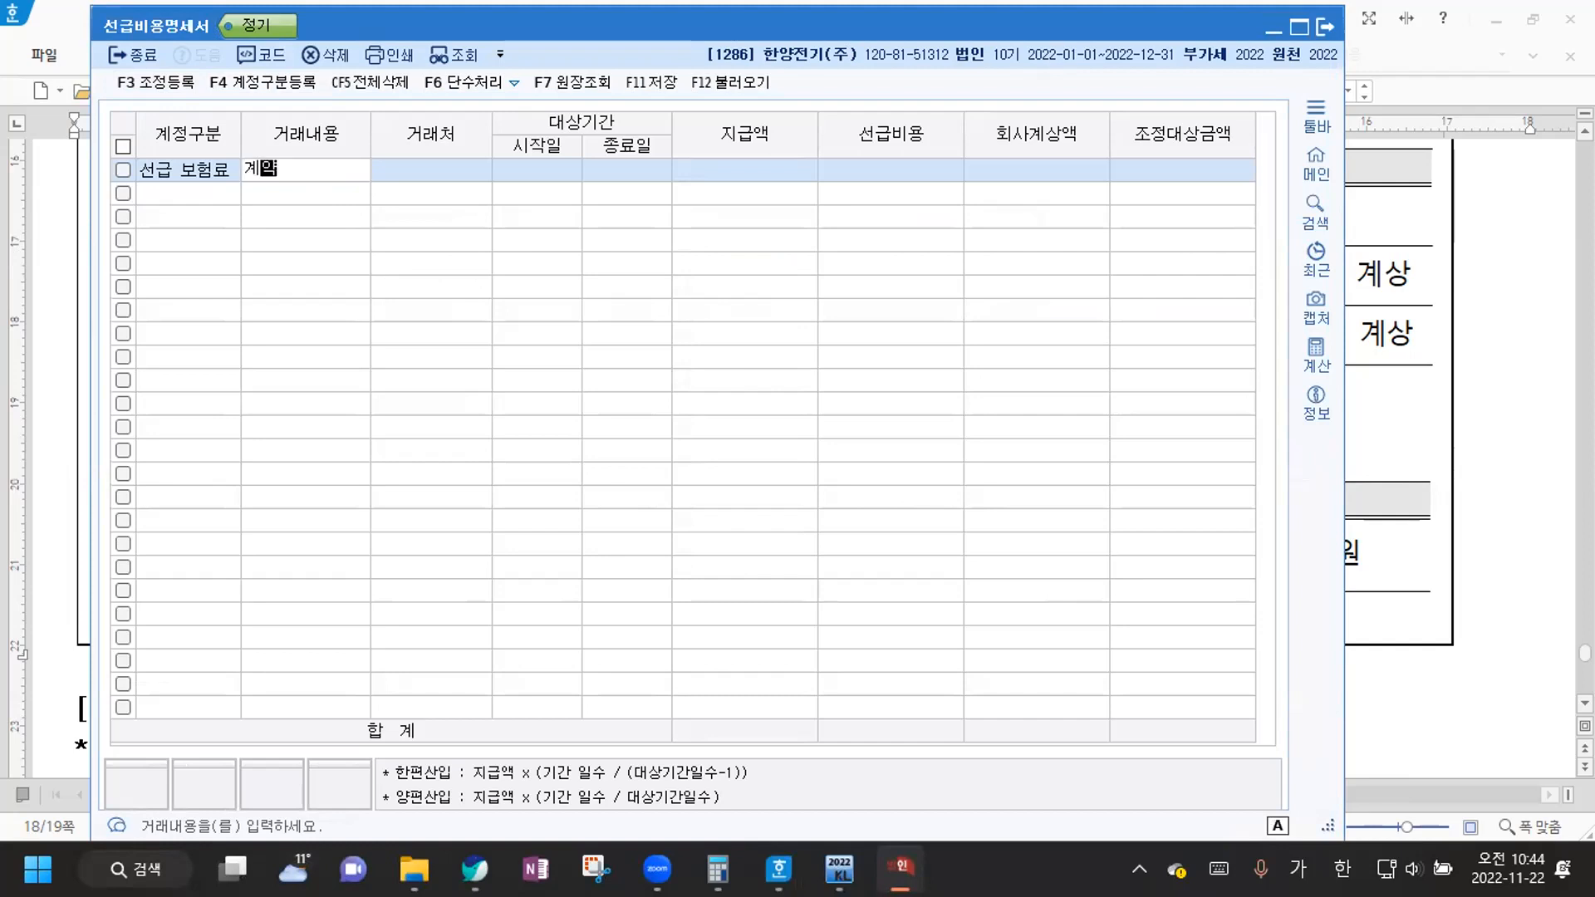
pyautogui.write('이행보증보험')
pyautogui.press('Return')
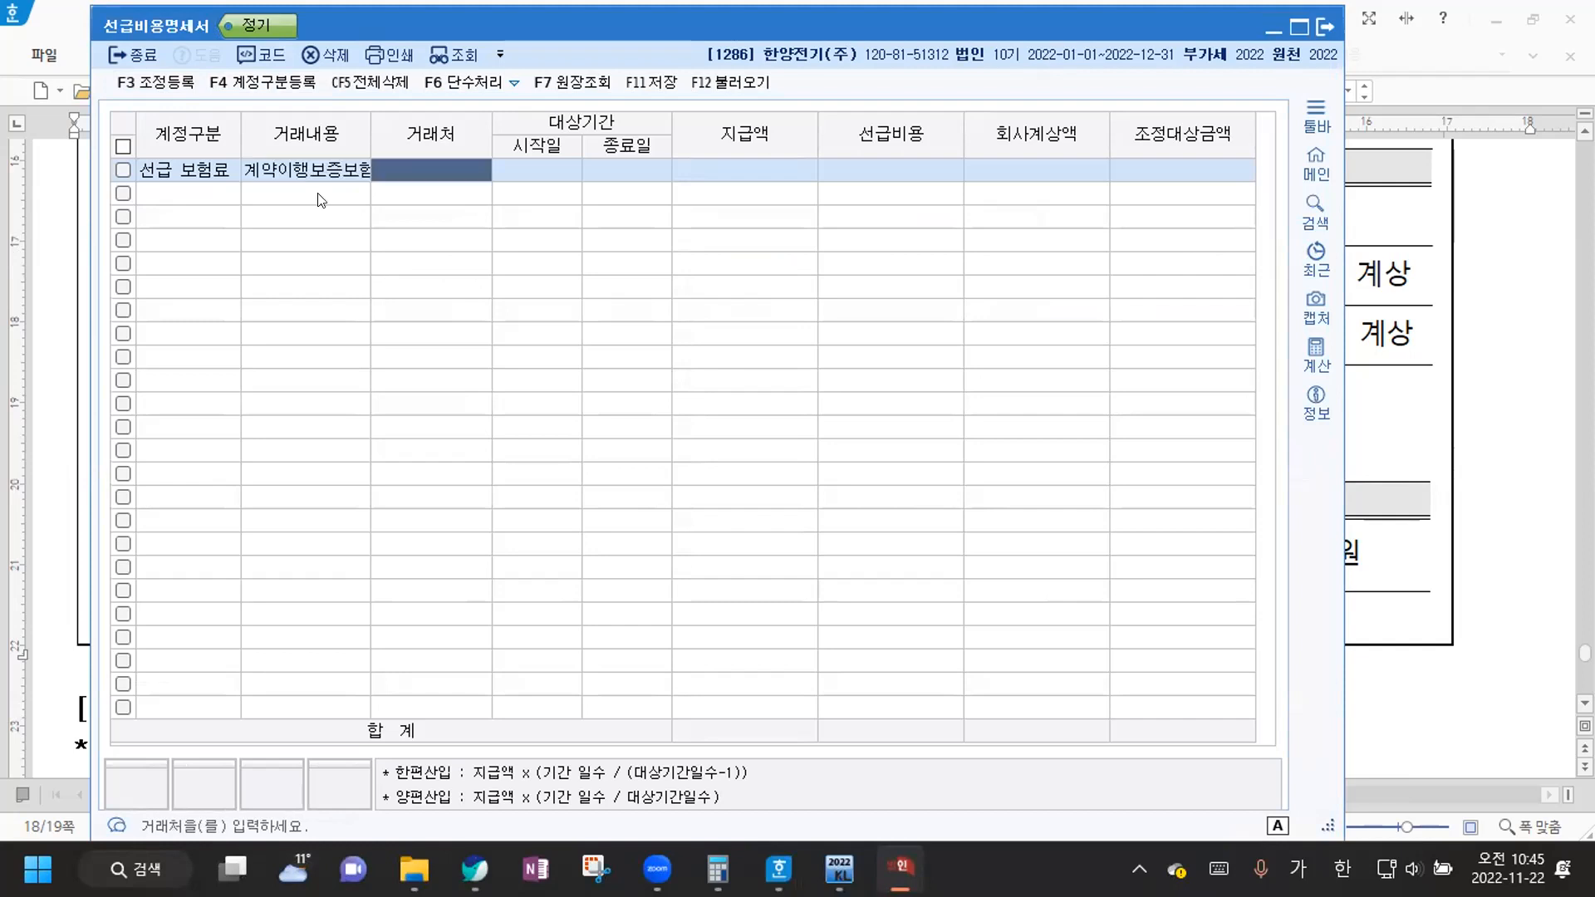
pyautogui.press('F2')
pyautogui.write('미래')
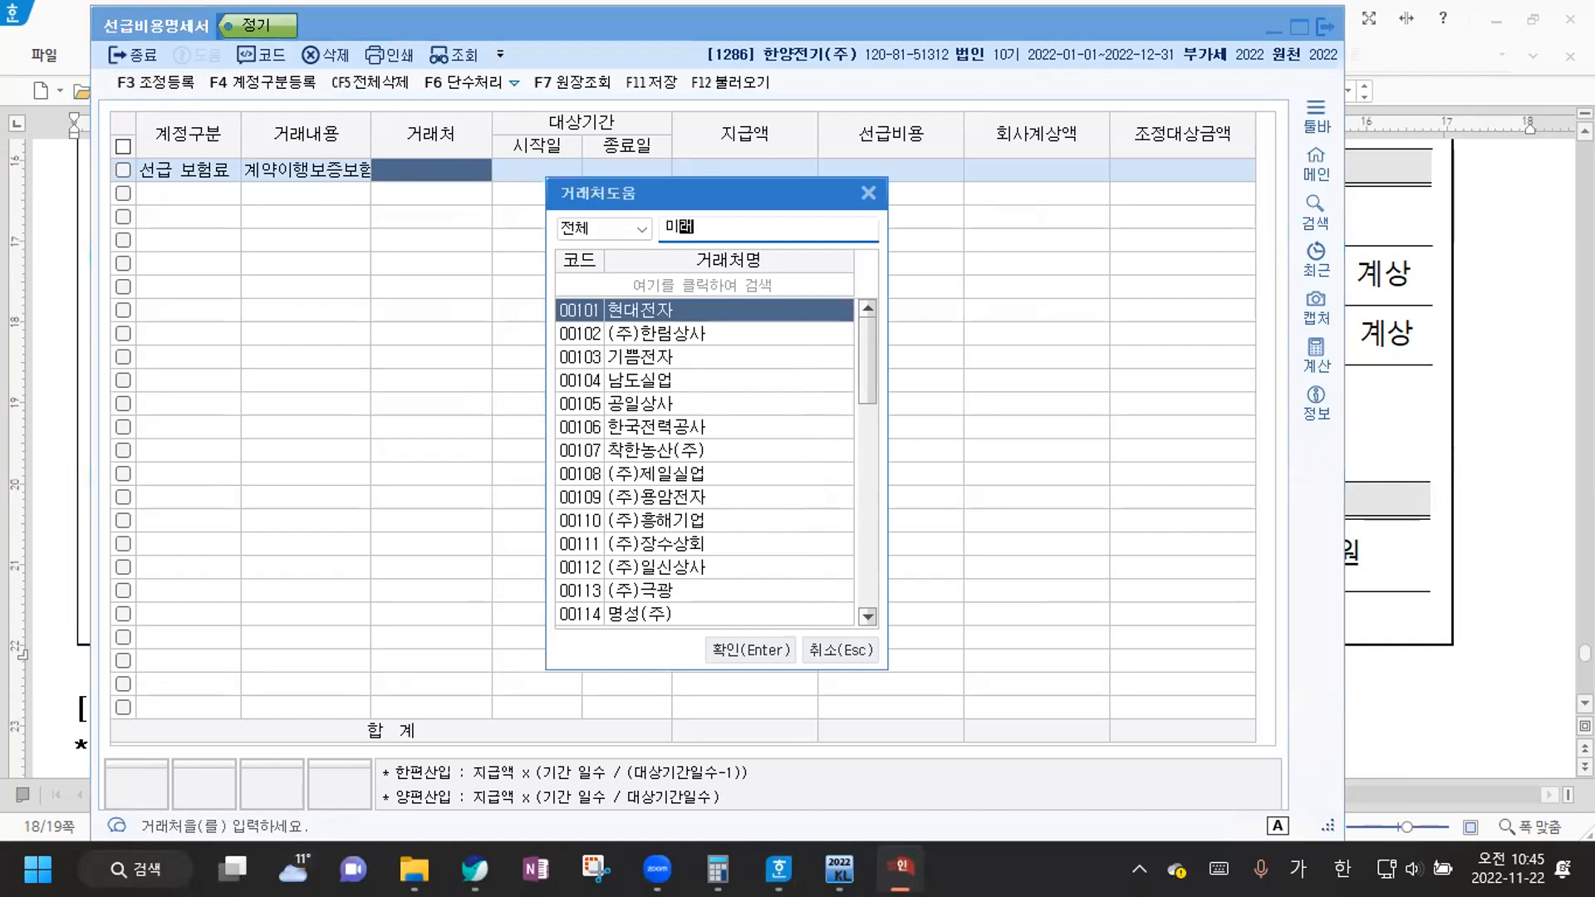
pyautogui.press('BackSpace')
pyautogui.press('BackSpace')
pyautogui.press('BackSpace')
pyautogui.click(848, 645)
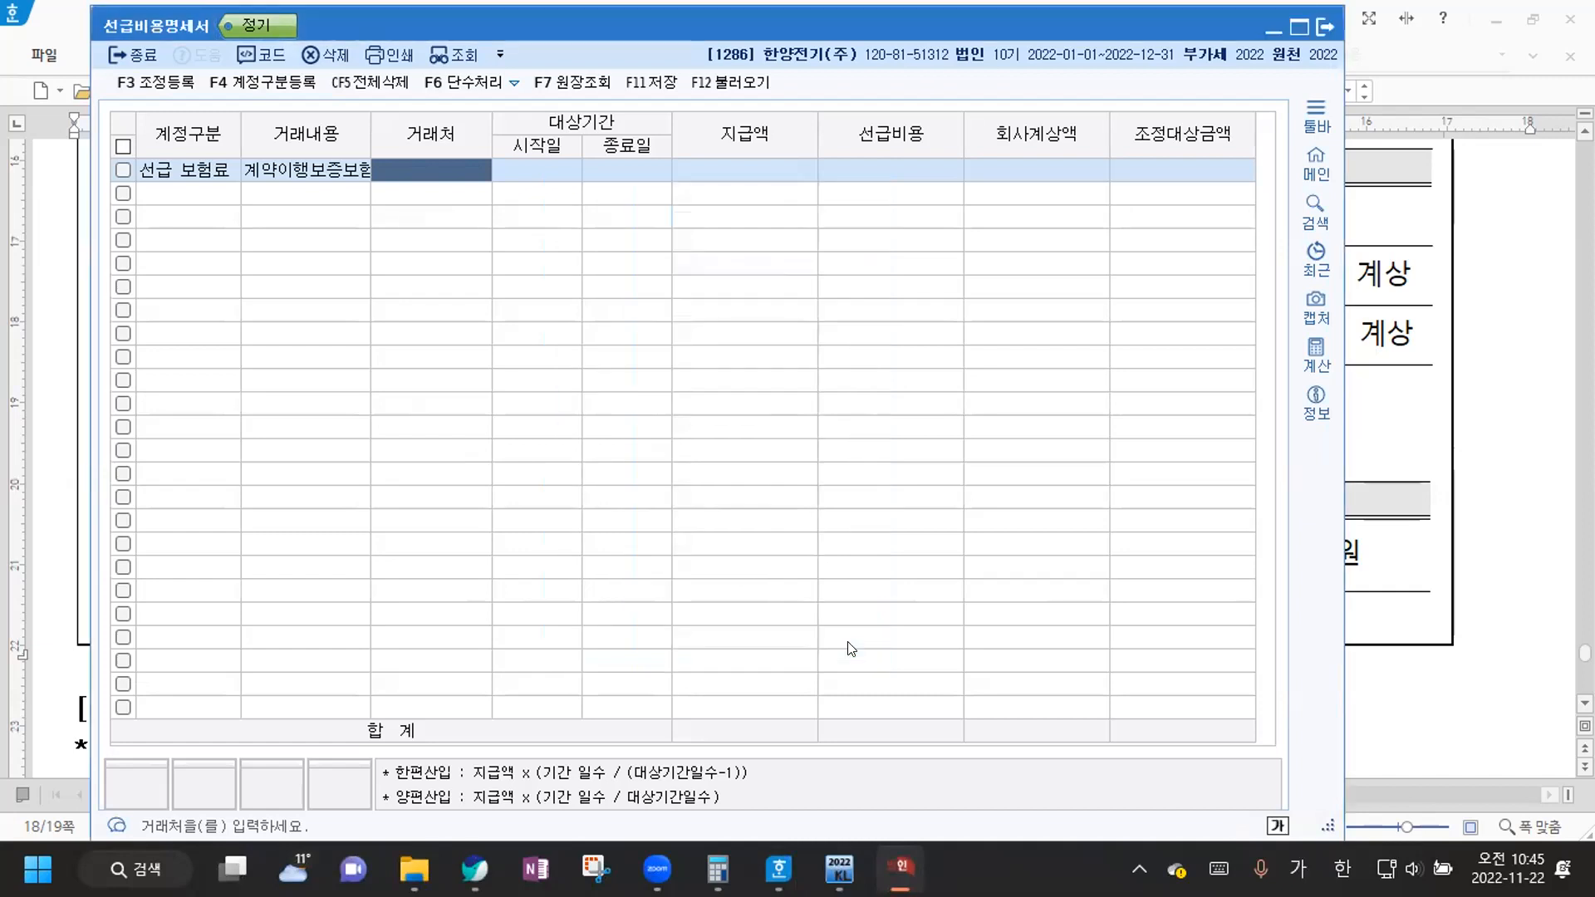
# Fill in the 계약이행보증보험 row with 거래처 미래보증보험, period 2021-05-01 to 2022-04-30 and 지급액 731,000
pyautogui.write('미래보증보험')
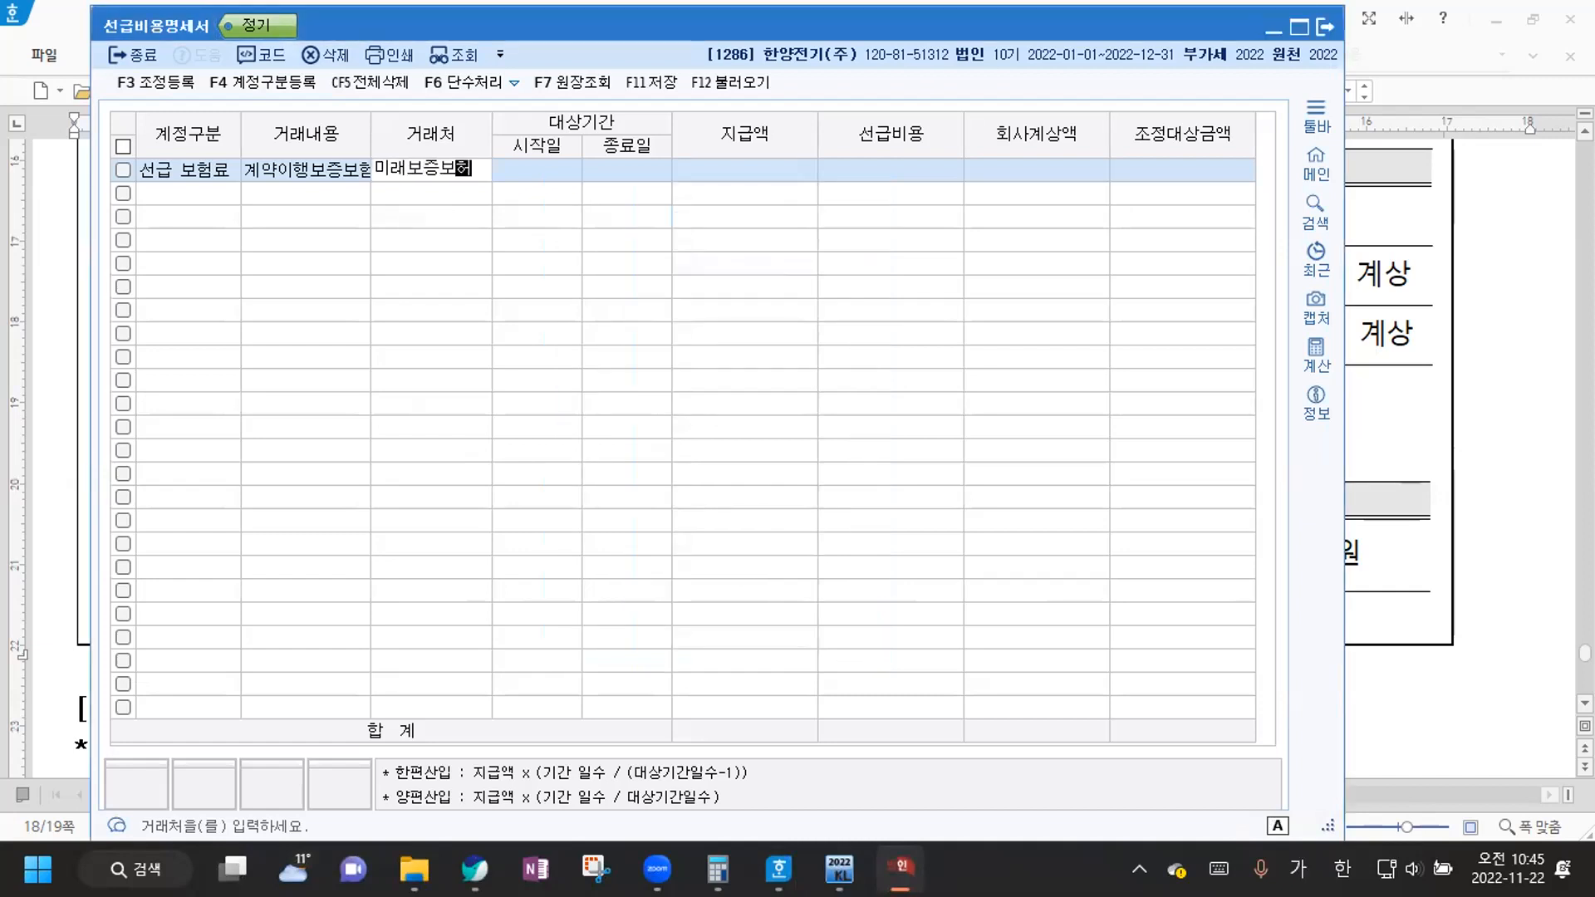
pyautogui.press('Return')
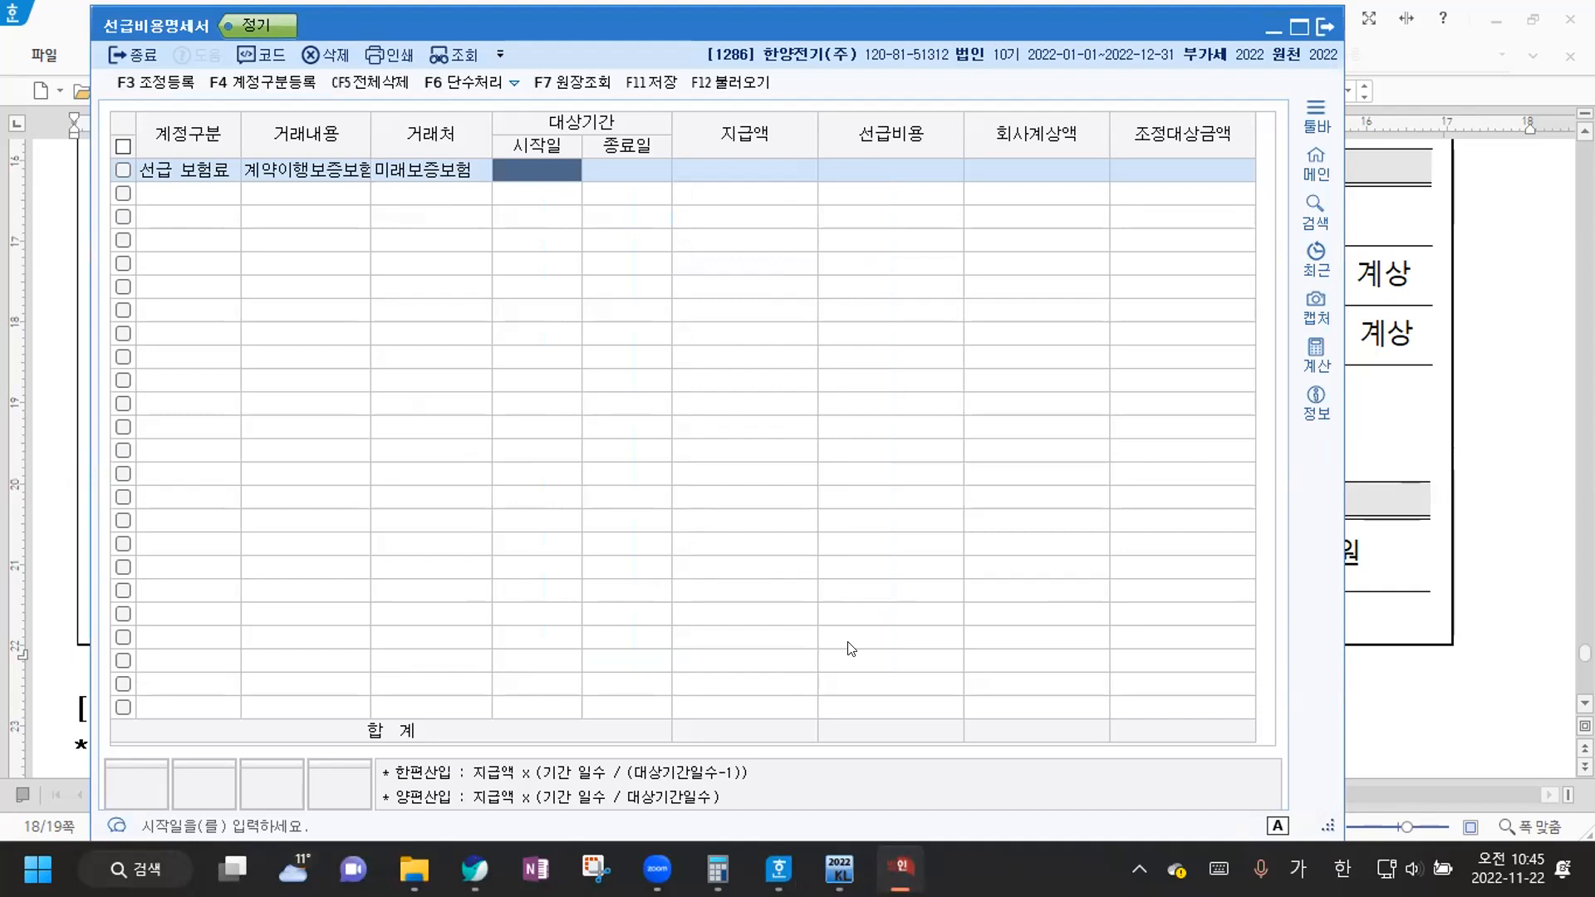
pyautogui.write('2021-0')
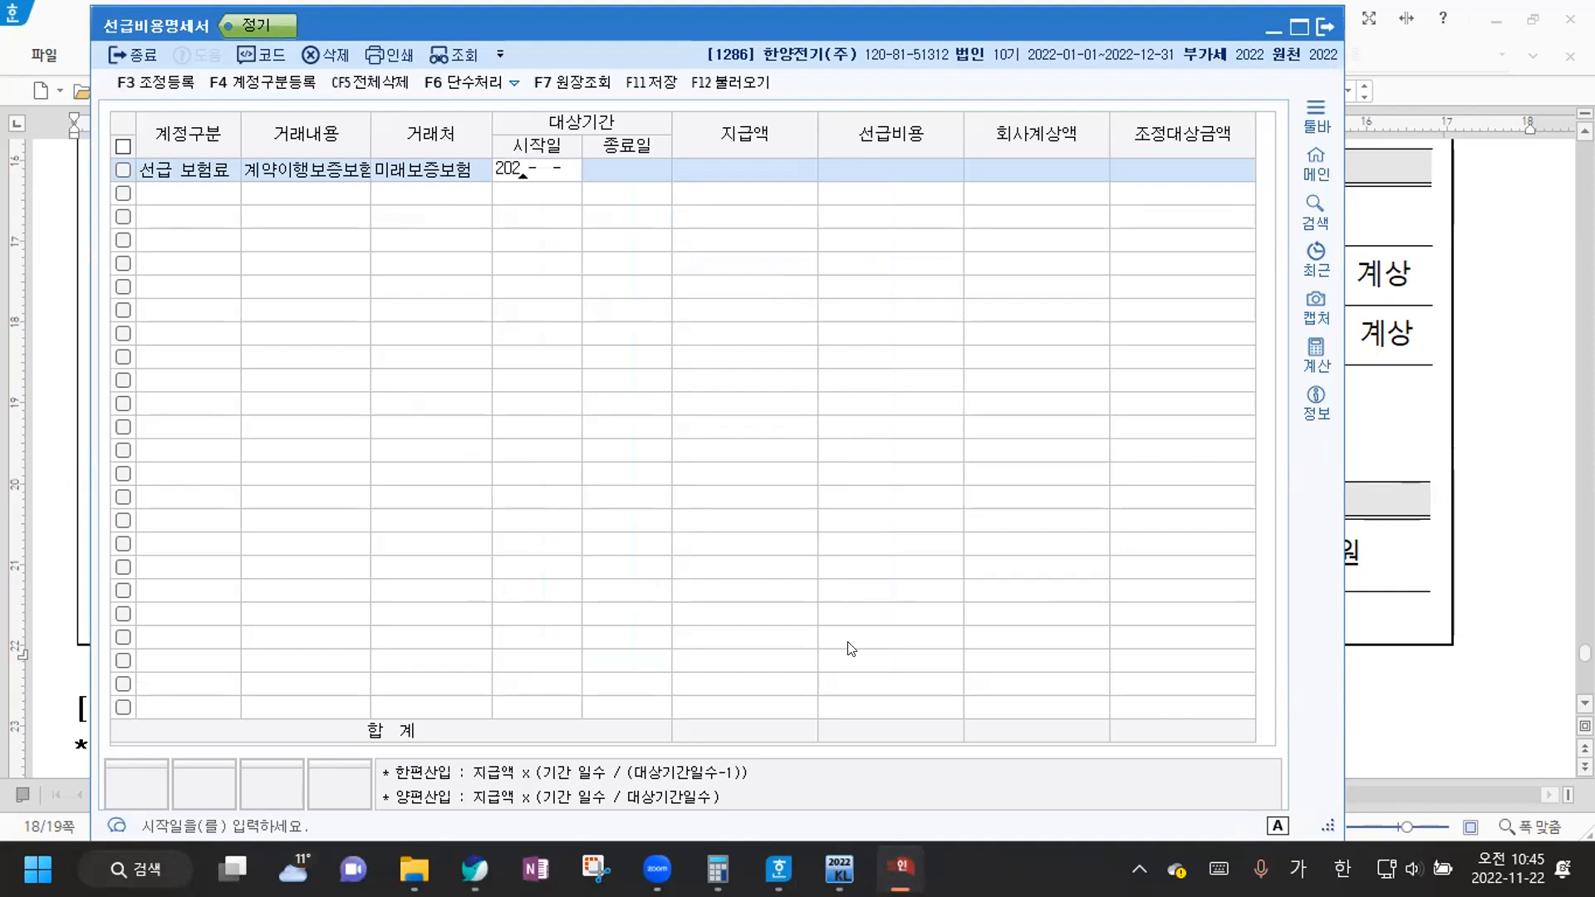
pyautogui.write('5-01')
pyautogui.press('Return')
pyautogui.write('2022-04-30')
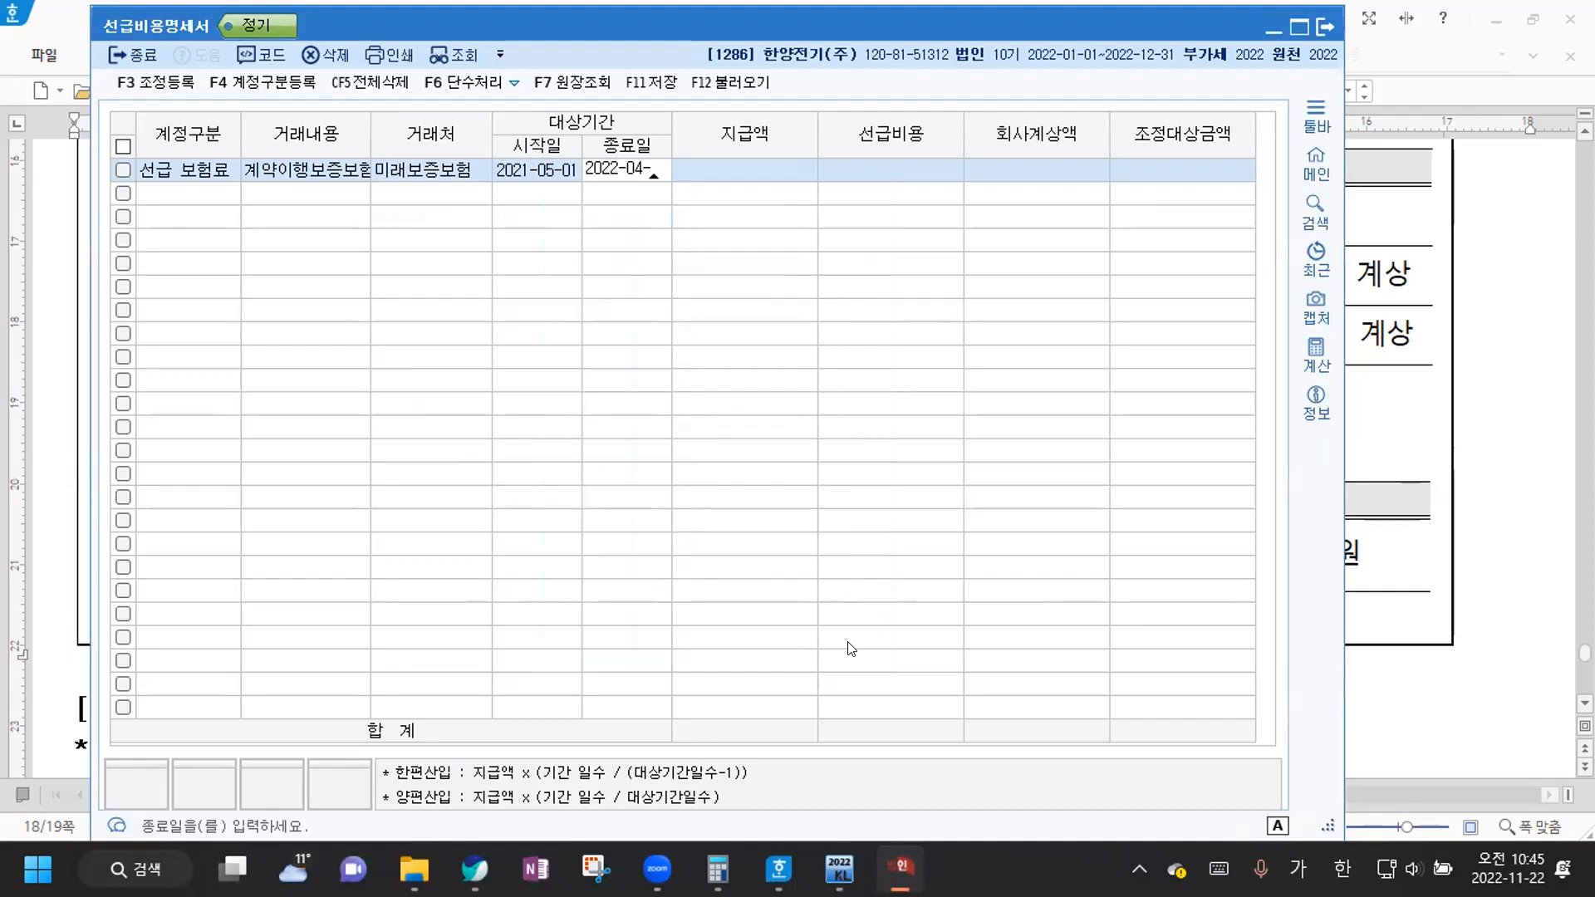
pyautogui.press('Return')
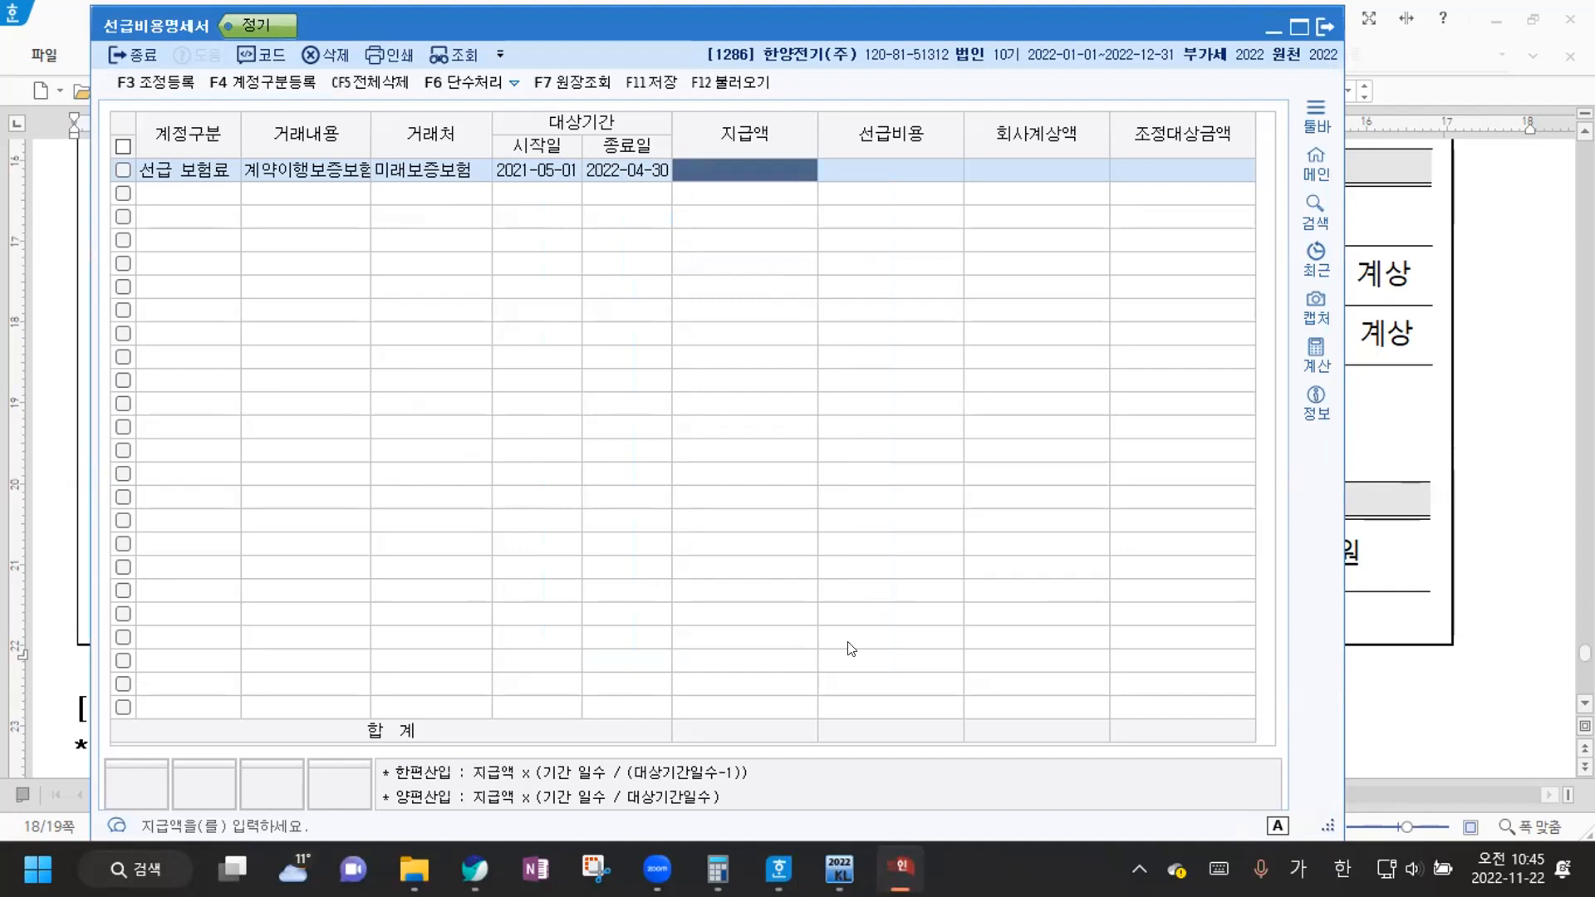
pyautogui.write('7310000')
pyautogui.press('Return')
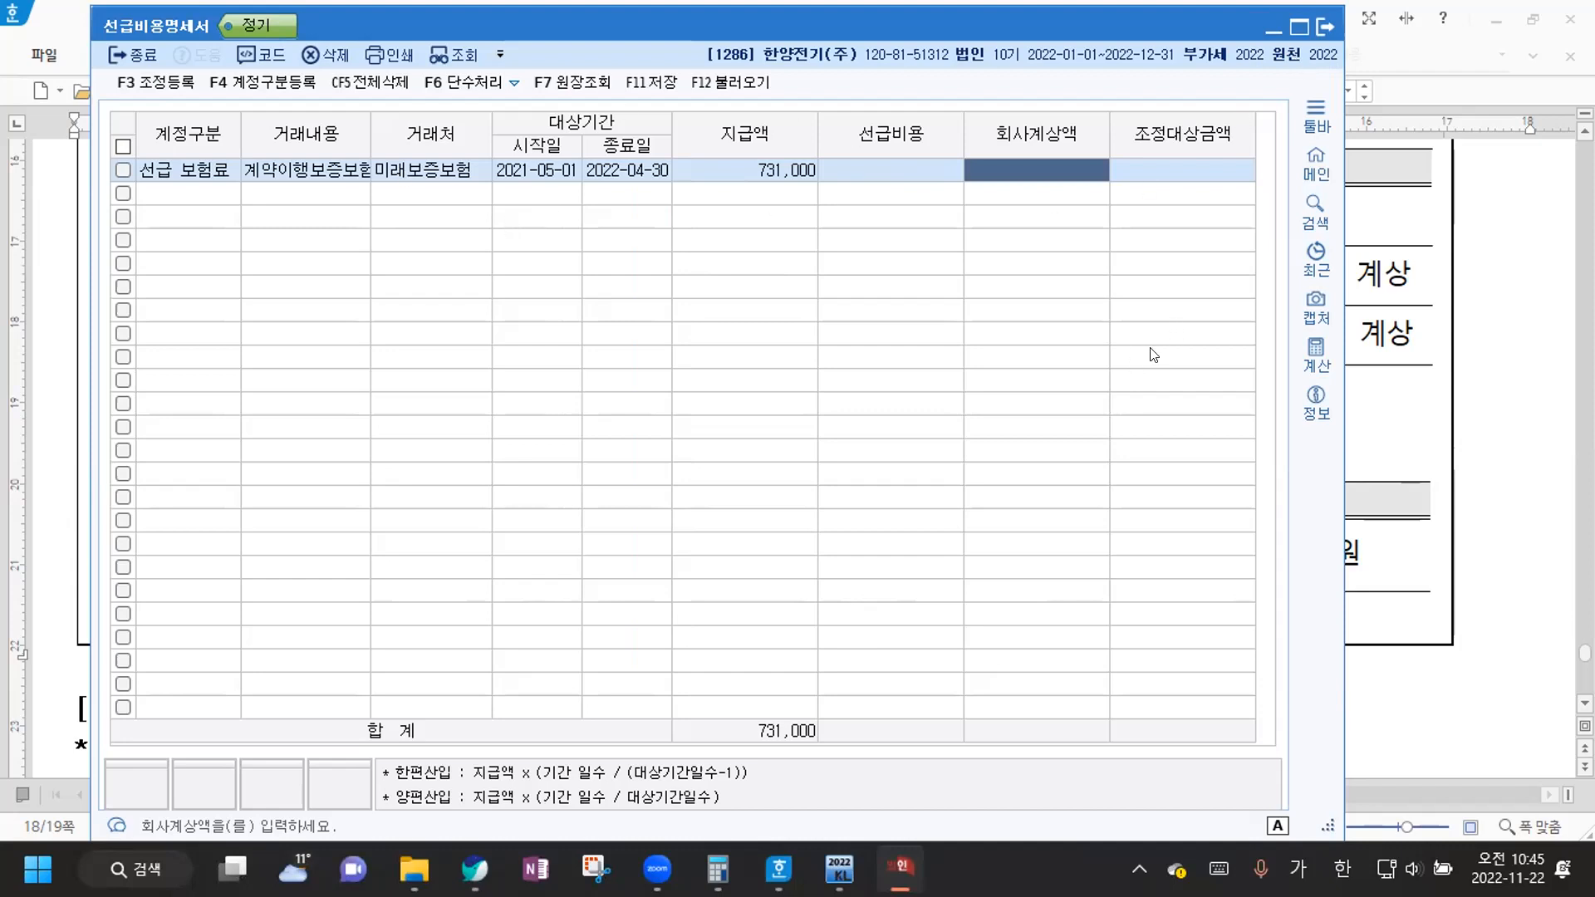
# Compare the 2021 선급비용 increase in the exam document with the registered adjustments in KcLep's 조정 등록, and close 조정 등록
pyautogui.click(1387, 411)
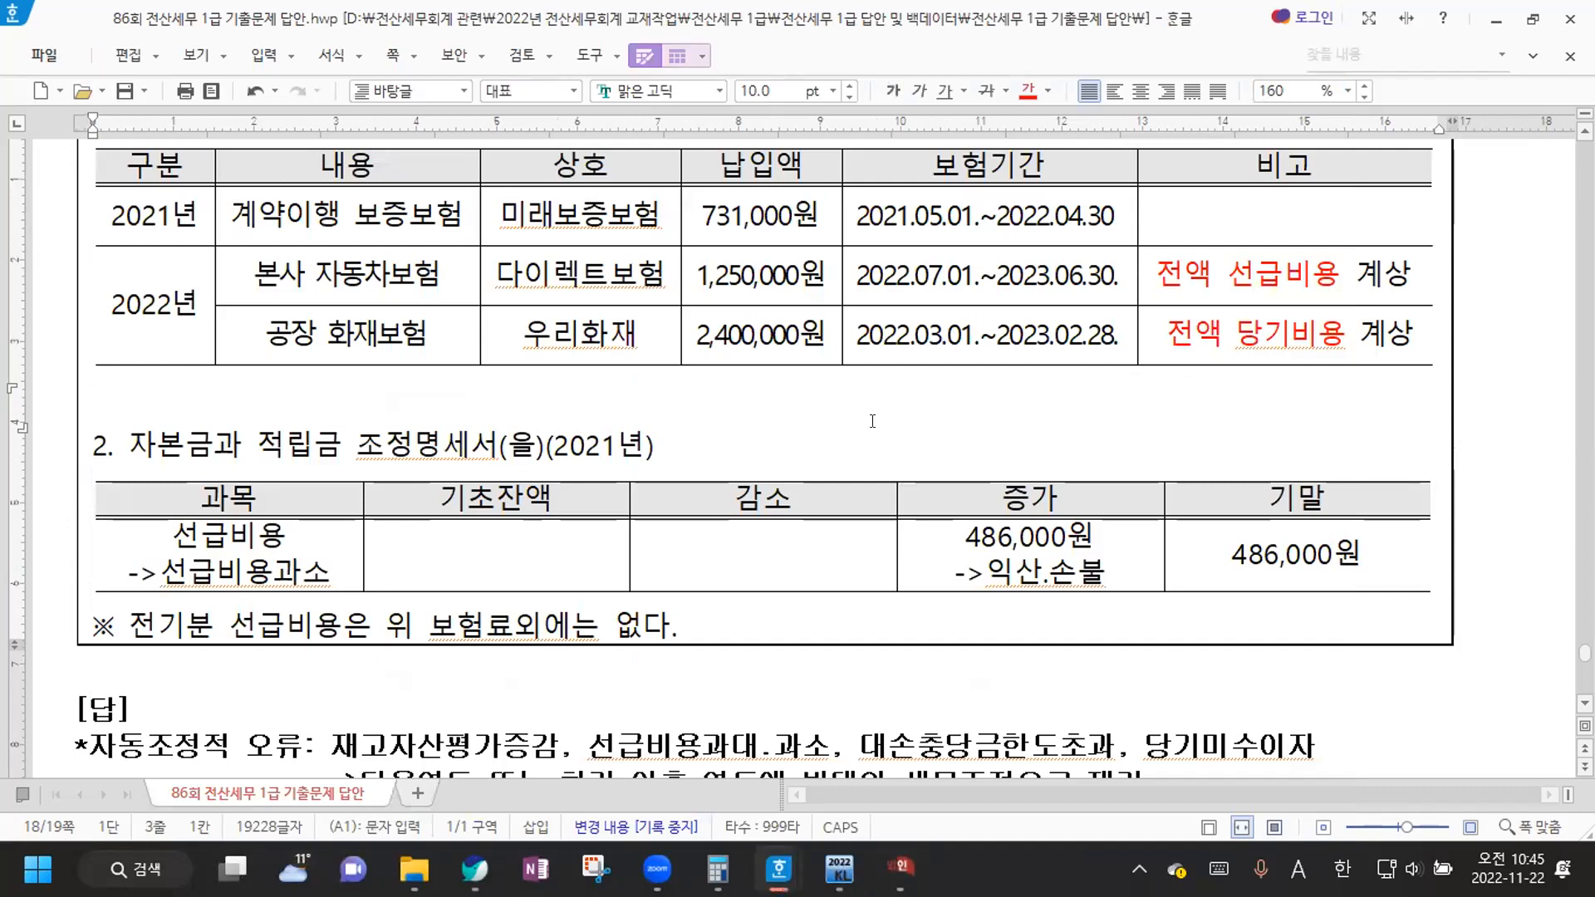
pyautogui.moveTo(966, 536); pyautogui.dragTo(1091, 537)
pyautogui.click(1091, 537)
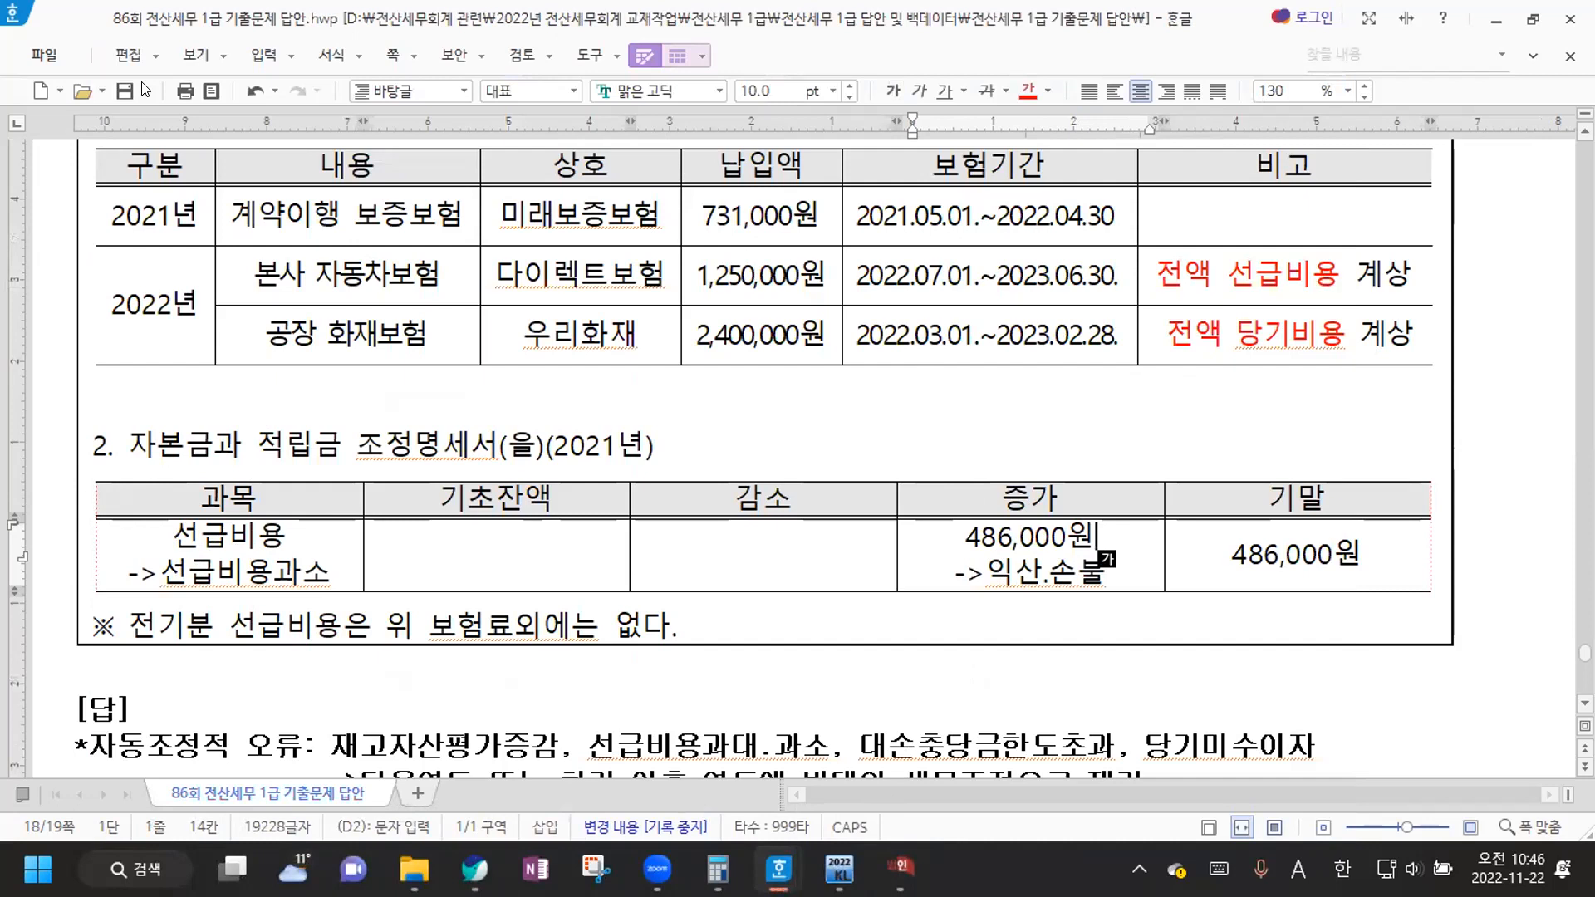
pyautogui.hotkey('alt', 'Tab')
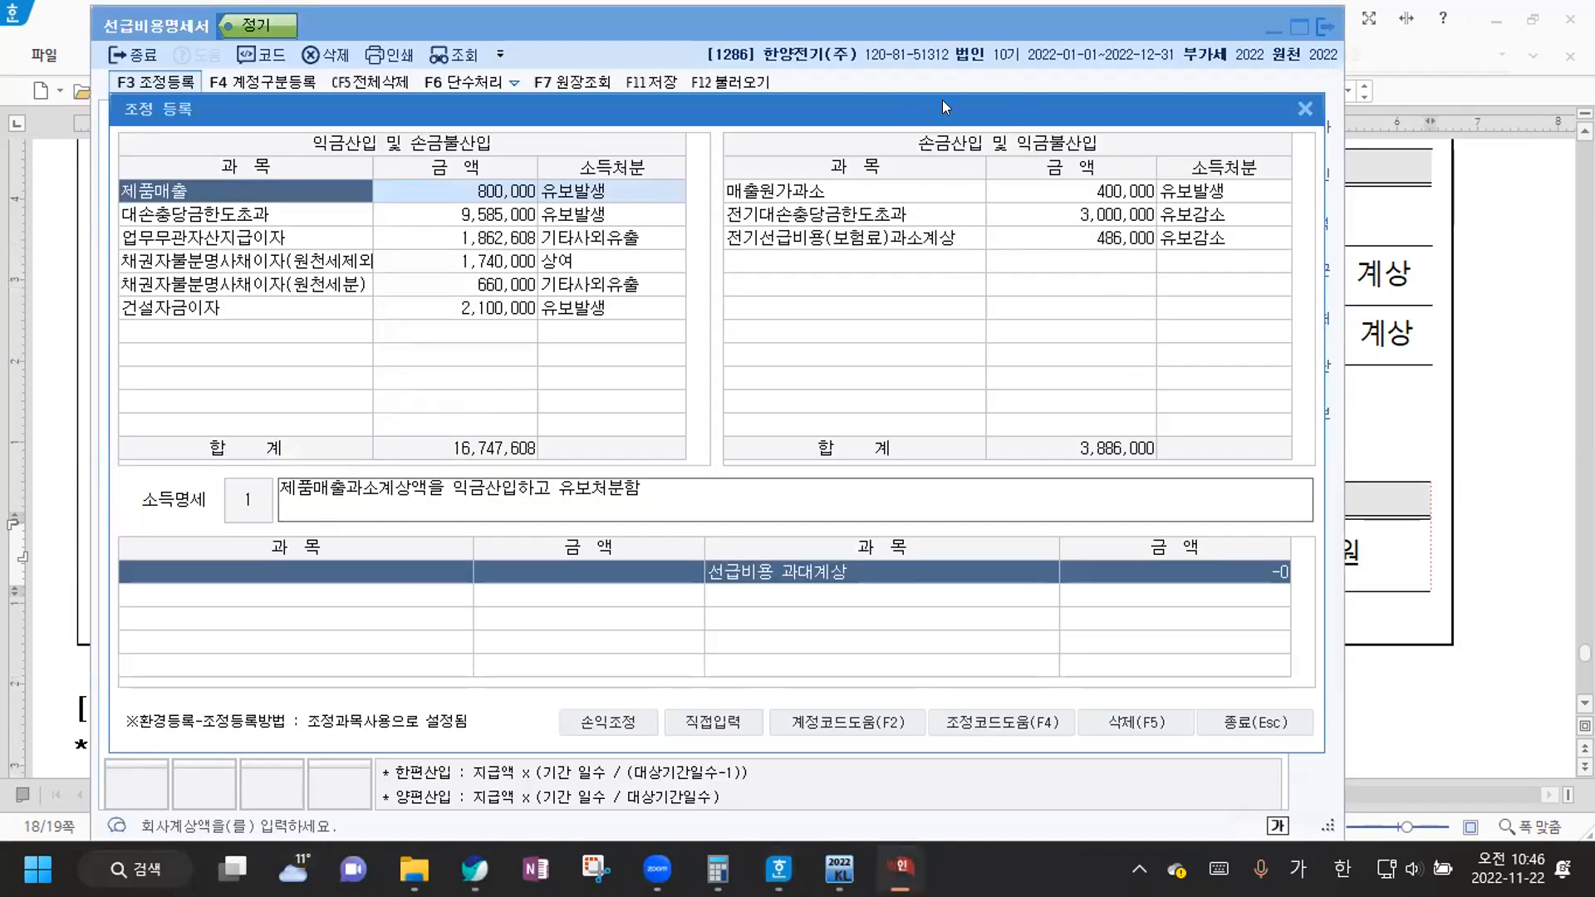
pyautogui.hotkey('alt', 'Tab')
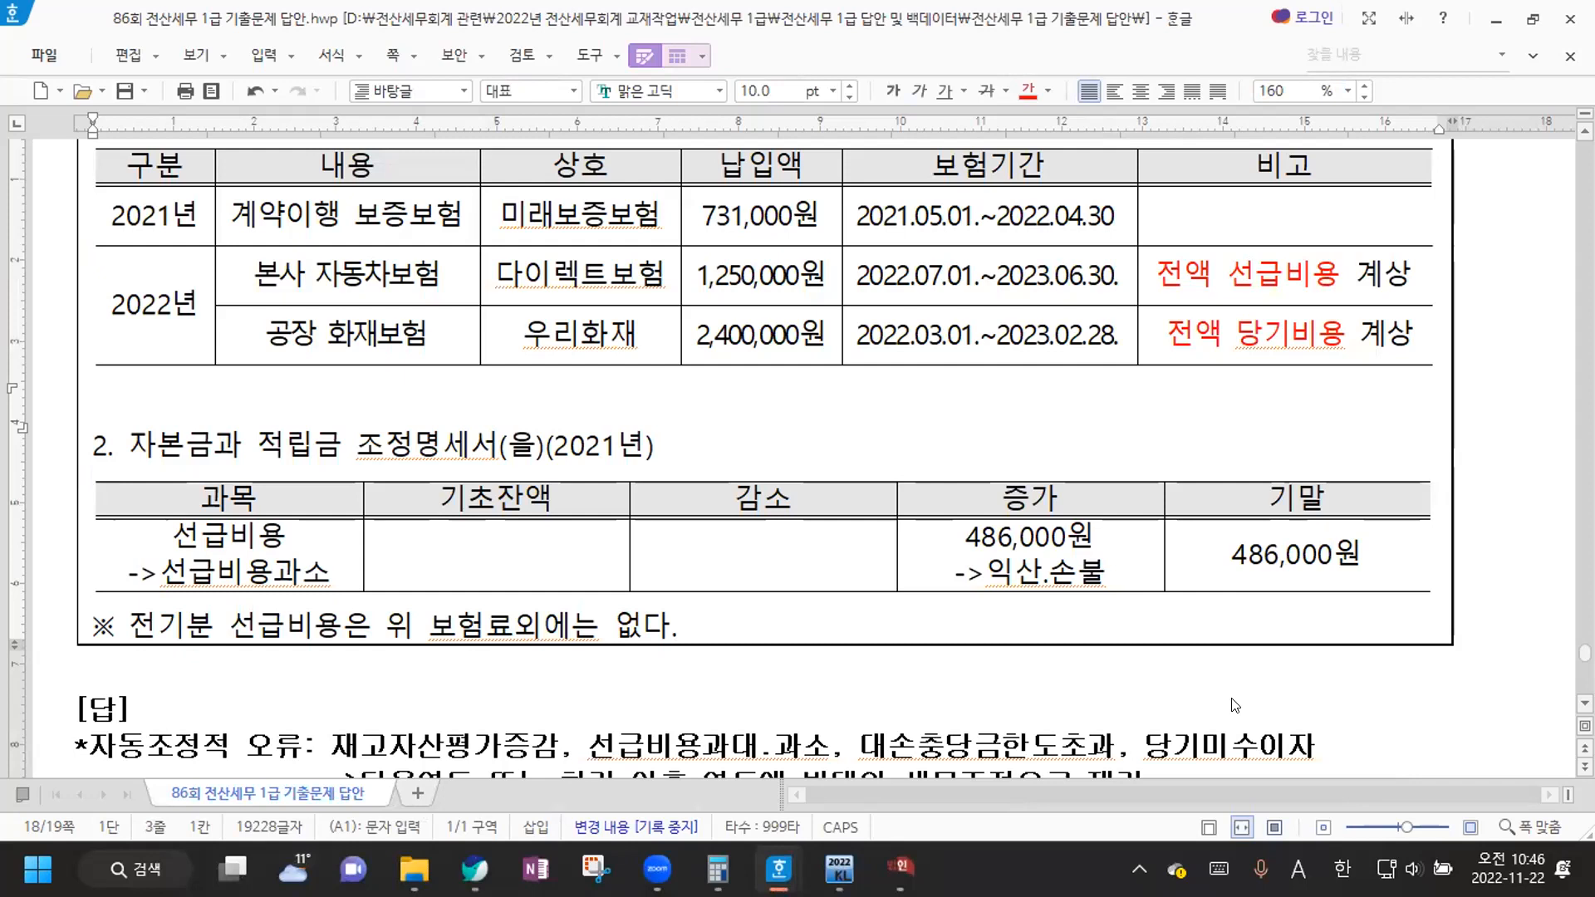
pyautogui.hotkey('alt', 'Tab')
pyautogui.click(1244, 722)
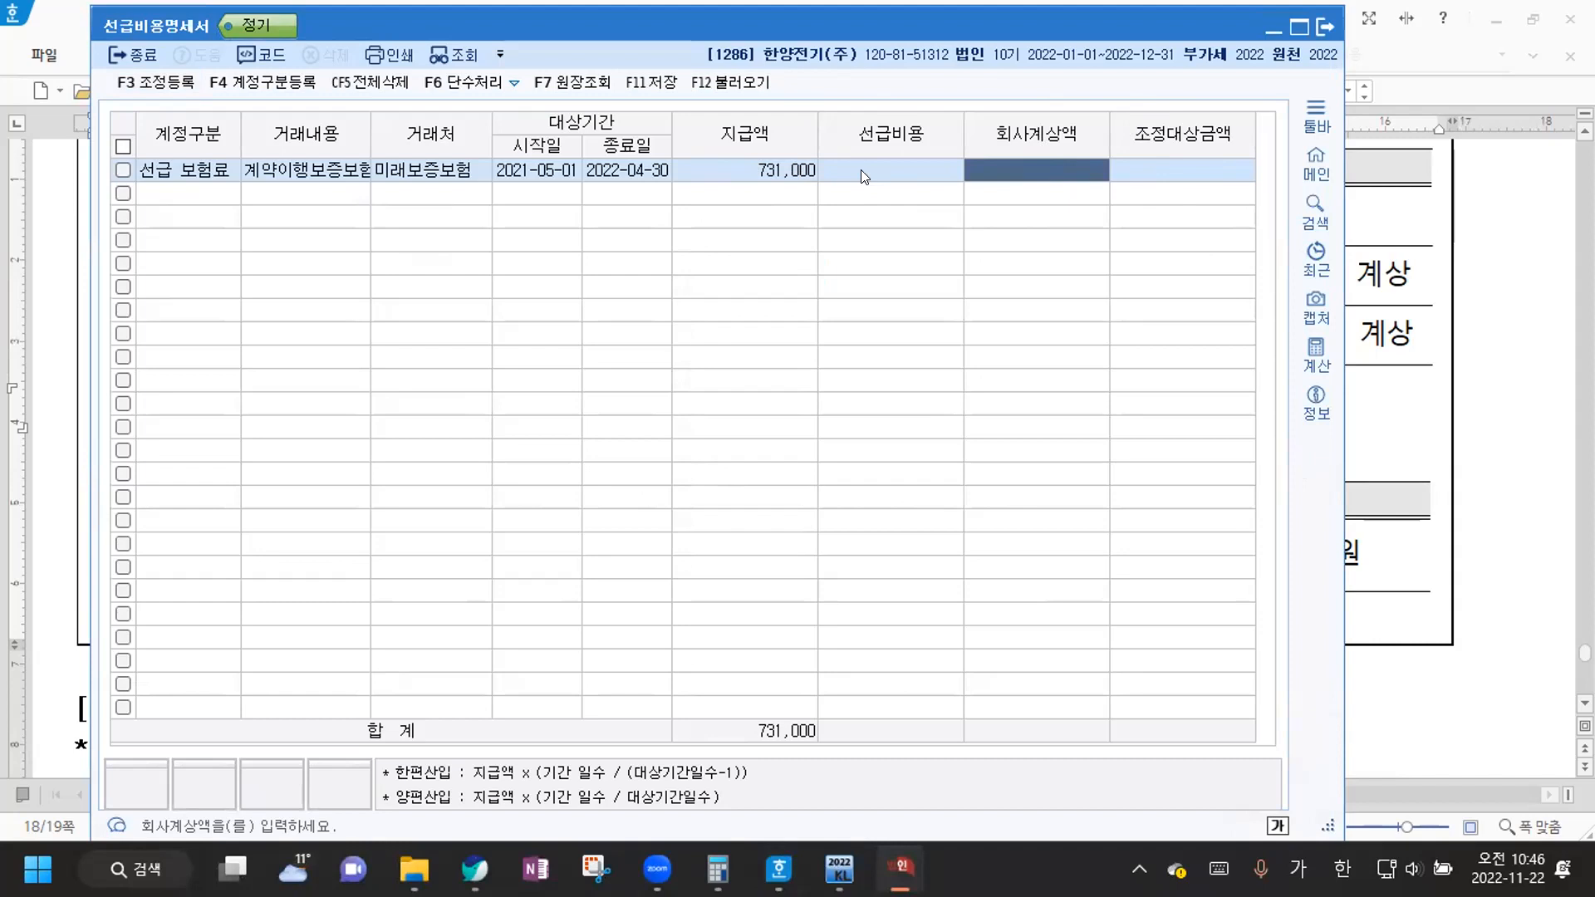
# Finish the 계약이행보증보험 row with a 회사계상액 of 0
pyautogui.click(1015, 190)
pyautogui.click(444, 169)
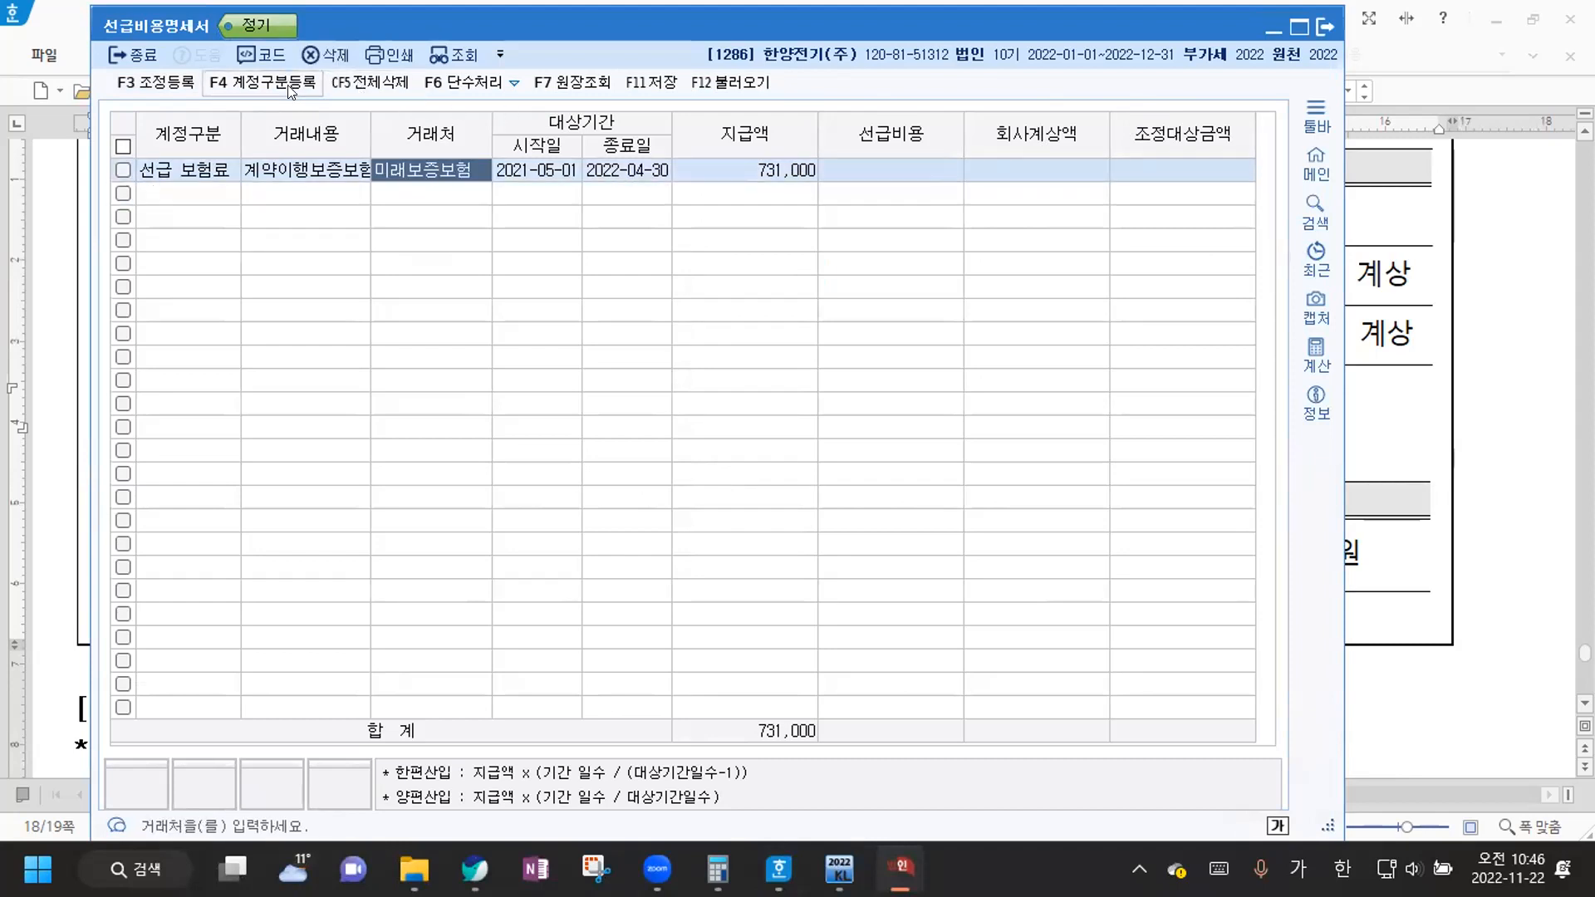
pyautogui.click(1014, 156)
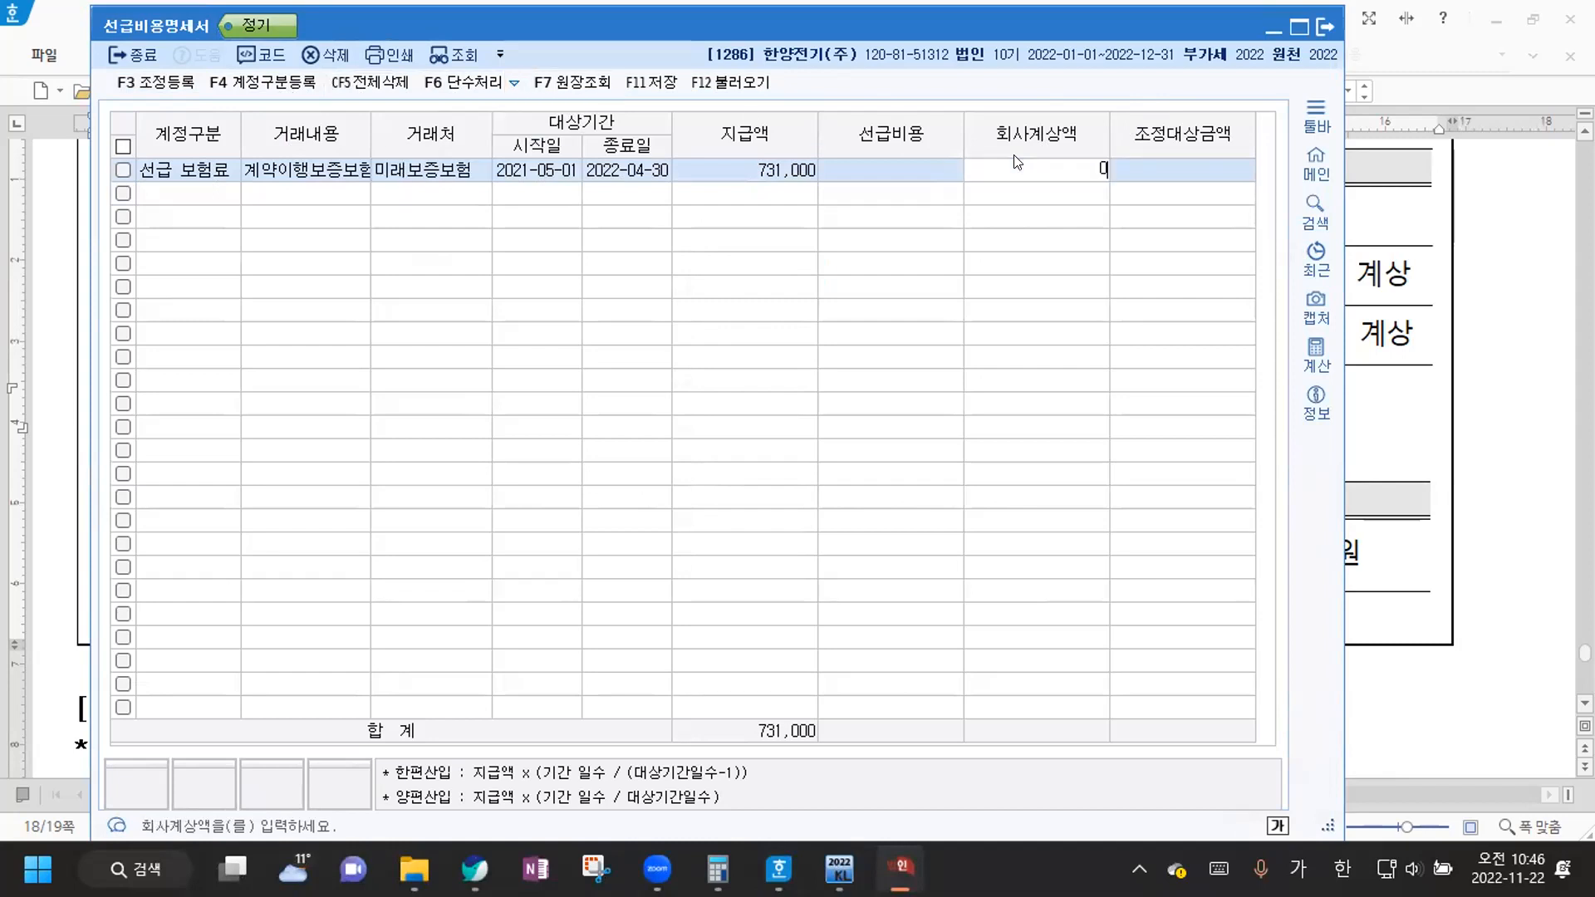
pyautogui.press('Return')
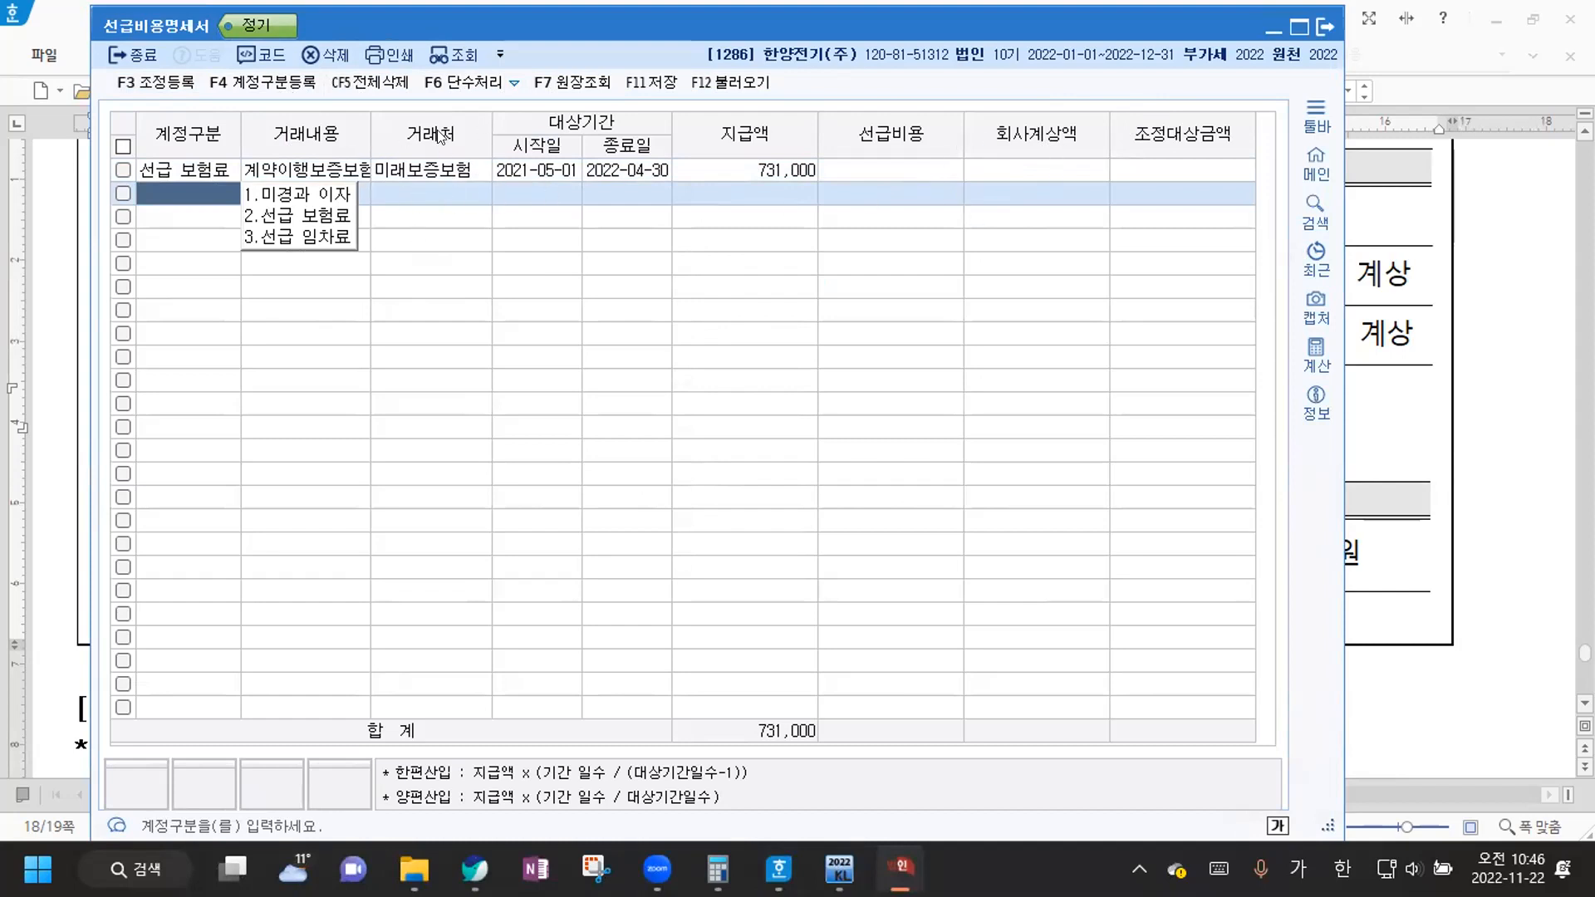
# Add a second 선급 보험료 row with 거래내용 본사 자동차보험 and 거래처 다이렉트보험
pyautogui.click(291, 215)
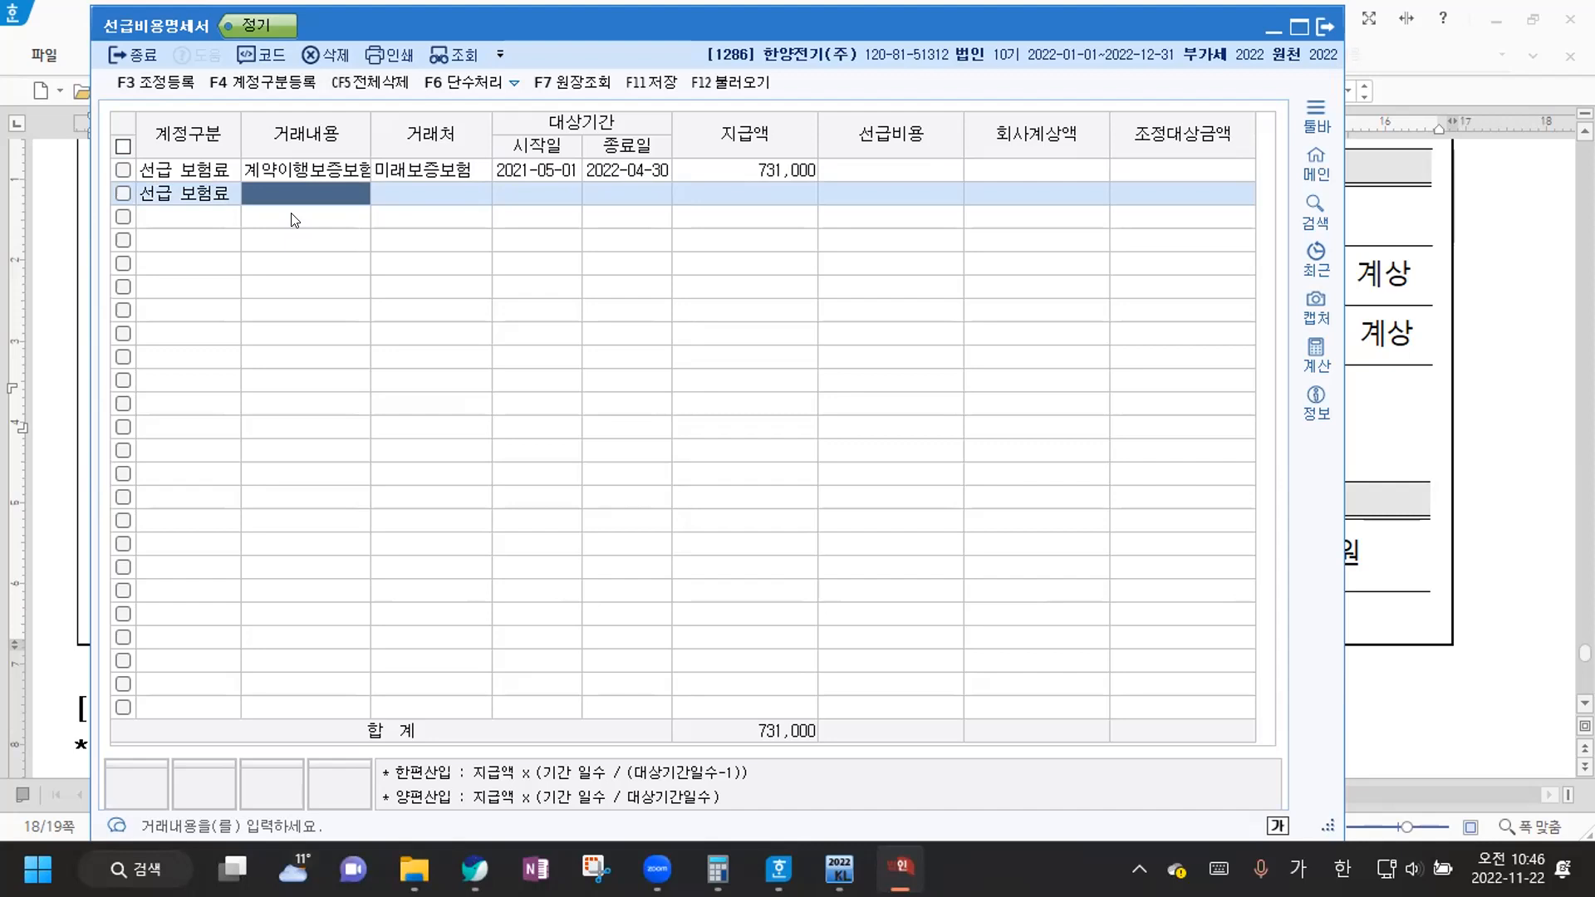
pyautogui.write('본사 자동차')
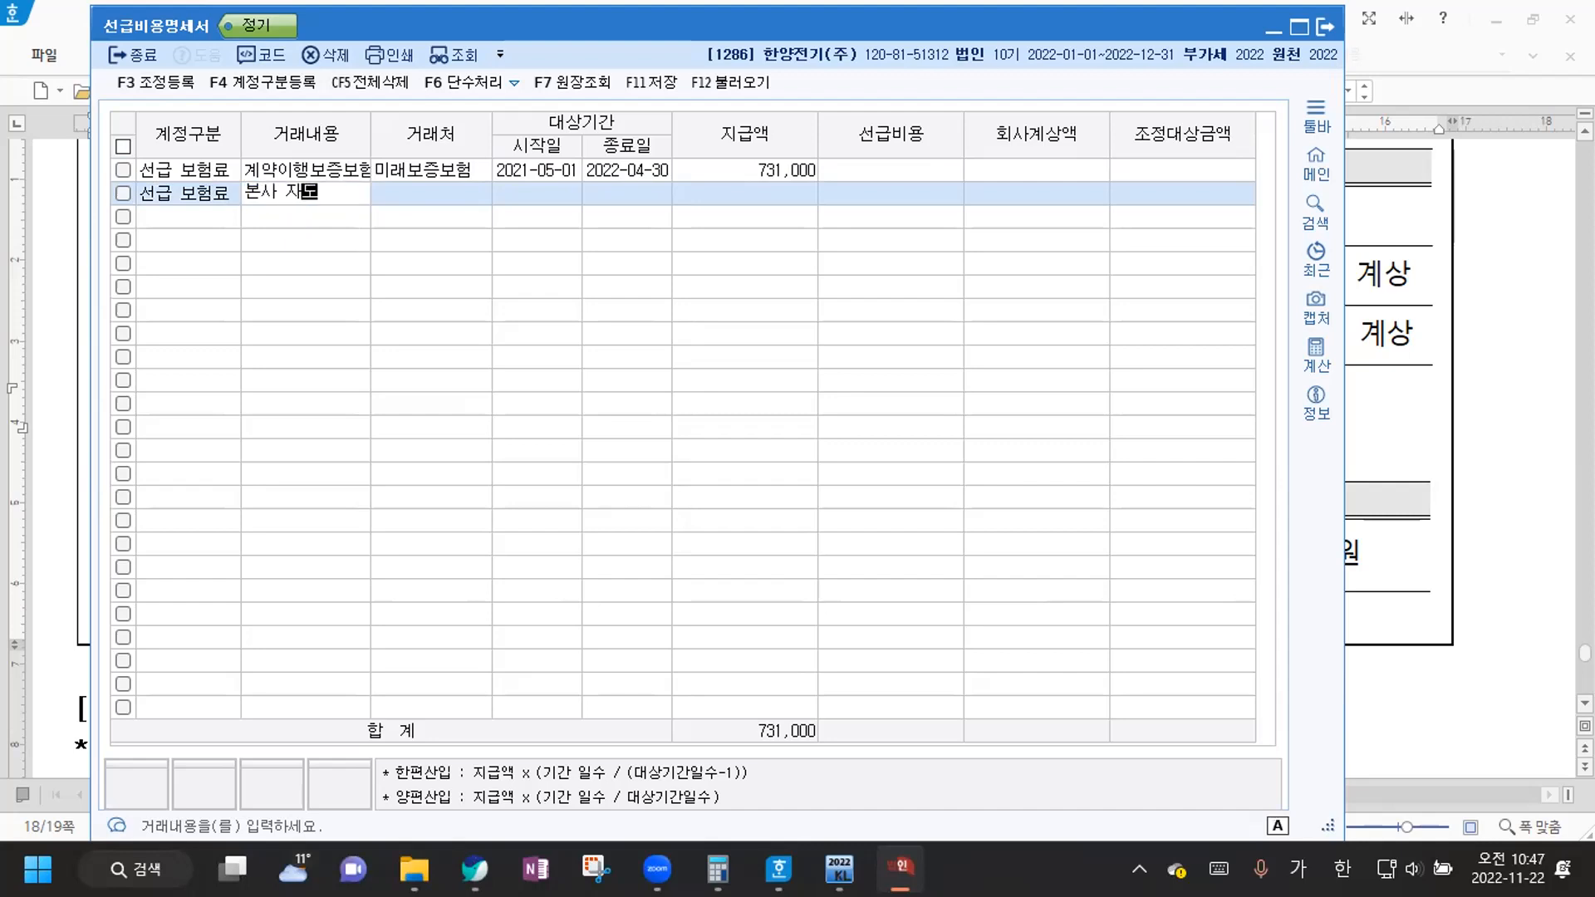
pyautogui.write('보험')
pyautogui.press('Return')
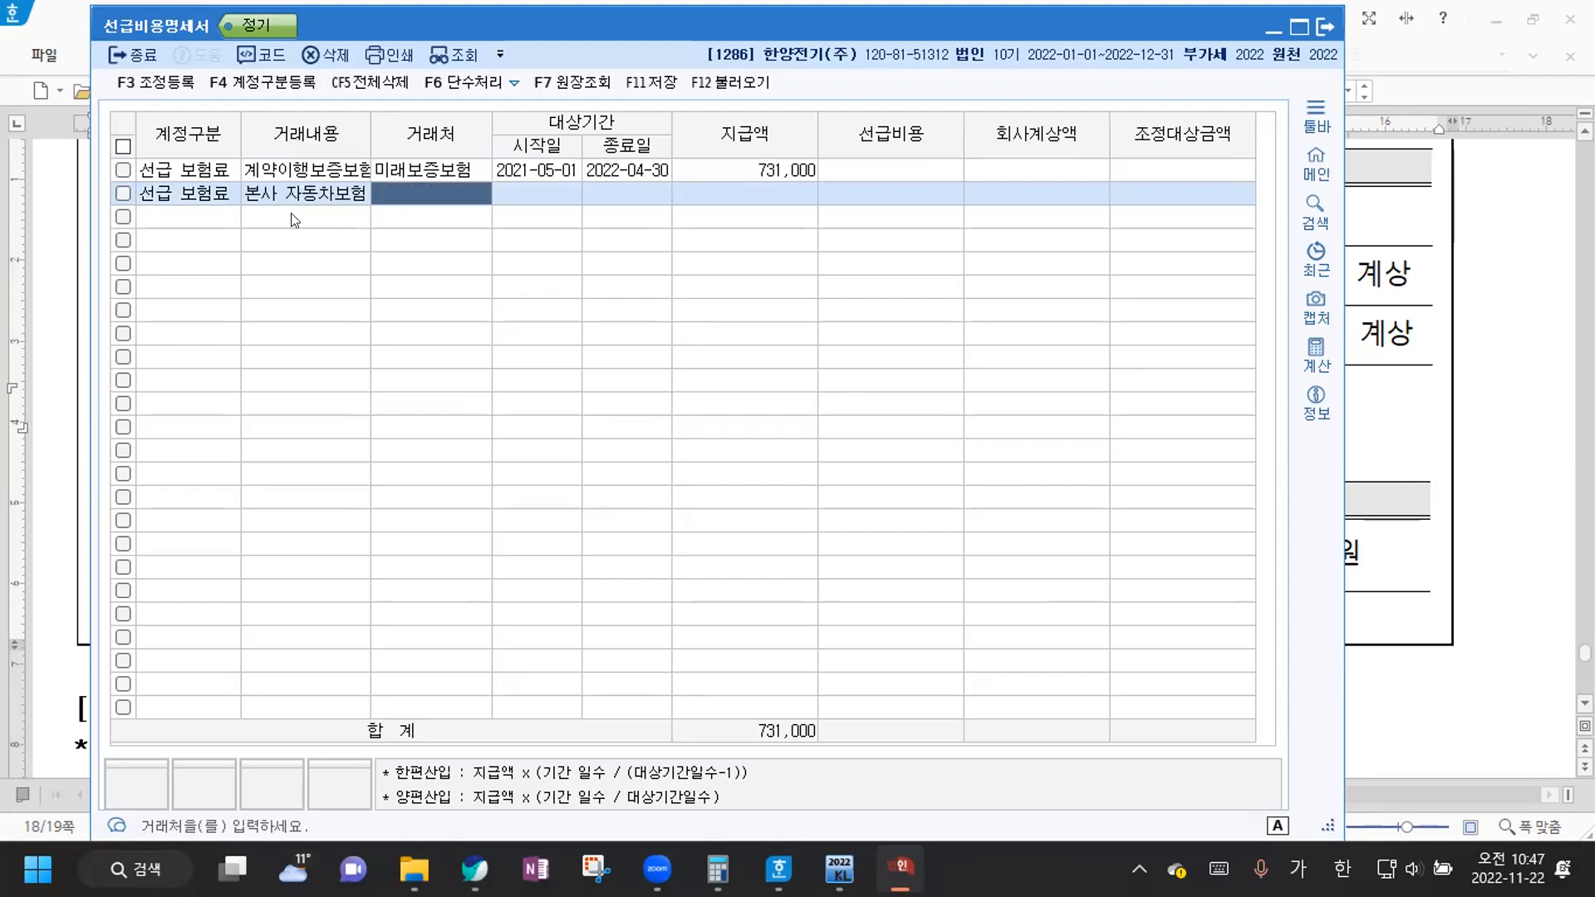
pyautogui.write('다이렉트')
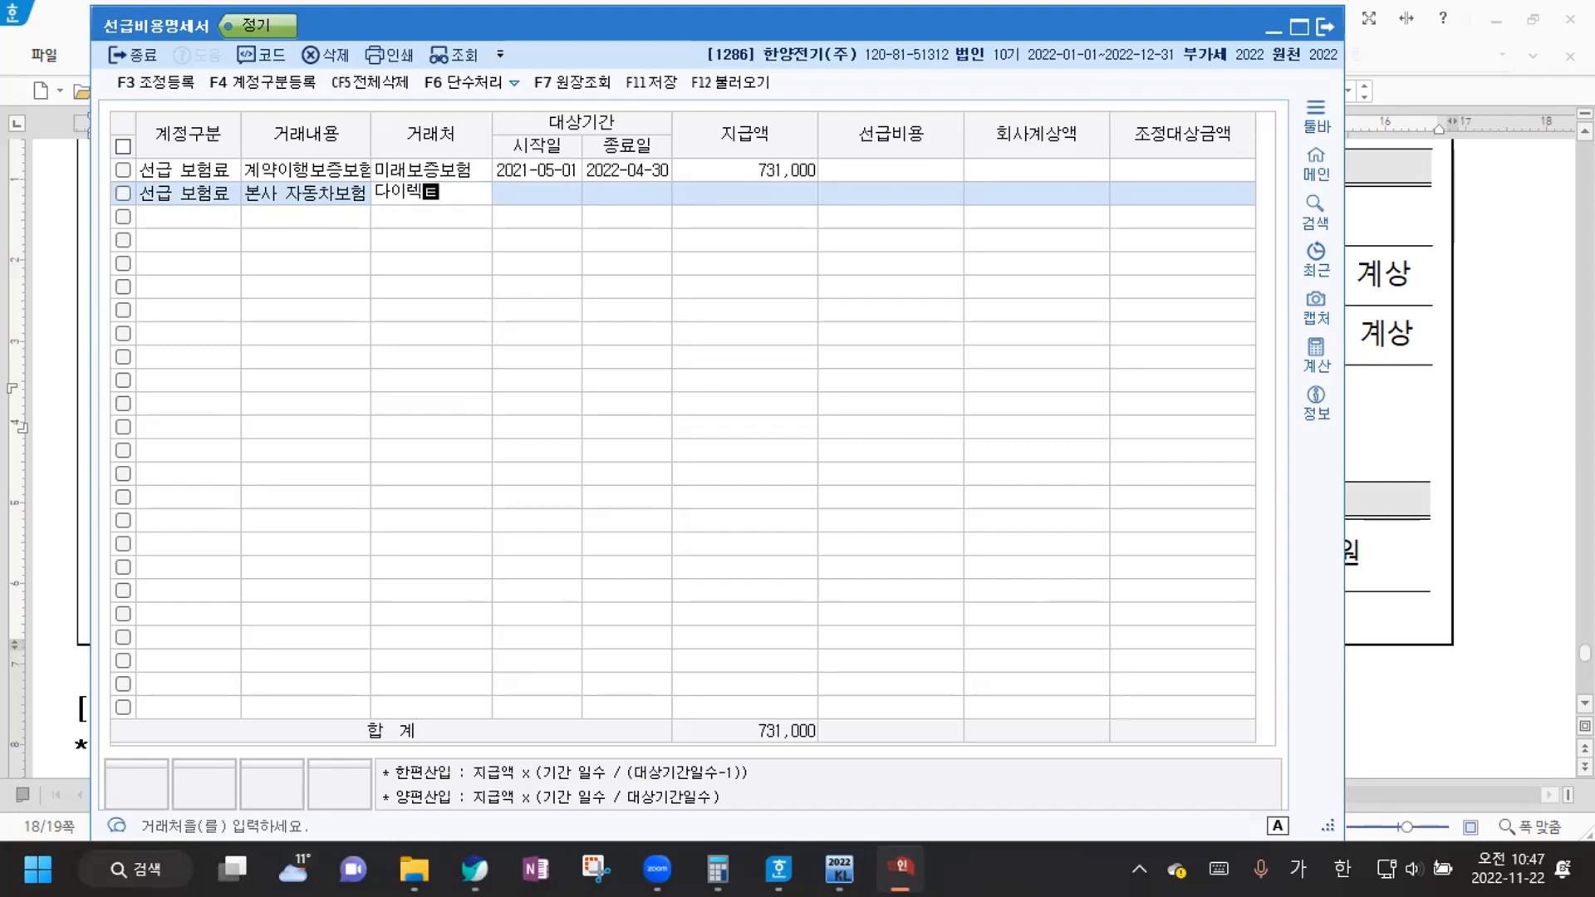
pyautogui.write('보험')
pyautogui.press('Return')
# Set the 본사 자동차보험 row's 대상기간 to 2022-07-01 through 2023-06-30
pyautogui.write('2022-0')
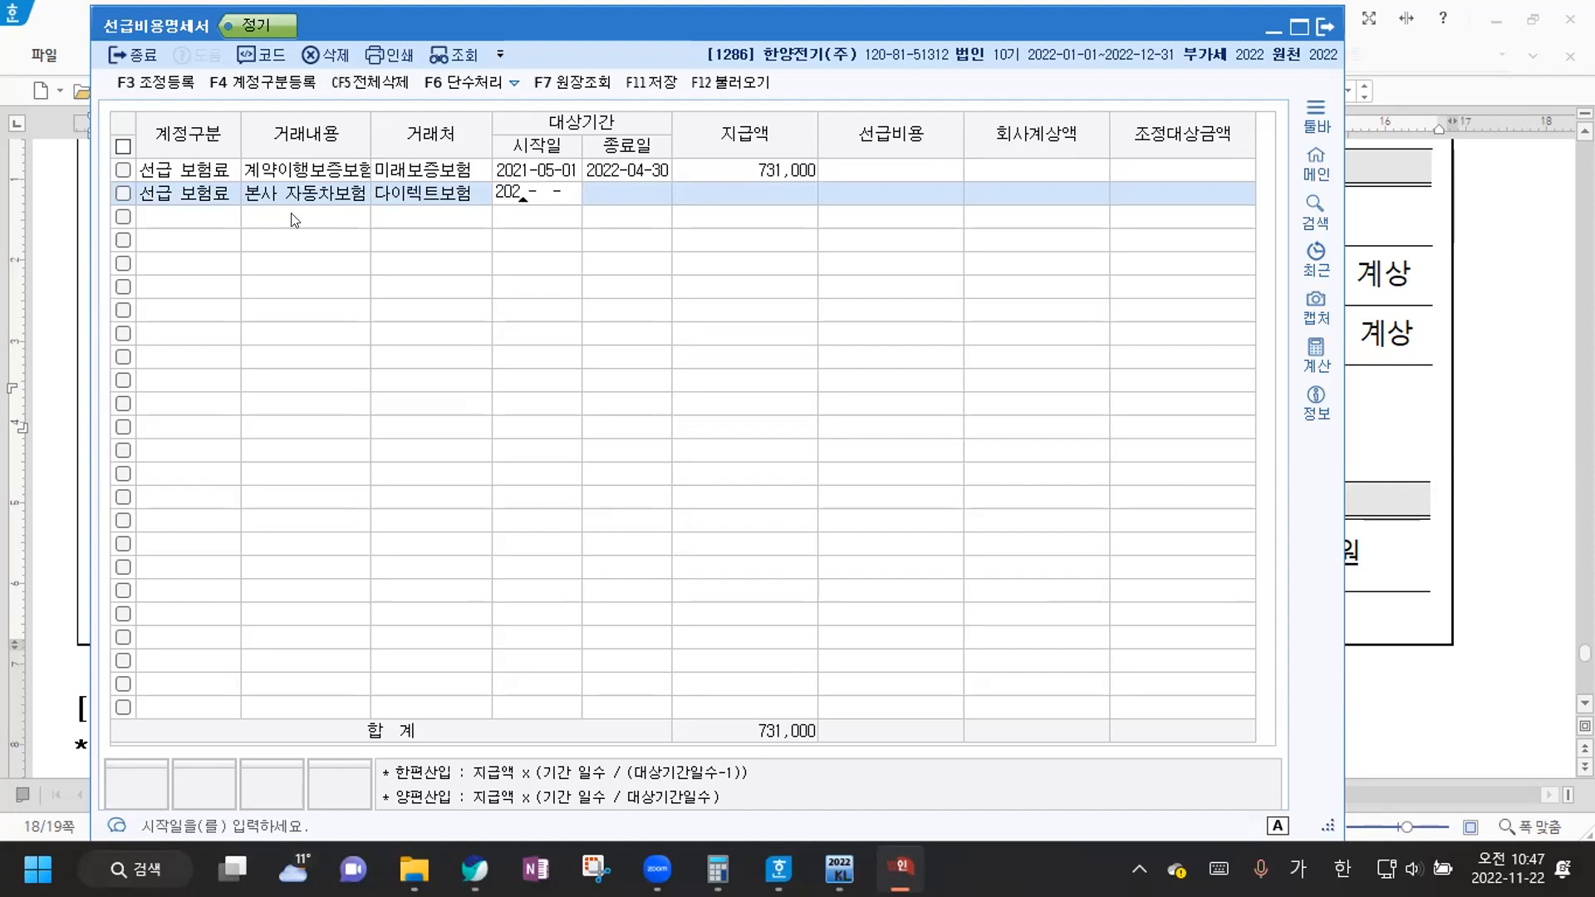
pyautogui.write('7-01')
pyautogui.press('Return')
pyautogui.write('20230630')
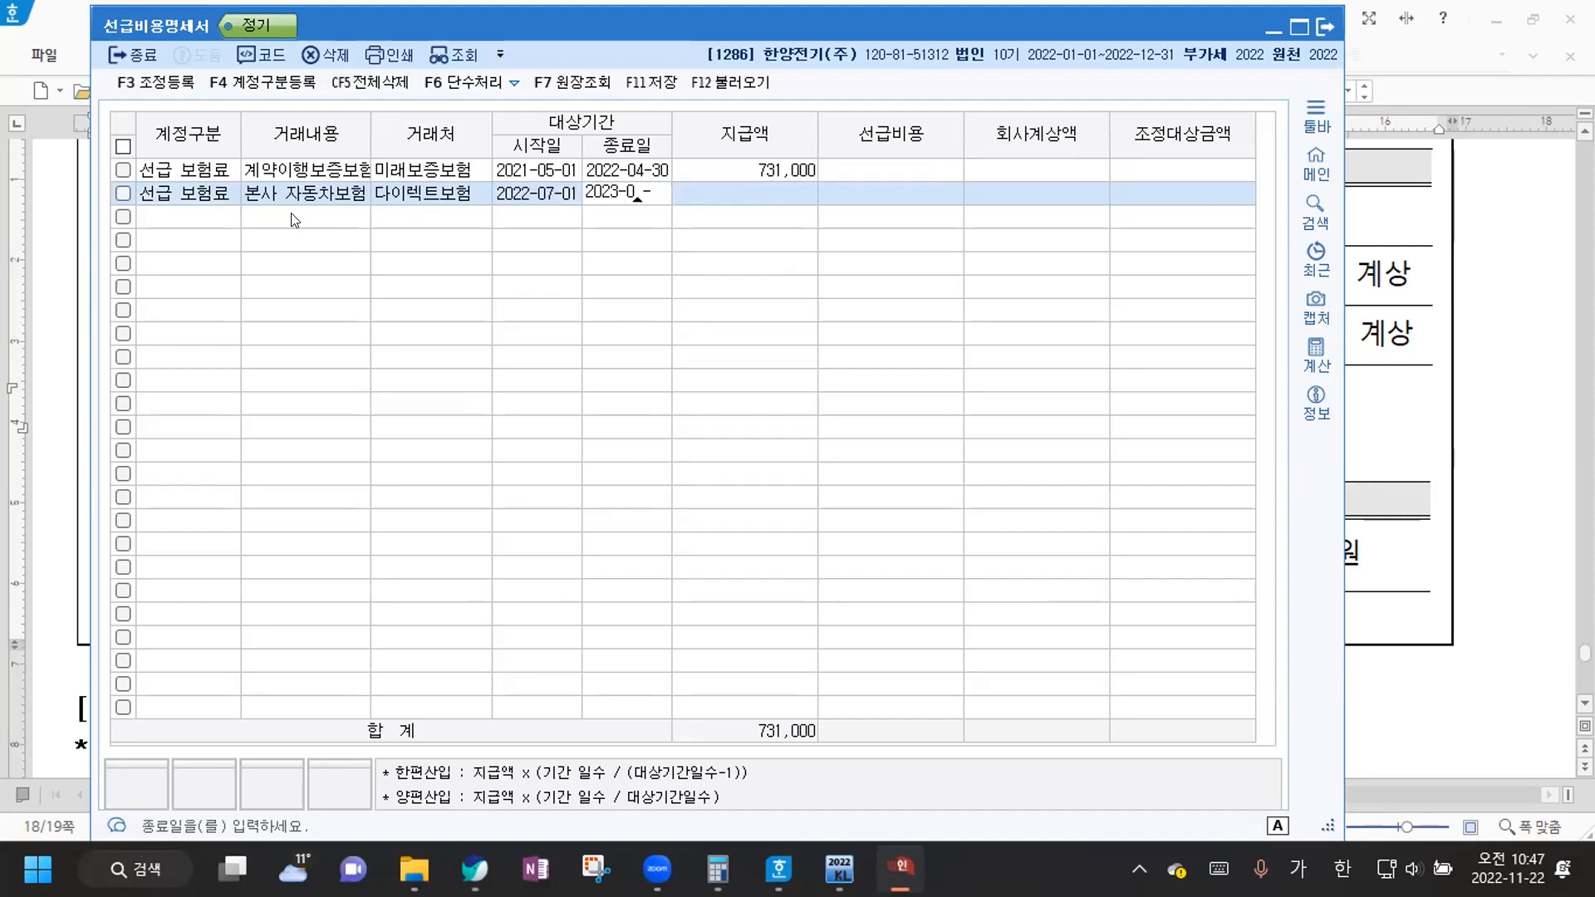
pyautogui.press('Return')
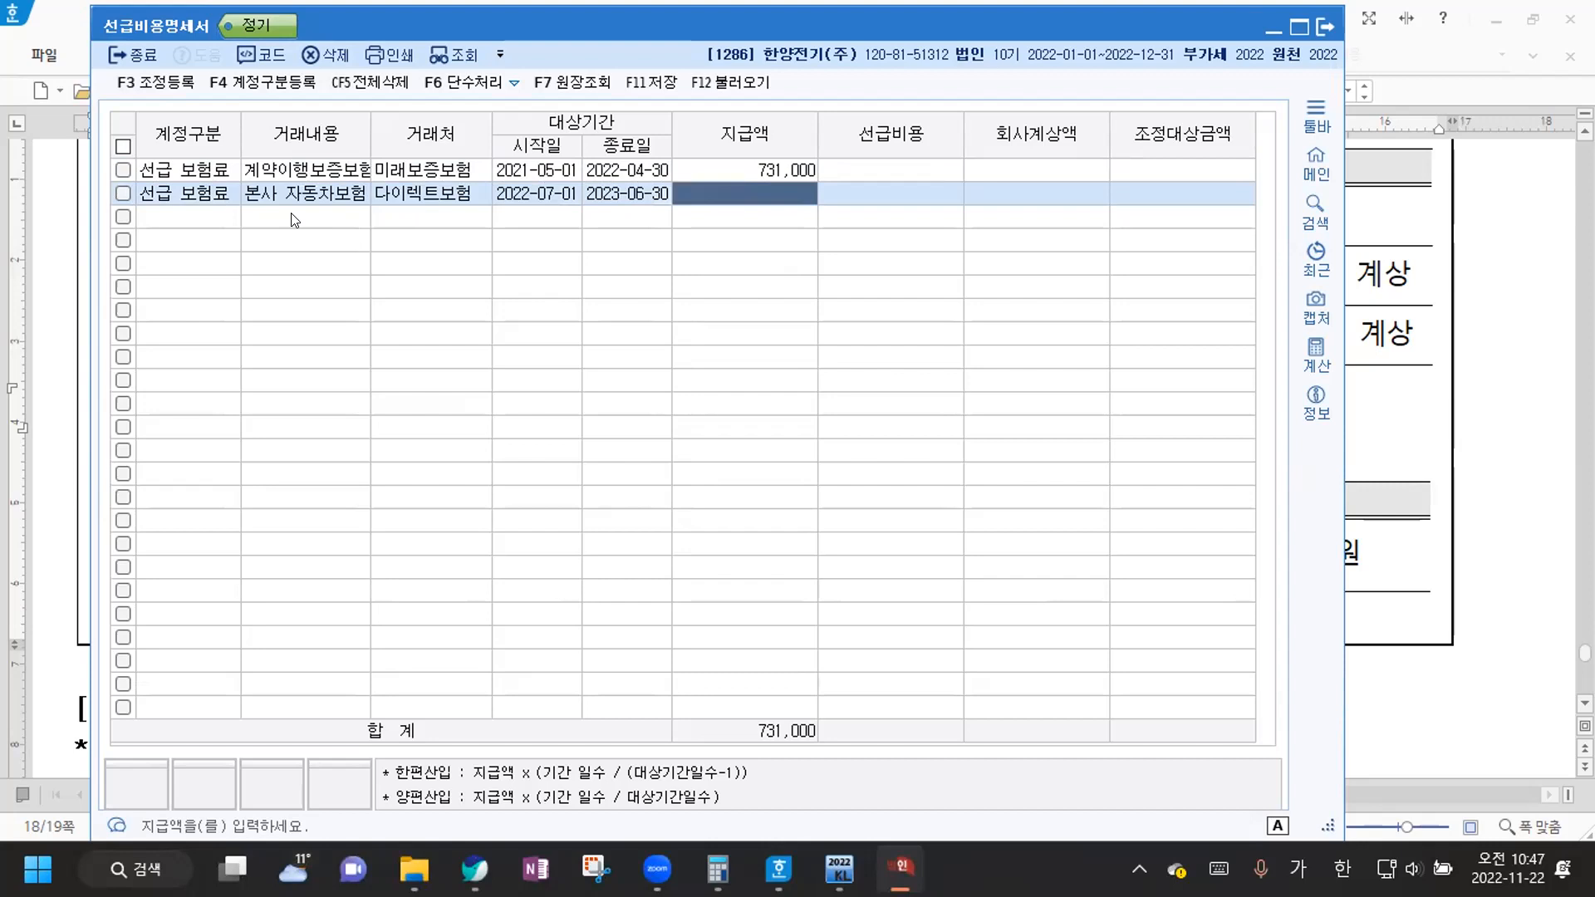
# Enter 1,250,000 as both the 지급액 and the 회사계상액 of the 본사 자동차보험 row
pyautogui.write('1250000')
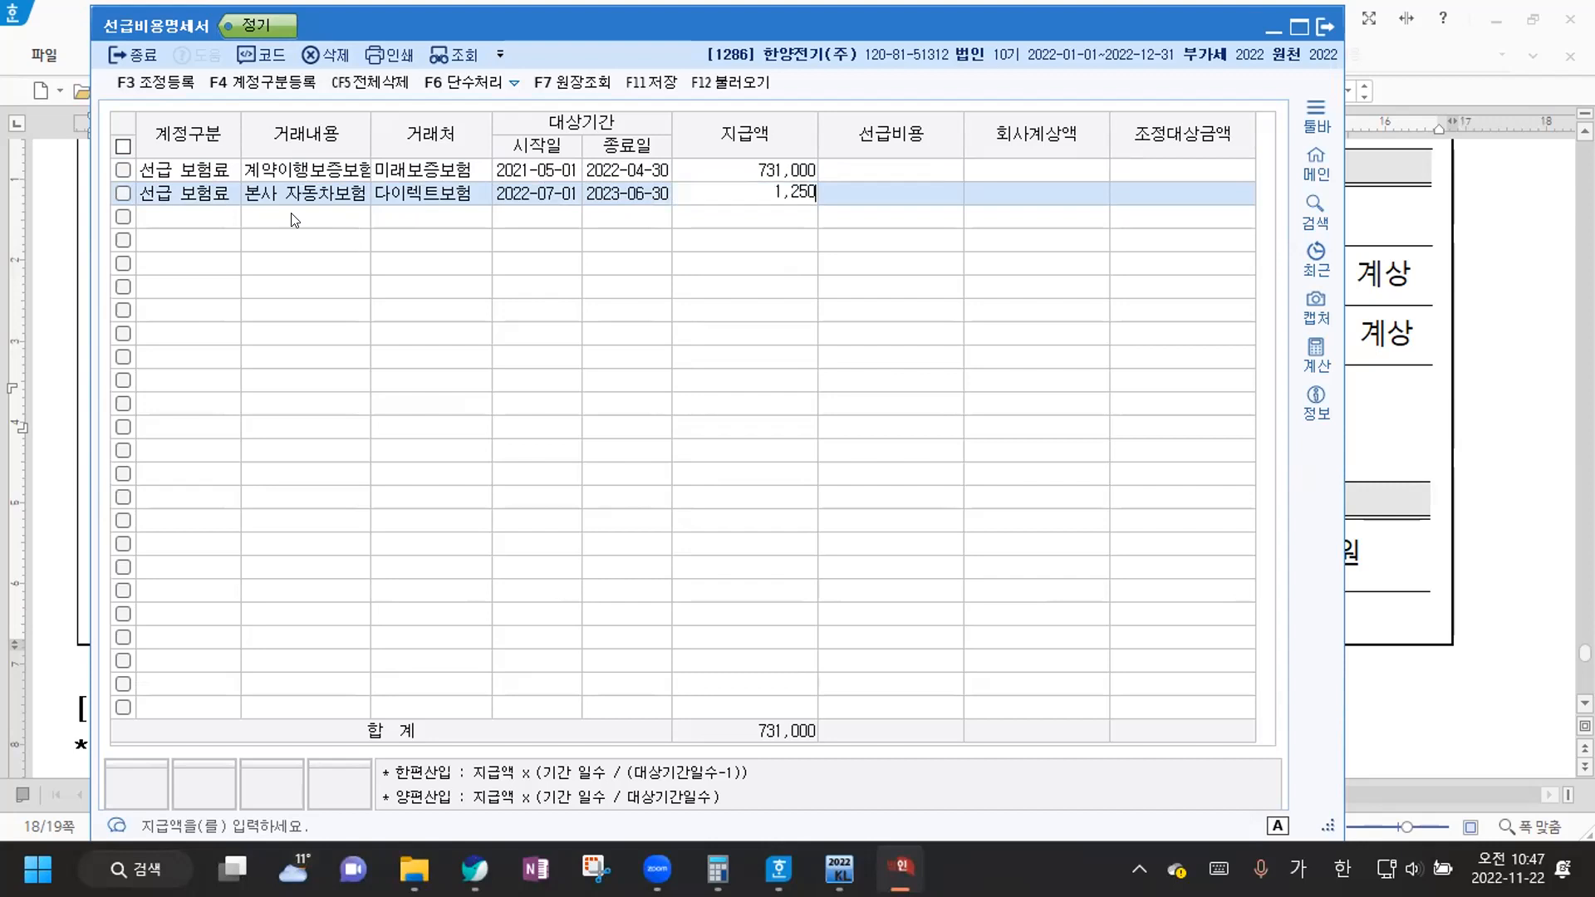
pyautogui.press('Return')
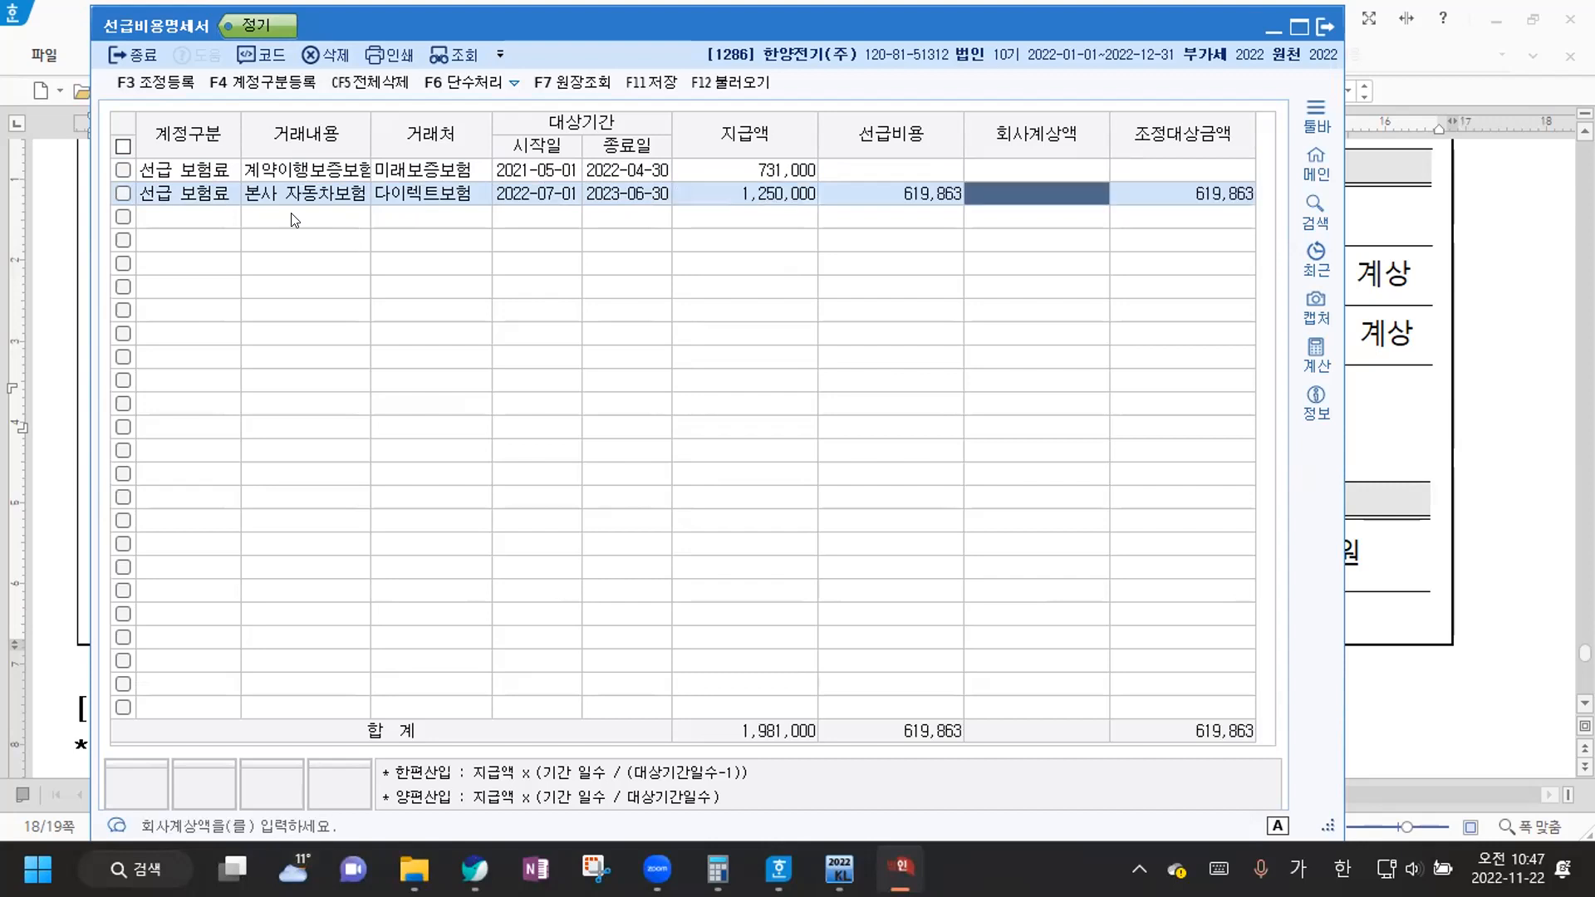
pyautogui.write('1250000')
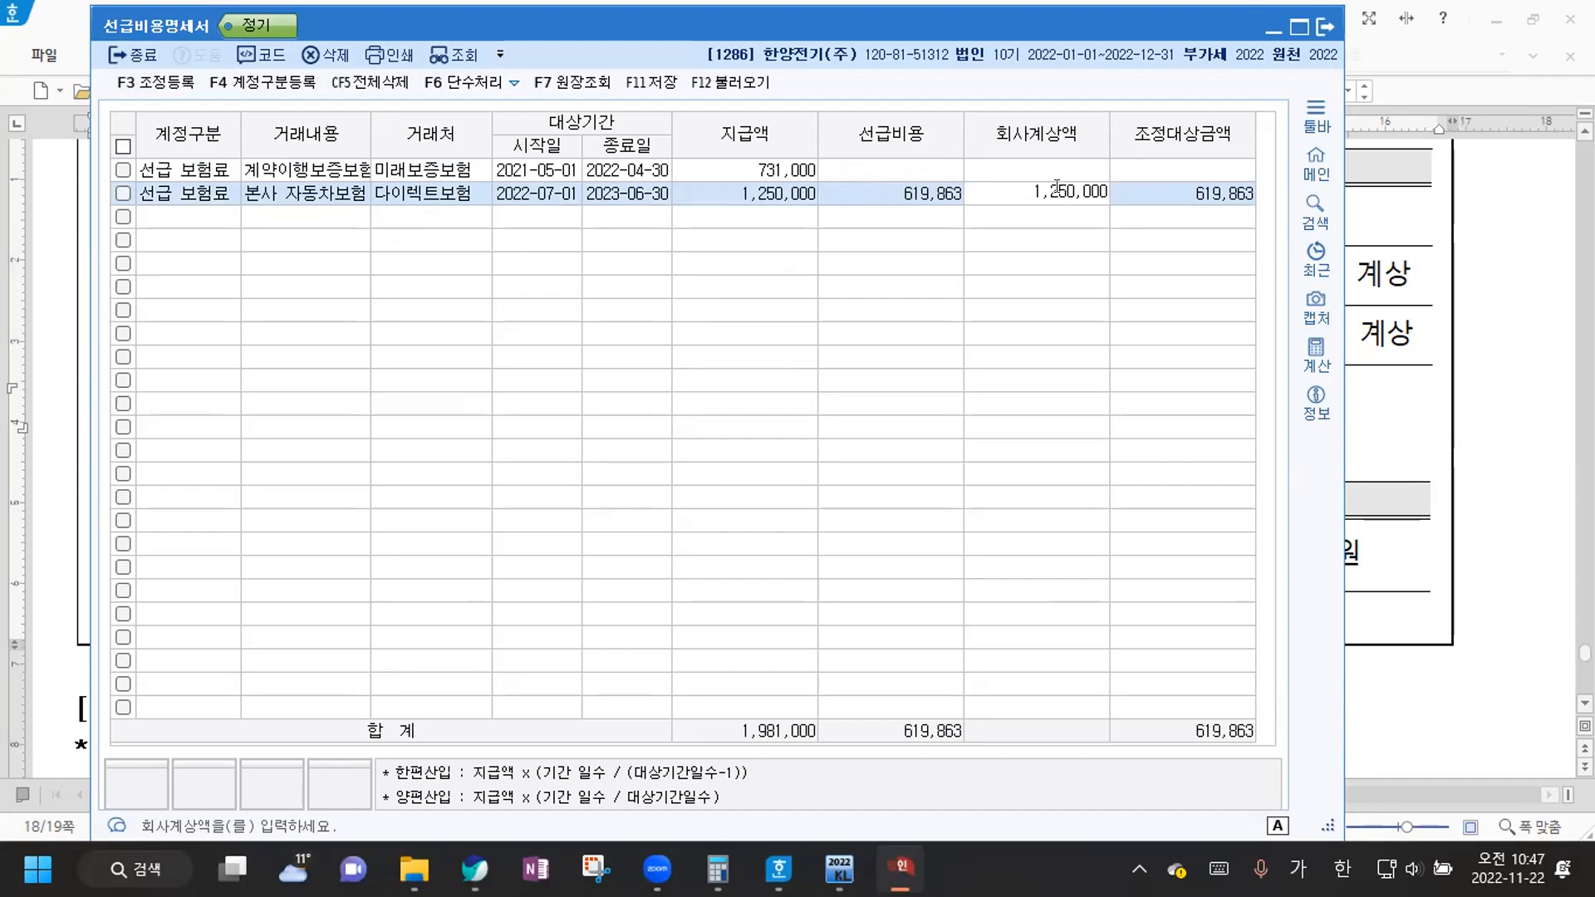
pyautogui.press('Return')
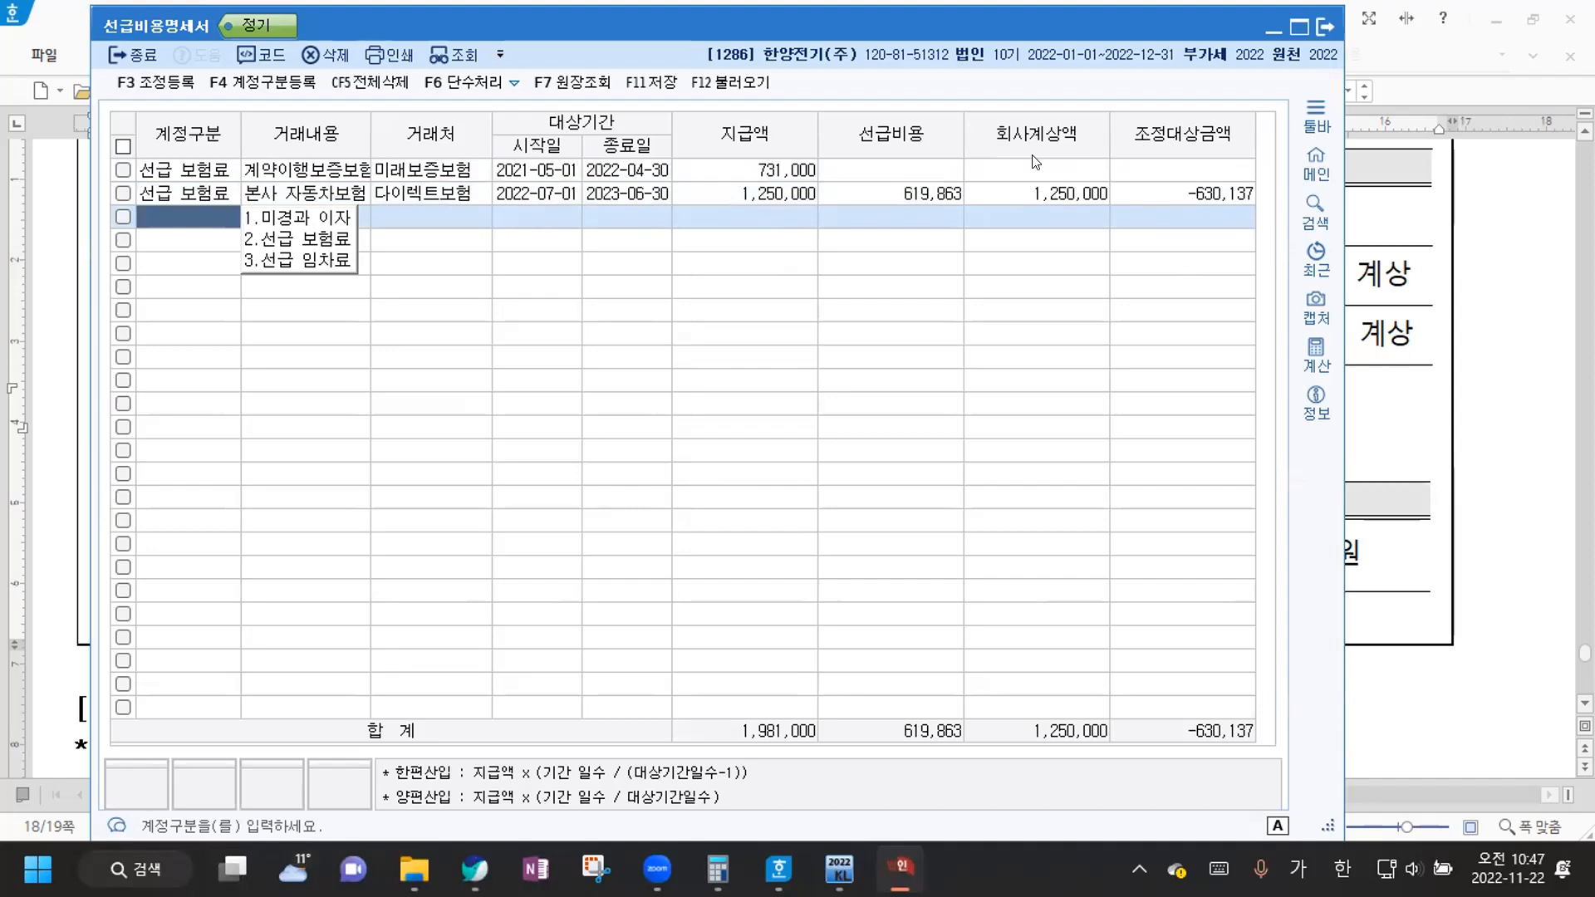
# Add a third 선급 보험료 row with 거래내용 공장 화재보험 and 거래처 우리화재
pyautogui.click(299, 240)
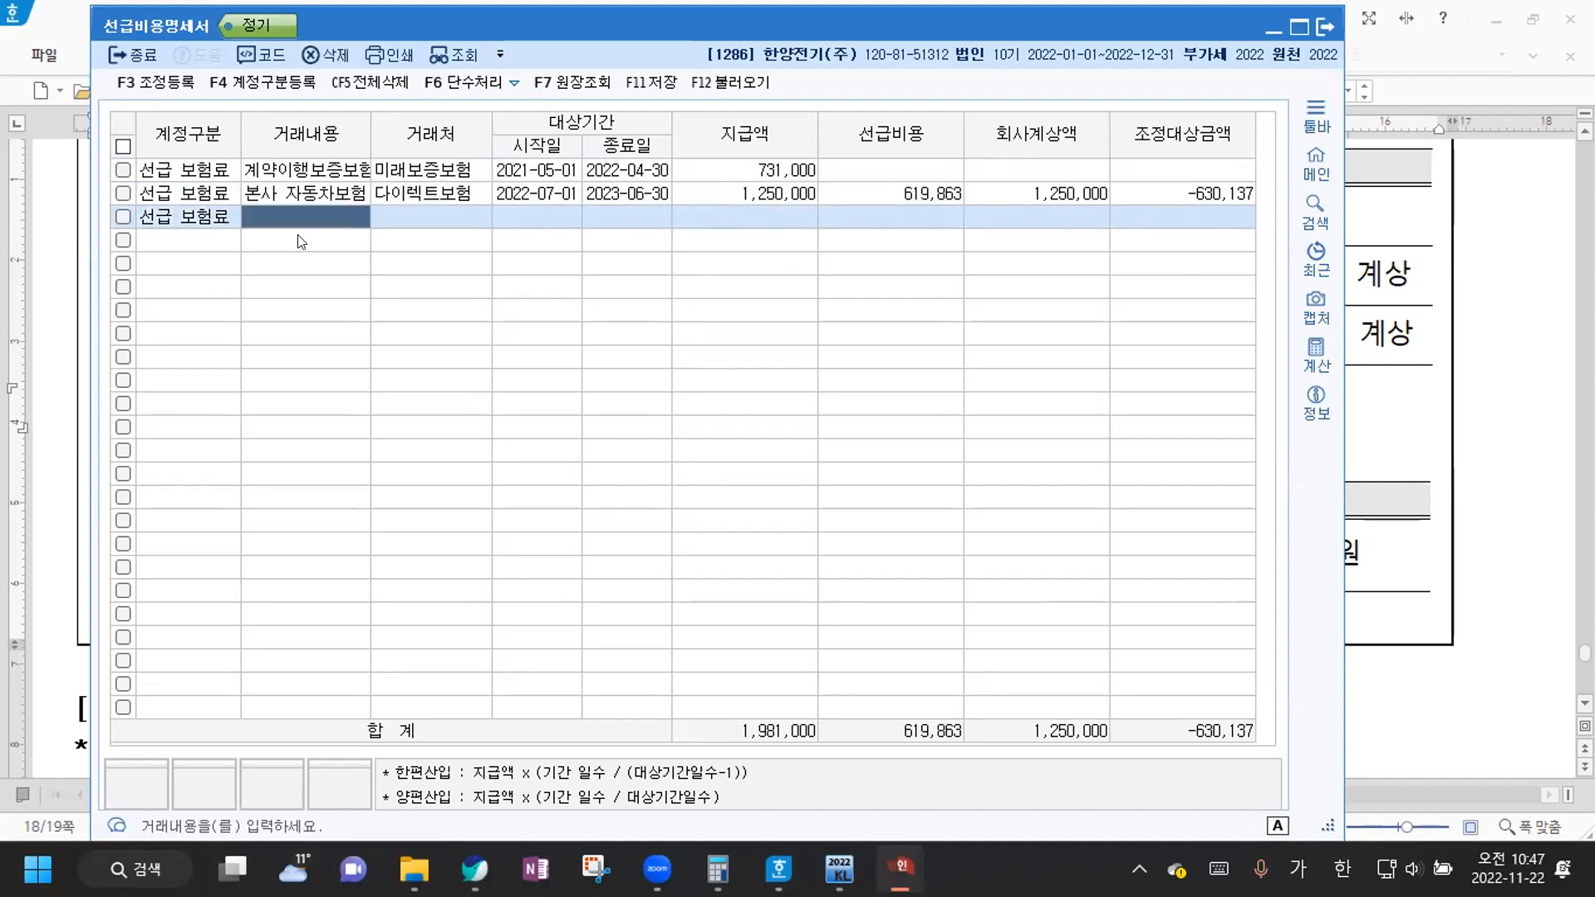
pyautogui.write('공장 ')
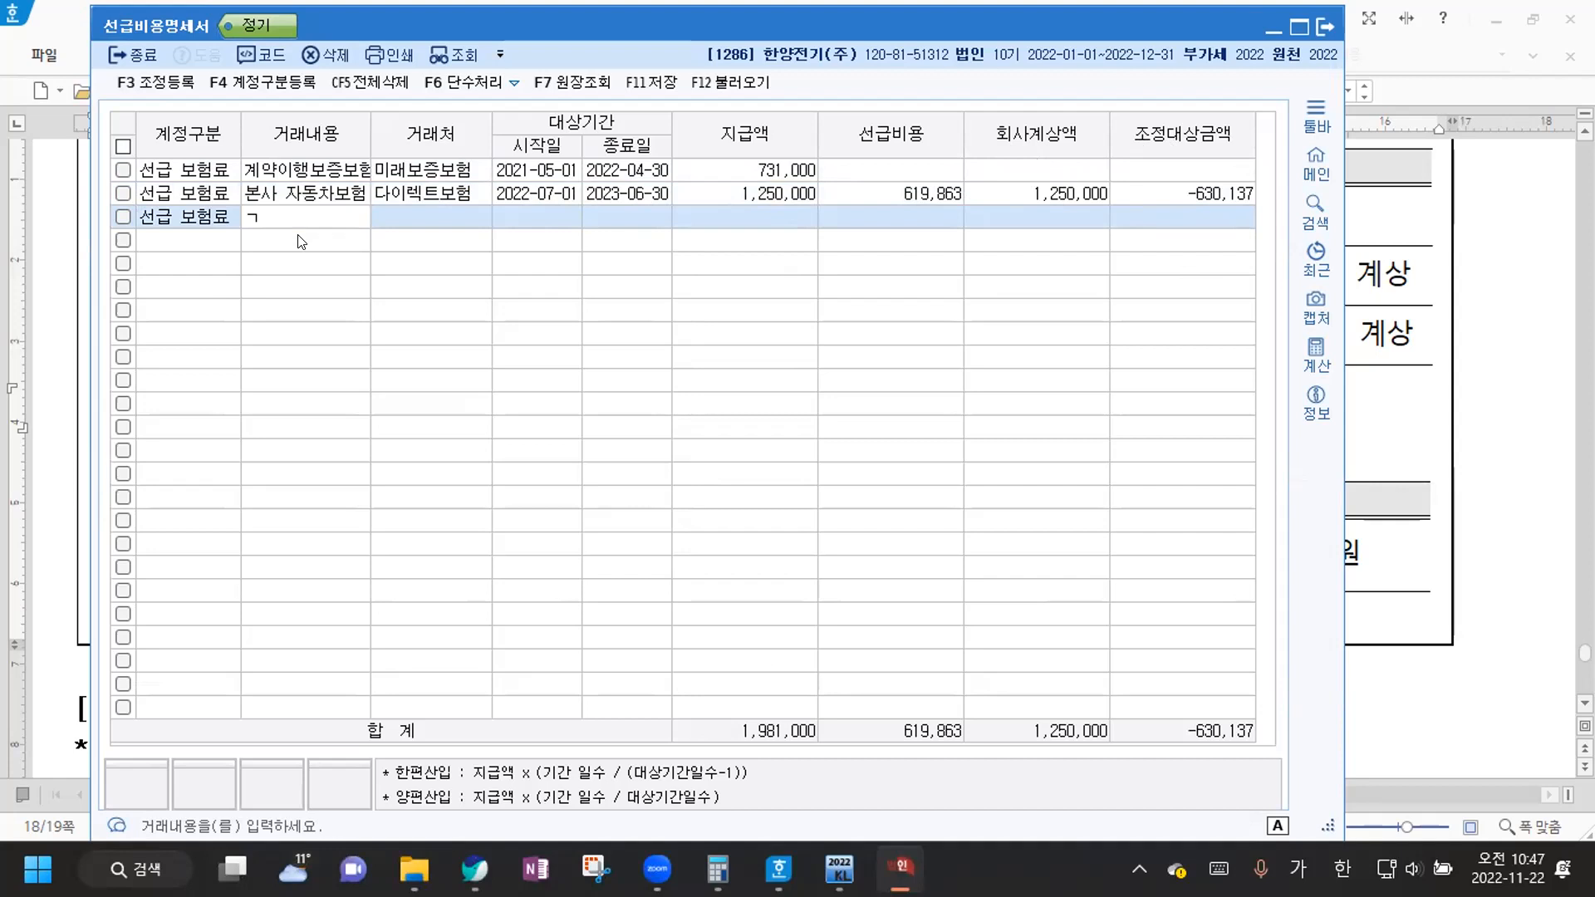
pyautogui.write('화재보험')
pyautogui.press('Return')
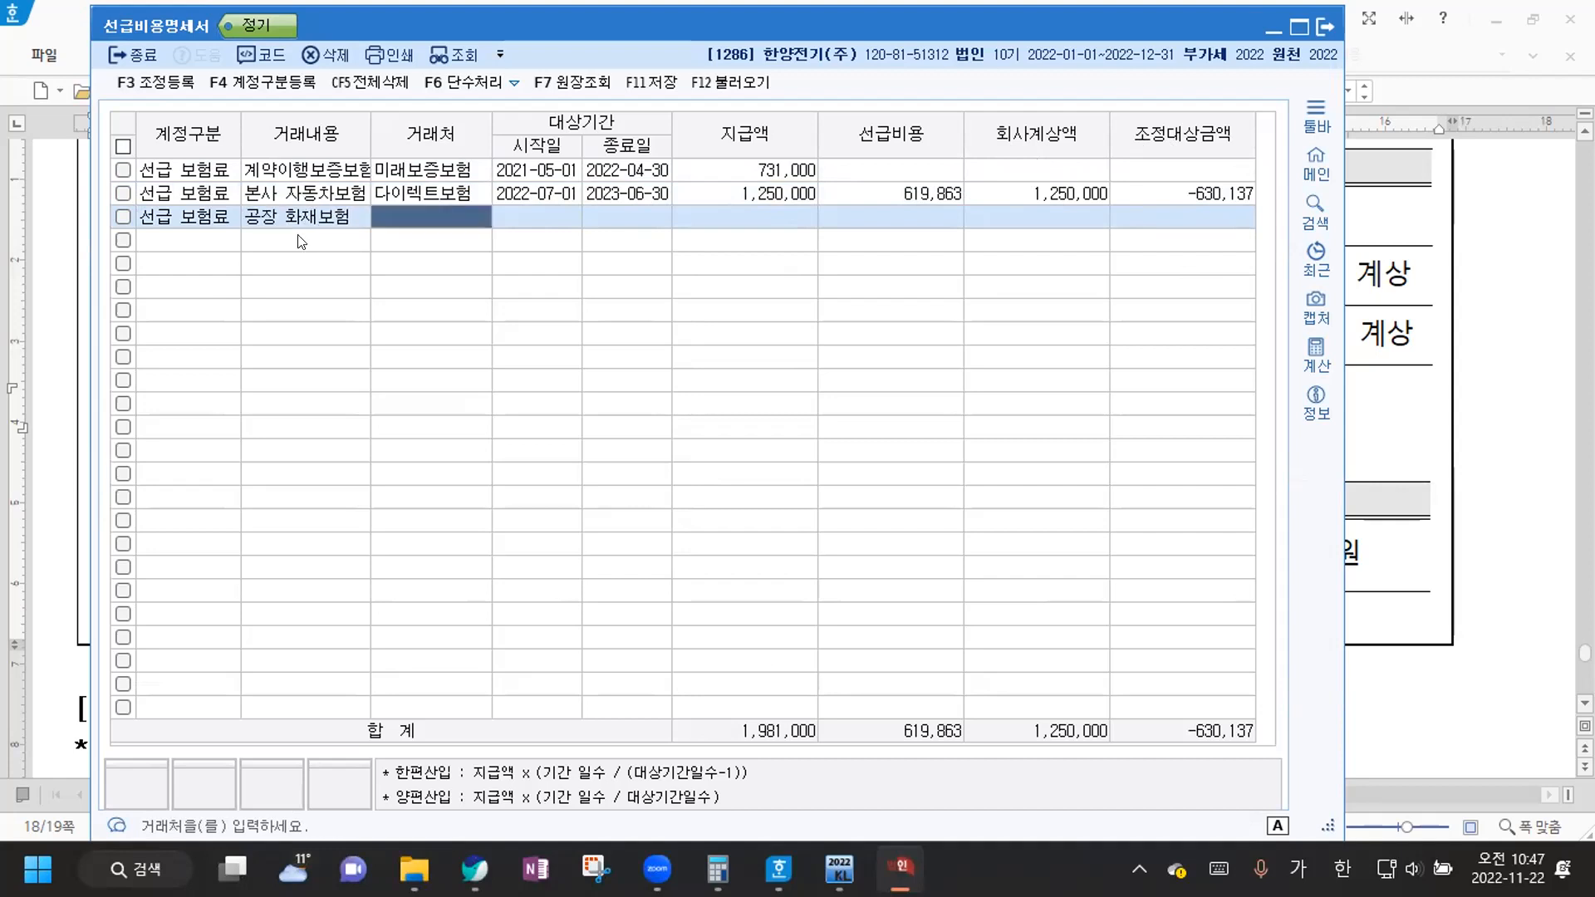
pyautogui.write('우리화재')
pyautogui.press('Return')
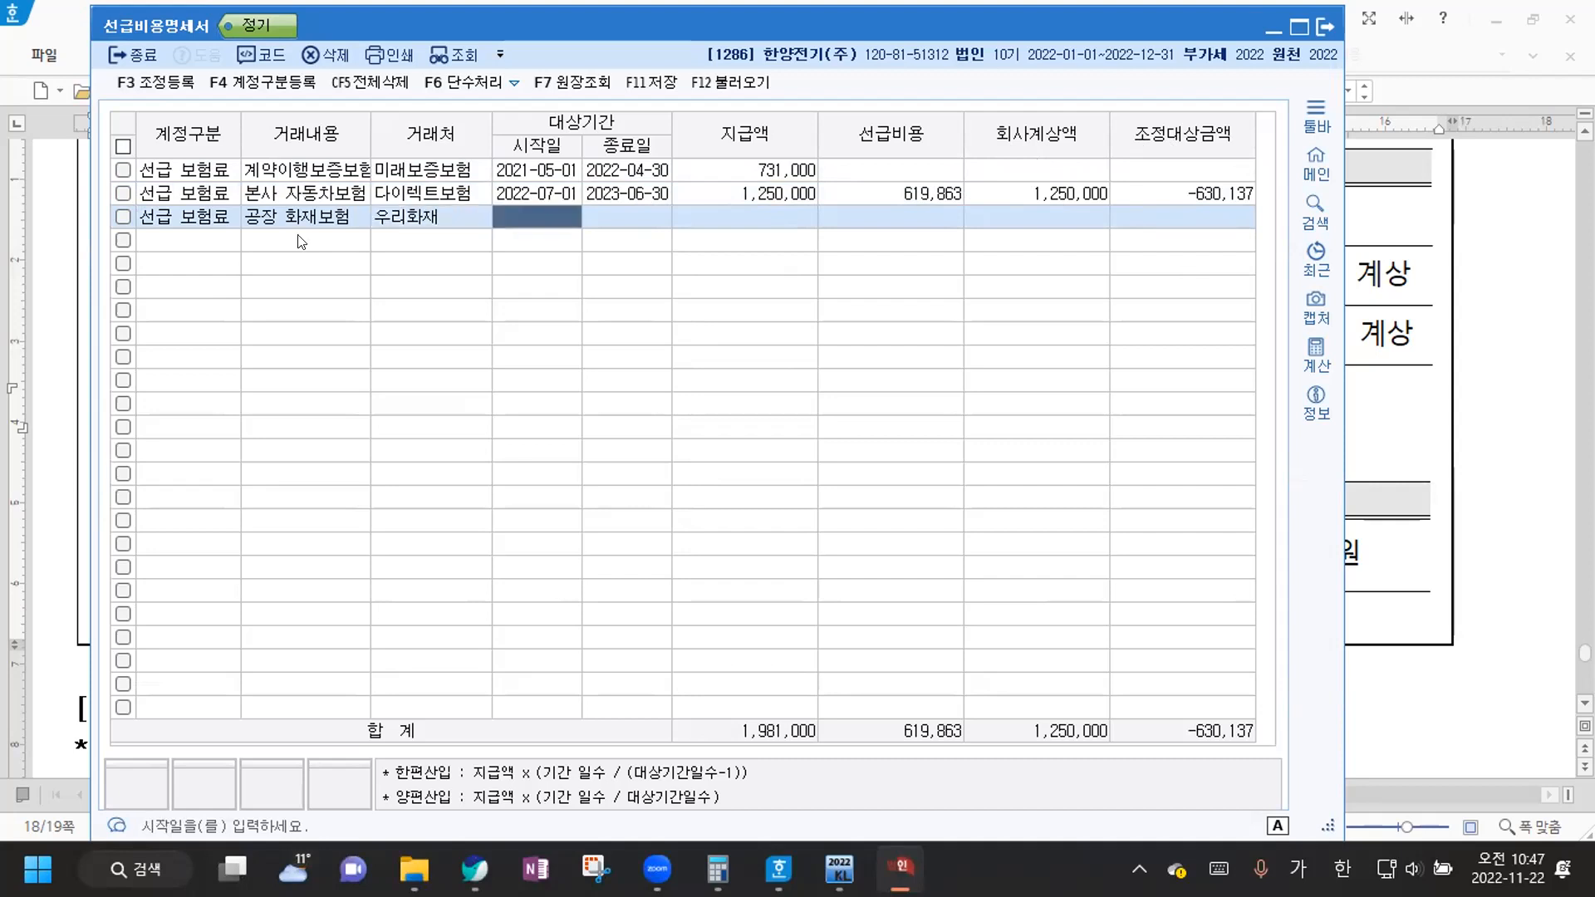
# Set the 공장 화재보험 row's 대상기간 to 2022-08-01 through 2023-02-28 and its 지급액 to 2,400,000
pyautogui.write('2022-08-')
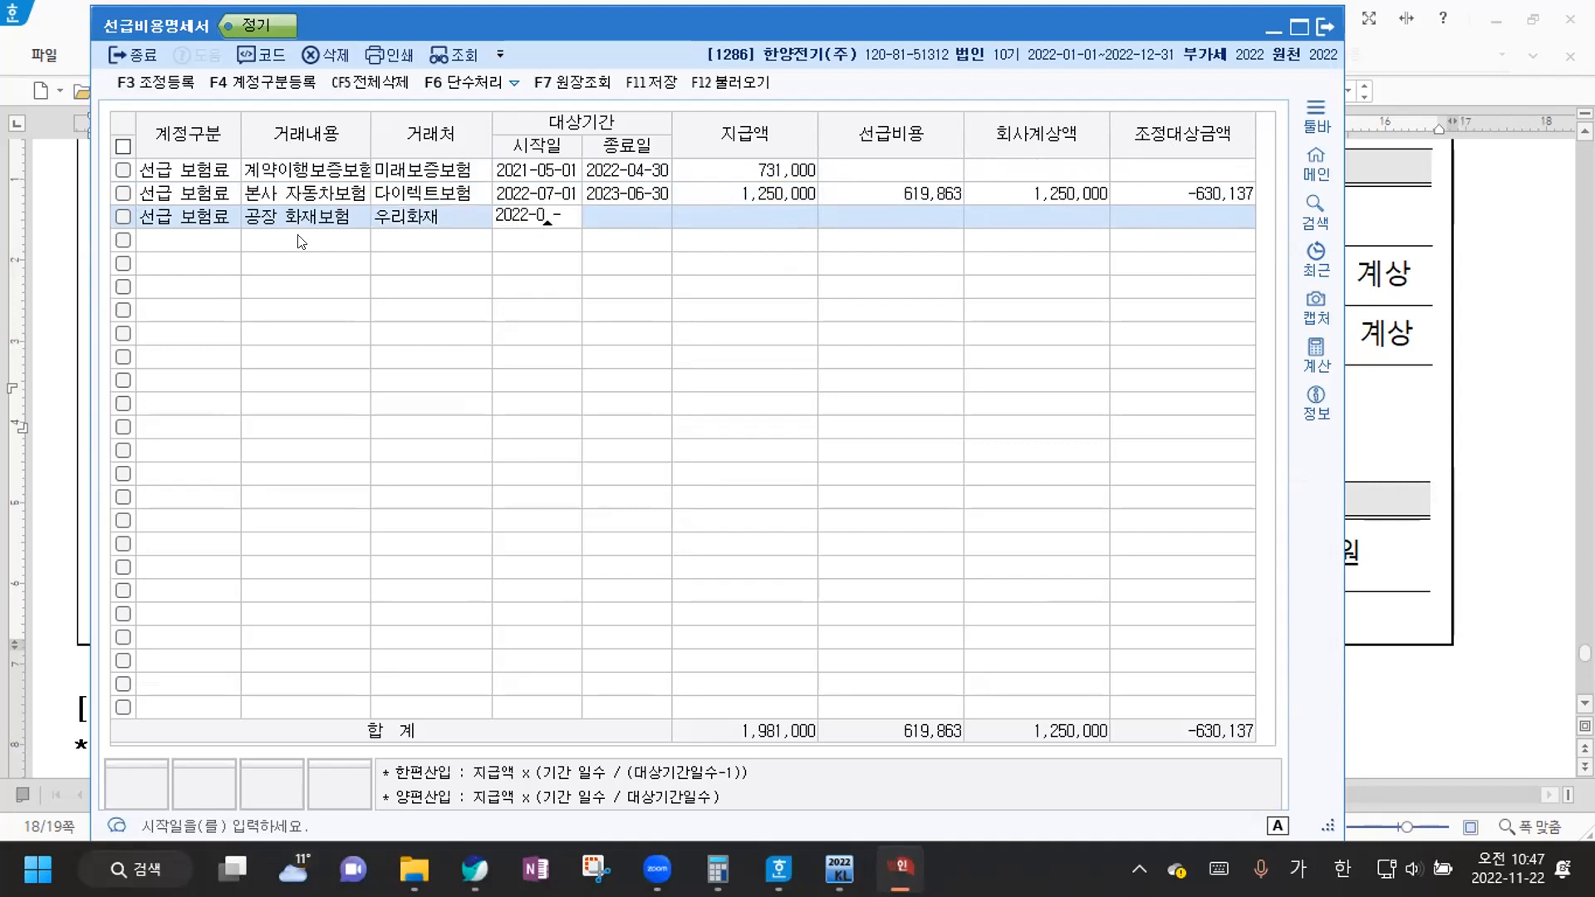
pyautogui.write('01')
pyautogui.press('Return')
pyautogui.write('2023-')
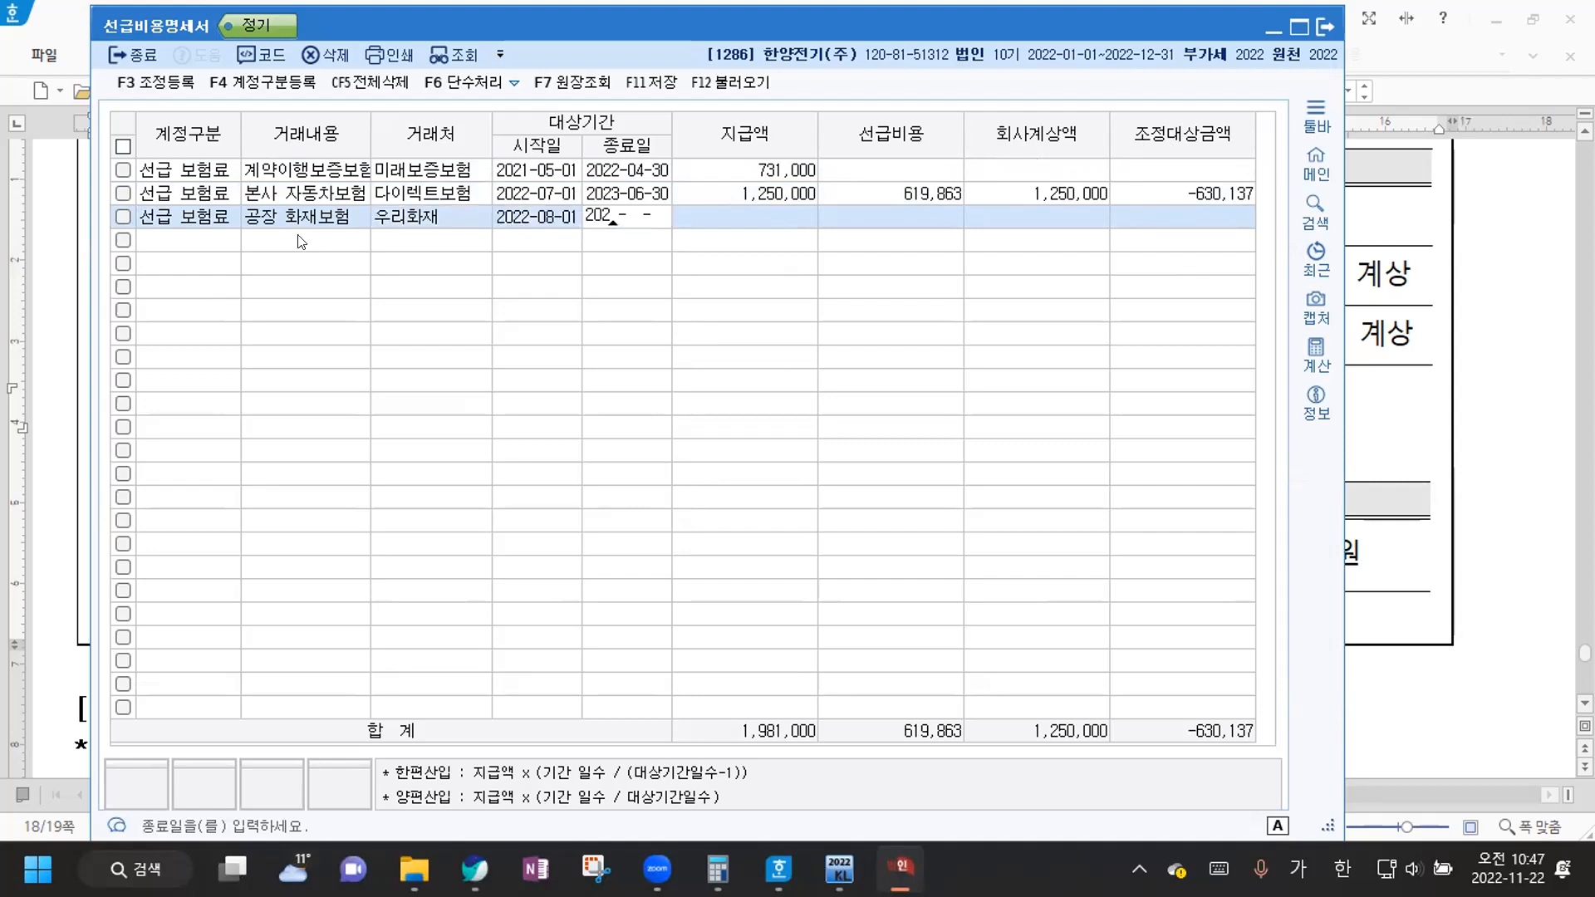
pyautogui.write('02-28')
pyautogui.press('Return')
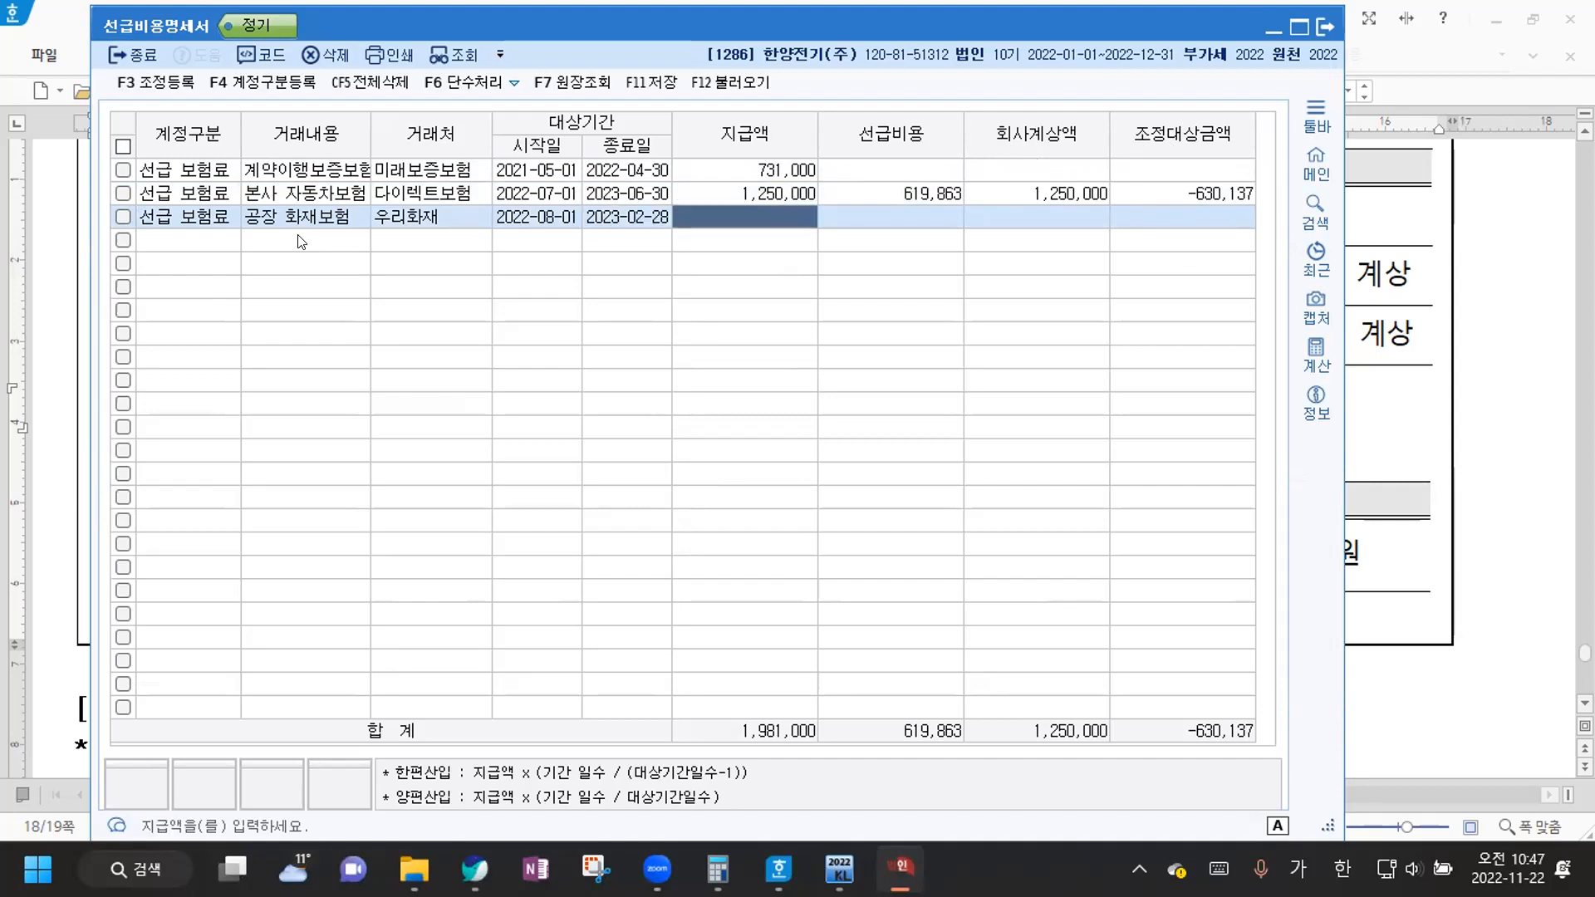
pyautogui.write('2400000')
pyautogui.press('Return')
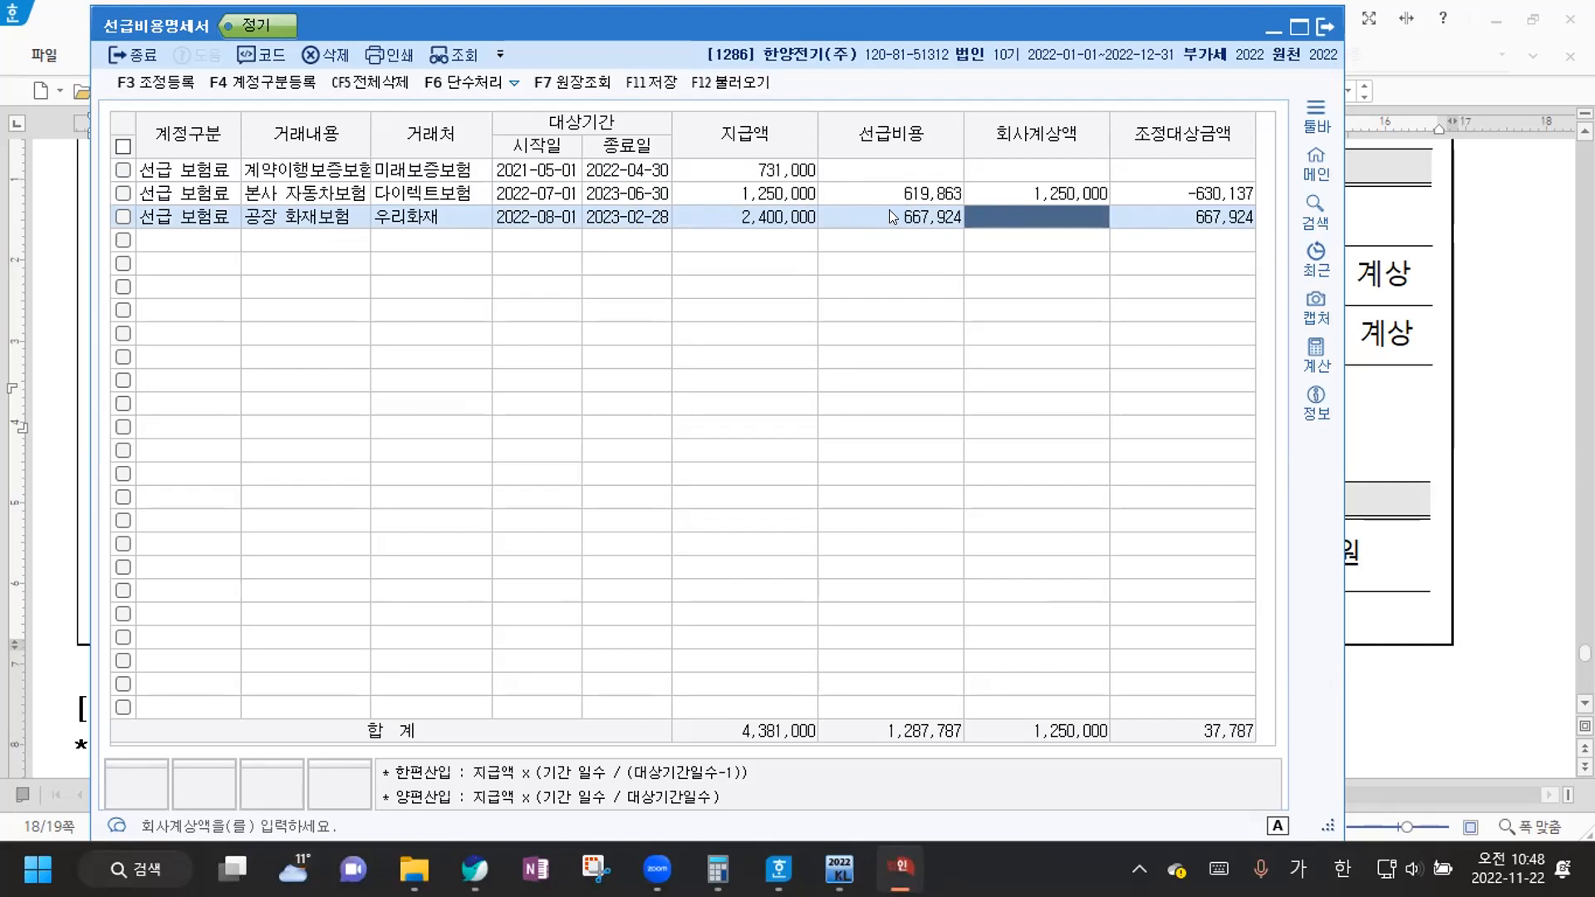
# Correct the 시작일 of the 공장 화재보험 row to 2022-03-01
pyautogui.click(547, 214)
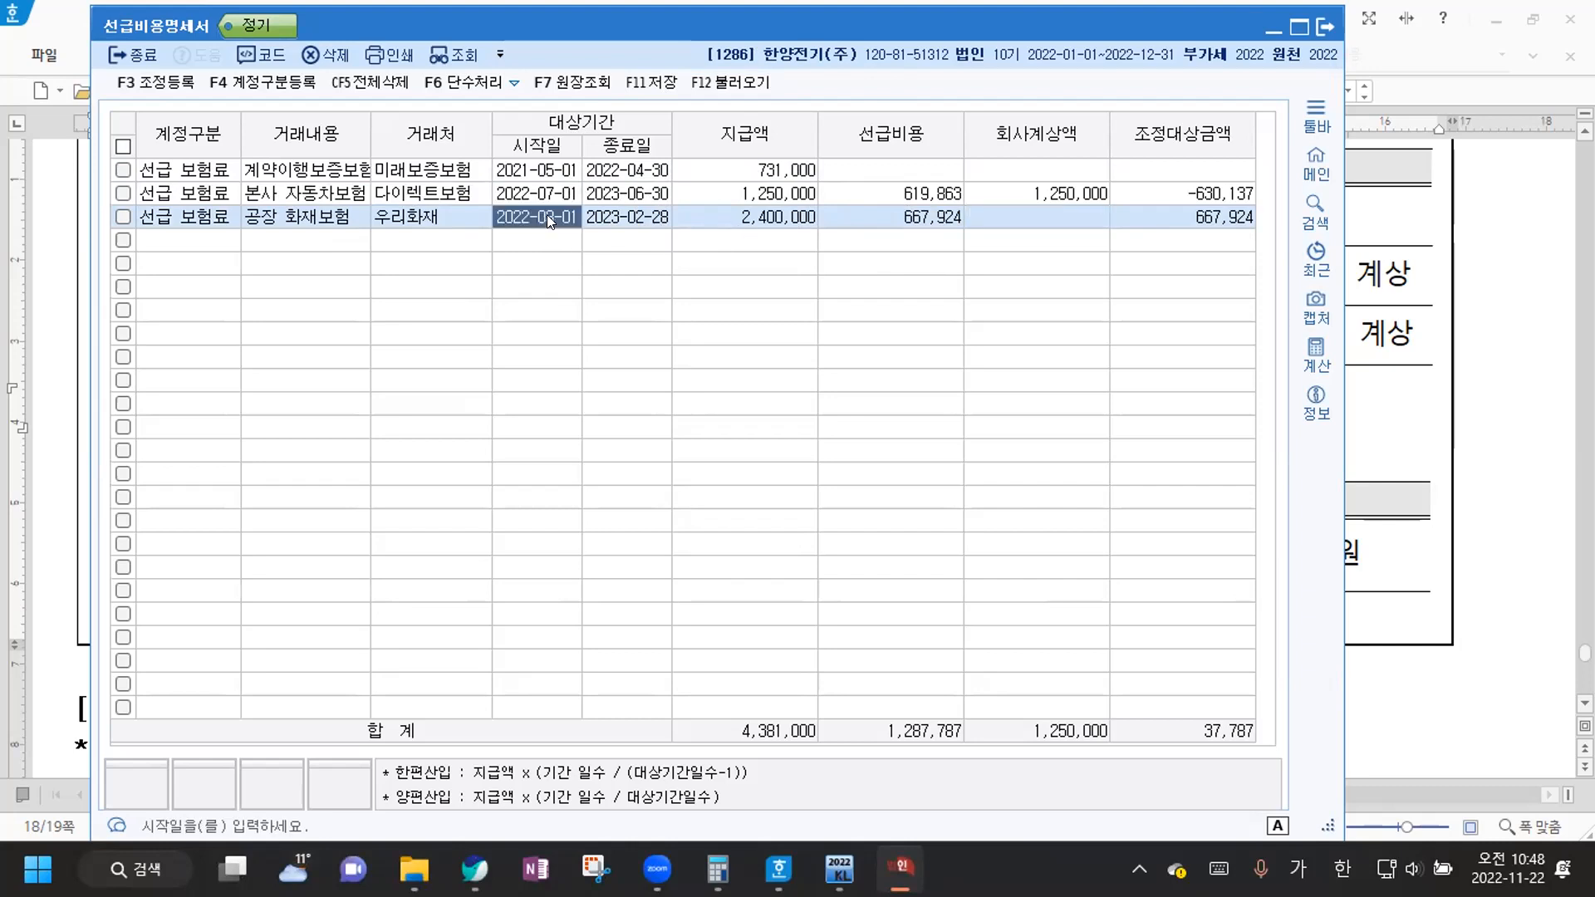
pyautogui.doubleClick(545, 216)
pyautogui.write('3')
pyautogui.press('BackSpace')
pyautogui.write('23022')
pyautogui.press('BackSpace')
pyautogui.press('BackSpace')
pyautogui.press('BackSpace')
pyautogui.press('BackSpace')
pyautogui.press('BackSpace')
pyautogui.write('2022-03-01')
pyautogui.press('Return')
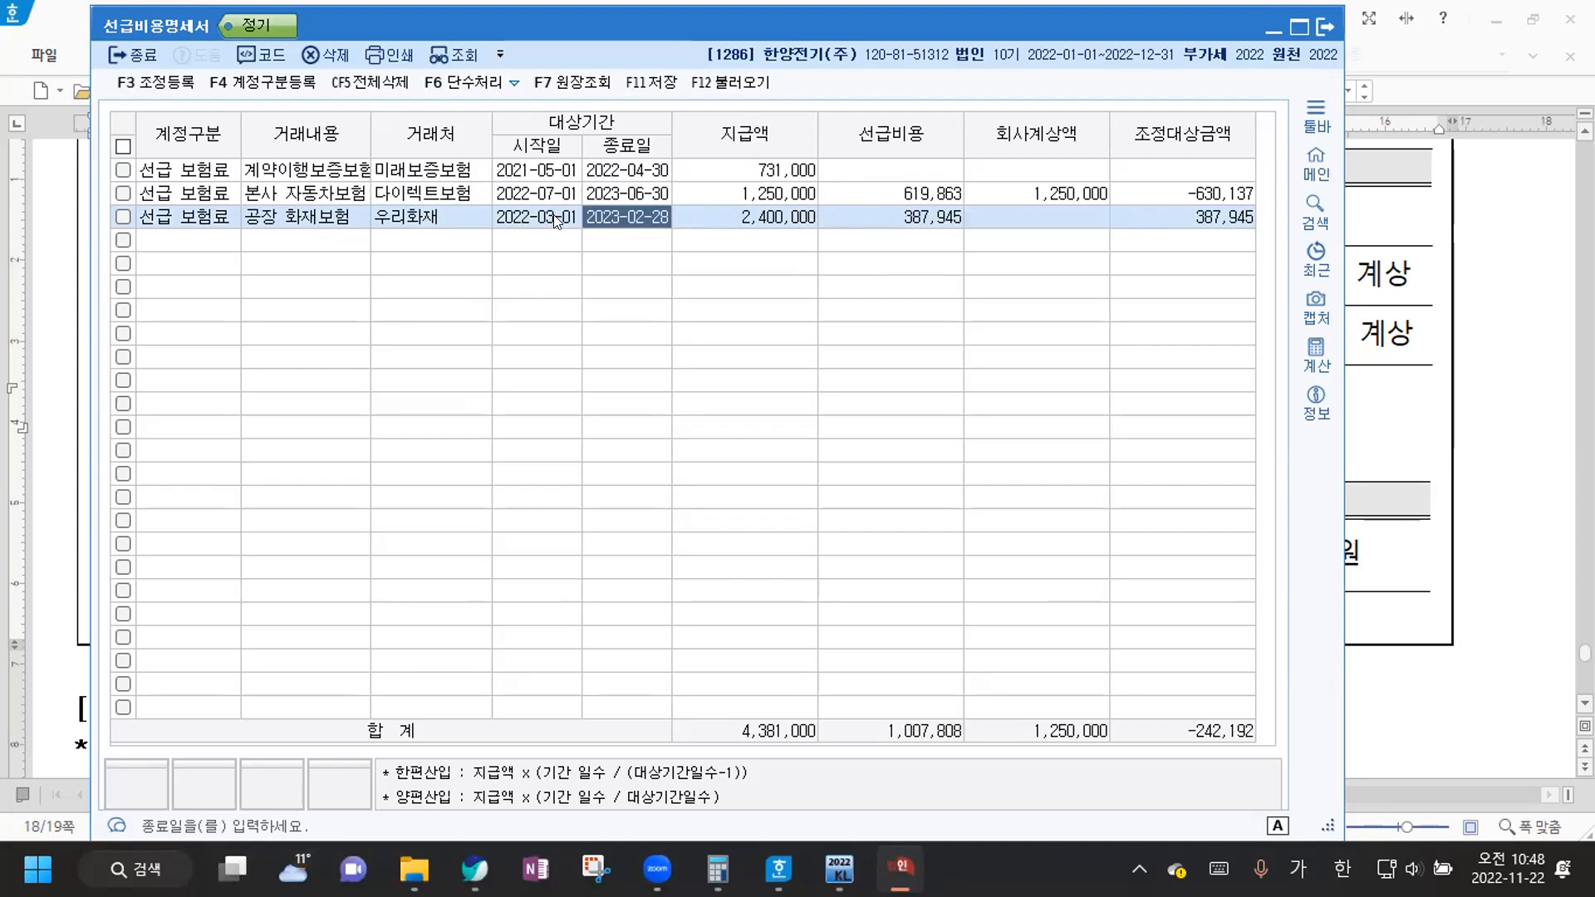
pyautogui.press('Return')
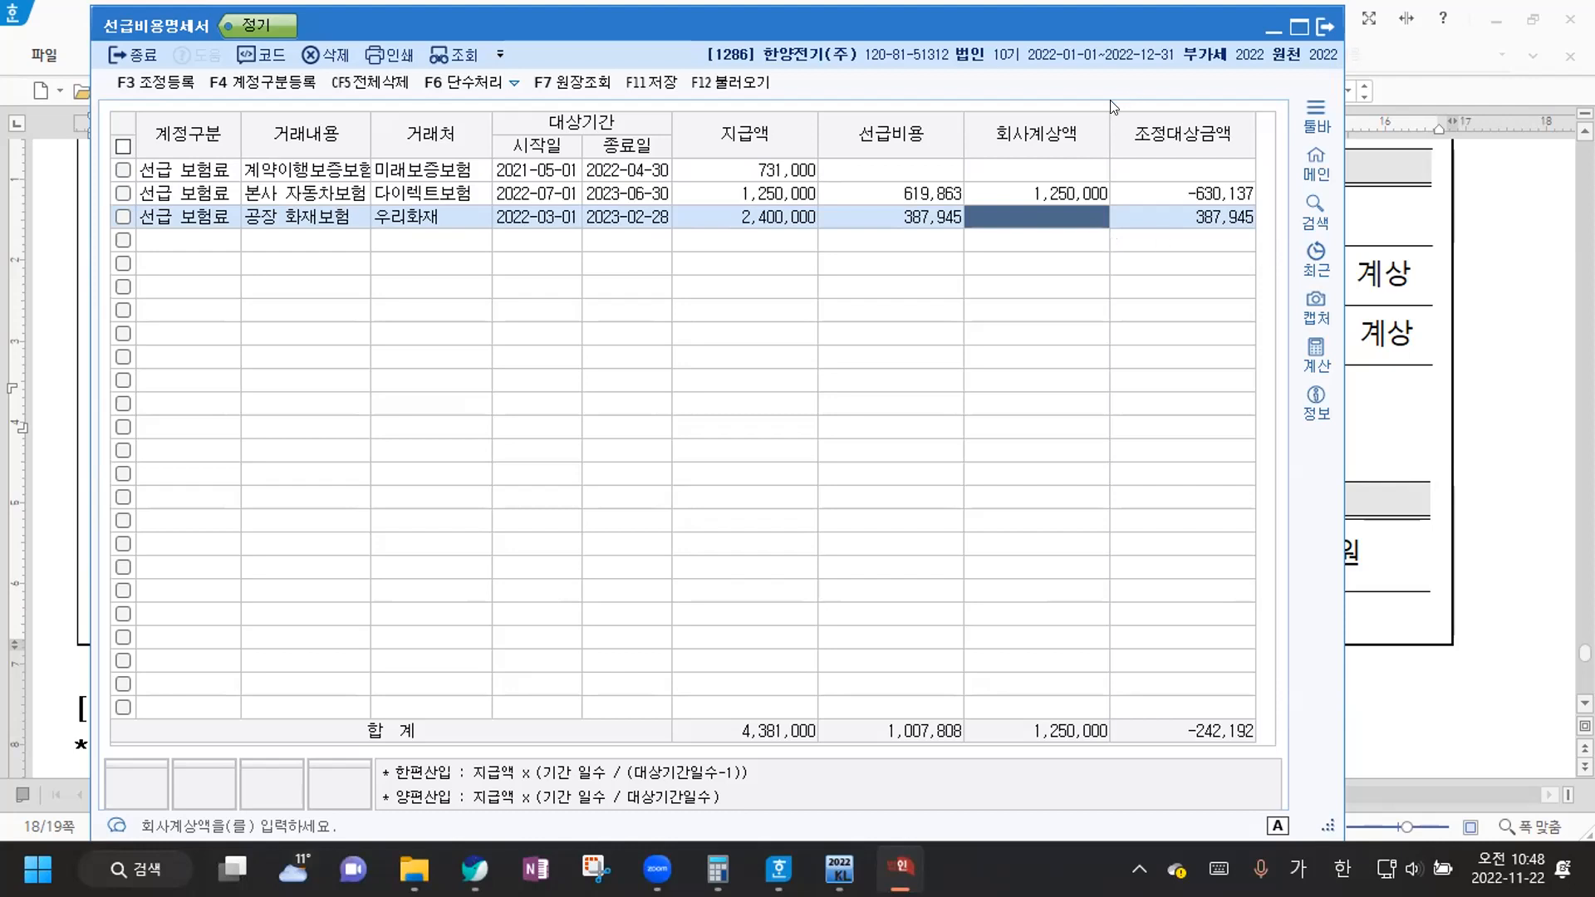
# Try a 종료일 of 2023-04-30 with a 시작일 of 2021-05-01 on the 계약이행보증보험 row
pyautogui.click(532, 173)
pyautogui.click(536, 219)
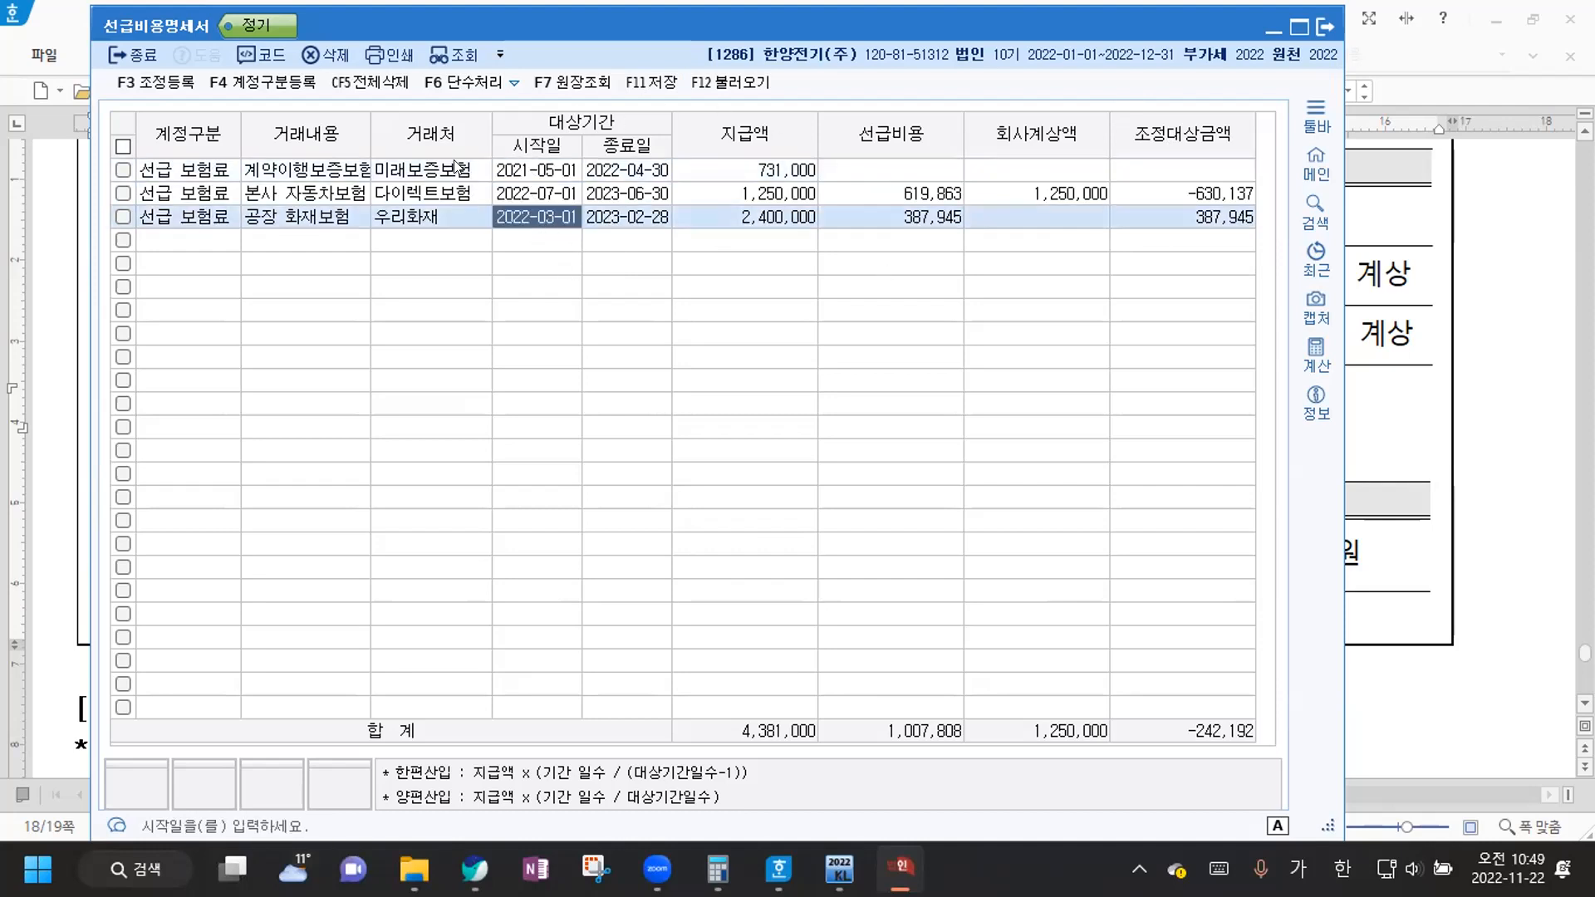
pyautogui.click(525, 169)
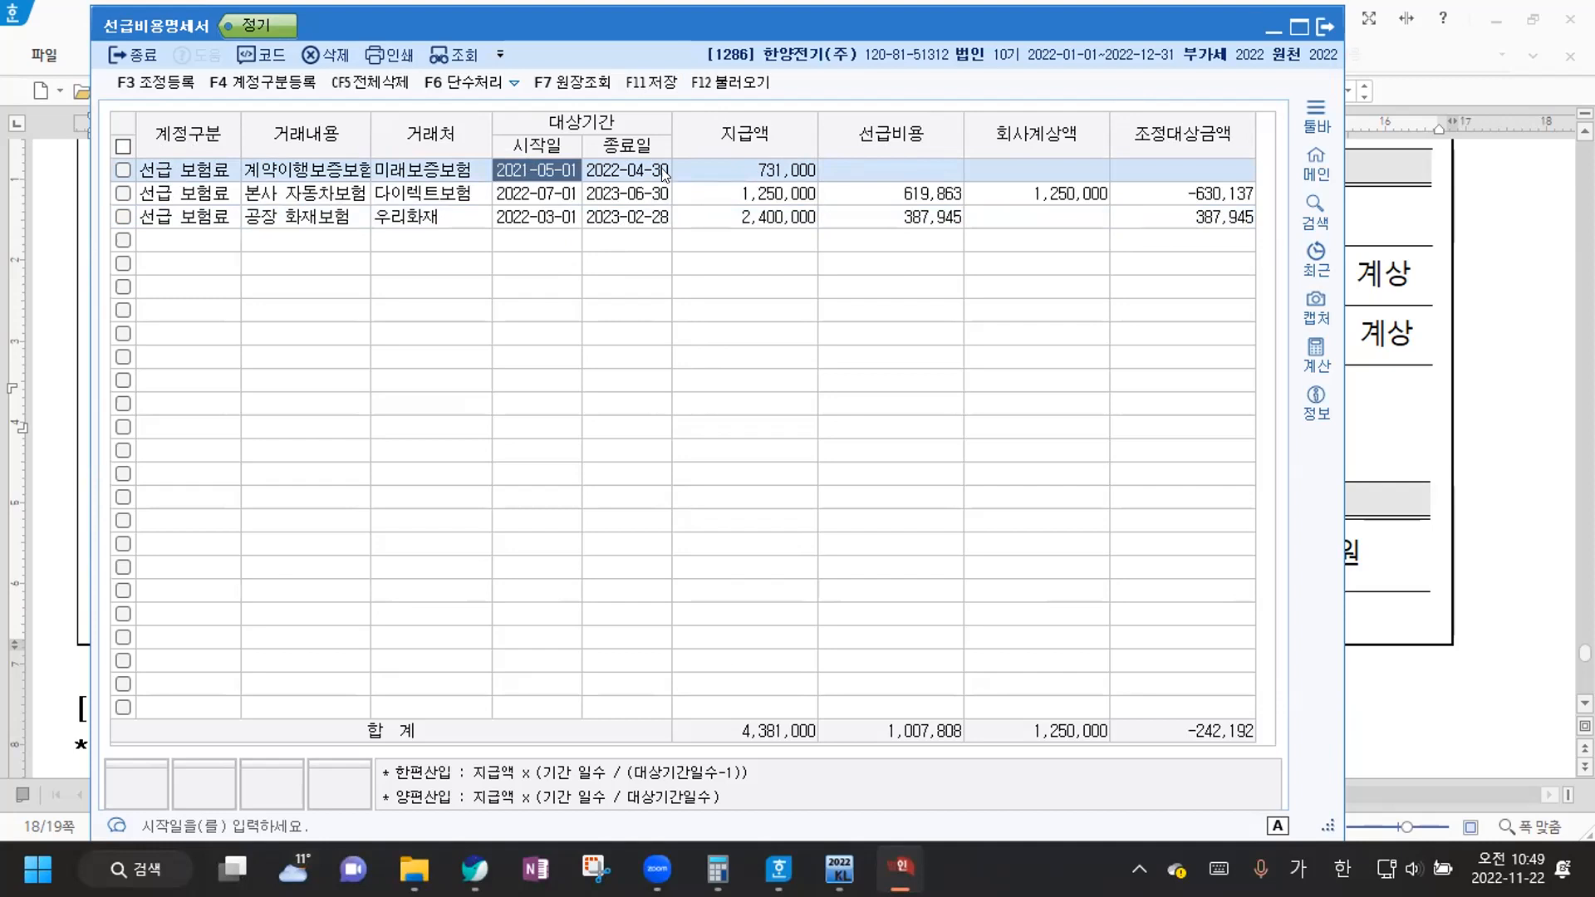
pyautogui.write('2022-')
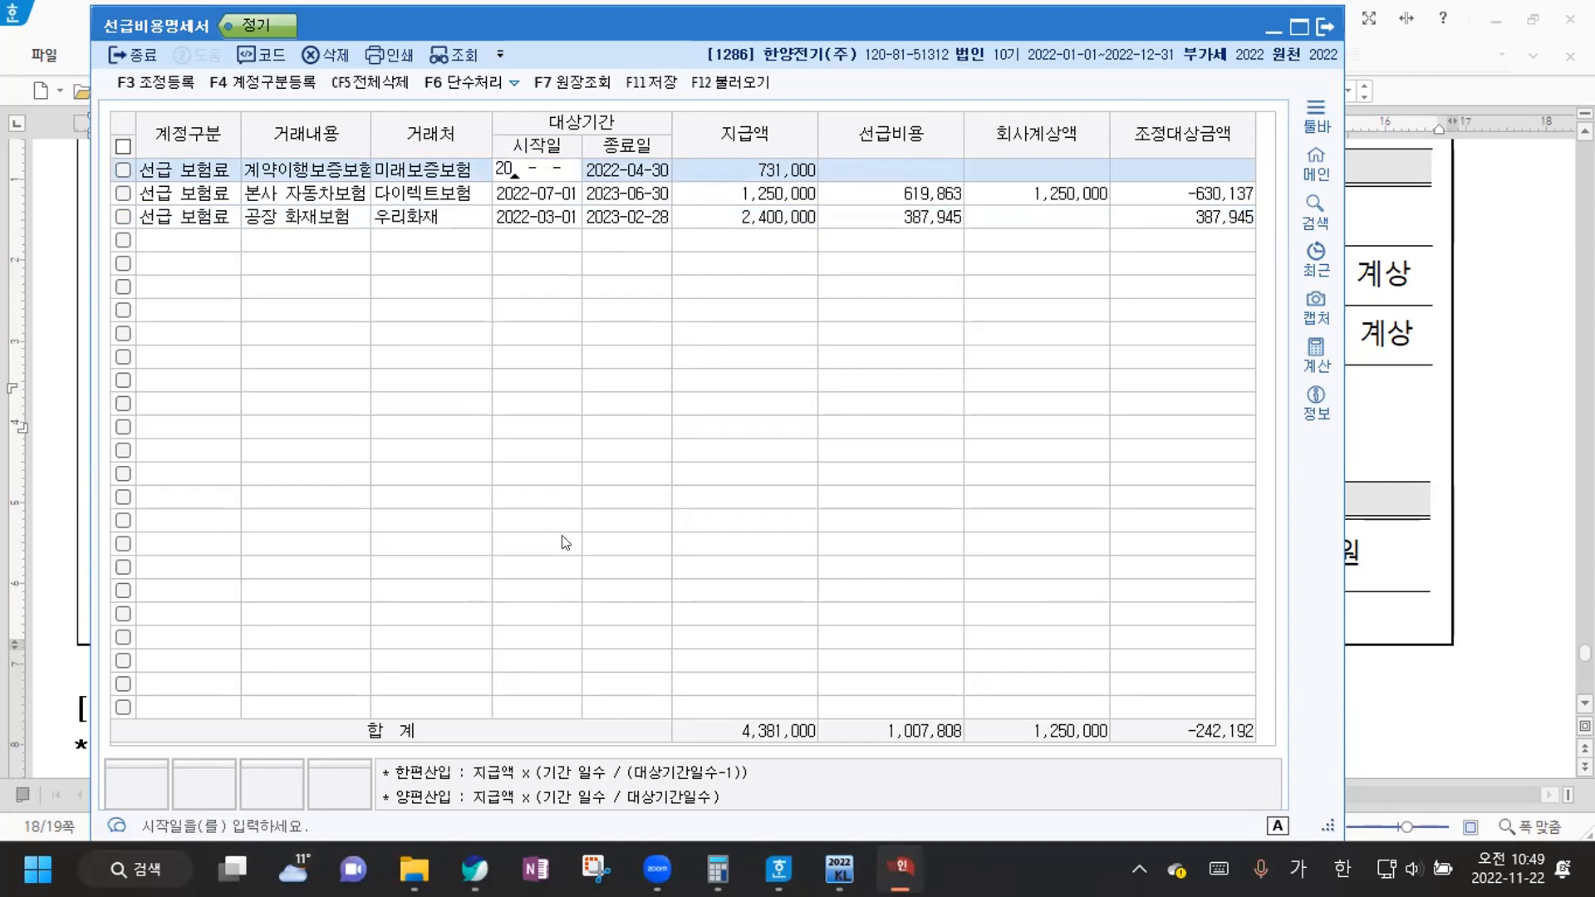
pyautogui.write('04')
pyautogui.press('BackSpace')
pyautogui.write('501')
pyautogui.press('Return')
pyautogui.write('2023-')
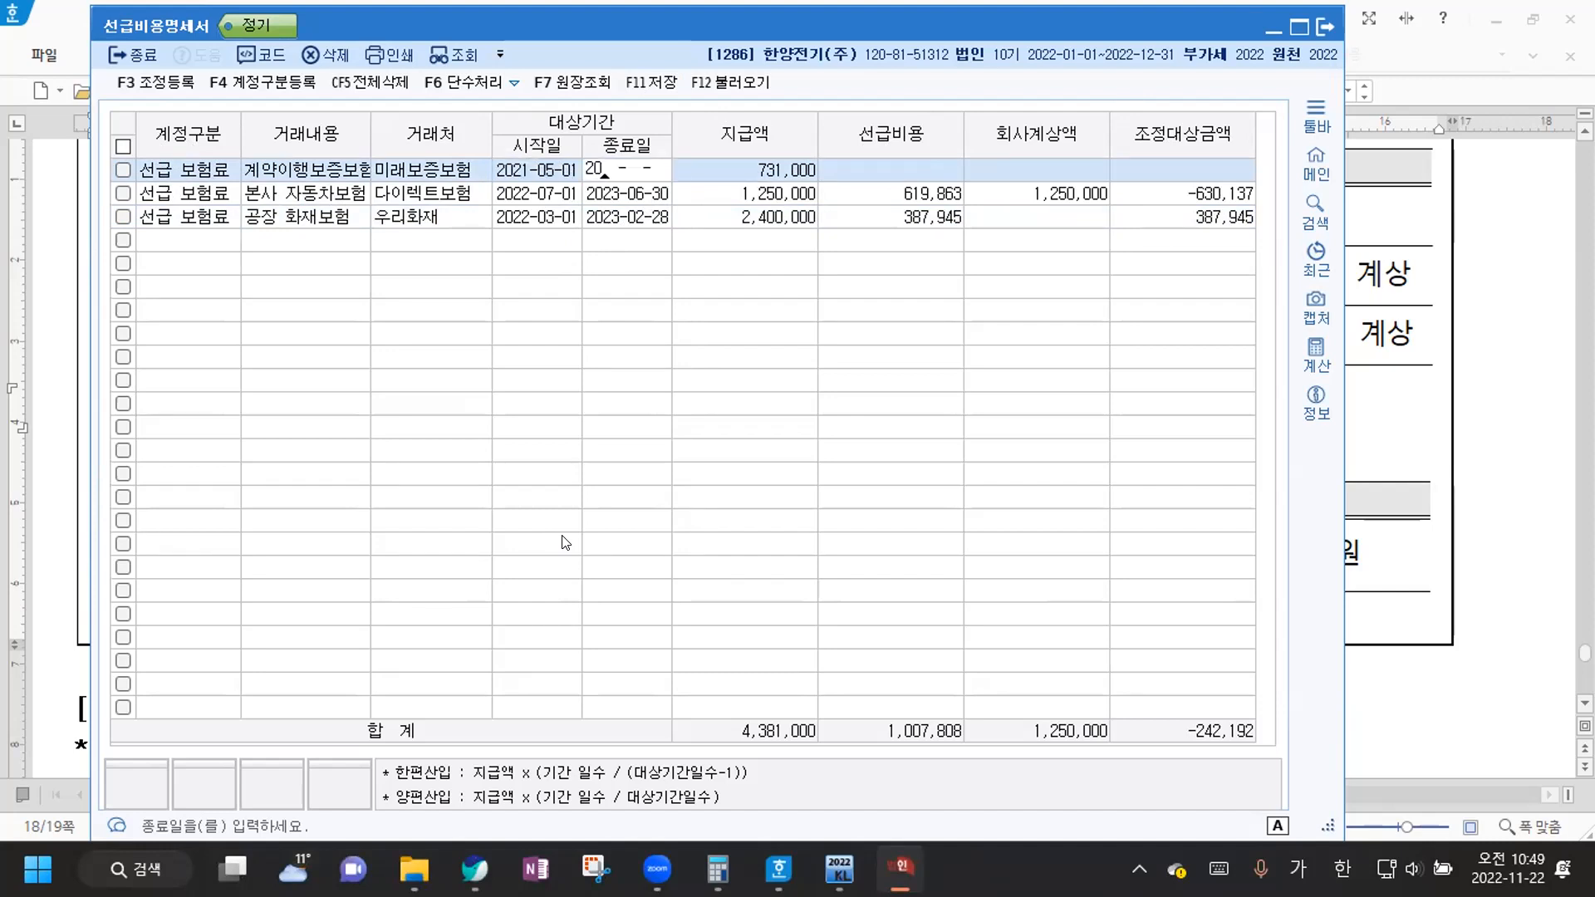
pyautogui.write('04-3')
pyautogui.write('0')
pyautogui.press('Return')
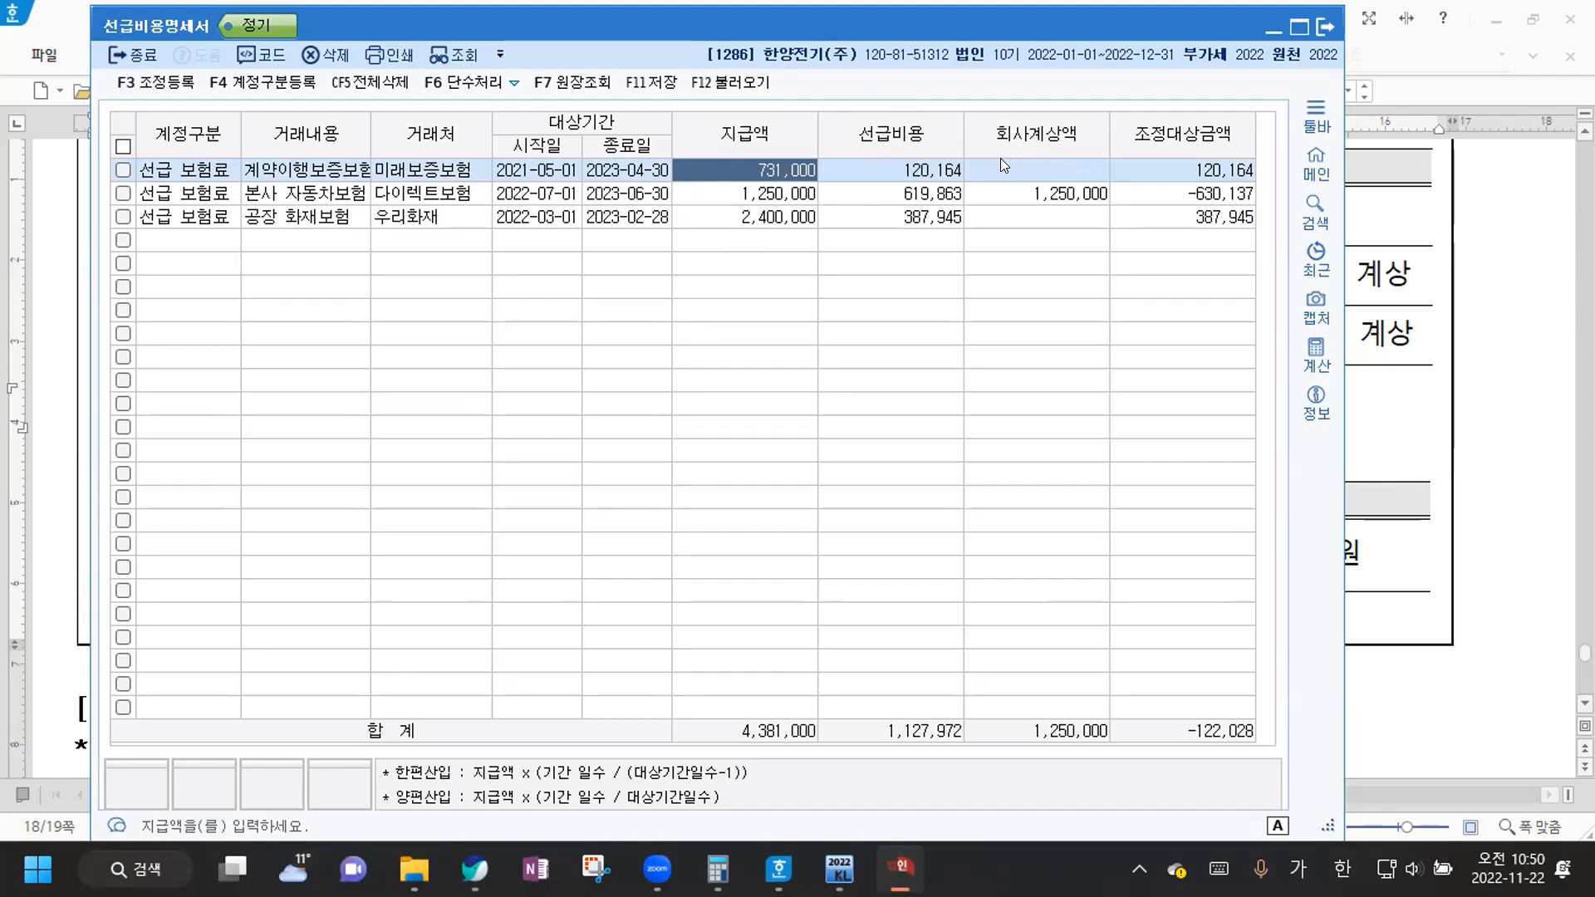
# Try 2022-05-01 as the 시작일 of the 계약이행보증보험 row
pyautogui.click(510, 169)
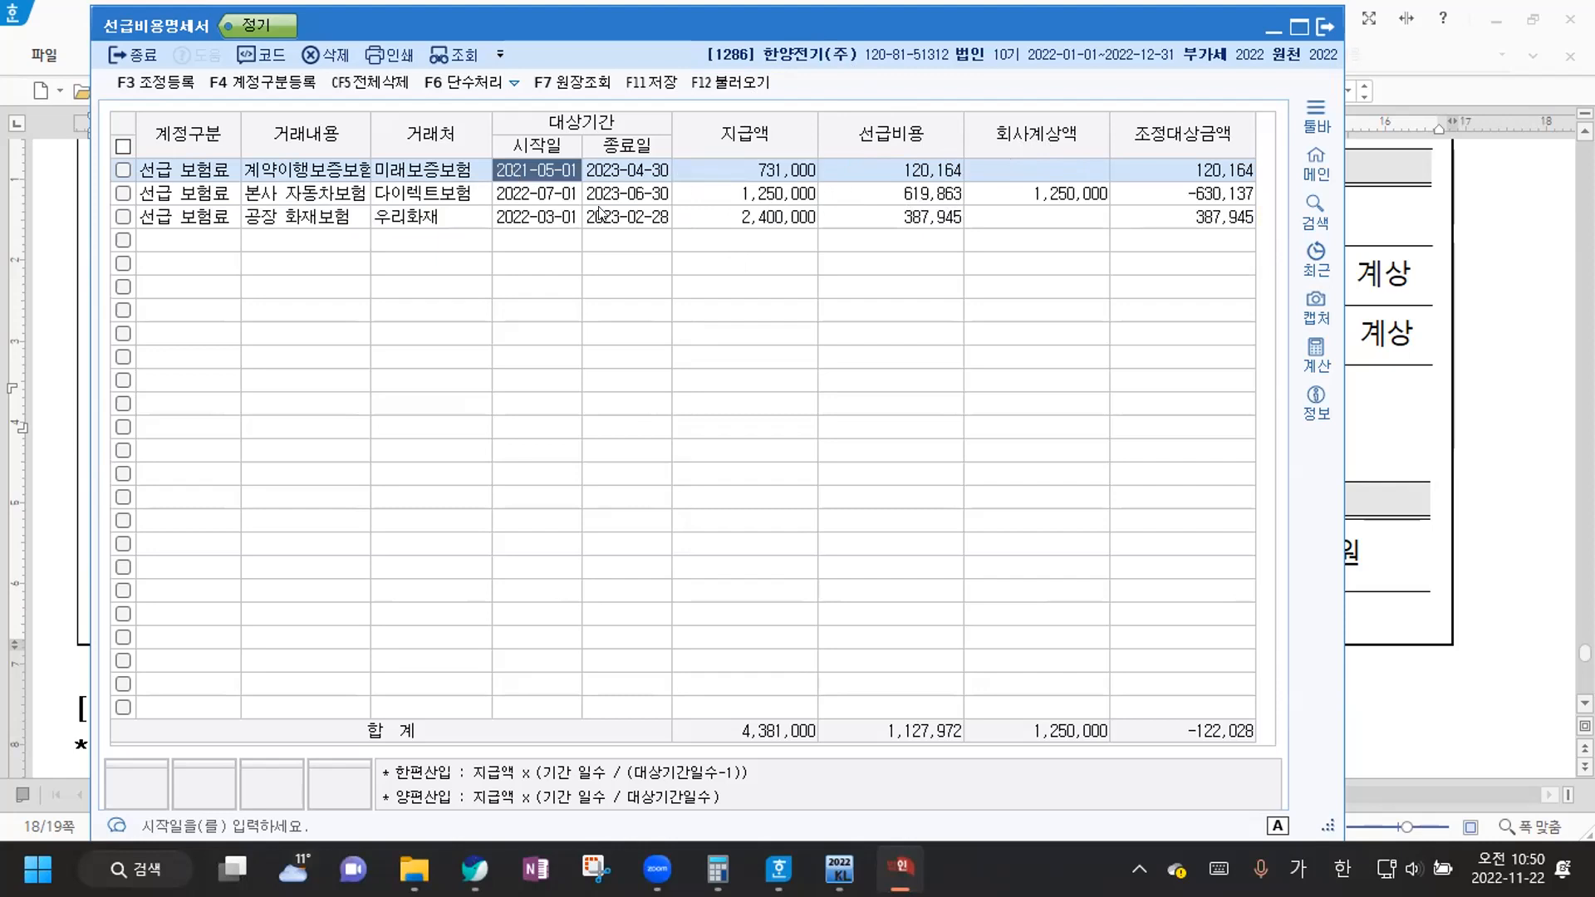
pyautogui.click(520, 170)
pyautogui.write('2022-05-01')
pyautogui.press('Return')
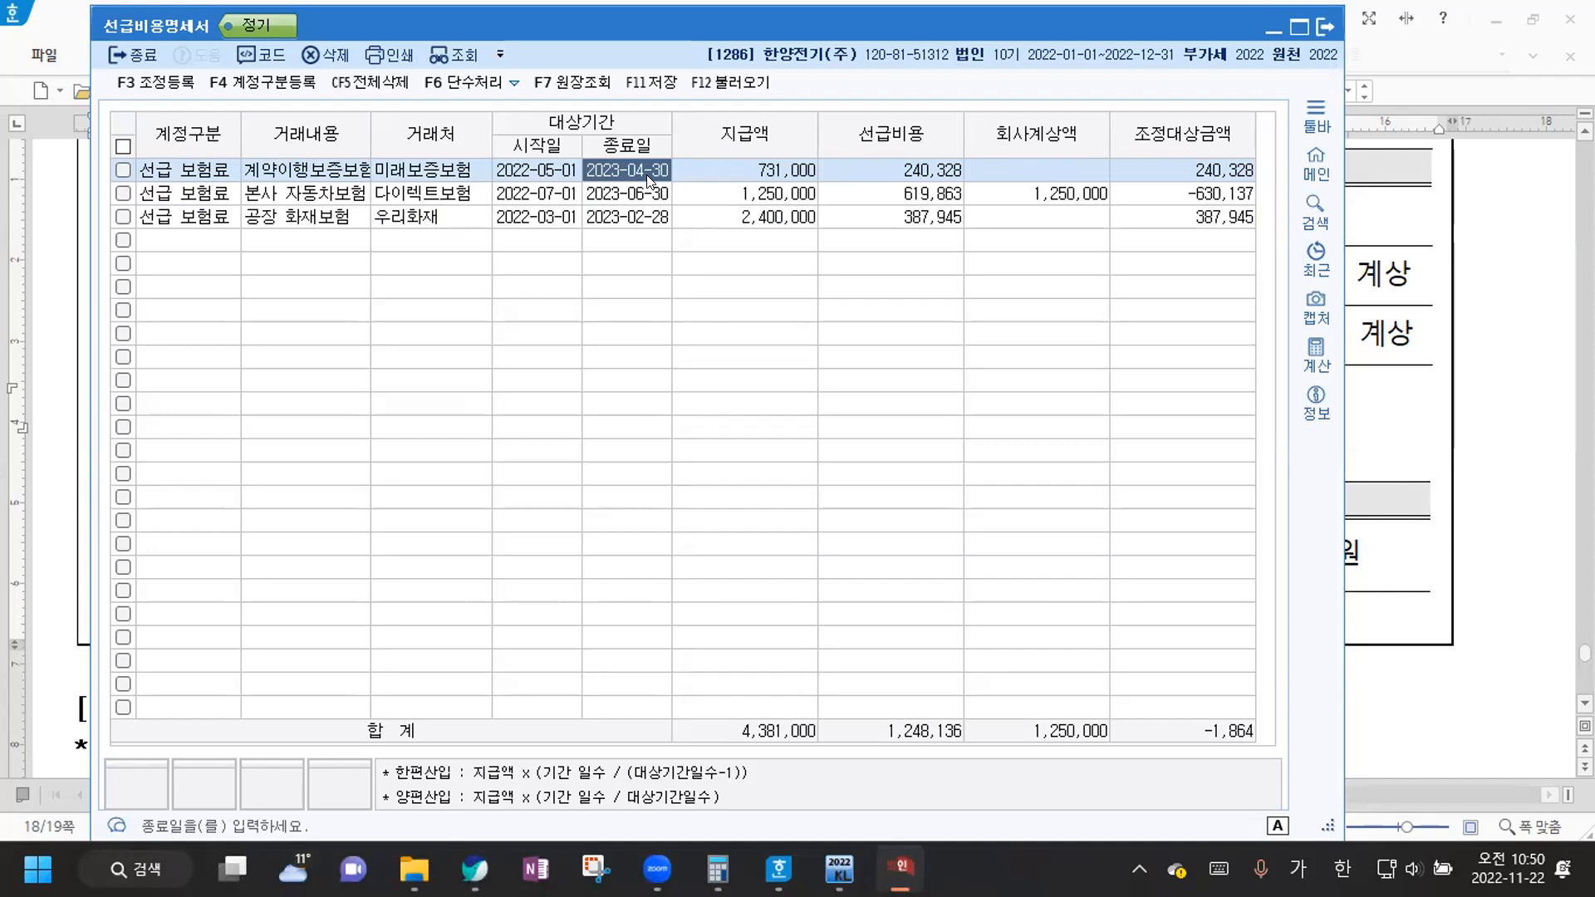
# Set the 계약이행보증보험 row's 대상기간 back to 2021-05-01 through 2022-04-30
pyautogui.click(527, 170)
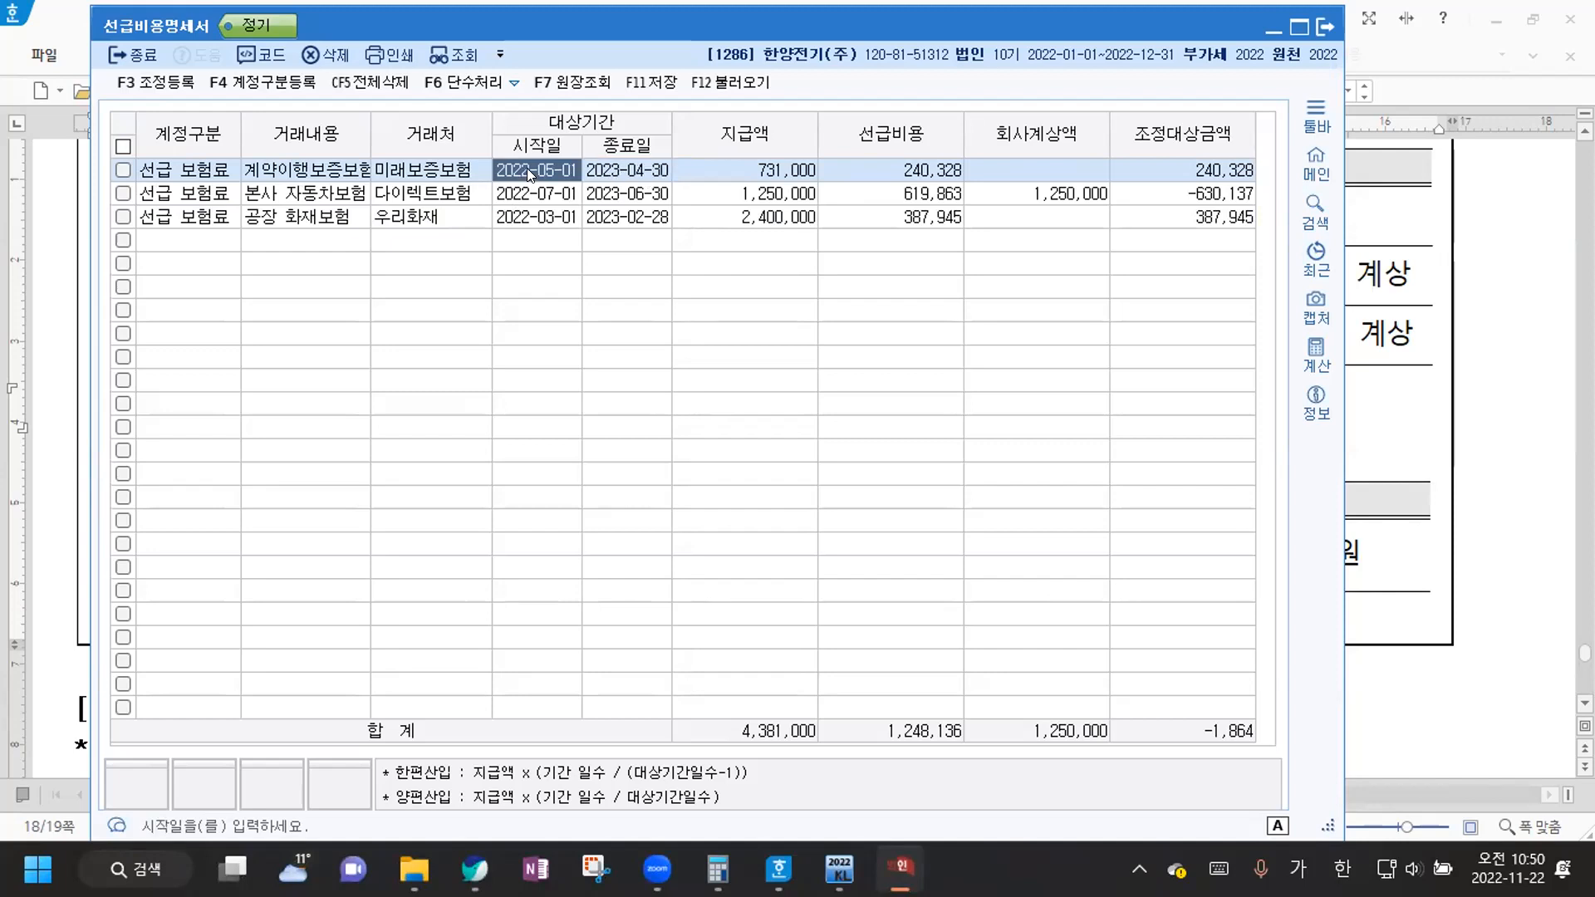
pyautogui.write('202')
pyautogui.write('05')
pyautogui.write('01')
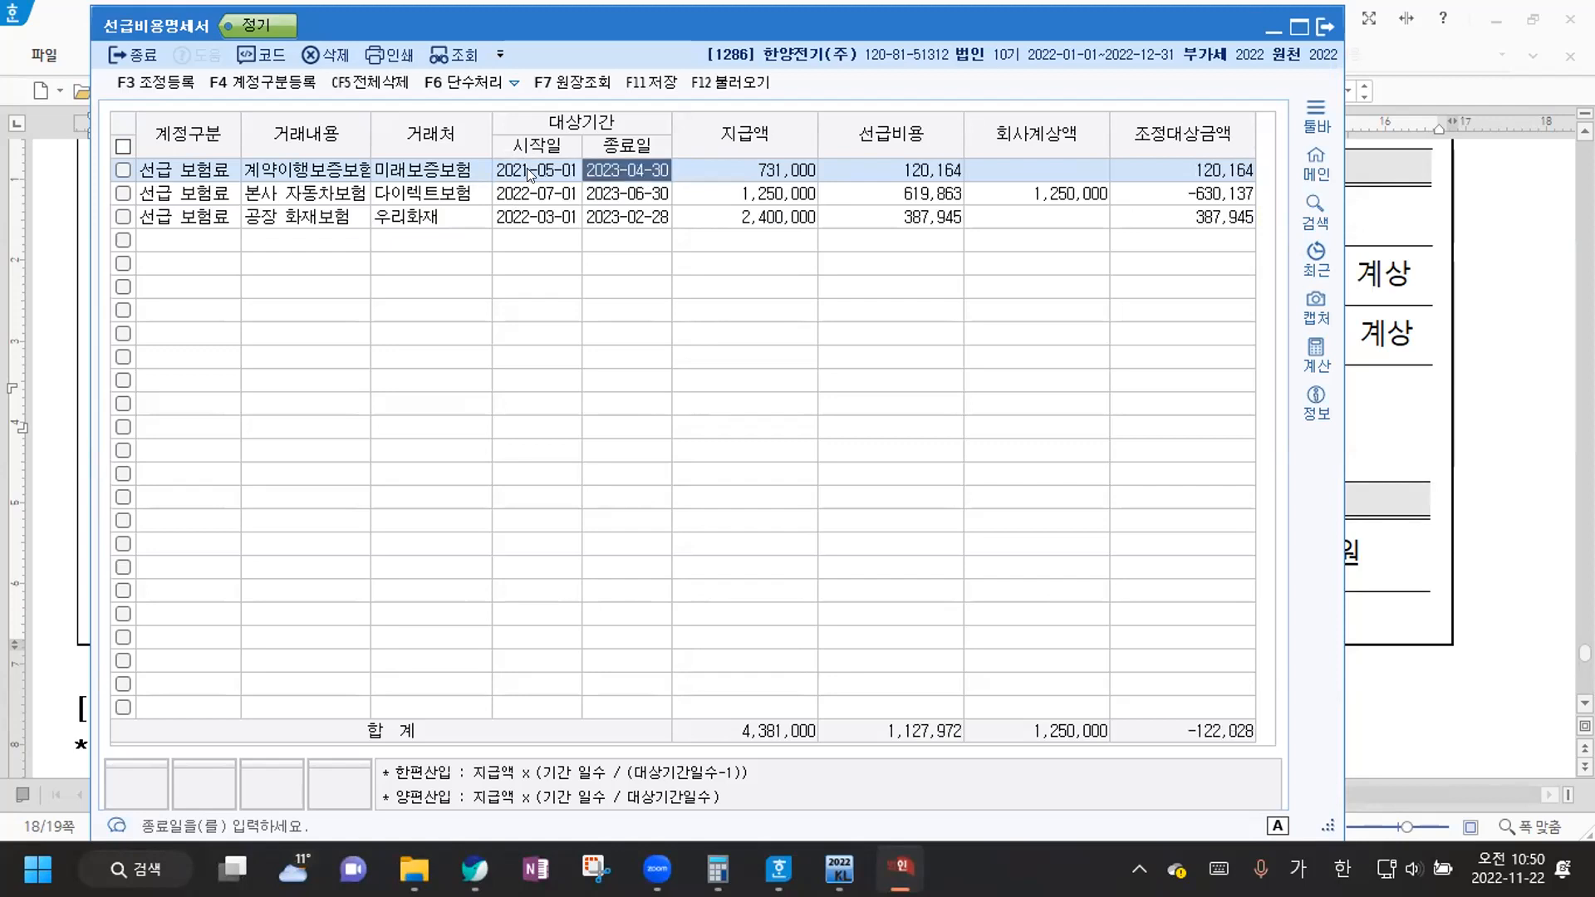
pyautogui.write('20220430')
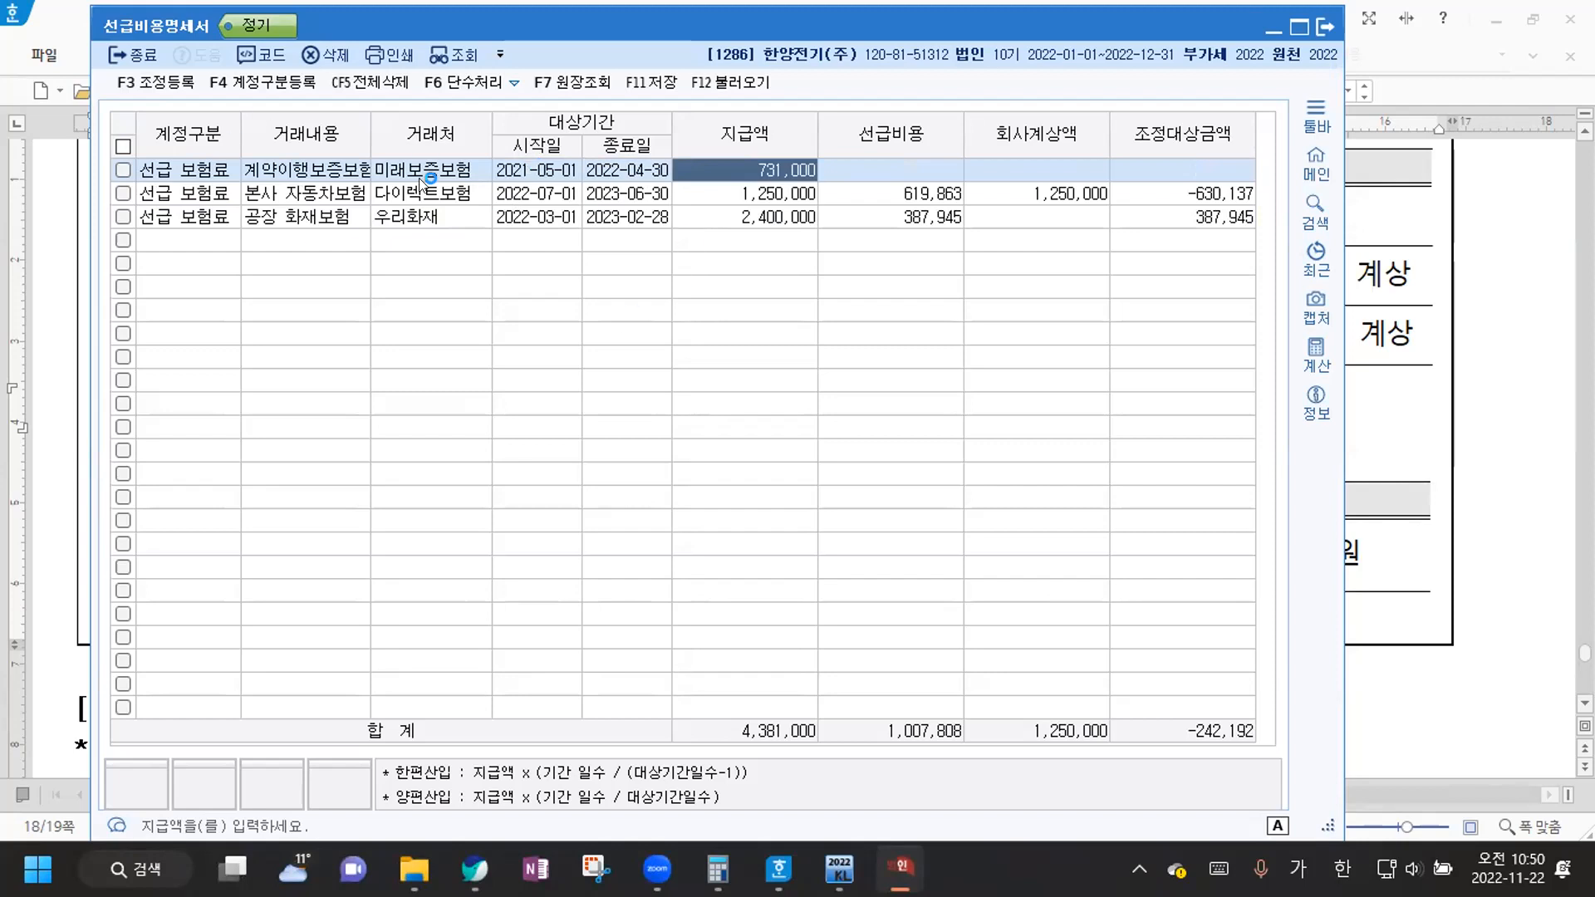
# Save the 선급비용명세서 and return to the 한글 answer document
pyautogui.click(667, 83)
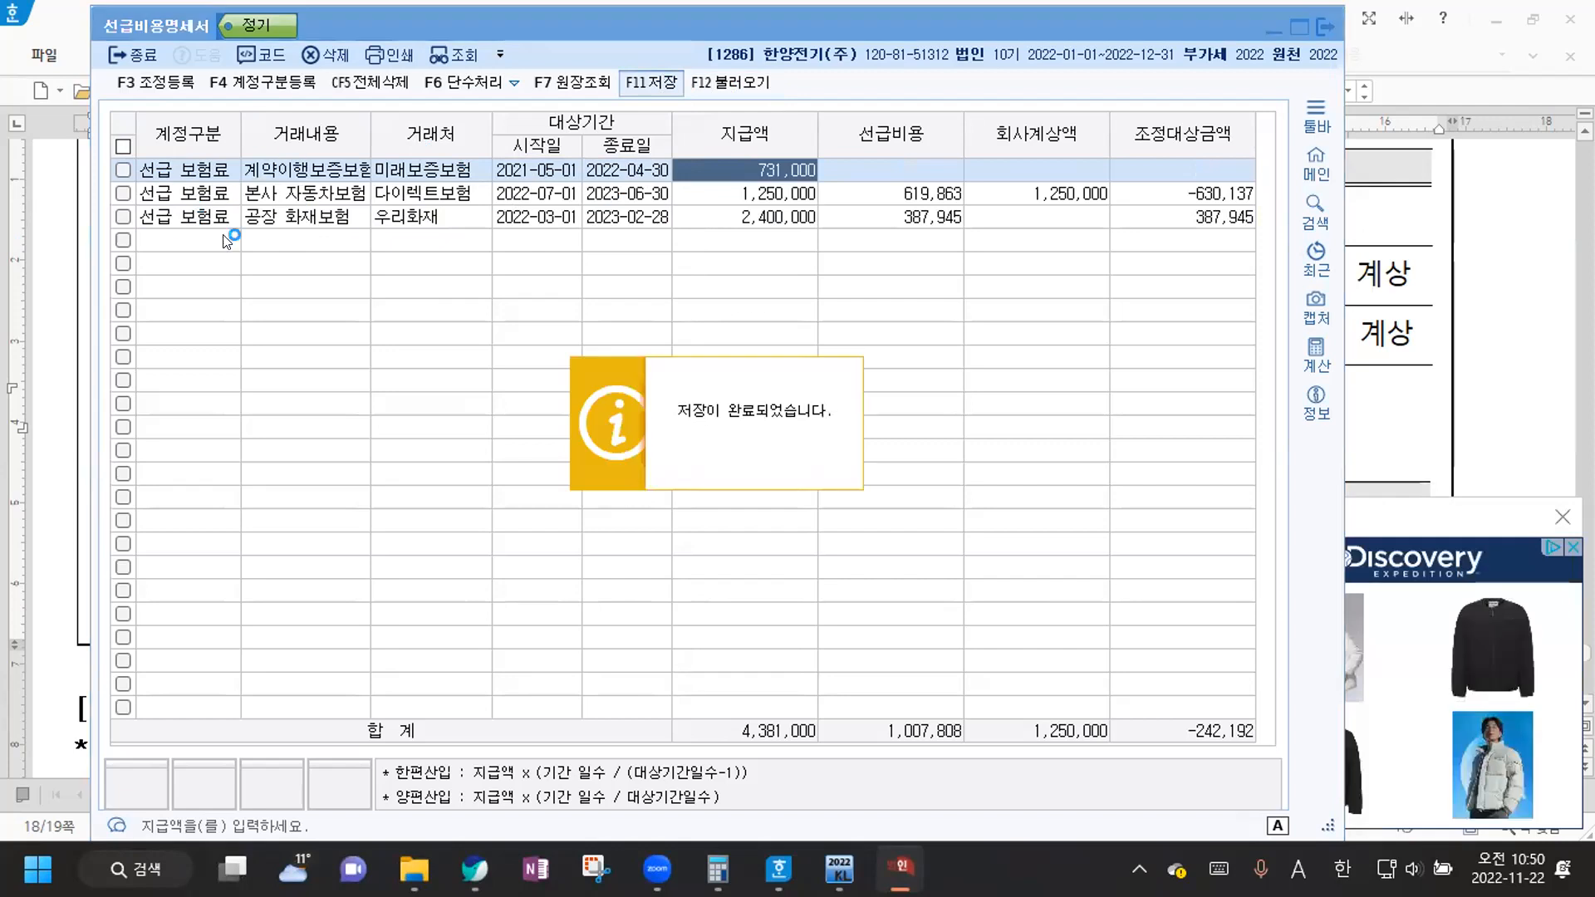
pyautogui.click(1565, 516)
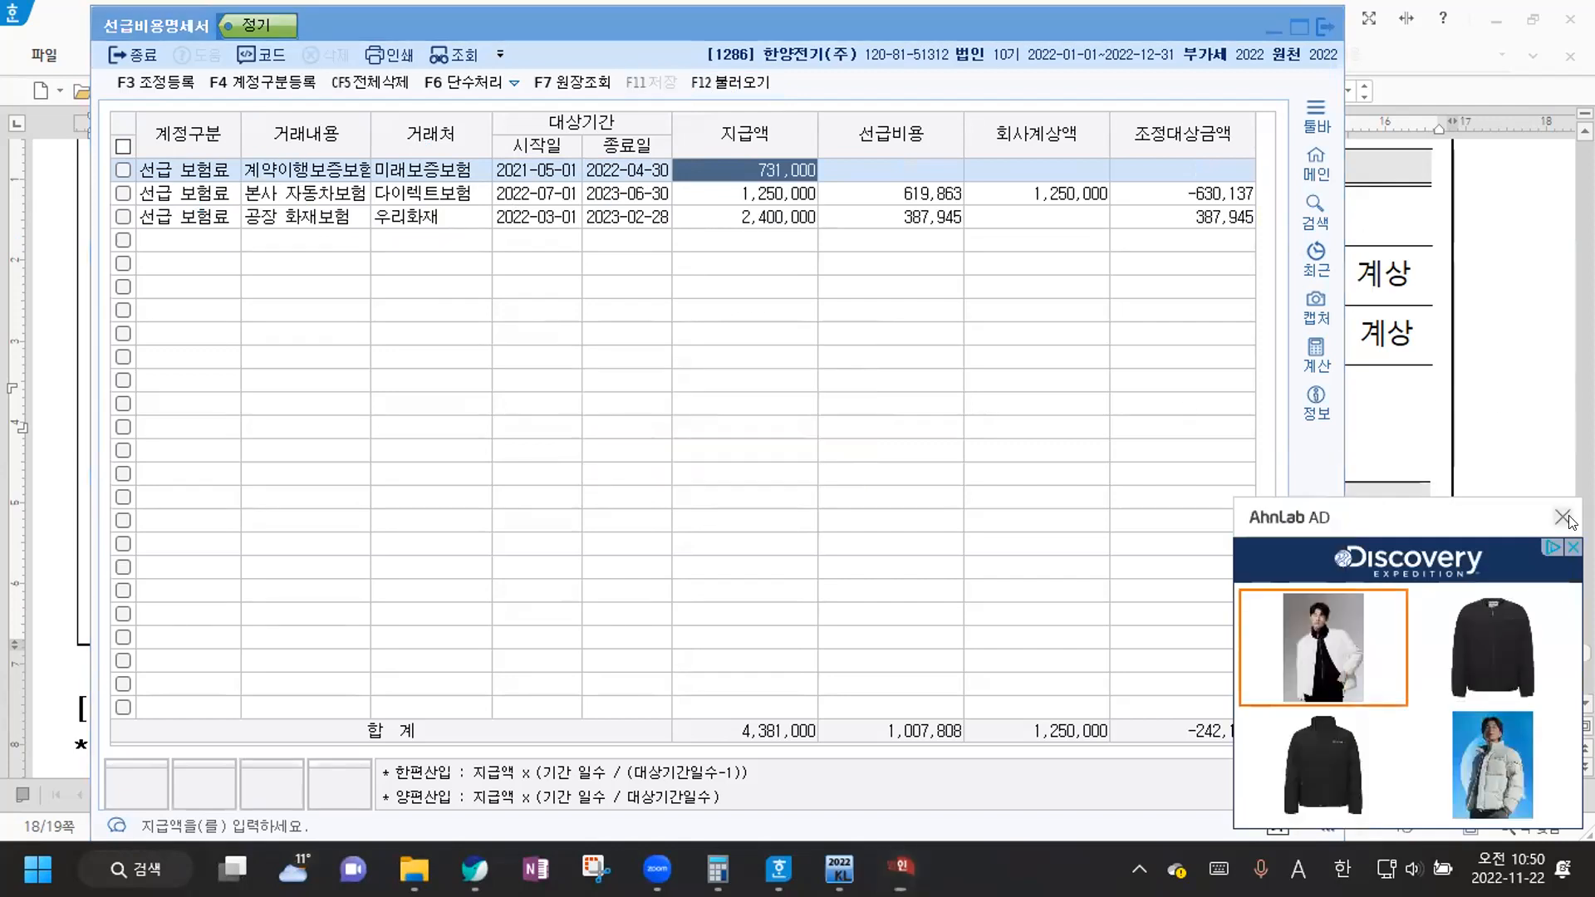
pyautogui.click(1272, 31)
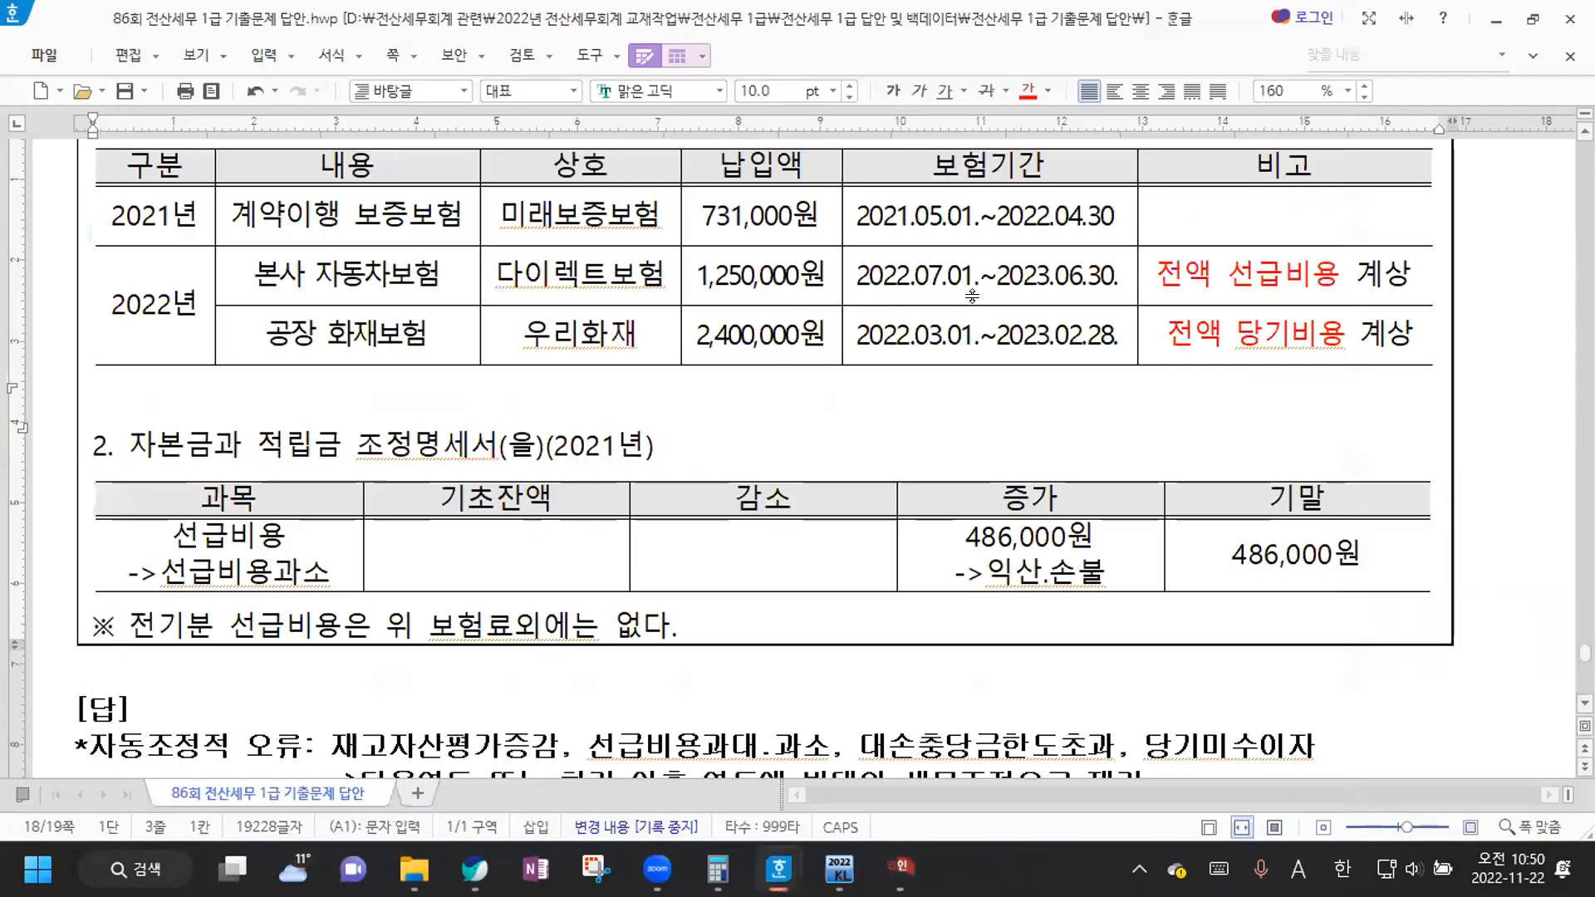
# Start a note on a new line above question [5] reading "*2021년 5/1일"
pyautogui.scroll(-3, 519, 480)
pyautogui.scroll(-12, 518, 481)
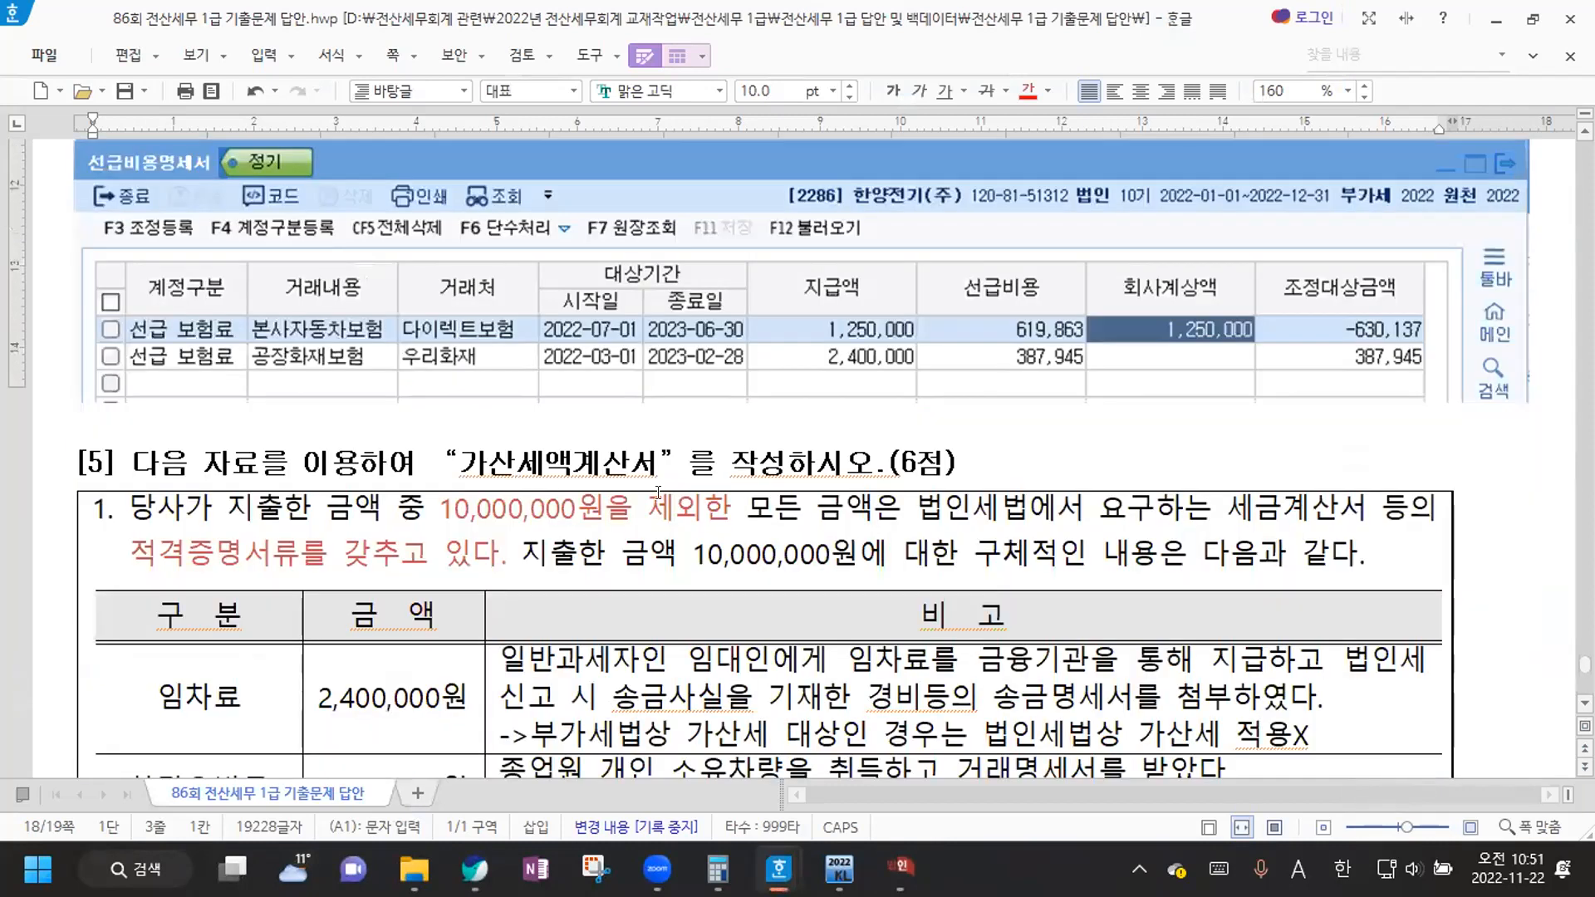
pyautogui.scroll(-2, 515, 478)
pyautogui.click(156, 297)
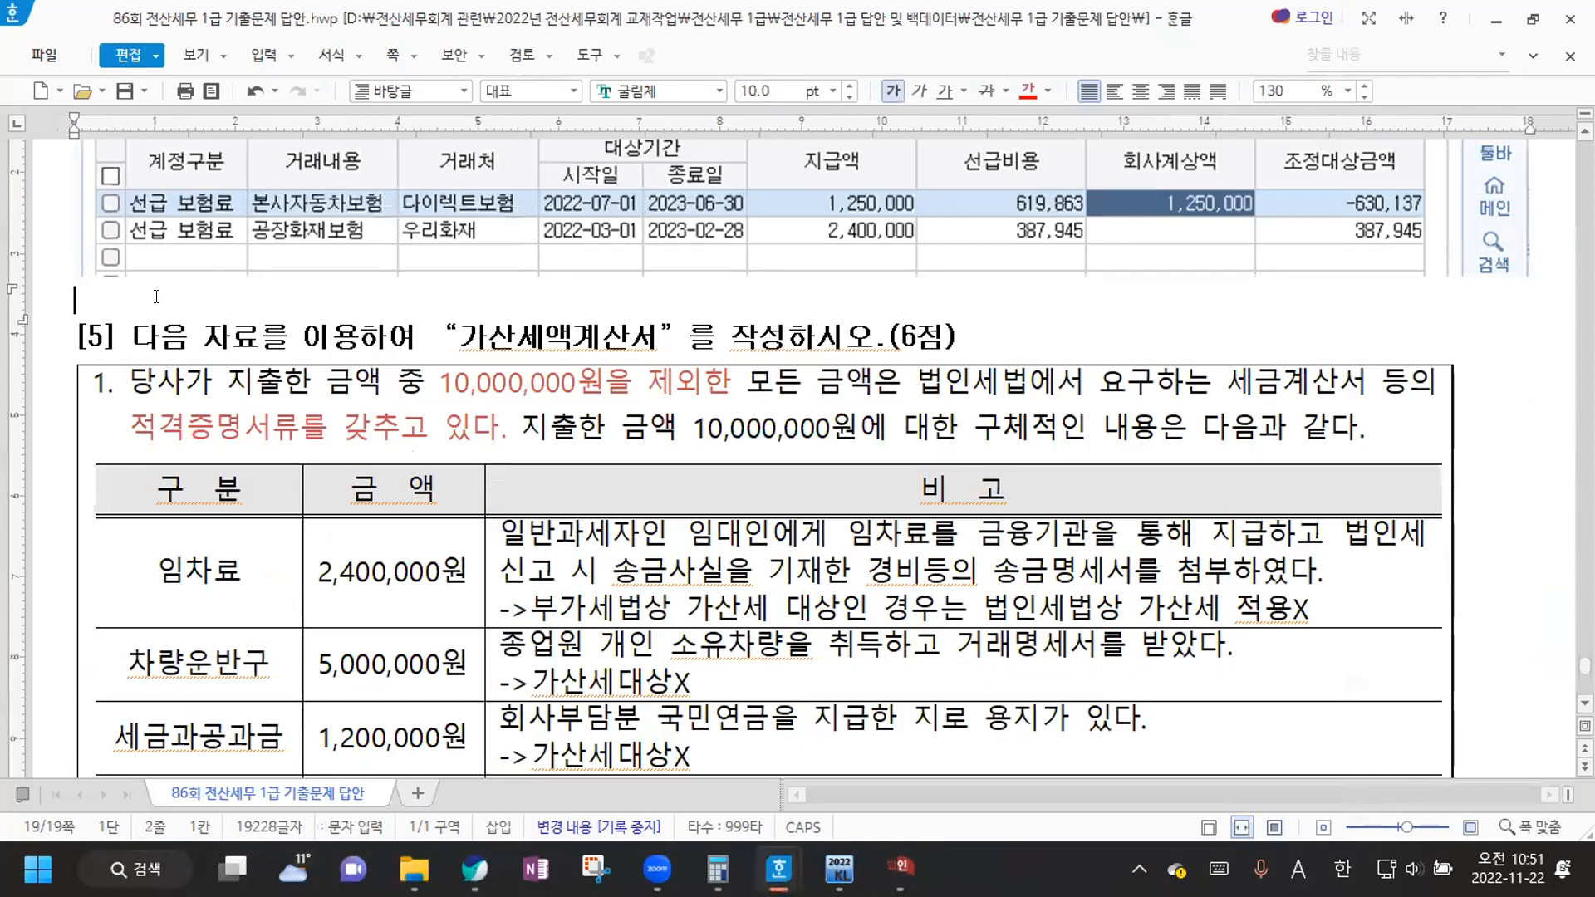
pyautogui.press('Return')
pyautogui.write('*')
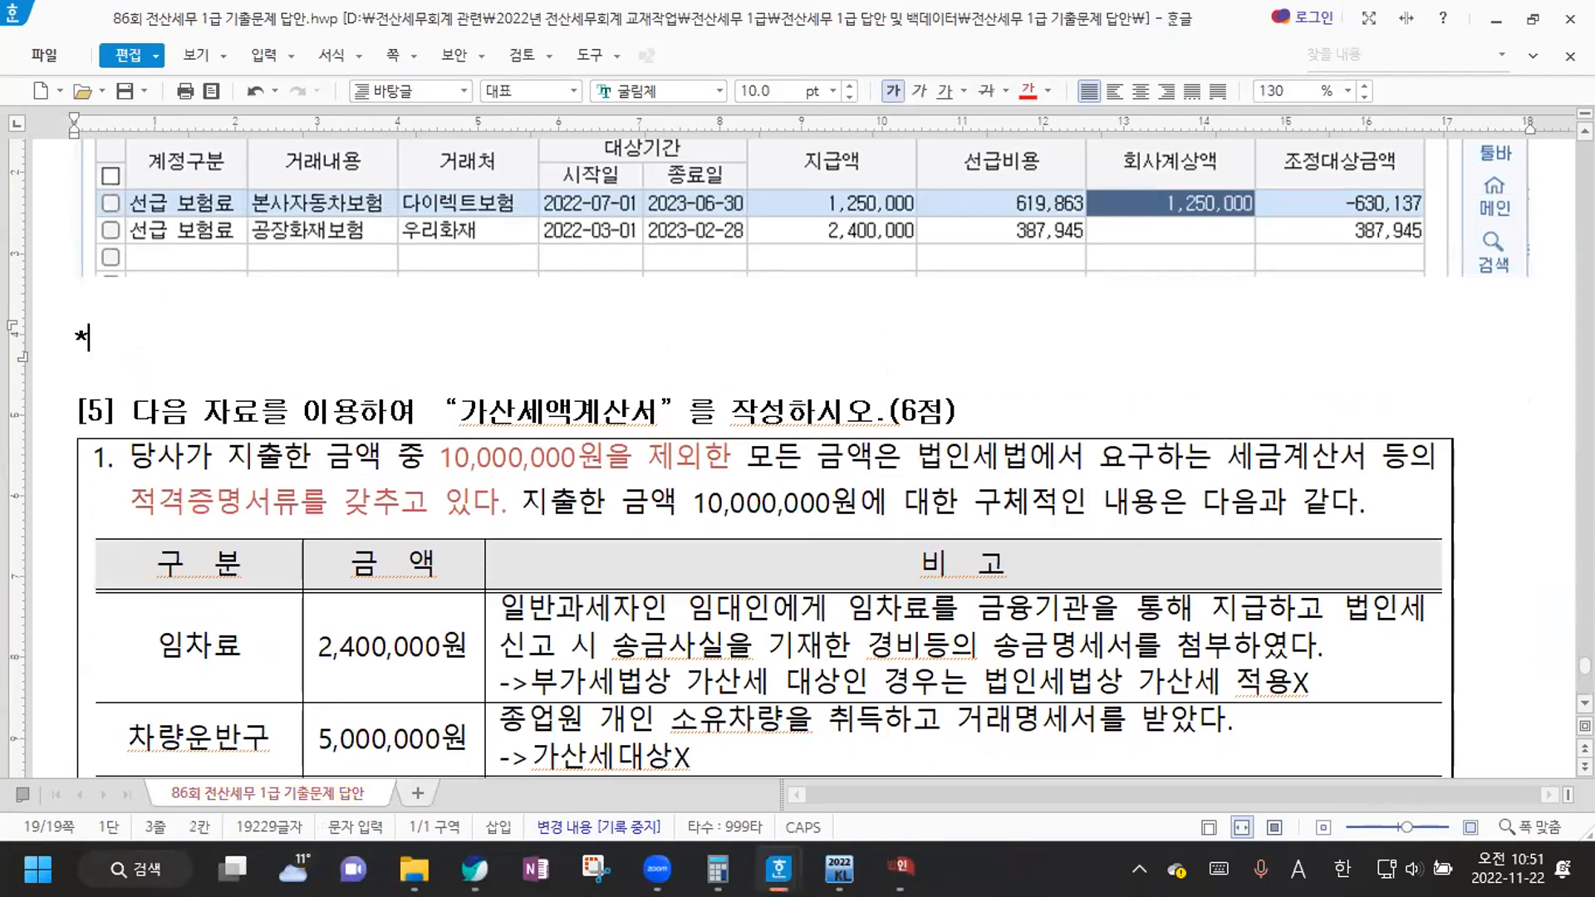
pyautogui.write('2021년 ')
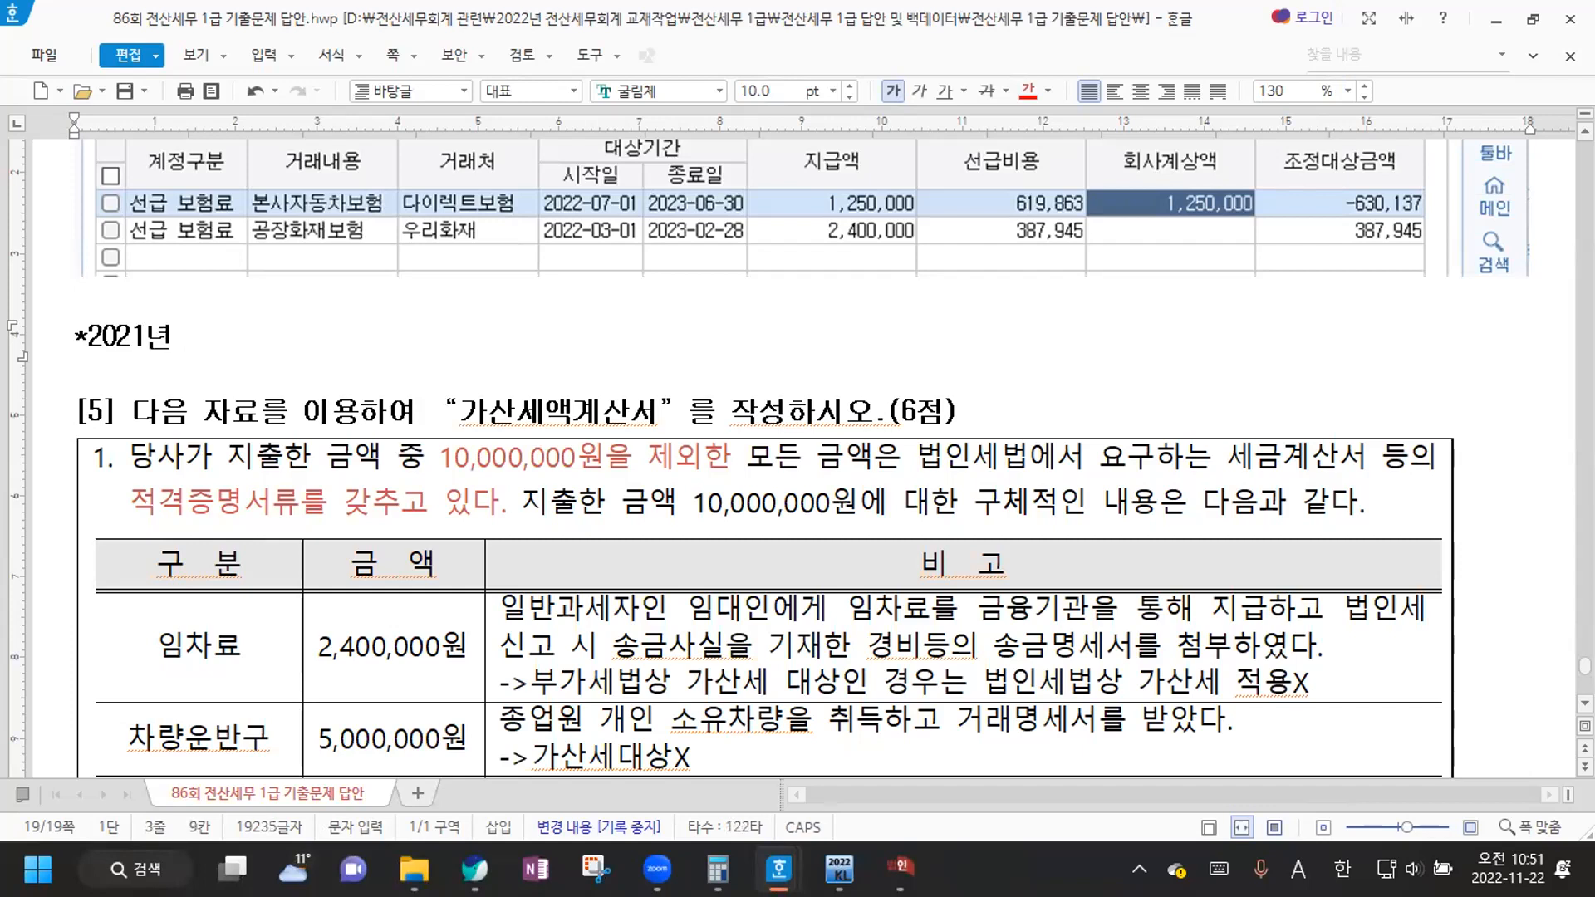
pyautogui.write('5/1일')
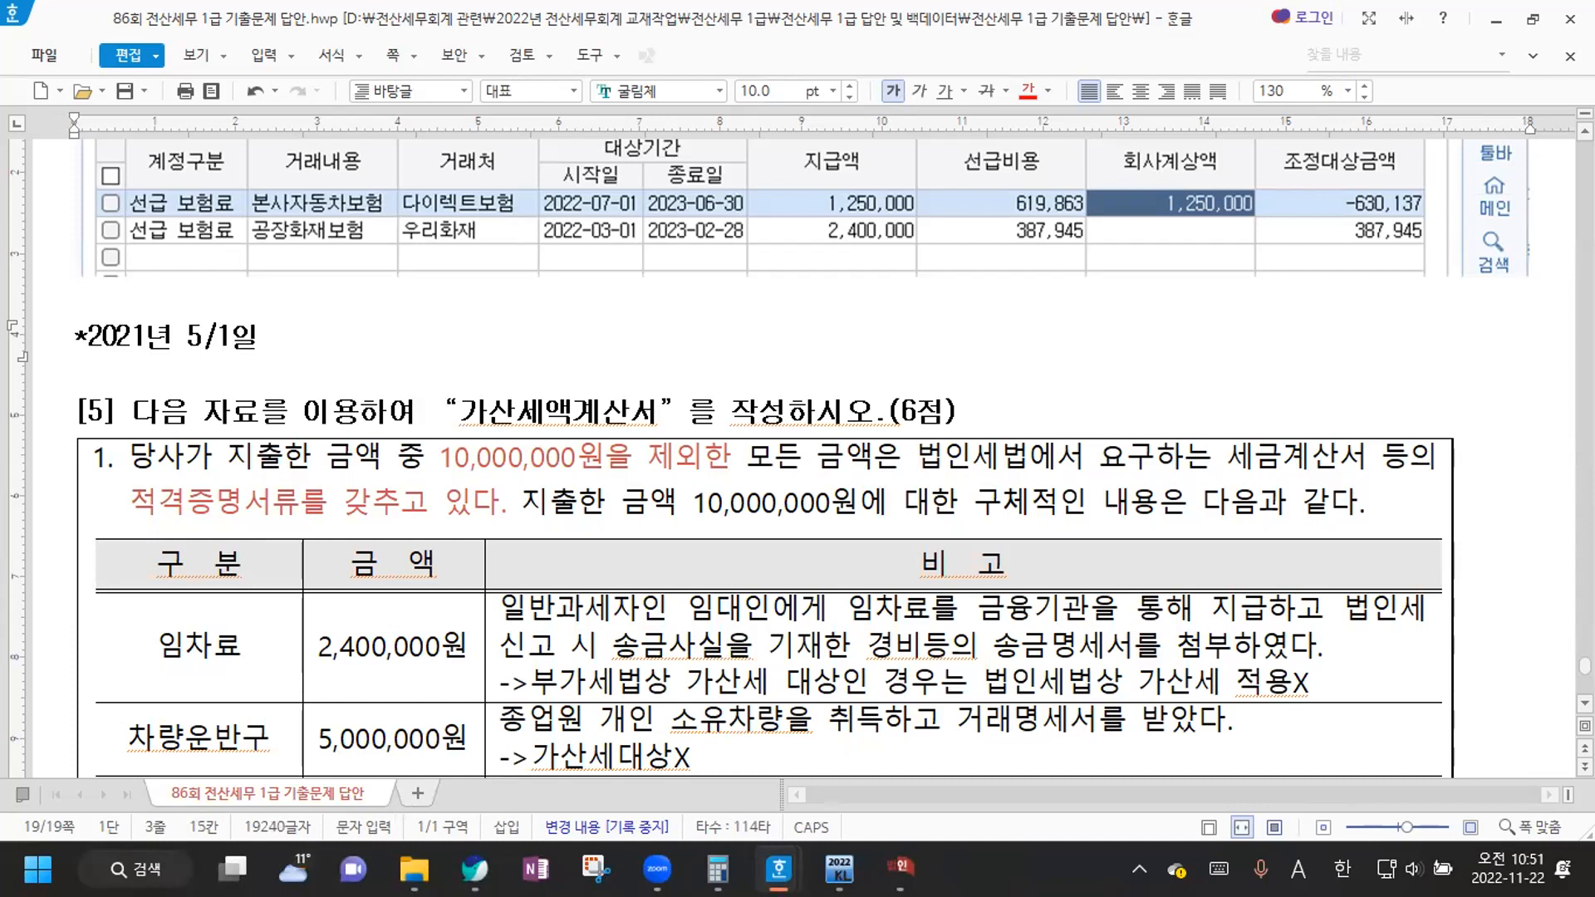
# Insert "계약이행 보증보험" after "*2021년" in the note, ahead of the date
pyautogui.press('Left')
pyautogui.press('Left')
pyautogui.press('Left')
pyautogui.press('Left')
pyautogui.write('계약')
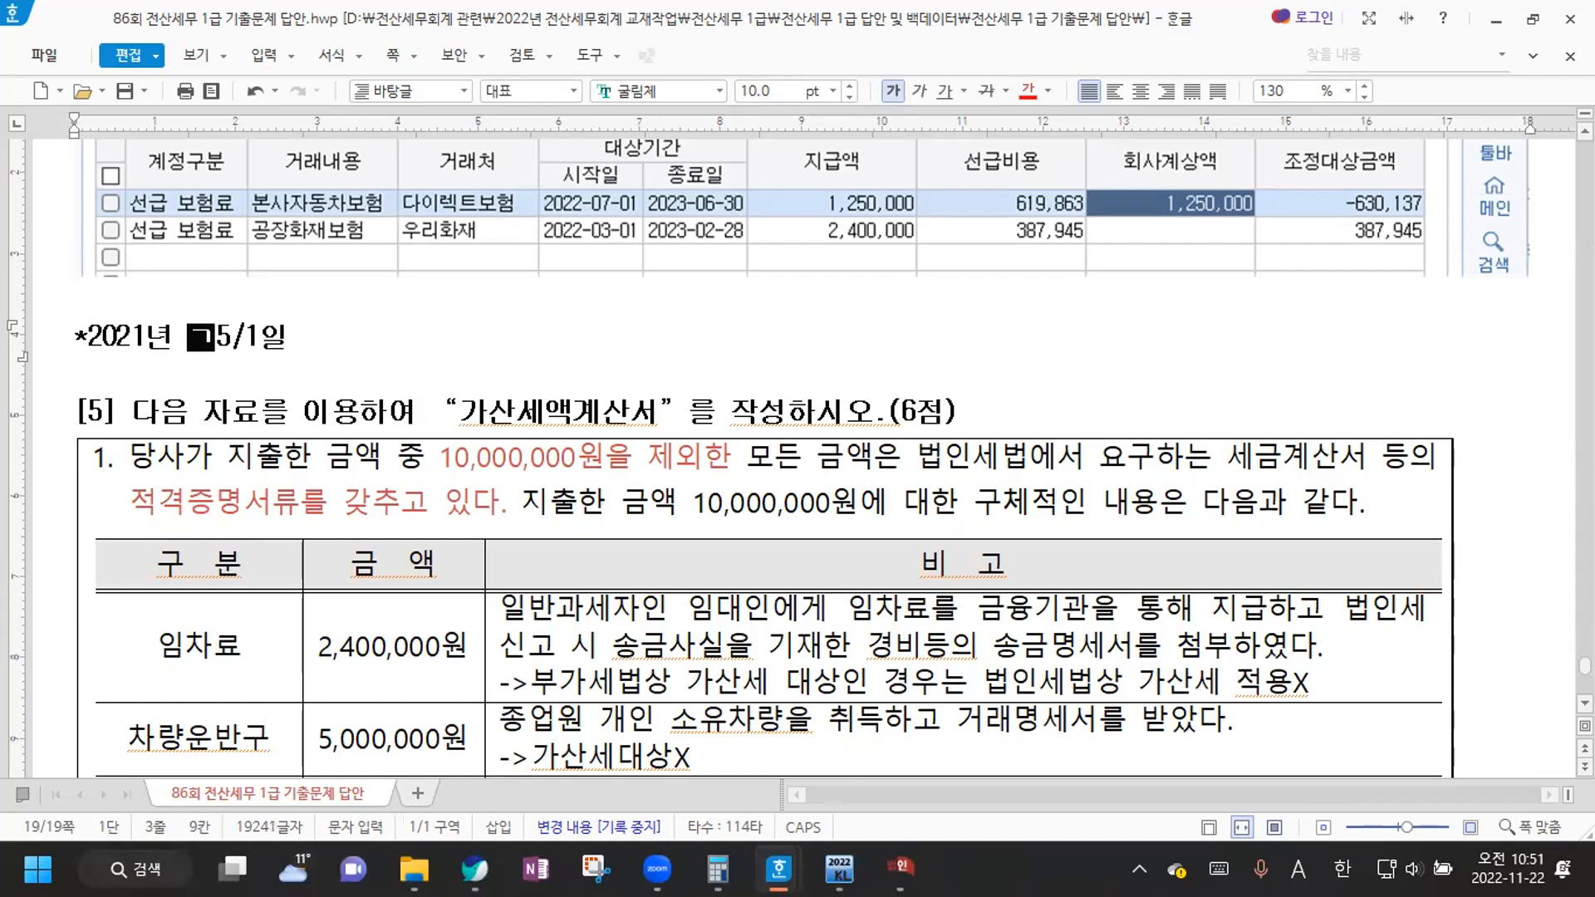
pyautogui.write('이행 보증ㅂ')
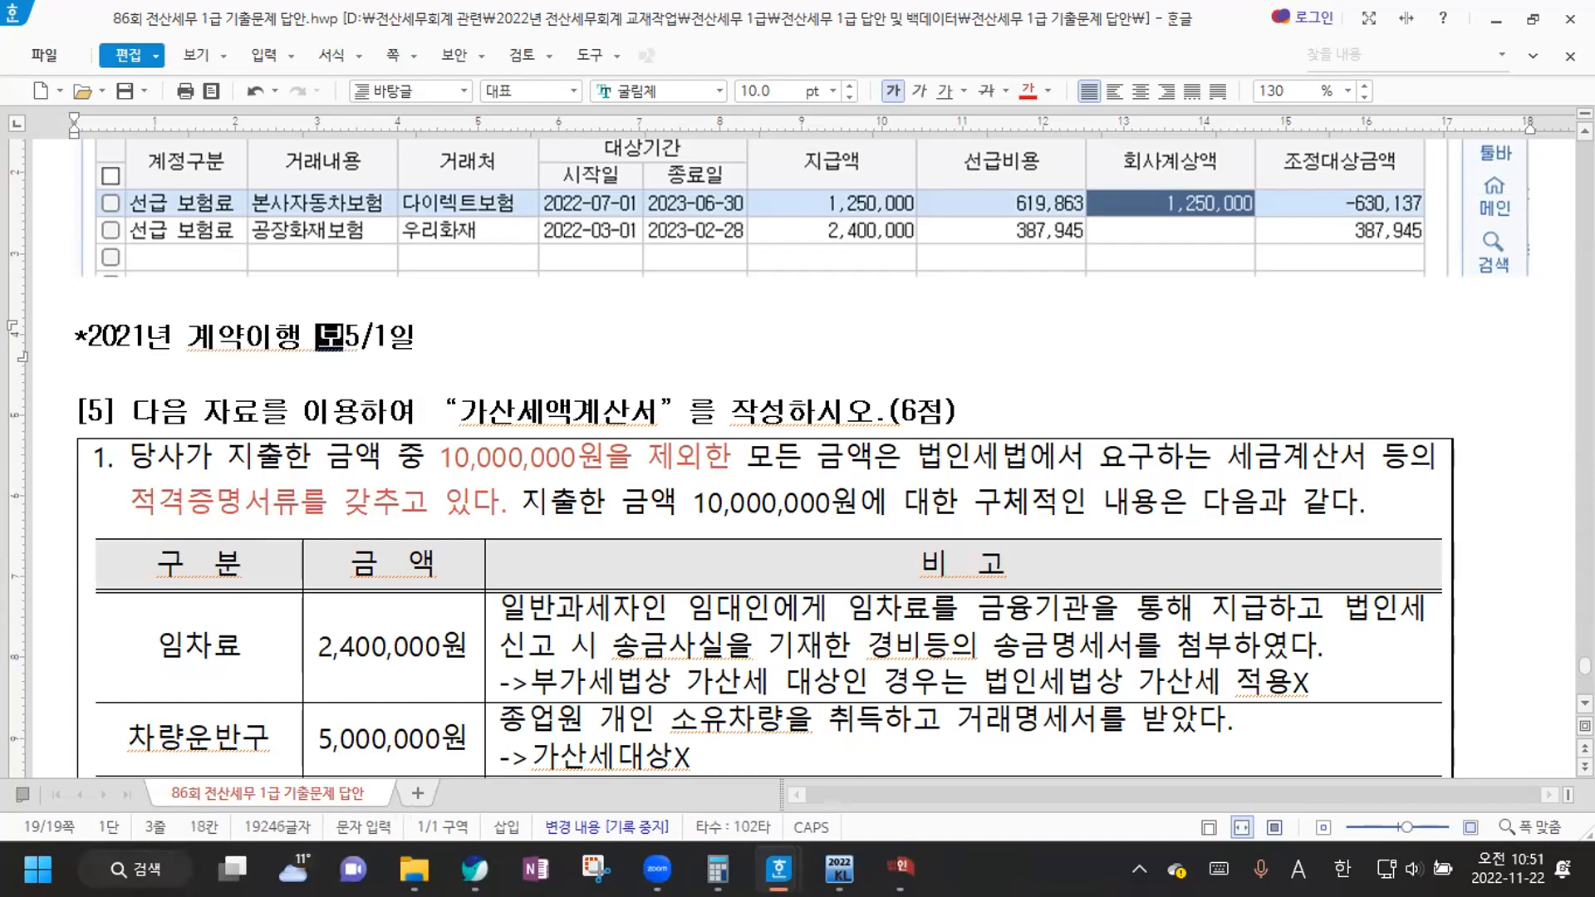
pyautogui.write('보험')
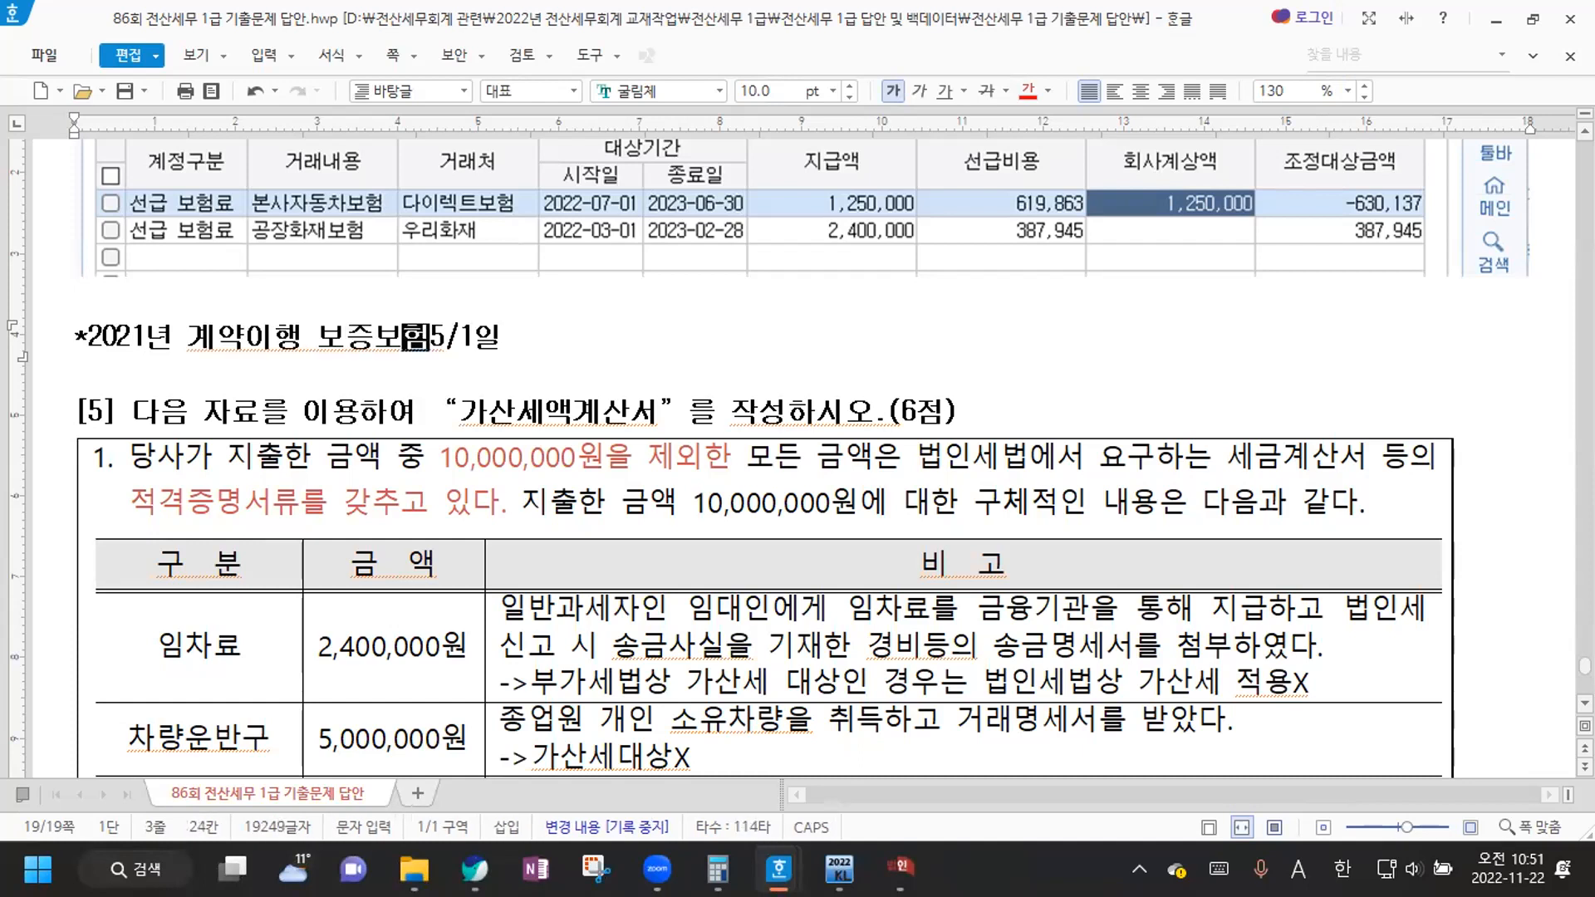
# Move the date onto its own line under the 계약이행 보증보험 heading and extend it to "2021년 5/1일 보험료"
pyautogui.press('Return')
pyautogui.write('2021')
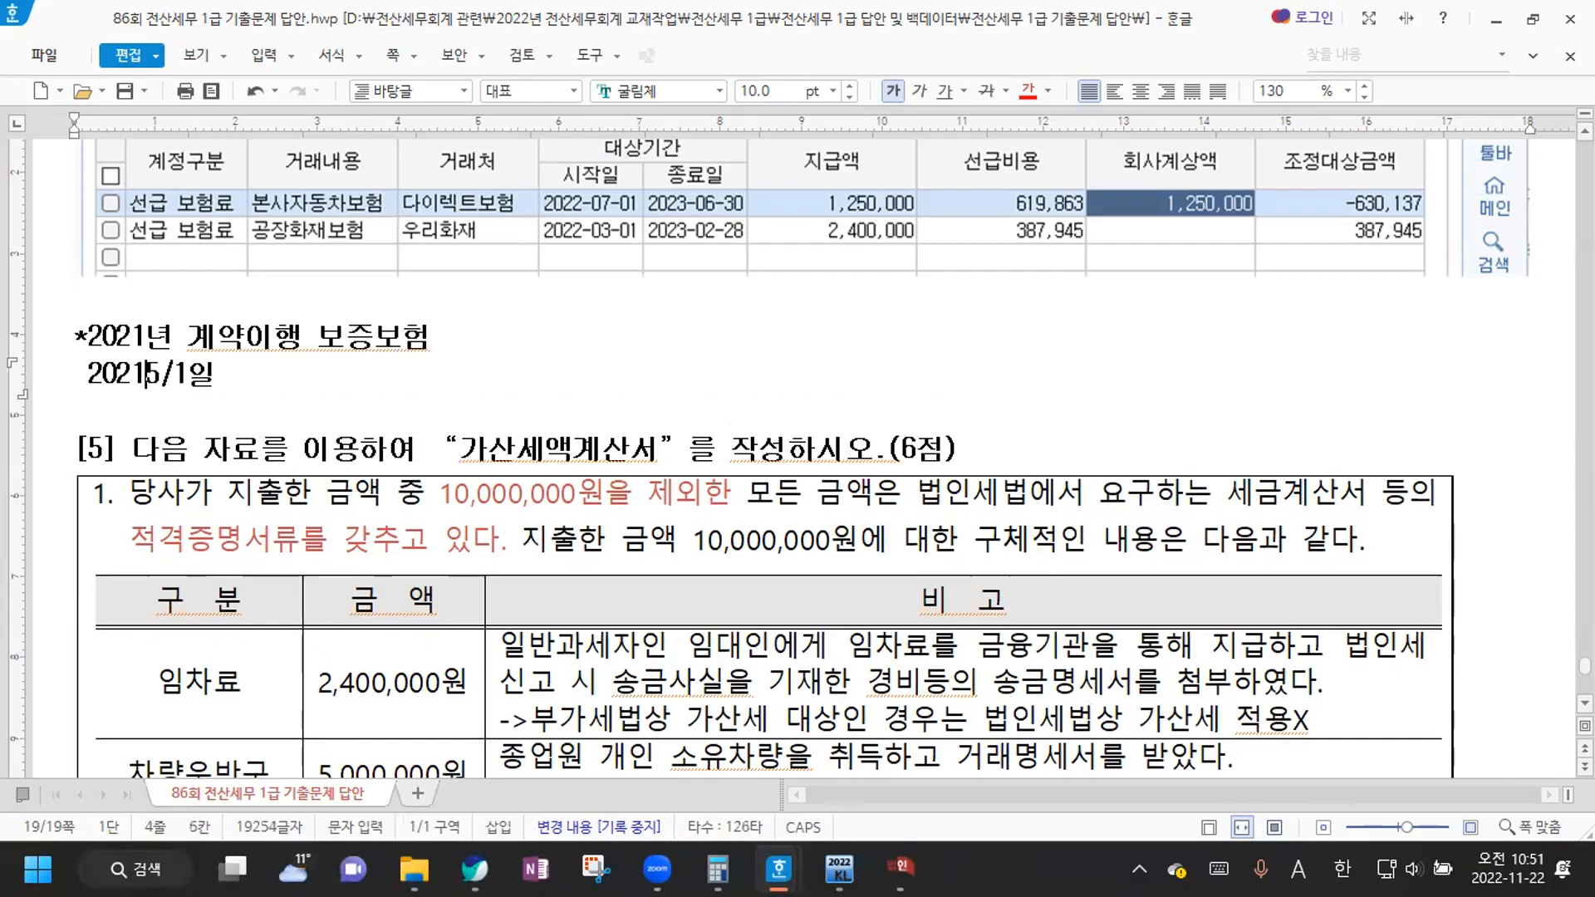
pyautogui.write('년')
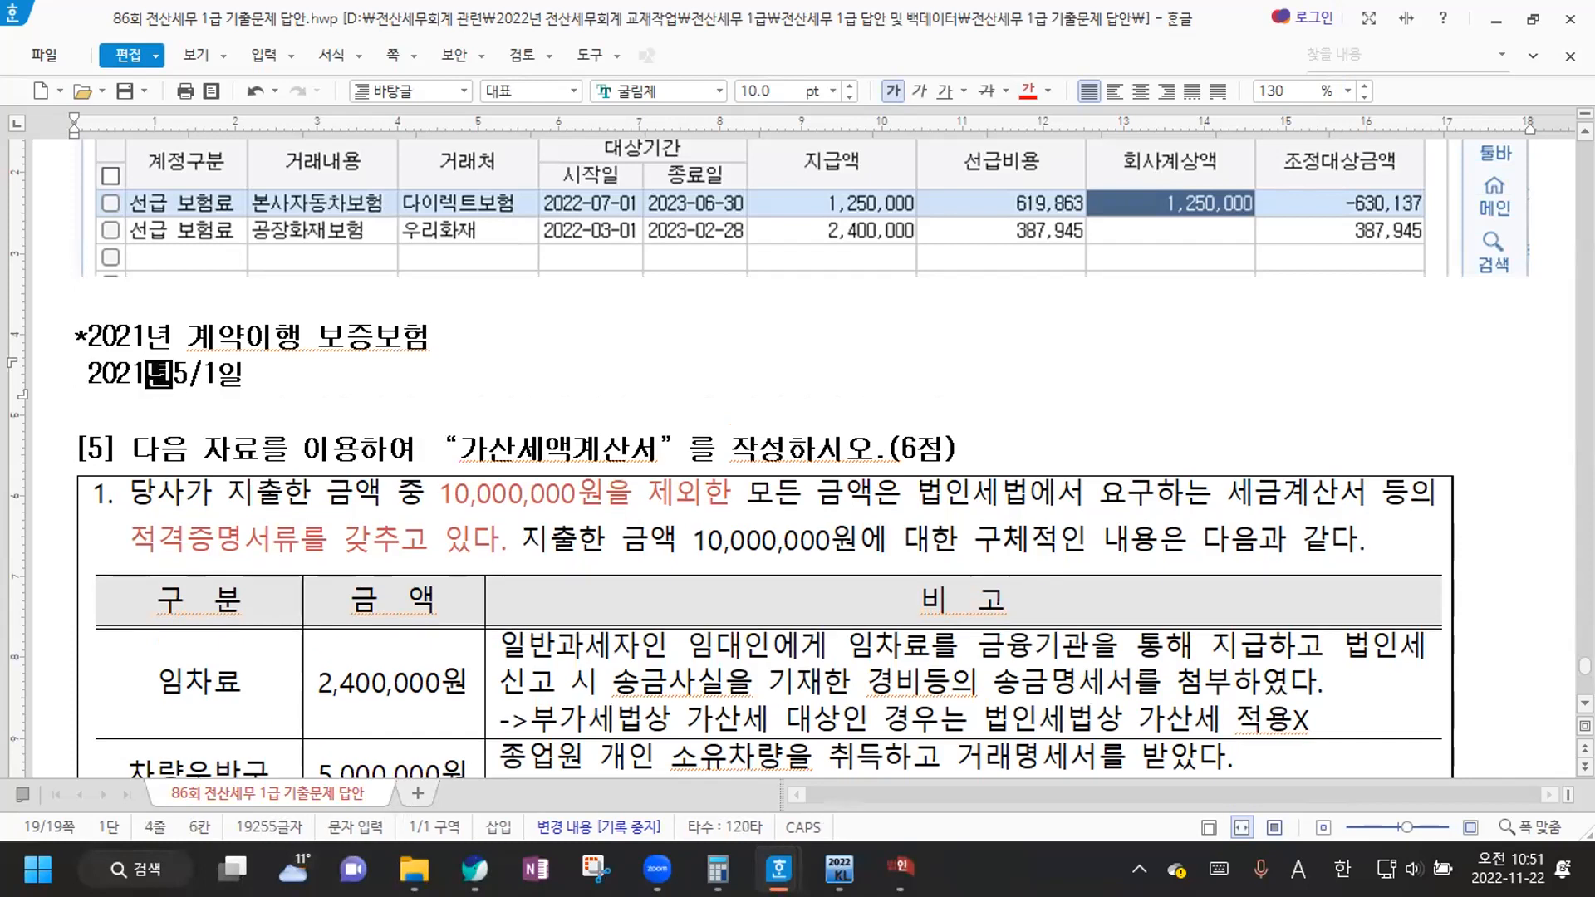
pyautogui.press('End')
pyautogui.write('보험료')
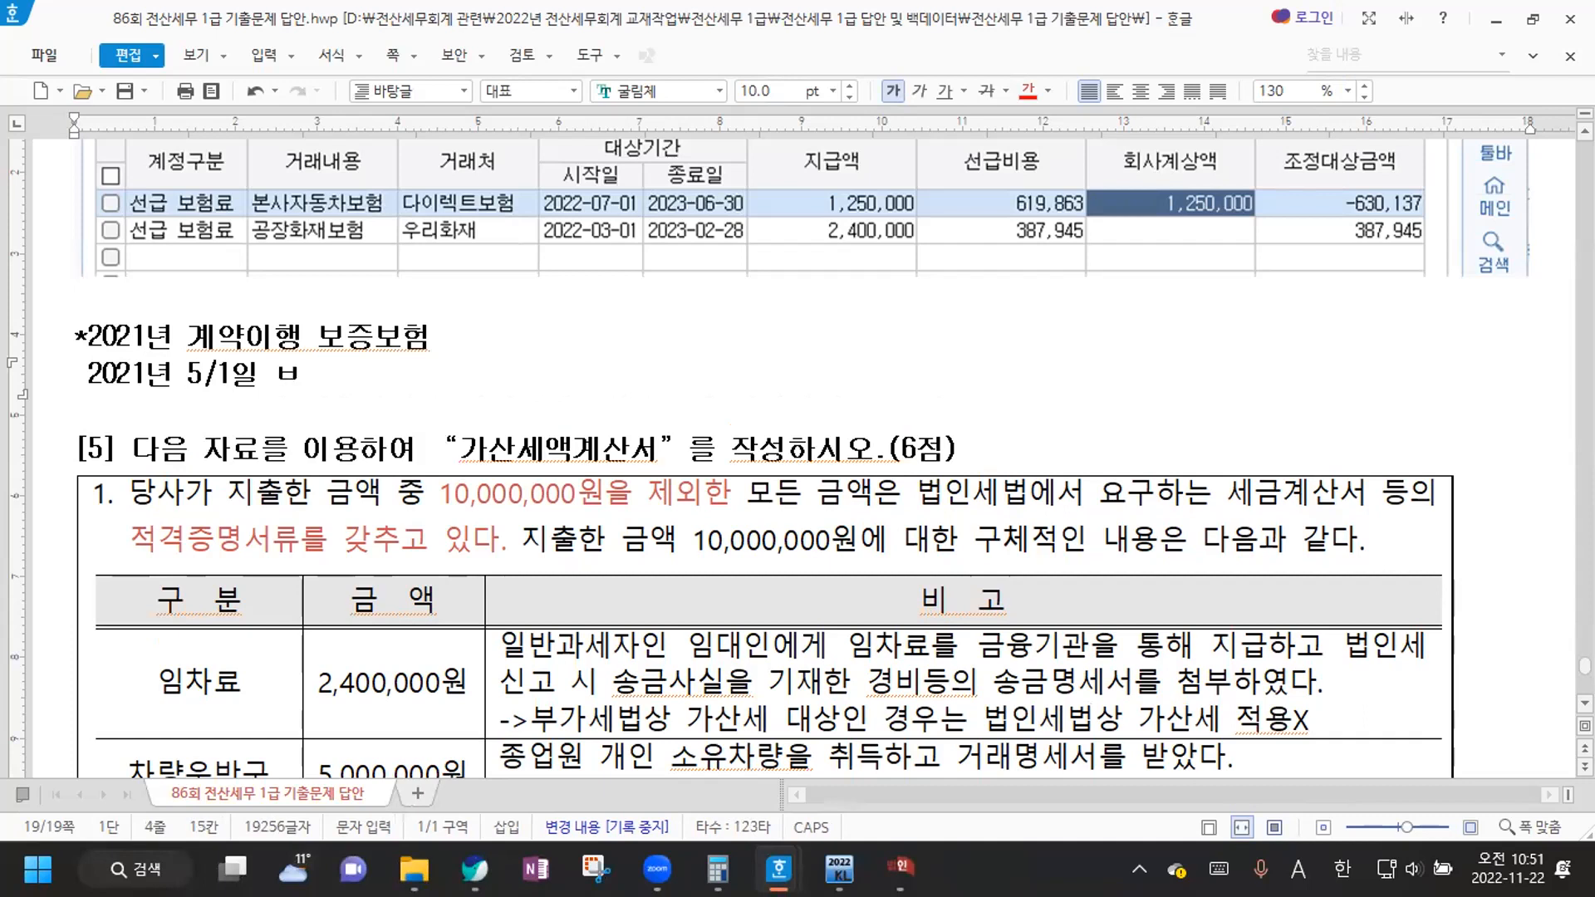
# Complete the 5/1일 entry as "보험료(비용) 731,000 / 현금등 731,000", removing the 원 after the first amount
pyautogui.write('(비용) ')
pyautogui.write('731,000')
pyautogui.write('원 /')
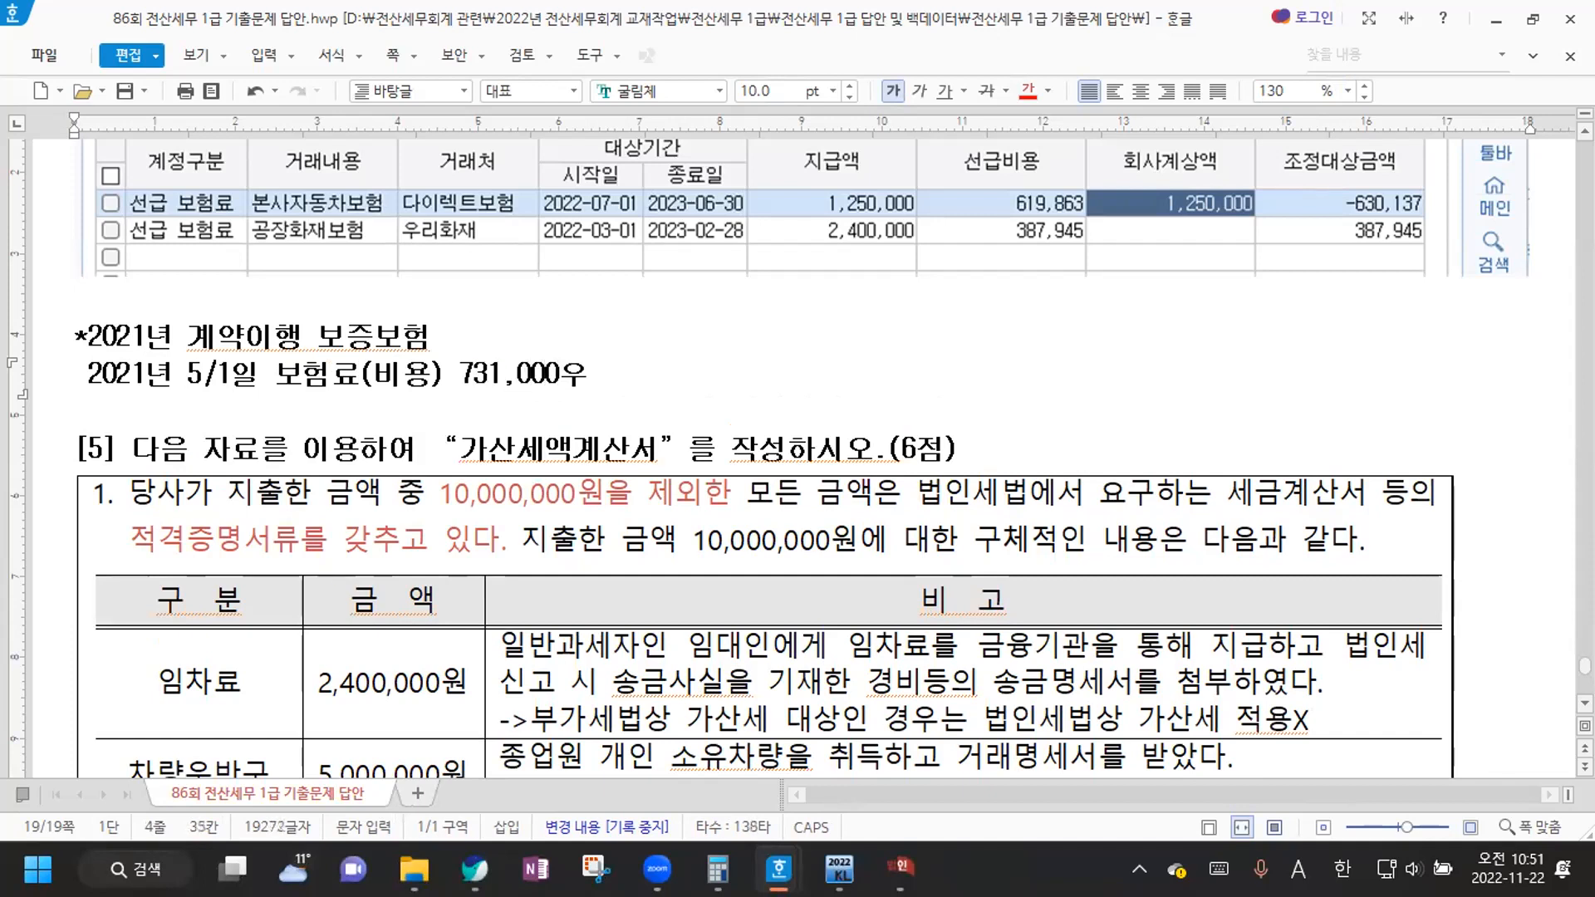
pyautogui.write(' 현')
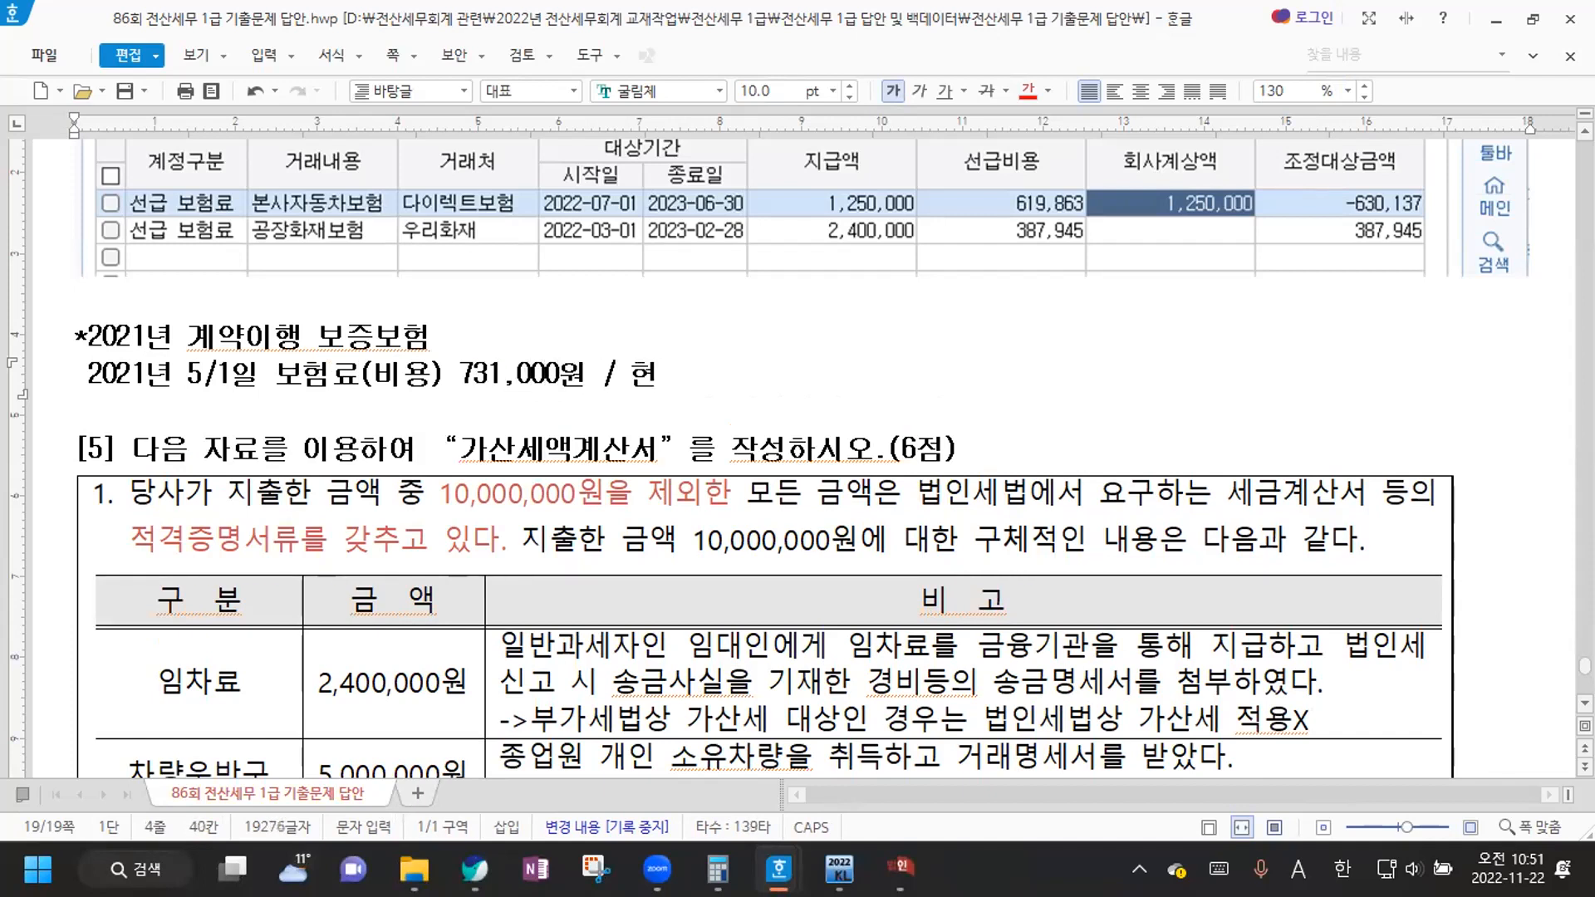
pyautogui.write('금등 ㄱ31,000')
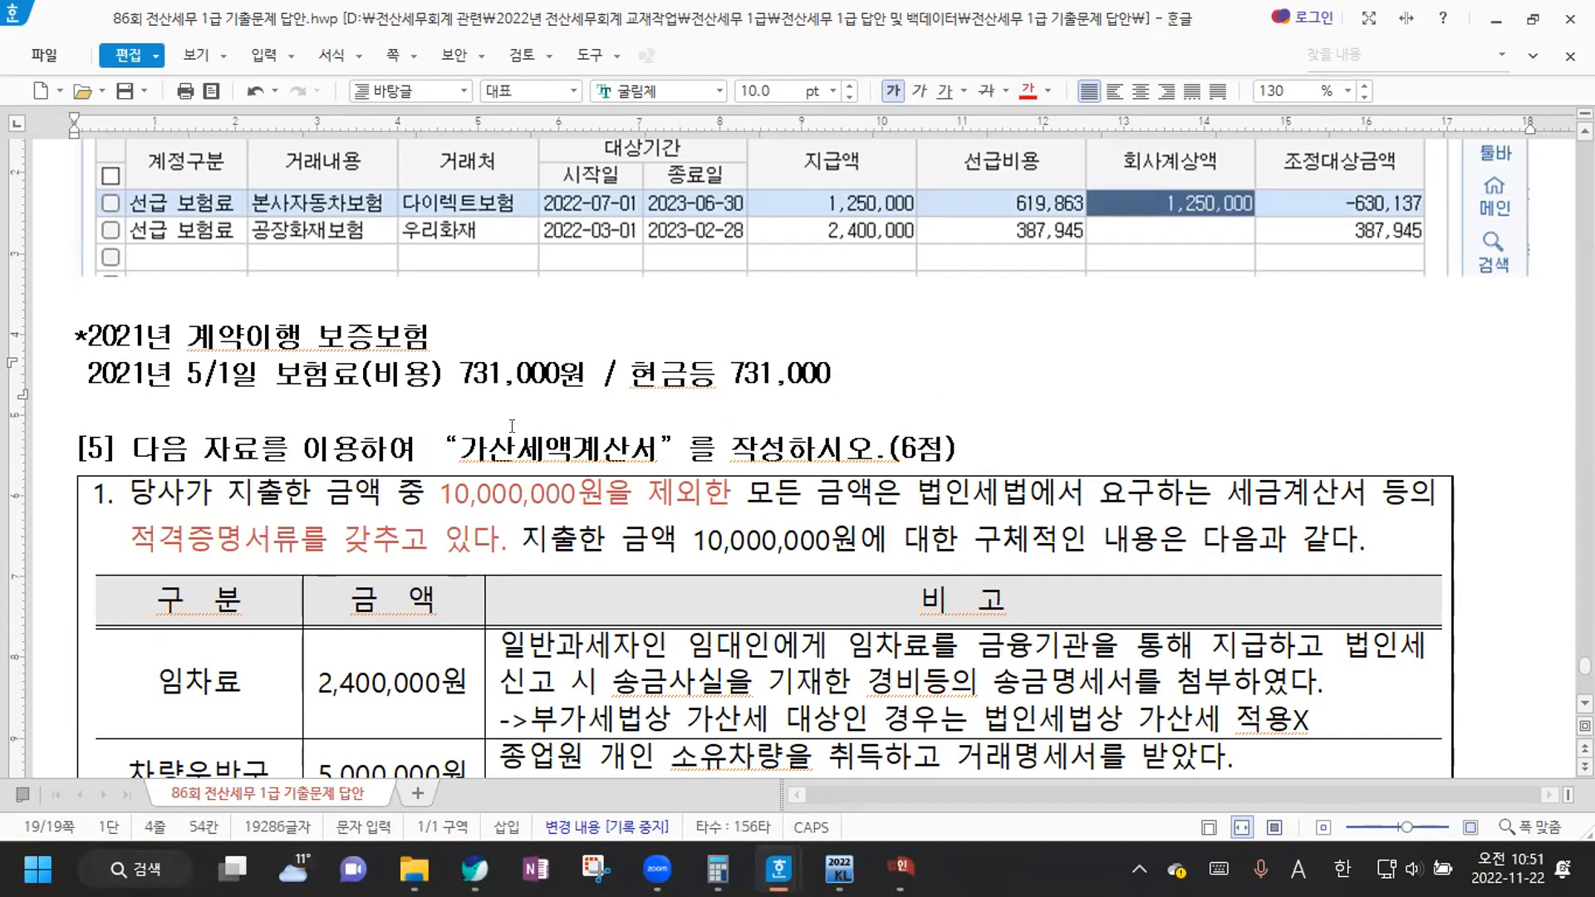
pyautogui.moveTo(558, 372); pyautogui.dragTo(575, 372)
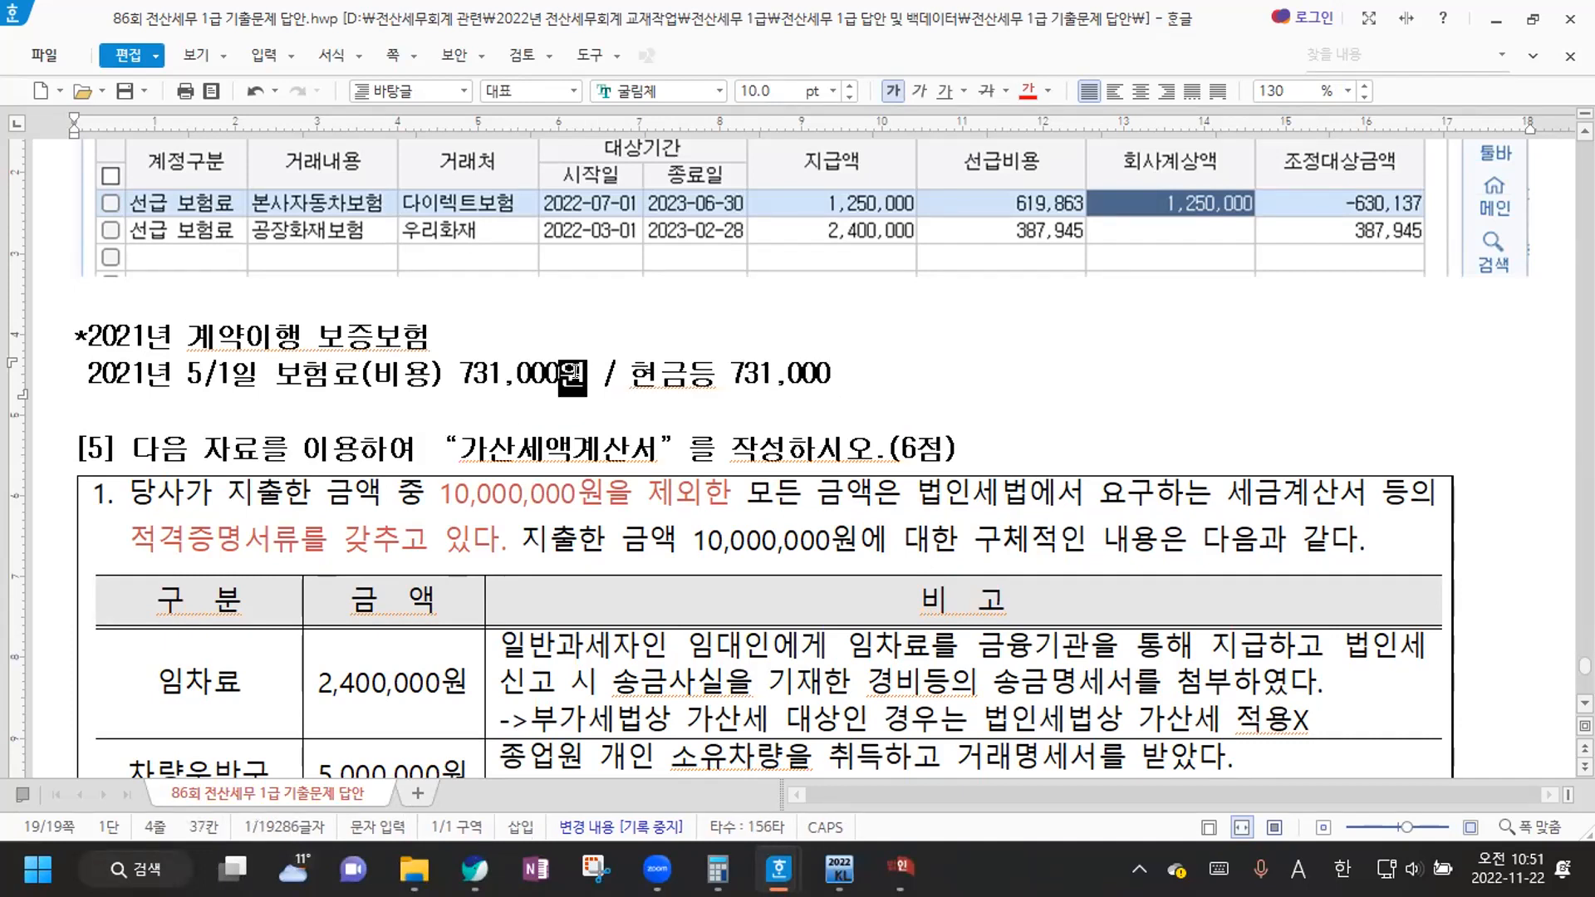
pyautogui.press('Delete')
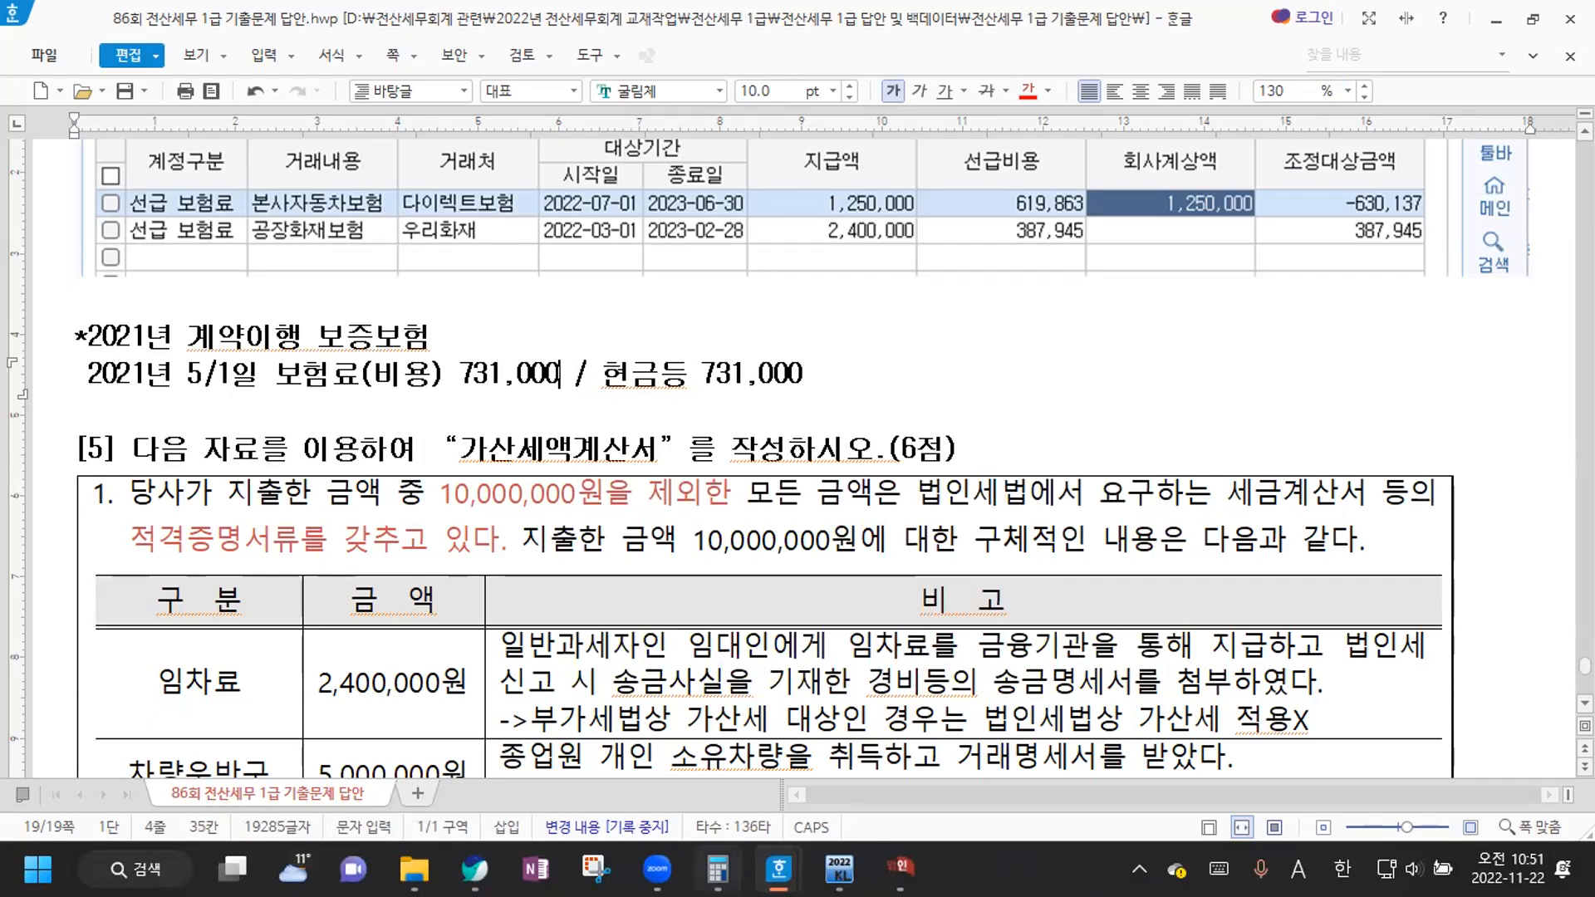
# Switch to the Windows calculator, place it beside the note, and add 731,000 and 486,000
pyautogui.click(717, 870)
pyautogui.moveTo(846, 226); pyautogui.dragTo(1038, 173)
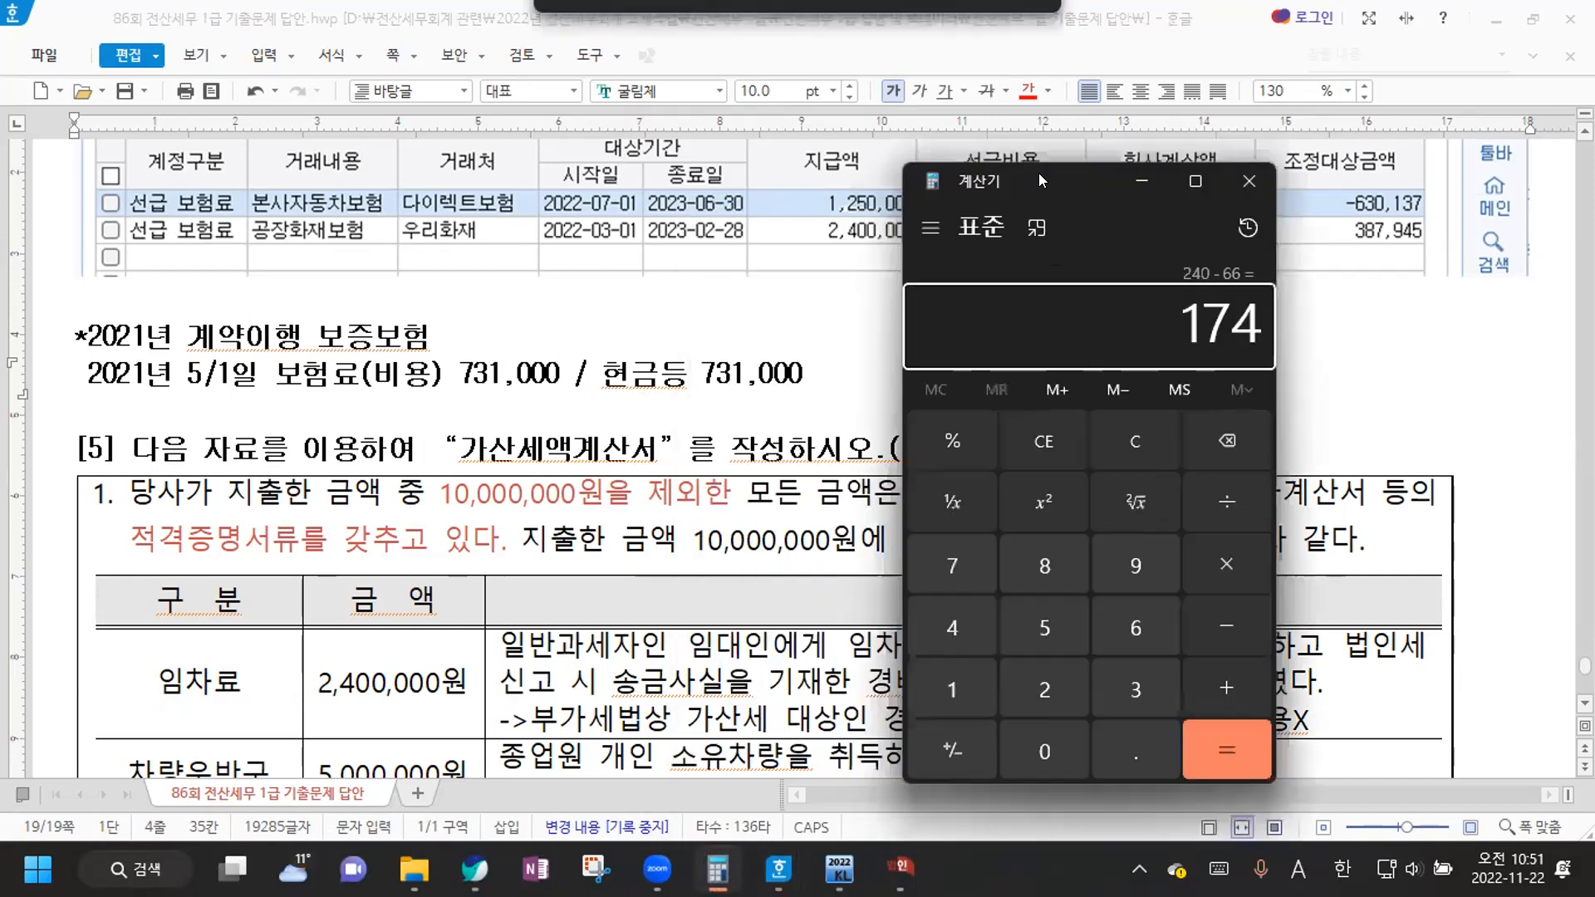
pyautogui.write('731000 + ')
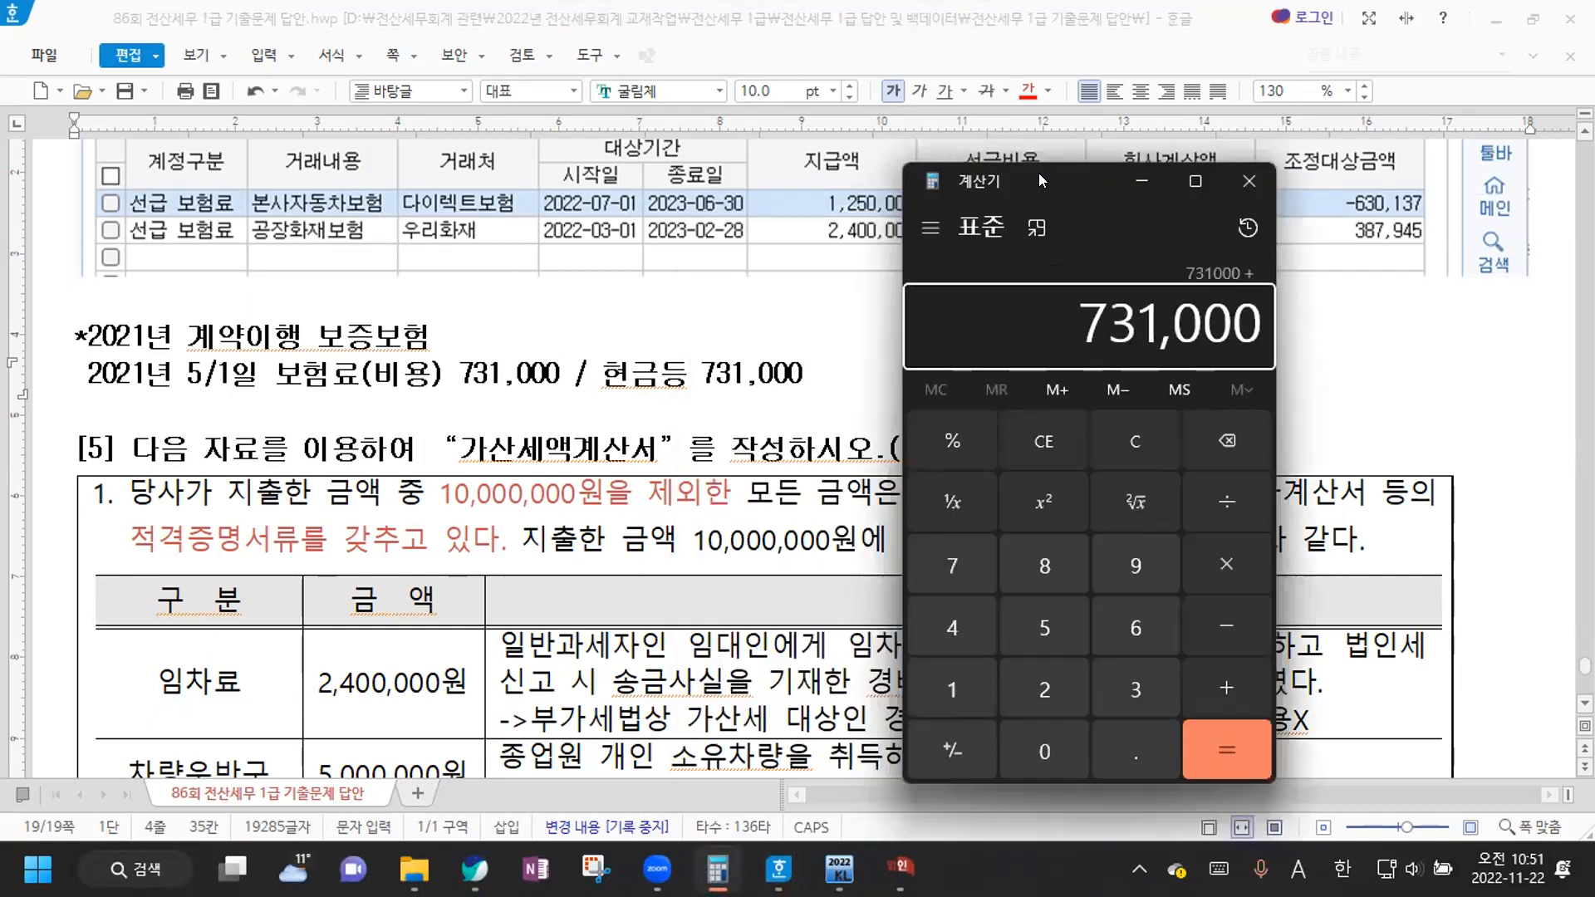
pyautogui.write('486000 =')
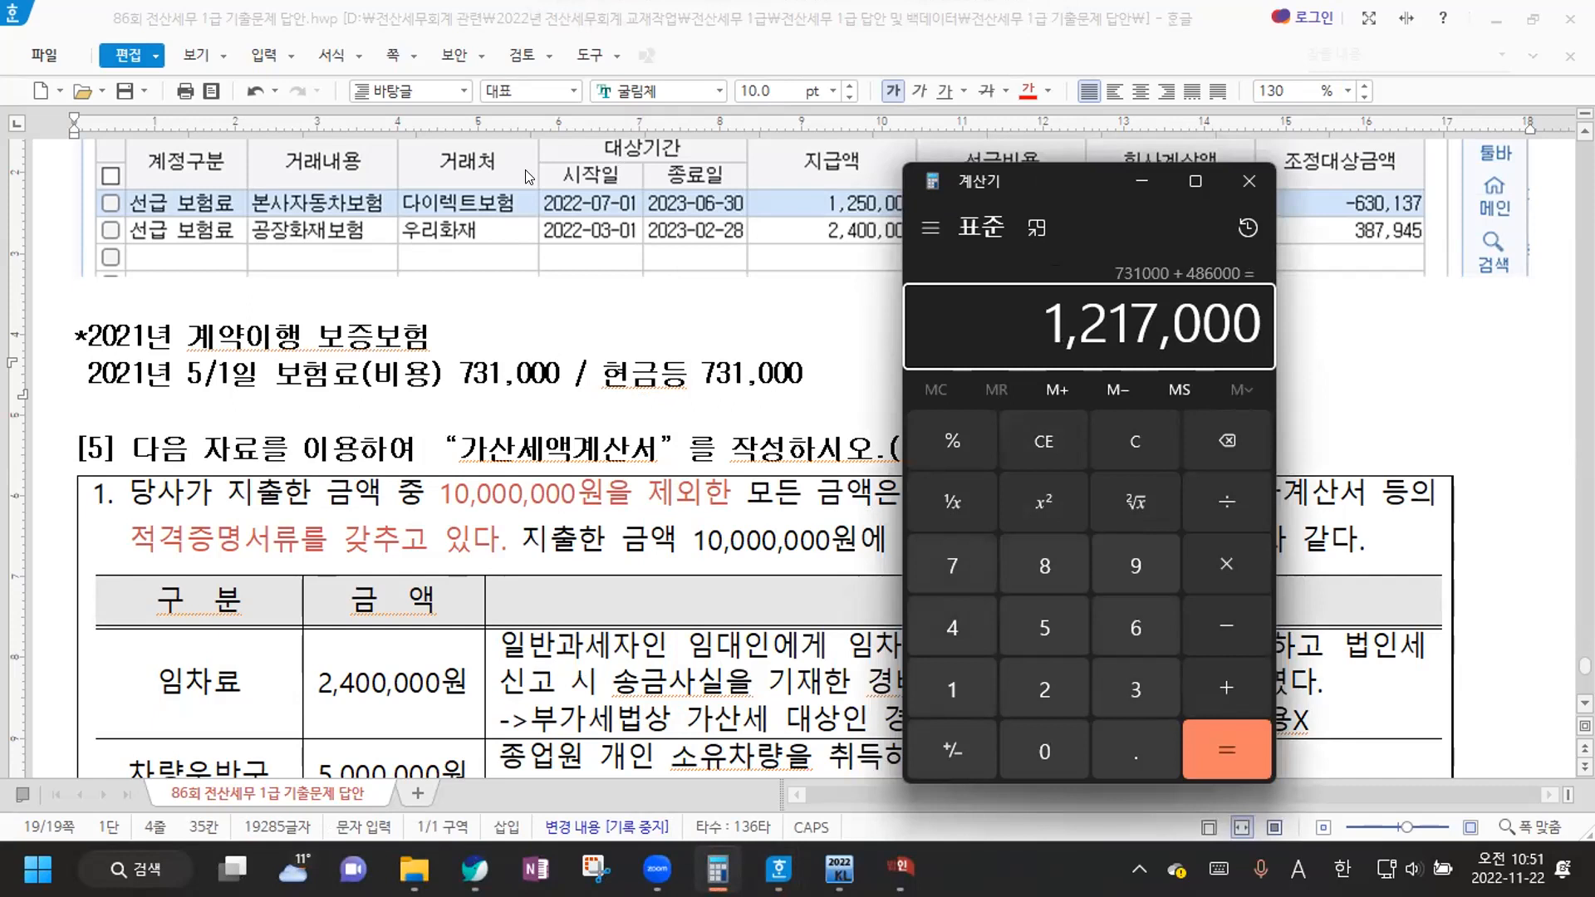
# Switch to the 선급비용명세서 in KcLep, try 2022-05-01 as the 계약이행보증보험 start date, and re-enter it as 2021-05-01
pyautogui.hotkey('alt', 'Tab')
pyautogui.write('20220501')
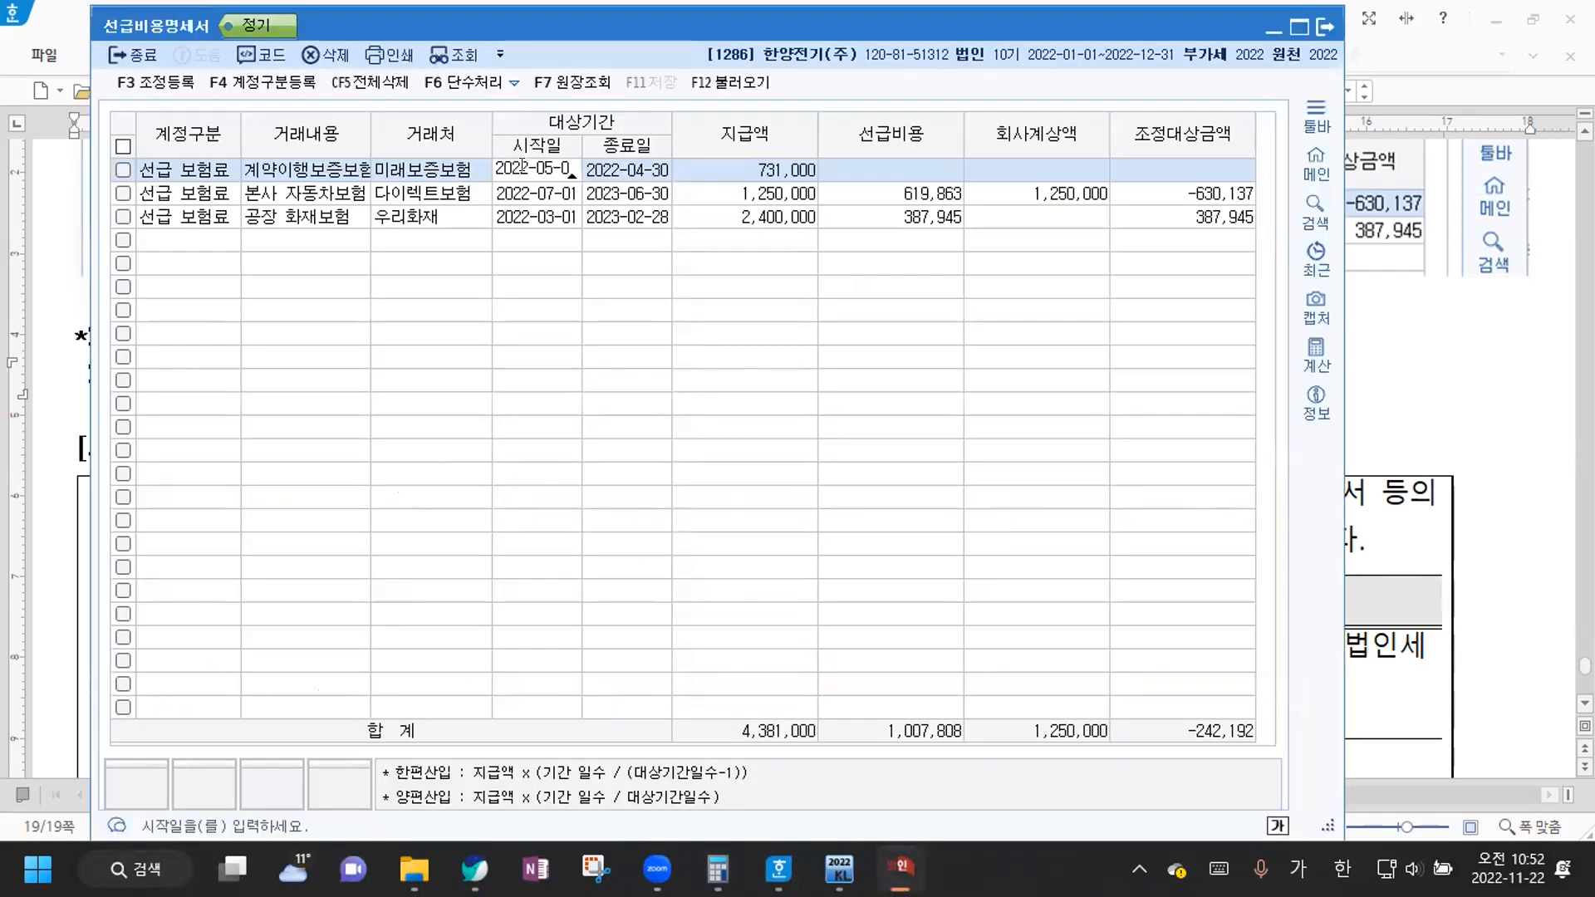
pyautogui.write('2022')
pyautogui.press('BackSpace')
pyautogui.write('10501')
# Set the 계약이행보증보험 row's 종료일 to 2023-04-30 and its 지급액 to 1,215,000
pyautogui.click(639, 175)
pyautogui.write('2023-0')
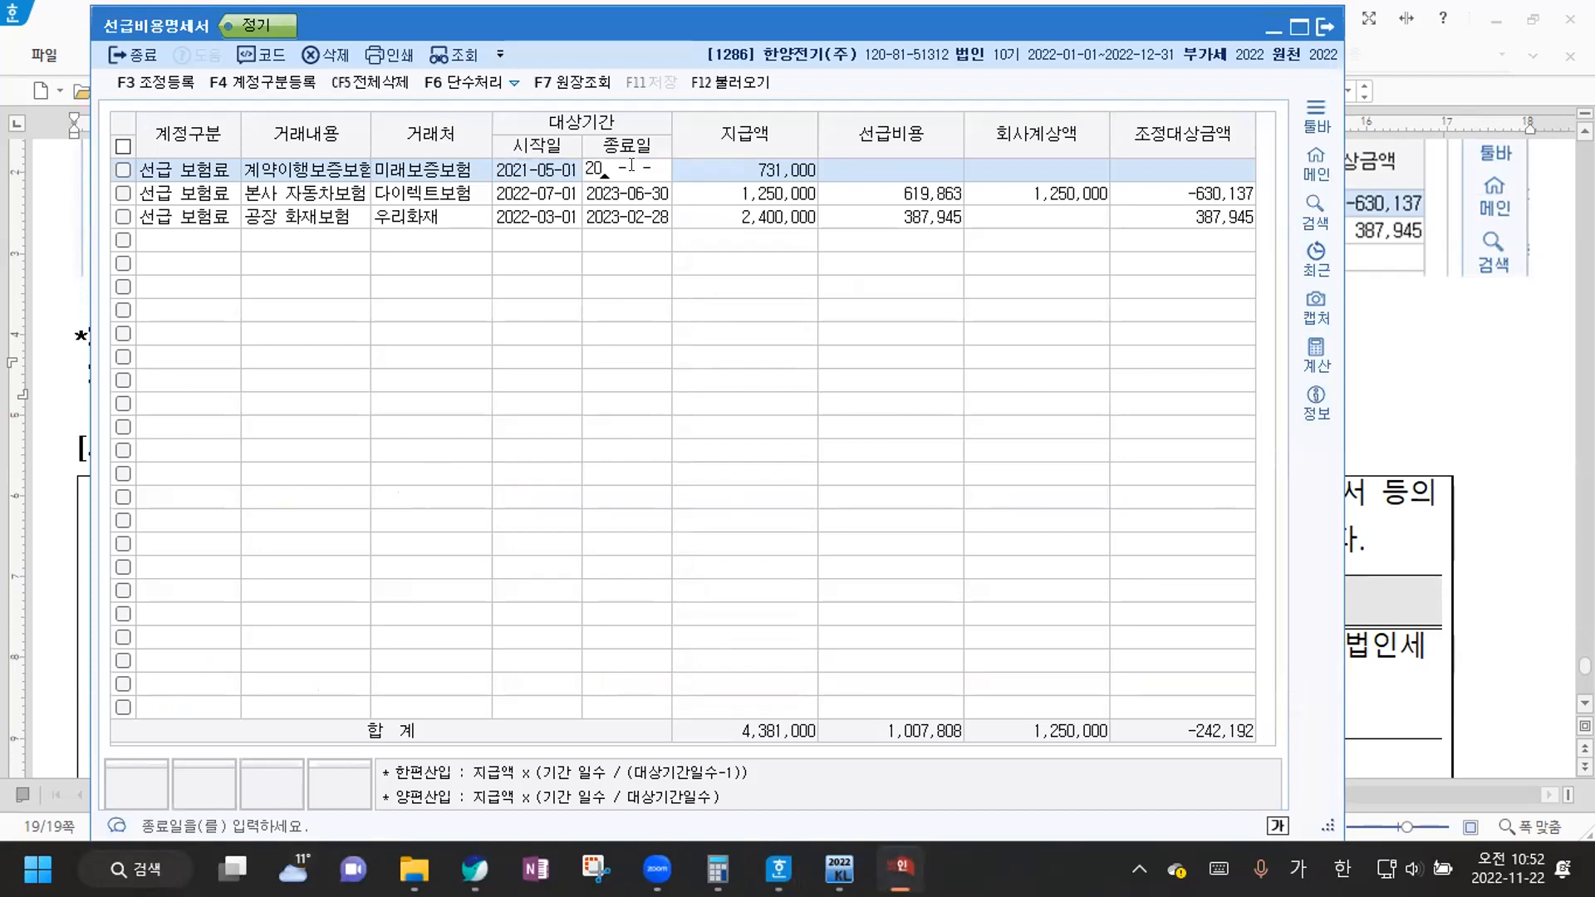
pyautogui.write('4-30')
pyautogui.press('Return')
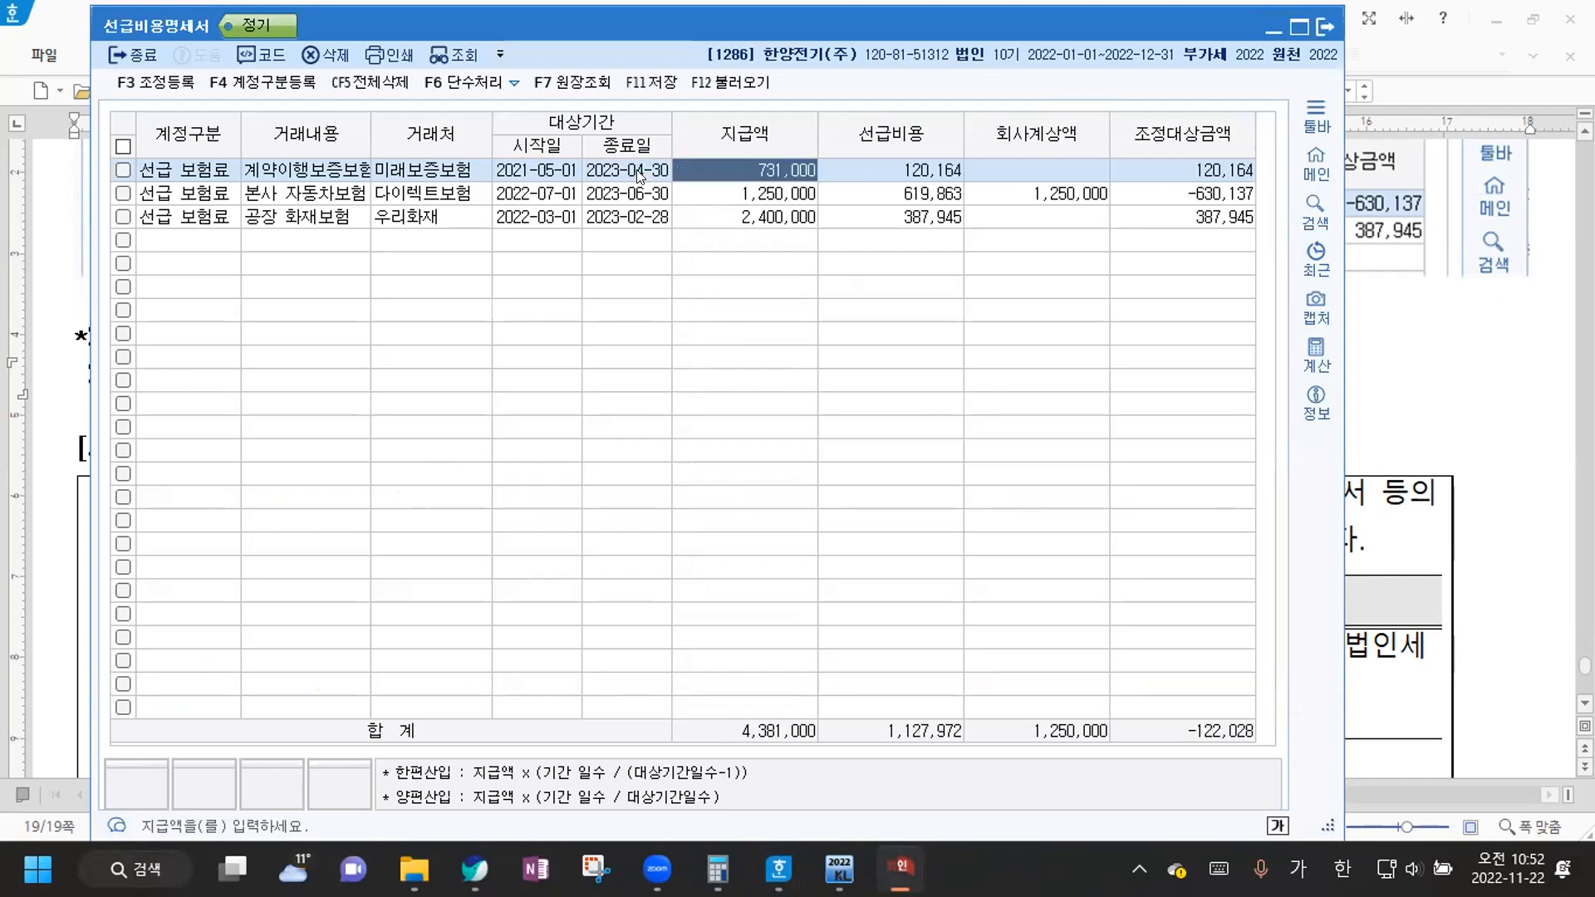
pyautogui.write('1215000')
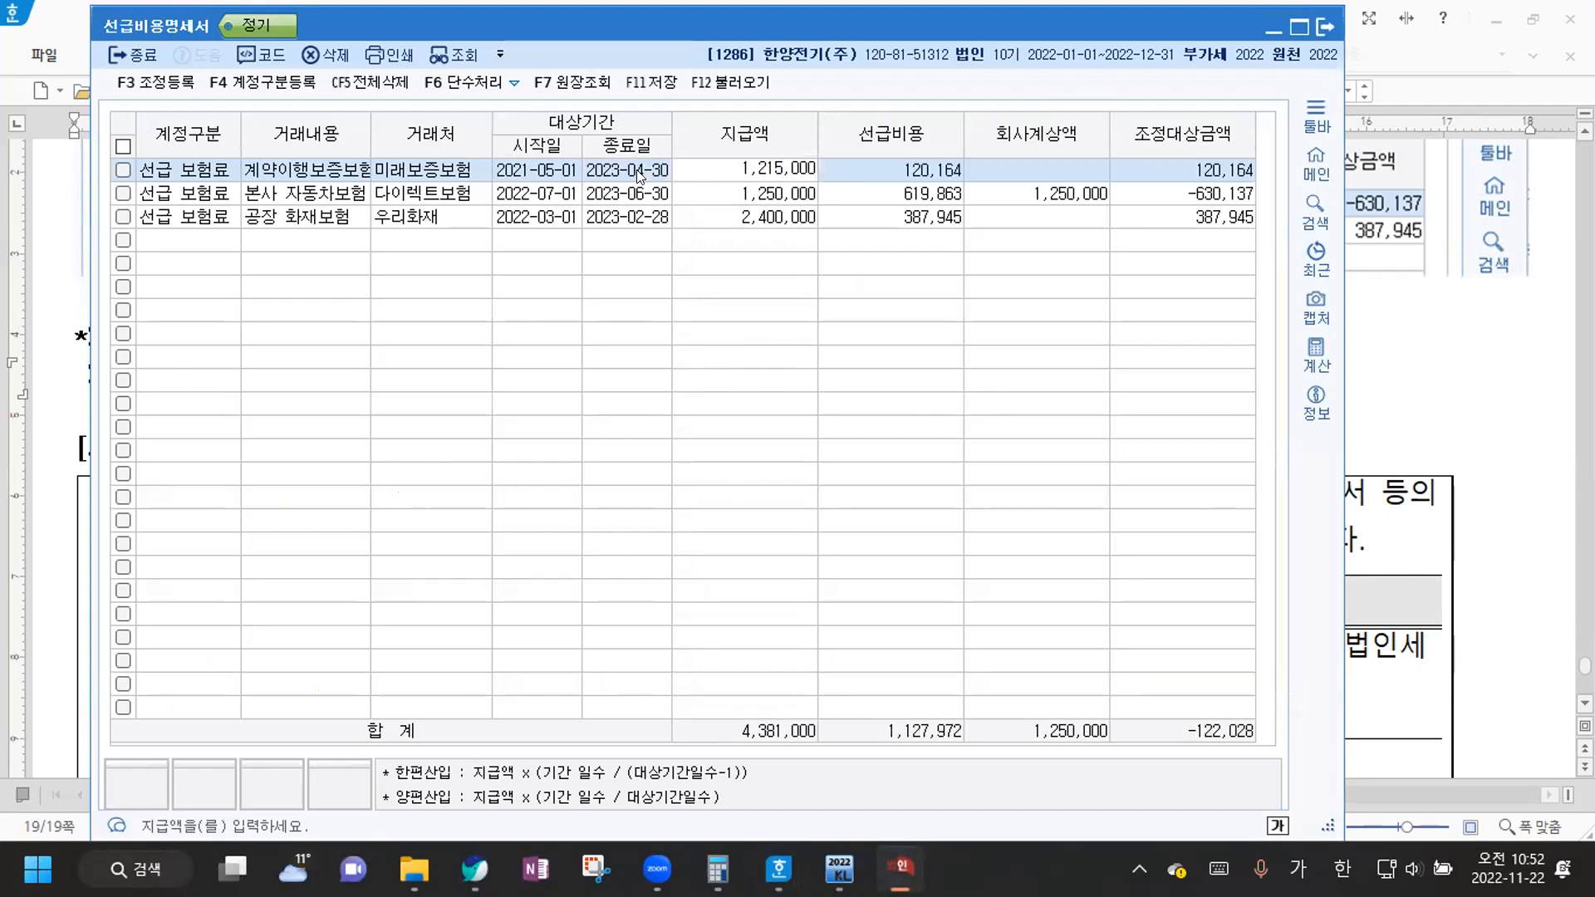
pyautogui.press('Return')
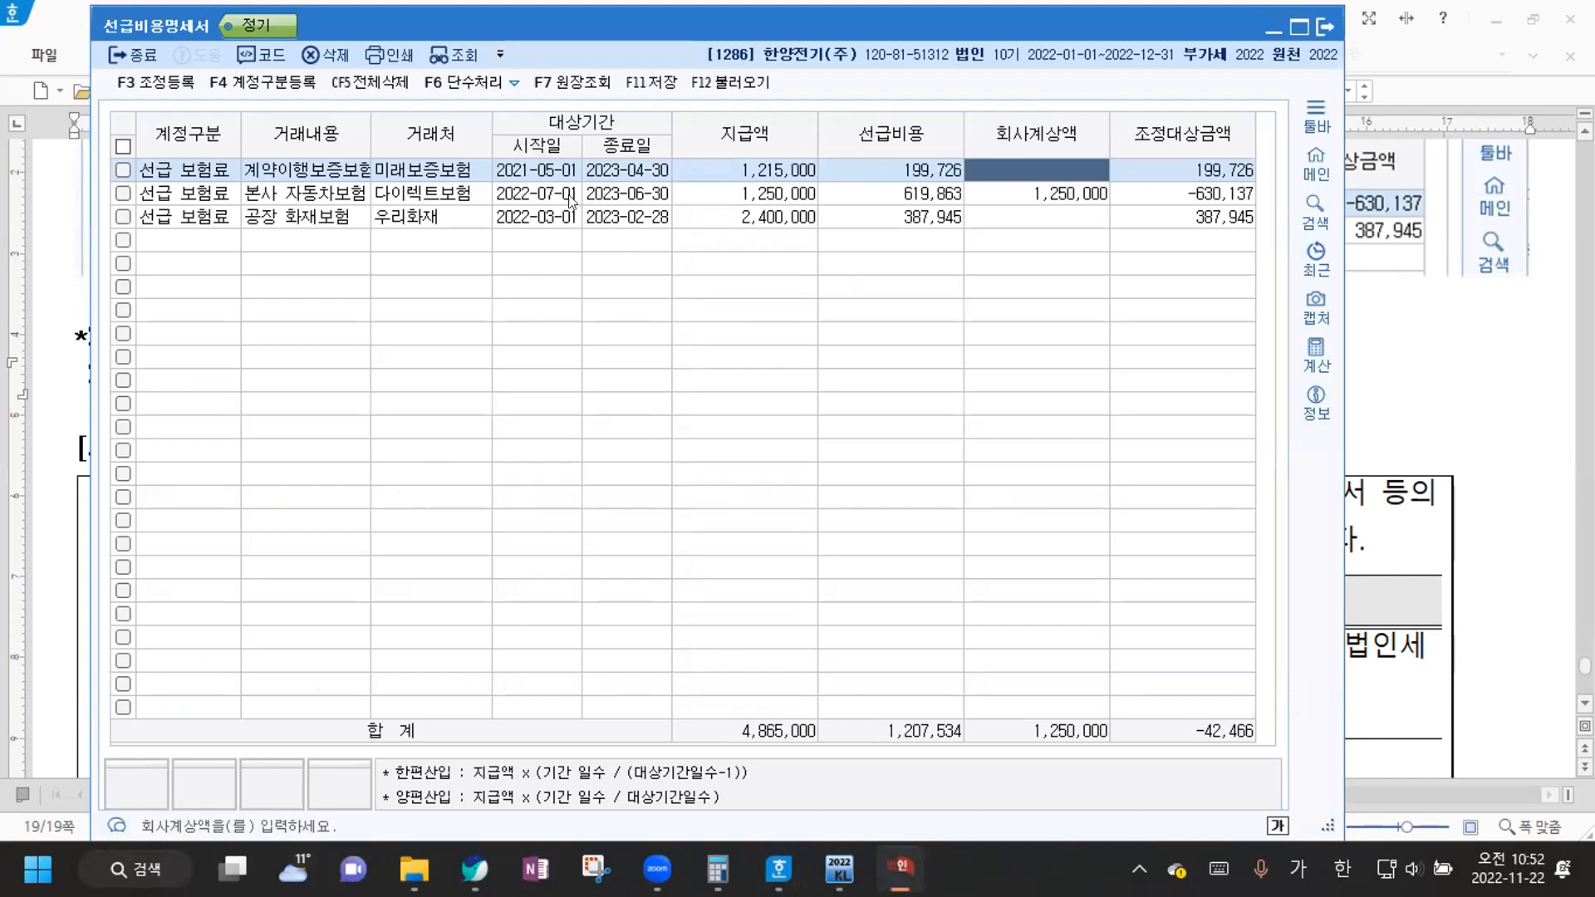
# Set the 계약이행보증보험 row's 종료일 to 2022-04-30 and re-enter its 시작일 as 2021-05-01
pyautogui.click(609, 174)
pyautogui.write('20220430')
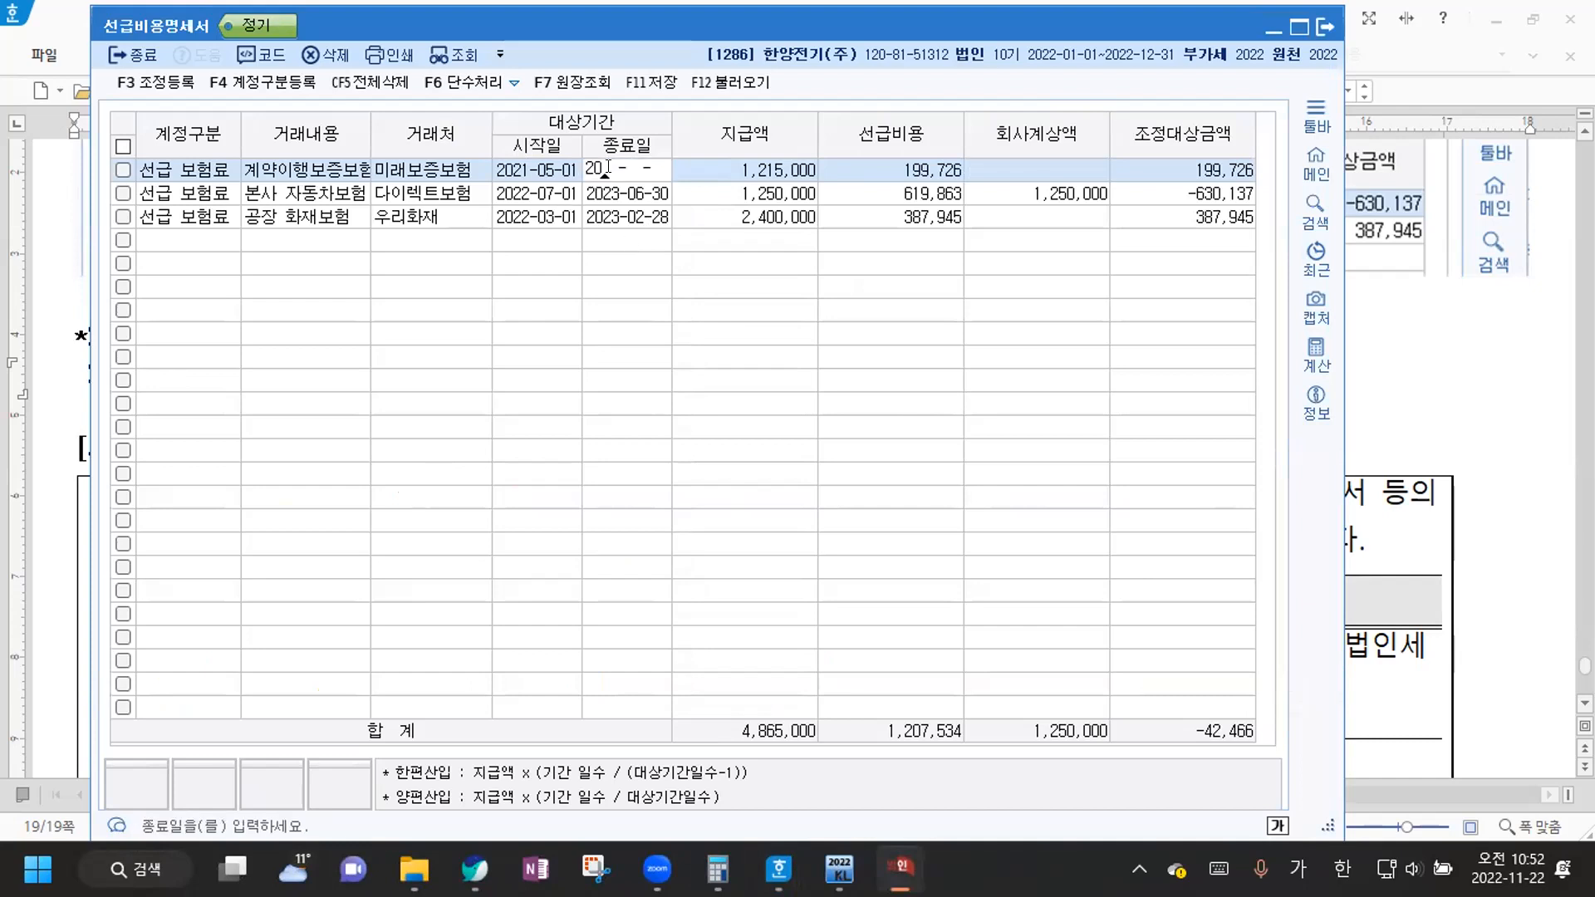
pyautogui.press('Return')
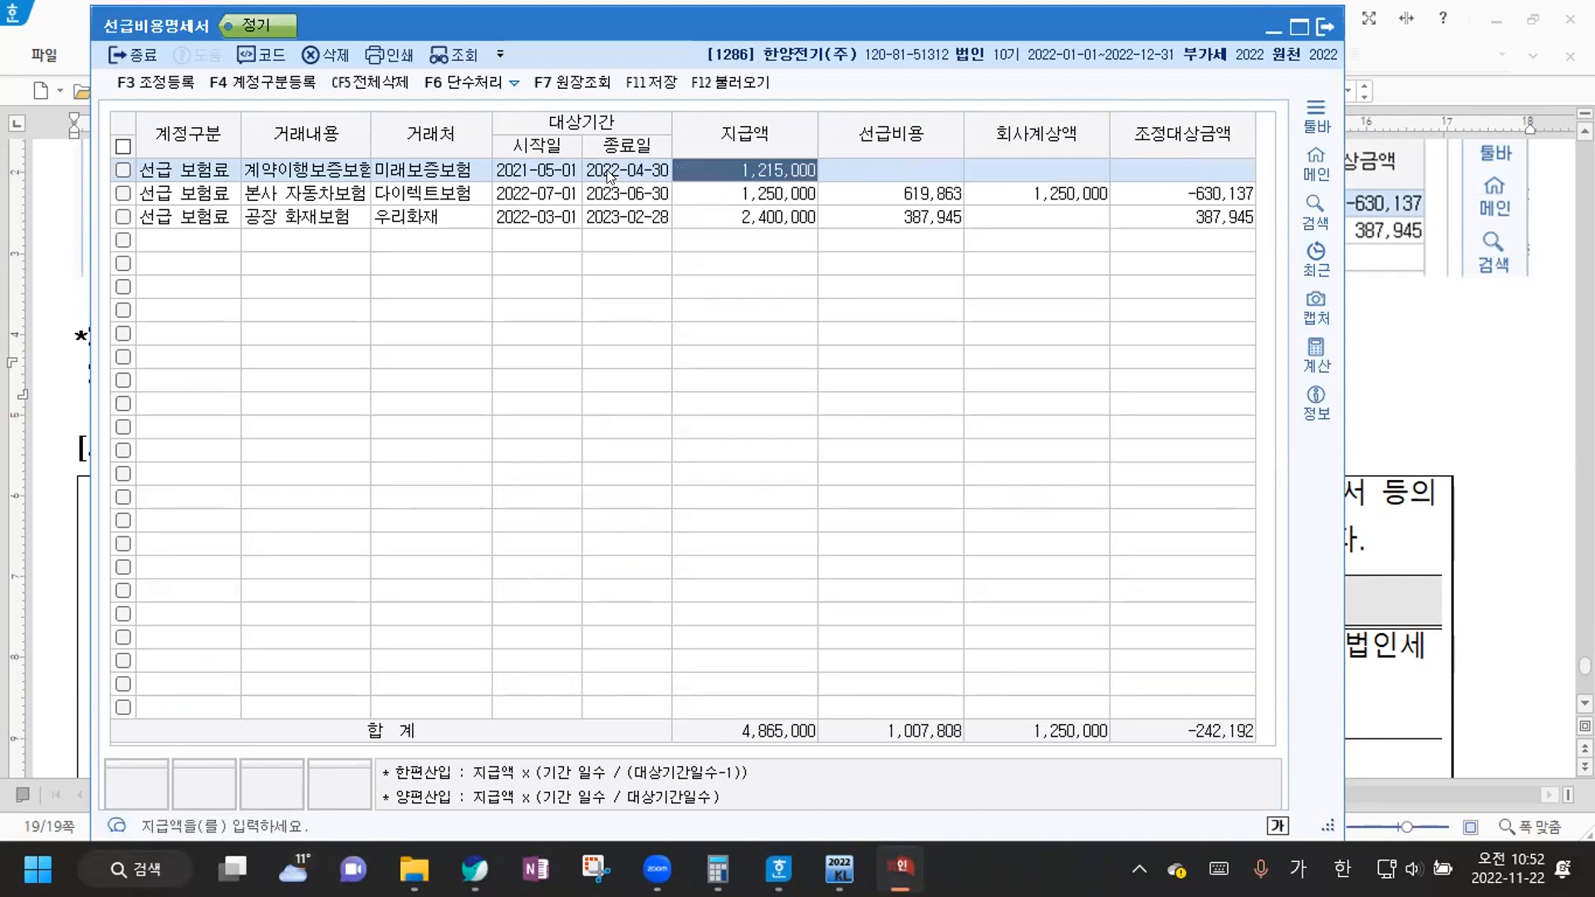
pyautogui.click(525, 170)
pyautogui.write('202205')
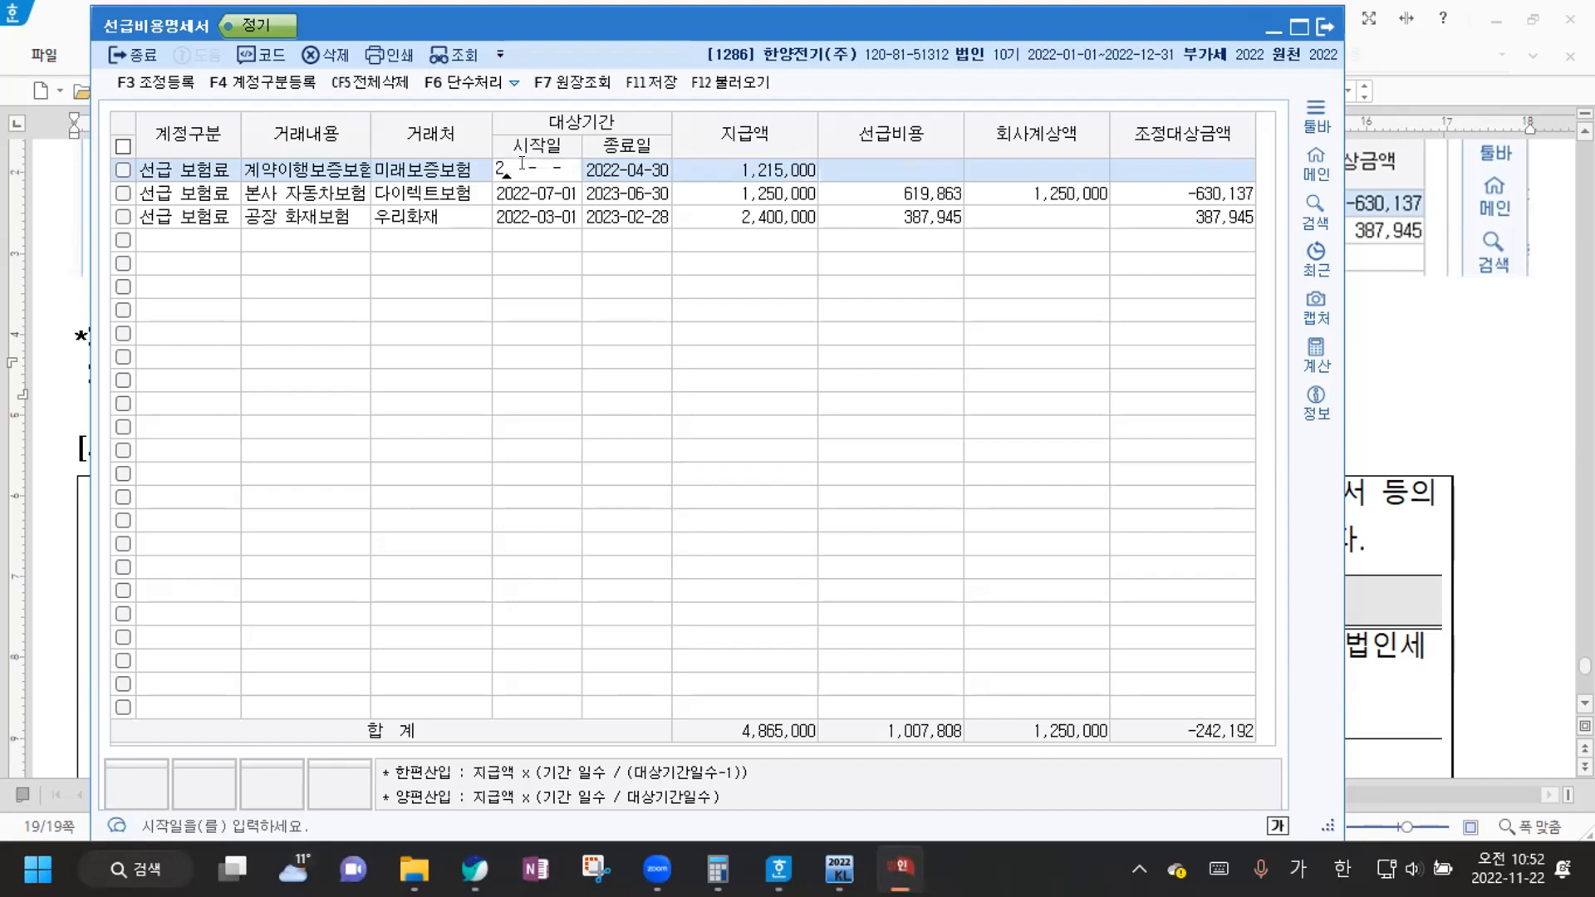
pyautogui.write('01')
pyautogui.press('Return')
pyautogui.write('20220501')
pyautogui.press('Return')
# Change the 계약이행보증보험 row's 대상기간 to 2022-05-01 through 2023-04-30
pyautogui.click(641, 170)
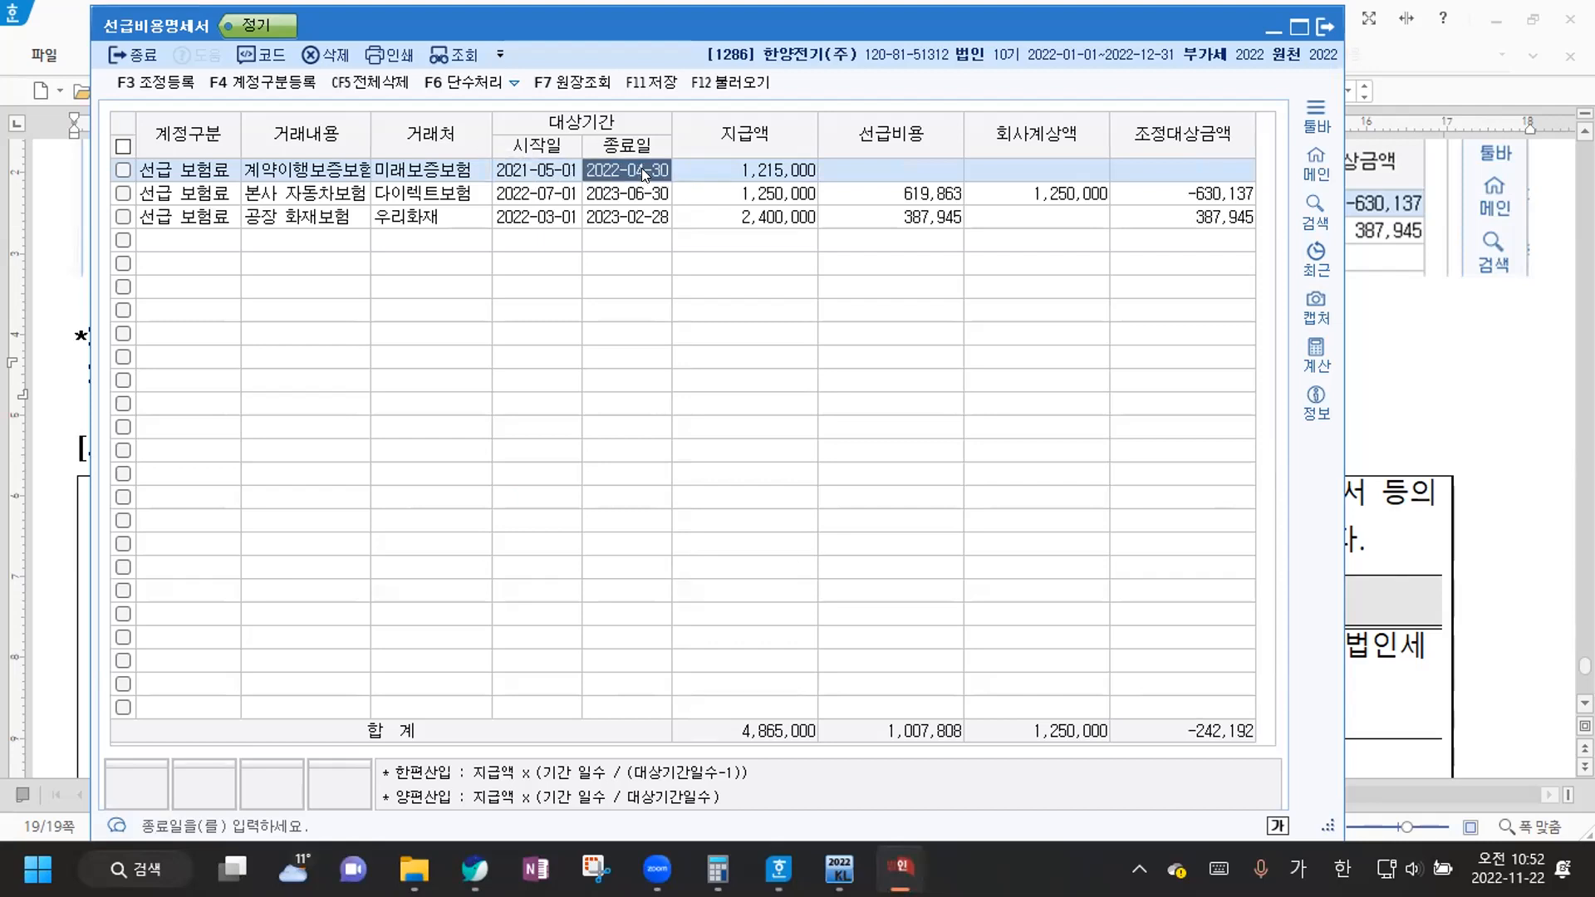
pyautogui.click(641, 169)
pyautogui.write('2023-04-30')
pyautogui.press('Return')
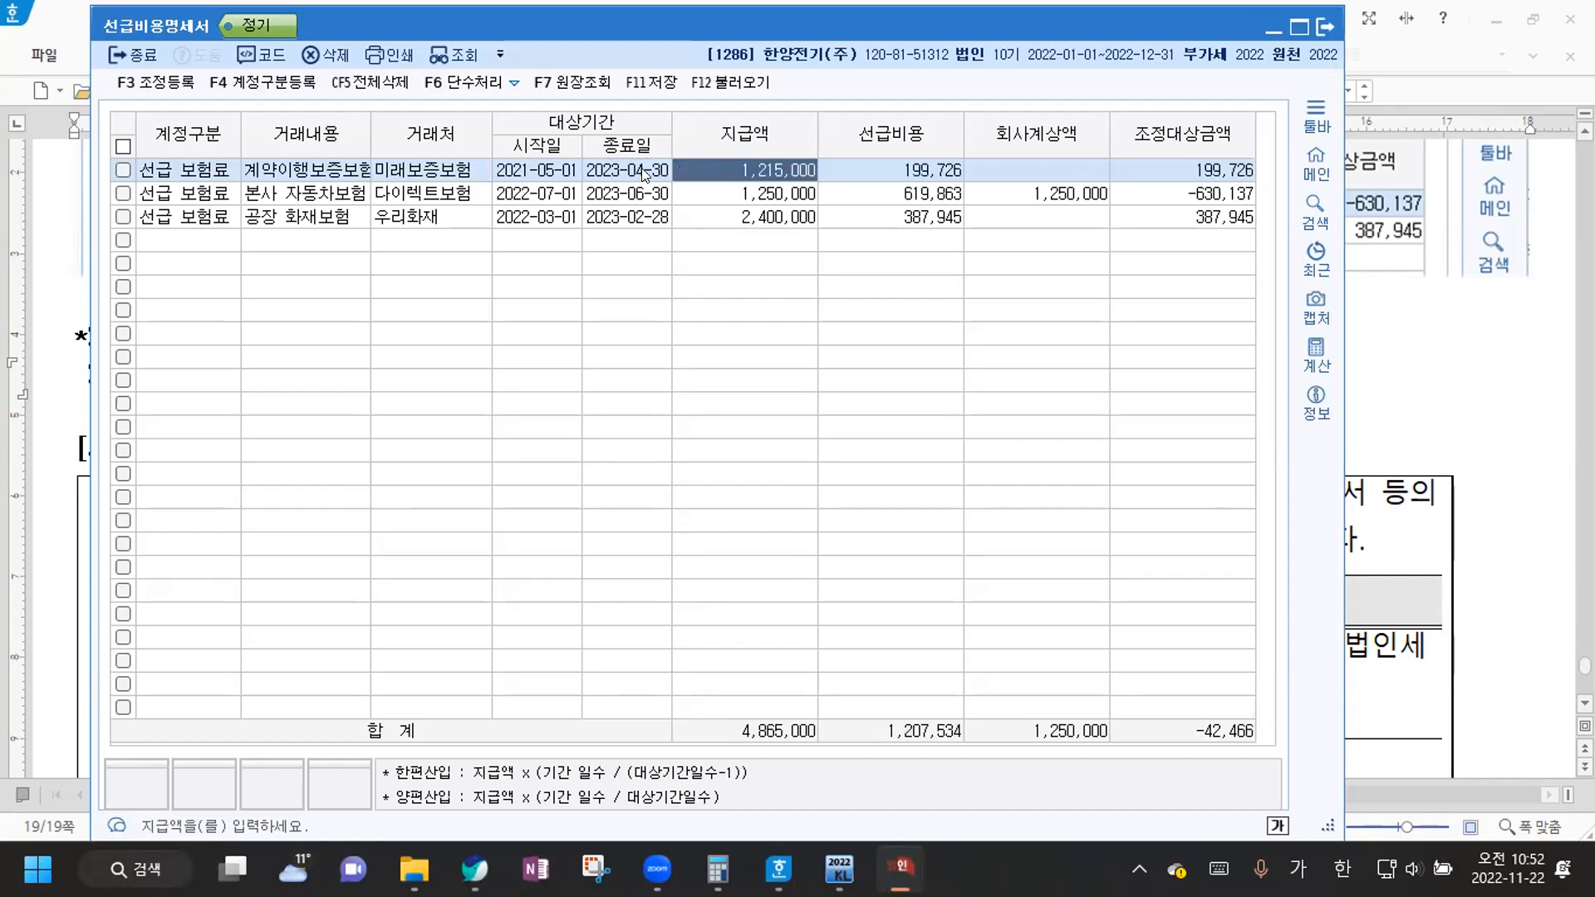
pyautogui.click(543, 163)
pyautogui.click(543, 162)
pyautogui.write('2022-')
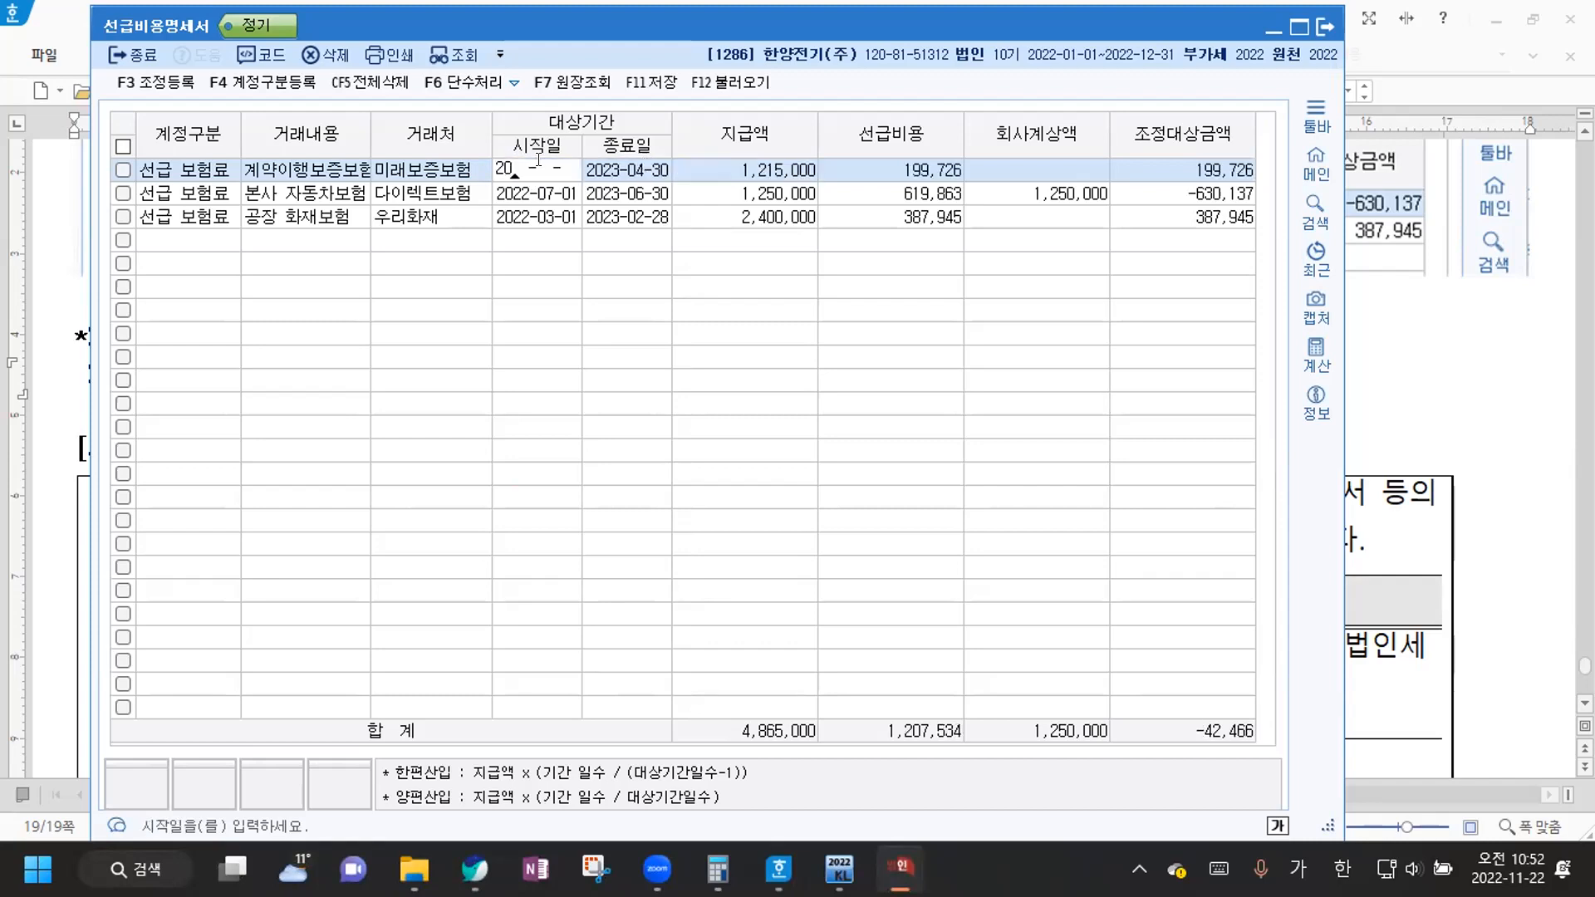
pyautogui.write('05-01')
pyautogui.press('Return')
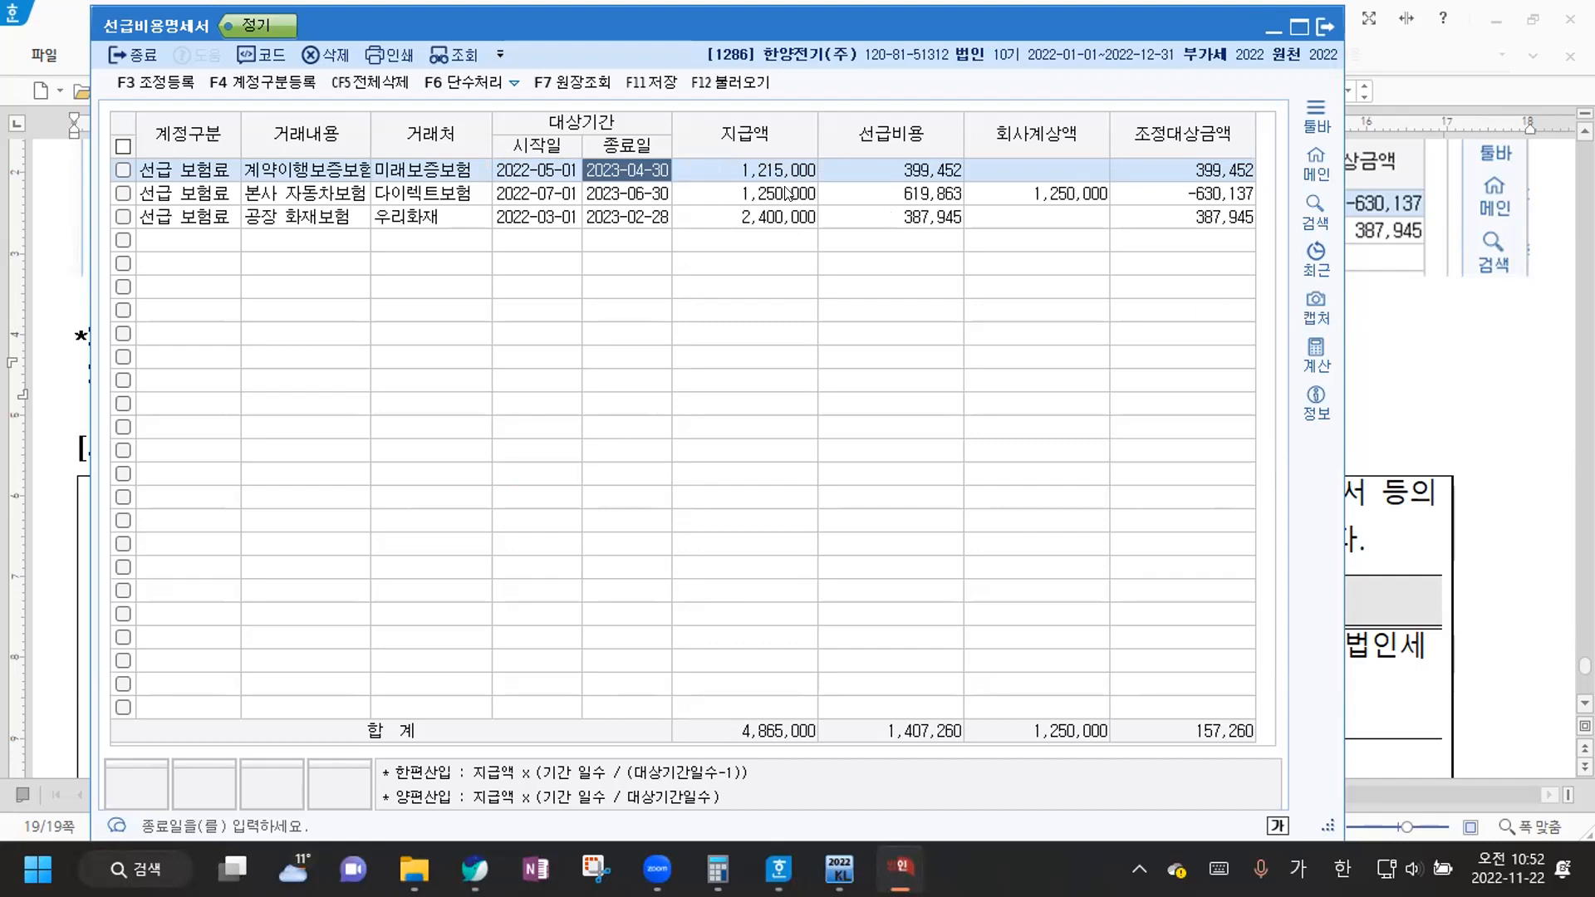
# Restore the 계약이행보증보험 row to 대상기간 2021-05-01 through 2022-04-30 with a 지급액 of 731,000
pyautogui.click(530, 176)
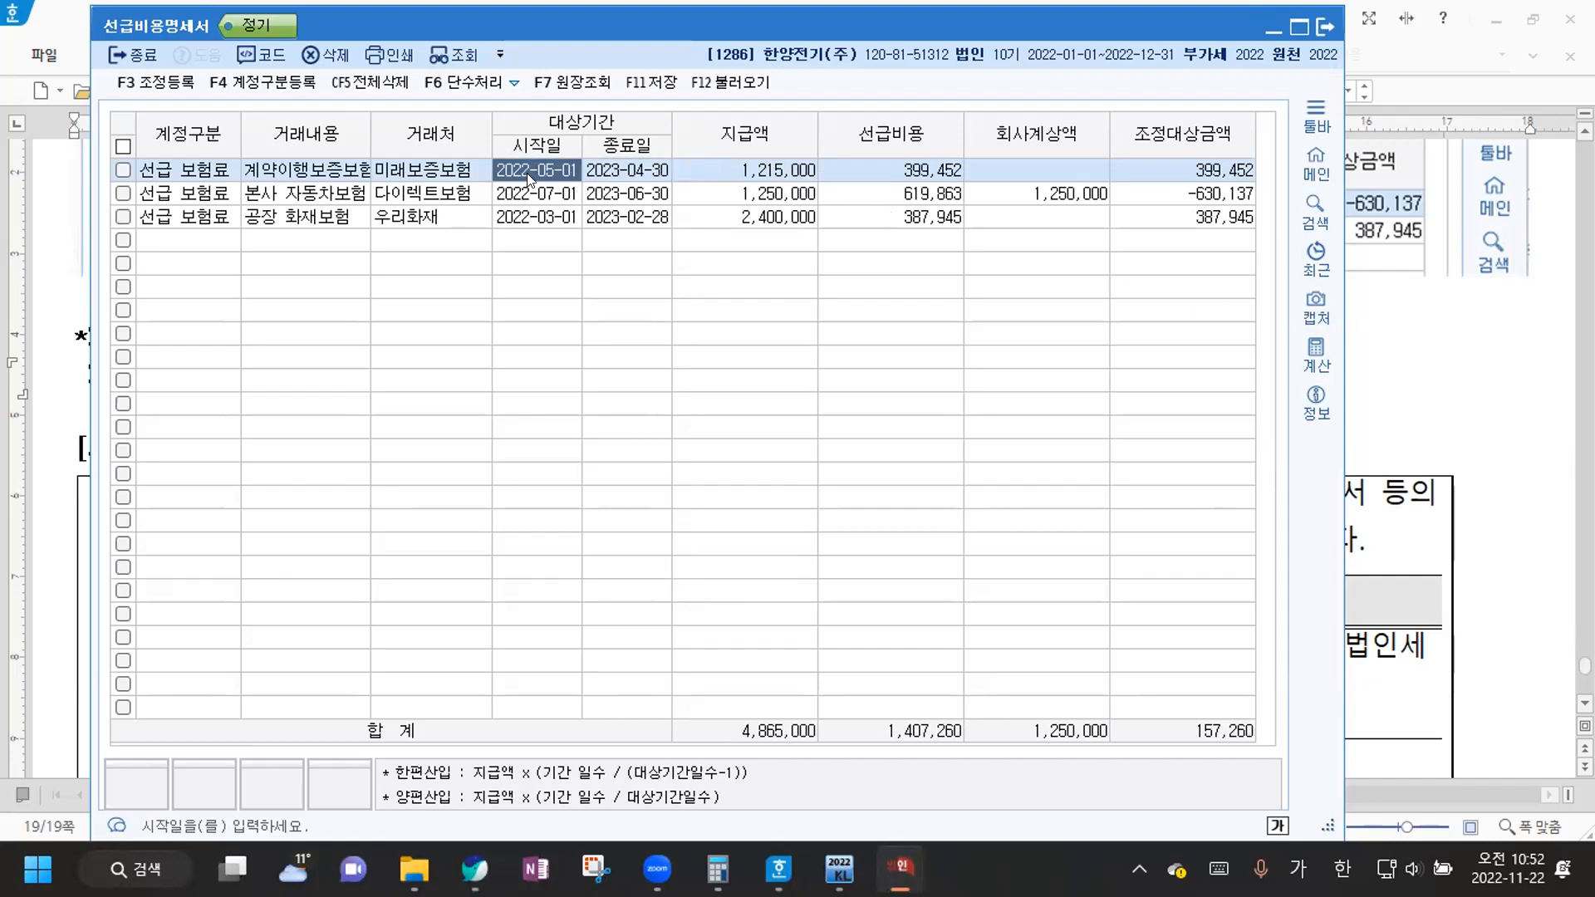
pyautogui.write('20')
pyautogui.write('21-05-01 ')
pyautogui.write('2022-')
pyautogui.write('04-30 ')
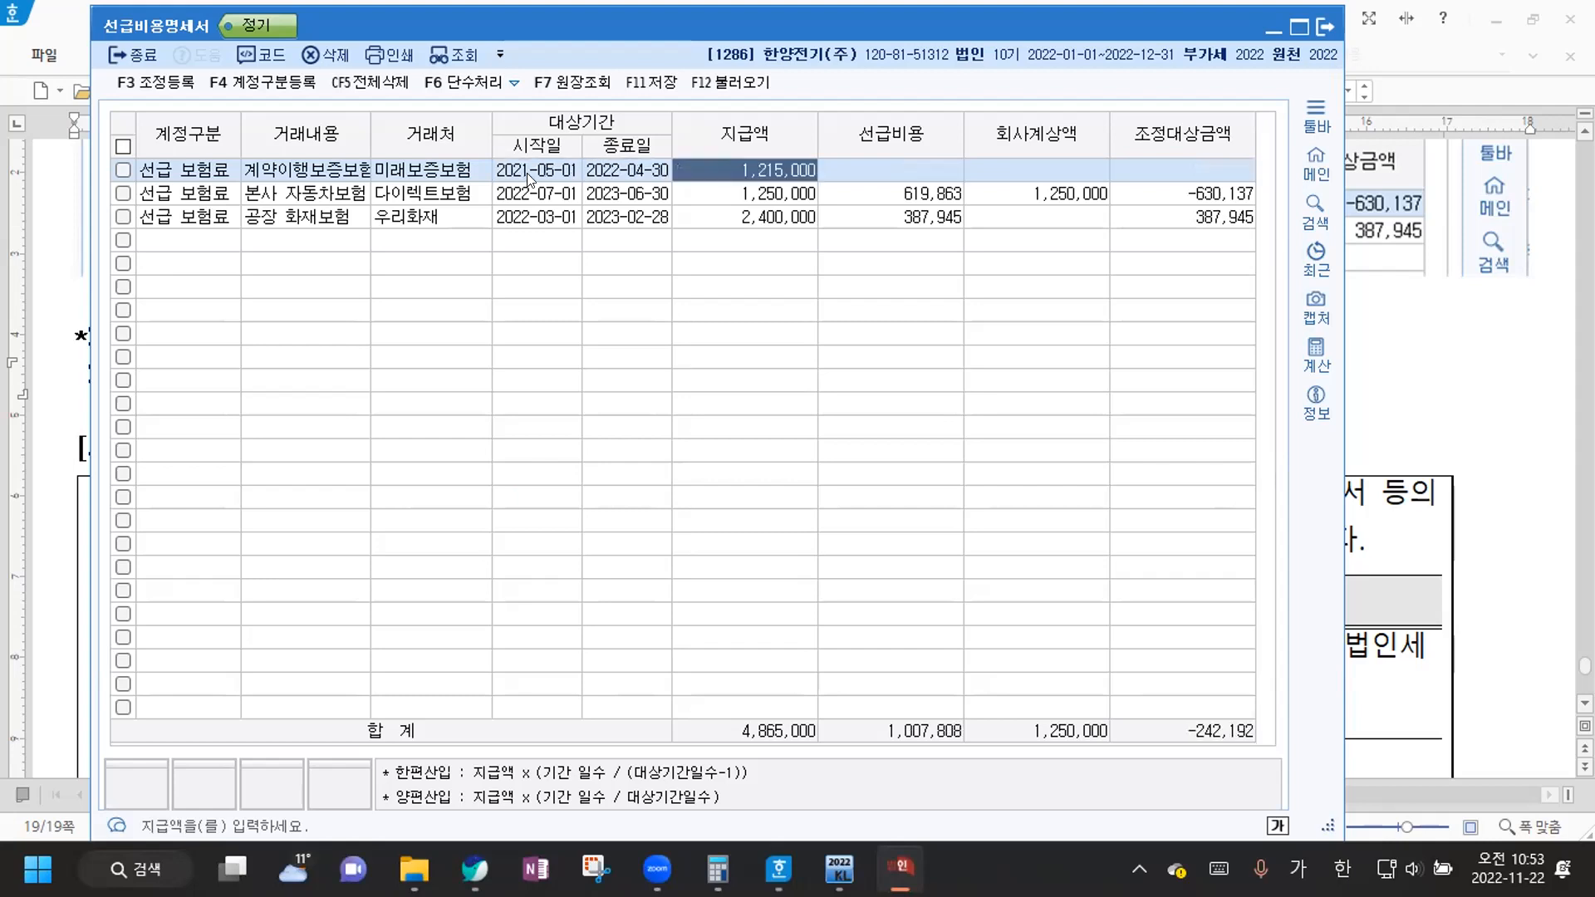
pyautogui.write('731,000')
pyautogui.press('Return')
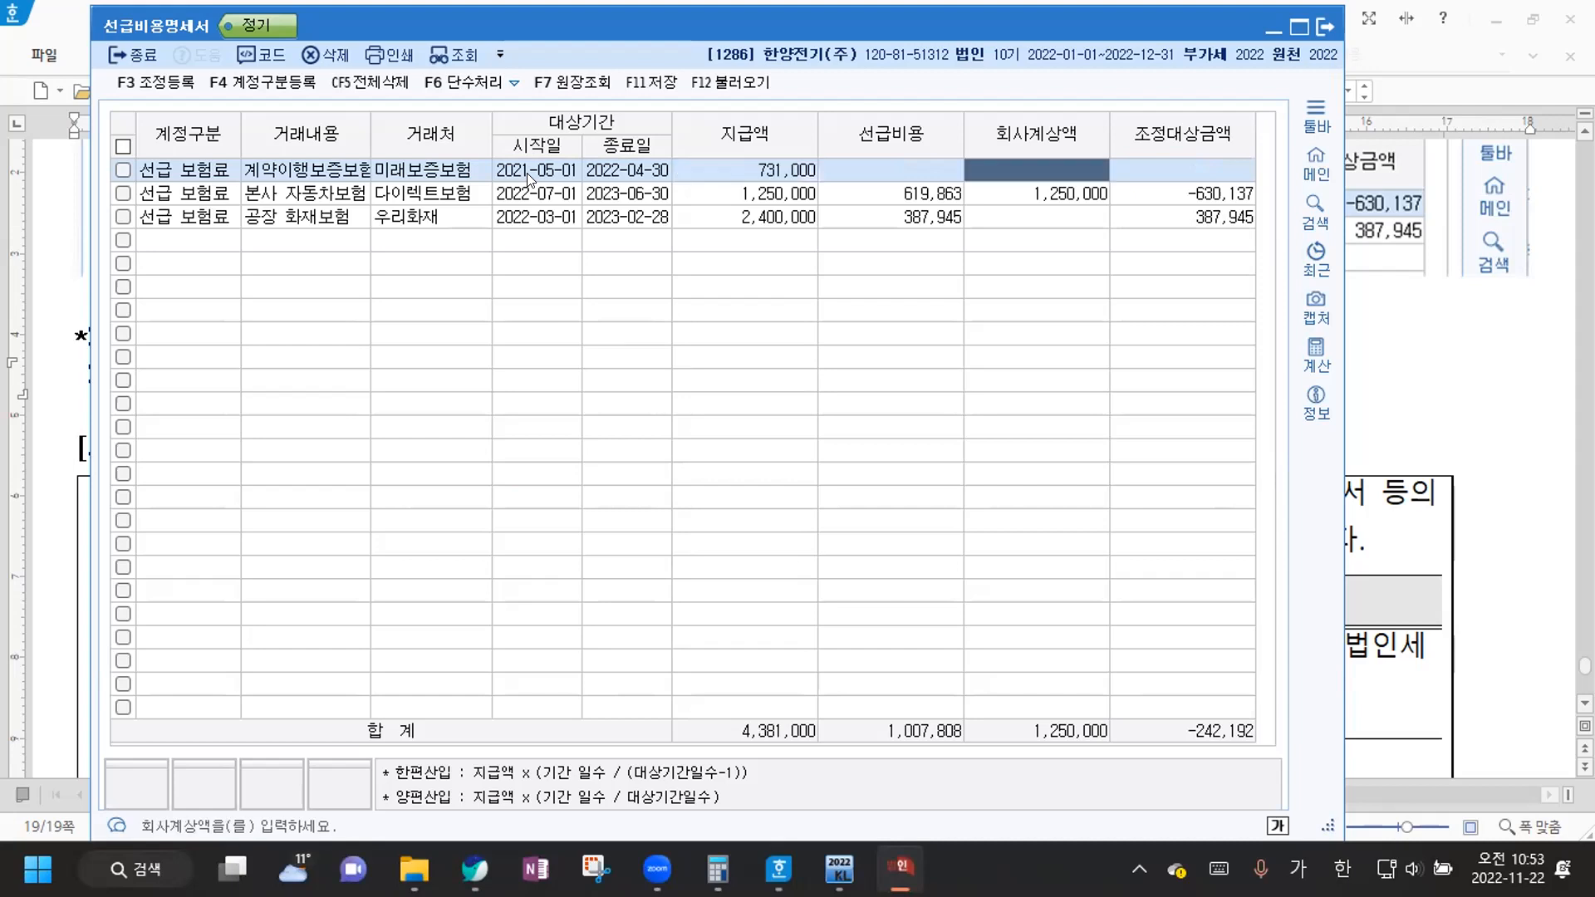
# Switch to the Hangul answer document and start a "2021년 12/31일" line below the 계약이행 보증보험 5/1일 entry
pyautogui.click(1430, 373)
pyautogui.scroll(10, 199, 312)
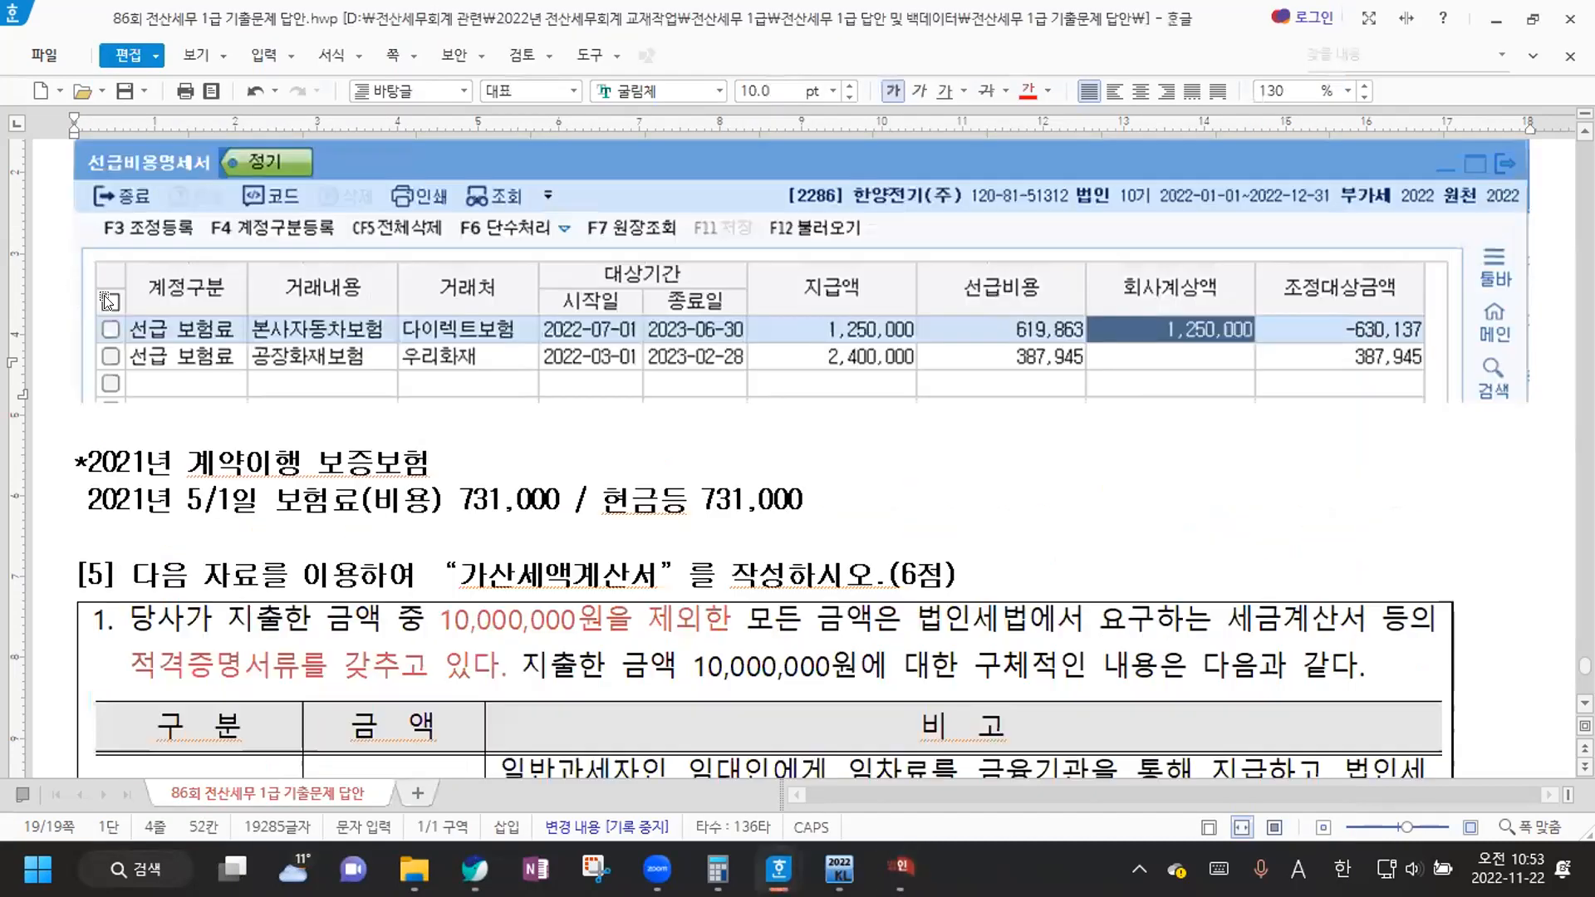
pyautogui.scroll(6, 214, 306)
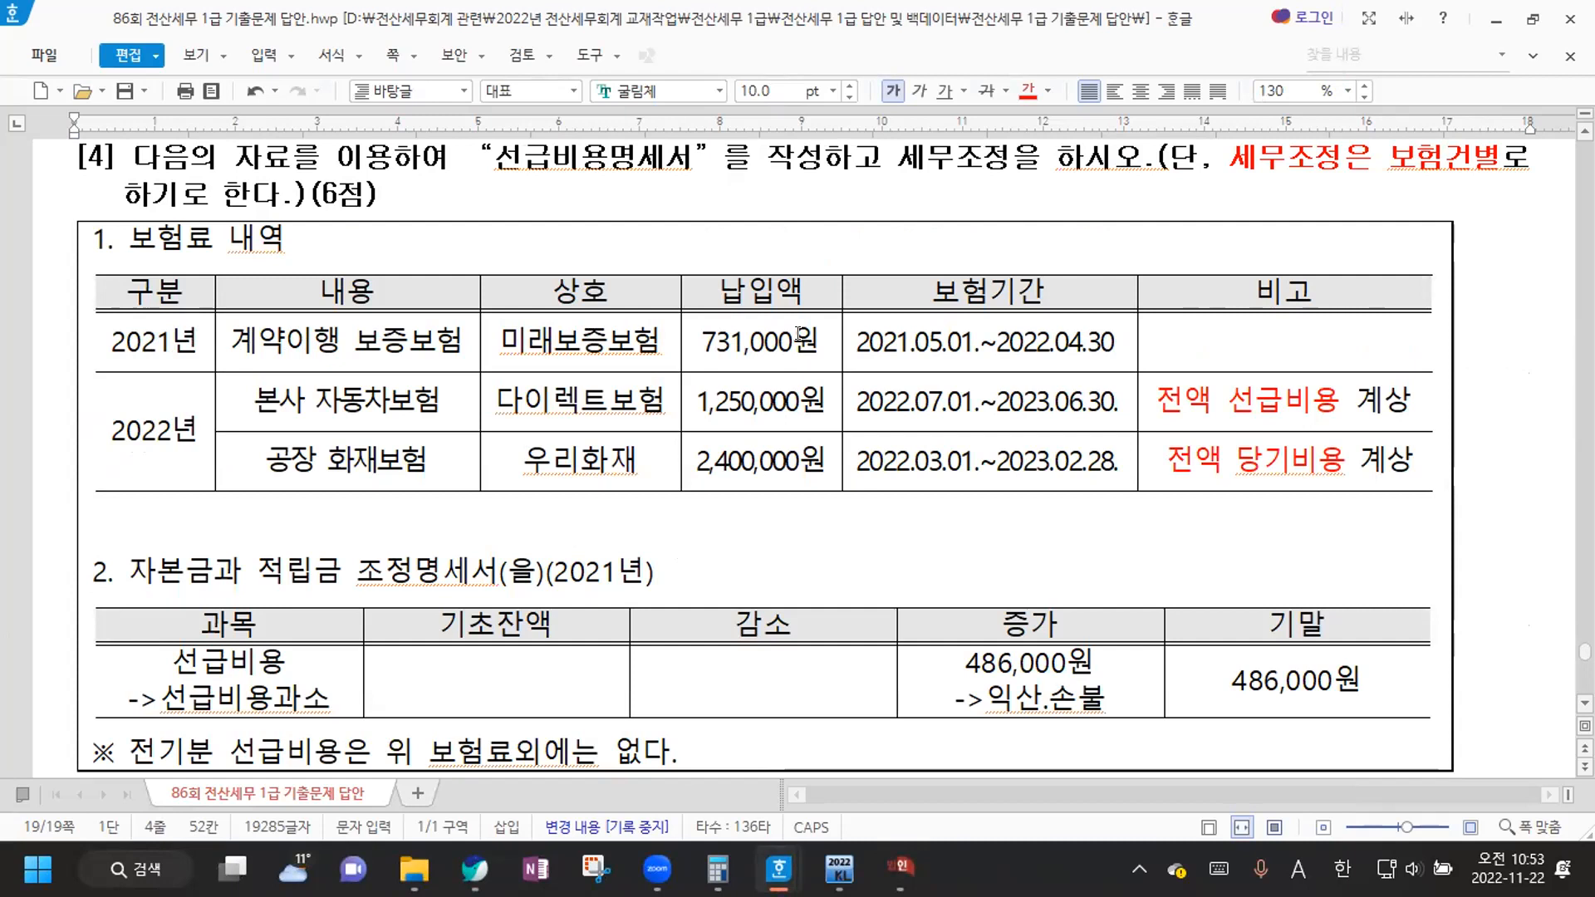
pyautogui.scroll(-10, 800, 335)
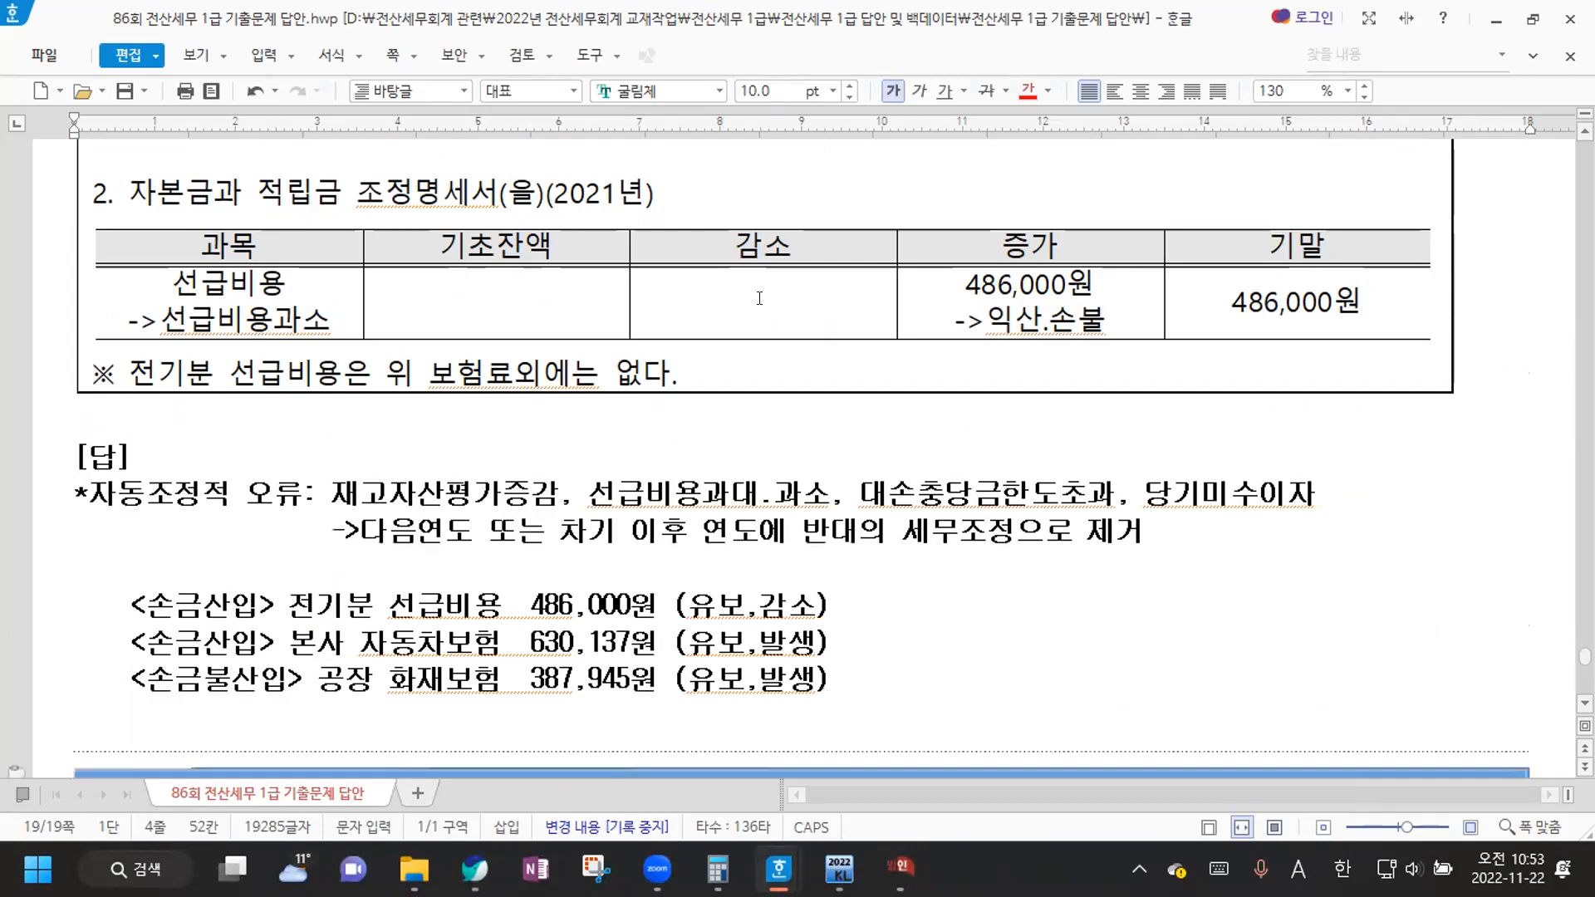
pyautogui.scroll(-10, 751, 306)
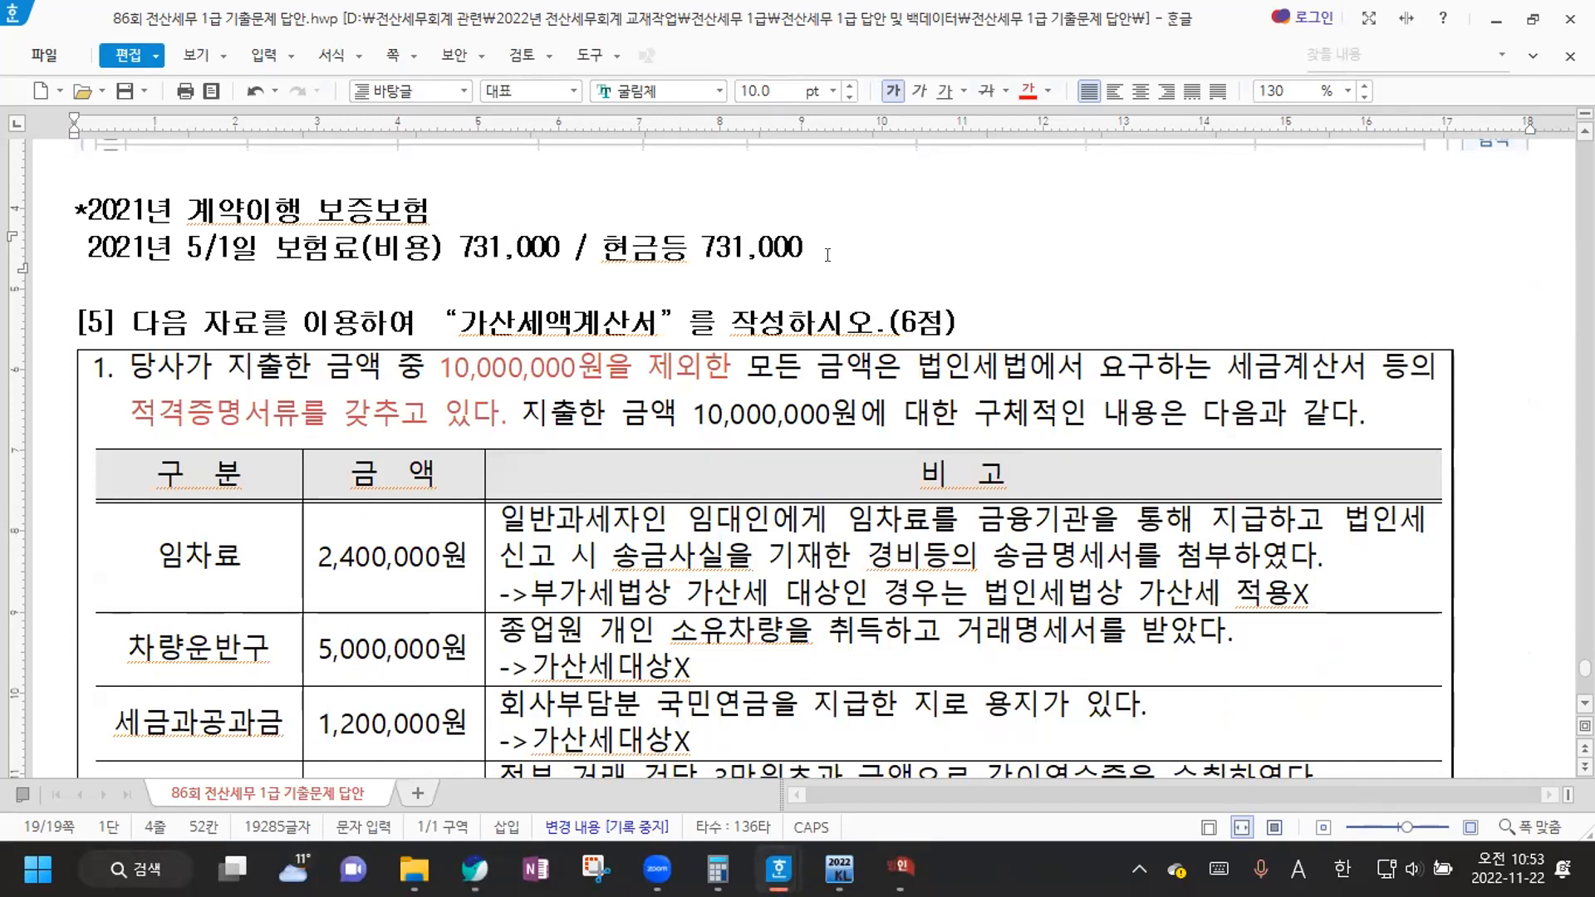
pyautogui.press('Return')
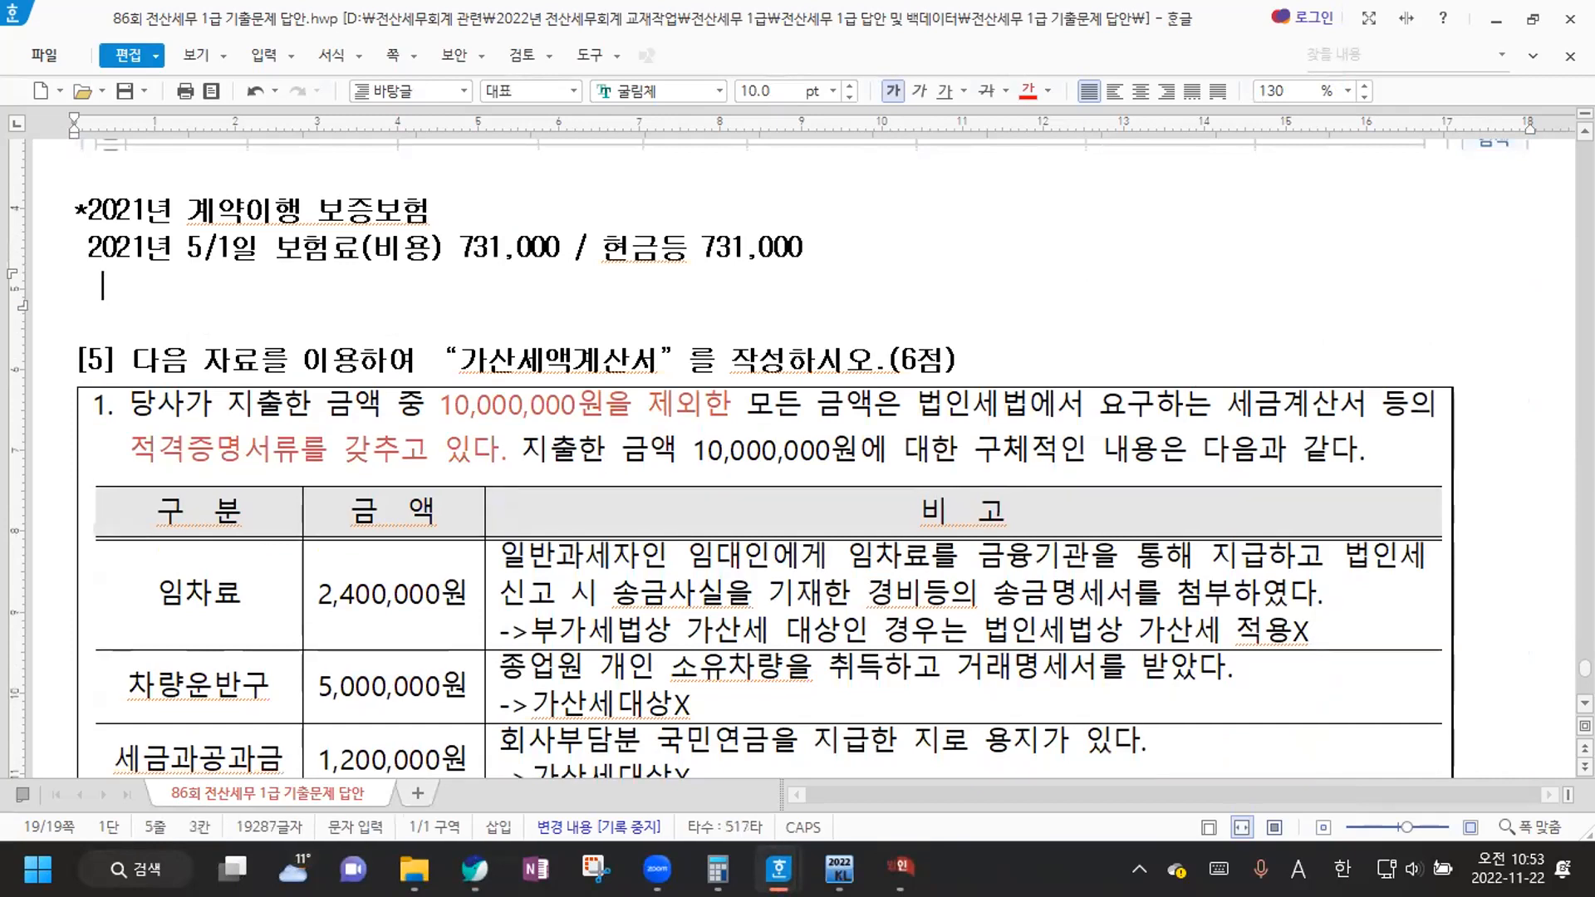
pyautogui.press('BackSpace')
pyautogui.press('Hangul')
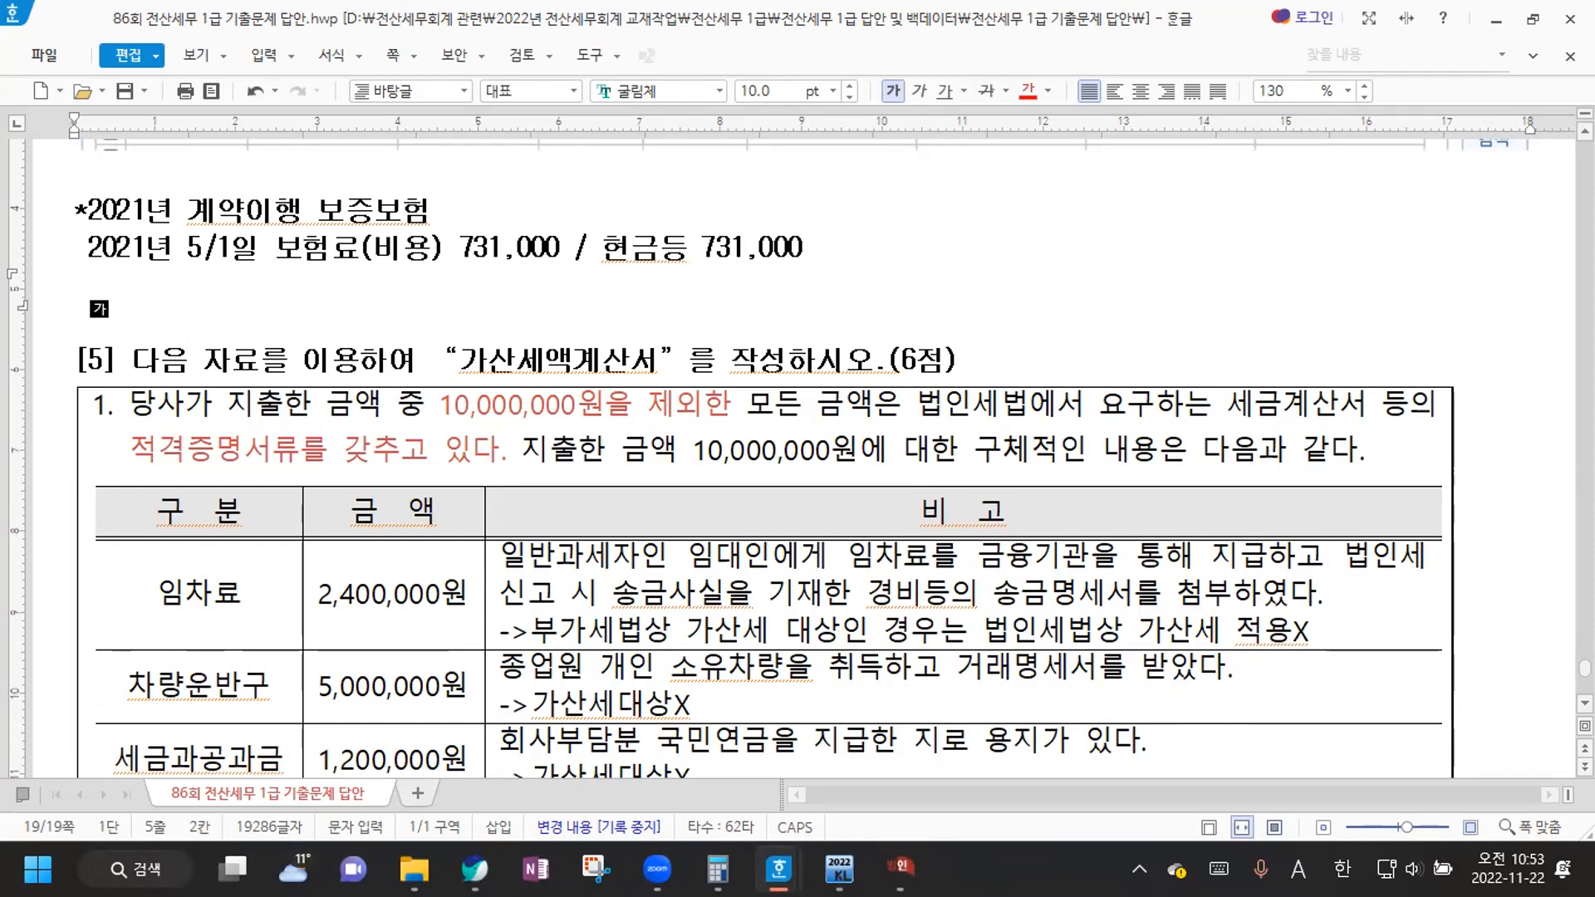
pyautogui.write('2021년 12/31일 ')
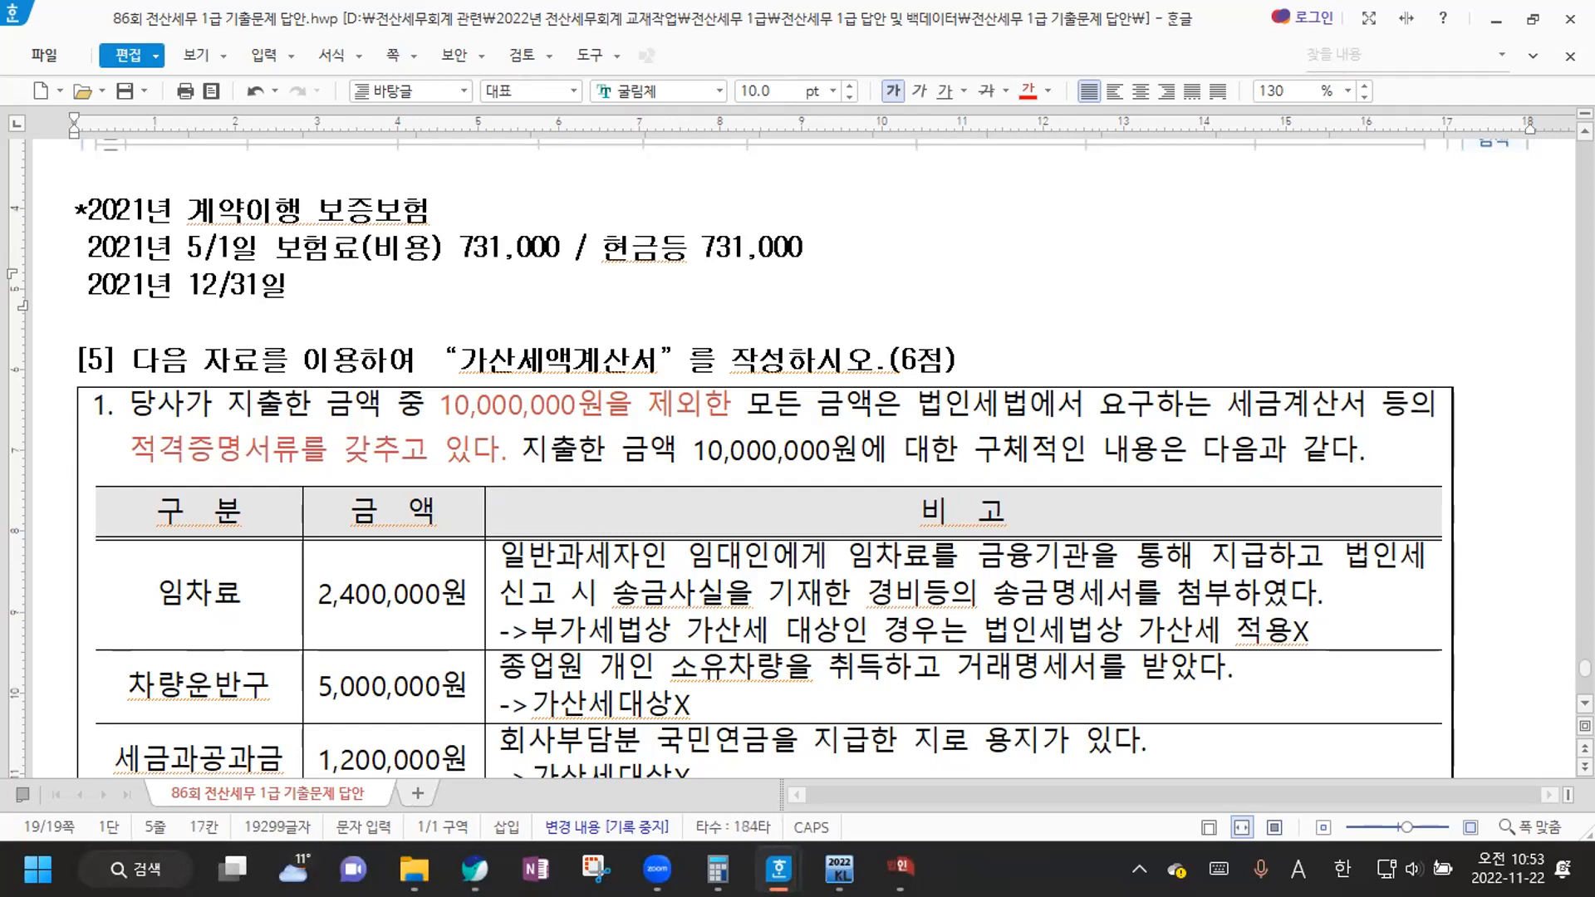
# Complete the 2021년 12/31일 line with the journal entry "선급비용 486,000 / 보험료(비용) 486,000"
pyautogui.write('선')
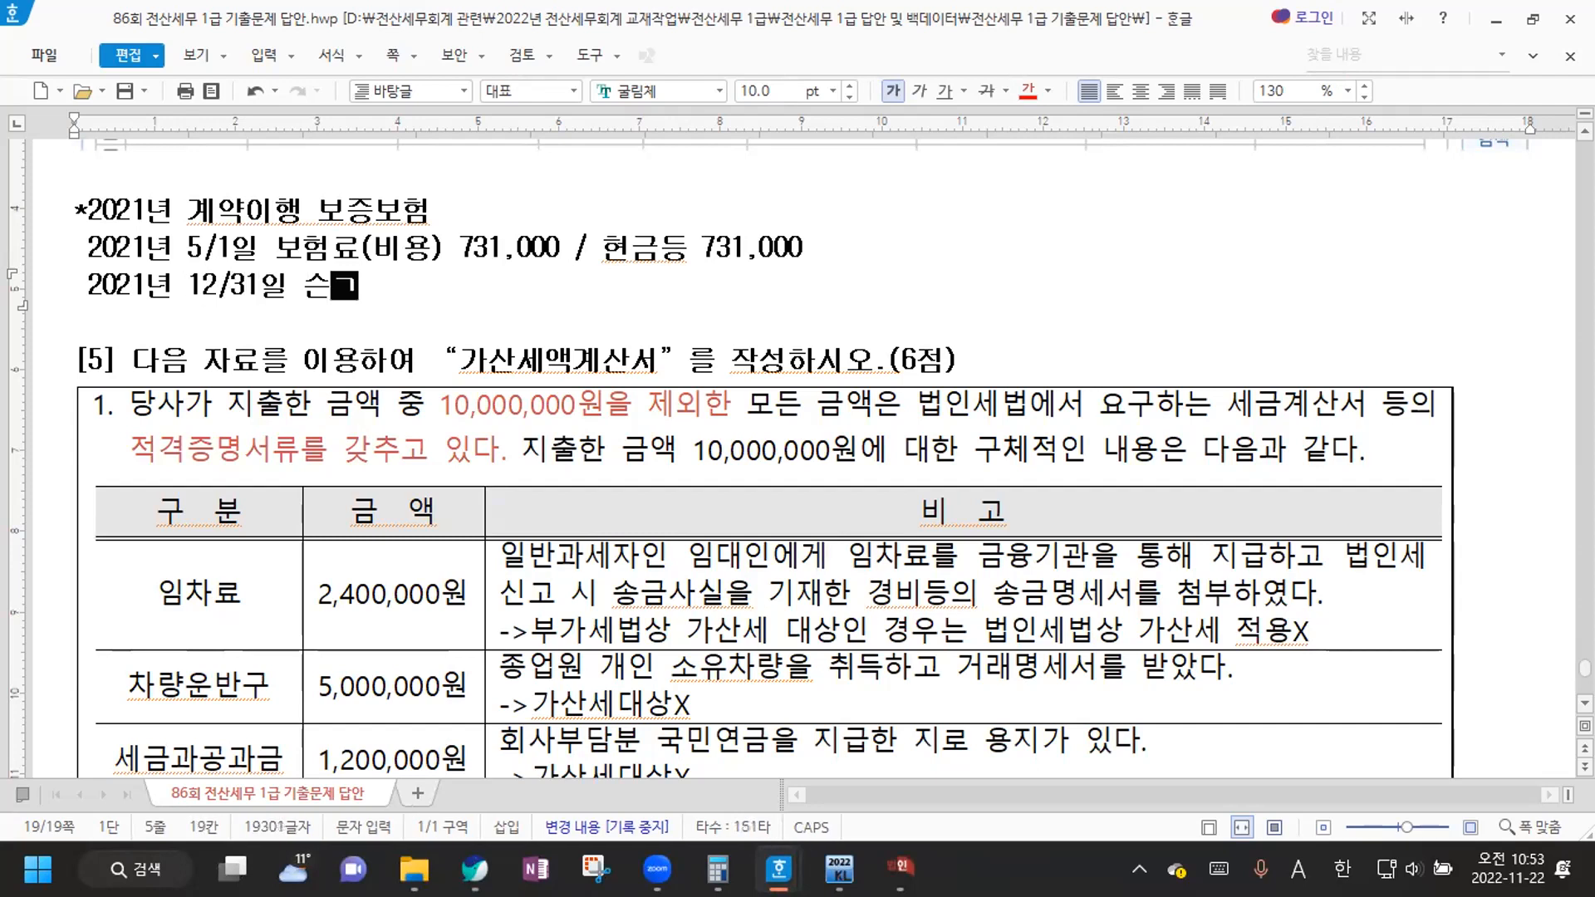
pyautogui.write('급비용 ')
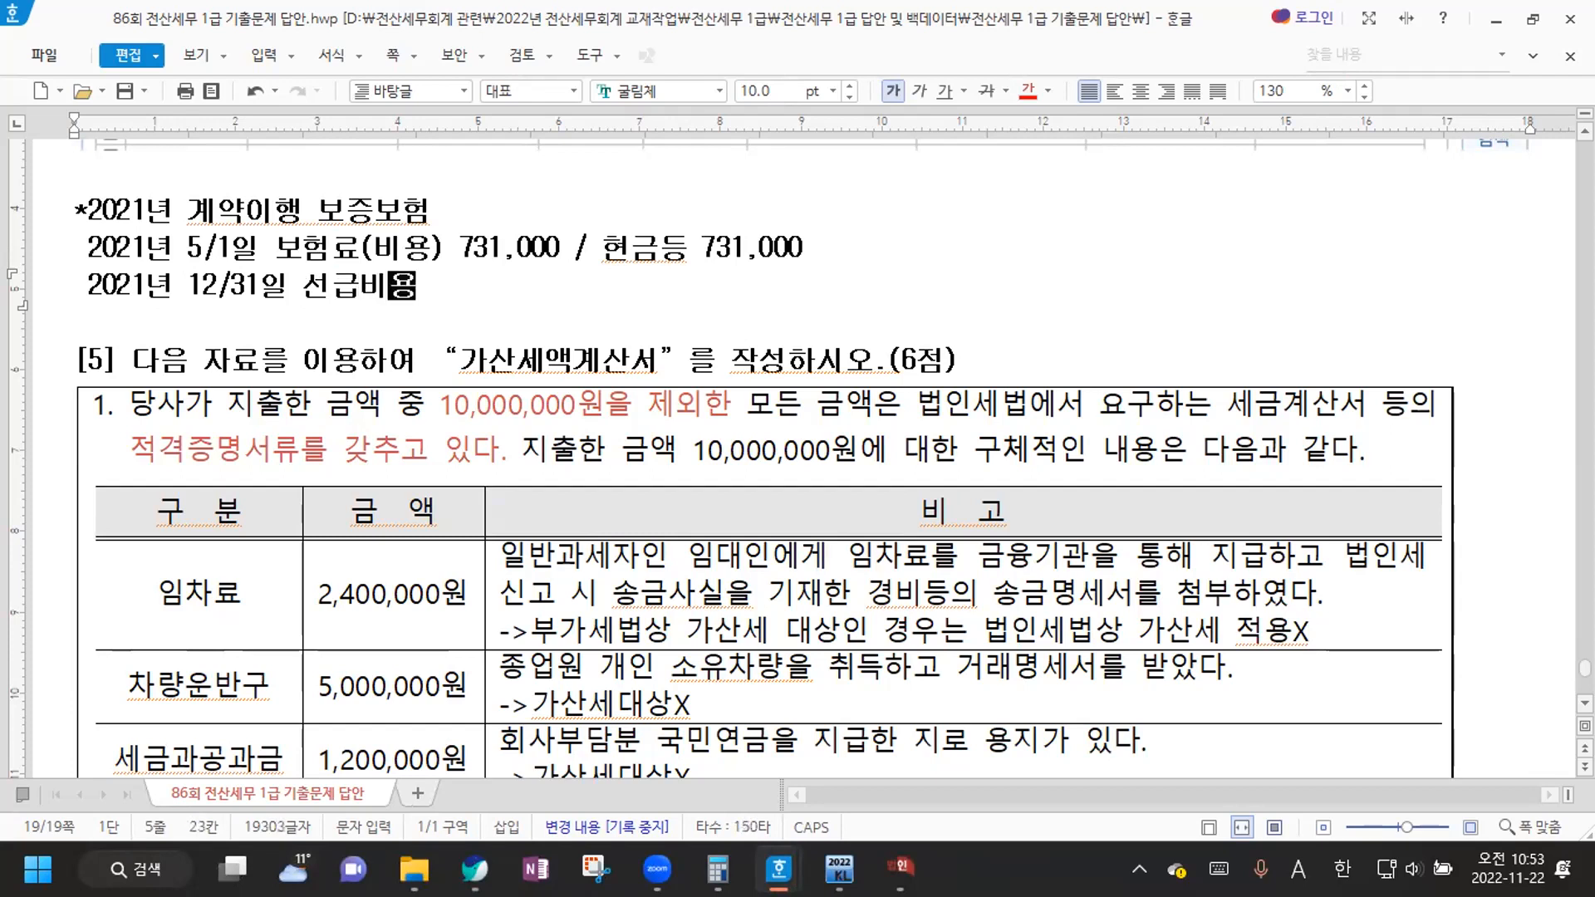
pyautogui.write('4')
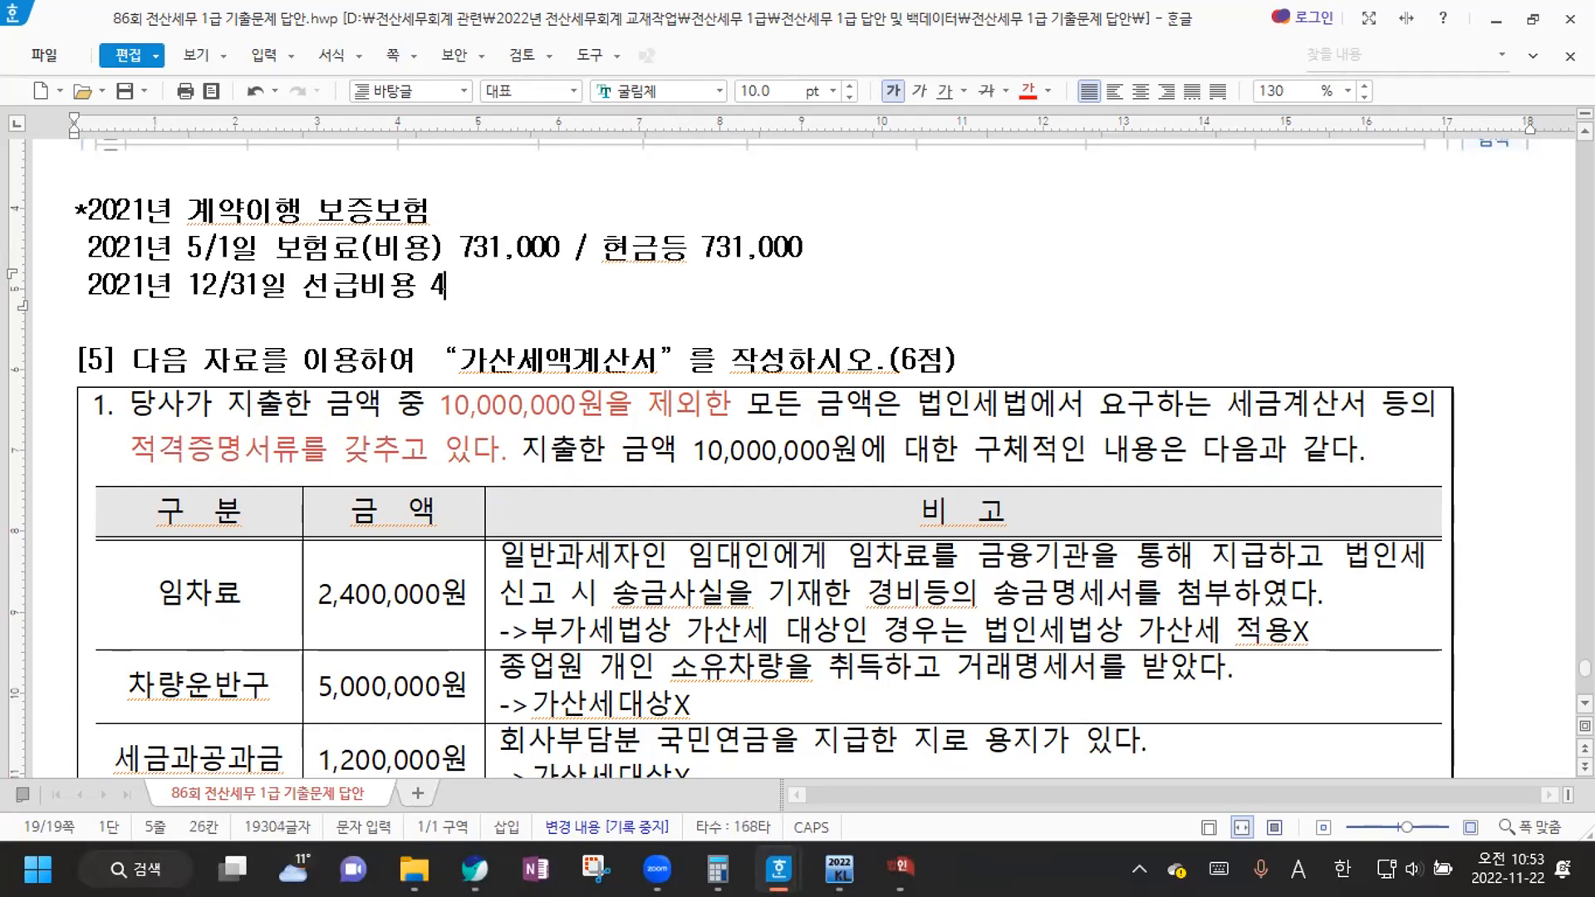
pyautogui.write('86,000 / ')
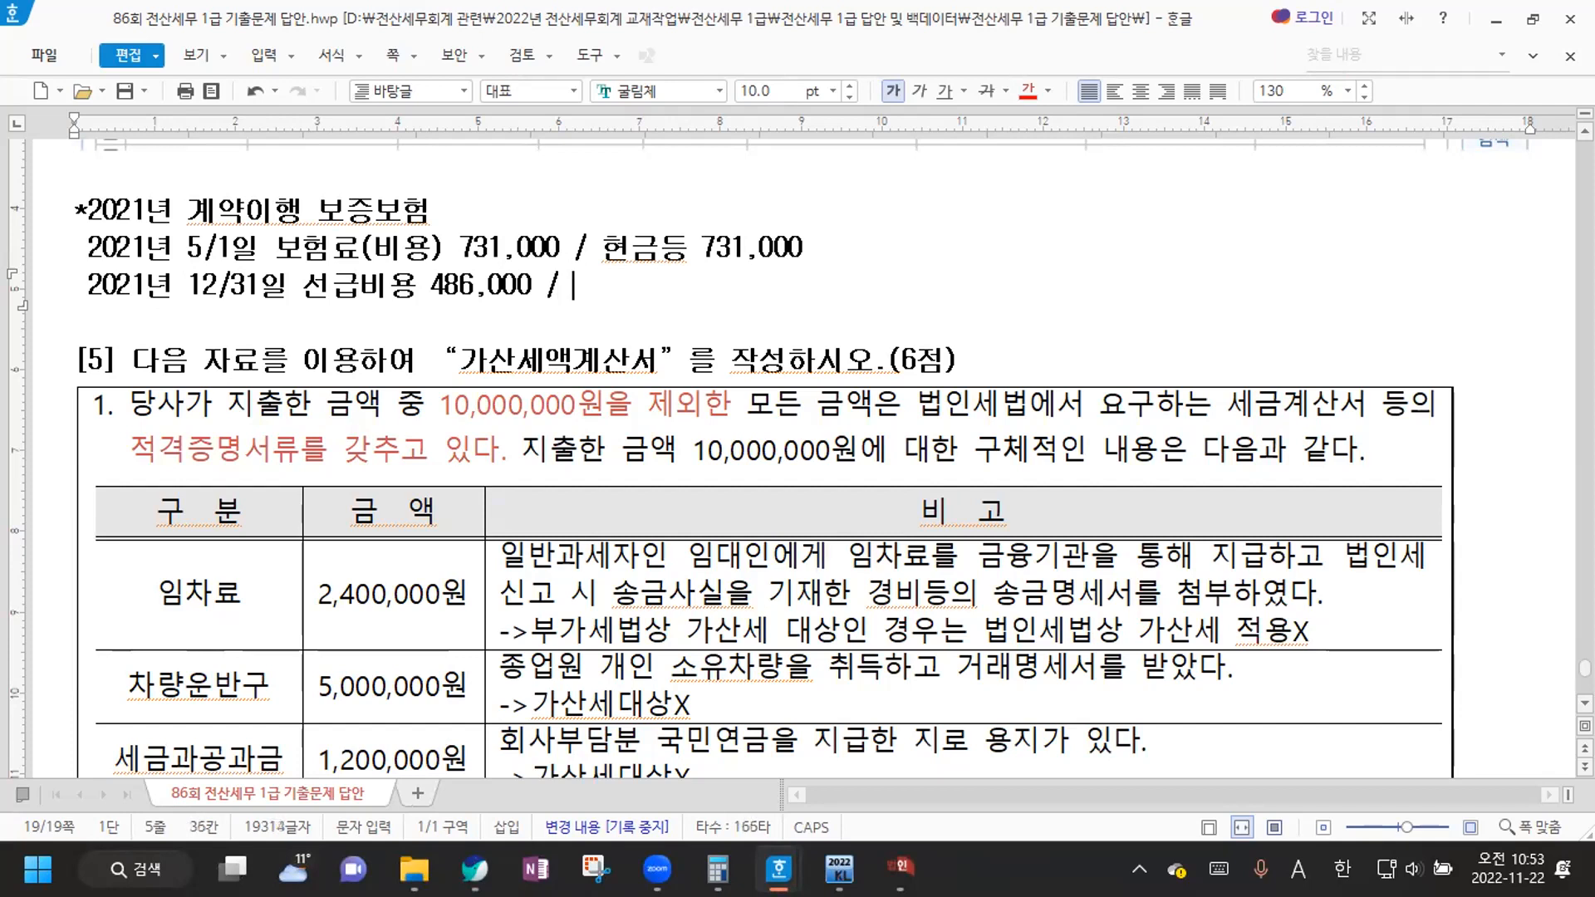
pyautogui.write('보험료(')
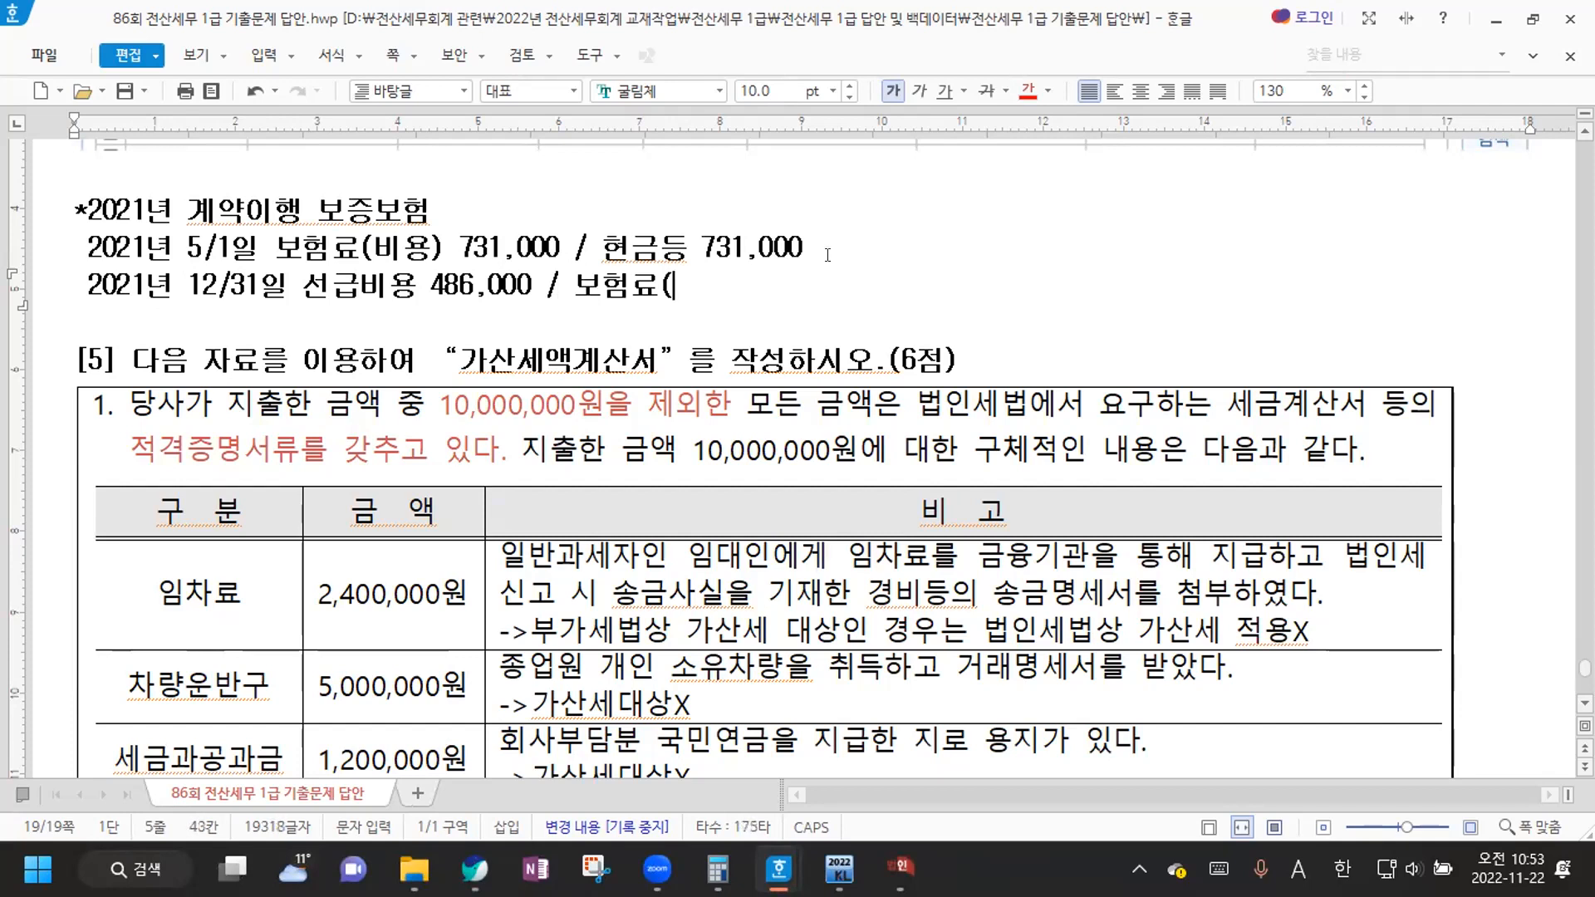
pyautogui.write('비용) 4')
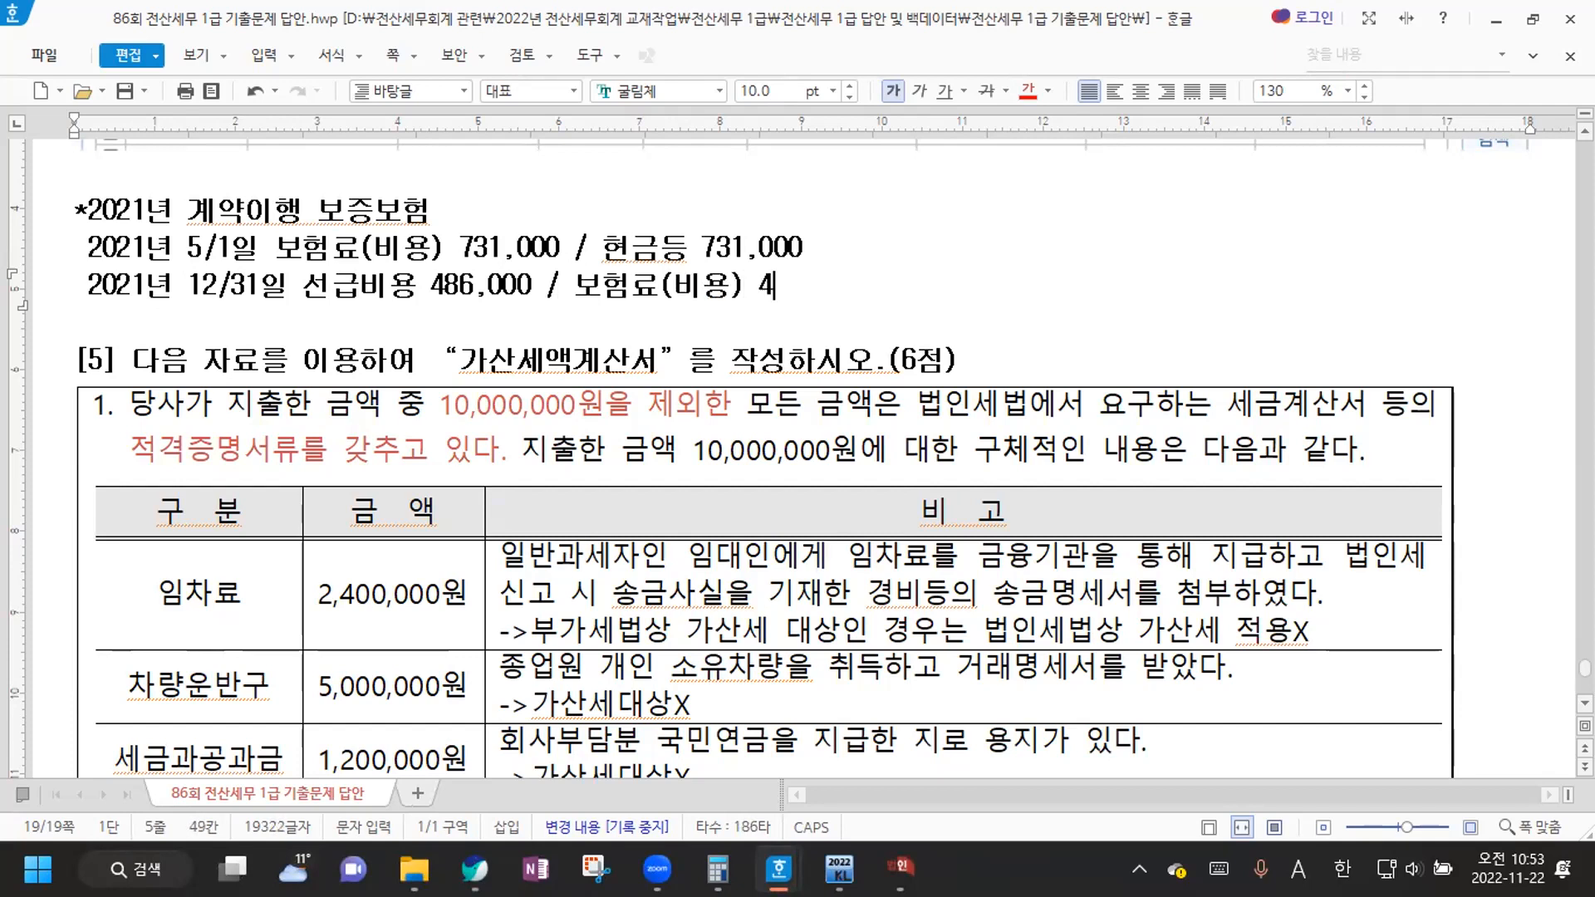
pyautogui.write('86,000')
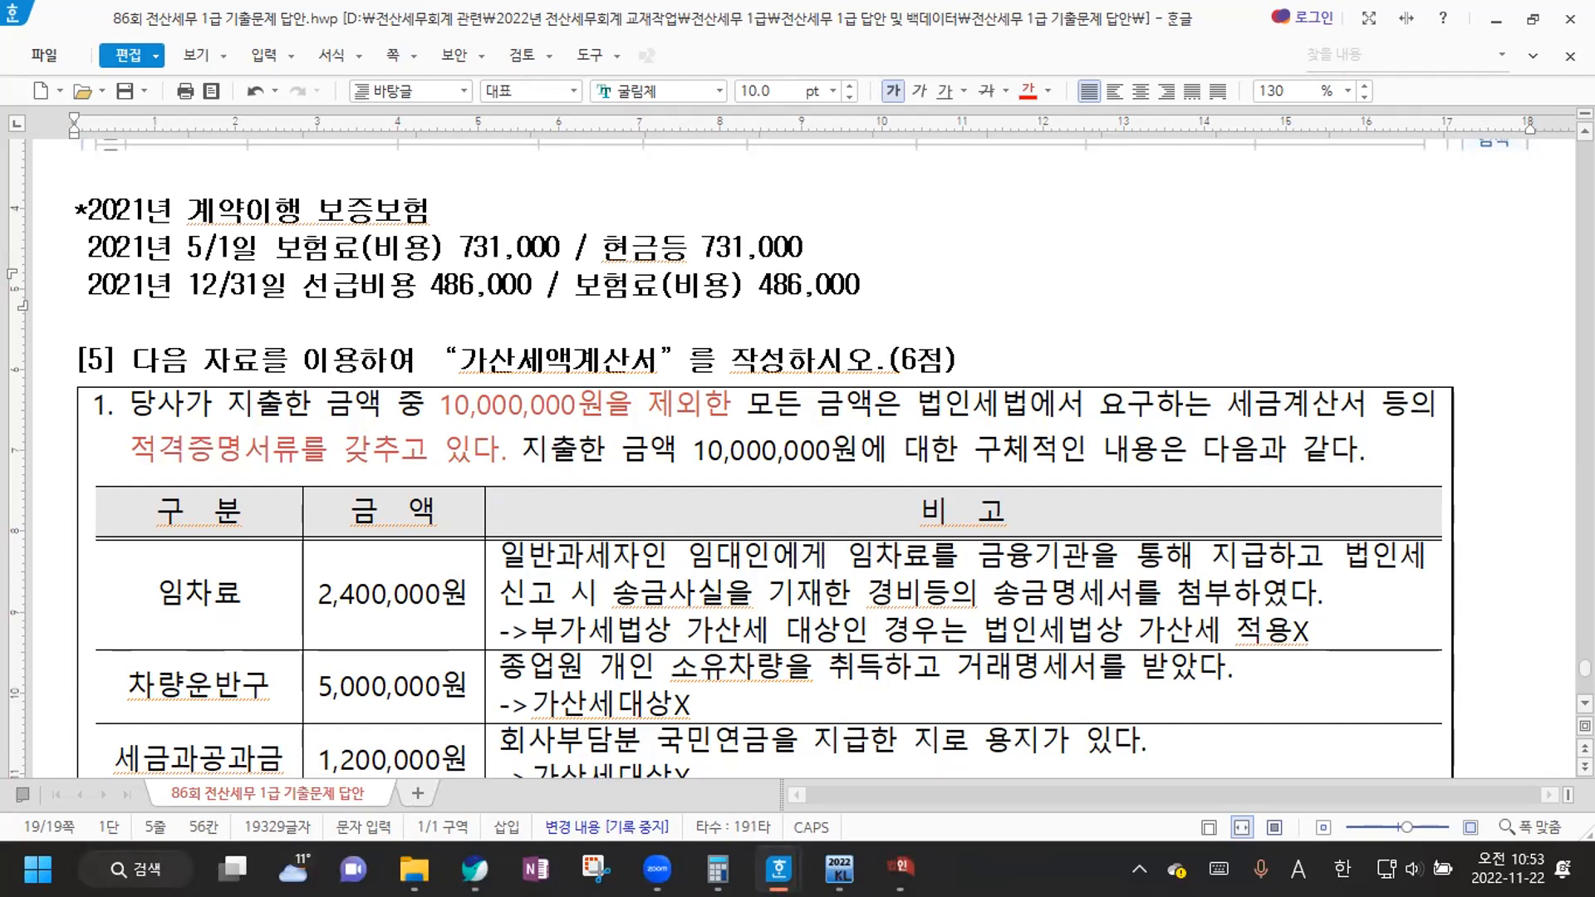
# Strike through the journal entry text on the 2021년 12/31일 line, leaving the date plain
pyautogui.moveTo(303, 285); pyautogui.dragTo(860, 286)
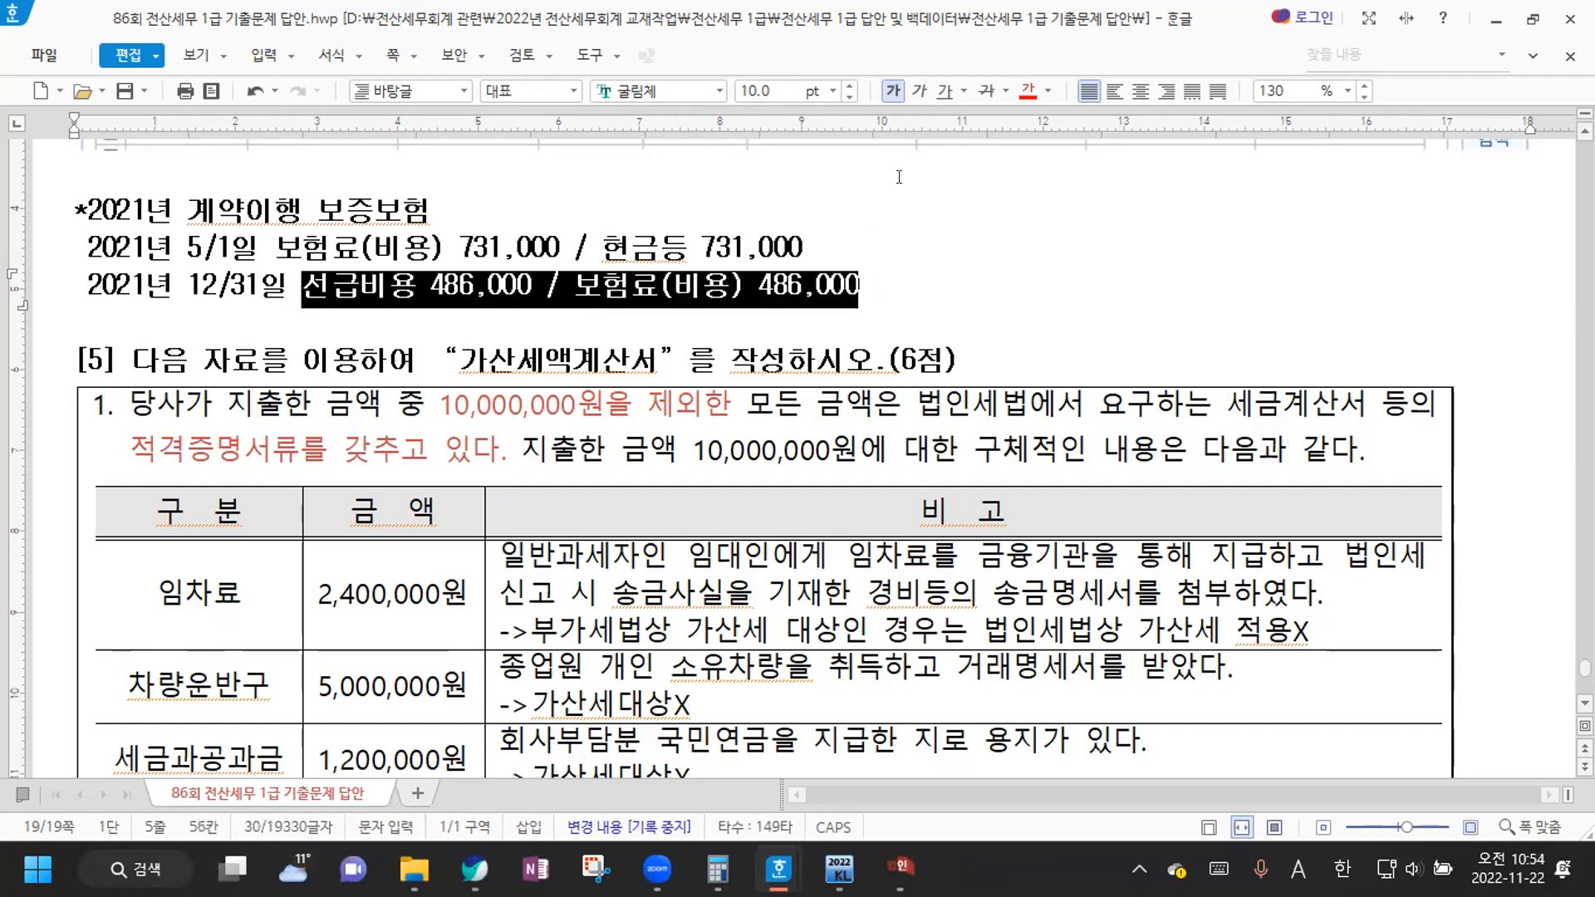
pyautogui.click(977, 93)
pyautogui.press('End')
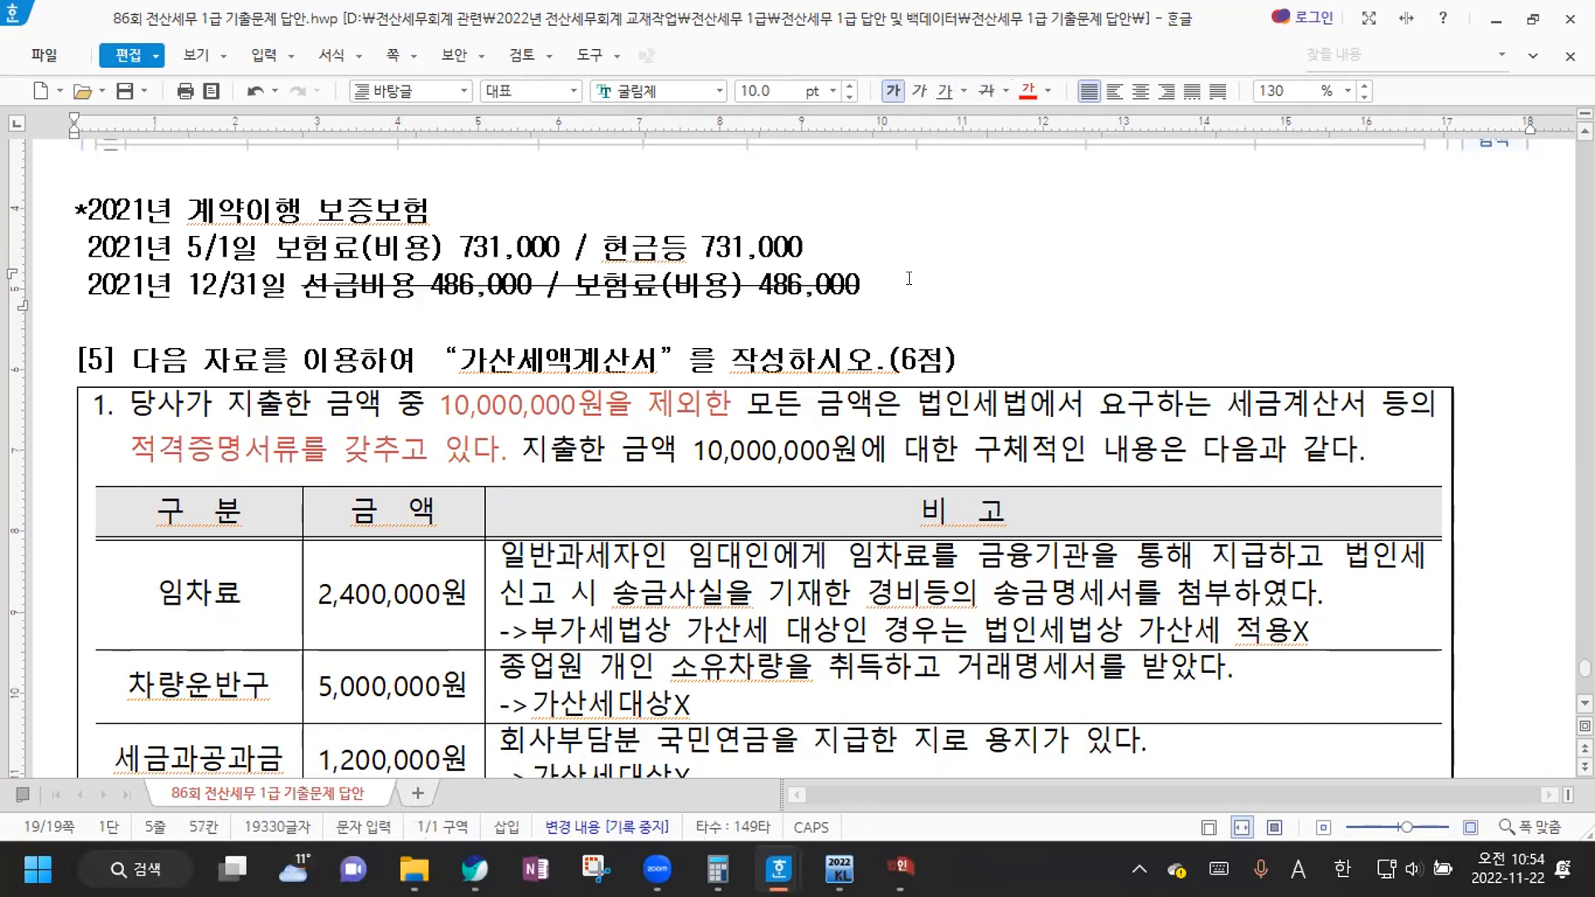
# Append the note "->선급비용과소, 보험료 과대, 익금산입(유발)" after the struck-through 2021년 12/31일 entry
pyautogui.write('->선급비용')
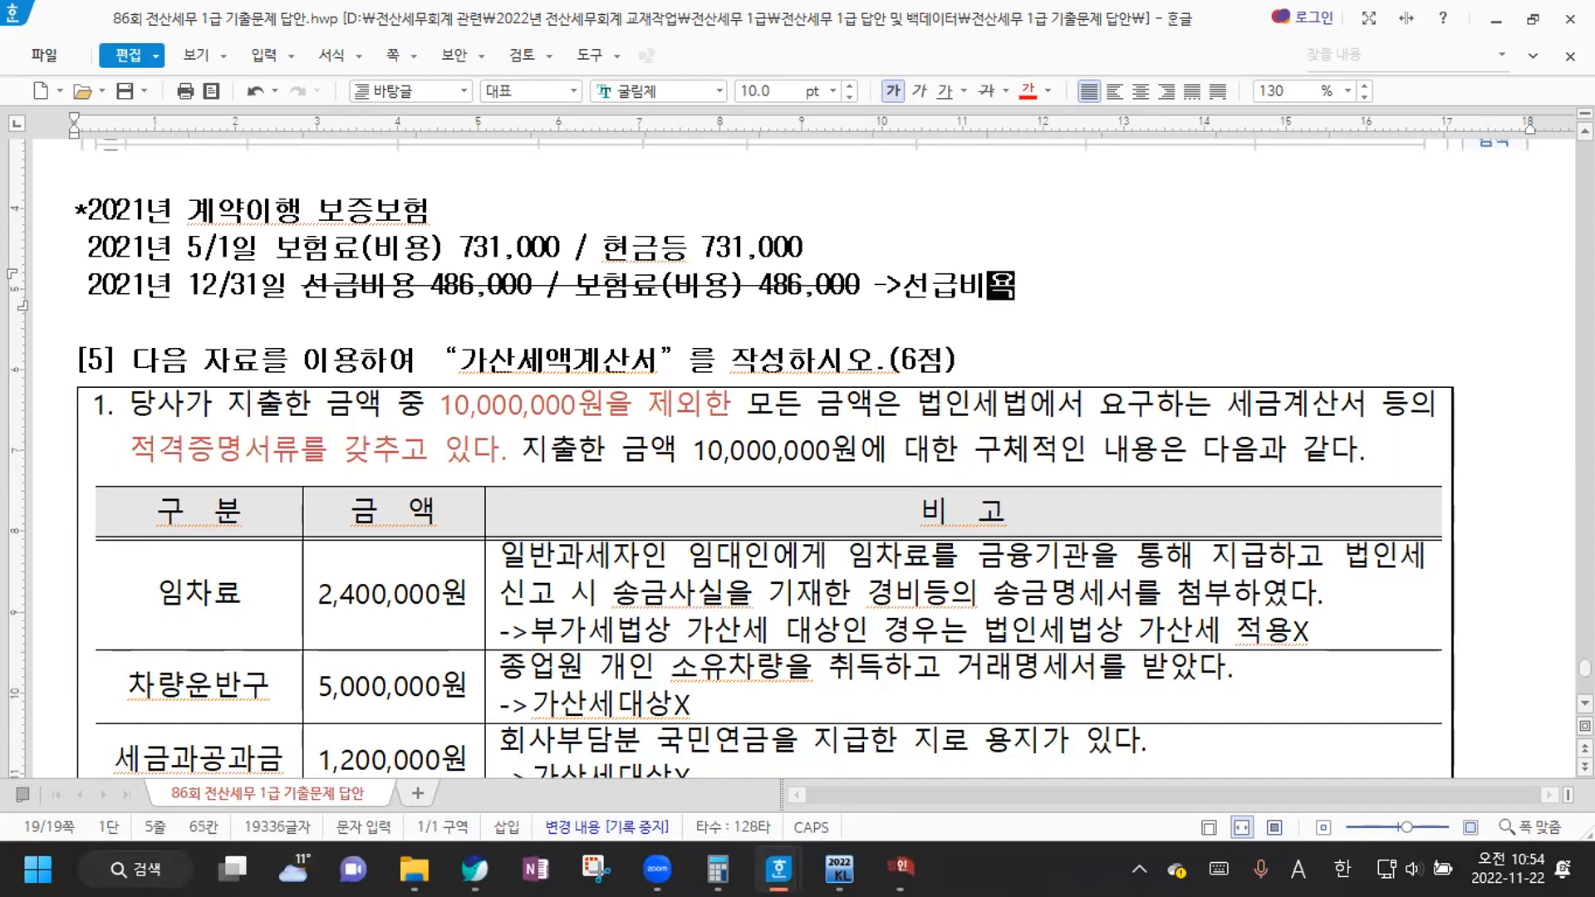
pyautogui.write('계소, 보험료')
pyautogui.write(' 과대')
pyautogui.write(', 익금사')
pyautogui.write('ㄴ입9')
pyautogui.press('BackSpace')
pyautogui.write('(읍')
pyautogui.write('ㅗ')
pyautogui.write(')')
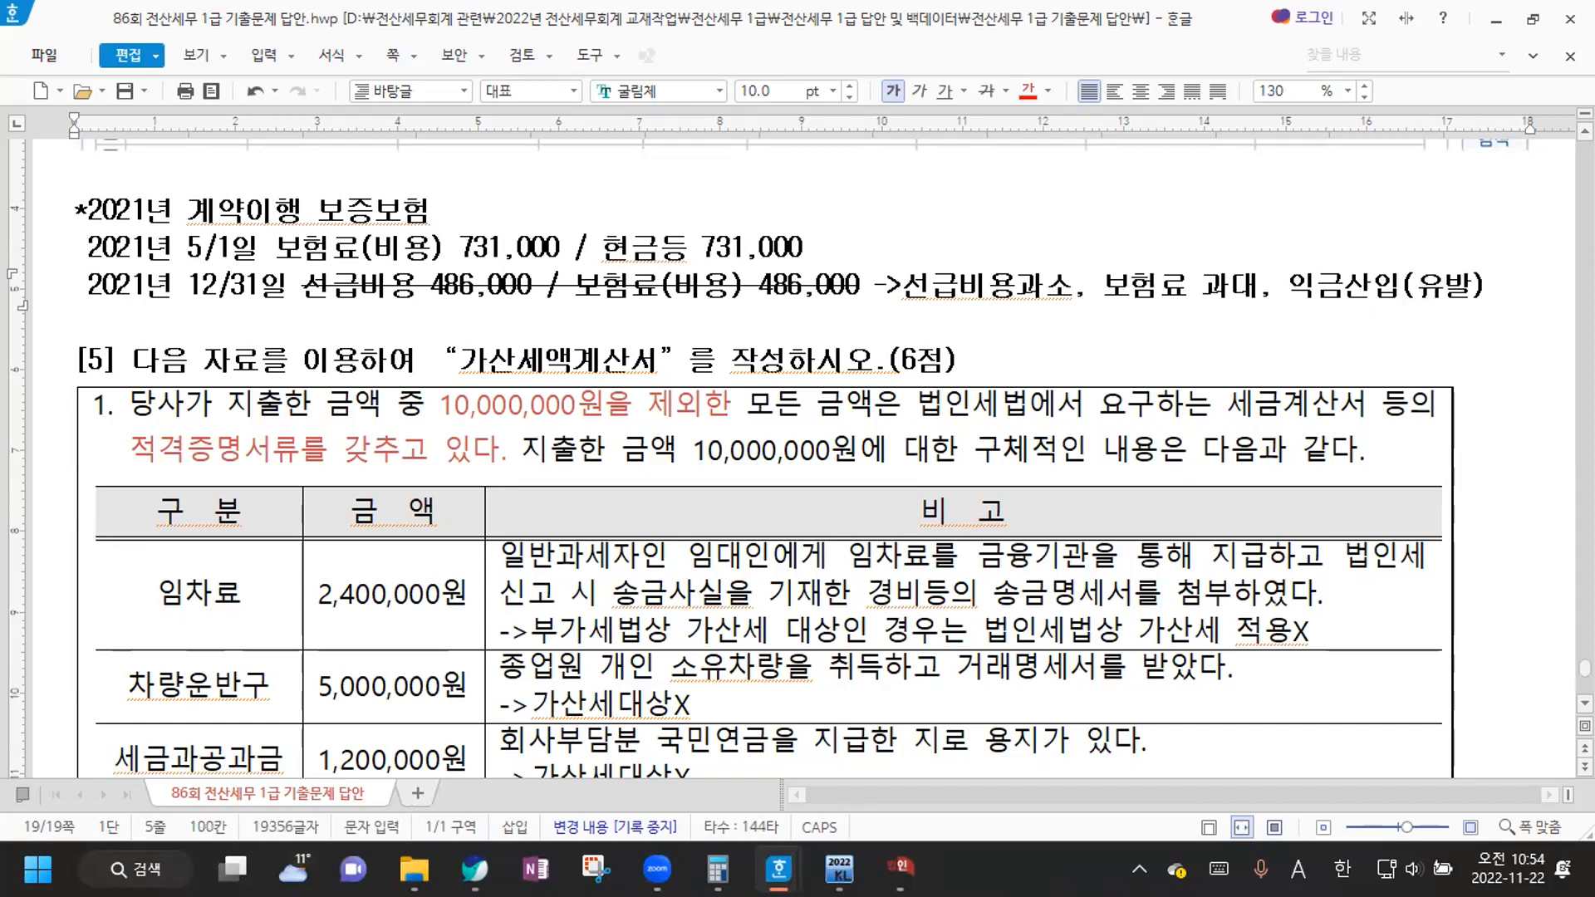
# Add the line "2022년 1/1일 보험료(비용) 486,000 / 선급비용 486,000" below the 2021년 12/31일 entry
pyautogui.press('Return')
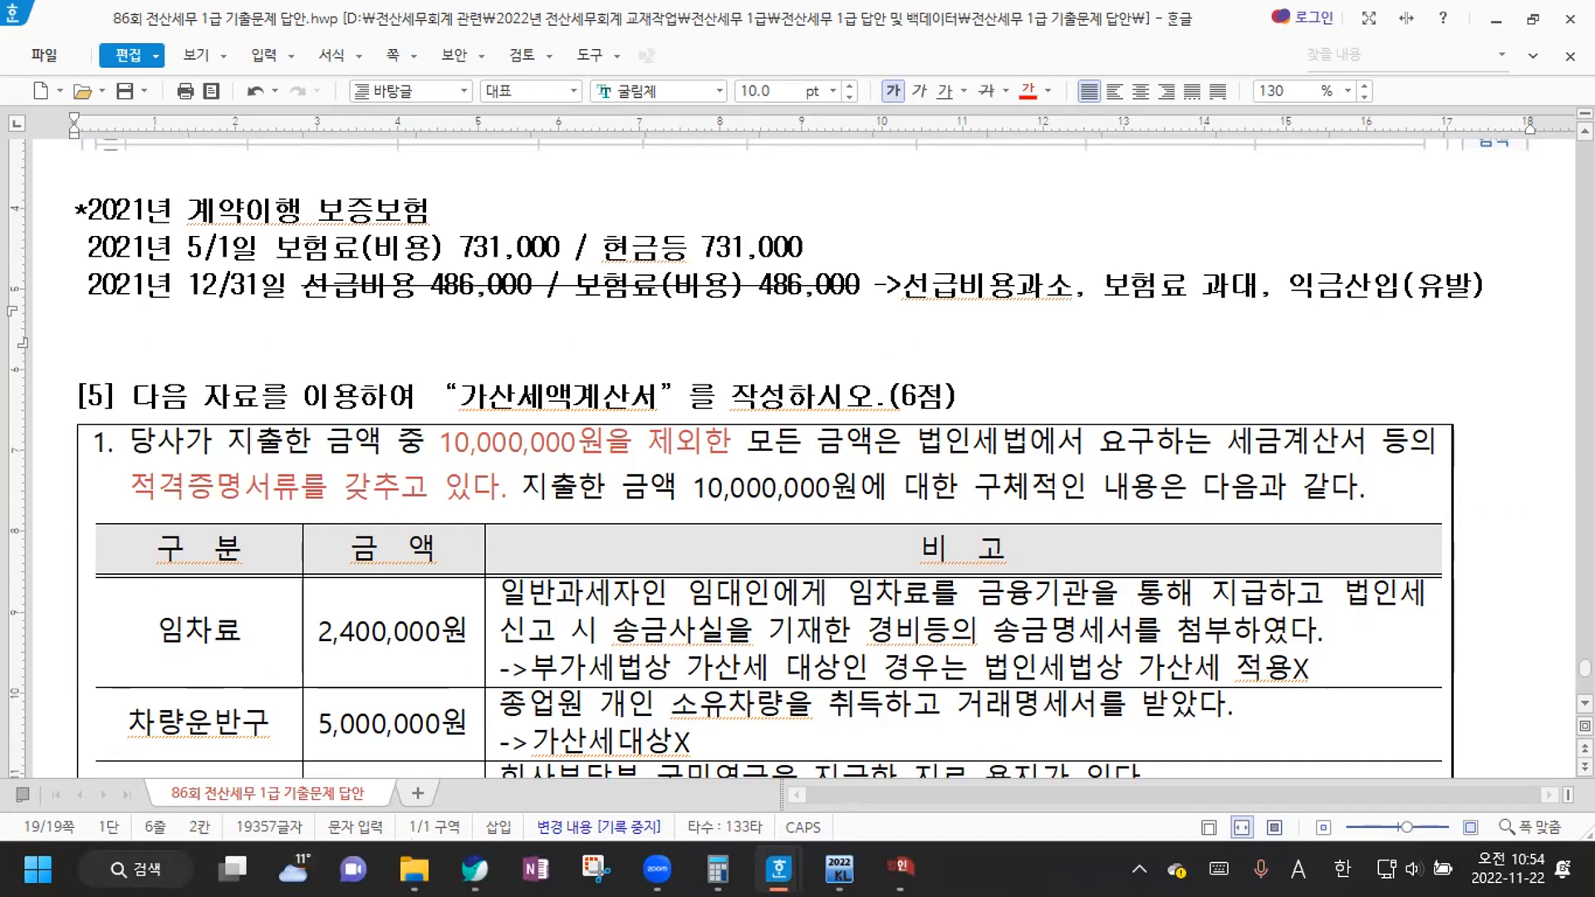
pyautogui.press('Hangul')
pyautogui.write('20')
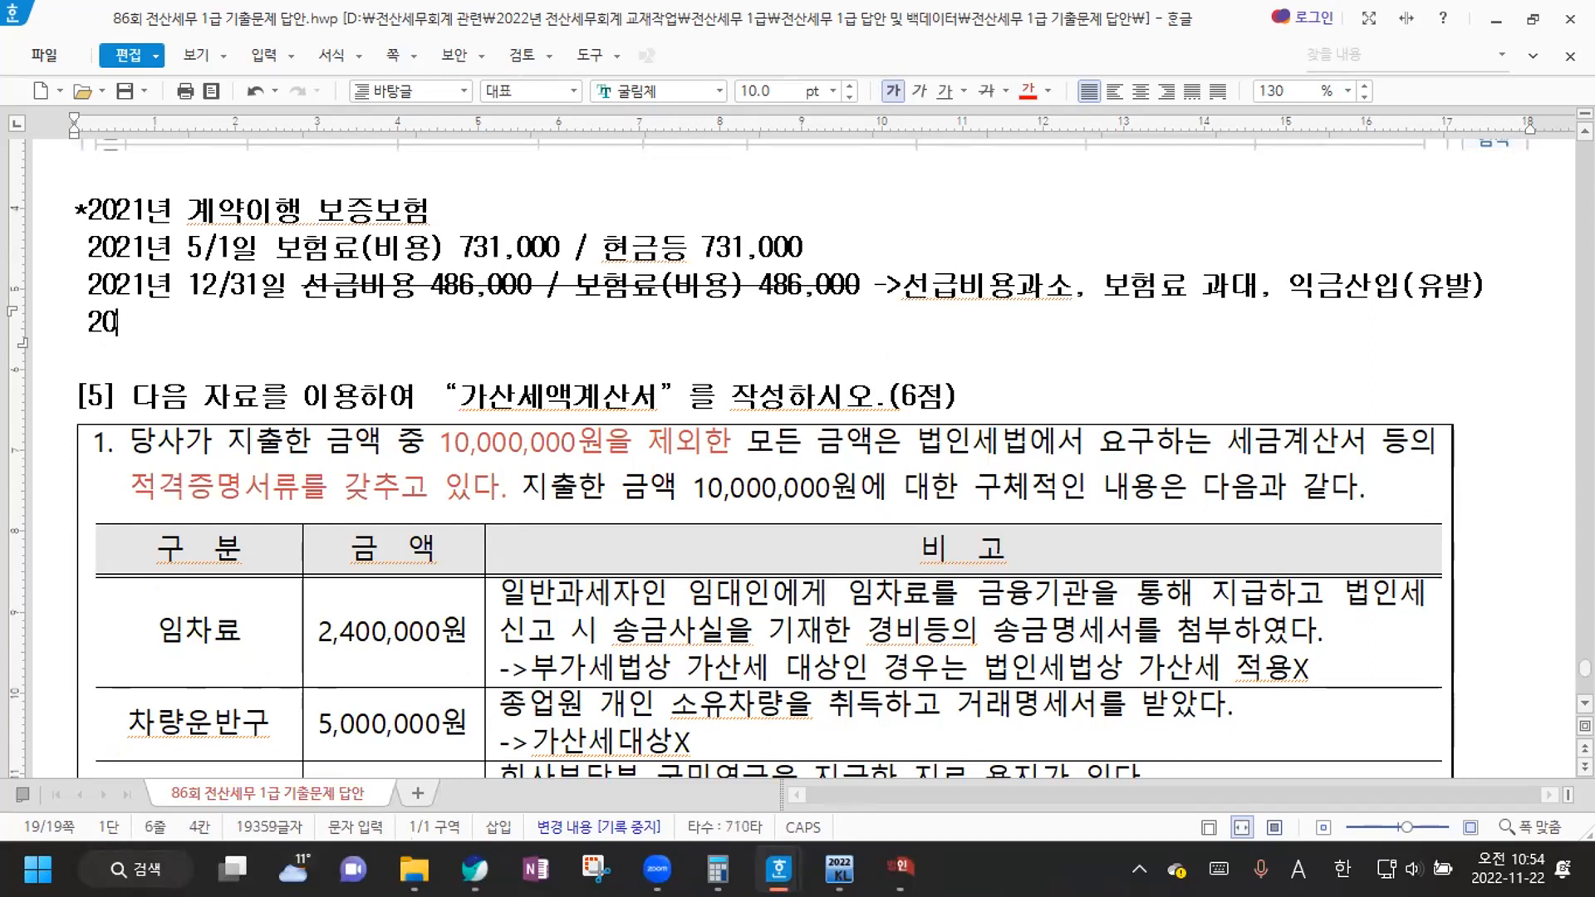
pyautogui.write('22년 ')
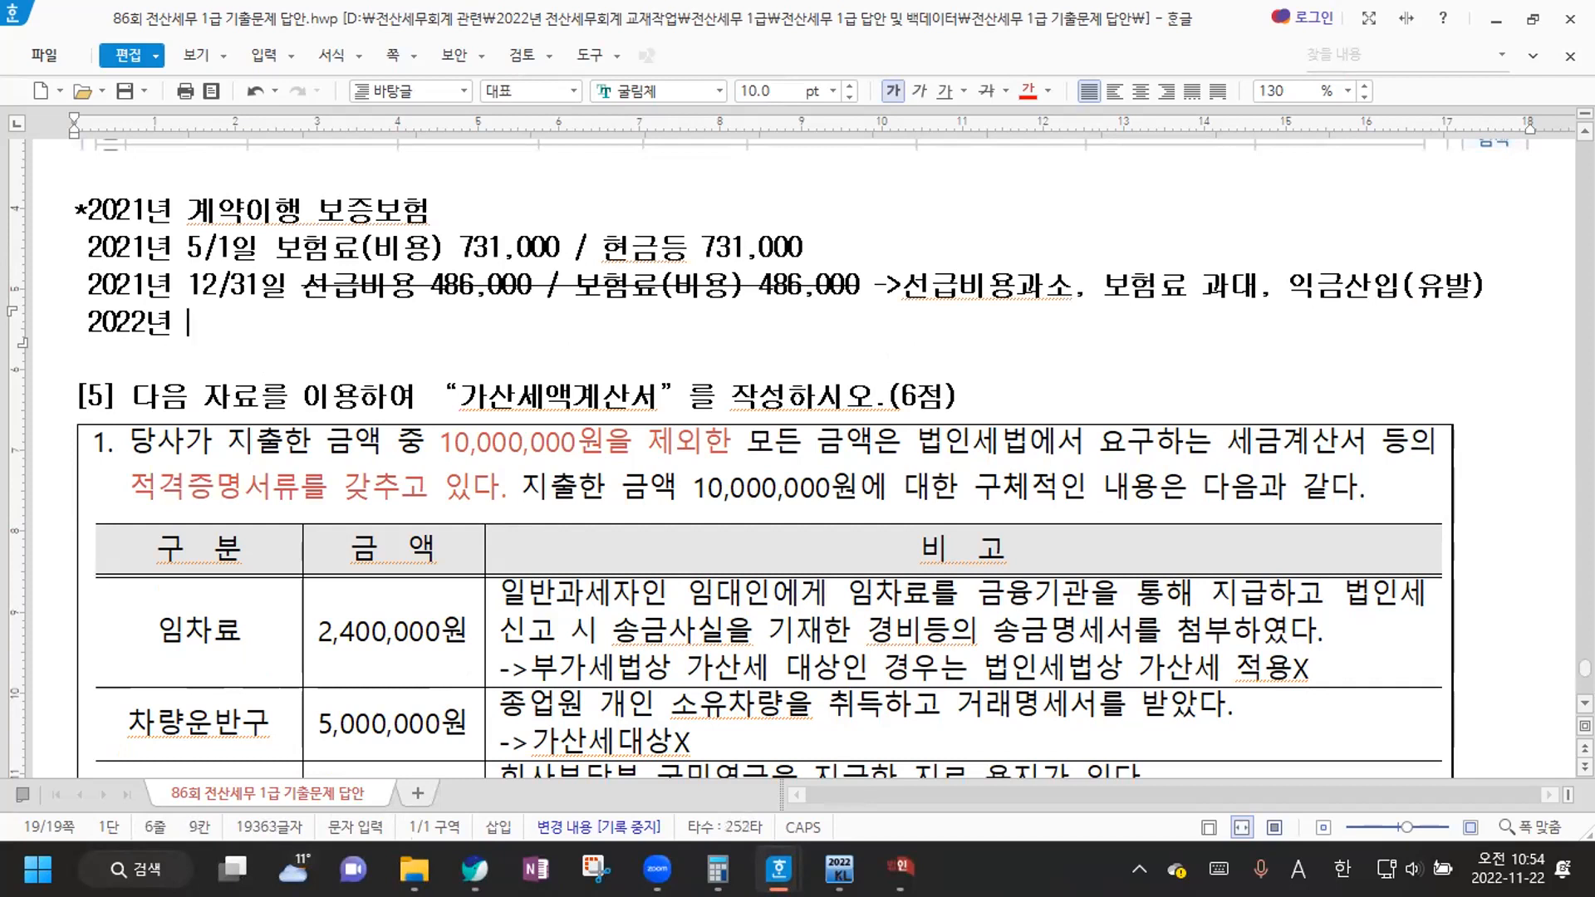
pyautogui.write('1/1일')
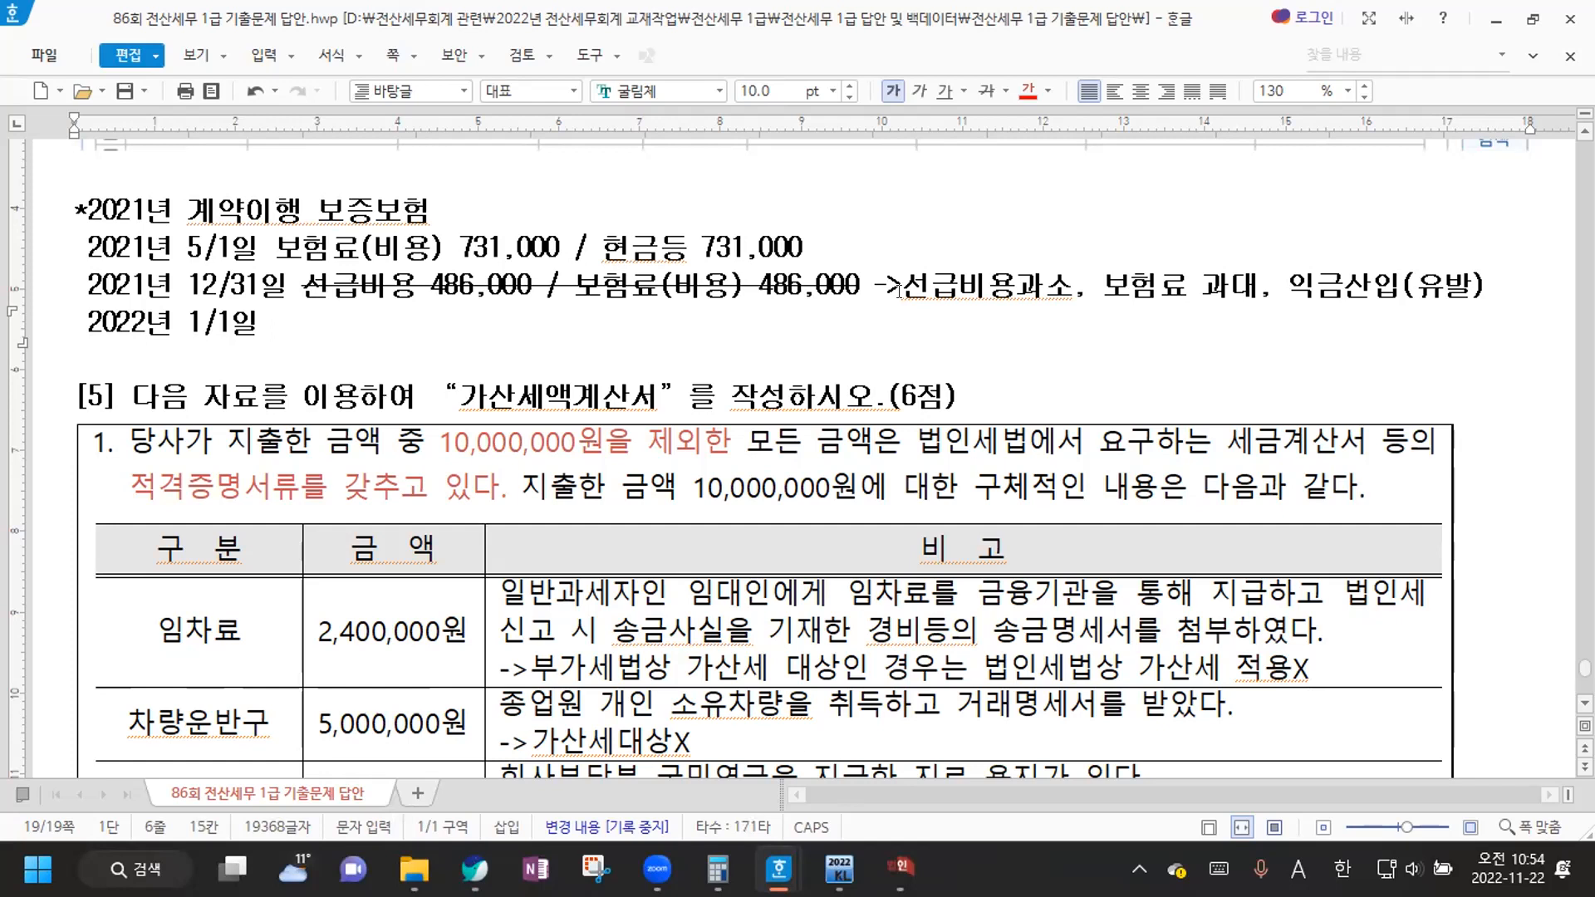
pyautogui.moveTo(302, 285); pyautogui.dragTo(847, 270)
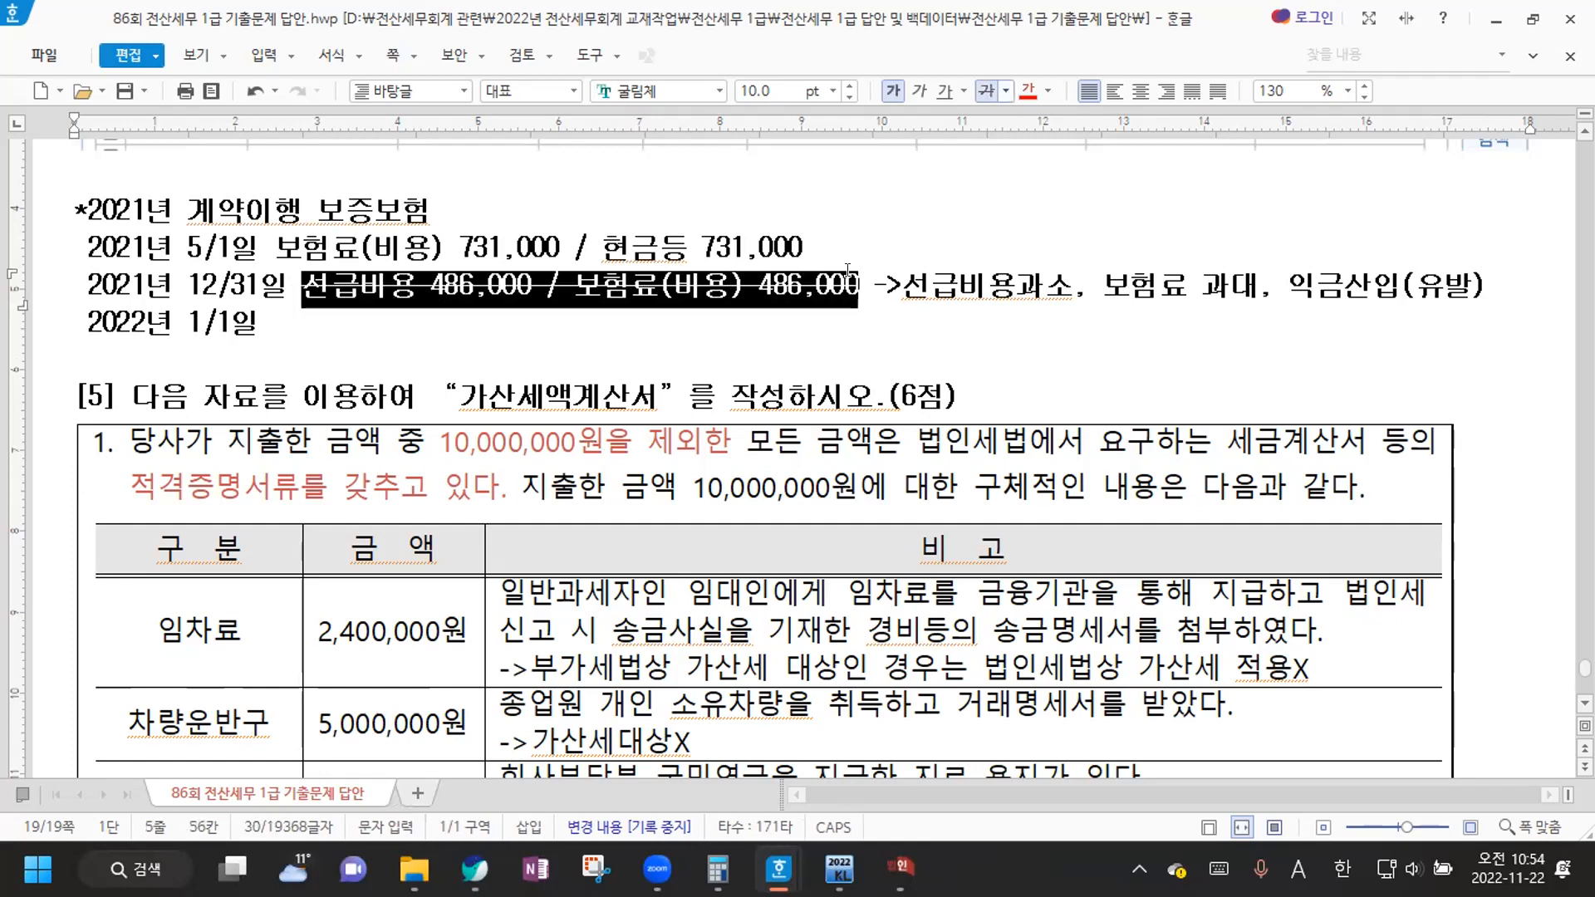
pyautogui.click(414, 346)
pyautogui.write('보')
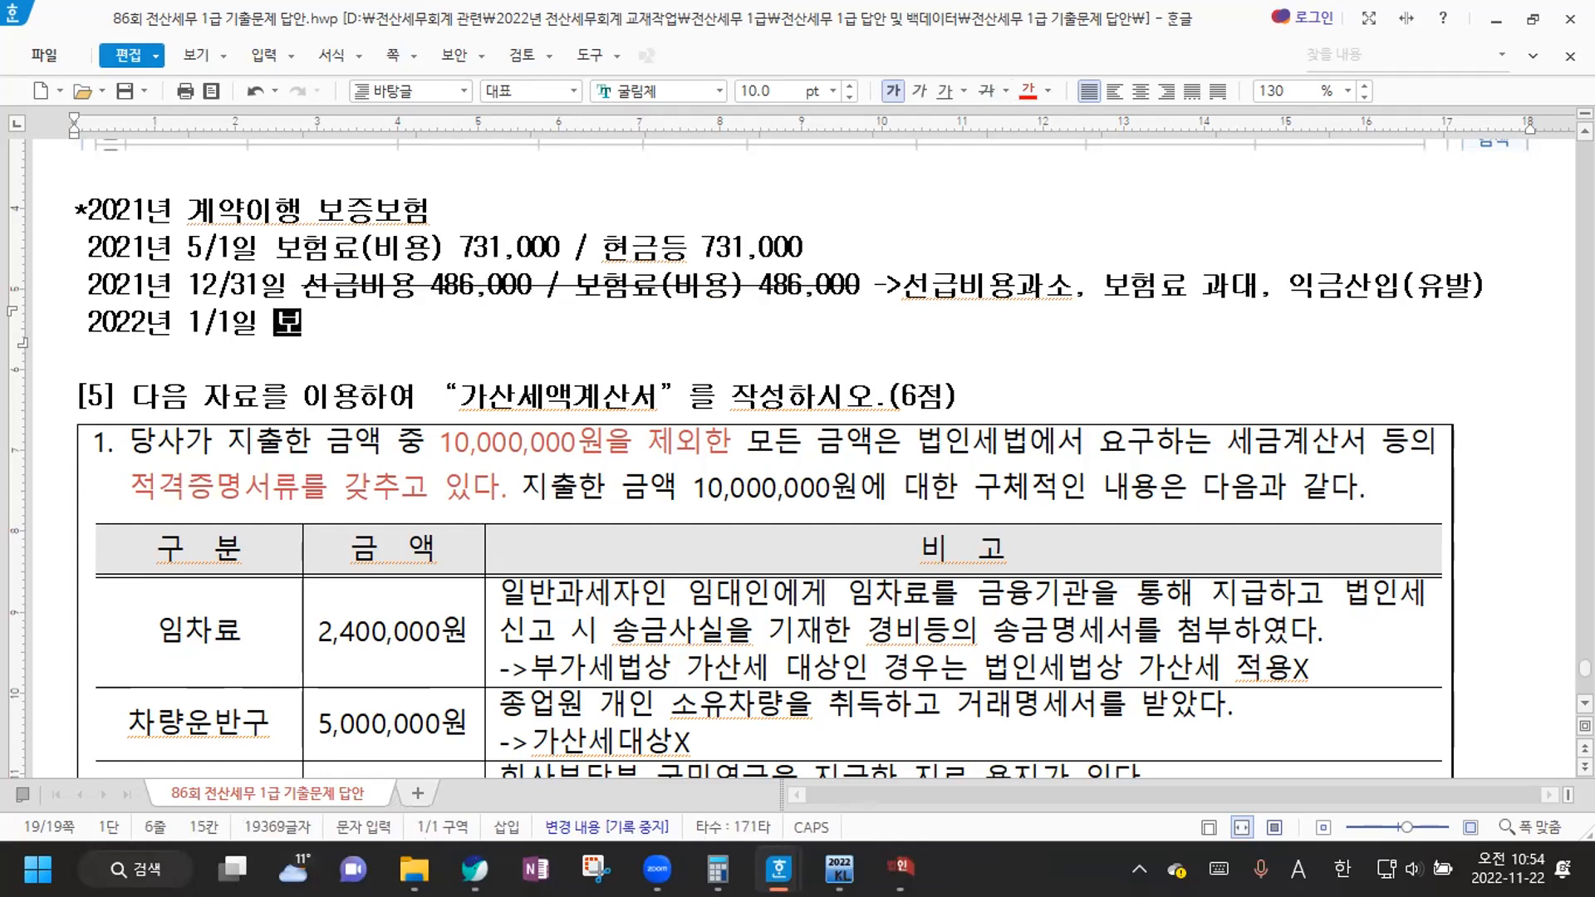
pyautogui.write('험료(비용')
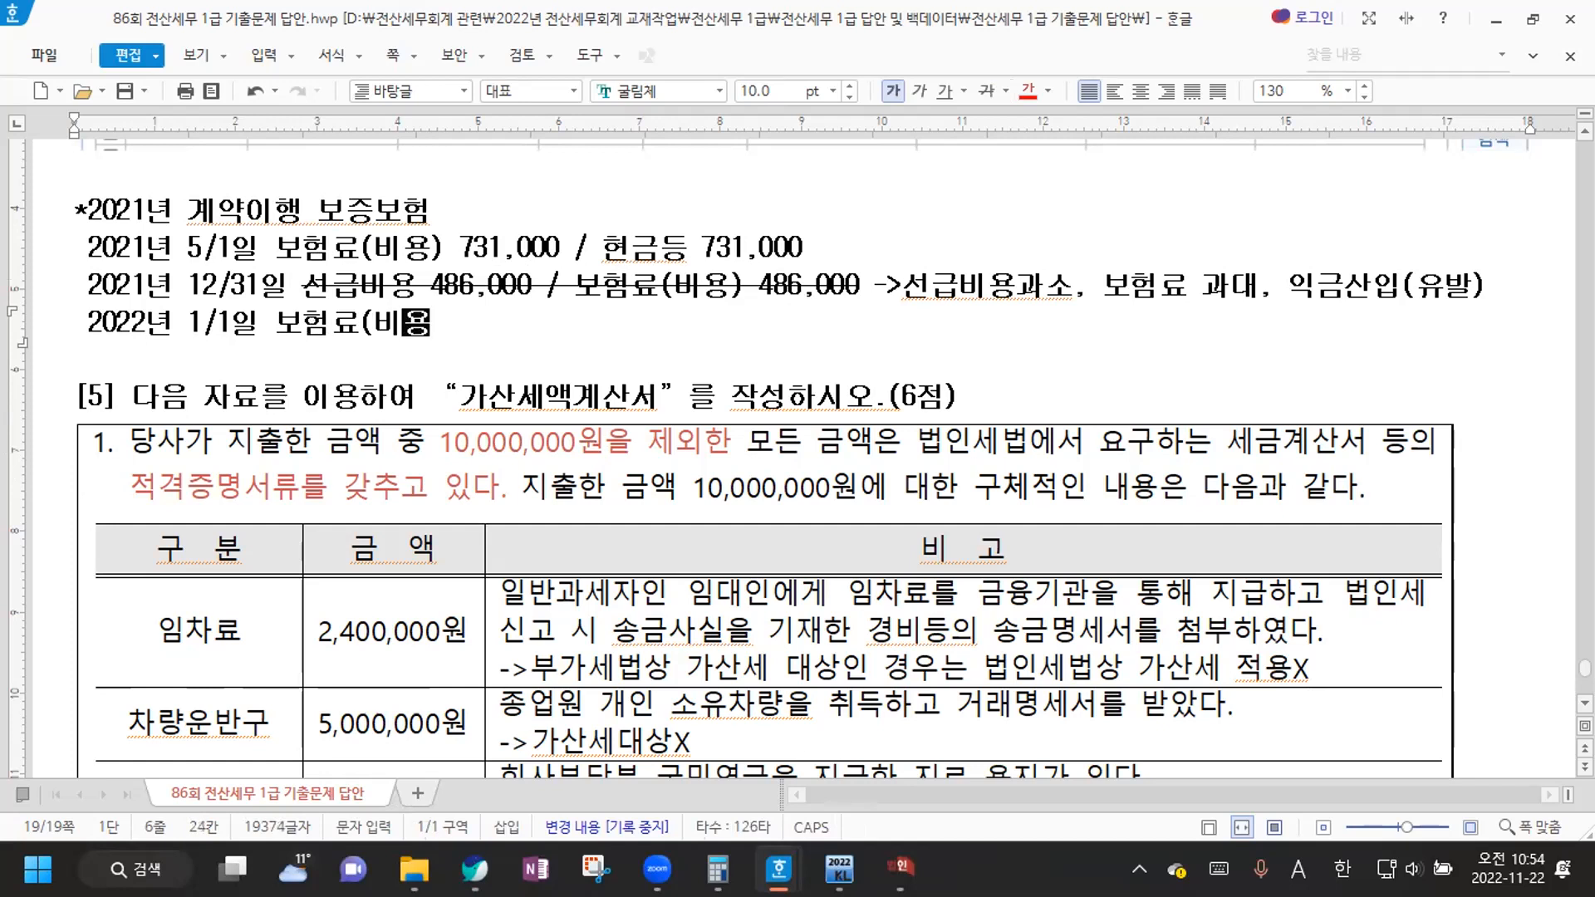
pyautogui.write(') 486,000')
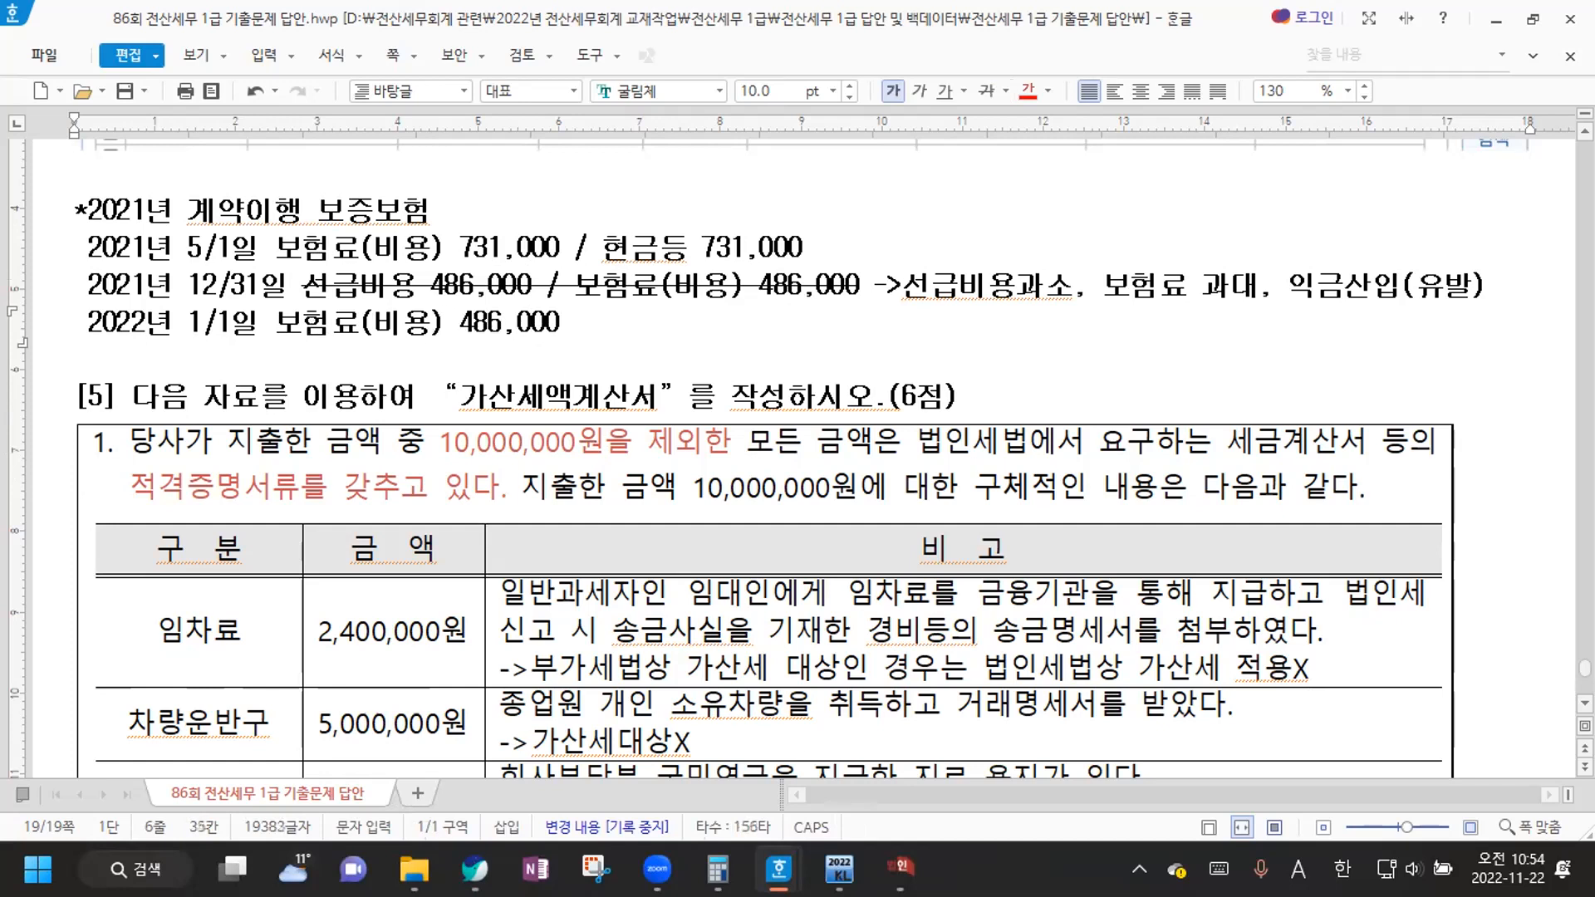
pyautogui.write(' / 선')
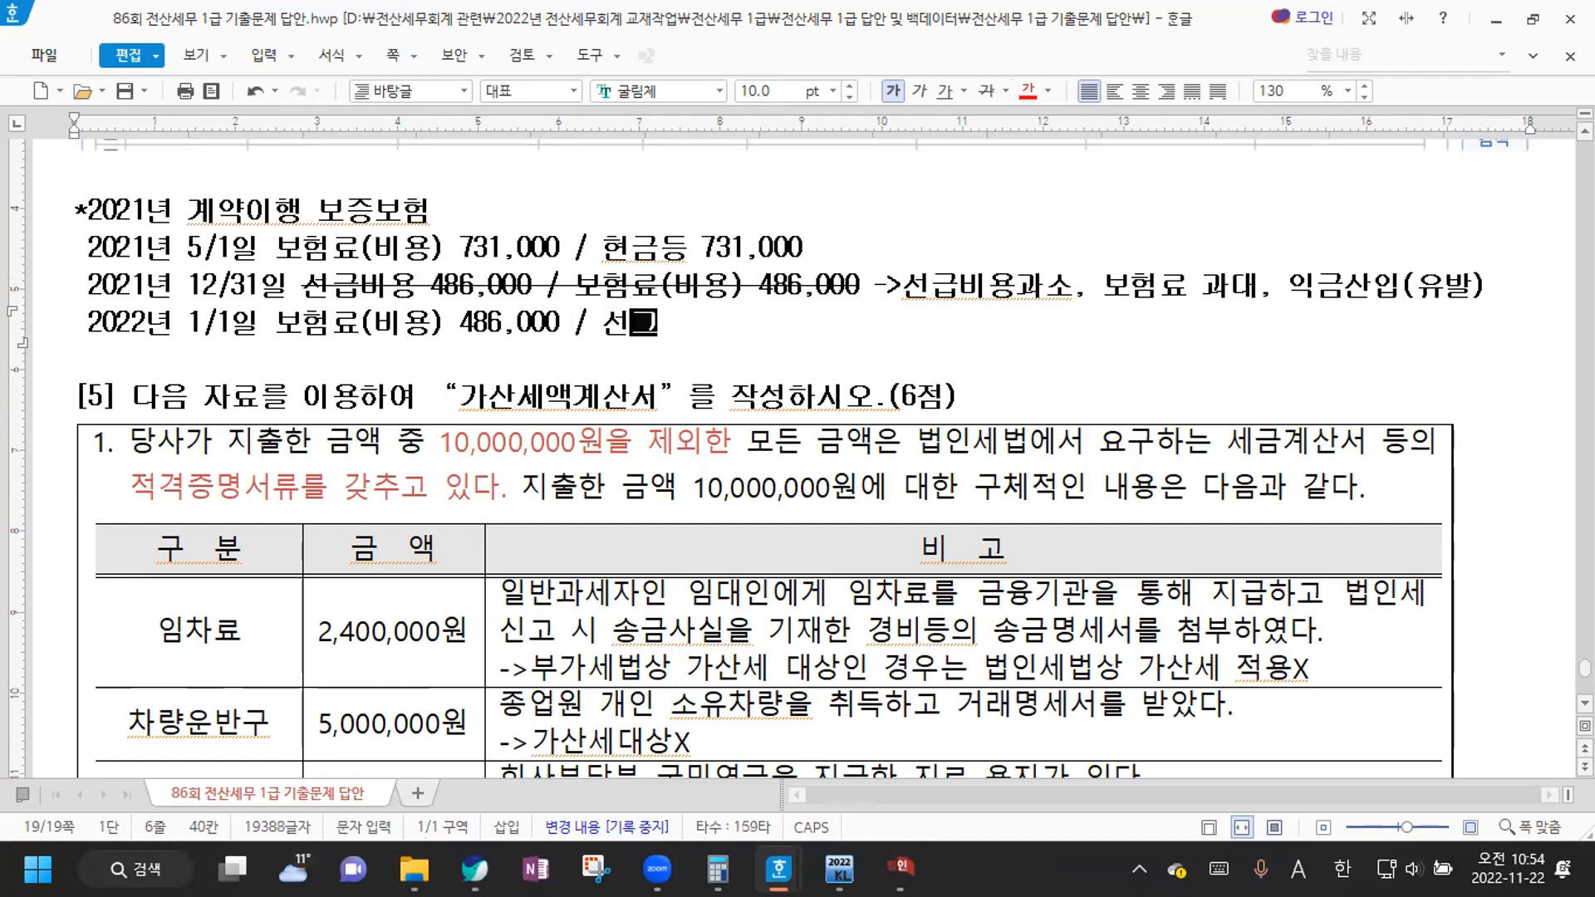
pyautogui.write('급비용 486,000')
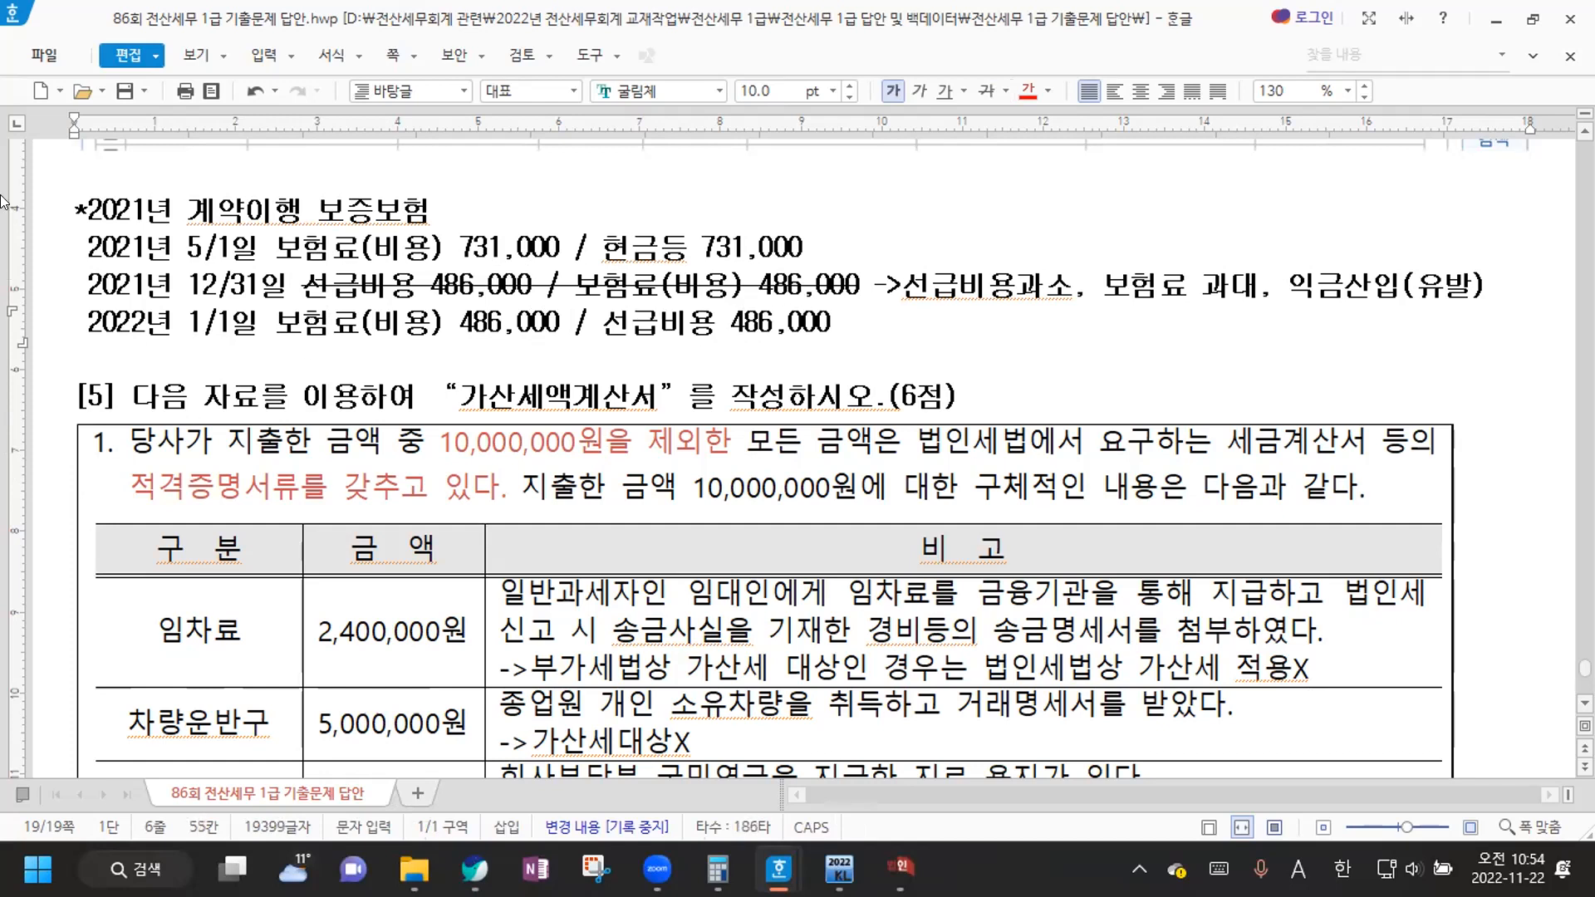
# Strike through the journal entry text on the 2022년 1/1일 line, leaving the date plain
pyautogui.moveTo(304, 290); pyautogui.dragTo(841, 283)
pyautogui.moveTo(272, 319); pyautogui.dragTo(828, 319)
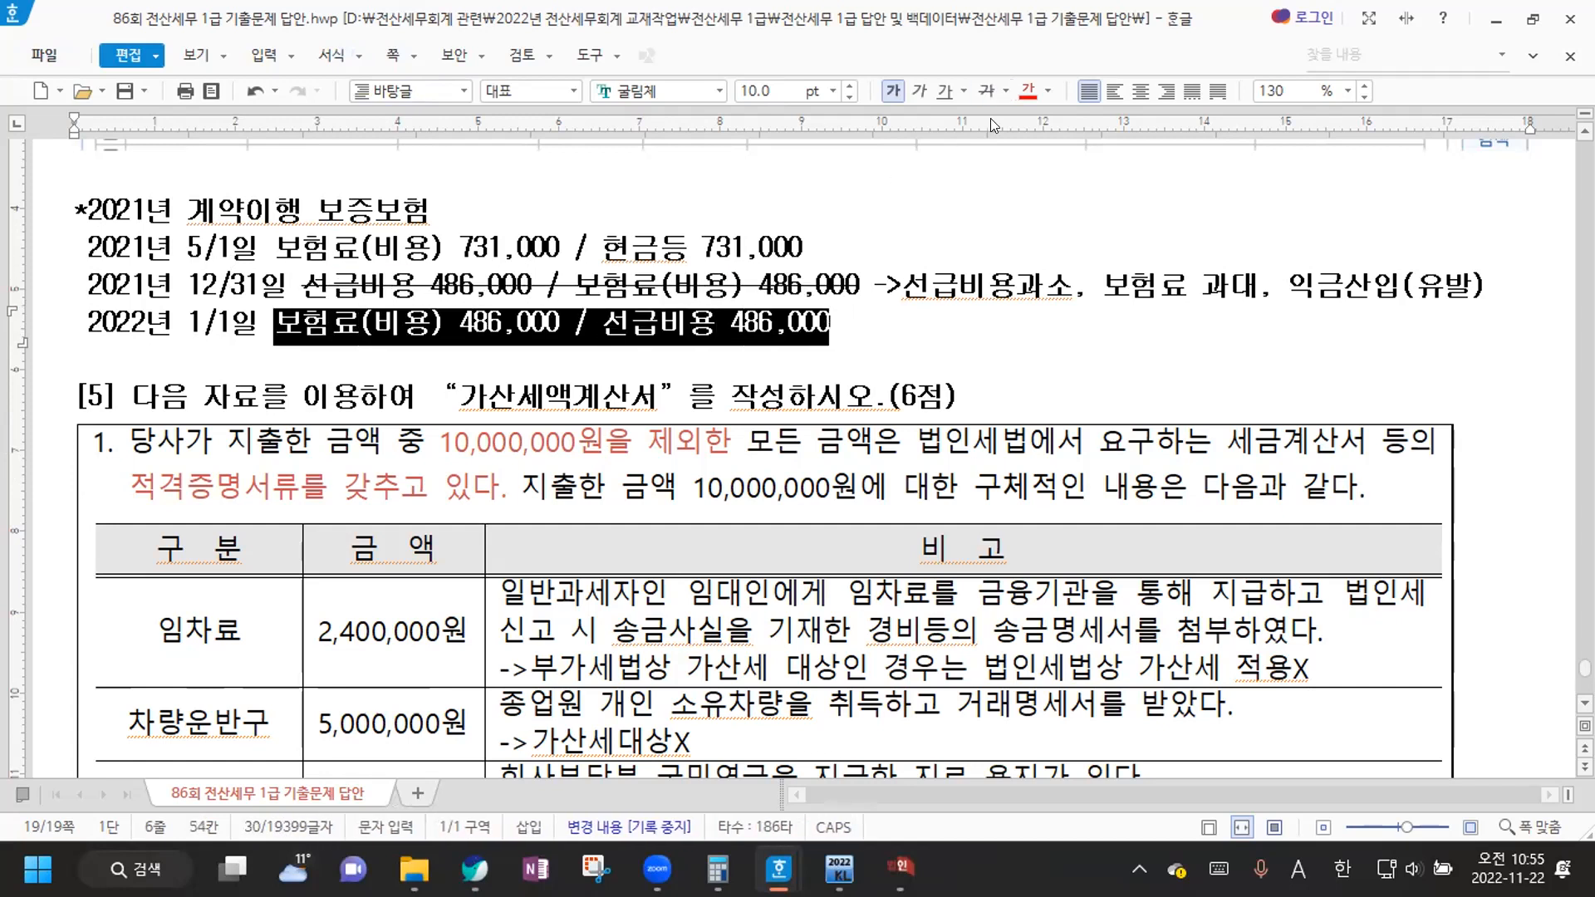
pyautogui.click(991, 84)
pyautogui.press('Down')
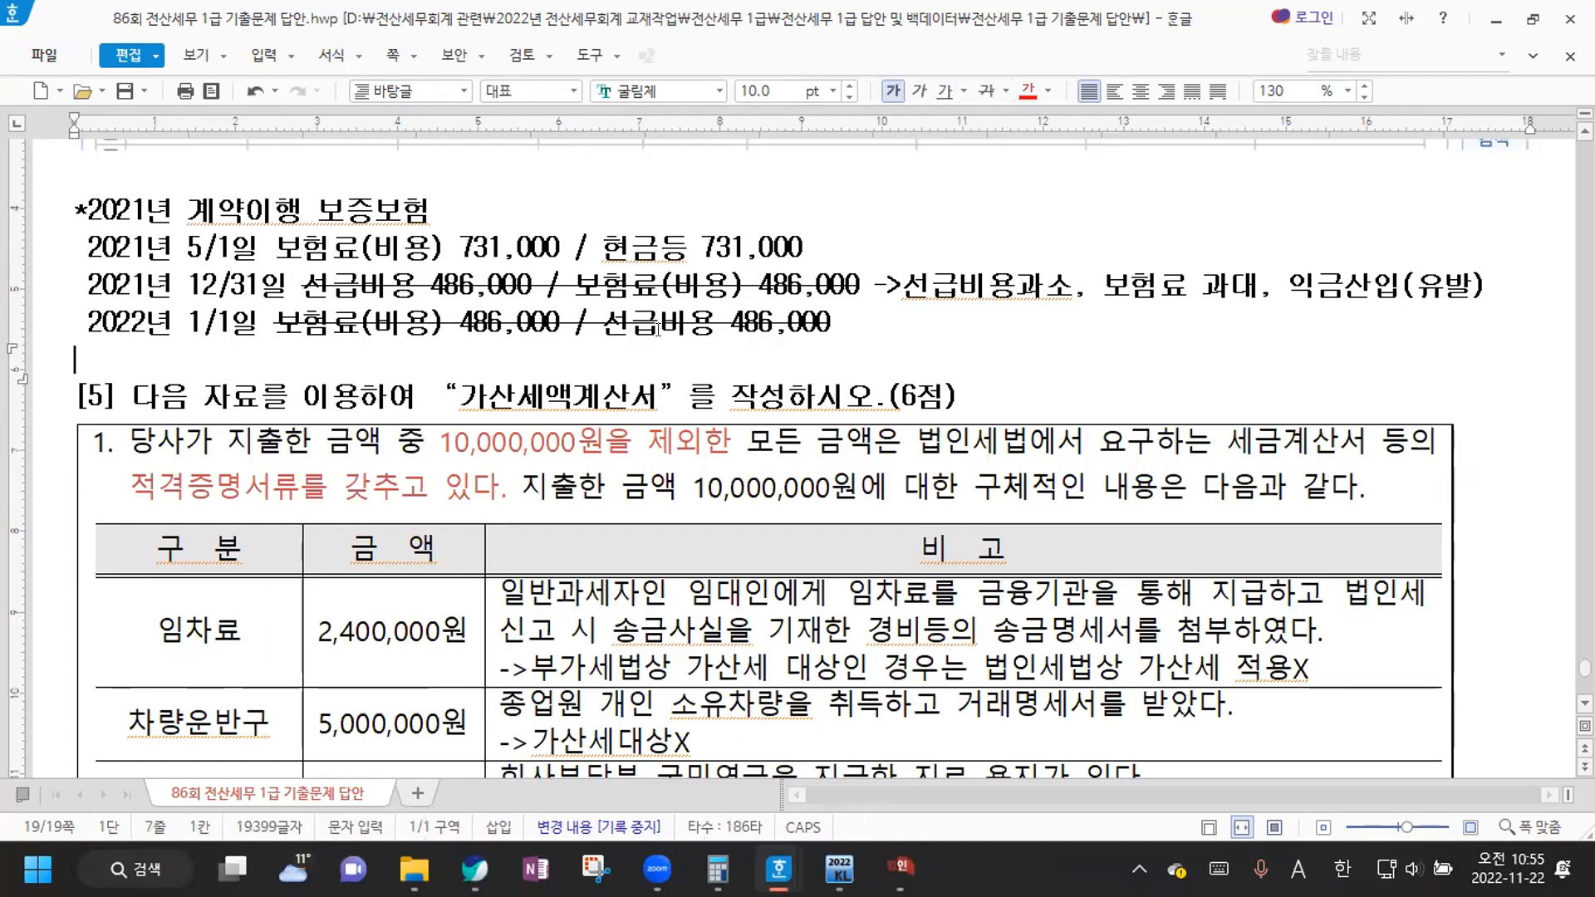
# Append the note "->전기선급비용과소, 보험료 과소, 손금산입(유감)" after the struck-through 2022년 1/1일 entry
pyautogui.moveTo(274, 245); pyautogui.dragTo(509, 240)
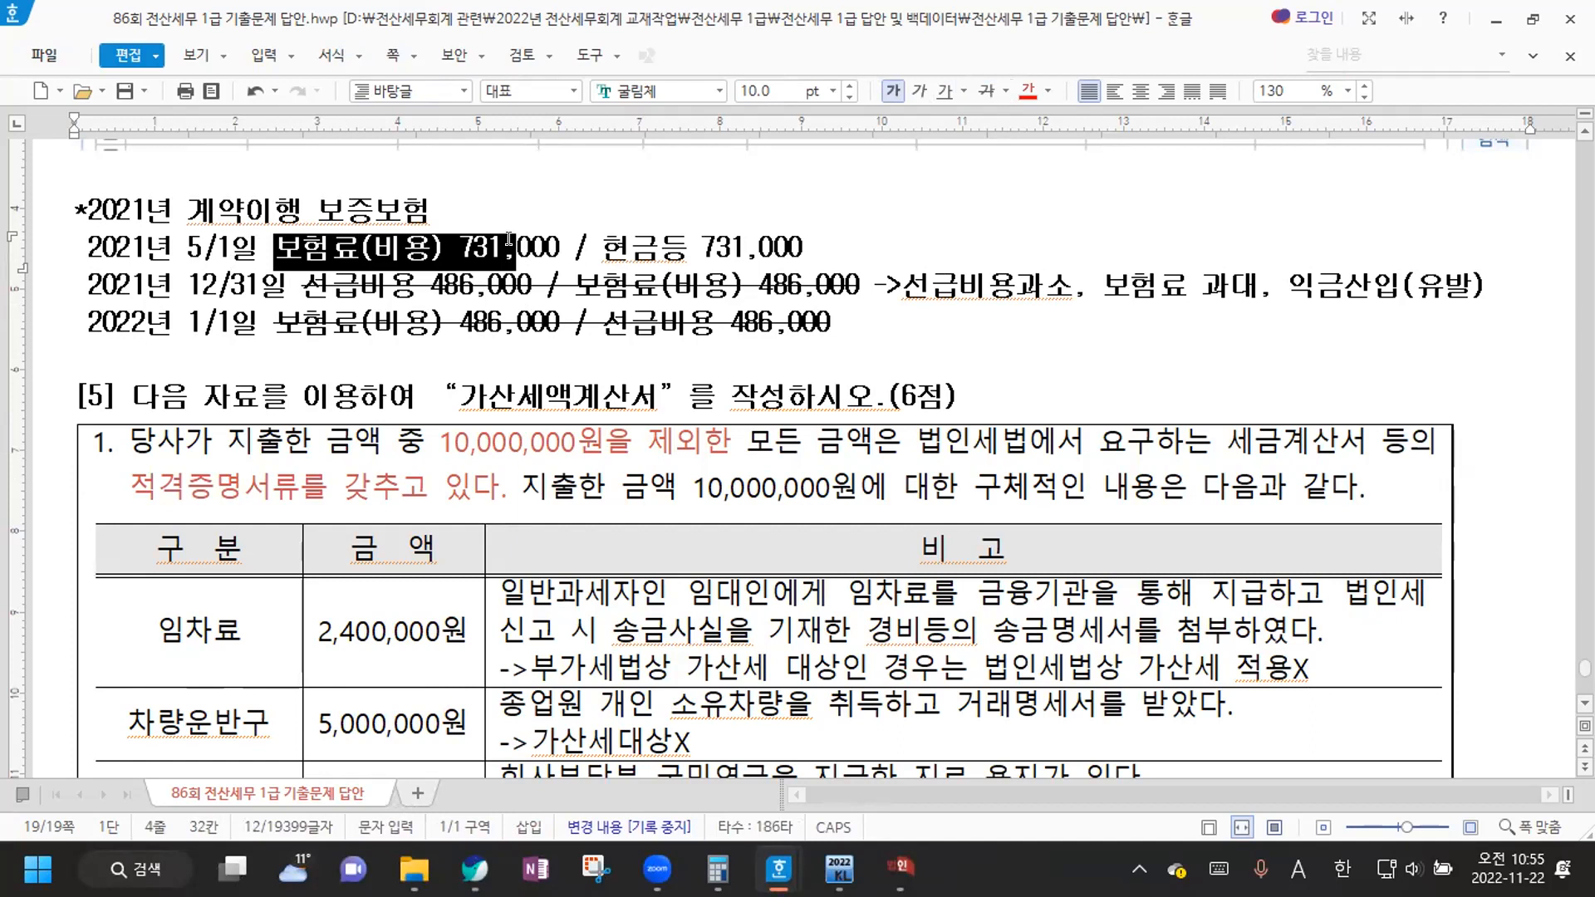
pyautogui.click(893, 326)
pyautogui.write('->잔ㄱ;')
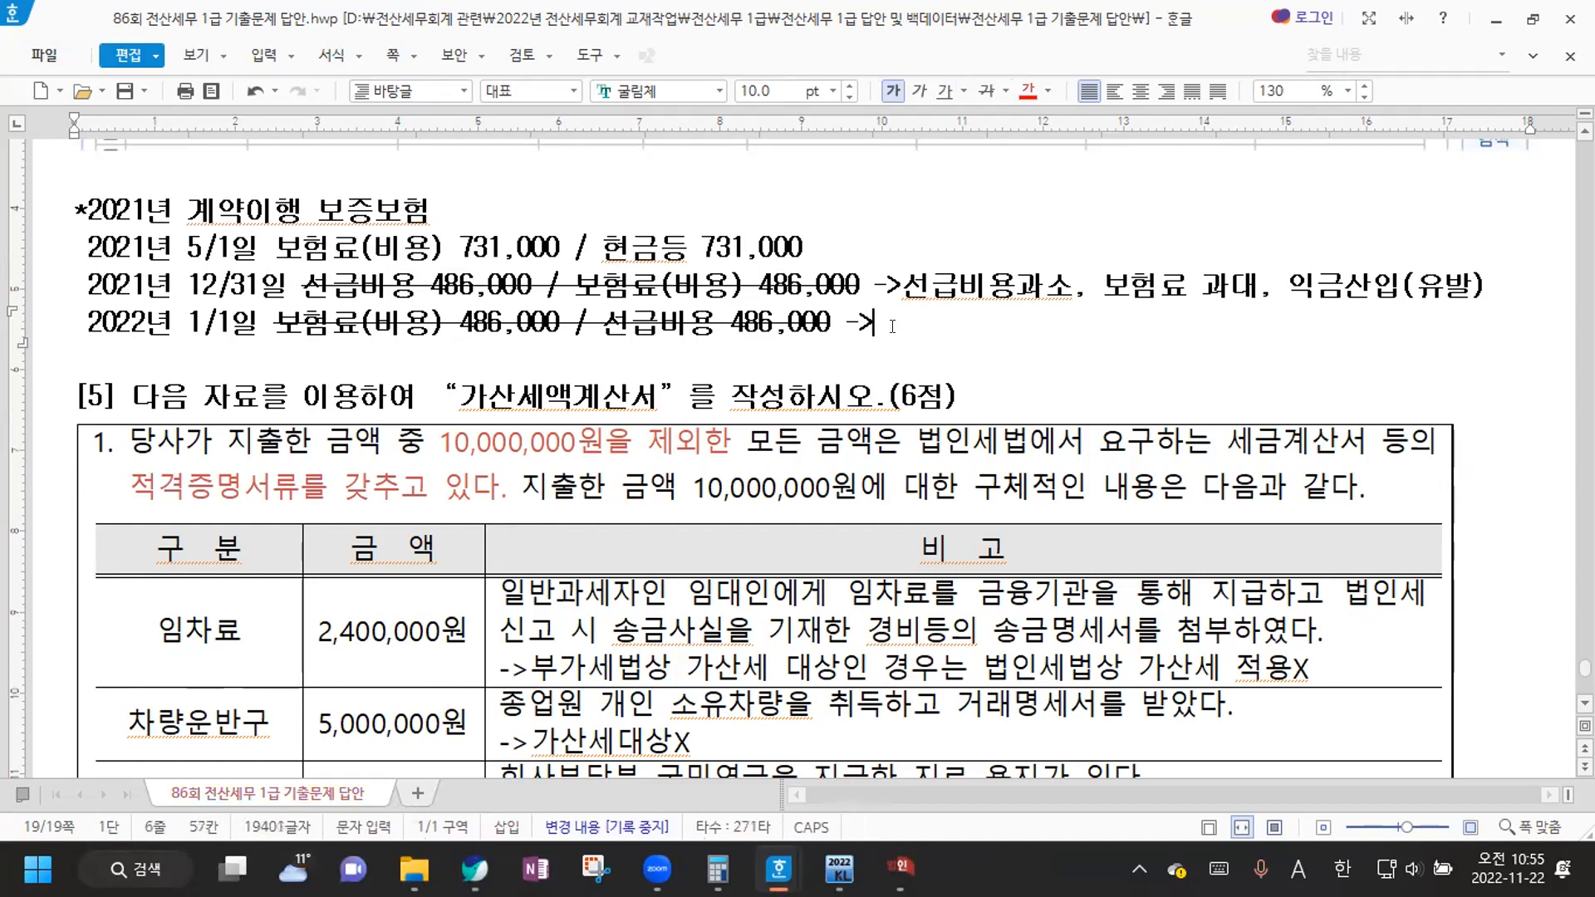
pyautogui.press('BackSpace')
pyautogui.press('BackSpace')
pyautogui.press('BackSpace')
pyautogui.write('전기')
pyautogui.write('선급비용과소')
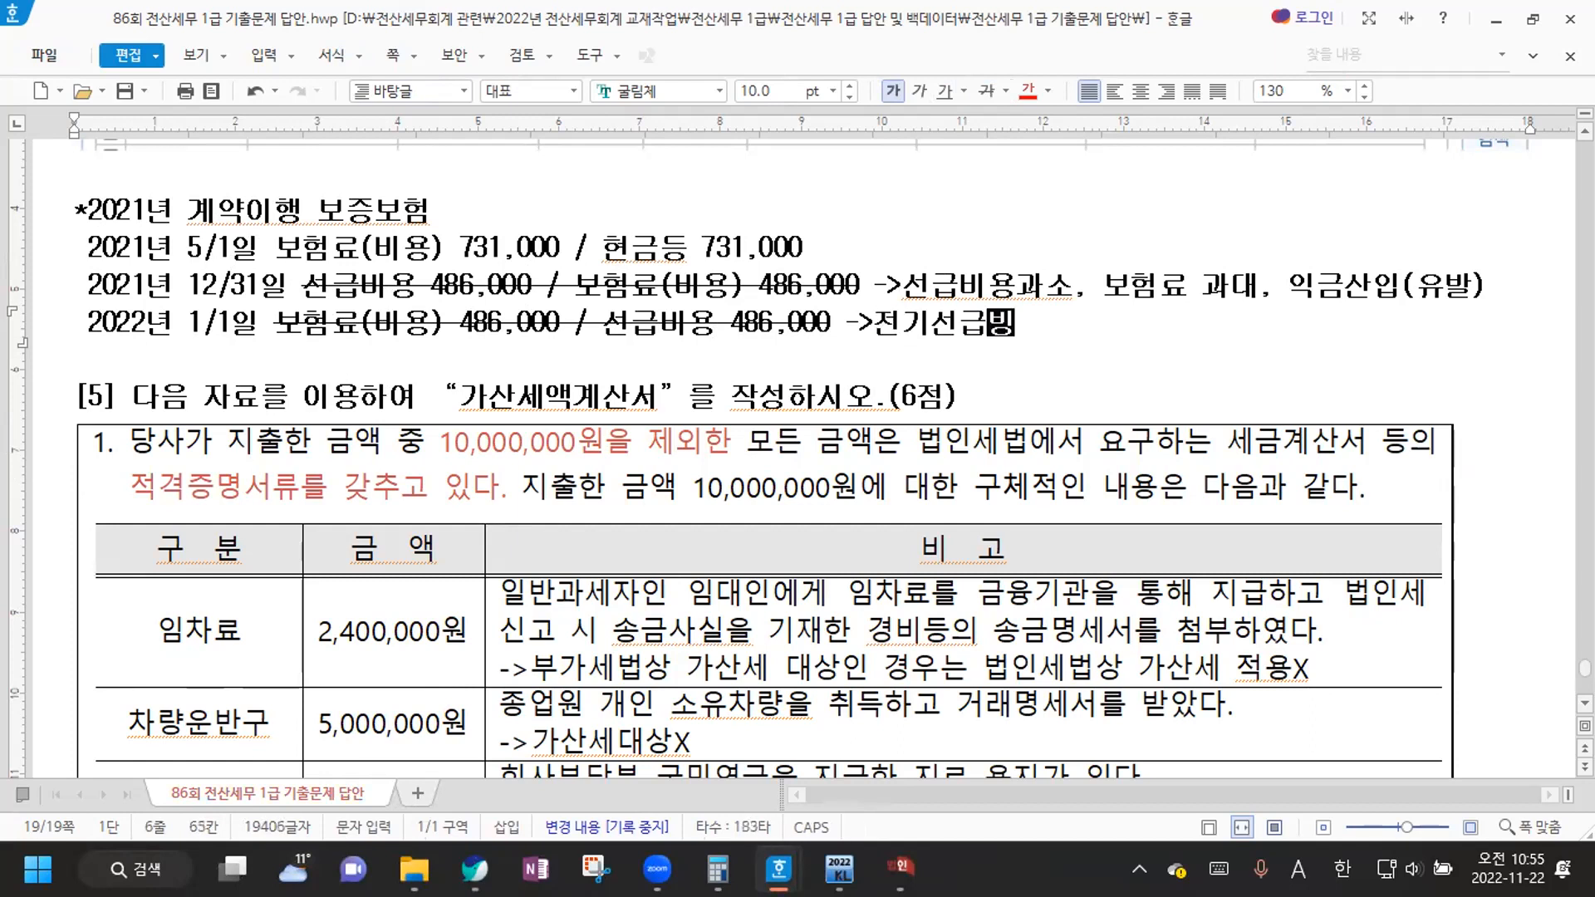
pyautogui.write(',')
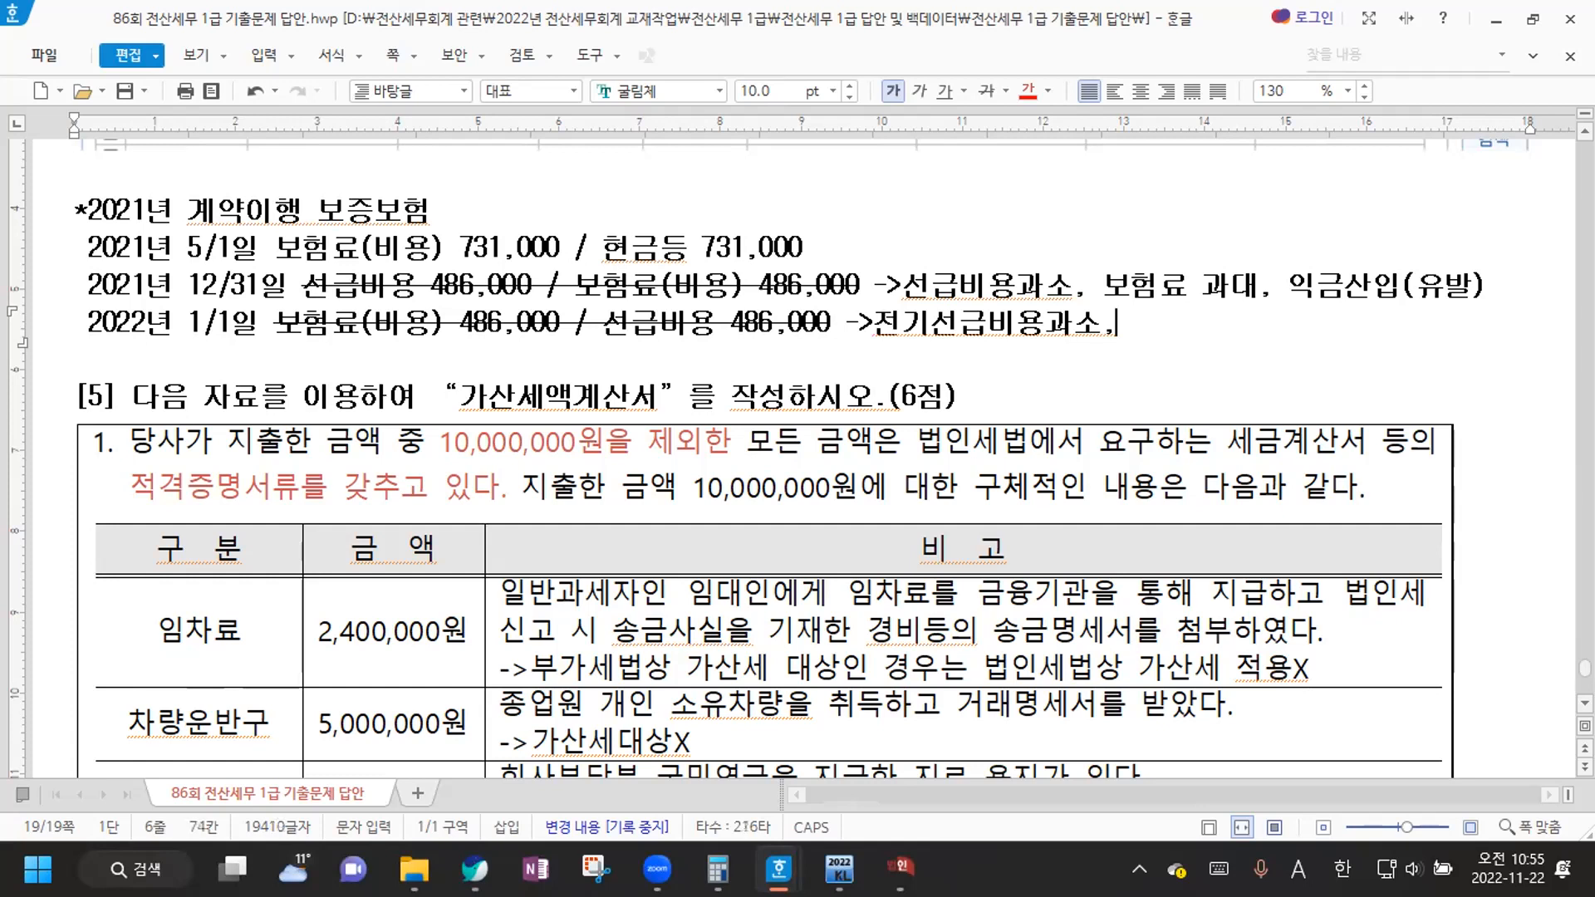
pyautogui.write(' 보허ㅁ료')
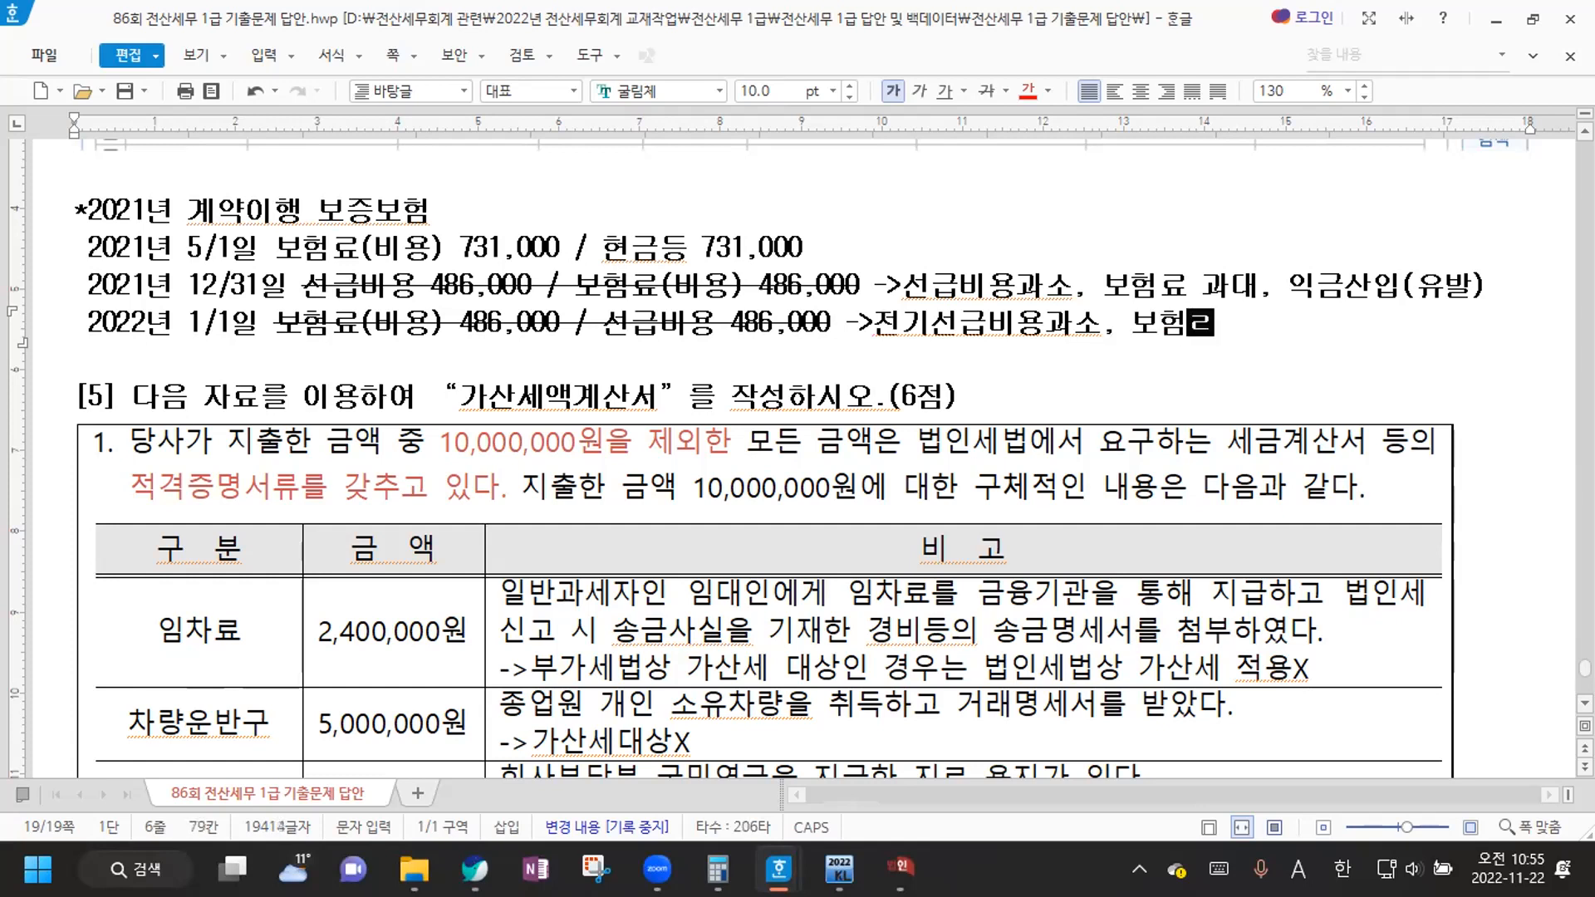
pyautogui.write(' 과소')
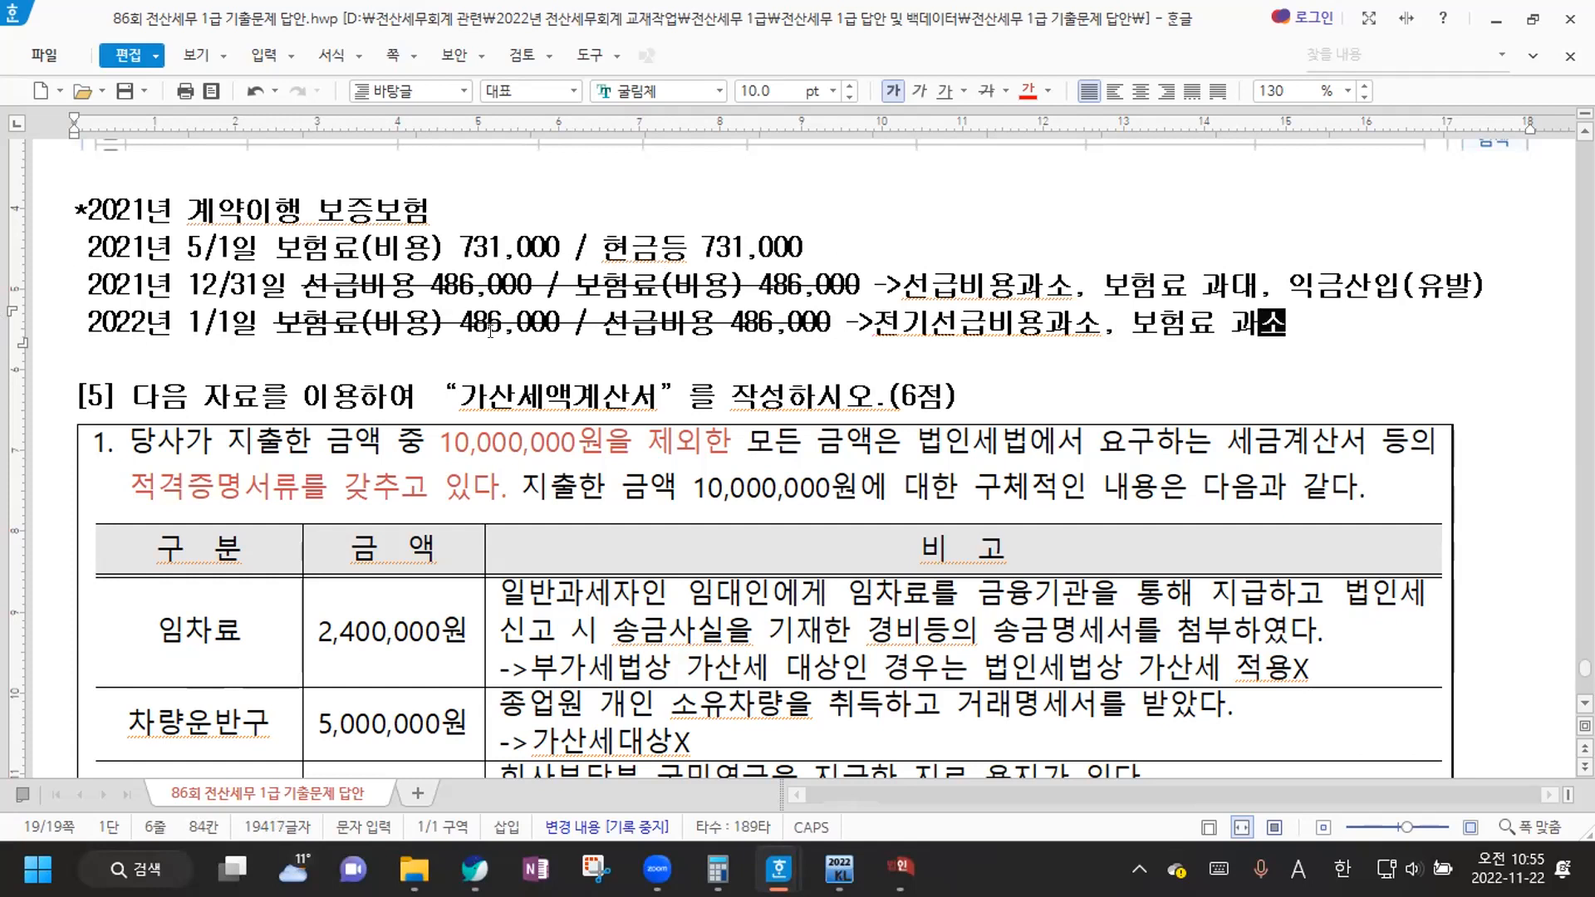
pyautogui.write(', 손금산입')
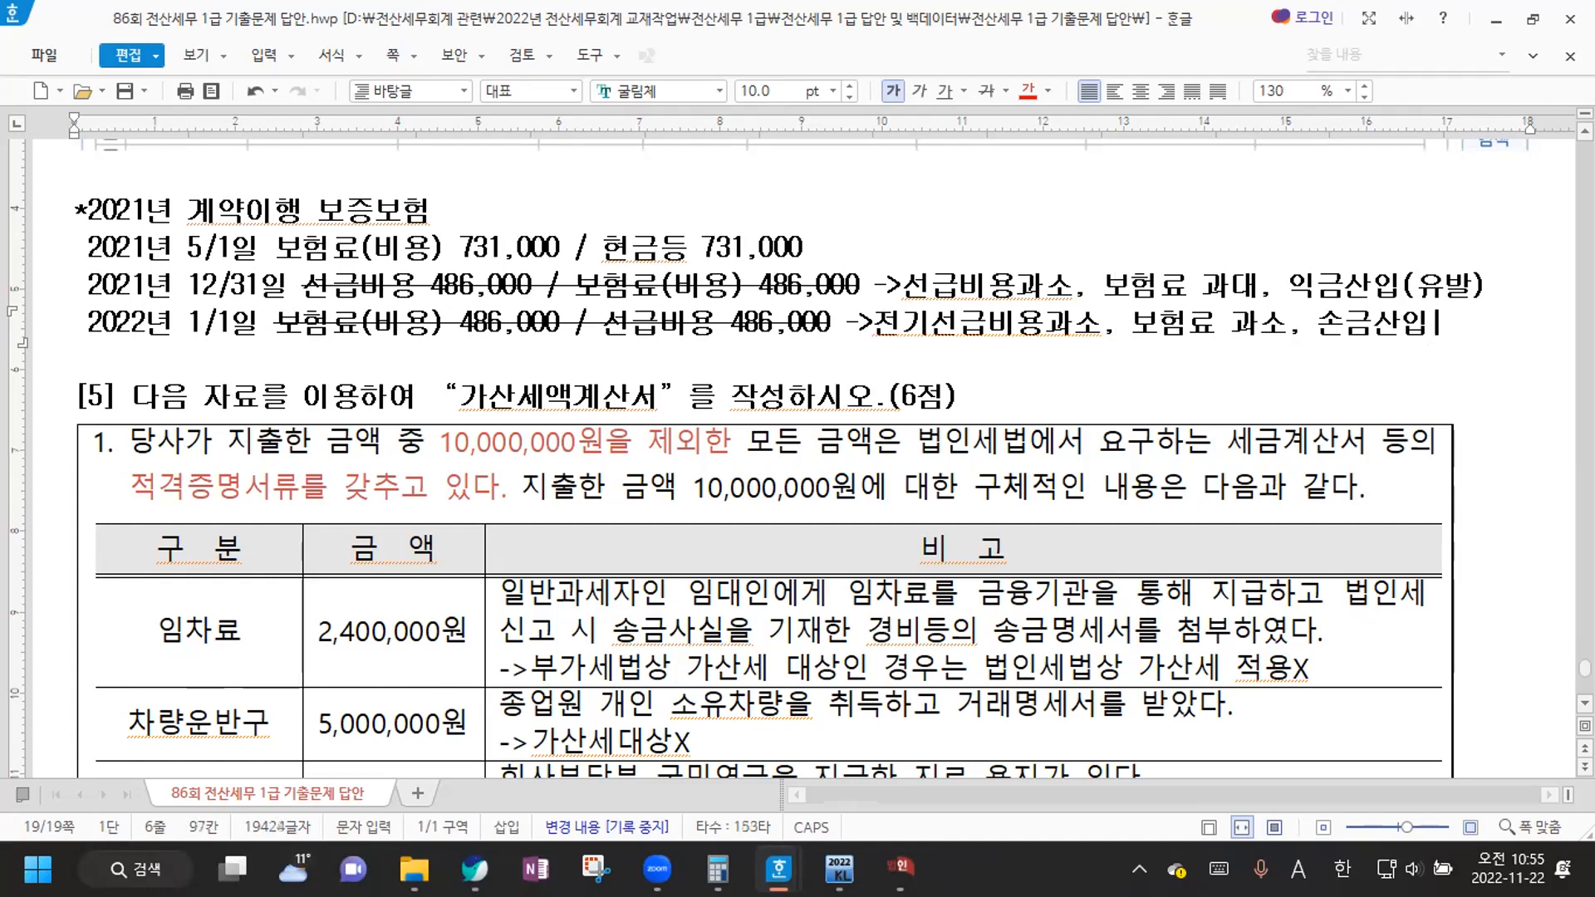
pyautogui.write('(유감)')
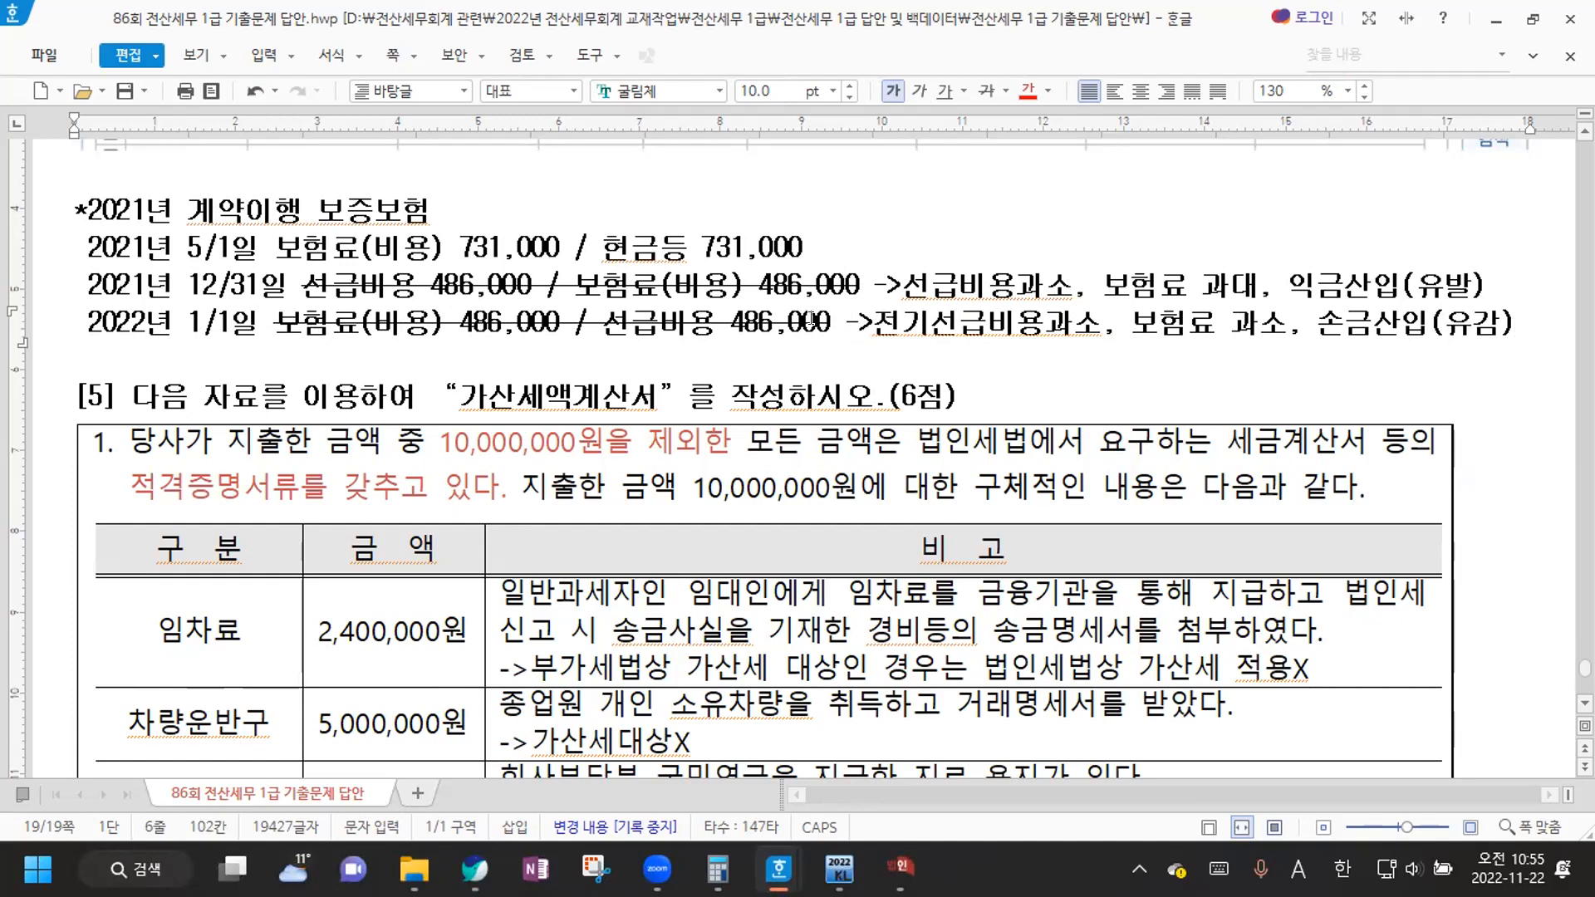
pyautogui.moveTo(845, 323); pyautogui.dragTo(1526, 328)
pyautogui.click(1525, 328)
# Switch to the 선급비용명세서 and review the 전기선급비용(보험료)과소계상 item in its adjustment registration (조정 등록)
pyautogui.click(901, 869)
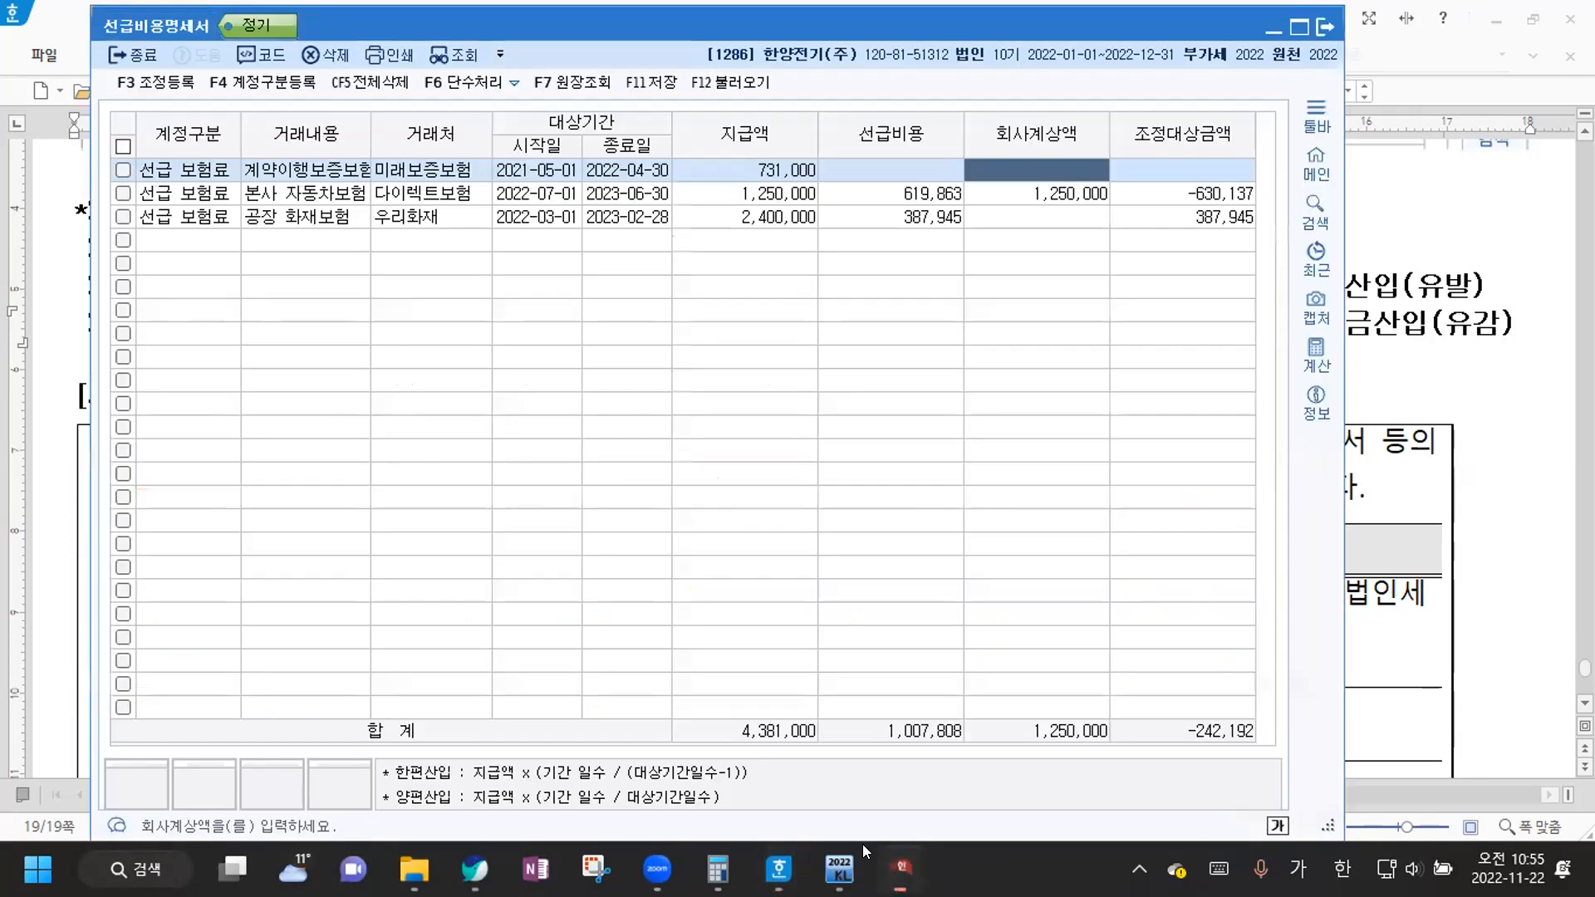
pyautogui.click(159, 81)
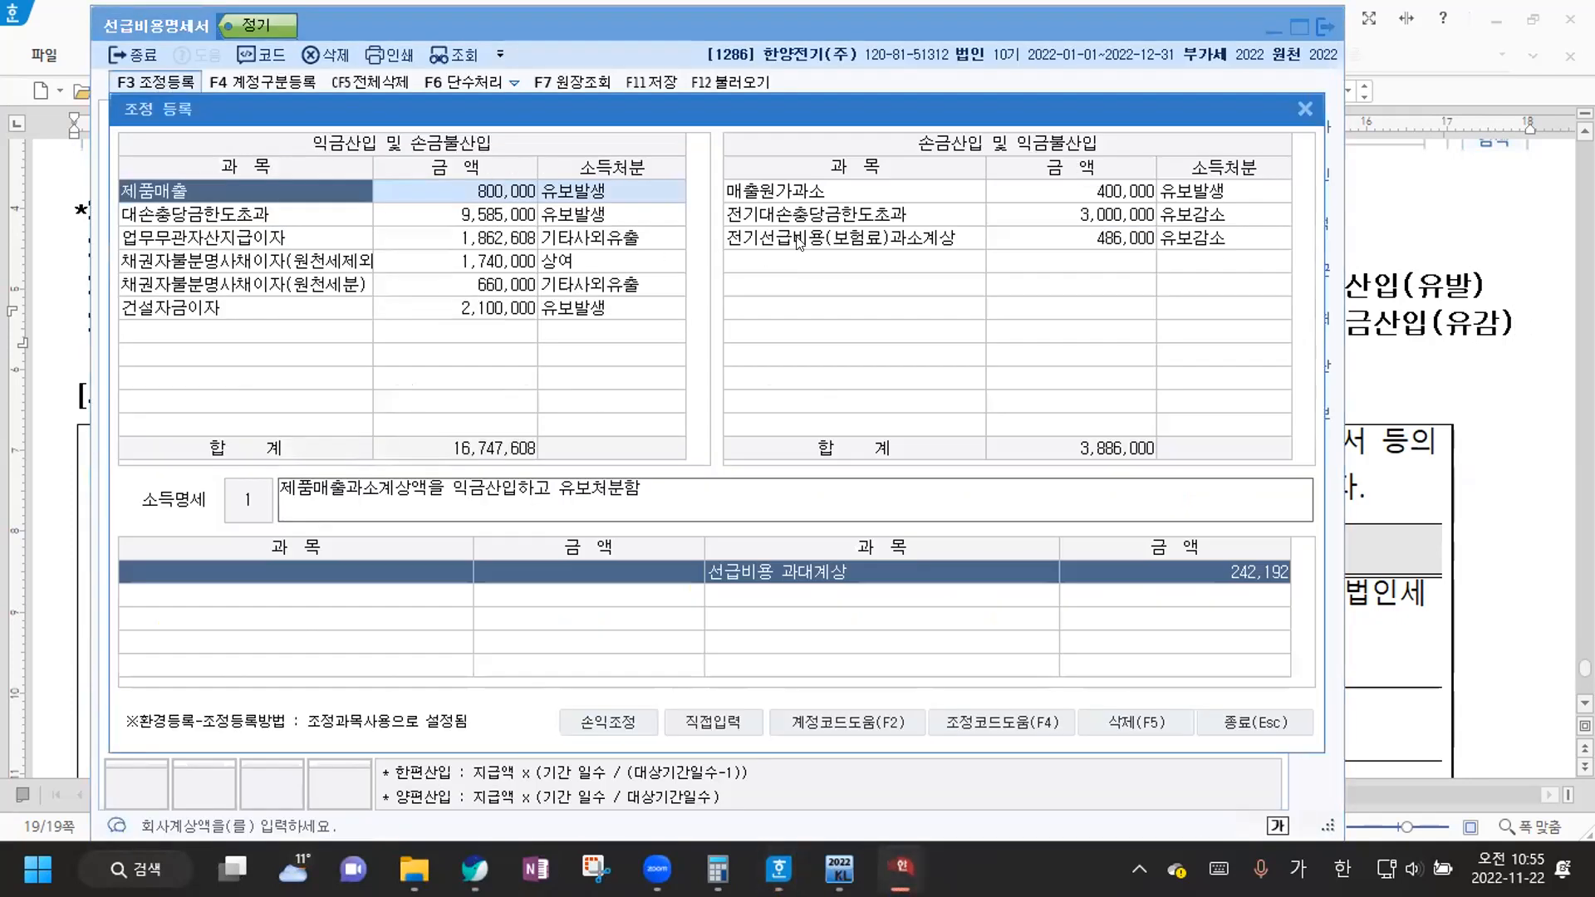
pyautogui.click(1505, 363)
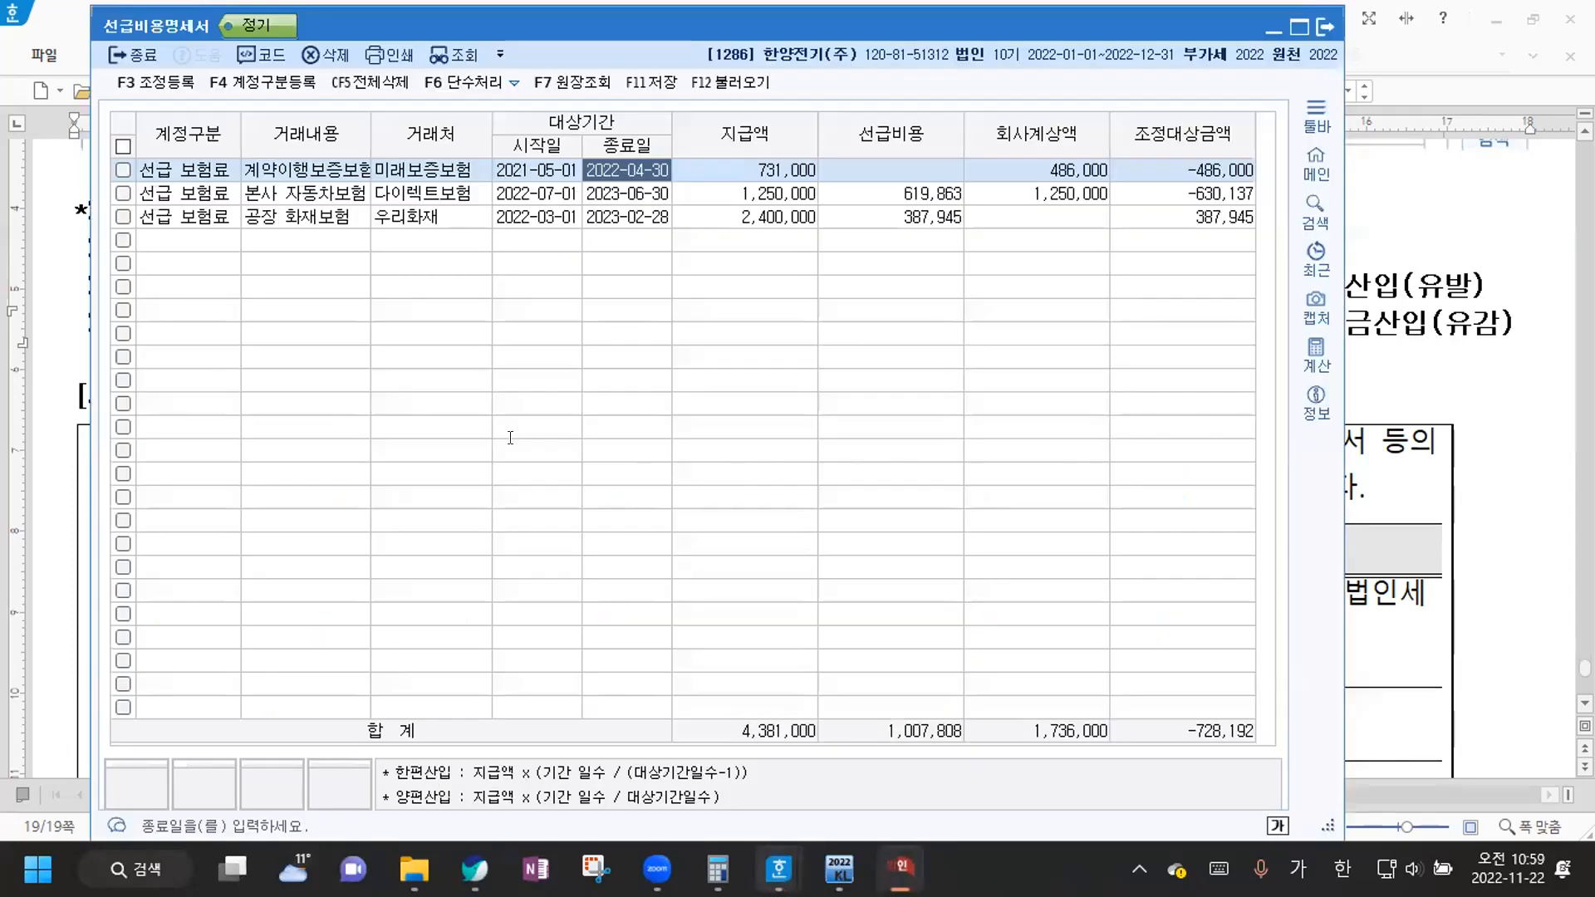
pyautogui.hotkey('alt', 'Tab')
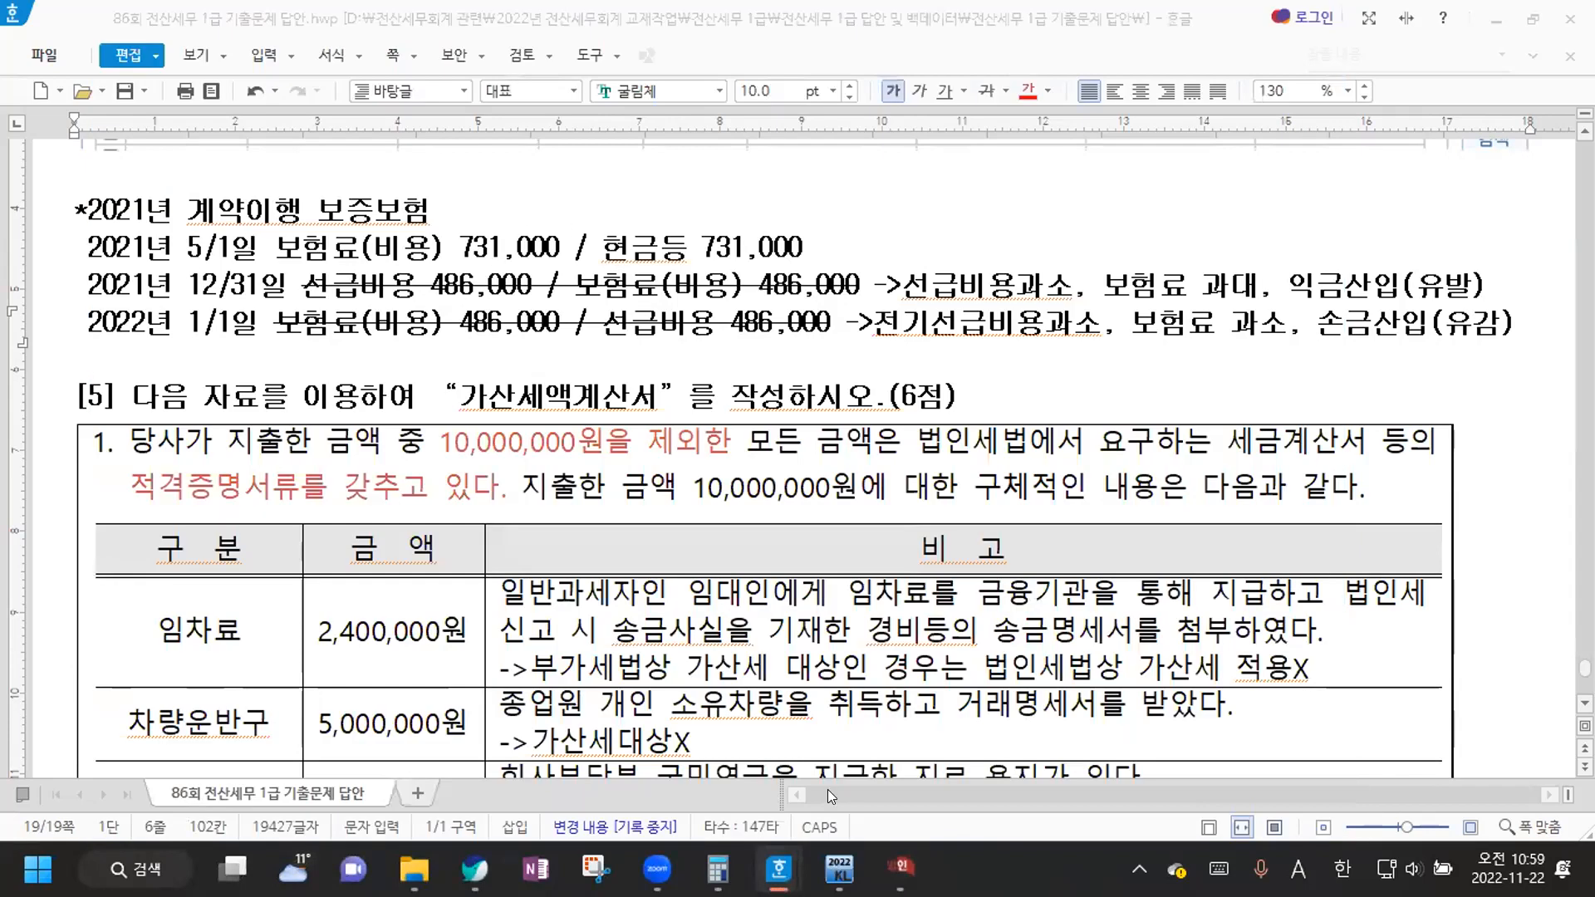
# Delete the 계약이행보증보험 line from the 선급비용명세서
pyautogui.hotkey('alt', 'Tab')
pyautogui.click(327, 169)
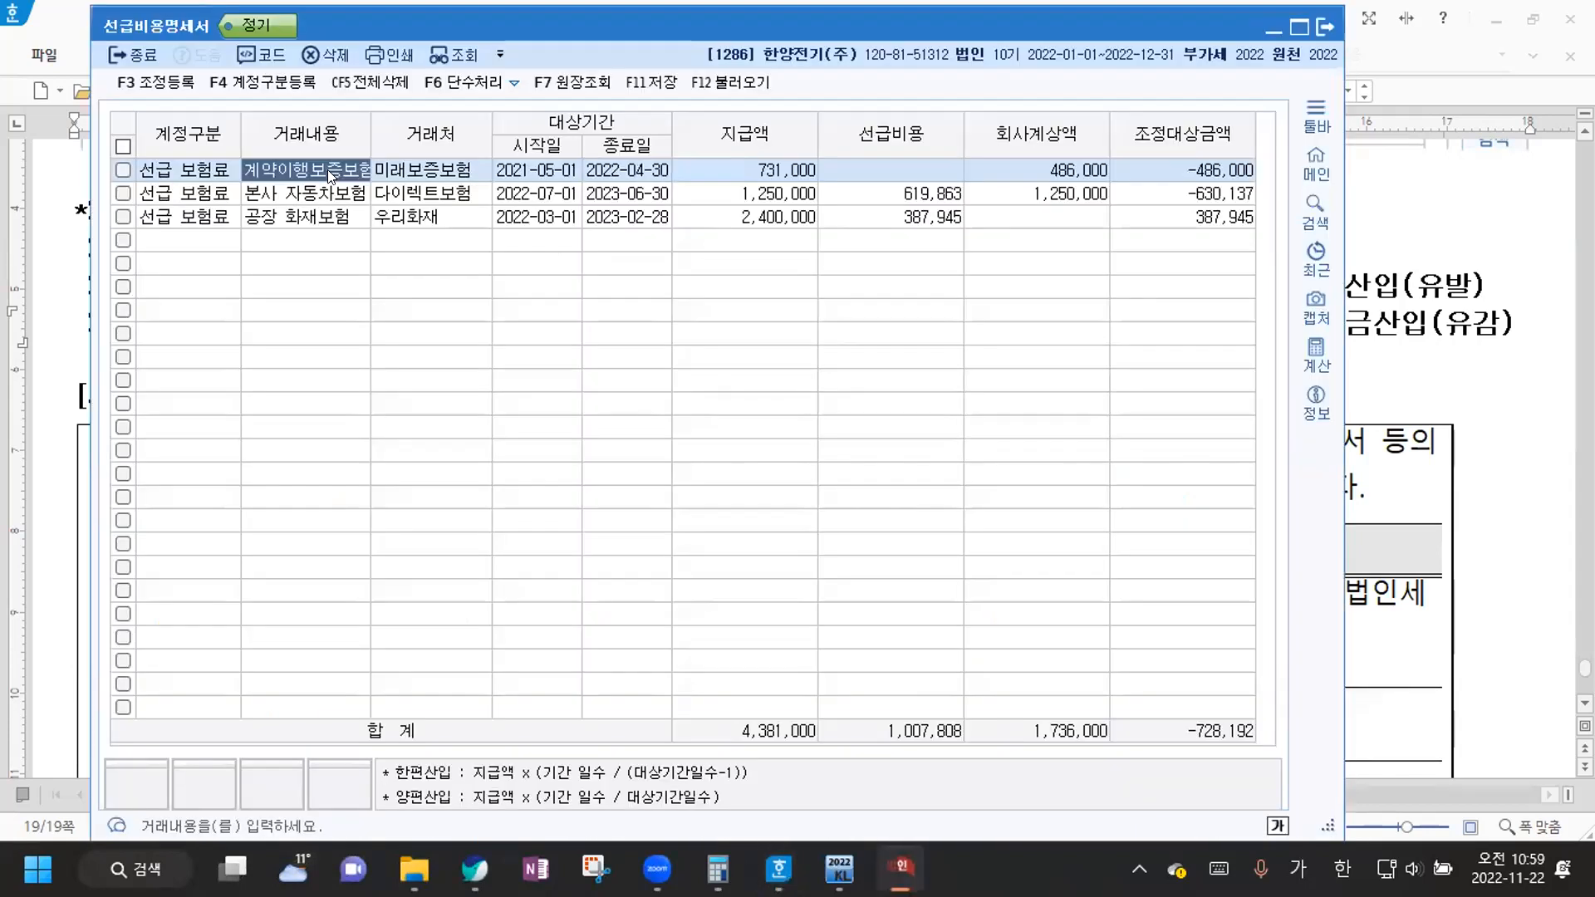
pyautogui.click(332, 56)
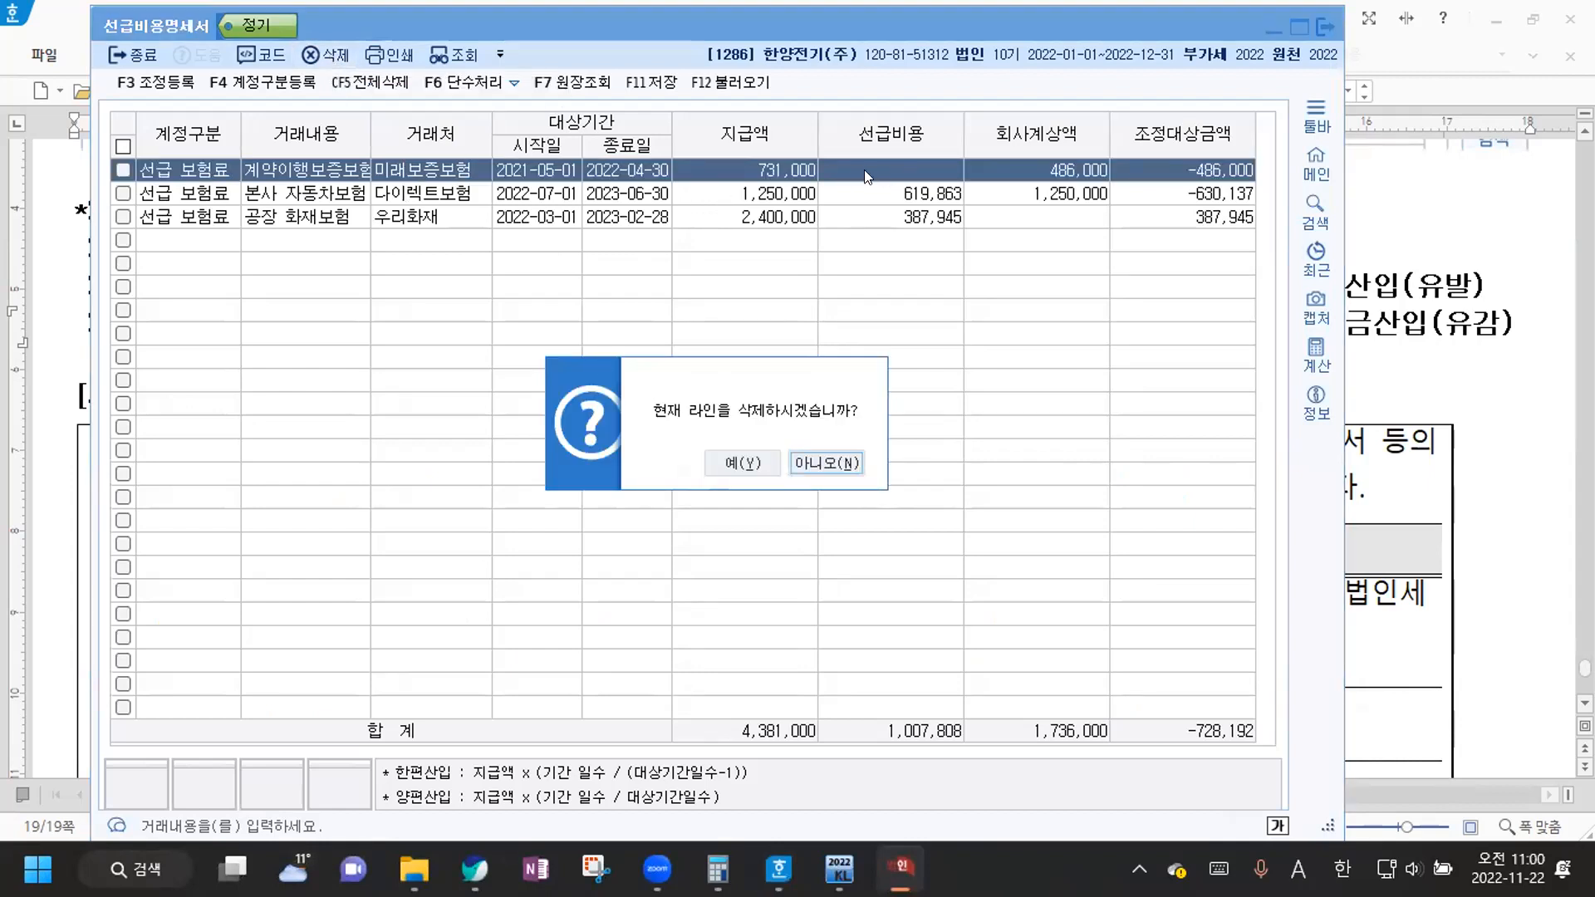
pyautogui.click(750, 468)
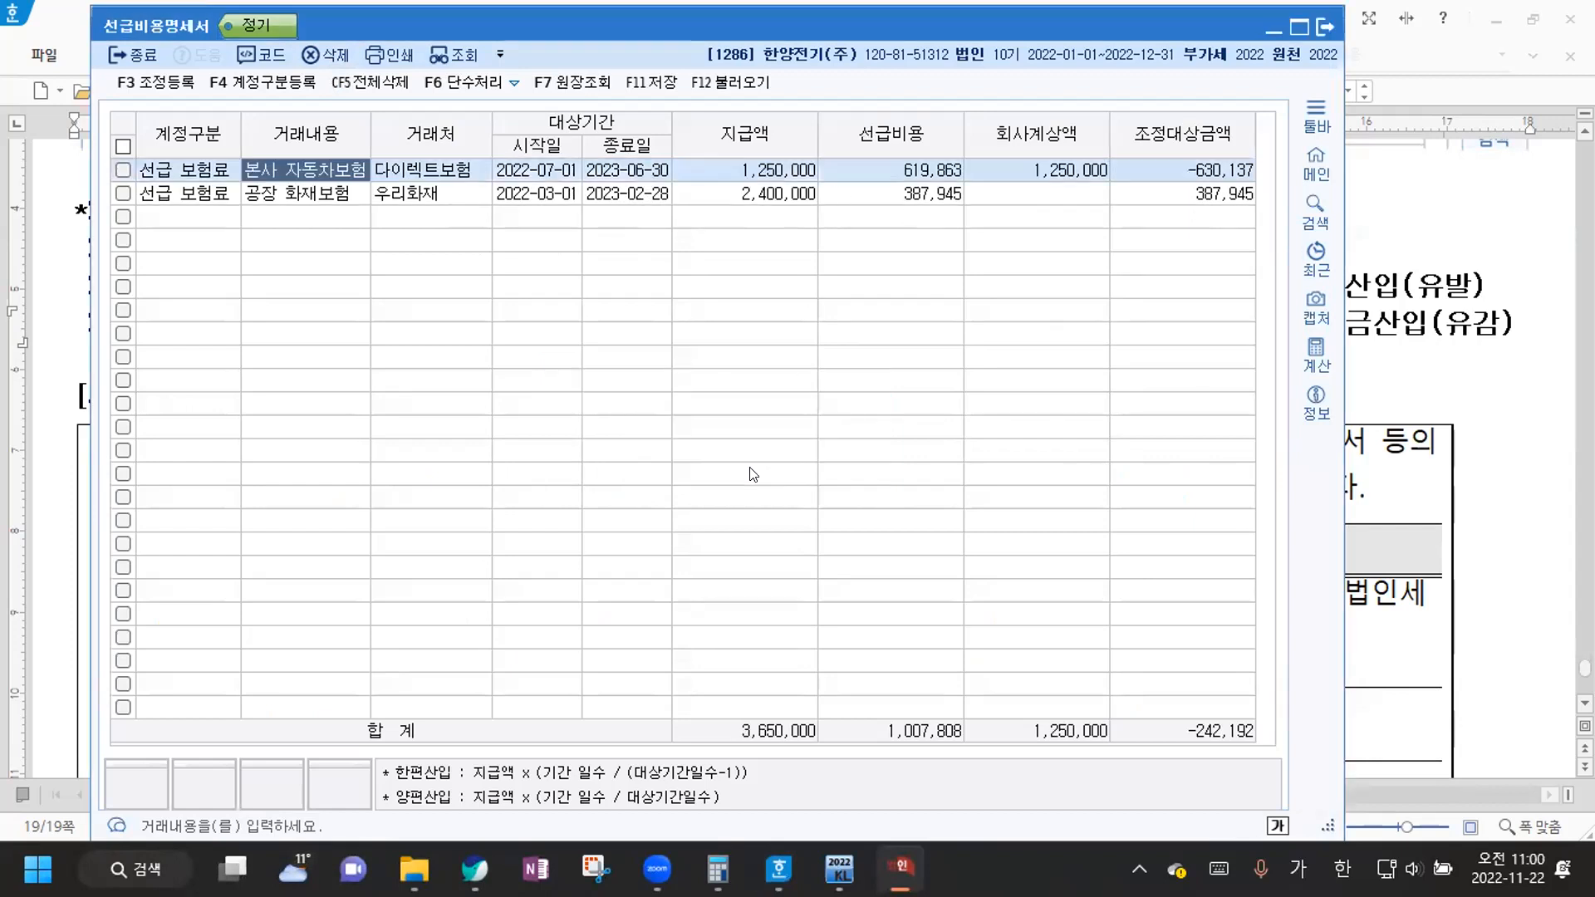
# Go back to the answer document and add the 731,000 insurance expense and 486,000 in the Calculator
pyautogui.click(1352, 242)
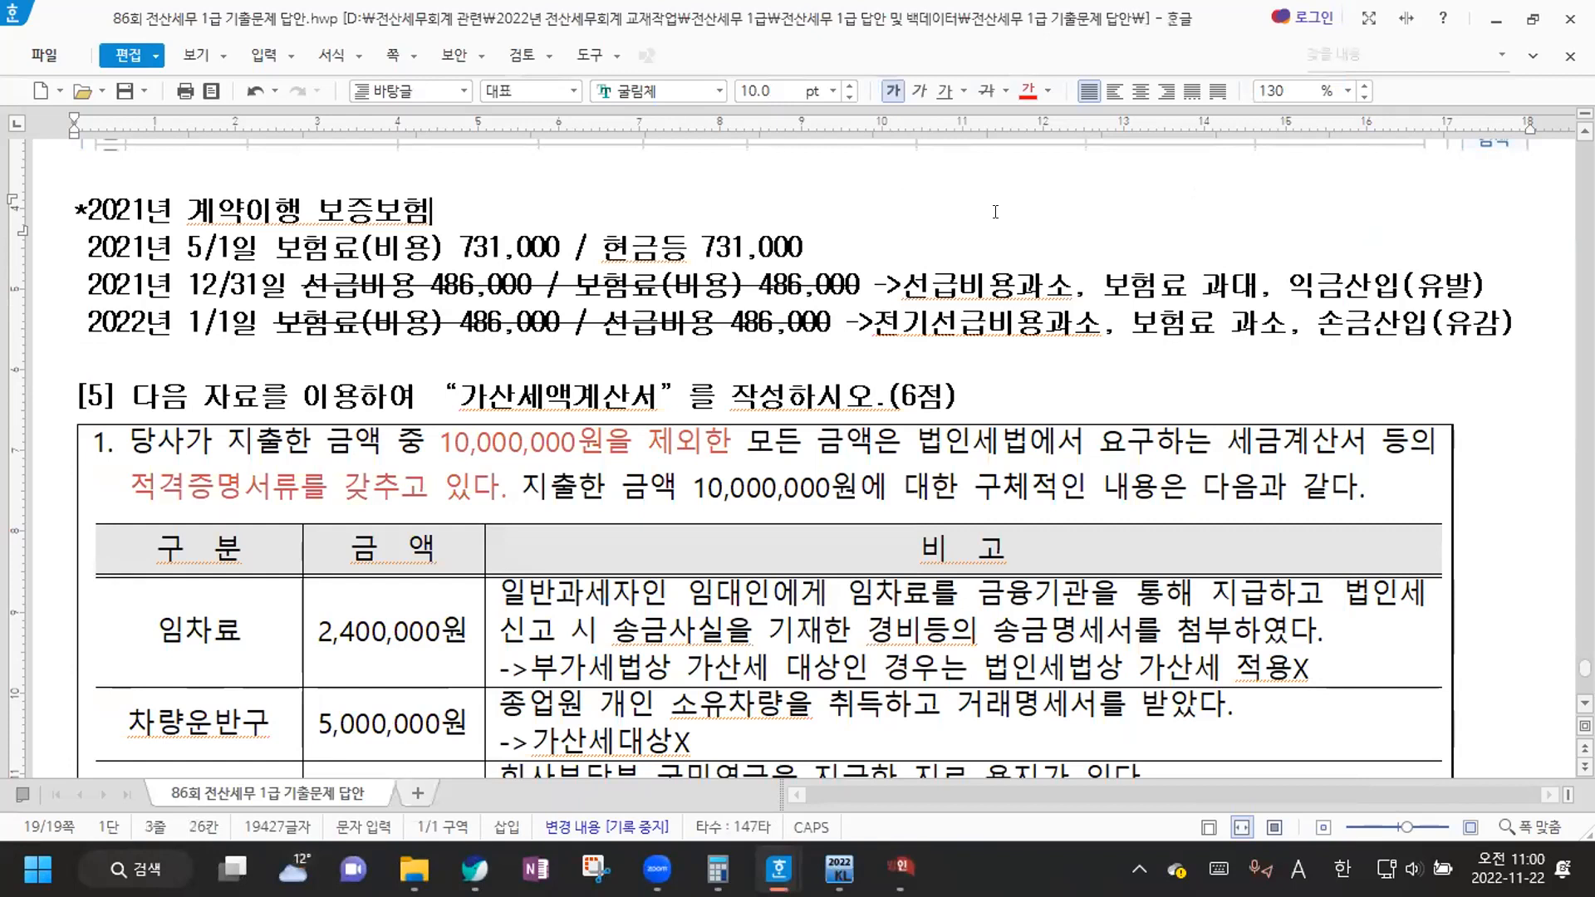
pyautogui.moveTo(270, 247); pyautogui.dragTo(544, 247)
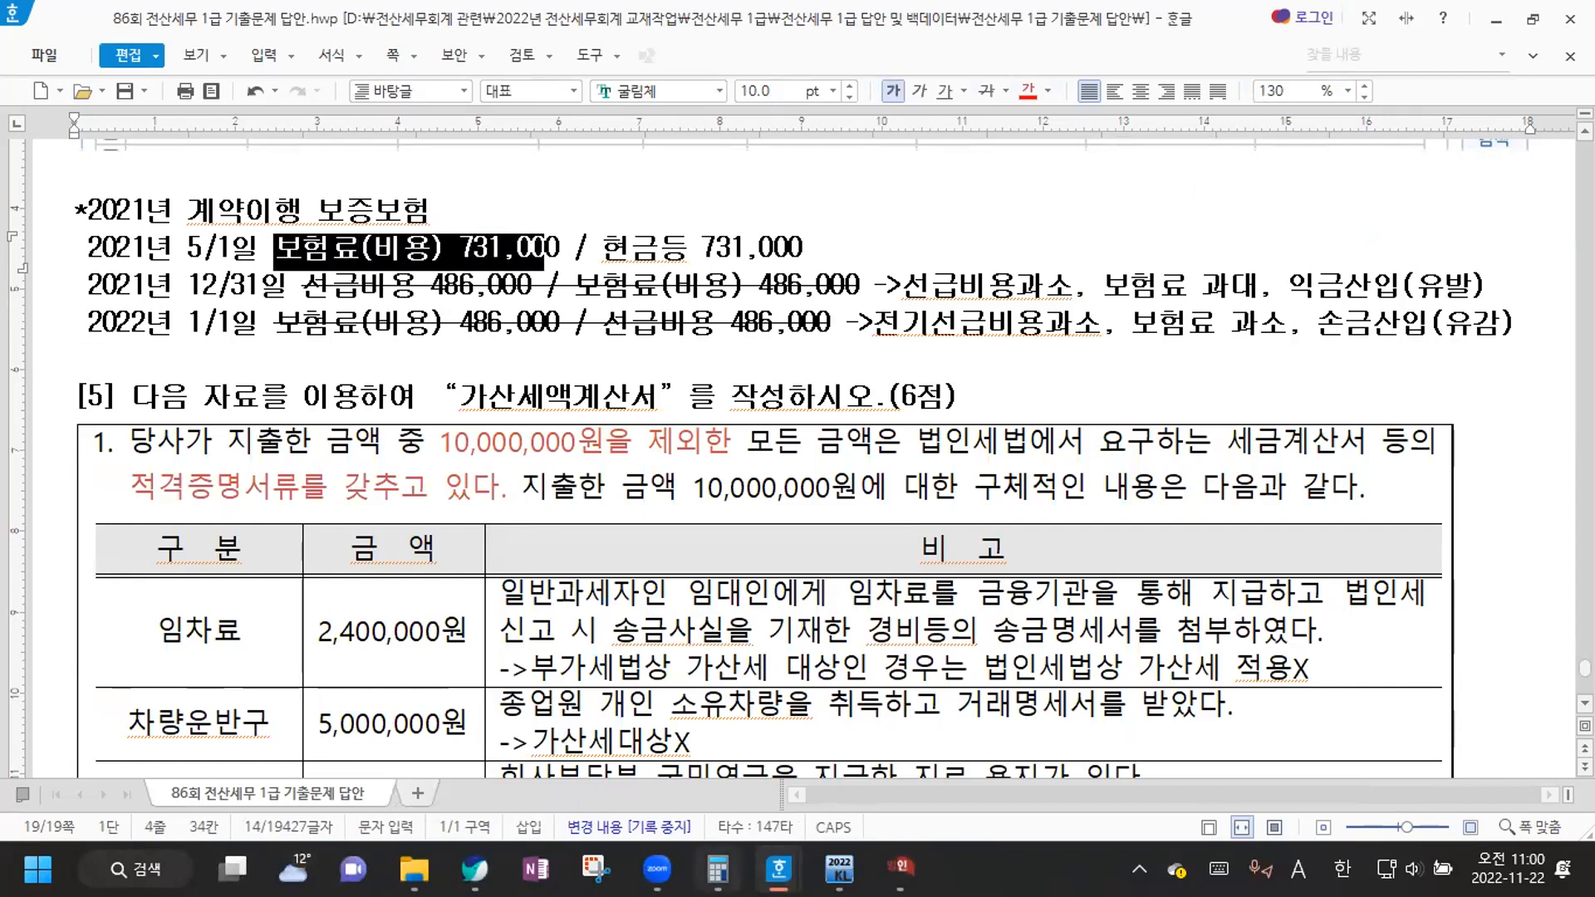
pyautogui.click(717, 869)
pyautogui.write('7310000')
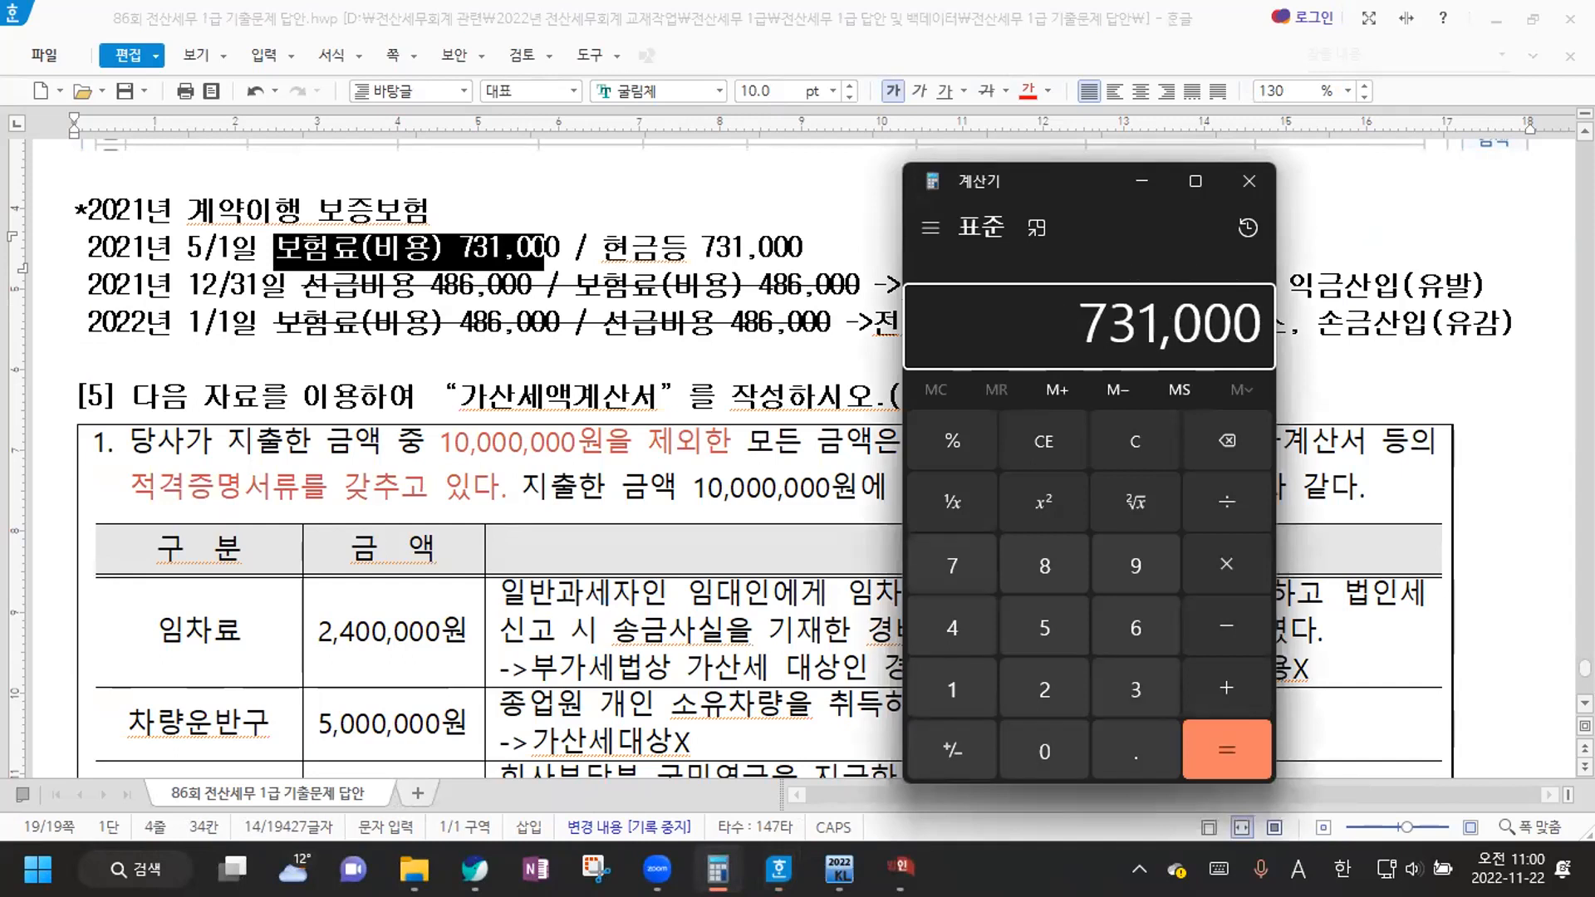
pyautogui.press('+')
pyautogui.write('4860000')
pyautogui.press('Return')
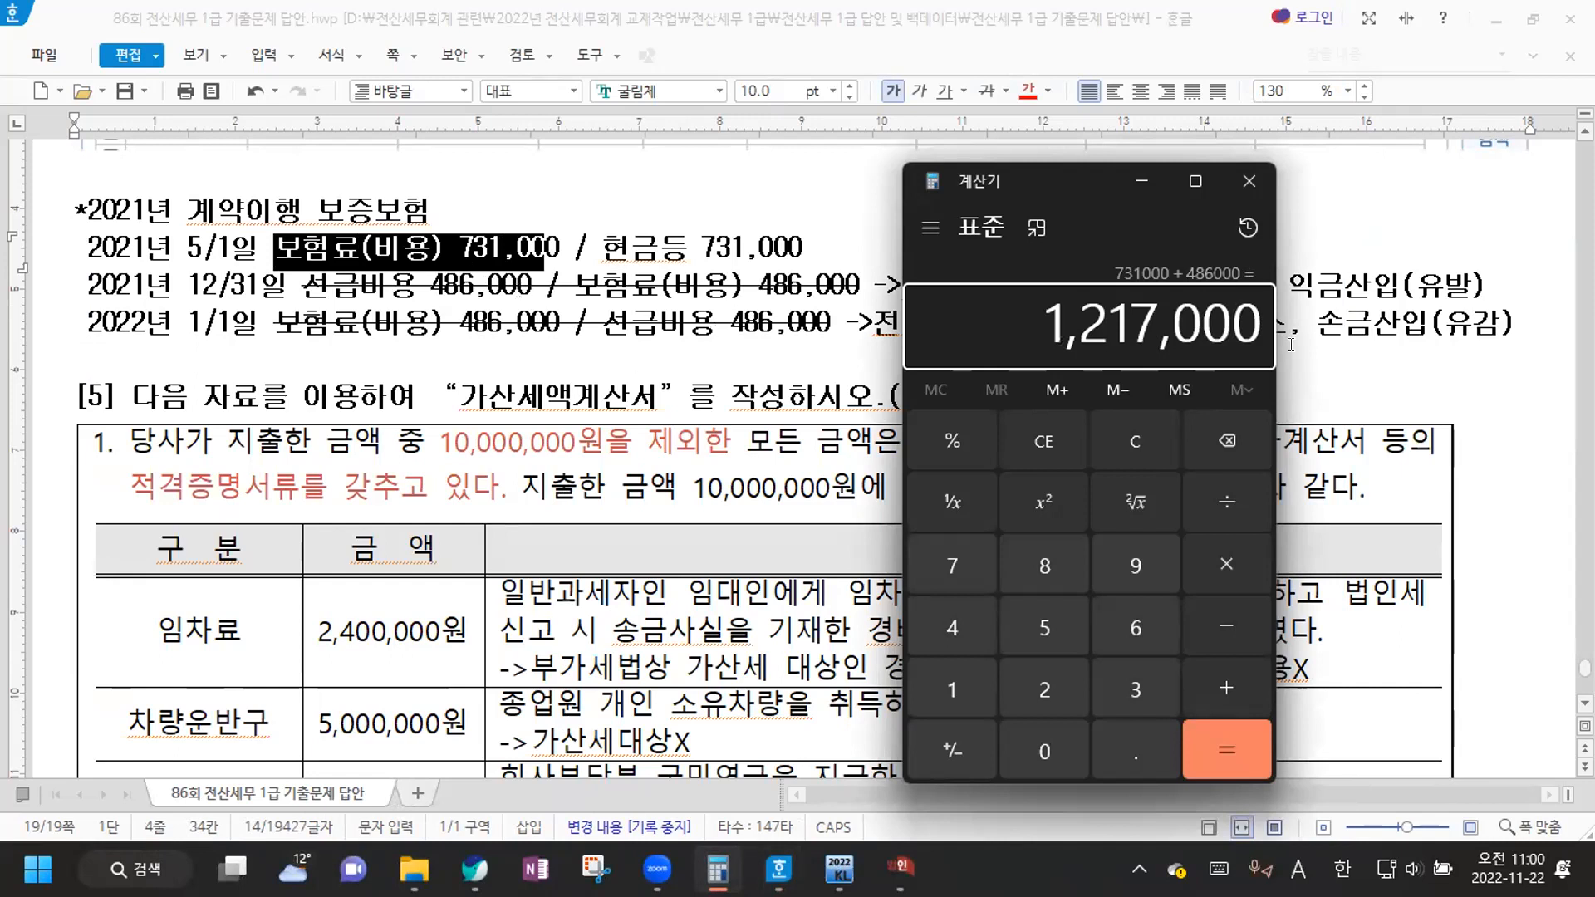
pyautogui.click(1131, 182)
# Examine the struck-through 2021년 12/31일 and 2022년 1/1일 entries together with their 익금산입 and 손금산입 notes
pyautogui.click(658, 324)
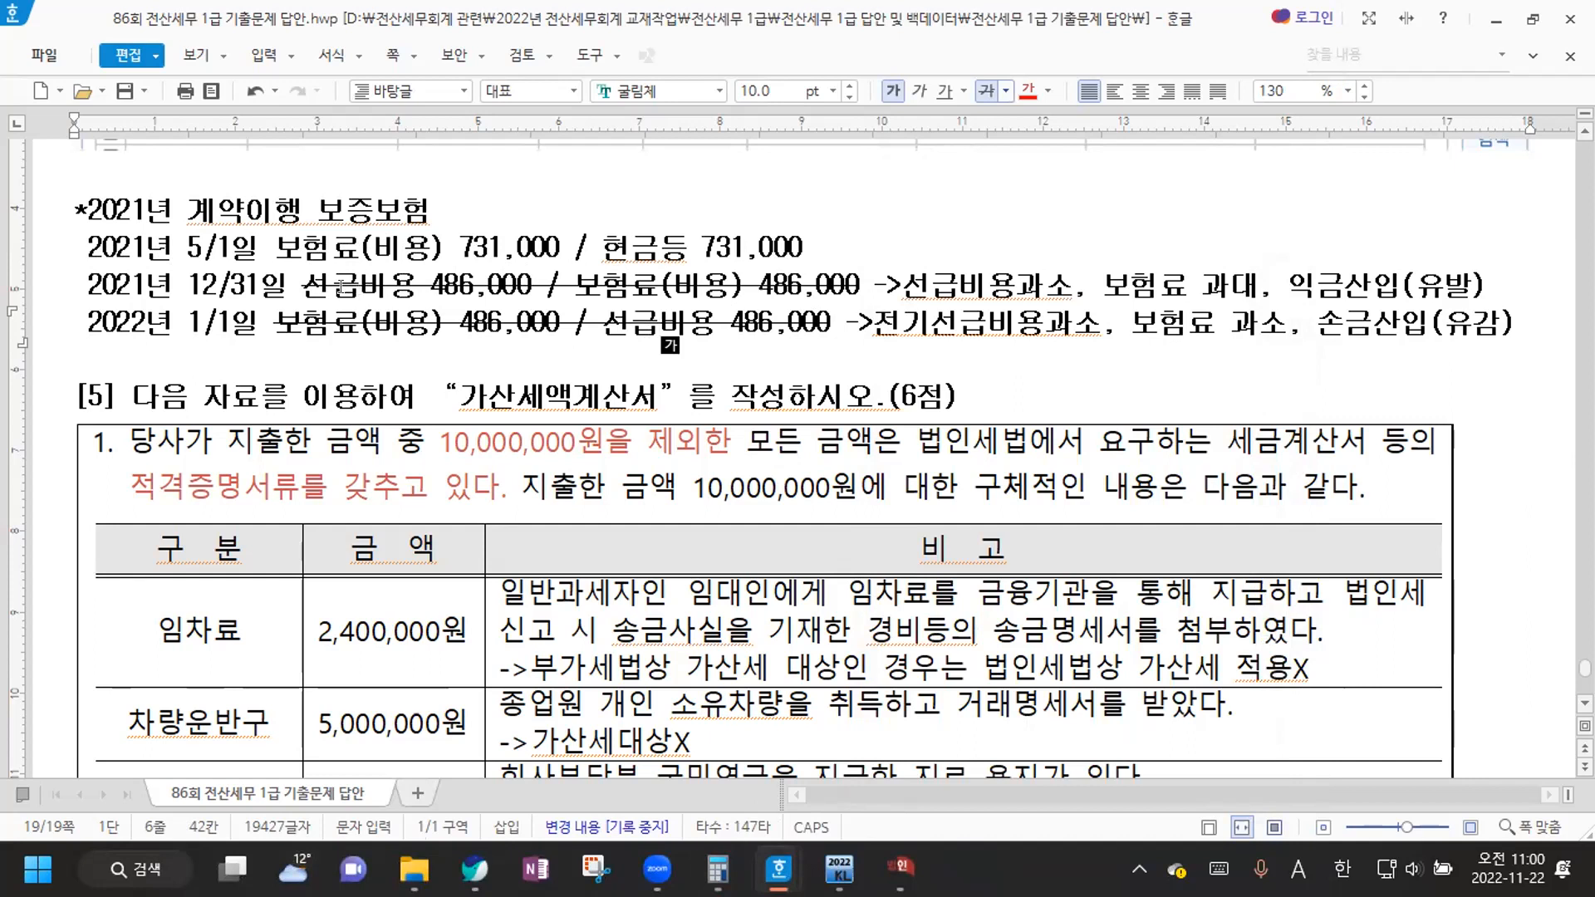
pyautogui.moveTo(303, 283); pyautogui.dragTo(520, 278)
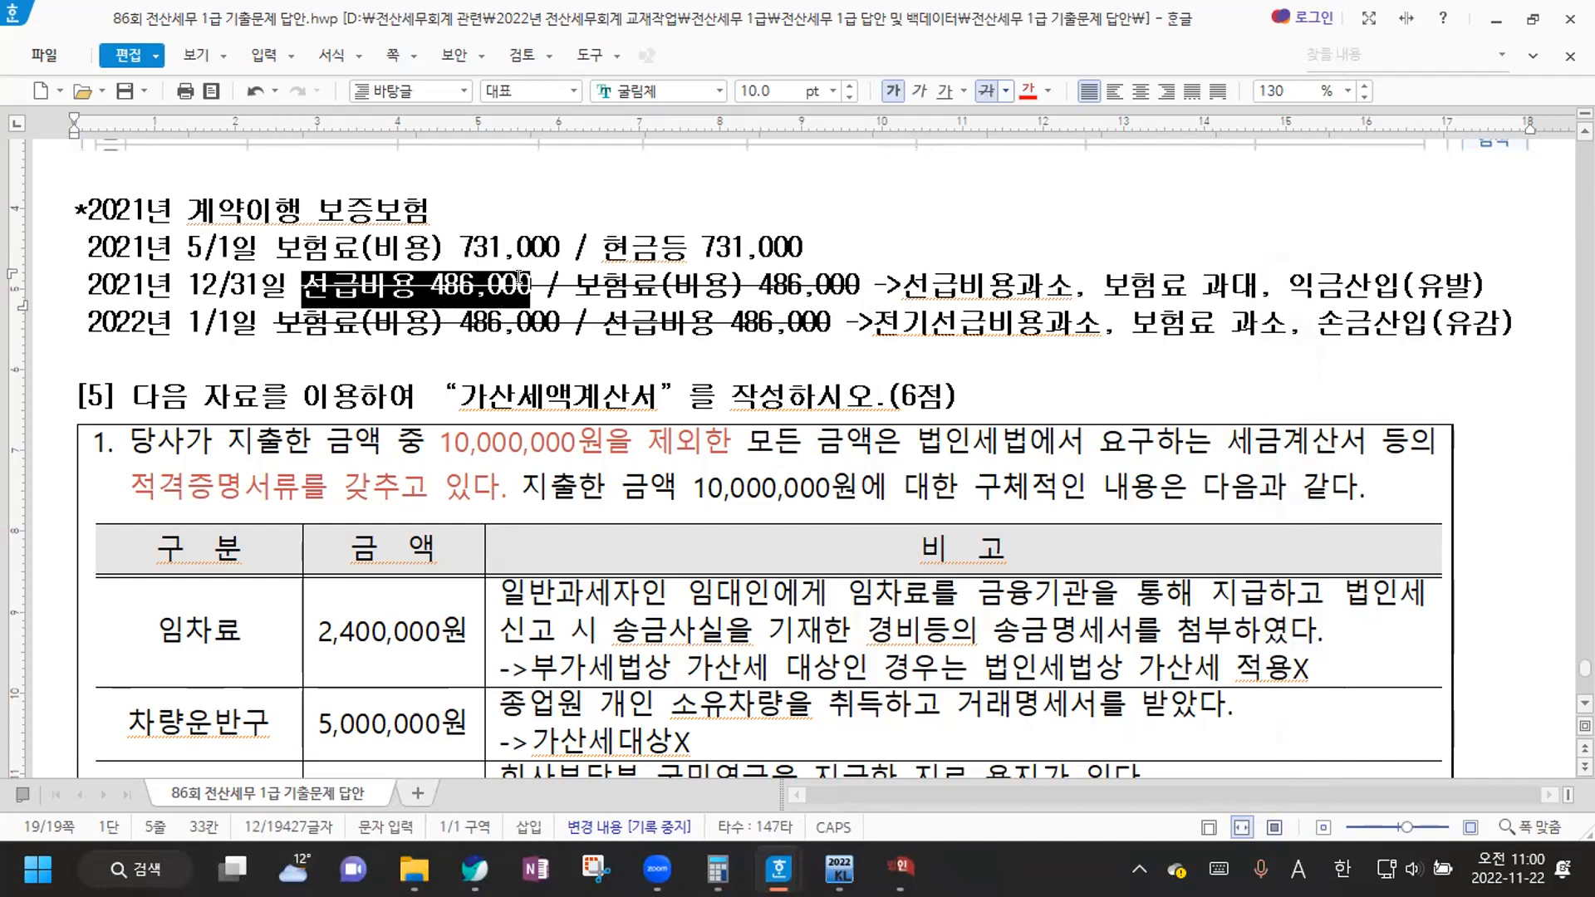
pyautogui.click(521, 278)
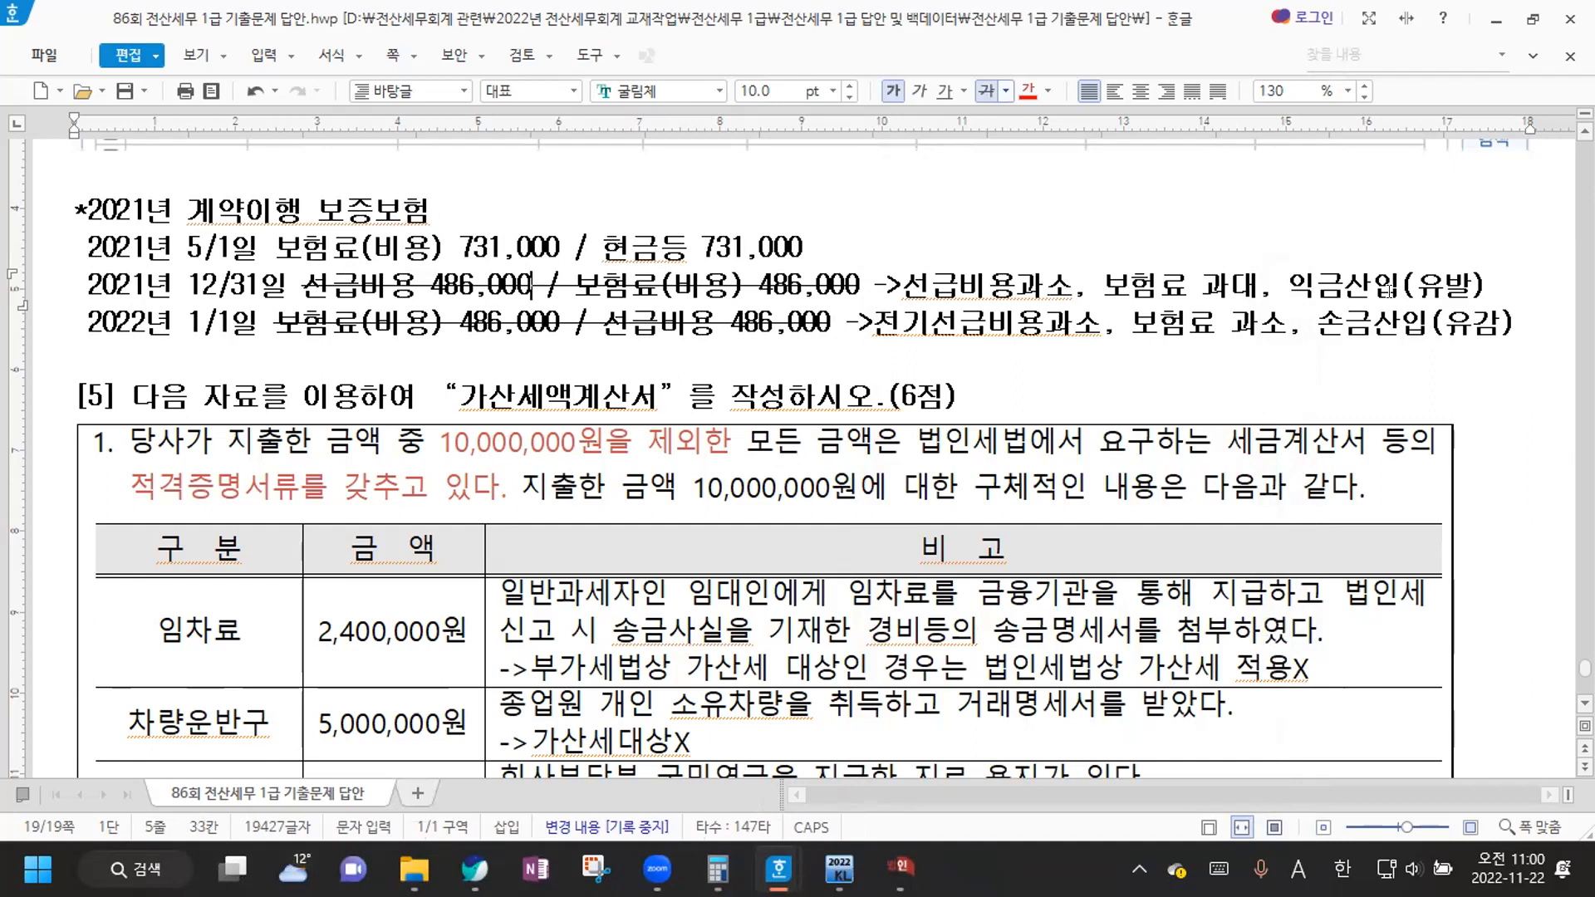
pyautogui.moveTo(1314, 275); pyautogui.dragTo(1462, 281)
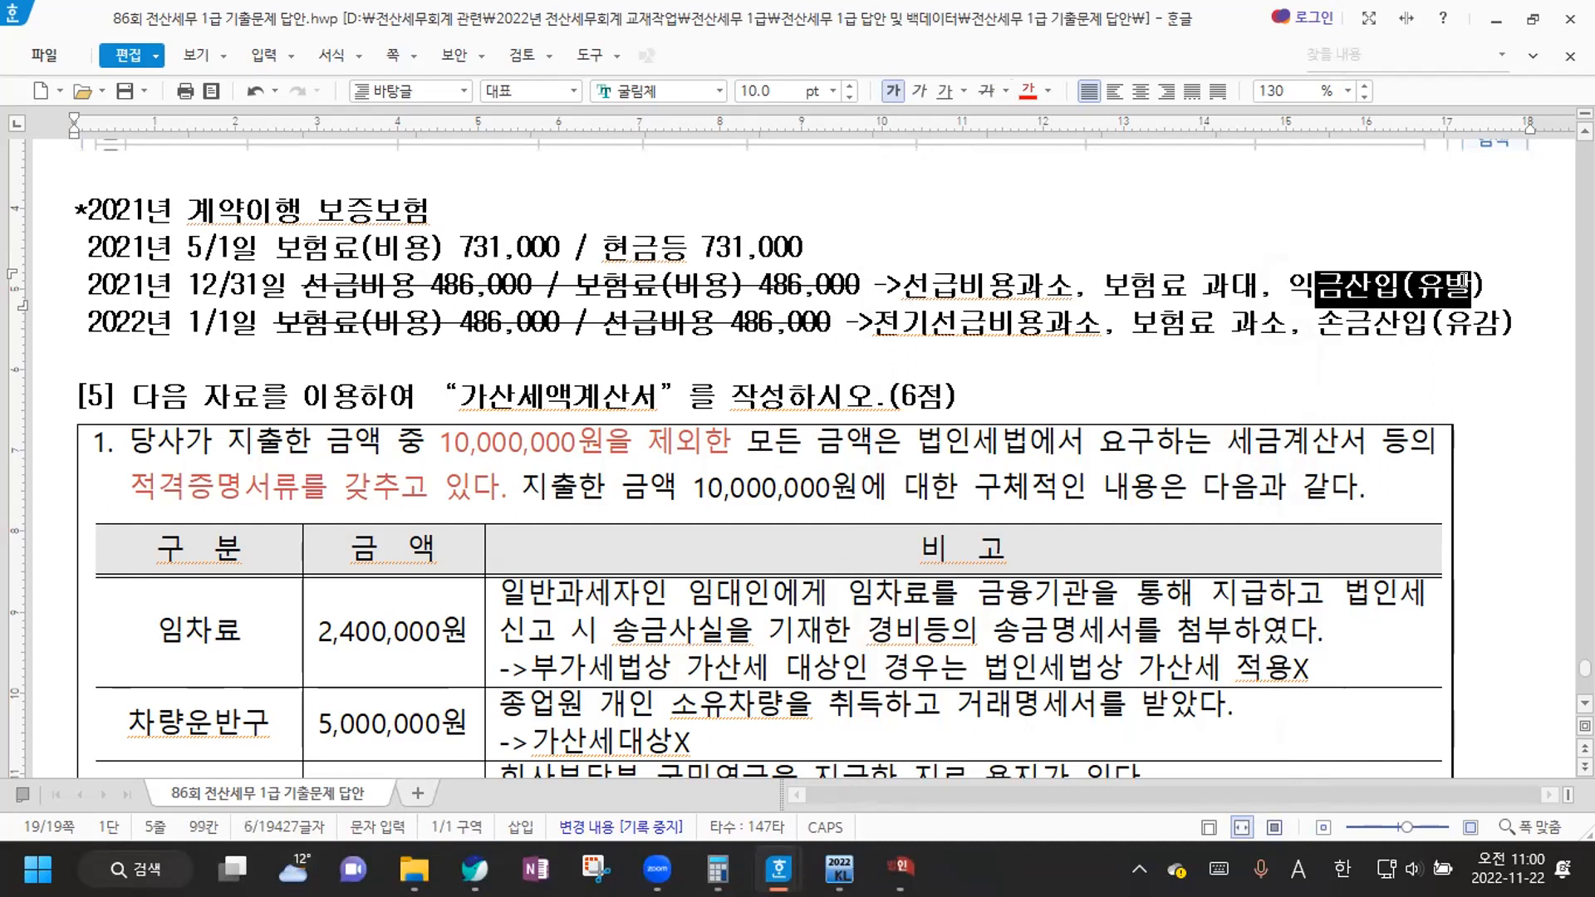
pyautogui.click(1464, 280)
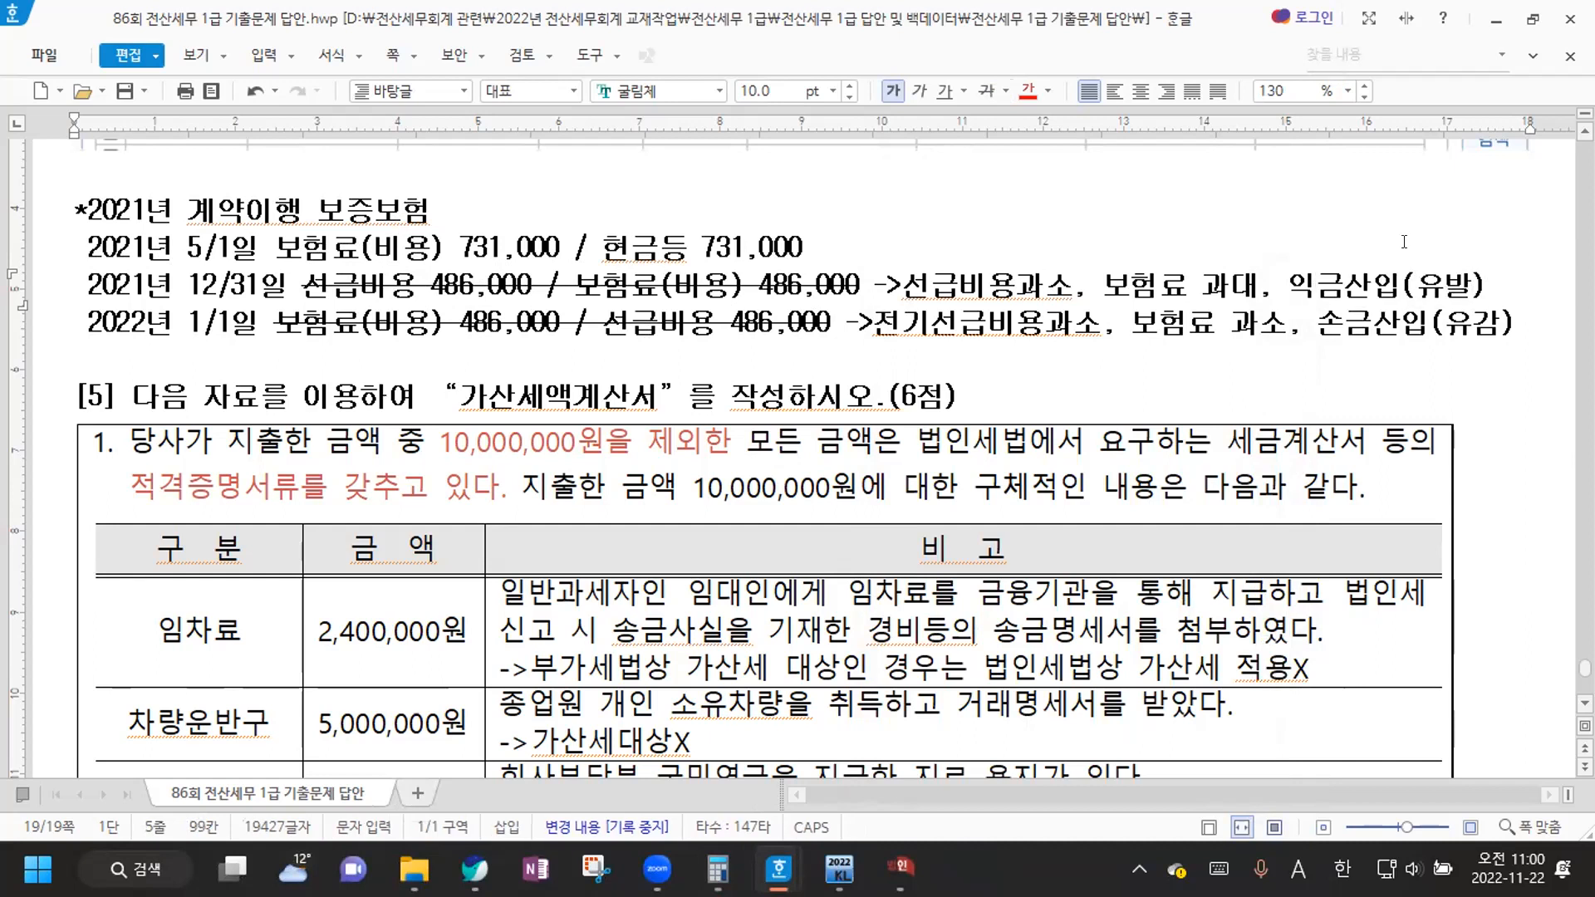
pyautogui.moveTo(388, 285); pyautogui.dragTo(475, 286)
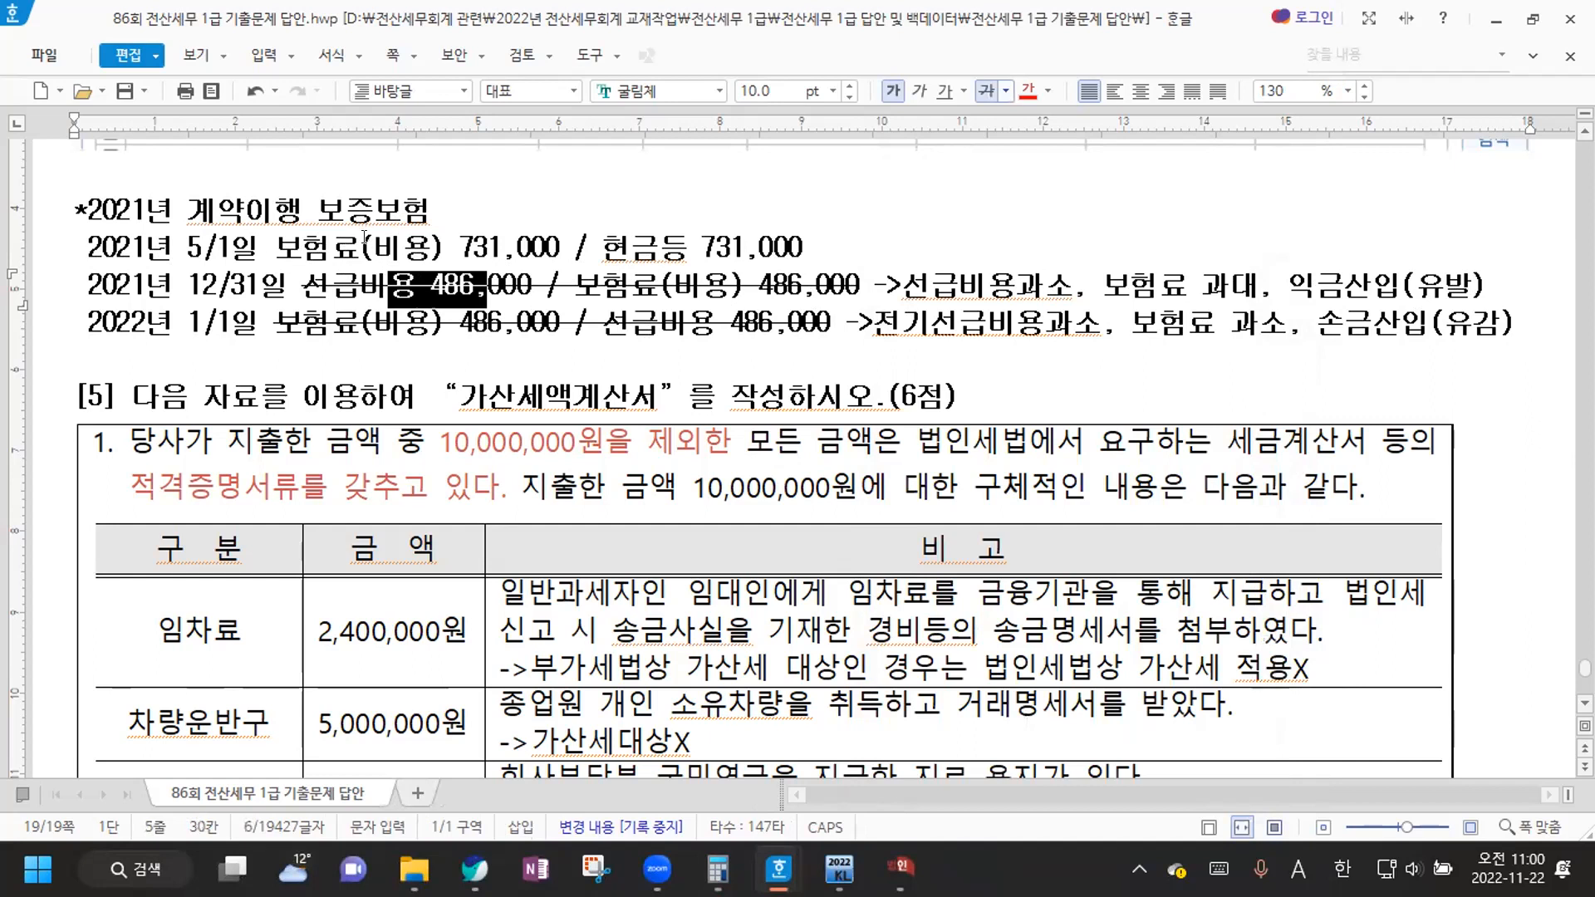
pyautogui.moveTo(87, 324); pyautogui.dragTo(200, 321)
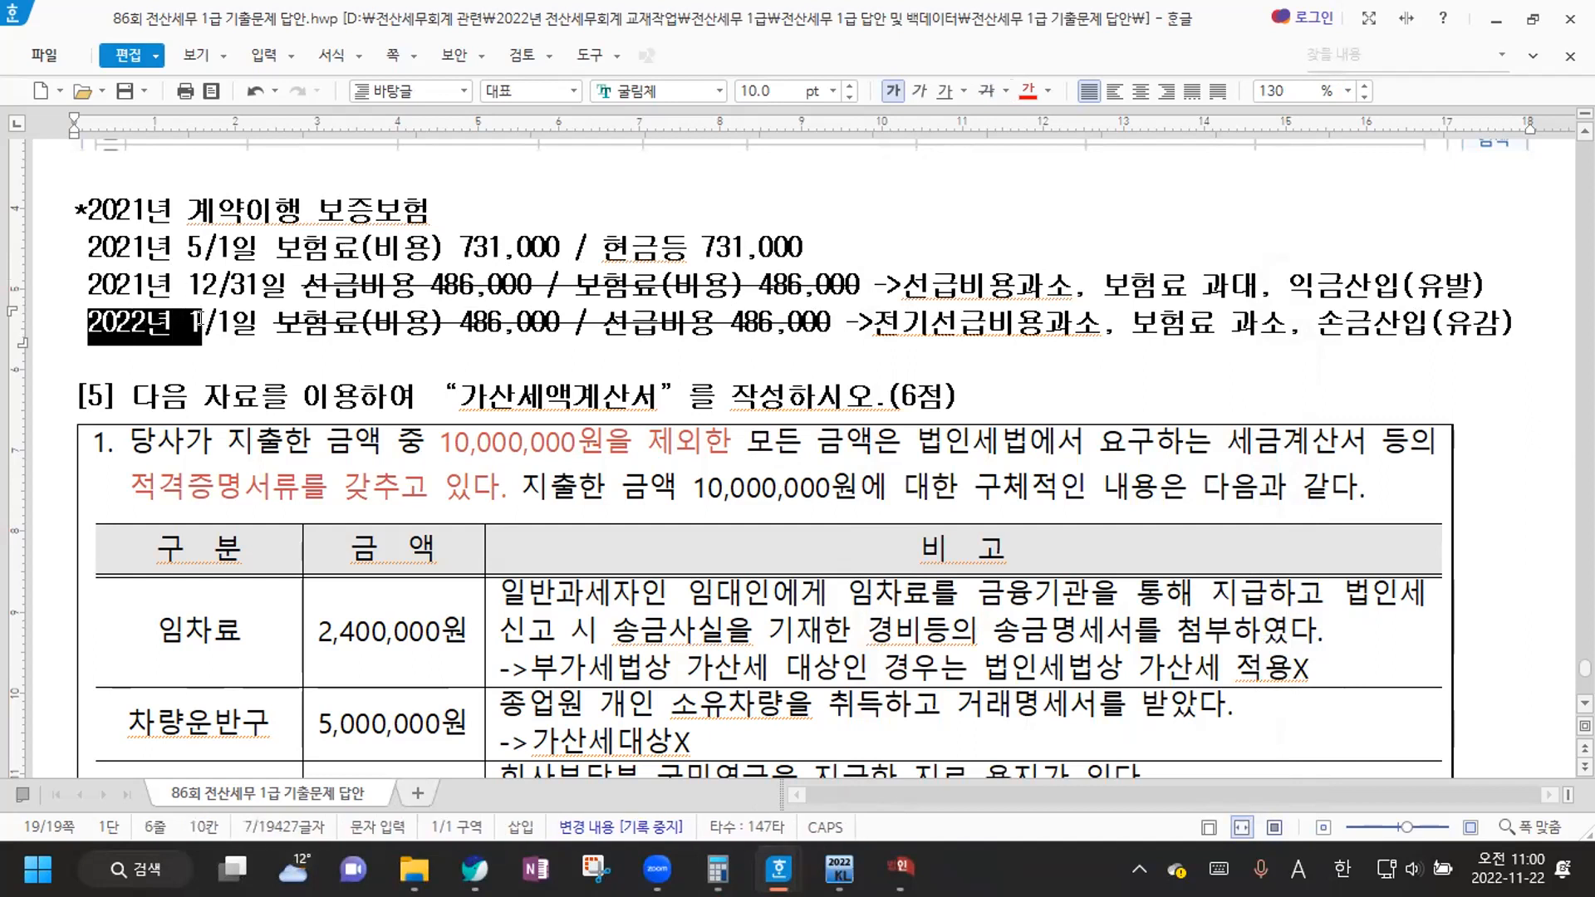
pyautogui.click(293, 320)
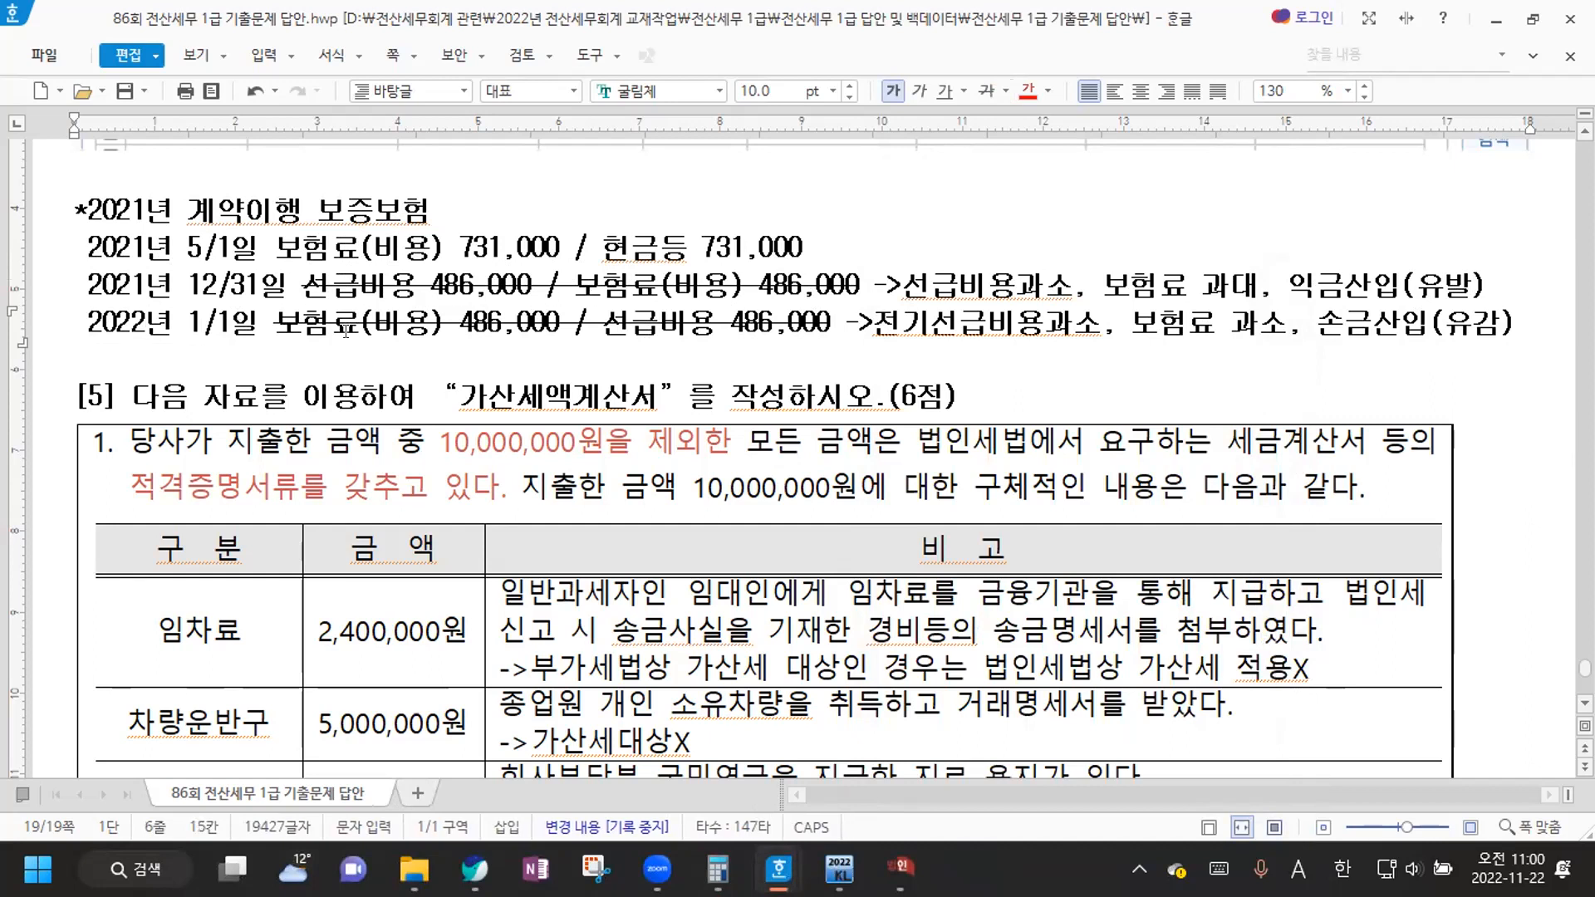
pyautogui.moveTo(299, 322); pyautogui.dragTo(831, 323)
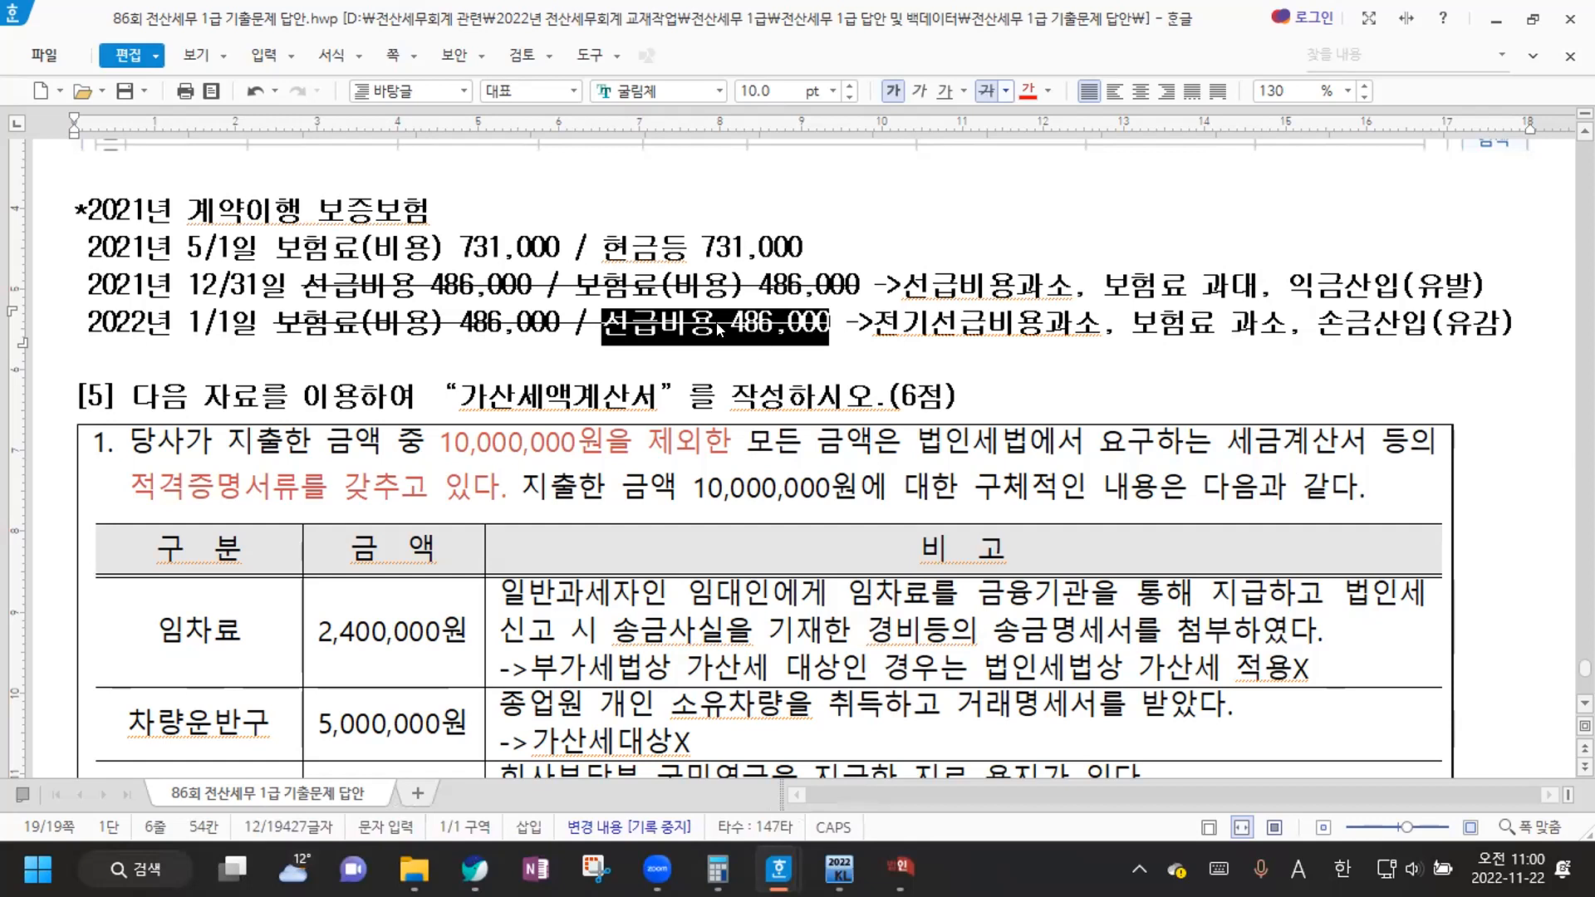
pyautogui.moveTo(576, 288); pyautogui.dragTo(813, 288)
pyautogui.moveTo(274, 323); pyautogui.dragTo(801, 322)
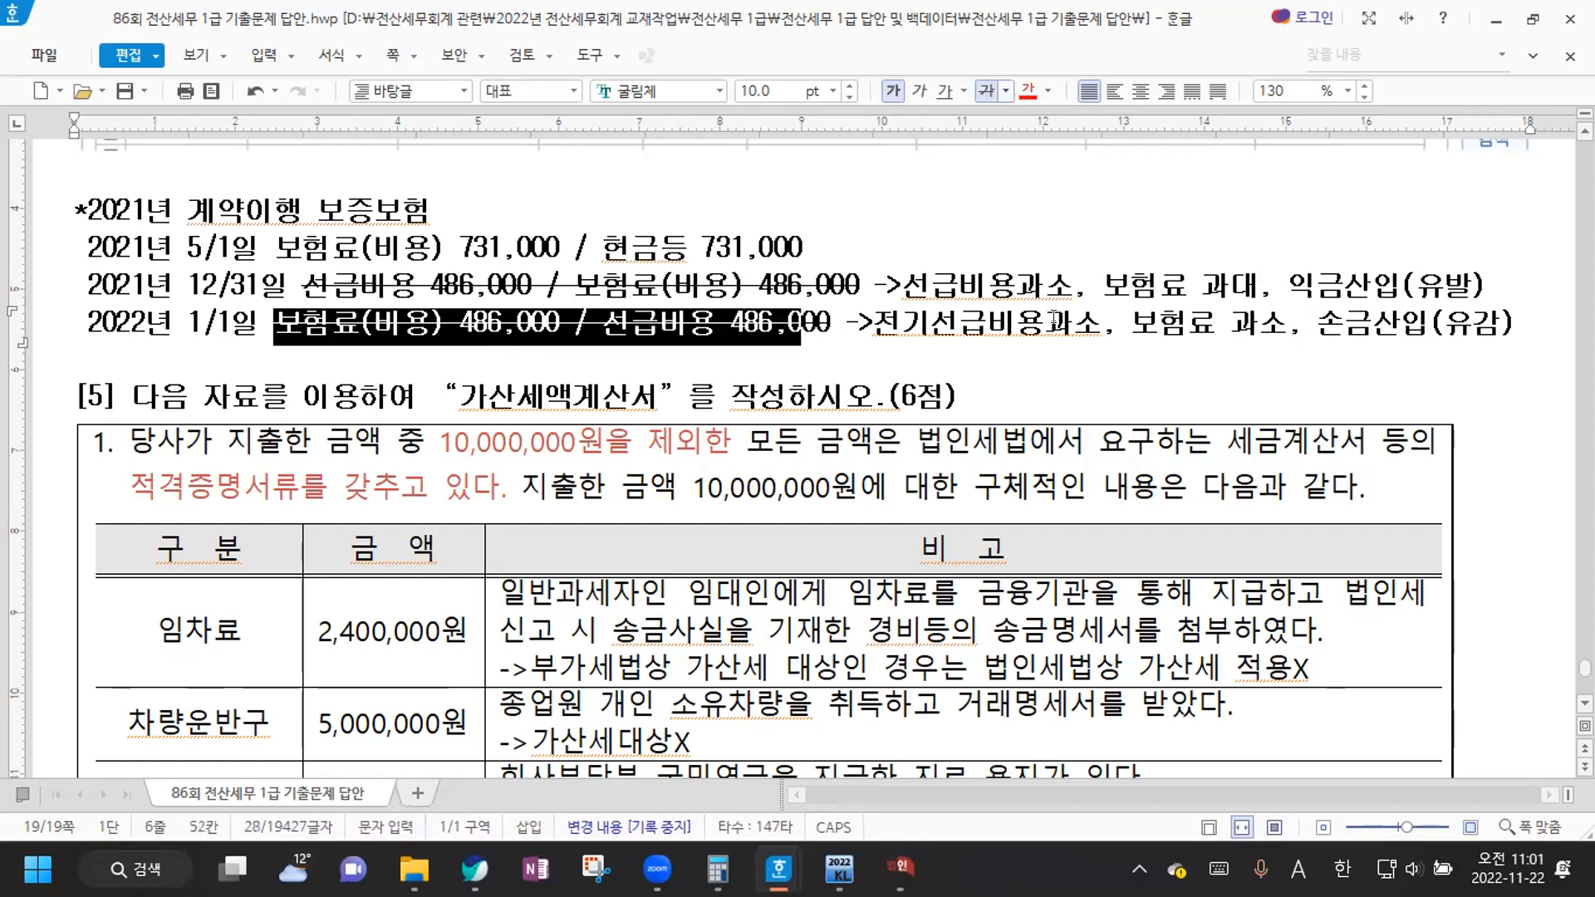
pyautogui.moveTo(1315, 324); pyautogui.dragTo(1435, 320)
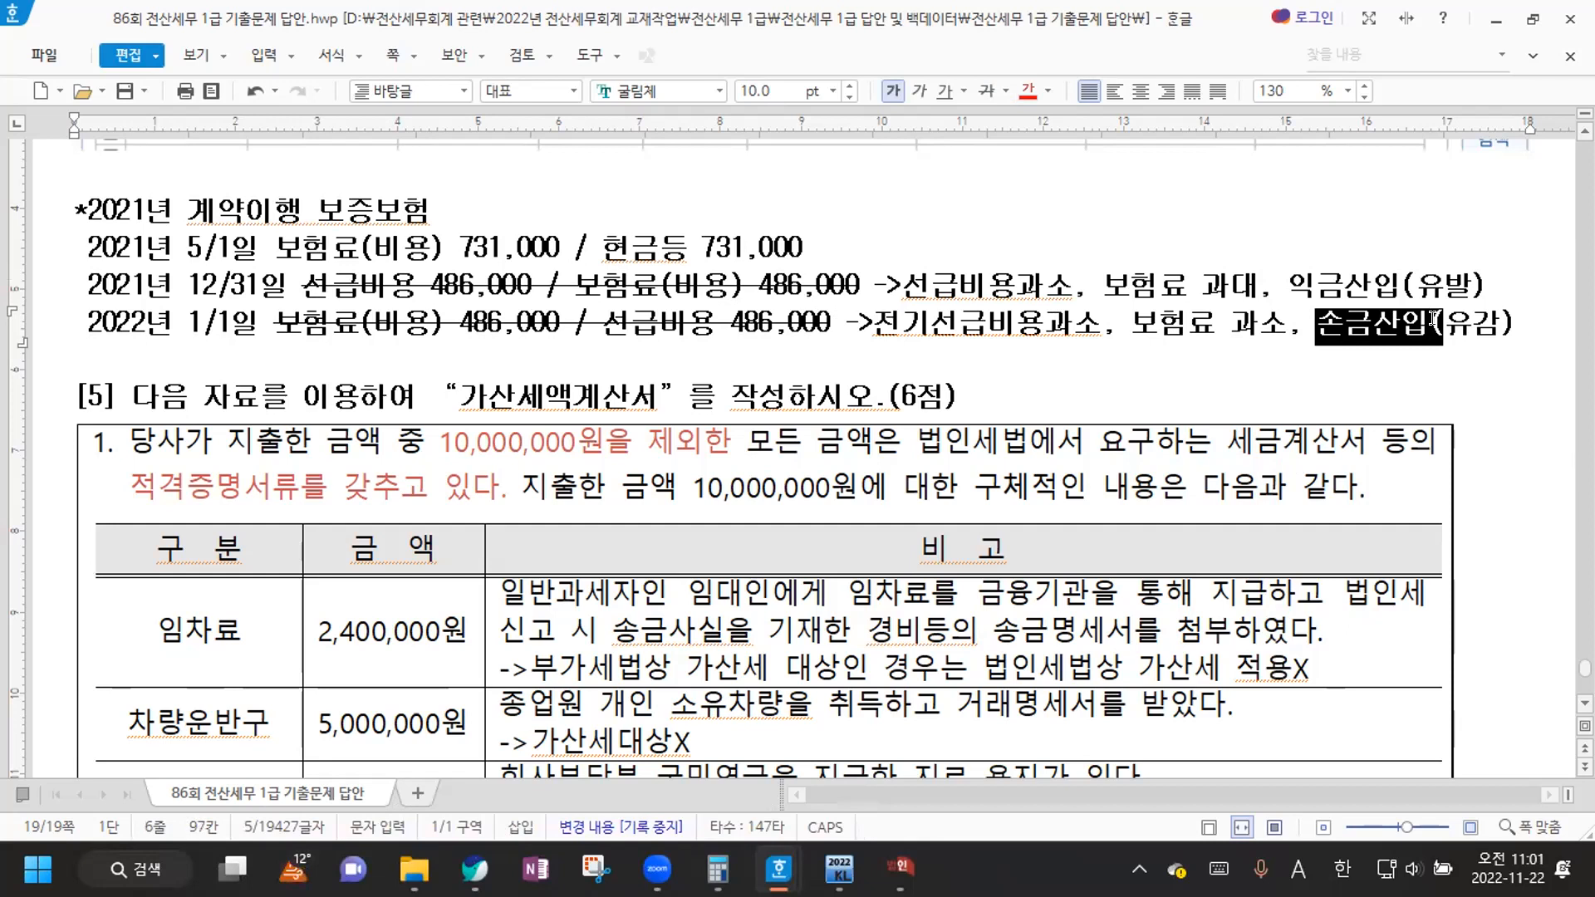
# Add two blank lines below the 2021년 12/31일 line and insert the label "회사:" before its struck-through entry
pyautogui.click(1502, 286)
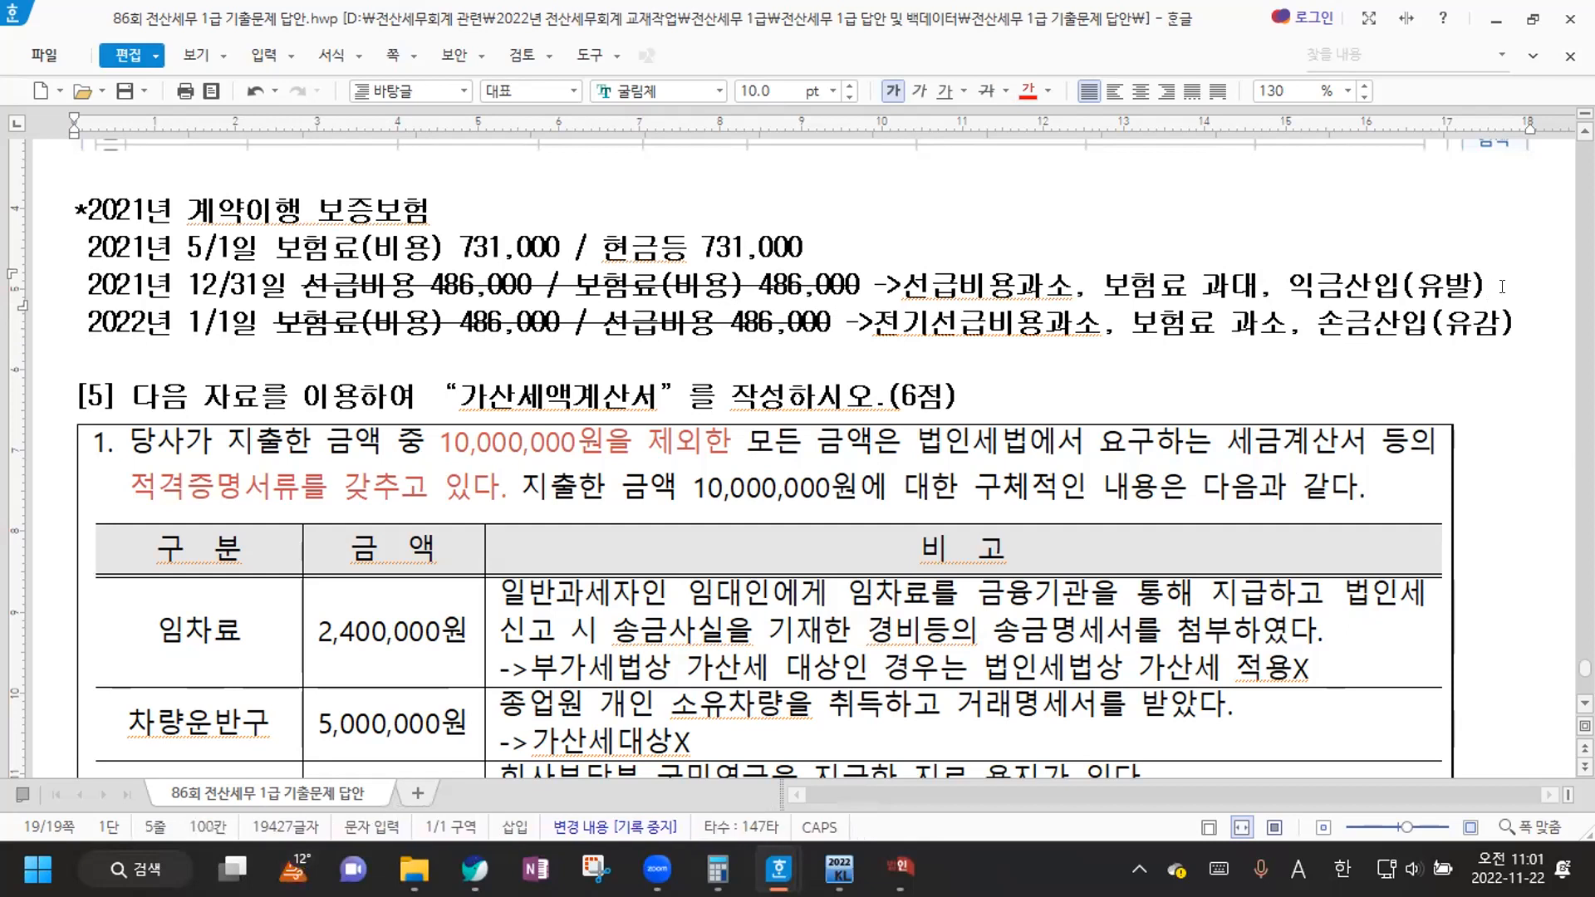
pyautogui.press('Return')
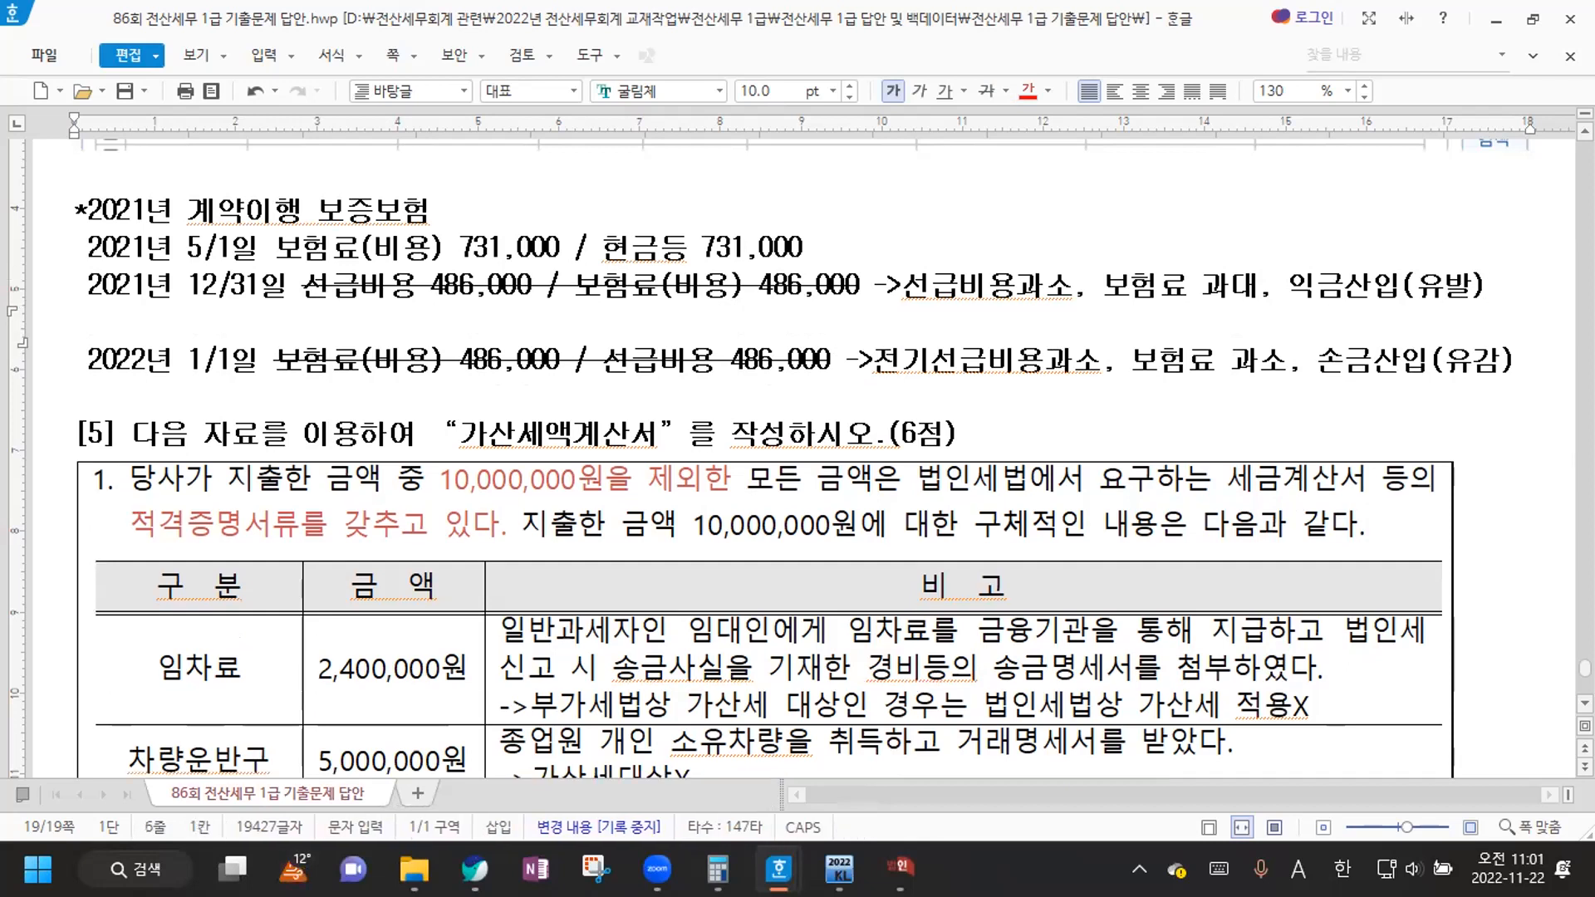
pyautogui.press('Return')
pyautogui.press('Up')
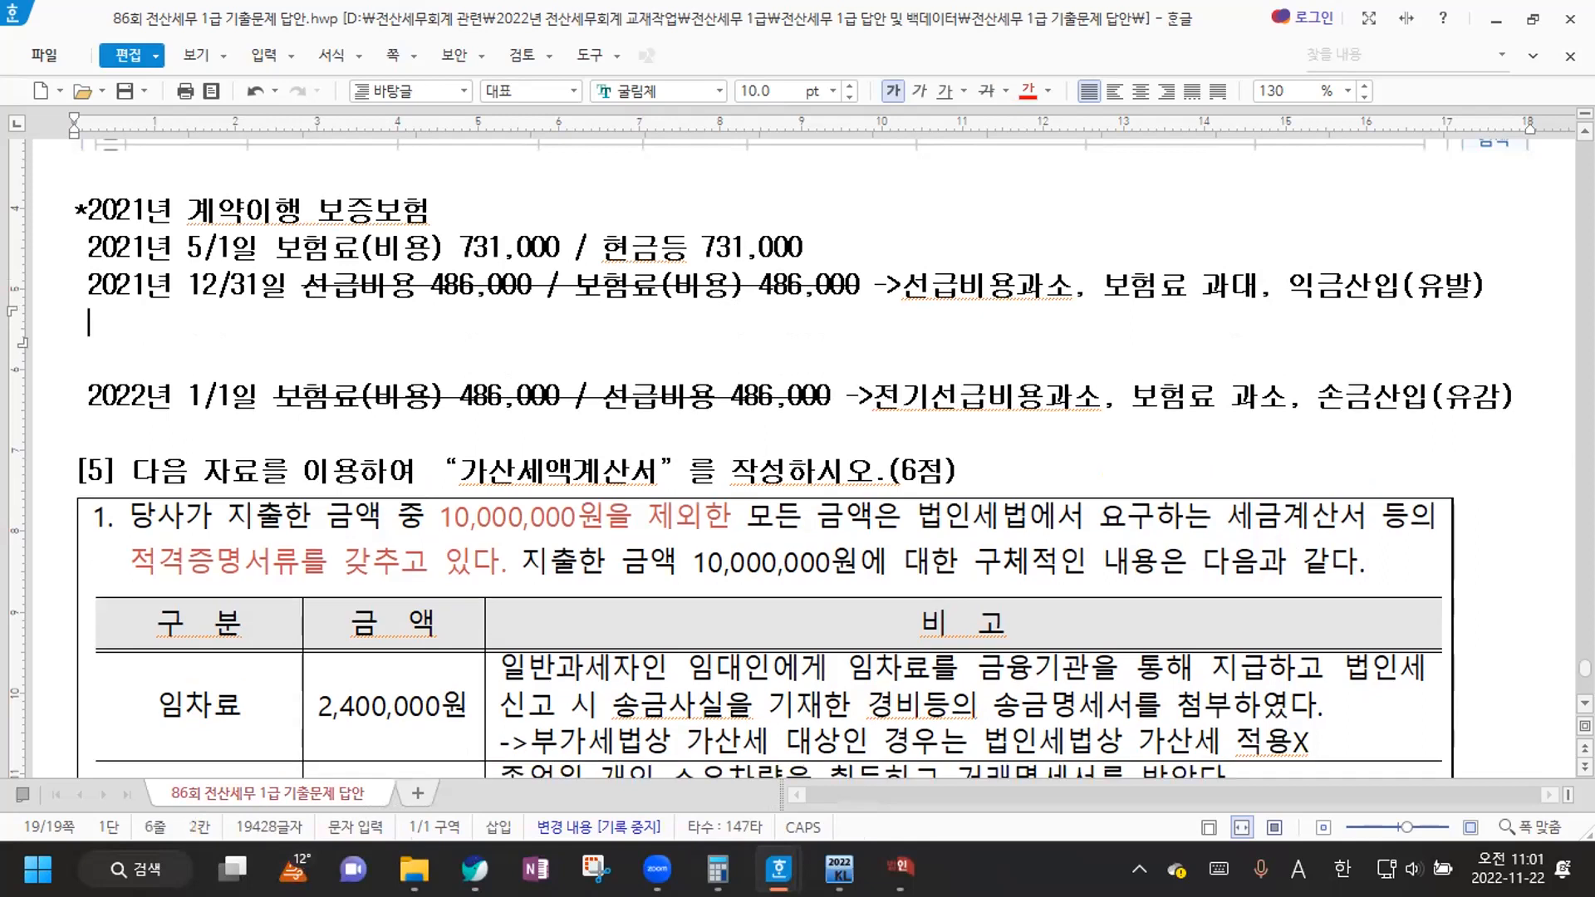
pyautogui.press('Up')
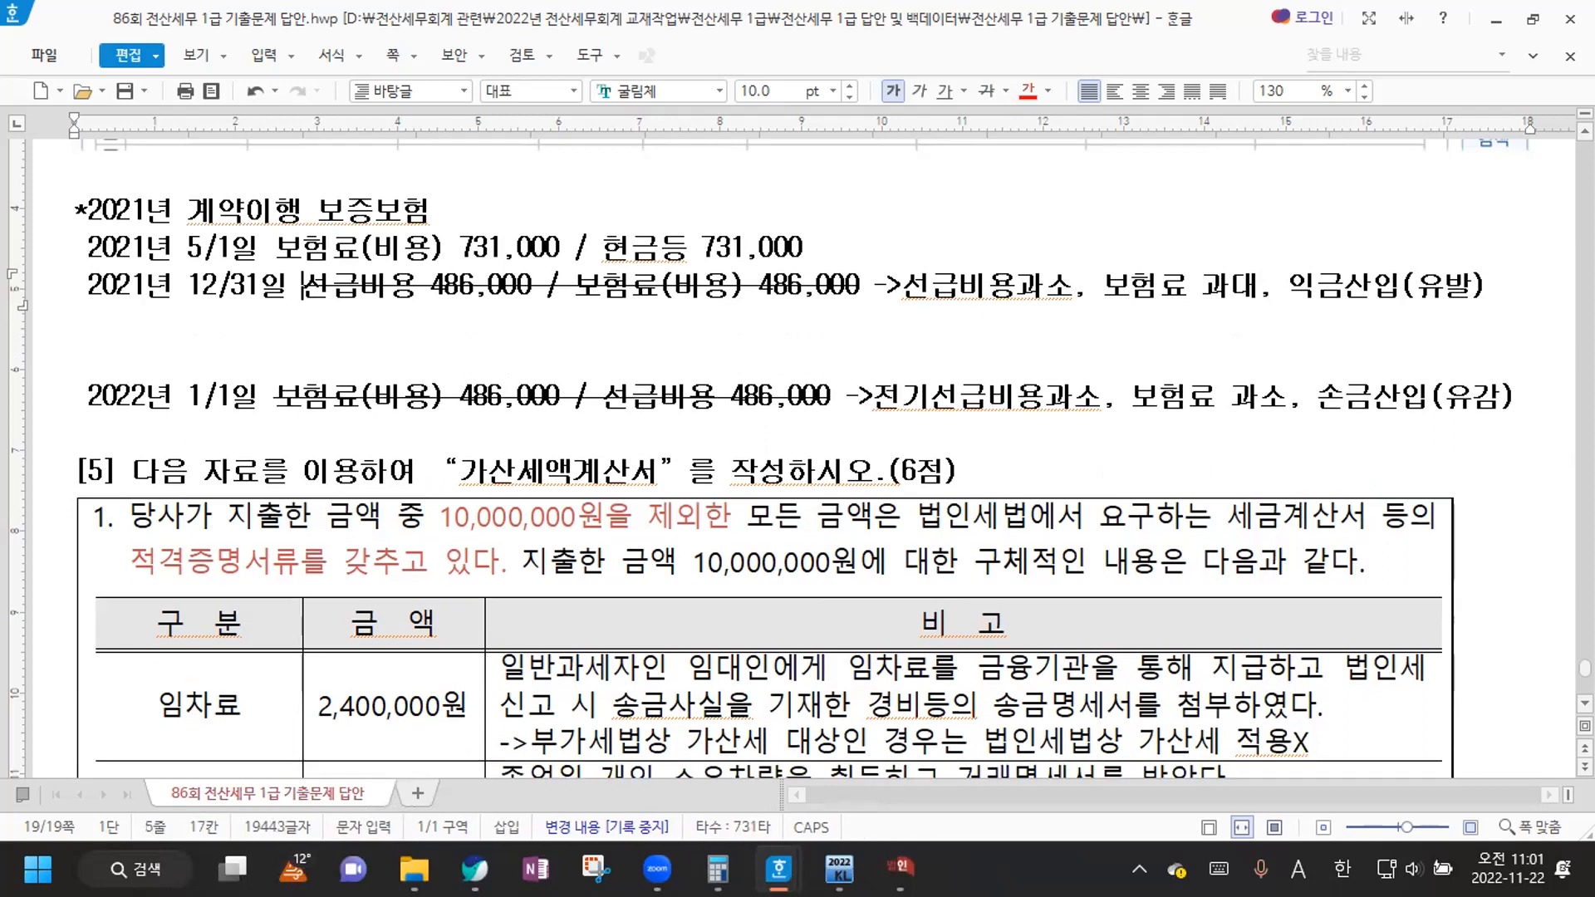
pyautogui.write('회사:')
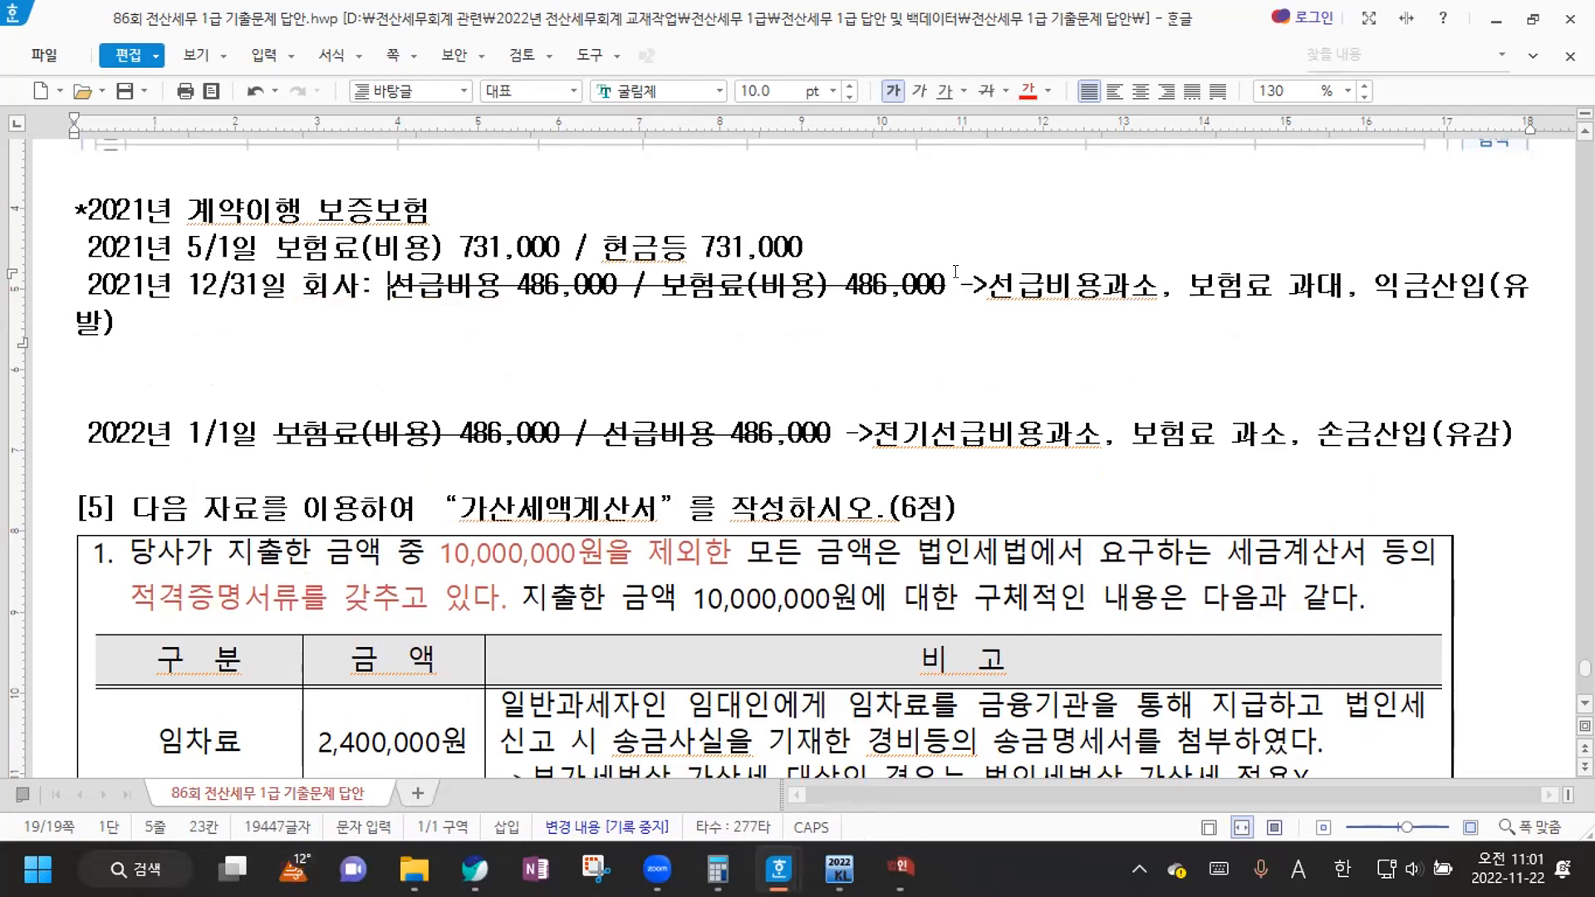
# Delete the adjustment note following the 2021년 12/31일 entry and add the label "세법:" on the line below it
pyautogui.moveTo(955, 271); pyautogui.dragTo(1040, 324)
pyautogui.press('Delete')
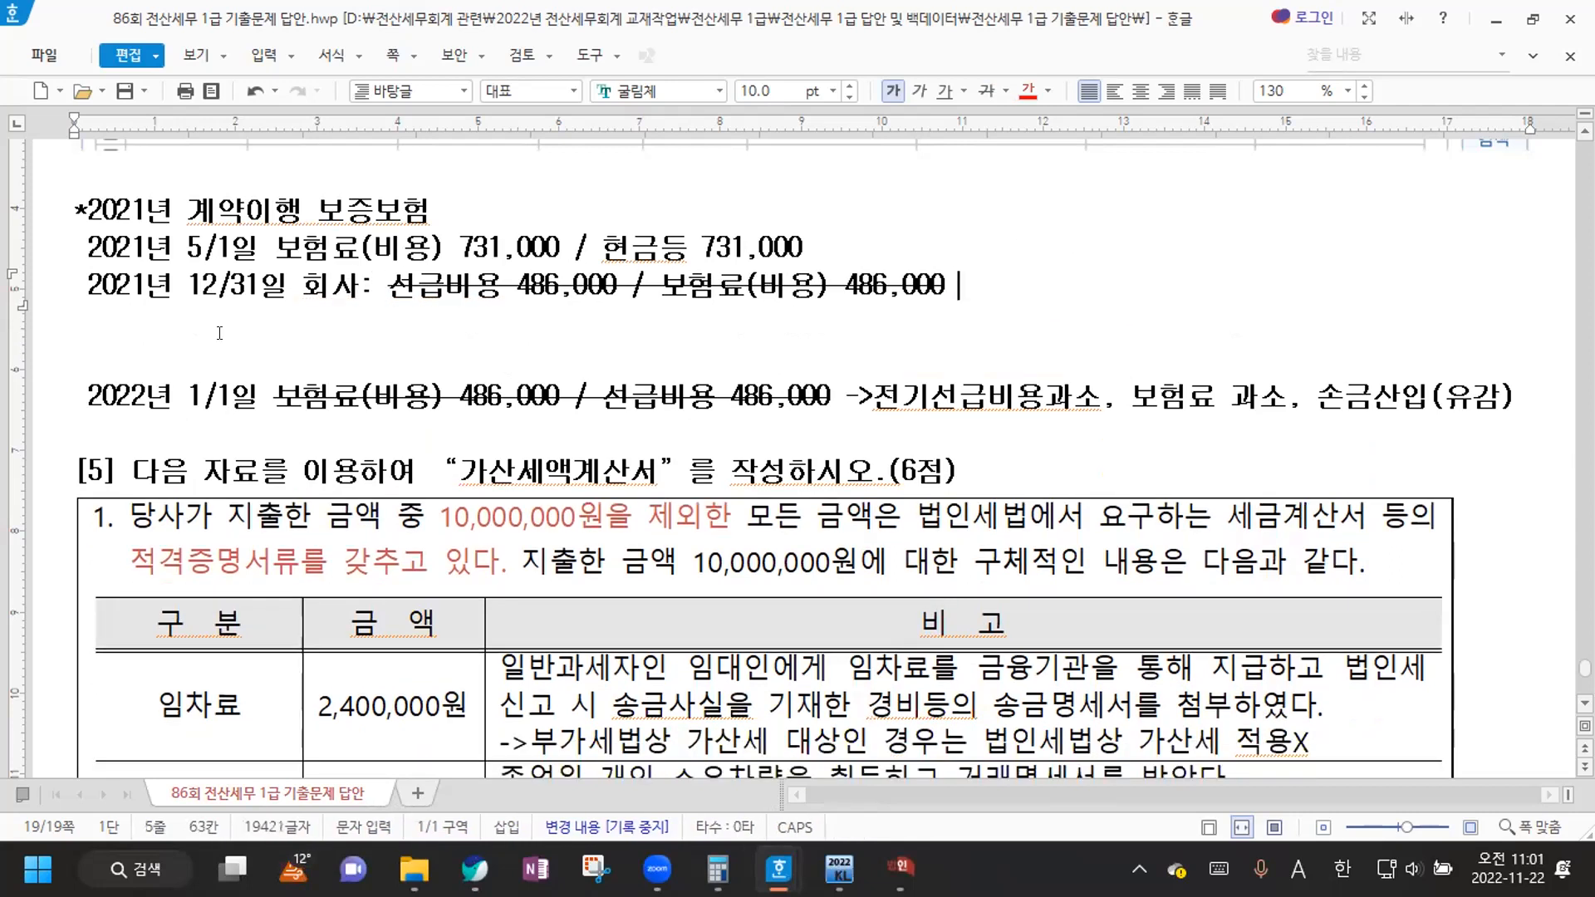
pyautogui.click(294, 331)
pyautogui.write('세법:')
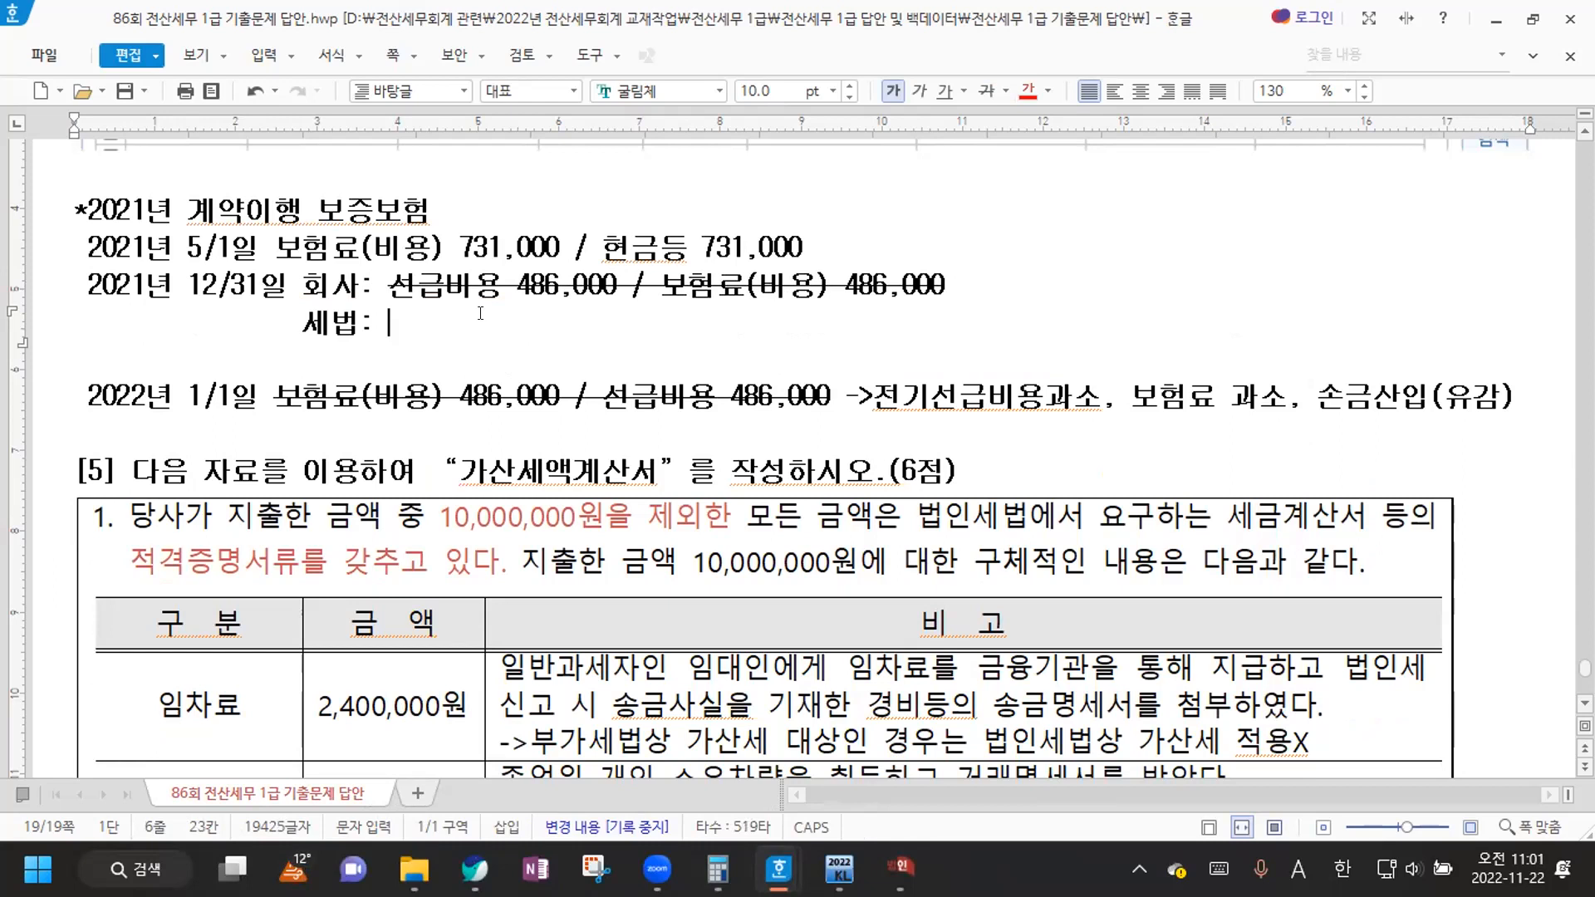
# Copy the struck-through 2021년 12/31일 company entry to the 세법 line and remove the strikethrough from the copy
pyautogui.moveTo(389, 285); pyautogui.dragTo(967, 280)
pyautogui.hotkey('ctrl', 'c')
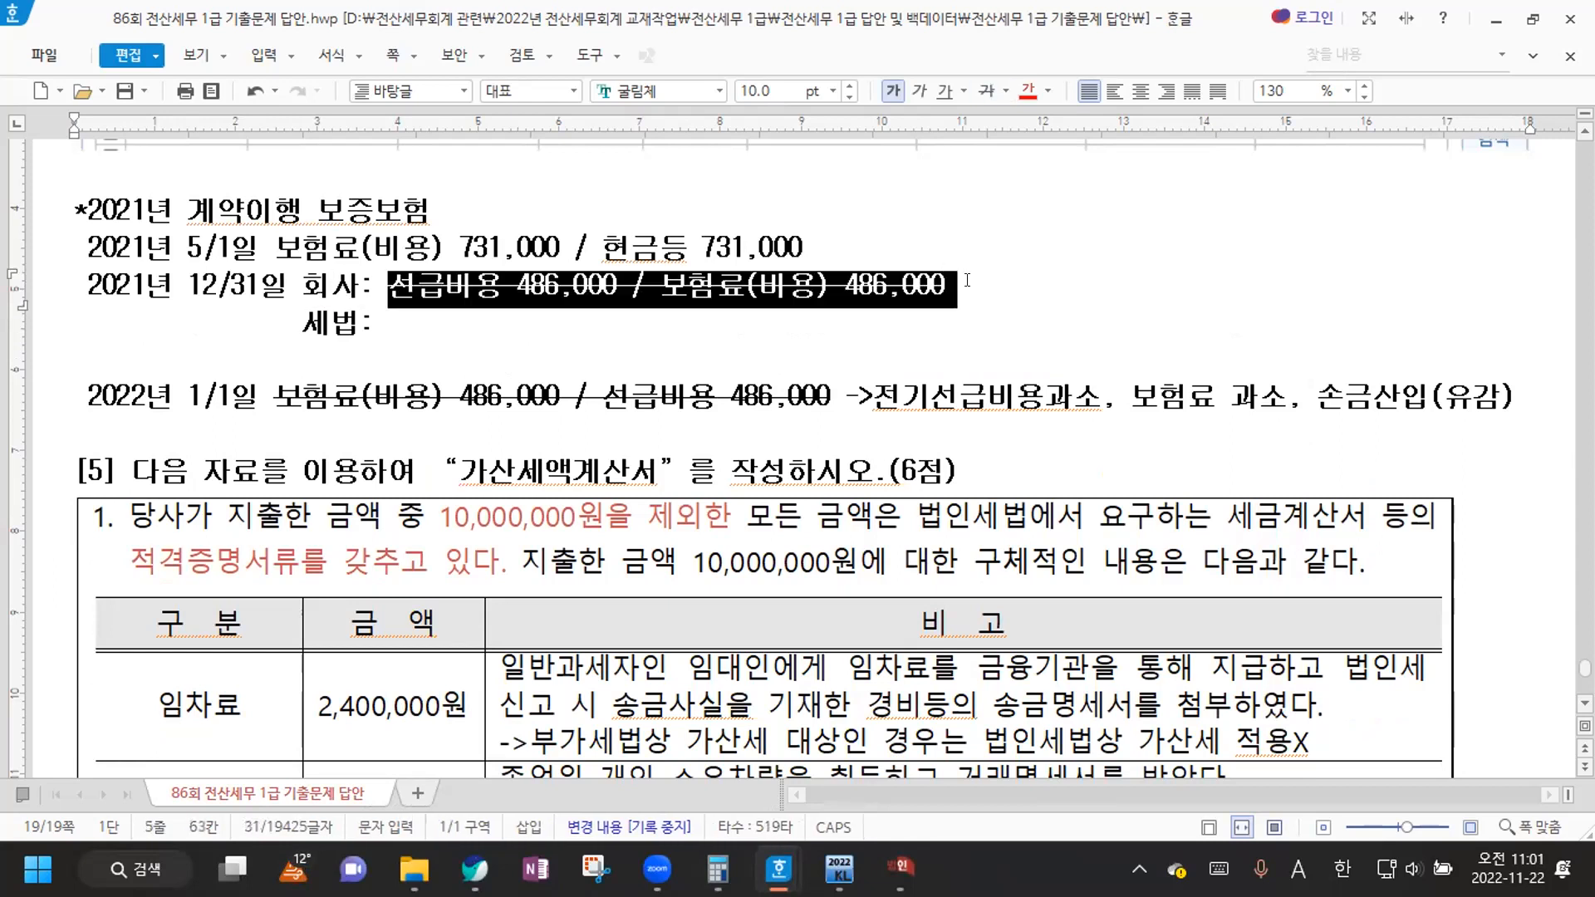
pyautogui.click(383, 325)
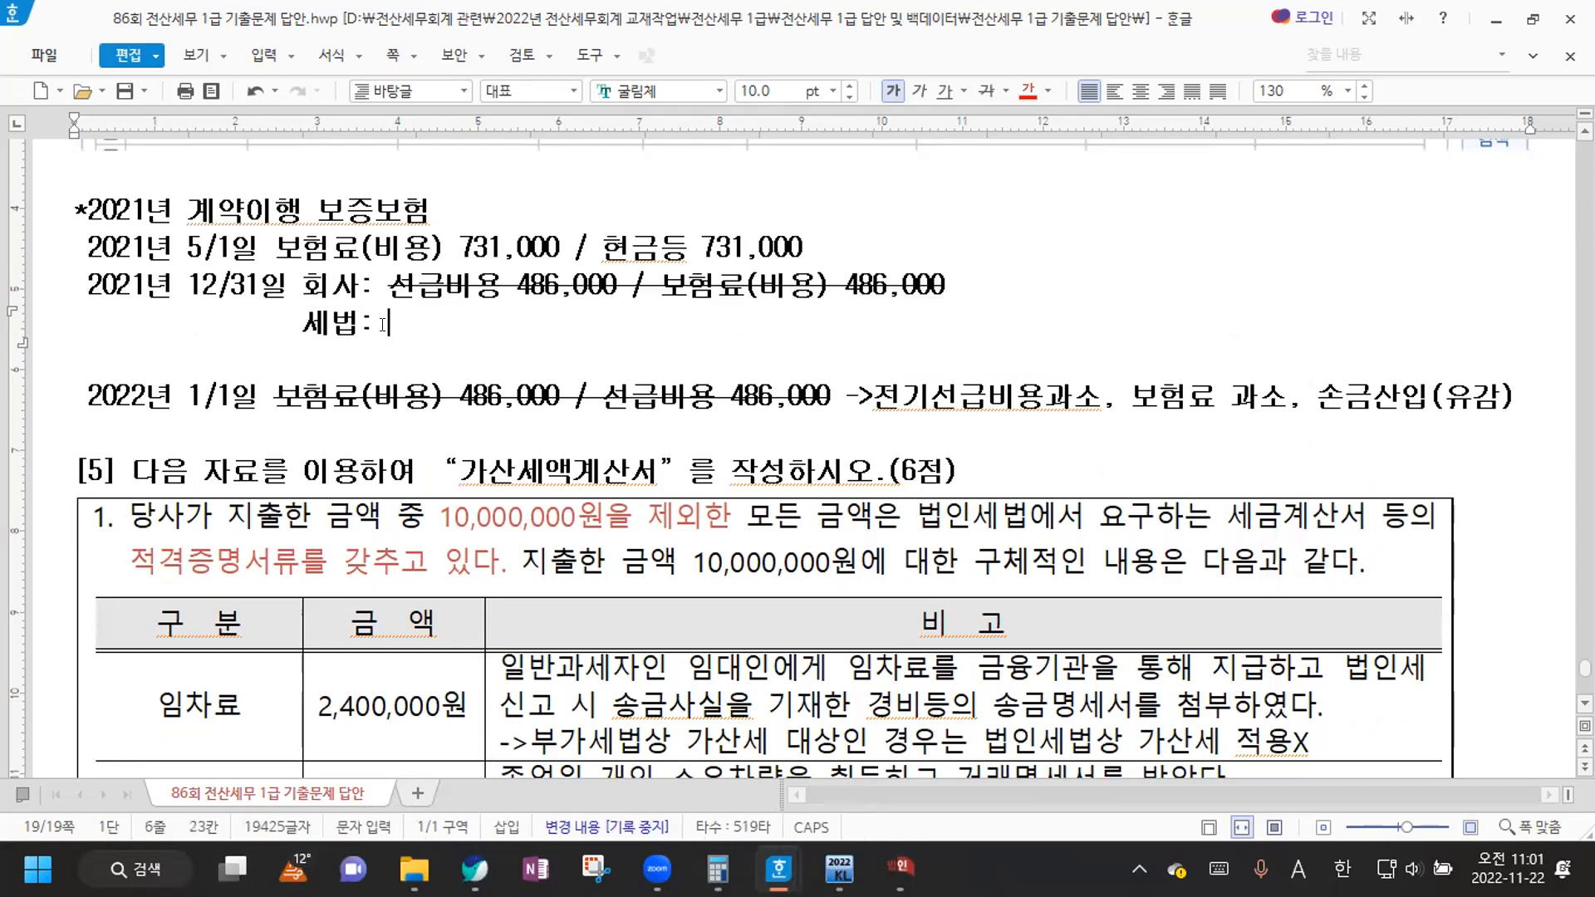
pyautogui.hotkey('ctrl', 'v')
pyautogui.moveTo(386, 324); pyautogui.dragTo(940, 317)
pyautogui.click(988, 91)
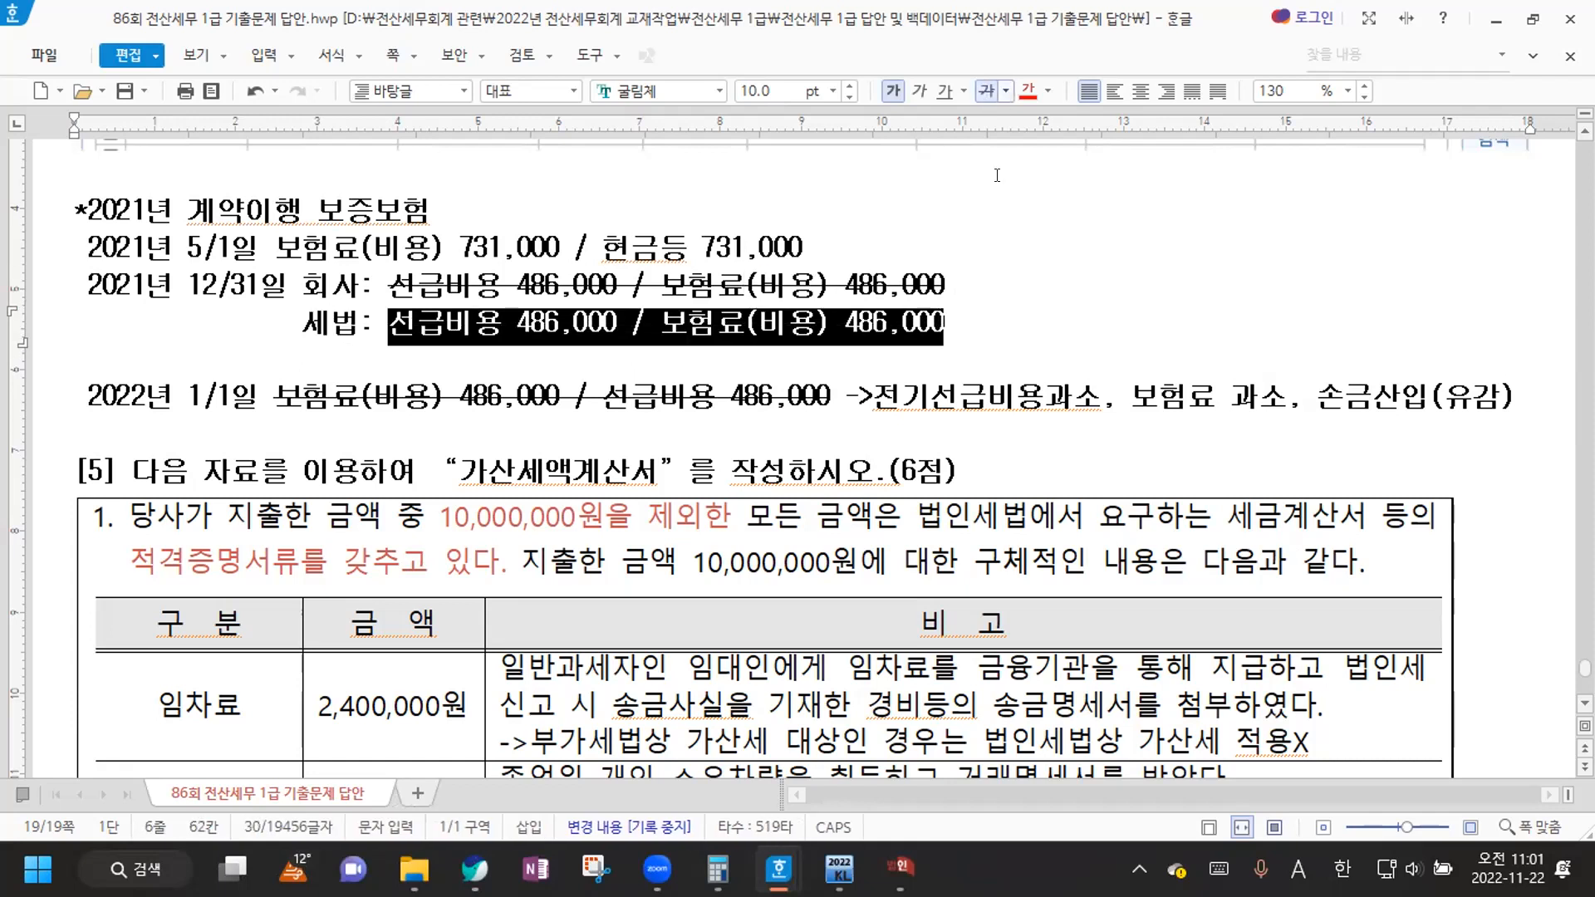
# Add the line "조정: 선급비용과소(보험료과대) 486,000원->익금산입(유보발생)" below the 2021 세법 entry
pyautogui.click(966, 318)
pyautogui.press('Return')
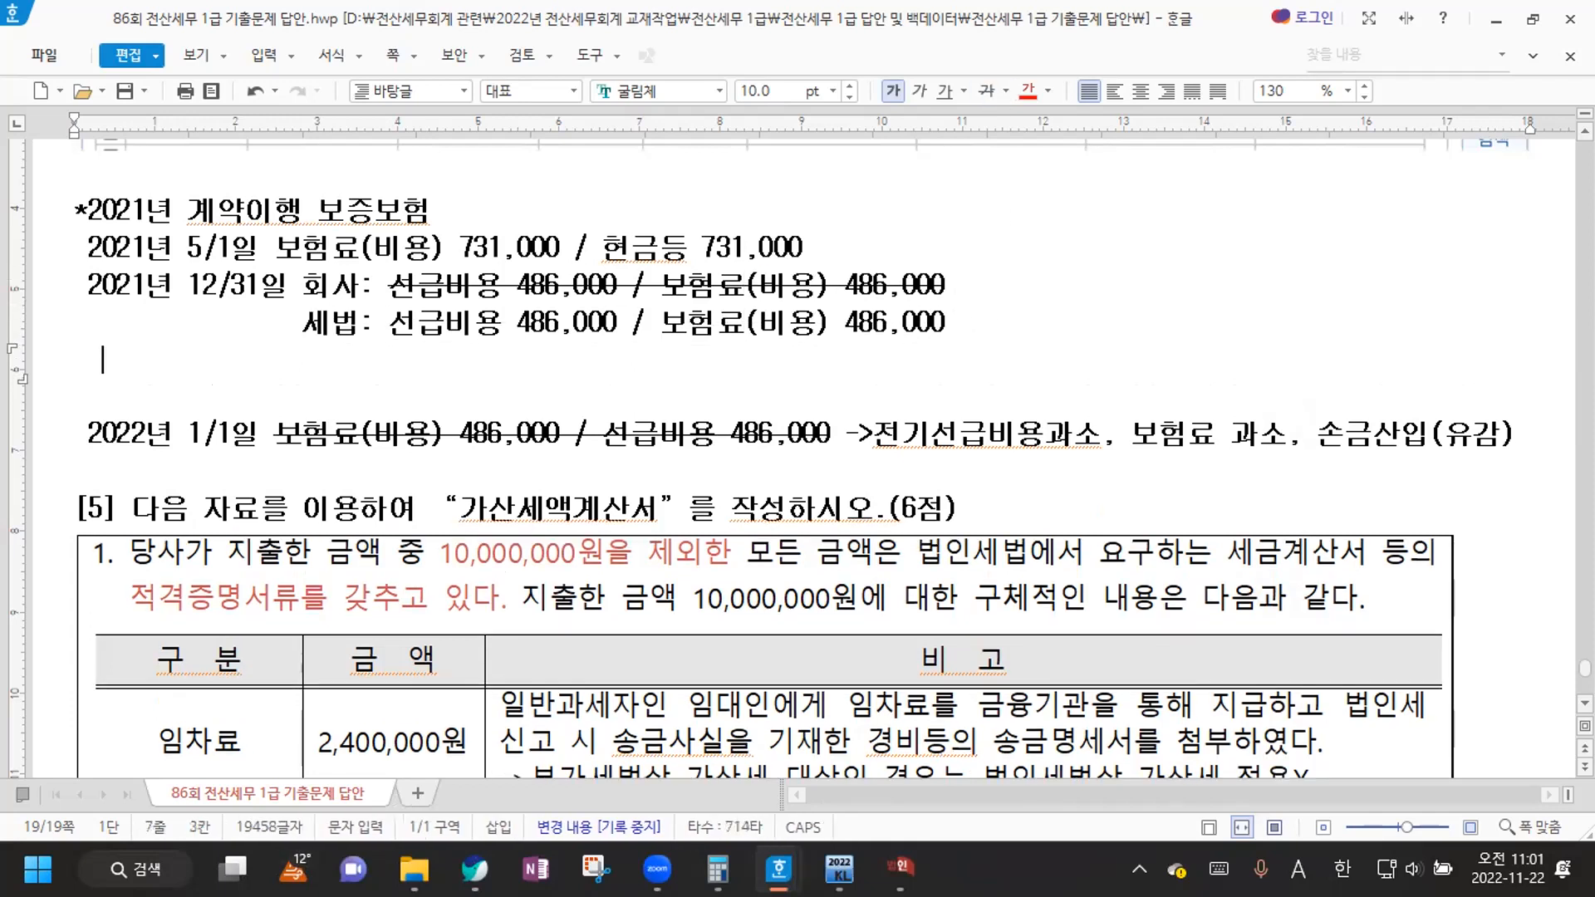
pyautogui.write('조정:')
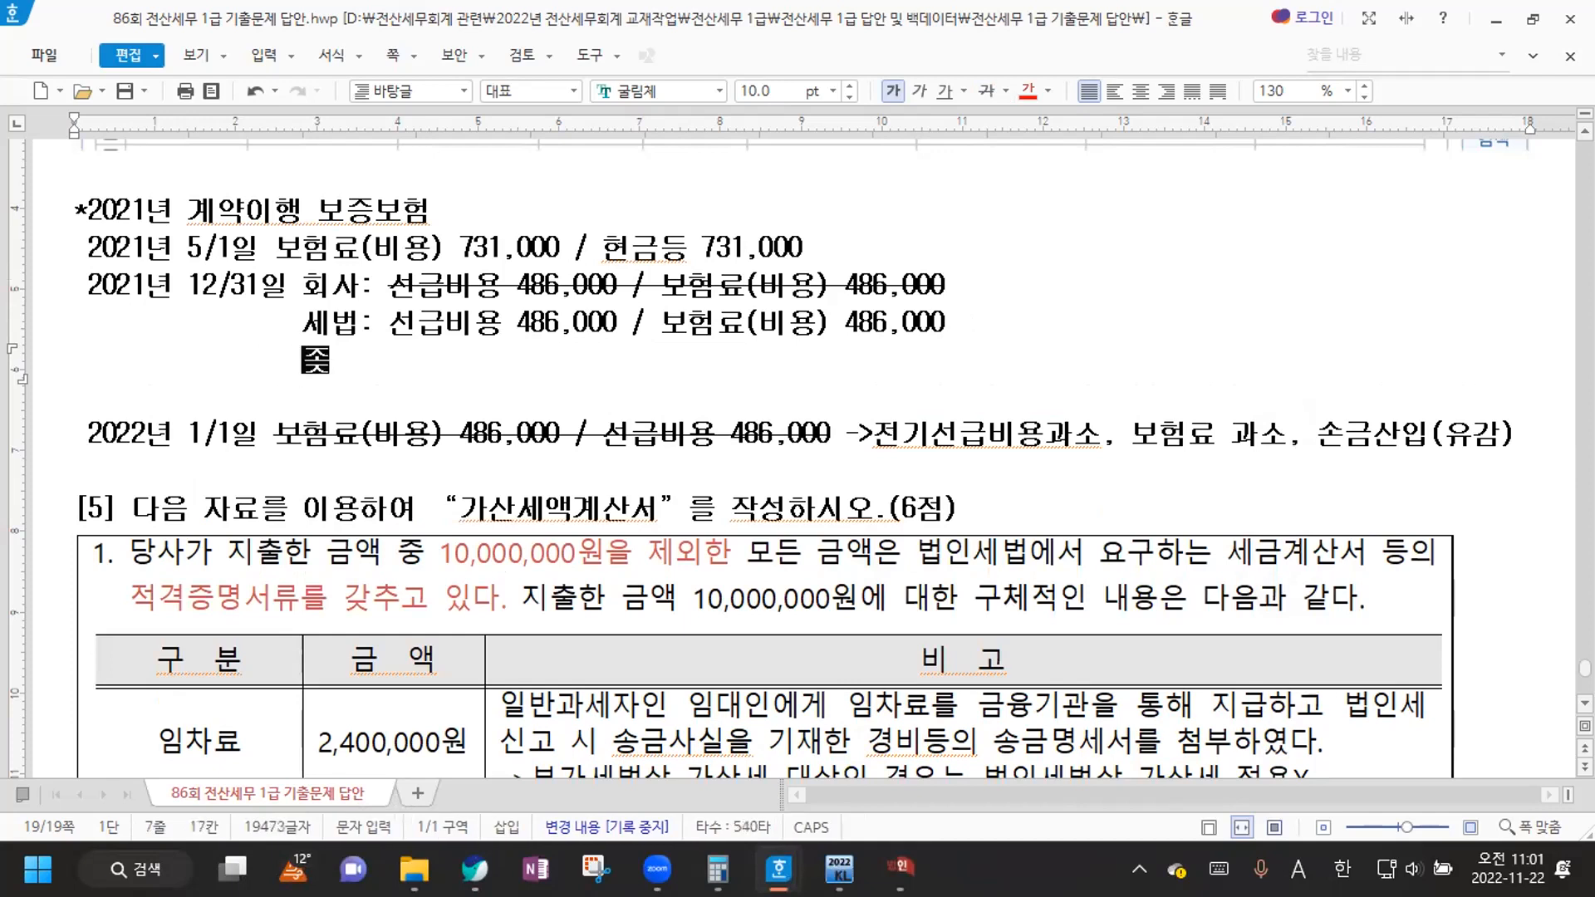
pyautogui.write(' 선급비용과')
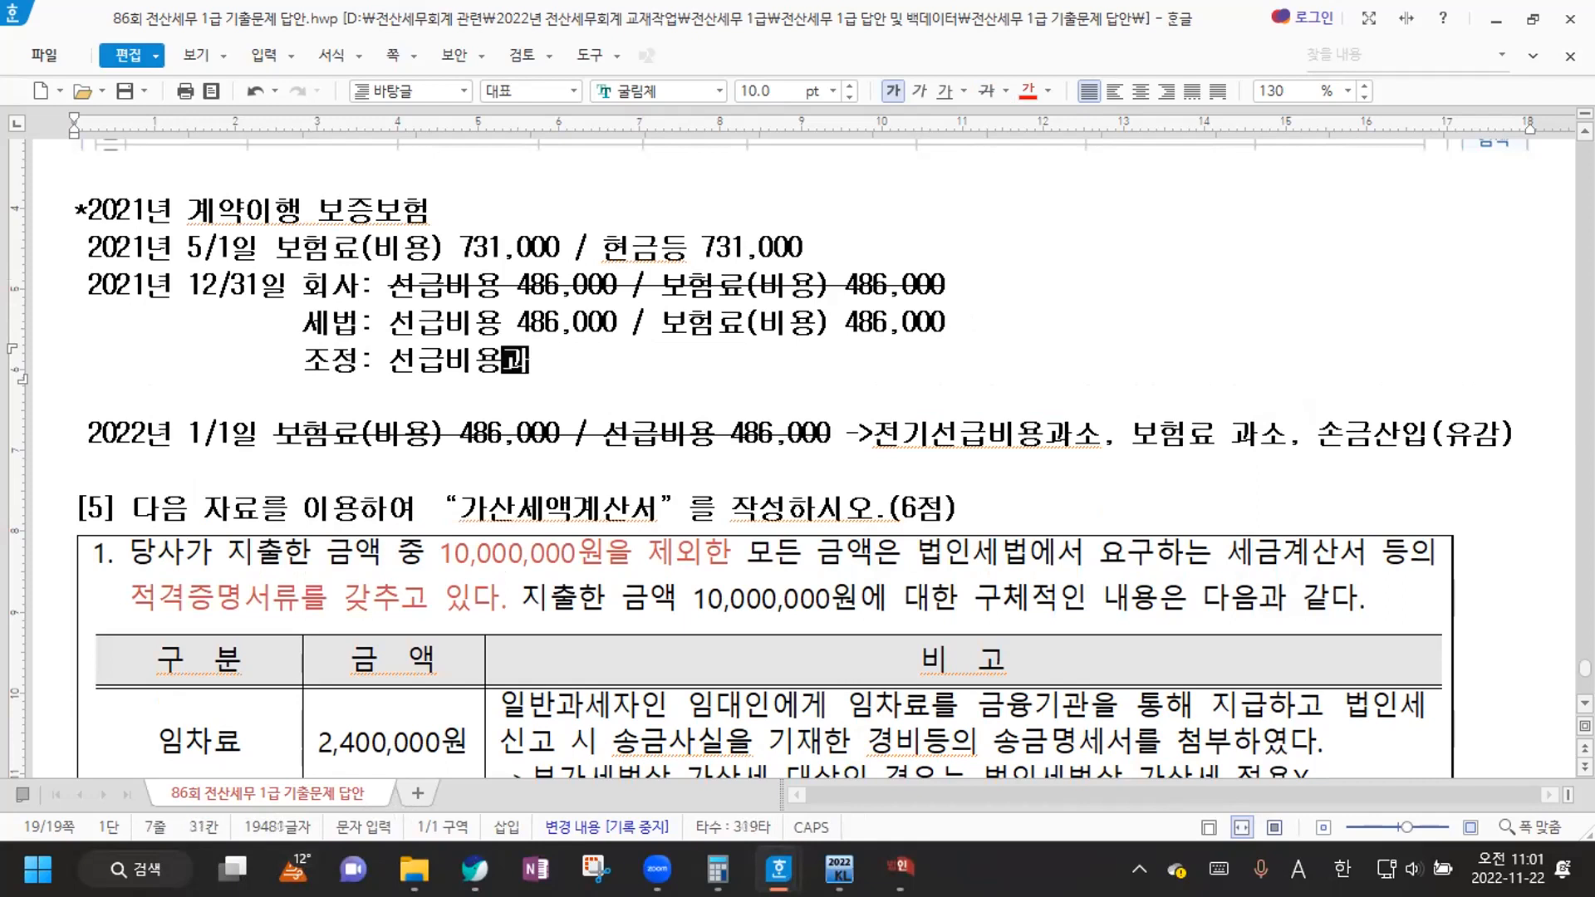
pyautogui.write('소(보험료과대)')
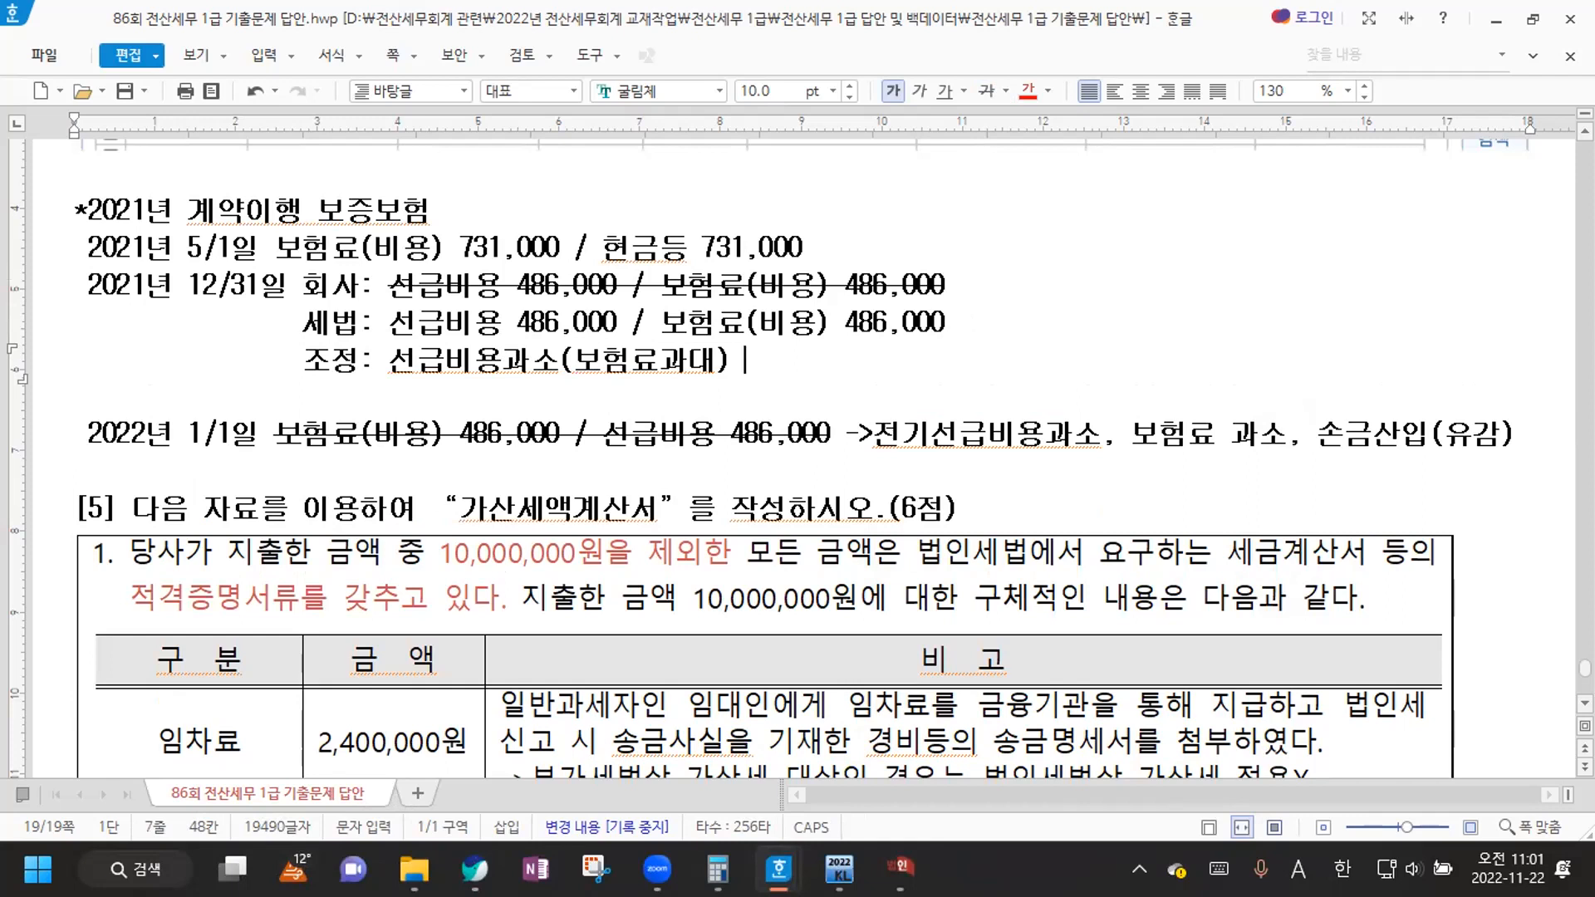
pyautogui.write(' 486,000')
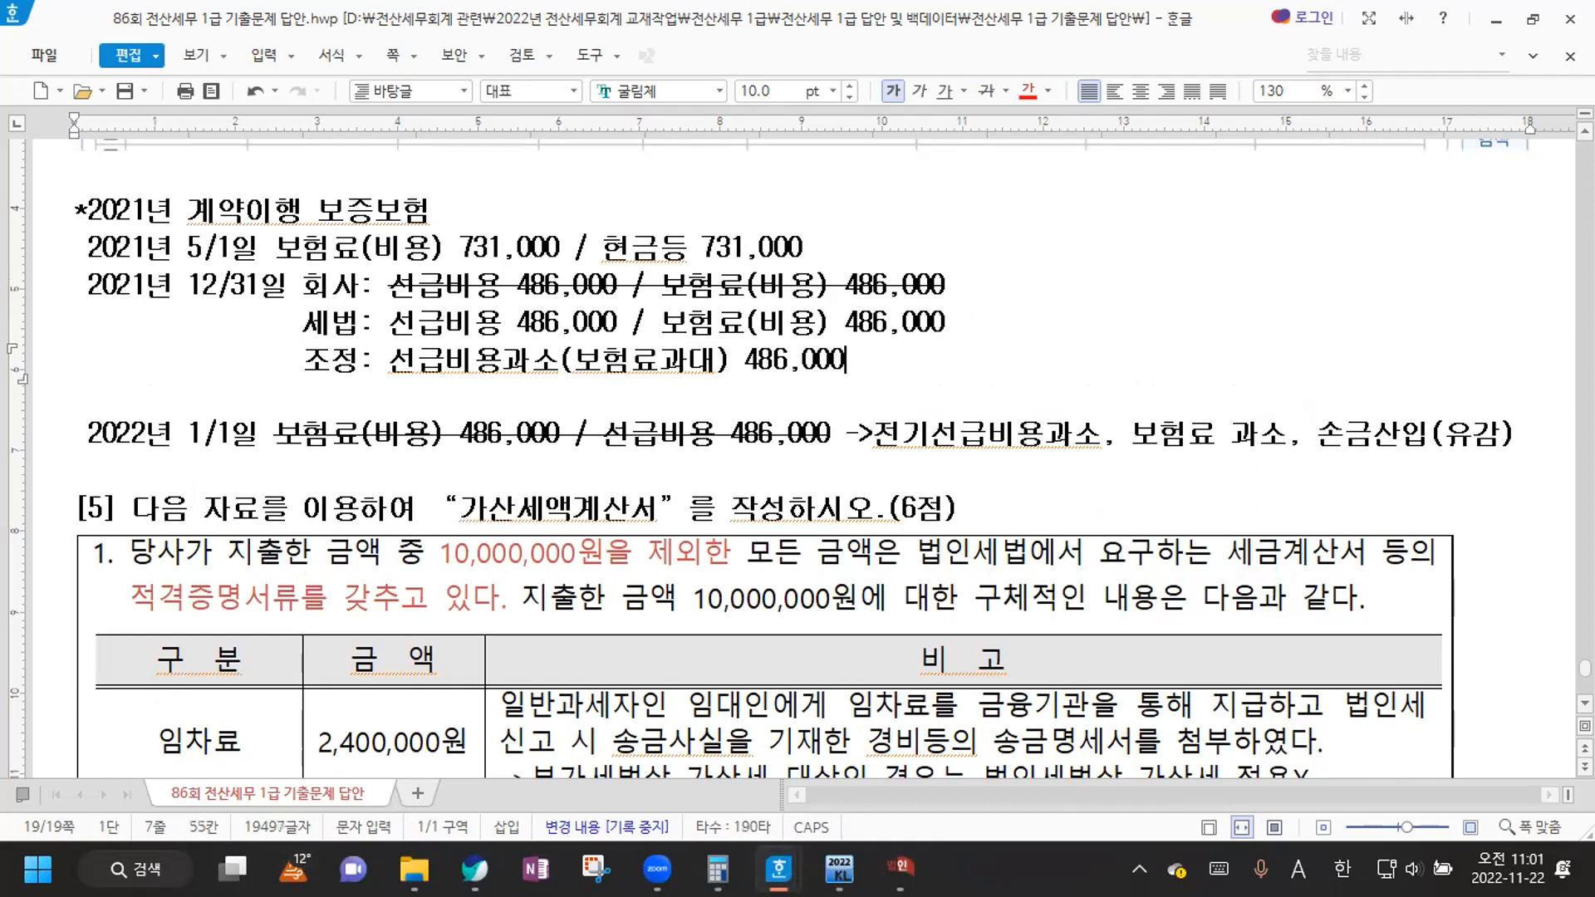
pyautogui.write('우원 ')
pyautogui.write('>')
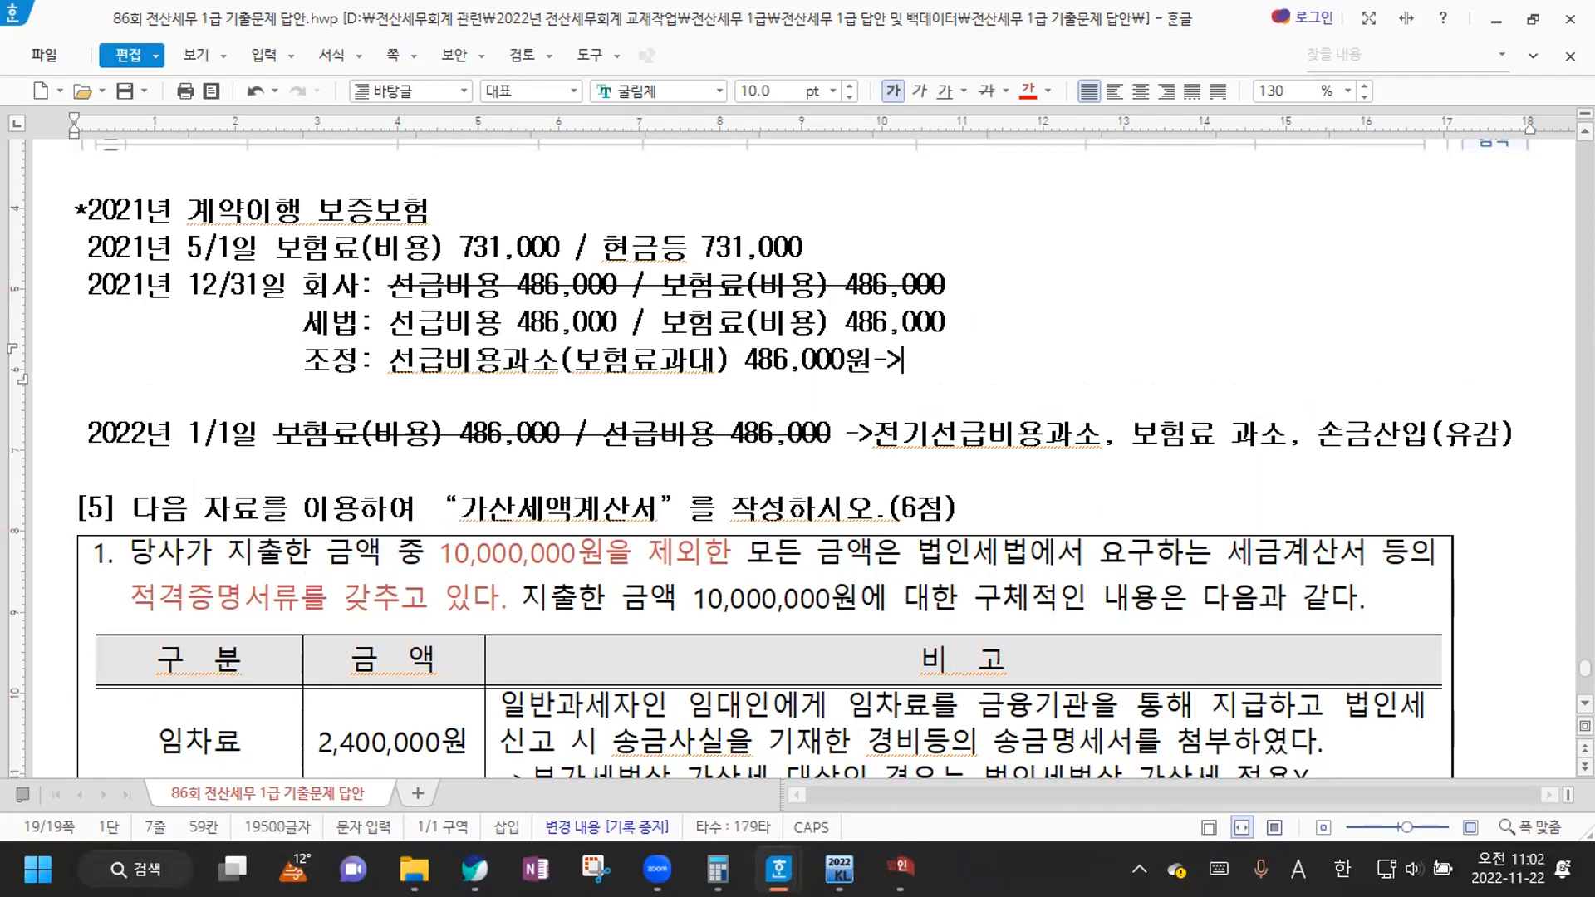
pyautogui.write('익금산입')
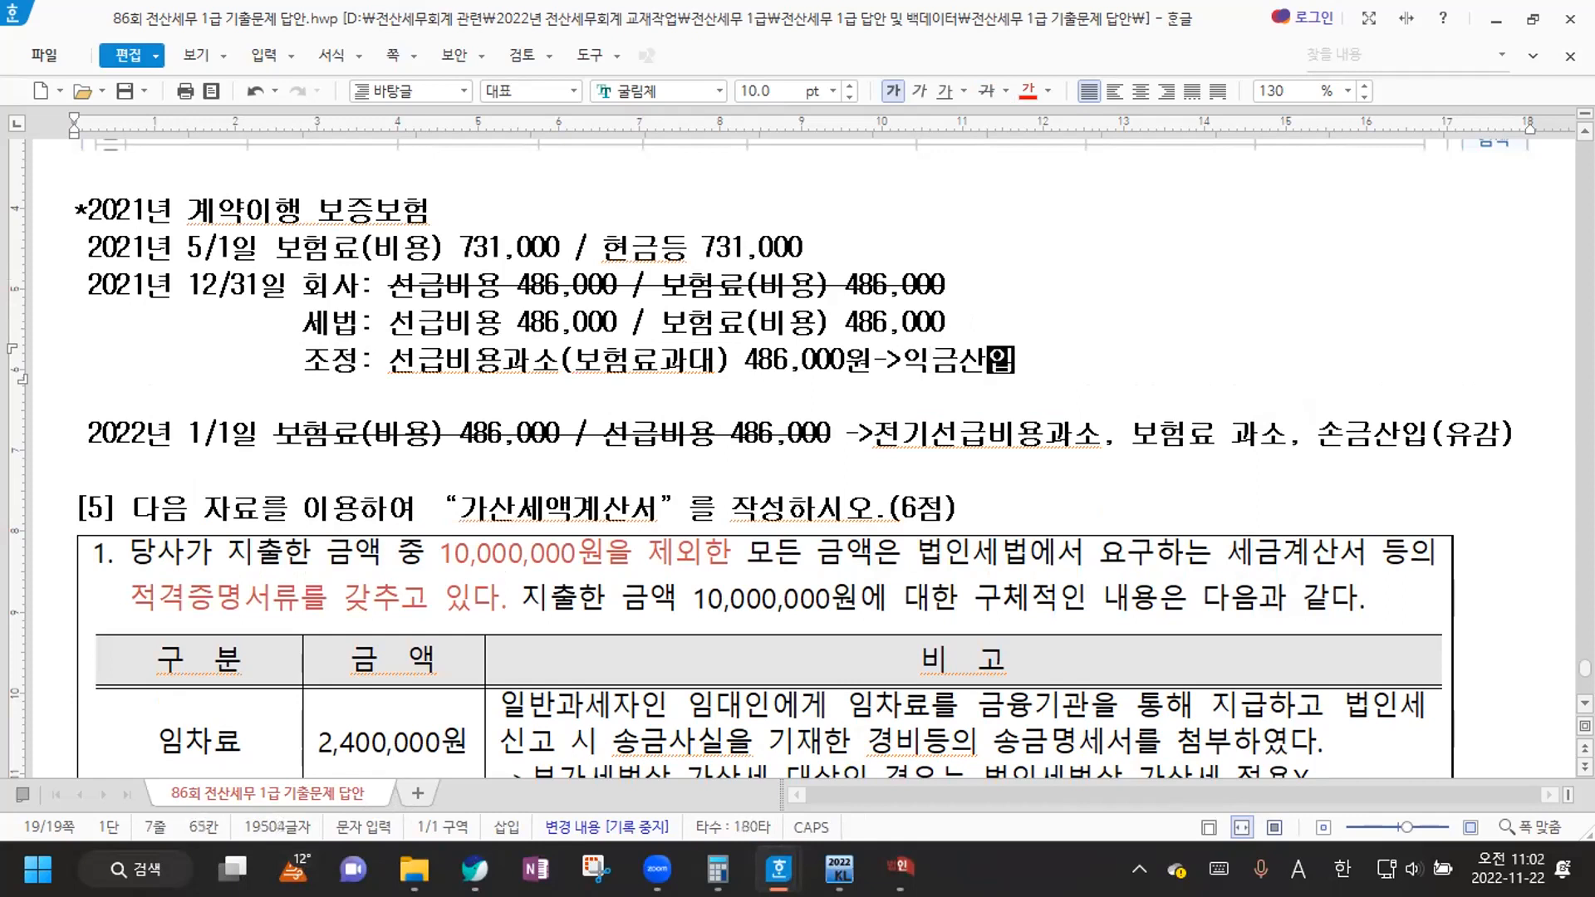
pyautogui.write('(유보')
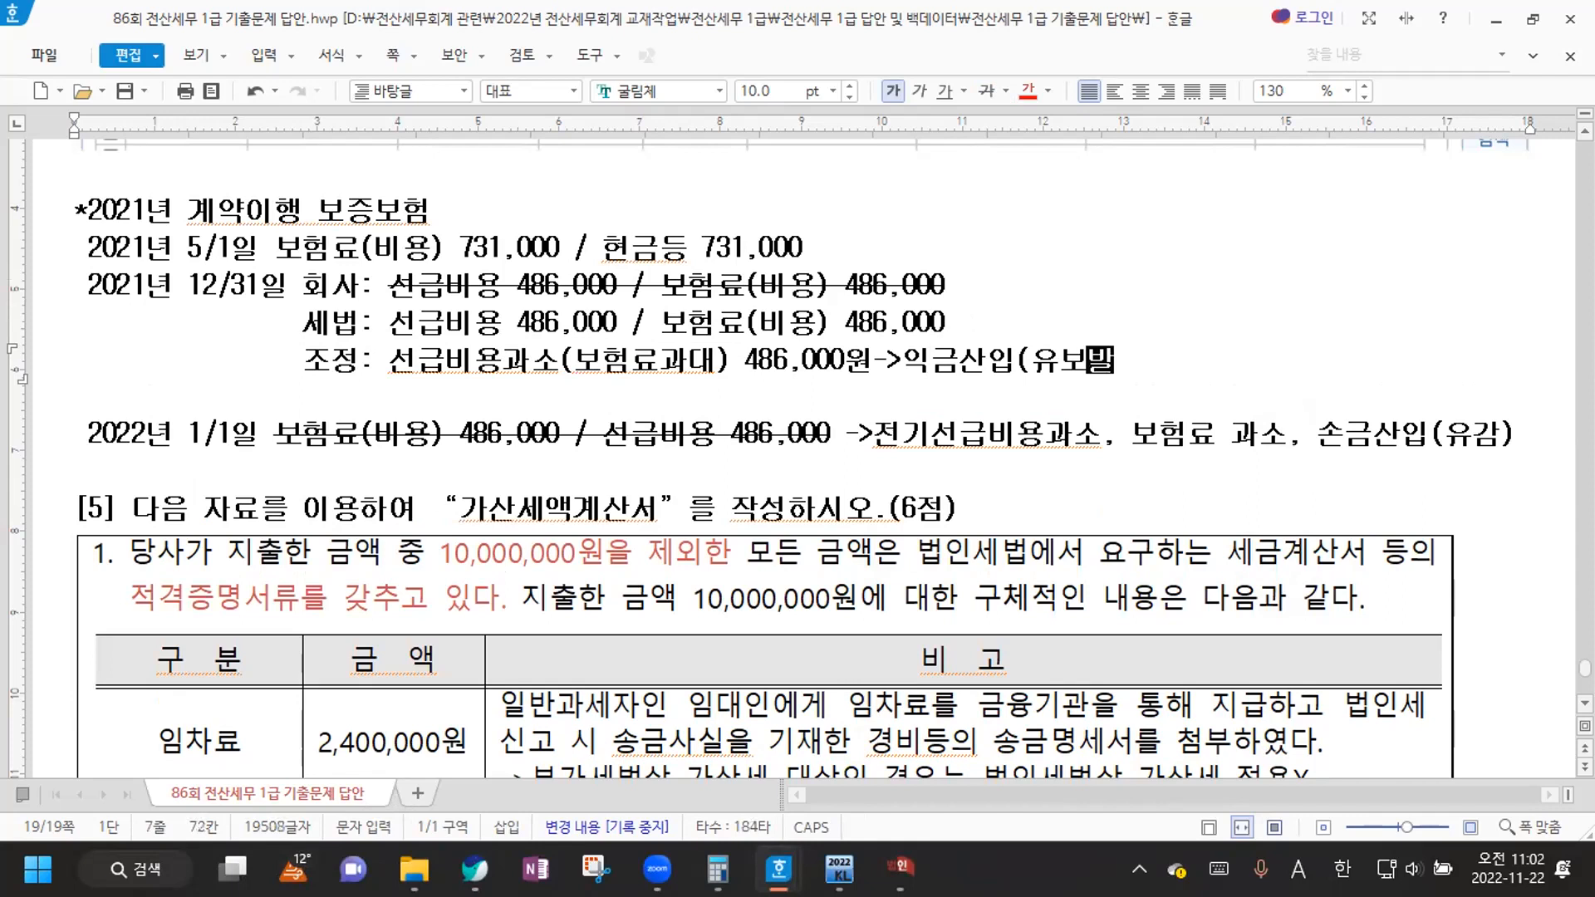
pyautogui.write('발생)')
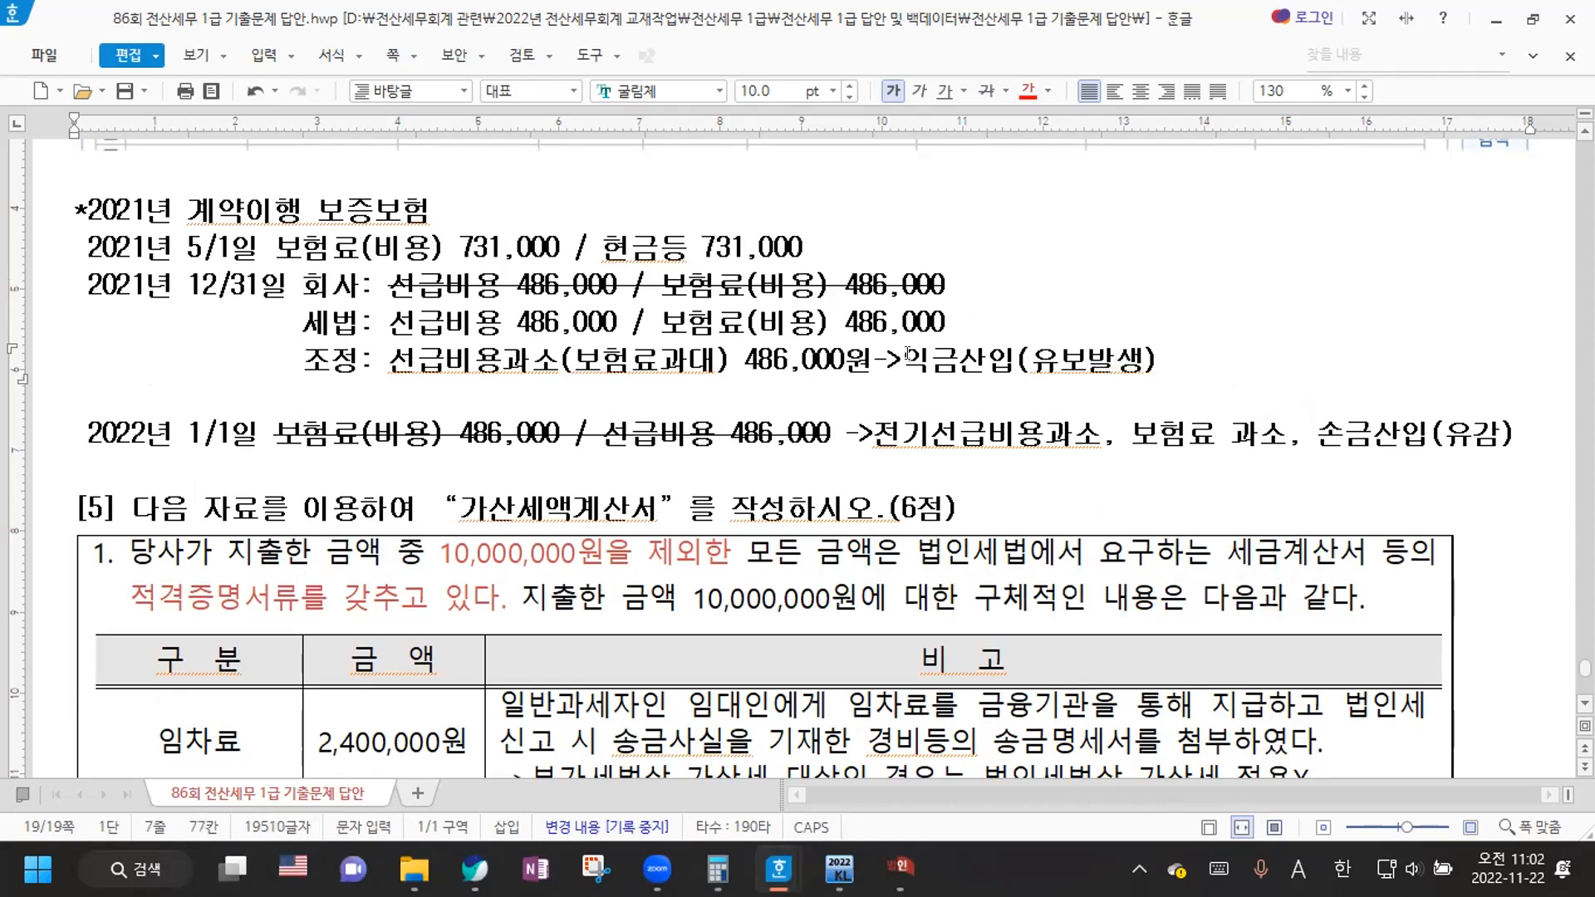
# Delete the note after the 2022년 1/1일 entry, add a blank line below, and insert "회사:" before the entry
pyautogui.moveTo(839, 434); pyautogui.dragTo(1518, 429)
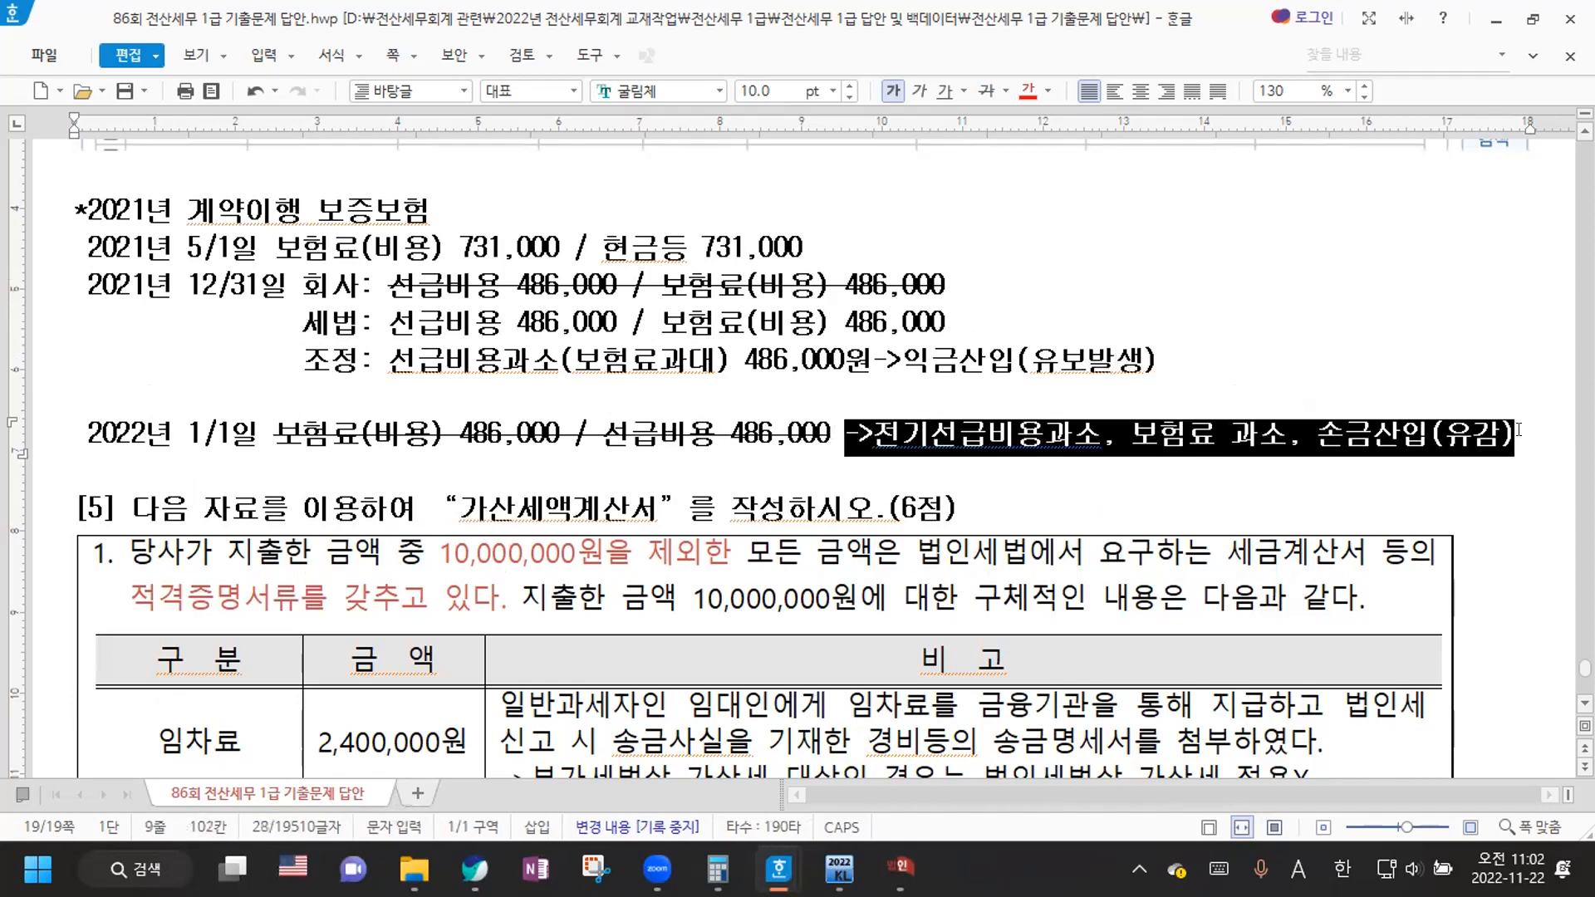
pyautogui.press('Delete')
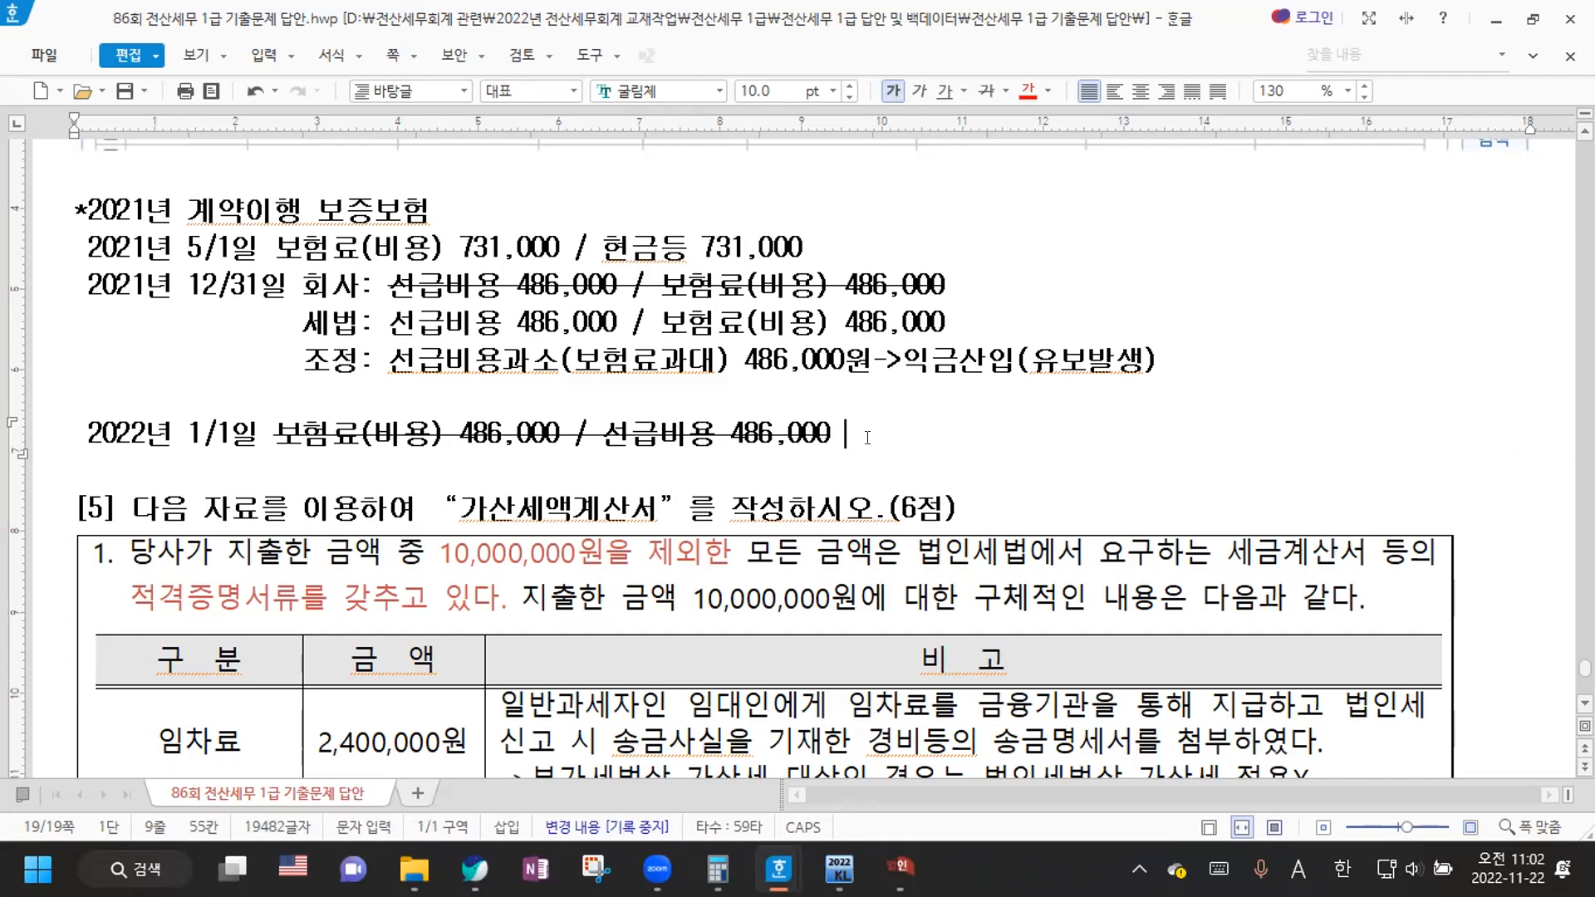
pyautogui.press('Return')
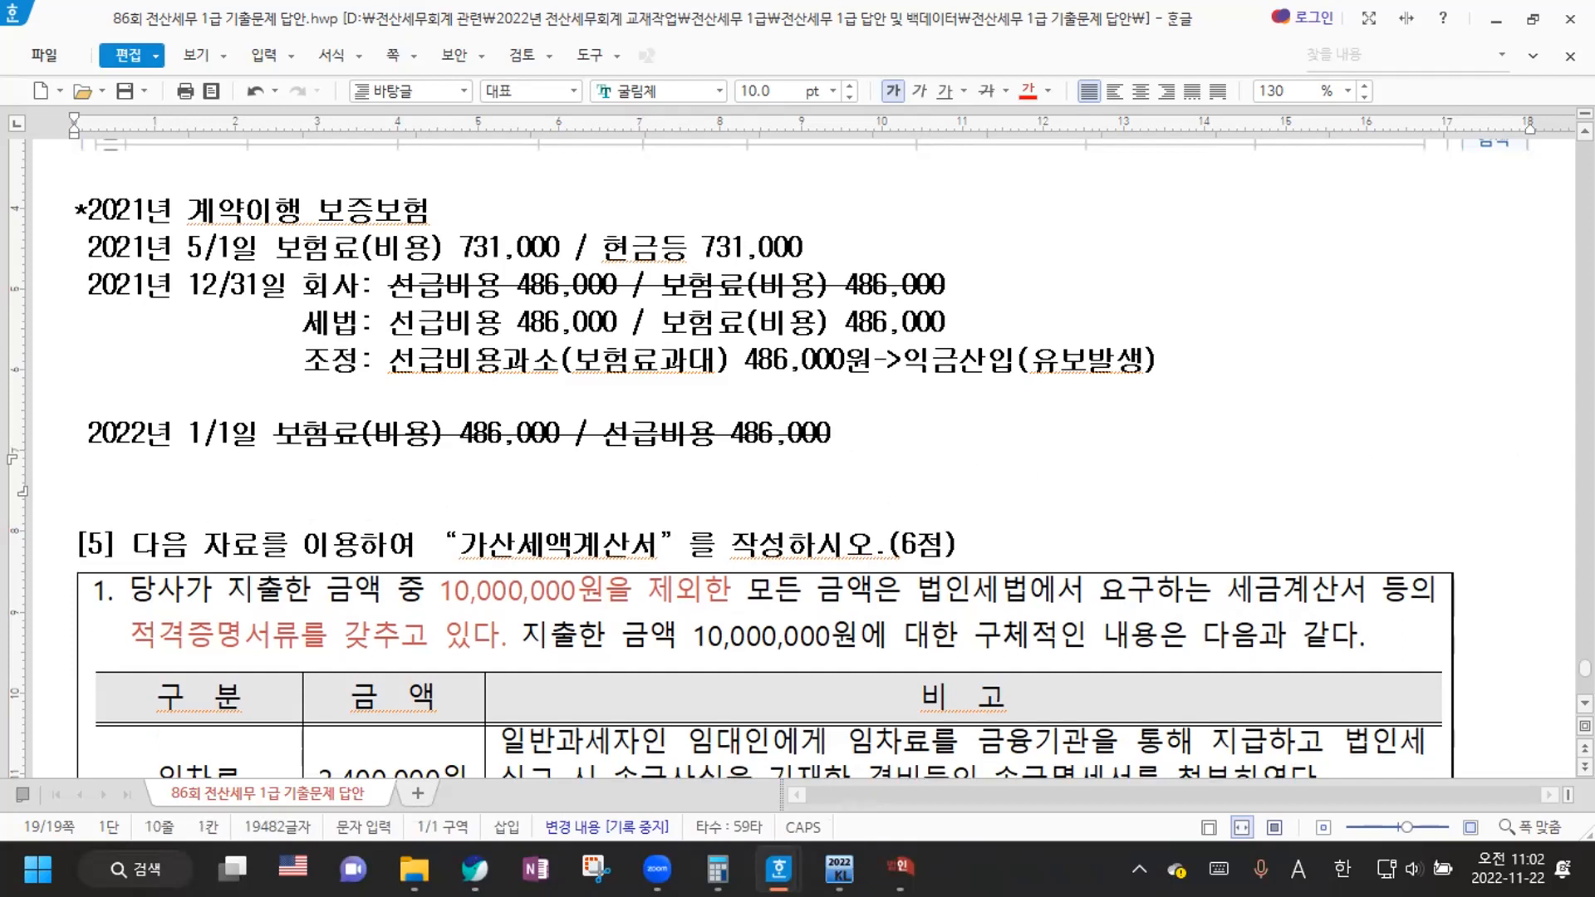
pyautogui.click(275, 435)
pyautogui.write('회사:')
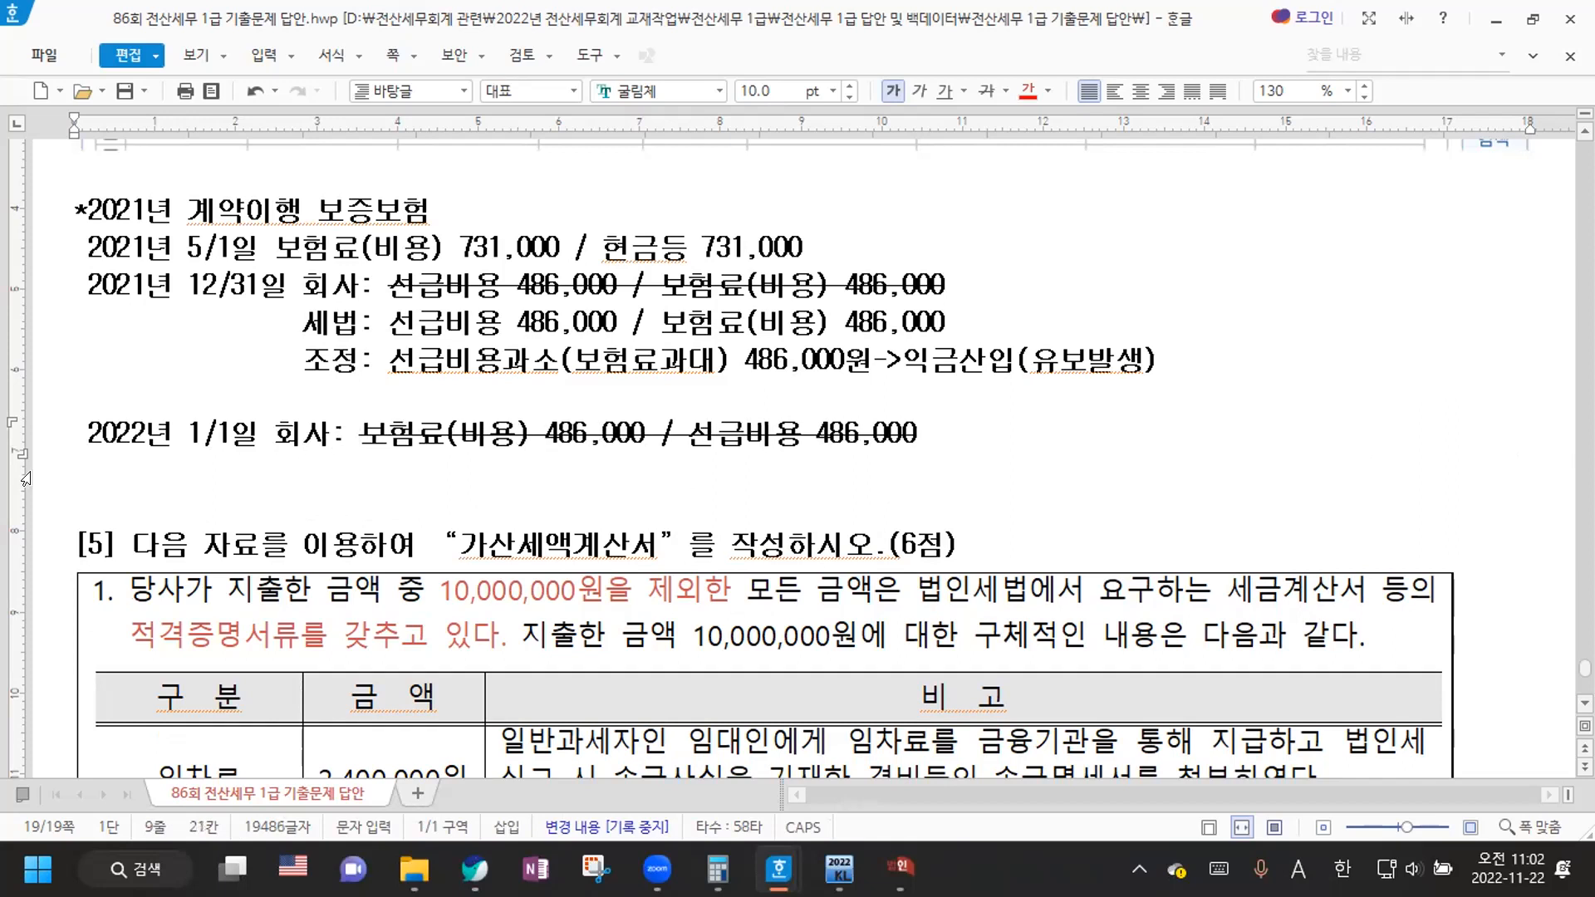
# Write "세법: 보험료(비용) 486,000 / 선급비용 486,000" on the line below the 2022년 1/1일 company entry
pyautogui.press('Down')
pyautogui.write('ㅅㅂ')
pyautogui.press('BackSpace')
pyautogui.press('BackSpace')
pyautogui.write('세법:')
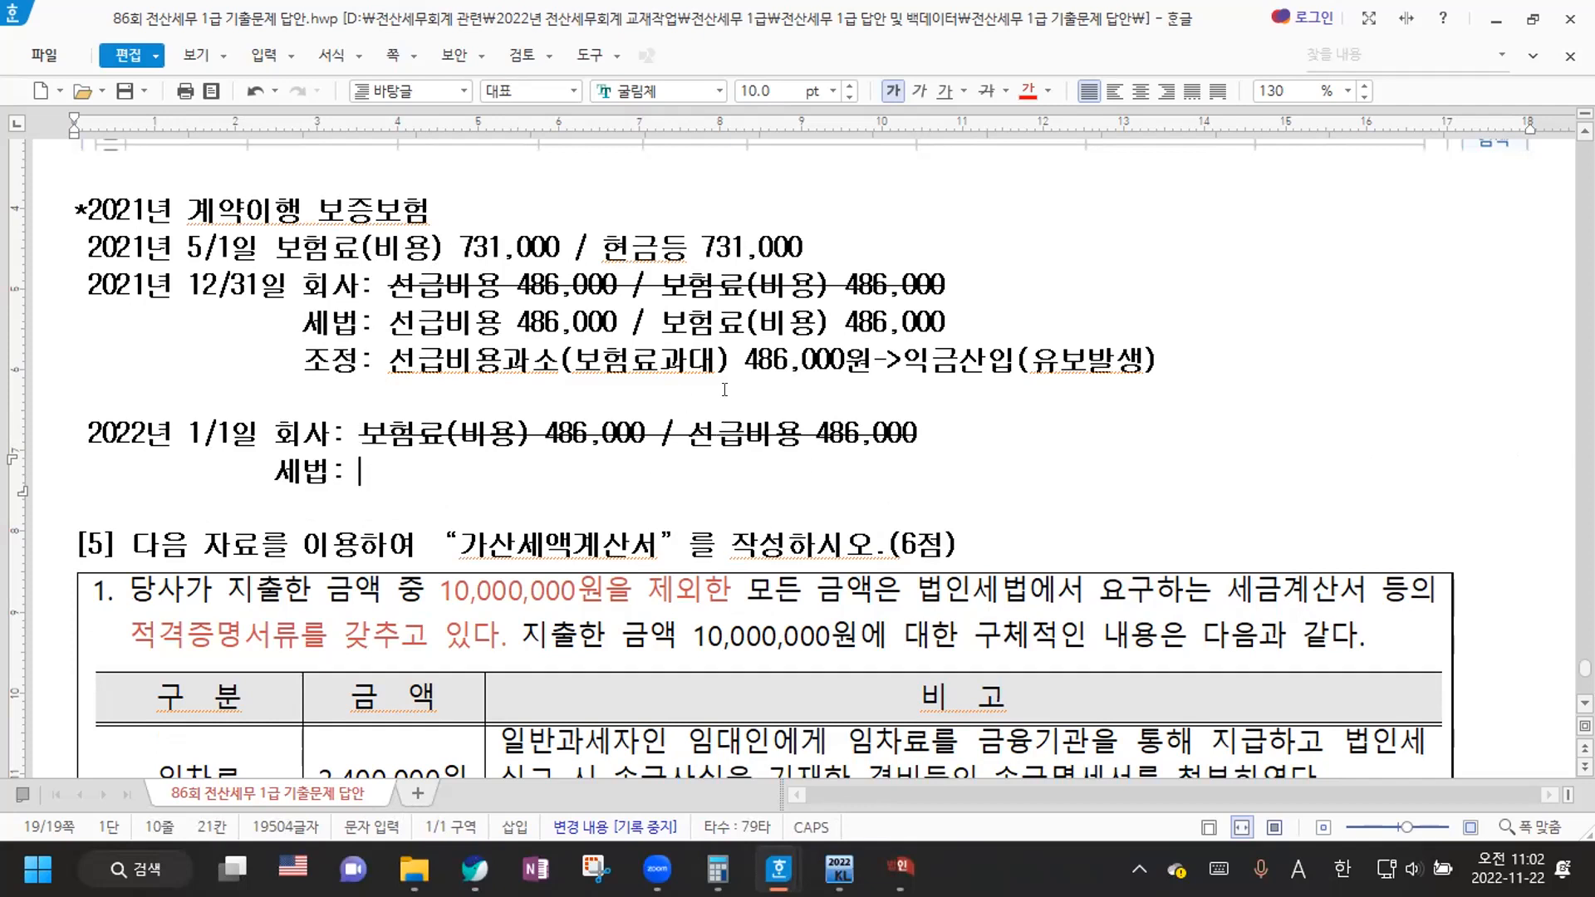
pyautogui.click(396, 486)
pyautogui.write('보험료')
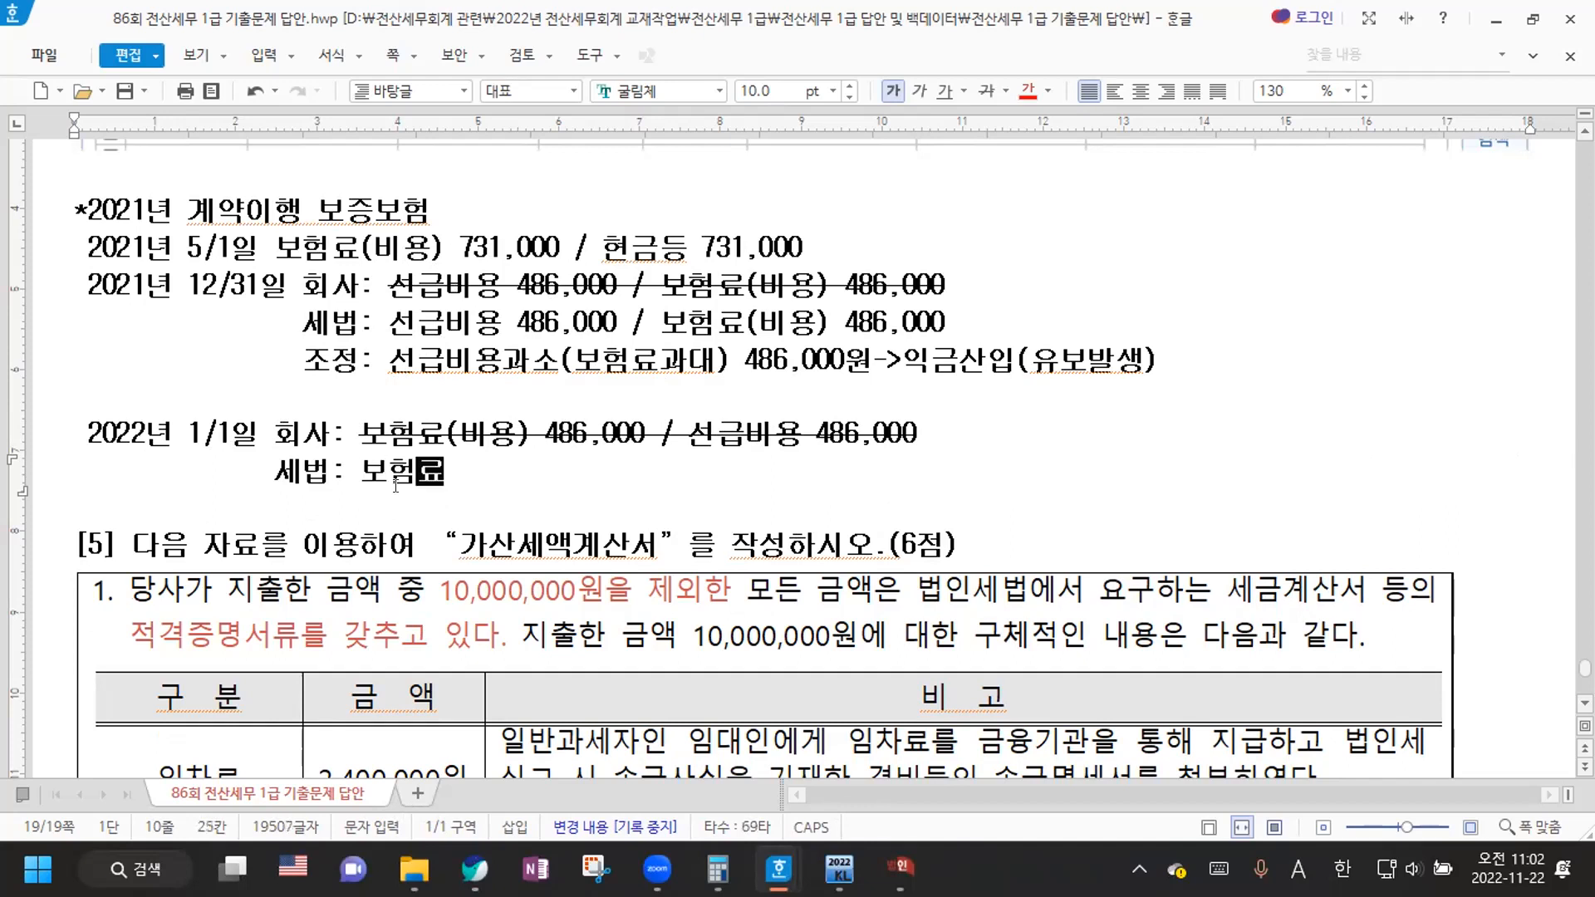
pyautogui.write('(비용) 4')
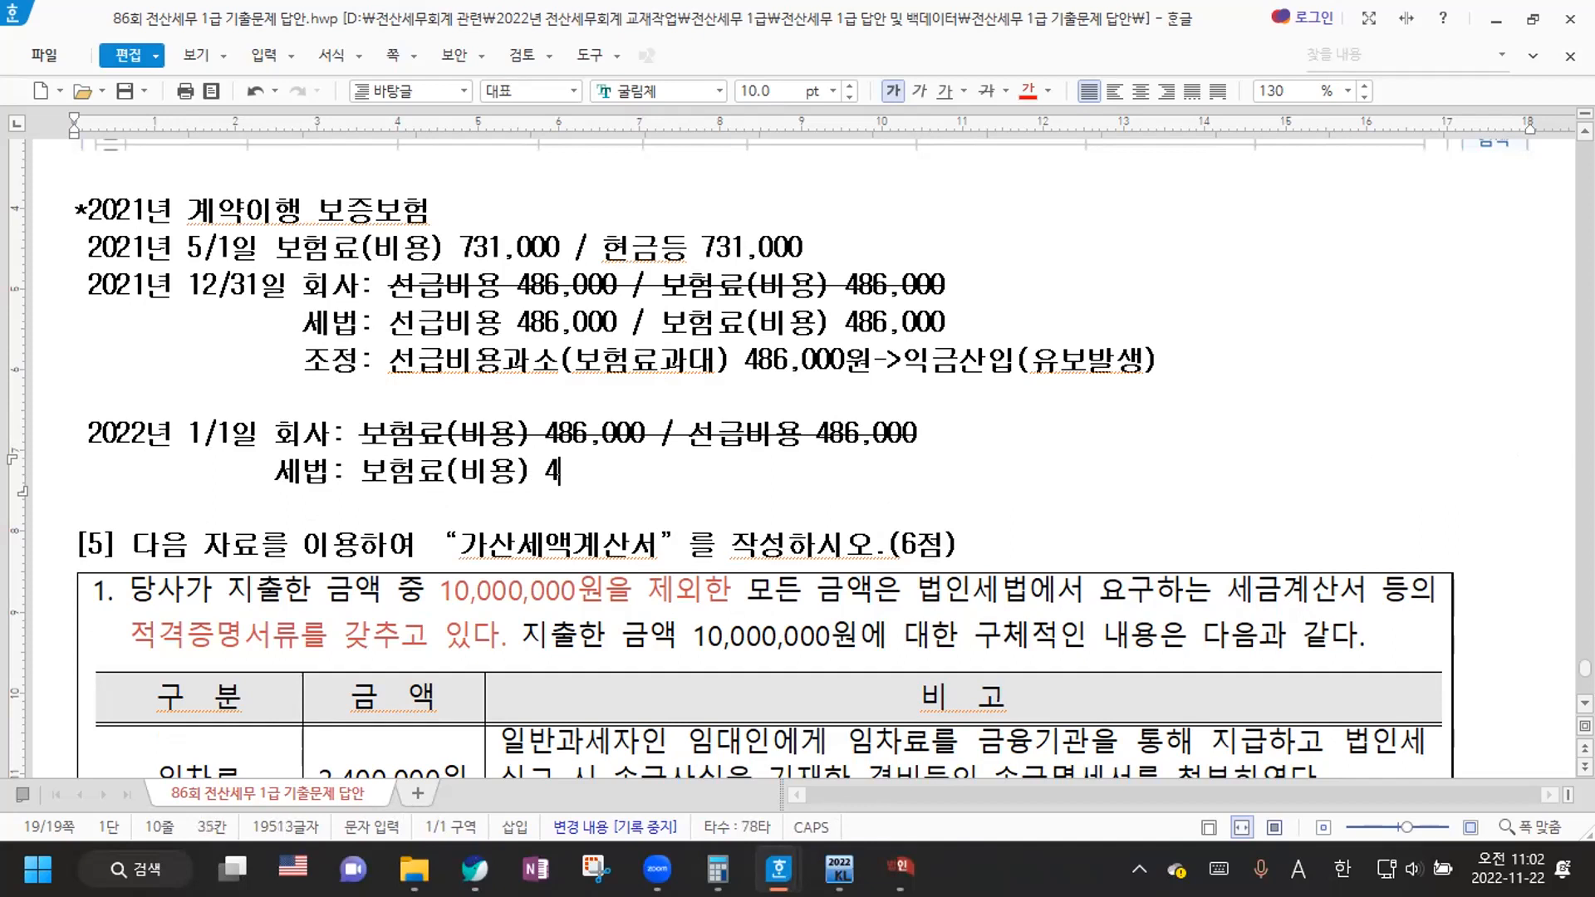
pyautogui.write('86,000 / 선급비용 ')
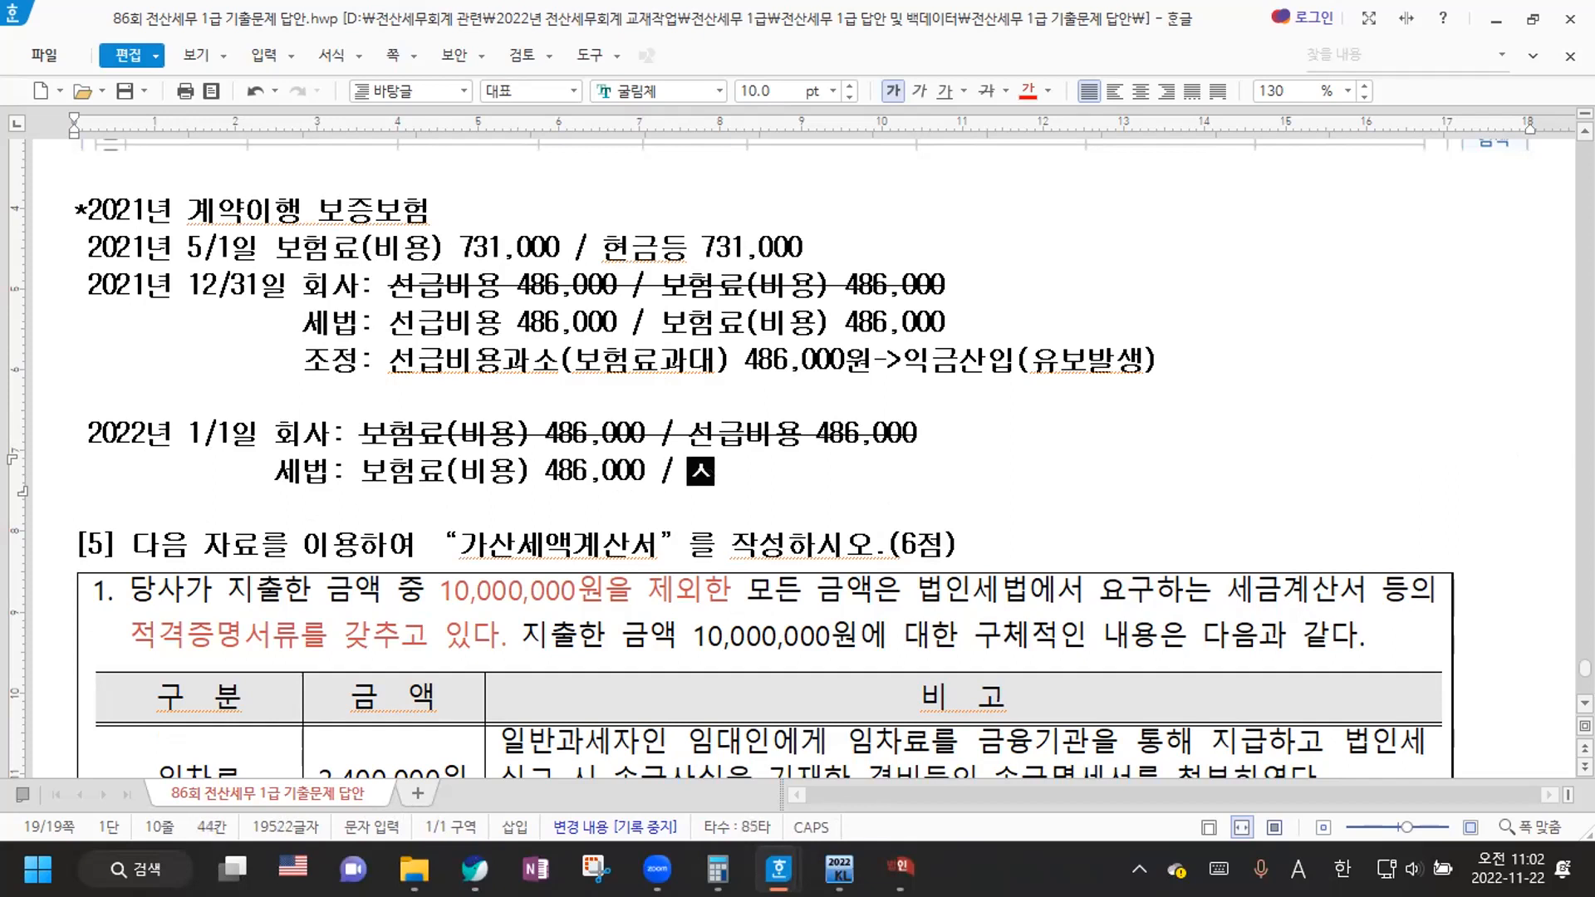
pyautogui.write('486,000')
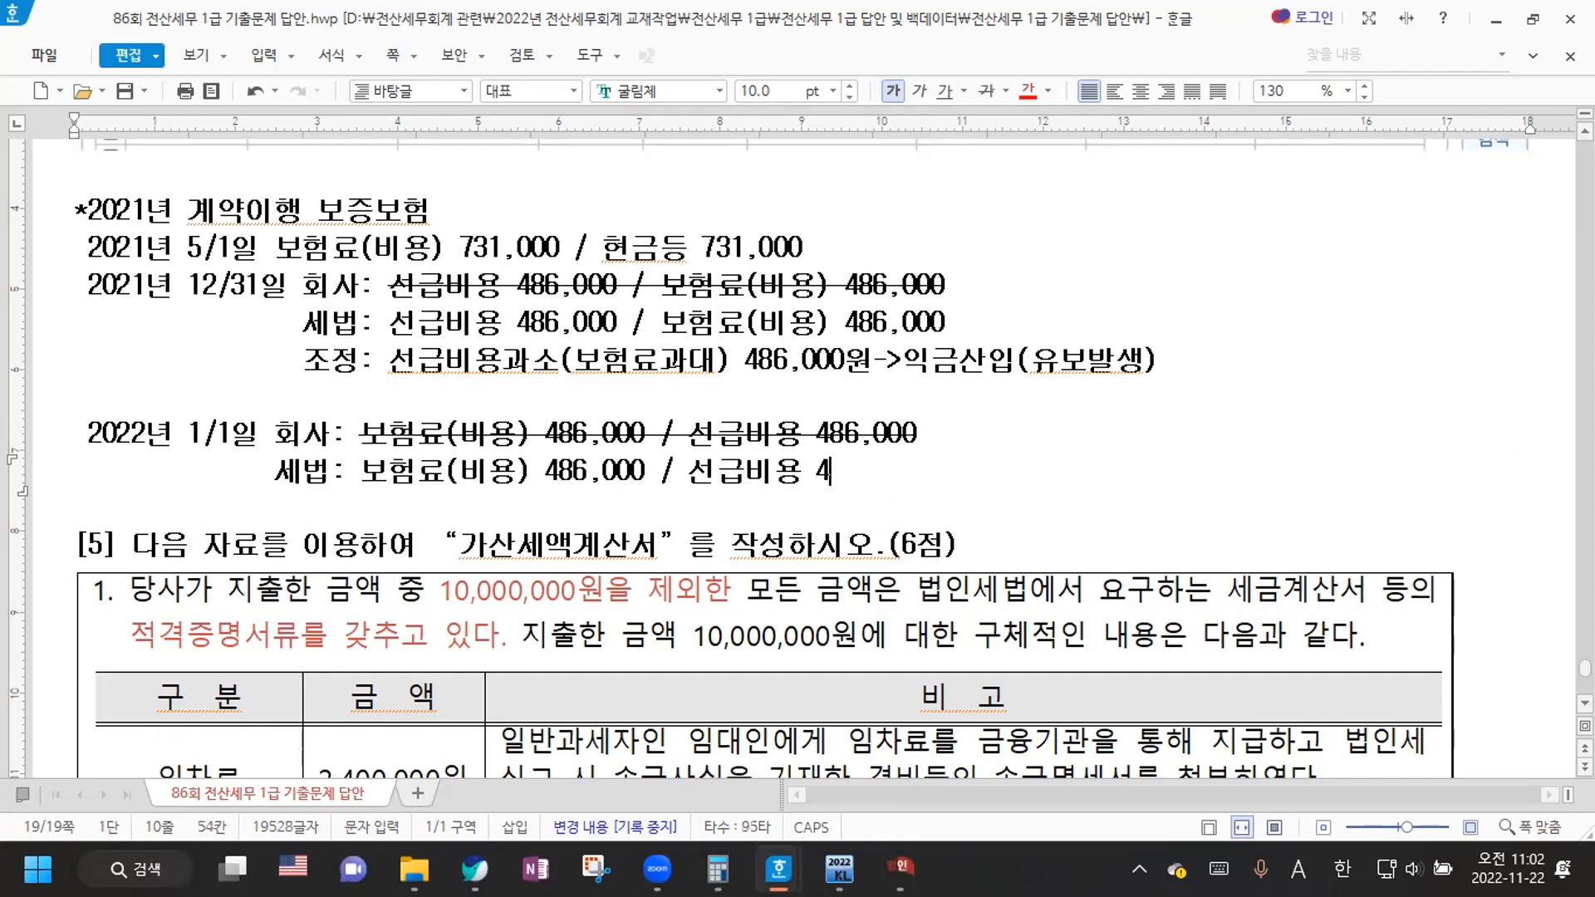
# Add the line "조정: 전기선급비용과소 486,000원->손금산입(유보감소)" below the 2022 세법 entry and save the document
pyautogui.press('Return')
pyautogui.write('조정: ')
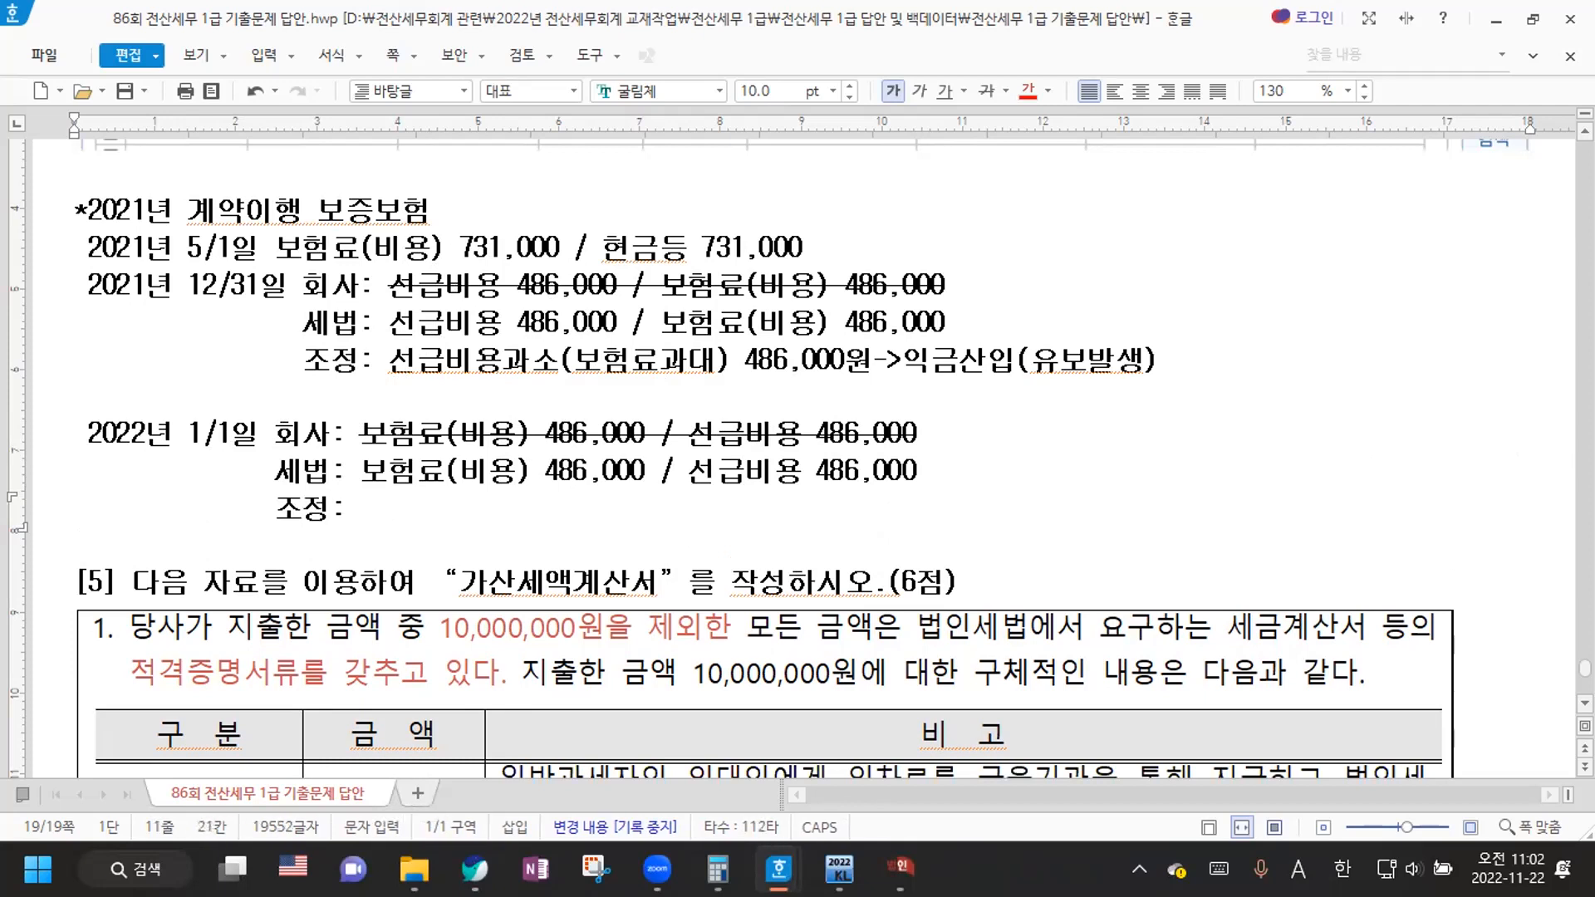
pyautogui.write('전기선급빙')
pyautogui.write('용과소 ')
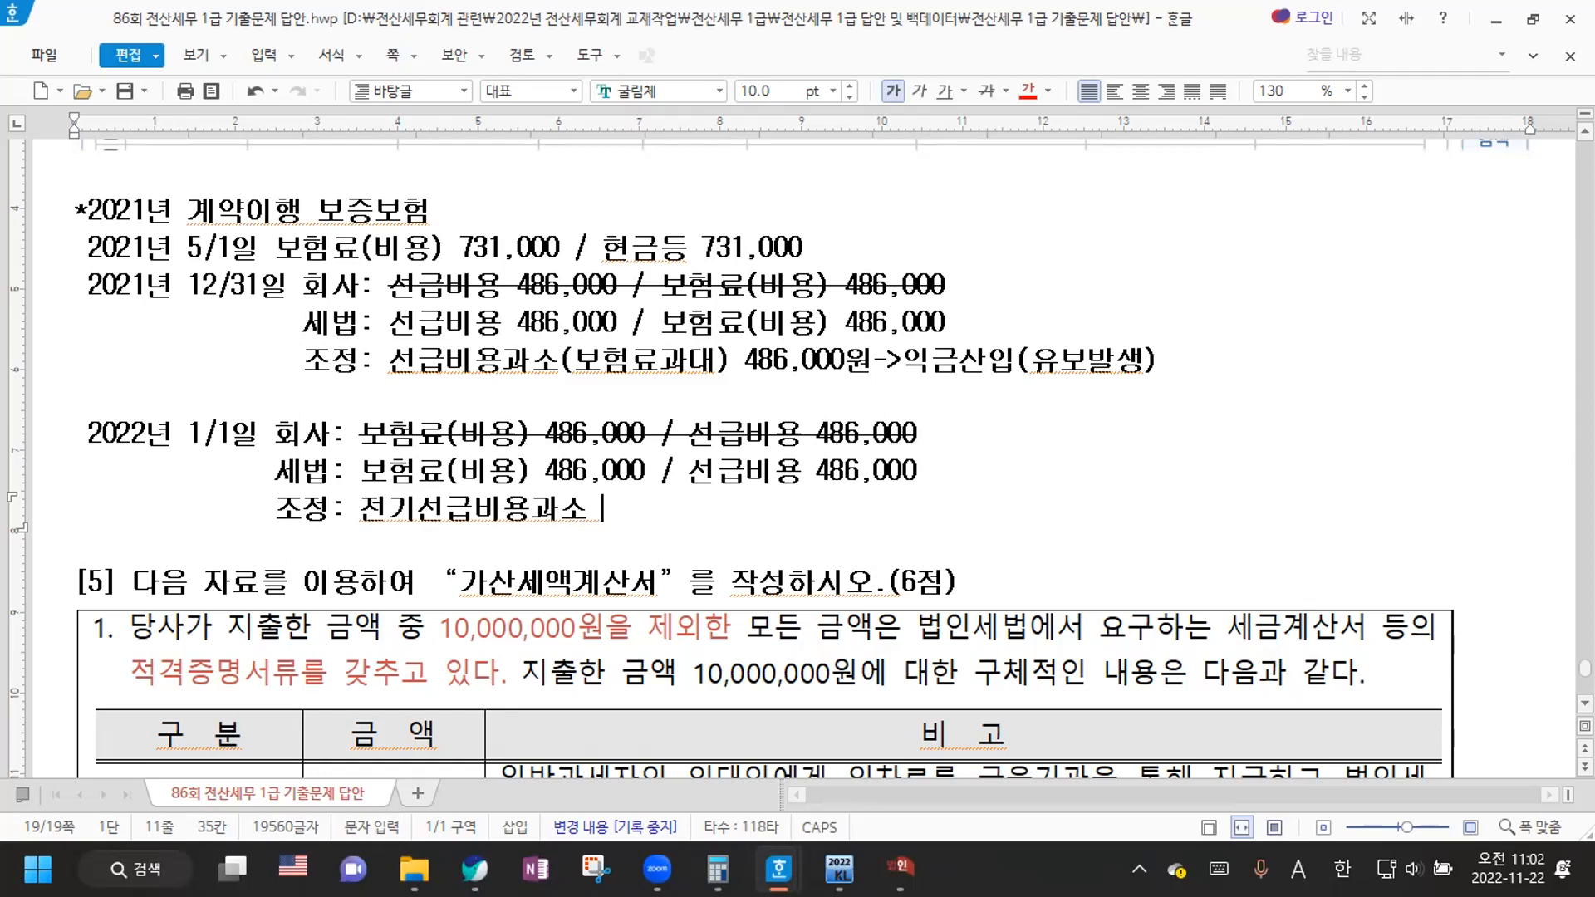
pyautogui.write('486,000원->')
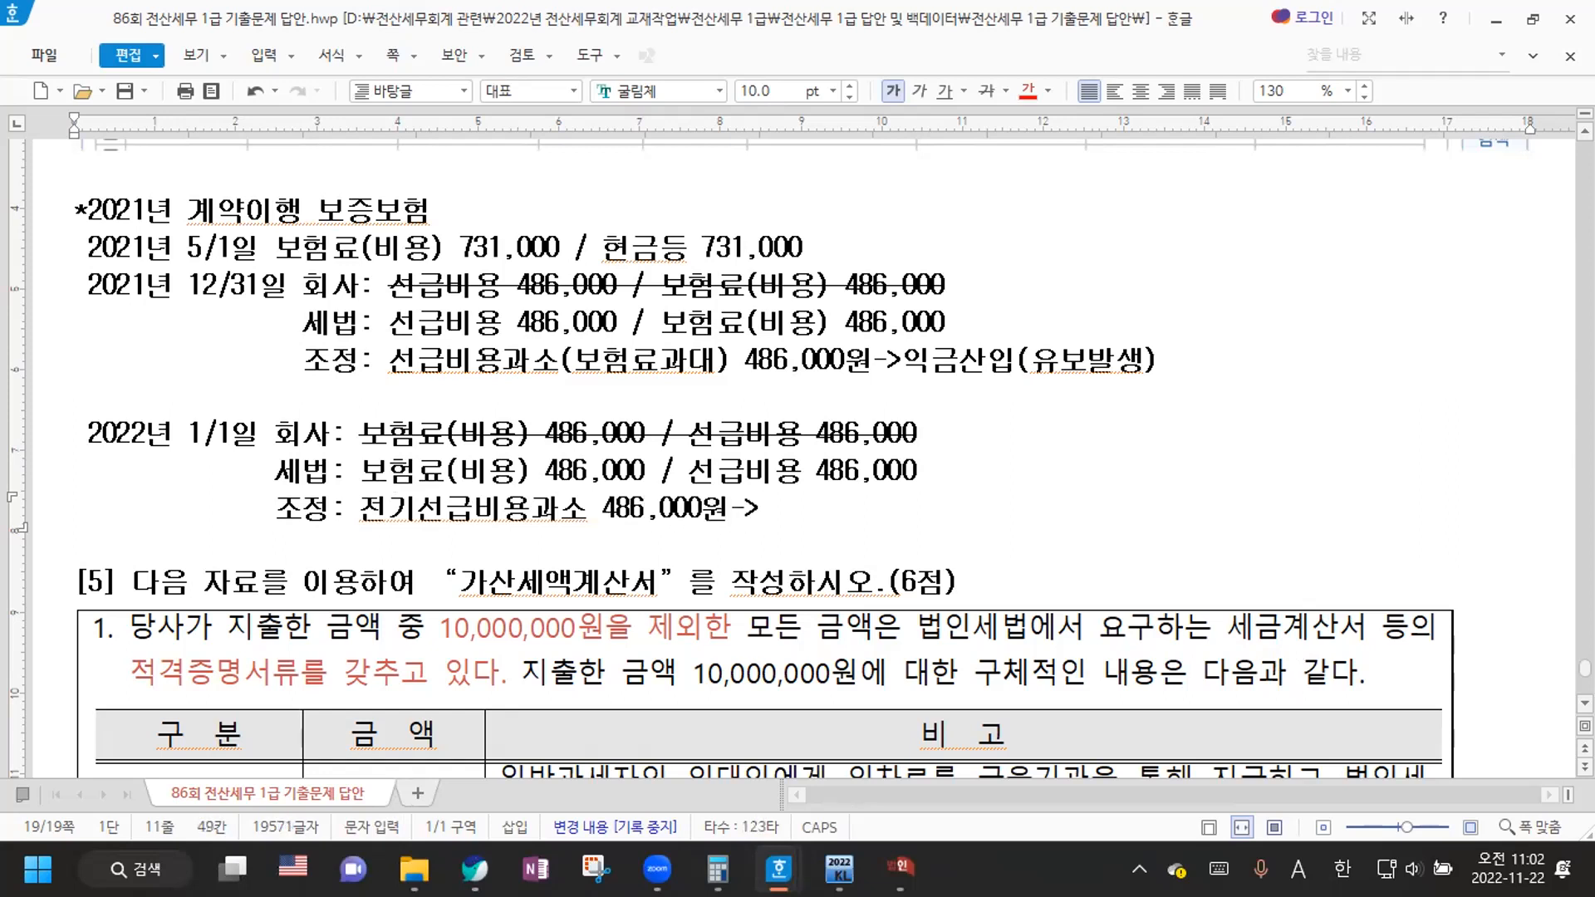
pyautogui.write('손')
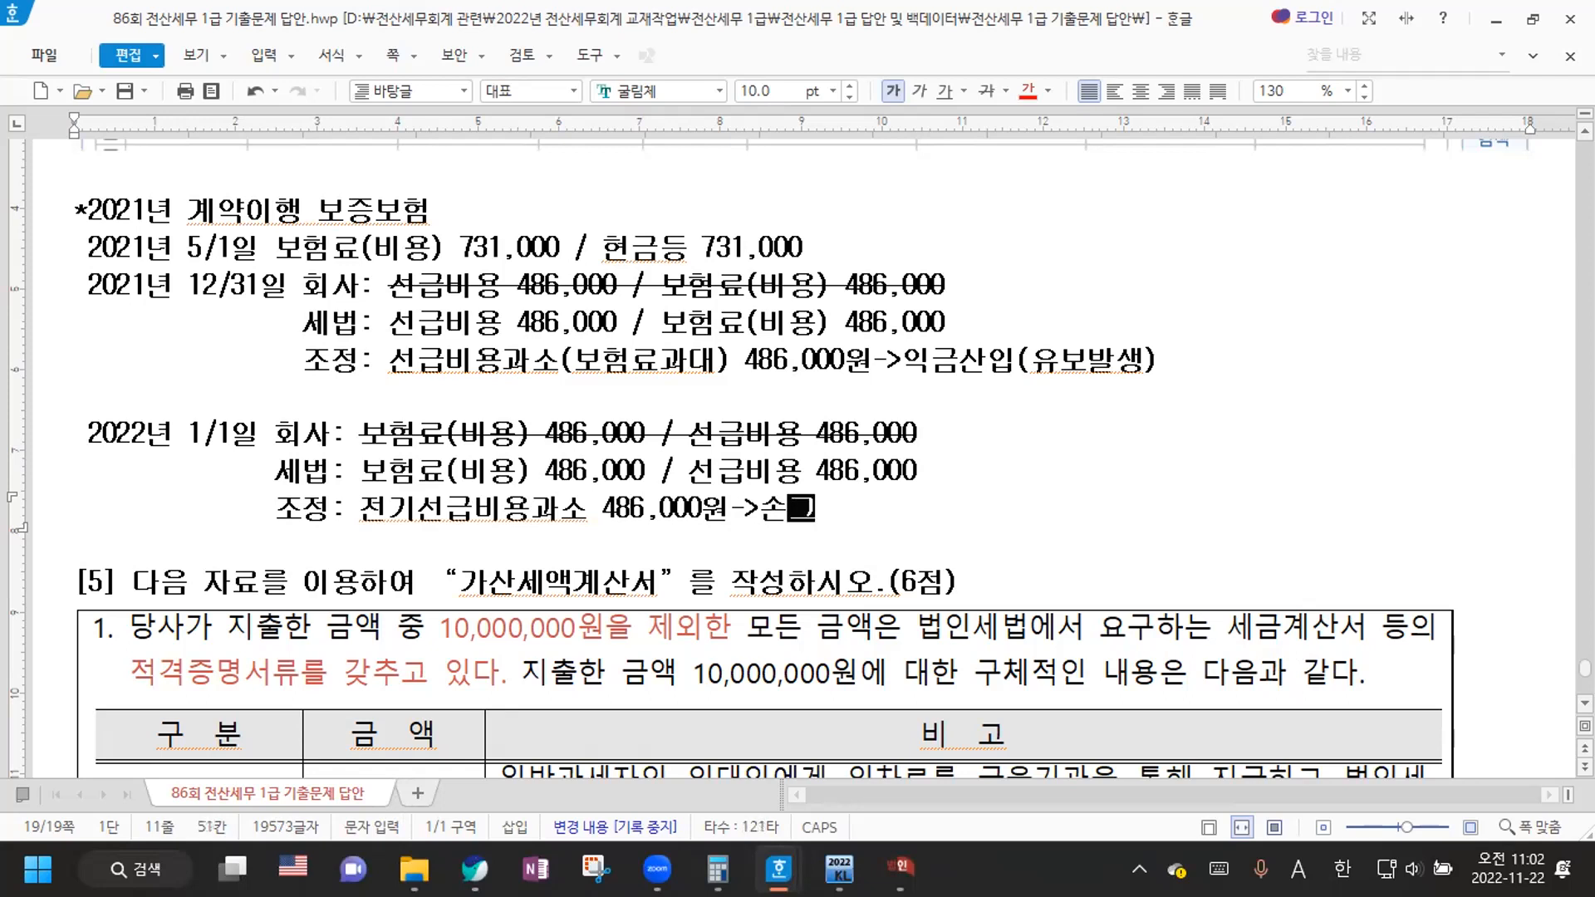
pyautogui.write('금산입(ㅇ유보감소)')
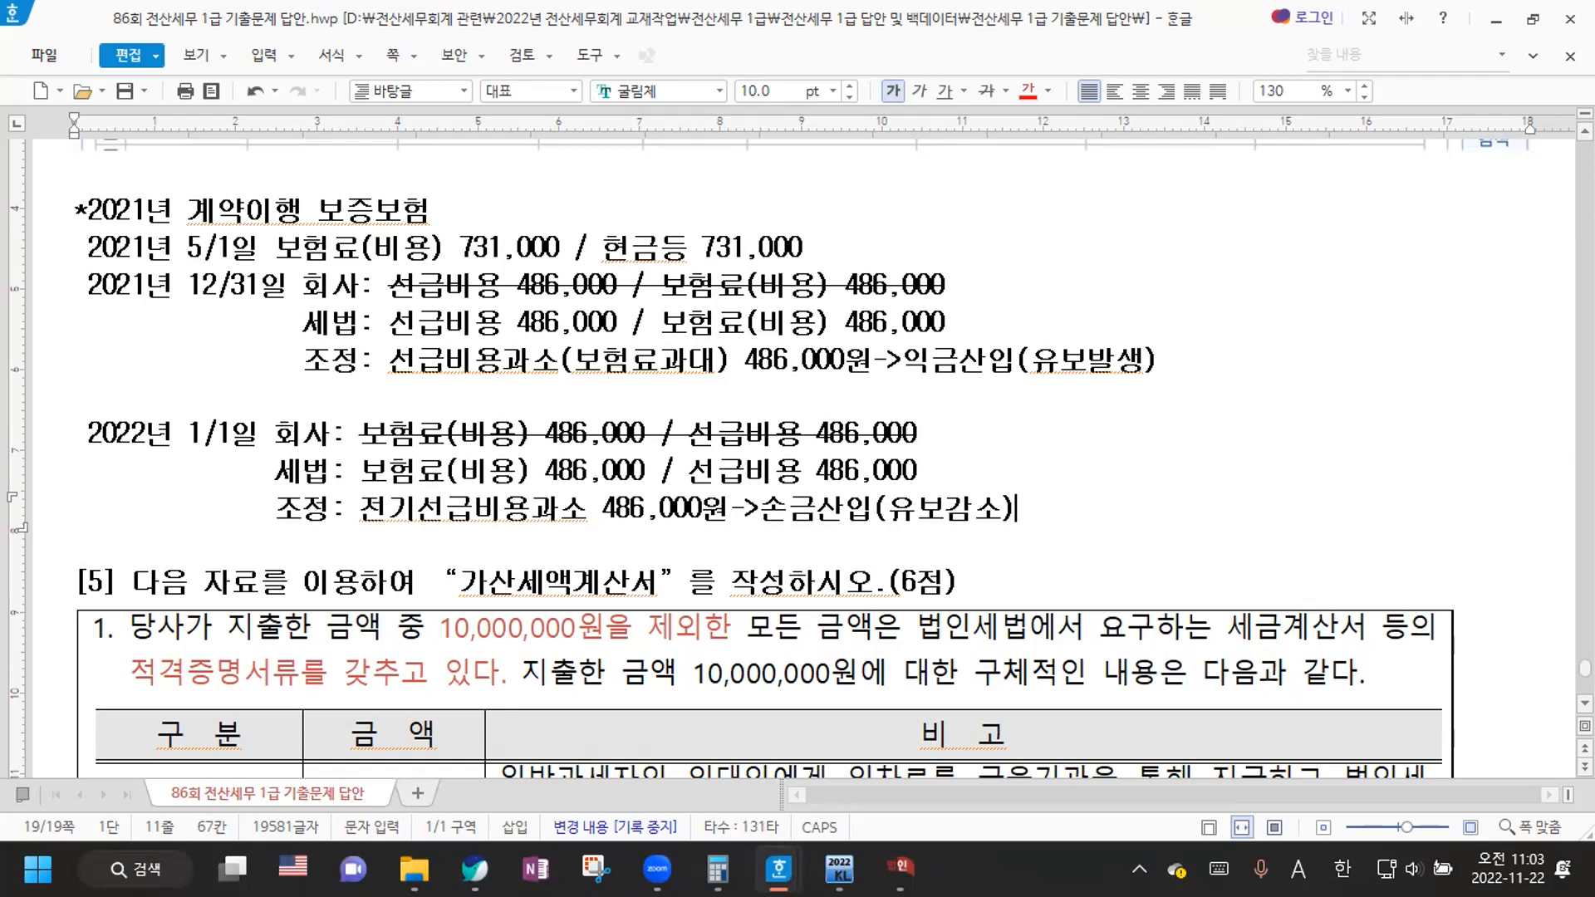
pyautogui.click(127, 91)
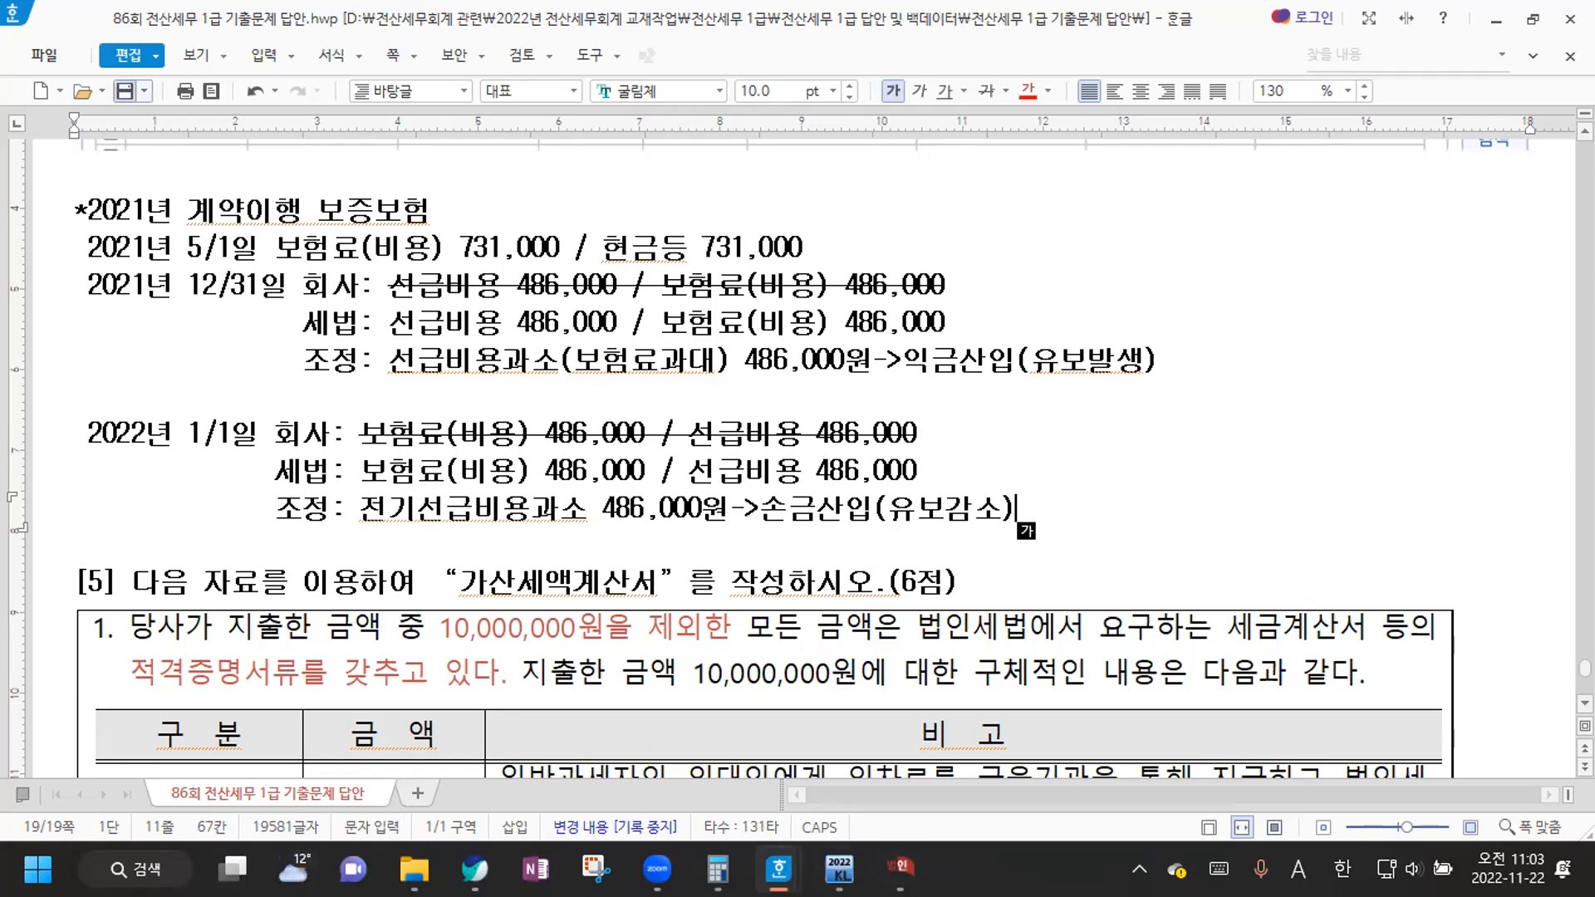
# Switch to the 선급비용명세서 and open 조정 등록 at the first empty 손금산입 및 익금불산입 row, keeping the 조정대상금액 values in view
pyautogui.click(901, 869)
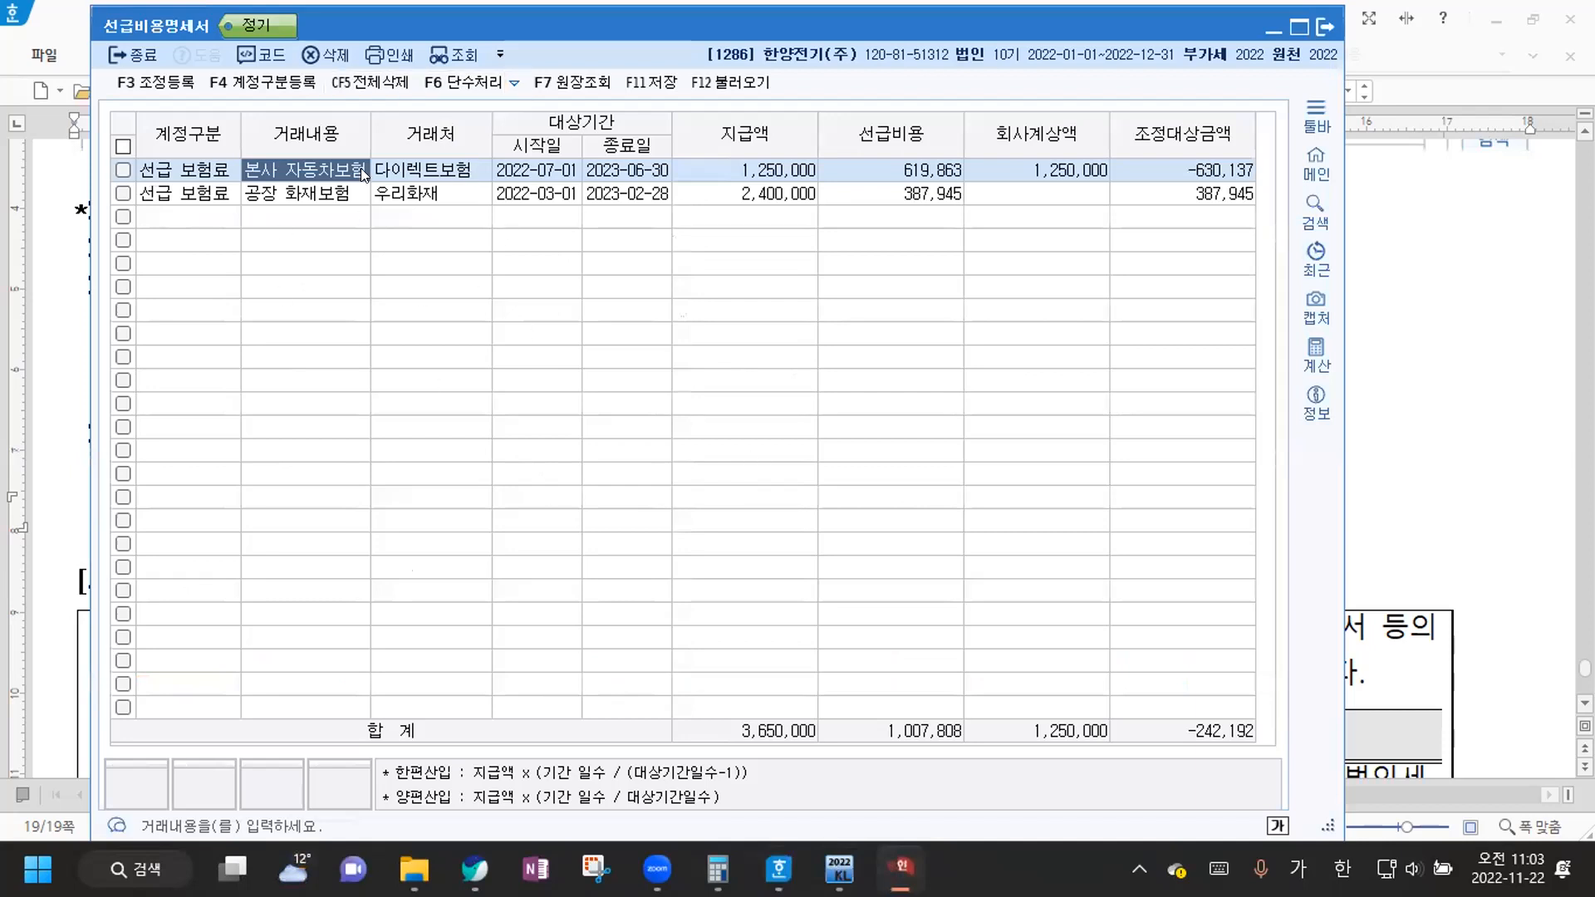
pyautogui.click(156, 83)
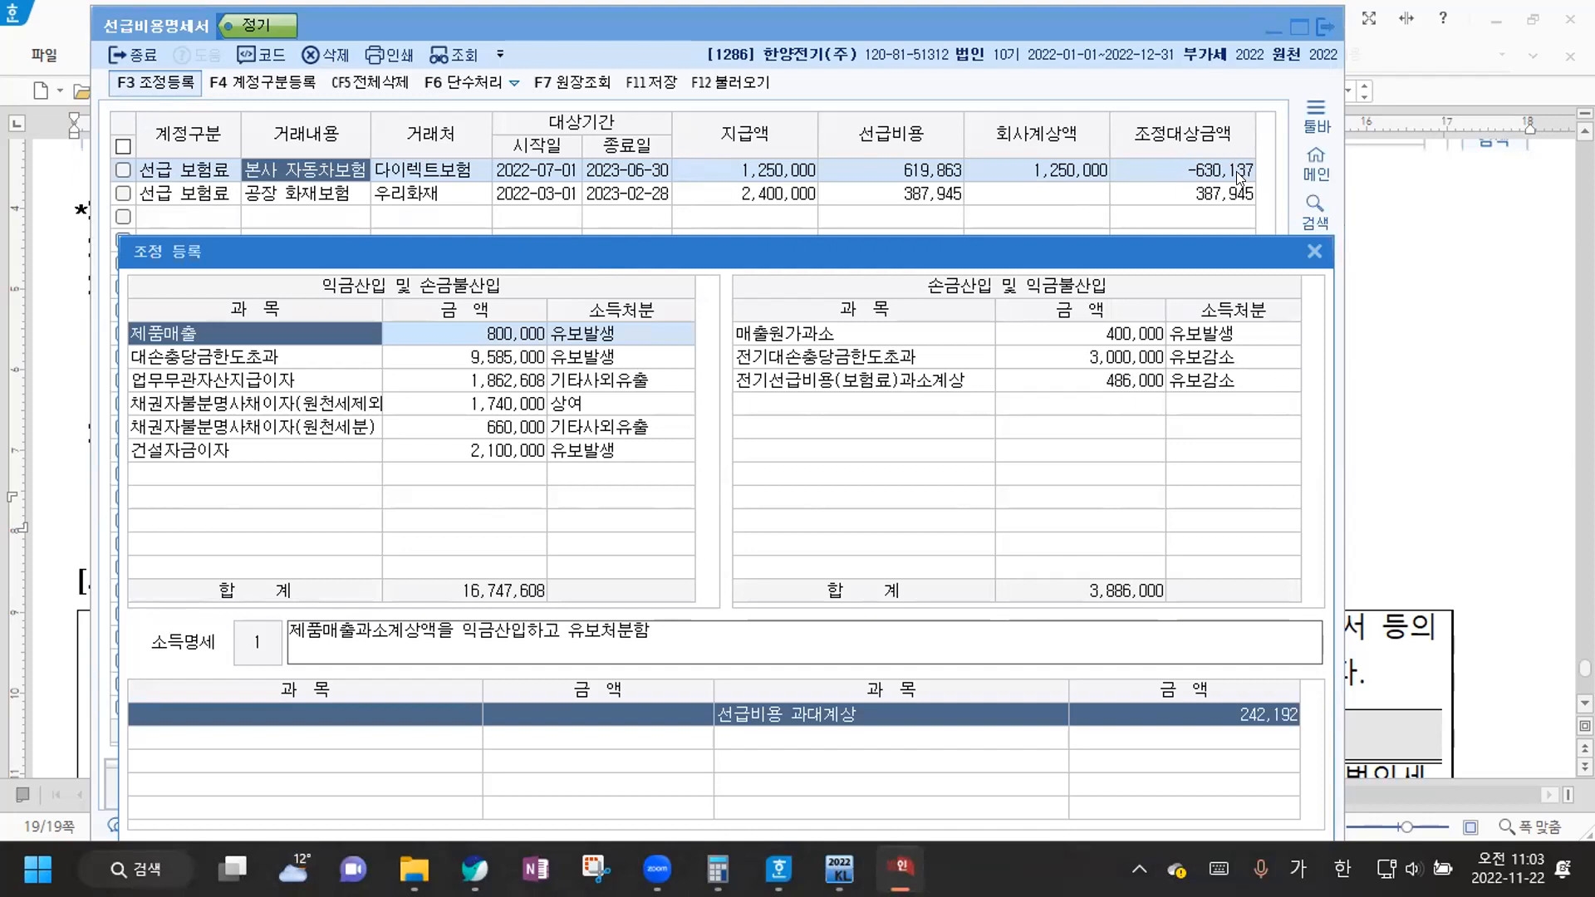
pyautogui.click(827, 403)
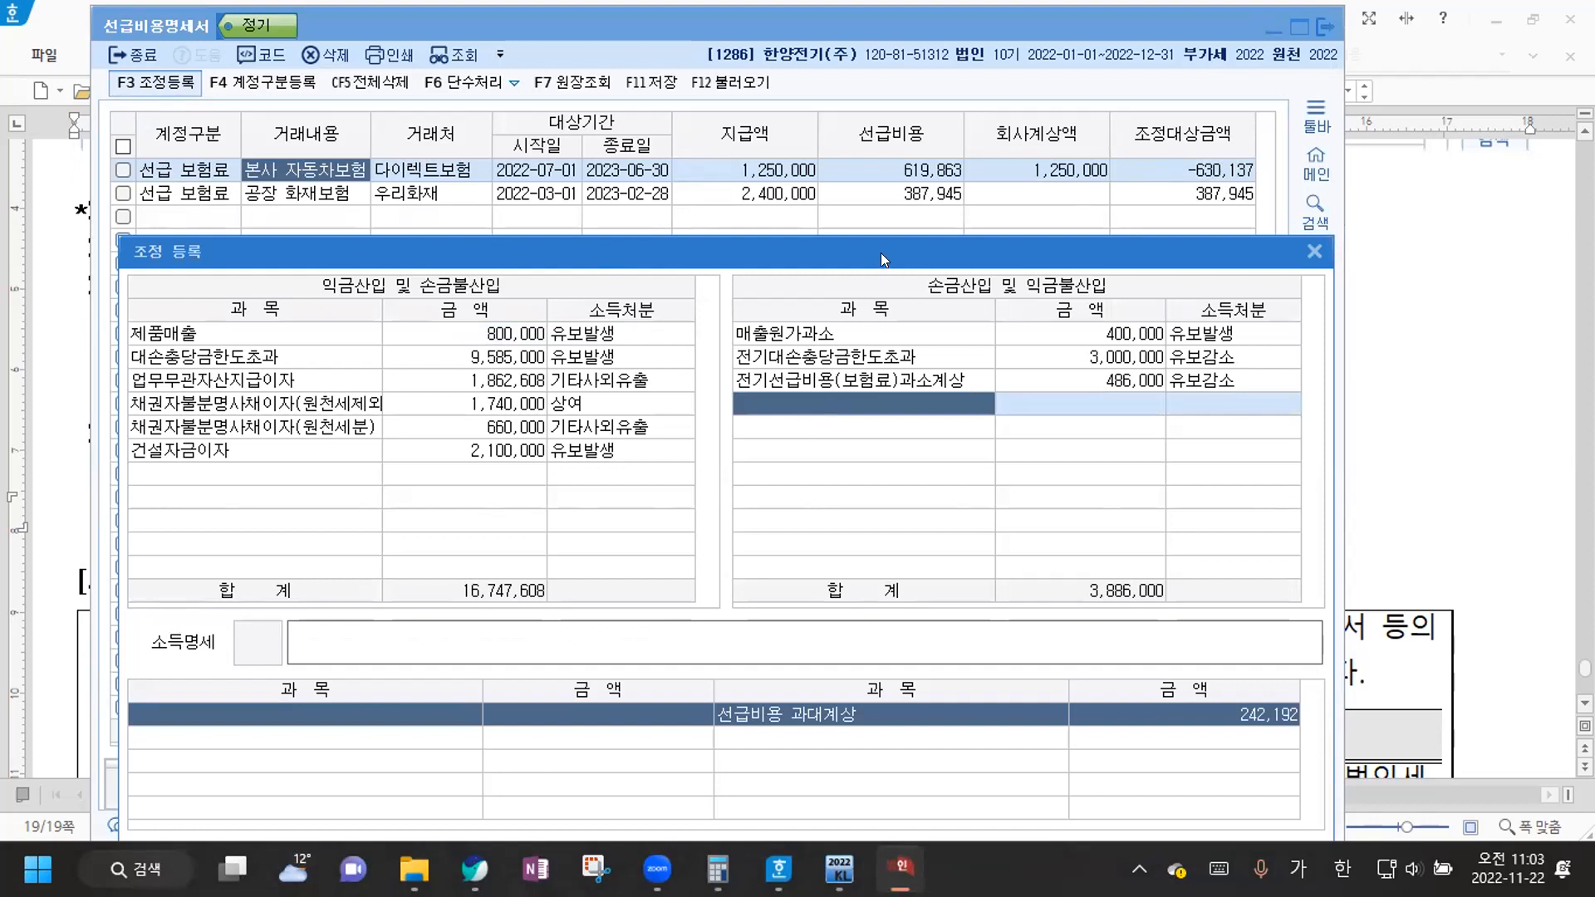
pyautogui.moveTo(884, 247); pyautogui.dragTo(897, 16)
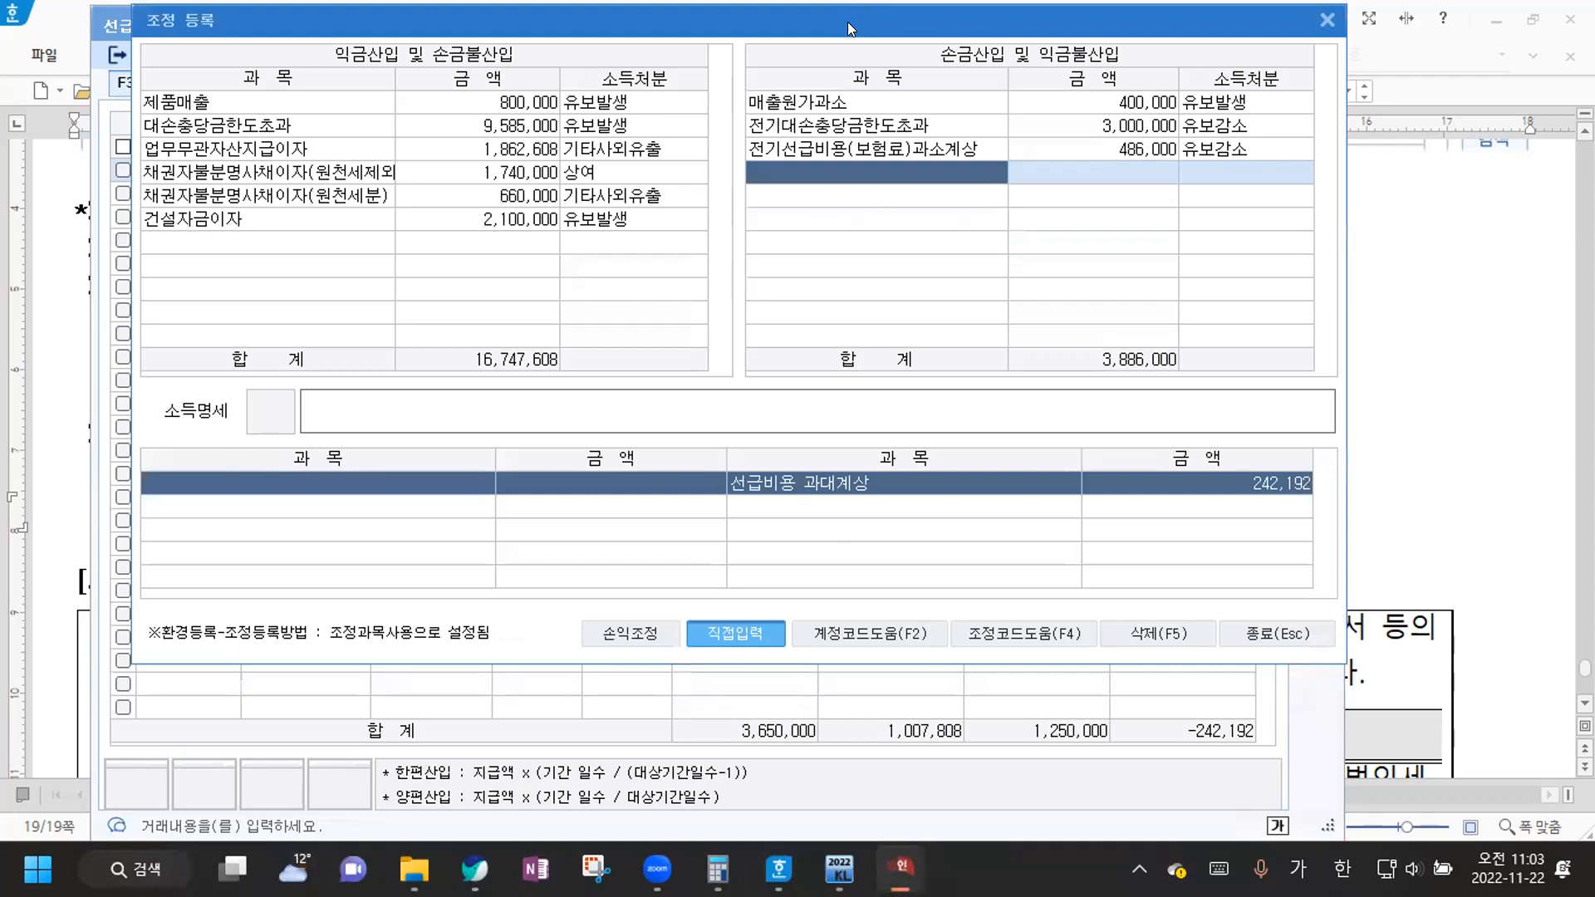
pyautogui.moveTo(848, 22); pyautogui.dragTo(848, 231)
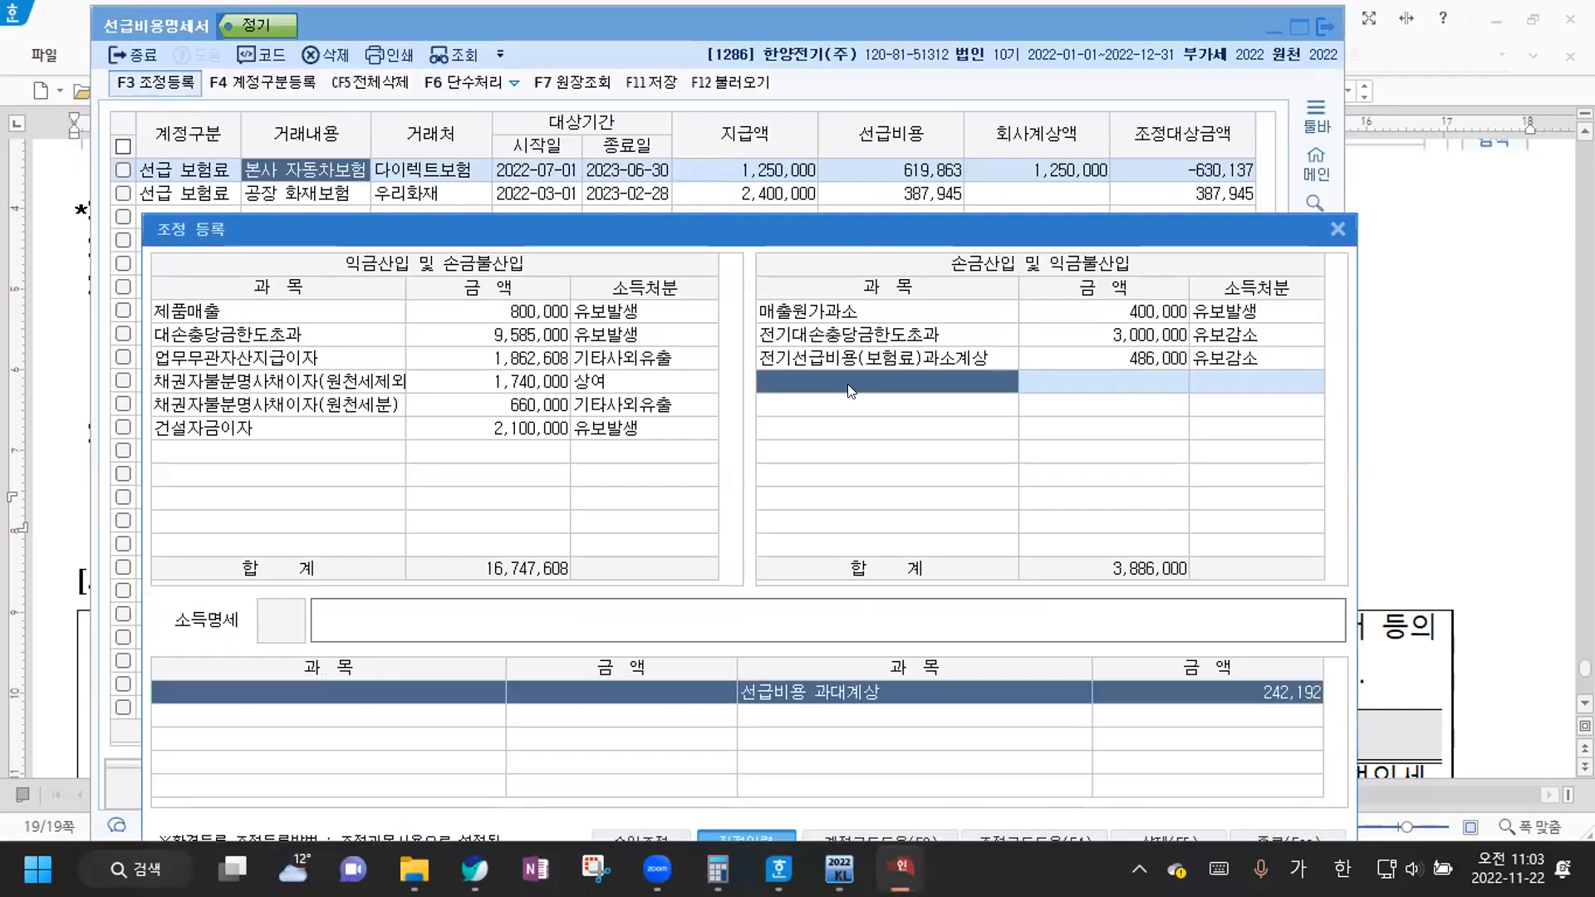
# Register 본사자동차보험 under 손금산입 및 익금불산입 with amount 630,137 and 소득처분 유보발생
pyautogui.write('본사자동차보험')
pyautogui.press('Return')
pyautogui.write('630')
pyautogui.write('137')
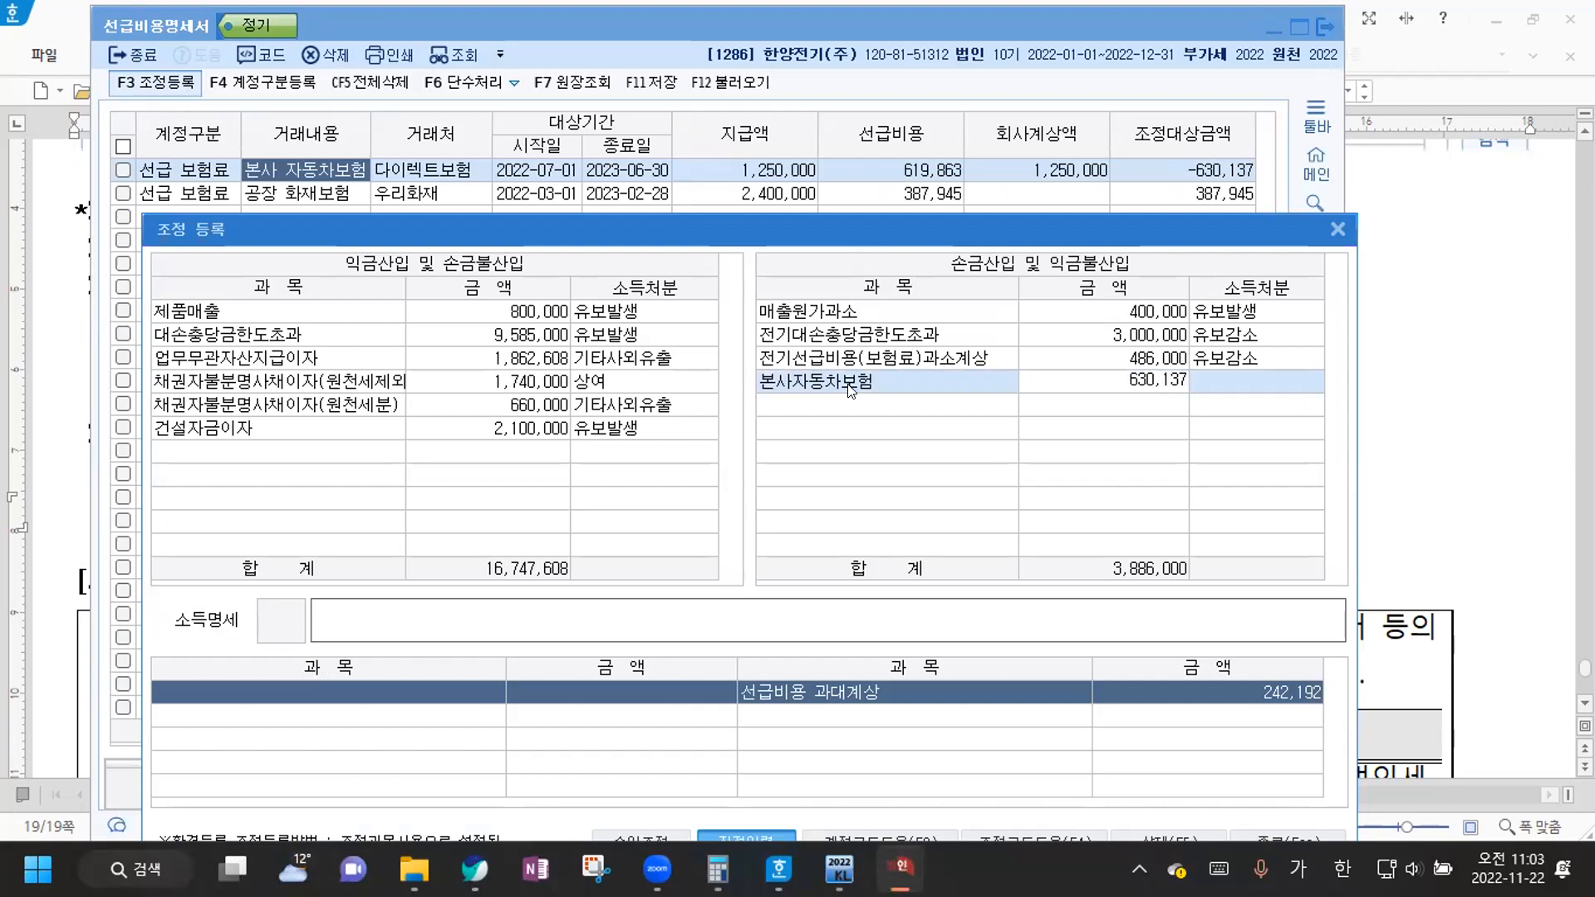
pyautogui.press('Return')
pyautogui.press('1')
pyautogui.press('Return')
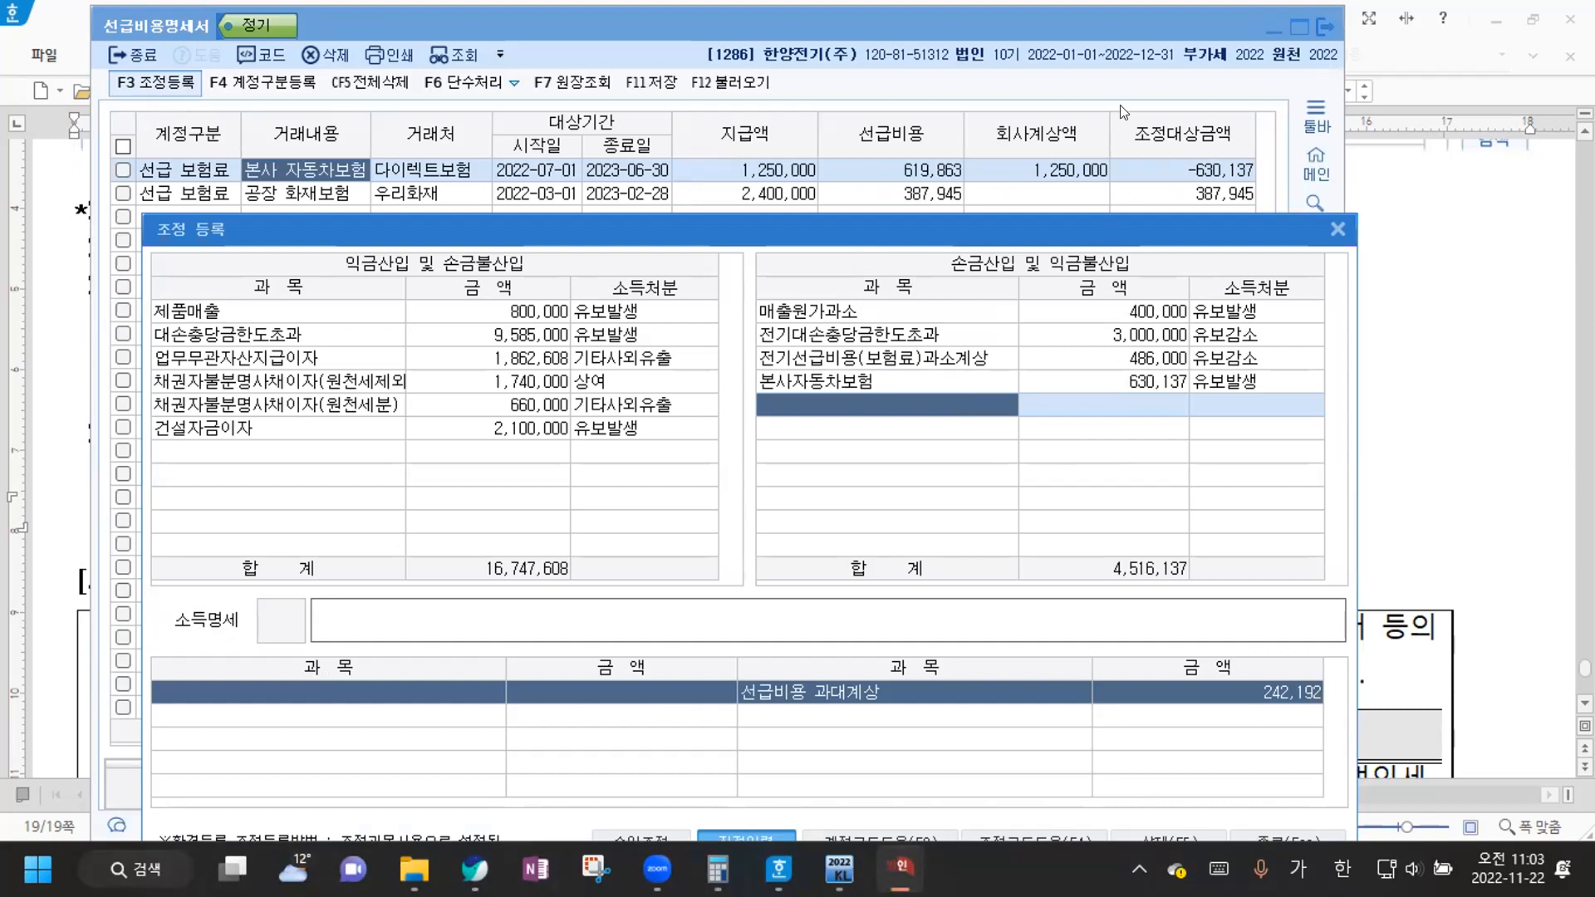
# Register 공장화재보험 under 익금산입 및 손금불산입 with amount 387,945 and 소득처분 유보발생
pyautogui.click(301, 451)
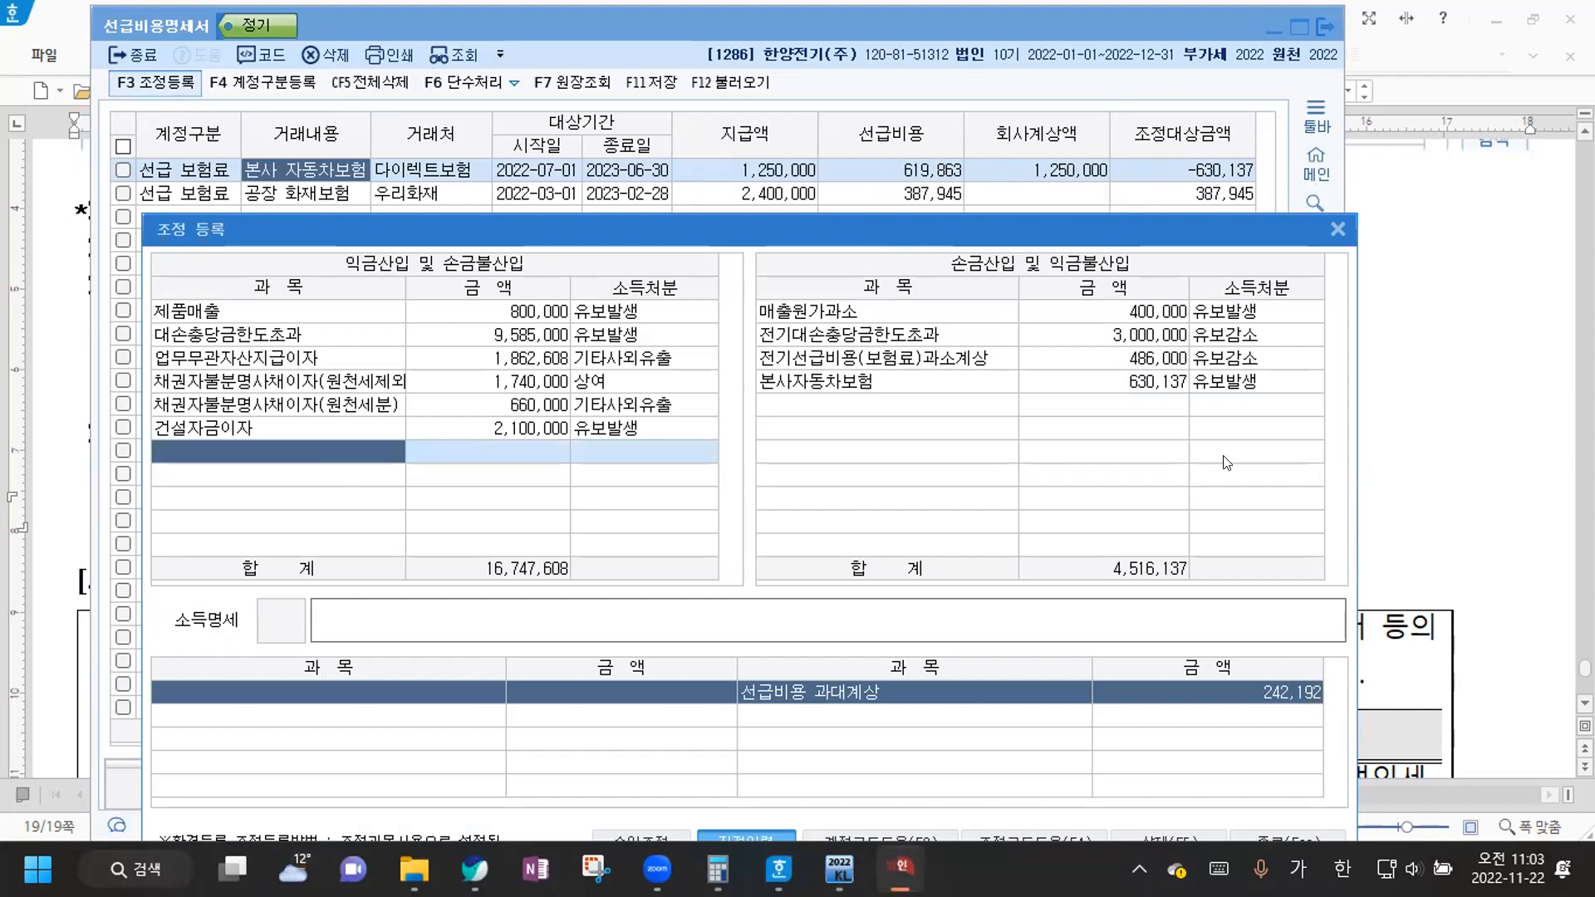
pyautogui.write('고장')
pyautogui.press('BackSpace')
pyautogui.press('BackSpace')
pyautogui.press('BackSpace')
pyautogui.press('BackSpace')
pyautogui.write('공장화재보험')
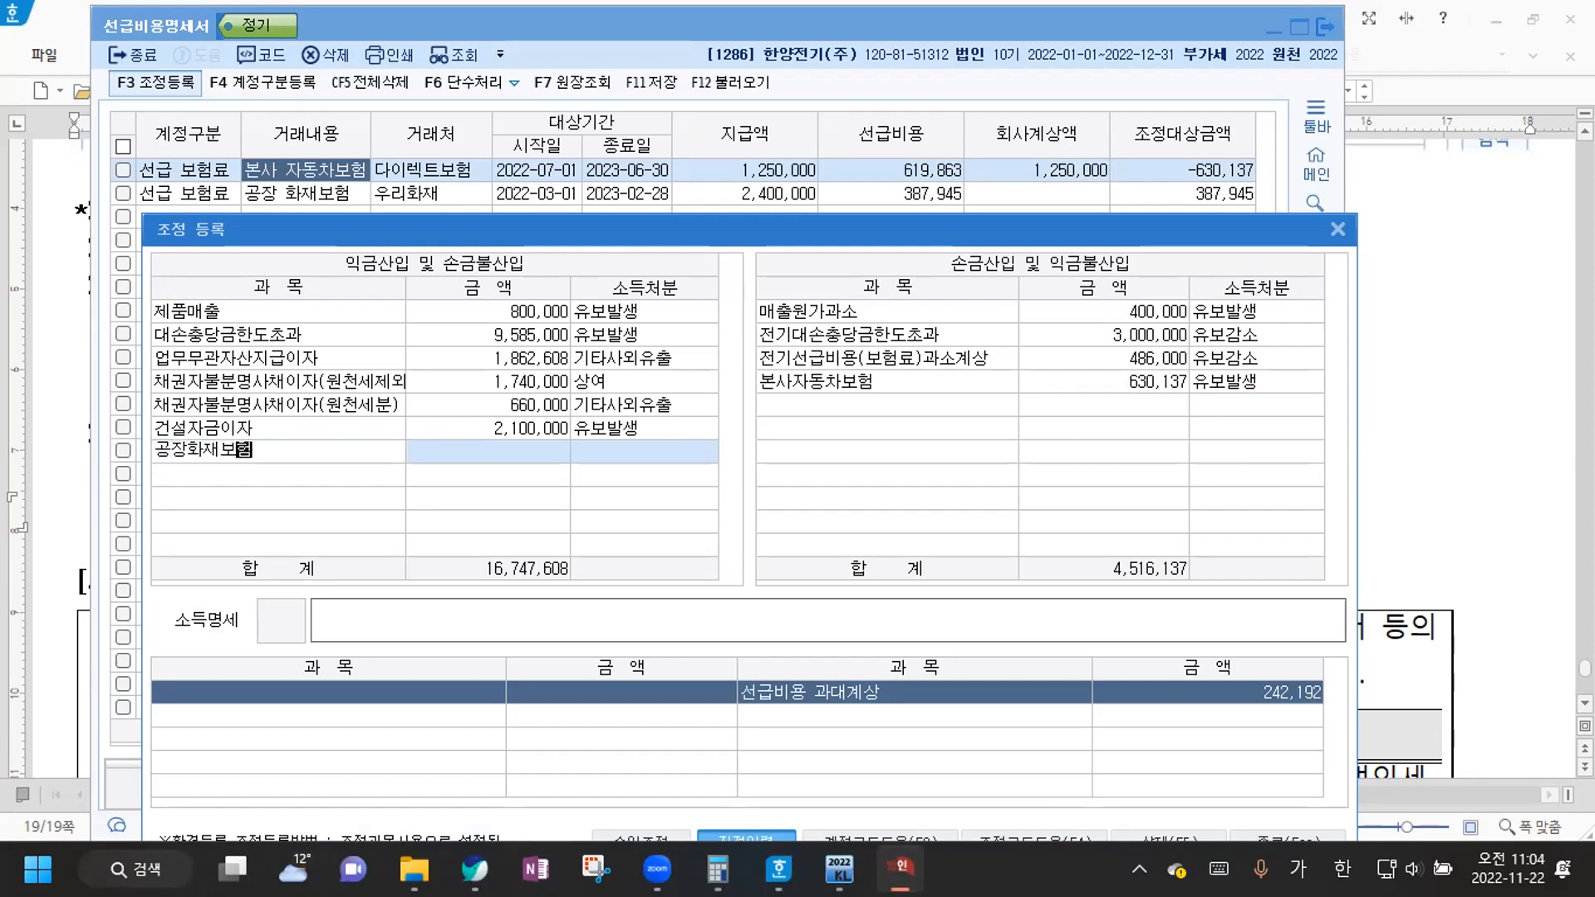
pyautogui.press('Return')
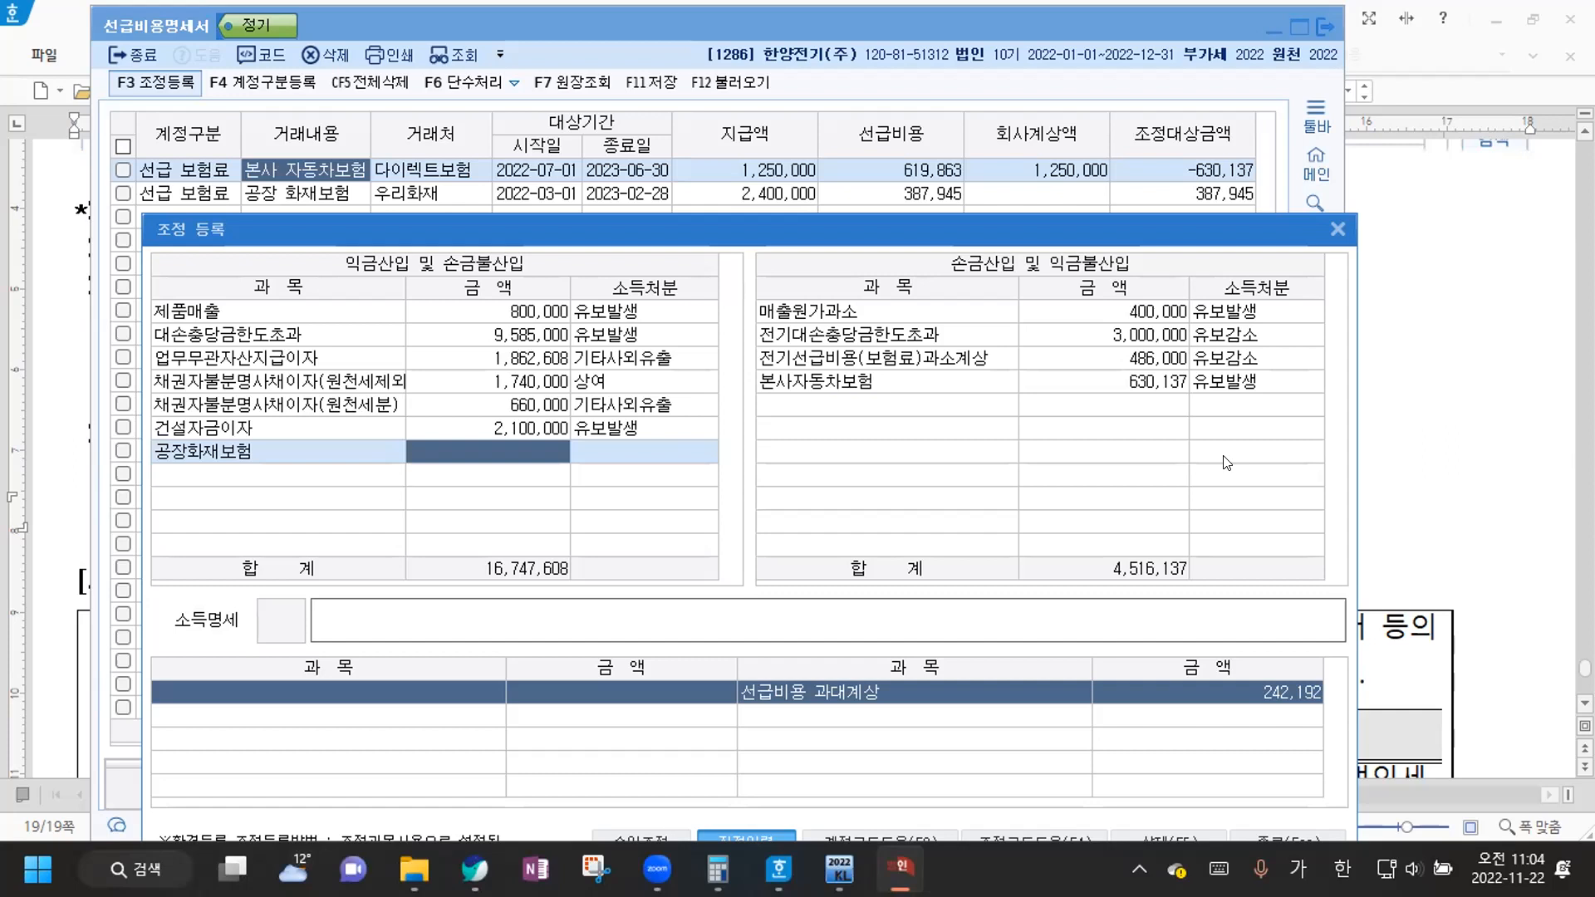
pyautogui.write('387,945')
pyautogui.press('Return')
pyautogui.write('1')
pyautogui.press('Return')
pyautogui.press('Return')
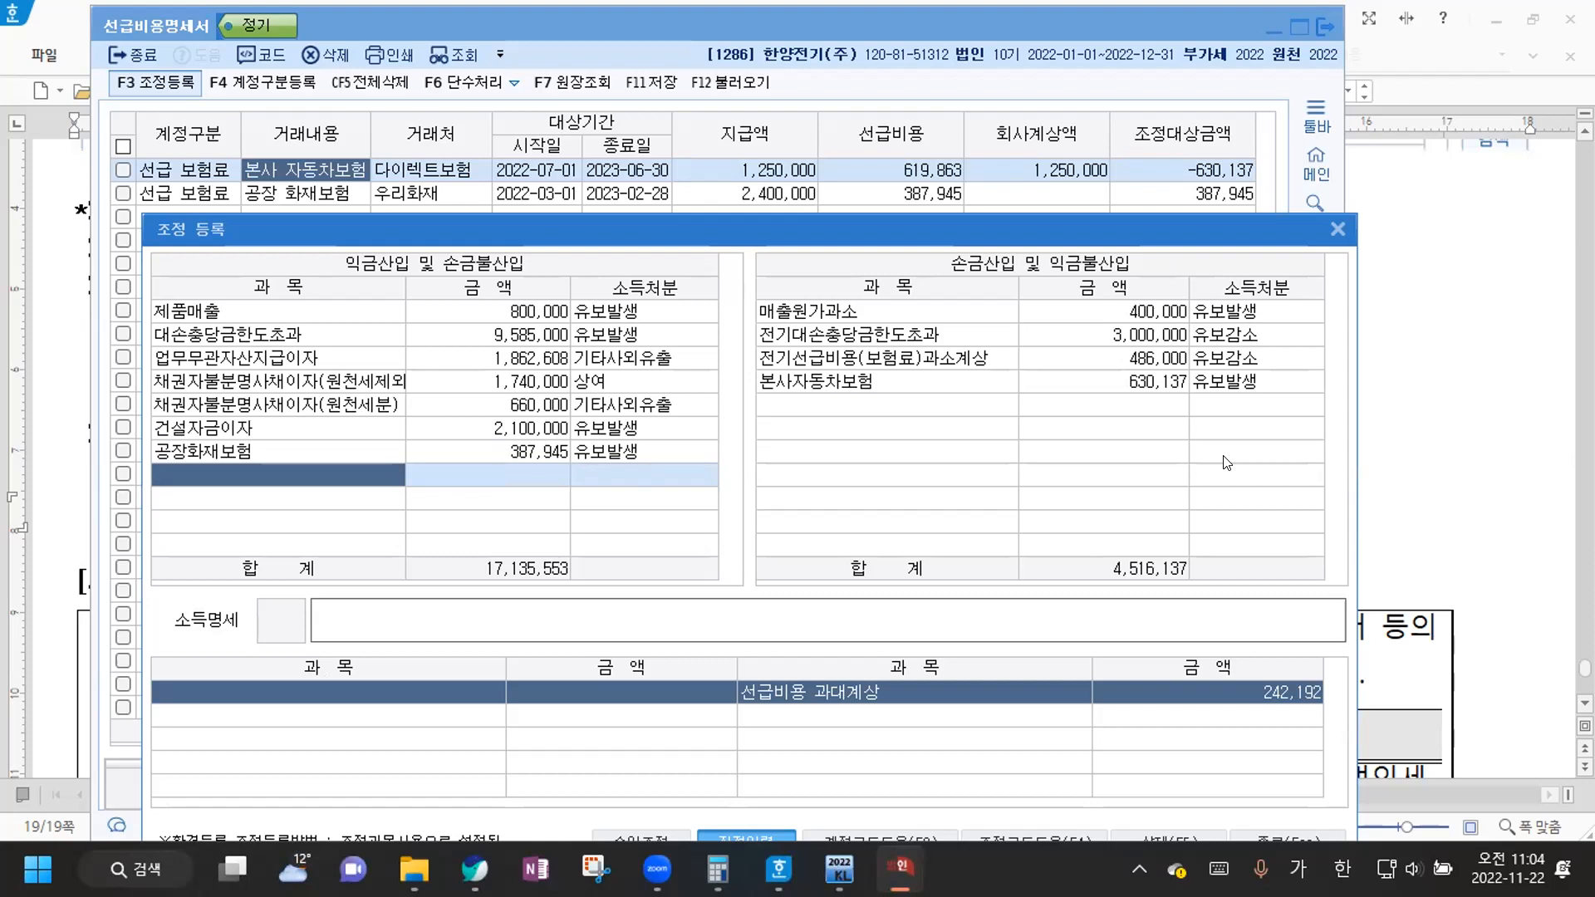
# Close 조정 등록, then save and exit the 선급비용명세서 to return to the answer document
pyautogui.click(1338, 229)
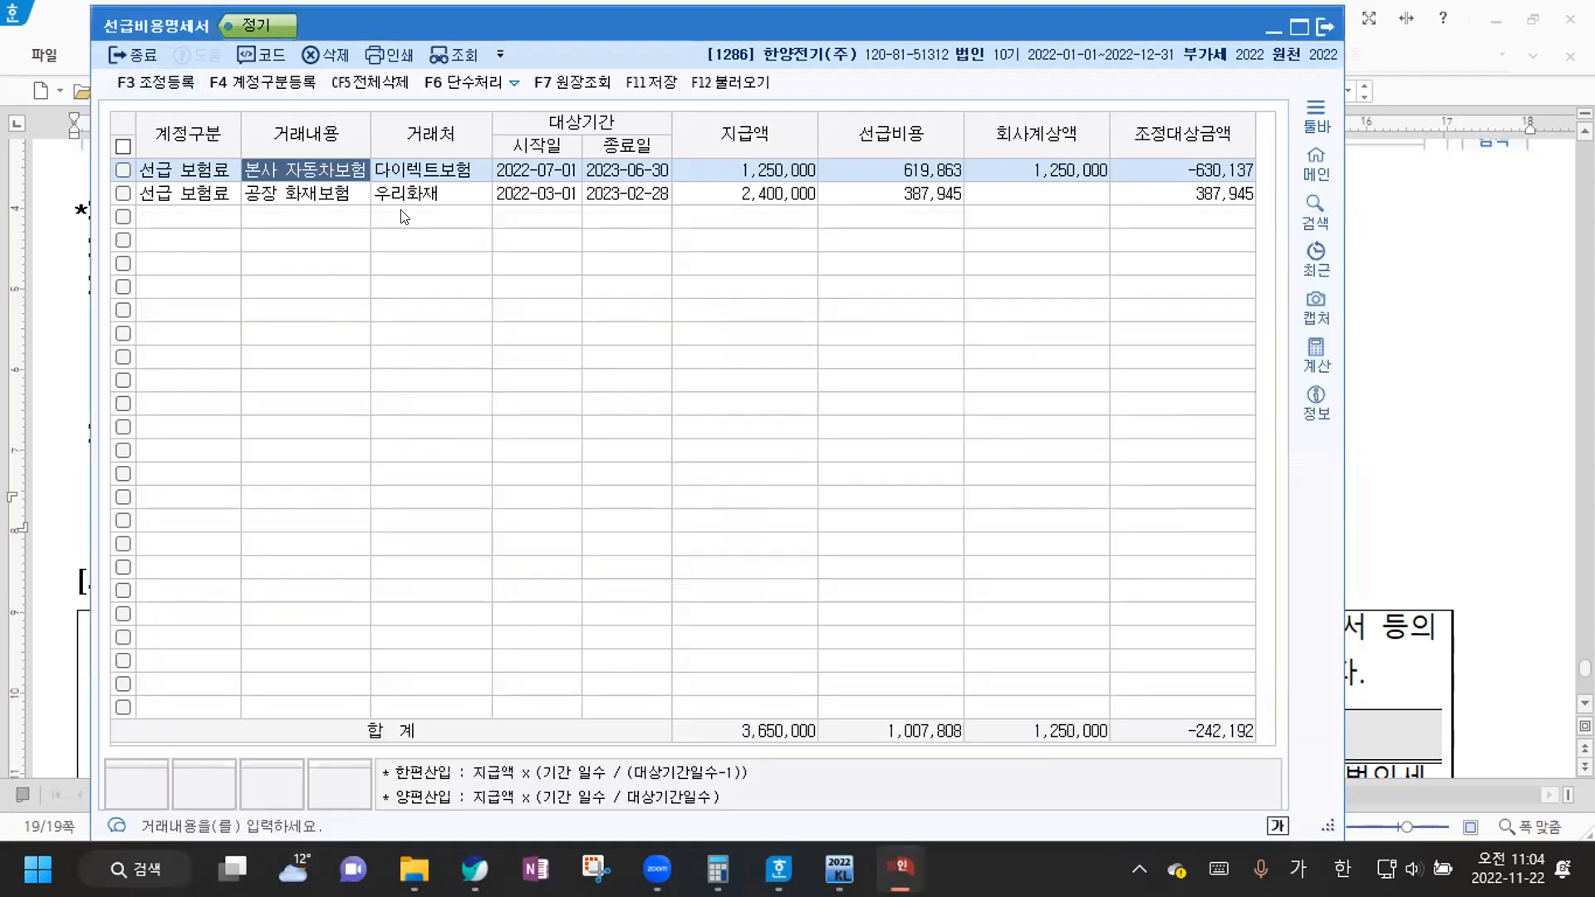
pyautogui.click(1326, 28)
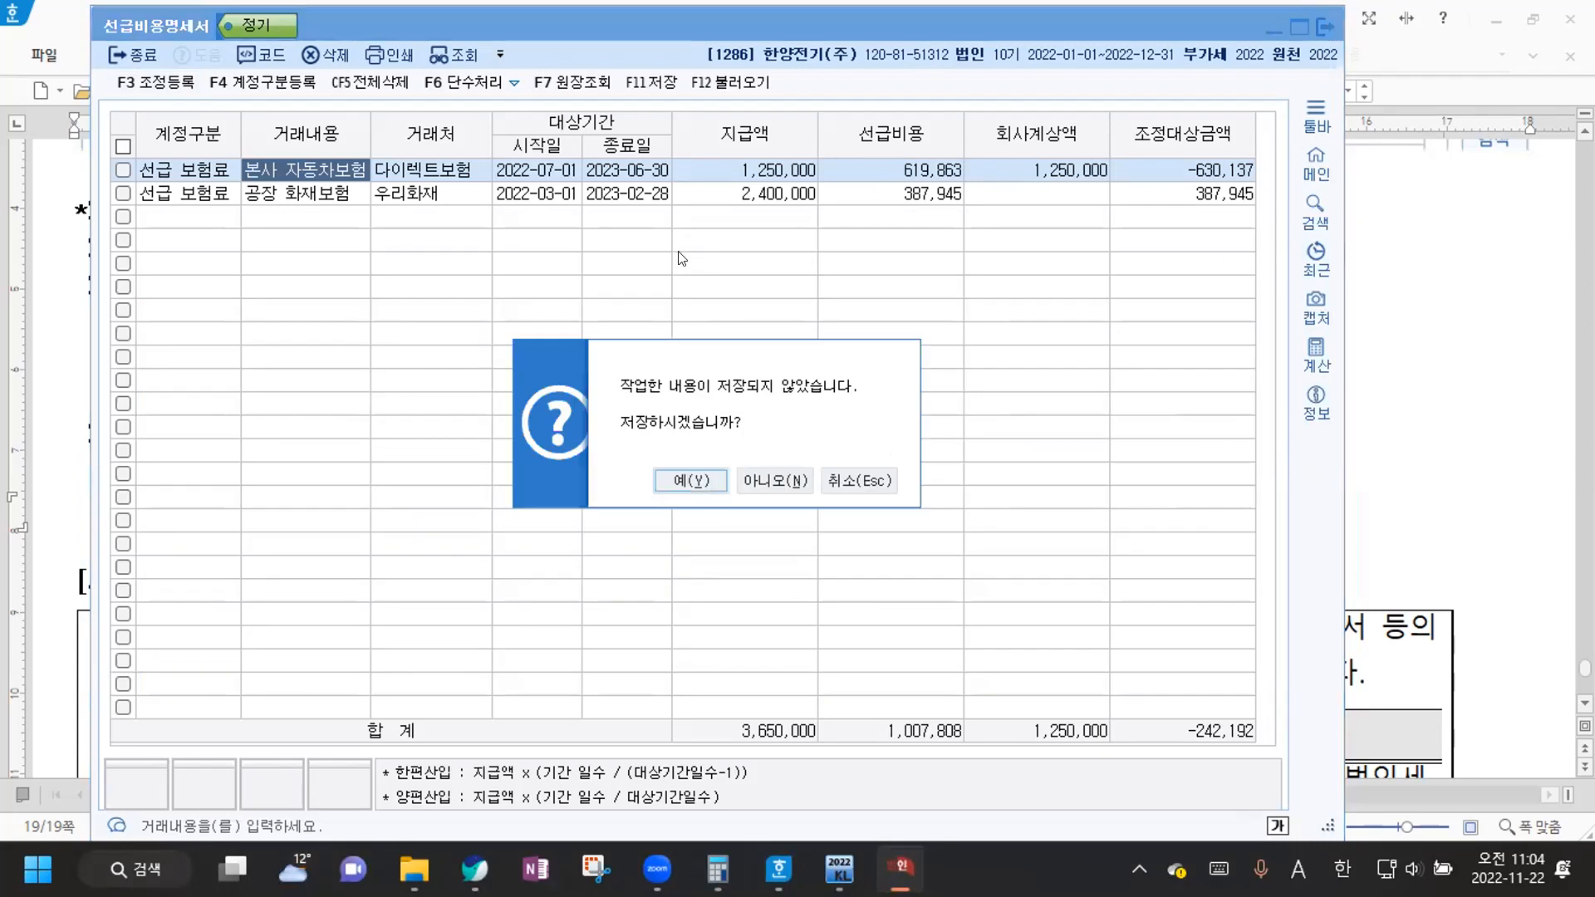
pyautogui.click(682, 475)
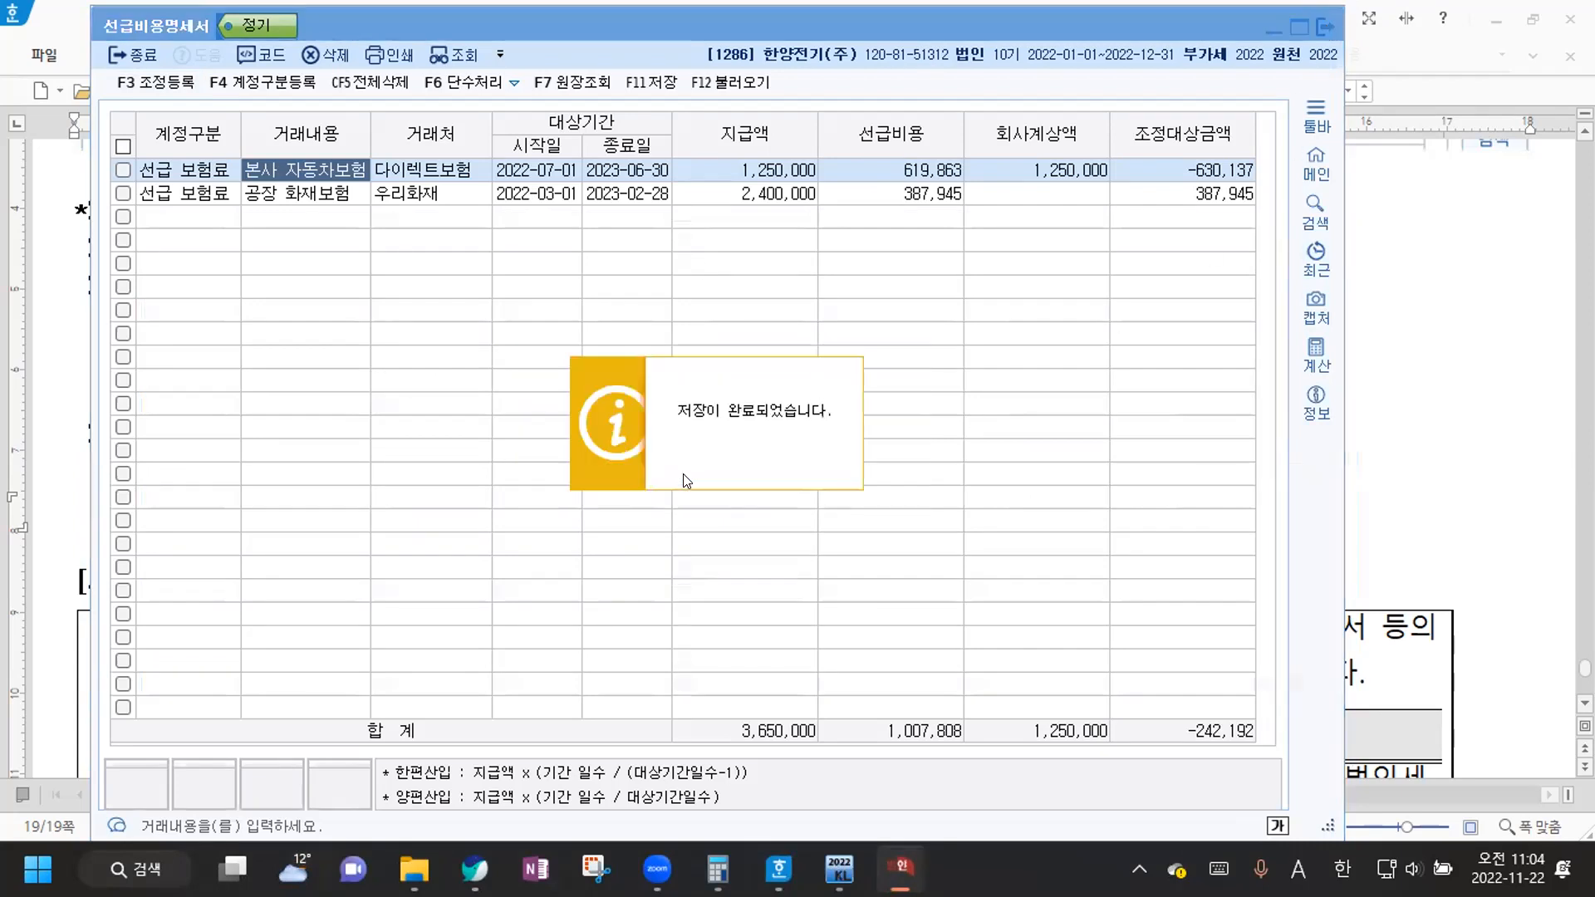
pyautogui.click(1331, 26)
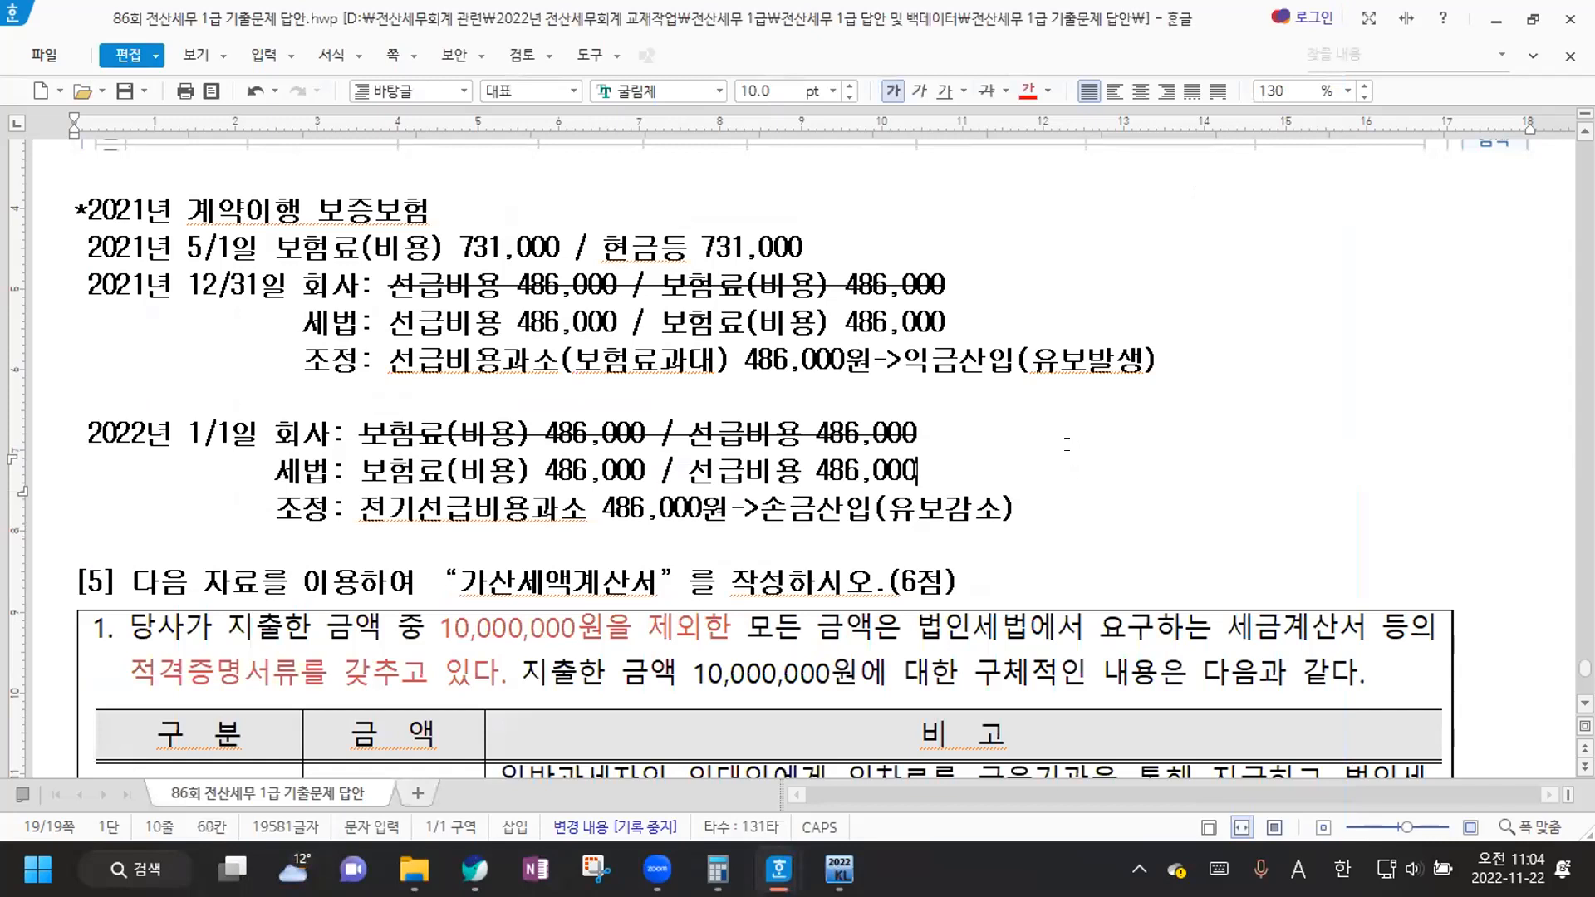
# In item 1 of question [5], colour "10,000,000원을 제외한" and "적격증명서류를 갖추고 있다." bright red
pyautogui.scroll(-5, 1074, 458)
pyautogui.scroll(2, 1519, 448)
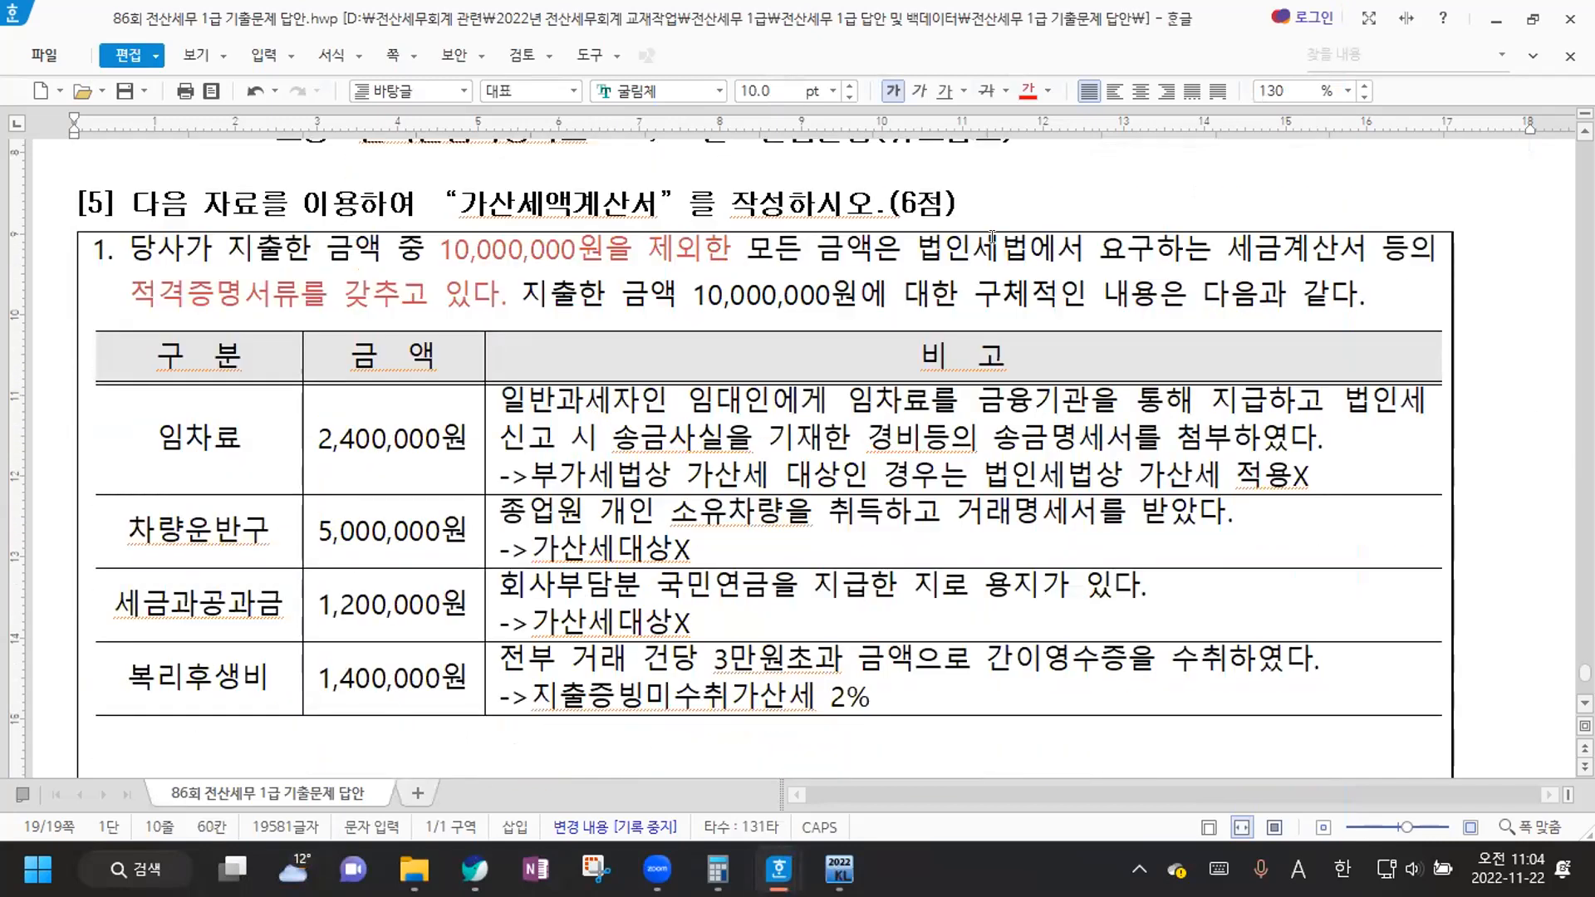
pyautogui.click(975, 211)
pyautogui.press('Hangul')
pyautogui.moveTo(440, 249); pyautogui.dragTo(731, 244)
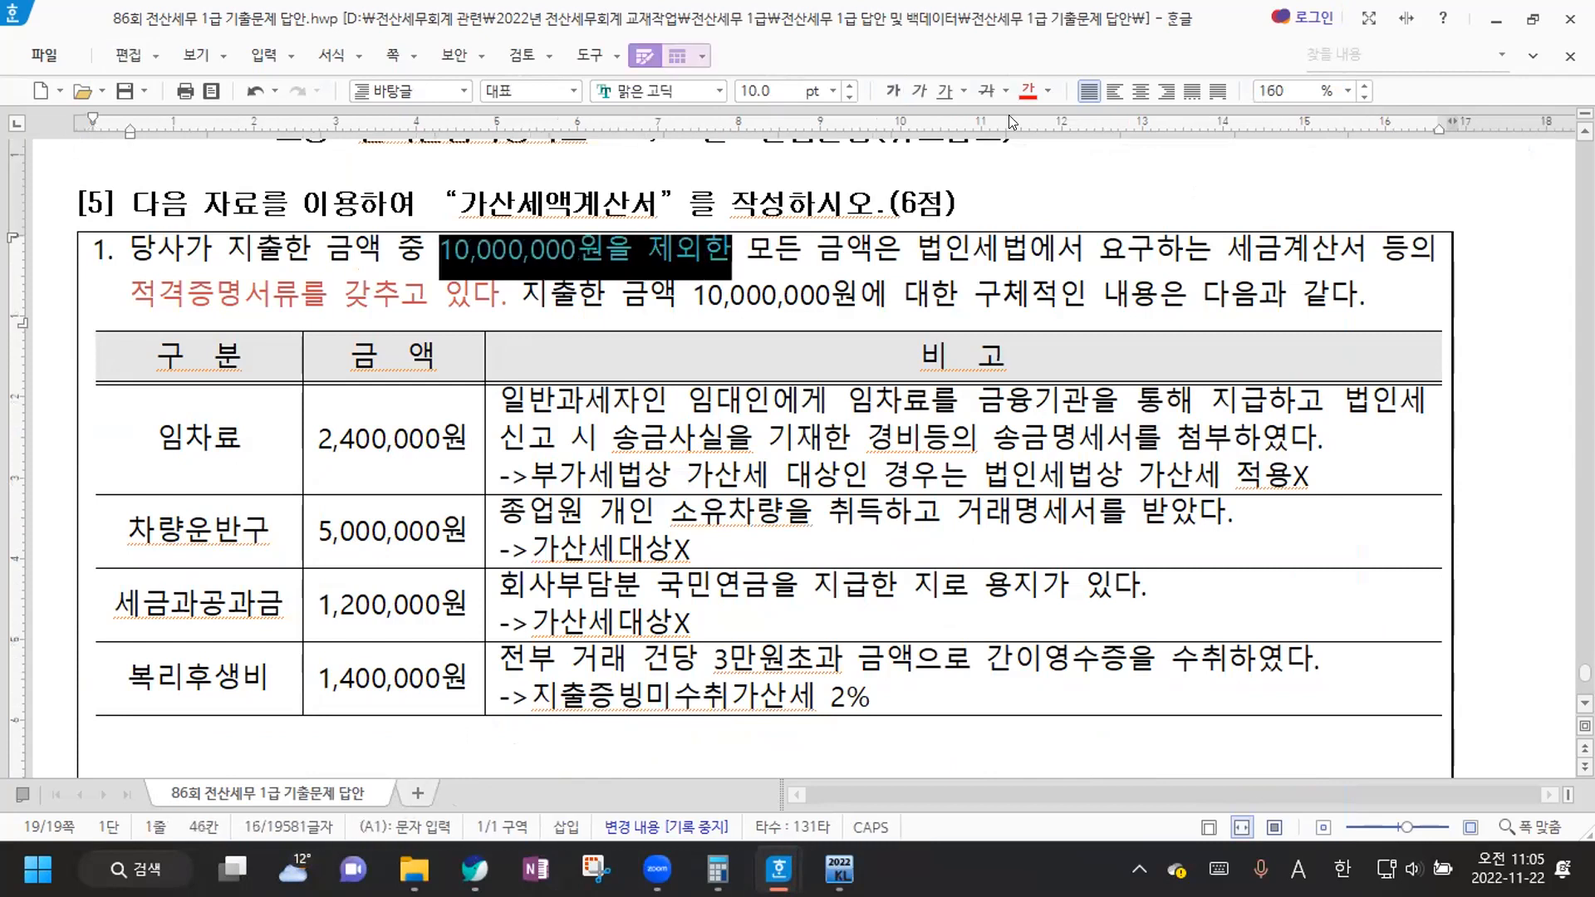
pyautogui.click(1028, 95)
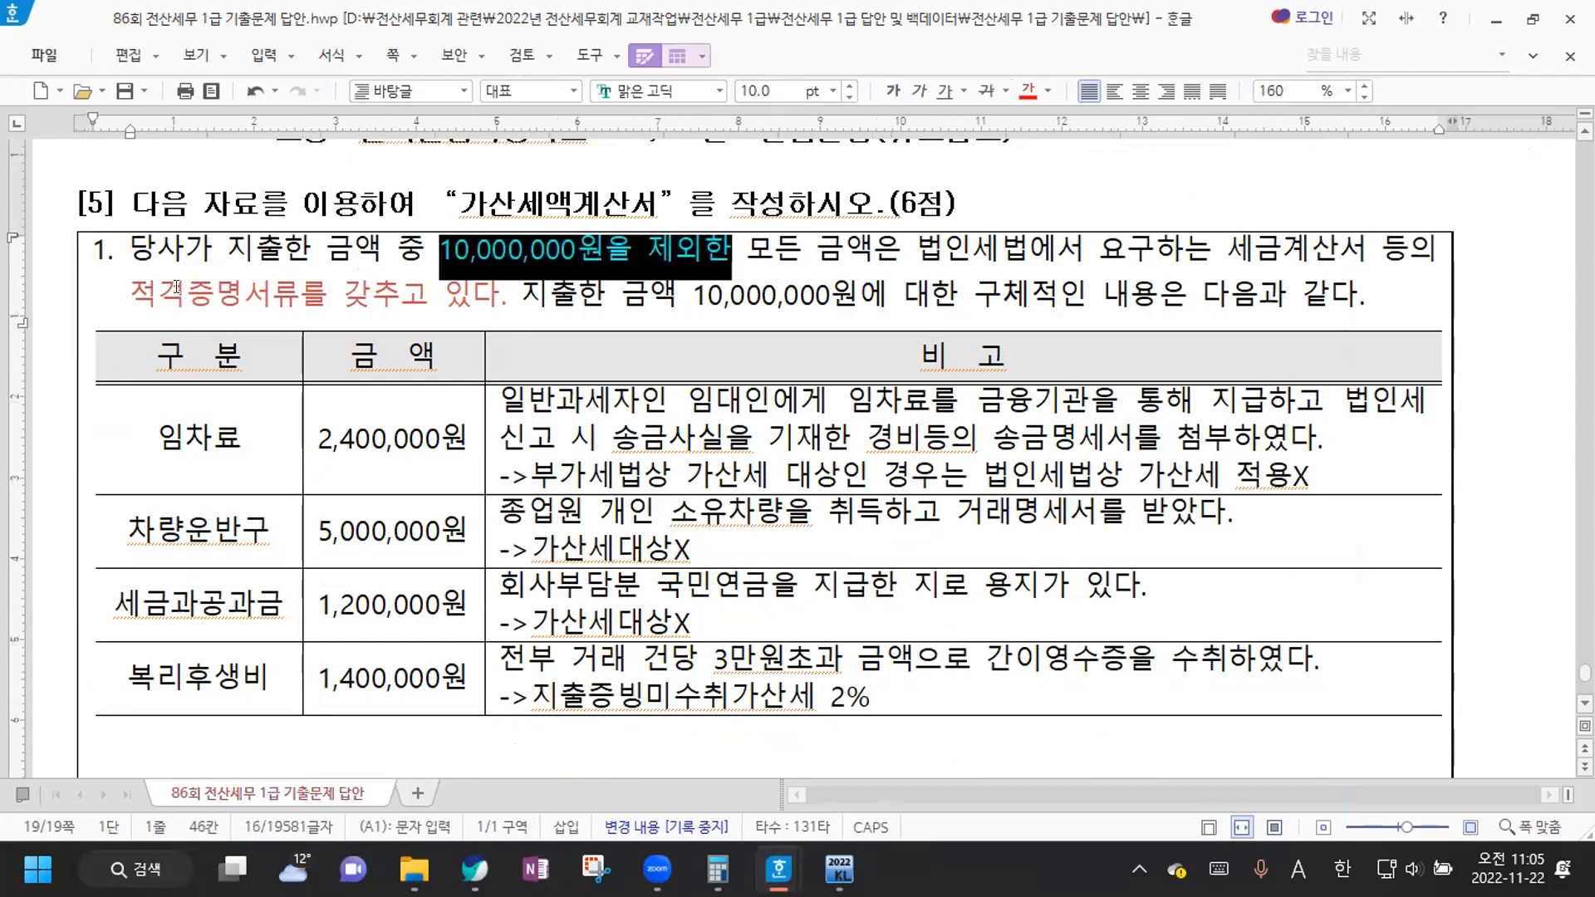
pyautogui.moveTo(137, 288); pyautogui.dragTo(499, 293)
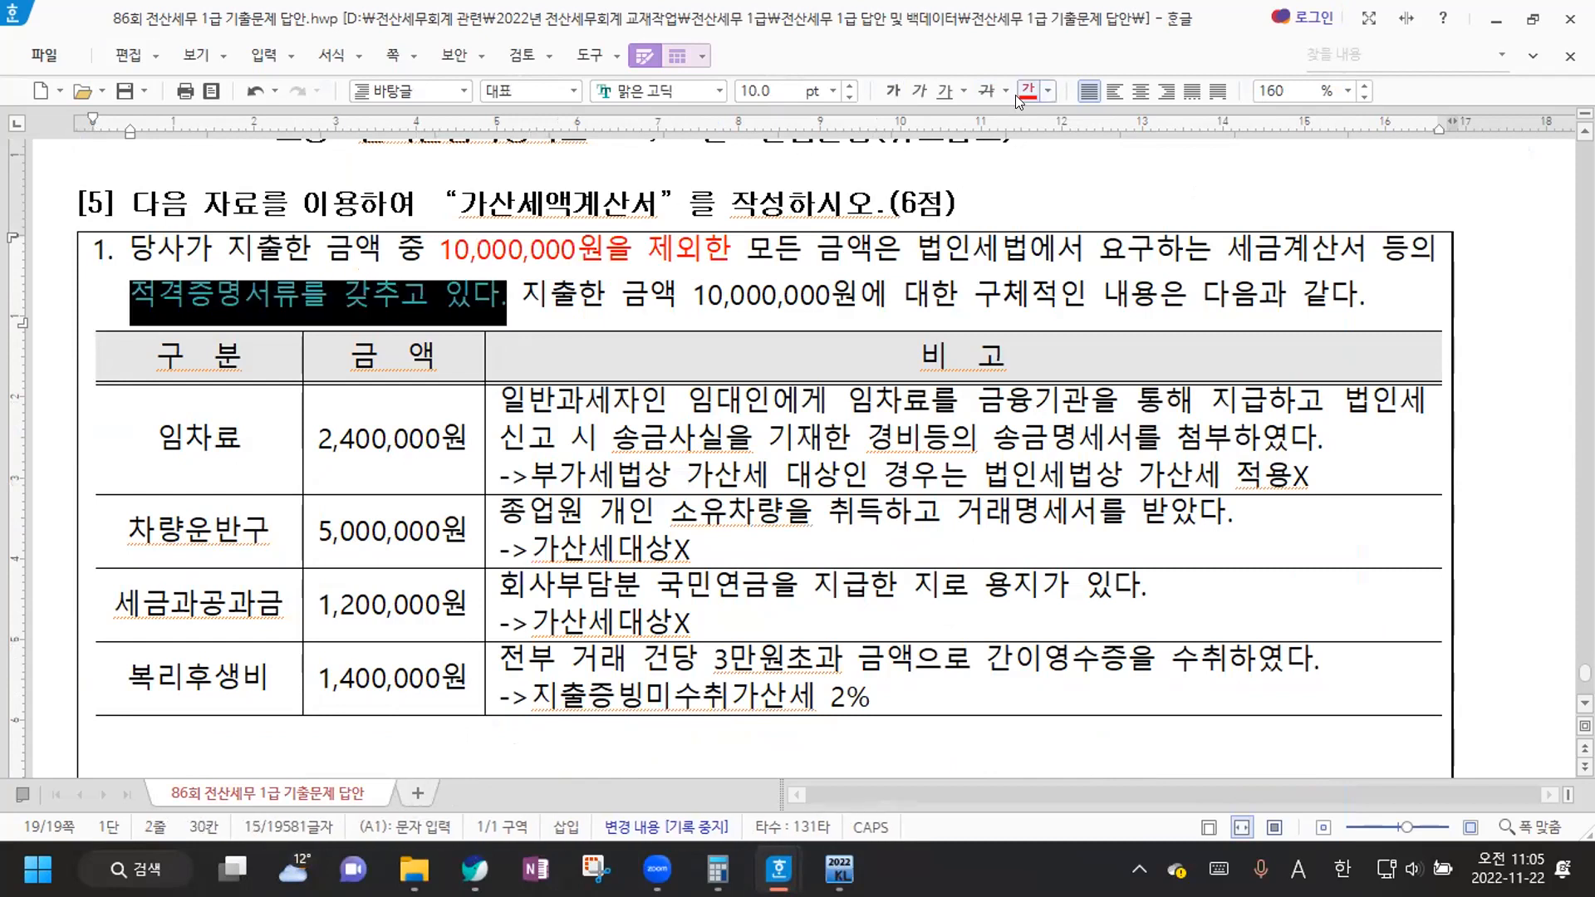
pyautogui.click(720, 290)
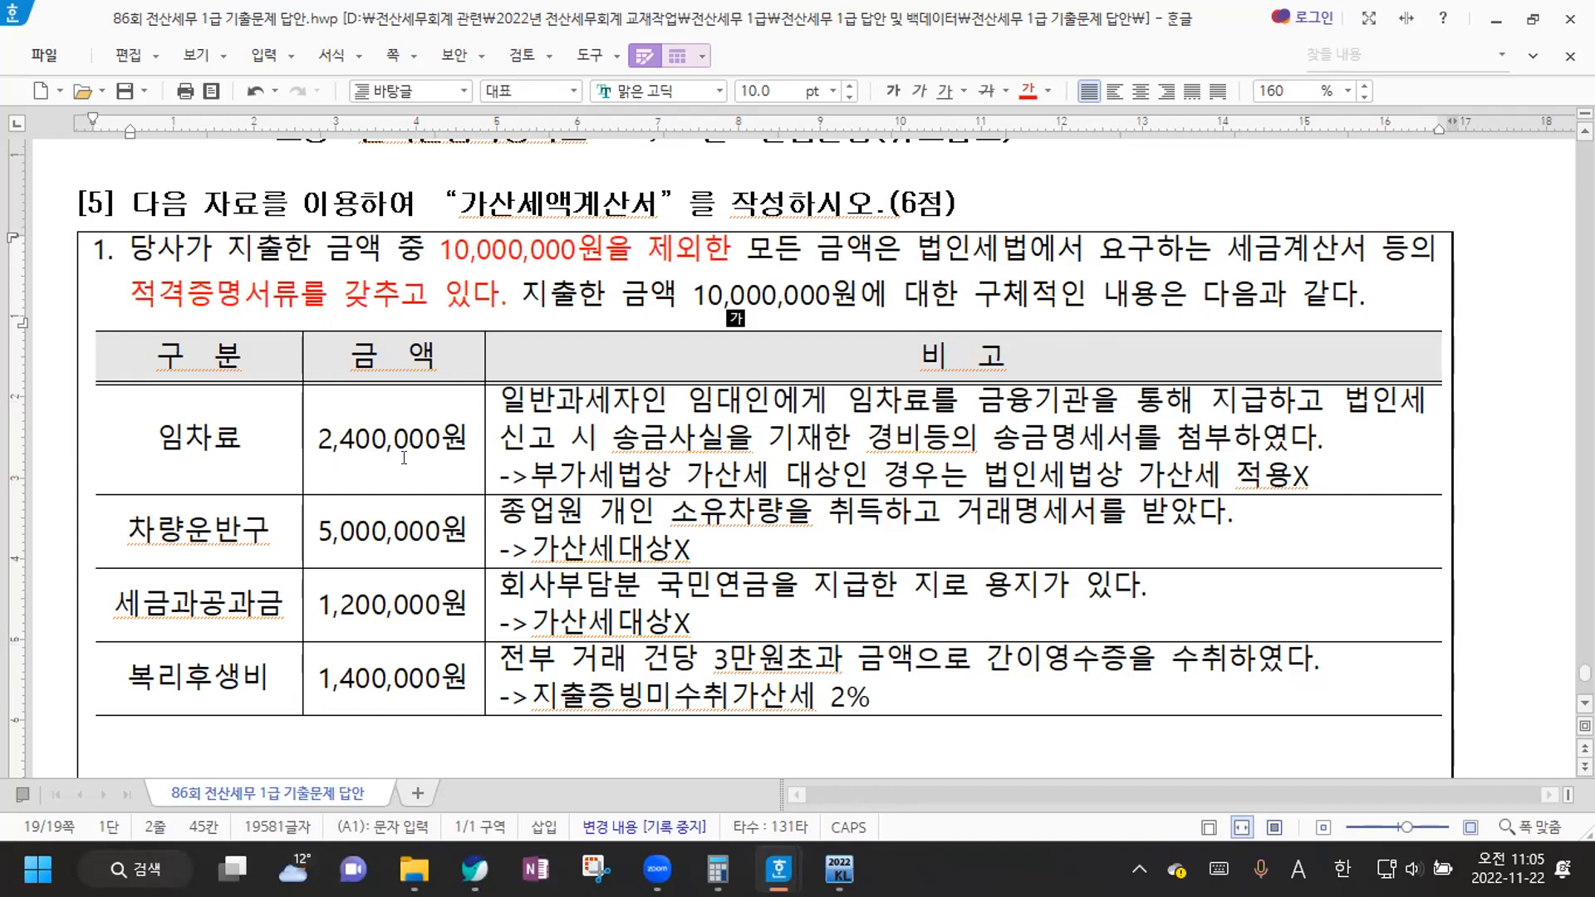
# Colour "일반과세자인 임대인" red in the 비고 cell of the 임차료 row
pyautogui.moveTo(496, 396); pyautogui.dragTo(1163, 400)
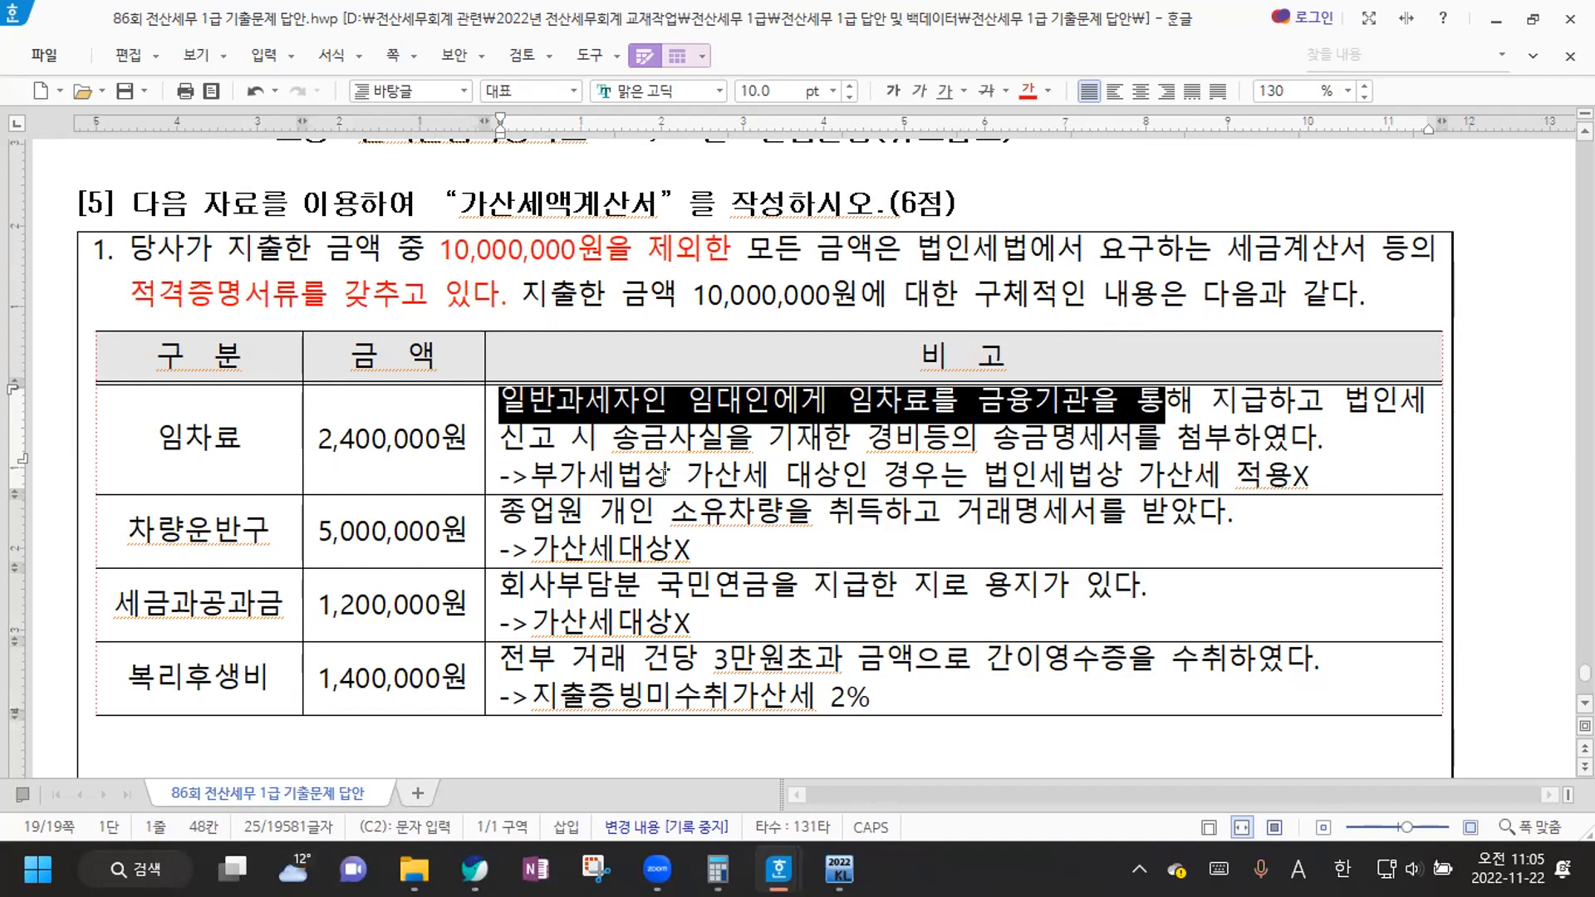
pyautogui.moveTo(489, 437); pyautogui.dragTo(1234, 438)
pyautogui.click(1226, 424)
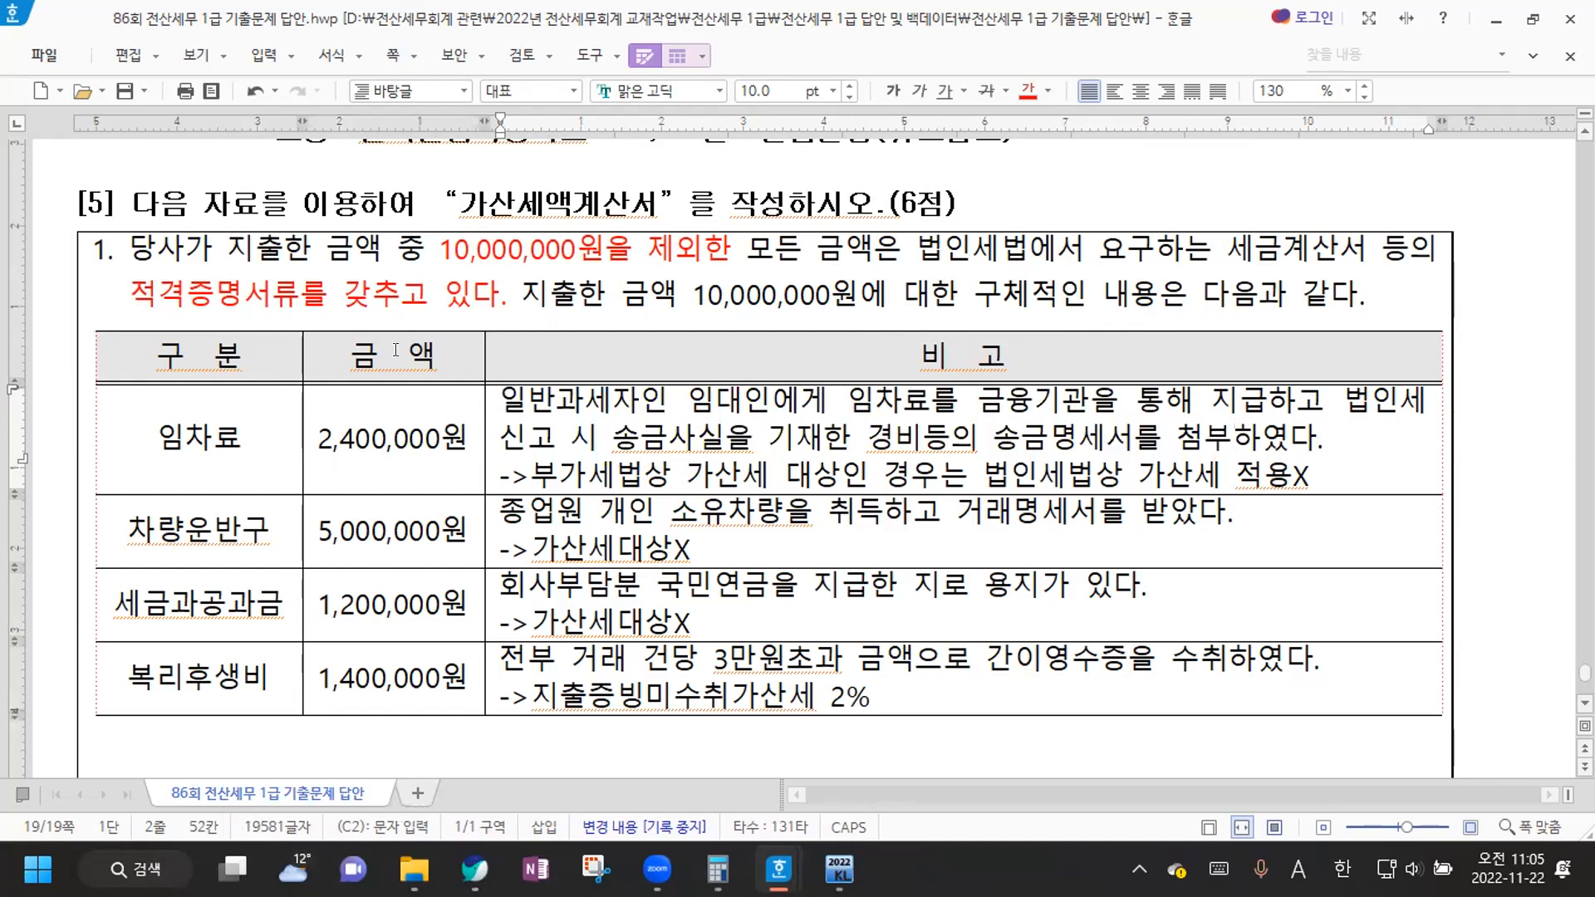
pyautogui.moveTo(498, 397); pyautogui.dragTo(772, 395)
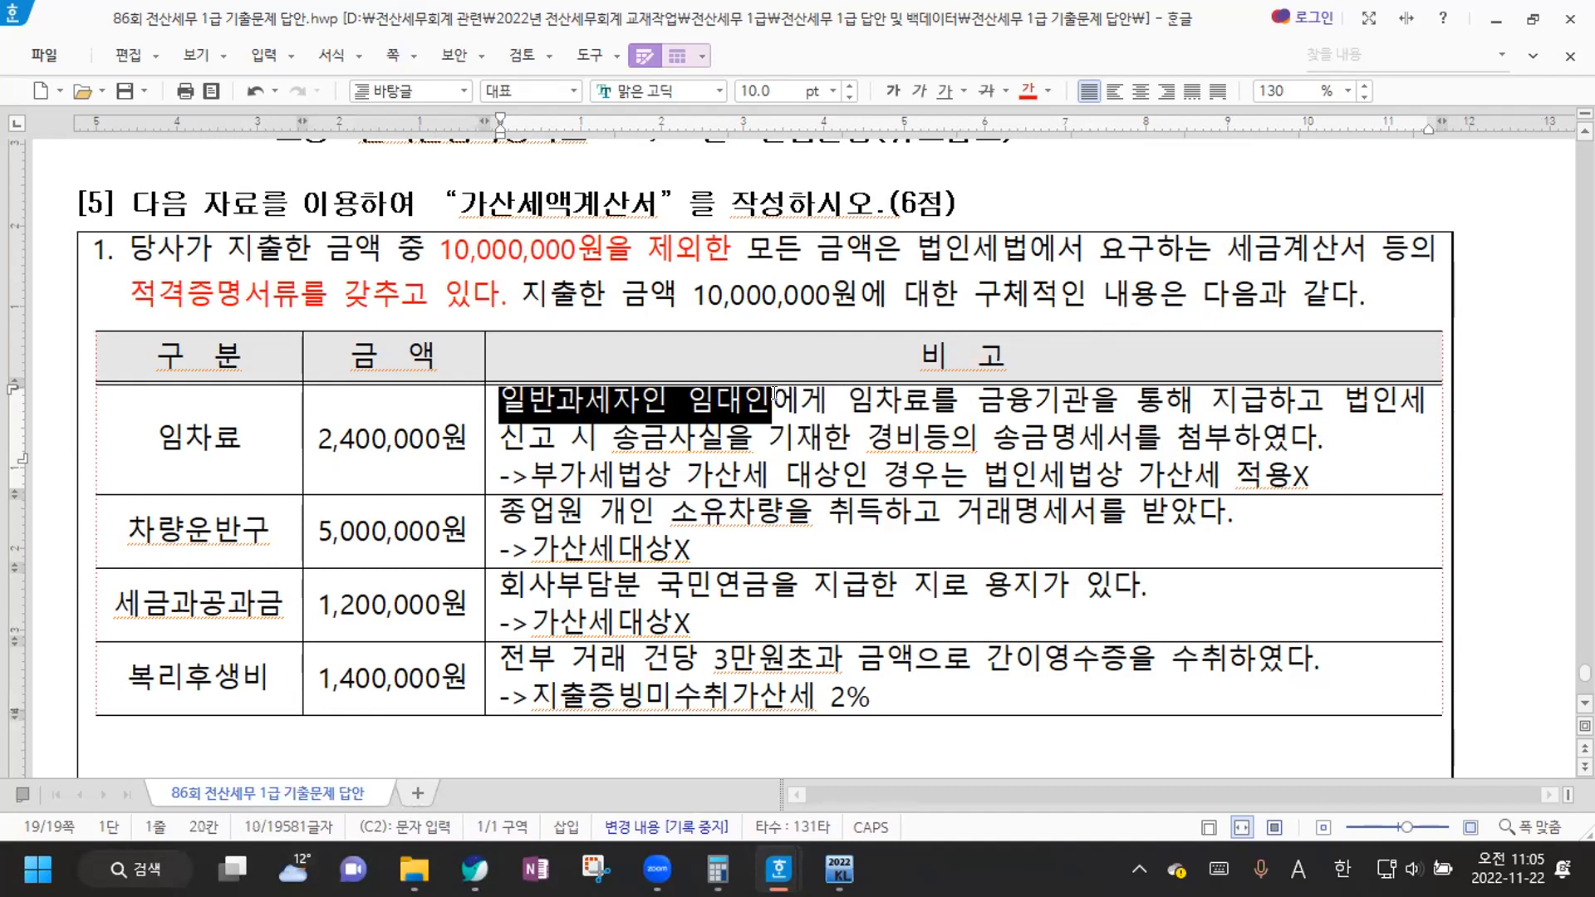
pyautogui.click(1020, 93)
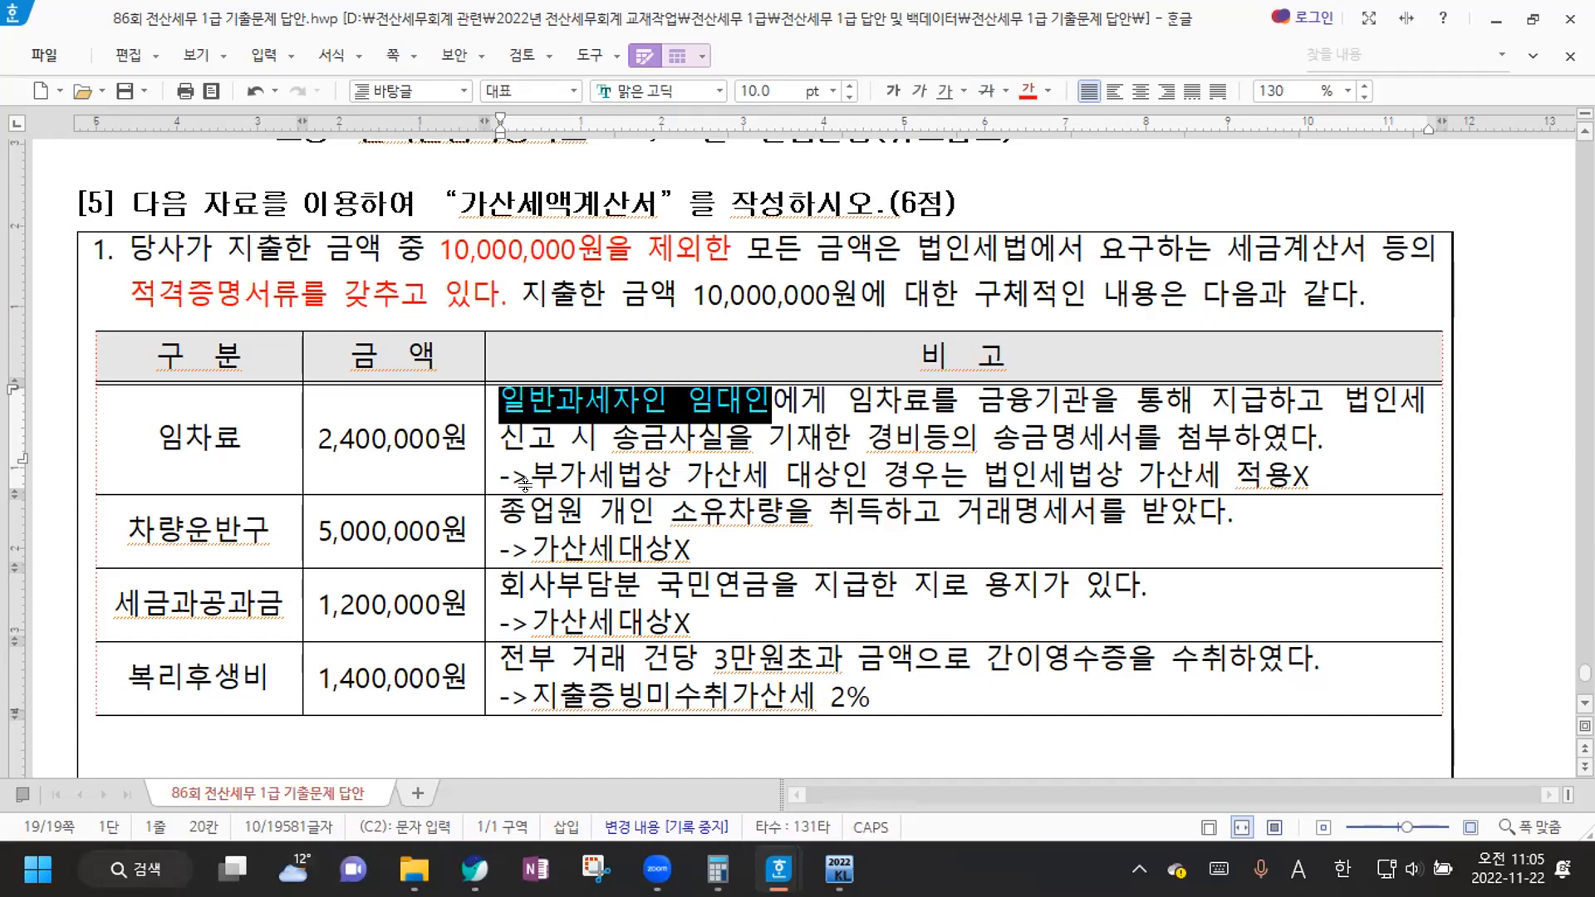
# Colour the 임차료 note "부가세법상 가산세 대상인 경우는 법인세법상 가산세 적용X" red
pyautogui.moveTo(528, 470); pyautogui.dragTo(865, 467)
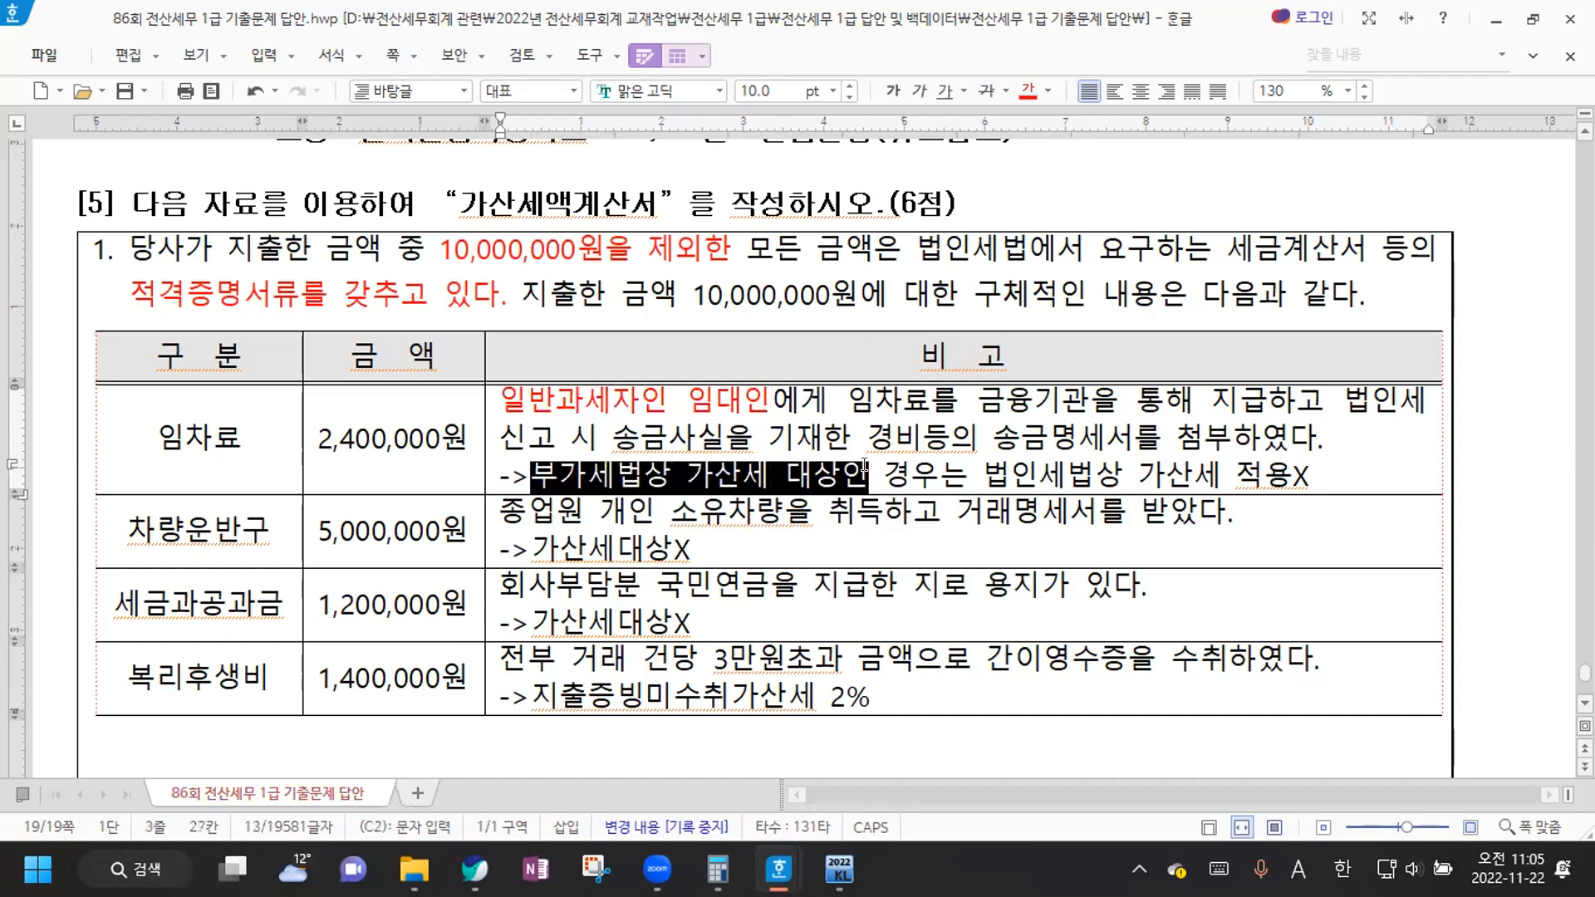
pyautogui.click(864, 466)
pyautogui.moveTo(536, 474); pyautogui.dragTo(1329, 475)
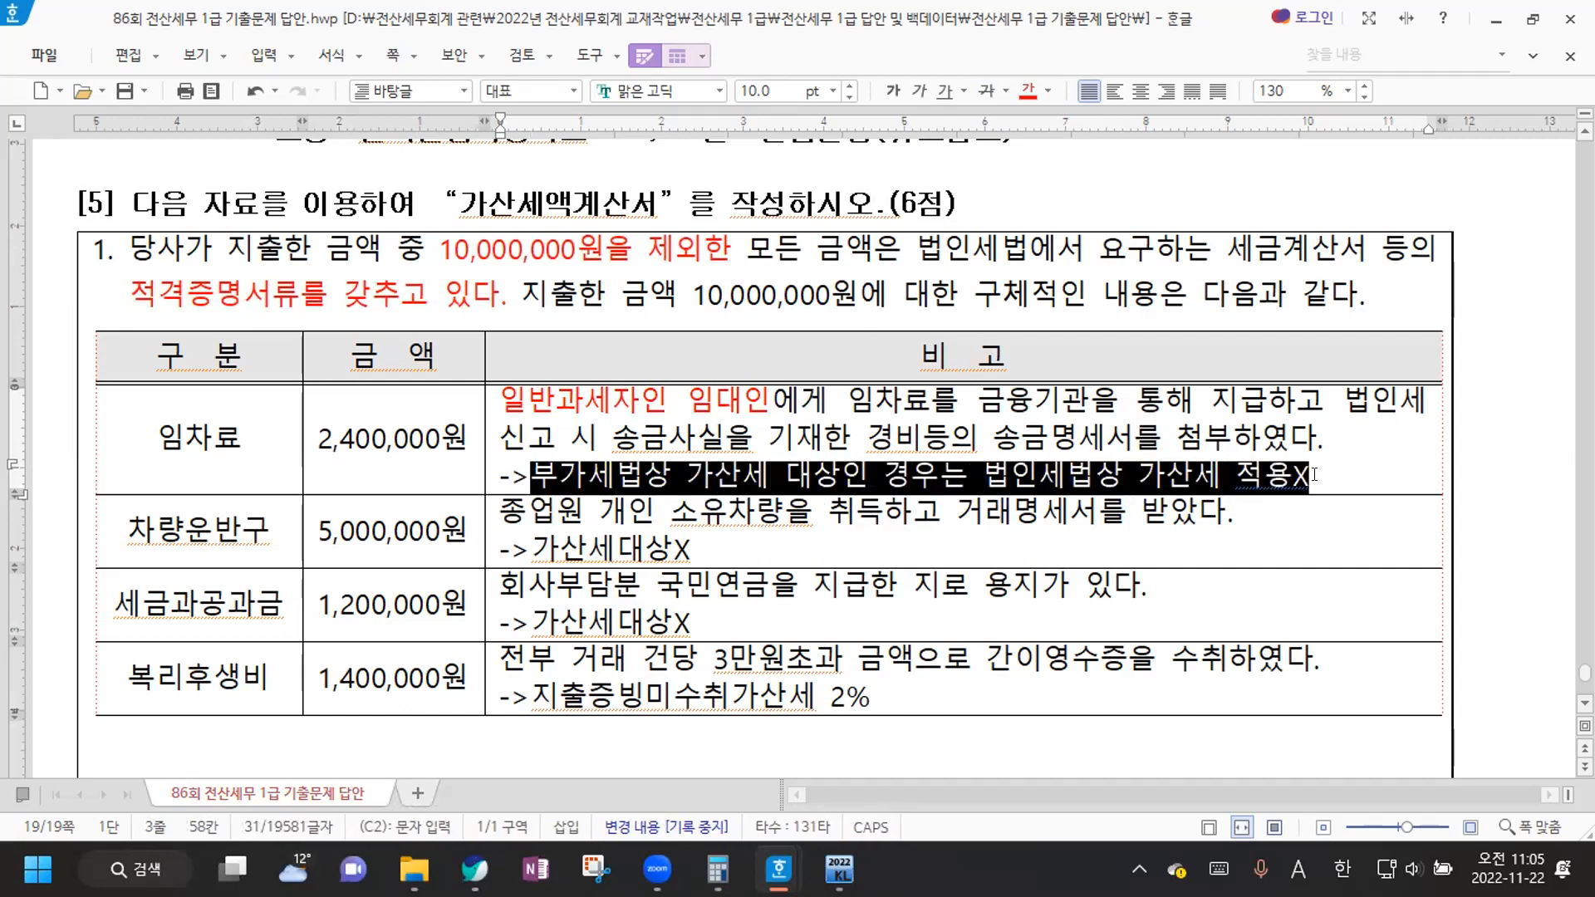
pyautogui.click(1028, 90)
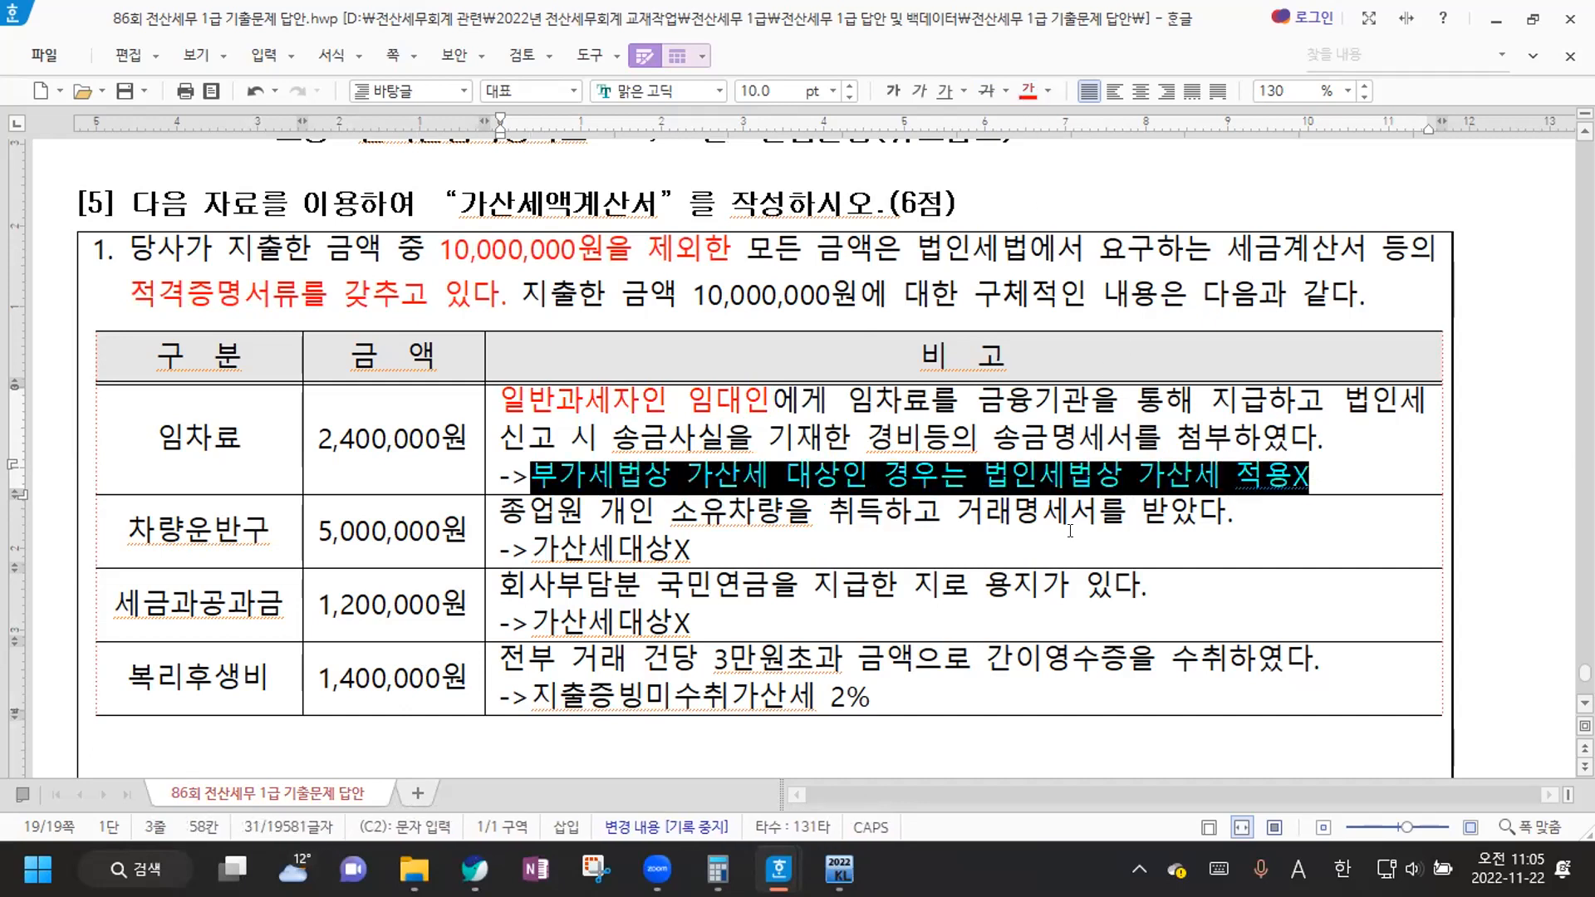
pyautogui.click(1035, 481)
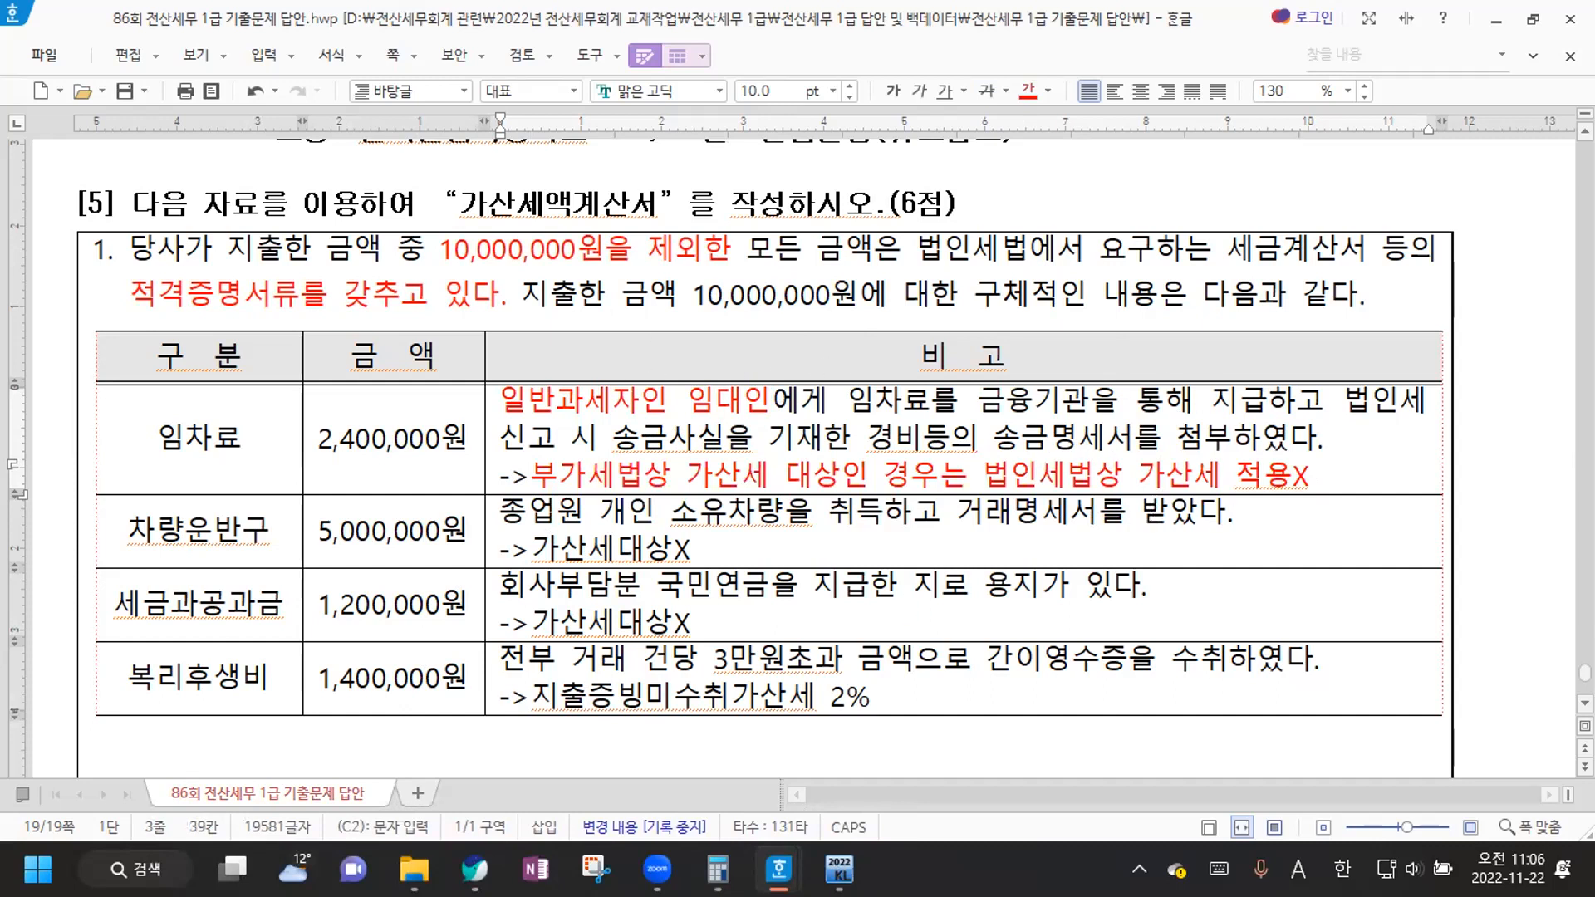
# Colour the note "가산세대상X" red in the 차량운반구 row
pyautogui.scroll(-1, 1155, 515)
pyautogui.scroll(-1, 360, 521)
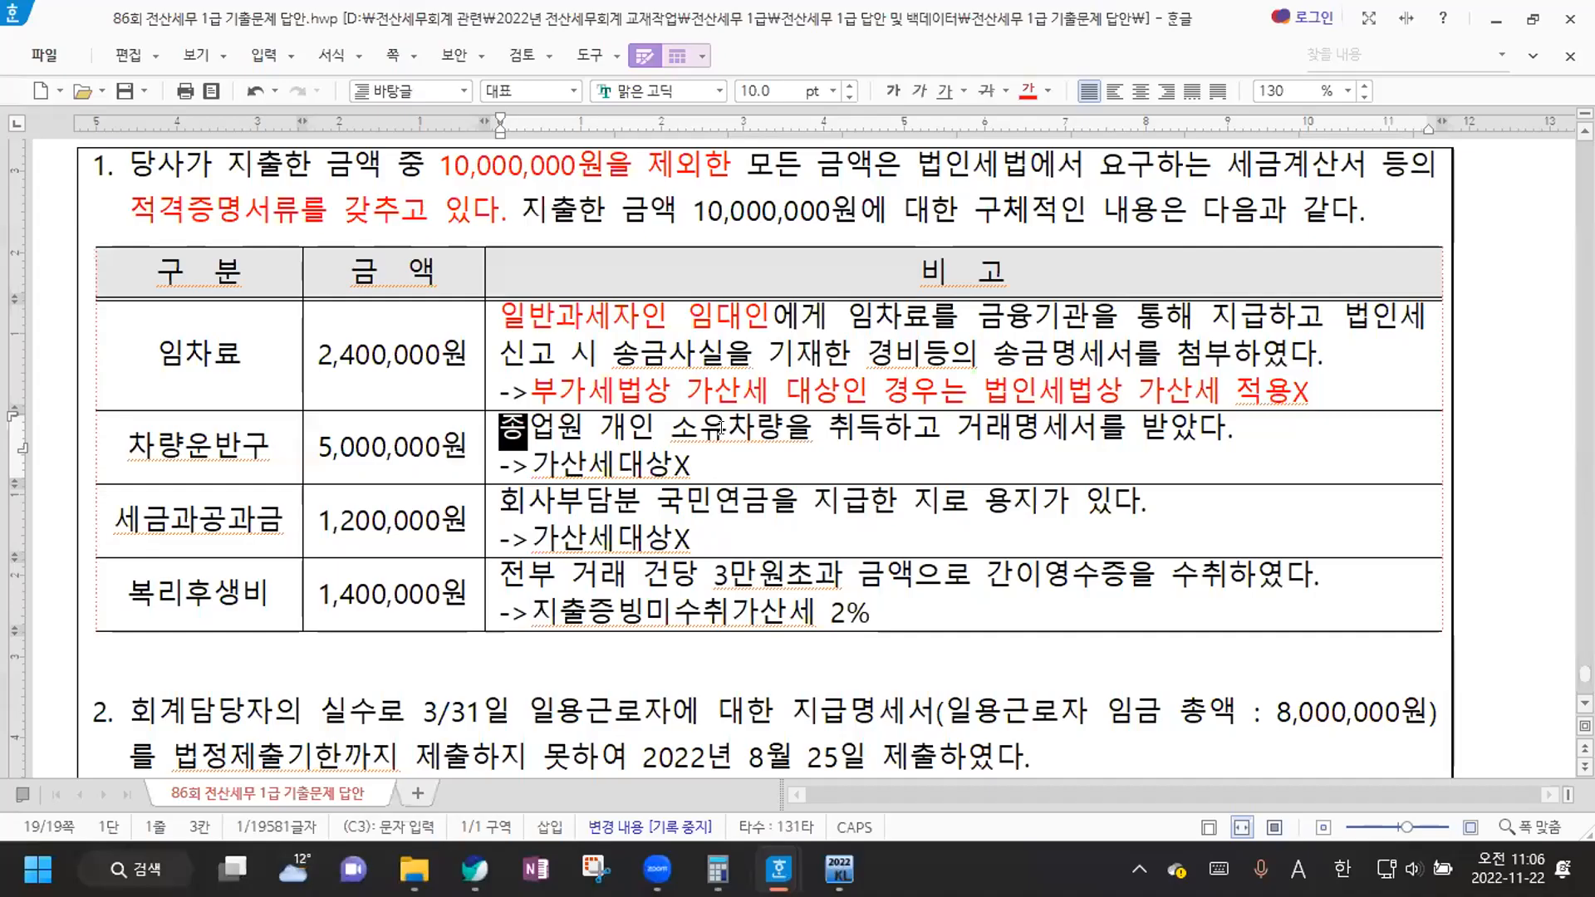
pyautogui.click(704, 461)
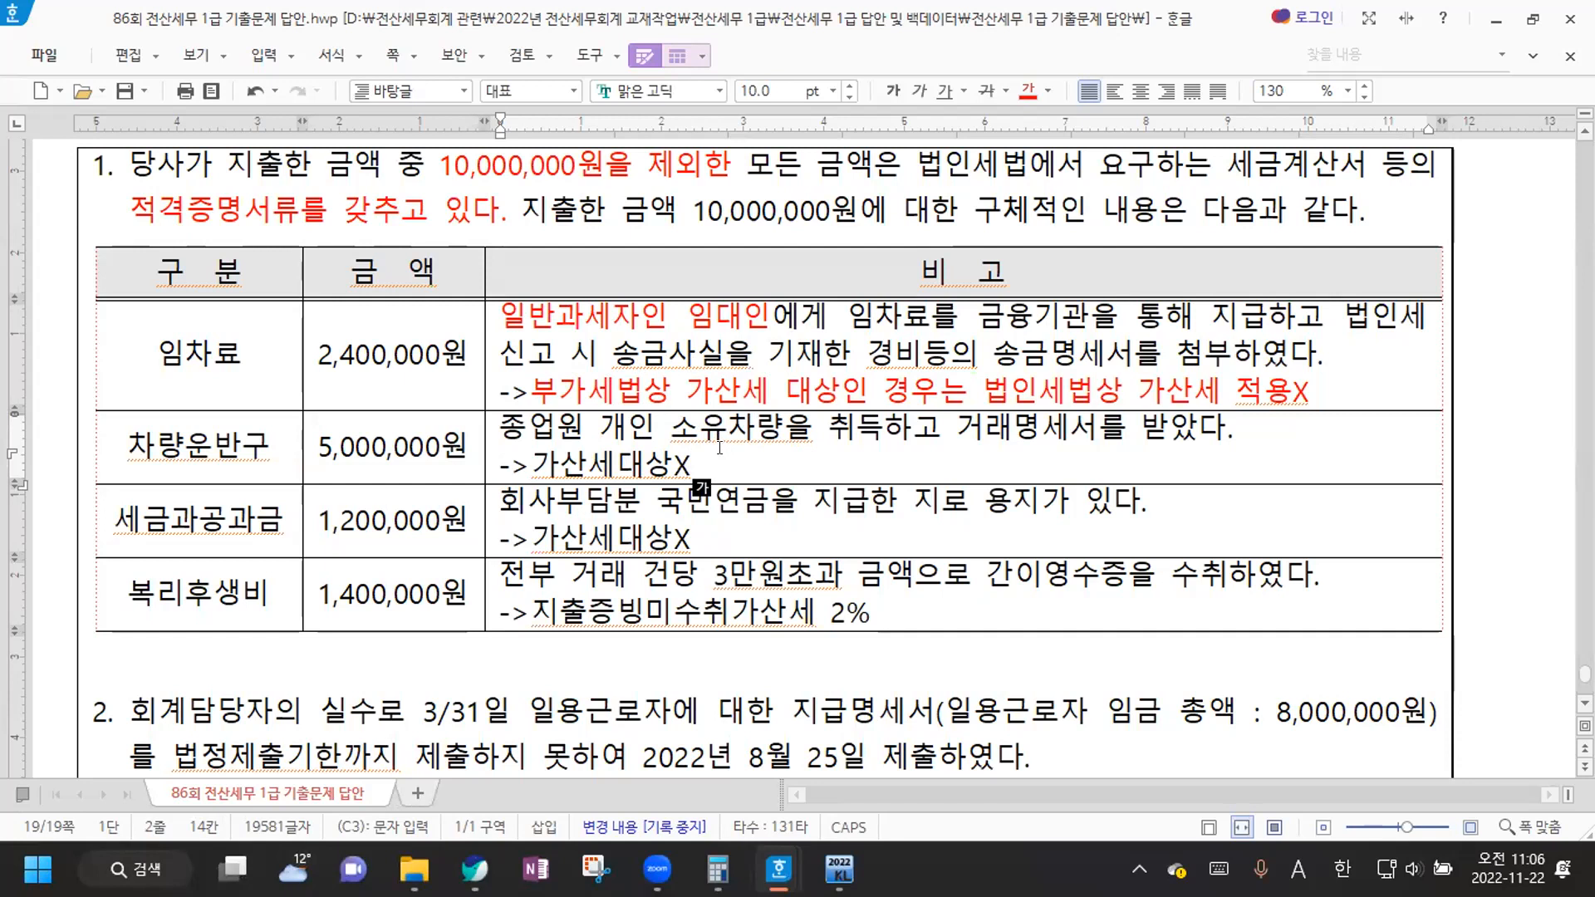
pyautogui.click(530, 462)
pyautogui.hotkey('shift', 'Right')
pyautogui.hotkey('shift', 'Right')
pyautogui.hotkey('shift', 'Right')
pyautogui.hotkey('shift', 'Right')
pyautogui.hotkey('shift', 'Right')
pyautogui.hotkey('shift', 'Right')
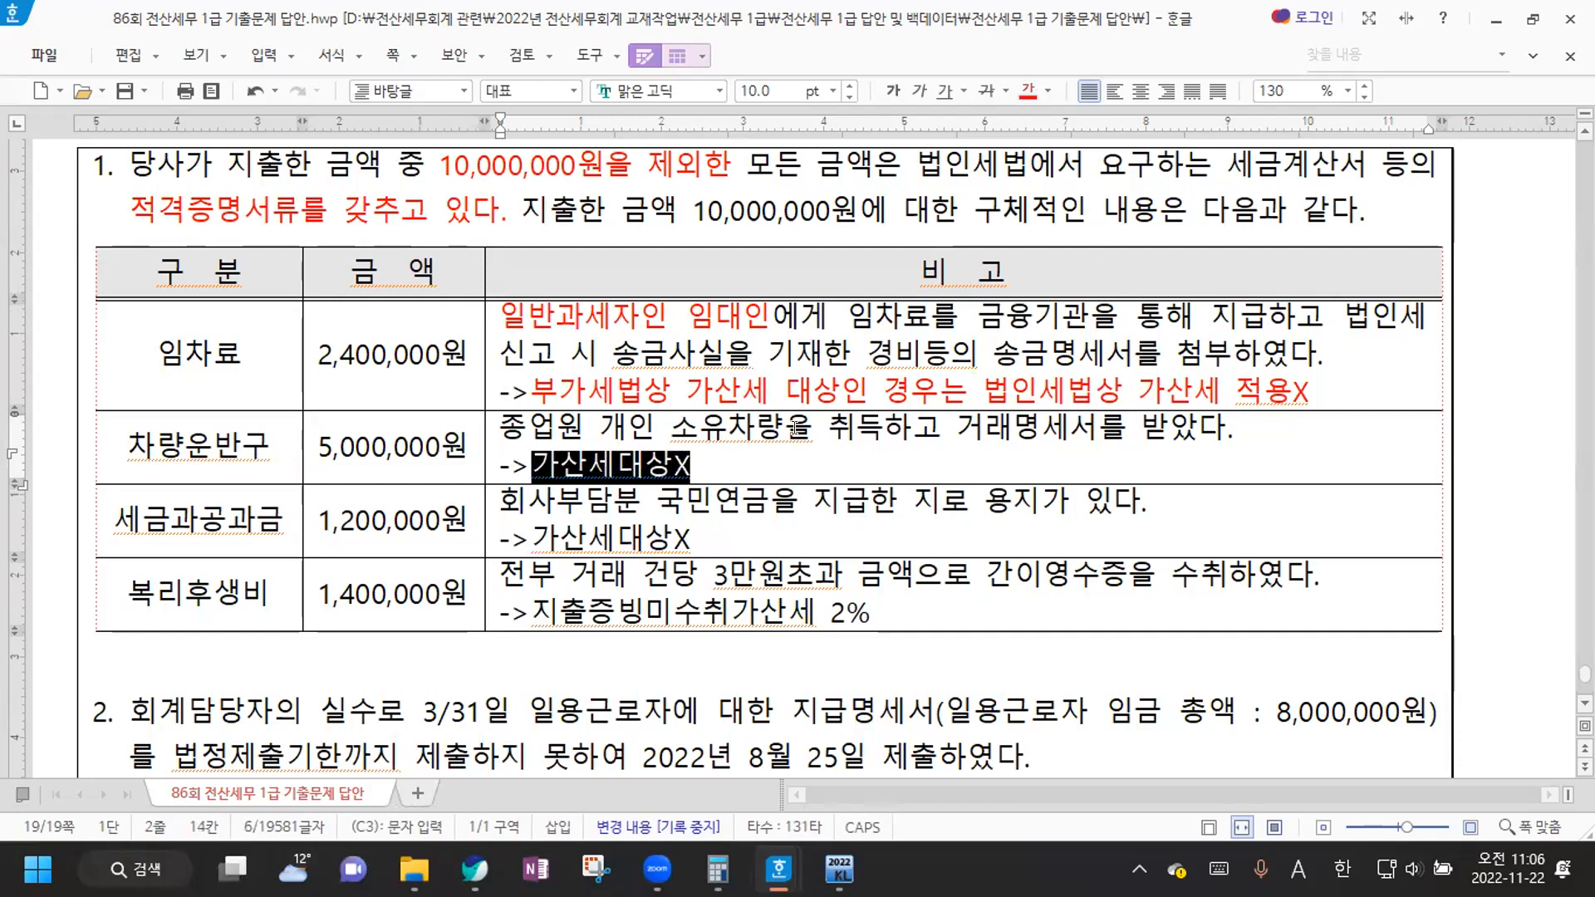
pyautogui.click(756, 457)
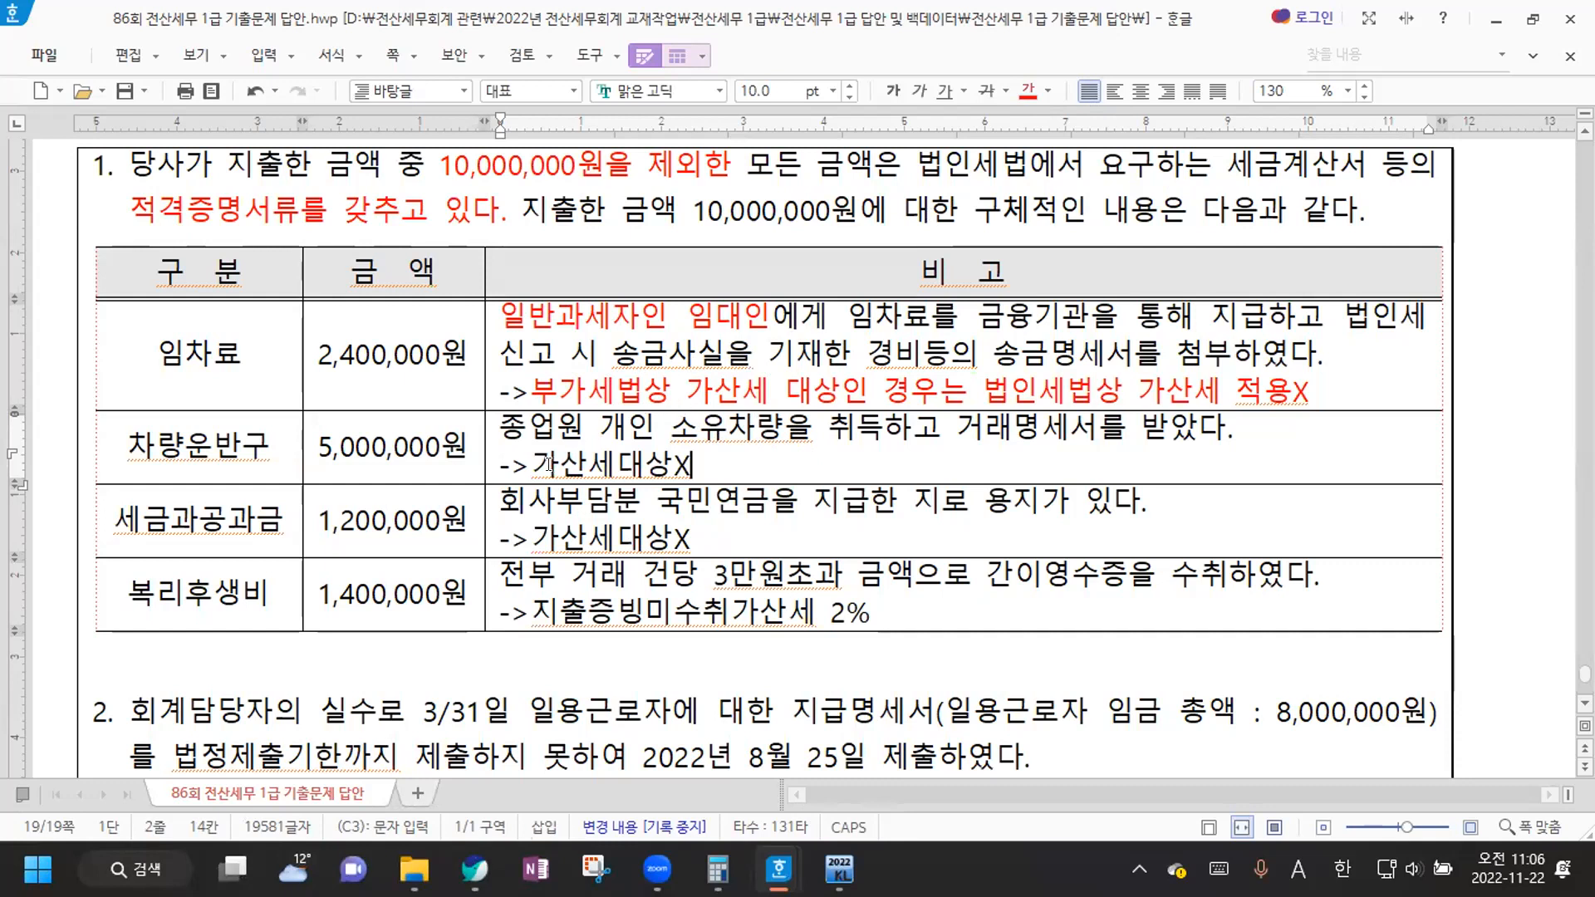
pyautogui.moveTo(530, 462); pyautogui.dragTo(705, 459)
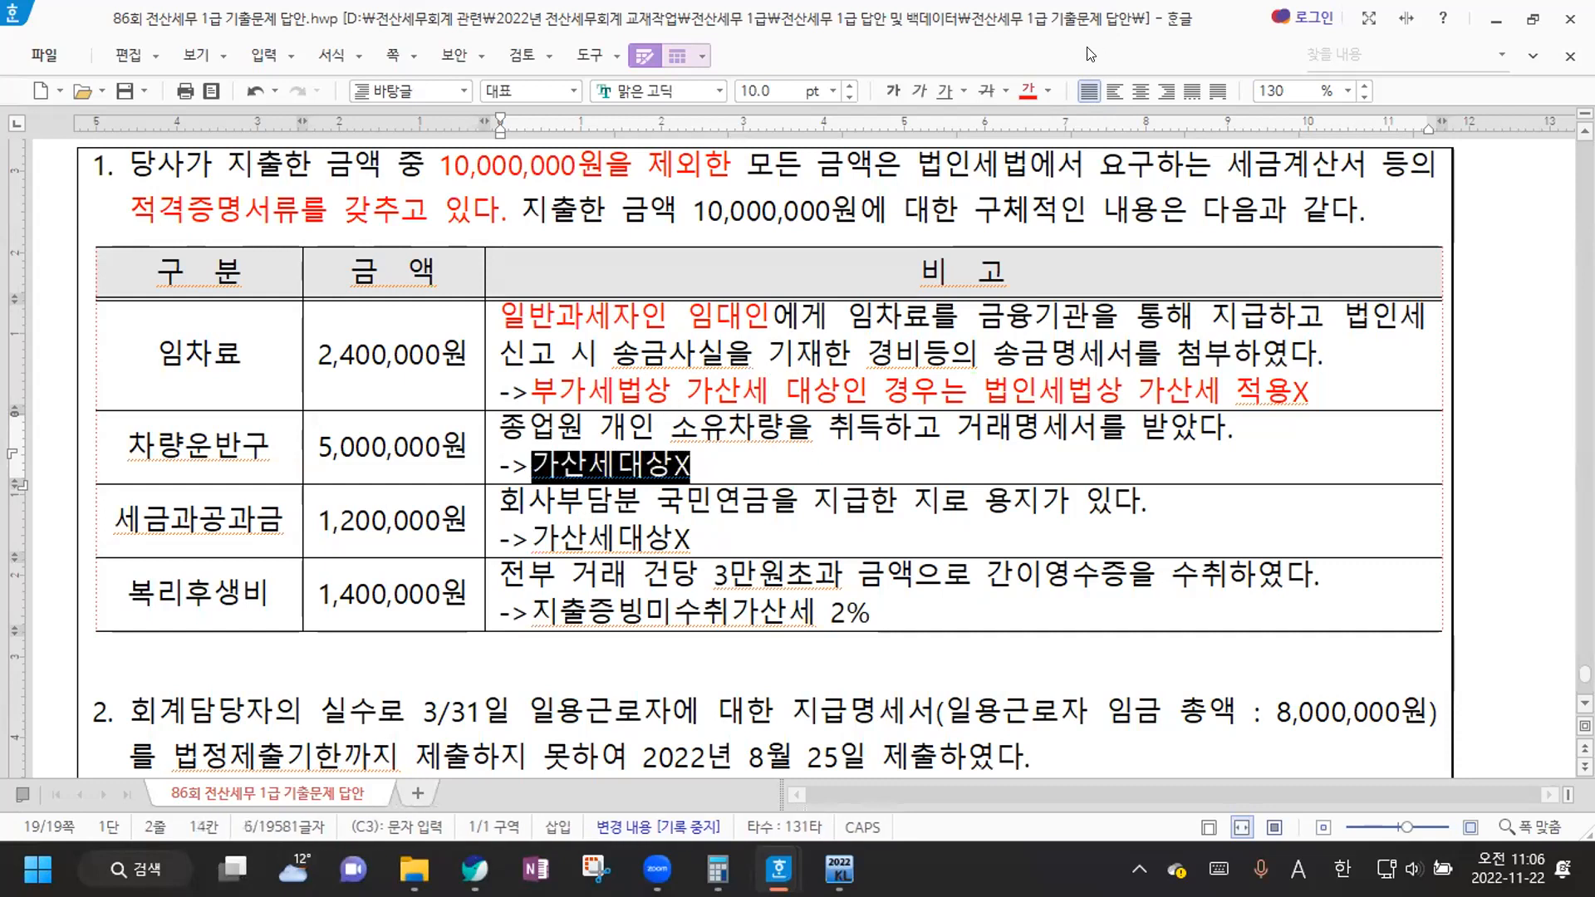
pyautogui.click(1028, 89)
pyautogui.click(720, 462)
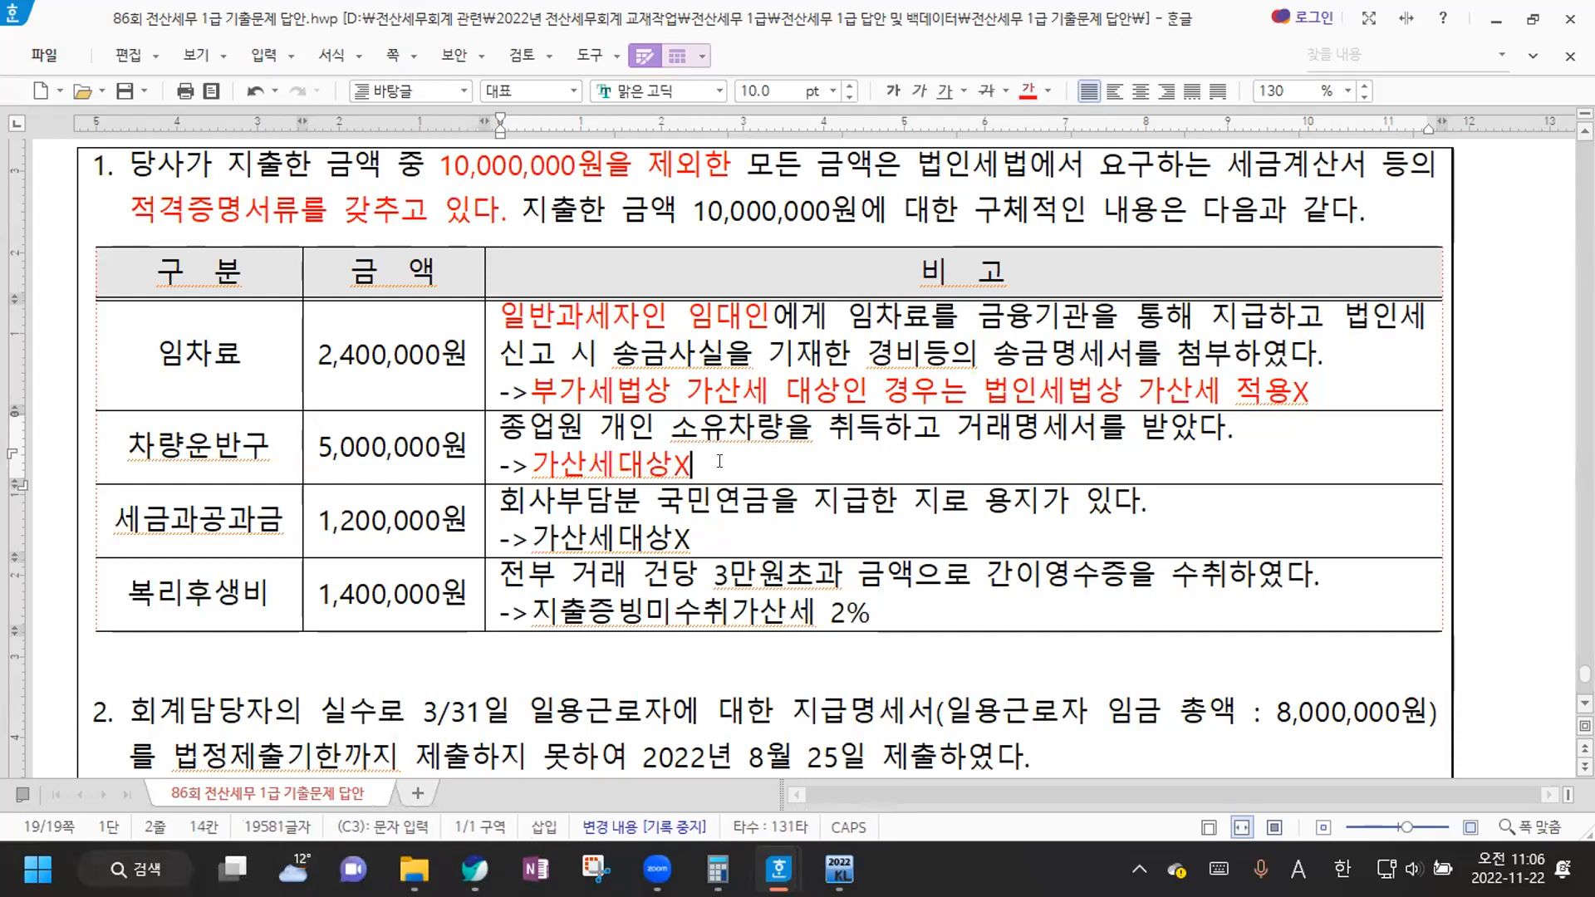
# In the 세금과공과금 row, colour "회사부담분 국민연금을 지급한 지로 용지" and the note "가산세대상X" red
pyautogui.scroll(-2, 246, 445)
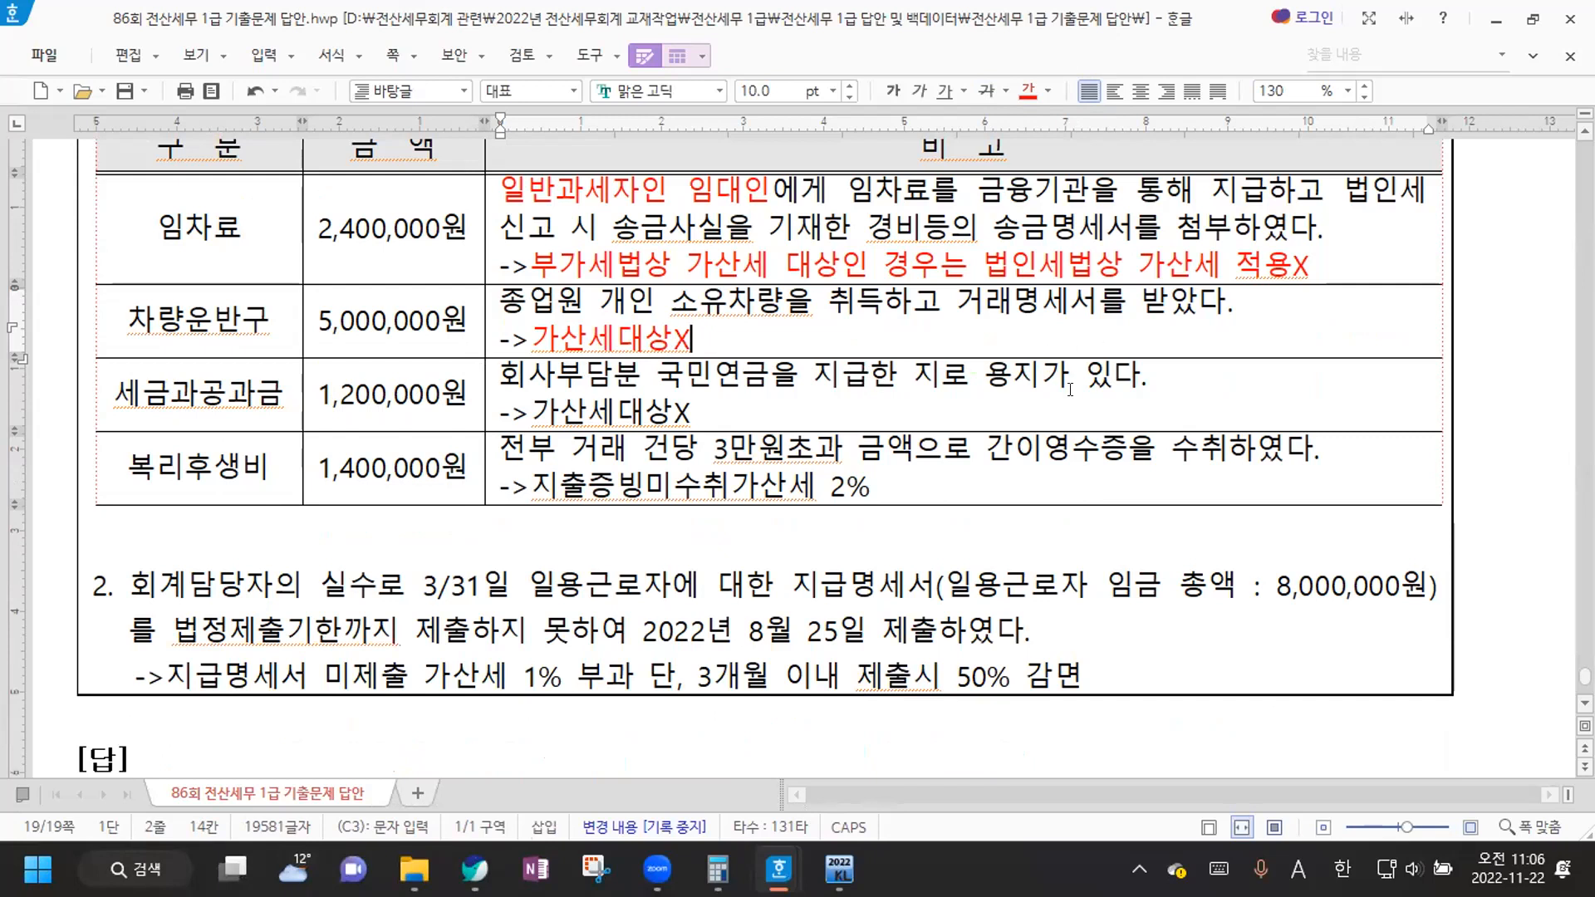
pyautogui.moveTo(493, 366); pyautogui.dragTo(1050, 373)
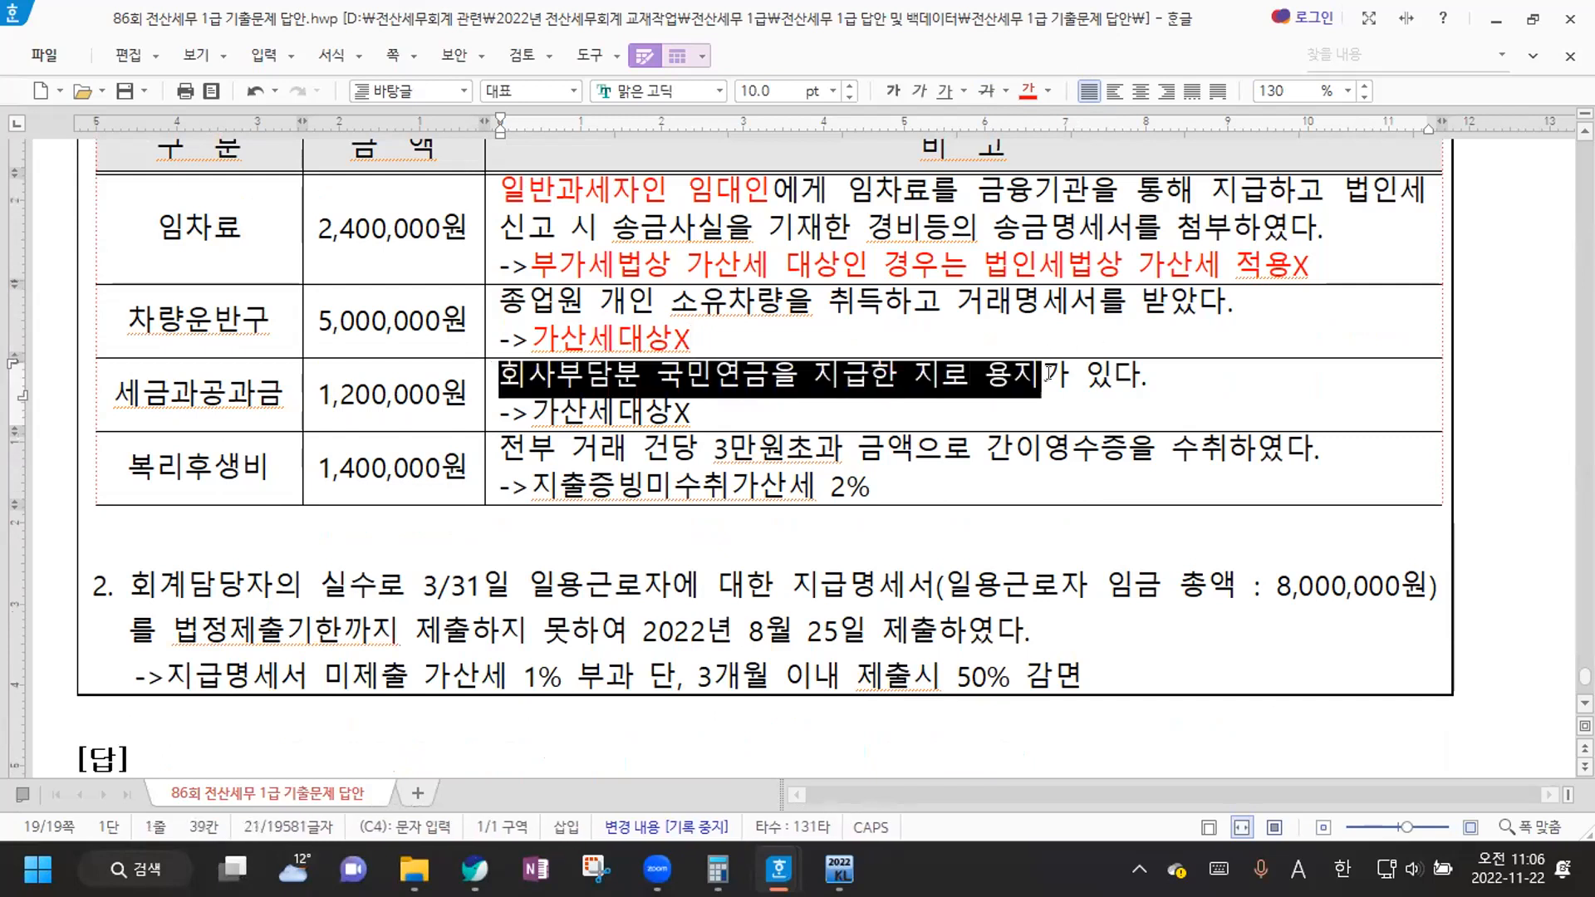
pyautogui.click(1023, 93)
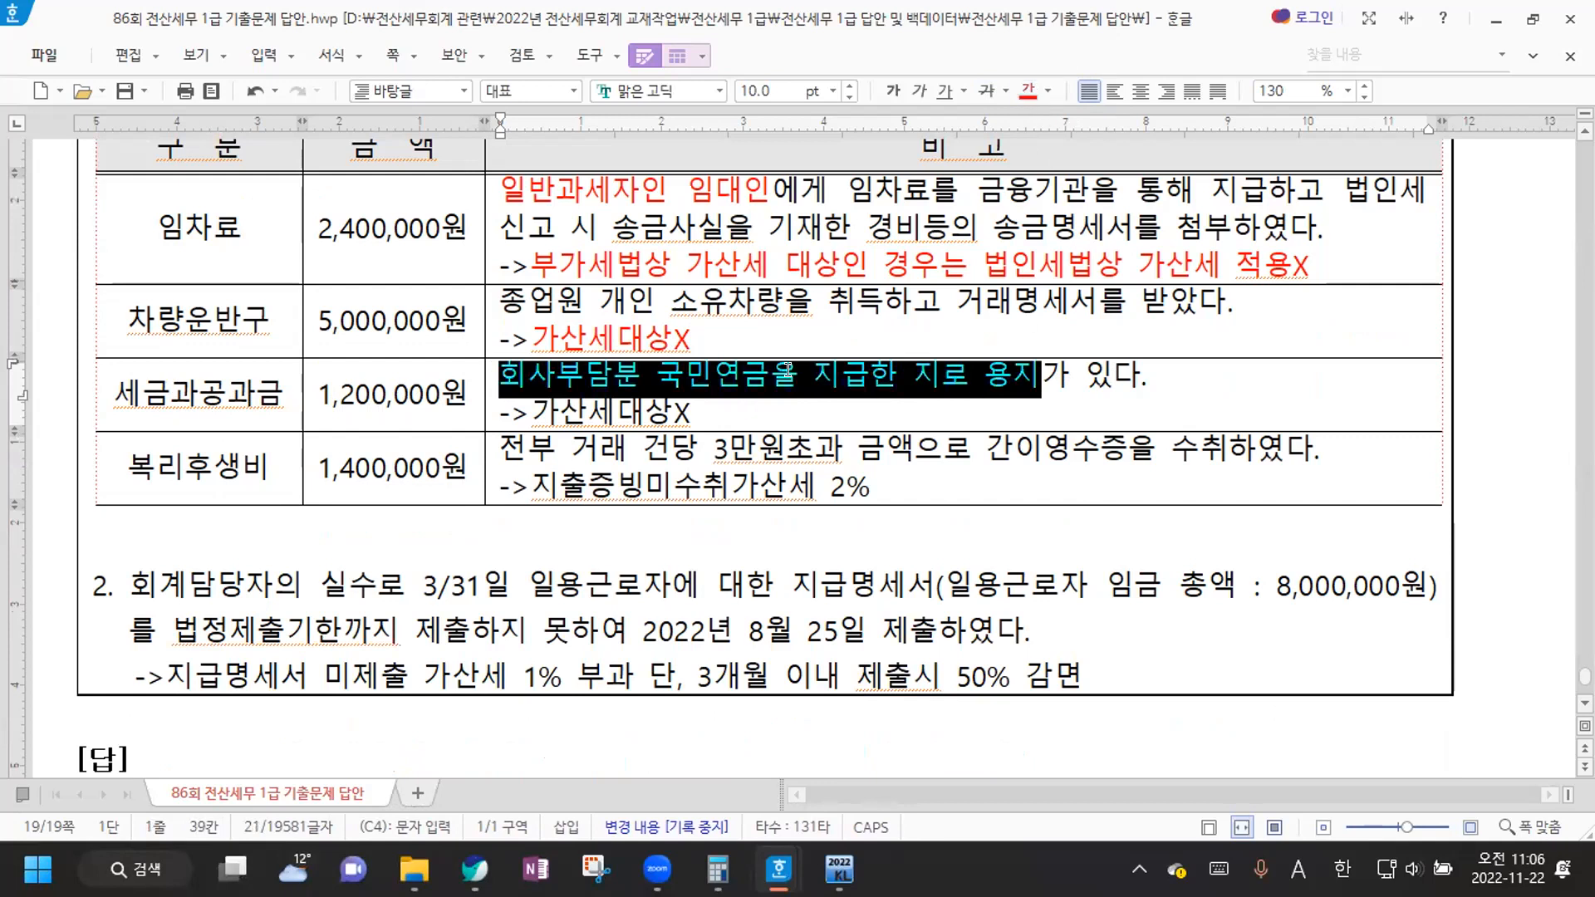
pyautogui.click(775, 371)
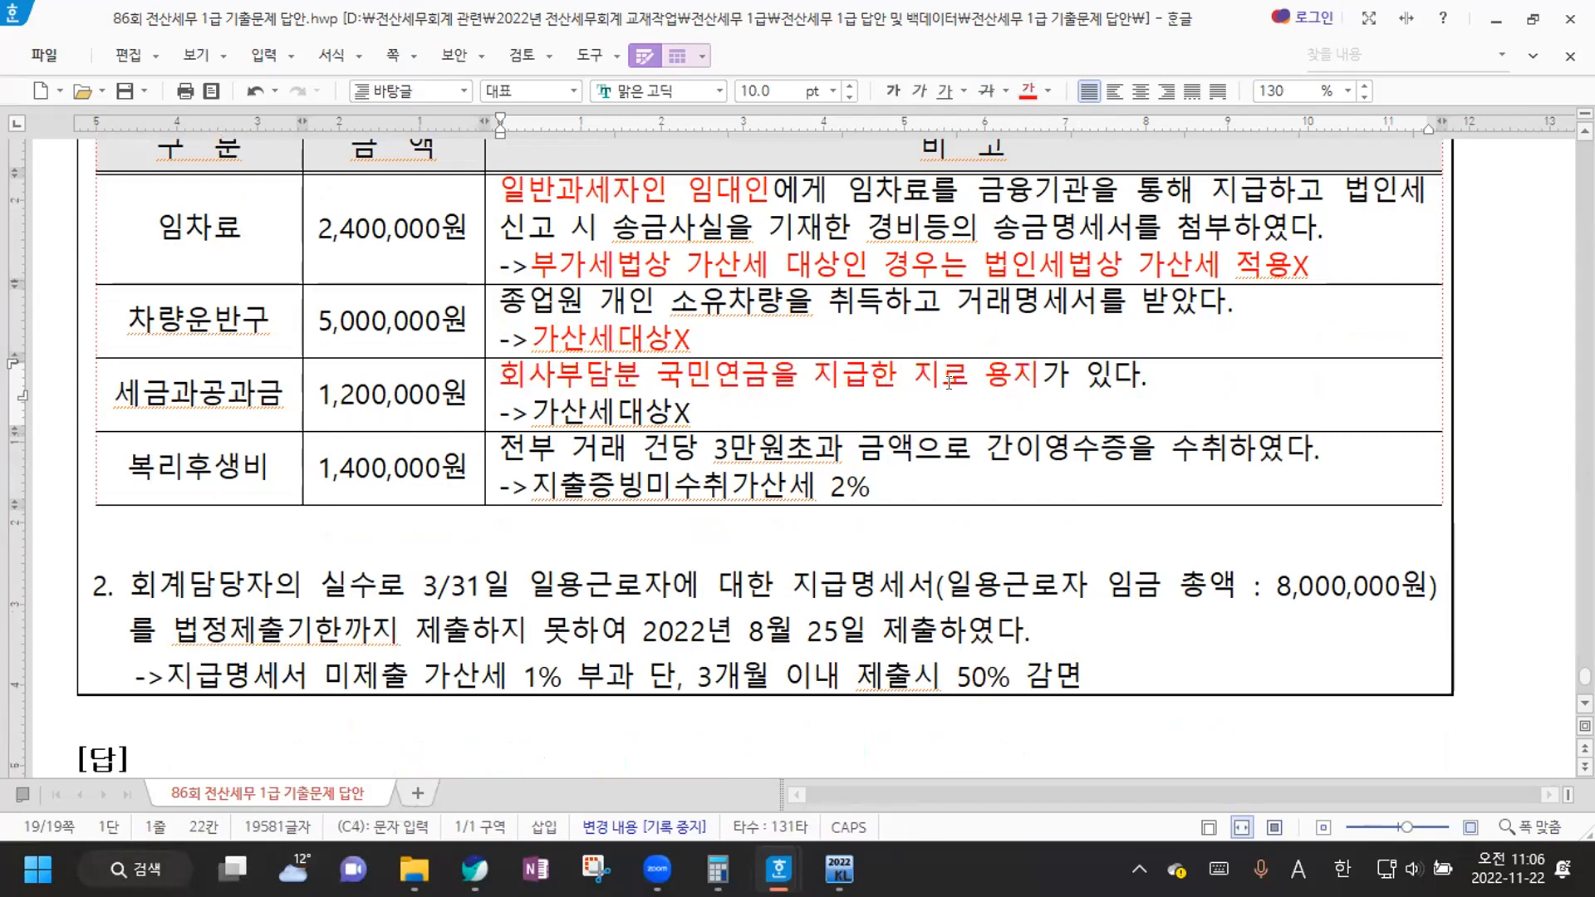
pyautogui.moveTo(534, 411); pyautogui.dragTo(691, 412)
pyautogui.click(1027, 93)
pyautogui.press('Escape')
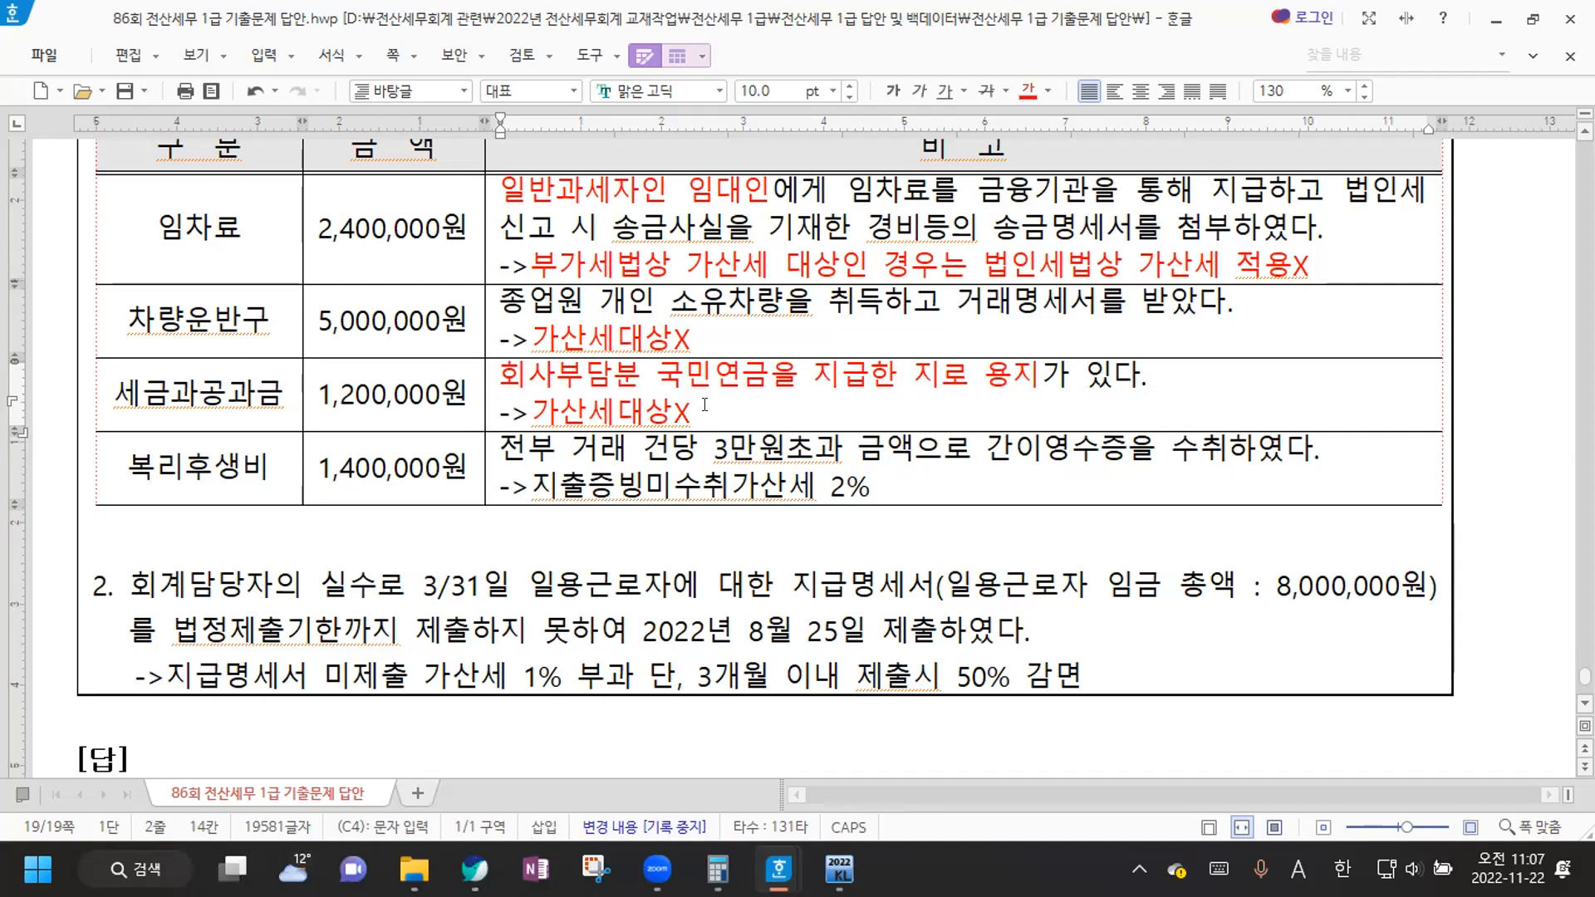
pyautogui.press('Hangul')
pyautogui.scroll(-3, 777, 237)
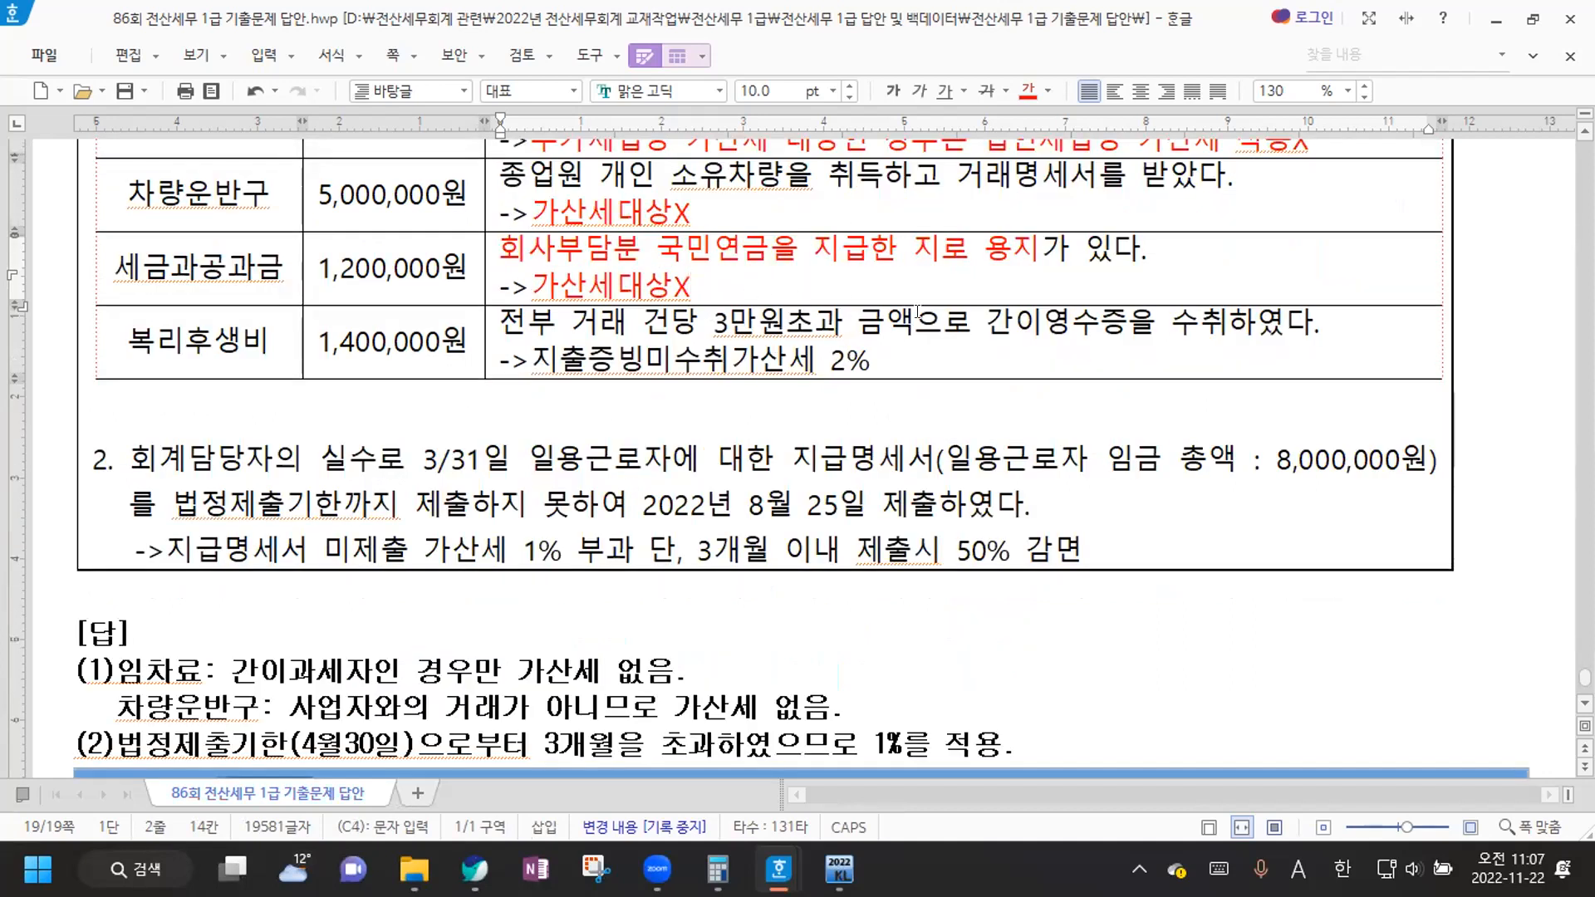
# In item 2 of the question, replace "3/31일" with "3월분" before 일용근로자
pyautogui.press('Hangul')
pyautogui.moveTo(419, 459); pyautogui.dragTo(494, 449)
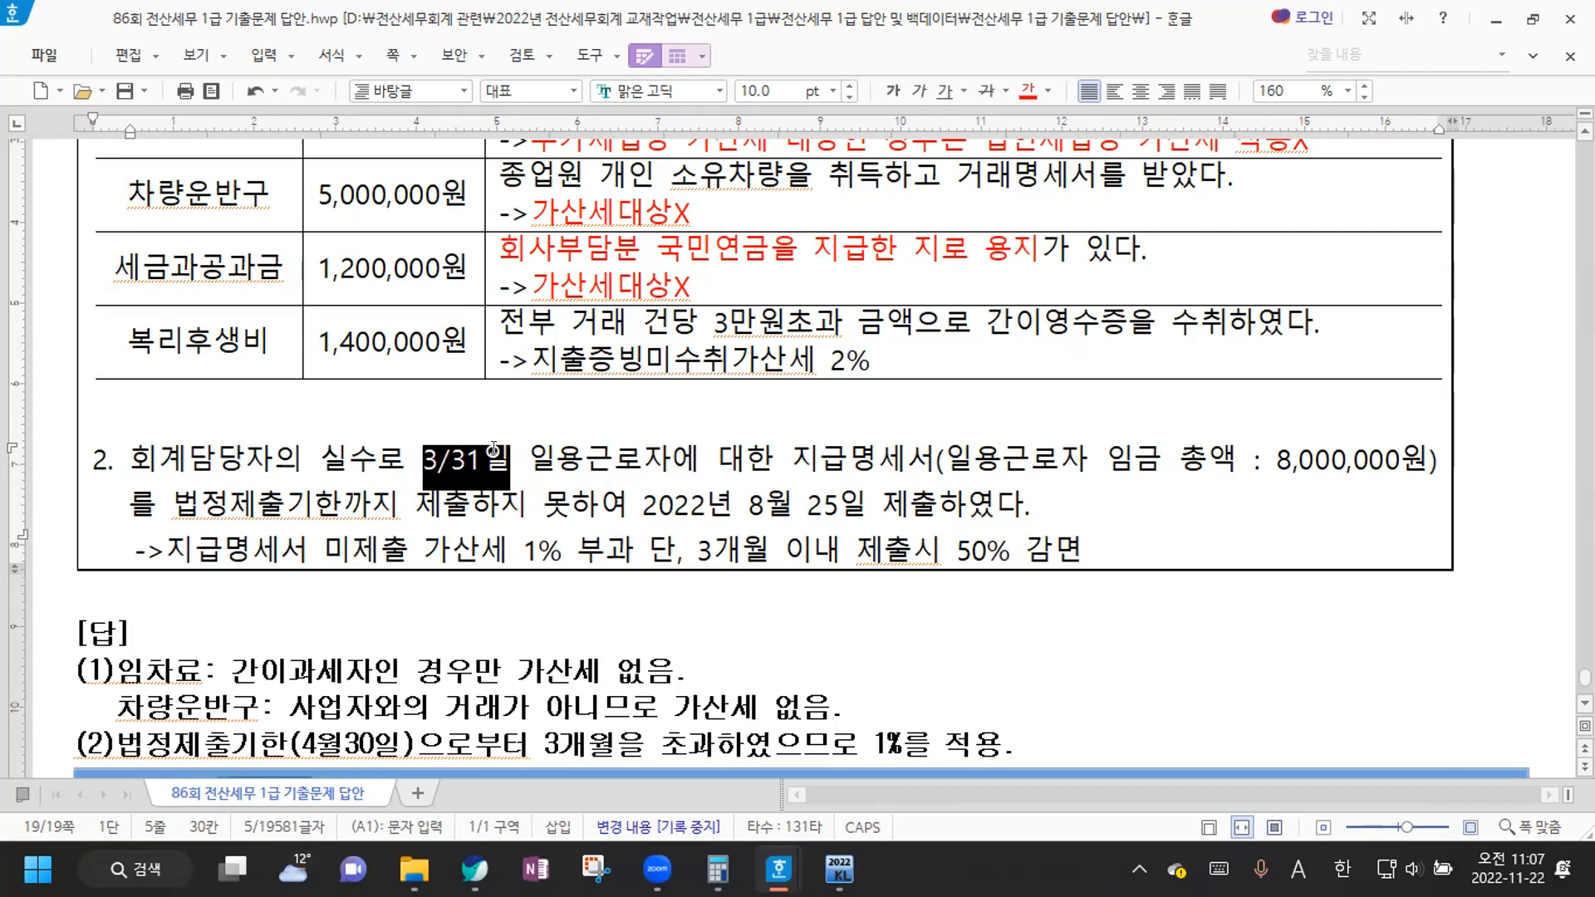
pyautogui.write('3월부')
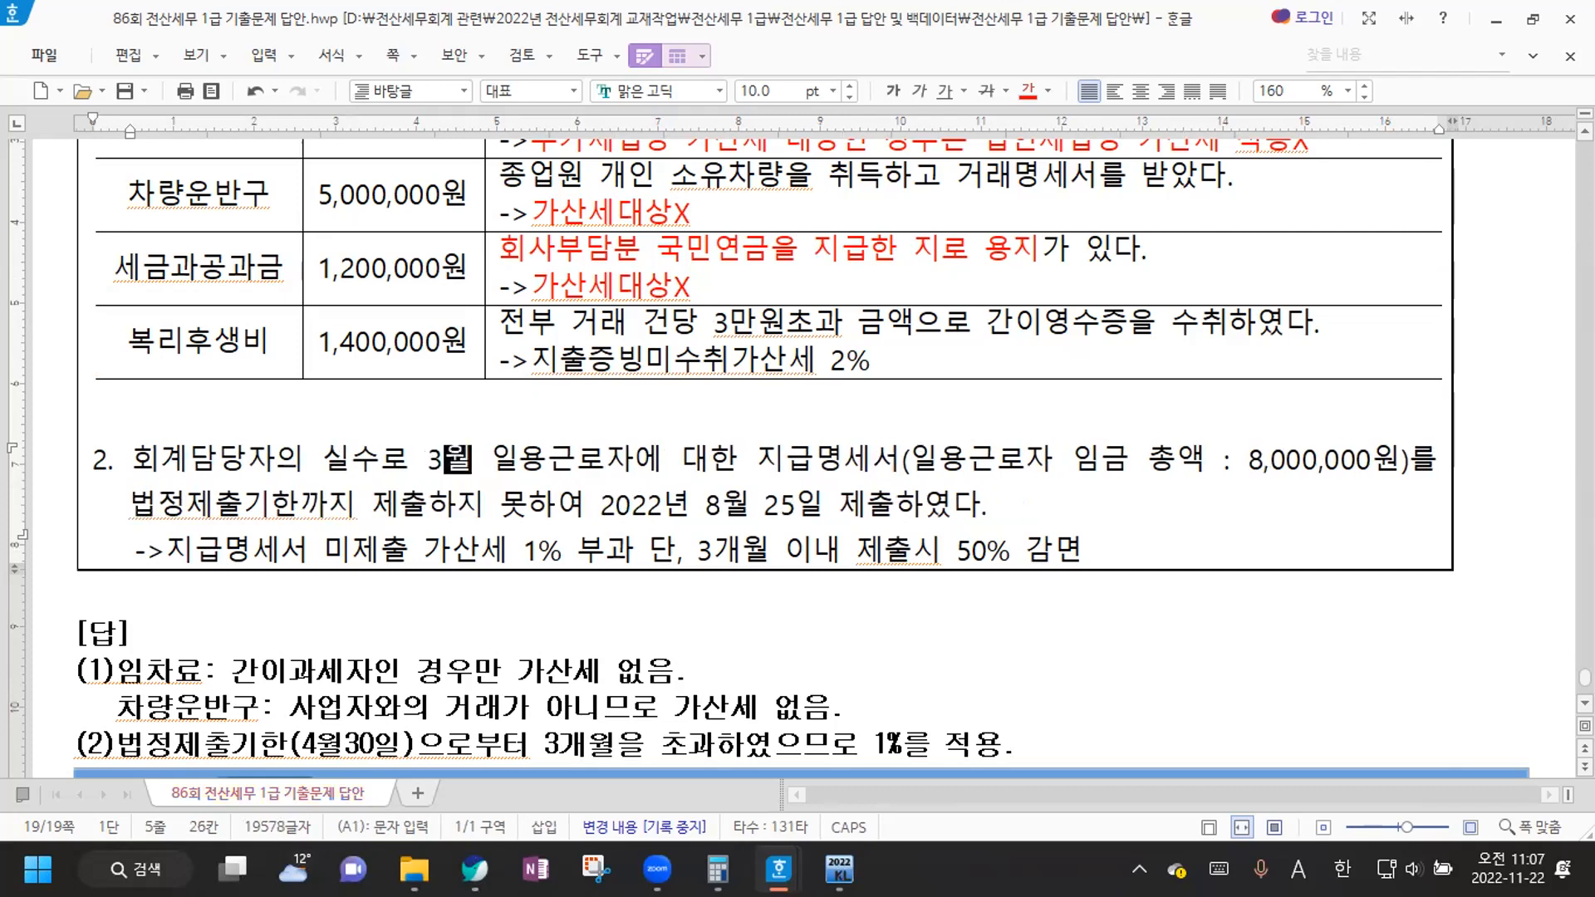
pyautogui.write('ㄴ')
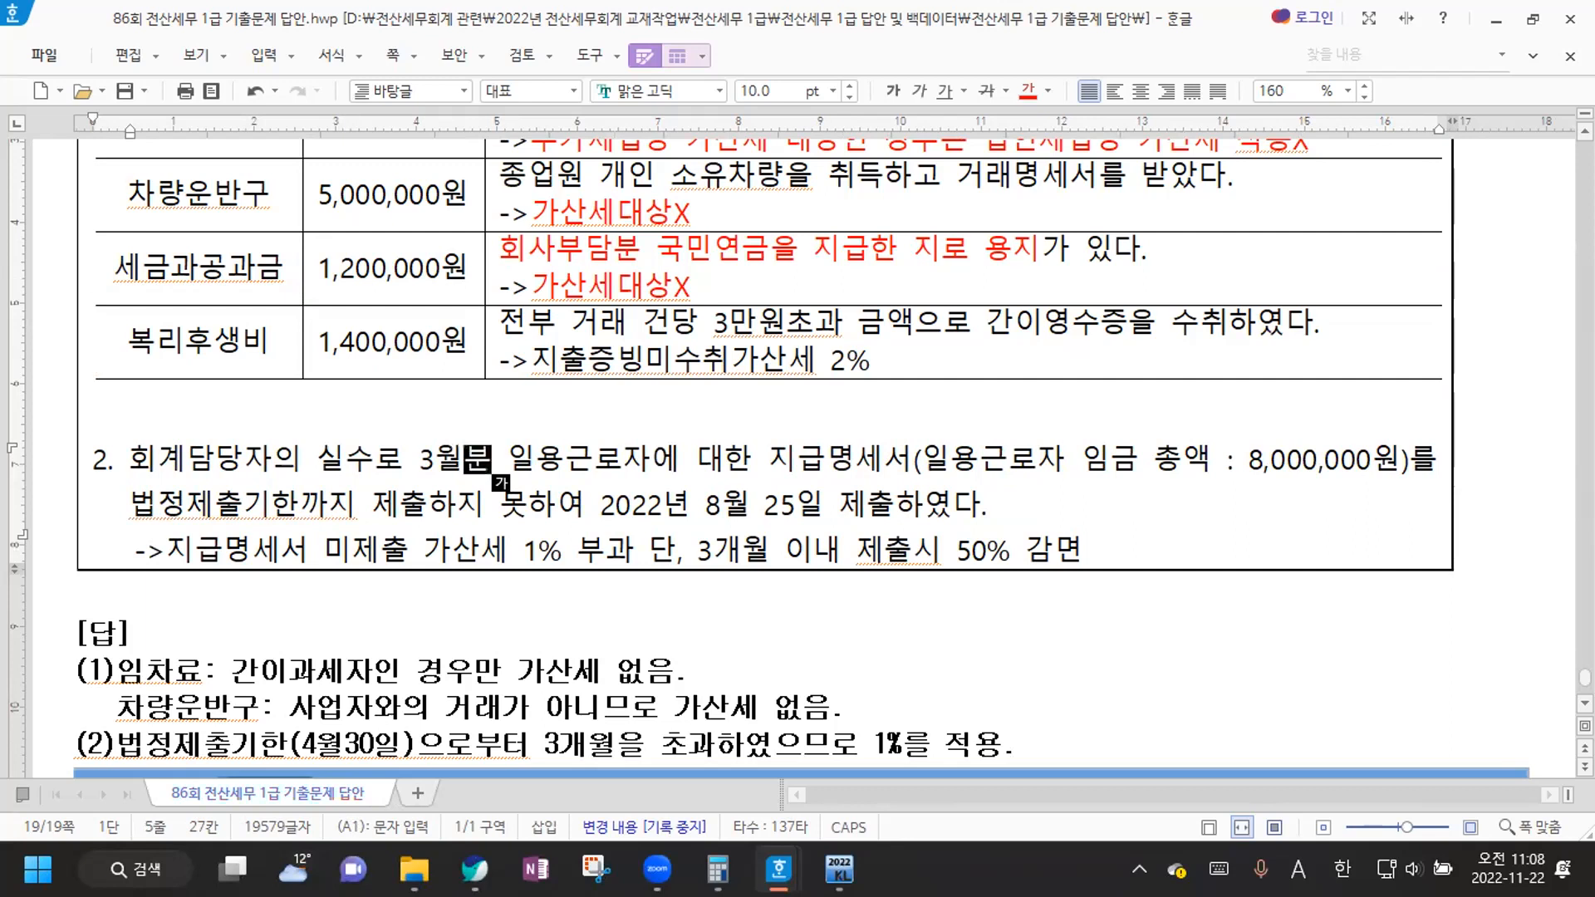
# Insert the date "4/30일" after "법정제출기한" in item 2, directly before "까지"
pyautogui.click(304, 501)
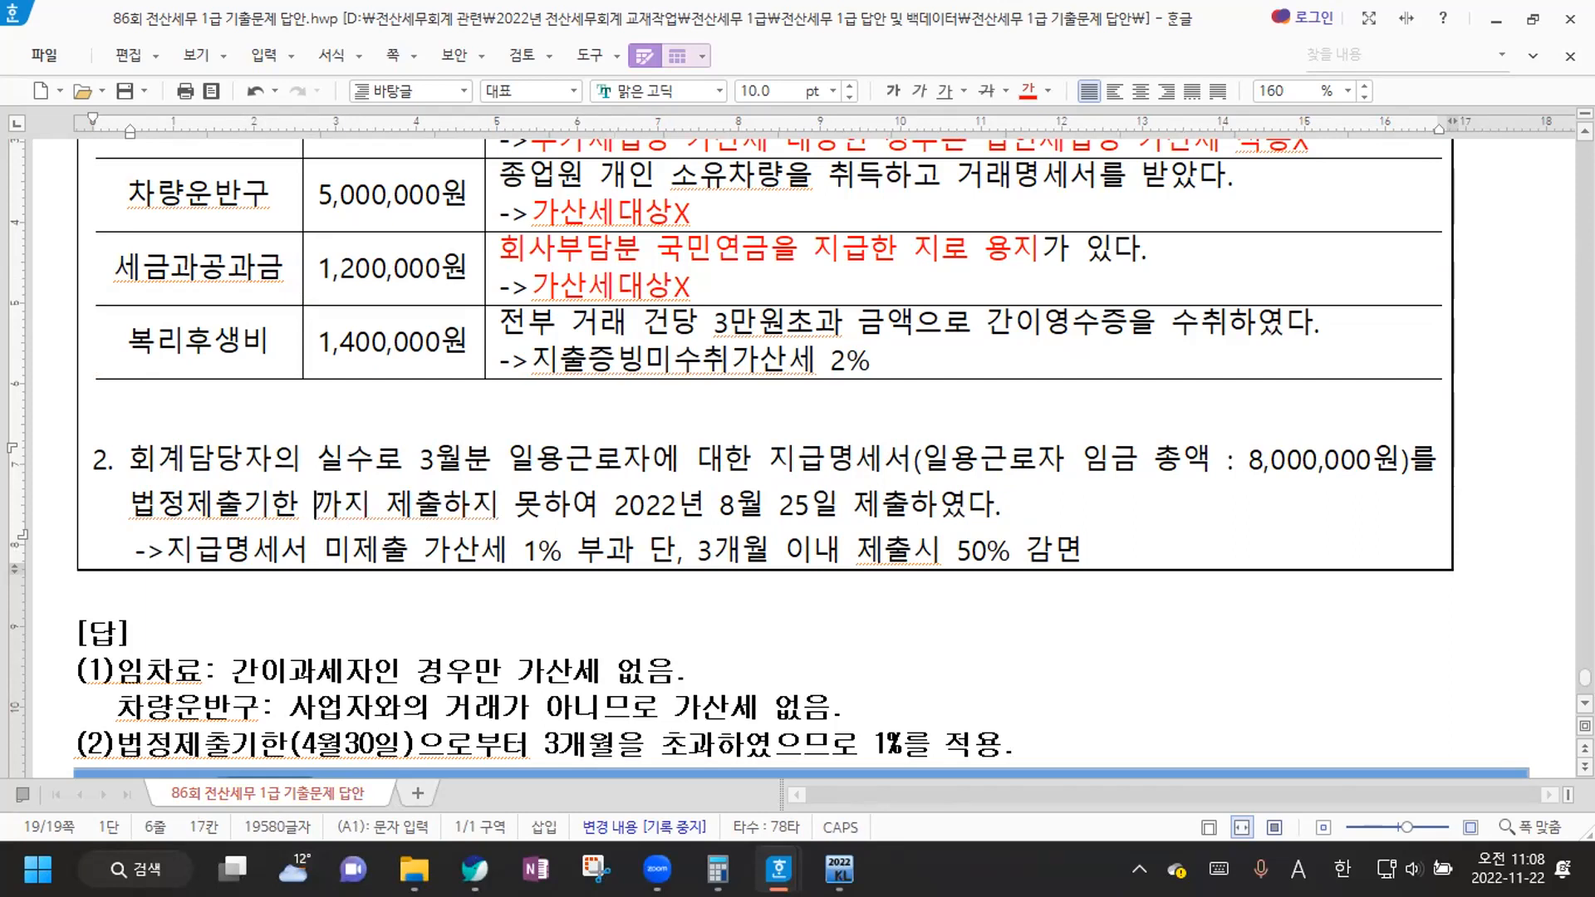
pyautogui.write('4/30')
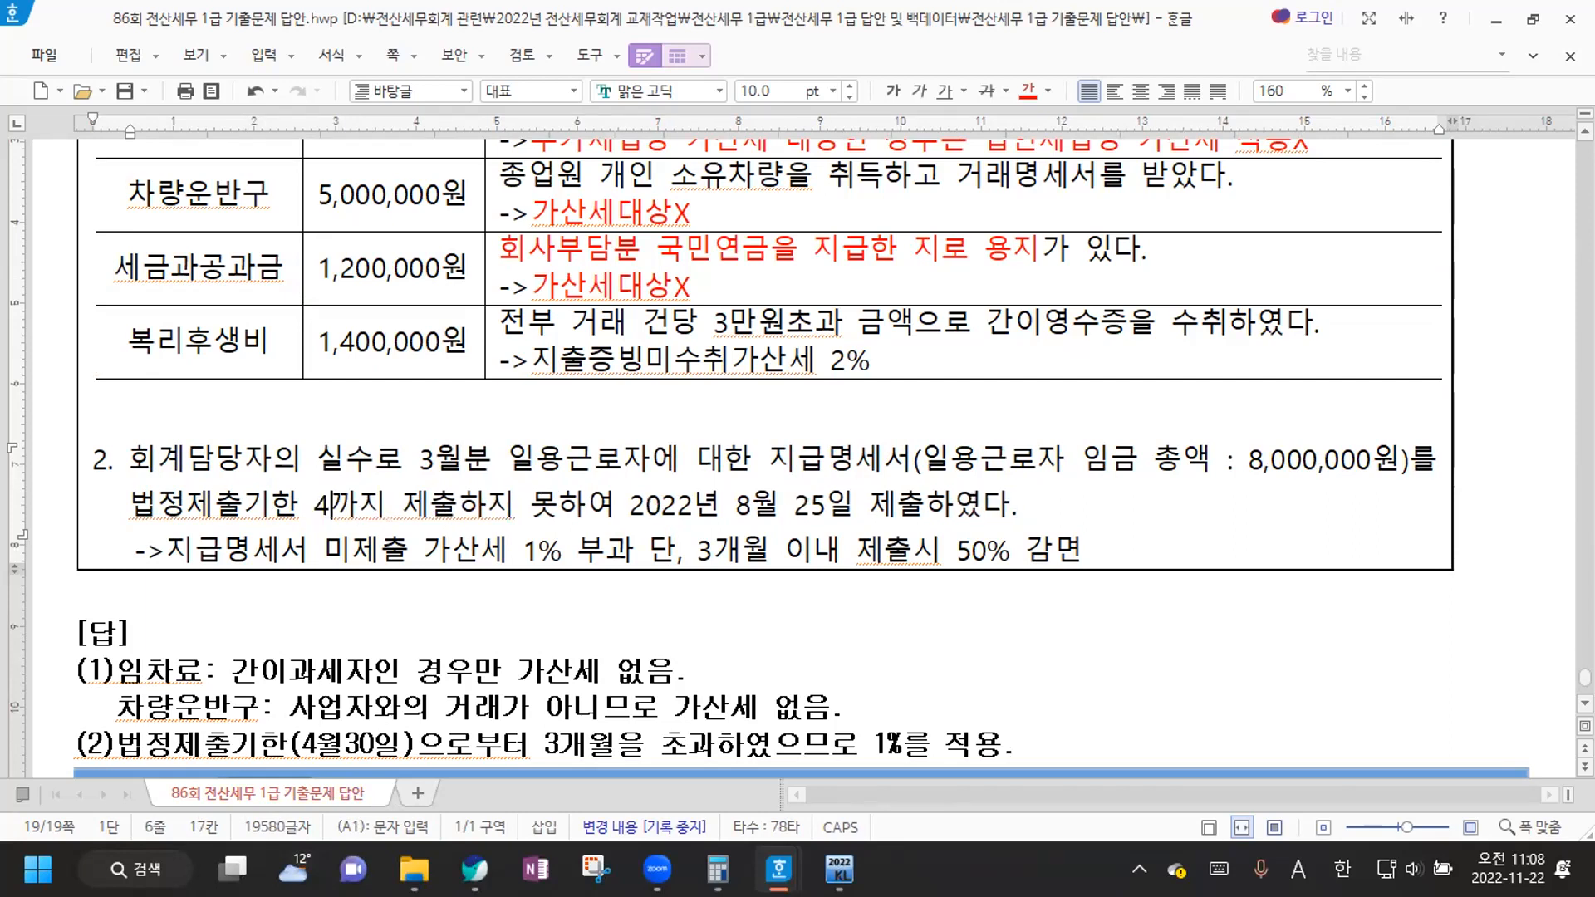
pyautogui.write('일')
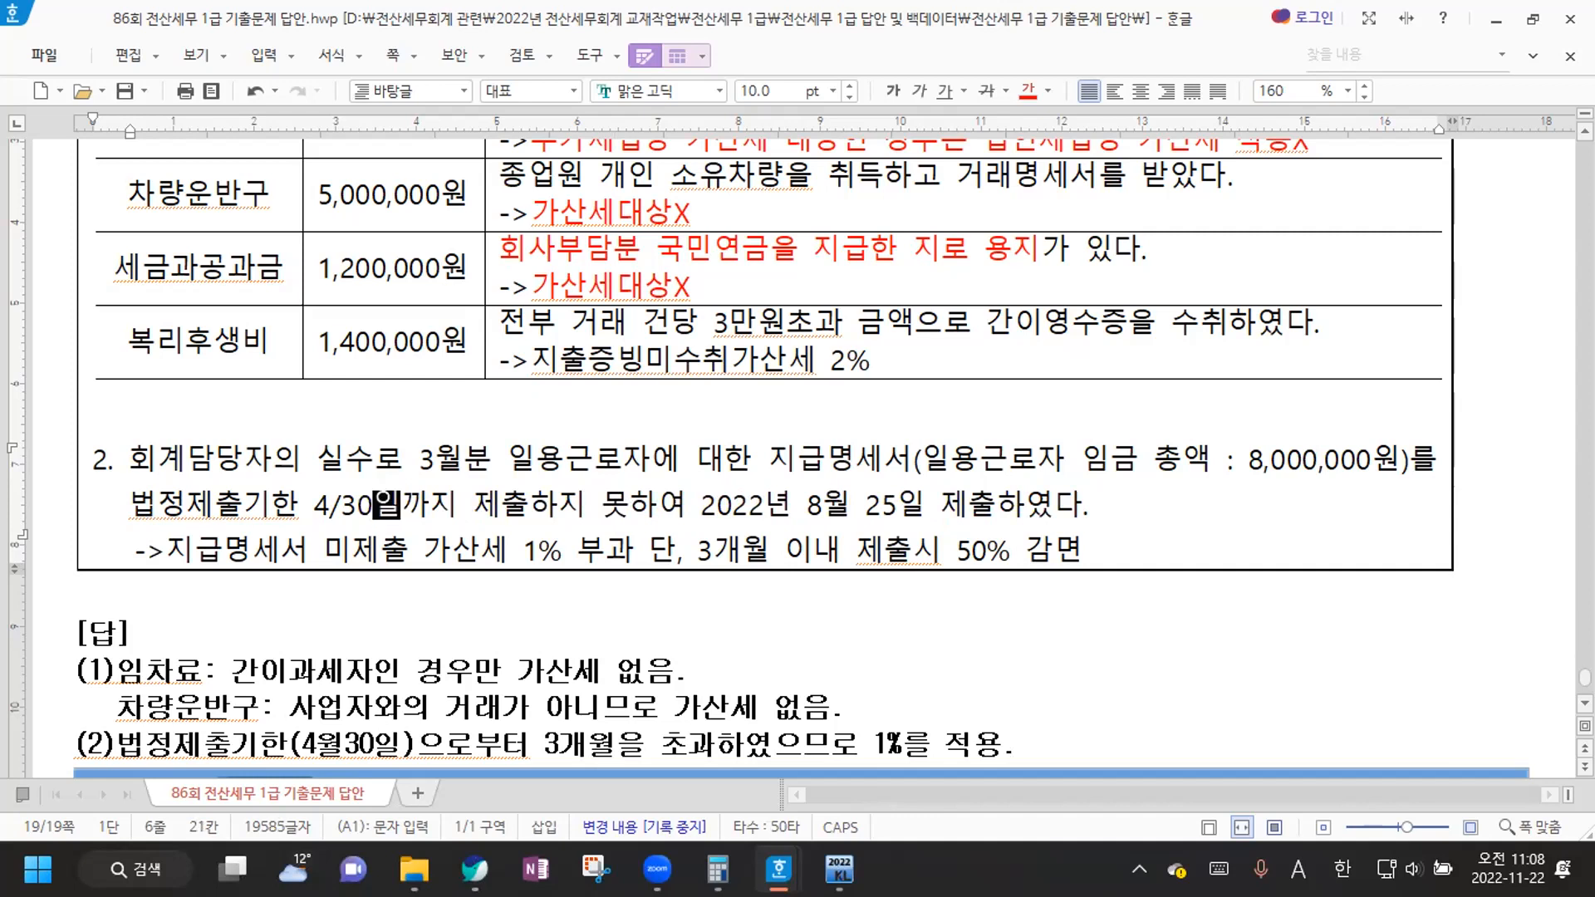
pyautogui.click(402, 506)
# In the 지급명세서 미제출 가산세 note, change the rate to 0.25% and the reduction period to 1개월 이내
pyautogui.click(531, 550)
pyautogui.press('Delete')
pyautogui.write('0.25')
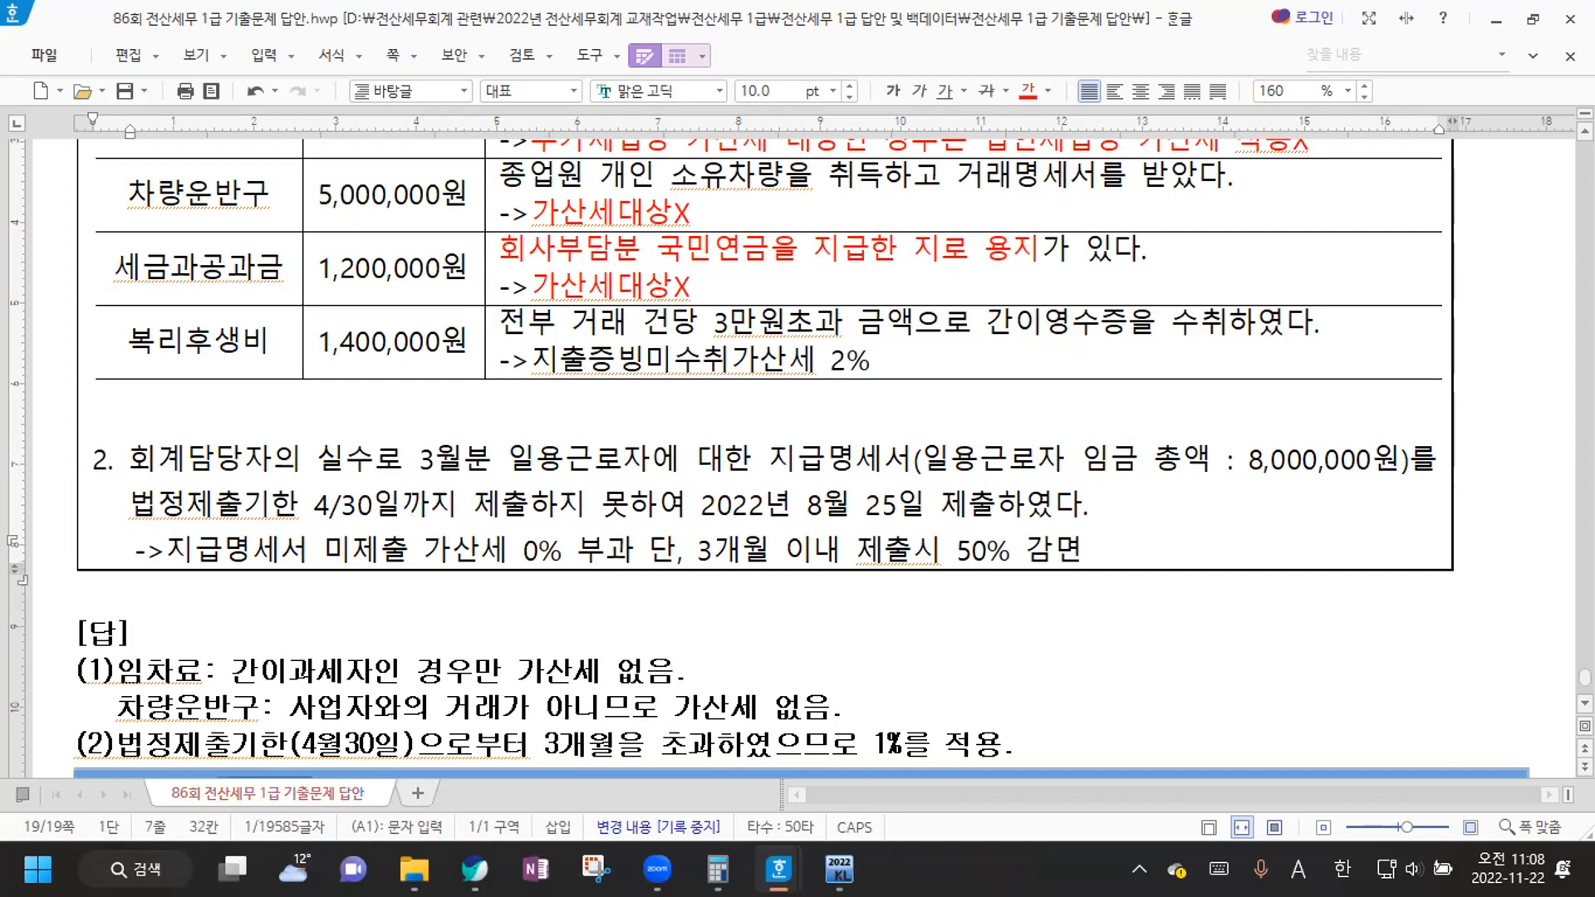
pyautogui.click(741, 548)
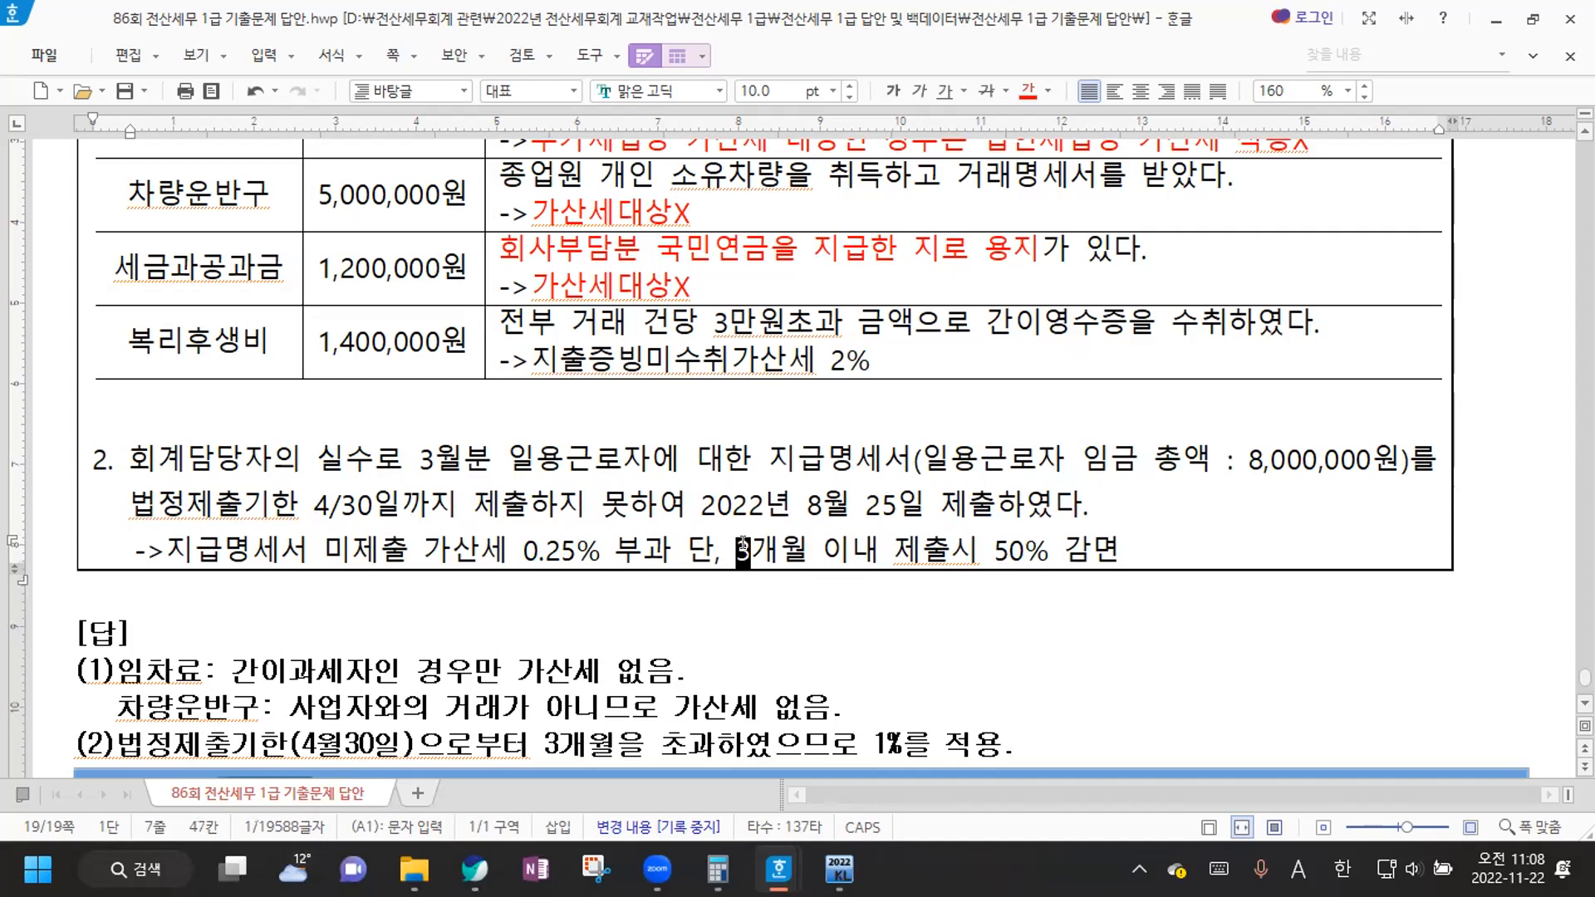
pyautogui.write('1')
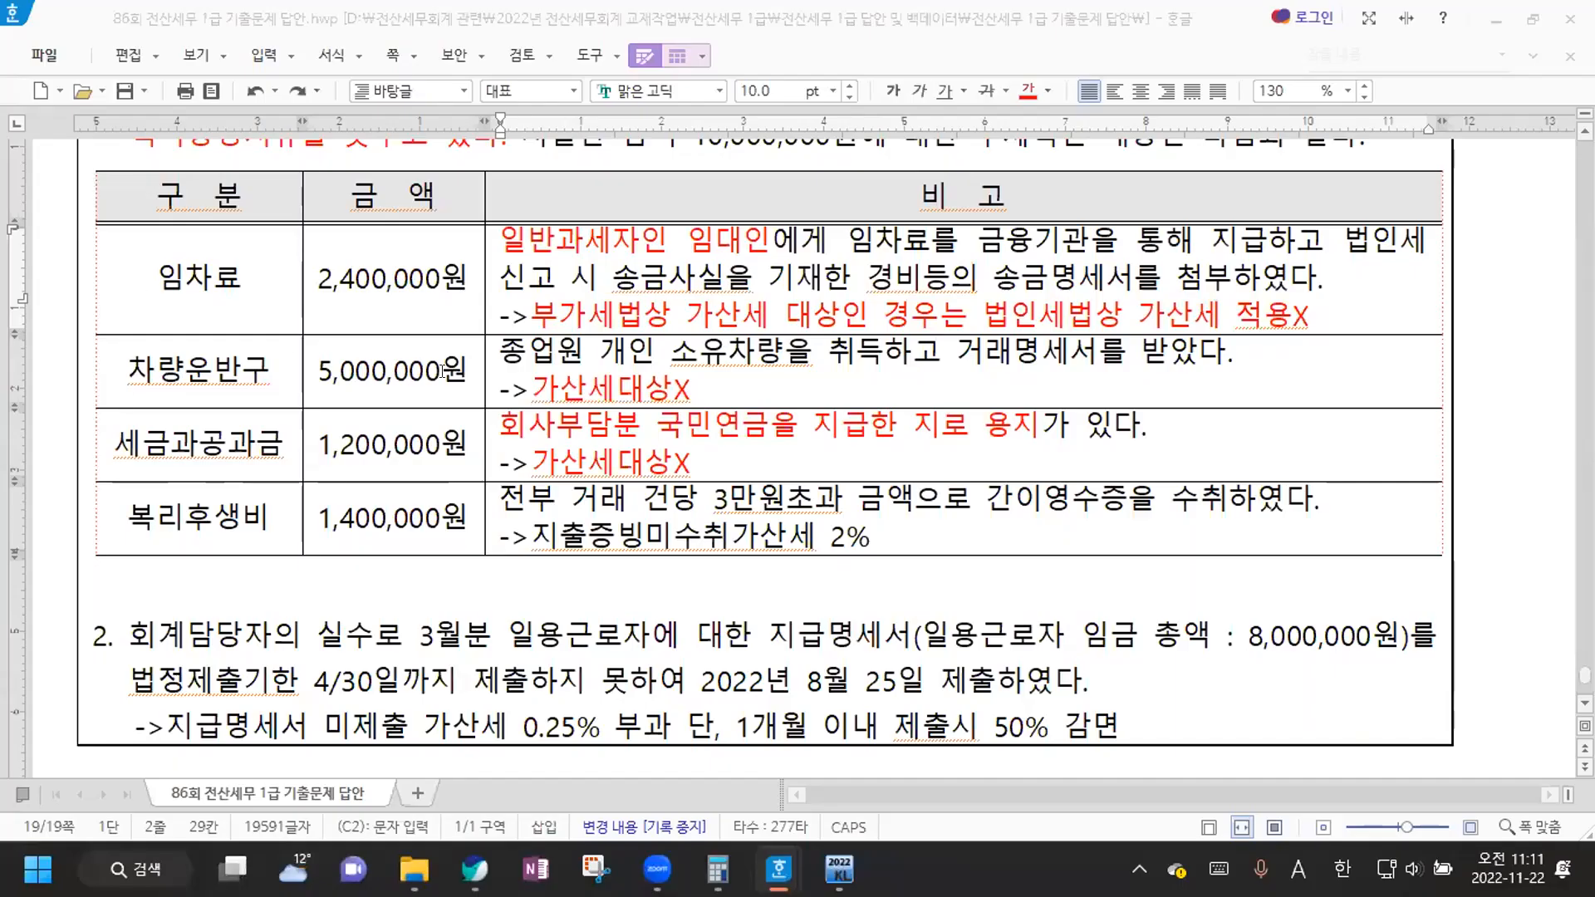
# Review the 임차료 and 복리후생비 amounts and notes in the table, along with item 2, for their 가산세 treatment
pyautogui.moveTo(155, 272); pyautogui.dragTo(392, 279)
pyautogui.moveTo(136, 538); pyautogui.dragTo(392, 519)
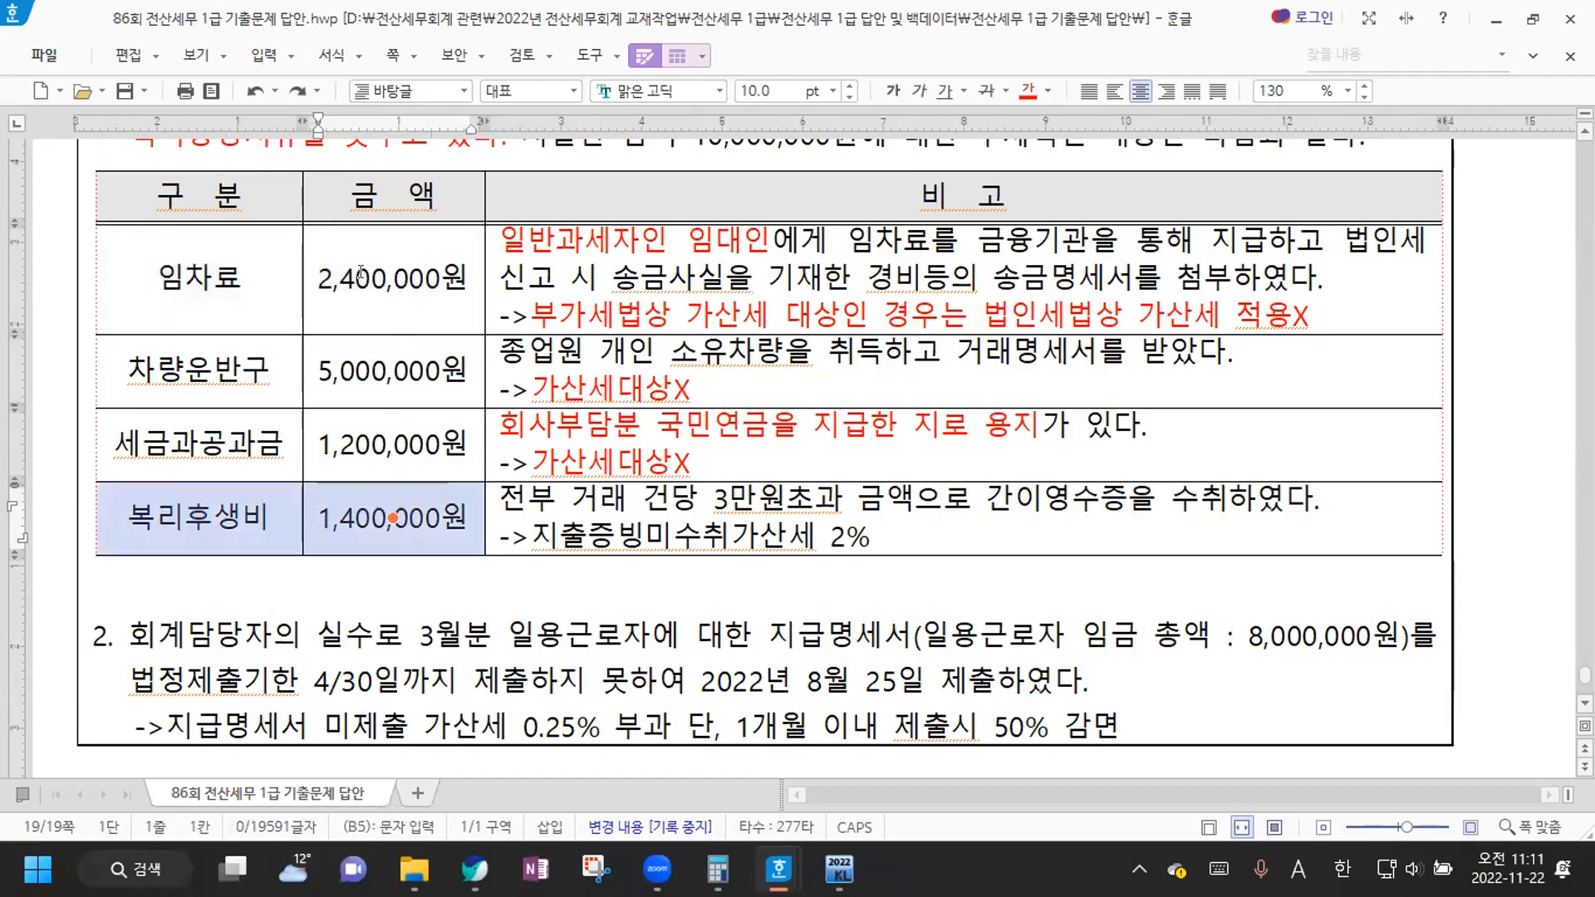
pyautogui.click(577, 283)
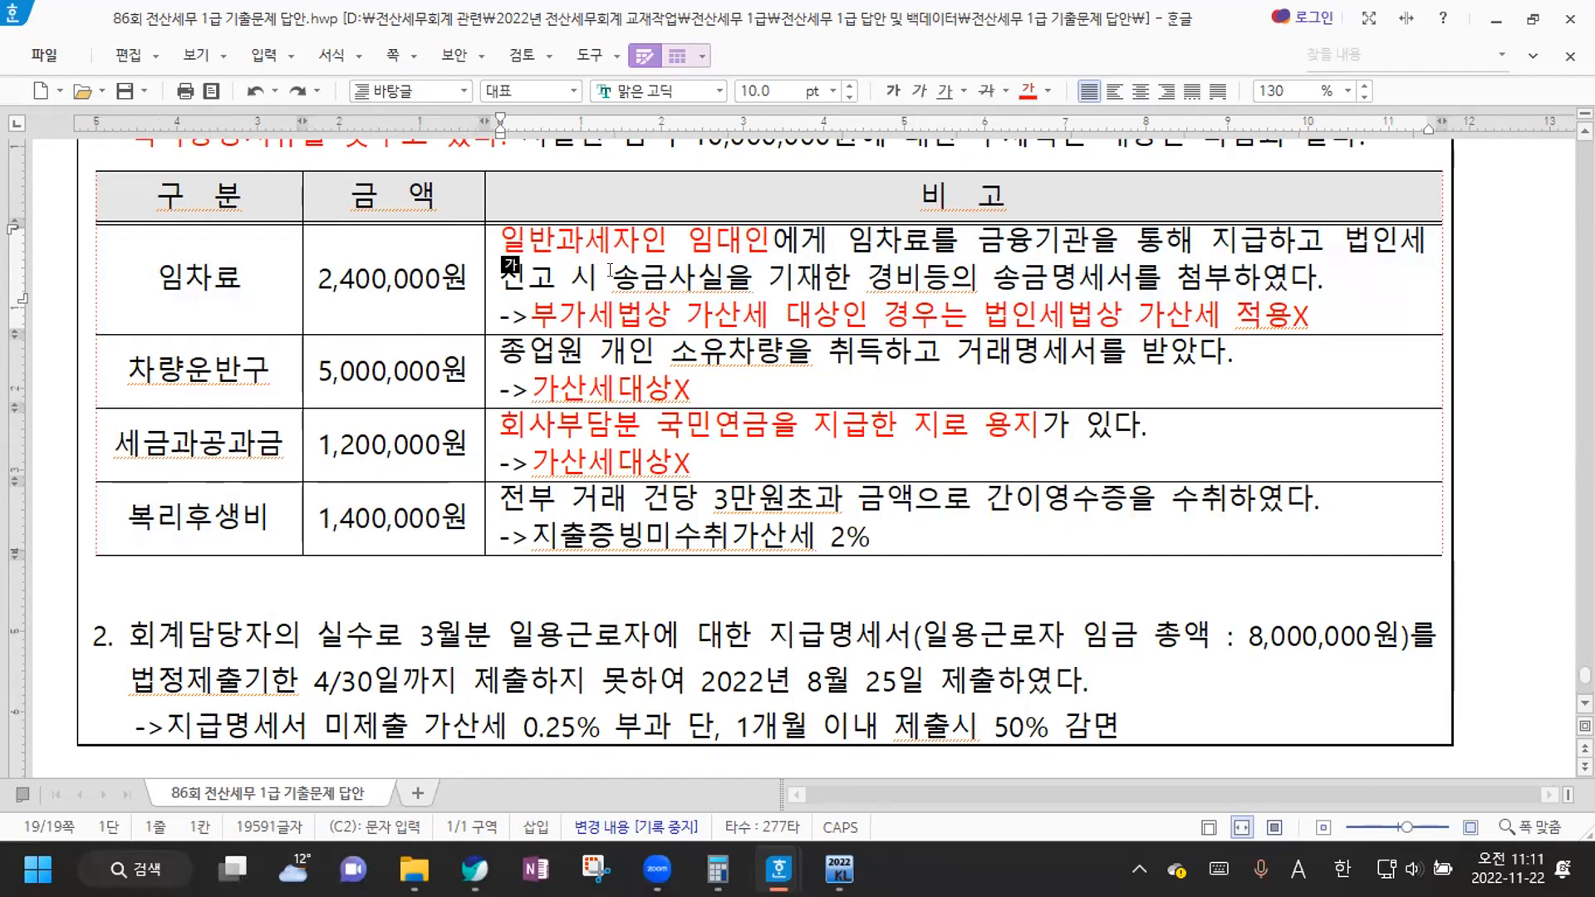
pyautogui.click(1319, 274)
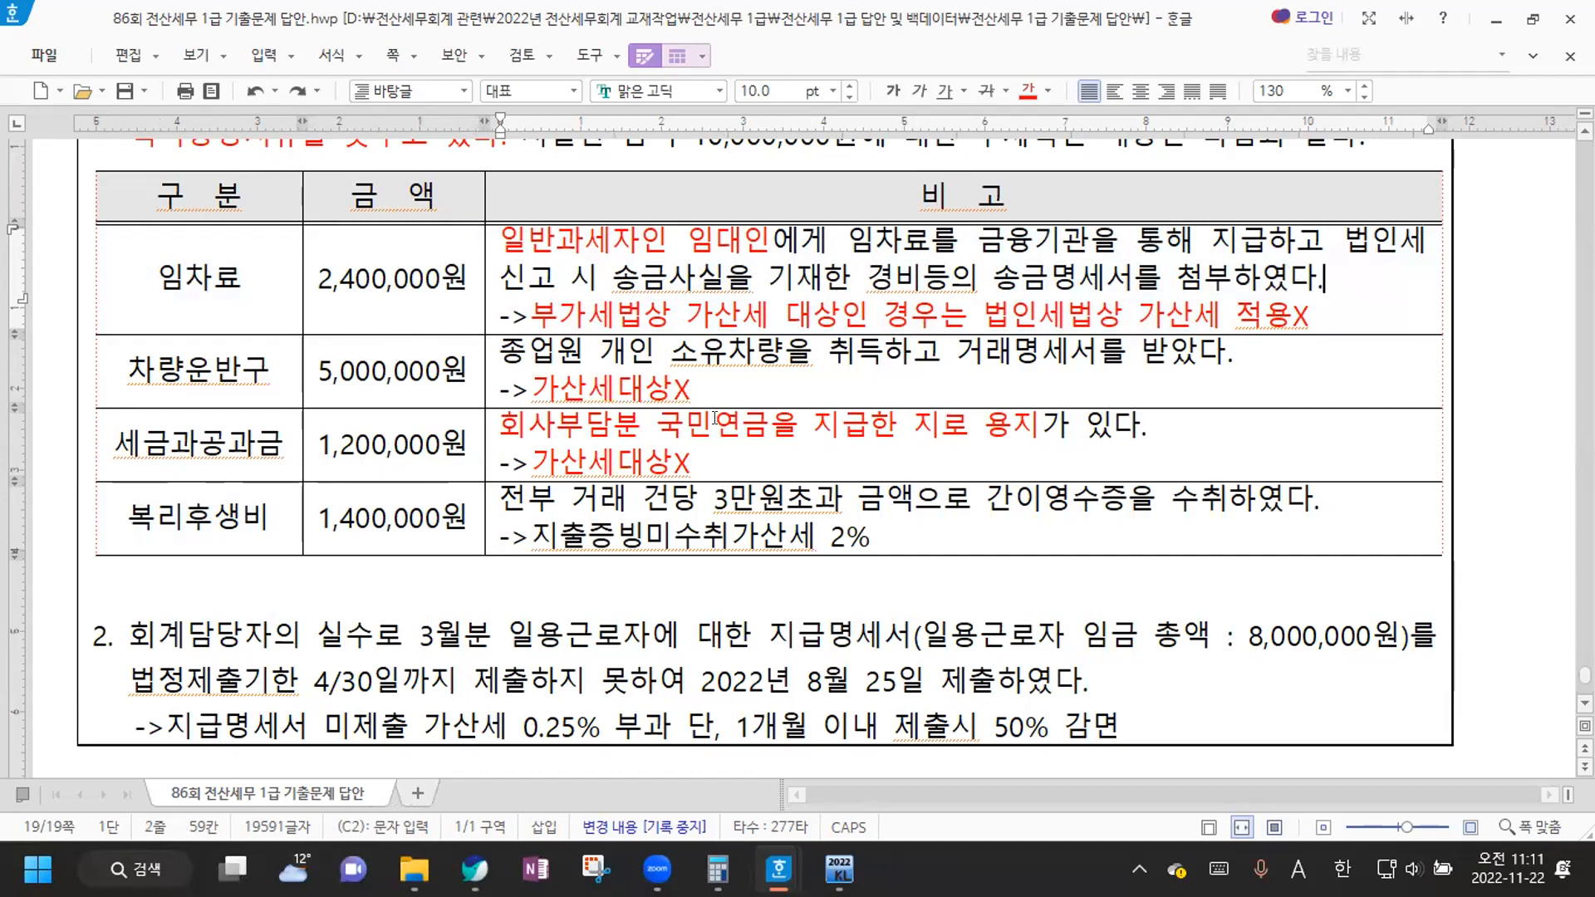
pyautogui.moveTo(524, 313); pyautogui.dragTo(1311, 315)
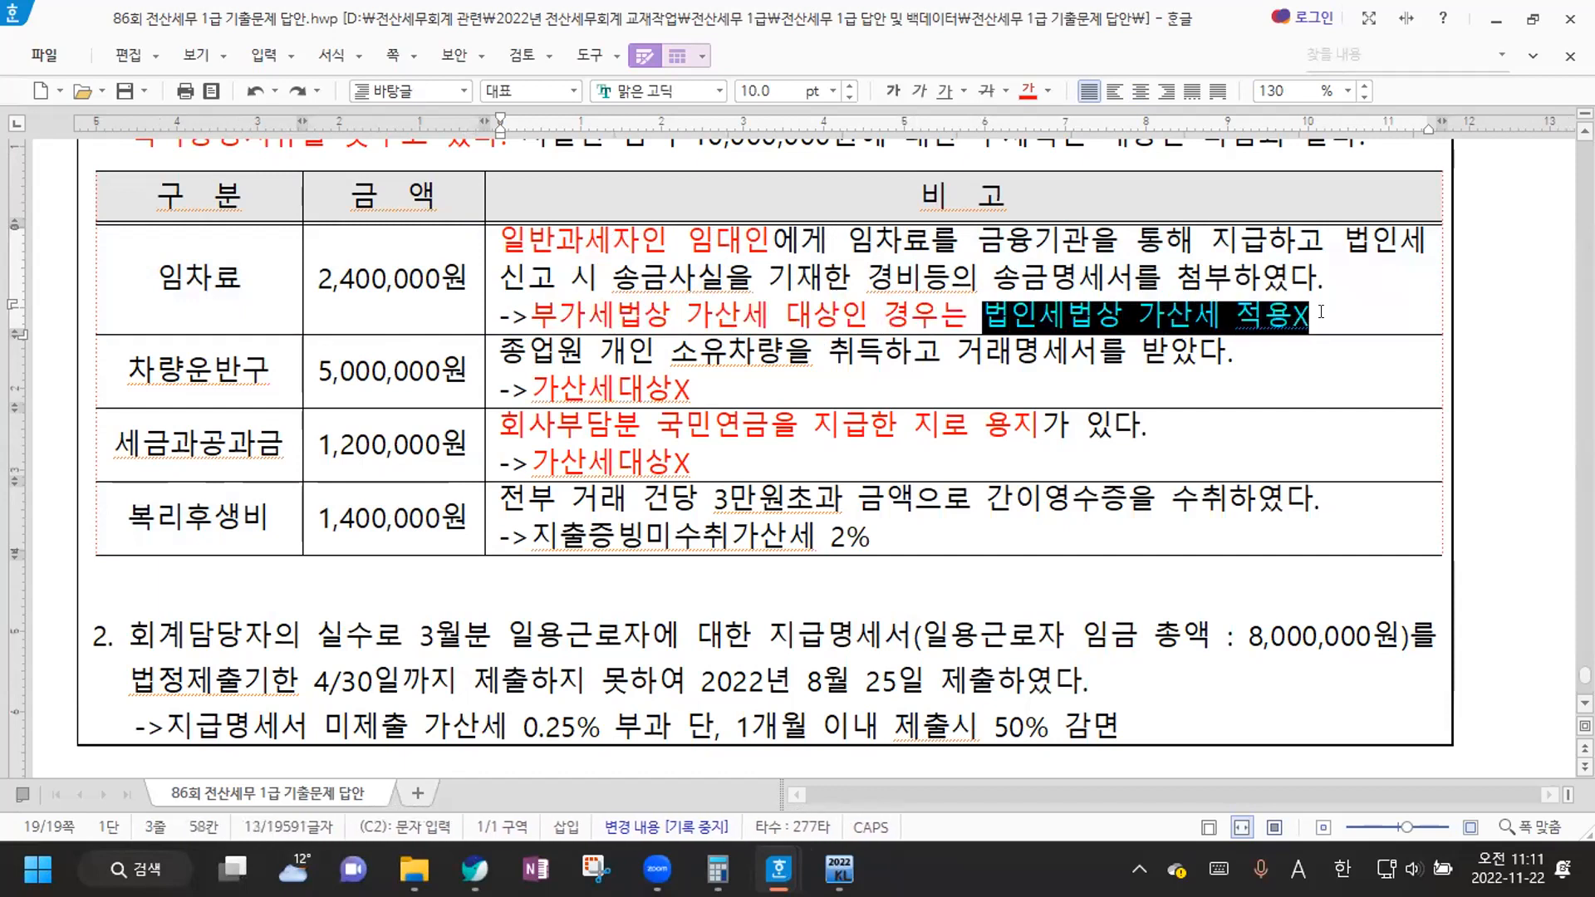
pyautogui.click(1315, 313)
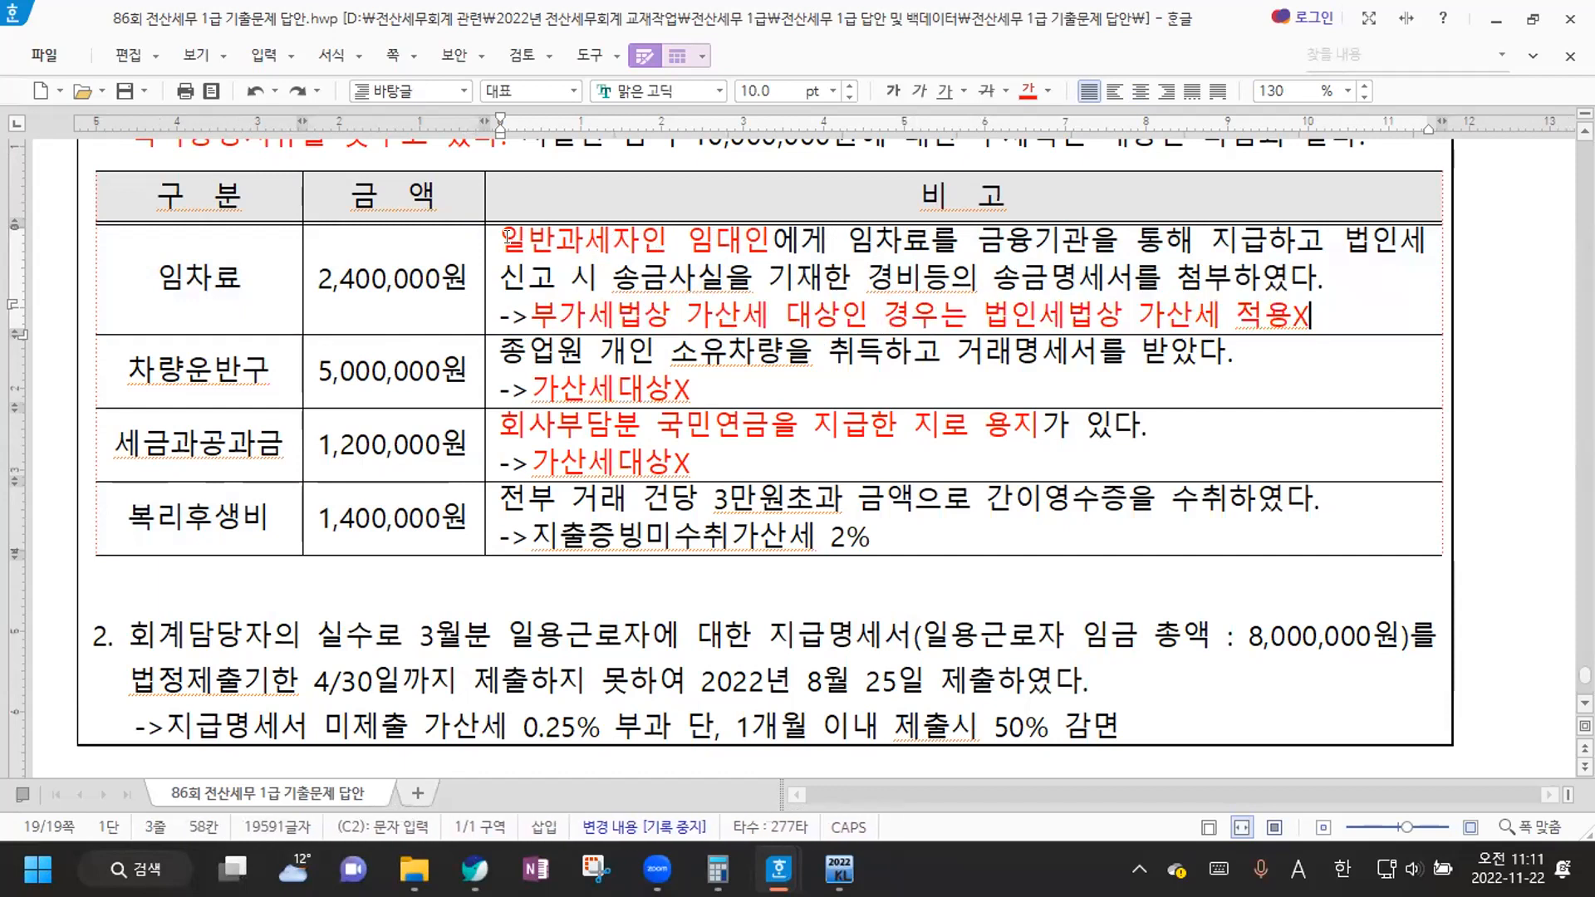
pyautogui.moveTo(496, 235); pyautogui.dragTo(1332, 275)
pyautogui.click(1332, 275)
pyautogui.moveTo(219, 294); pyautogui.dragTo(392, 278)
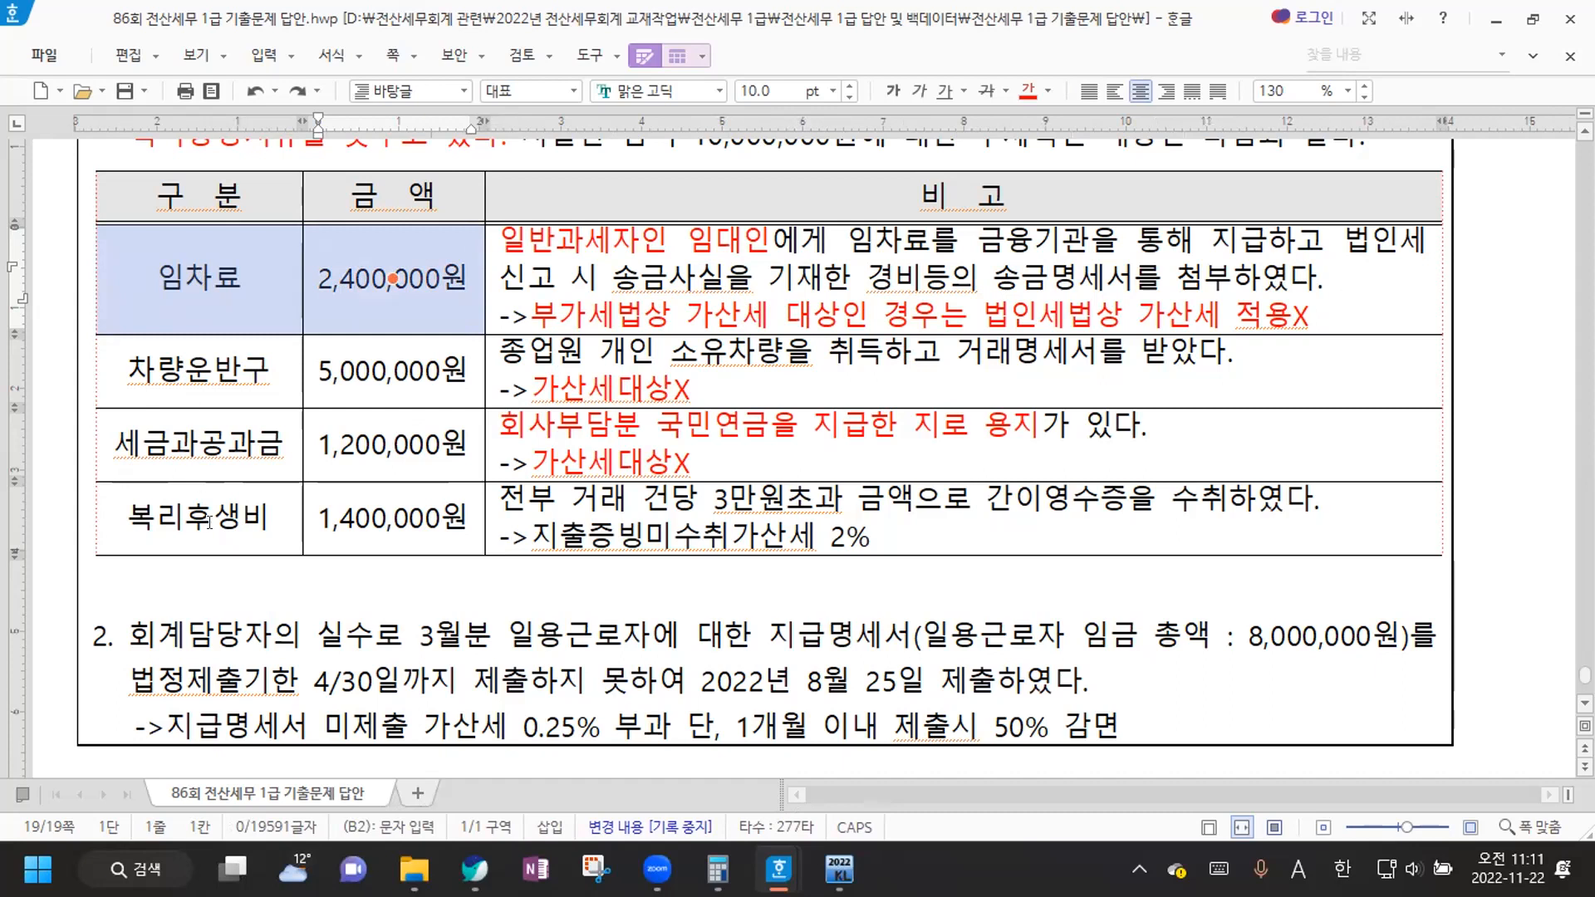
pyautogui.click(964, 519)
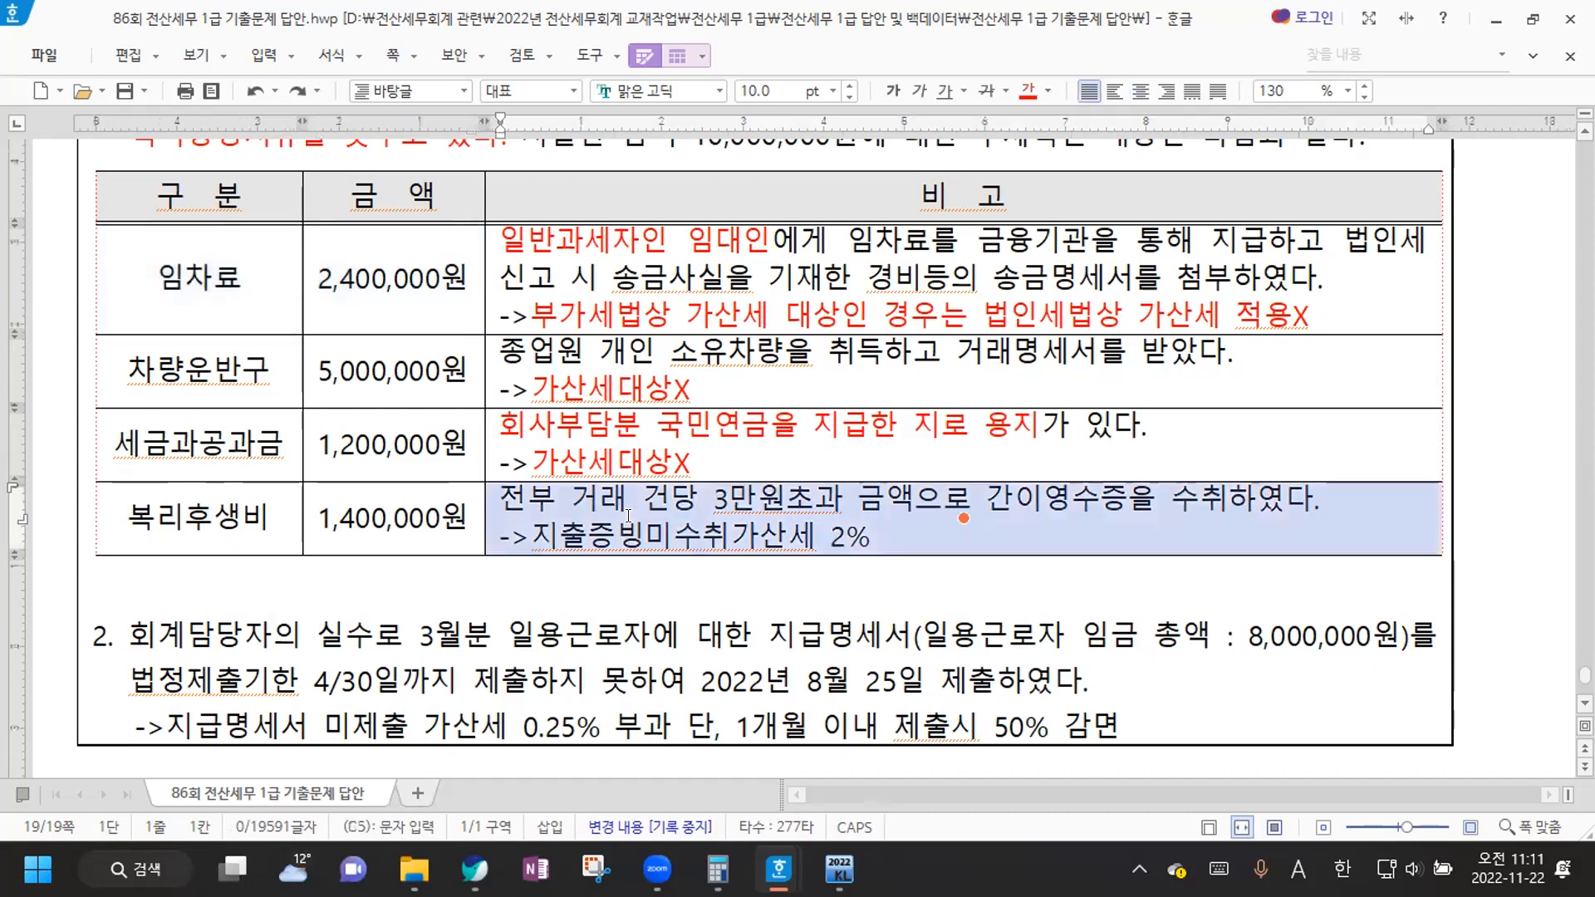
pyautogui.press('Escape')
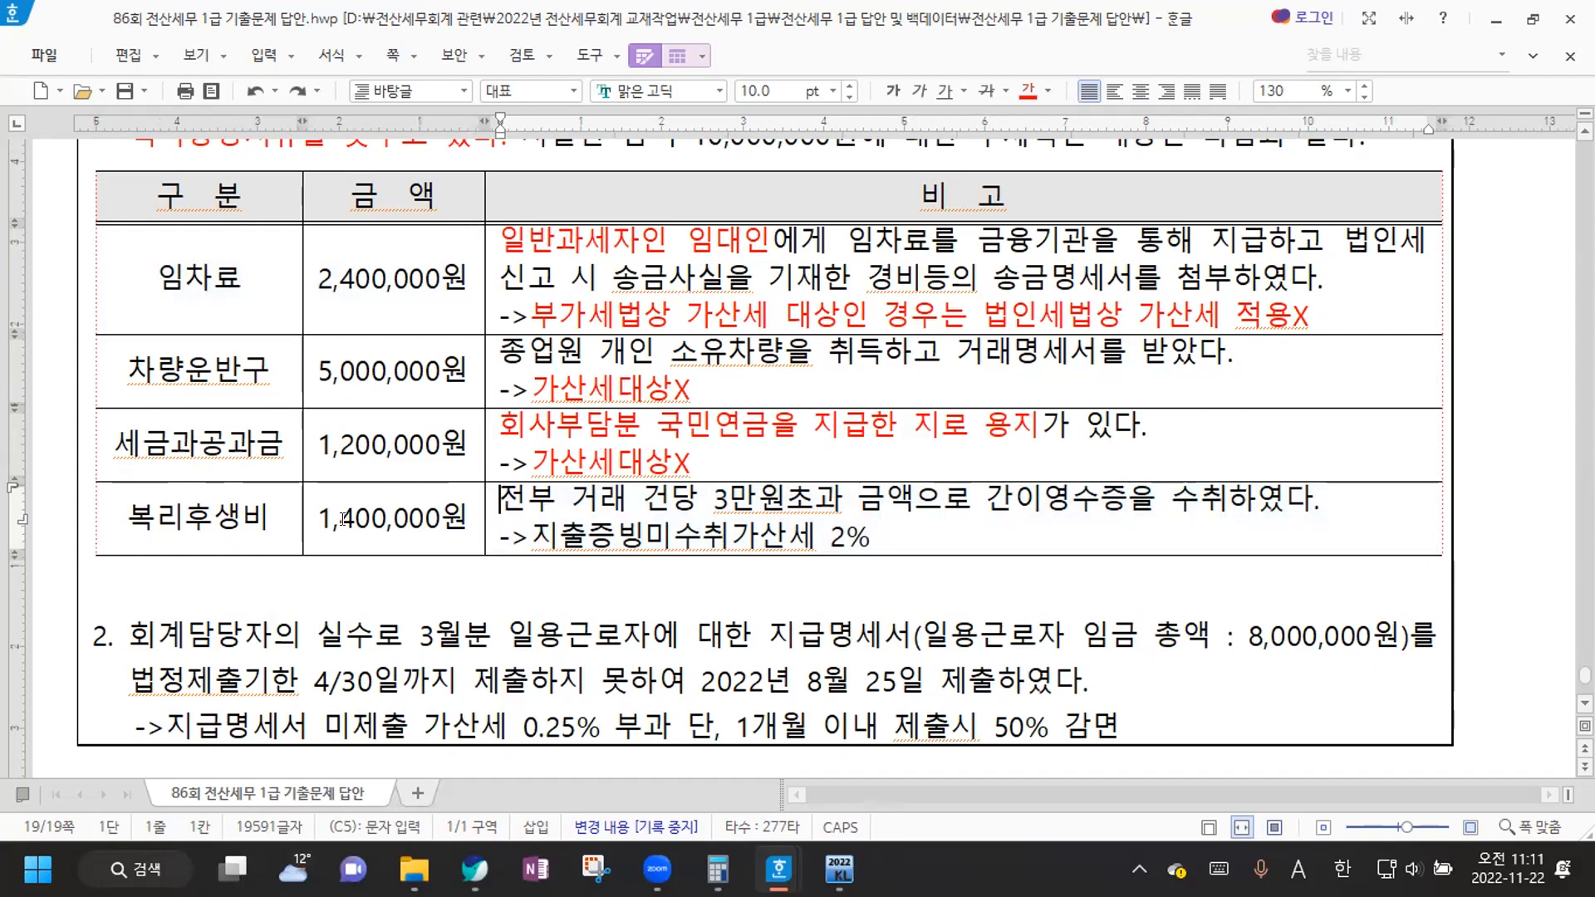
pyautogui.scroll(-3, 343, 519)
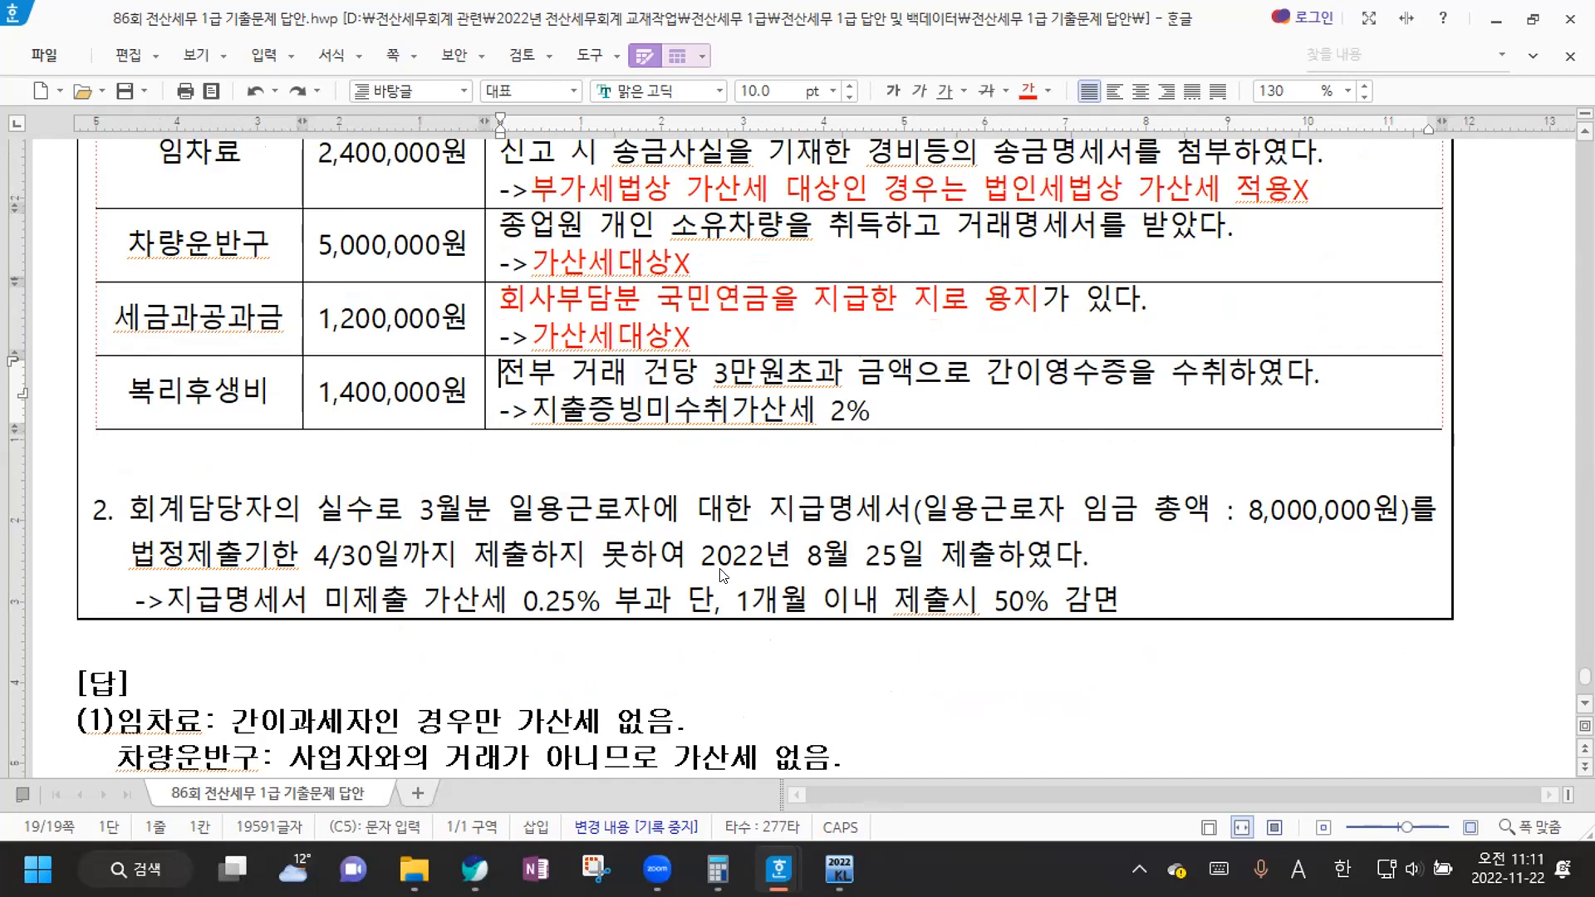
# Switch to KcLep and open the 가산세액계산서 form from the 법인조정 Ⅱ forms
pyautogui.hotkey('alt', 'Tab')
pyautogui.click(479, 104)
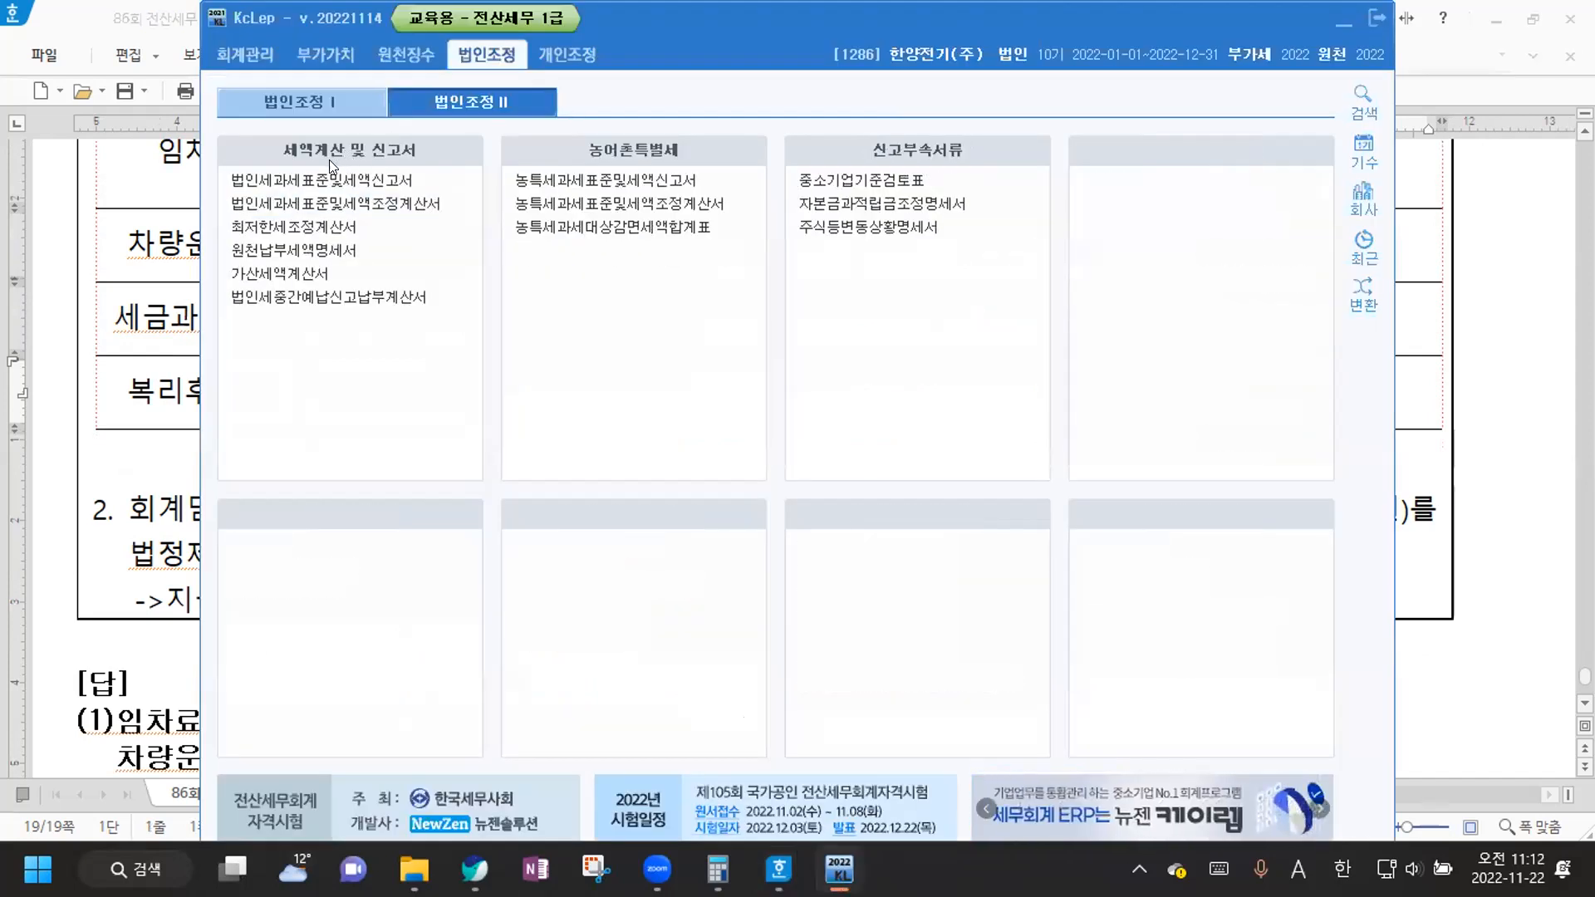
pyautogui.click(288, 275)
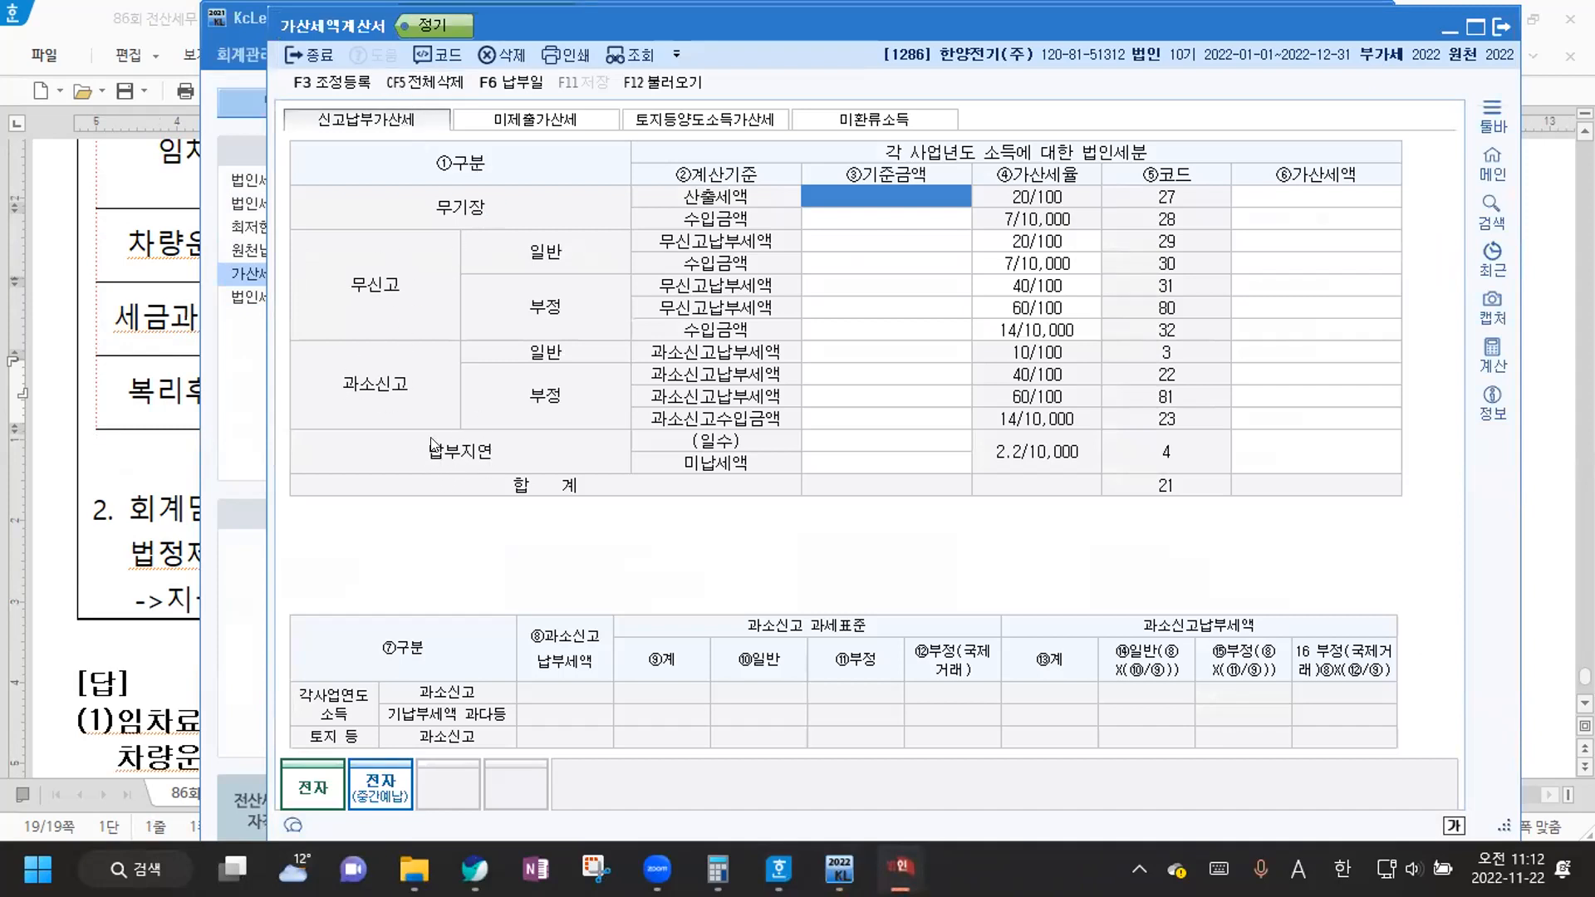
# In the 미제출가산세 section, enter 3,800,000 as the 기준금액 for 지출증명서류 미(허위)수취금액
pyautogui.click(530, 128)
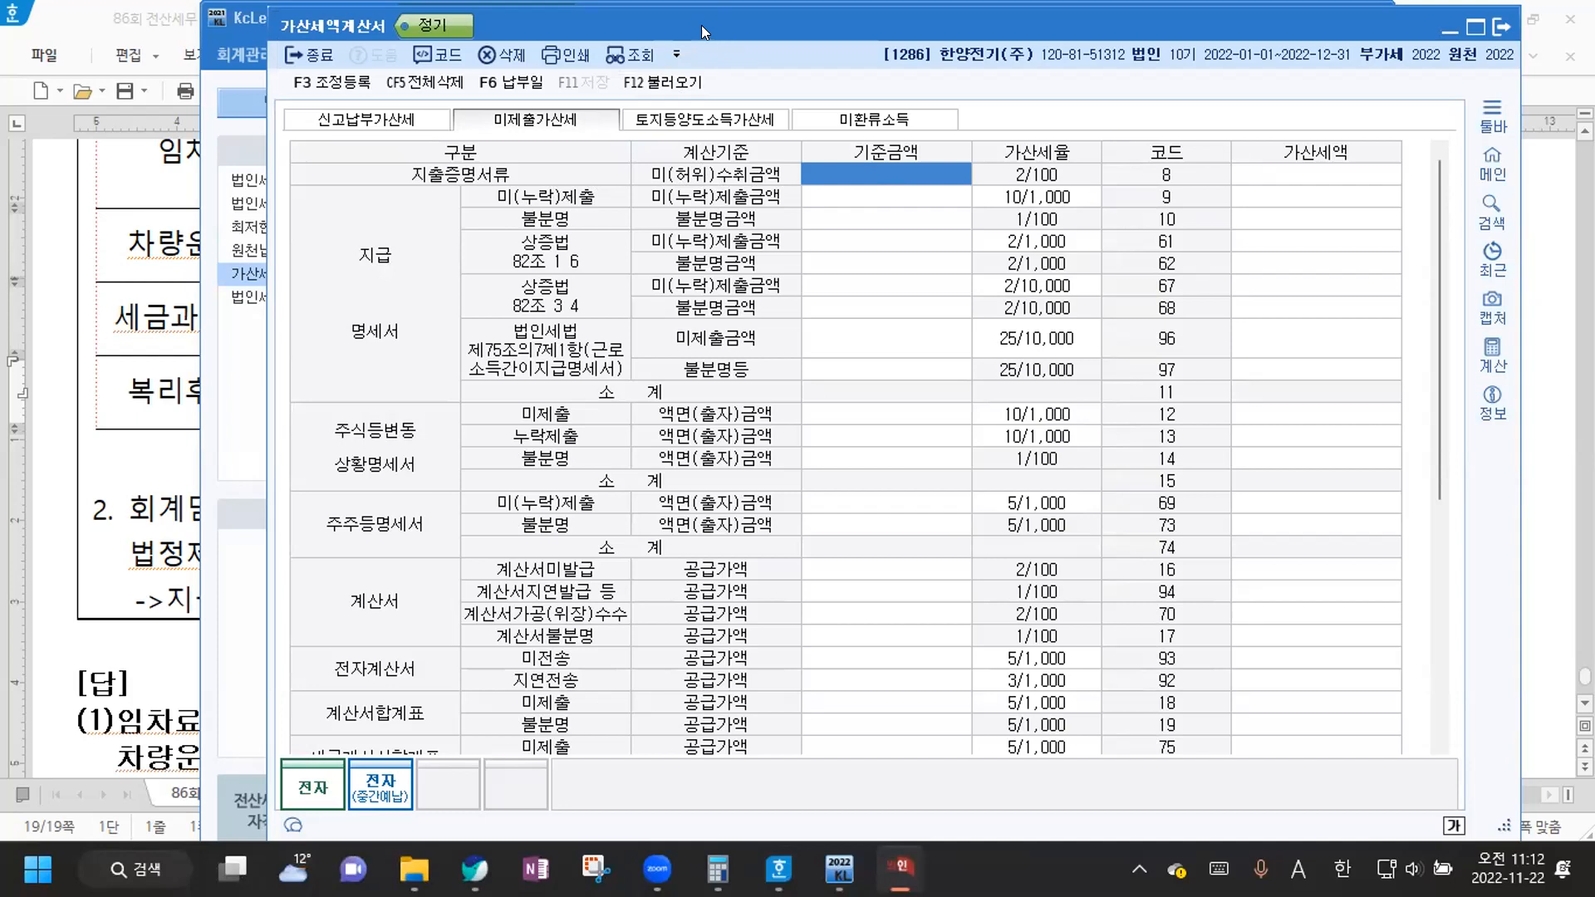
pyautogui.moveTo(702, 25); pyautogui.dragTo(601, 21)
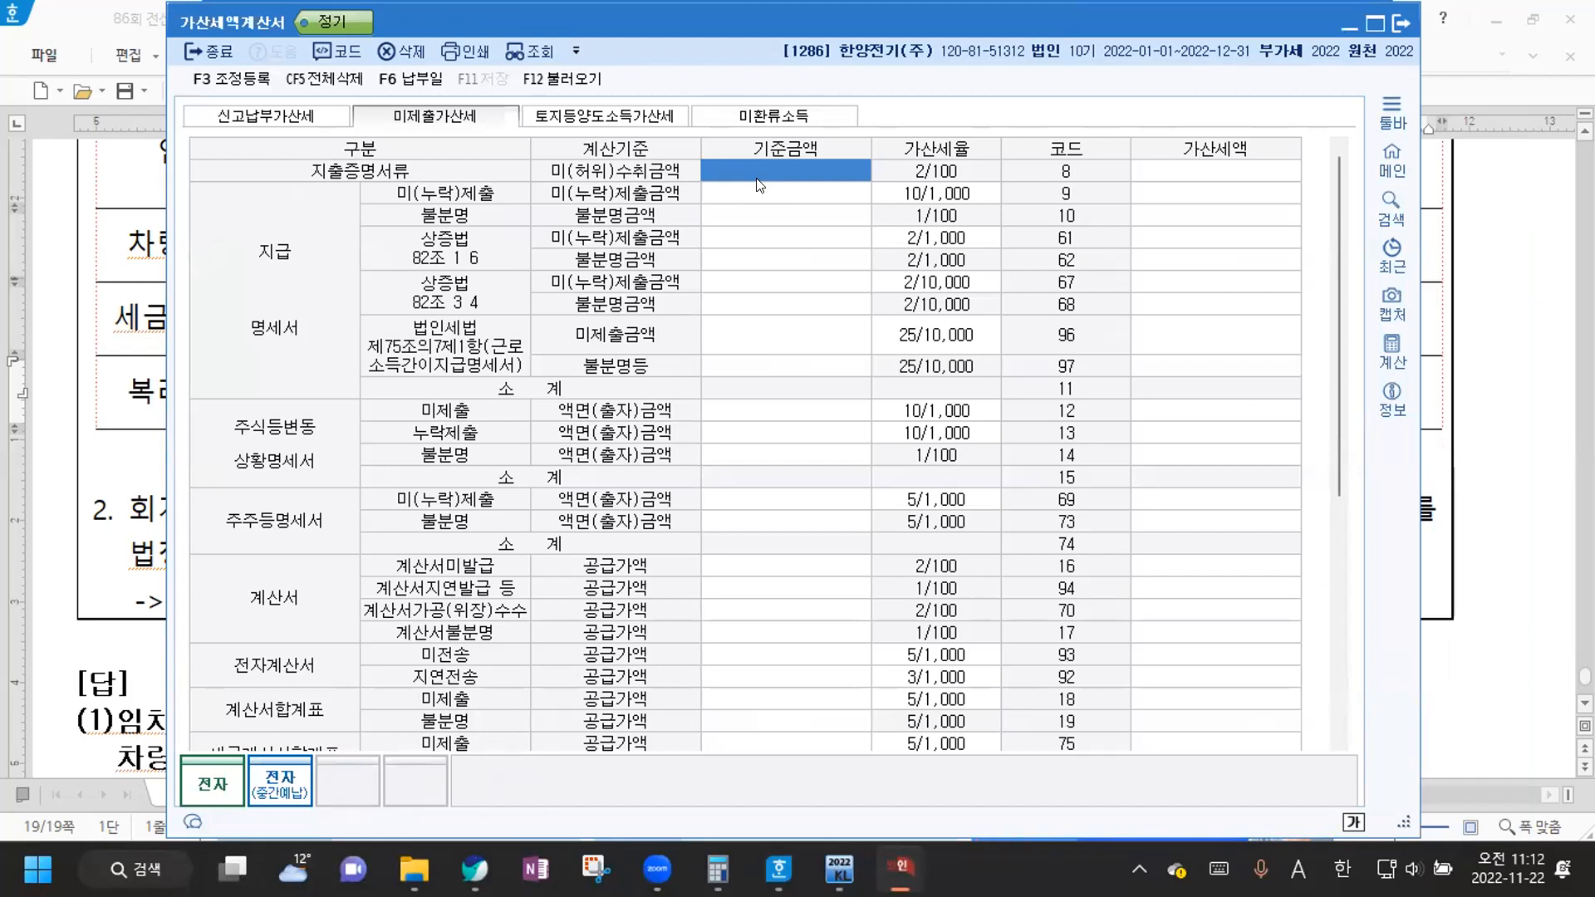
pyautogui.write('3,800,000')
pyautogui.press('Return')
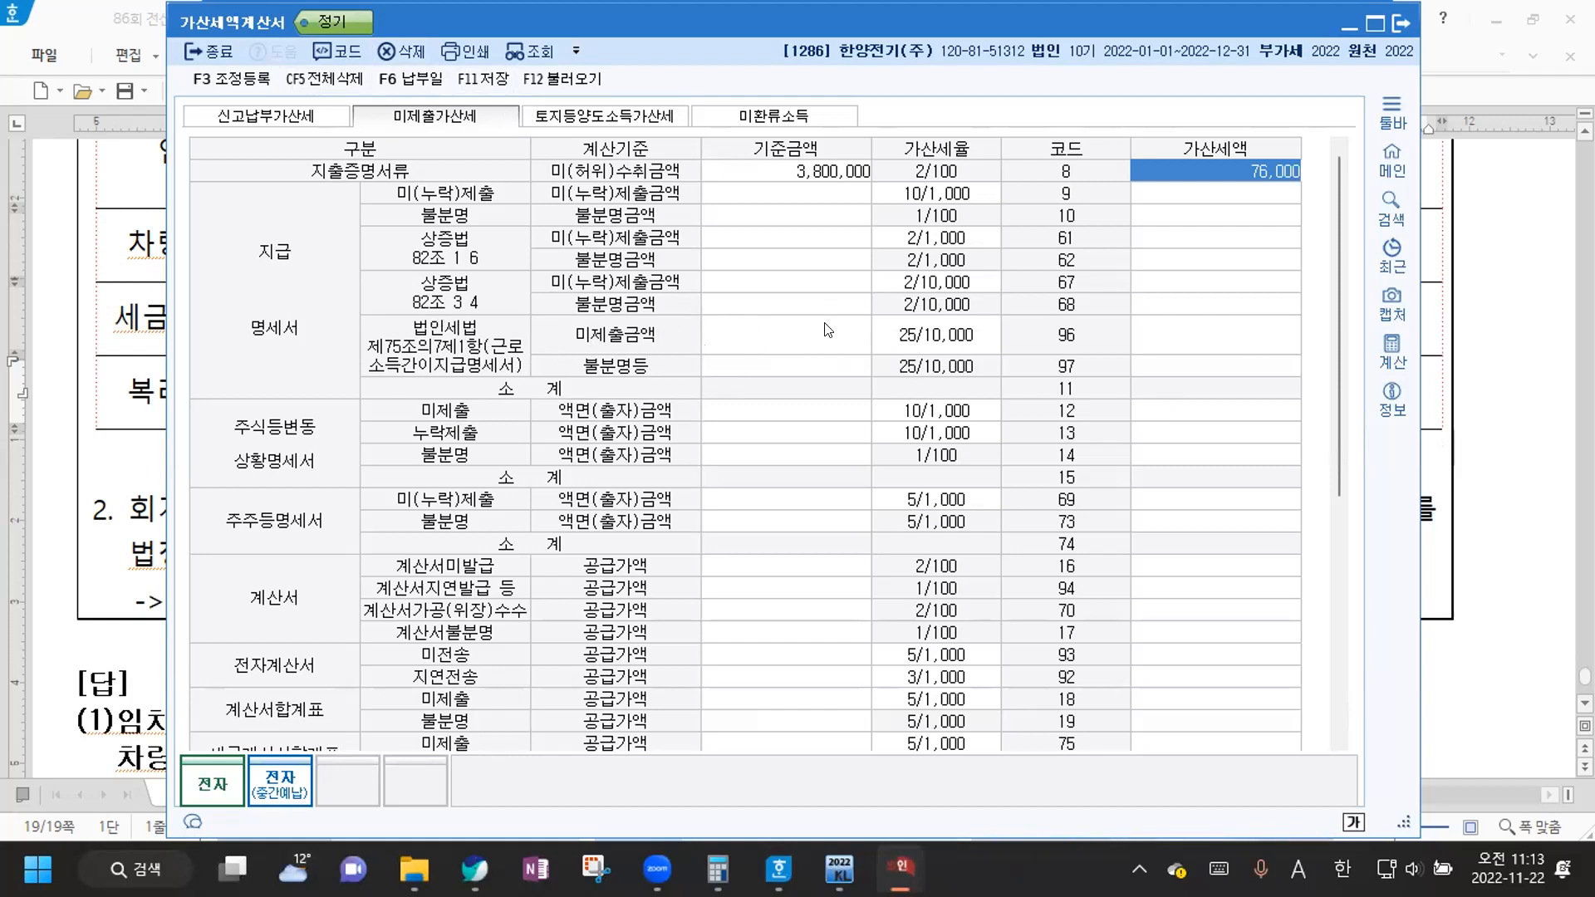
# Enter 8,000,000 as the 지급명세서 미제출금액 under 법인세법 제75조의7제1항, keep the 25/10,000 rate, and save the form
pyautogui.click(761, 334)
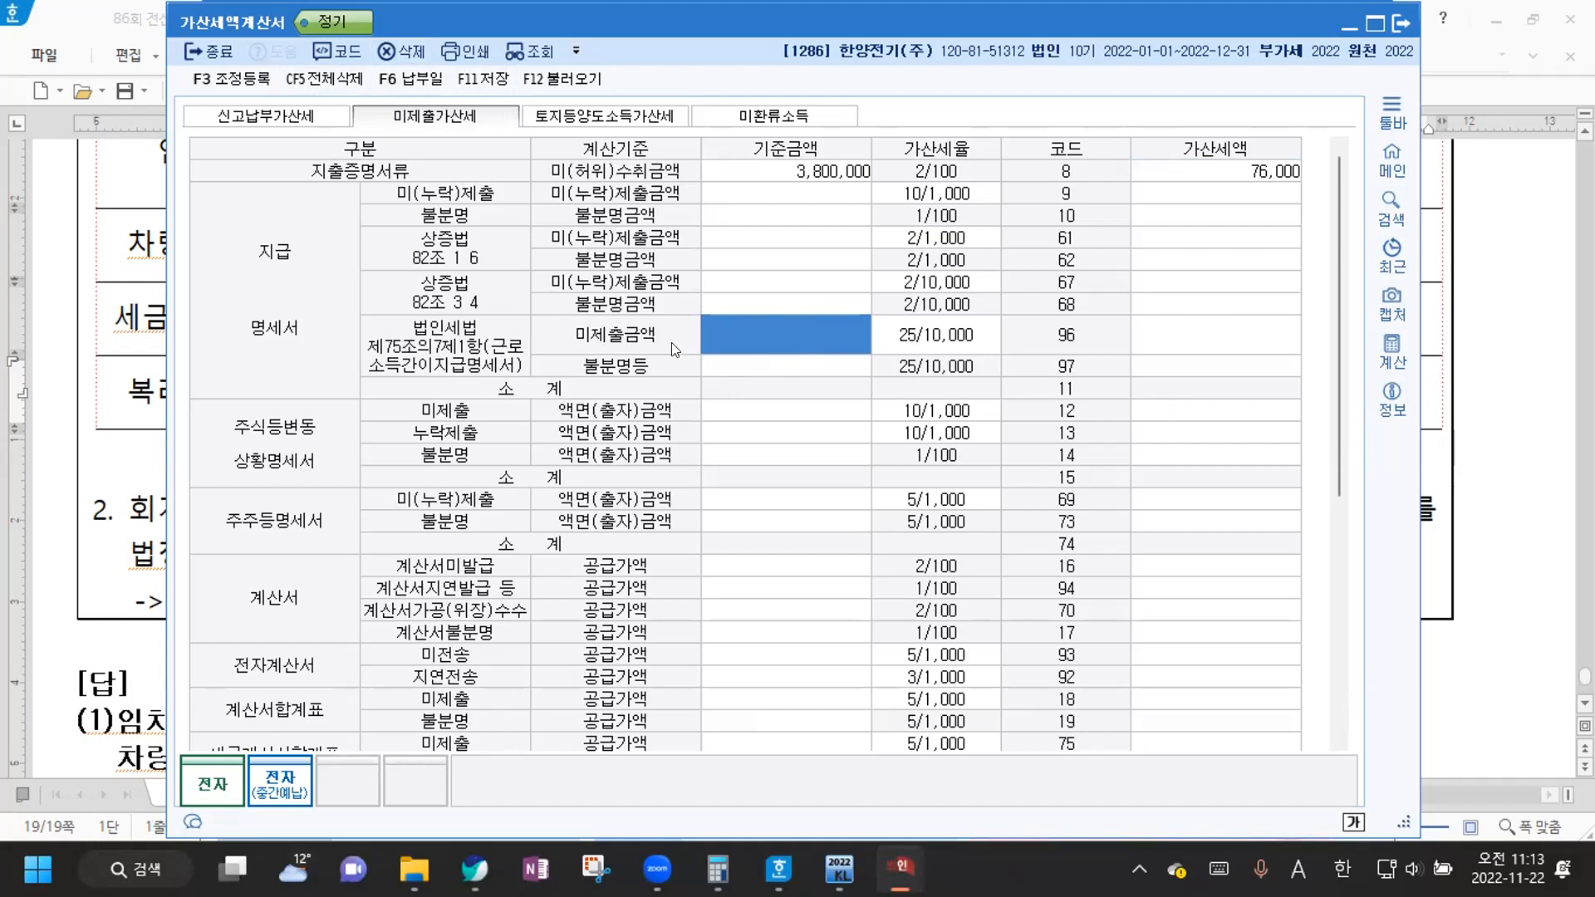
pyautogui.write('8000000')
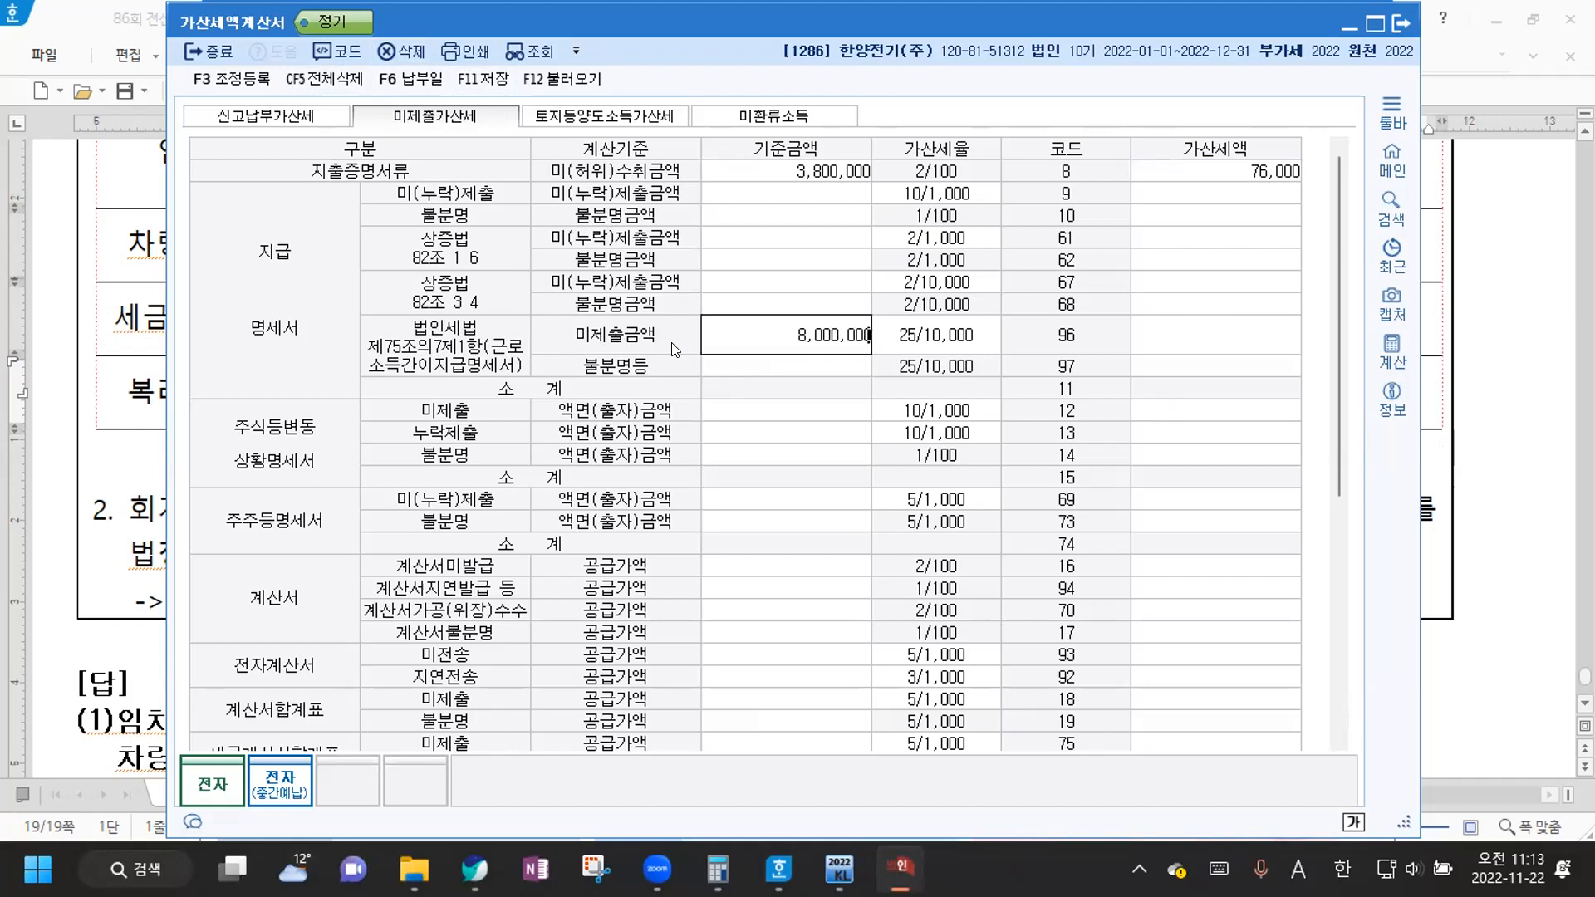
pyautogui.press('Return')
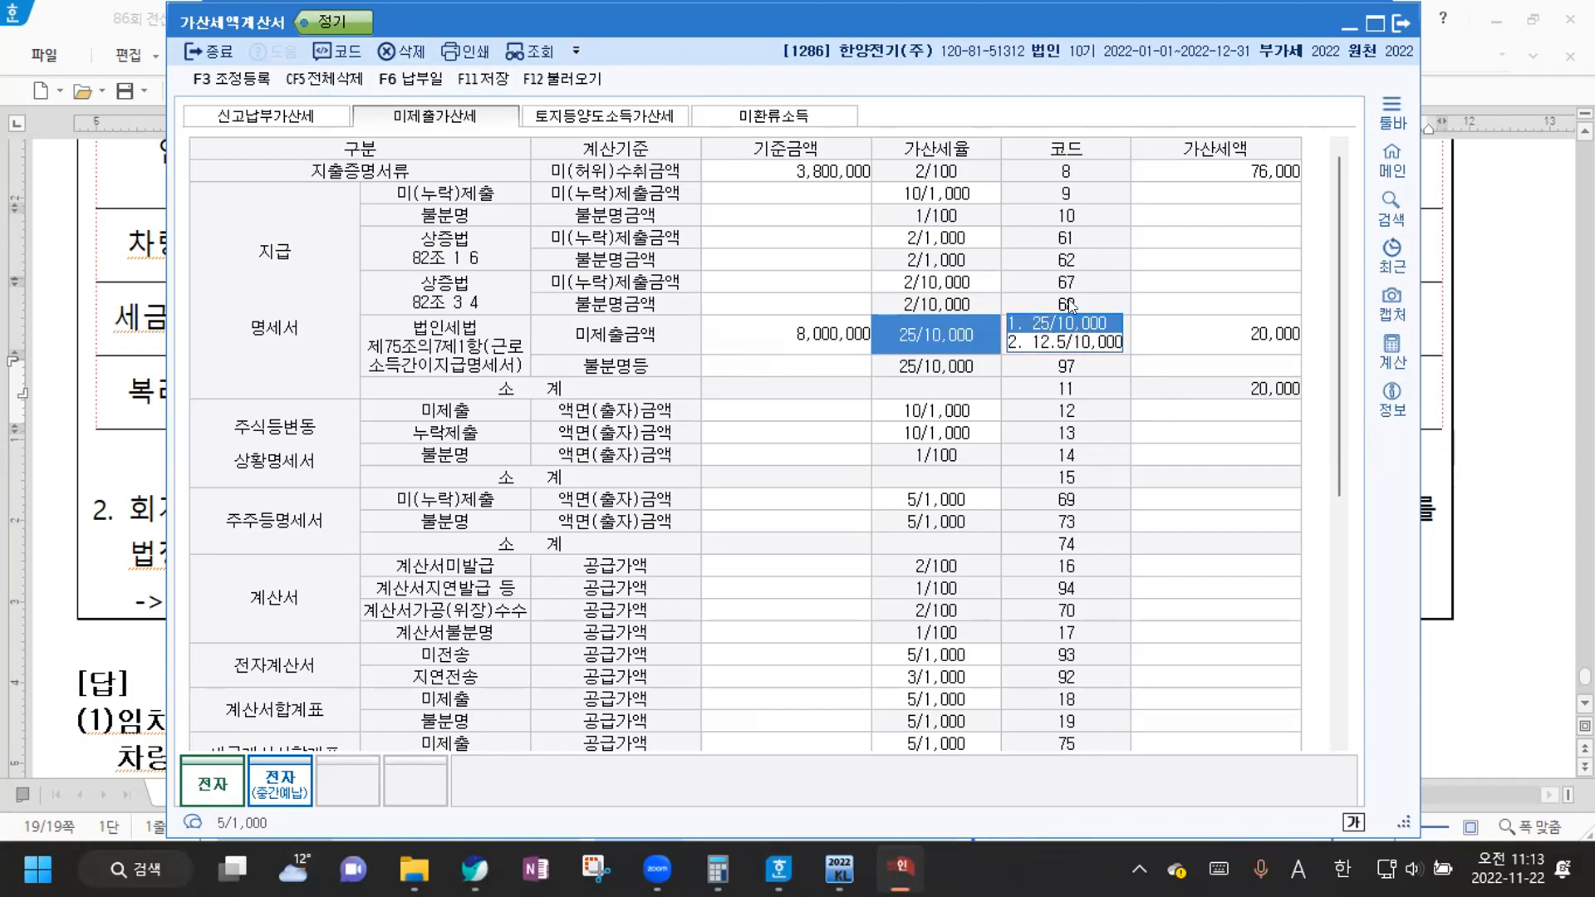
pyautogui.click(1171, 346)
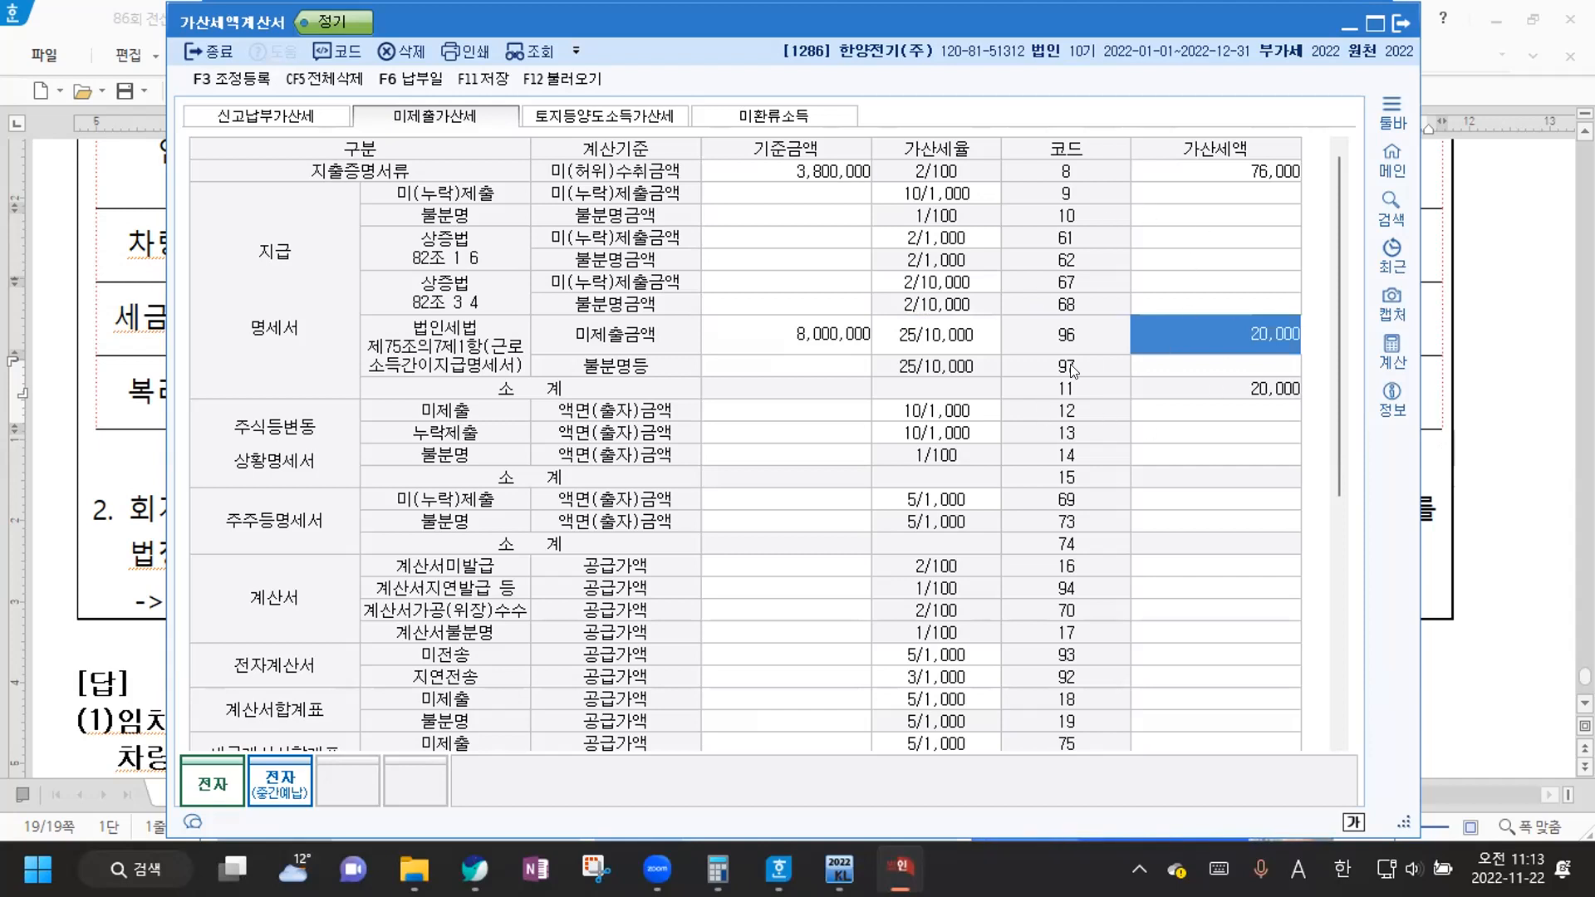
pyautogui.click(484, 79)
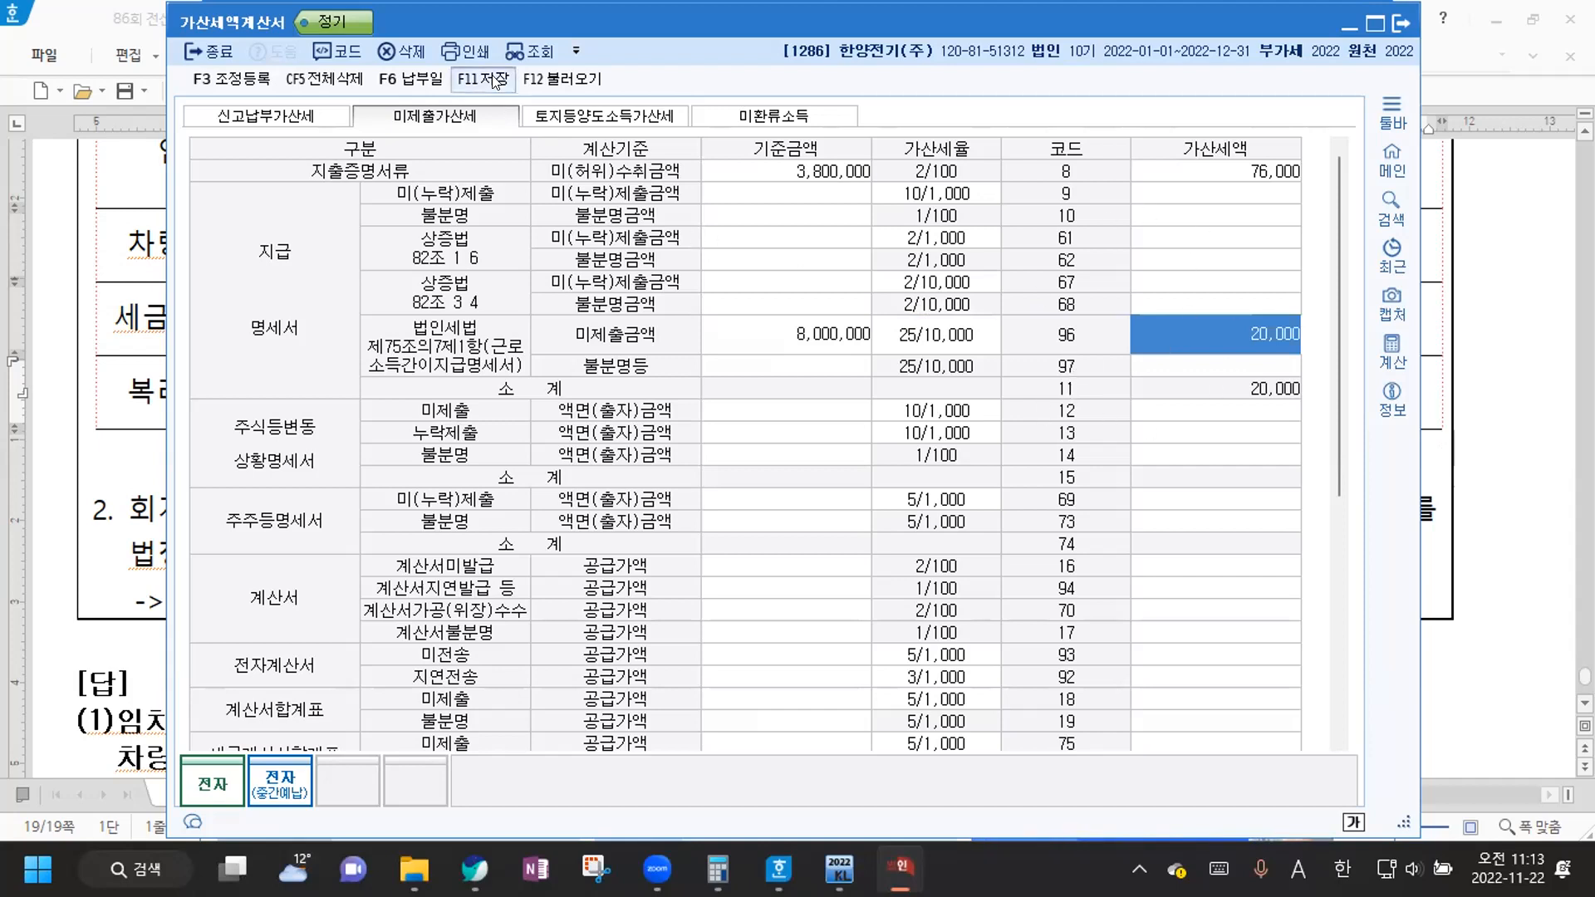